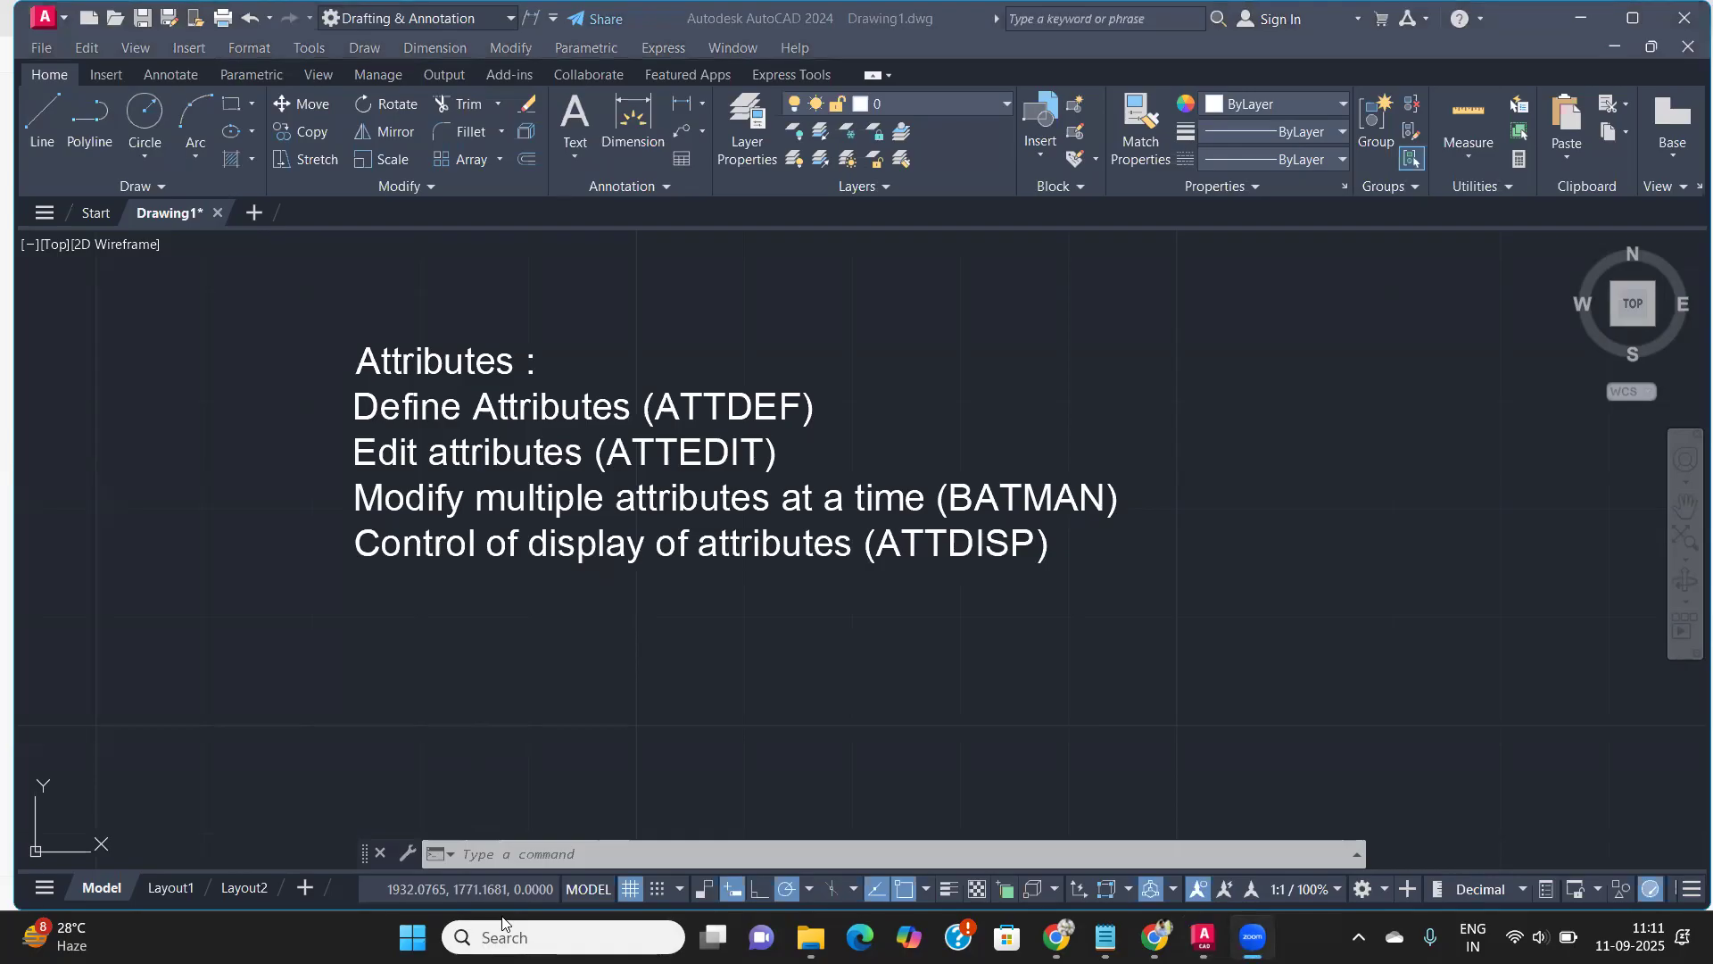
pyautogui.click(514, 524)
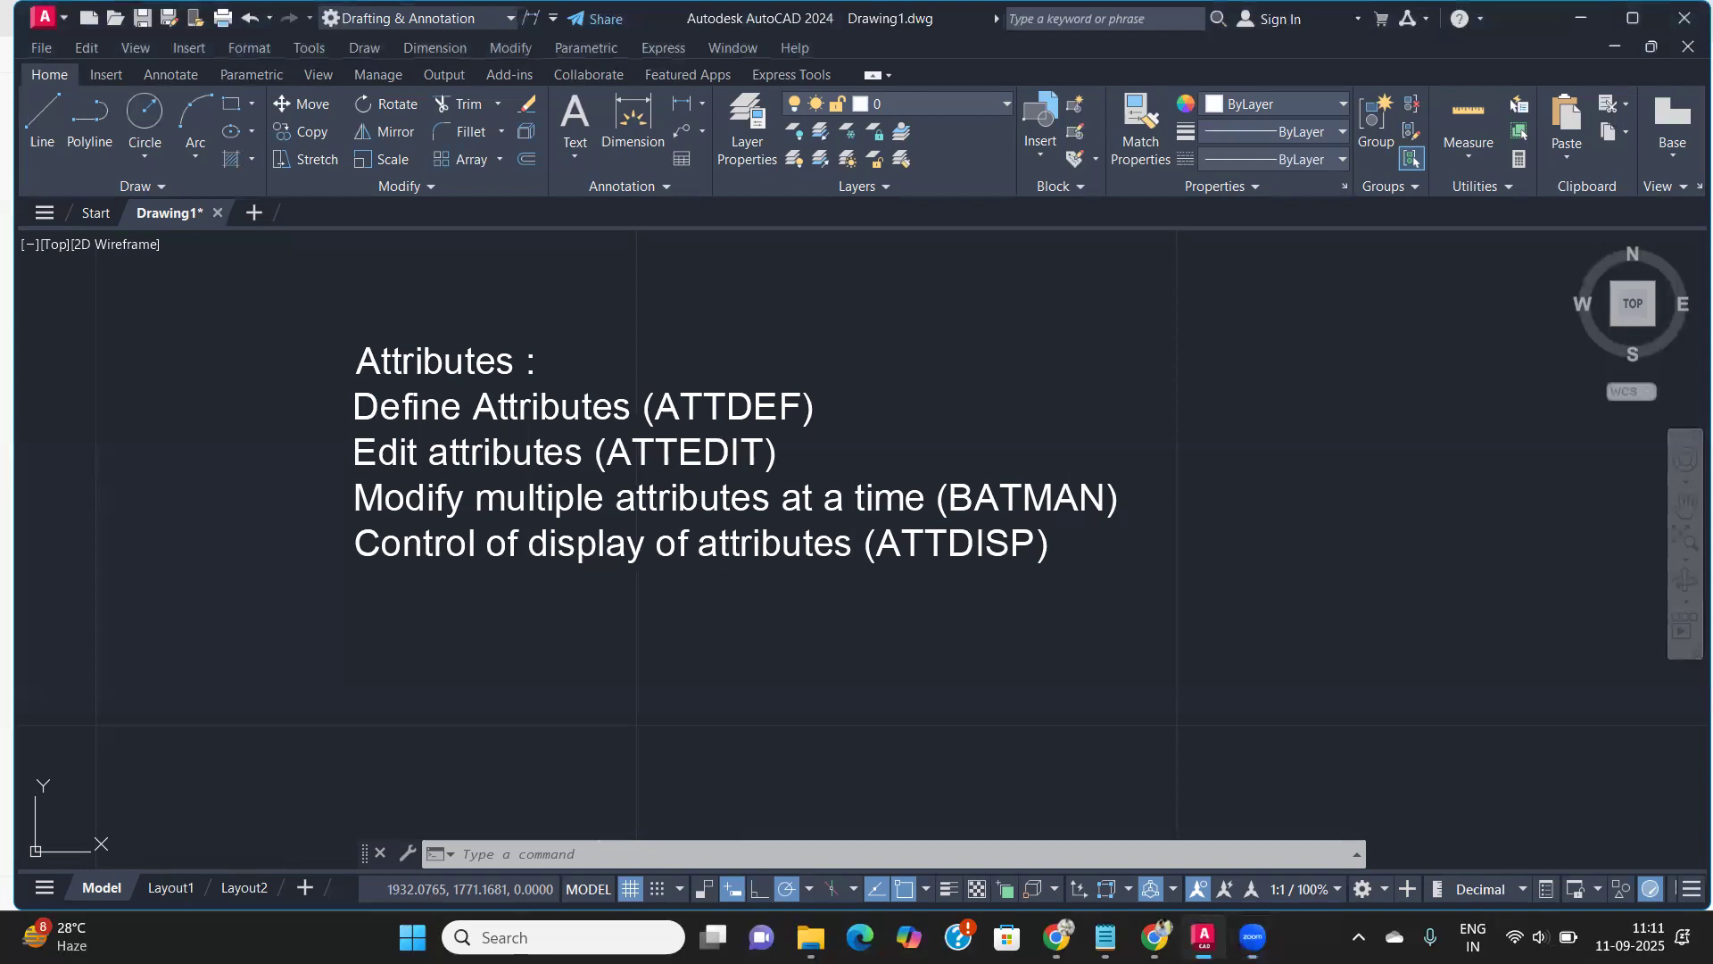
pyautogui.scroll(2, 430, 421)
pyautogui.moveTo(429, 421); pyautogui.dragTo(396, 437, button='middle')
pyautogui.scroll(-2, 389, 435)
pyautogui.moveTo(541, 484); pyautogui.dragTo(440, 480, button='middle')
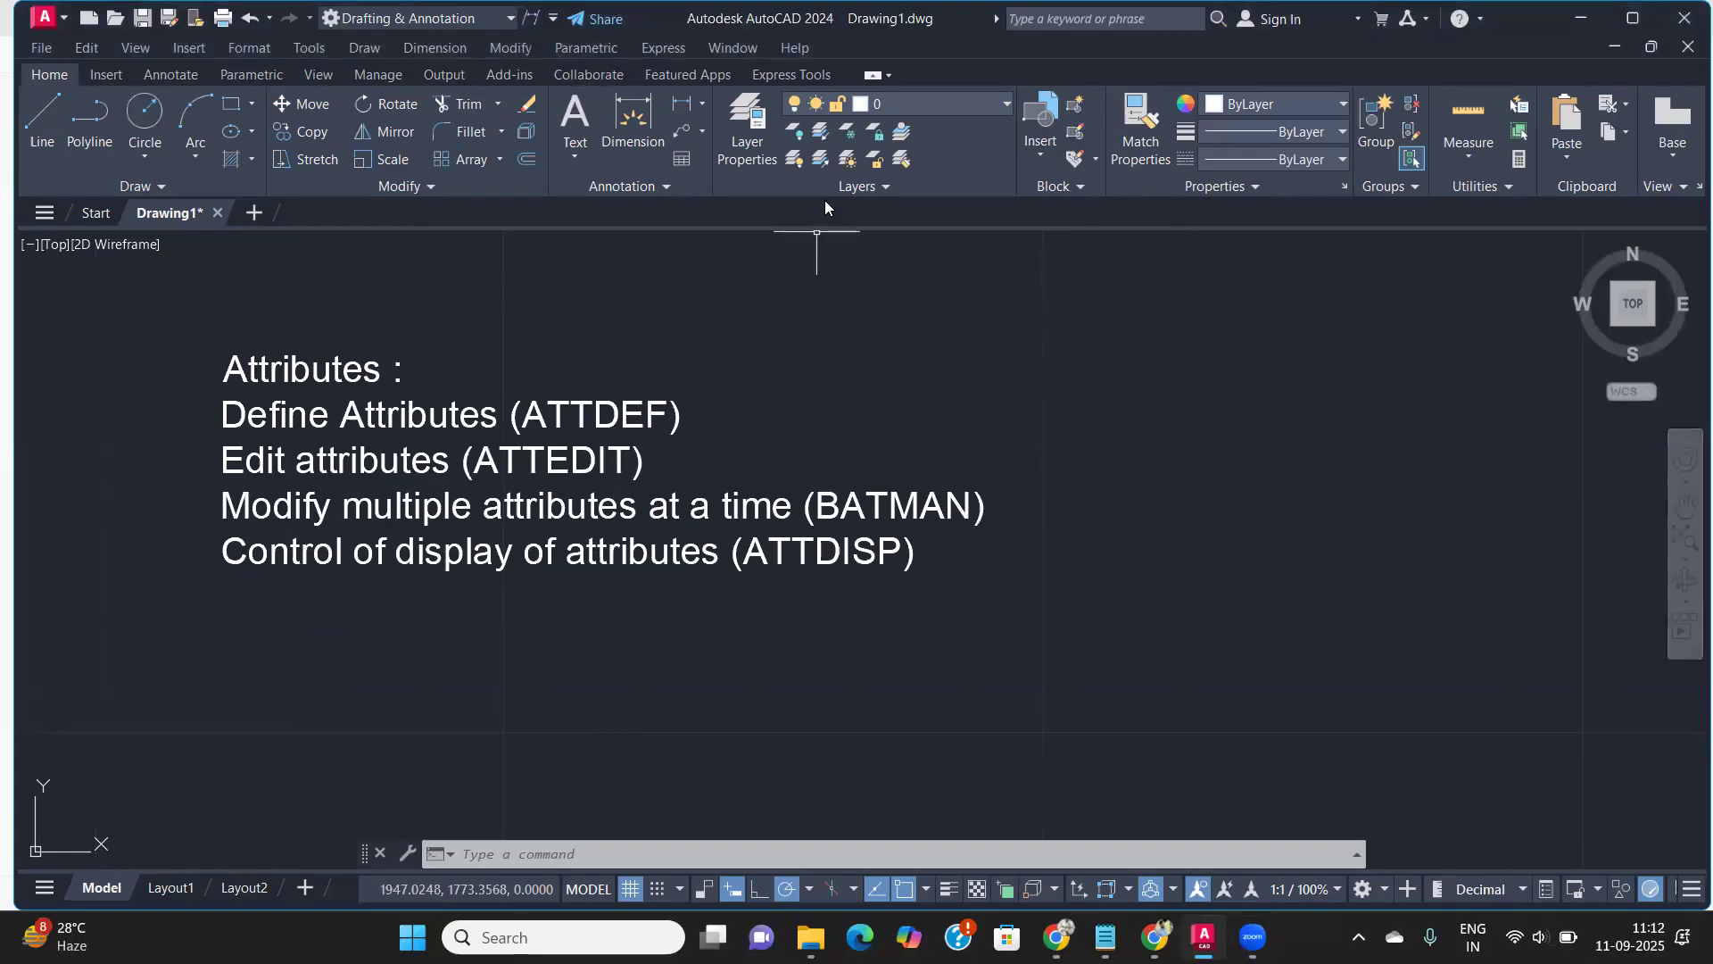
# Insert the recent Valve - Metric block beside the attribute notes at annotation scale 1:1, keeping the default XXX attribute values
pyautogui.write('i')
pyautogui.press('Return')
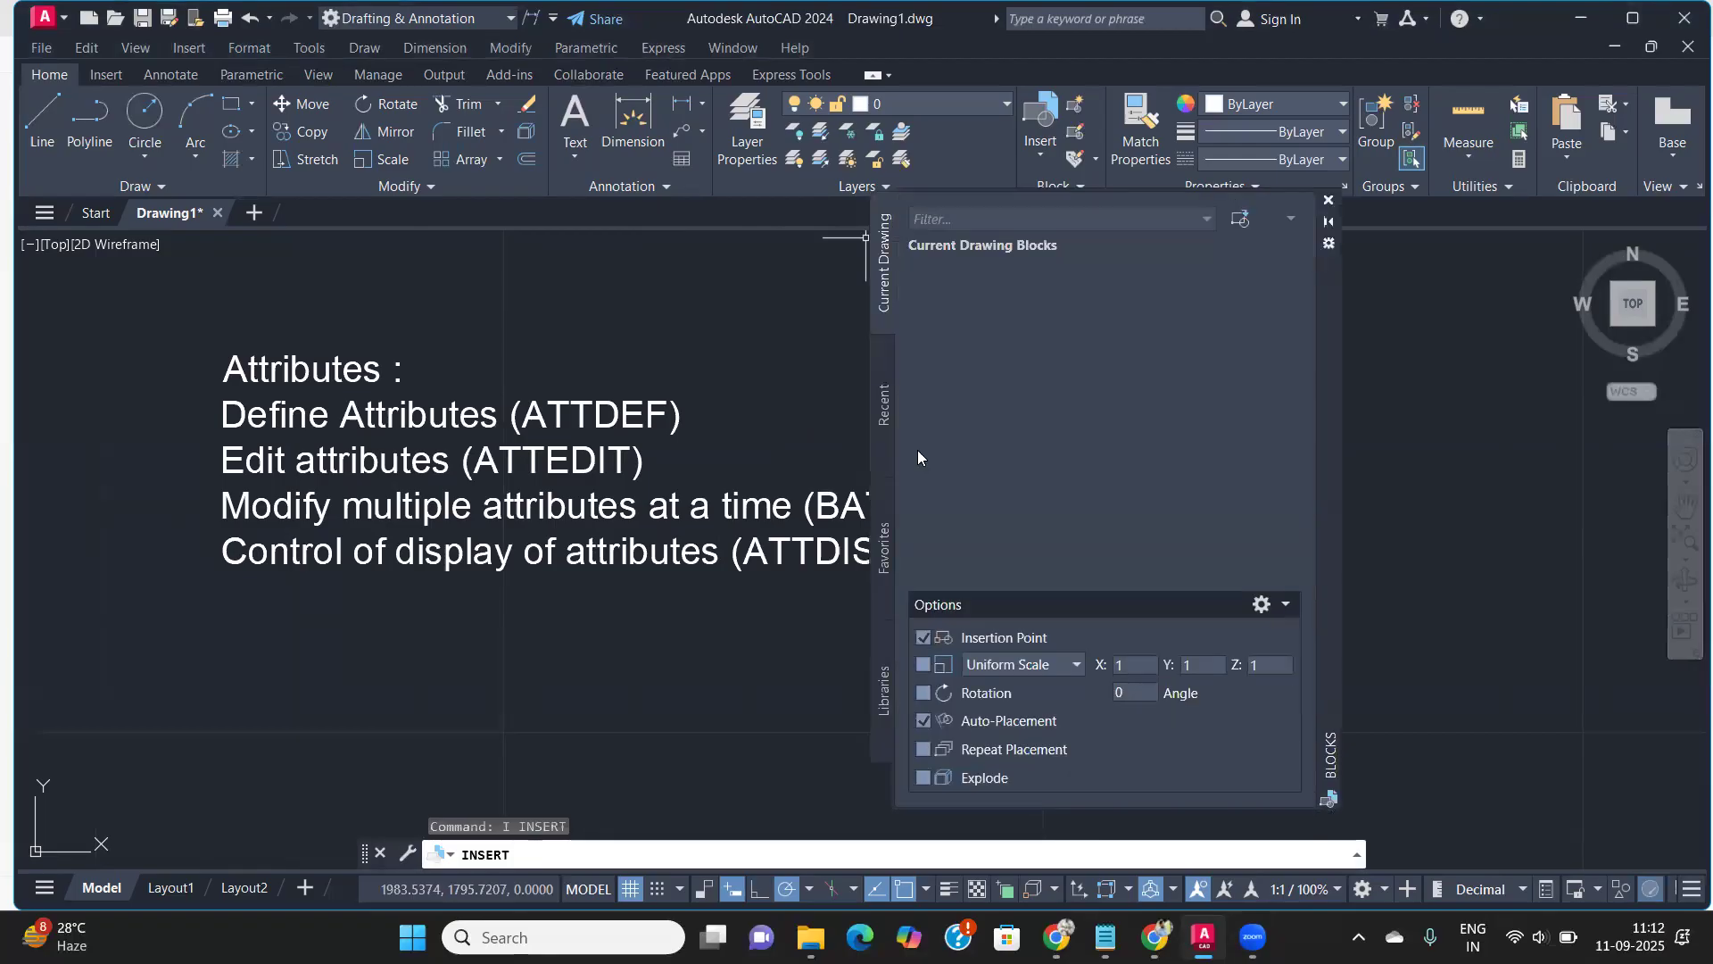
pyautogui.click(882, 407)
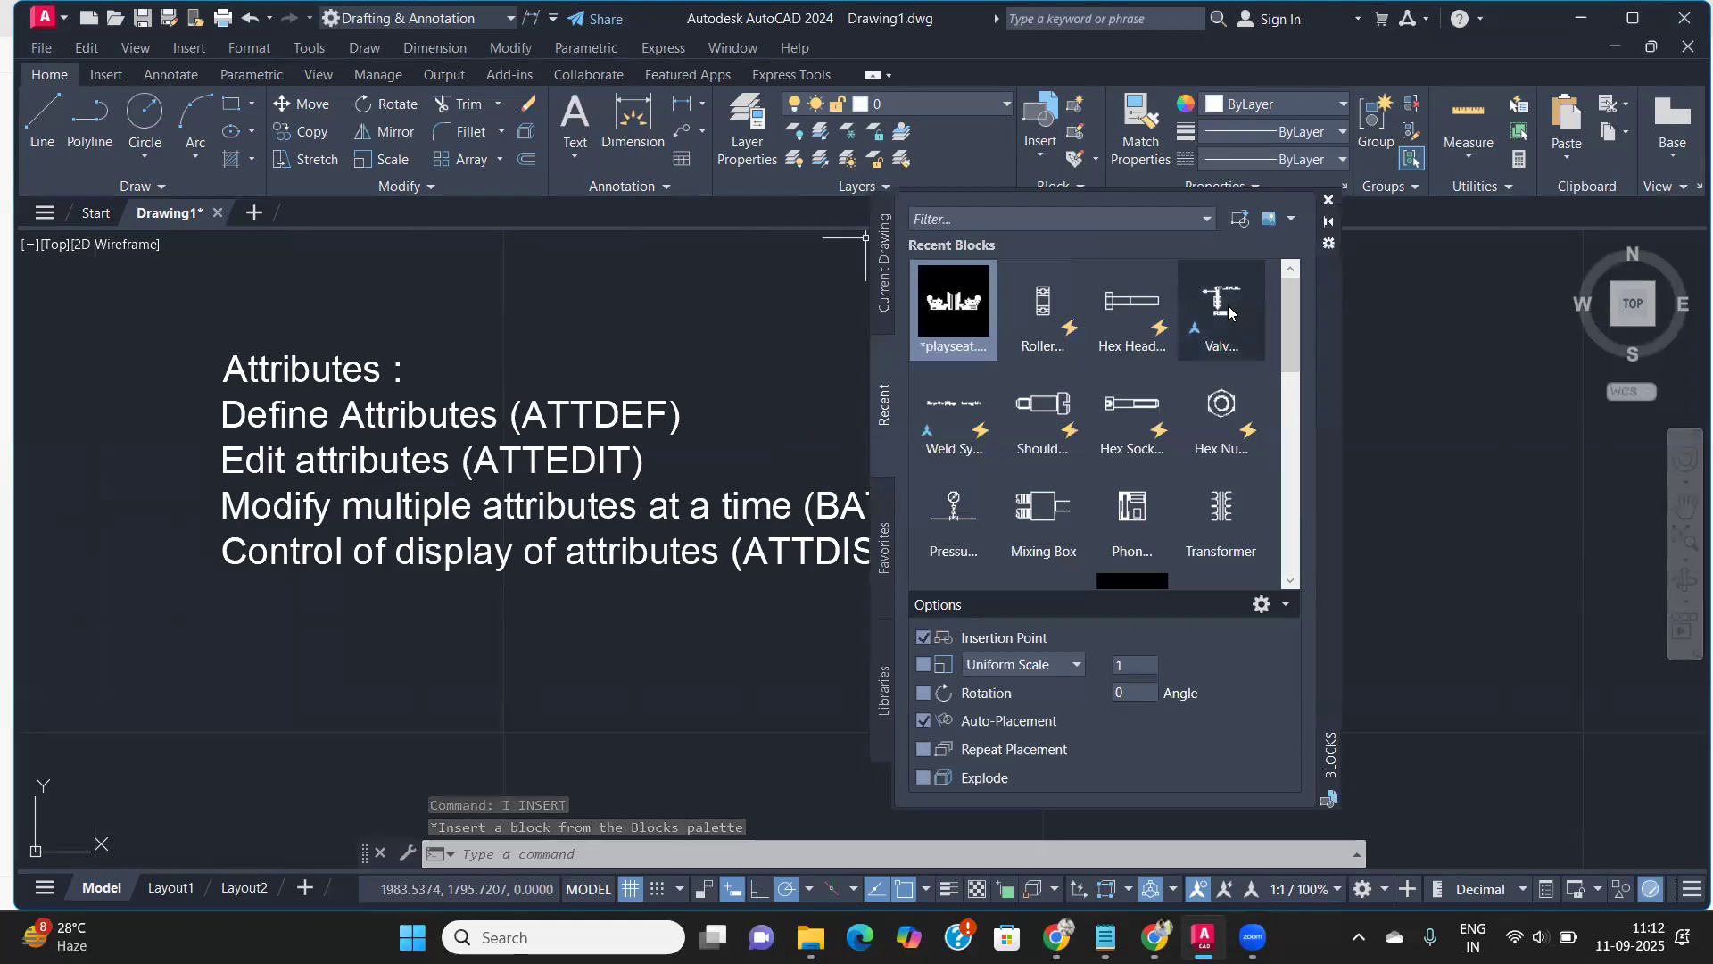
pyautogui.click(1228, 305)
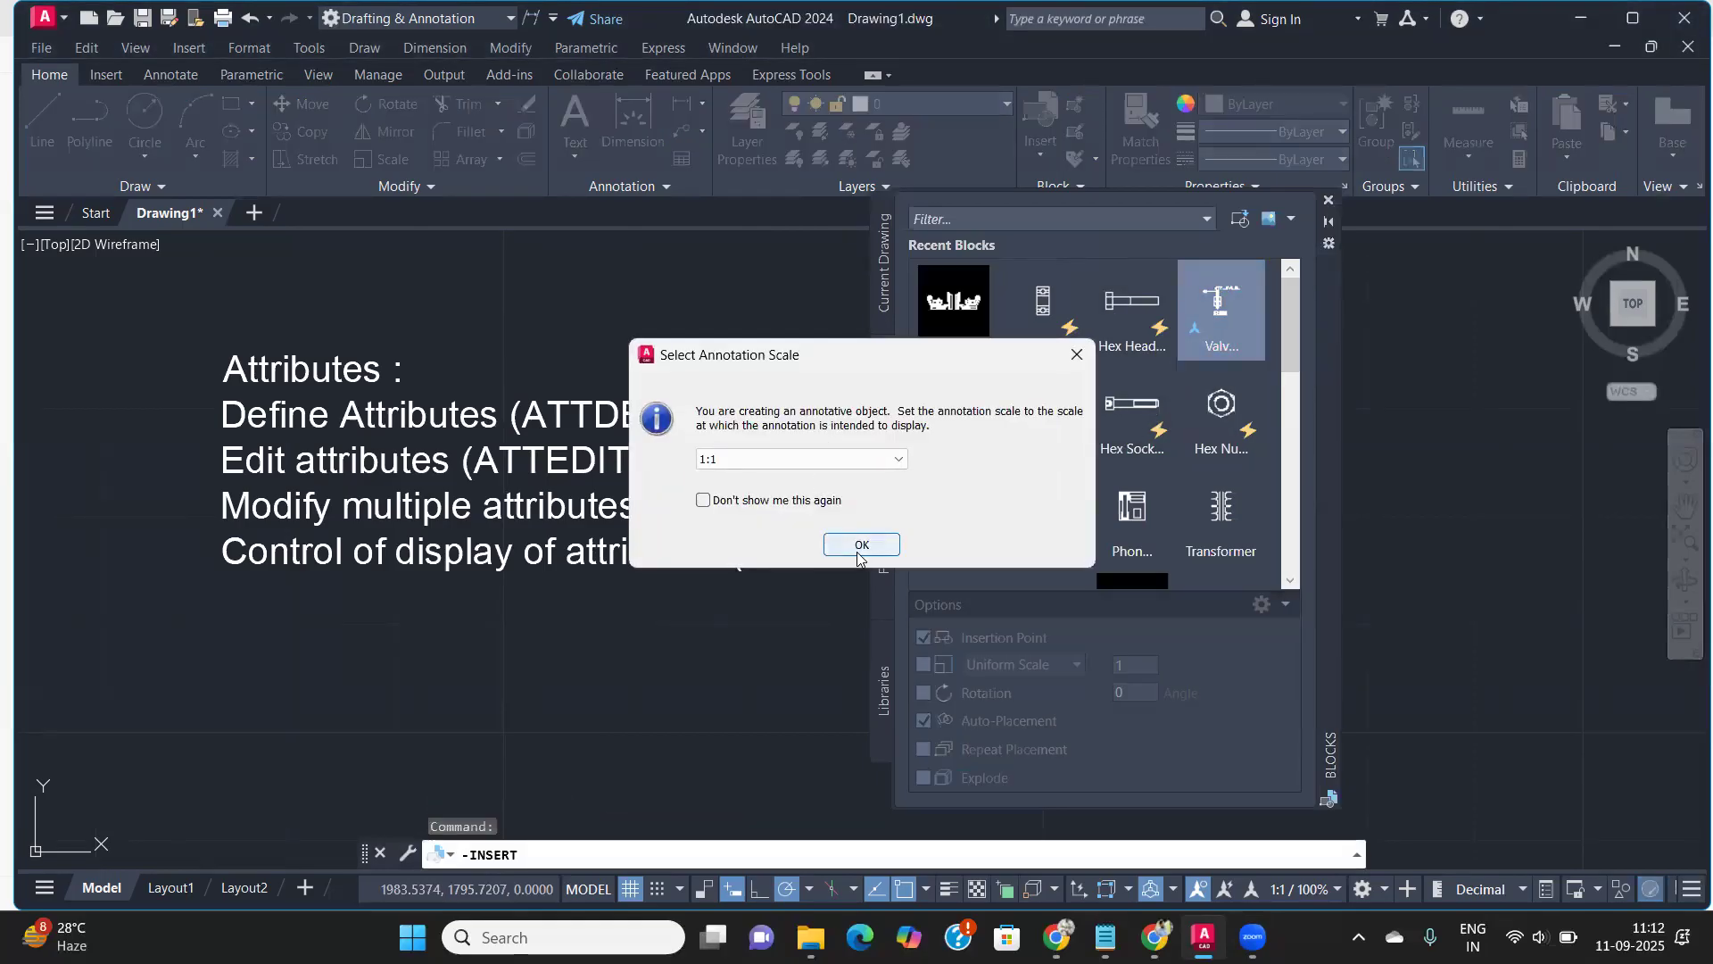
pyautogui.click(861, 545)
pyautogui.scroll(-5, 810, 605)
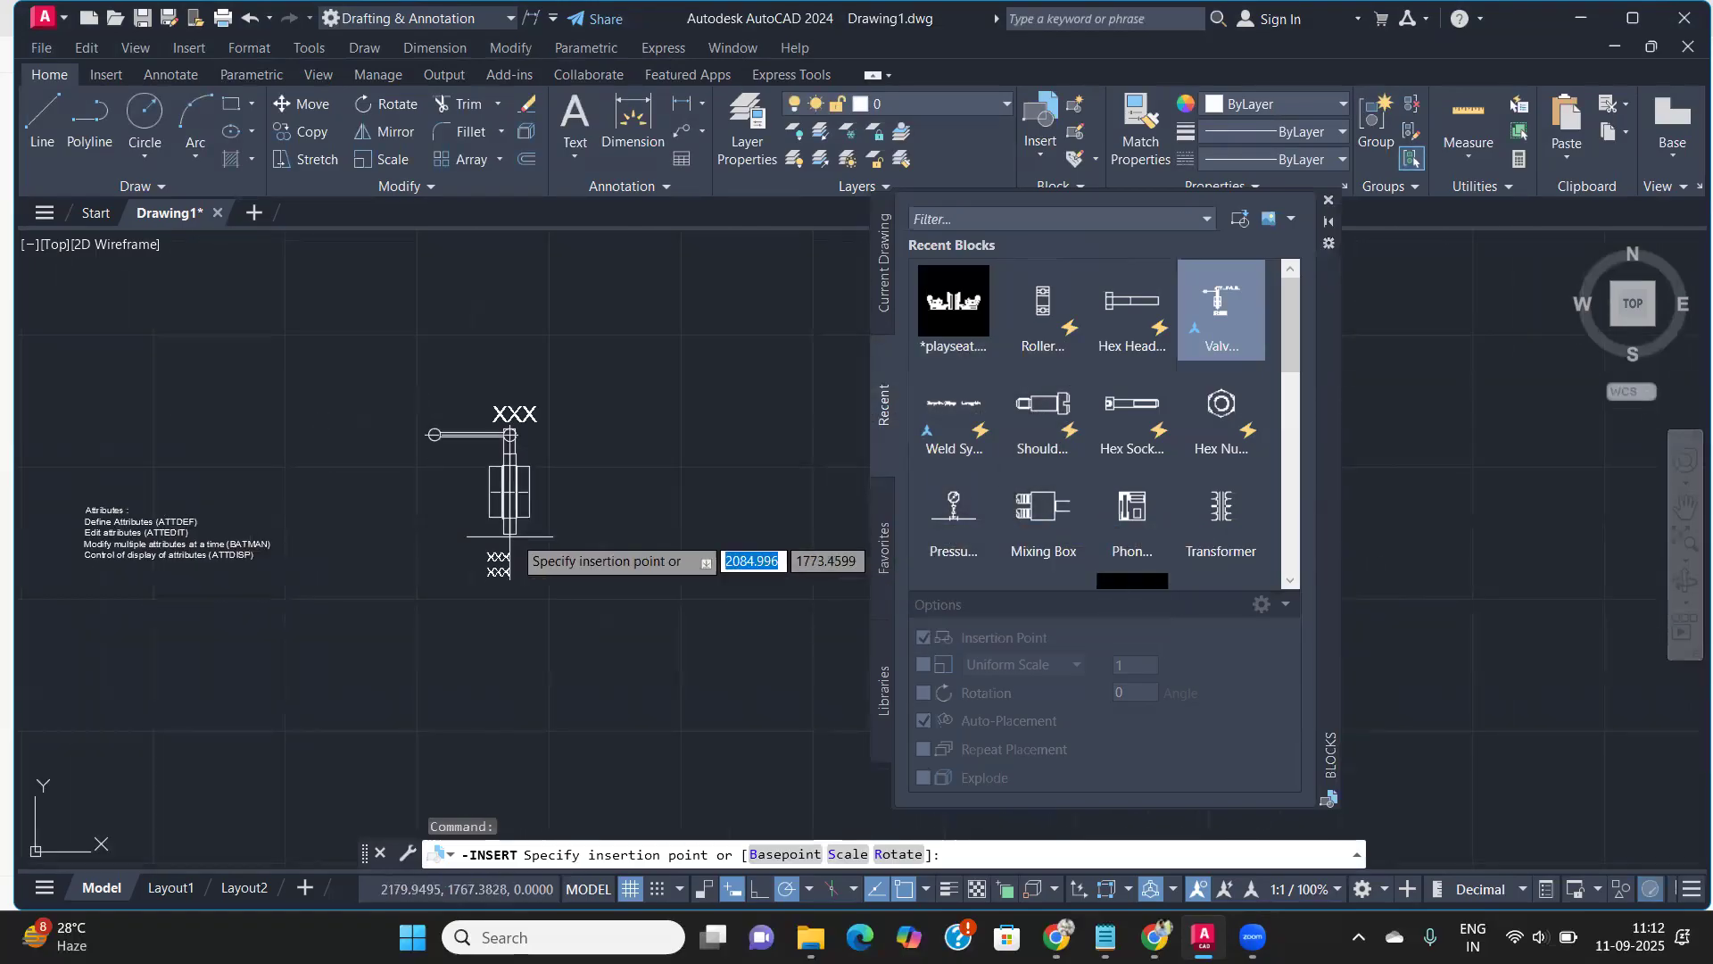
pyautogui.scroll(3, 522, 558)
pyautogui.click(554, 555)
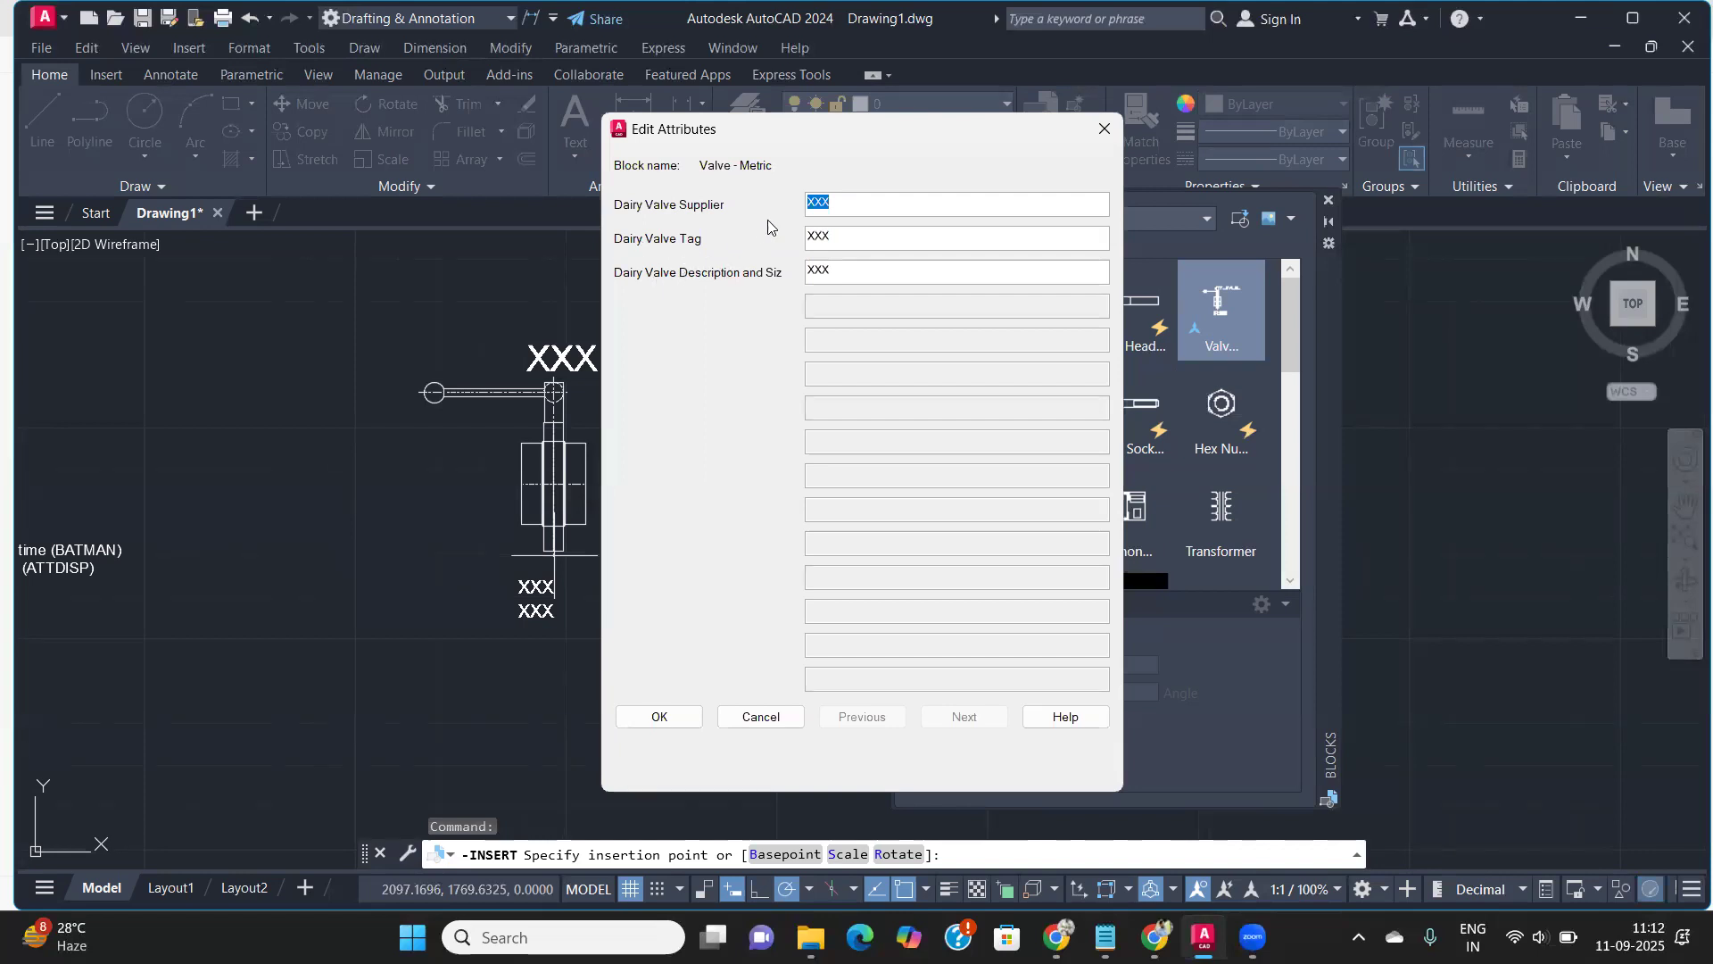
pyautogui.click(844, 208)
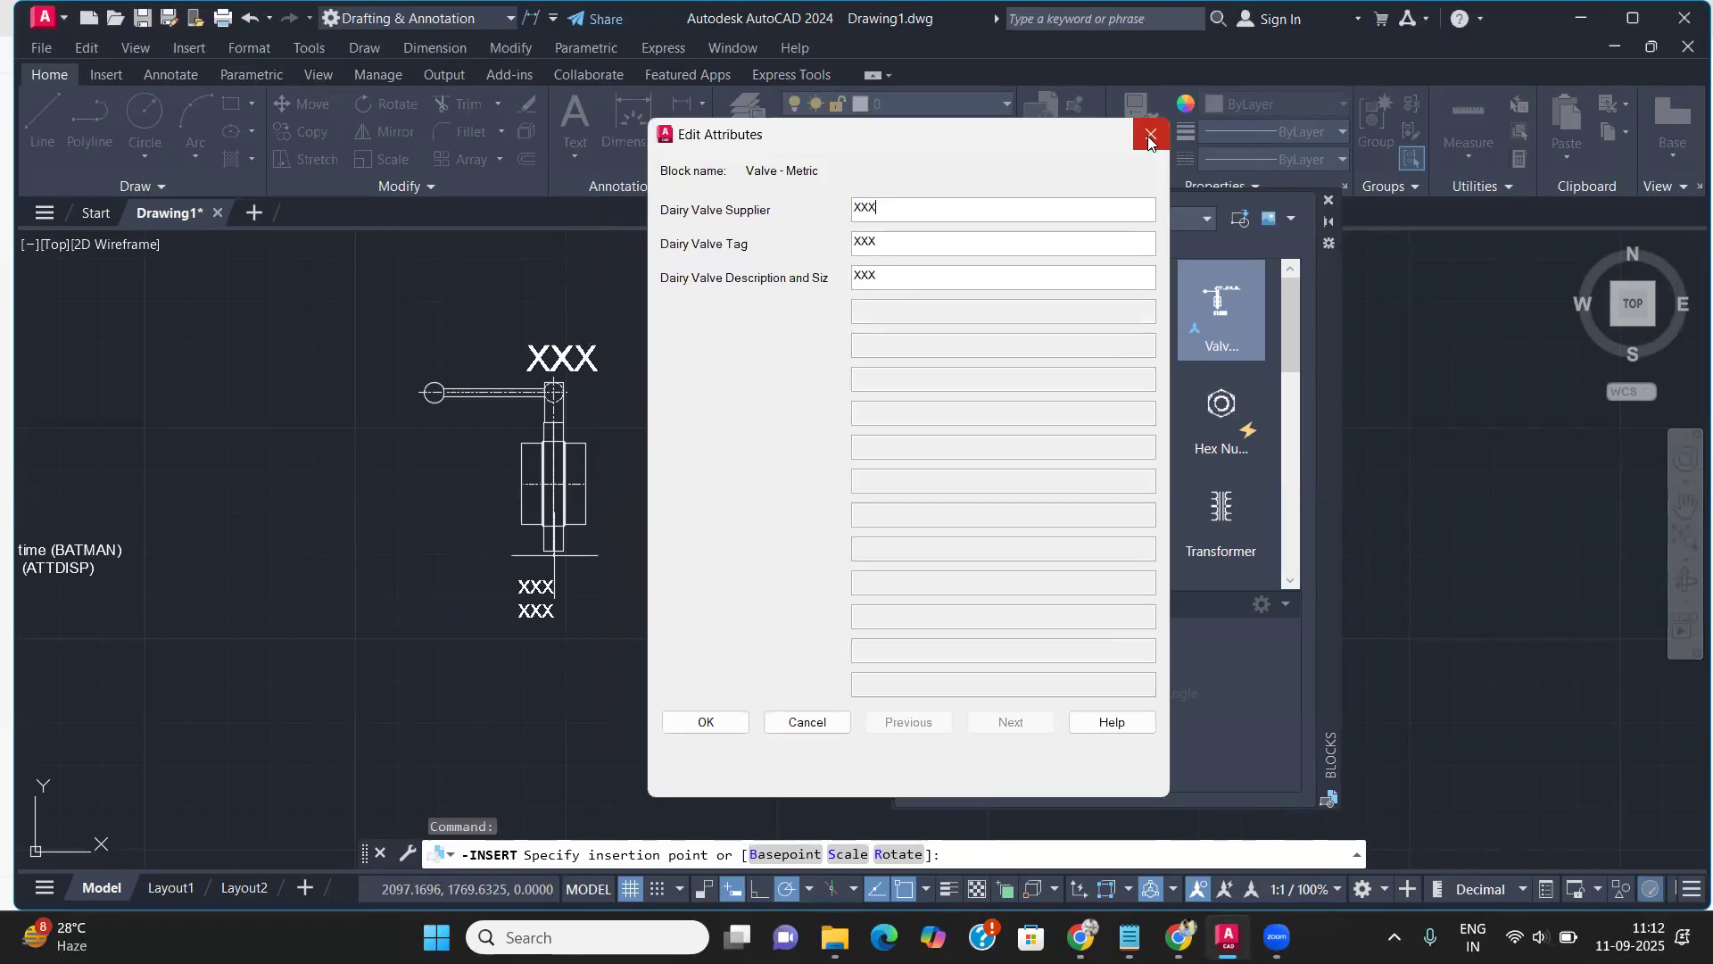
pyautogui.click(704, 722)
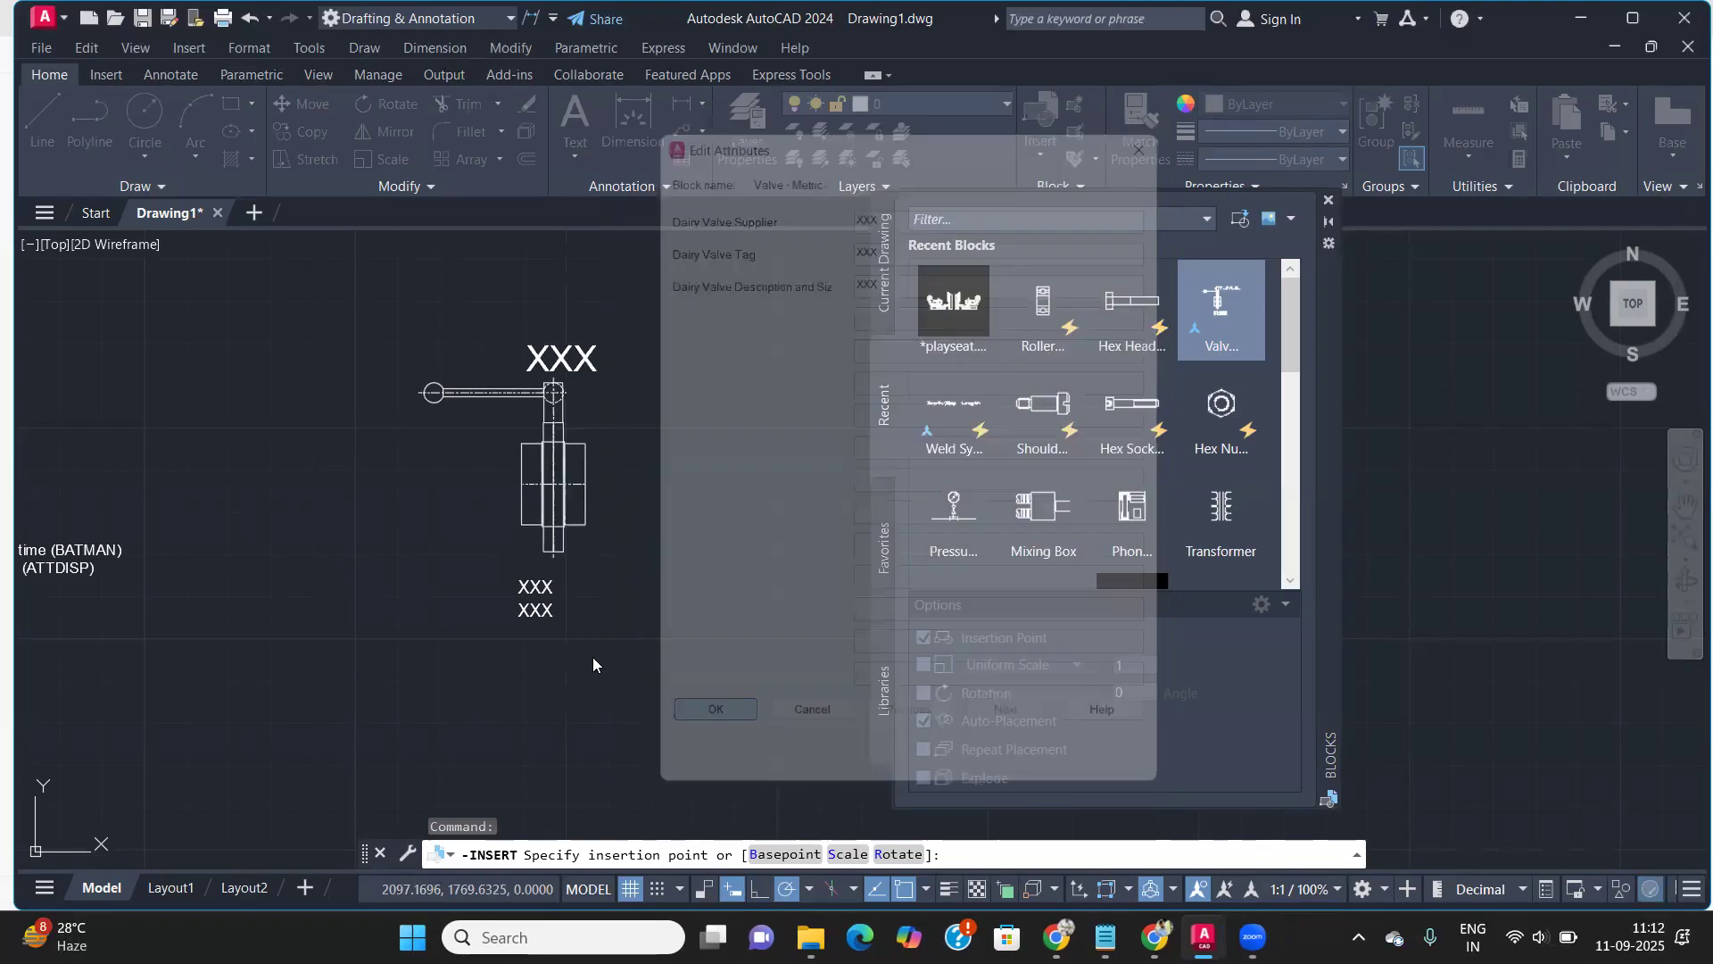
# Examine the inserted valve block and its supplier, tag and description attribute texts
pyautogui.scroll(6, 319, 516)
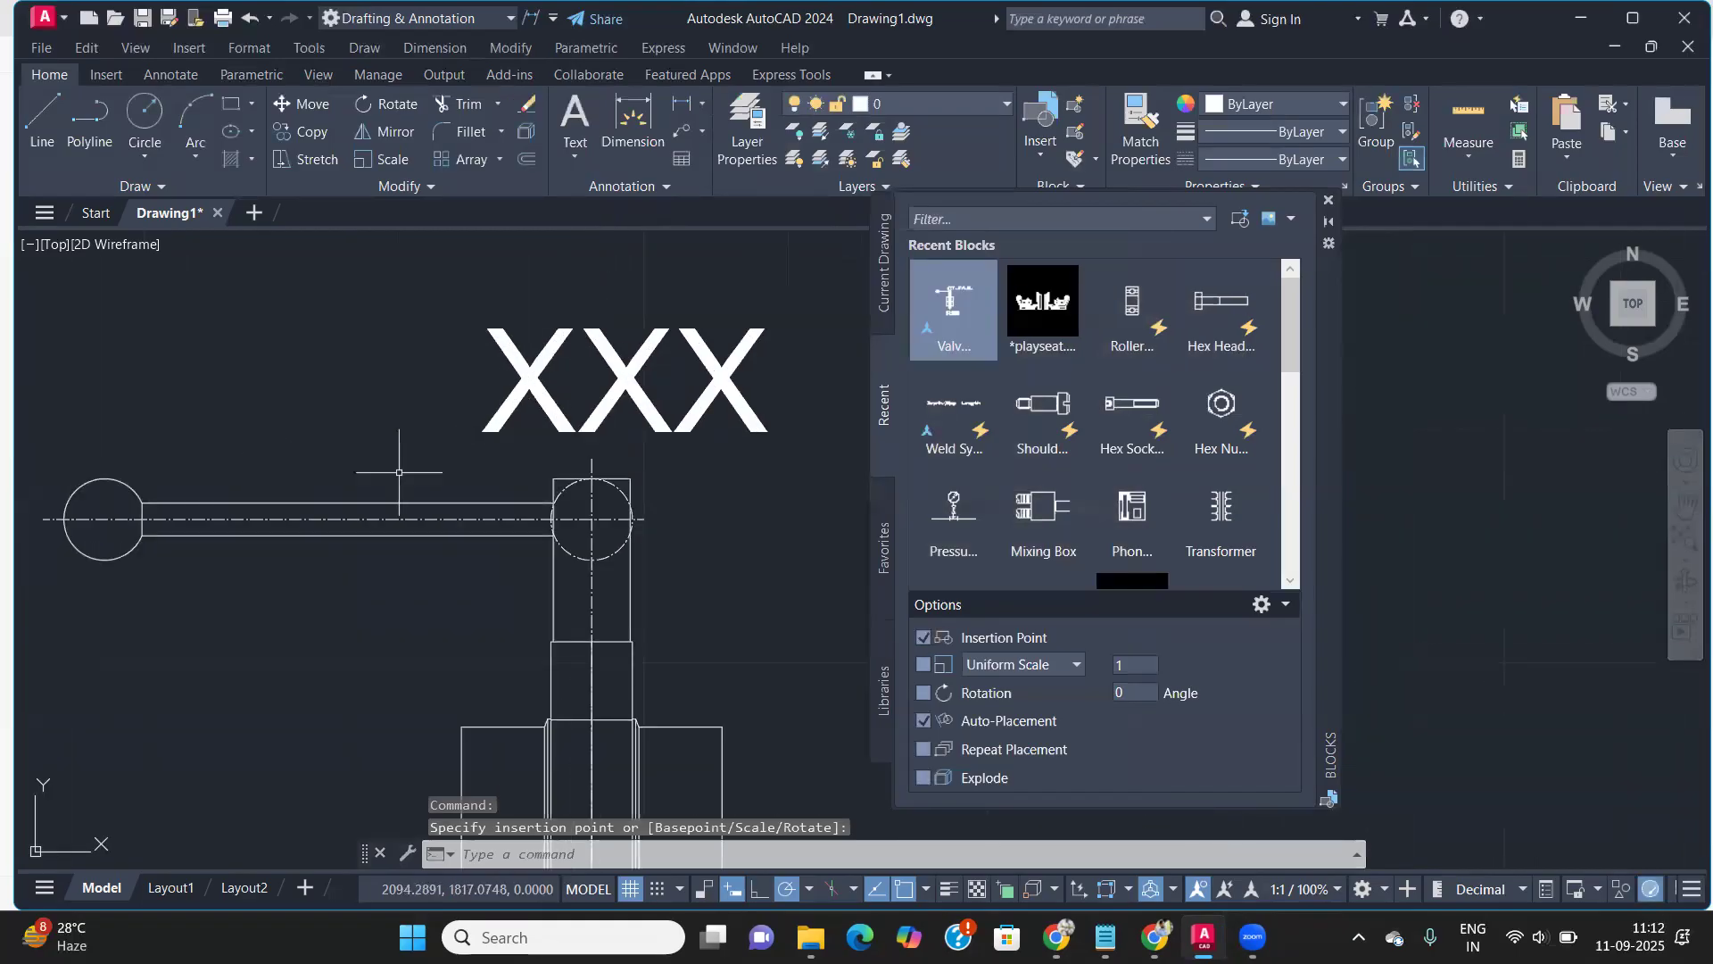
pyautogui.scroll(-4, 319, 516)
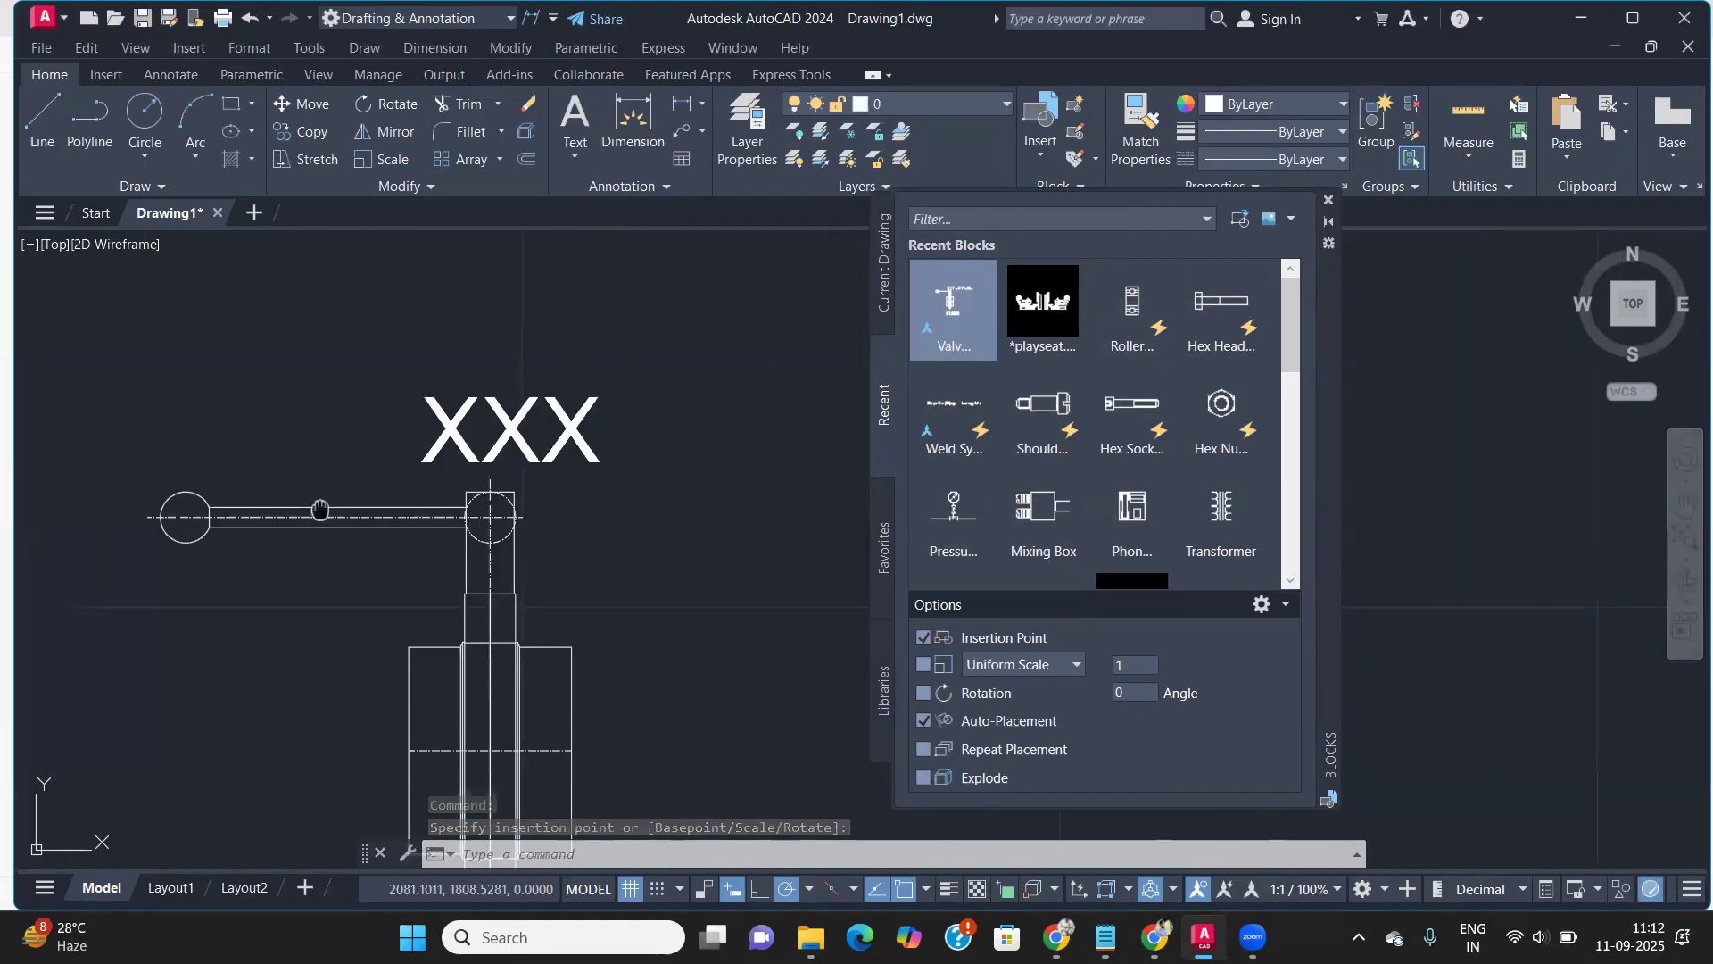
pyautogui.scroll(2, 386, 426)
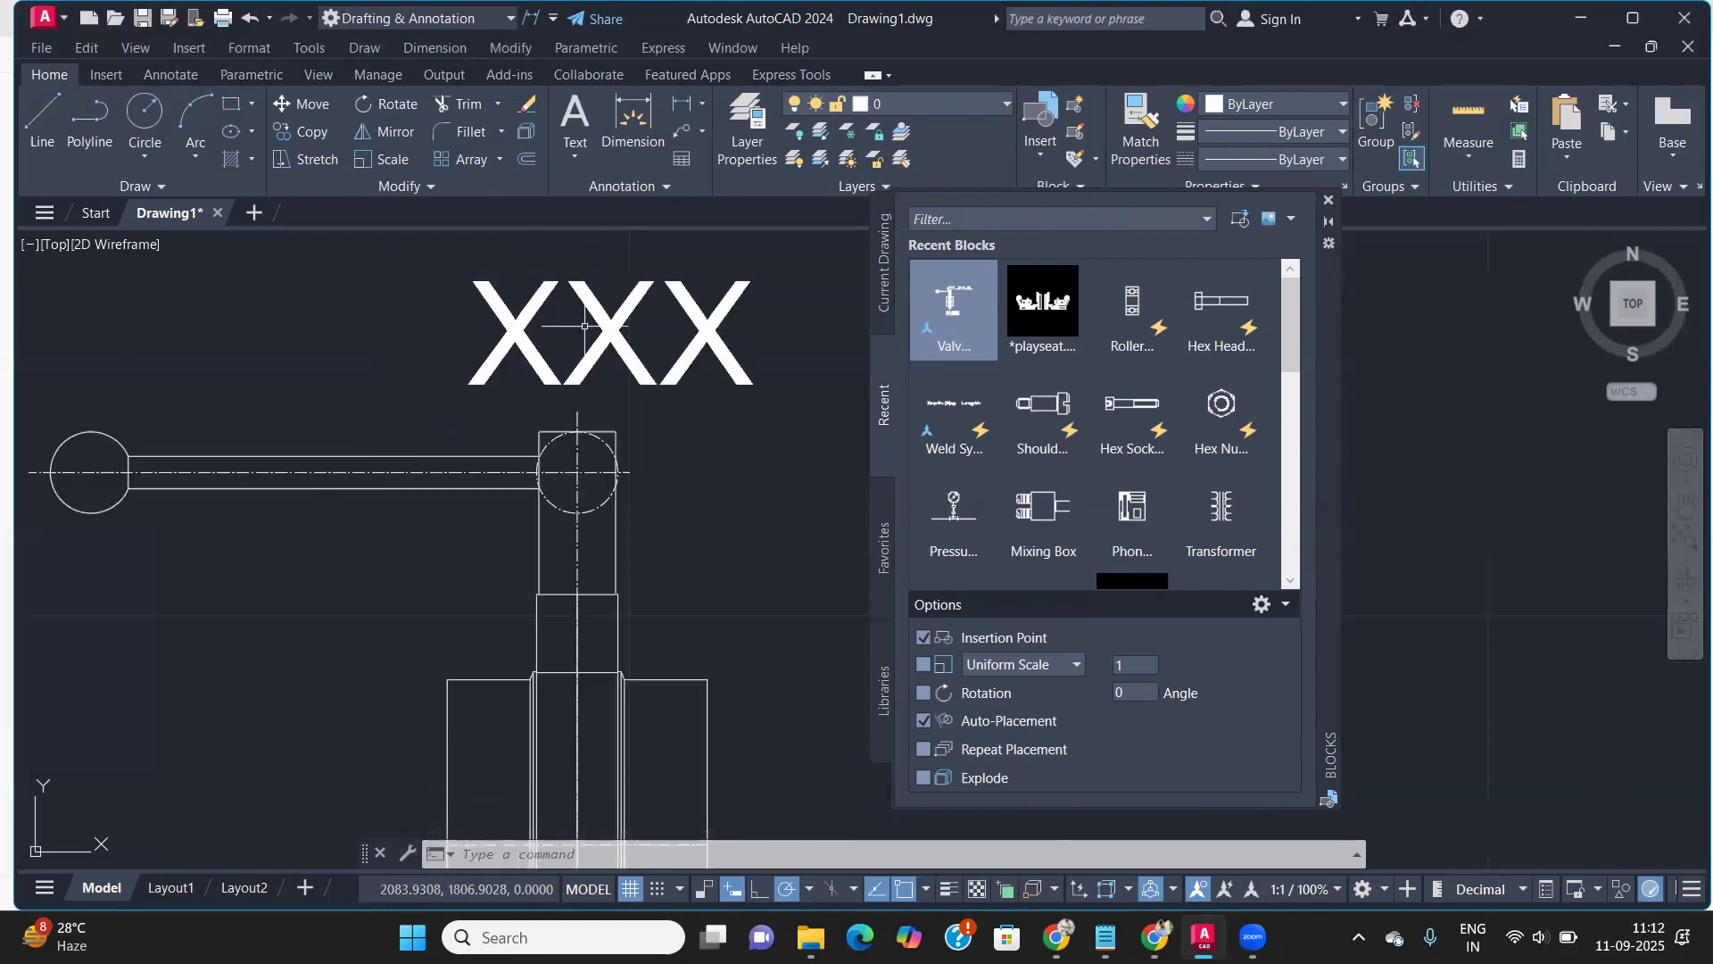
pyautogui.scroll(-4, 563, 359)
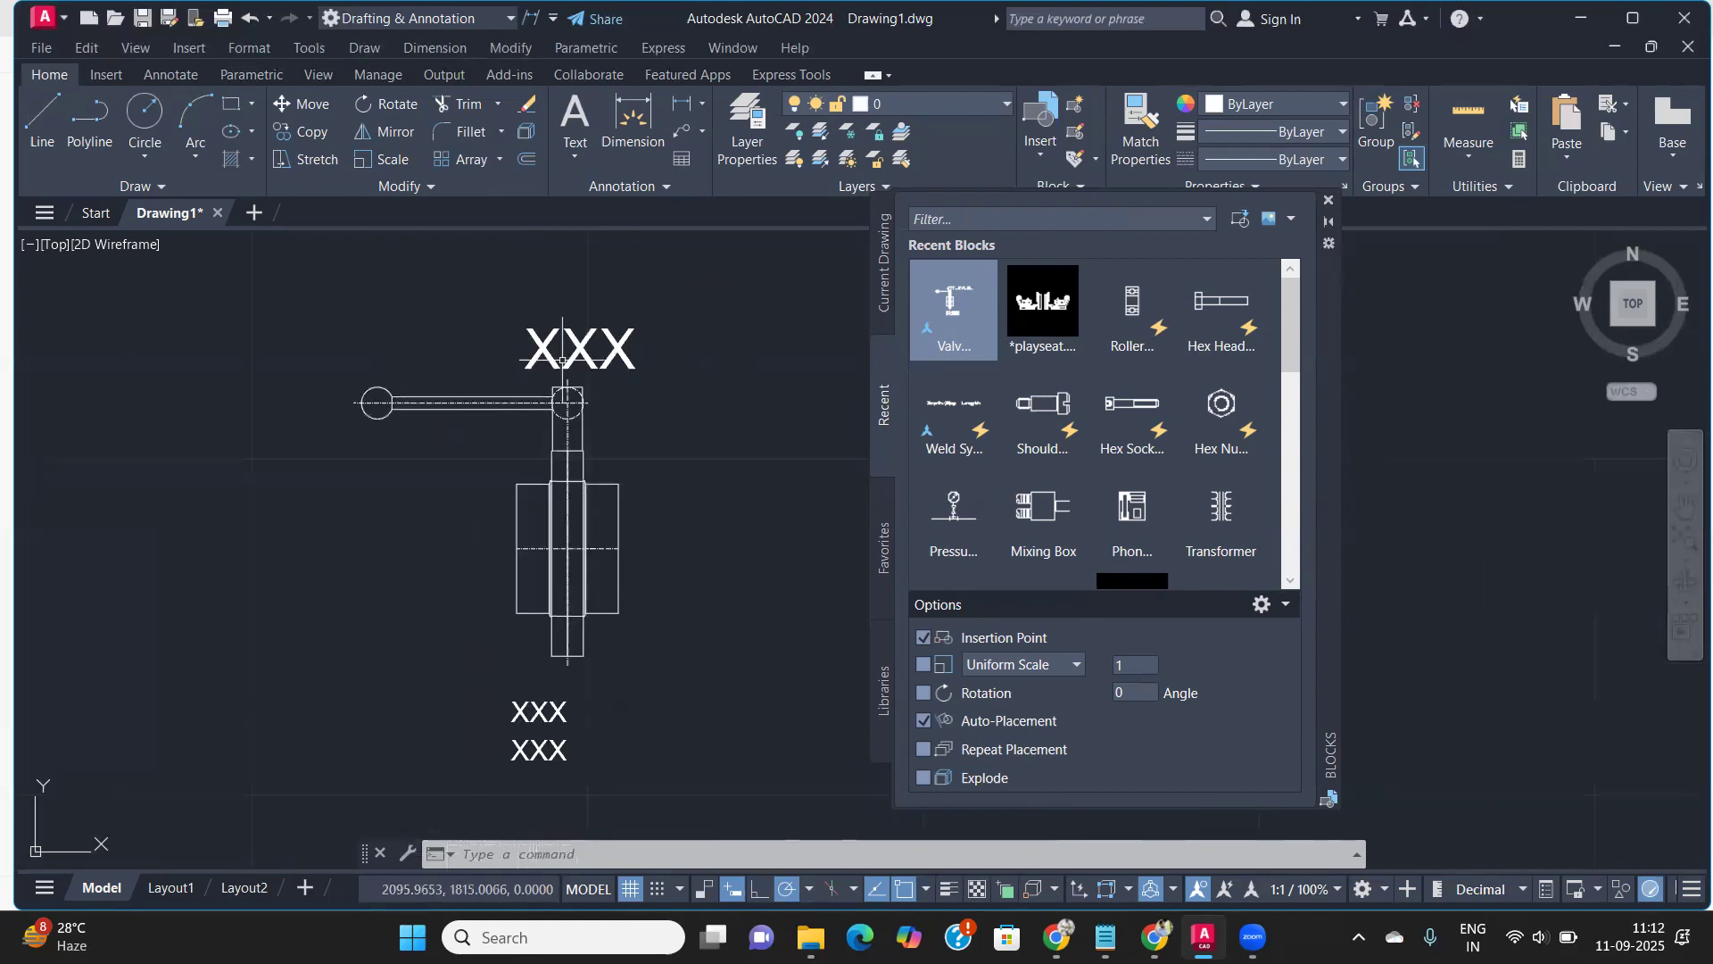
pyautogui.moveTo(563, 358); pyautogui.dragTo(555, 300, button='middle')
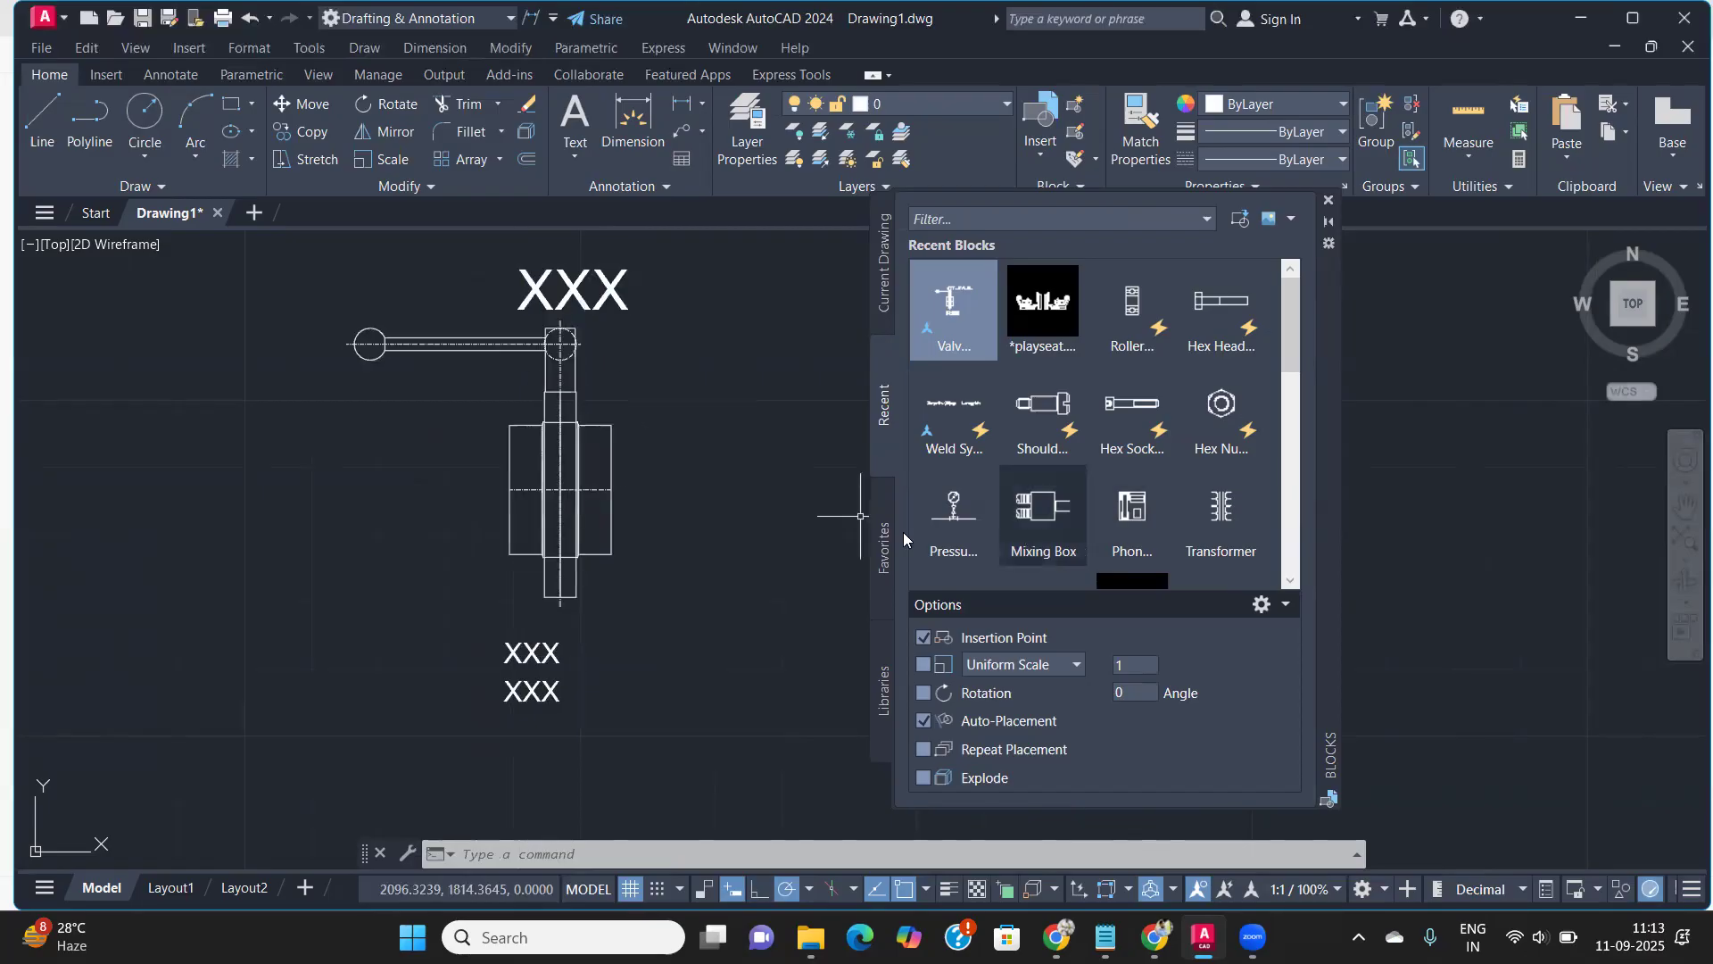
pyautogui.scroll(-3, 621, 417)
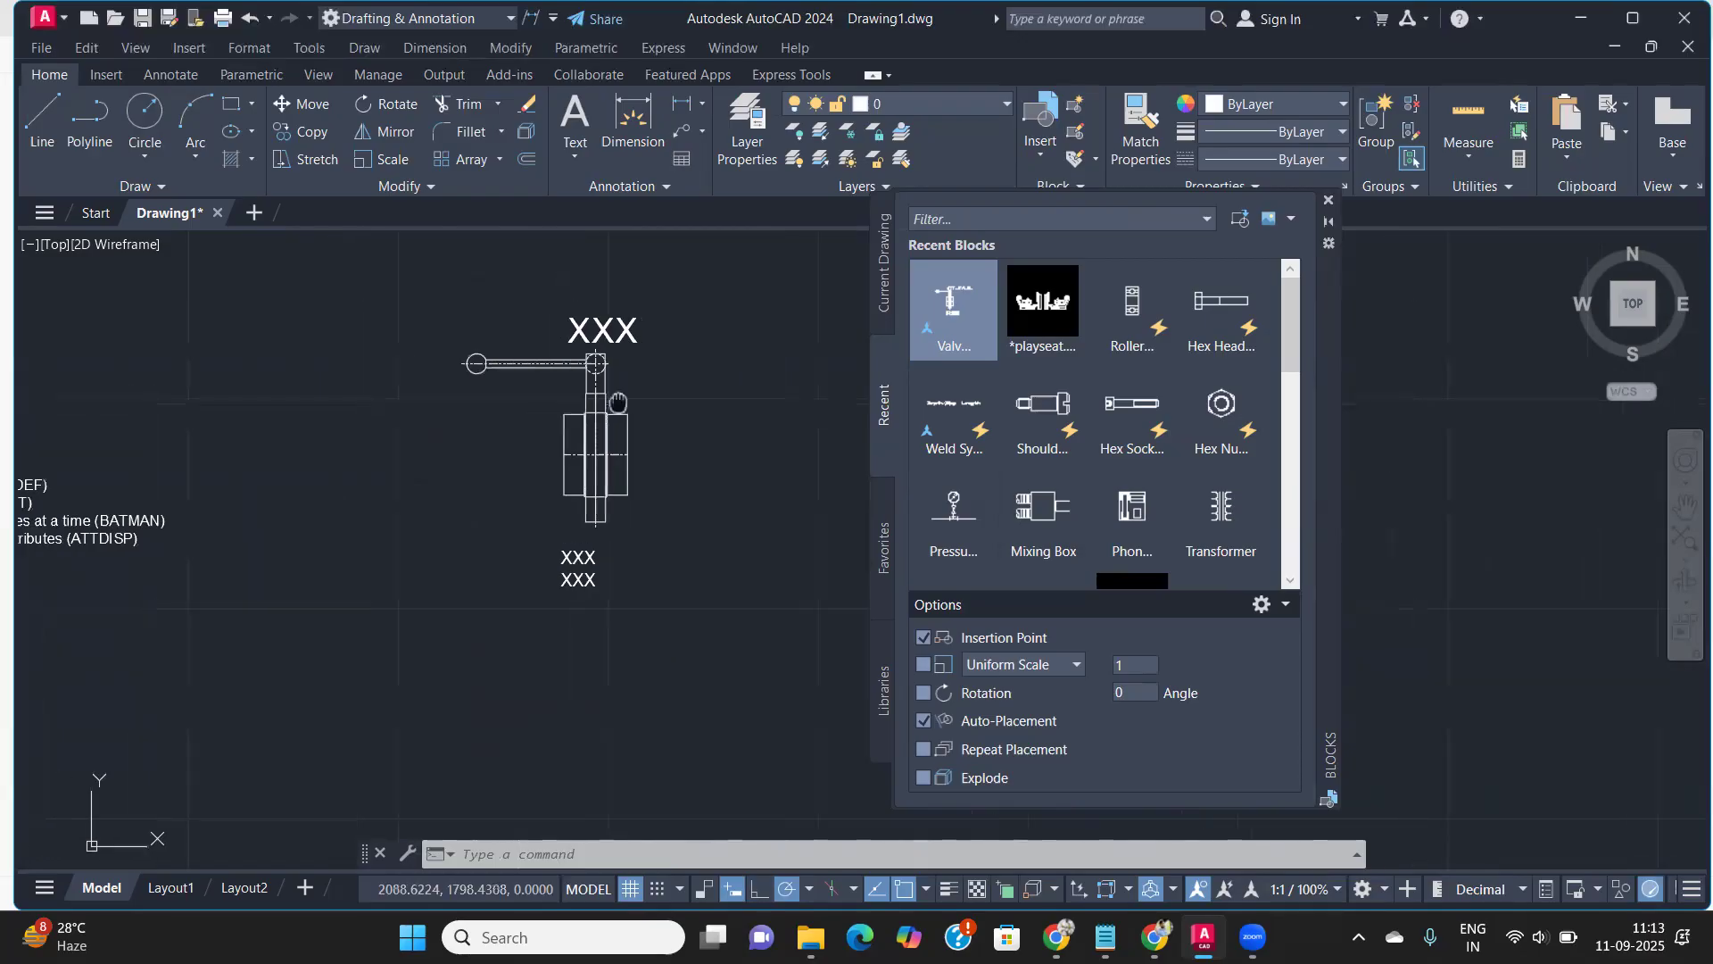
pyautogui.scroll(4, 676, 361)
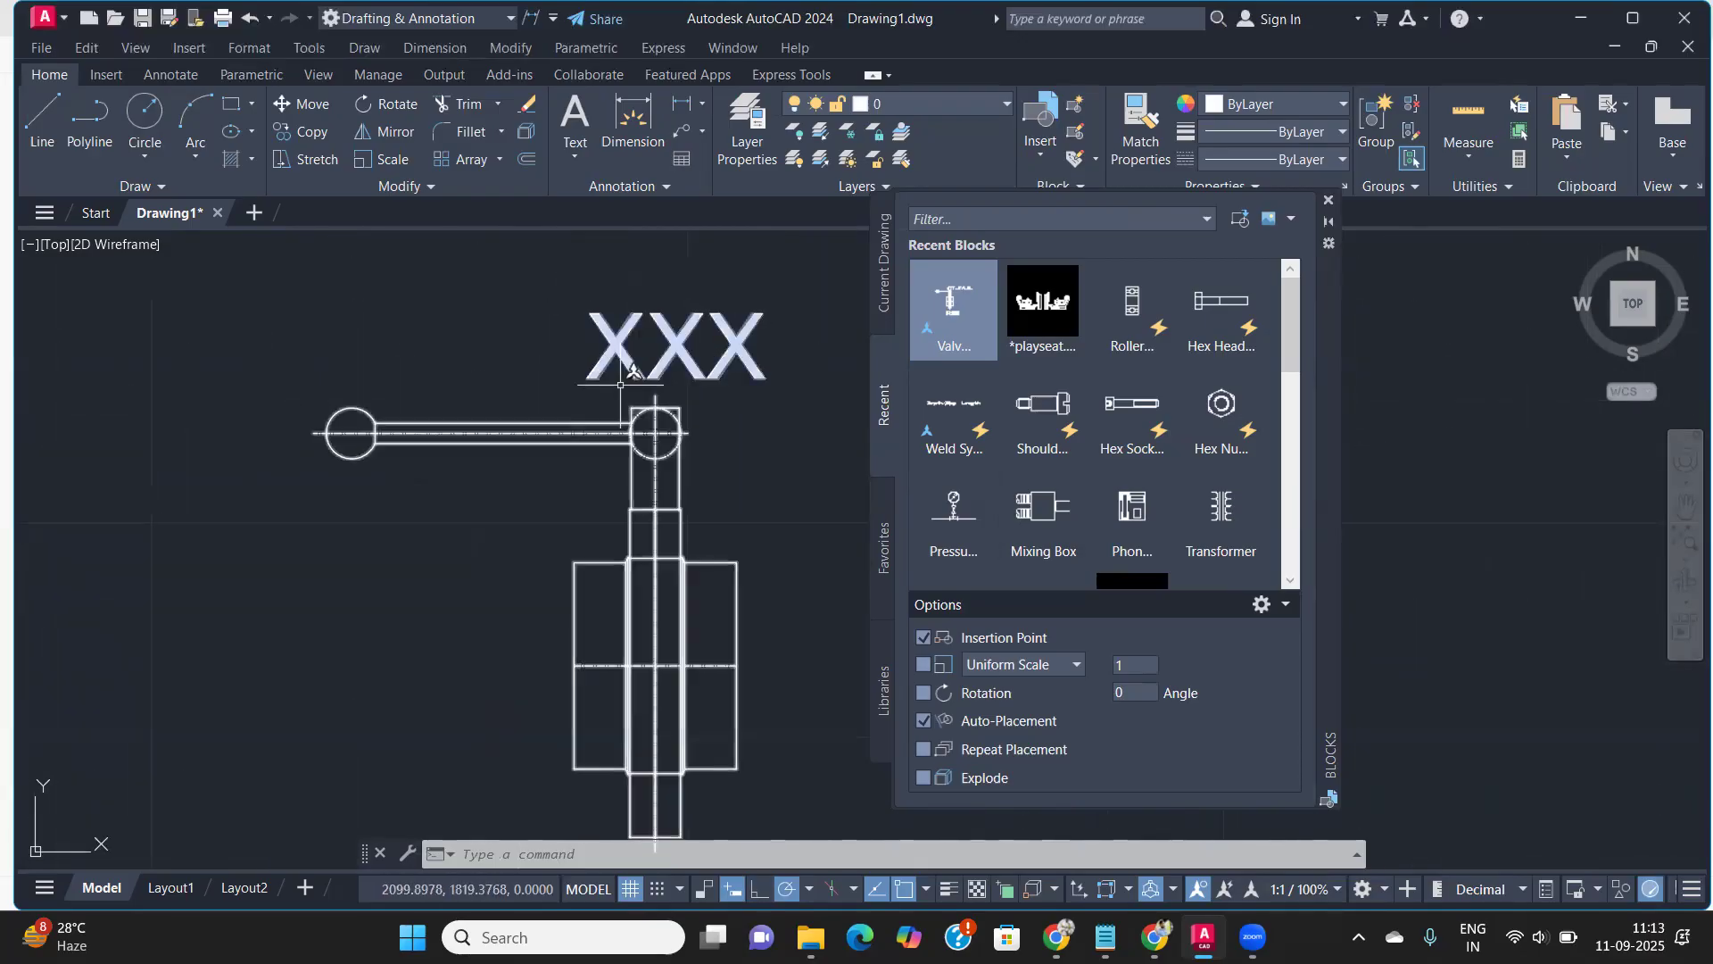
pyautogui.scroll(1, 623, 348)
pyautogui.scroll(-3, 623, 348)
pyautogui.scroll(6, 624, 350)
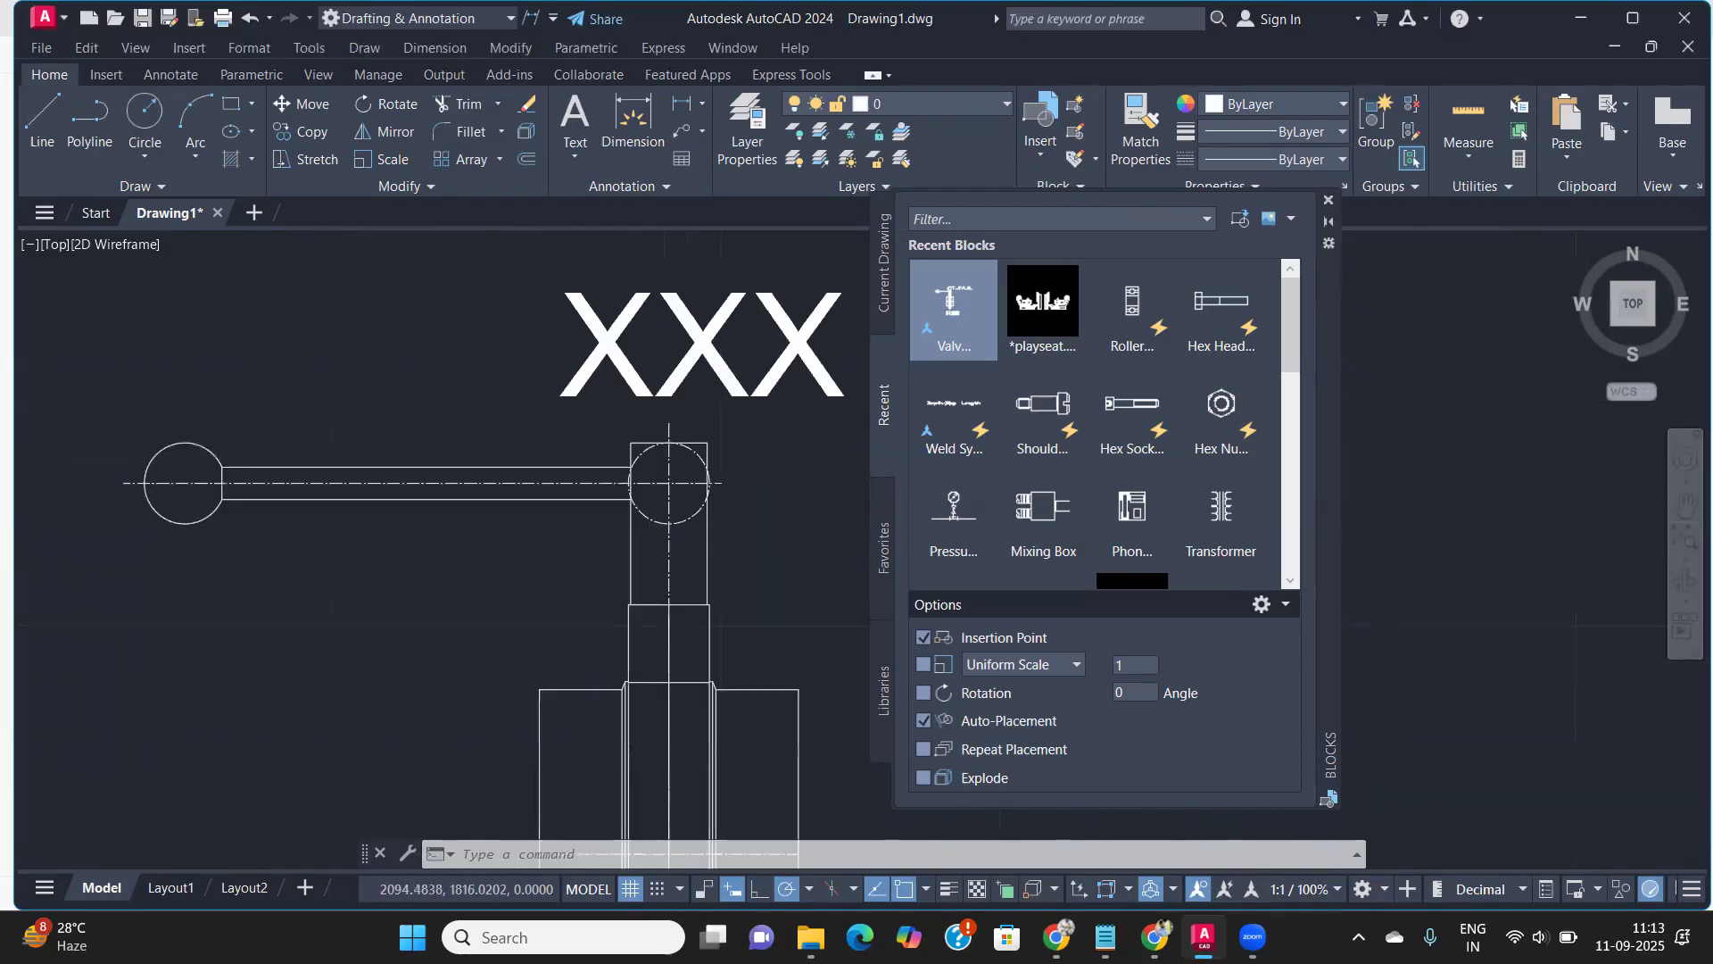
# Review the list of attribute commands in the notes alongside the valve block
pyautogui.scroll(-7, 624, 350)
pyautogui.moveTo(596, 396); pyautogui.dragTo(707, 385, button='middle')
pyautogui.moveTo(237, 493); pyautogui.dragTo(473, 470, button='middle')
pyautogui.scroll(3, 340, 462)
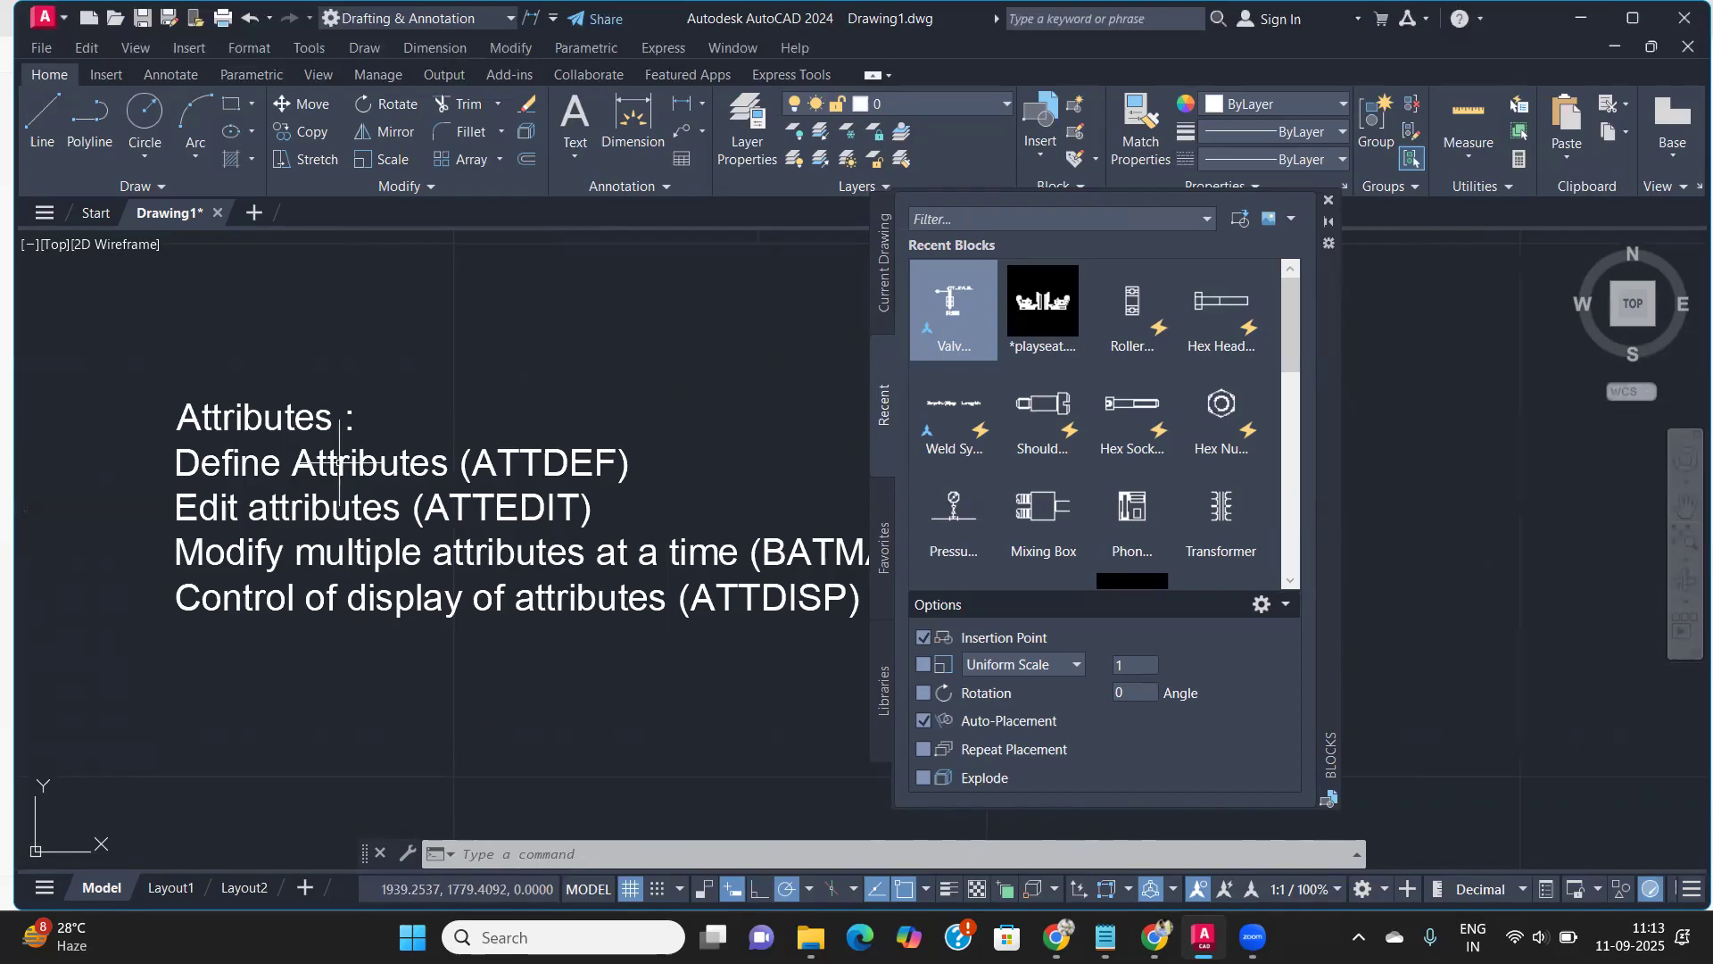
pyautogui.scroll(-3, 339, 462)
pyautogui.scroll(3, 339, 513)
pyautogui.scroll(-3, 344, 497)
pyautogui.moveTo(573, 497); pyautogui.dragTo(113, 585, button='middle')
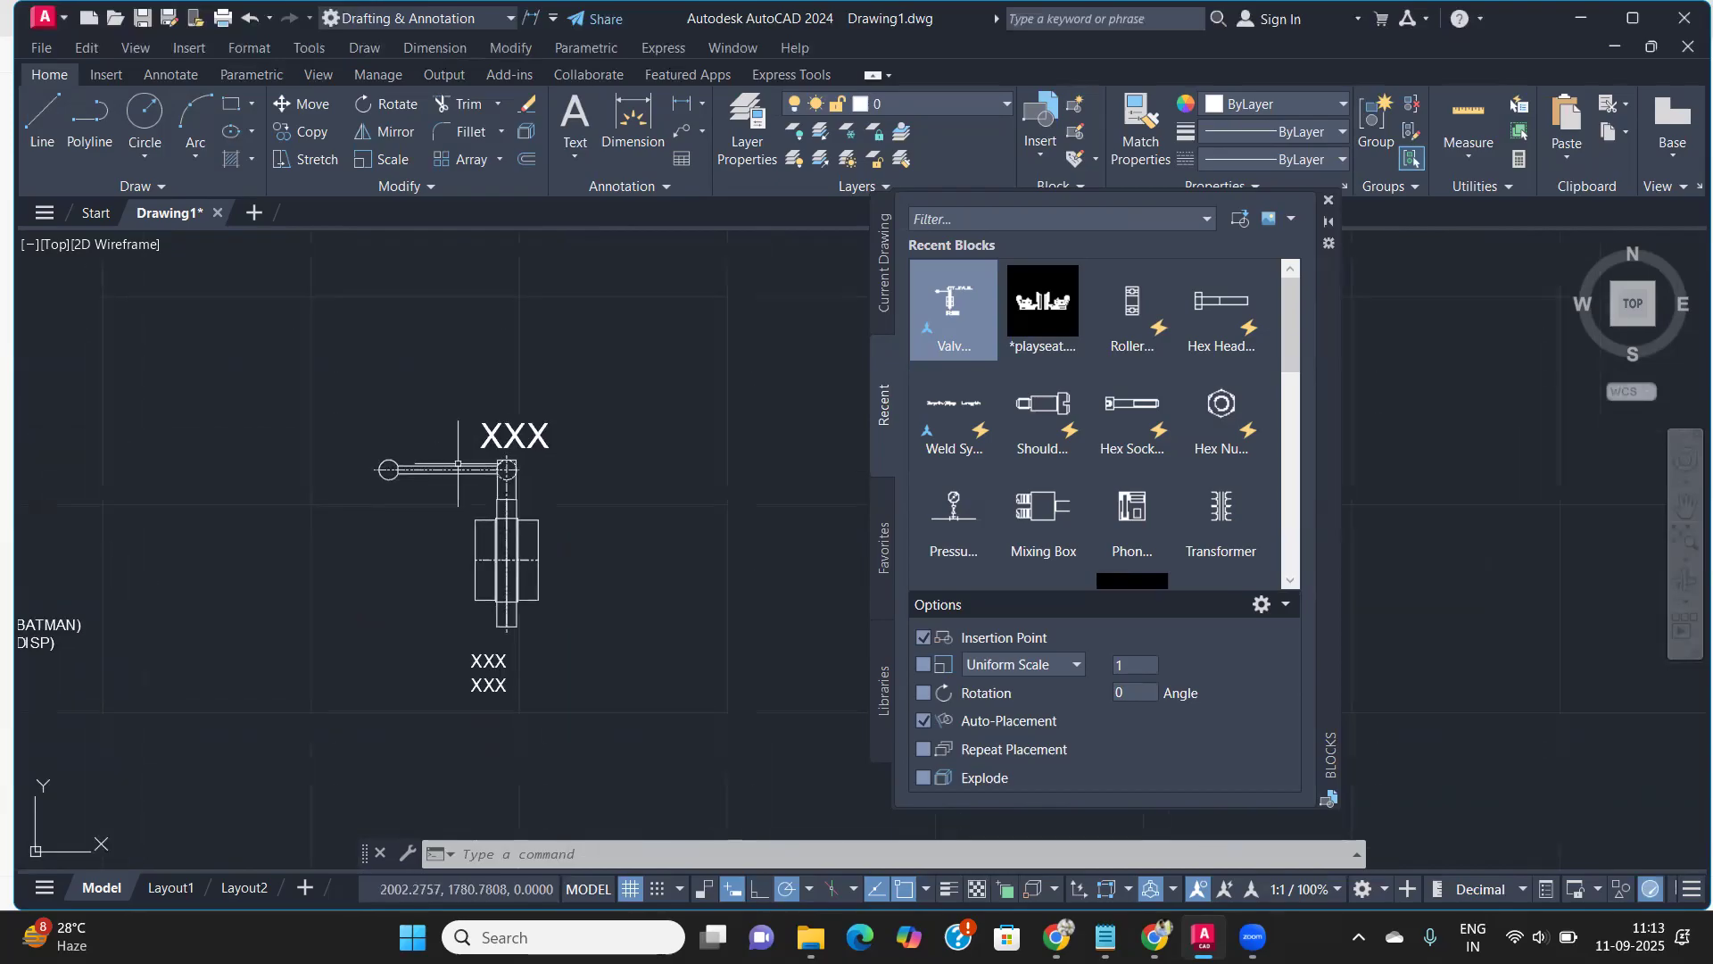
pyautogui.scroll(3, 472, 457)
pyautogui.scroll(-4, 520, 475)
pyautogui.moveTo(460, 529); pyautogui.dragTo(607, 526, button='middle')
pyautogui.scroll(3, 301, 545)
pyautogui.moveTo(300, 546); pyautogui.dragTo(151, 557, button='middle')
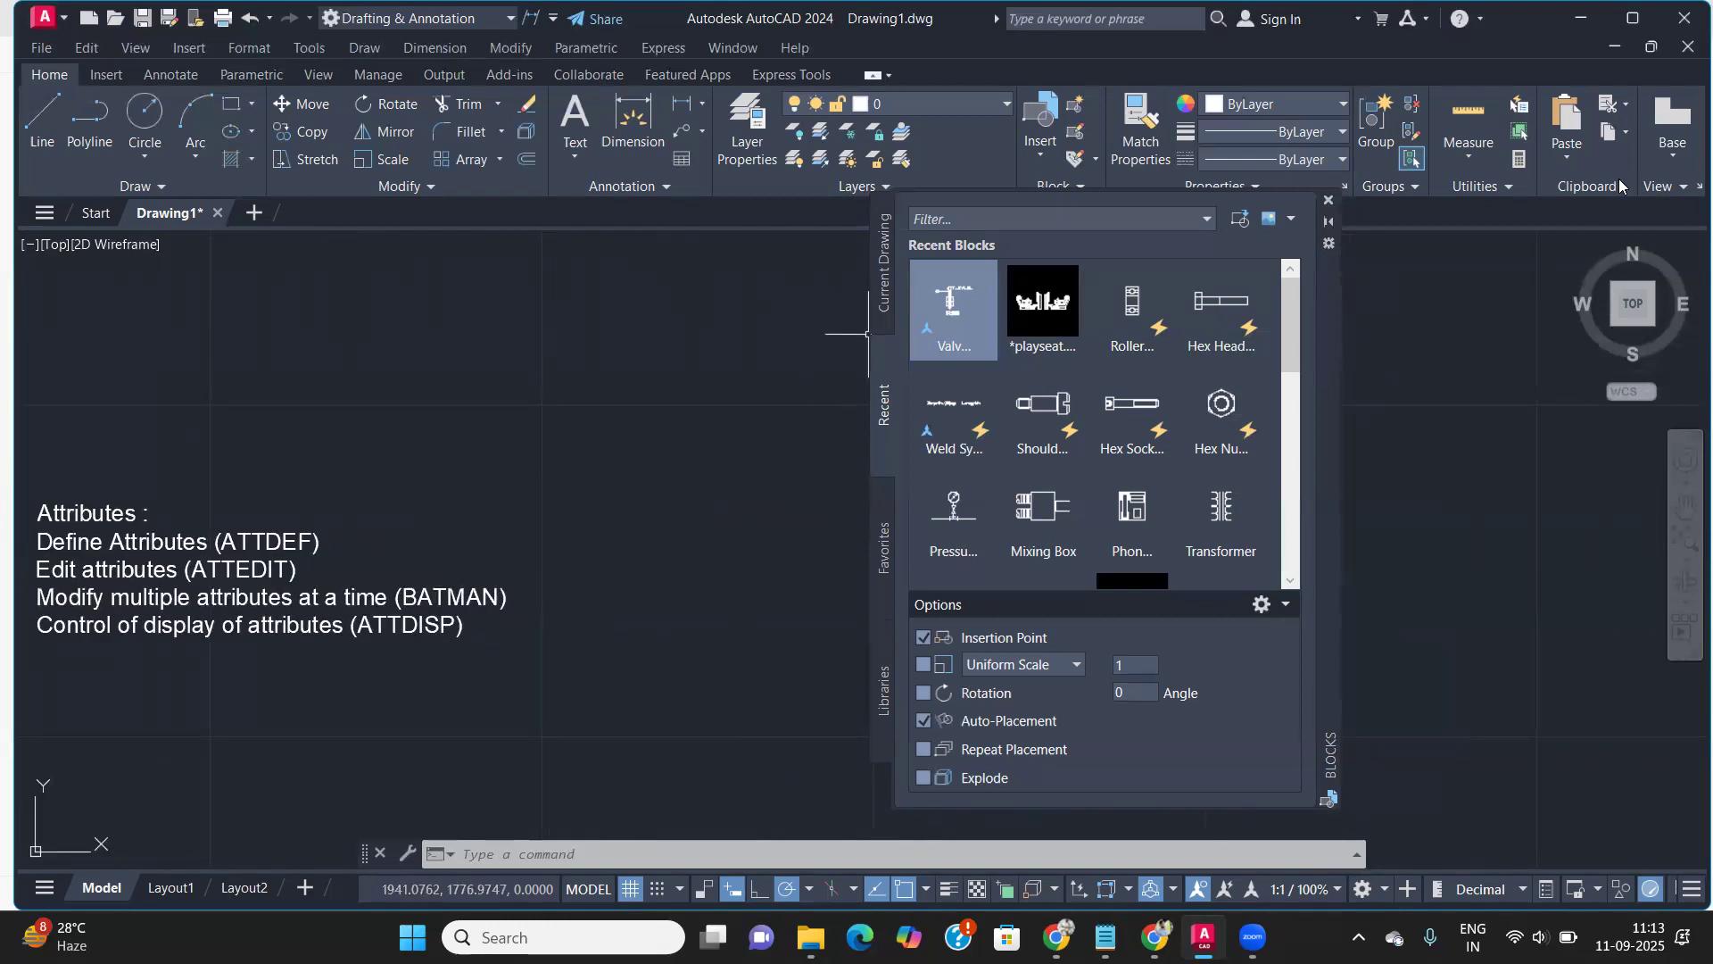
# Close the Blocks palette
pyautogui.click(1329, 201)
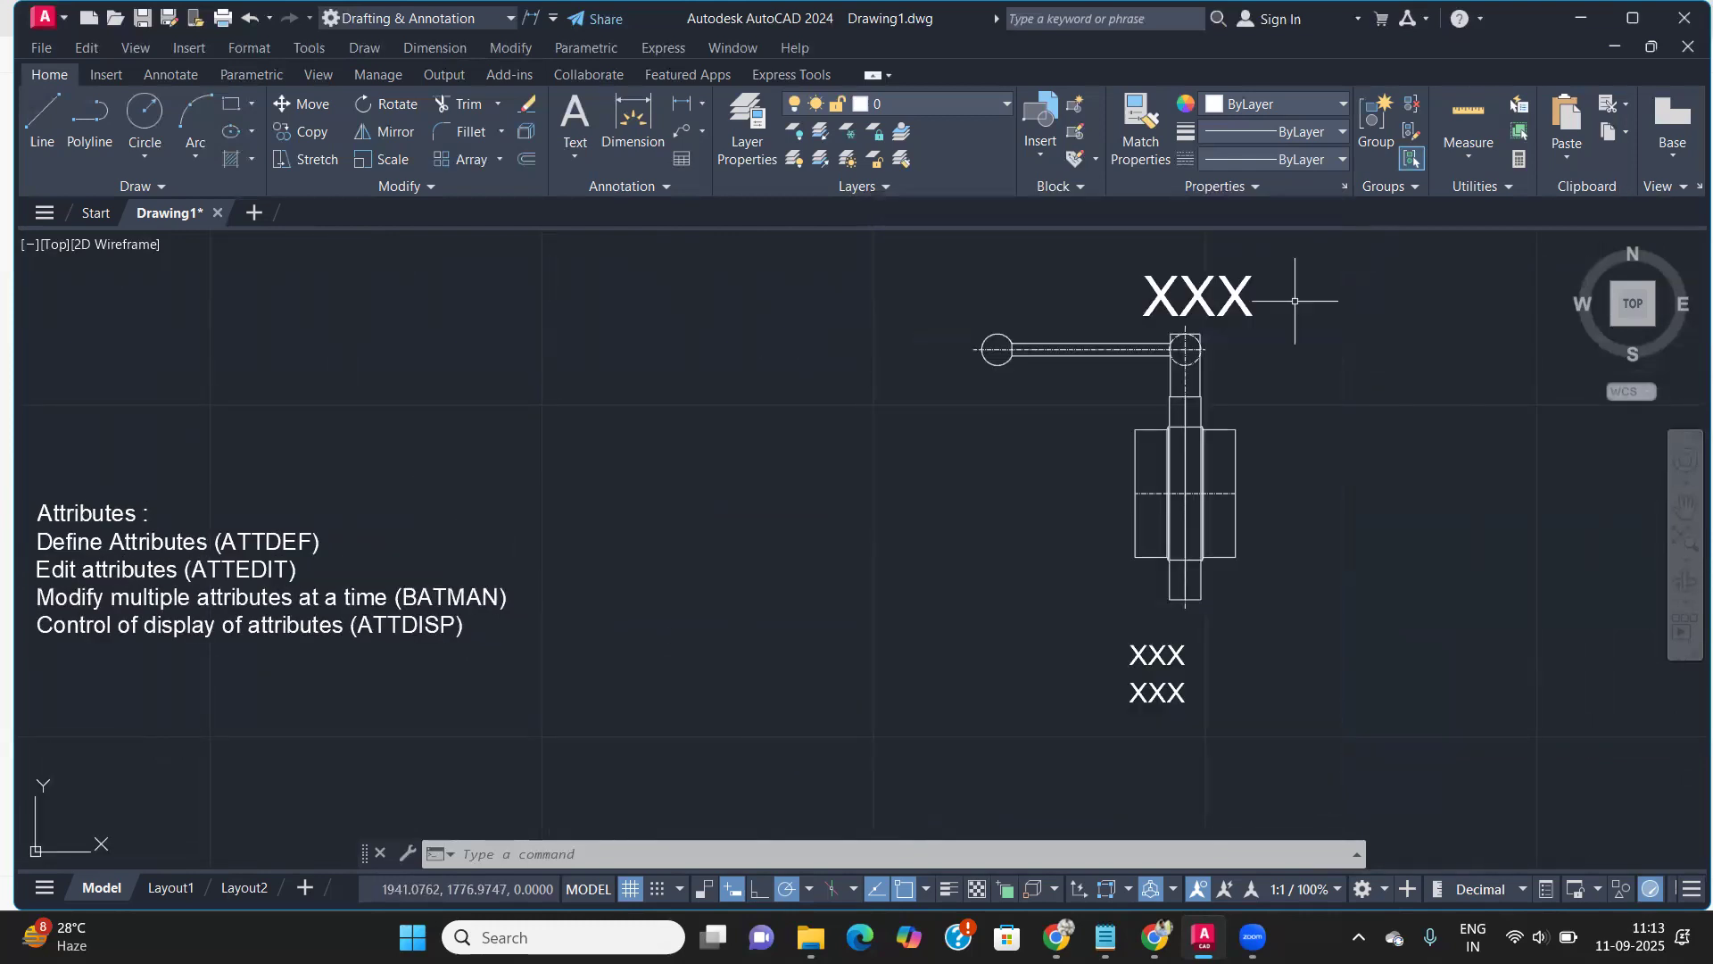
pyautogui.scroll(-4, 839, 462)
pyautogui.moveTo(885, 452); pyautogui.dragTo(645, 499, button='middle')
pyautogui.scroll(4, 371, 528)
pyautogui.moveTo(1099, 438); pyautogui.dragTo(688, 478, button='middle')
pyautogui.moveTo(1117, 390); pyautogui.dragTo(833, 456, button='middle')
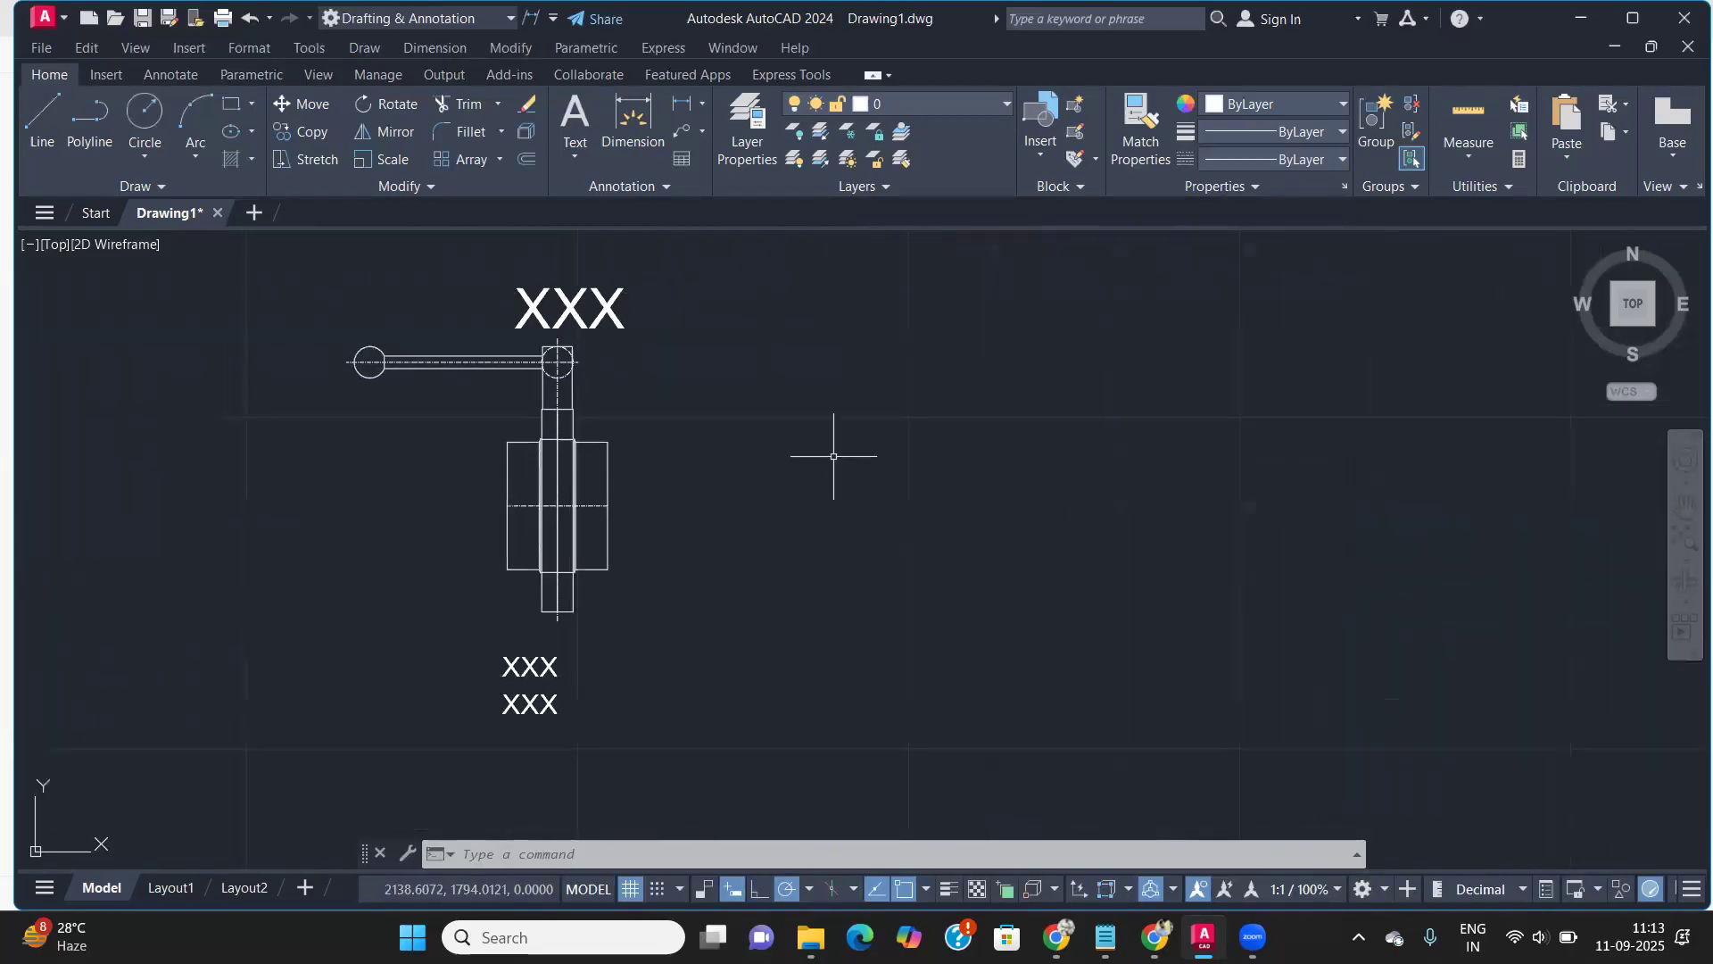
# Start a polyline in the empty area beyond the valve block with a 100-unit horizontal segment running rightward
pyautogui.write('pl')
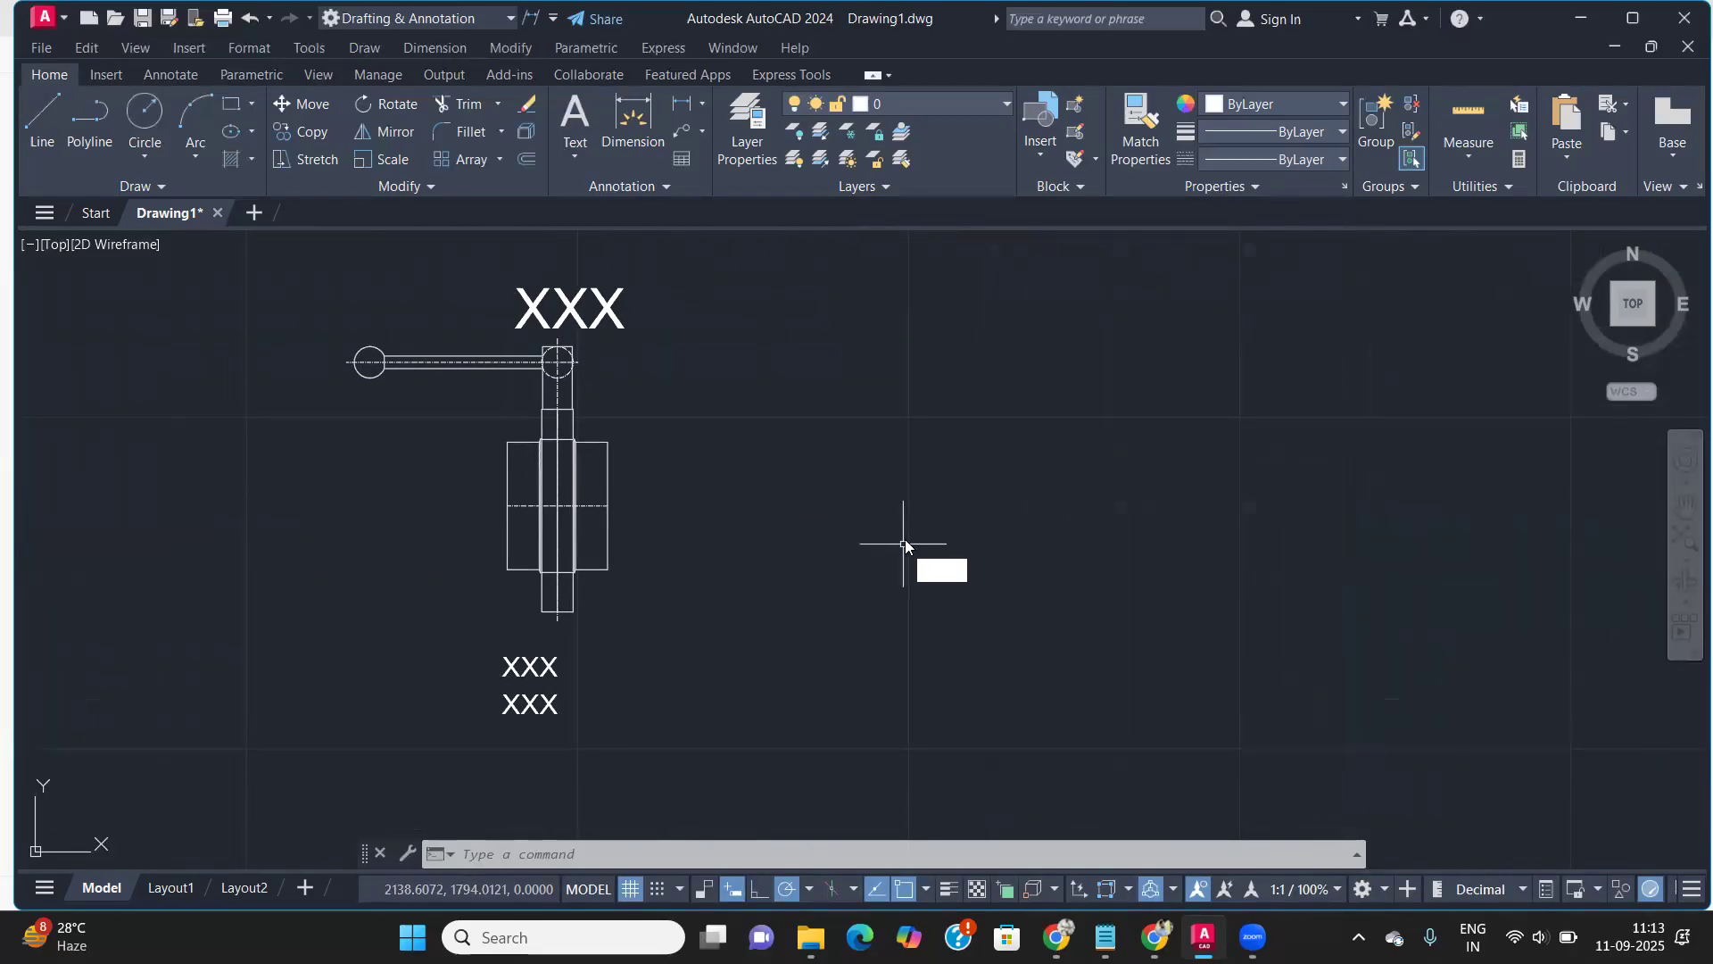
pyautogui.press('Return')
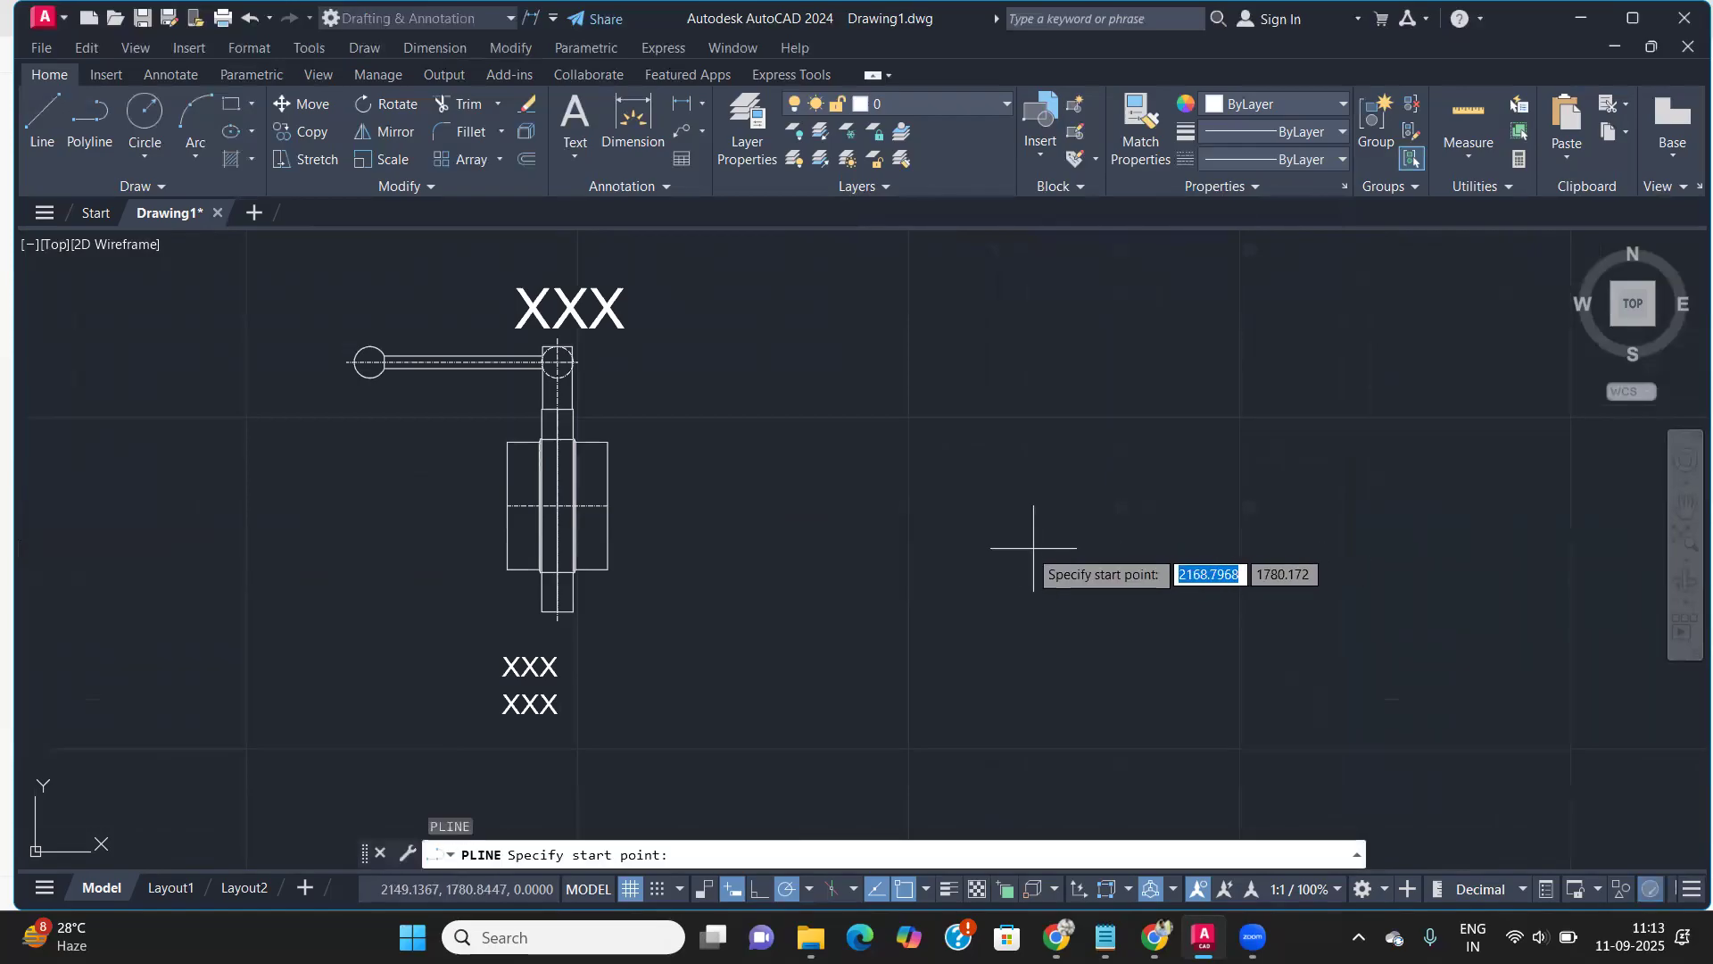
pyautogui.click(999, 542)
pyautogui.write('100')
pyautogui.press('Return')
pyautogui.scroll(-8, 1269, 480)
pyautogui.moveTo(1269, 480); pyautogui.dragTo(903, 536, button='middle')
pyautogui.middleClick(903, 535)
pyautogui.scroll(8, 974, 542)
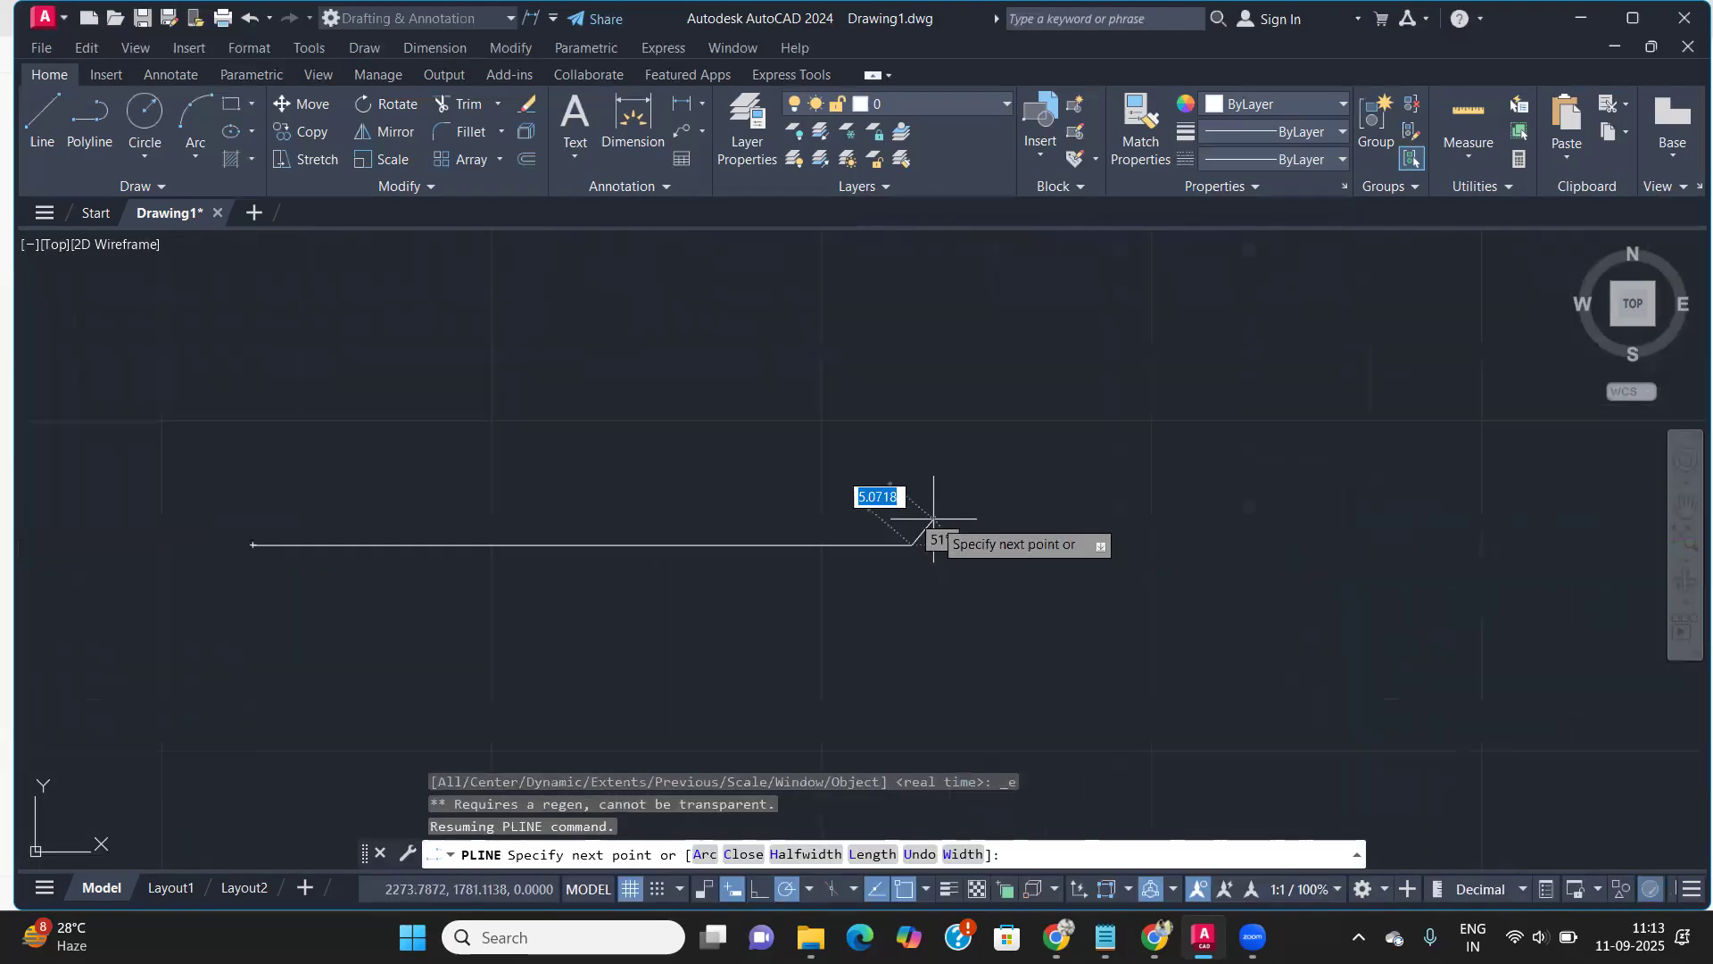
# Continue the polyline with an upward semicircular arc whose endpoint is 50 units above the segment's end
pyautogui.write('a')
pyautogui.press('Return')
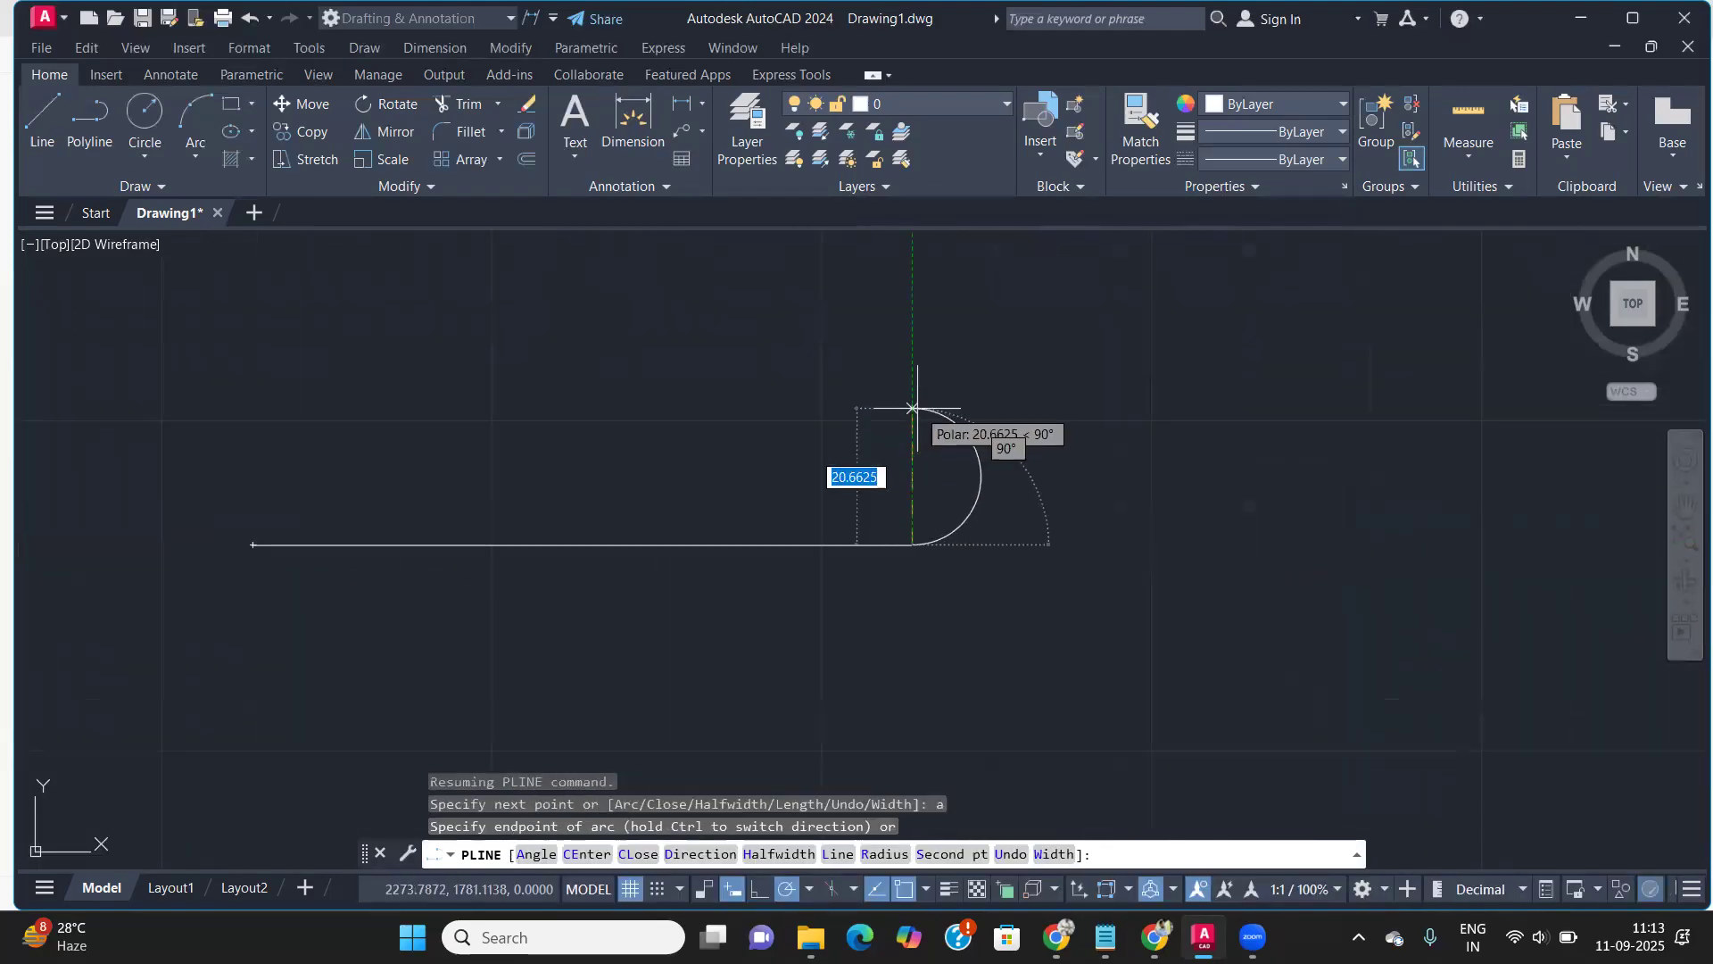
pyautogui.write('50')
pyautogui.press('Return')
pyautogui.scroll(-3, 901, 383)
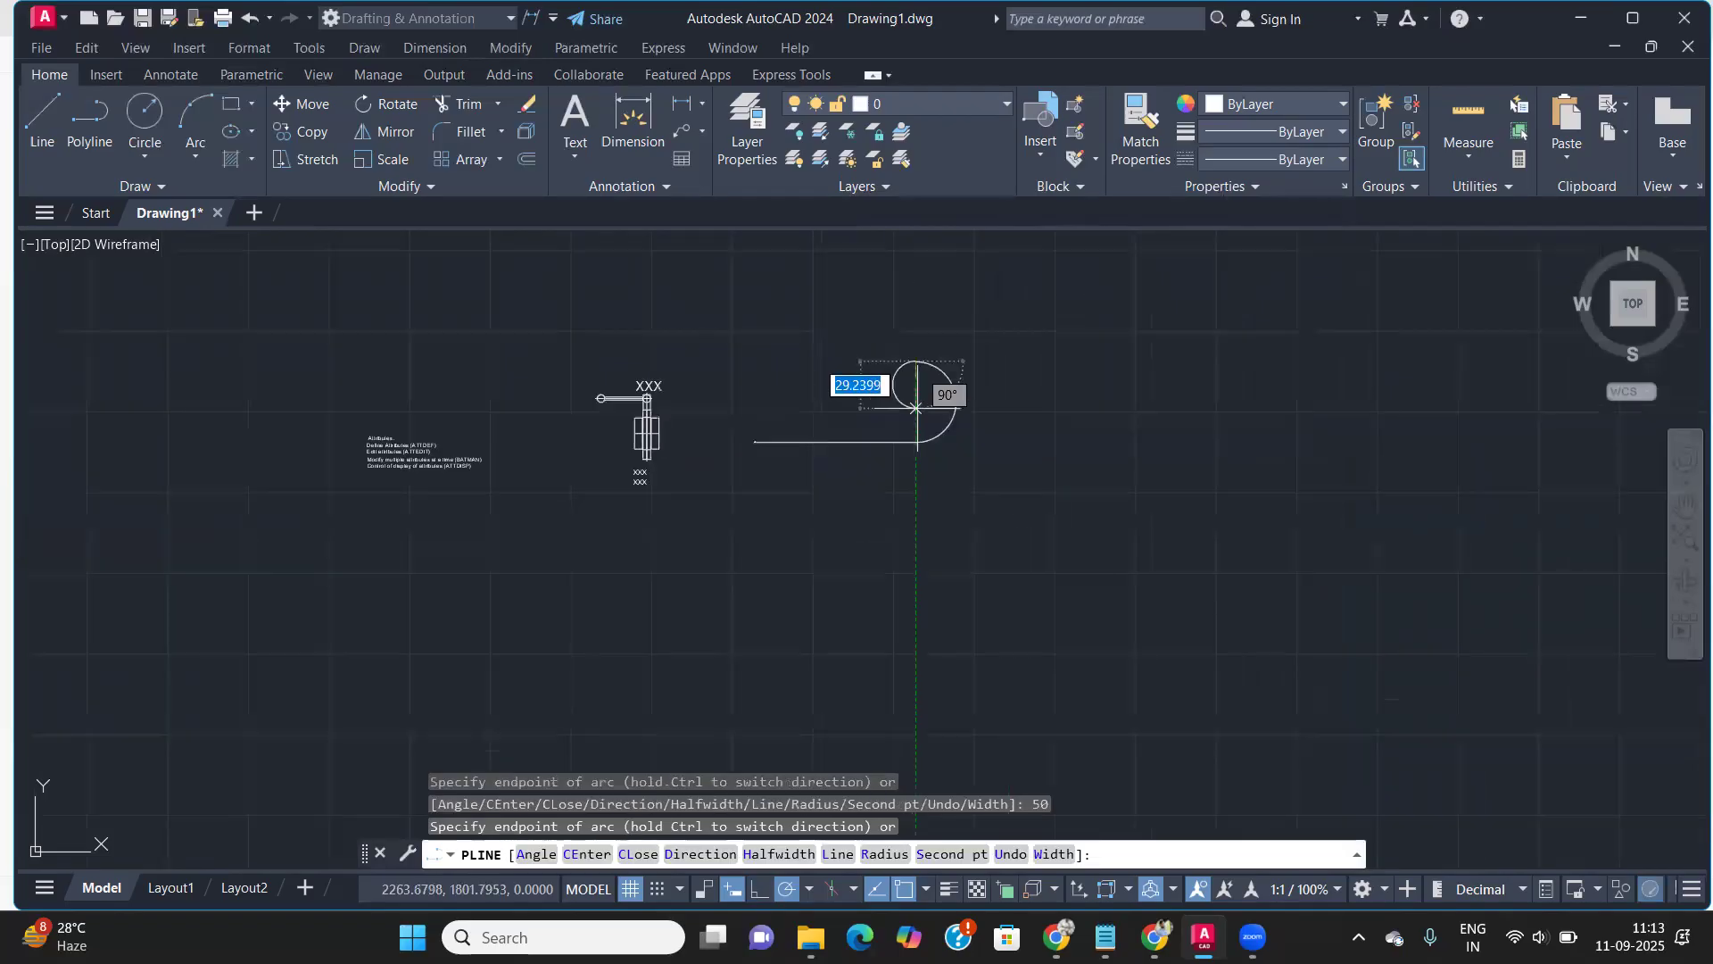
pyautogui.scroll(5, 759, 361)
# Add a 100-unit line running back leftward and close the slot outline with an arc to the polyline's start point
pyautogui.write('l')
pyautogui.press('Return')
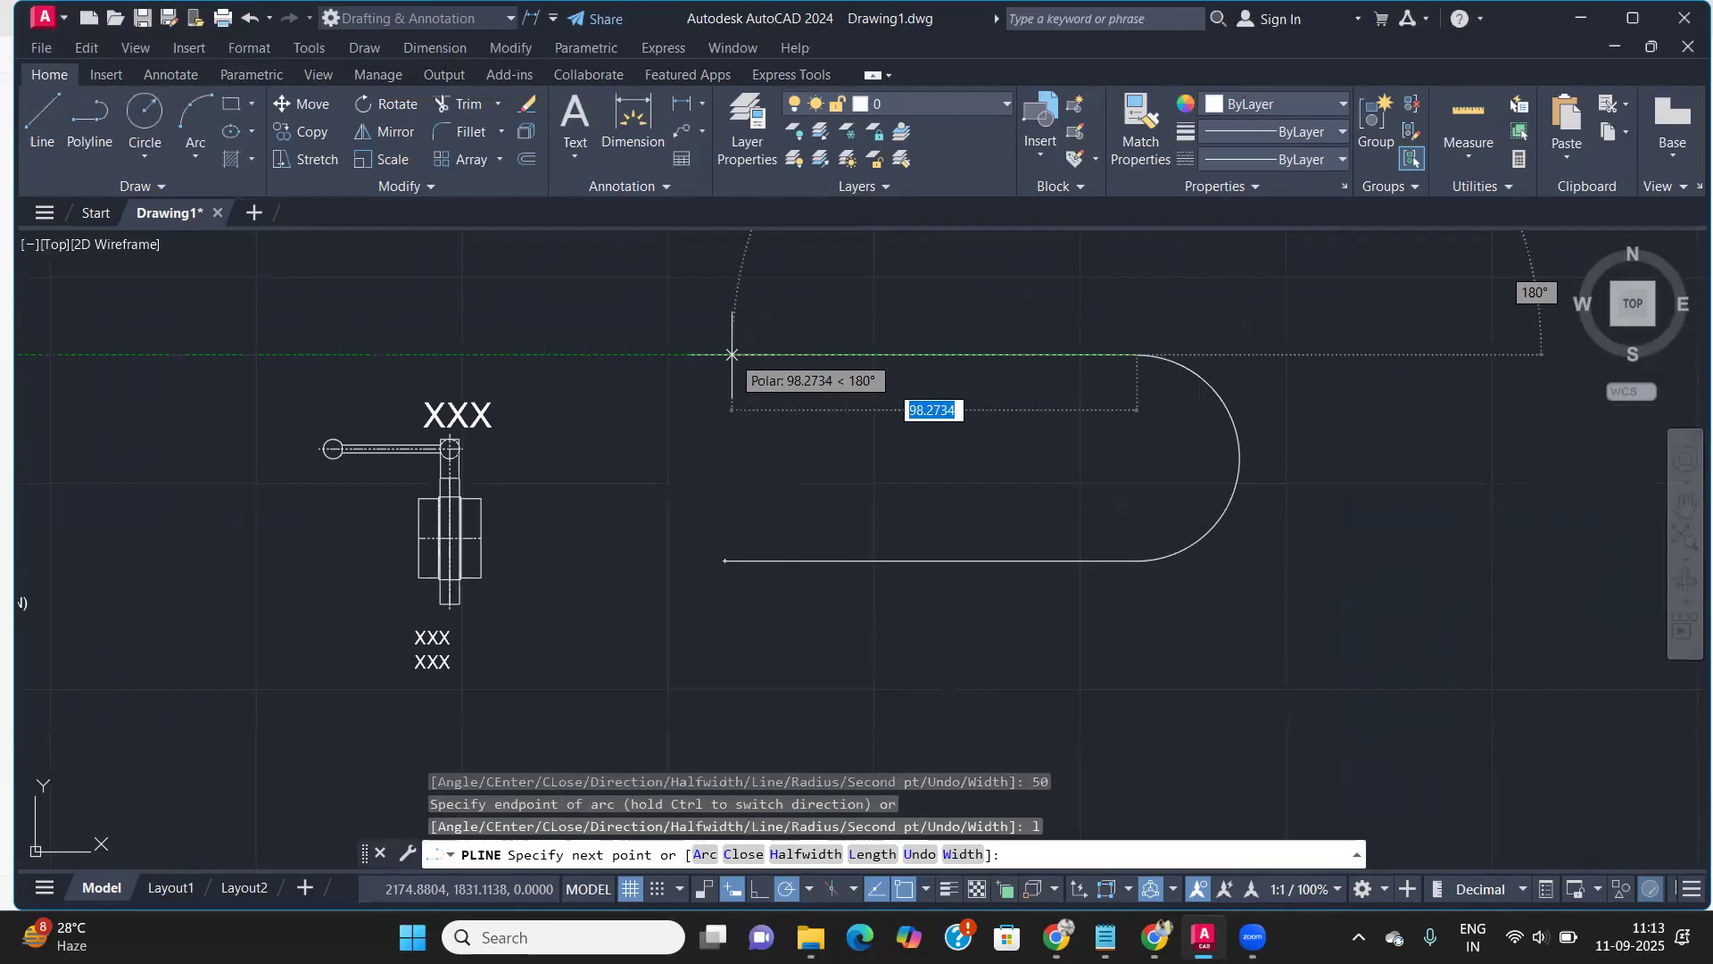
pyautogui.write('100')
pyautogui.press('Return')
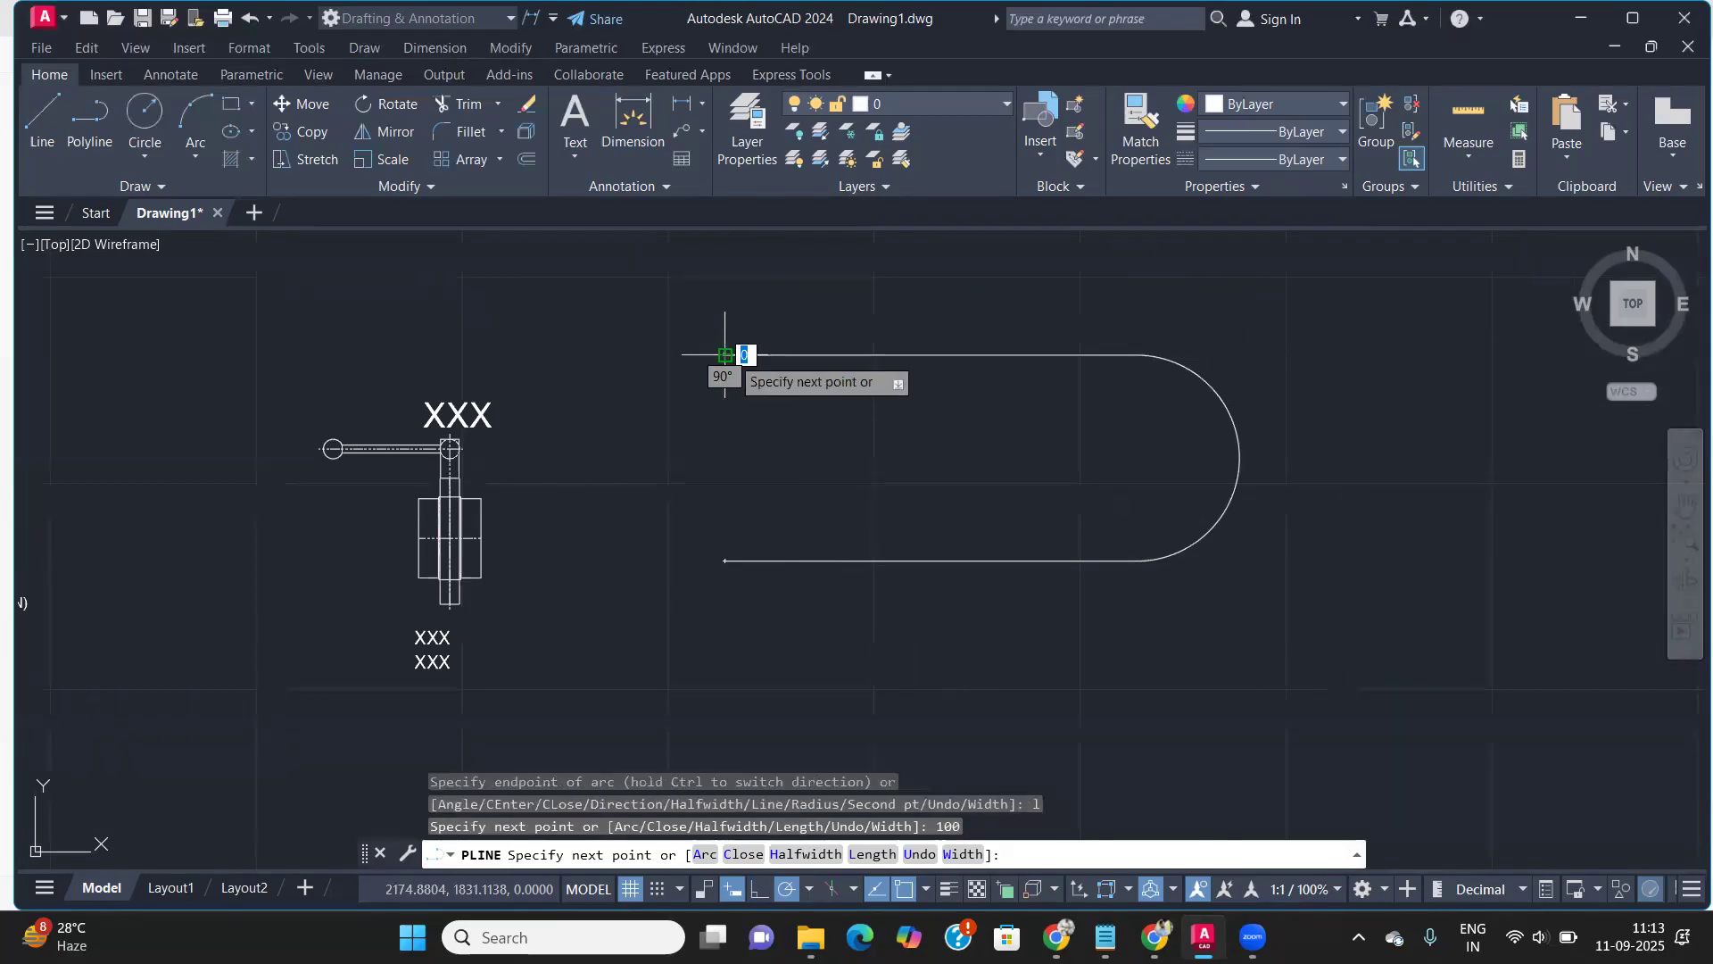
pyautogui.write('a')
pyautogui.press('Return')
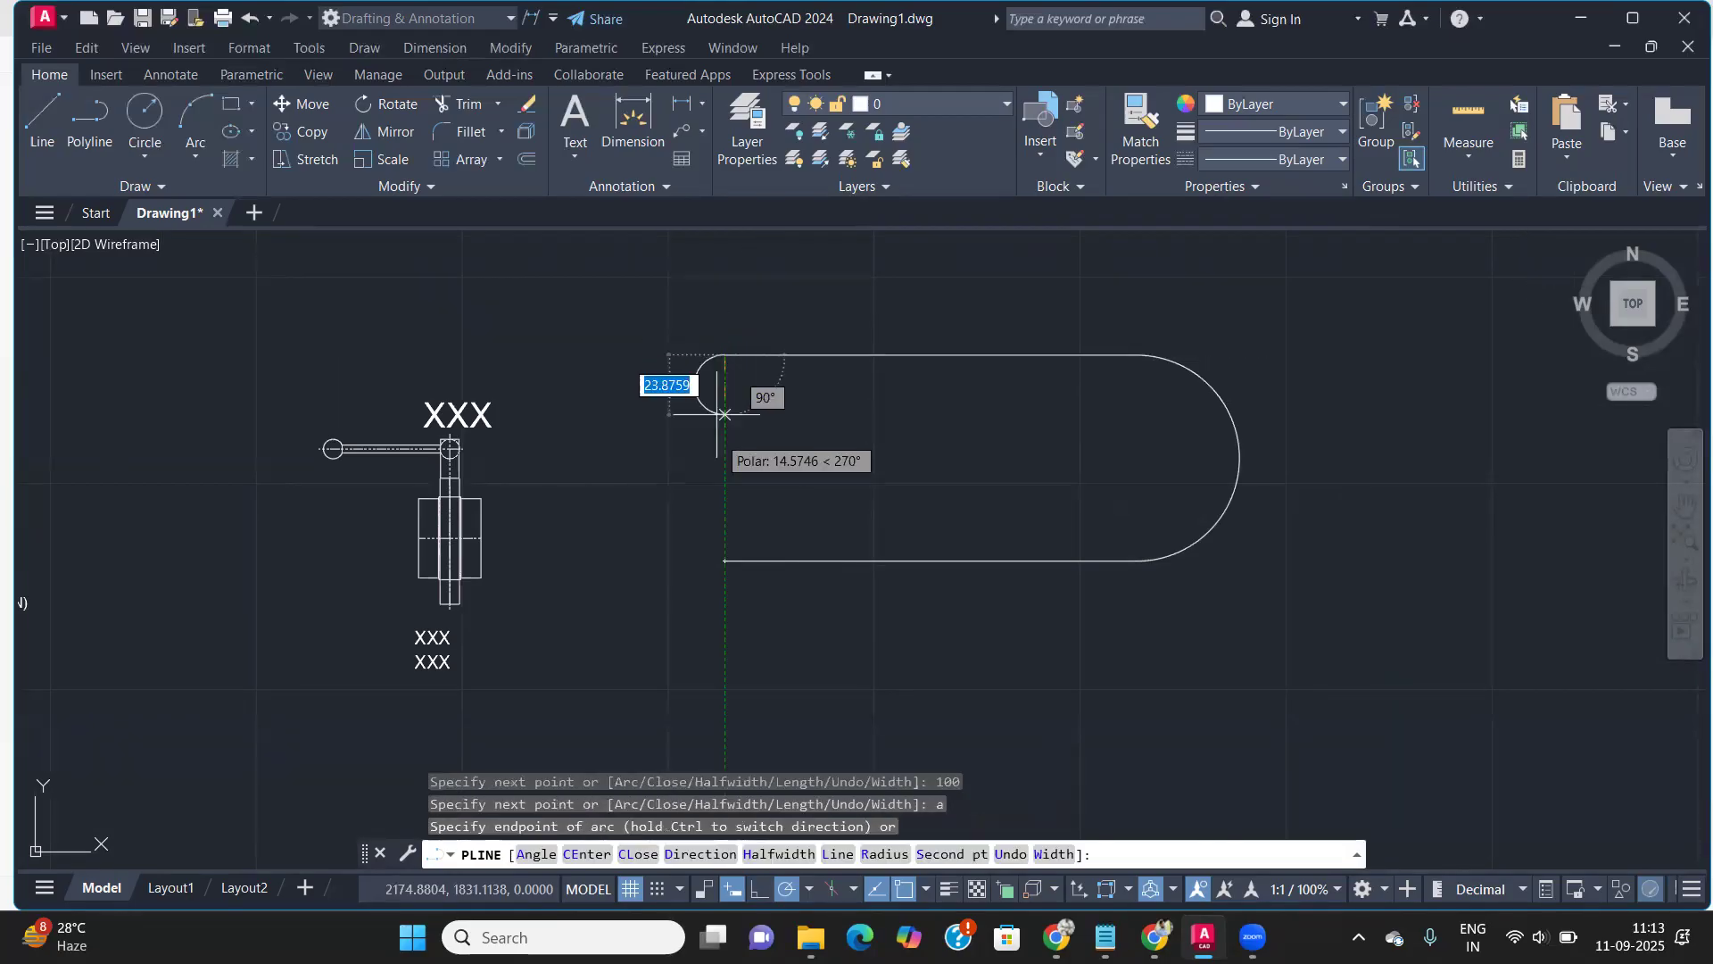
pyautogui.click(725, 561)
pyautogui.press('Return')
# Move the slot outline horizontally farther away from the valve block
pyautogui.moveTo(808, 589); pyautogui.dragTo(637, 644, button='middle')
pyautogui.click(1290, 678)
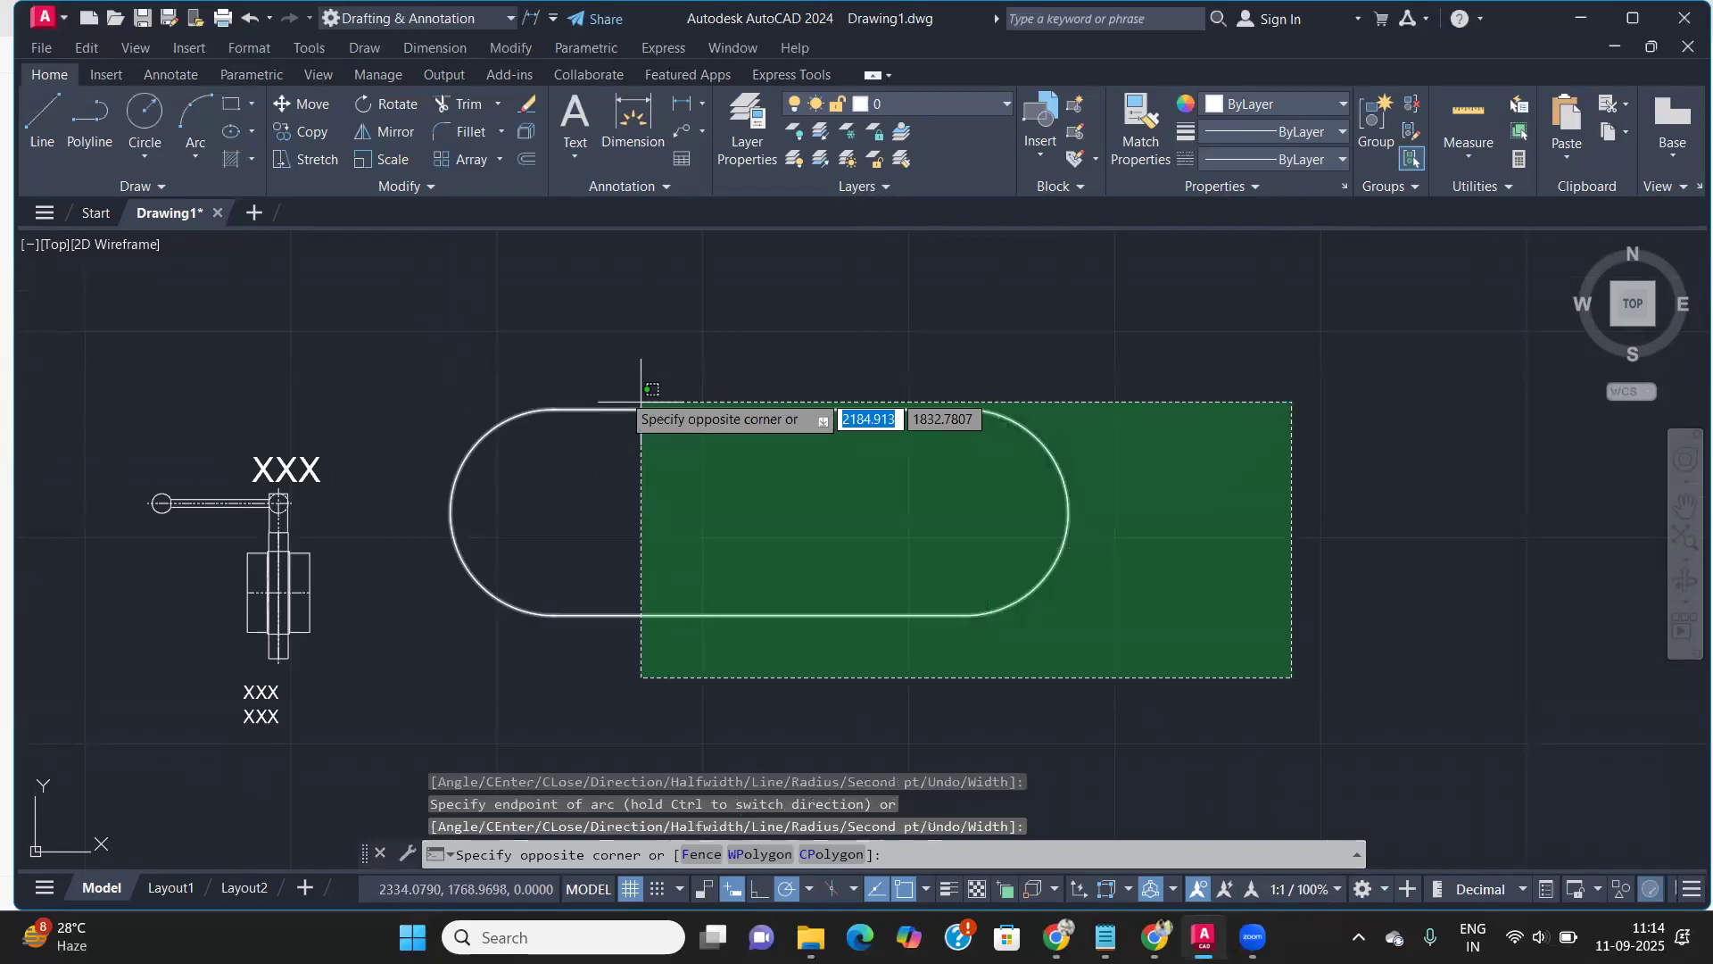
pyautogui.click(453, 338)
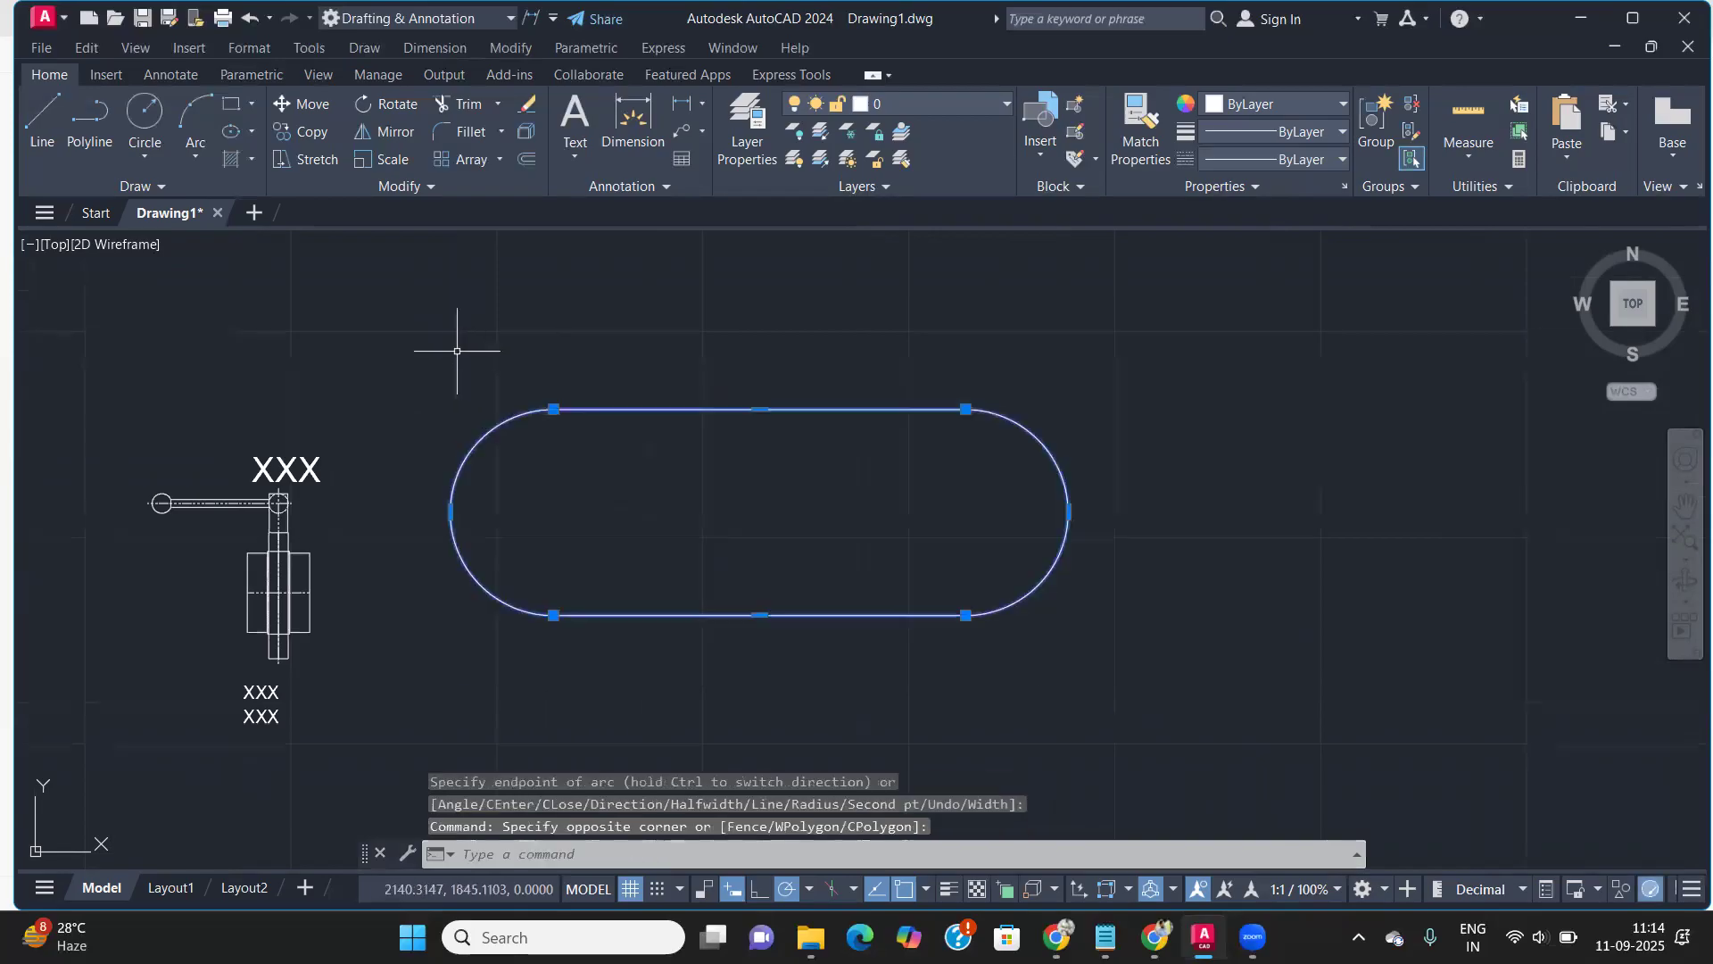
pyautogui.write('m')
pyautogui.press('Return')
pyautogui.click(700, 551)
pyautogui.click(1026, 542)
# Add the single-line text "Name" inside the slot outline, about 14.5 units high with 0 rotation
pyautogui.moveTo(820, 534); pyautogui.dragTo(585, 547, button='middle')
pyautogui.moveTo(662, 612); pyautogui.dragTo(653, 556, button='middle')
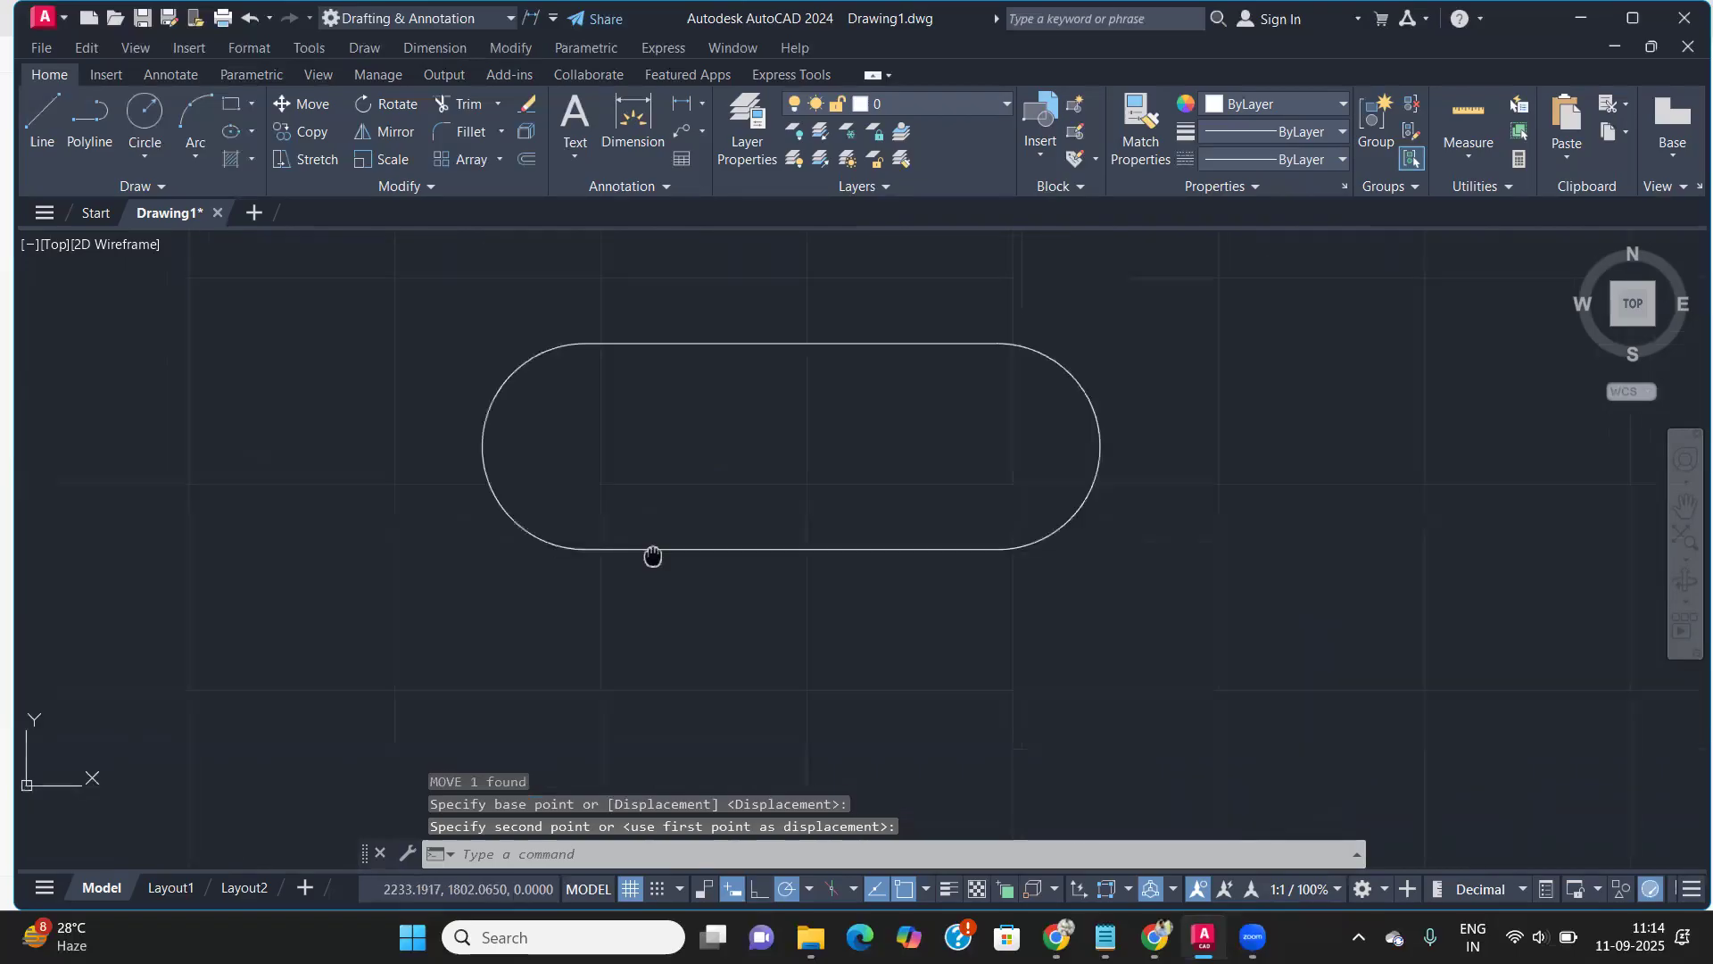
pyautogui.write('DT')
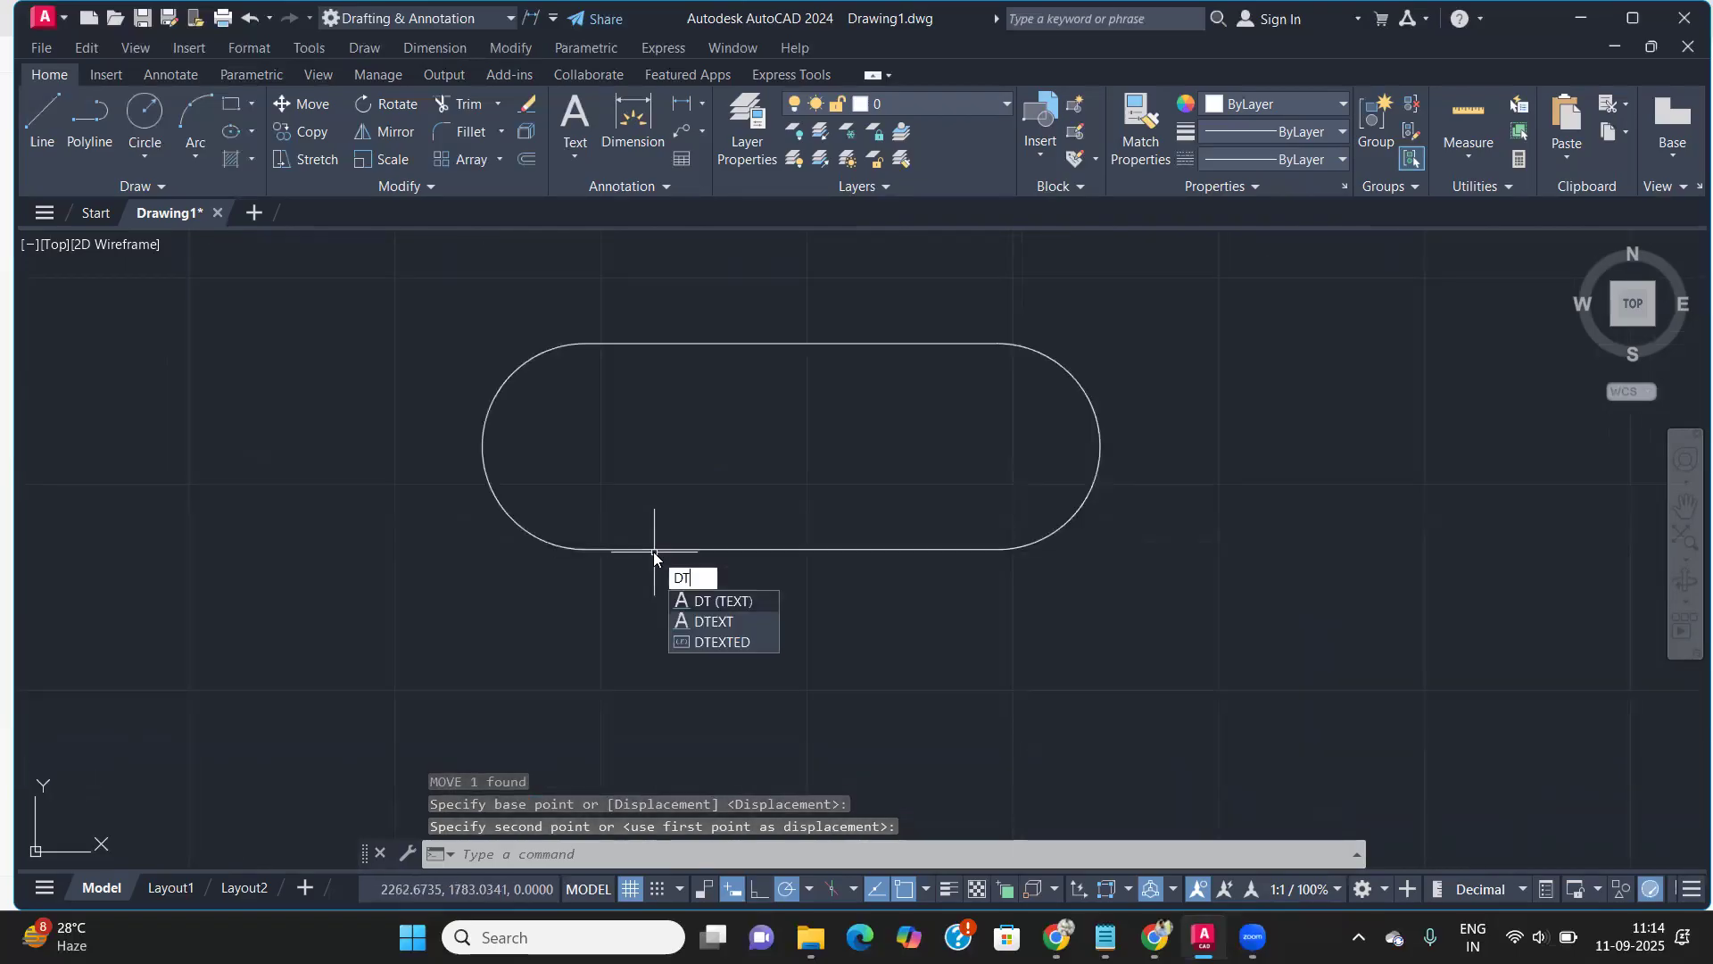
pyautogui.press('Return')
pyautogui.click(669, 415)
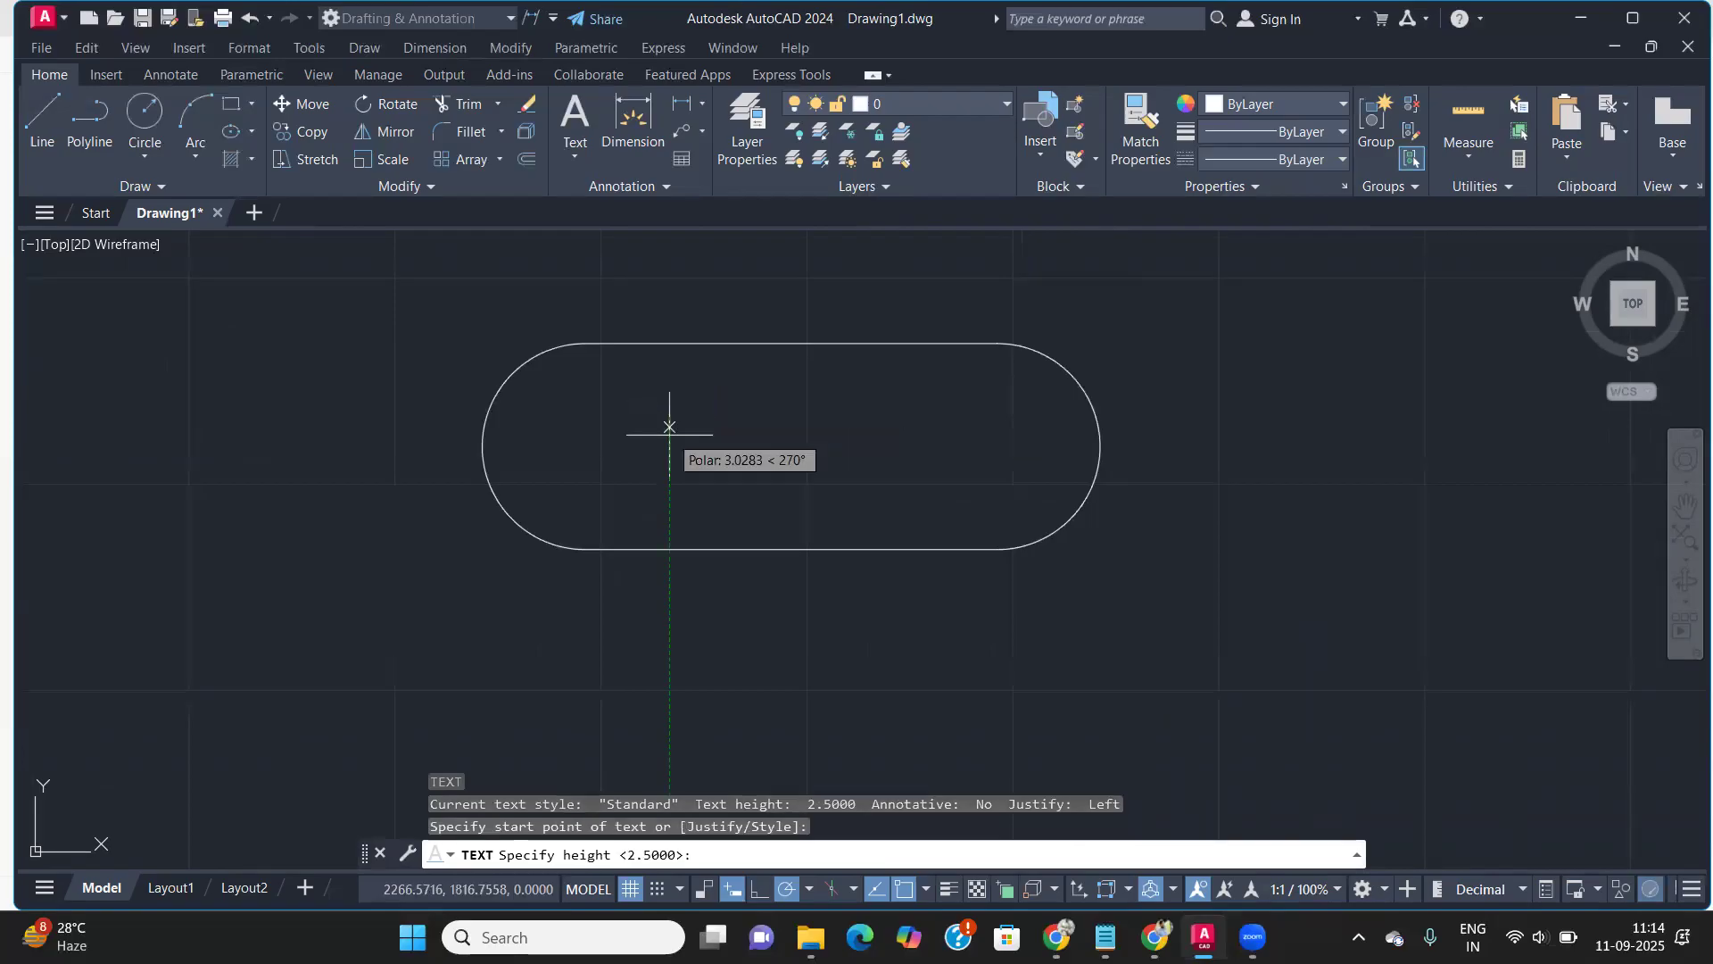
pyautogui.click(669, 474)
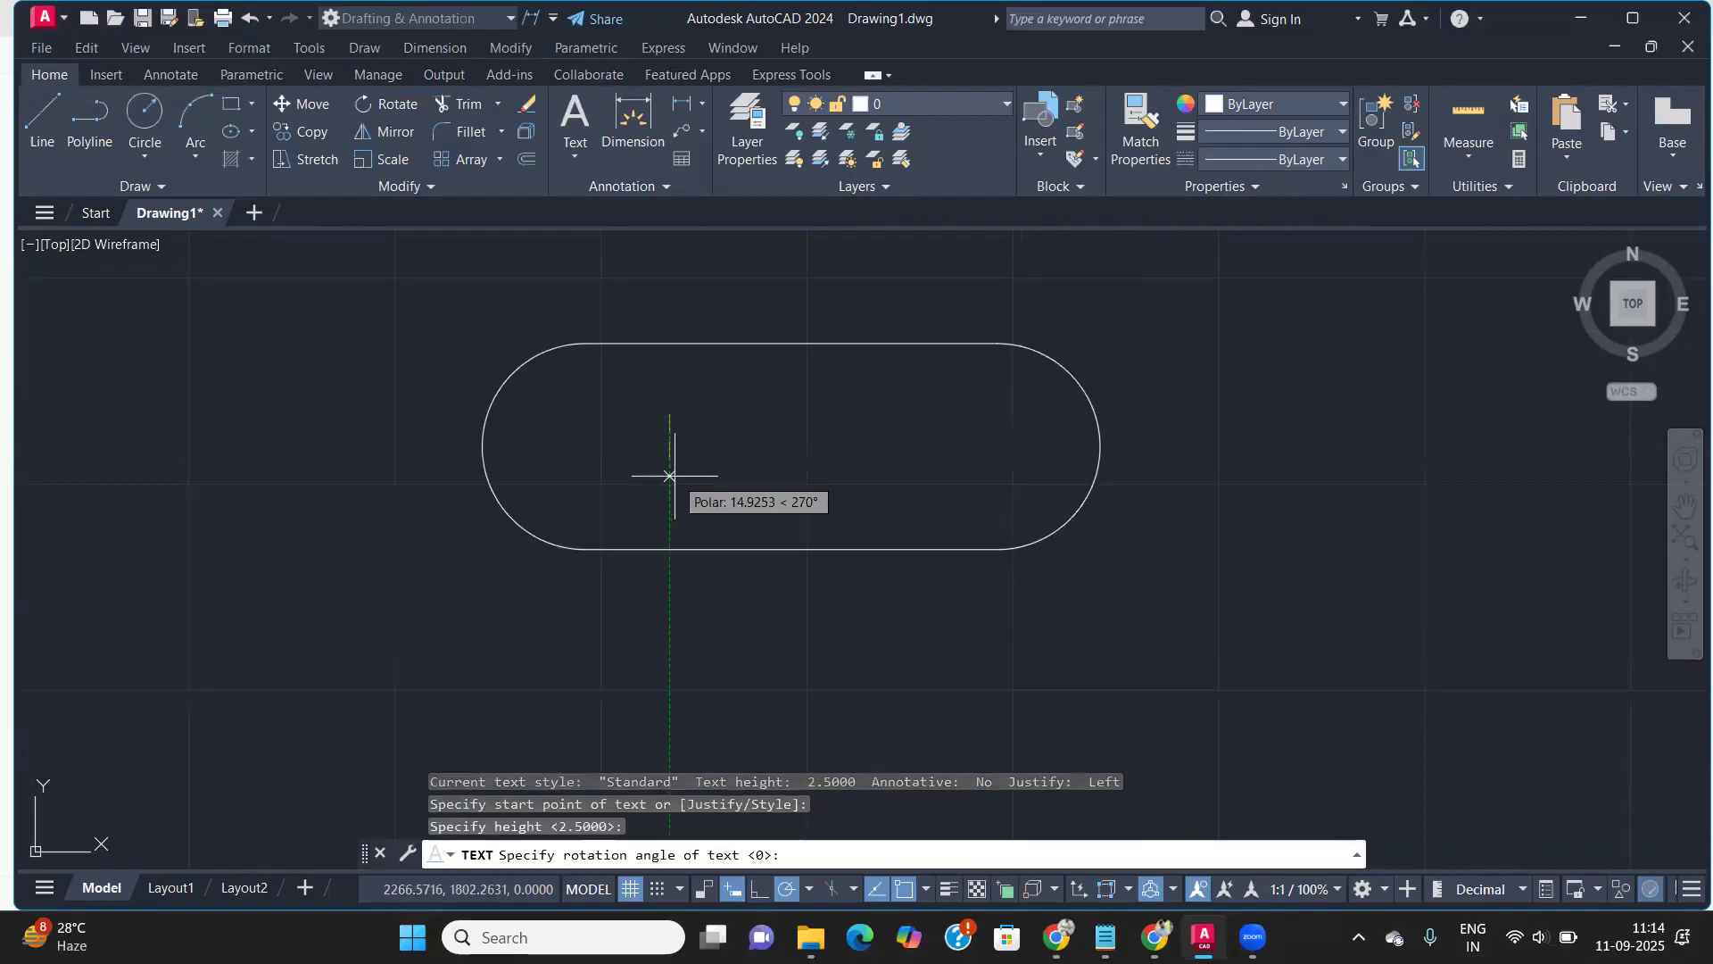
pyautogui.press('Return')
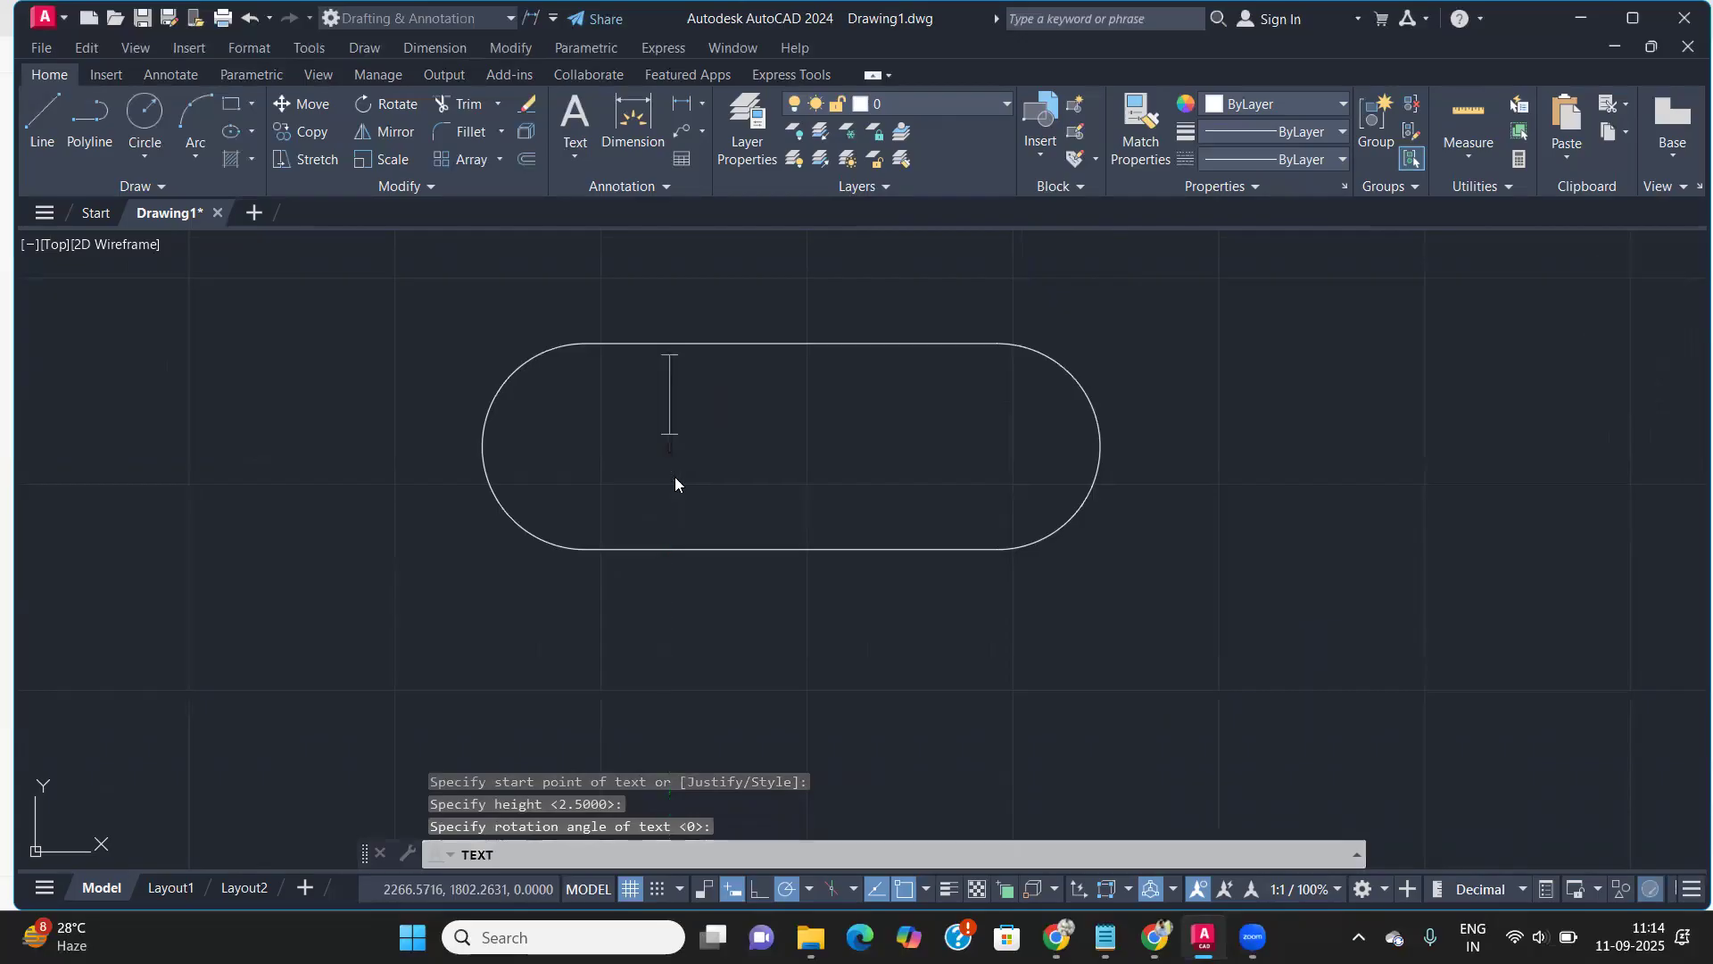
pyautogui.write('Name')
pyautogui.press('Return')
pyautogui.press('Return')
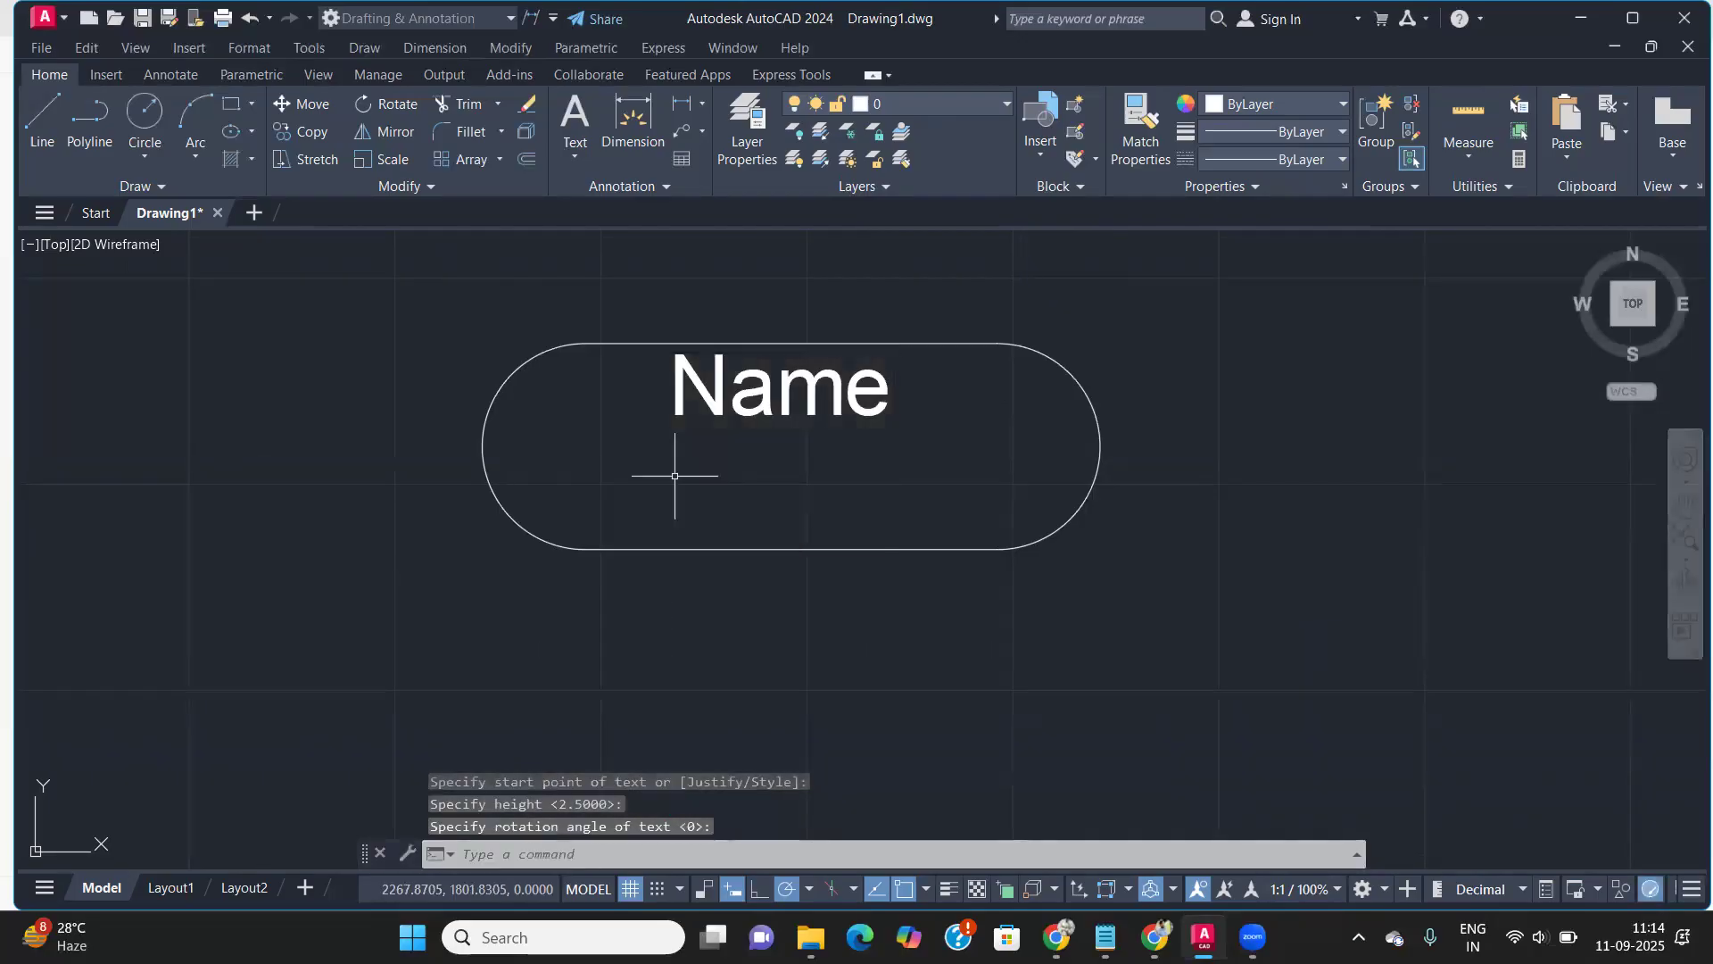
# Move the "Name" text straight down to the vertical middle of the slot outline
pyautogui.click(903, 438)
pyautogui.click(835, 385)
pyautogui.write('m')
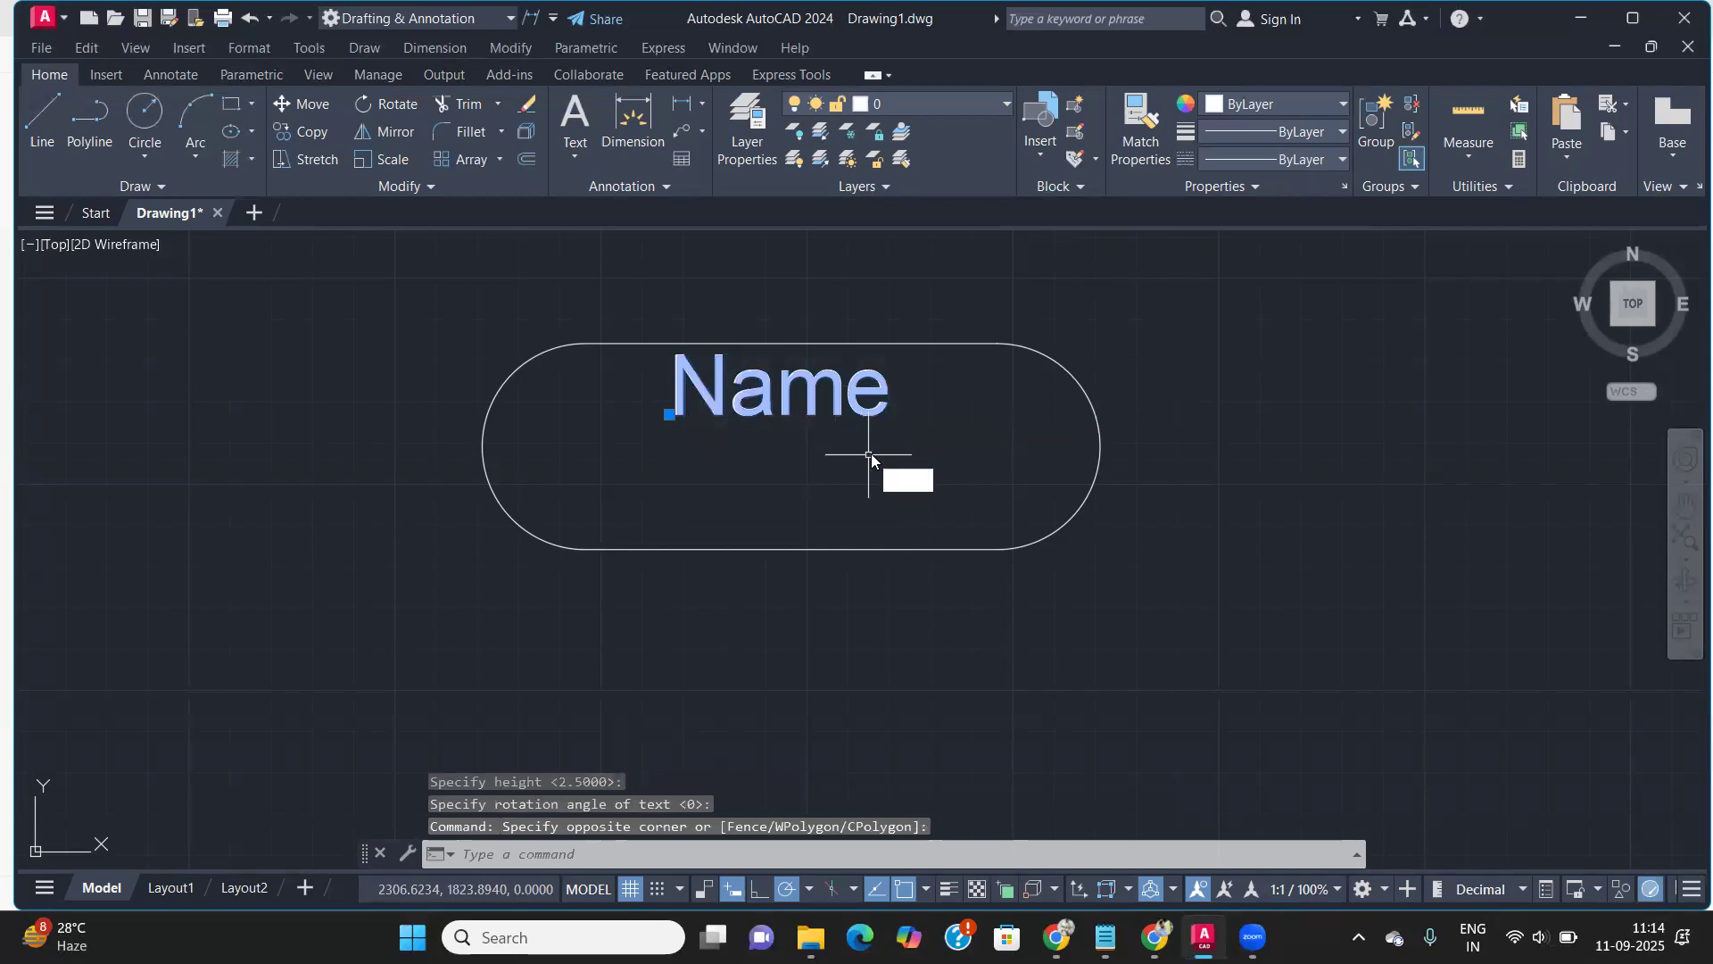
pyautogui.press('Return')
pyautogui.click(856, 386)
pyautogui.click(858, 430)
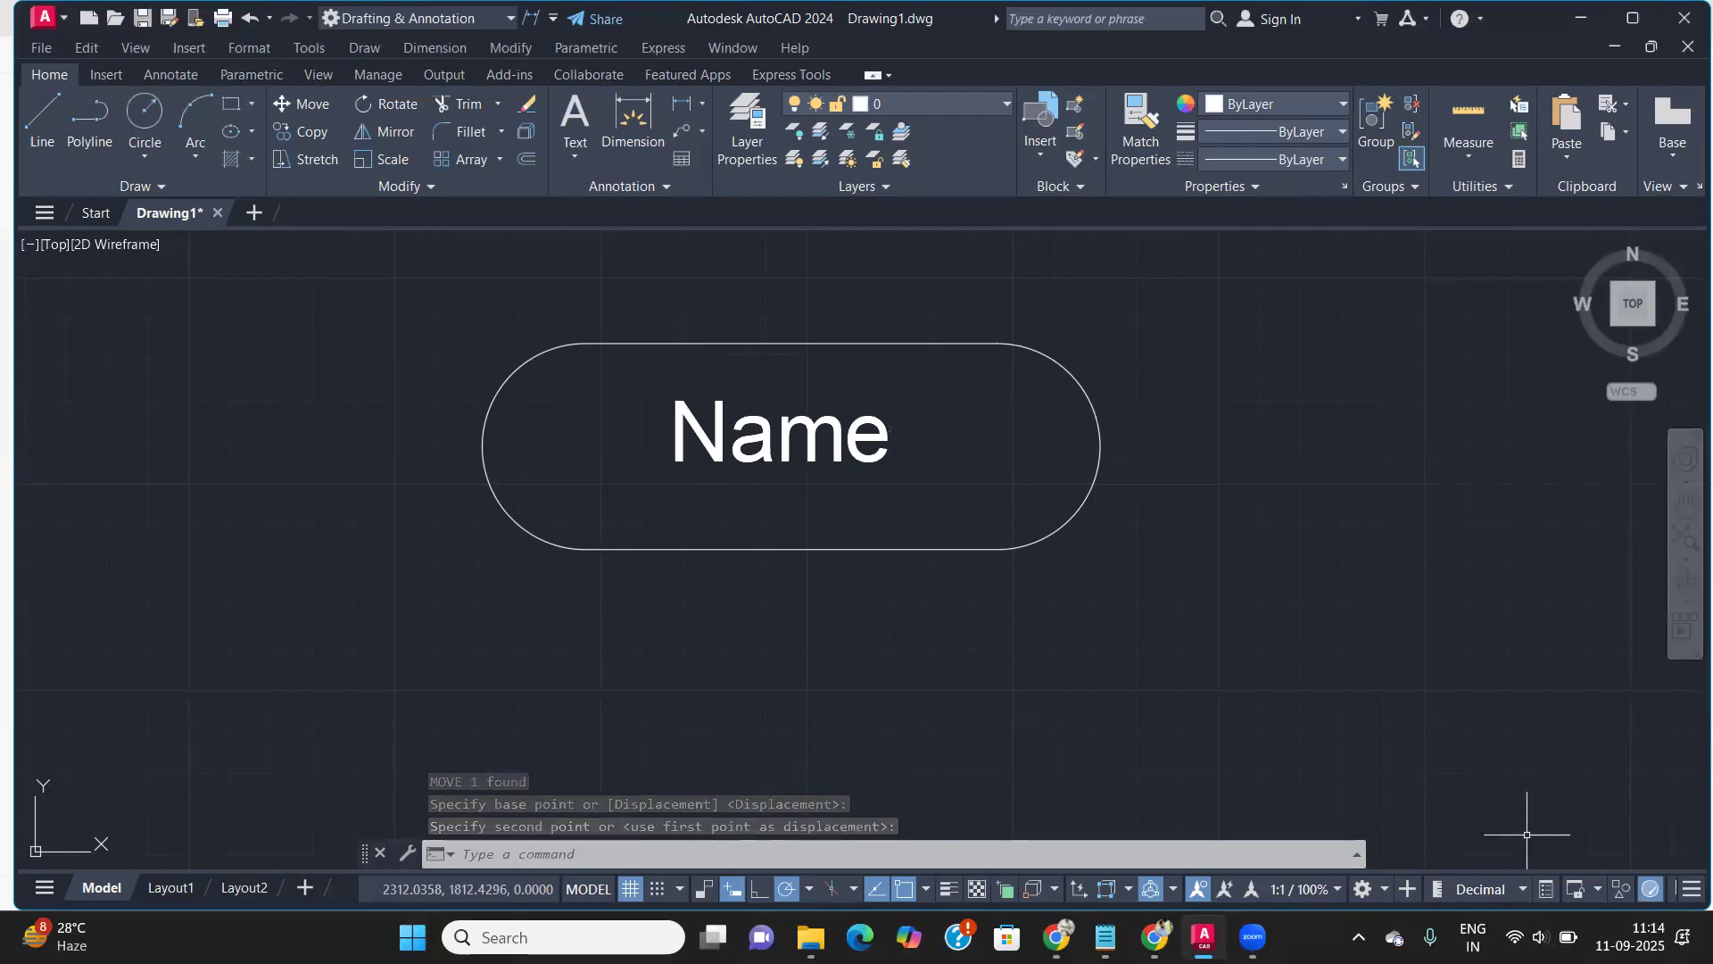
# Delete the "Name" text from inside the slot outline
pyautogui.click(1253, 937)
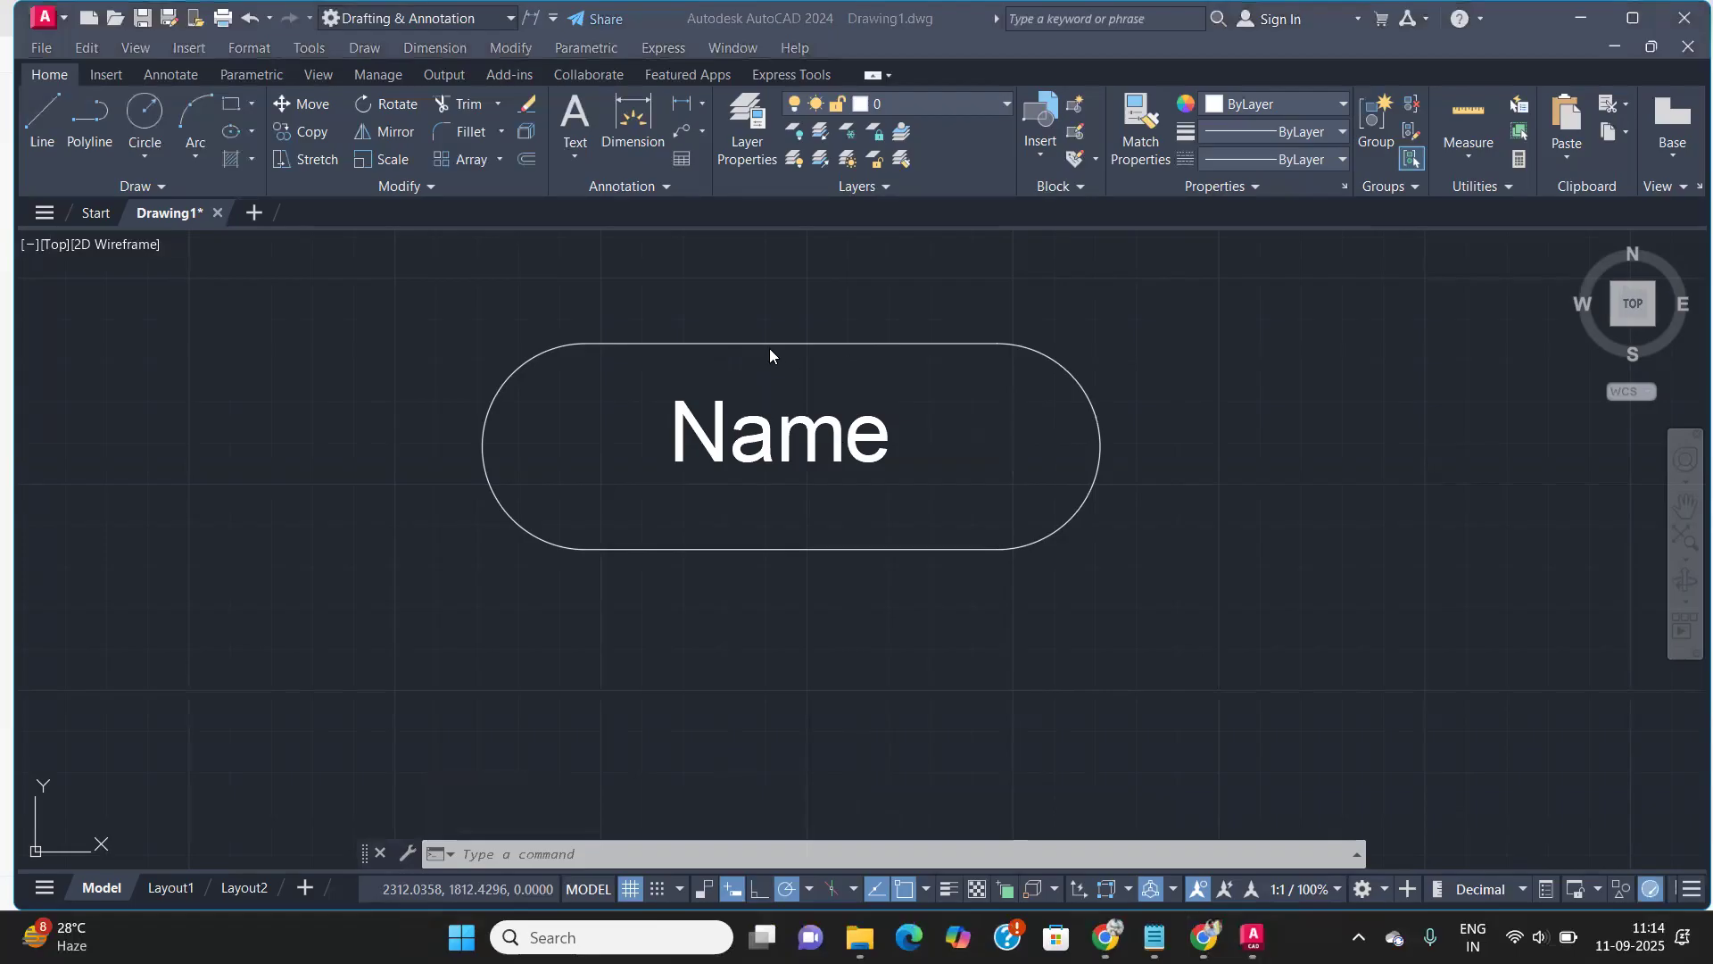
pyautogui.click(859, 441)
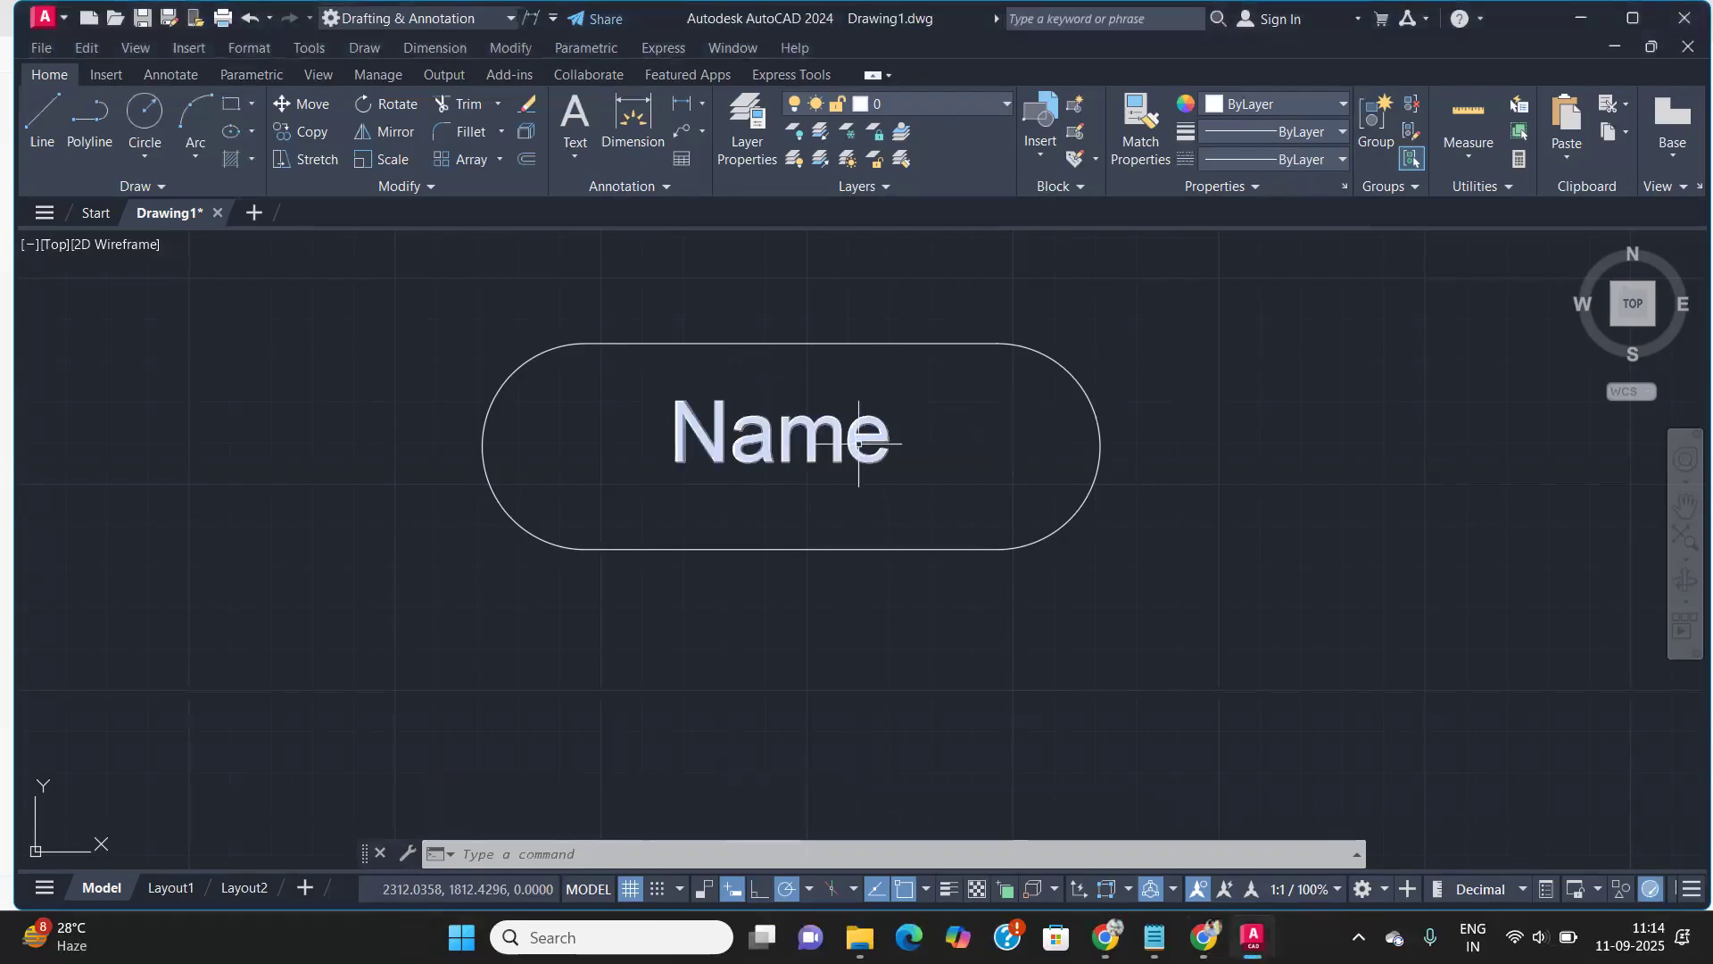
pyautogui.click(859, 442)
pyautogui.click(843, 438)
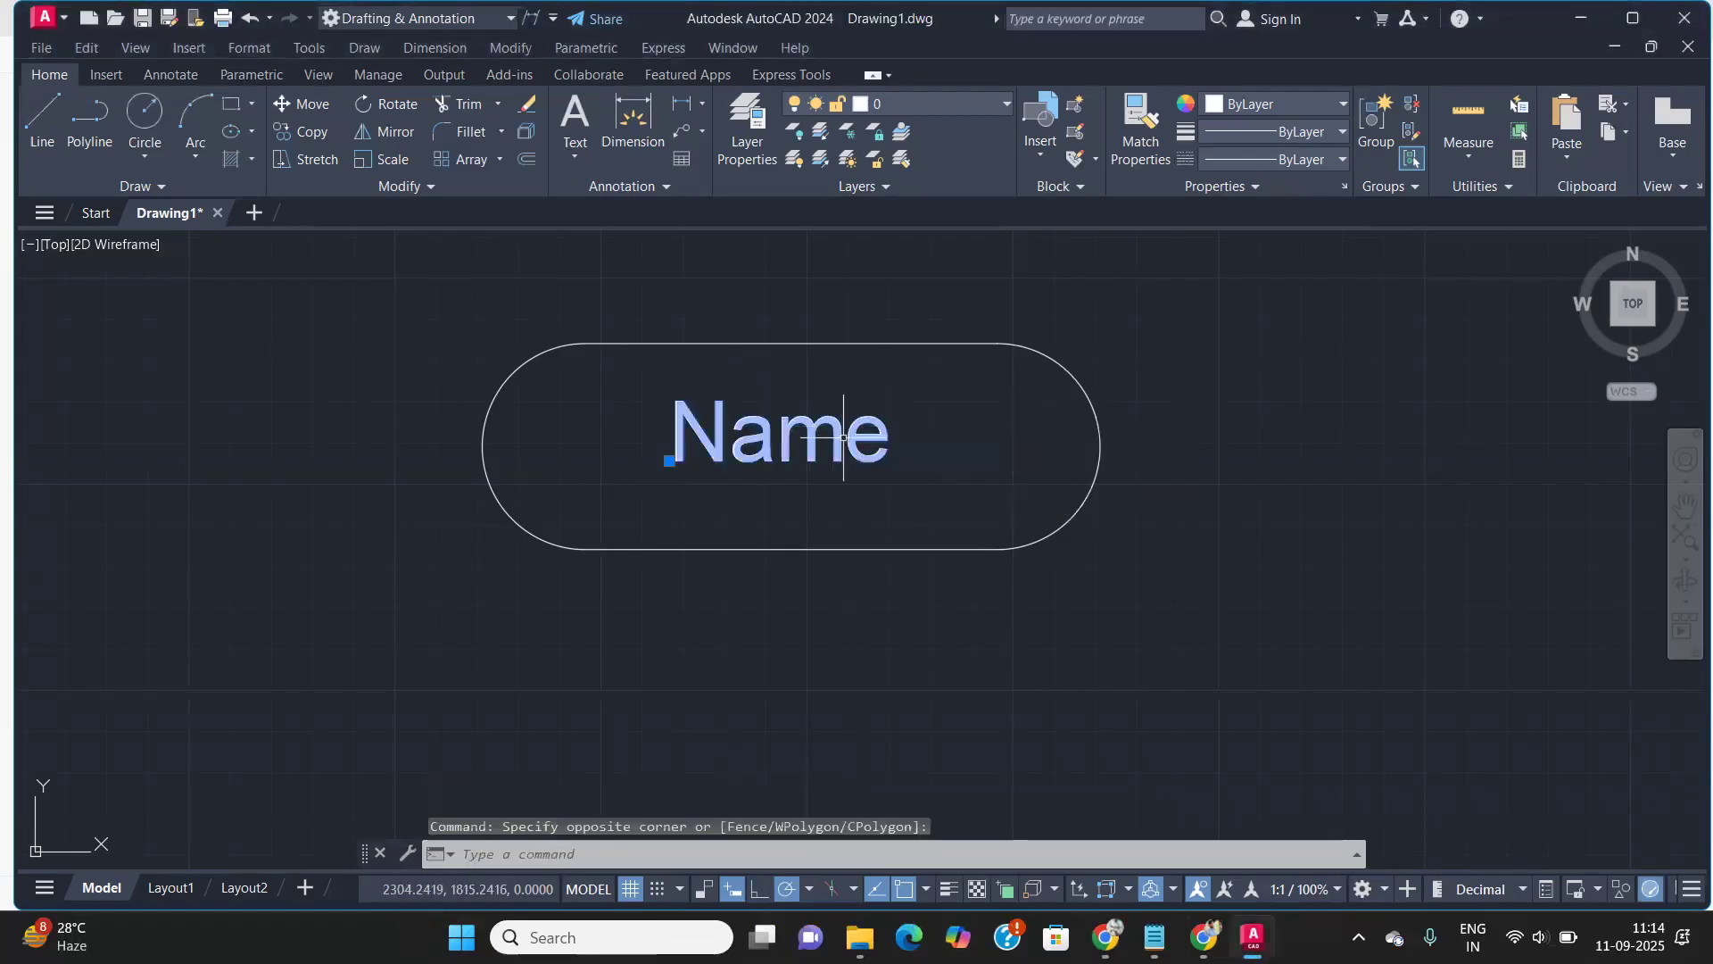
pyautogui.press('Delete')
# Examine the list of attribute commands beside the valve block and the available tools for defining and editing attributes
pyautogui.scroll(-2, 796, 461)
pyautogui.moveTo(796, 463)
pyautogui.mouseDown(button='middle')
pyautogui.moveTo(789, 480)
pyautogui.moveTo(837, 509)
pyautogui.mouseUp(button='middle')
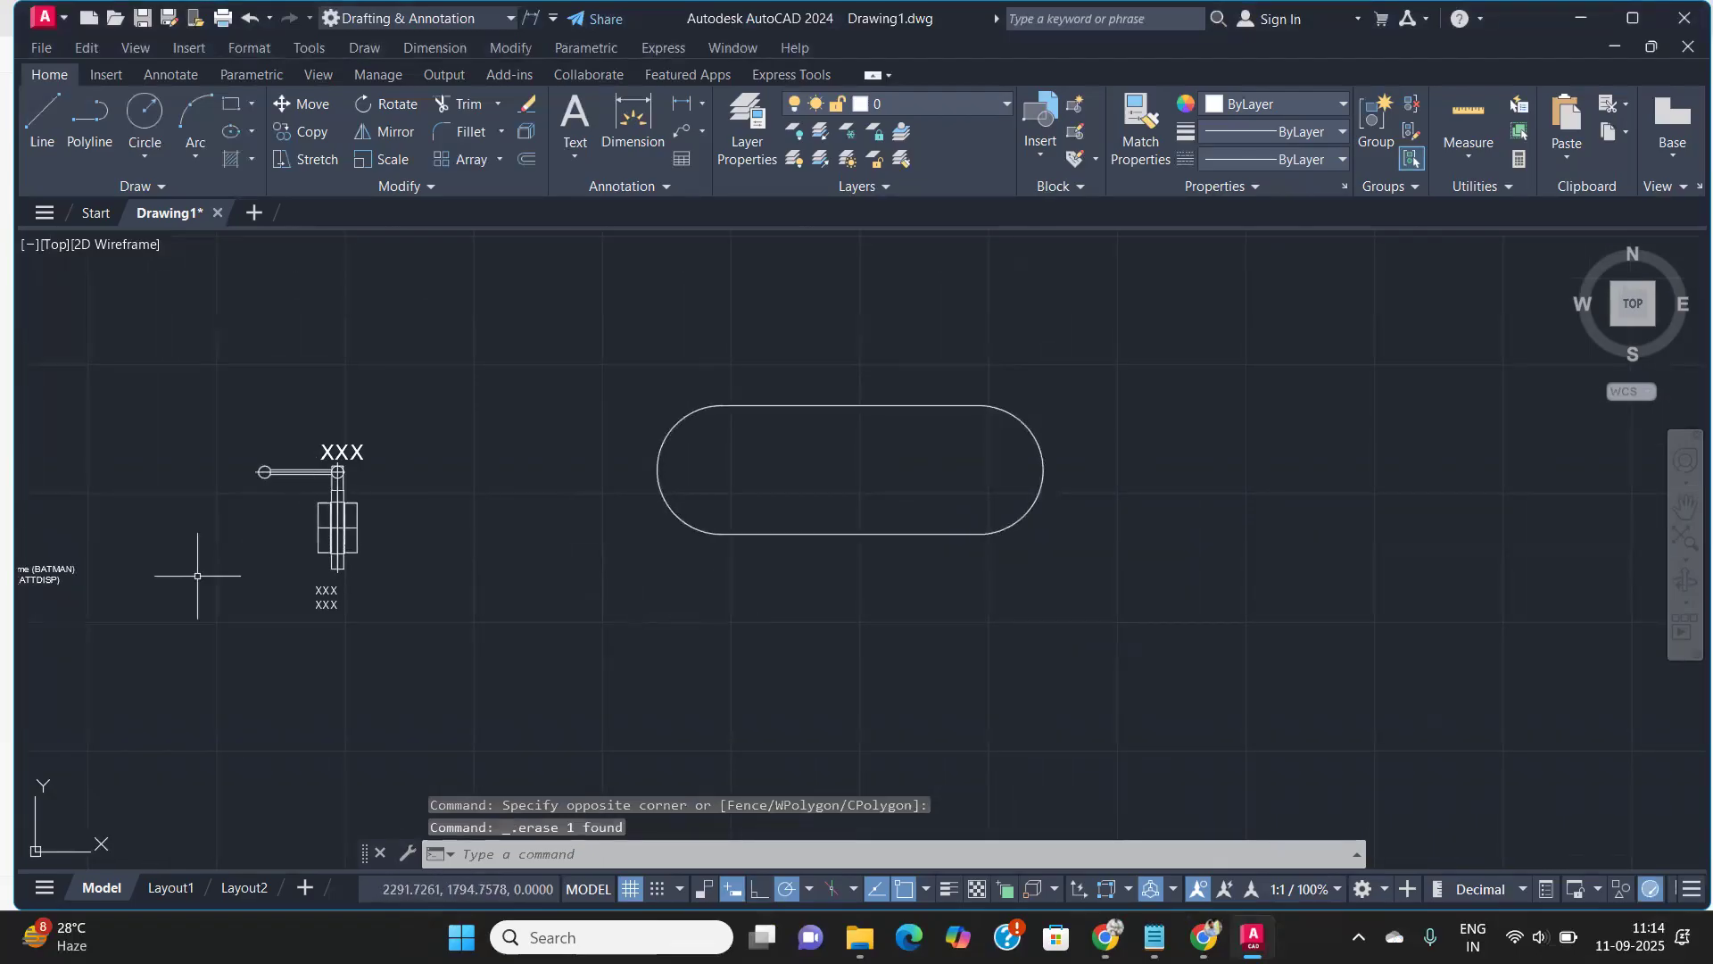
pyautogui.scroll(-6, 248, 573)
pyautogui.scroll(4, 184, 550)
pyautogui.scroll(4, 182, 550)
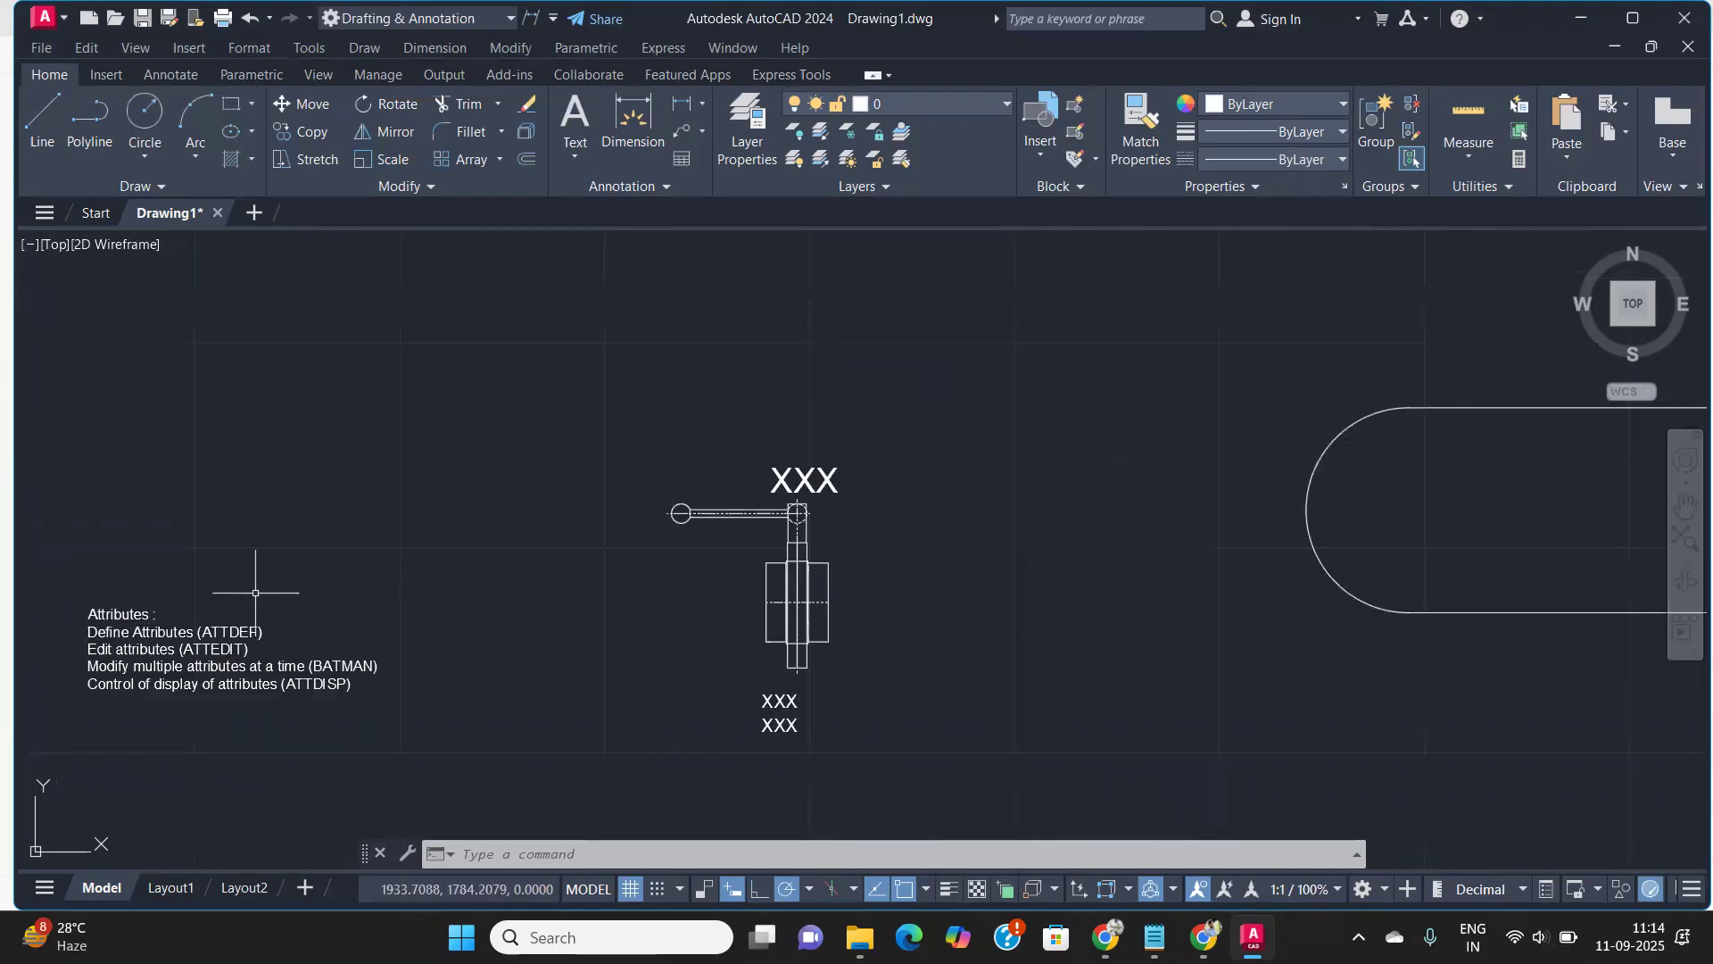
pyautogui.scroll(5, 187, 704)
pyautogui.scroll(-3, 178, 698)
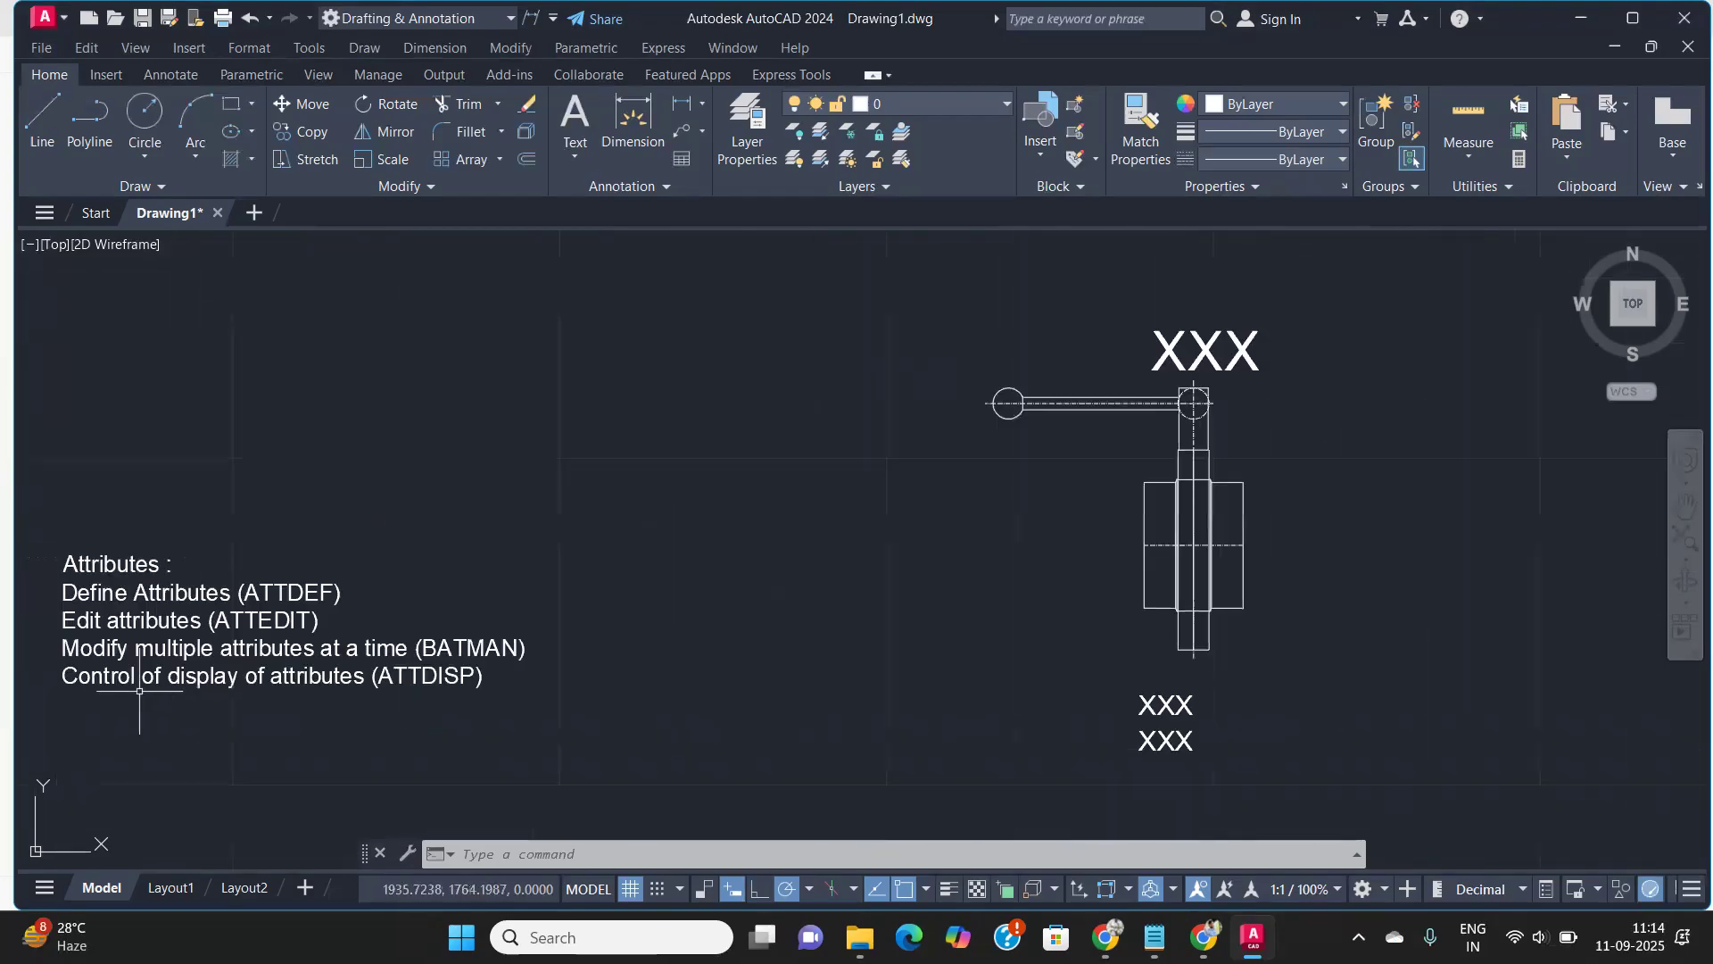
pyautogui.scroll(3, 139, 690)
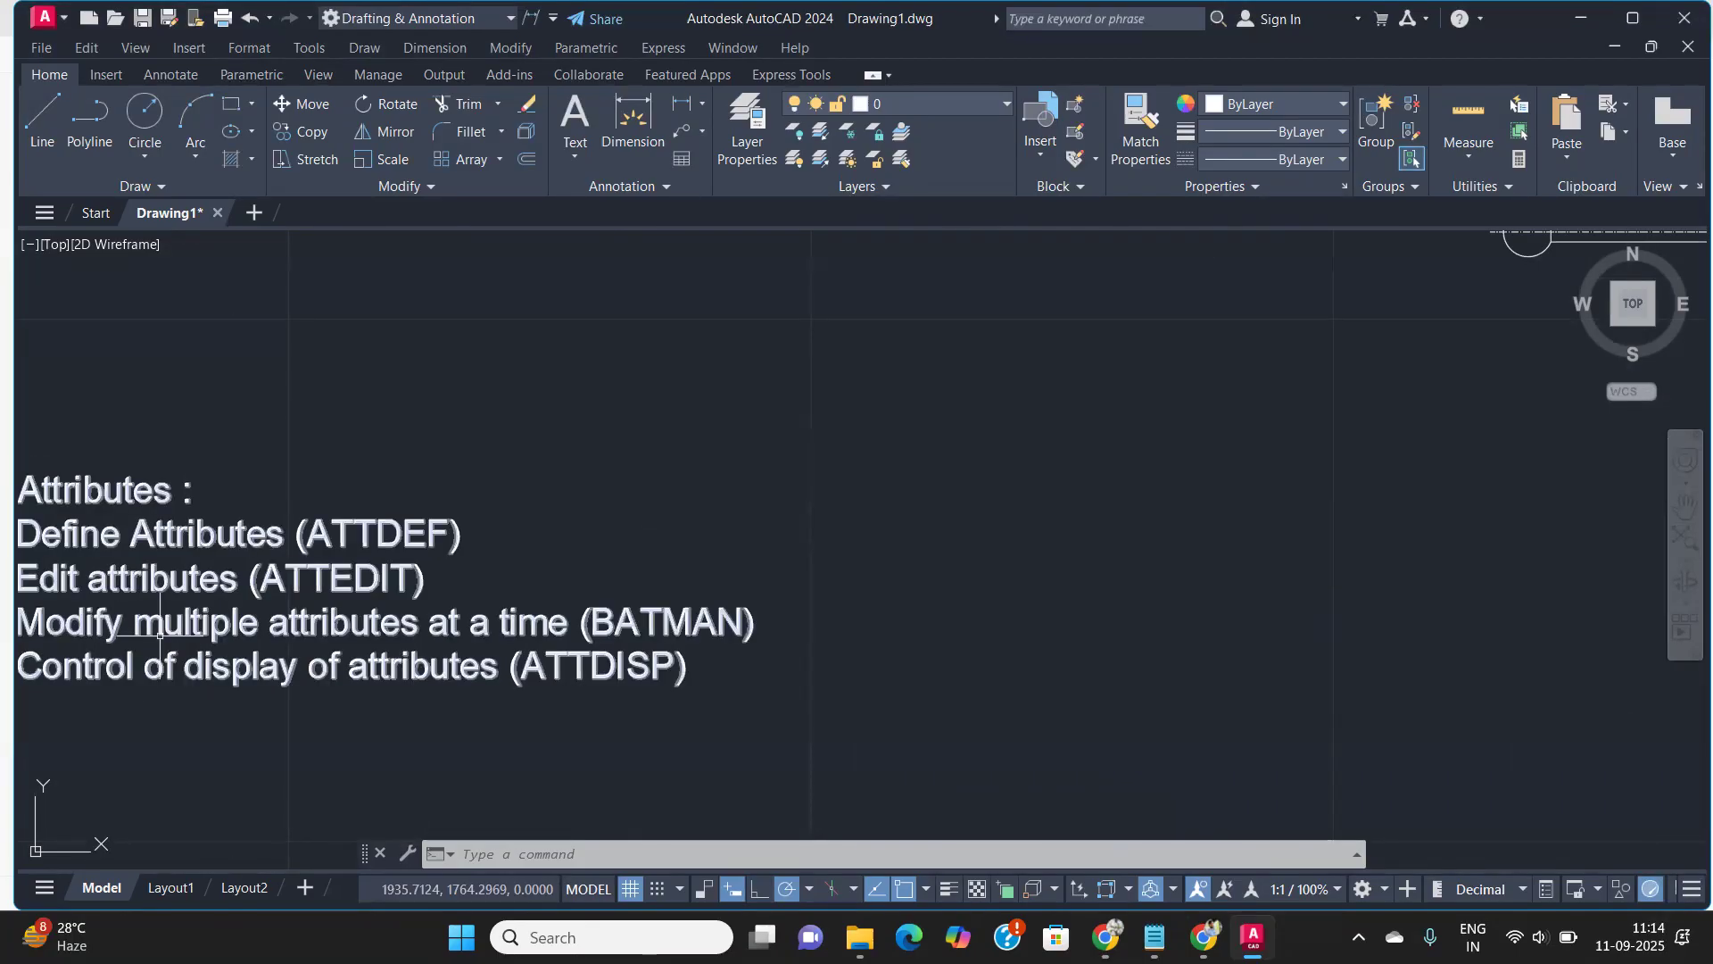
pyautogui.scroll(-2, 156, 649)
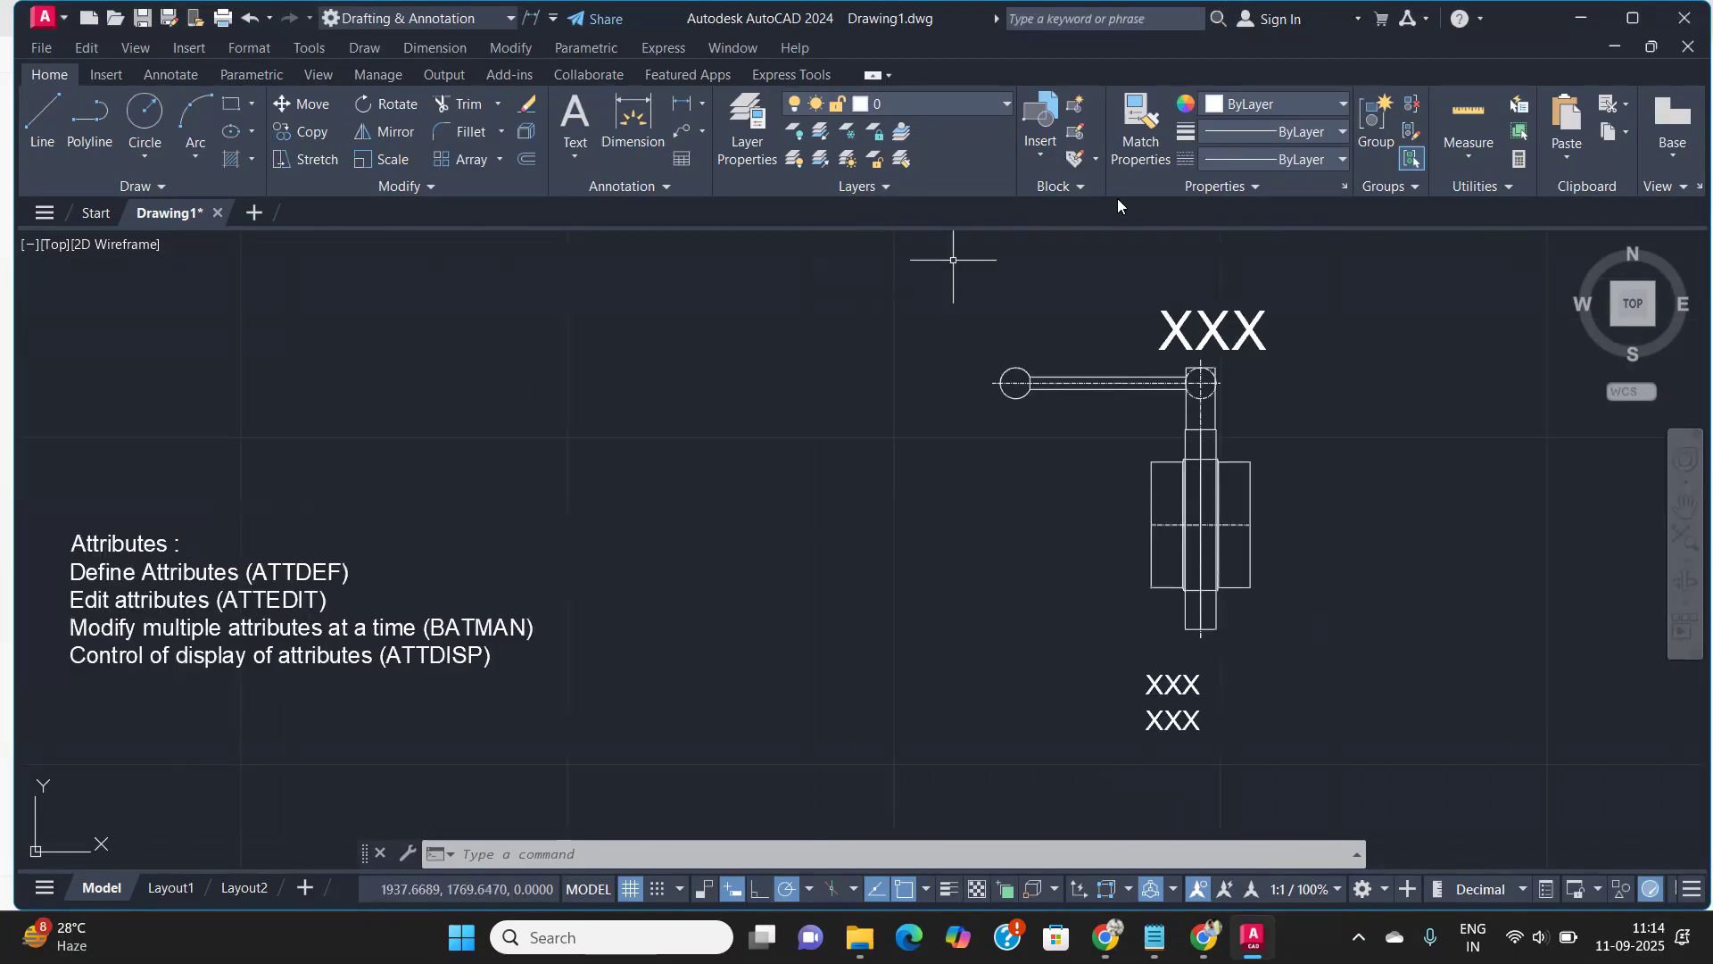
pyautogui.click(1097, 159)
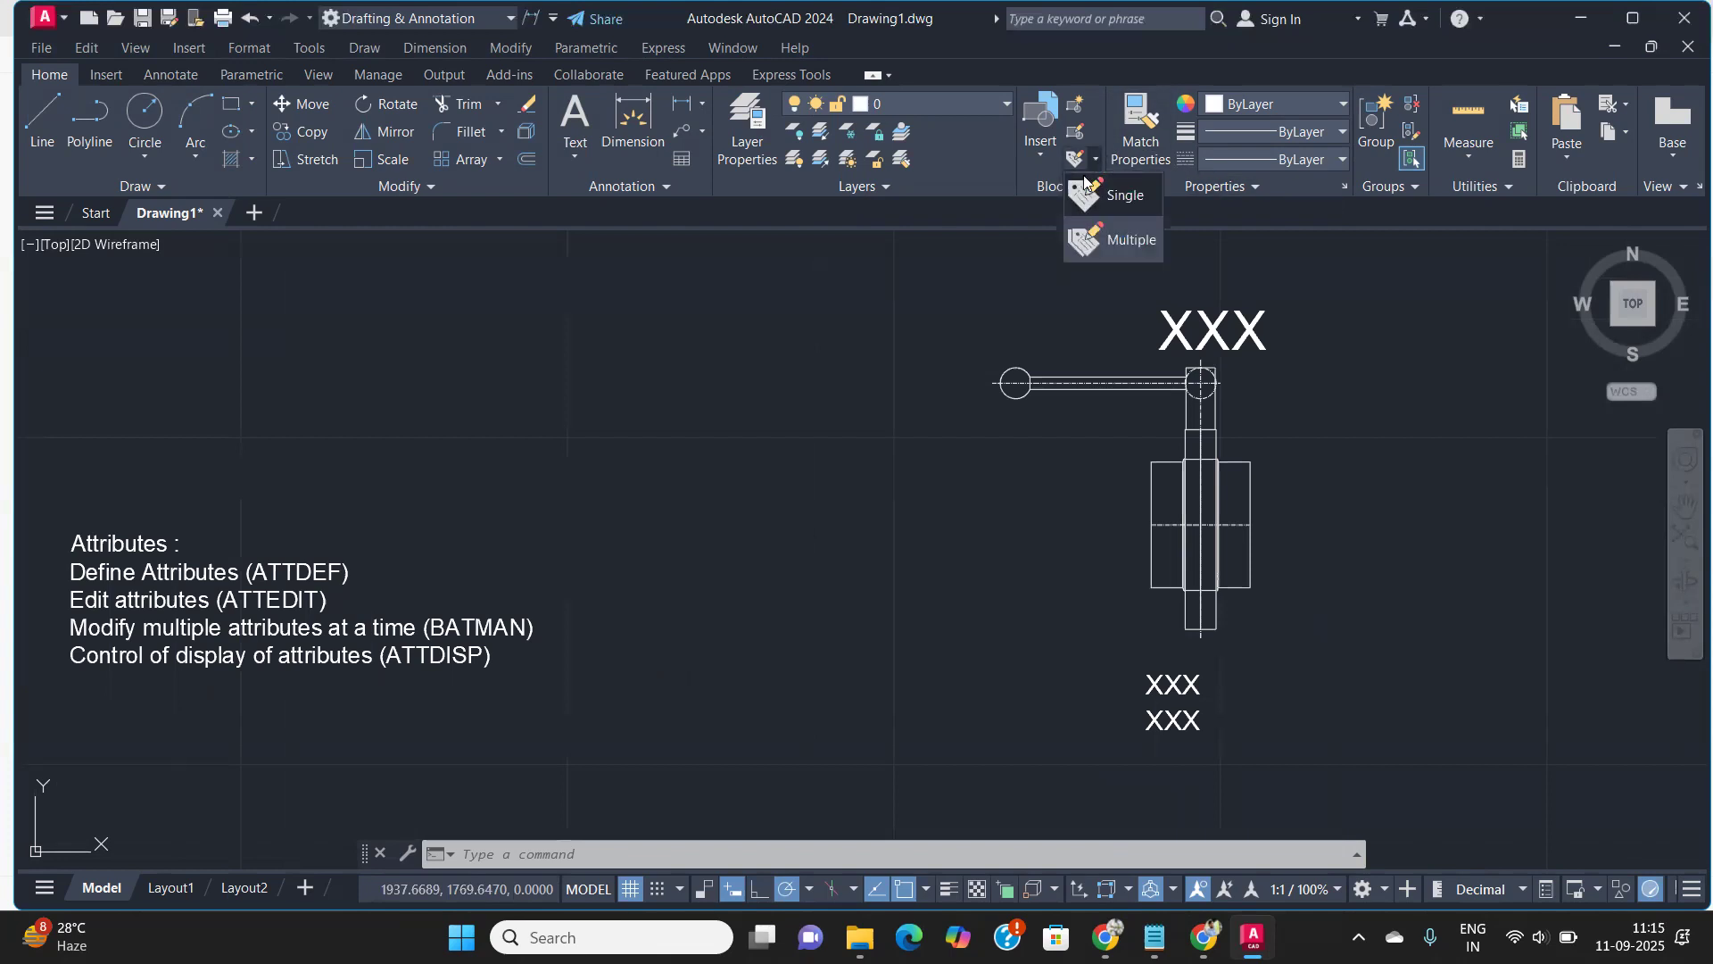
pyautogui.click(105, 75)
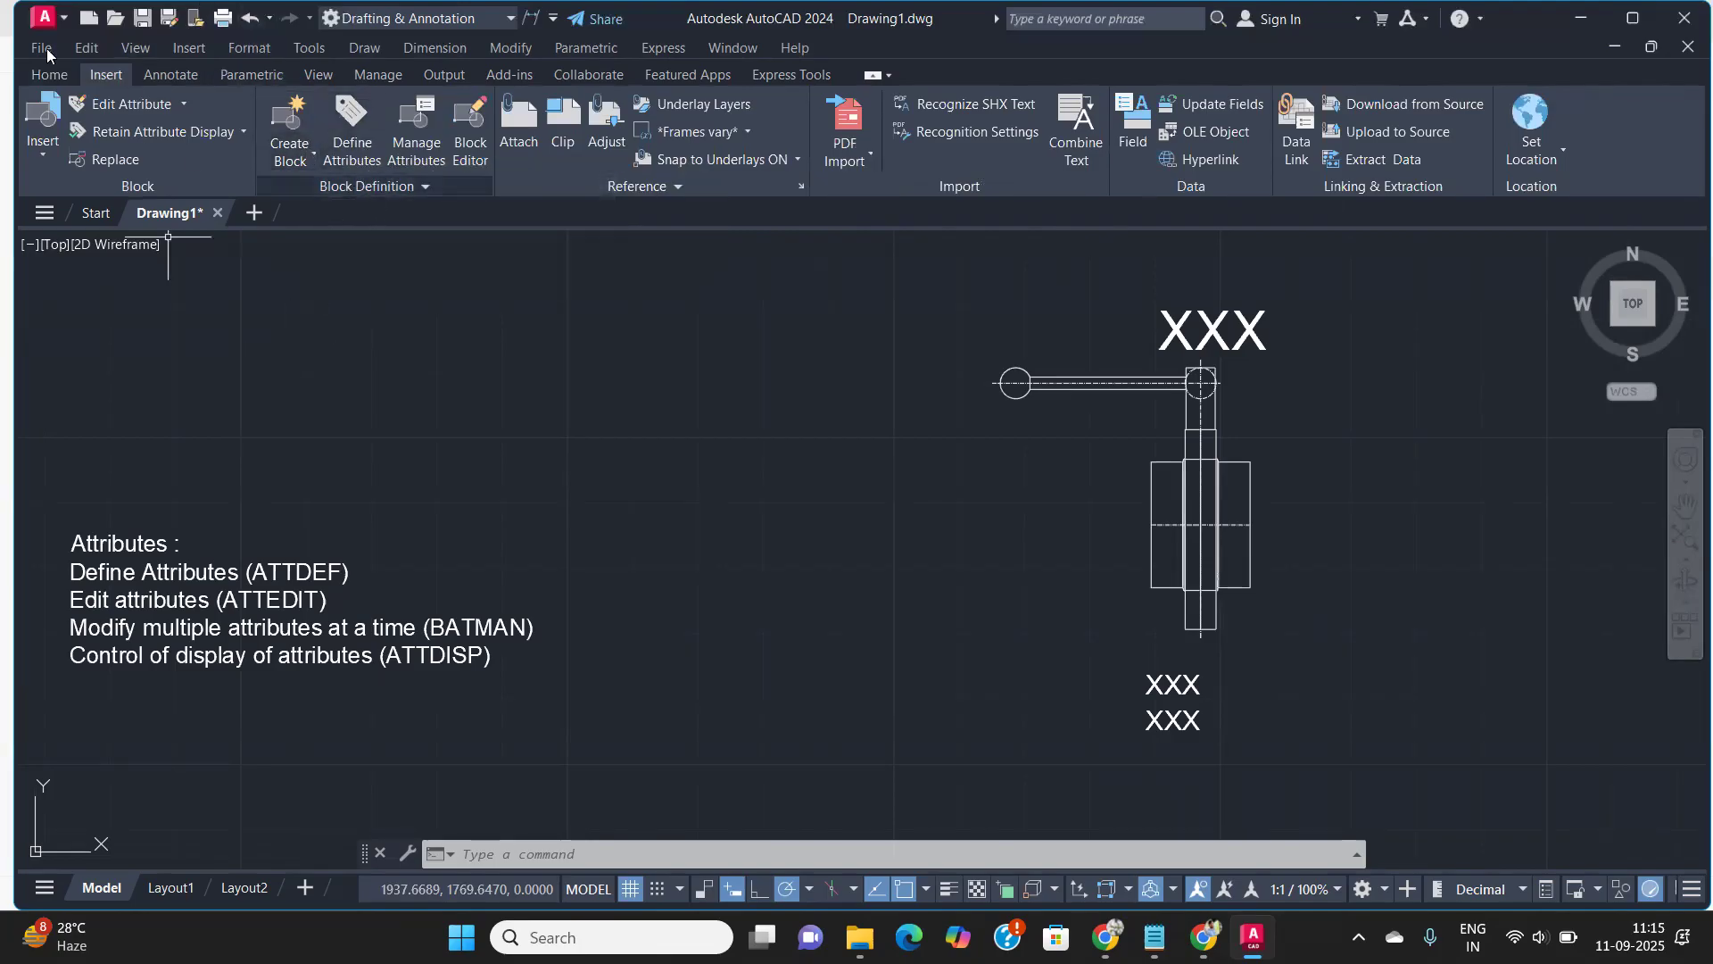
pyautogui.click(49, 74)
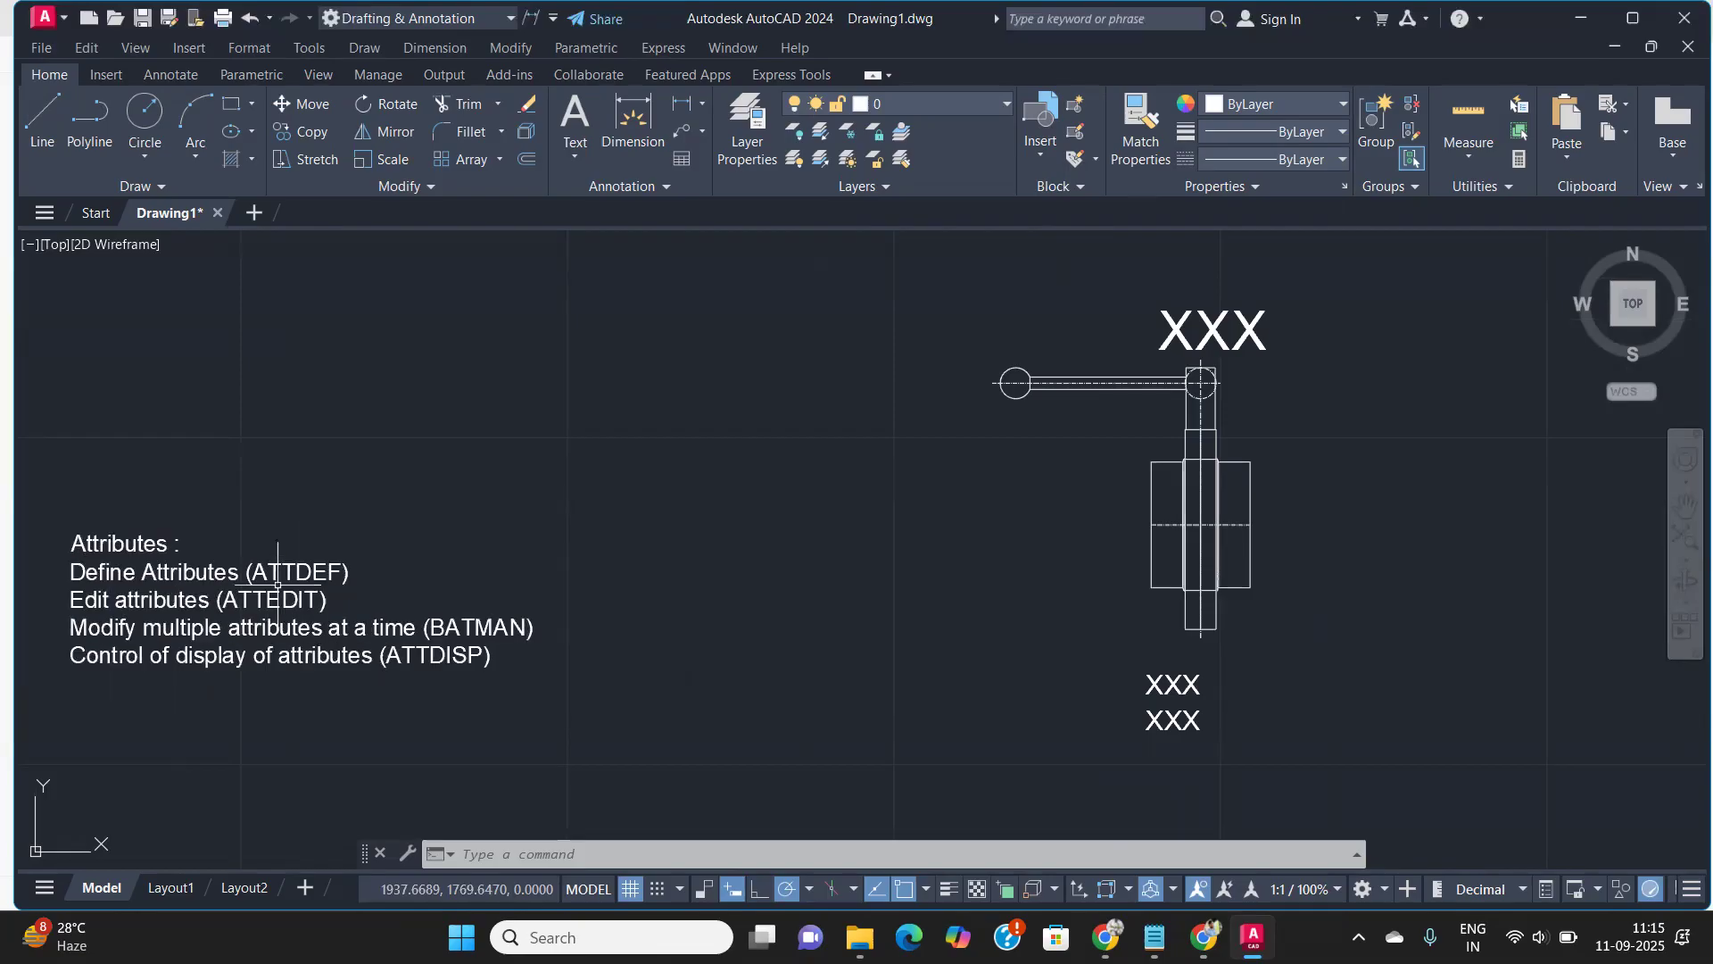
# Start a new attribute definition with ATTDEF and set its tag to Enter_Name
pyautogui.write('ATT')
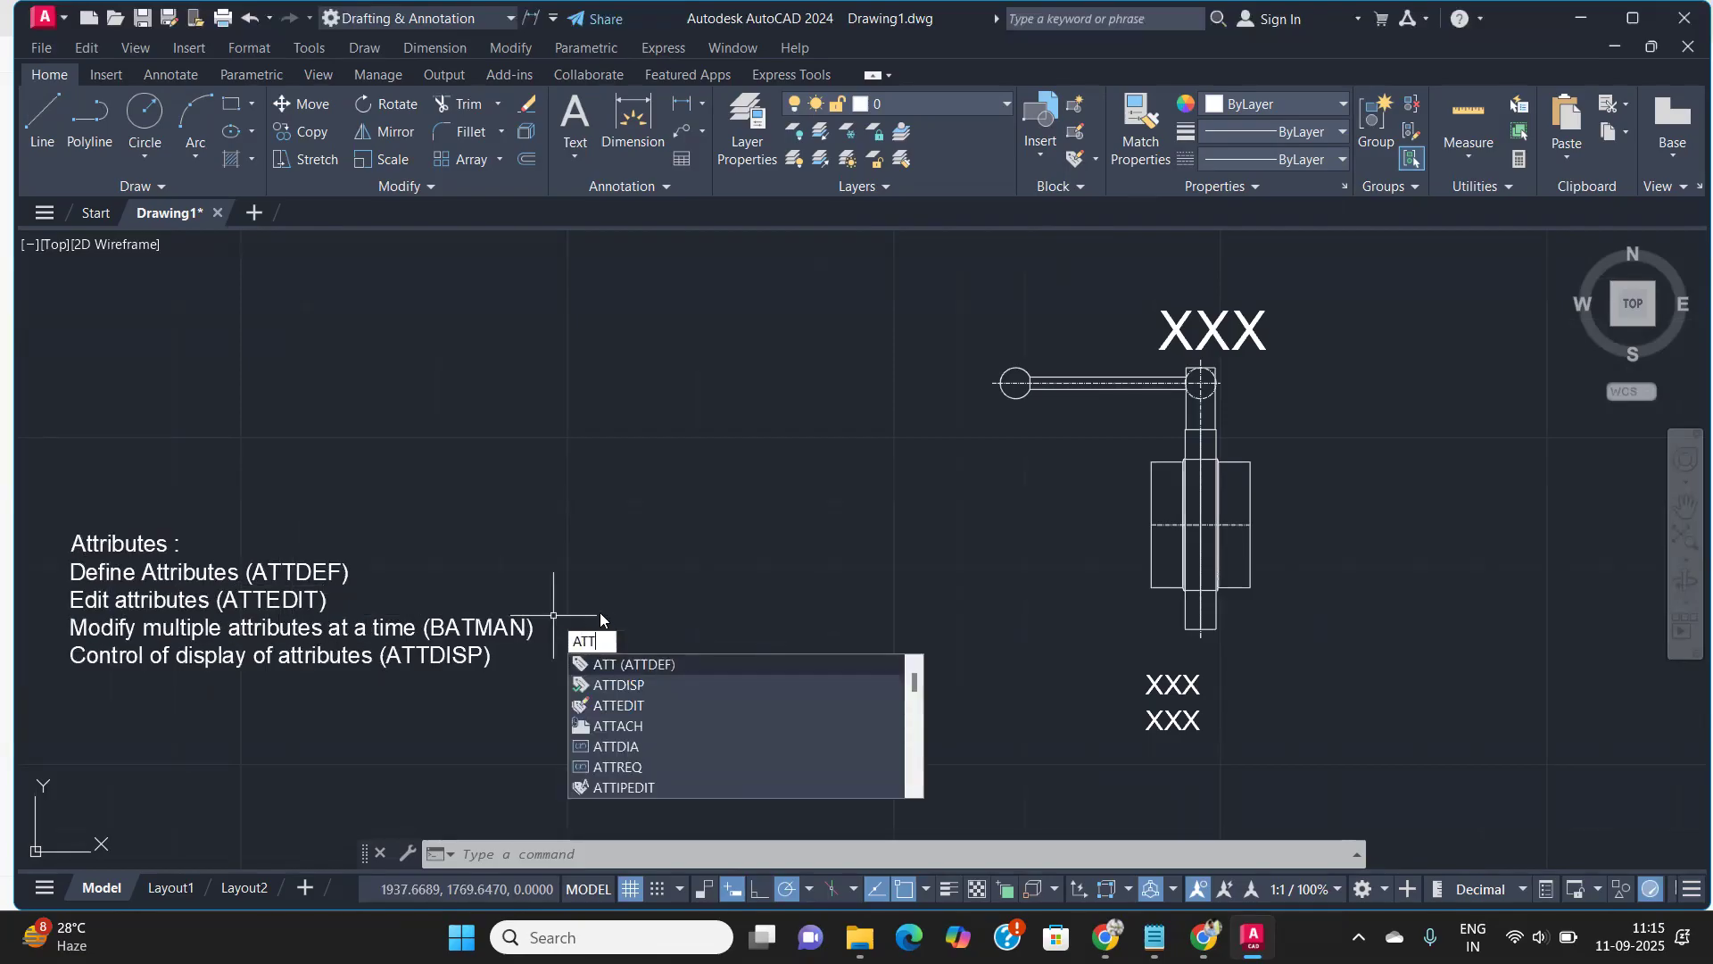
pyautogui.press('Return')
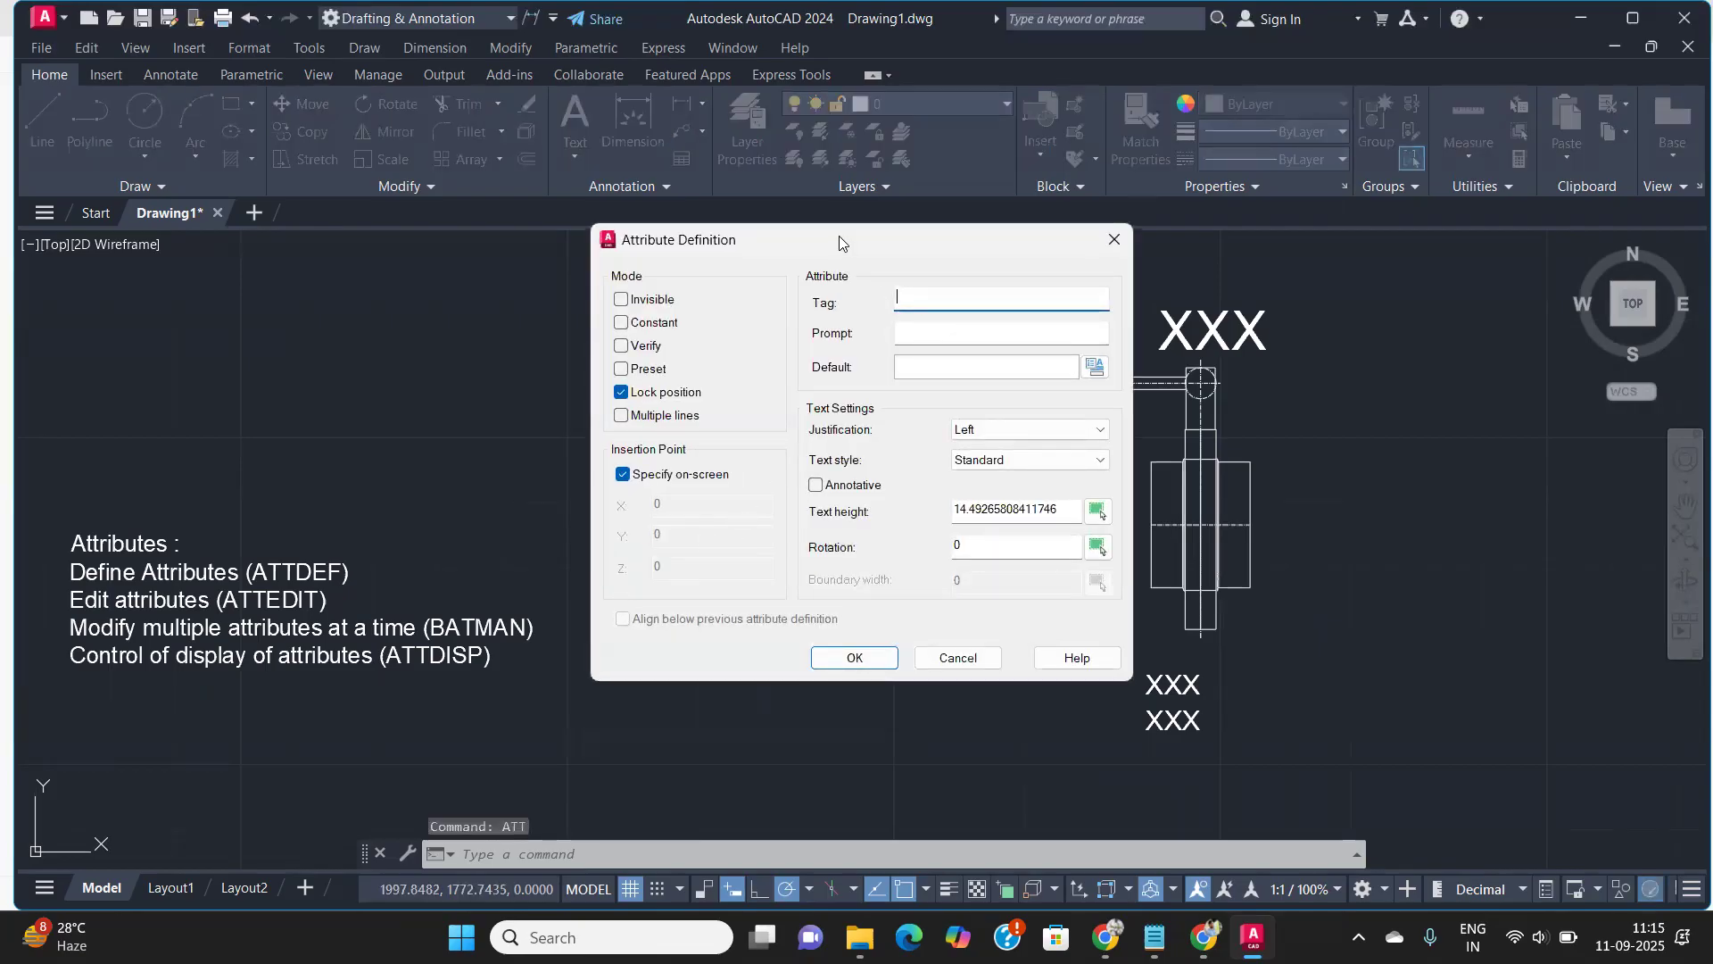
pyautogui.moveTo(838, 235); pyautogui.dragTo(768, 207)
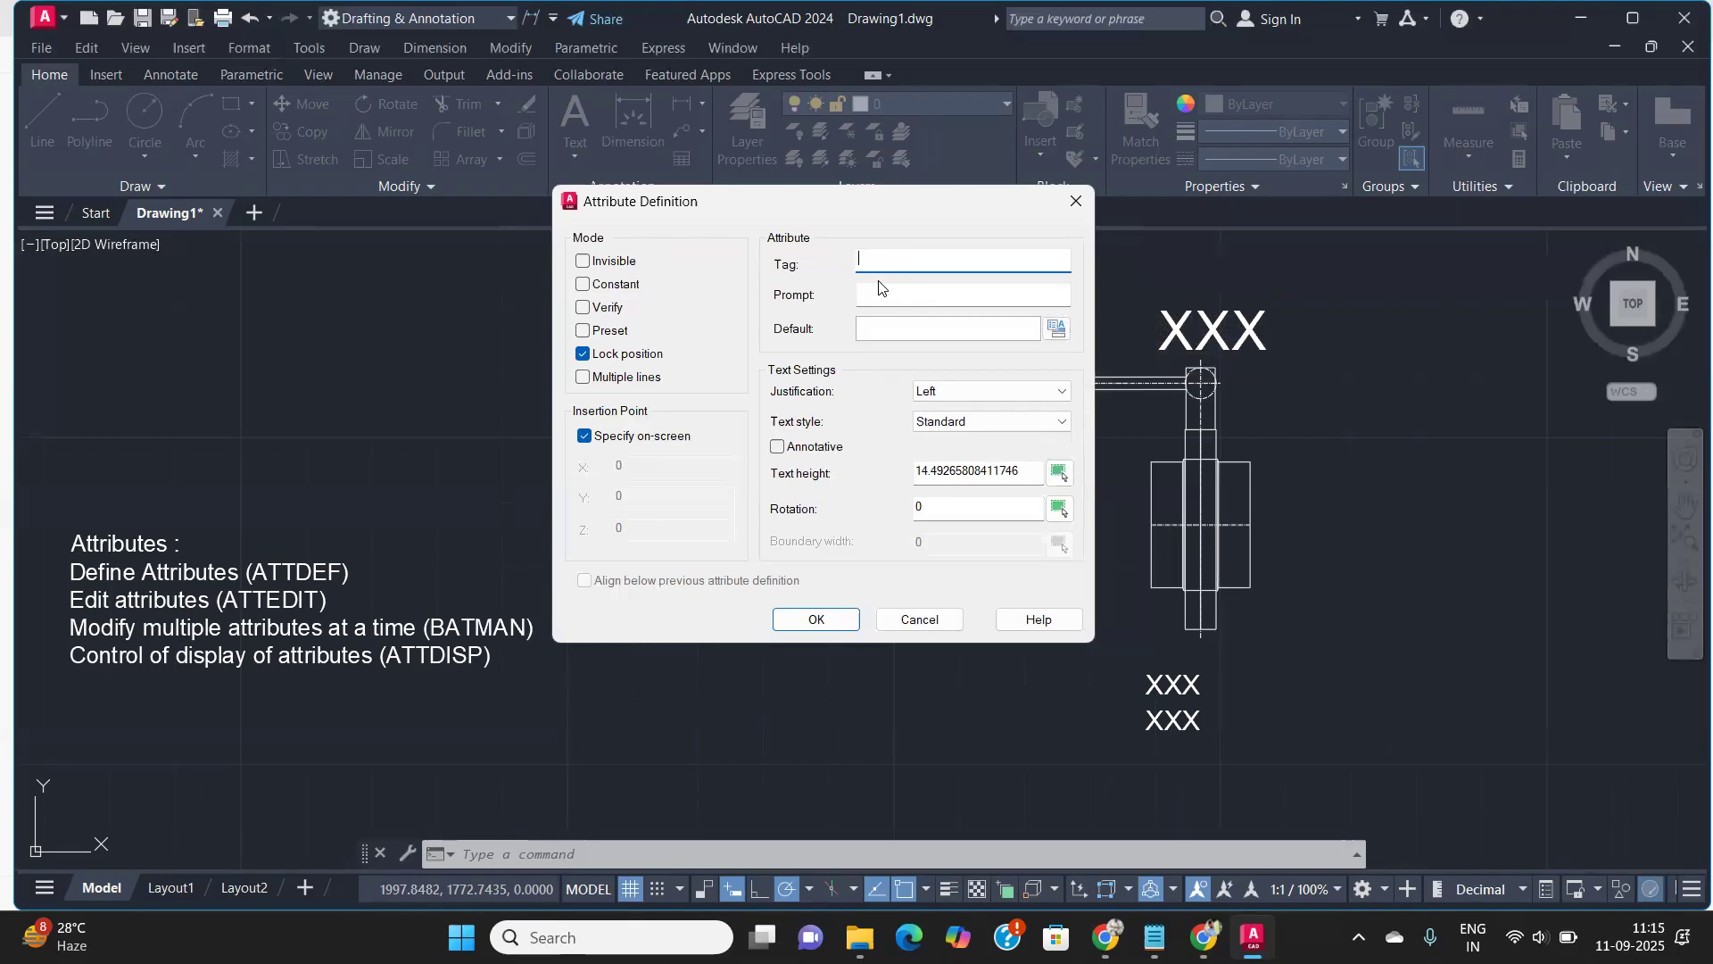
pyautogui.write('Name')
pyautogui.press('BackSpace')
pyautogui.press('BackSpace')
pyautogui.write('Enter_Name')
pyautogui.moveTo(881, 257); pyautogui.dragTo(885, 265)
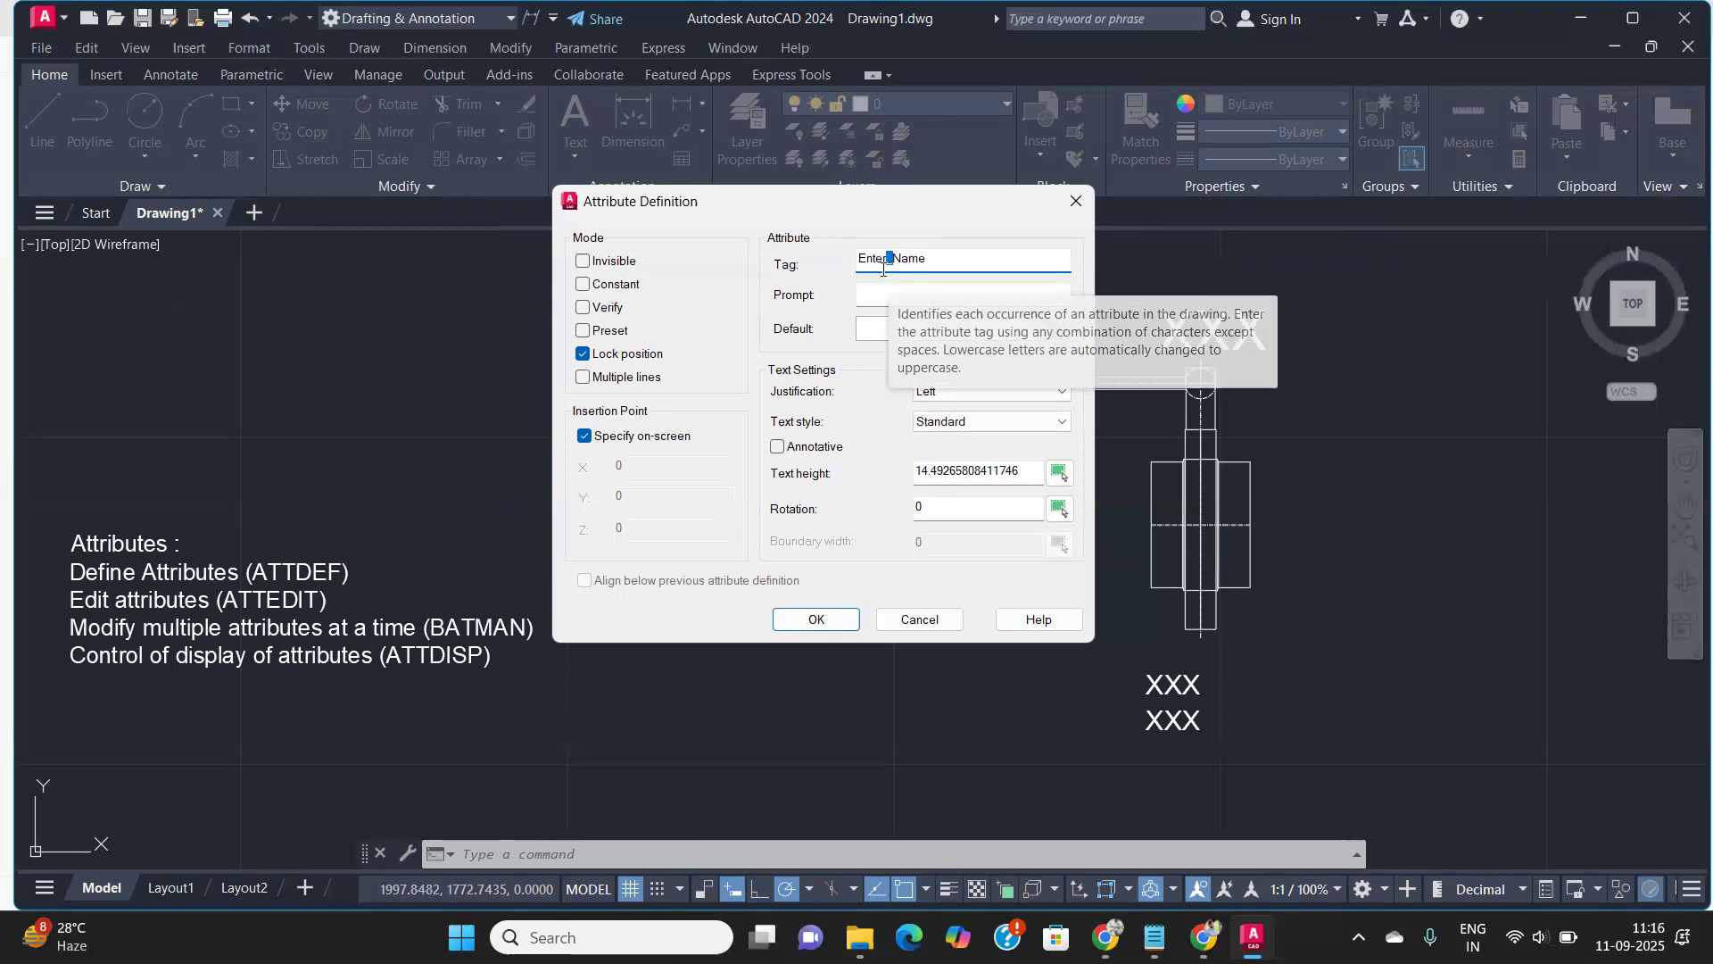
# Give the attribute the prompt "Enter your Name", the default value XXX and a text height of 15, and accept the definition
pyautogui.click(896, 292)
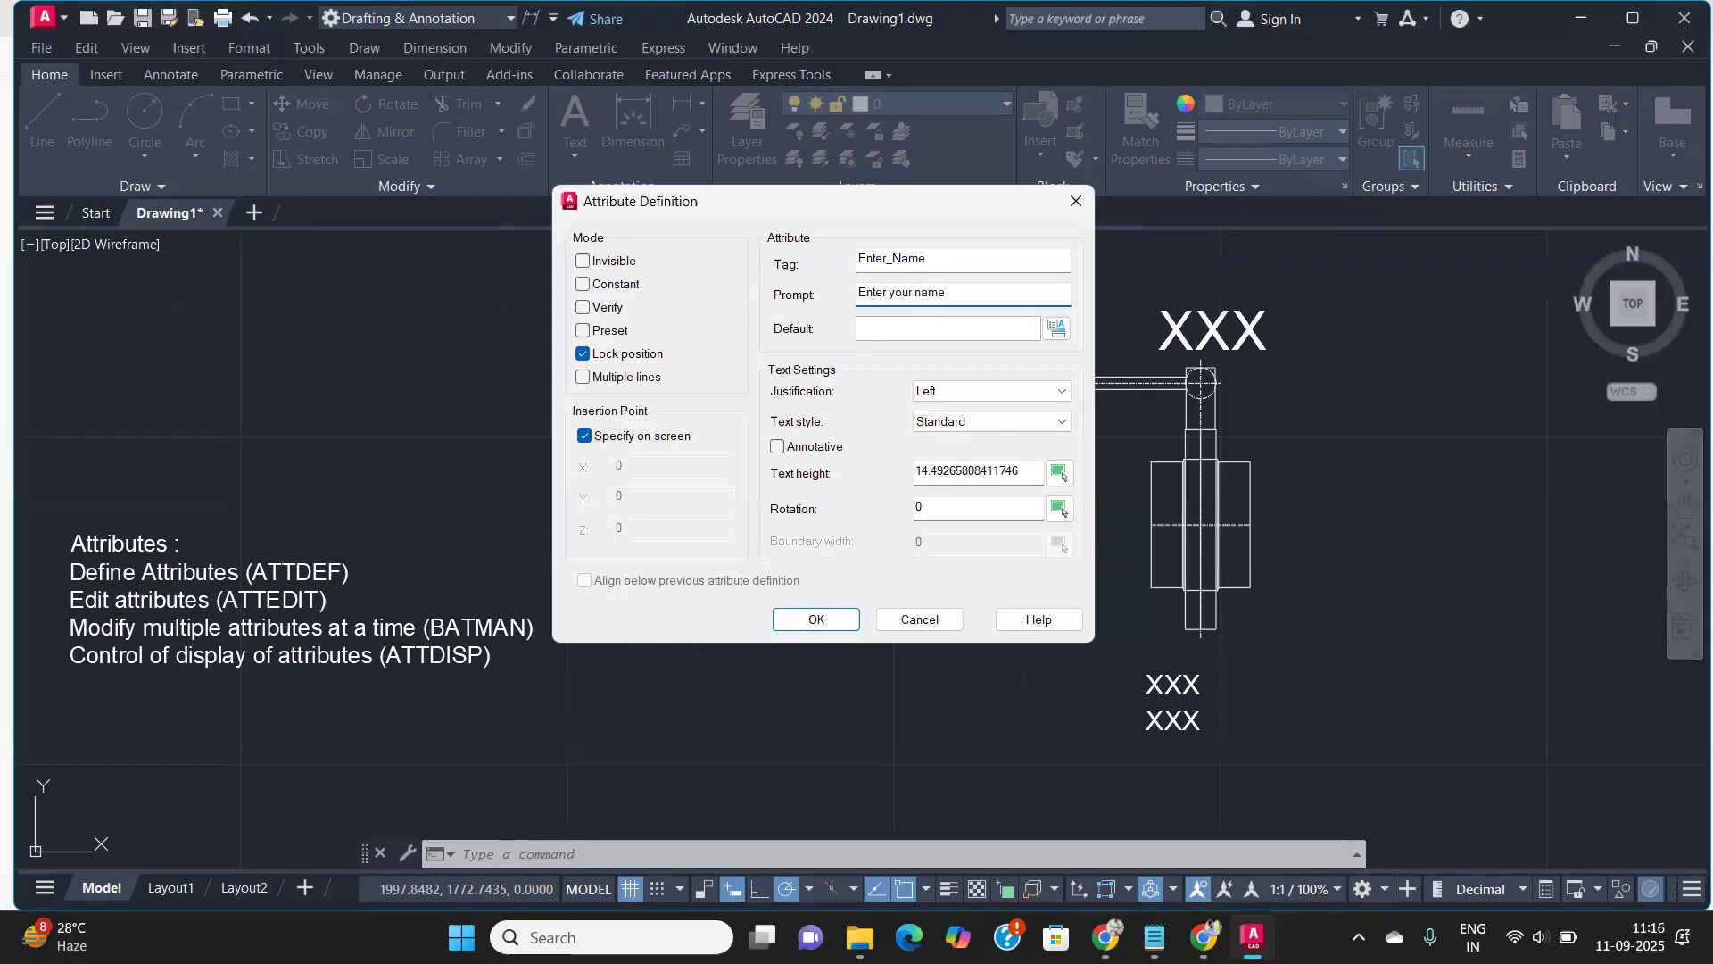
pyautogui.write('Enter your Name')
pyautogui.click(955, 336)
pyautogui.write('XXX')
pyautogui.moveTo(1019, 475); pyautogui.dragTo(911, 486)
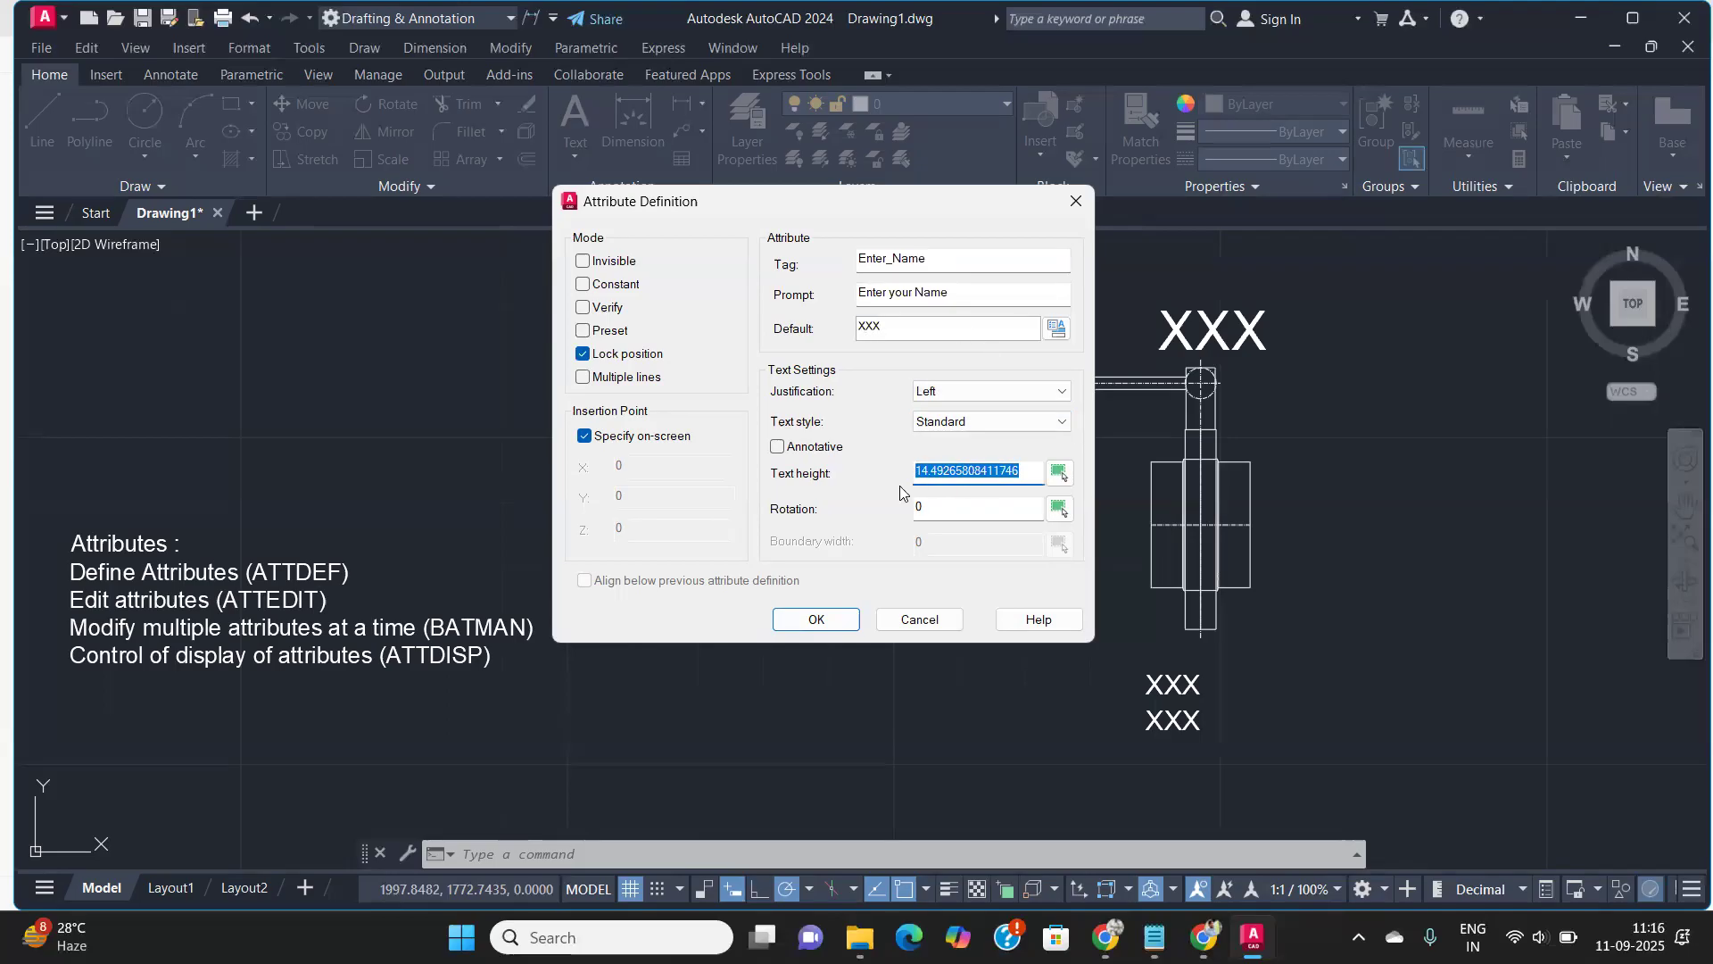
pyautogui.write('15')
pyautogui.press('Return')
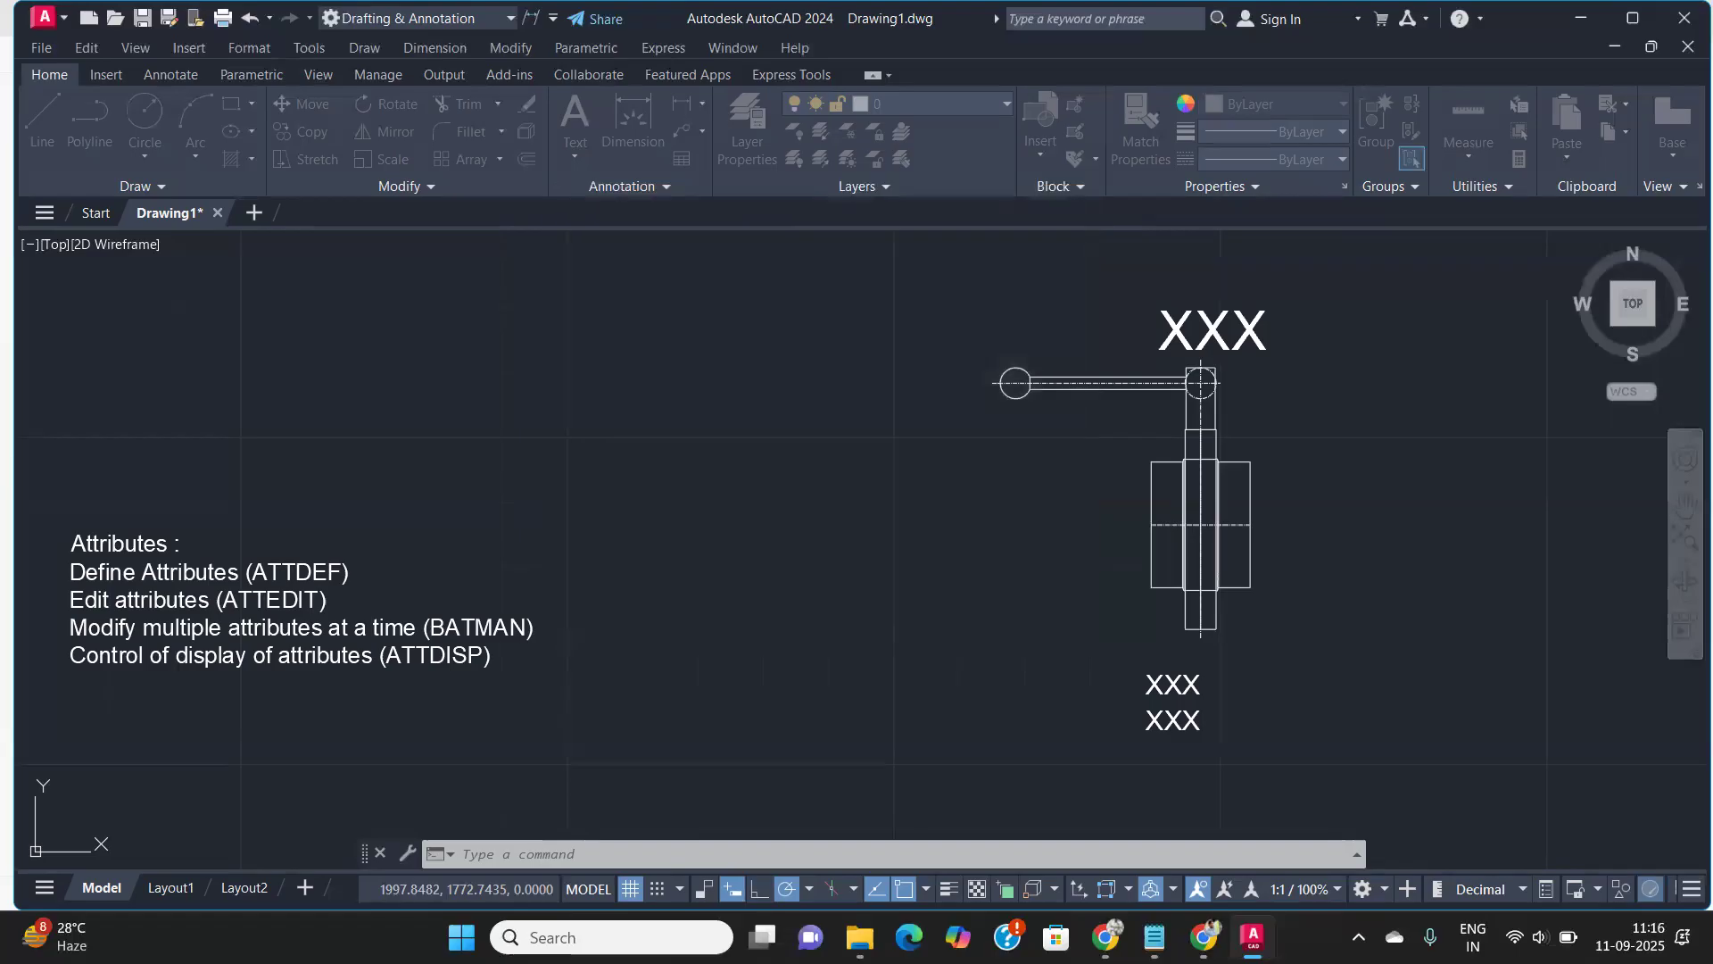
# Place the ENTER_NAME attribute inside the slot outline, starting near its left end just below mid-height
pyautogui.scroll(-5, 881, 493)
pyautogui.scroll(8, 880, 493)
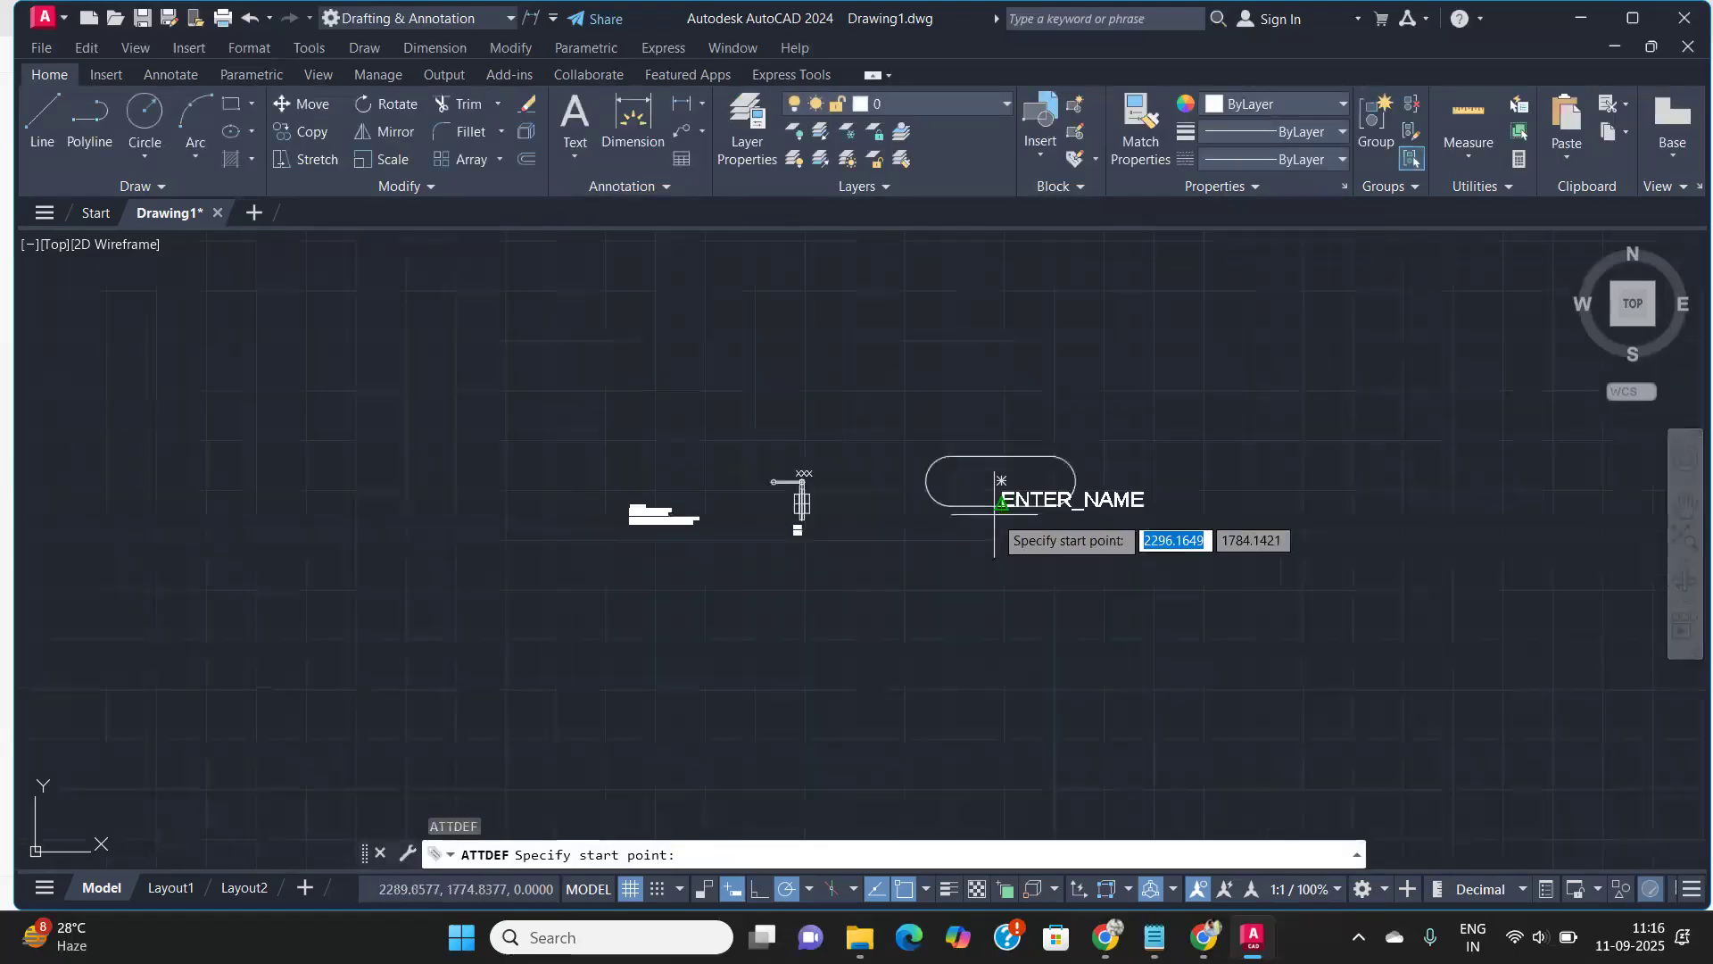
pyautogui.scroll(-6, 870, 453)
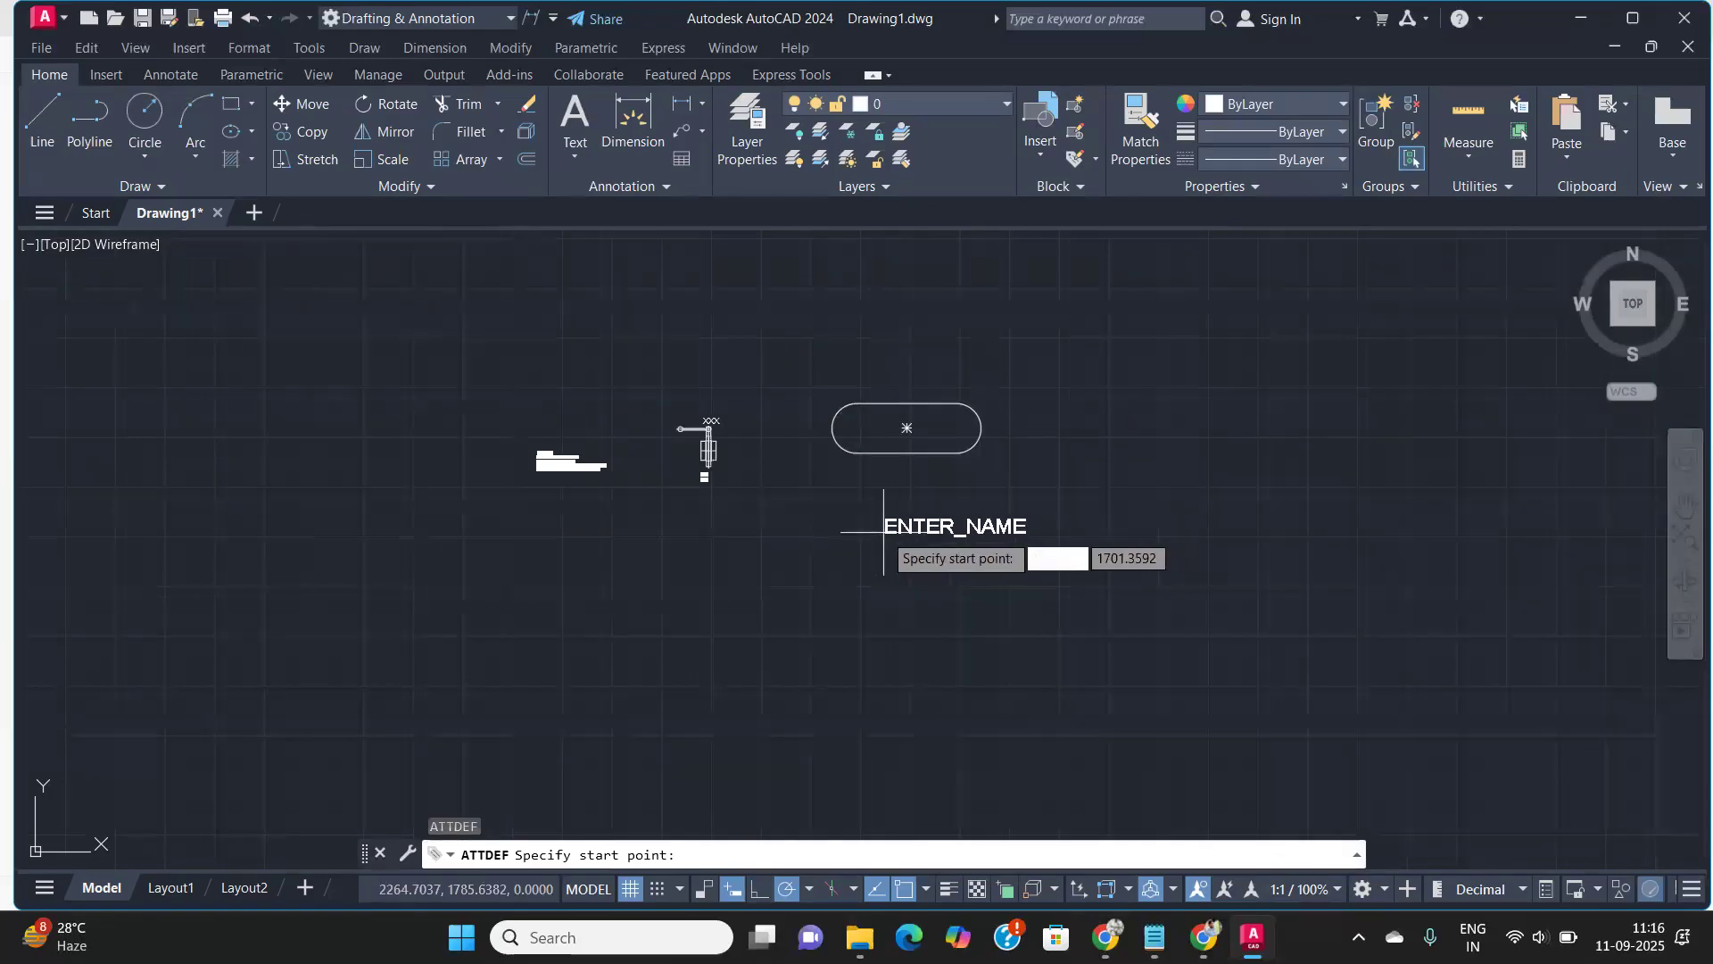
pyautogui.scroll(6, 867, 441)
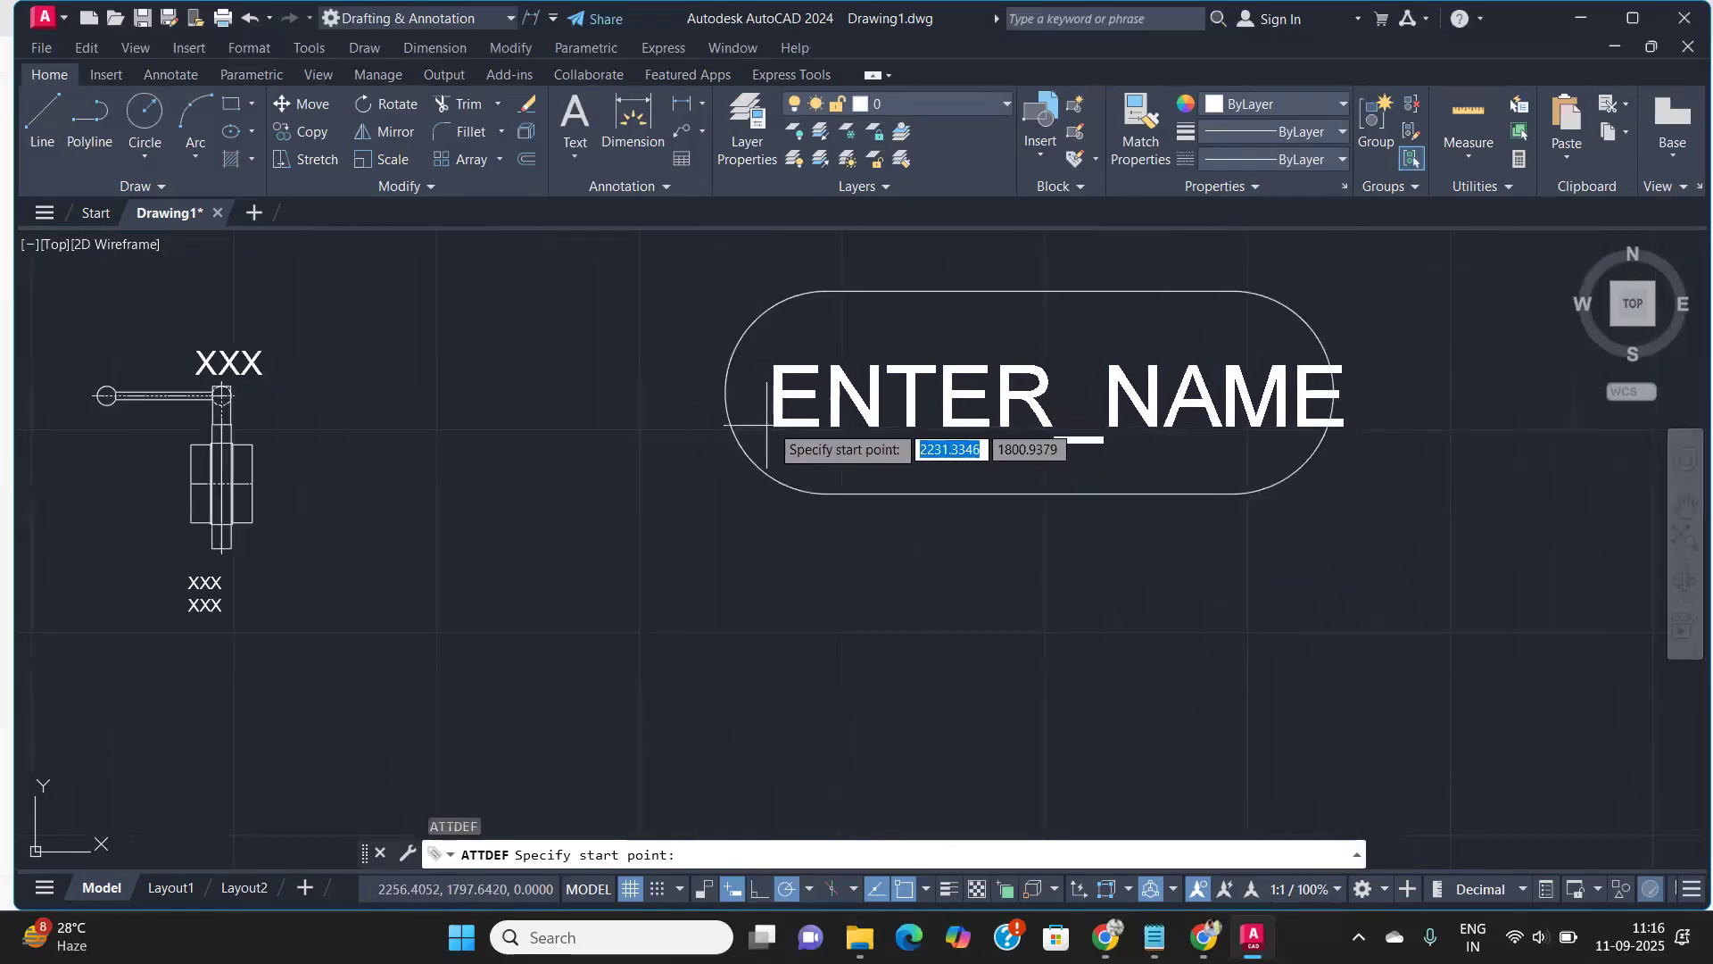
pyautogui.click(833, 420)
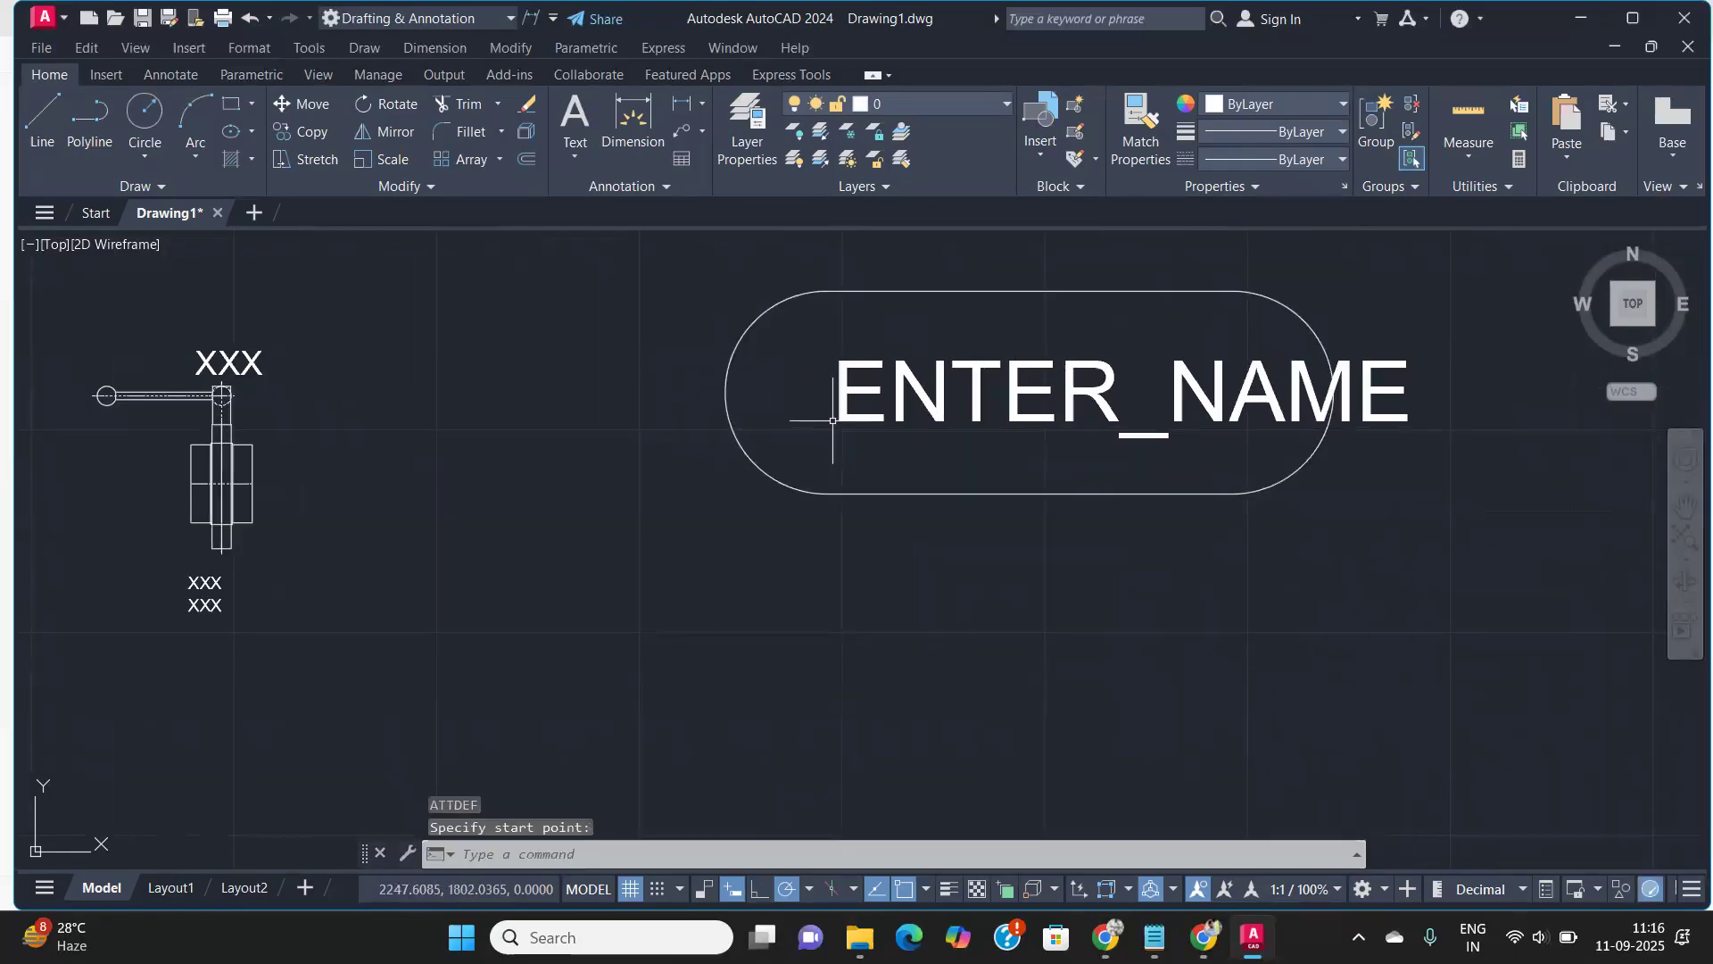
pyautogui.scroll(-4, 853, 534)
pyautogui.scroll(4, 1041, 466)
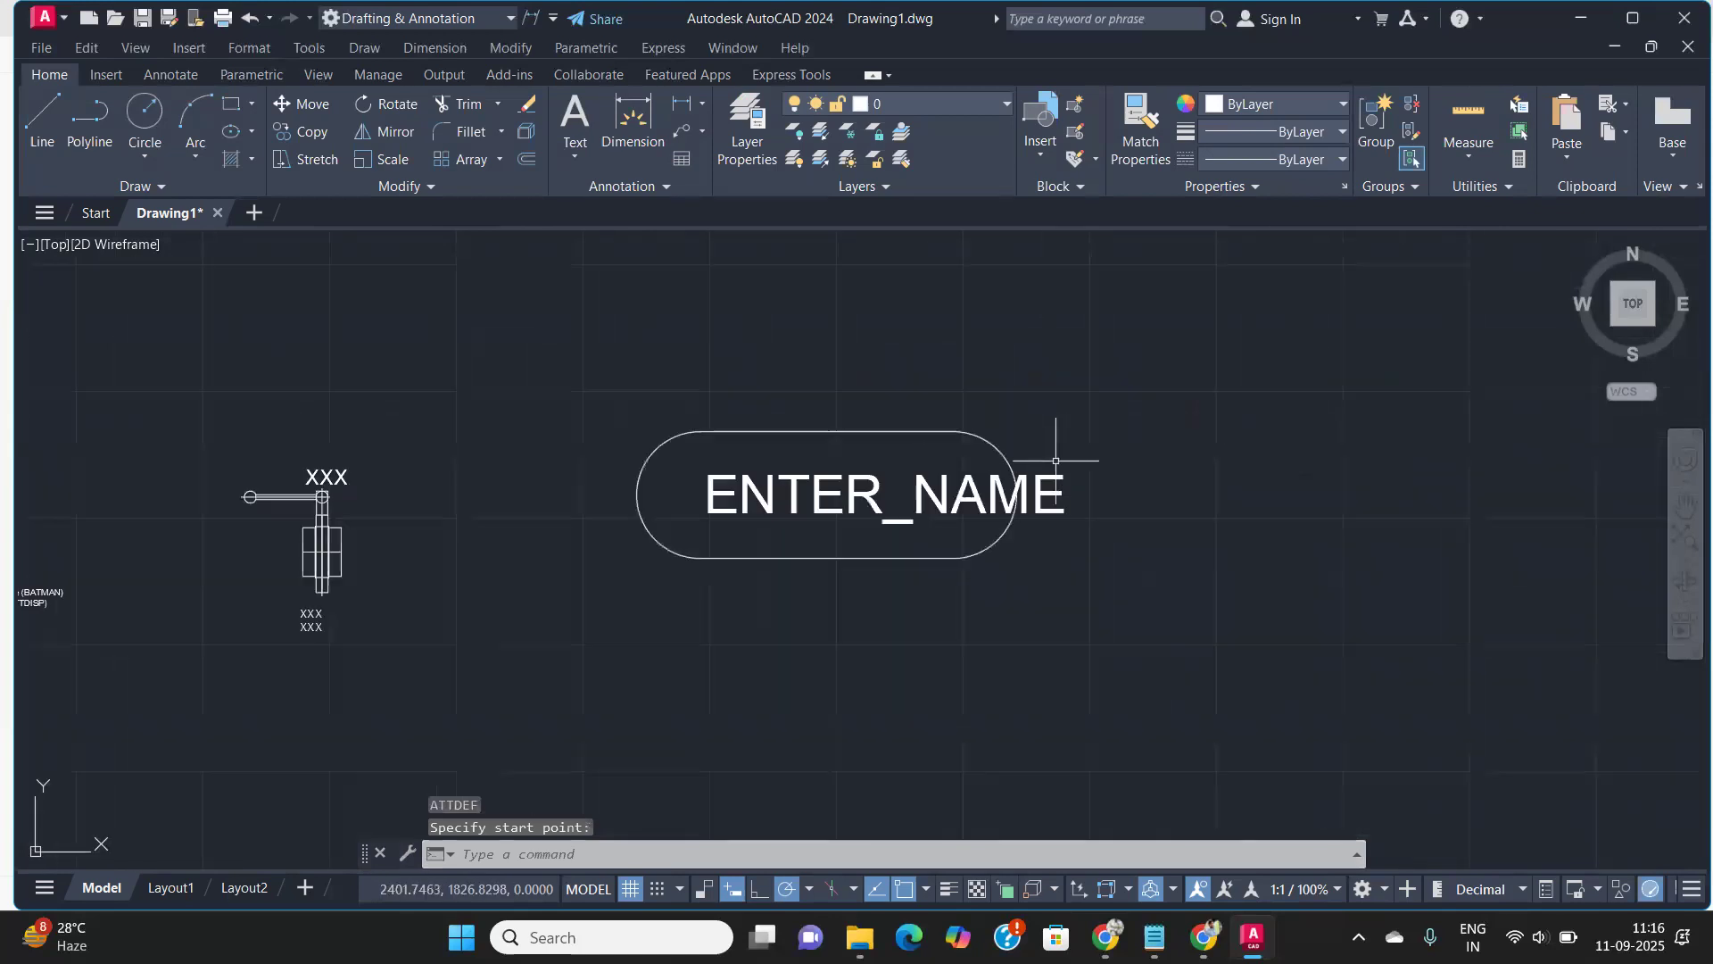
pyautogui.scroll(-4, 746, 527)
pyautogui.scroll(4, 699, 511)
pyautogui.click(699, 511)
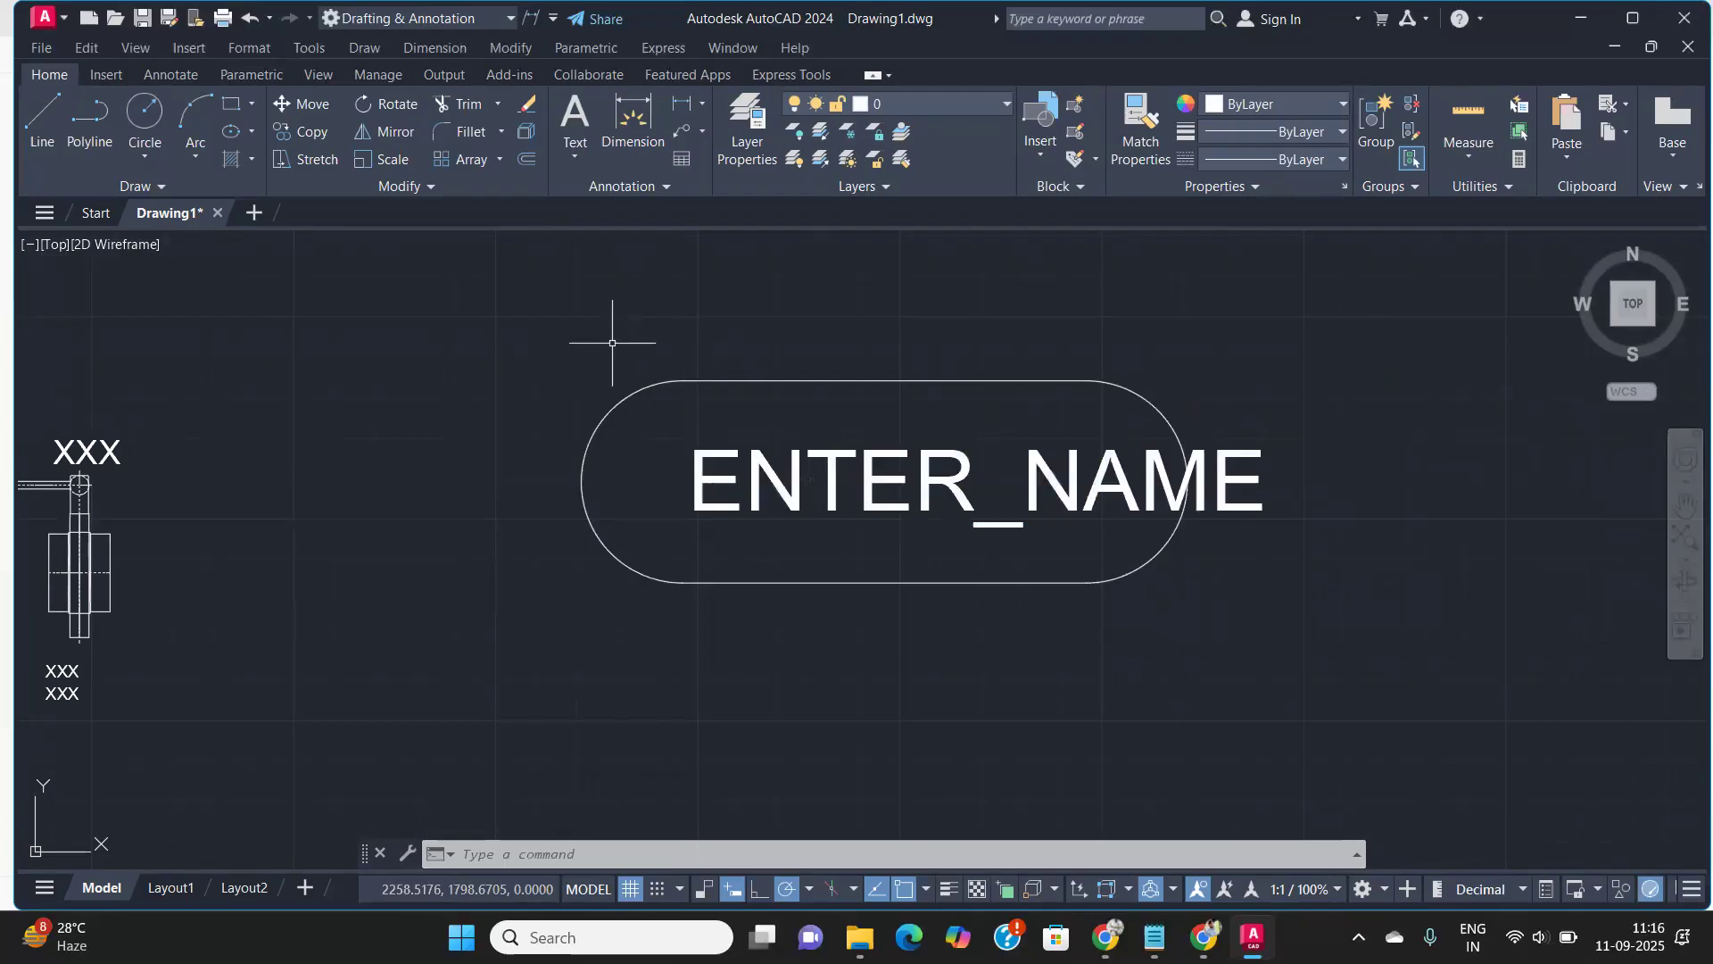
# Start a block definition named Example and select the slot outline together with the ENTER_NAME attribute as its objects
pyautogui.scroll(-5, 660, 357)
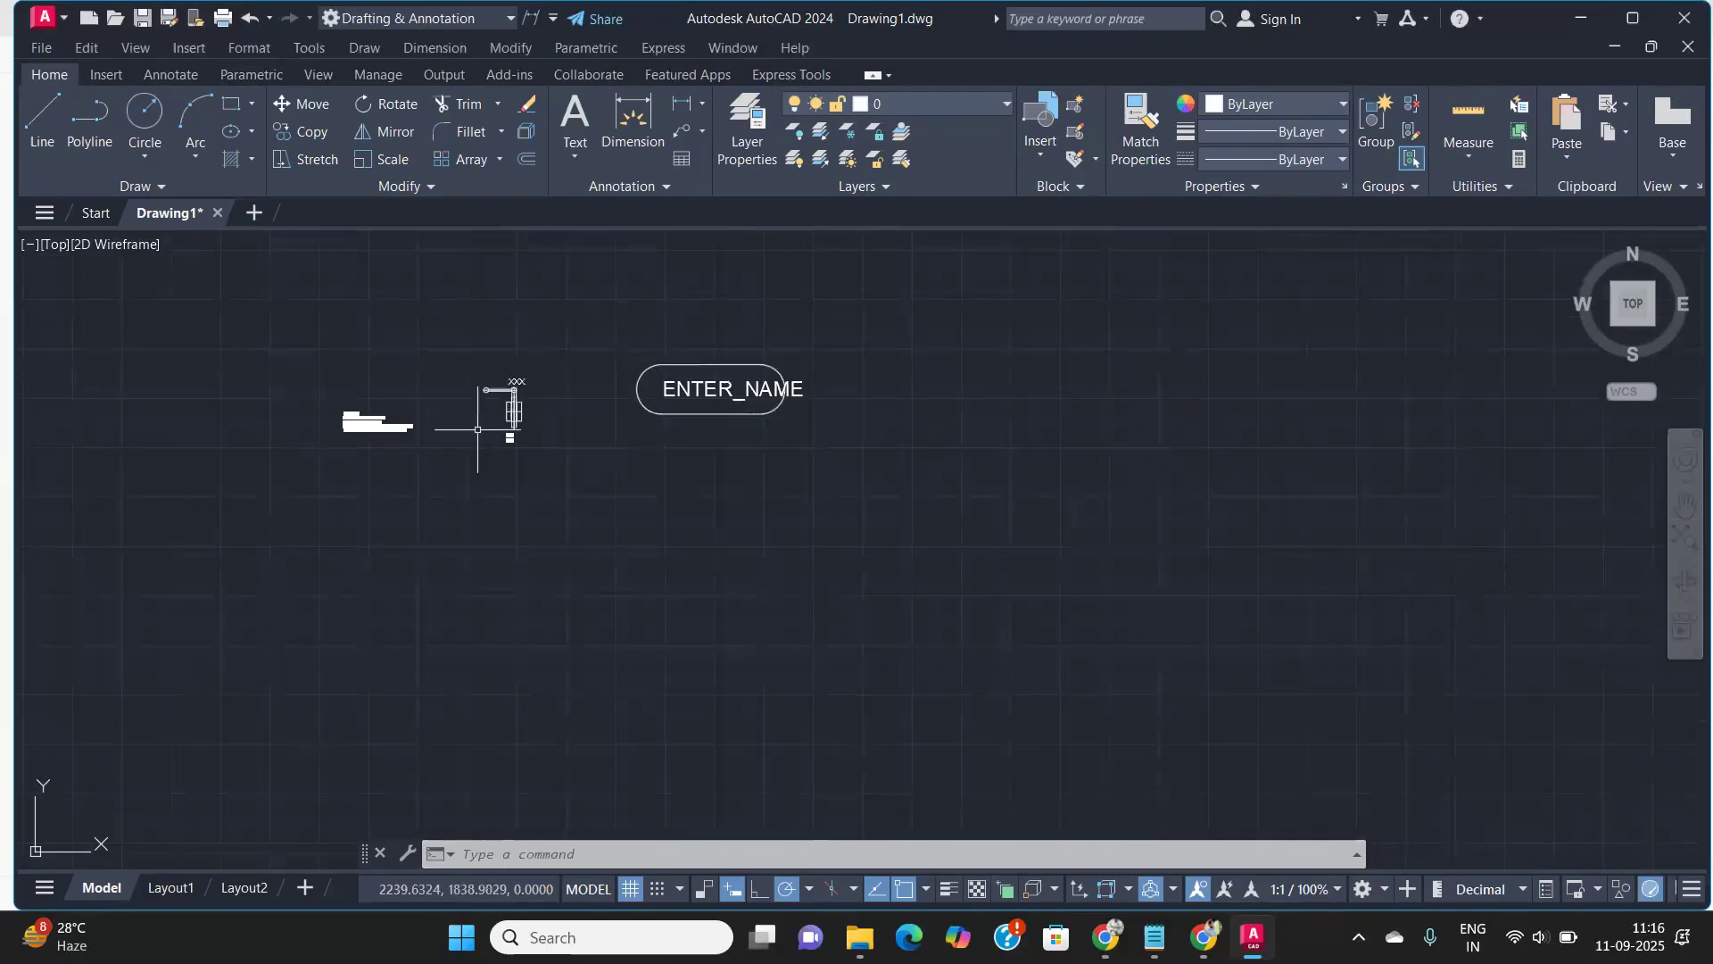
pyautogui.scroll(7, 601, 326)
pyautogui.scroll(-2, 624, 286)
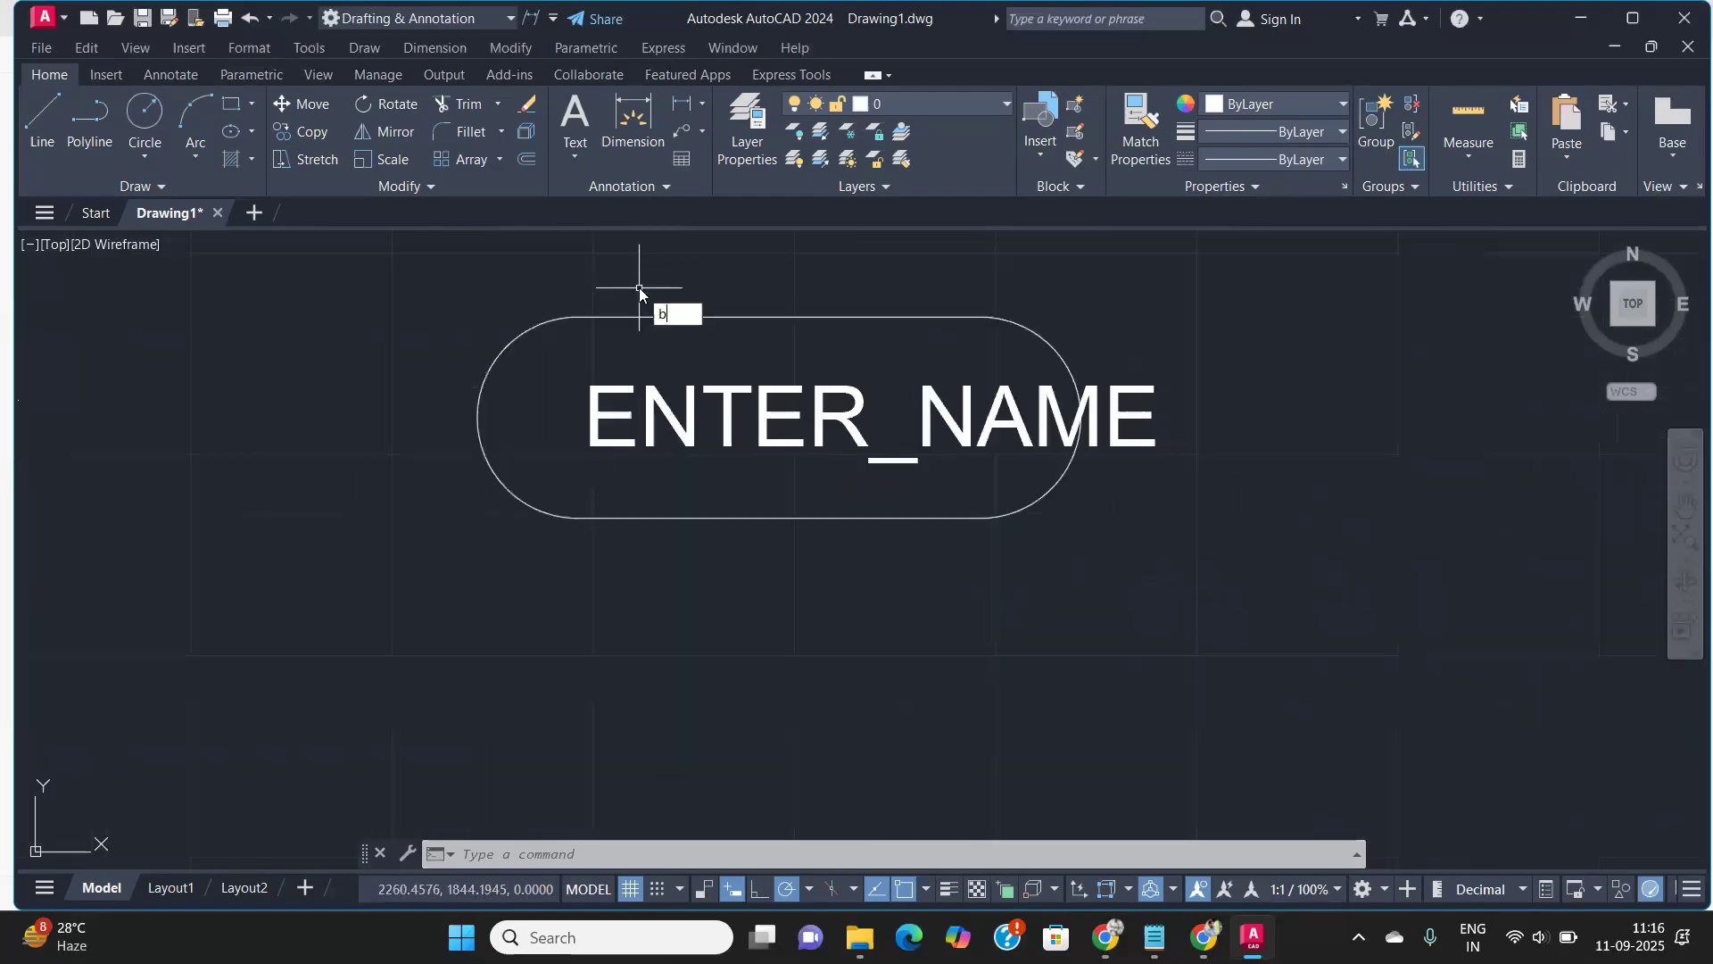
pyautogui.write('b')
pyautogui.press('Return')
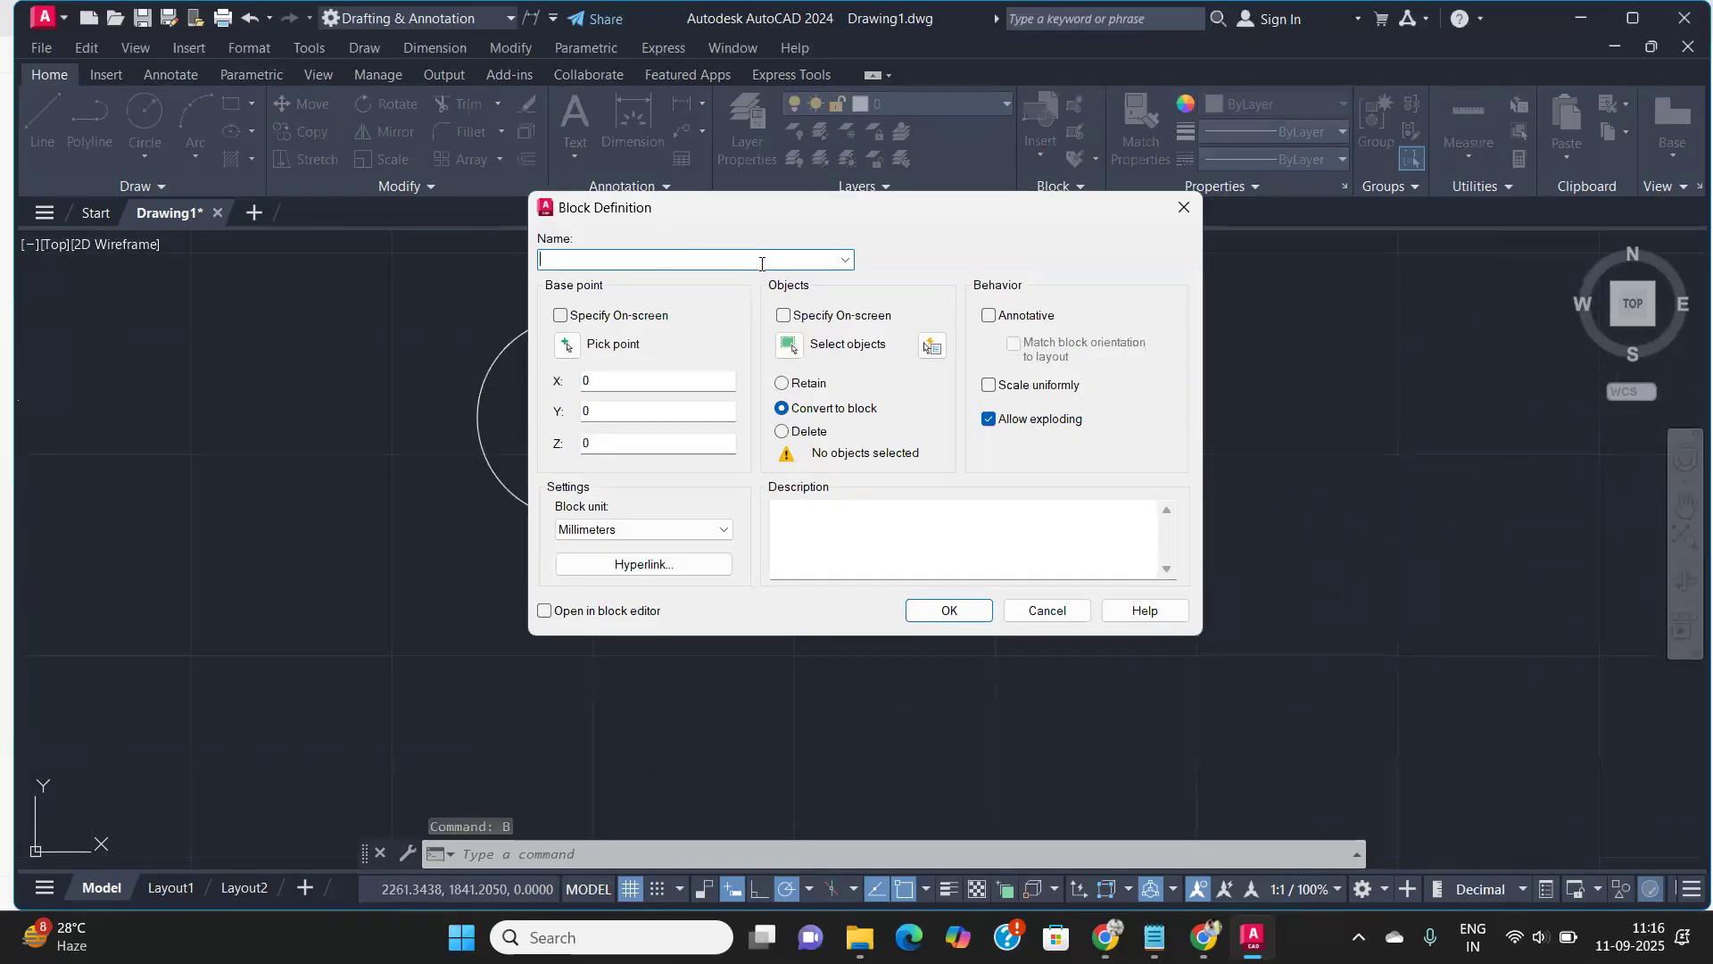
pyautogui.write('Example')
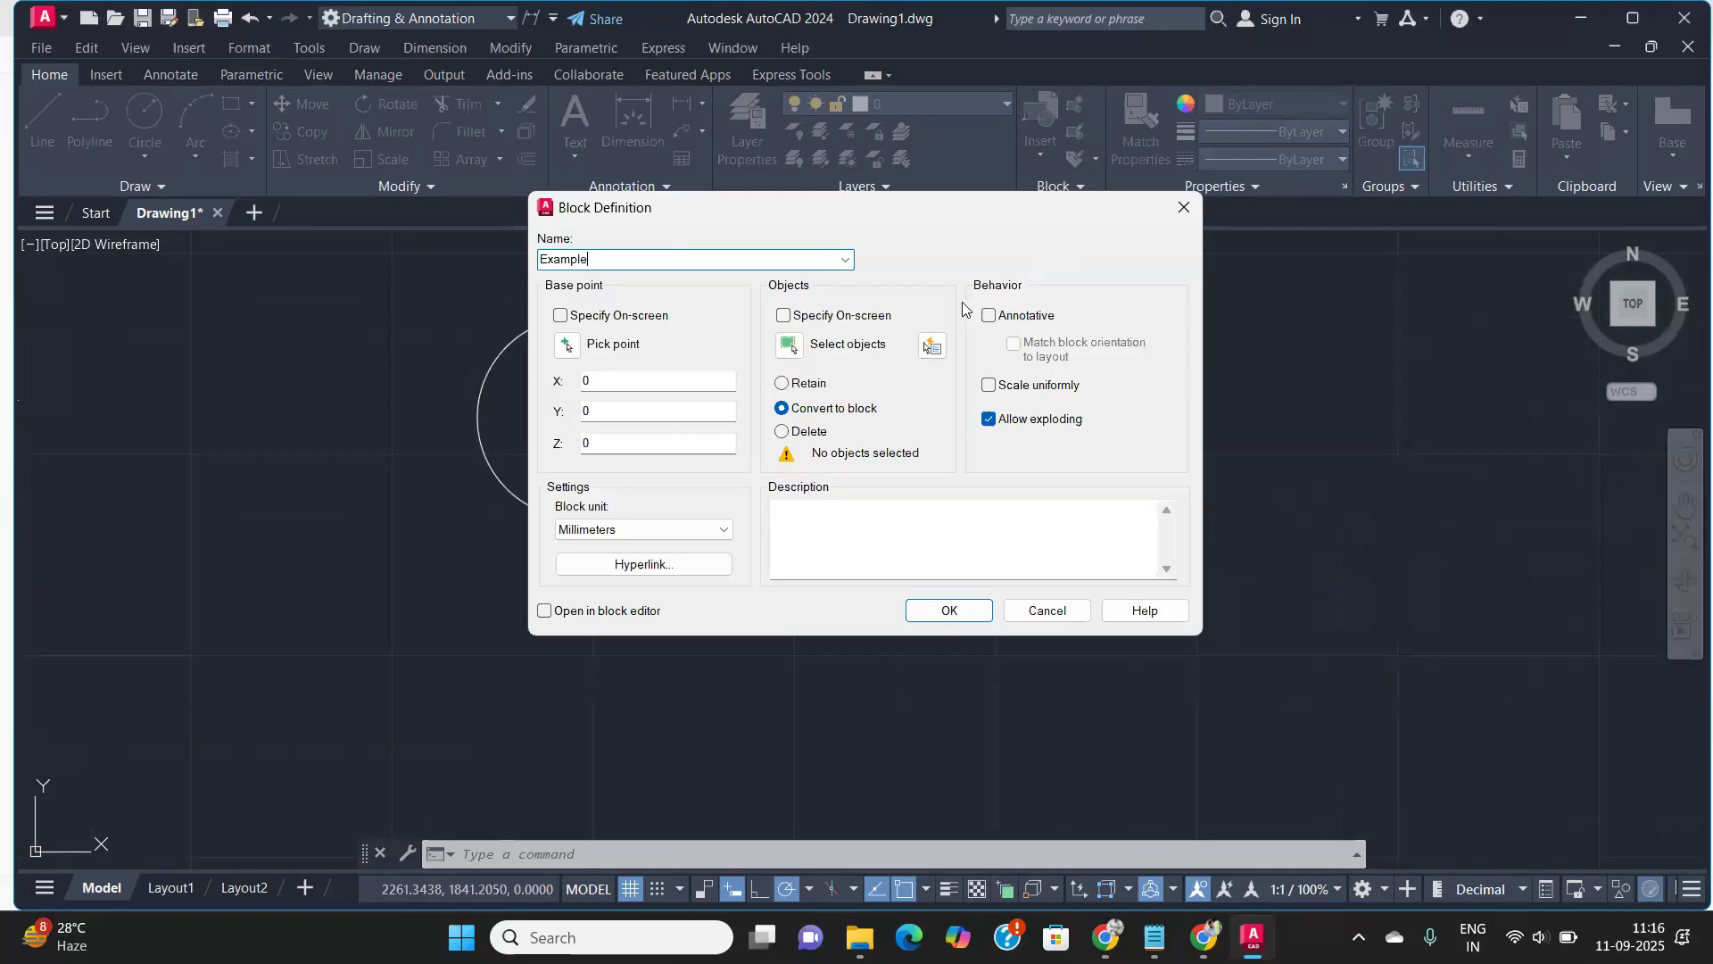
pyautogui.click(790, 345)
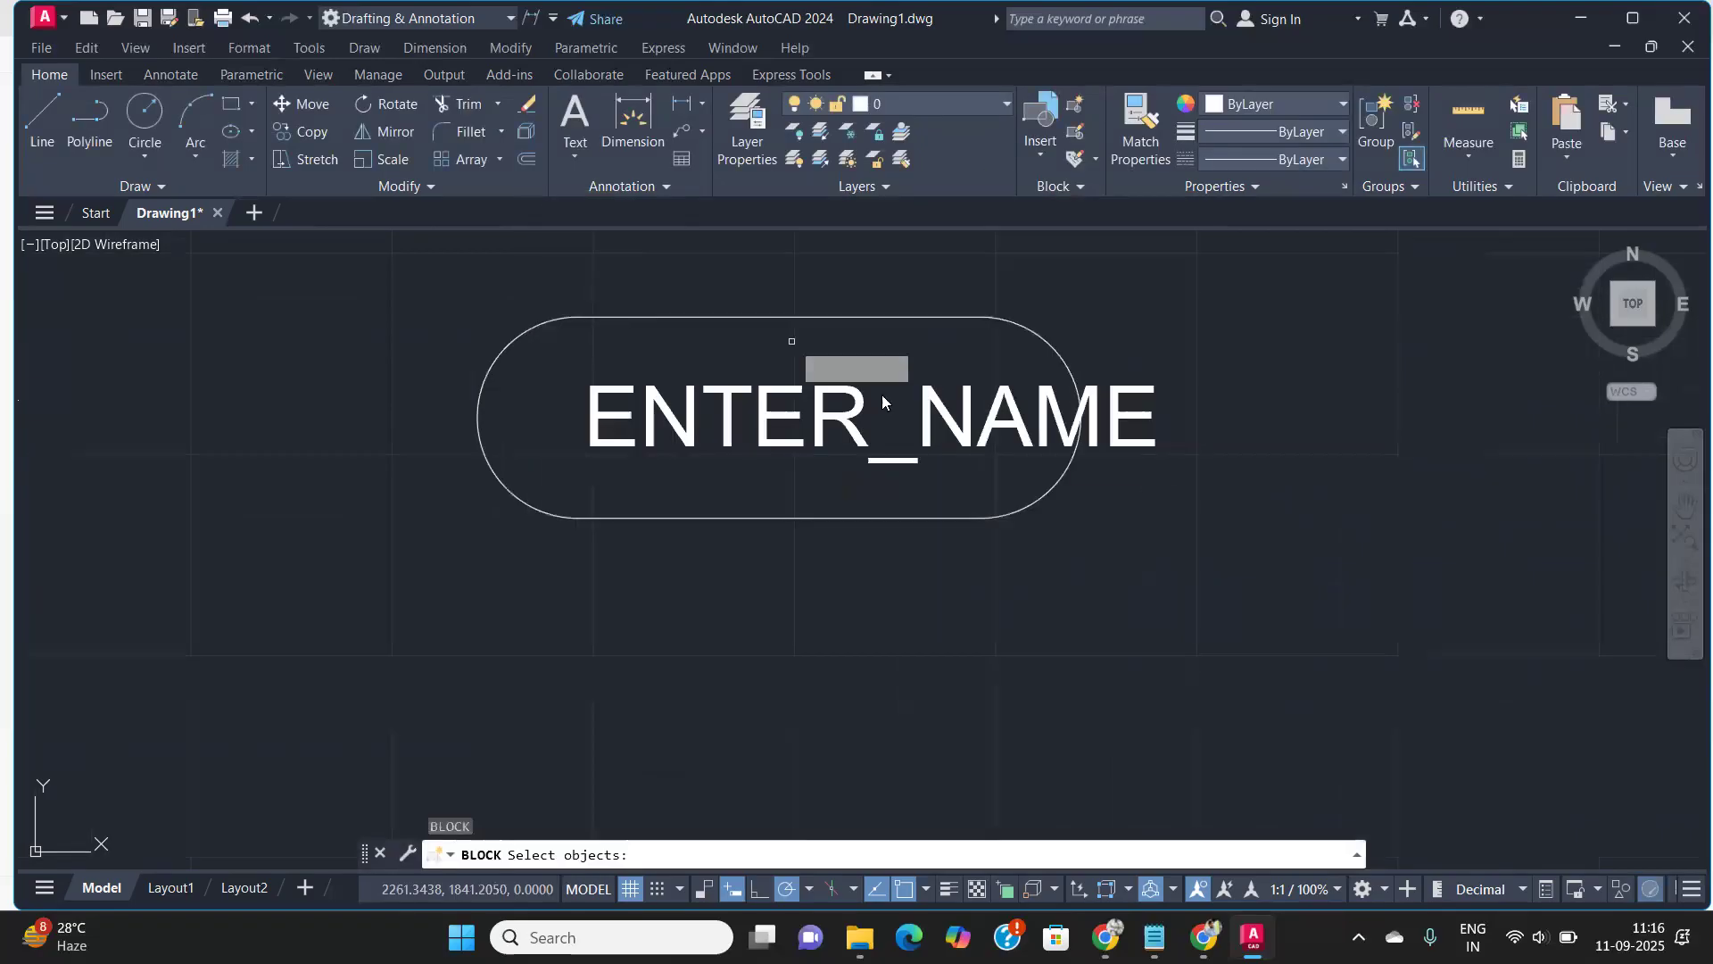
pyautogui.click(1314, 567)
pyautogui.click(403, 288)
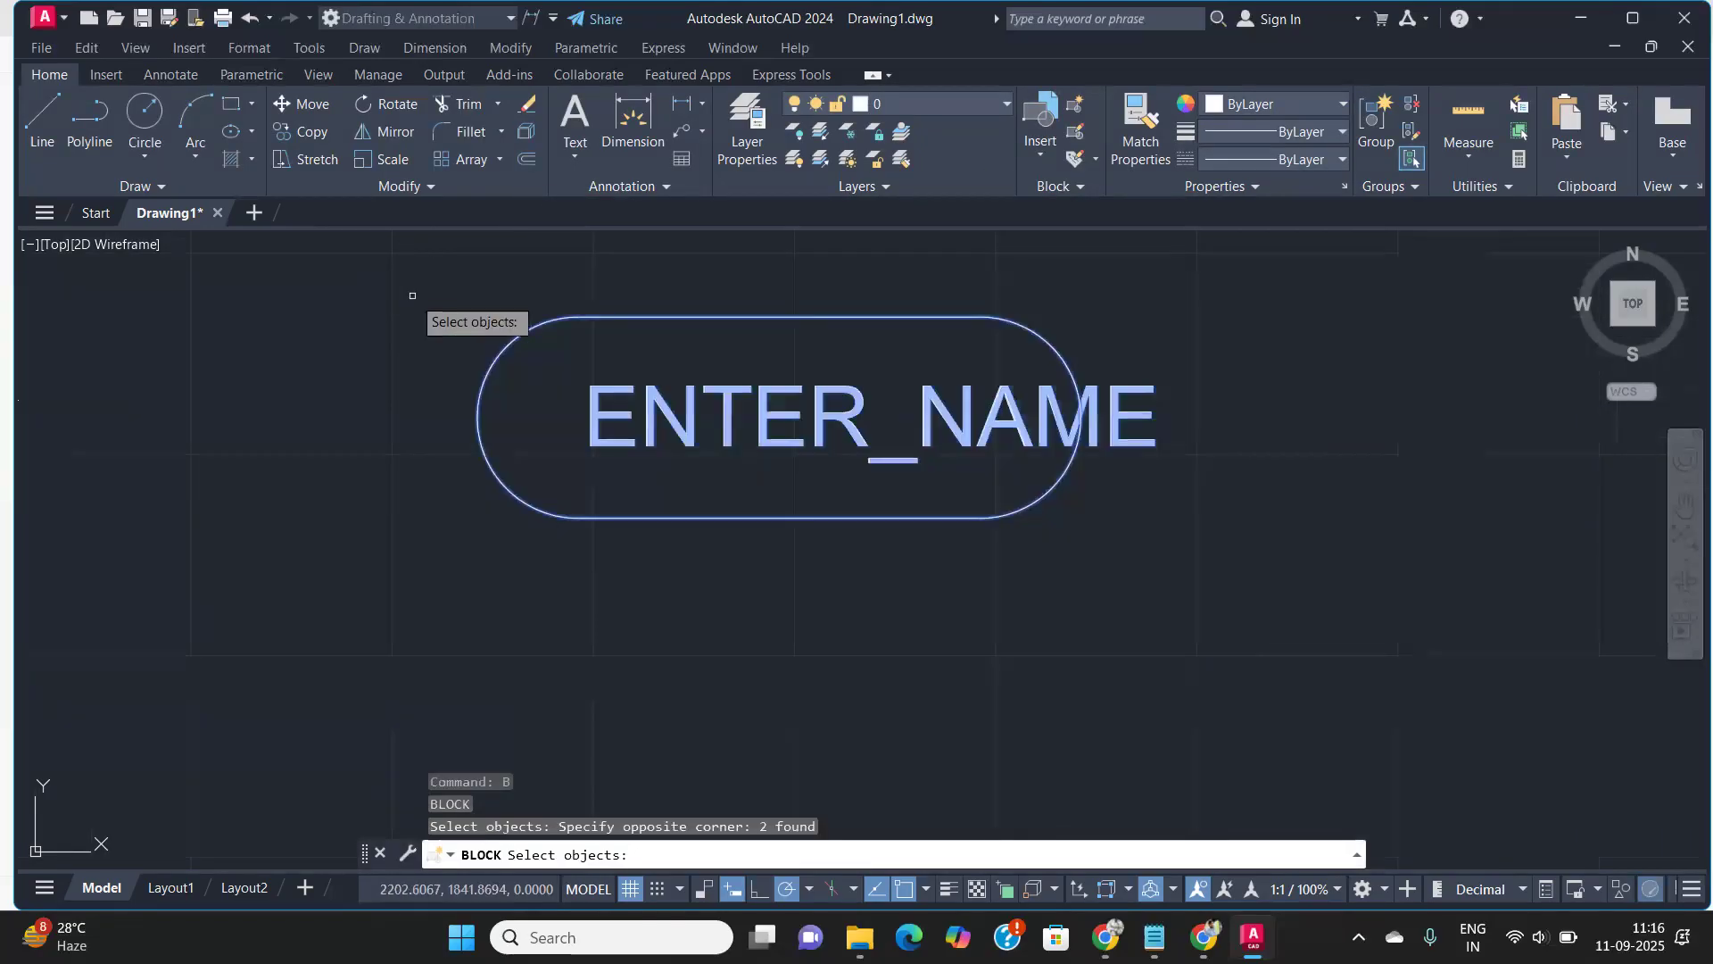
pyautogui.press('Return')
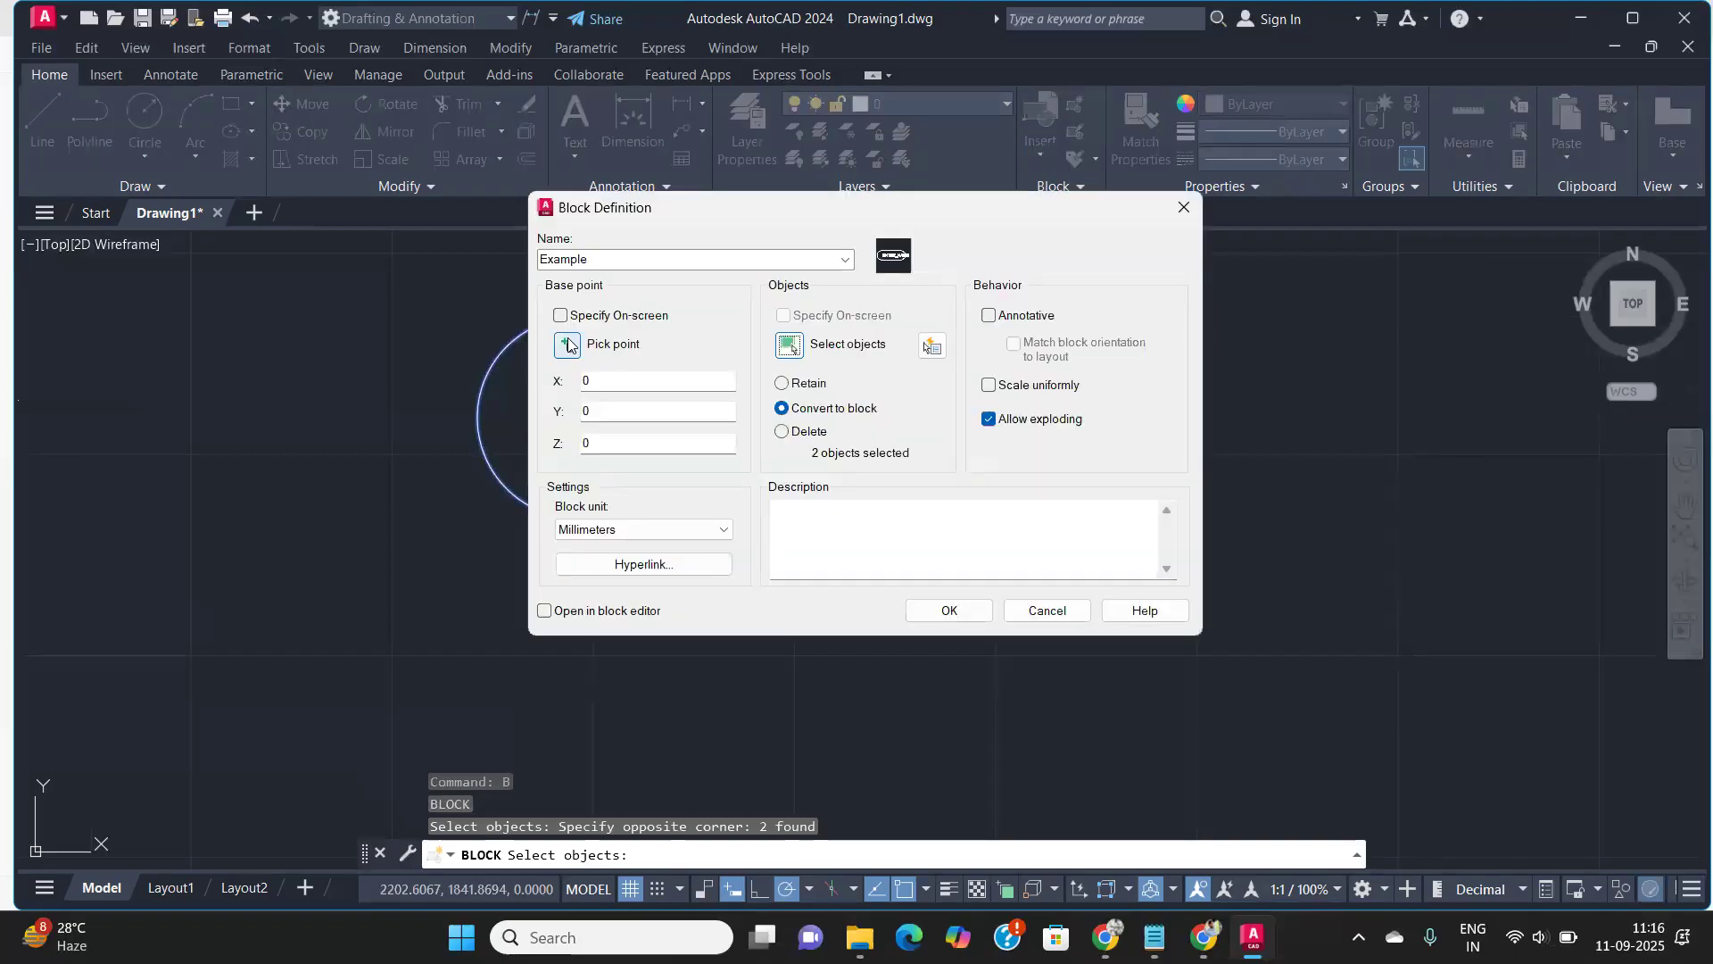
# Set the Example block's base point at the centre of the slot's left arc and create it, keeping the default attribute value XXX
pyautogui.click(568, 346)
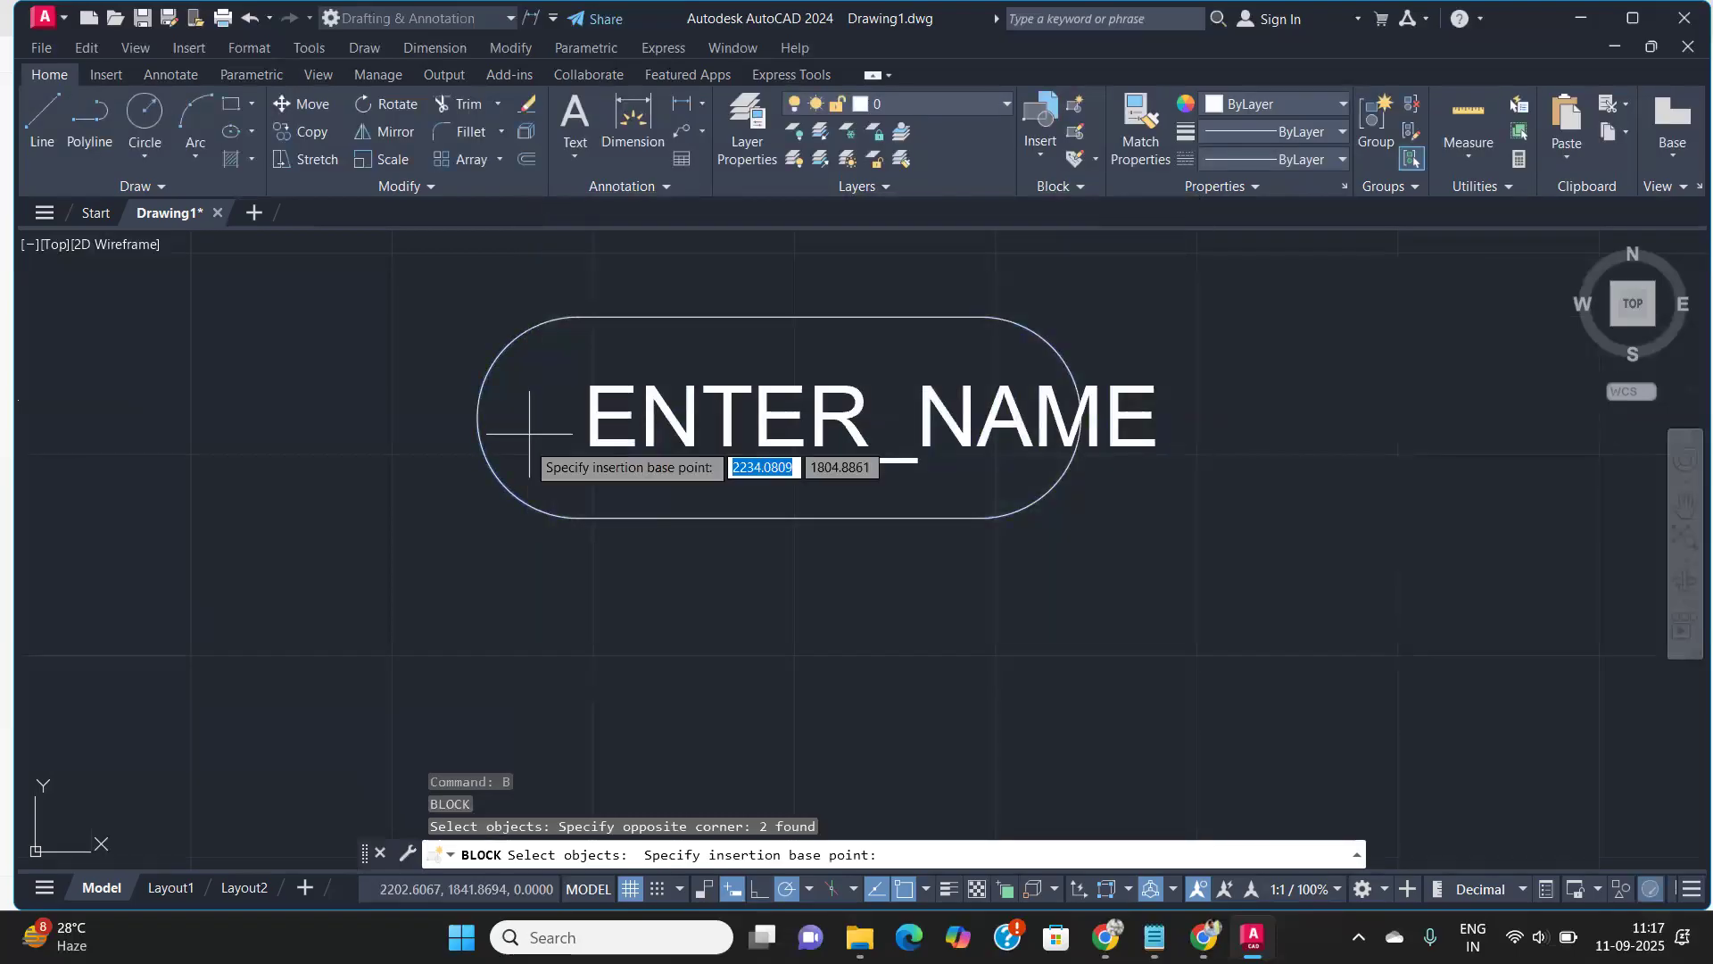
pyautogui.click(578, 417)
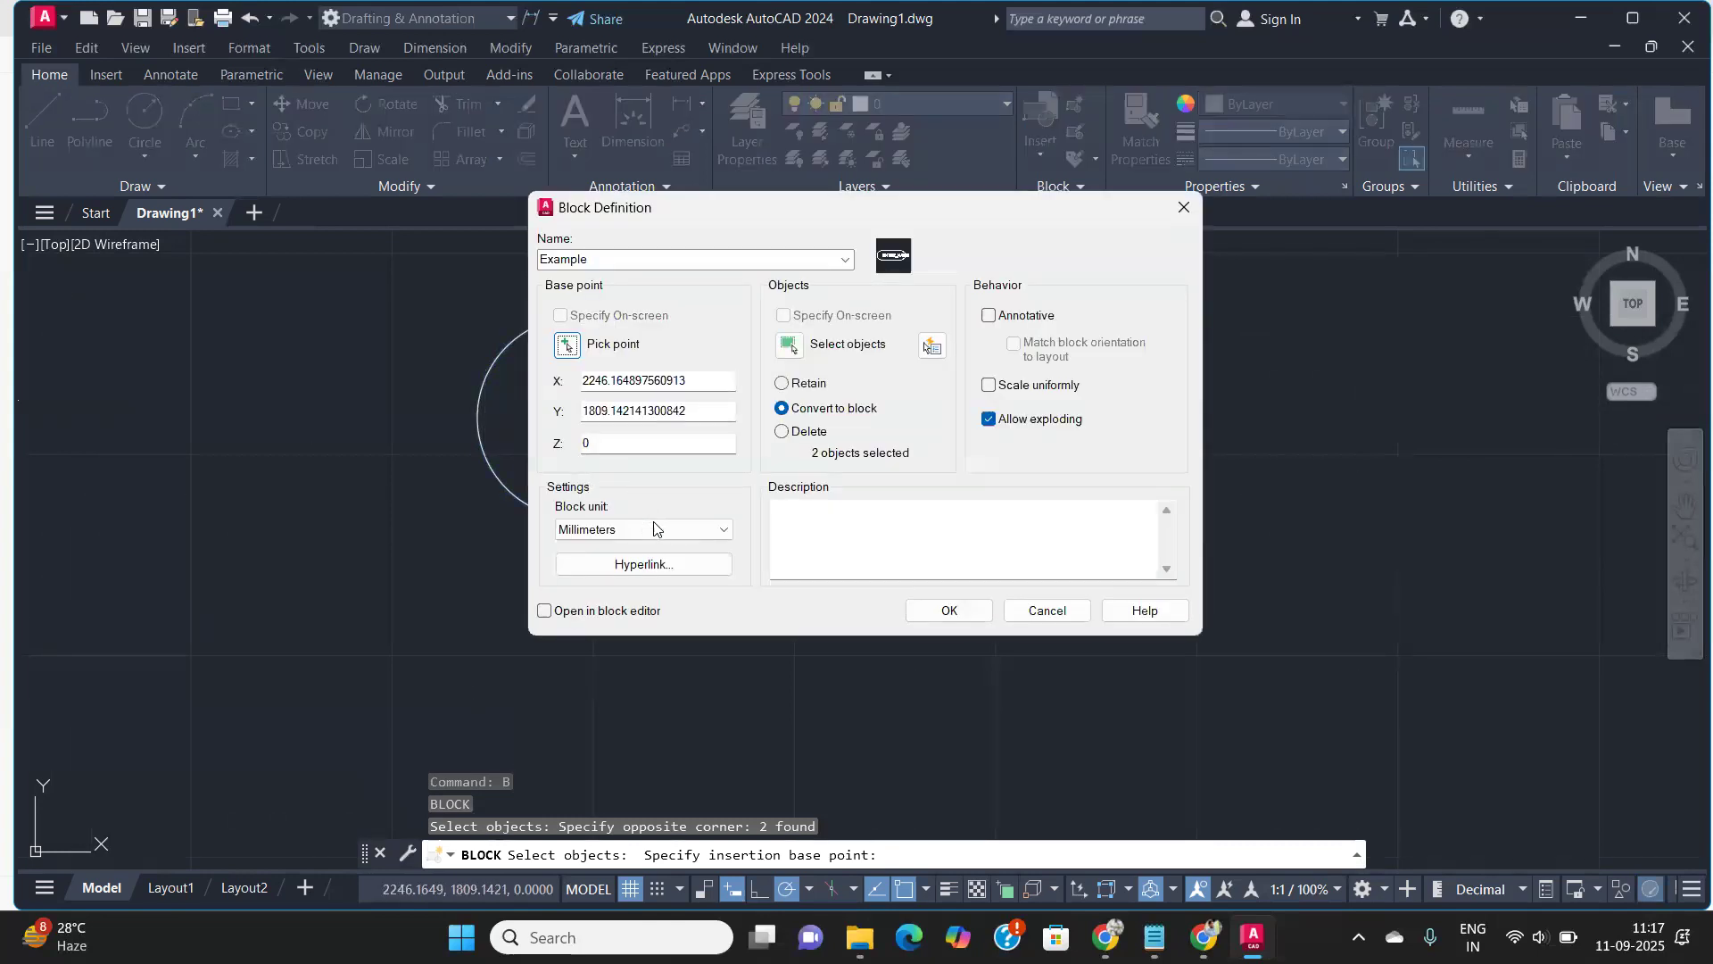
pyautogui.click(967, 610)
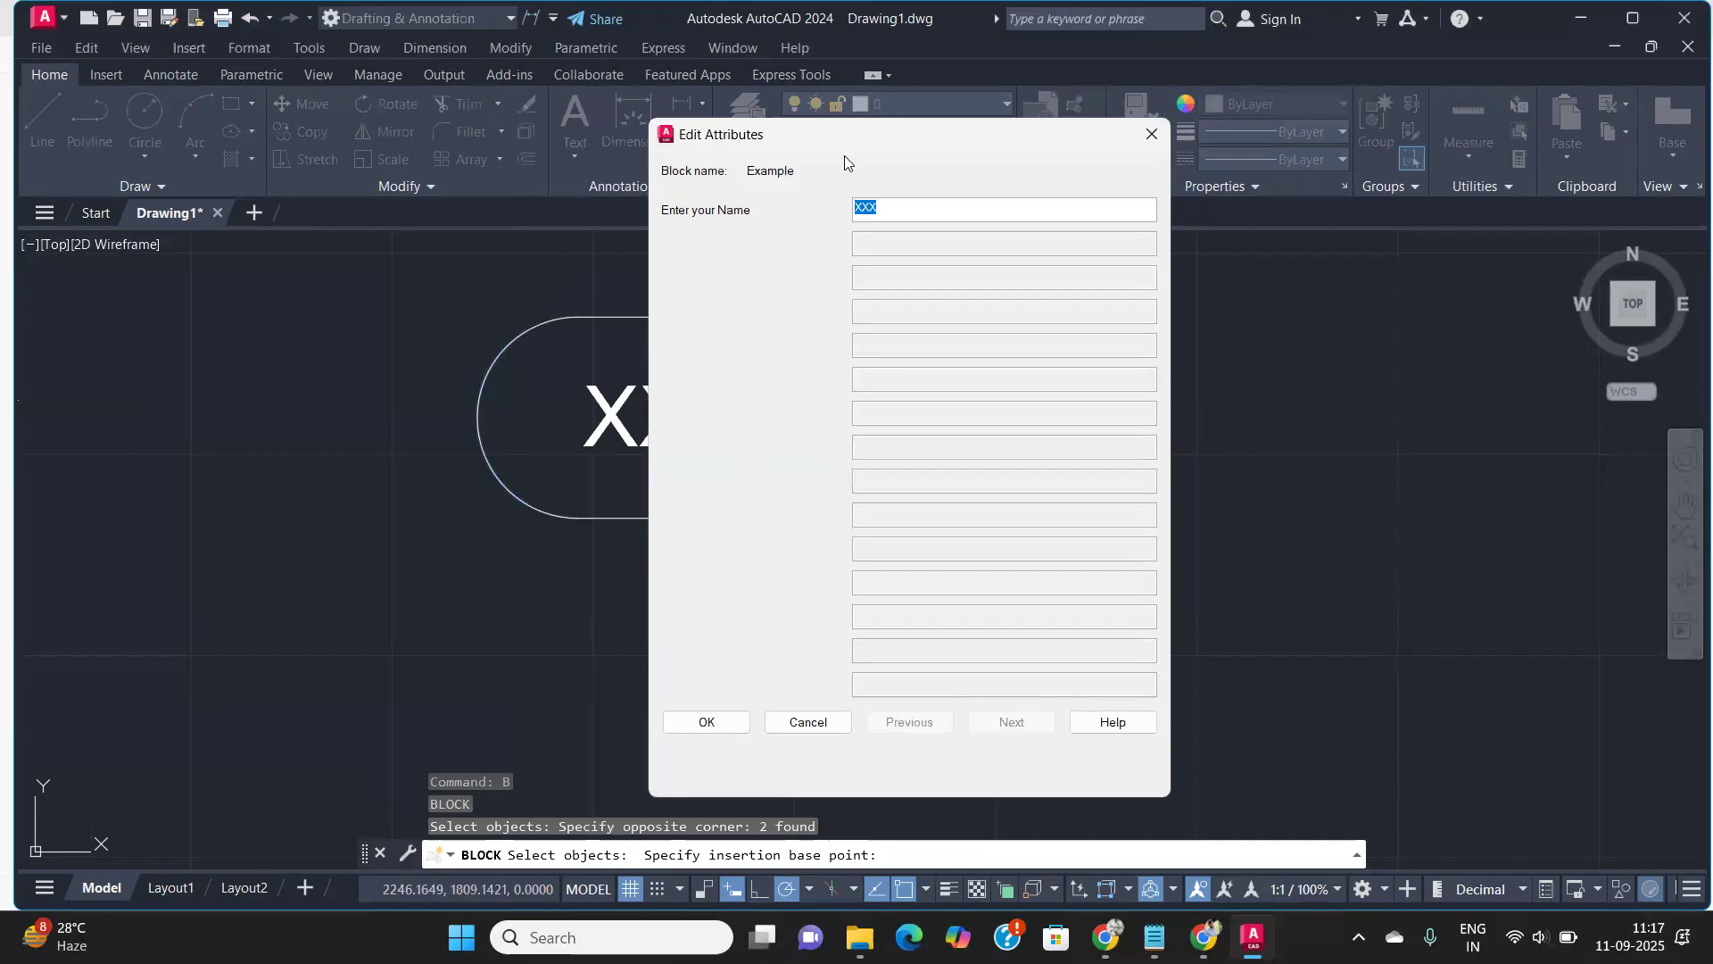
pyautogui.click(888, 680)
pyautogui.scroll(-1, 693, 573)
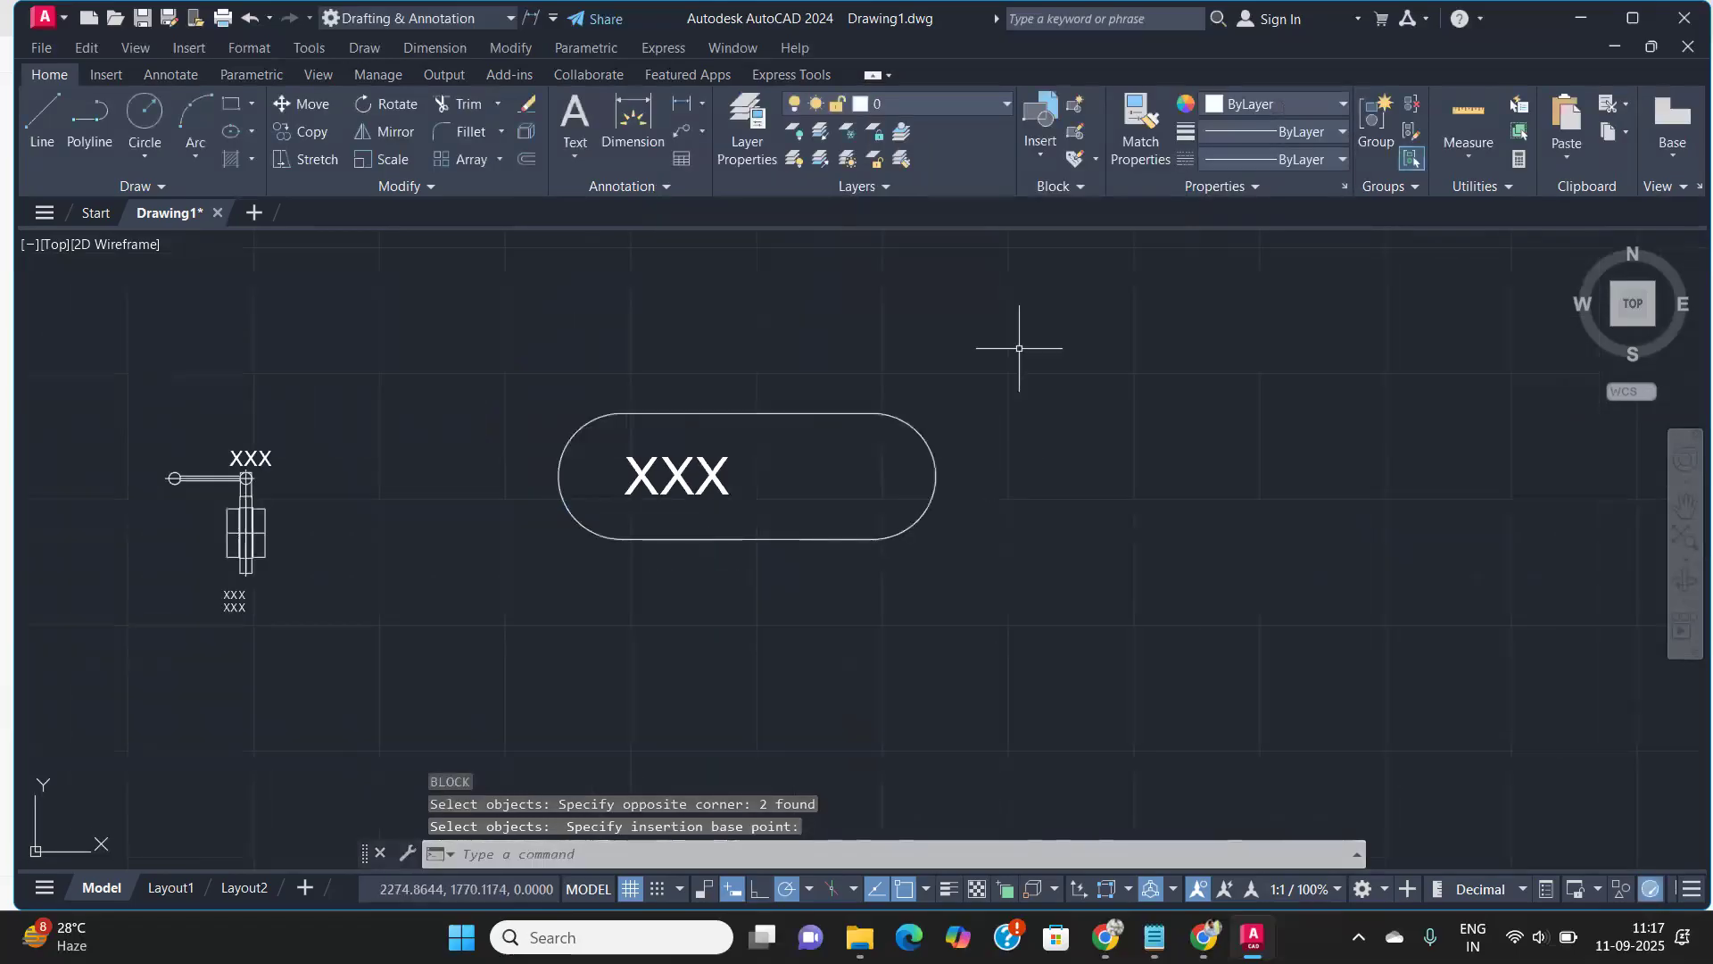
# Insert a copy of the Example block below and slightly left of the existing slot block
pyautogui.write('i')
pyautogui.press('Return')
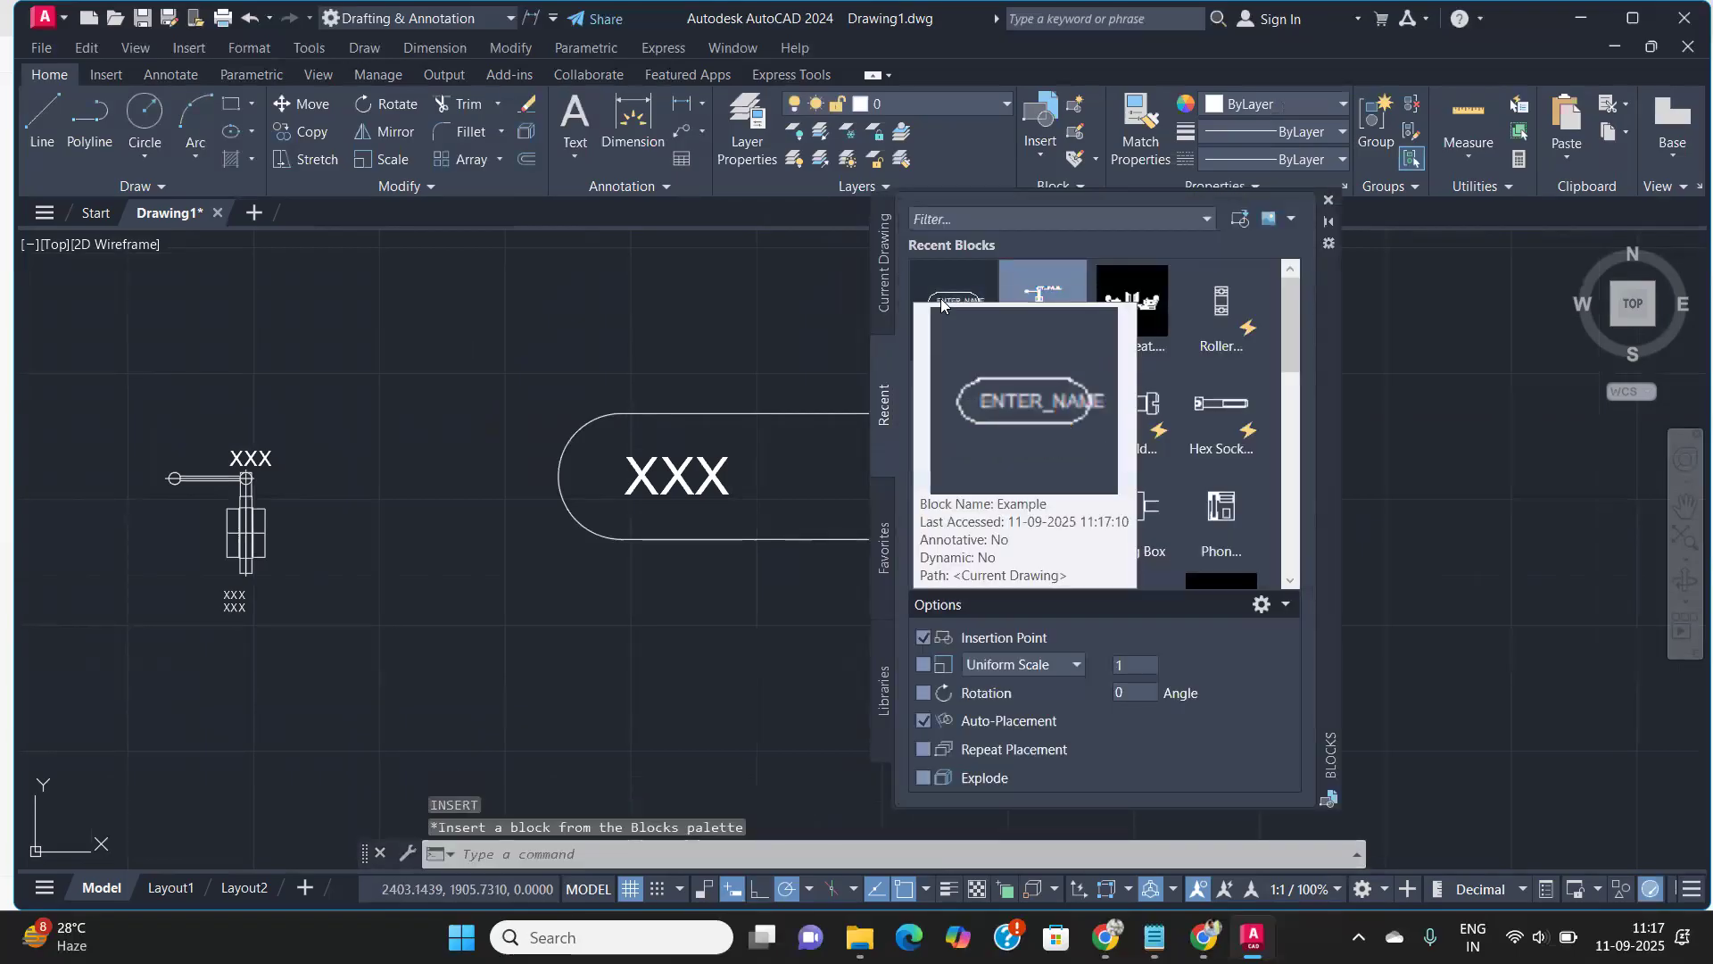
pyautogui.click(942, 301)
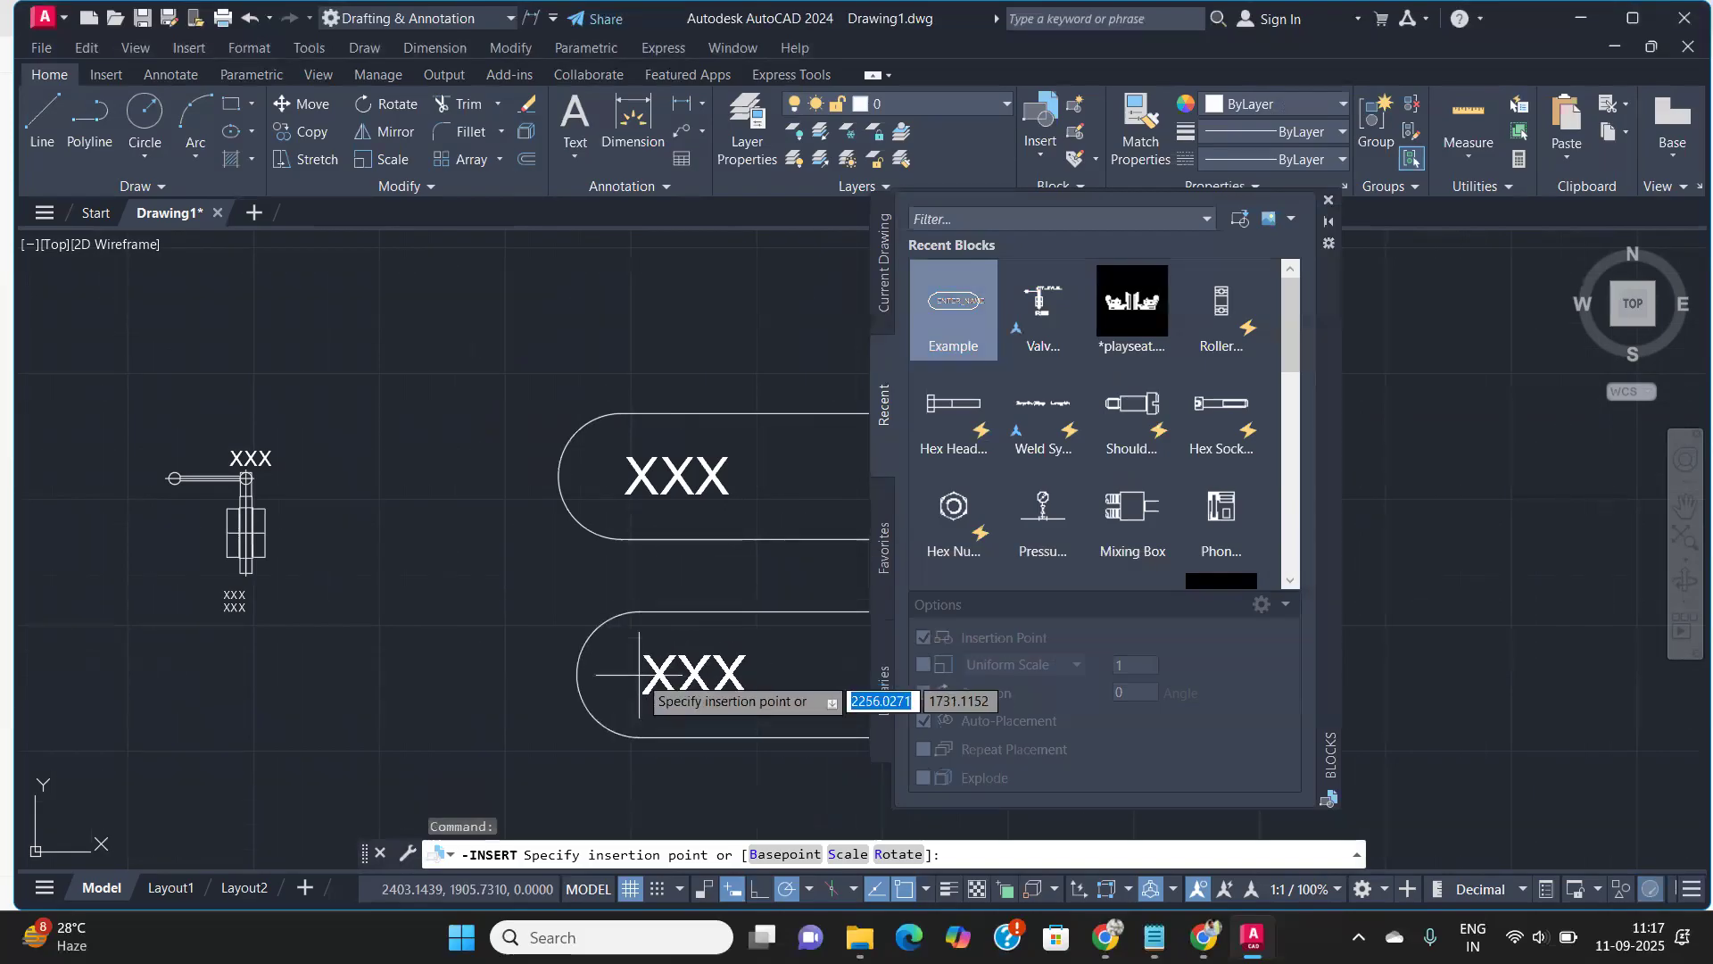
pyautogui.scroll(-5, 625, 683)
pyautogui.scroll(5, 616, 660)
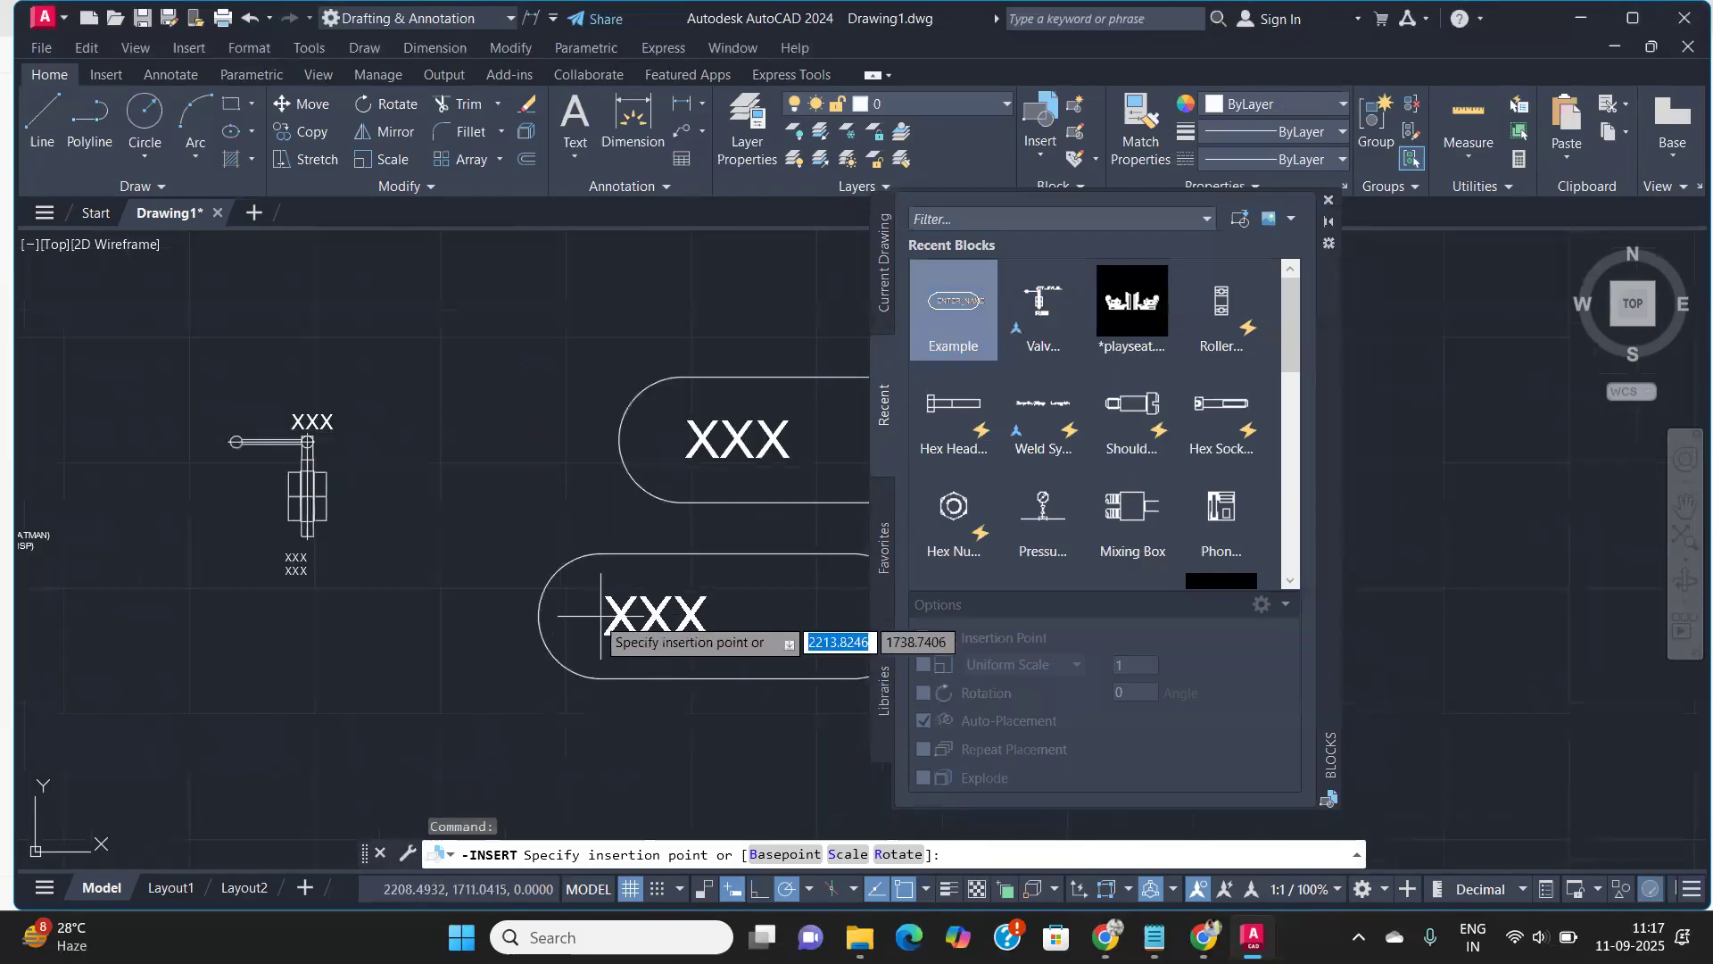
pyautogui.click(542, 641)
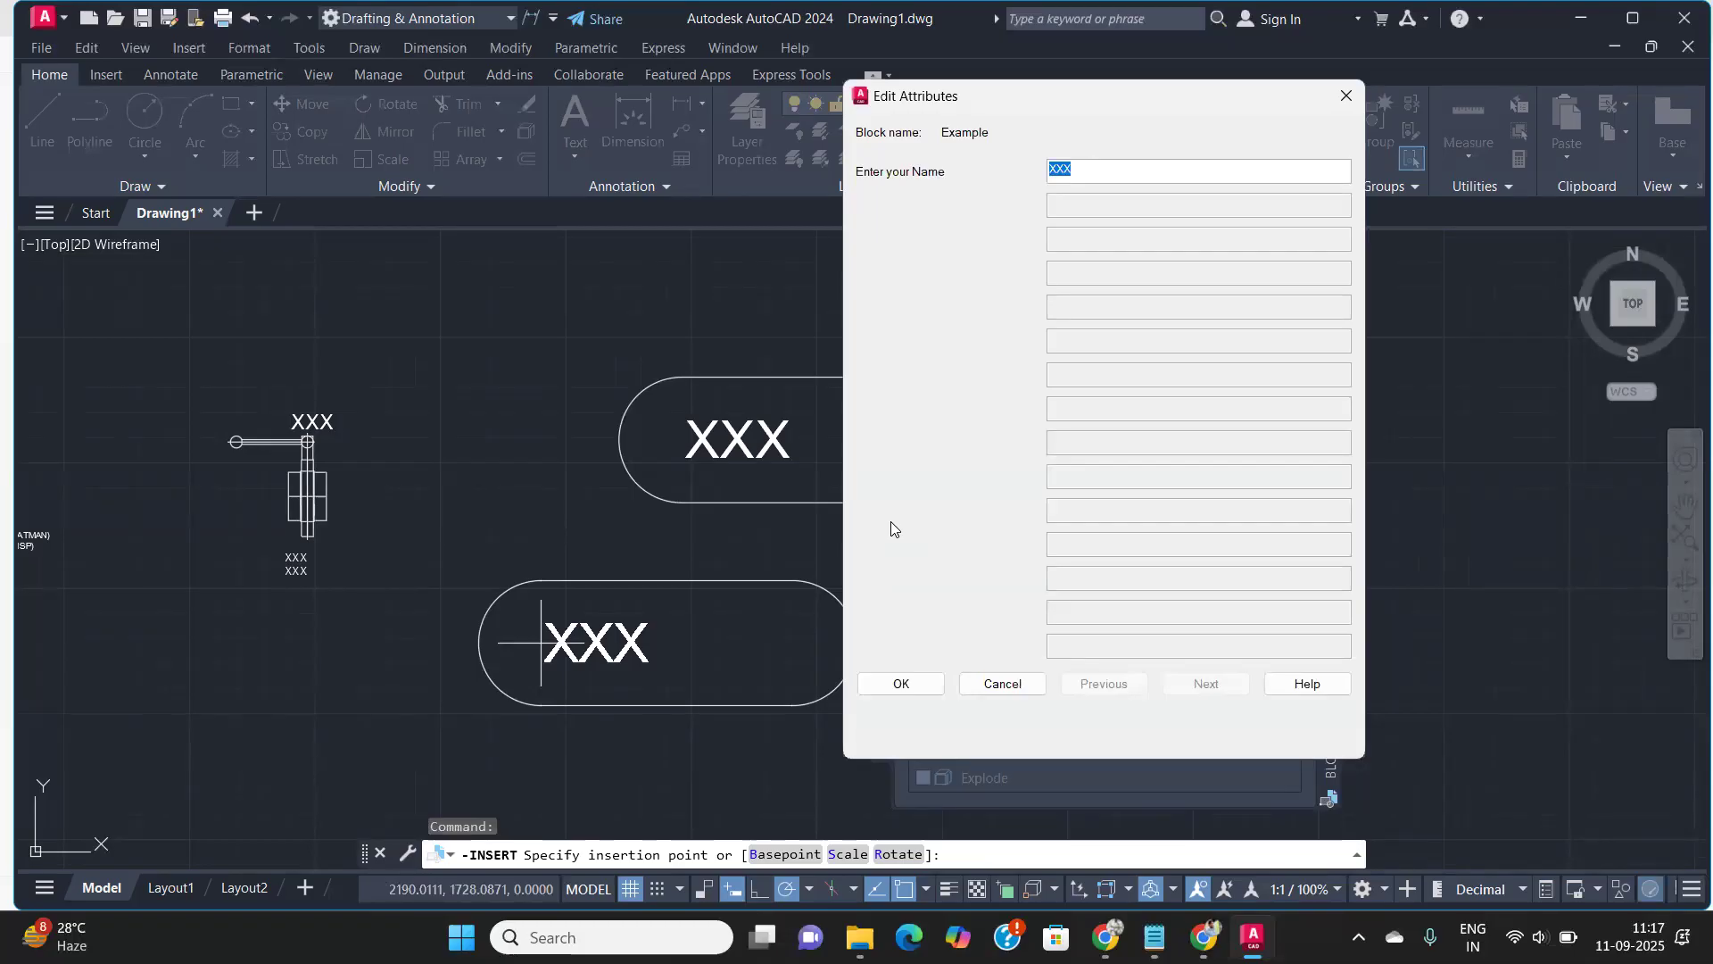
# Enter a person's first name as the inserted block's attribute value, accept it and close the Blocks palette
pyautogui.write('Sharik')
pyautogui.press('Return')
pyautogui.click(901, 684)
pyautogui.scroll(-2, 690, 653)
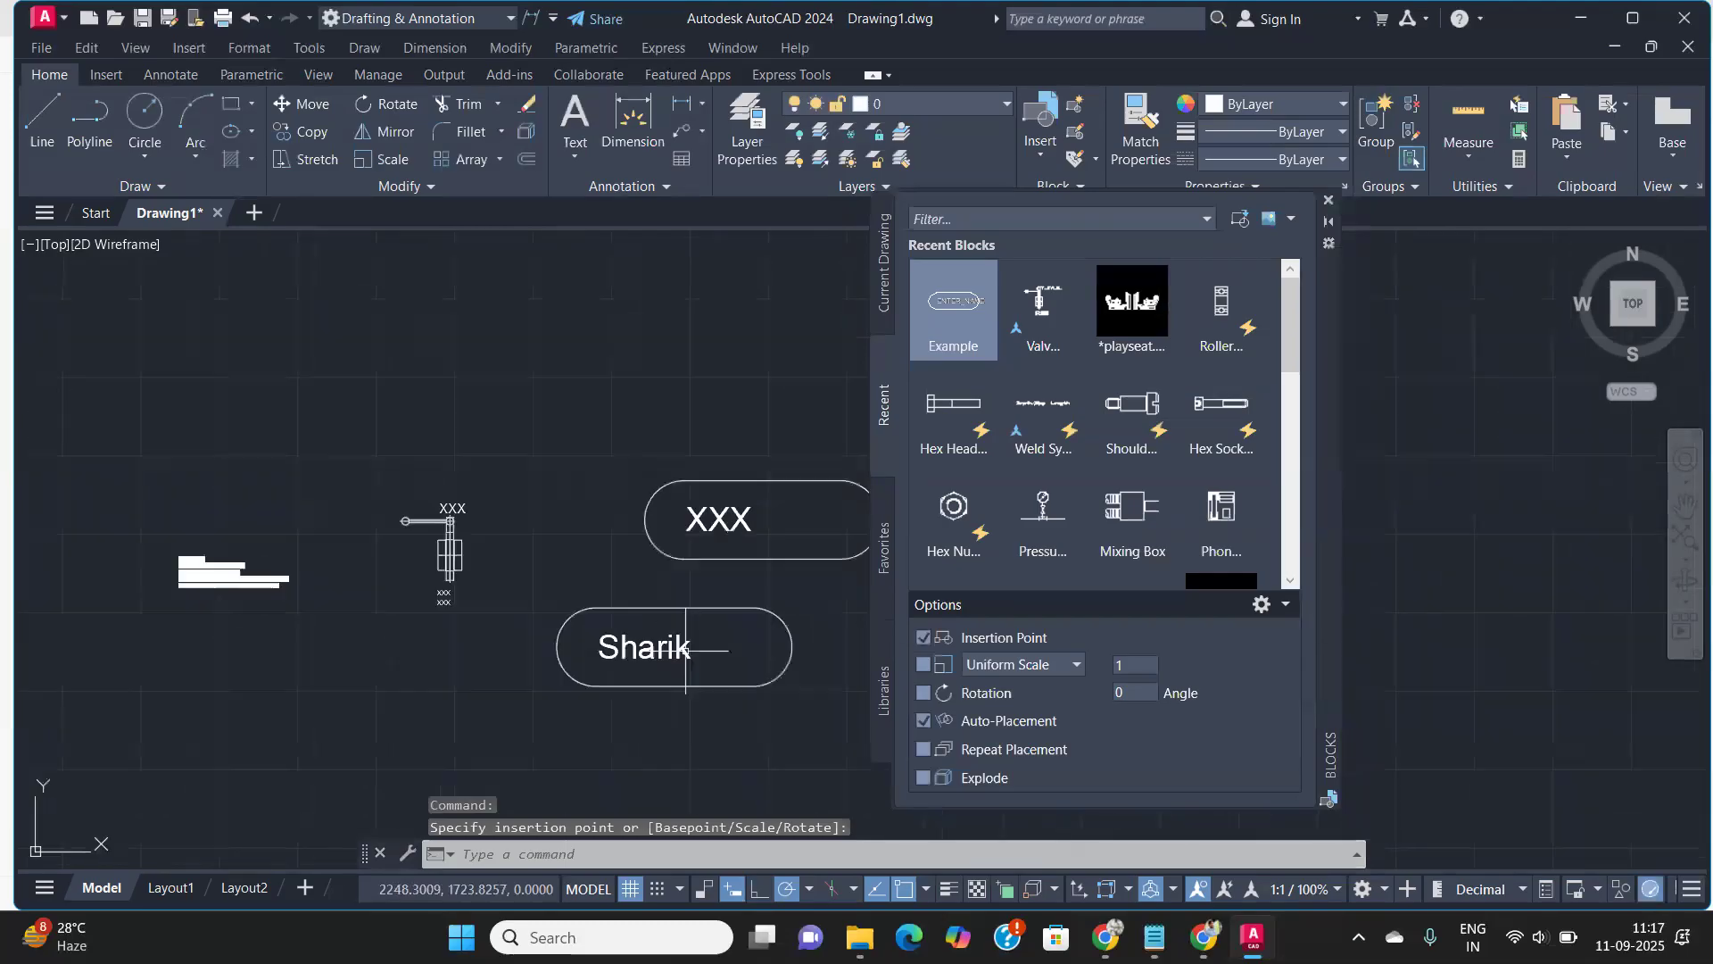
pyautogui.scroll(2, 644, 660)
pyautogui.scroll(2, 644, 660)
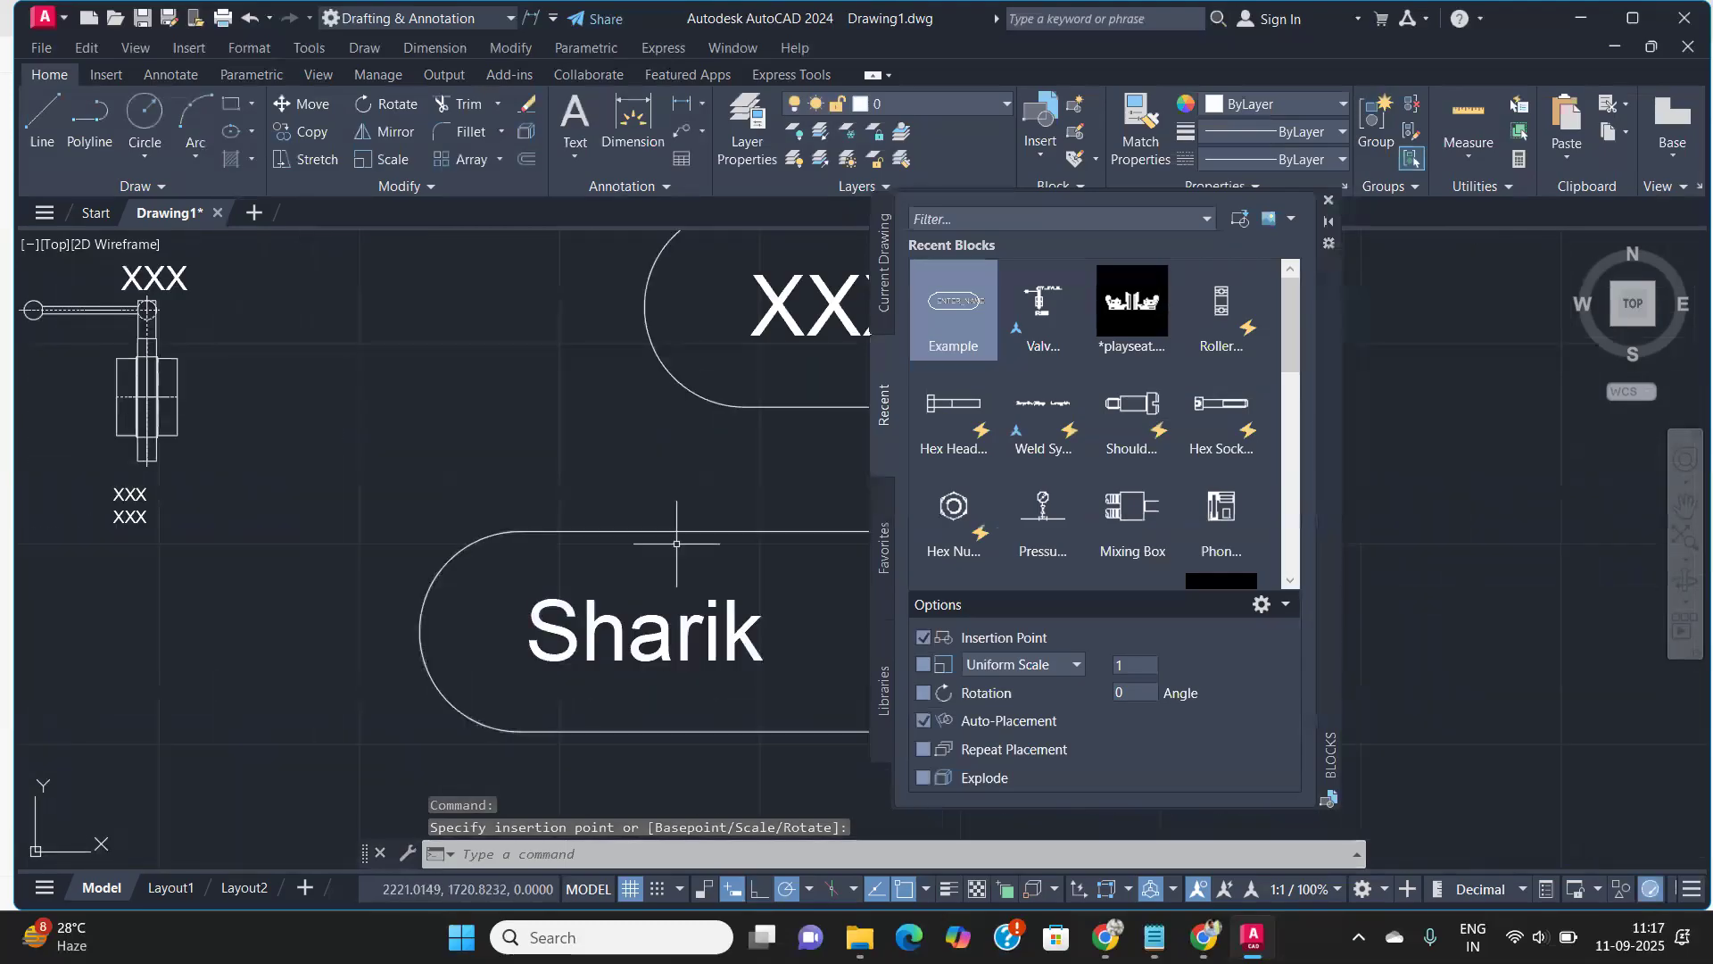
pyautogui.scroll(-2, 737, 490)
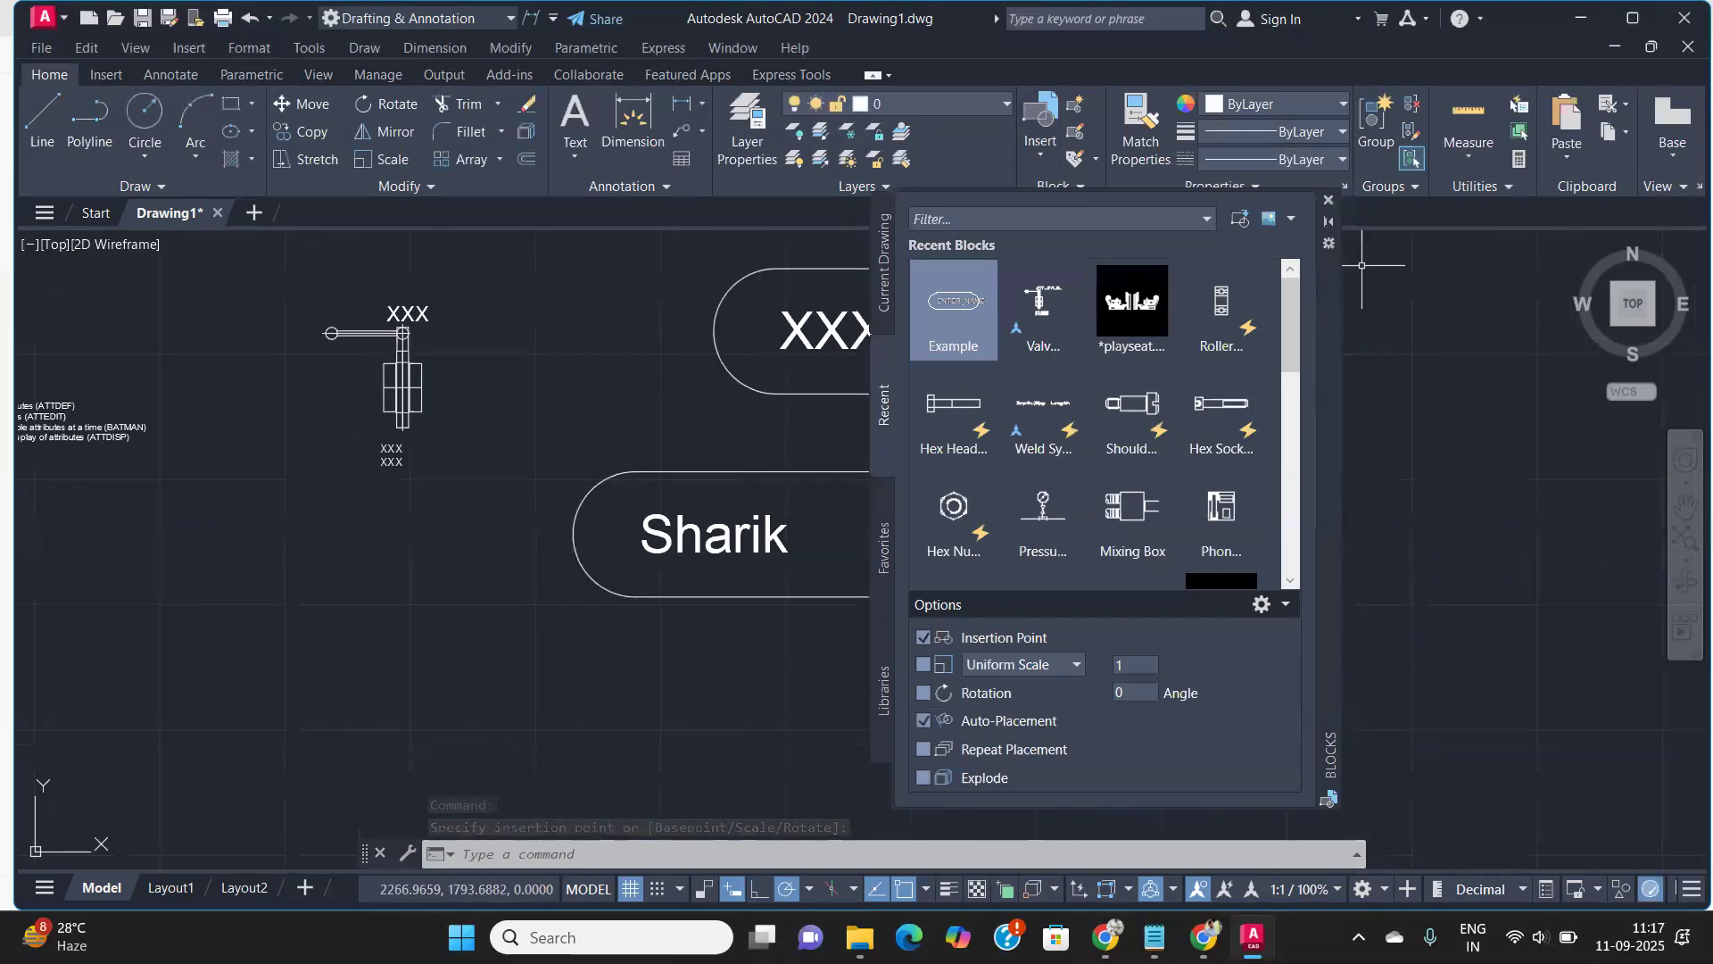
pyautogui.click(1330, 202)
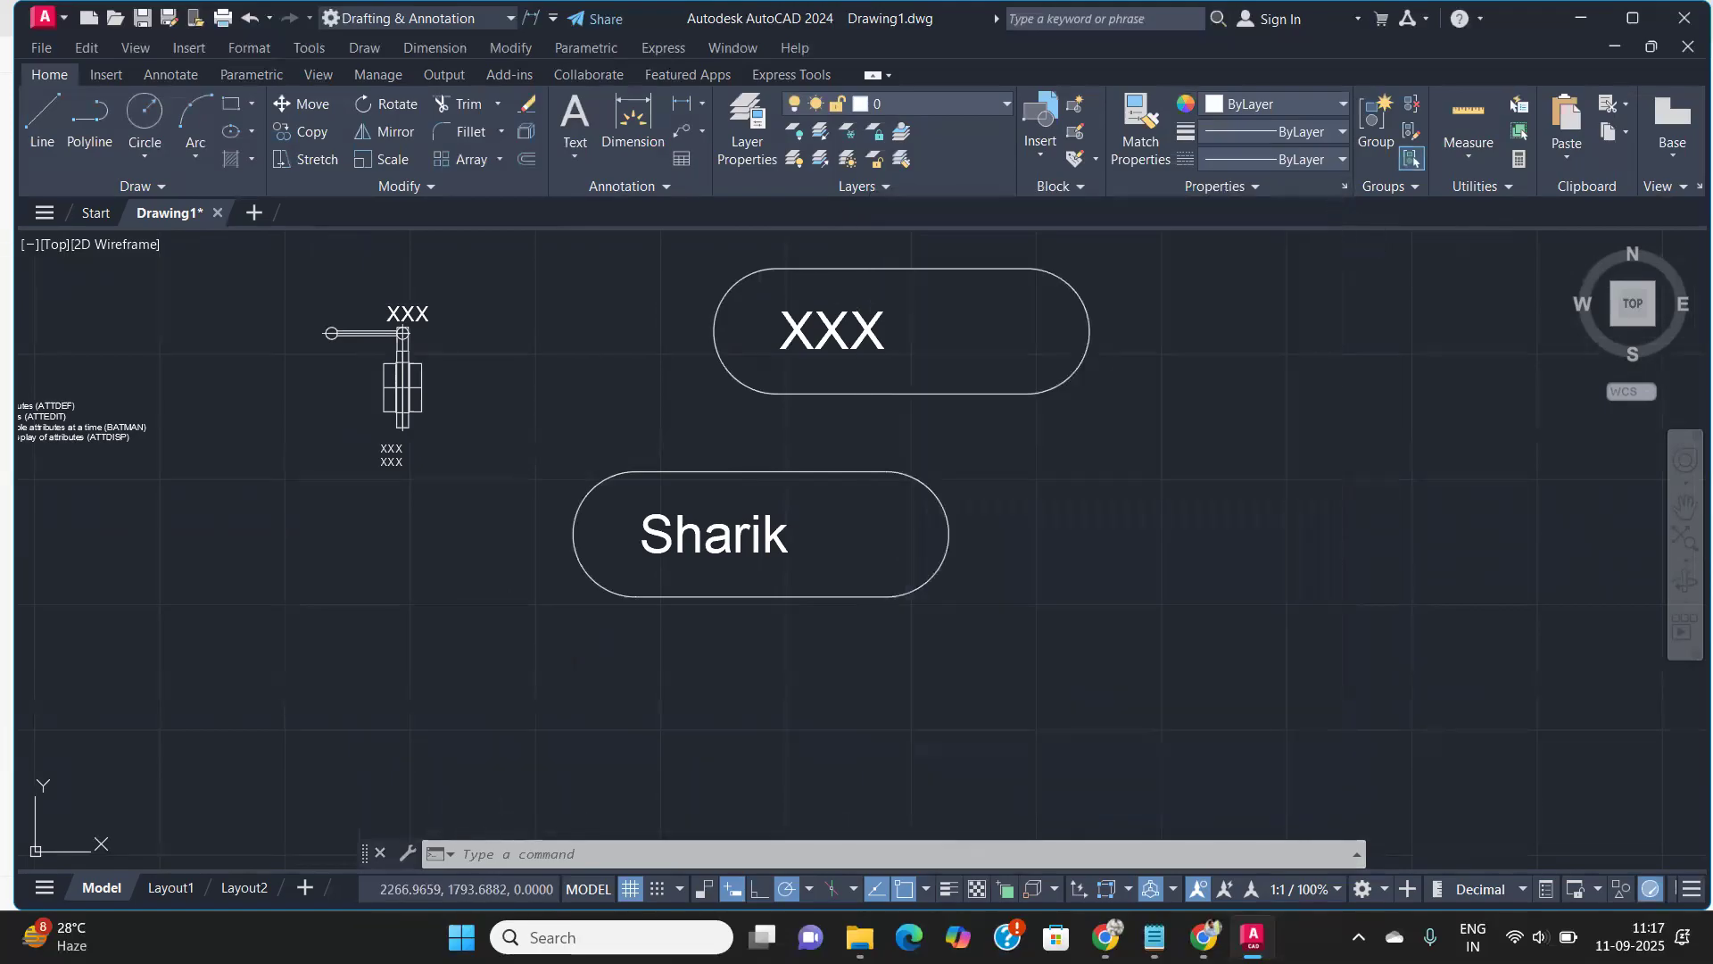
# Examine the two slot blocks and the valve block alongside the list of attribute commands, especially the entry for editing attributes
pyautogui.scroll(-2, 582, 406)
pyautogui.scroll(2, 528, 464)
pyautogui.scroll(2, 527, 464)
pyautogui.scroll(-3, 344, 329)
pyautogui.scroll(2, 303, 463)
pyautogui.scroll(-3, 307, 518)
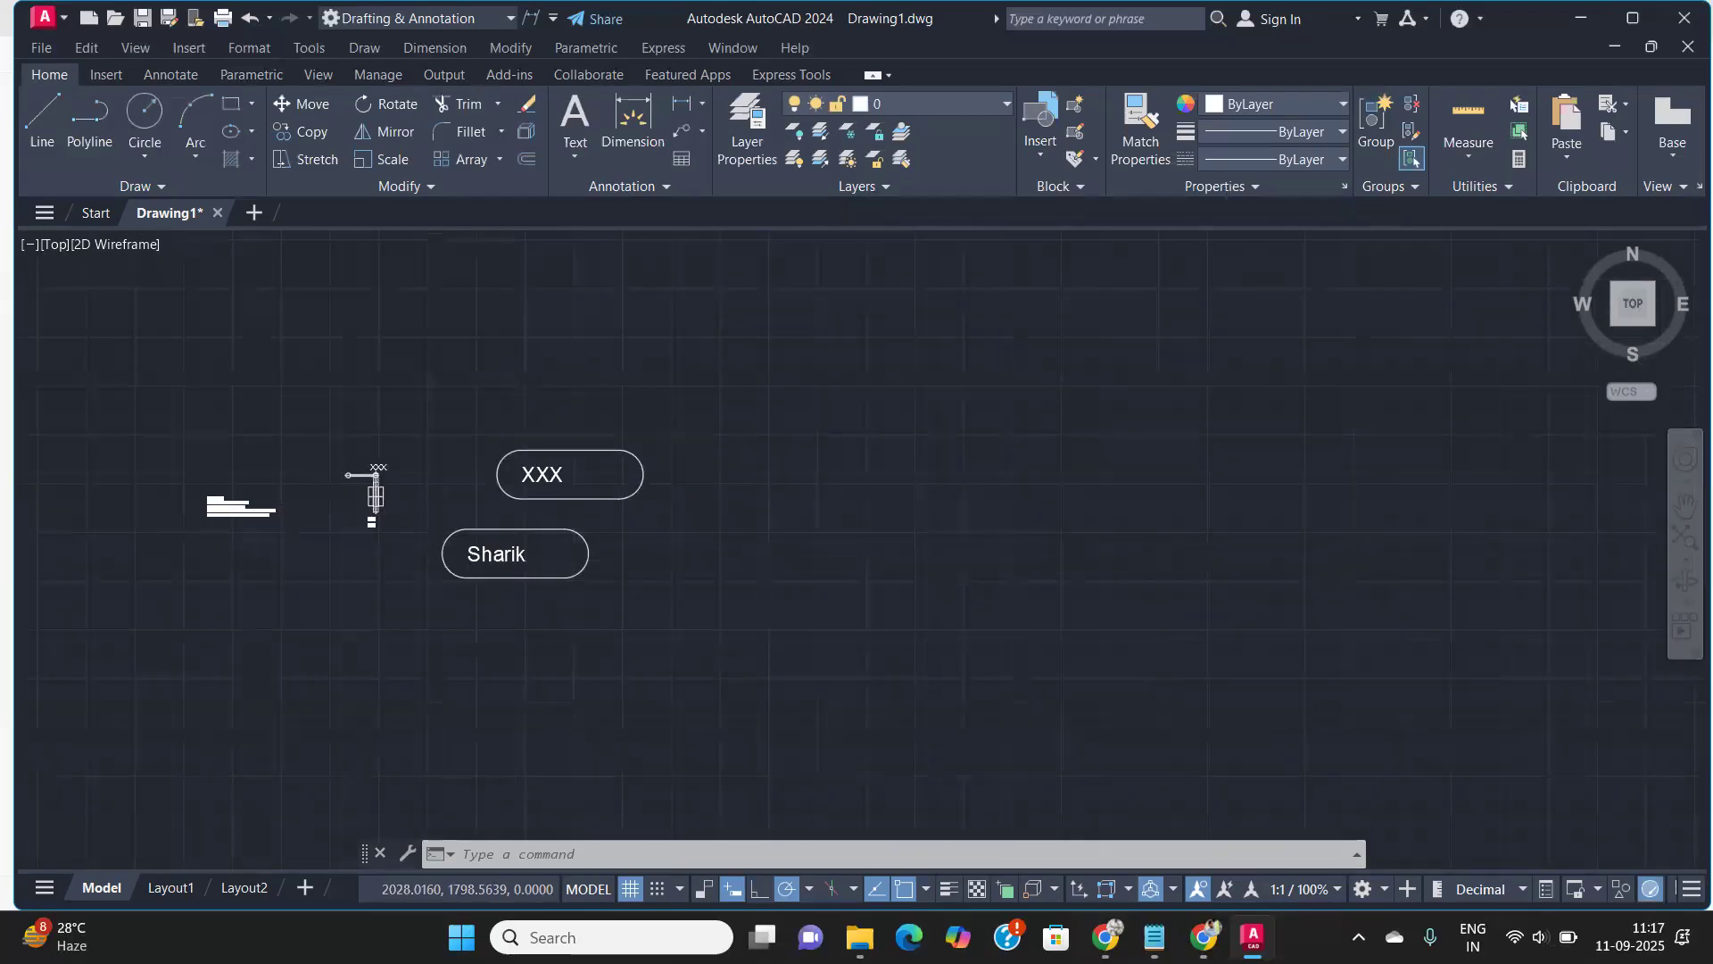
pyautogui.scroll(3, 357, 482)
pyautogui.scroll(-3, 383, 465)
pyautogui.scroll(3, 383, 465)
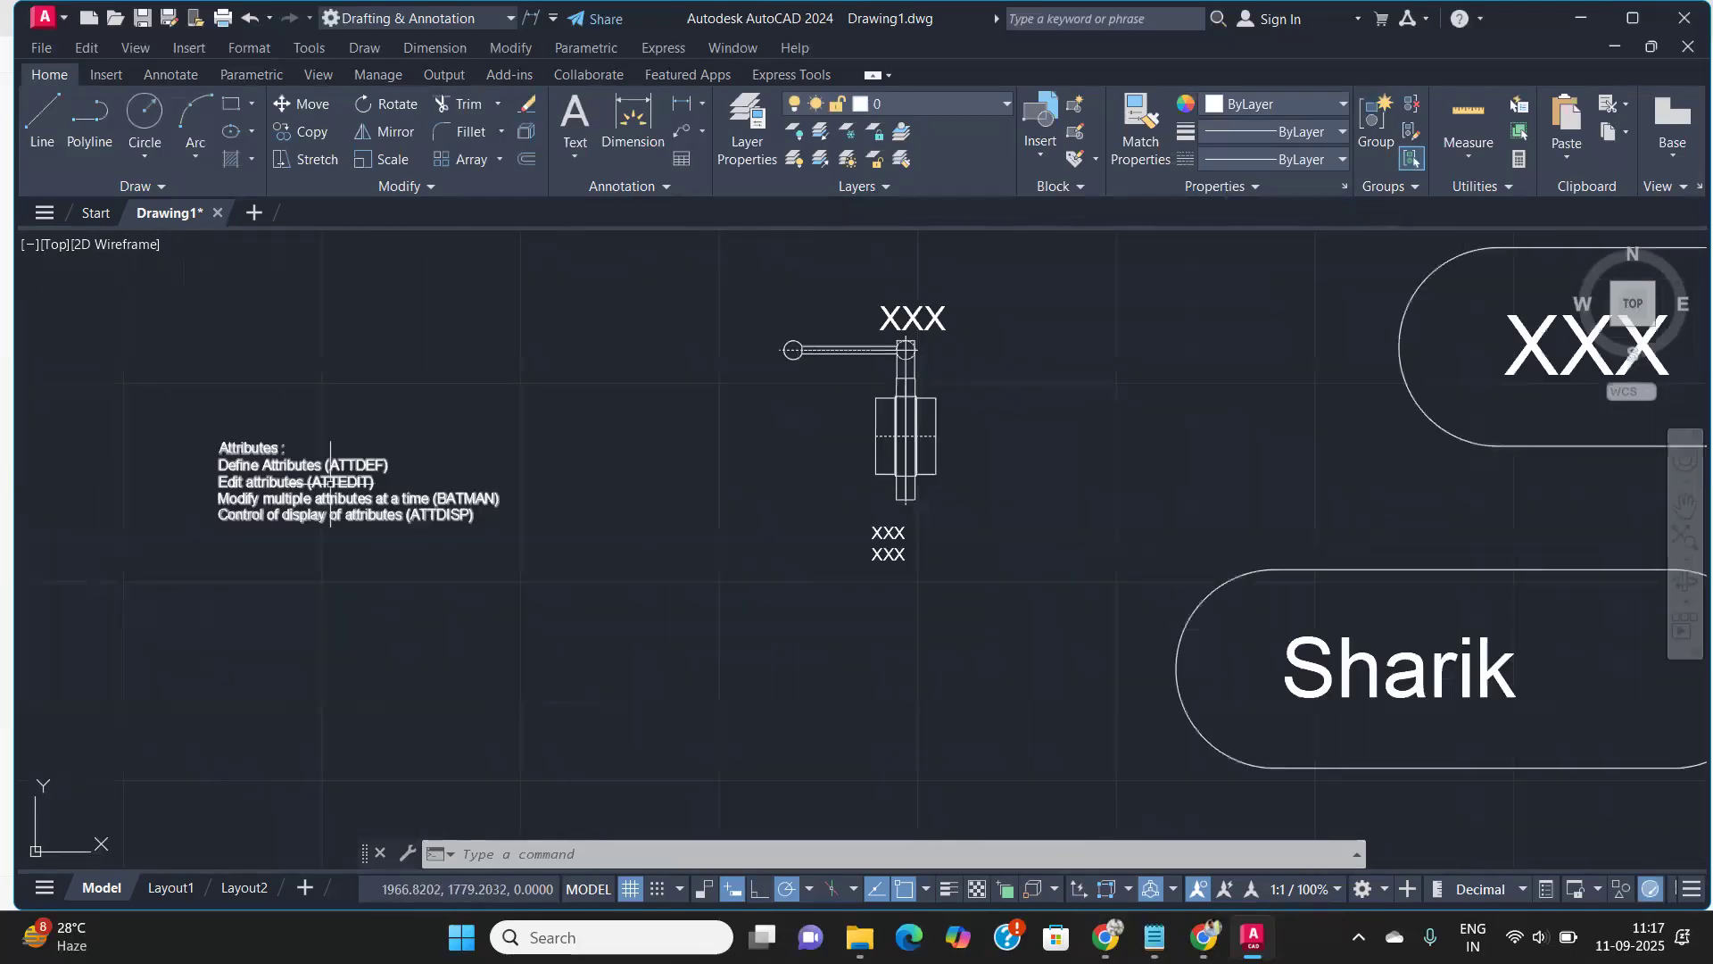
pyautogui.scroll(-2, 339, 493)
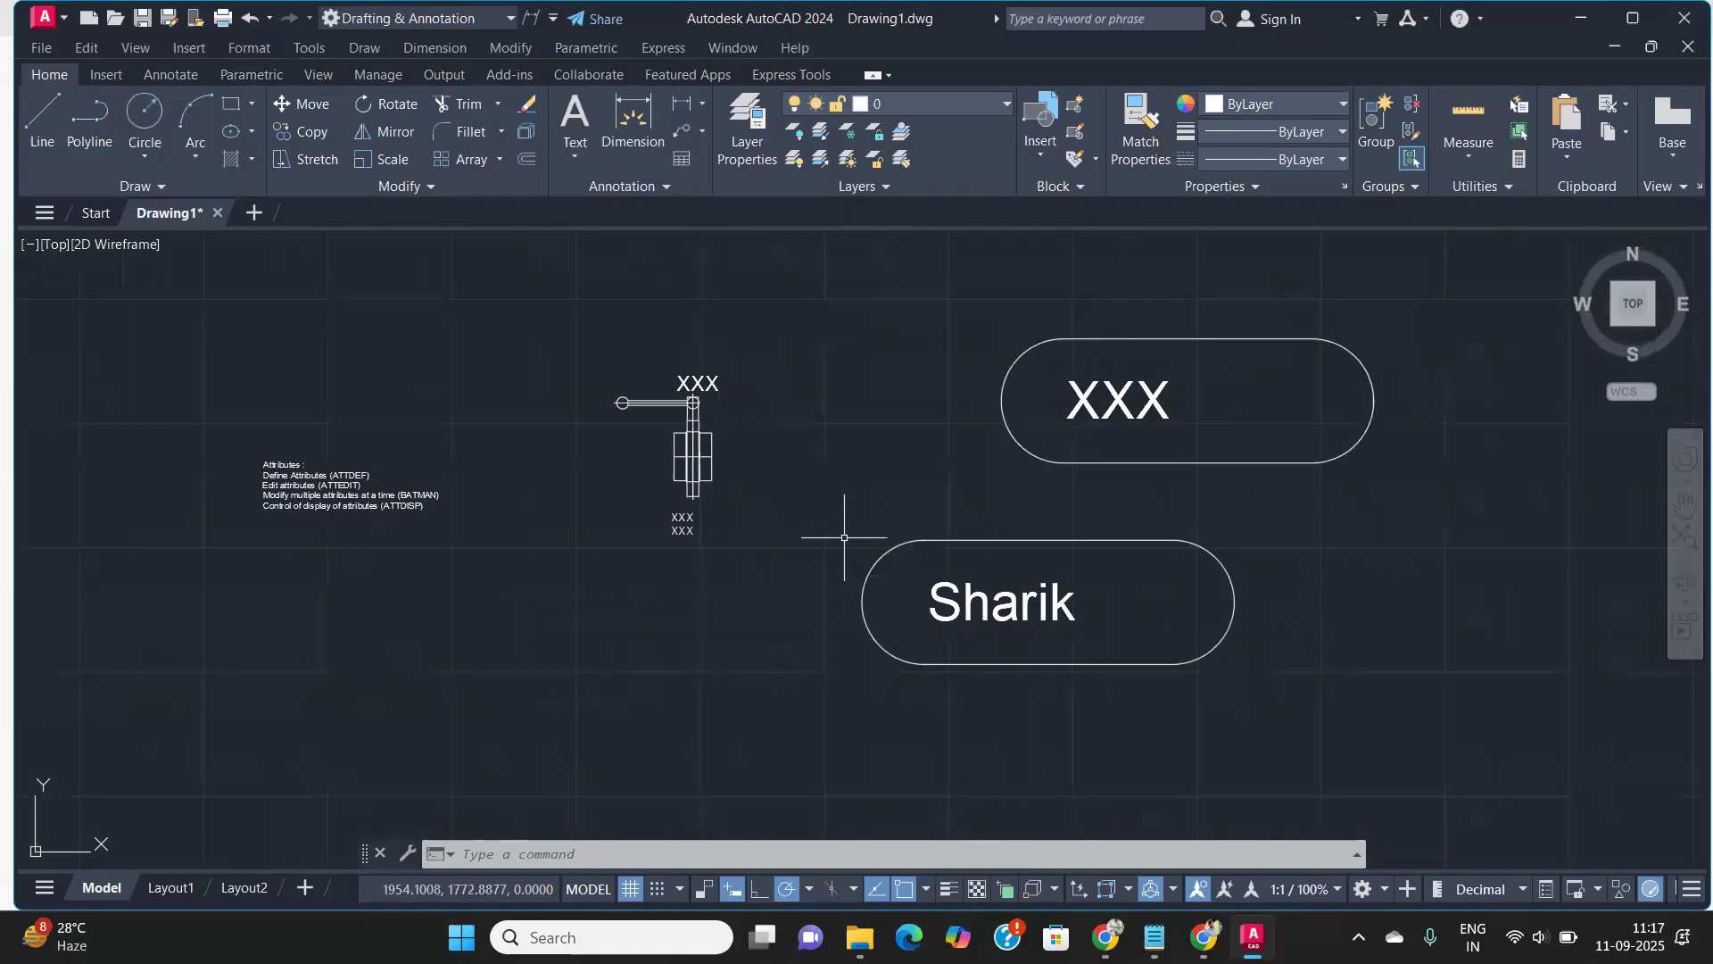
pyautogui.scroll(2, 285, 483)
pyautogui.scroll(-2, 291, 488)
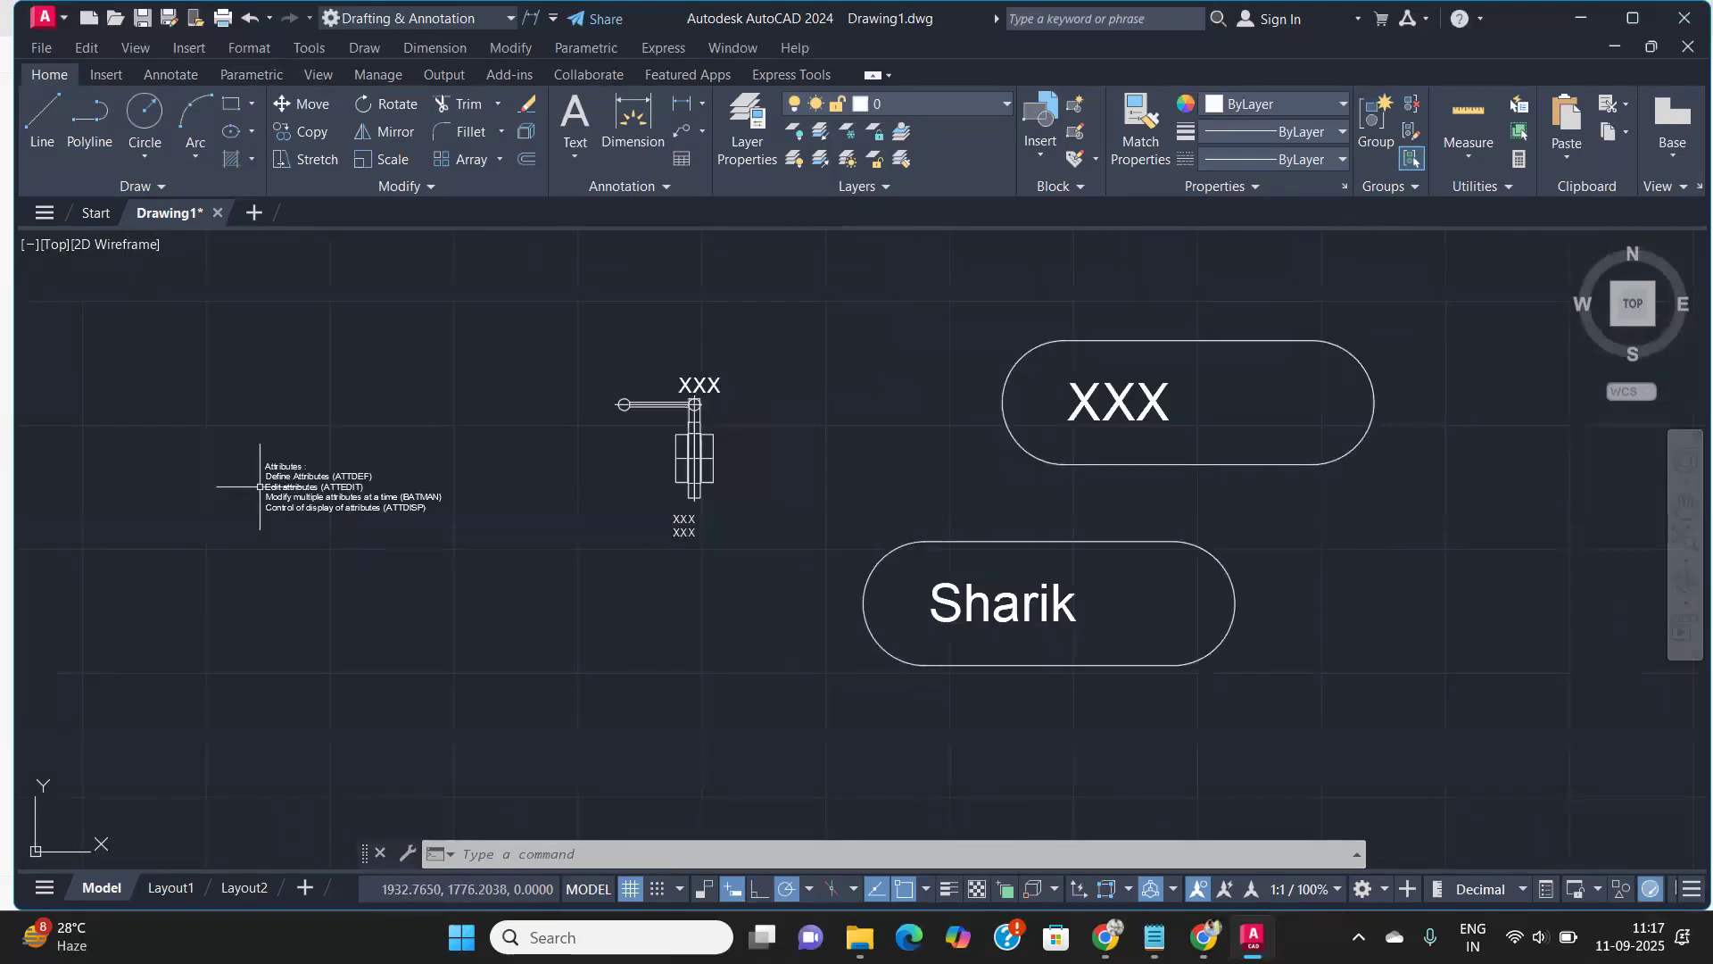
pyautogui.scroll(3, 291, 491)
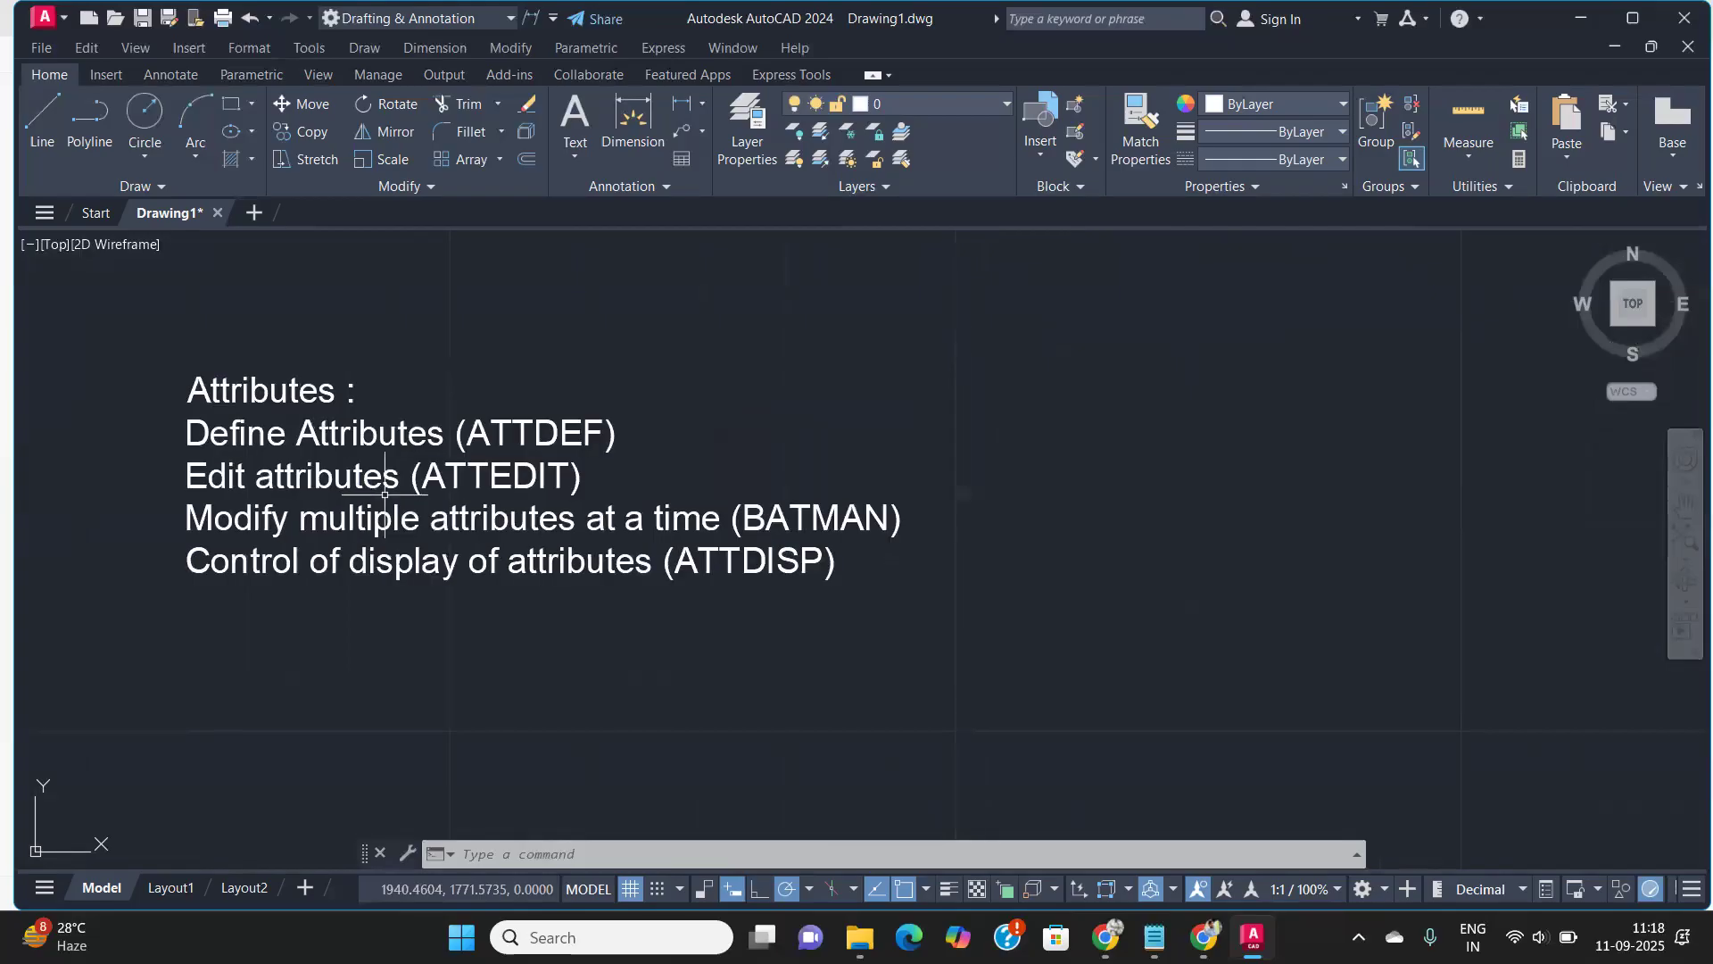
pyautogui.scroll(-2, 385, 494)
pyautogui.scroll(-2, 386, 493)
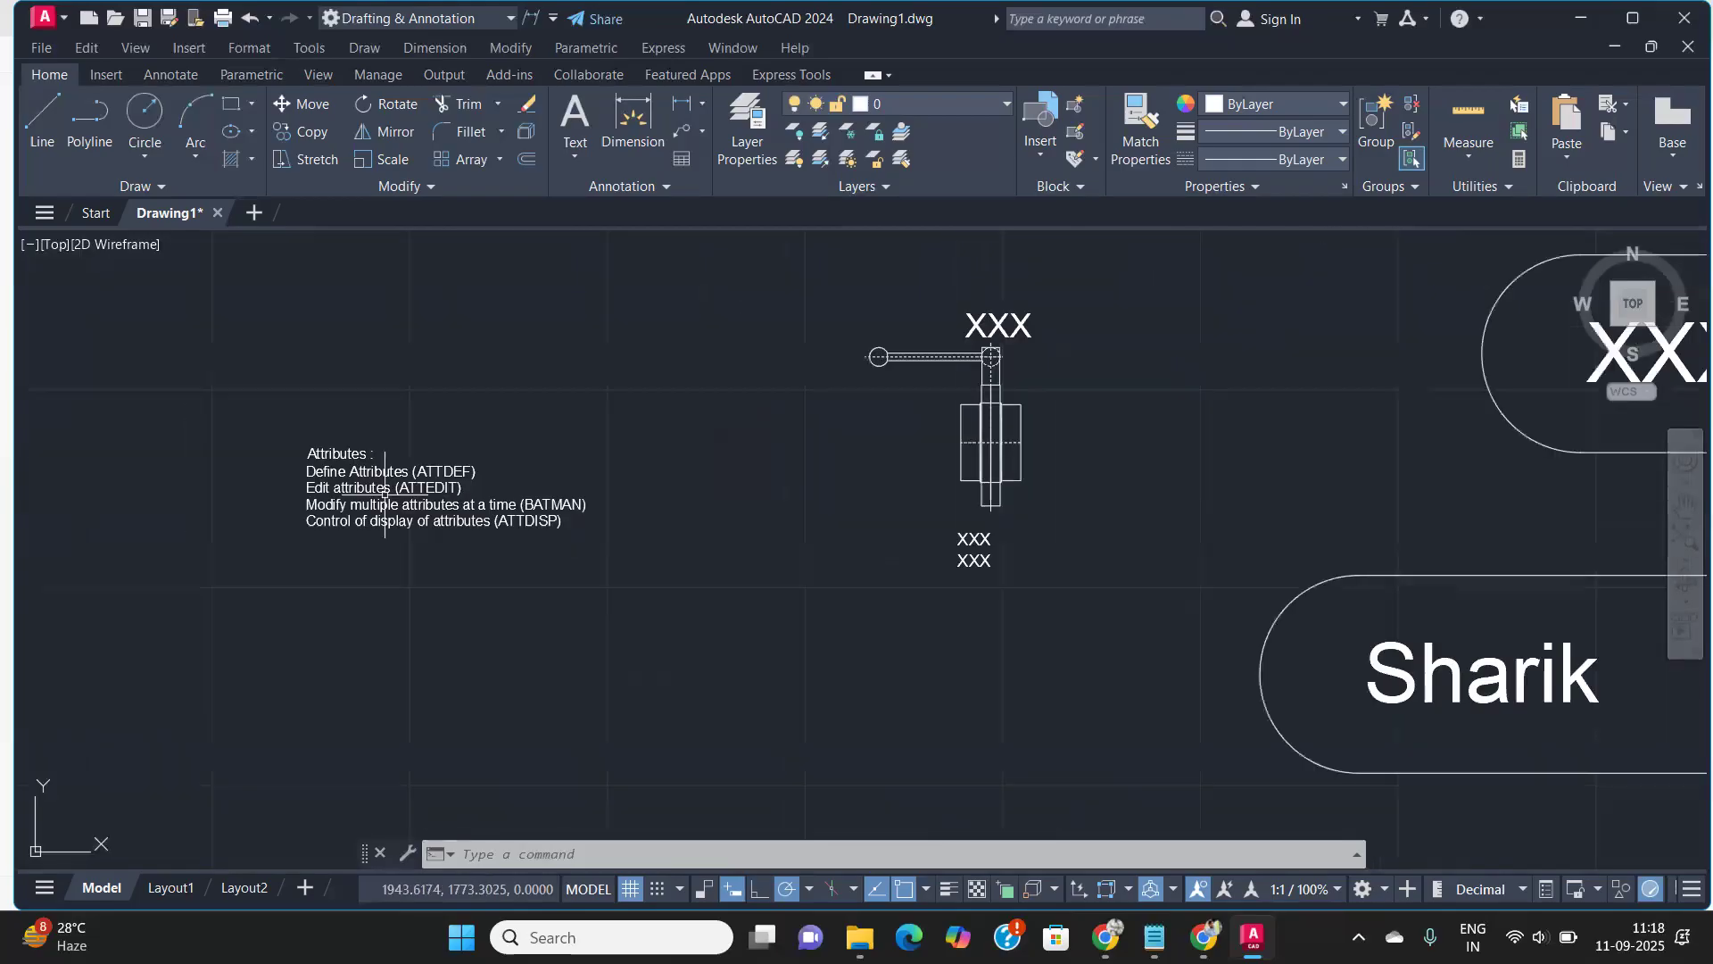
pyautogui.scroll(2, 385, 493)
pyautogui.scroll(-2, 402, 499)
pyautogui.scroll(2, 435, 505)
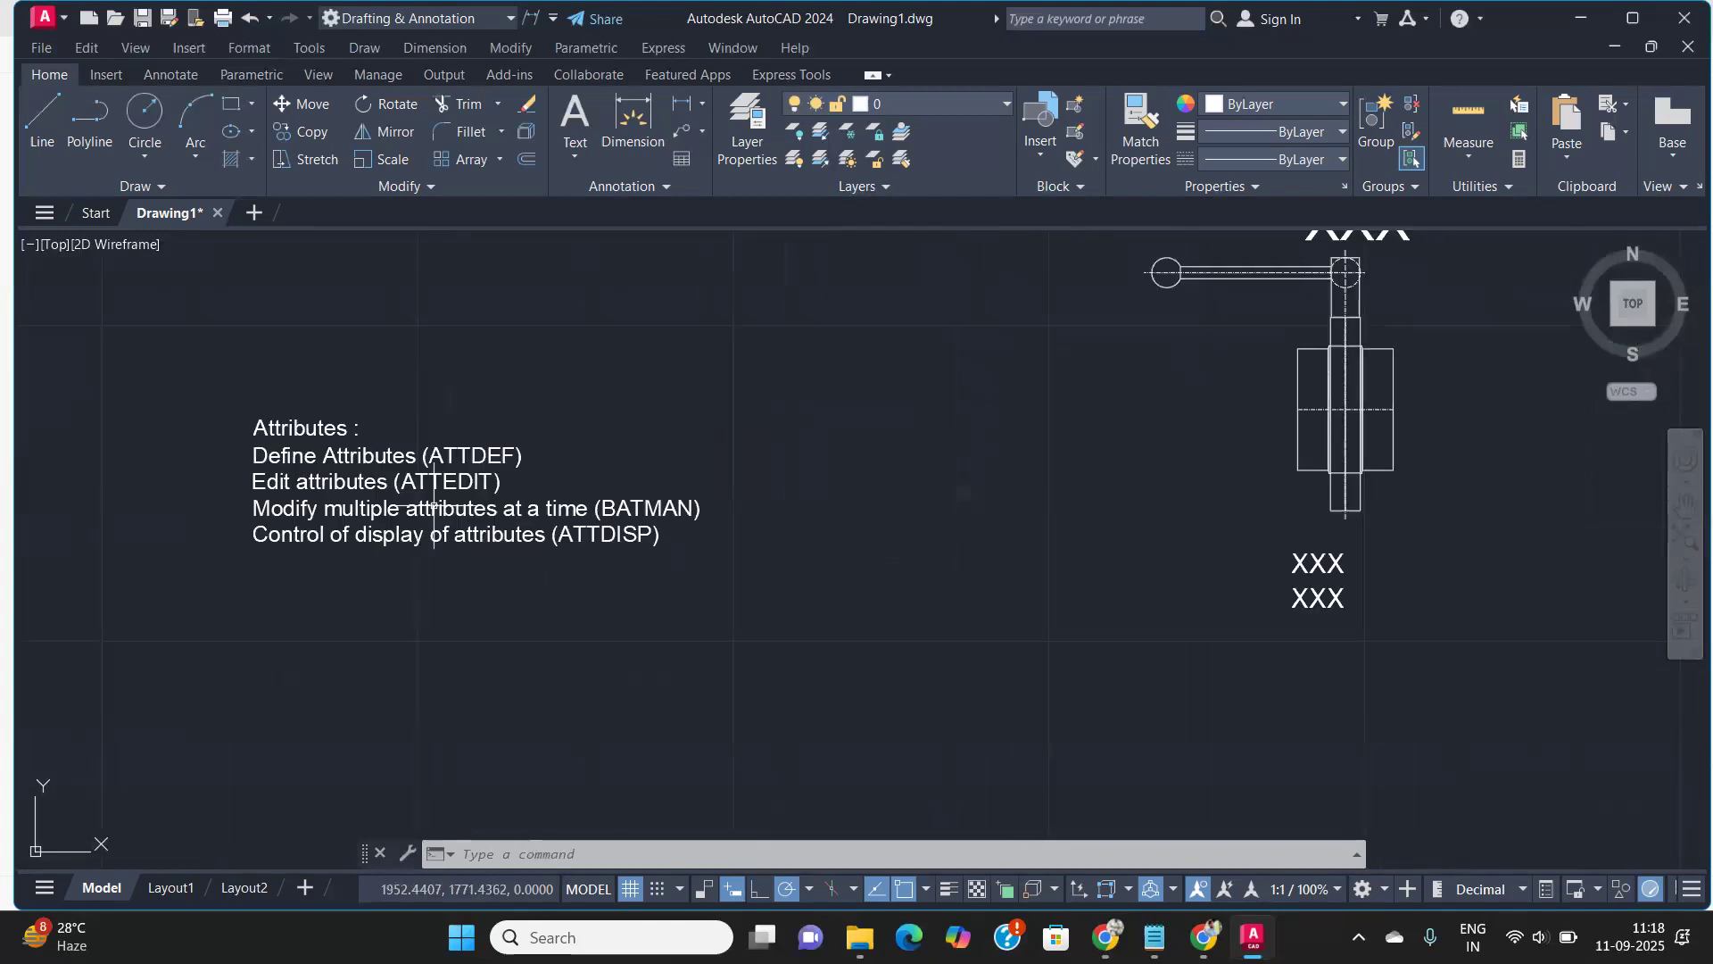
# Use ATTEDIT to change the upper slot block's name attribute to abc
pyautogui.write('ATT')
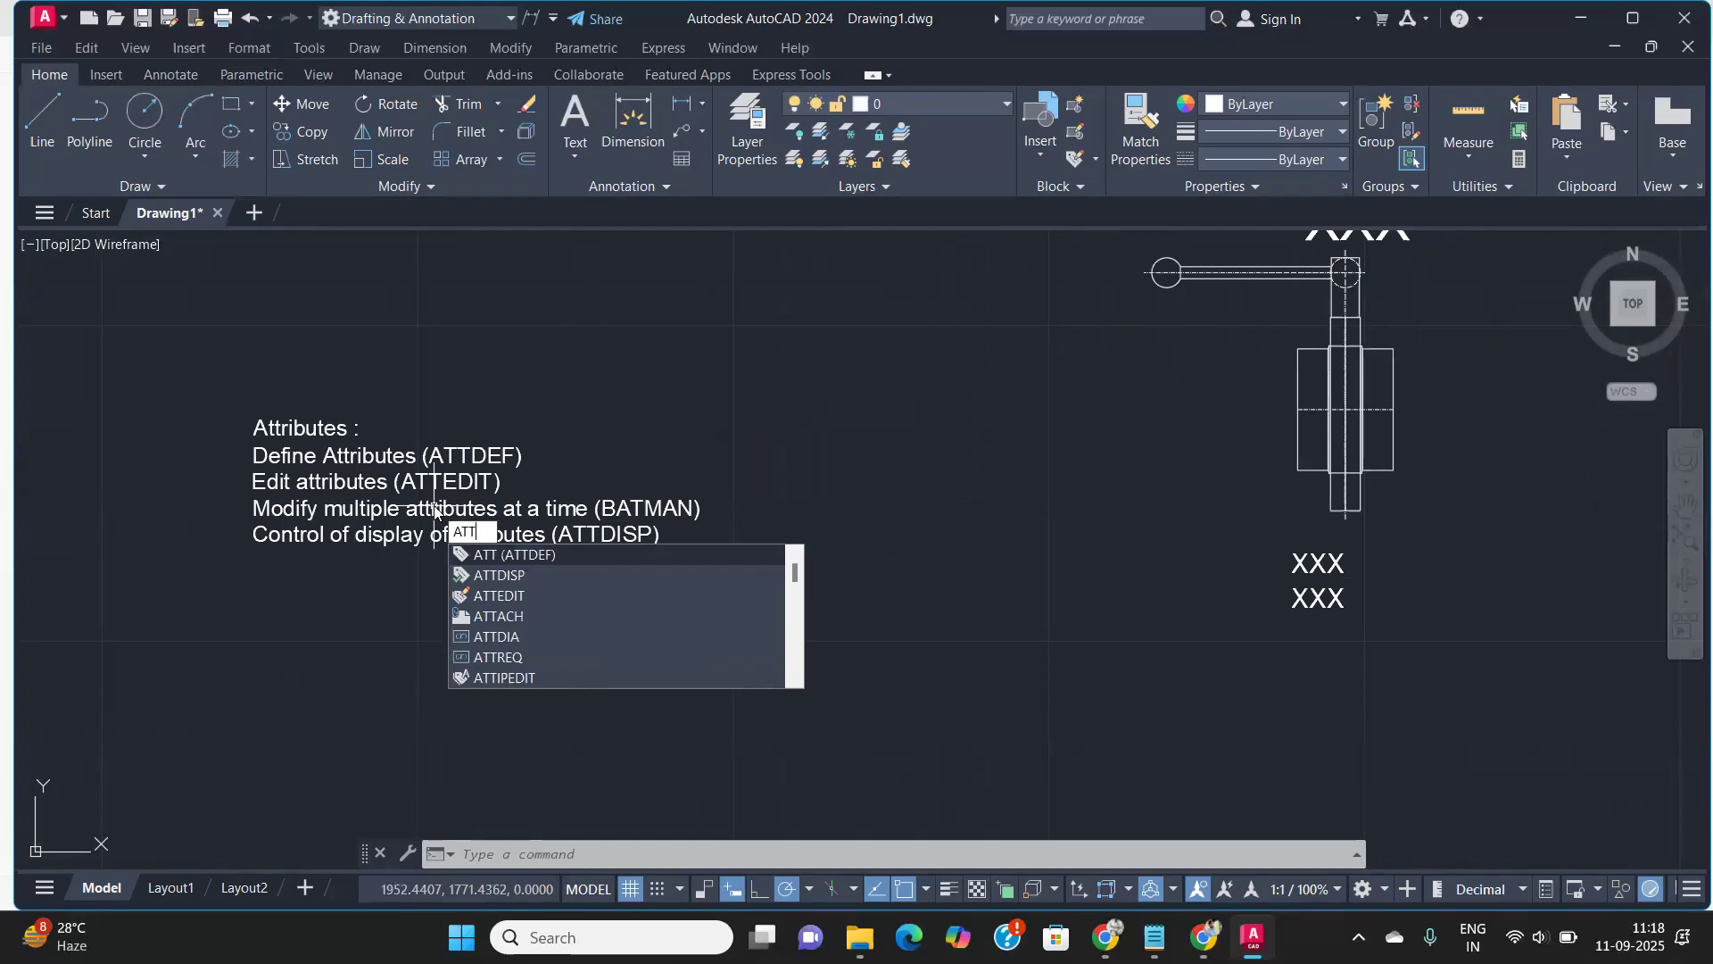
pyautogui.write('ED')
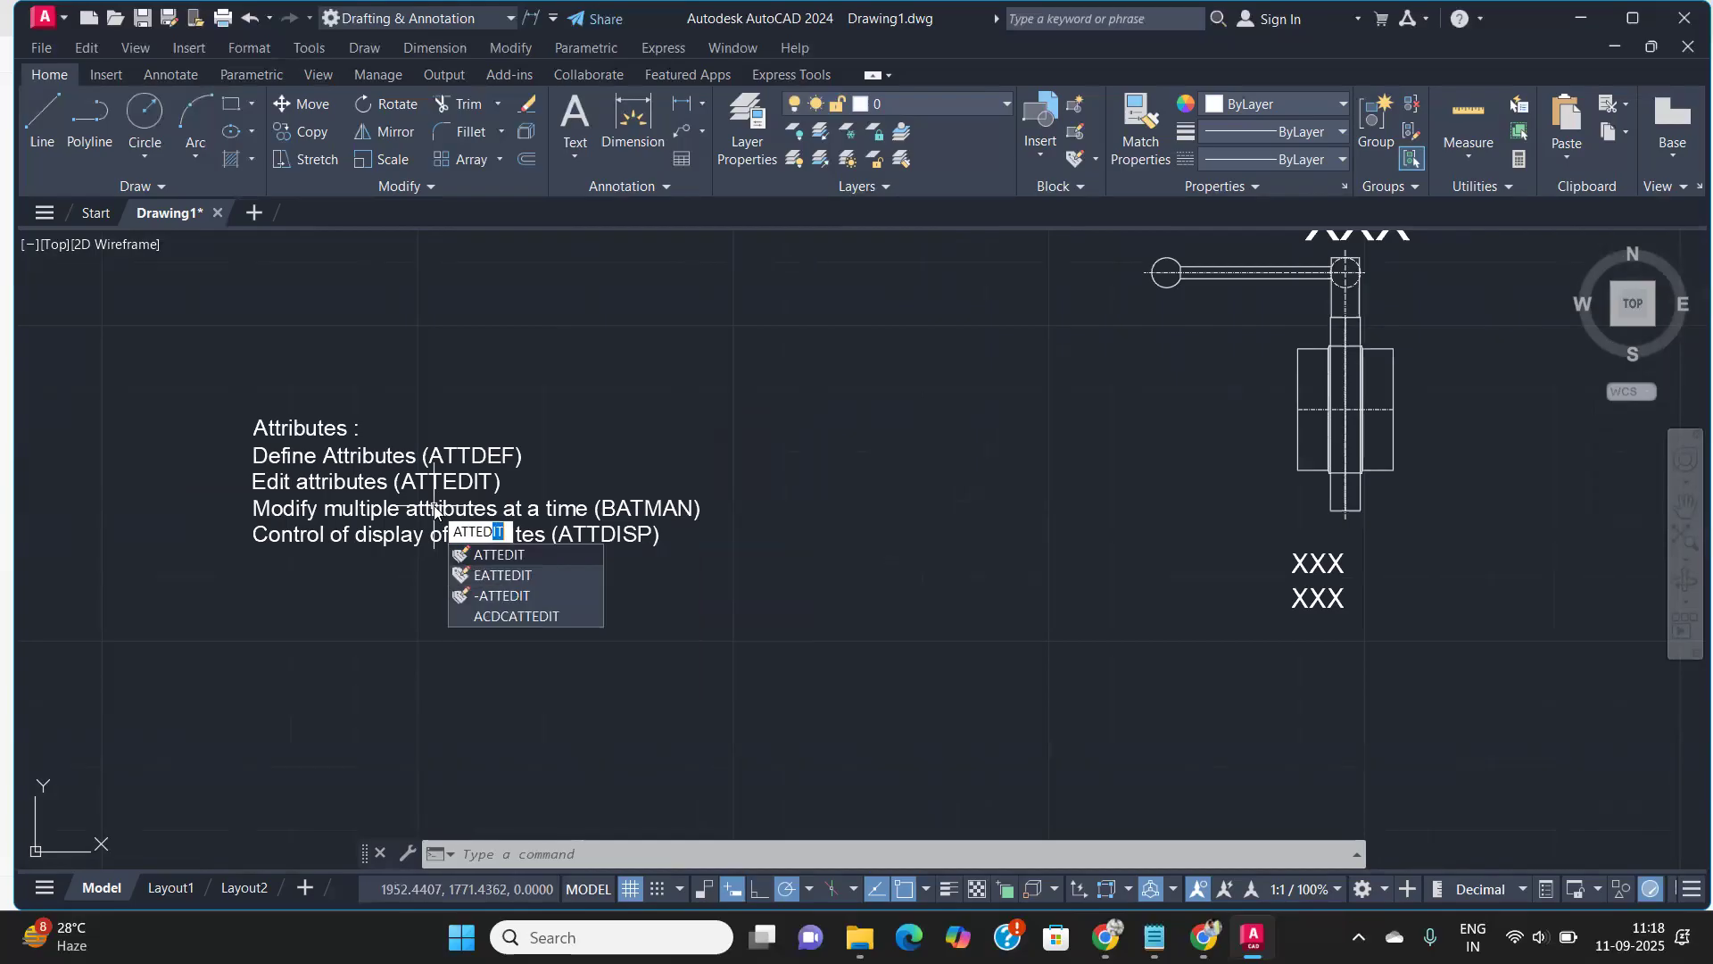
pyautogui.press('Return')
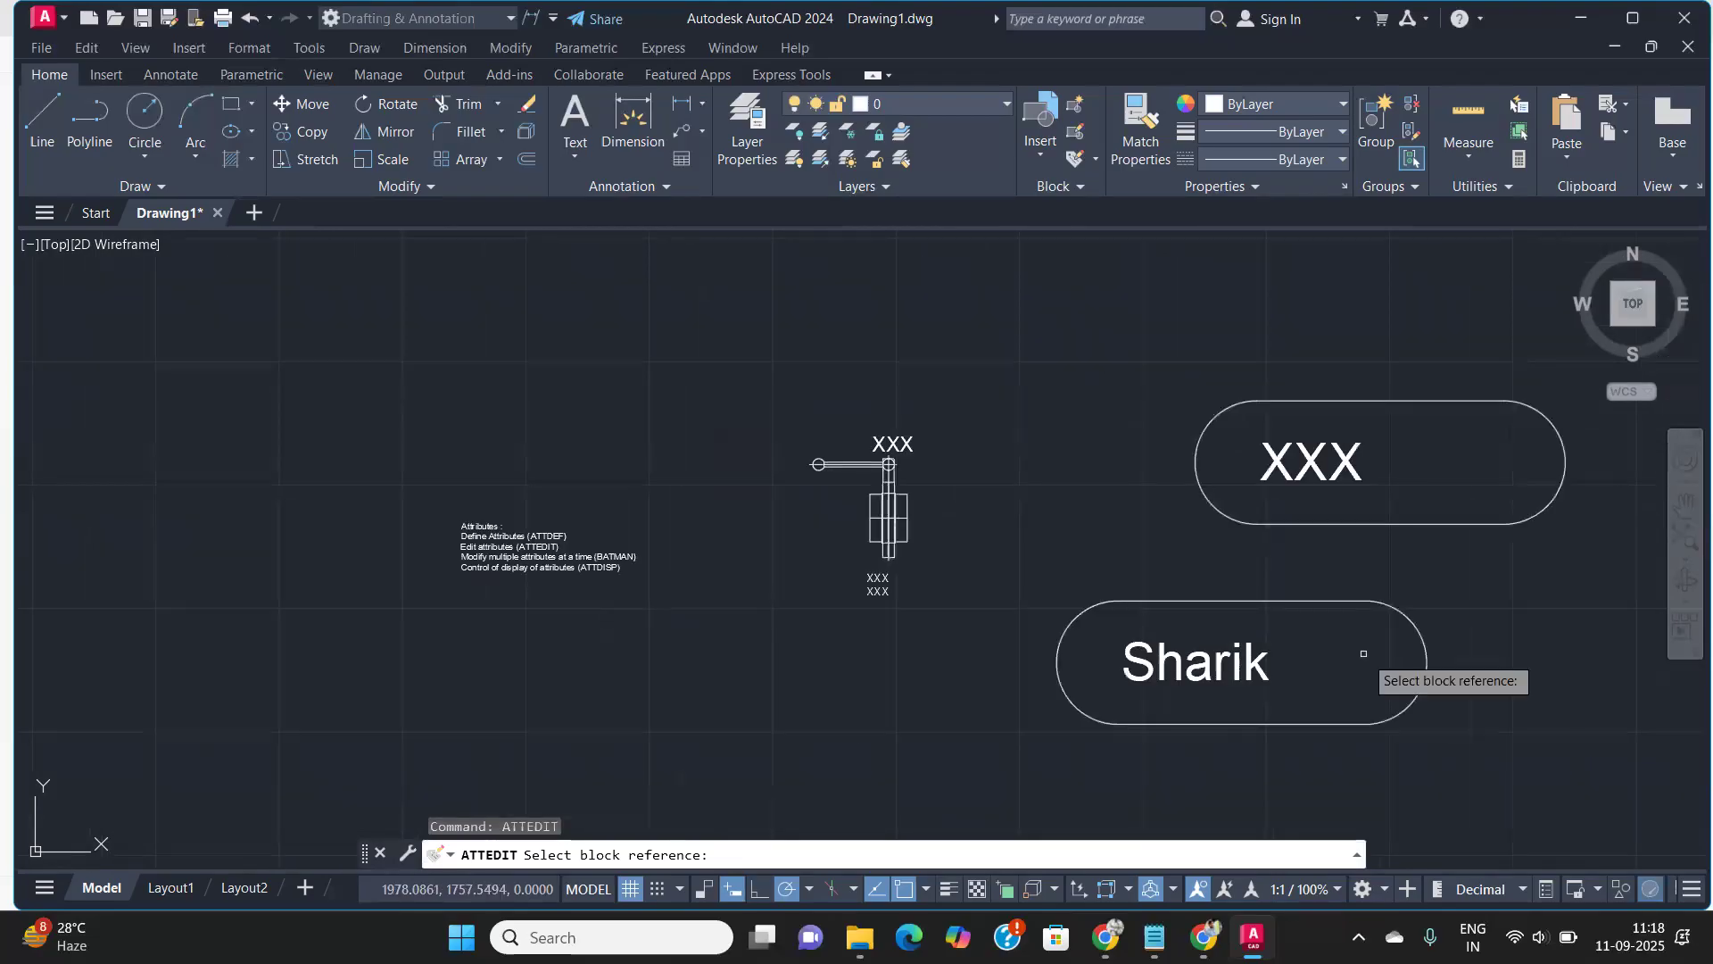
pyautogui.click(1356, 466)
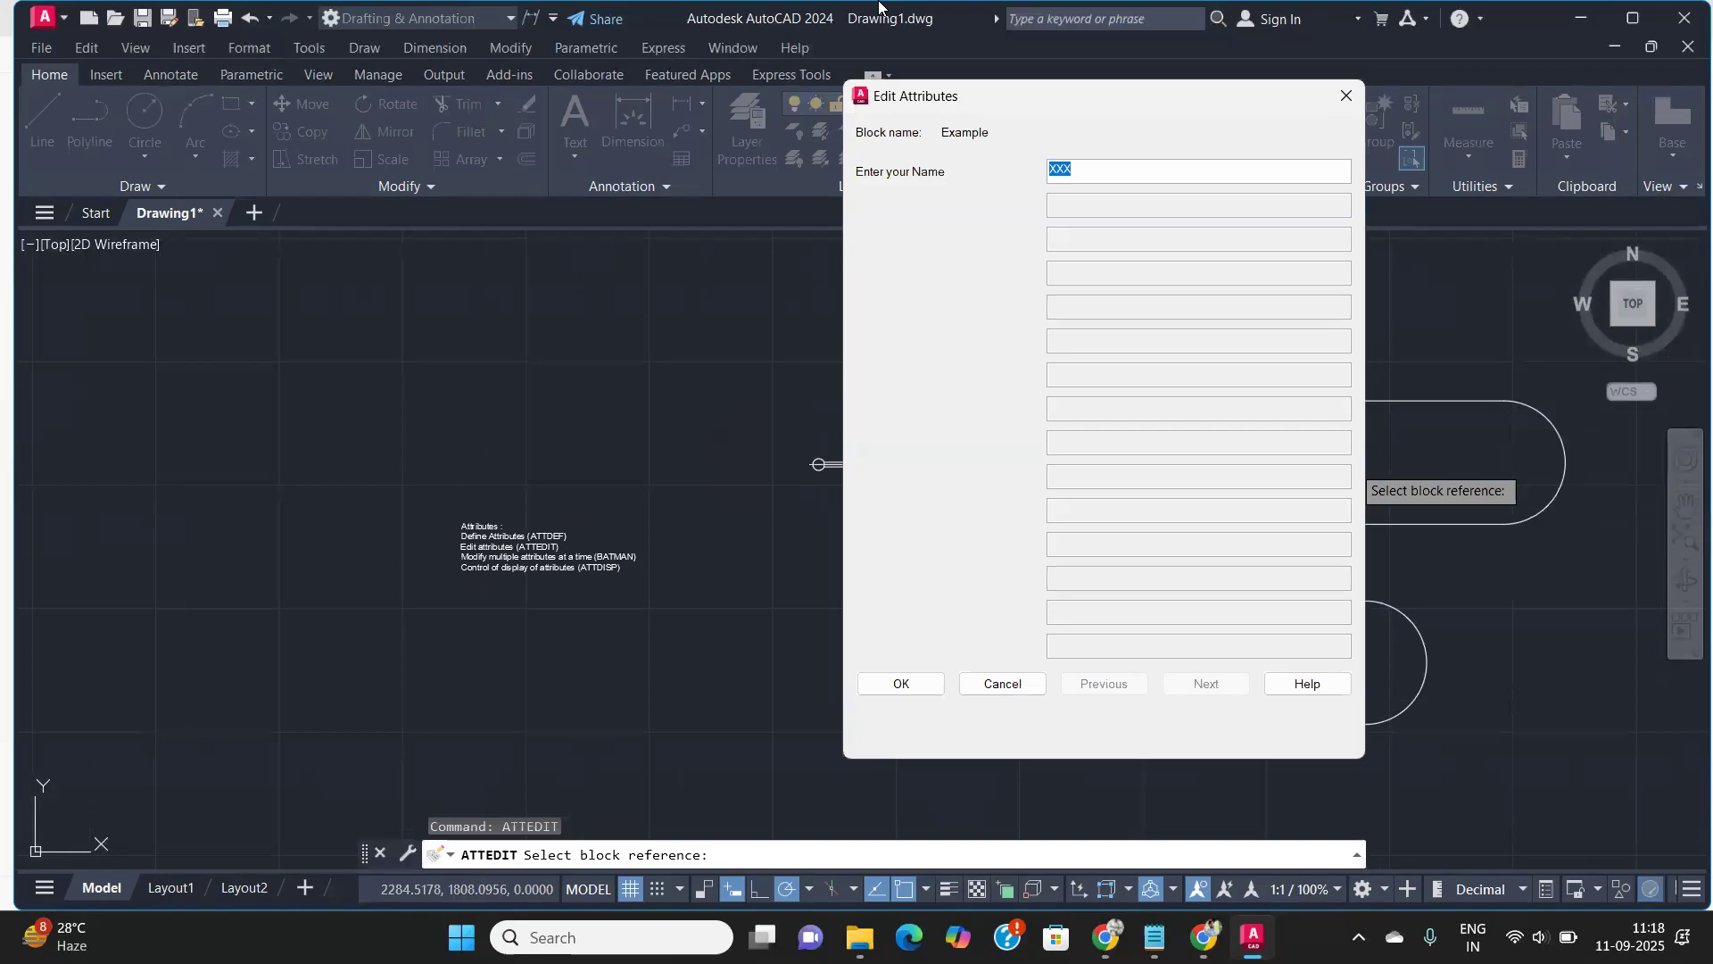
pyautogui.moveTo(1086, 100); pyautogui.dragTo(939, 118)
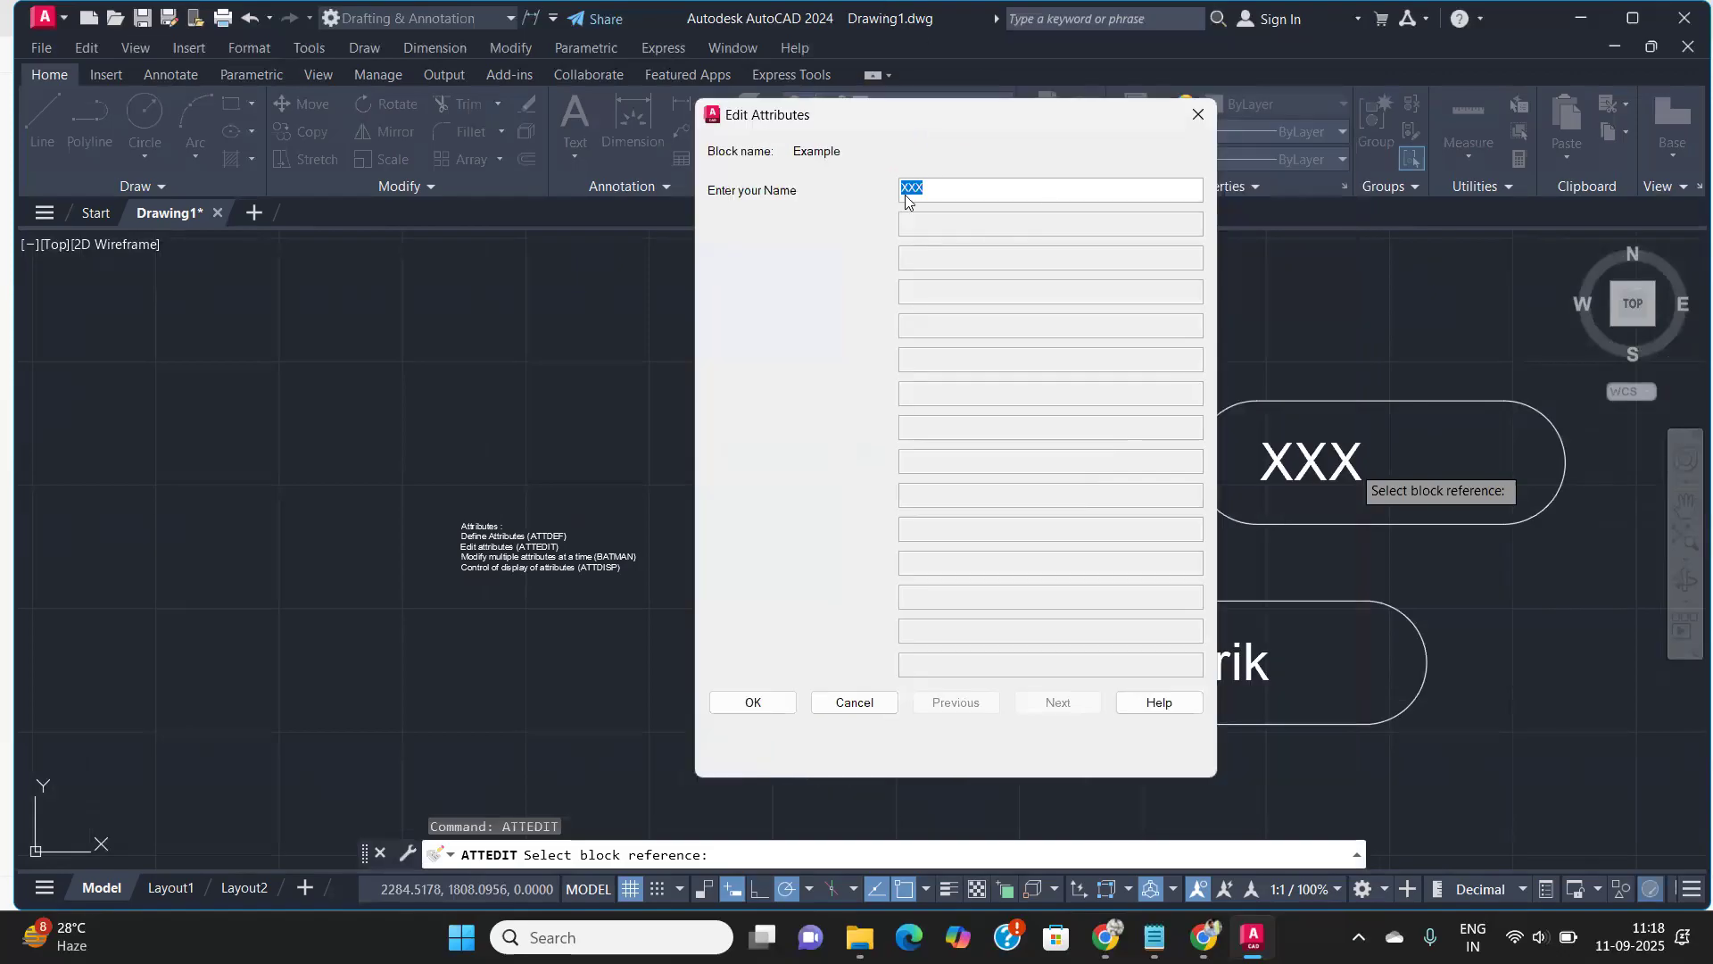
pyautogui.write('abc')
pyautogui.click(766, 704)
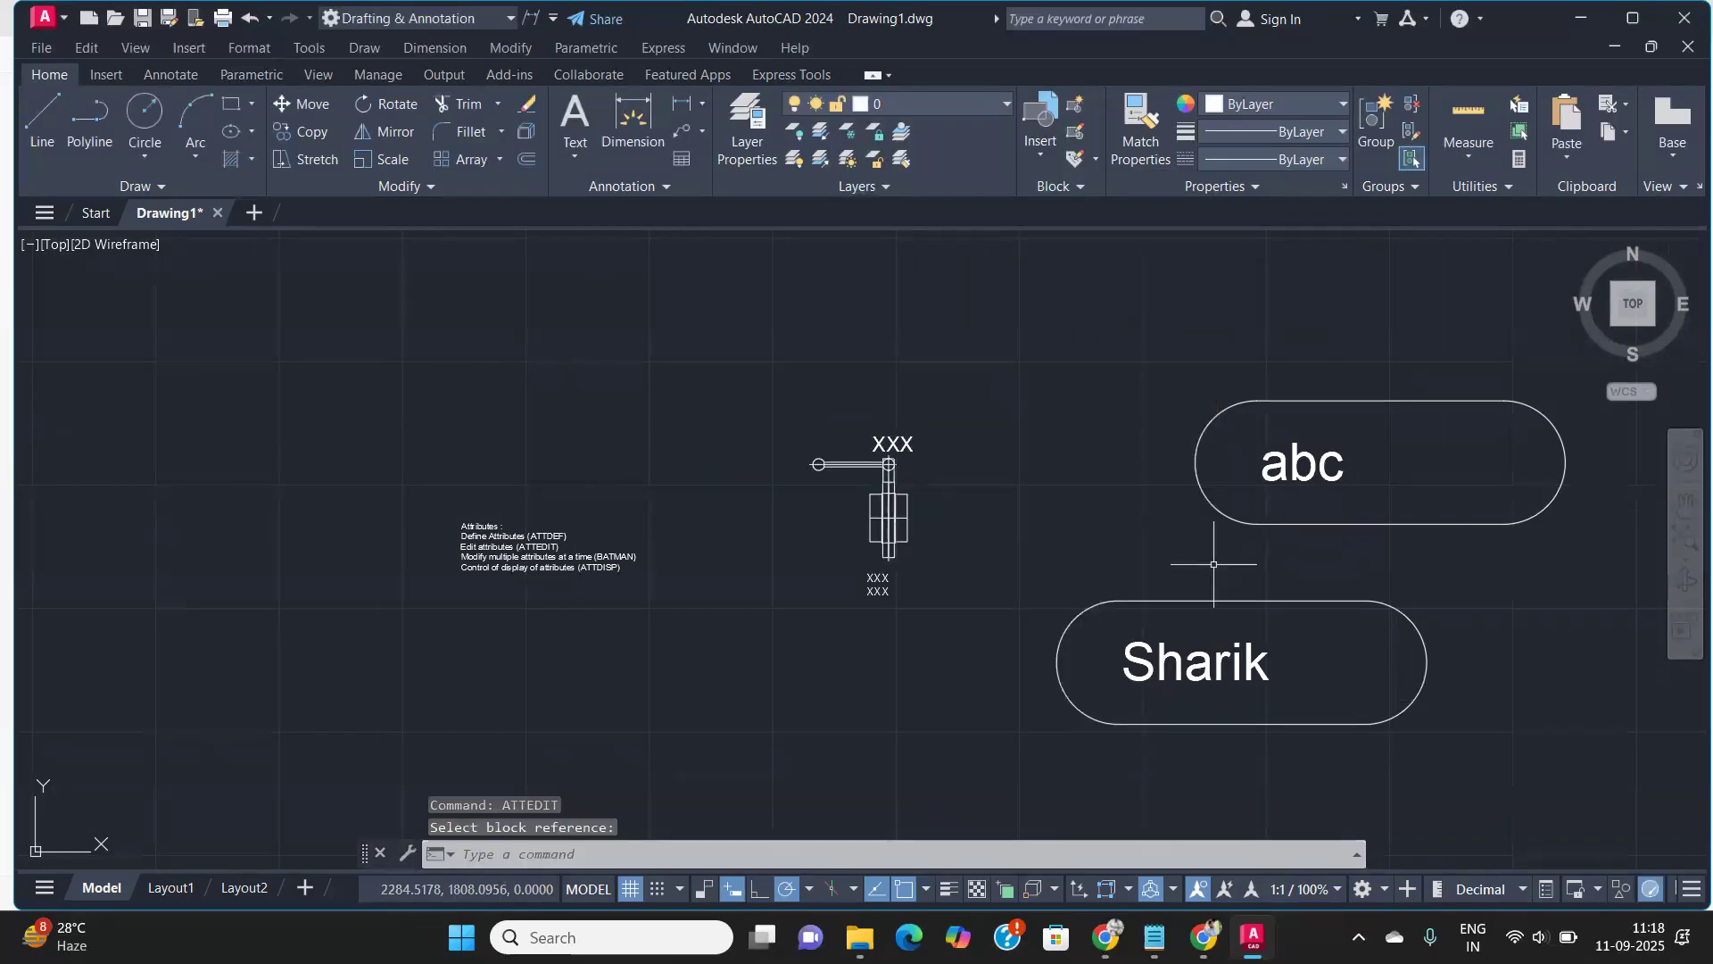
# Correct the spelling of the first name in the lower slot block's attribute value and accept it
pyautogui.doubleClick(1266, 662)
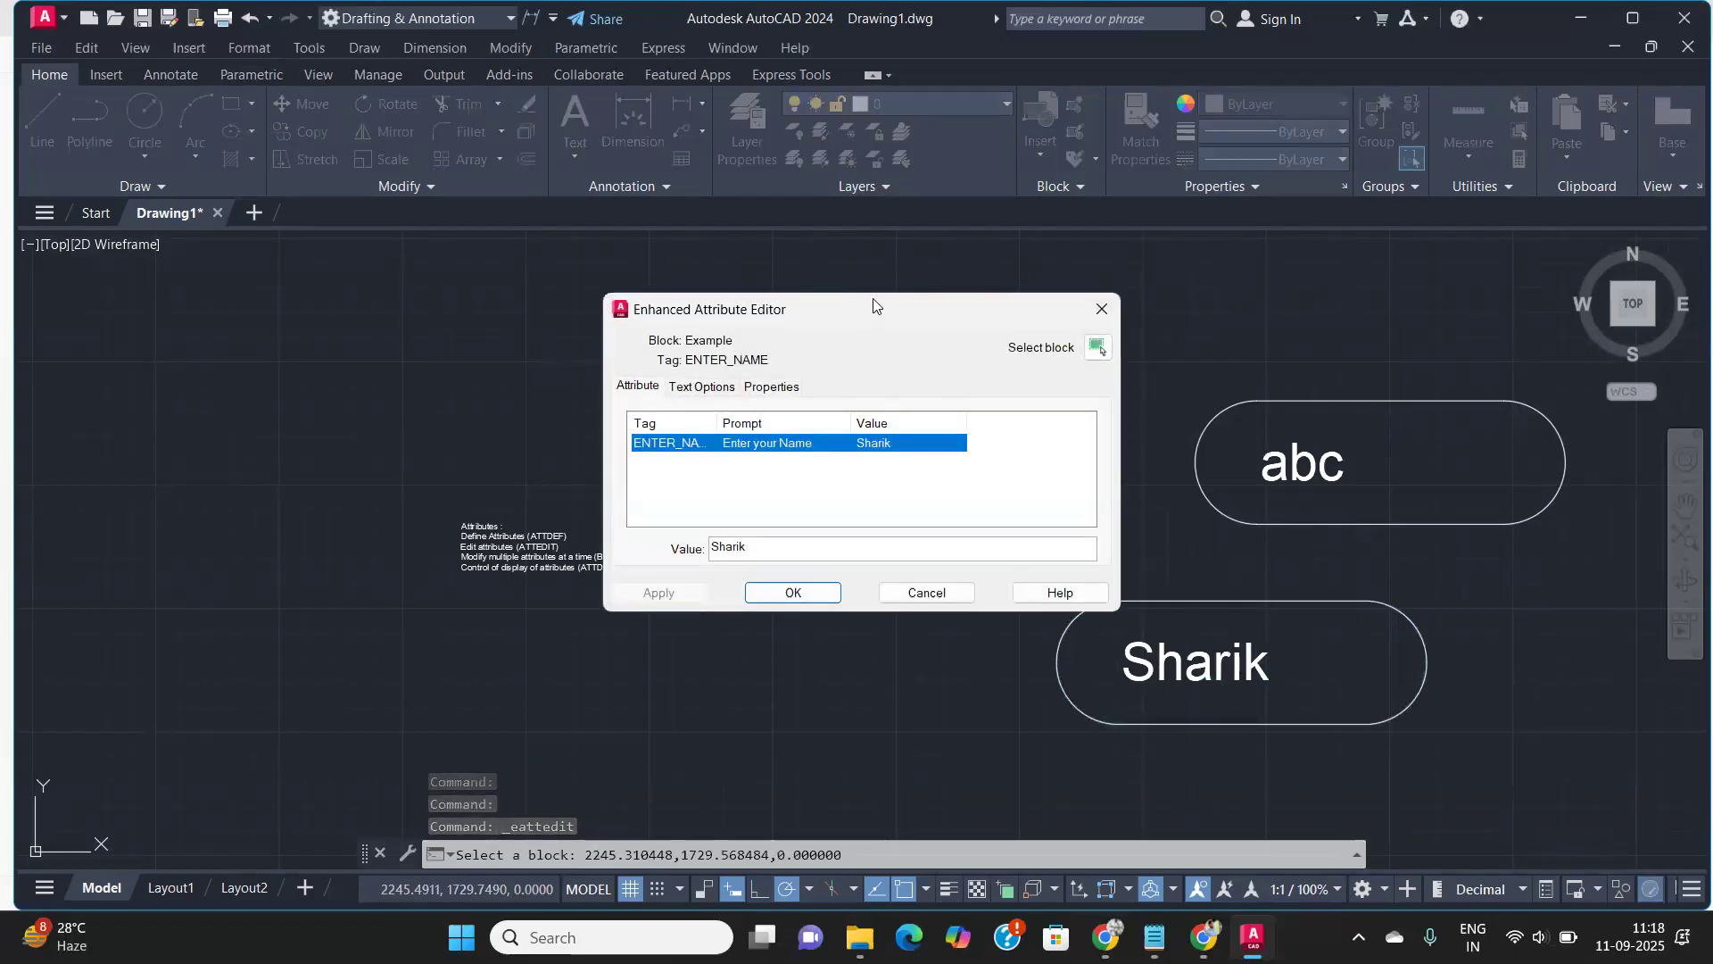
pyautogui.moveTo(874, 306); pyautogui.dragTo(950, 262)
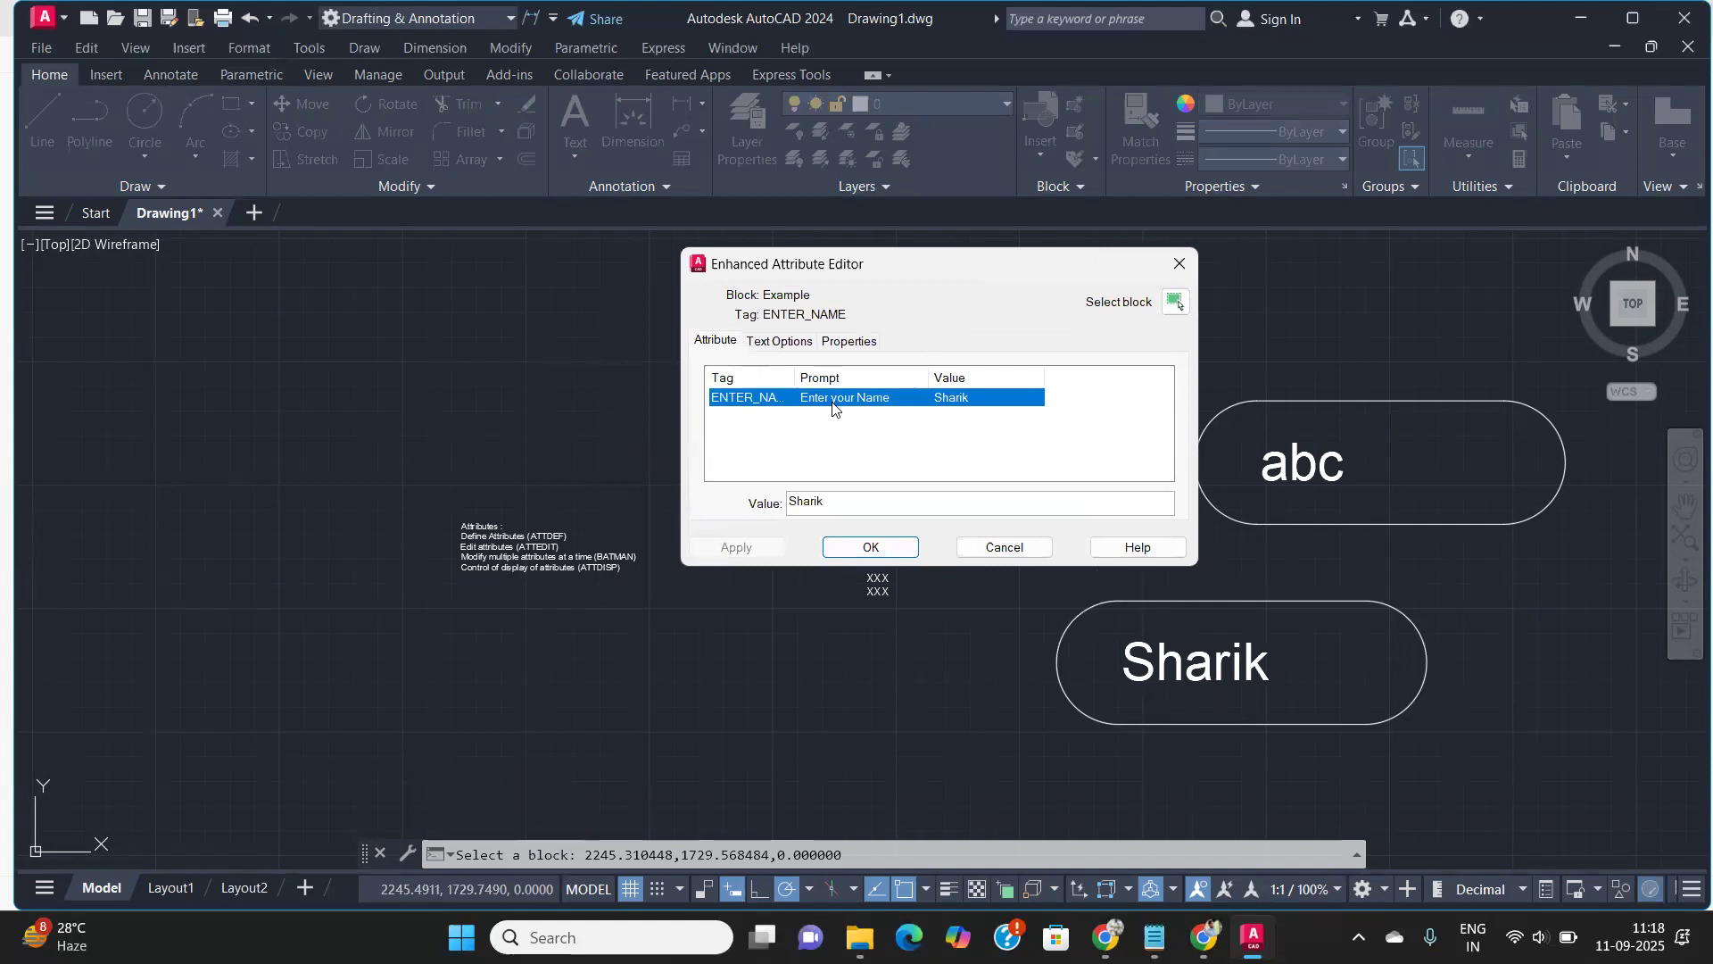
pyautogui.click(827, 502)
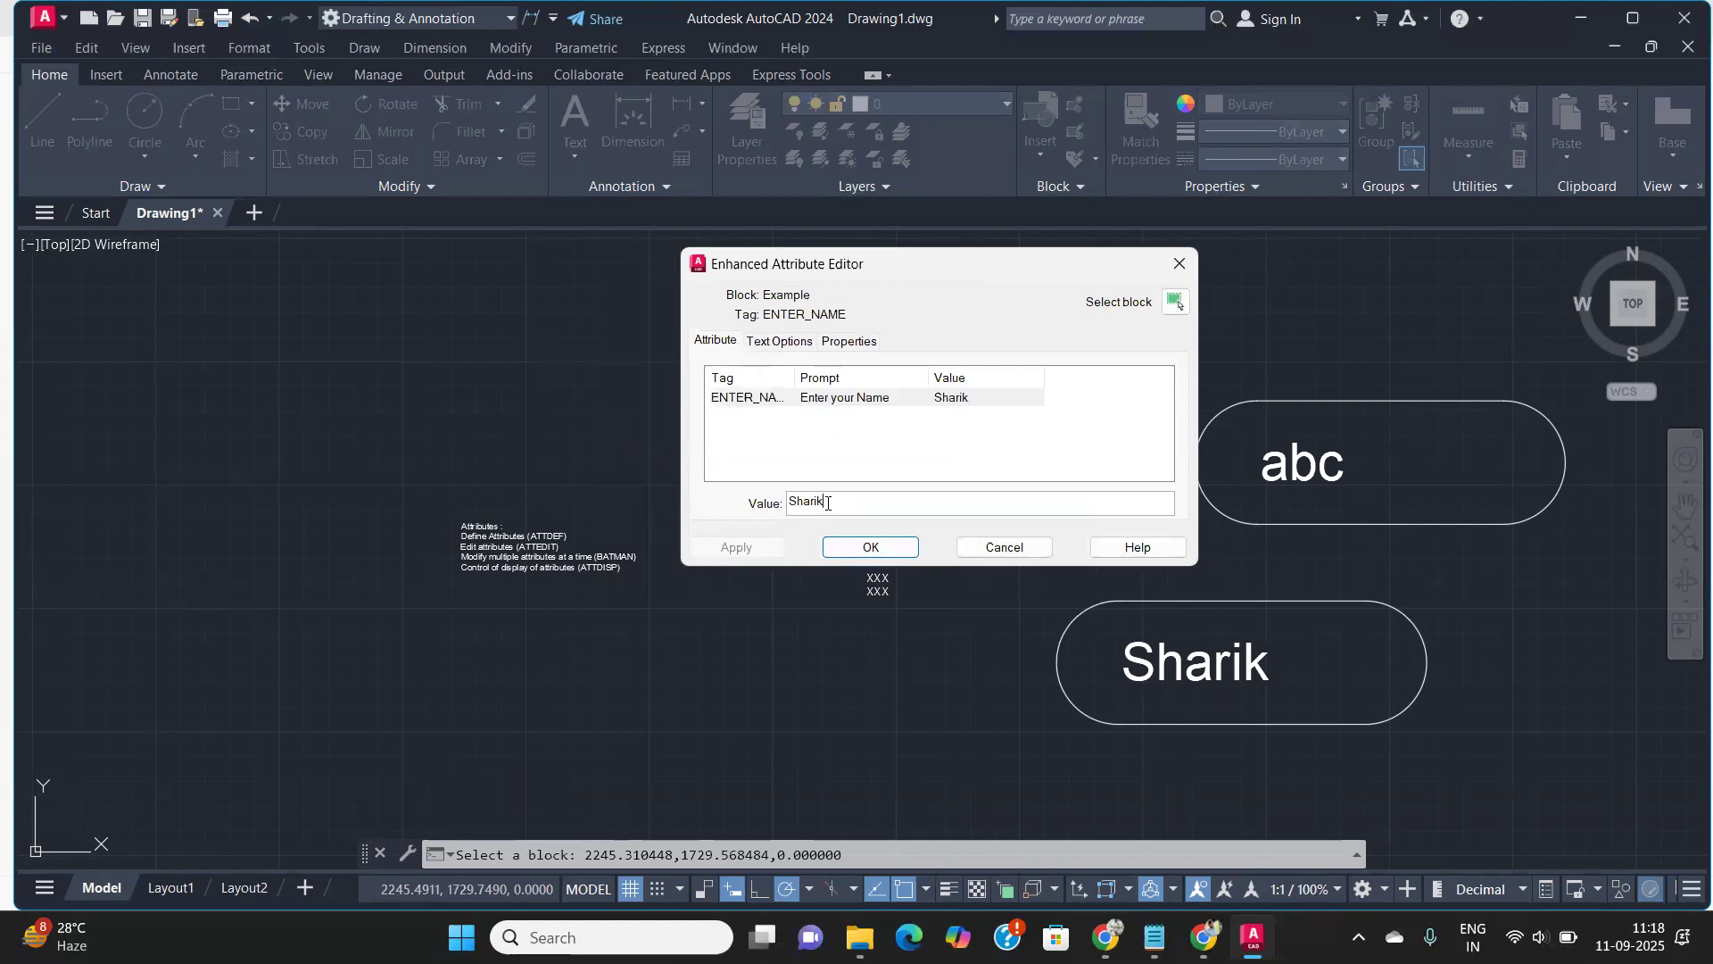
pyautogui.click(833, 505)
pyautogui.press('BackSpace')
pyautogui.write('que')
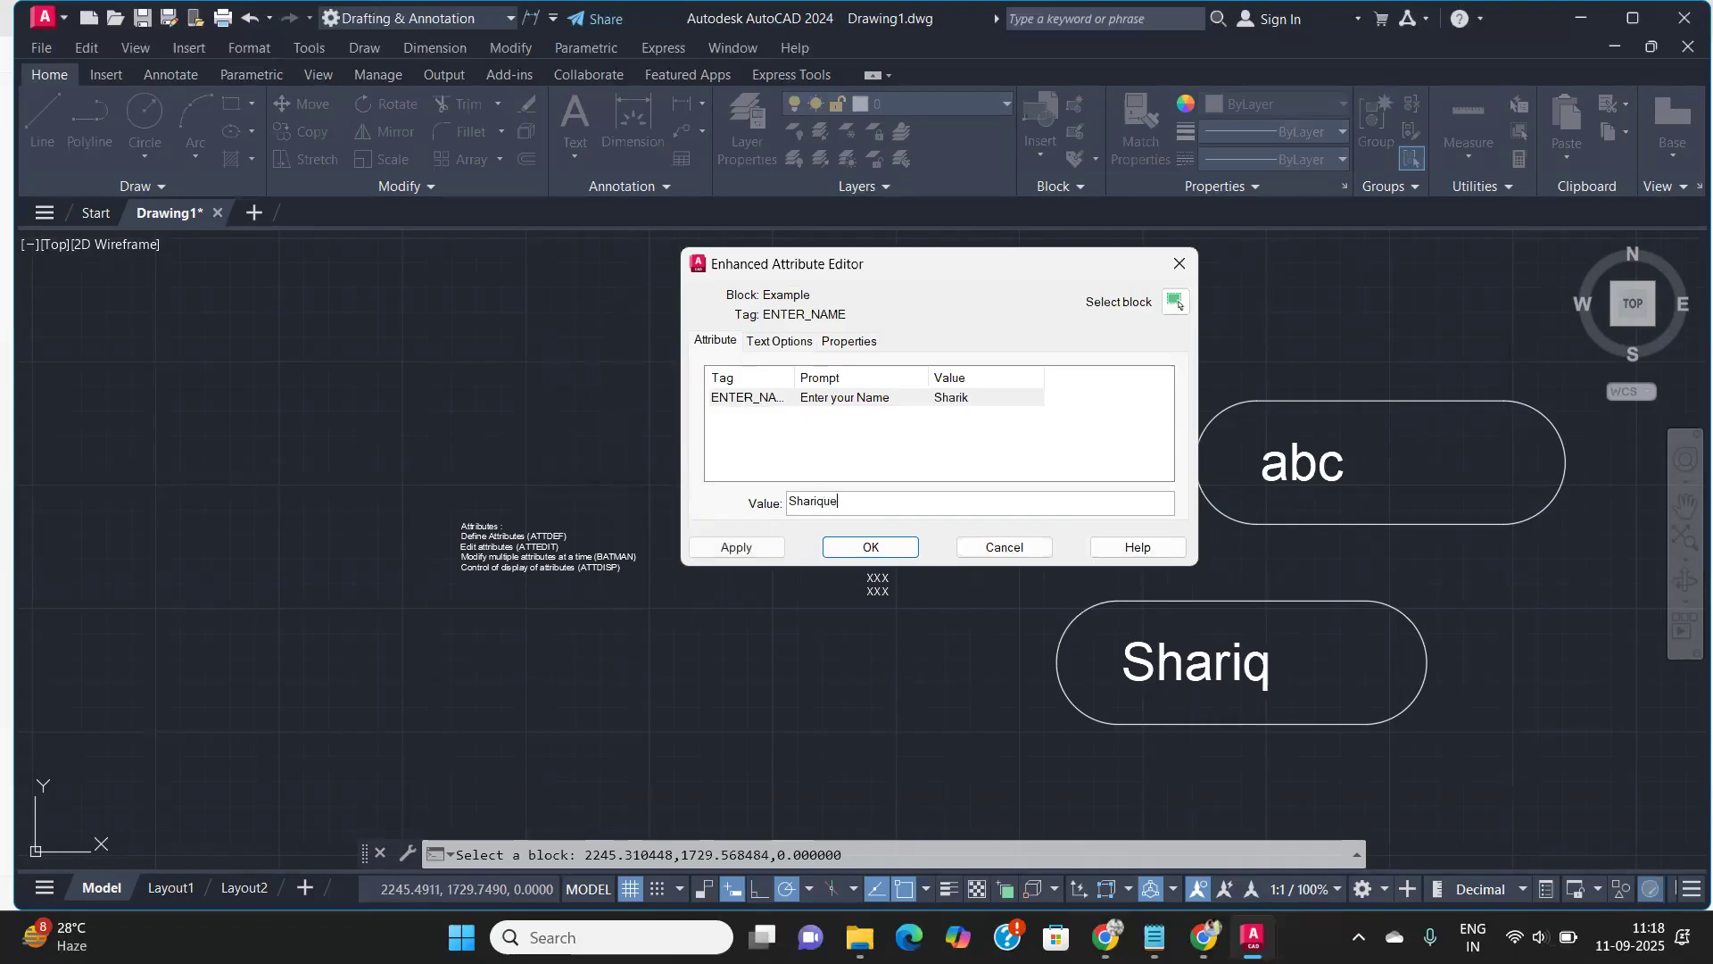
pyautogui.click(871, 547)
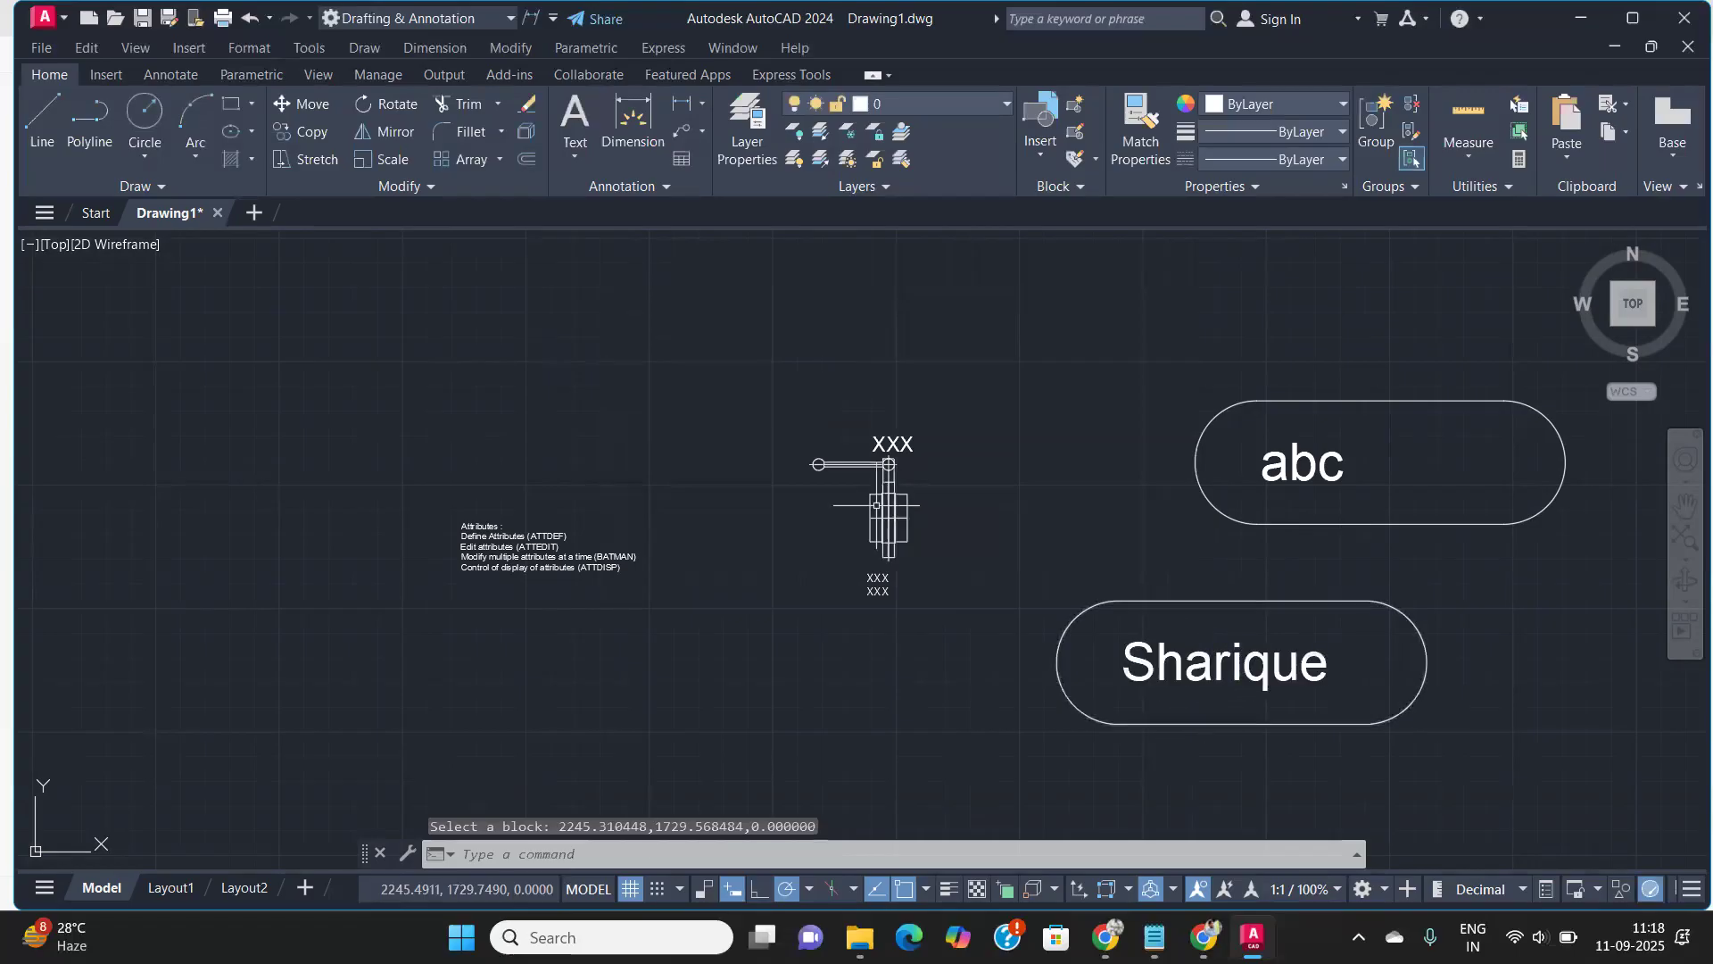
# Review the valve block's supplier, tag and description attributes in the Enhanced Attribute Editor, then close it without changes
pyautogui.scroll(6, 882, 443)
pyautogui.doubleClick(902, 404)
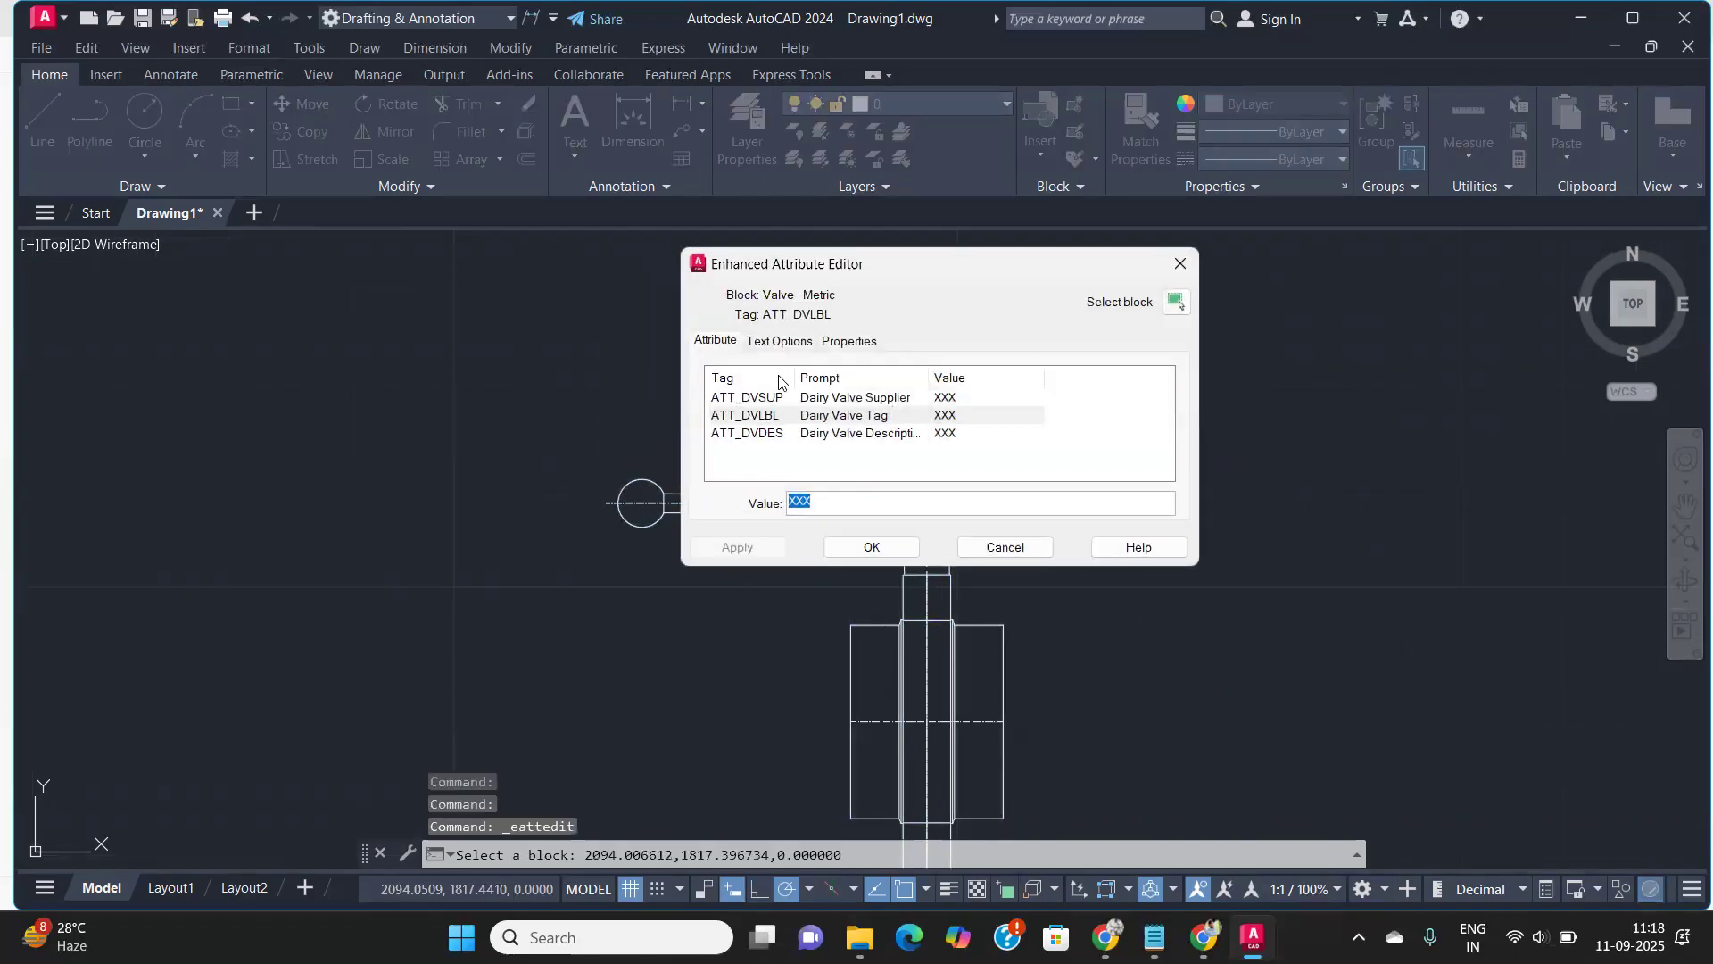
pyautogui.click(834, 398)
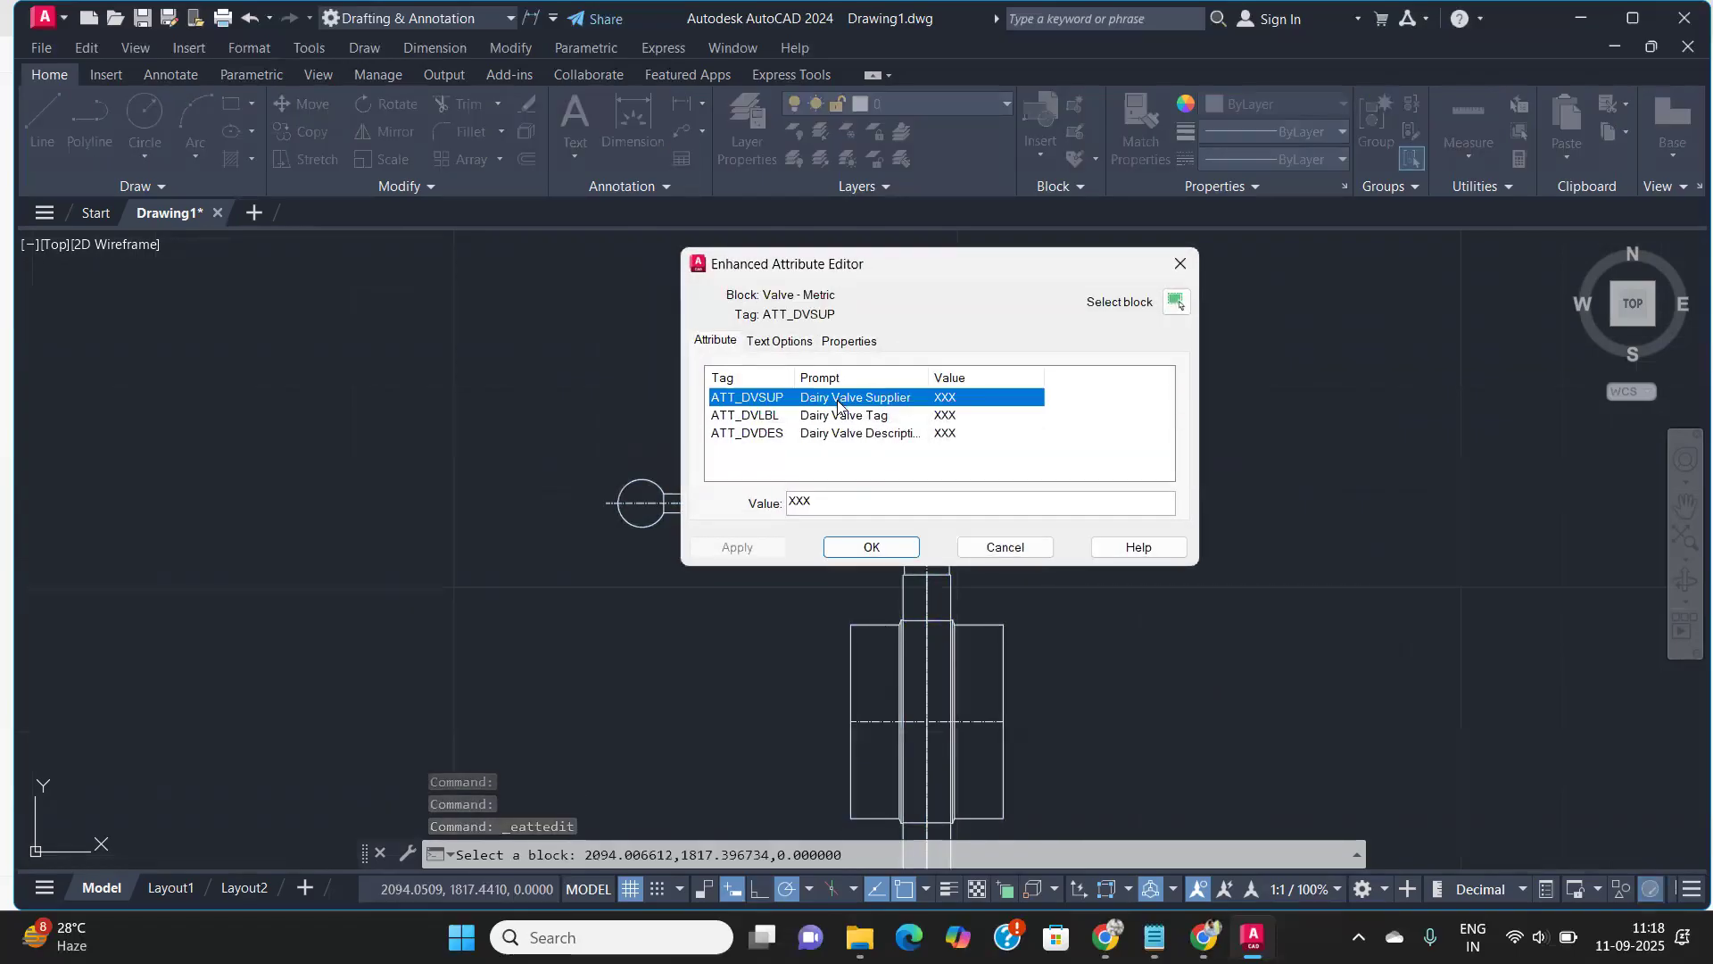
pyautogui.press('Down')
pyautogui.press('Down')
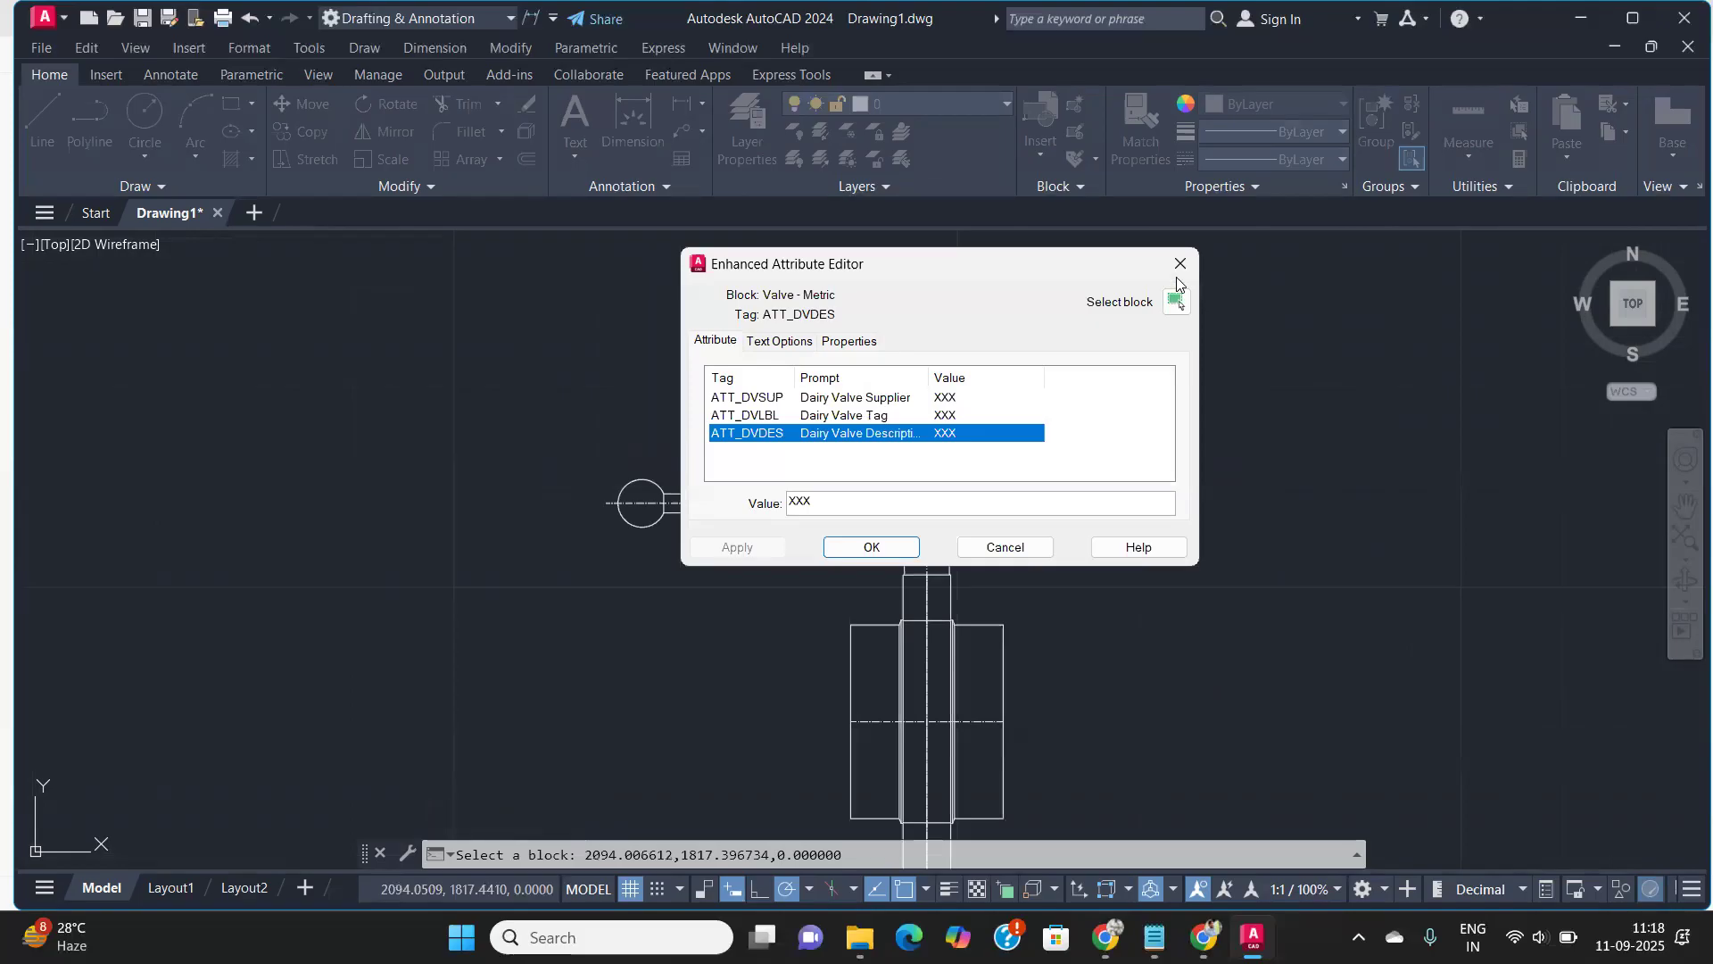
pyautogui.click(1180, 263)
# Examine the attribute command list, especially the entry for modifying multiple attributes, together with the valve and slot blocks
pyautogui.scroll(-8, 1095, 447)
pyautogui.scroll(10, 863, 498)
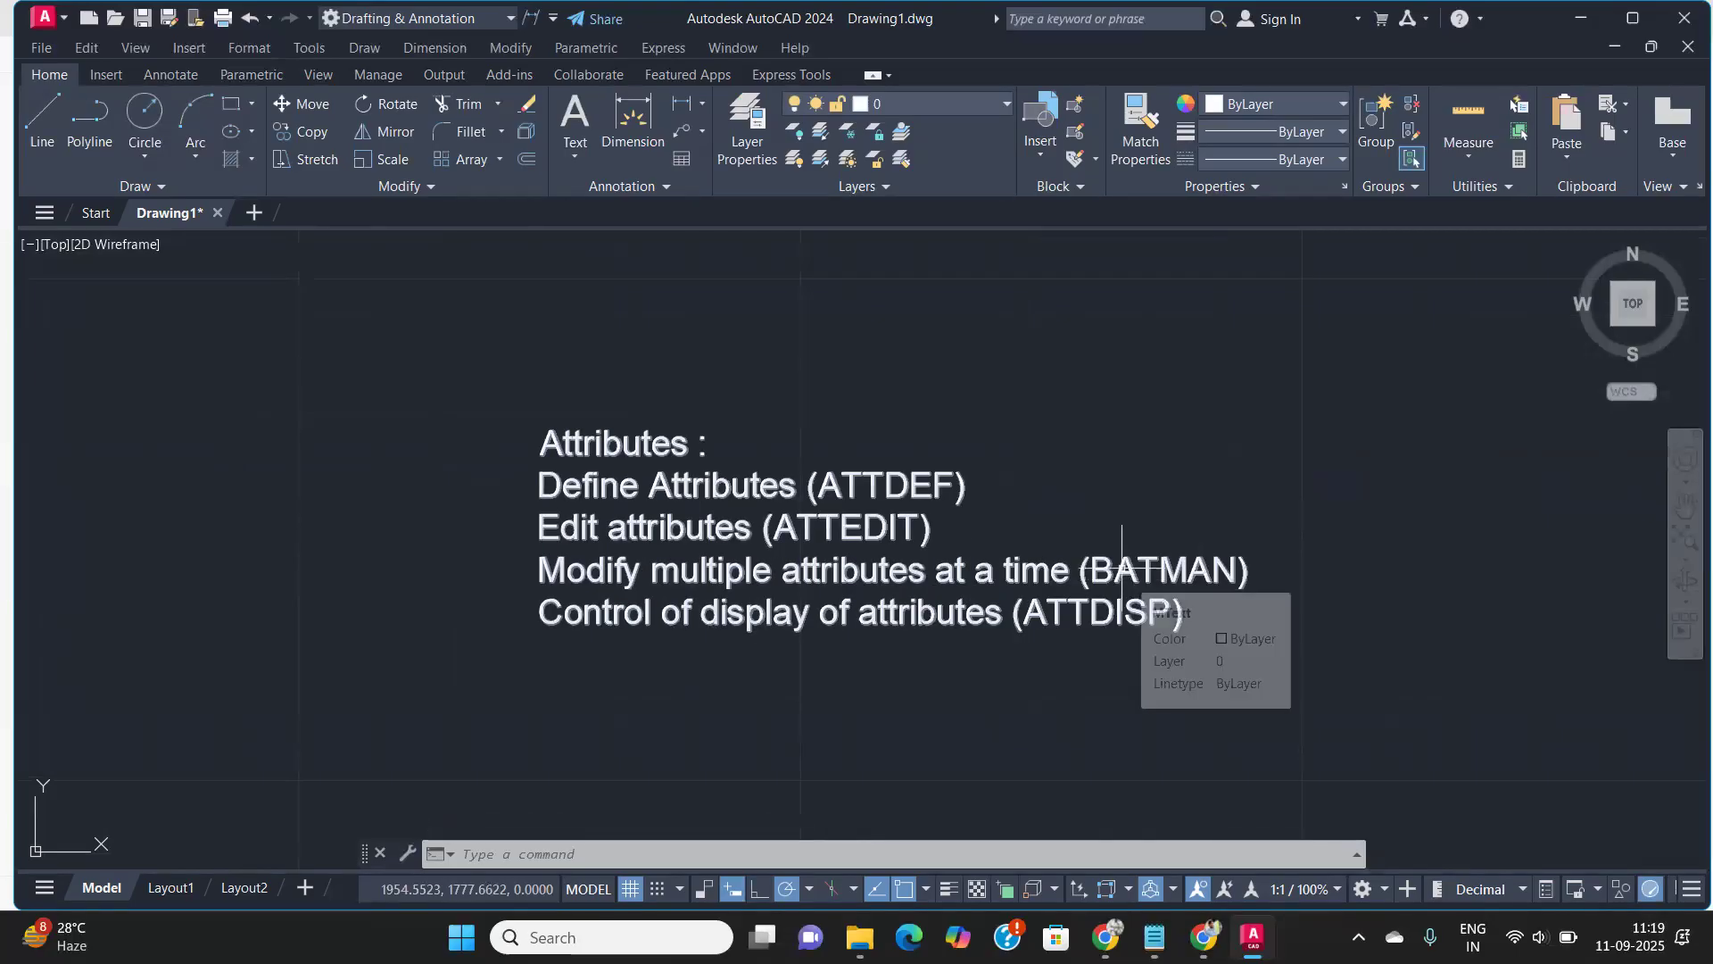
pyautogui.scroll(-2, 1164, 555)
pyautogui.scroll(-8, 1249, 535)
pyautogui.scroll(8, 1427, 562)
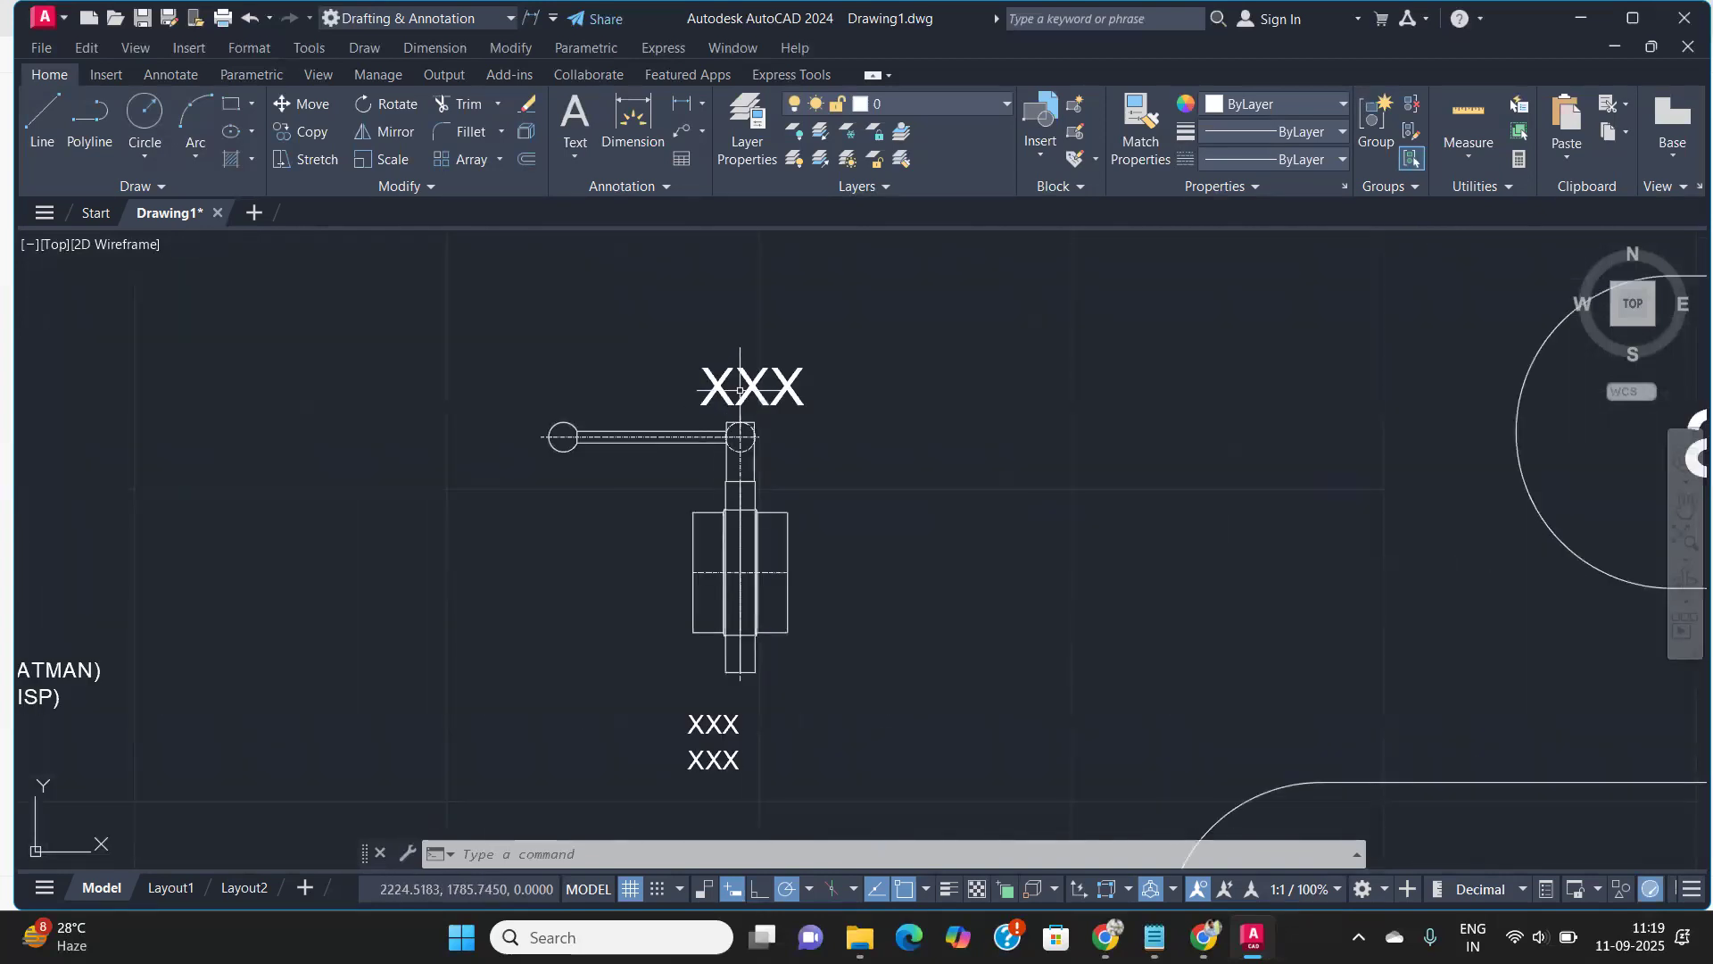
pyautogui.scroll(-7, 741, 429)
pyautogui.scroll(5, 922, 437)
pyautogui.scroll(-5, 922, 436)
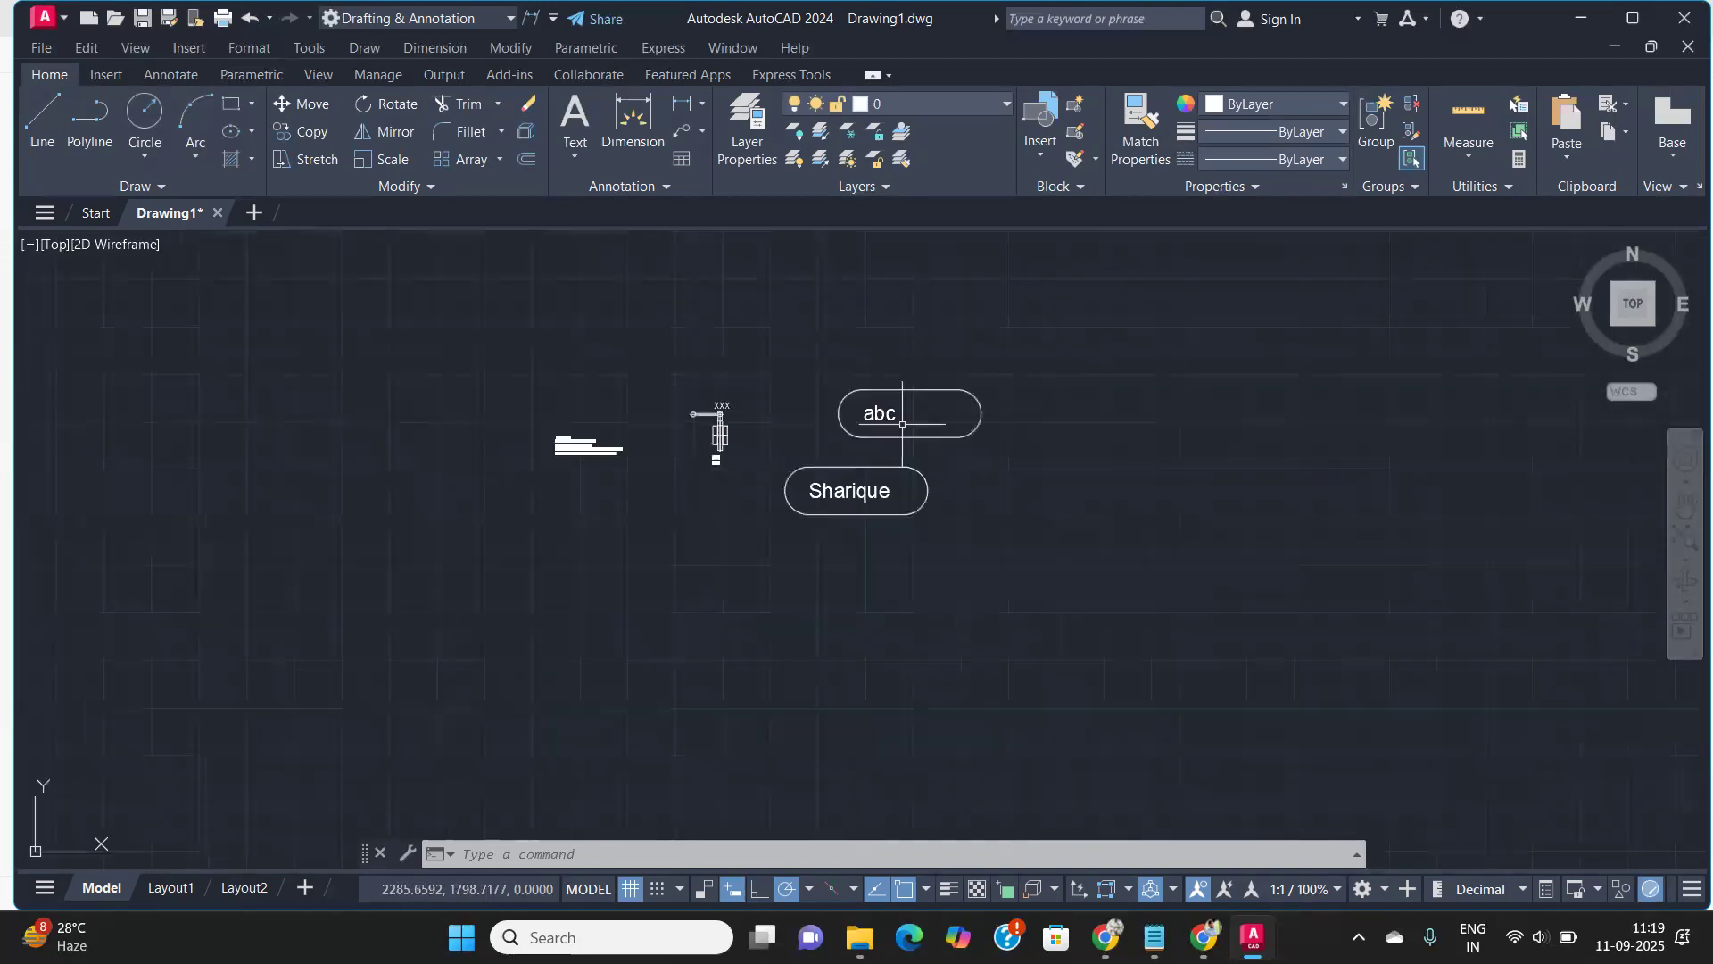
pyautogui.scroll(2, 600, 455)
pyautogui.scroll(6, 499, 437)
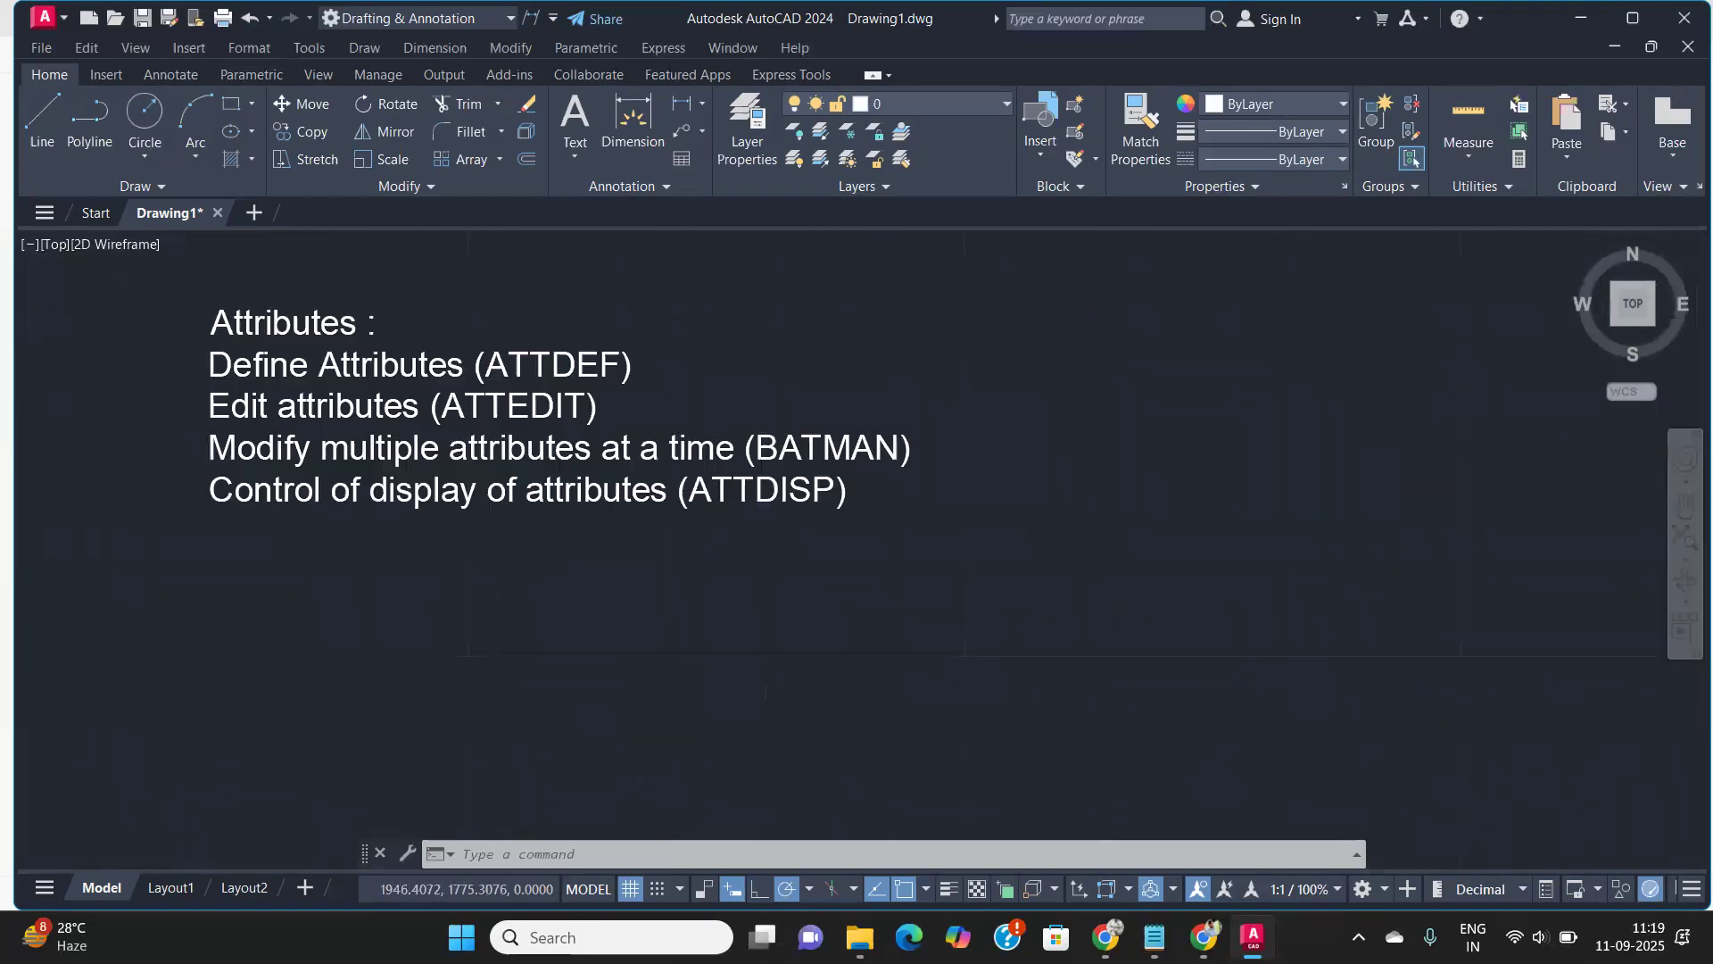
# Run BATTMAN and open the Example block's name attribute for editing in the Block Attribute Manager
pyautogui.write('batma')
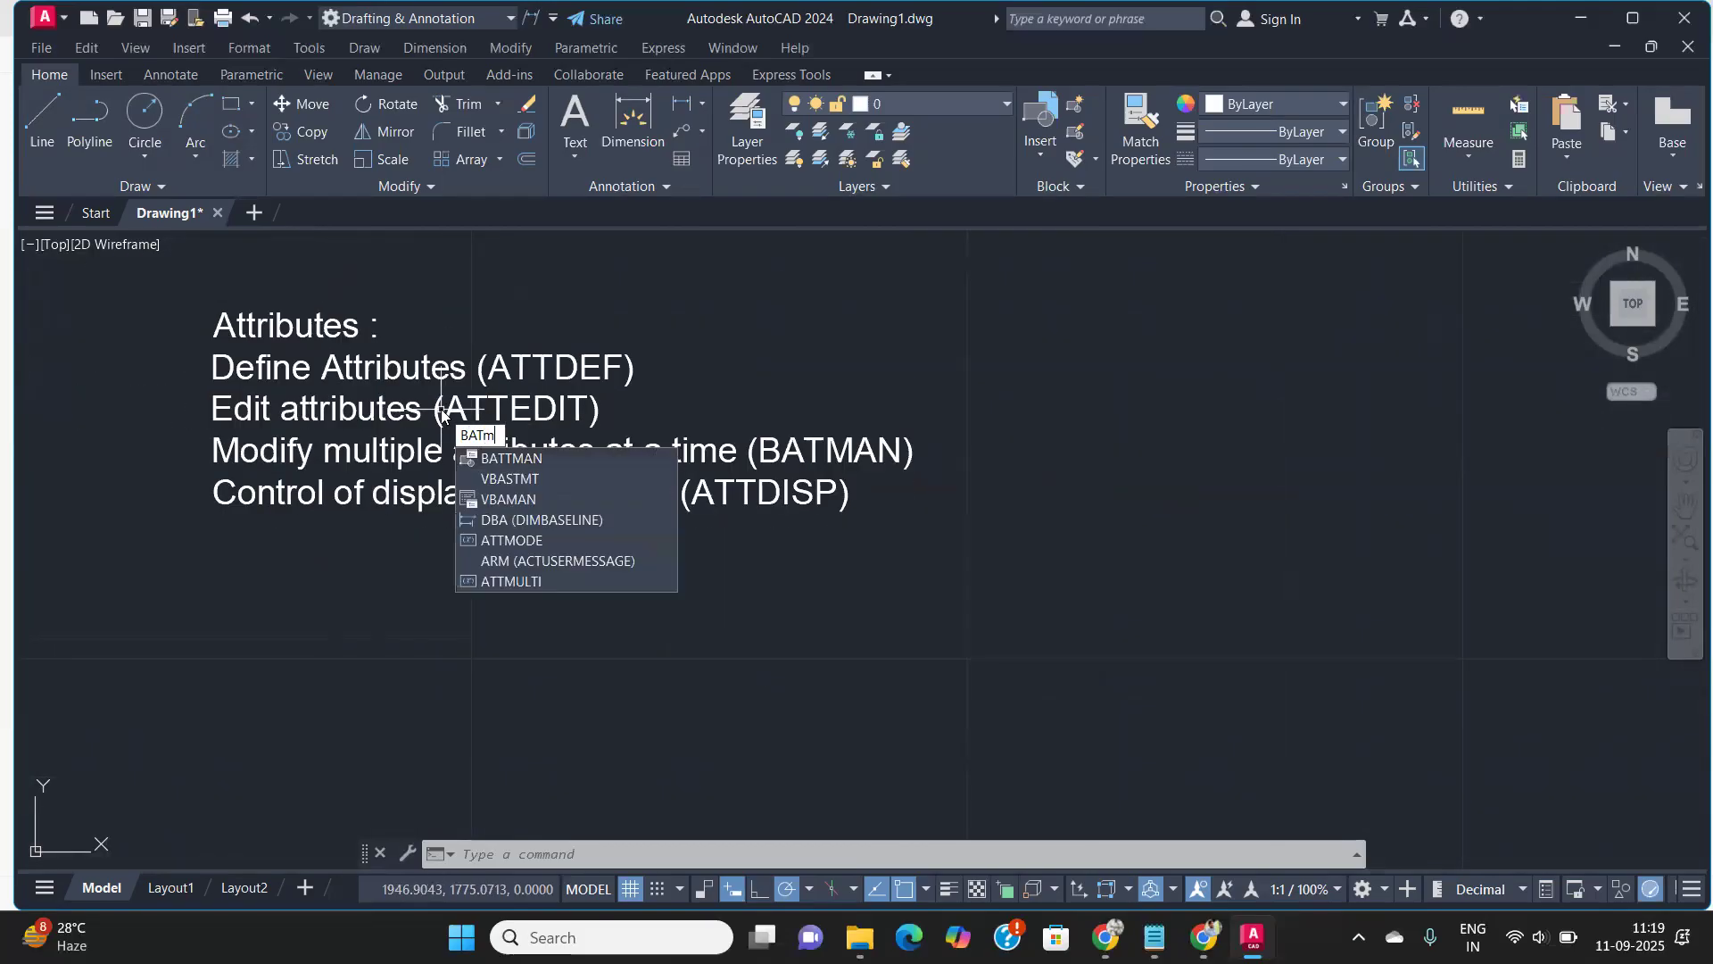
pyautogui.write('n')
pyautogui.press('Return')
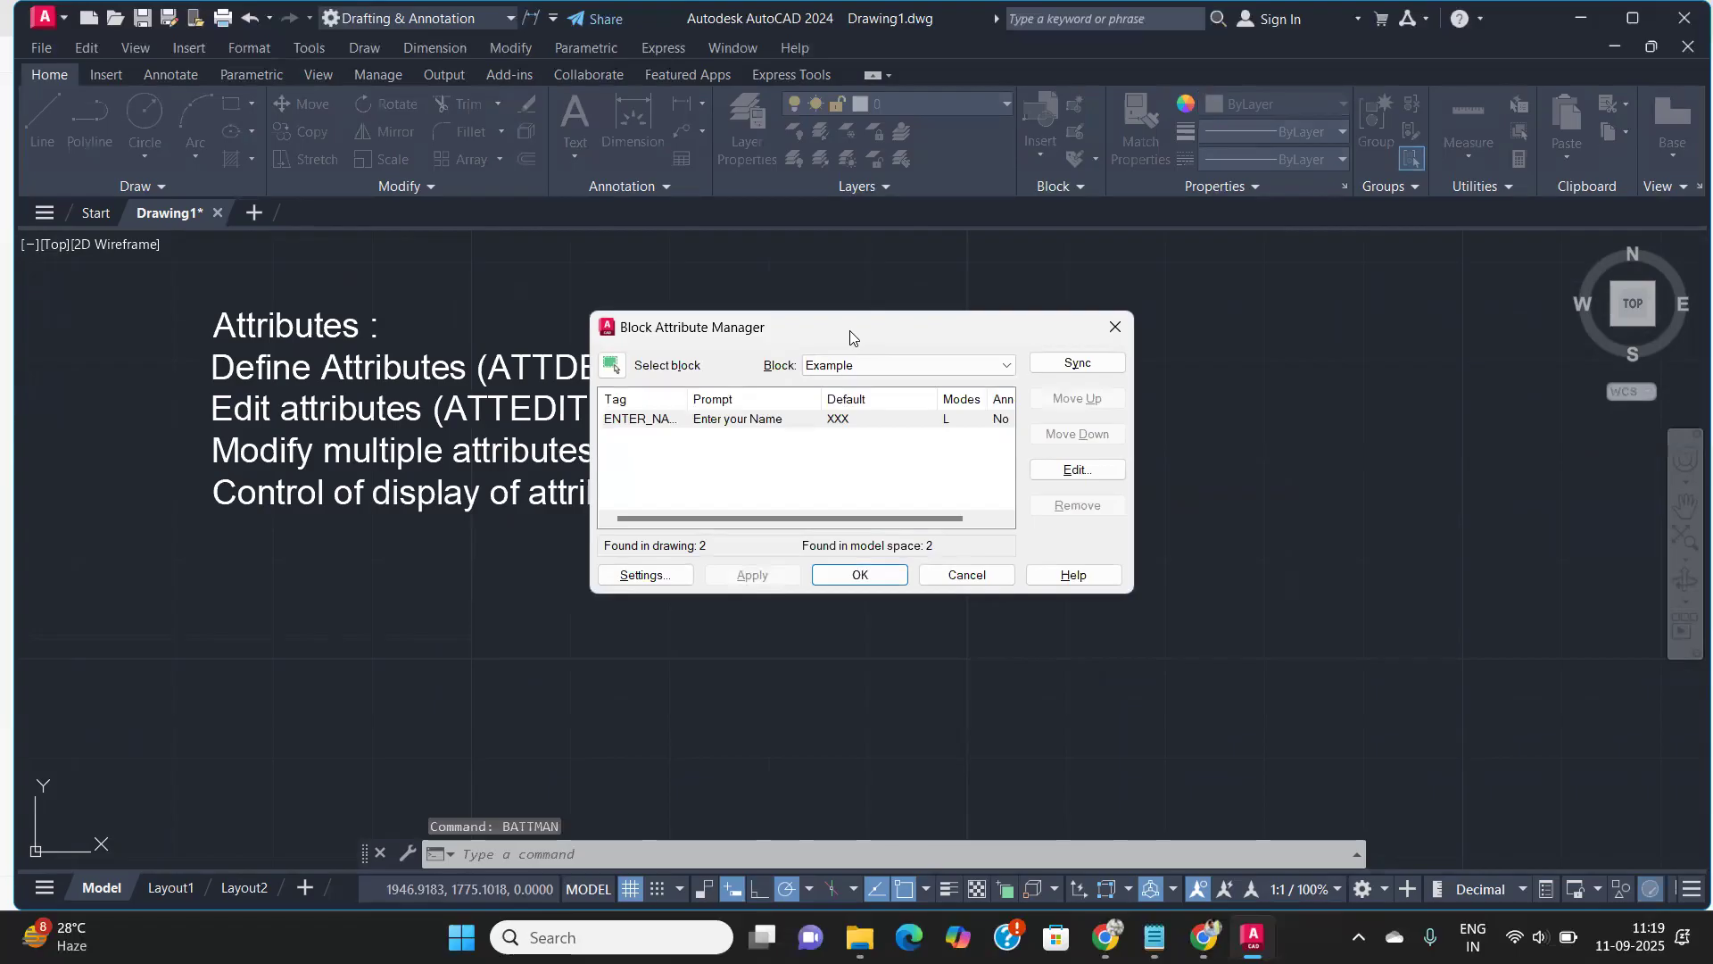
pyautogui.moveTo(850, 330); pyautogui.dragTo(926, 288)
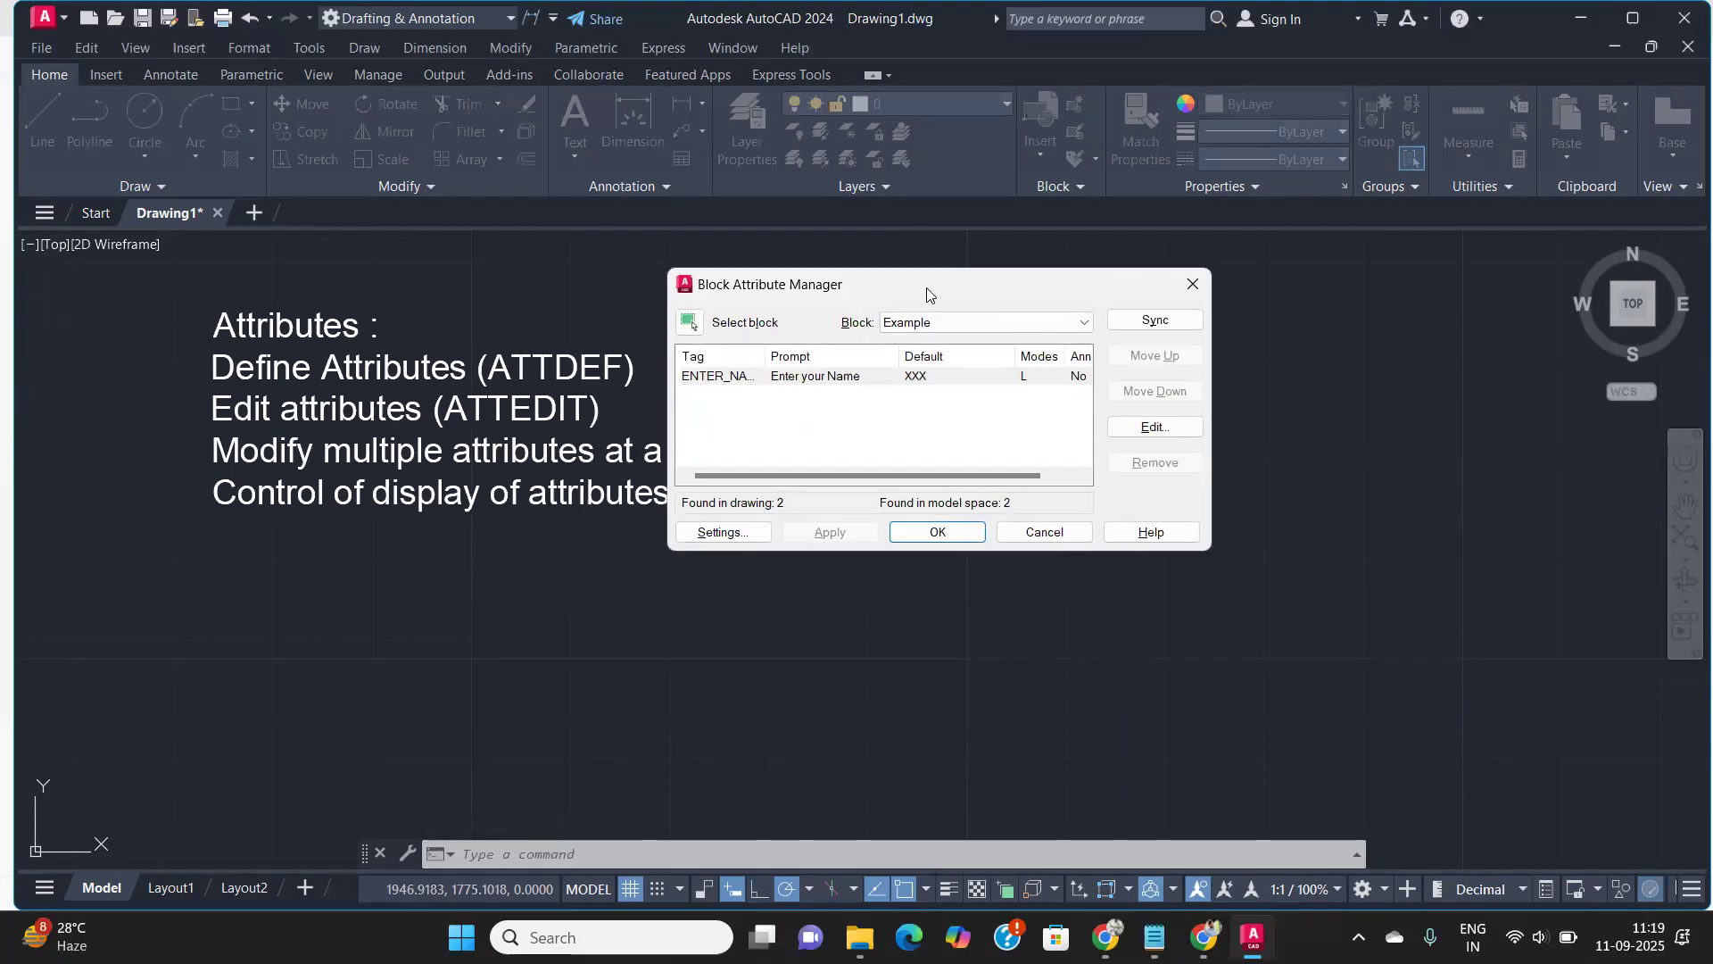
pyautogui.click(987, 322)
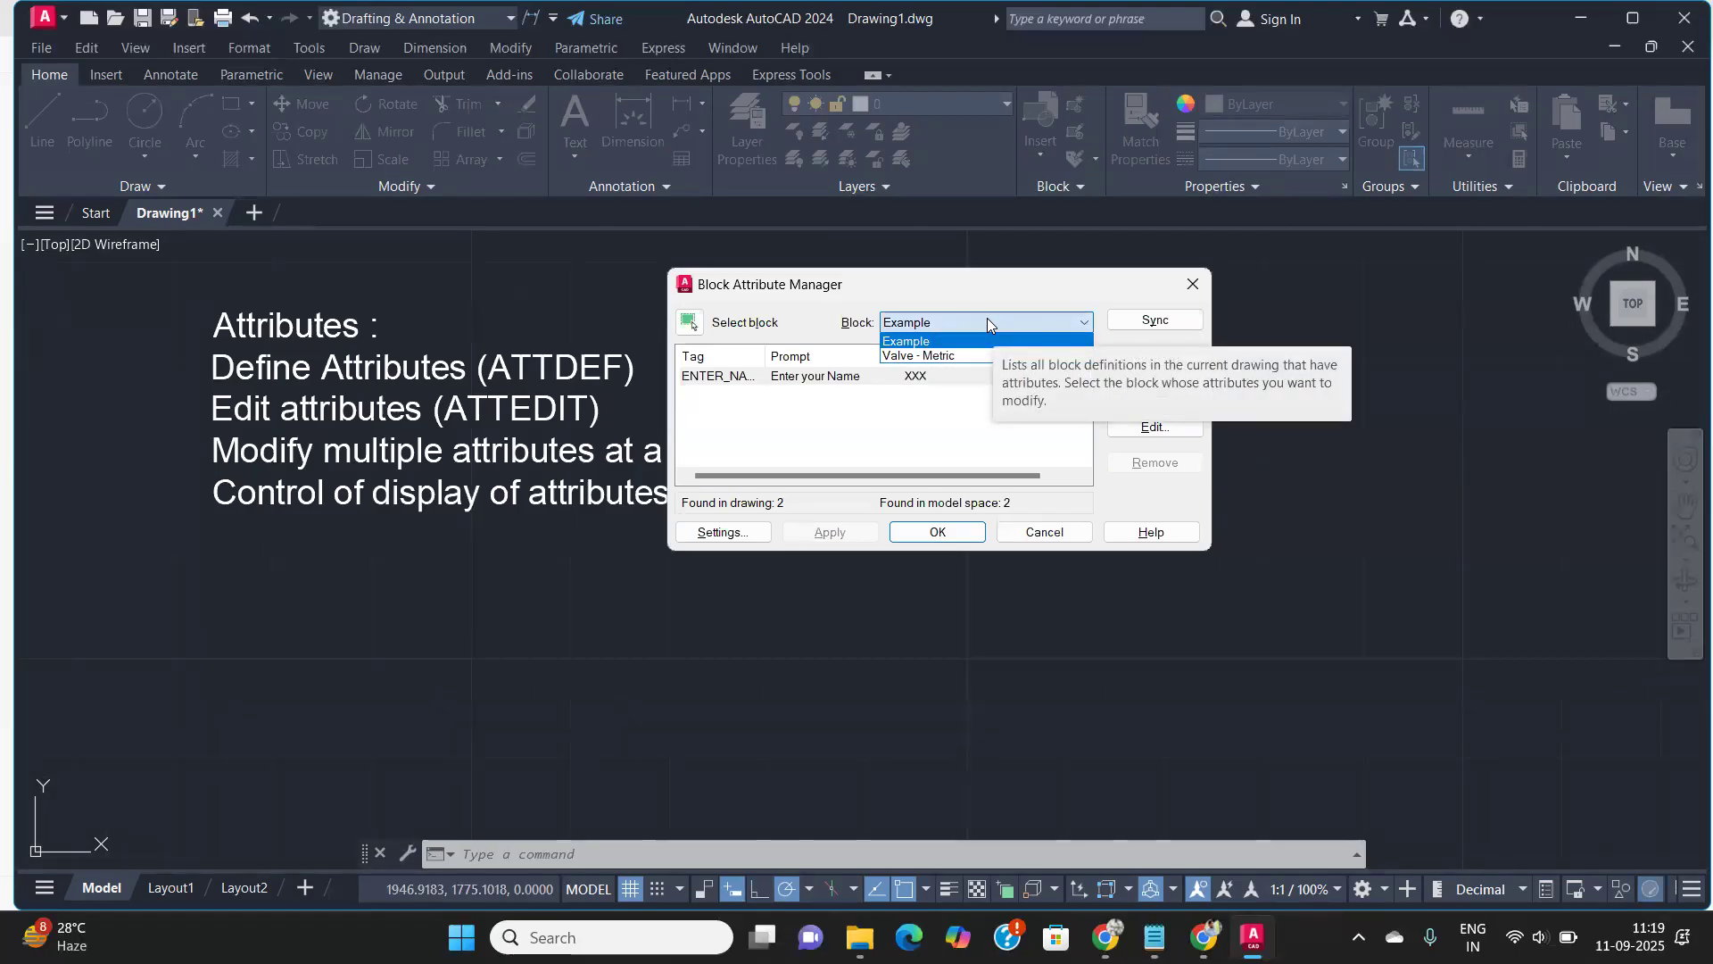
pyautogui.click(987, 322)
pyautogui.click(819, 378)
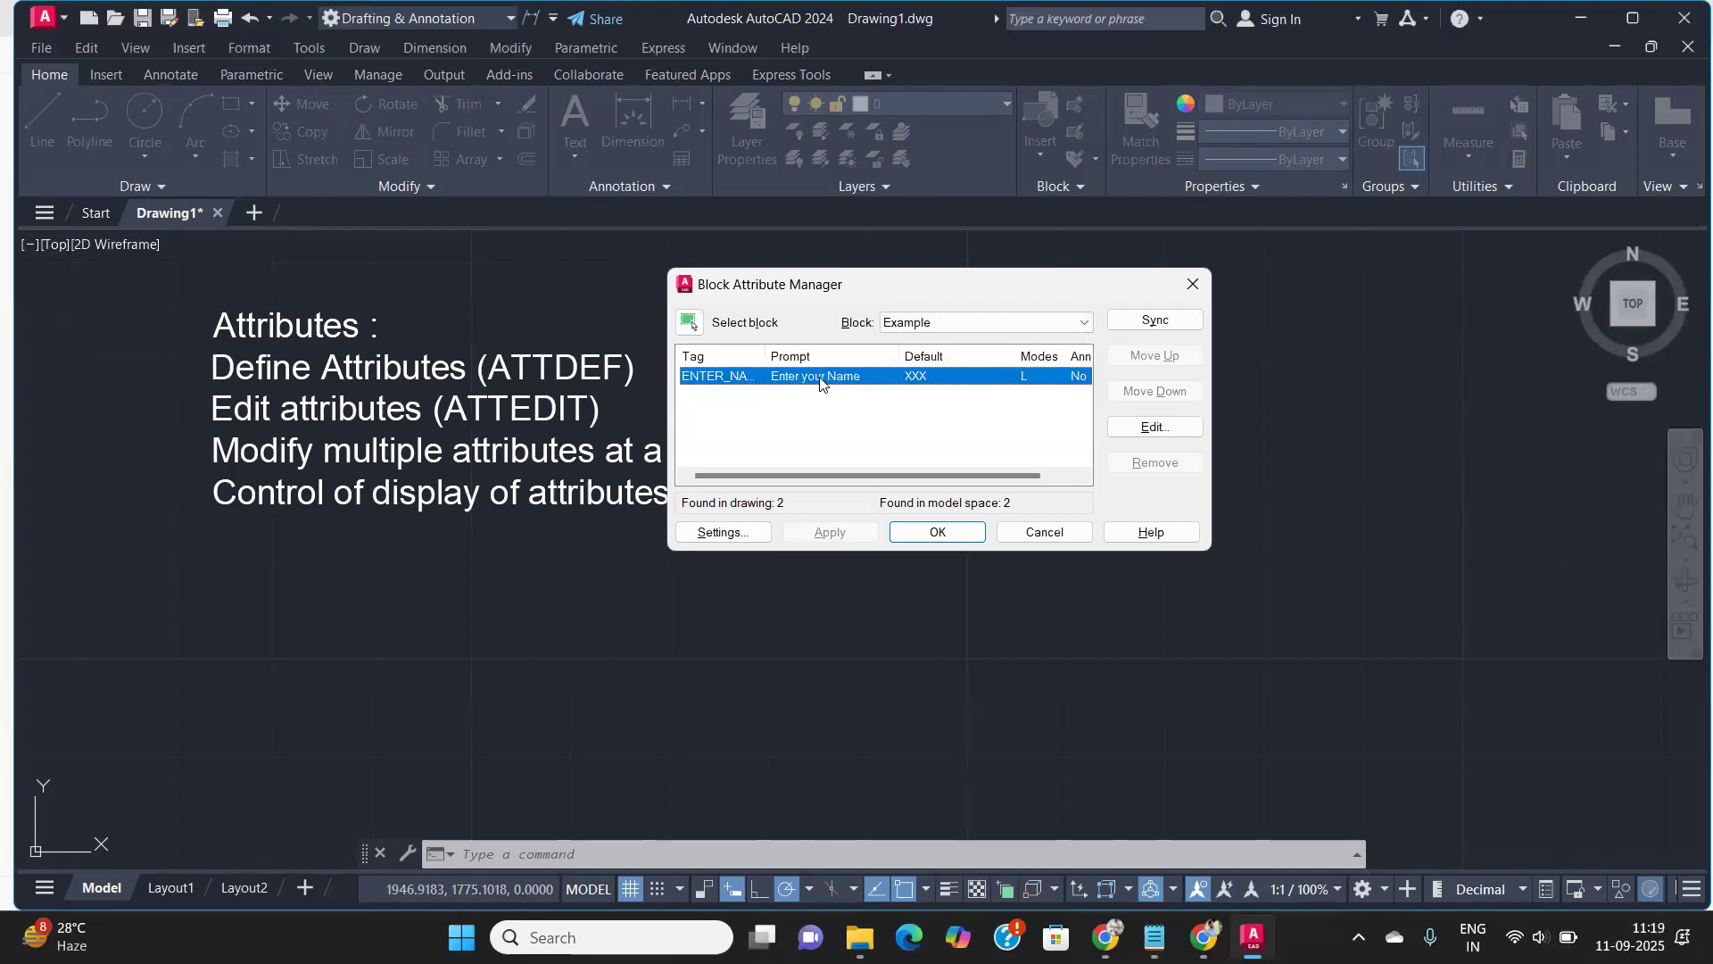
pyautogui.click(1140, 431)
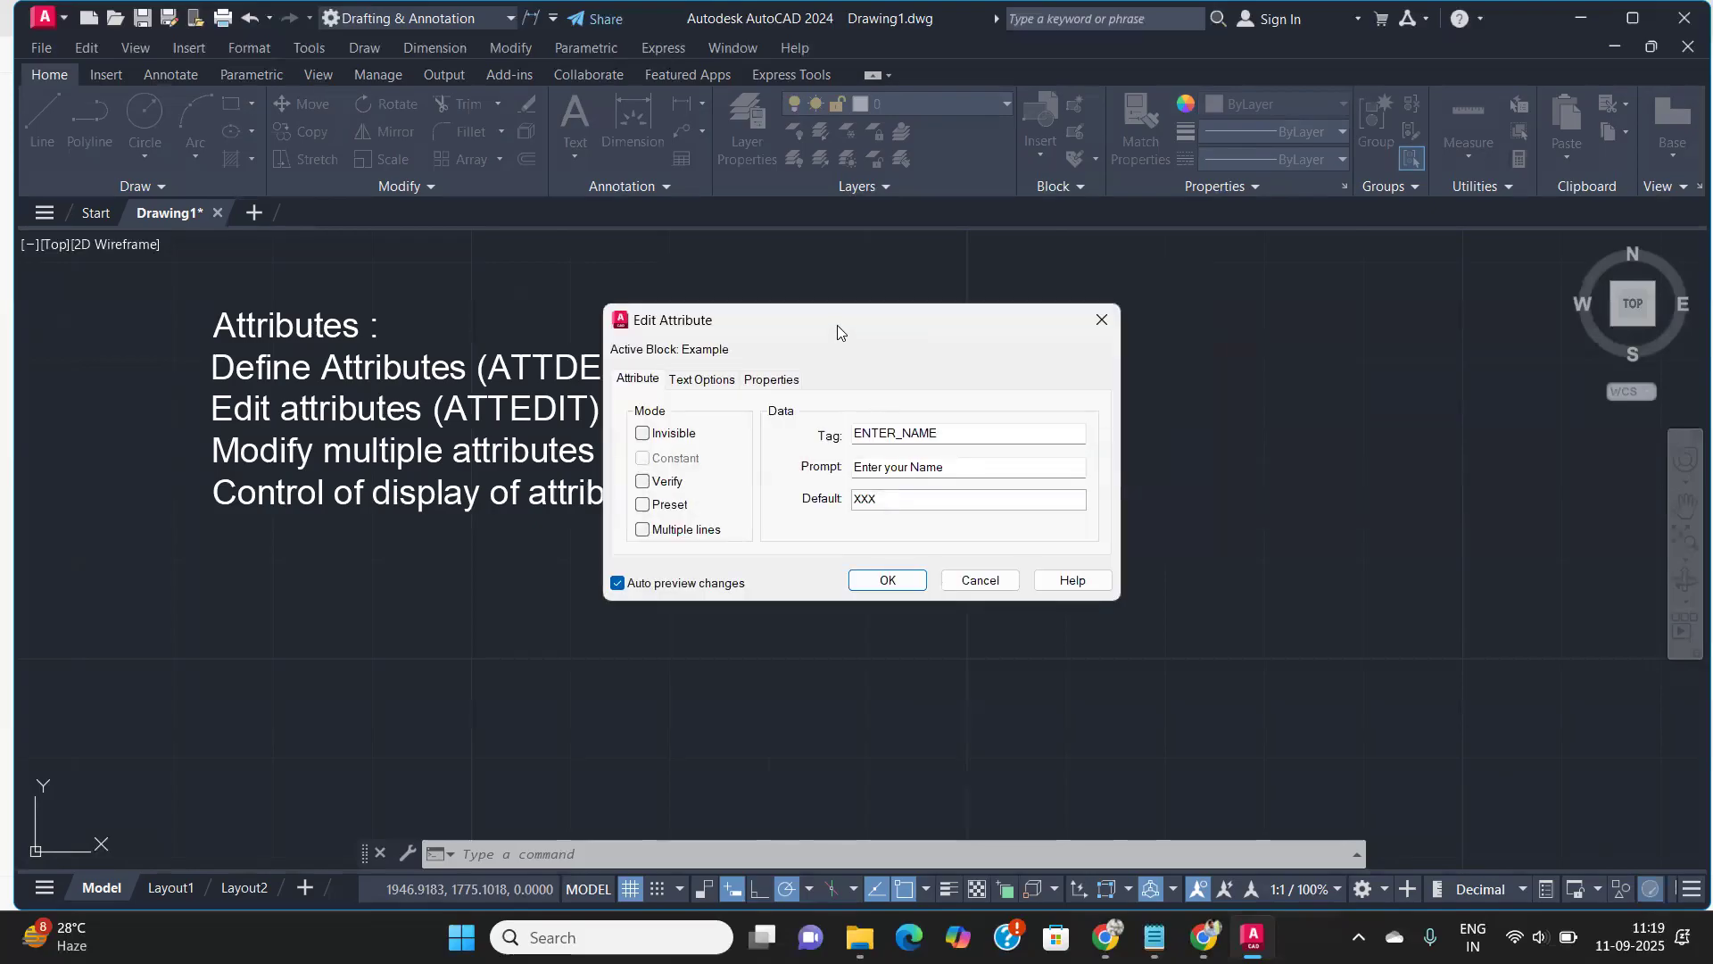
pyautogui.moveTo(828, 324); pyautogui.dragTo(895, 273)
# Change the Example block's attribute tag to NAME and its default value to abc
pyautogui.click(1016, 382)
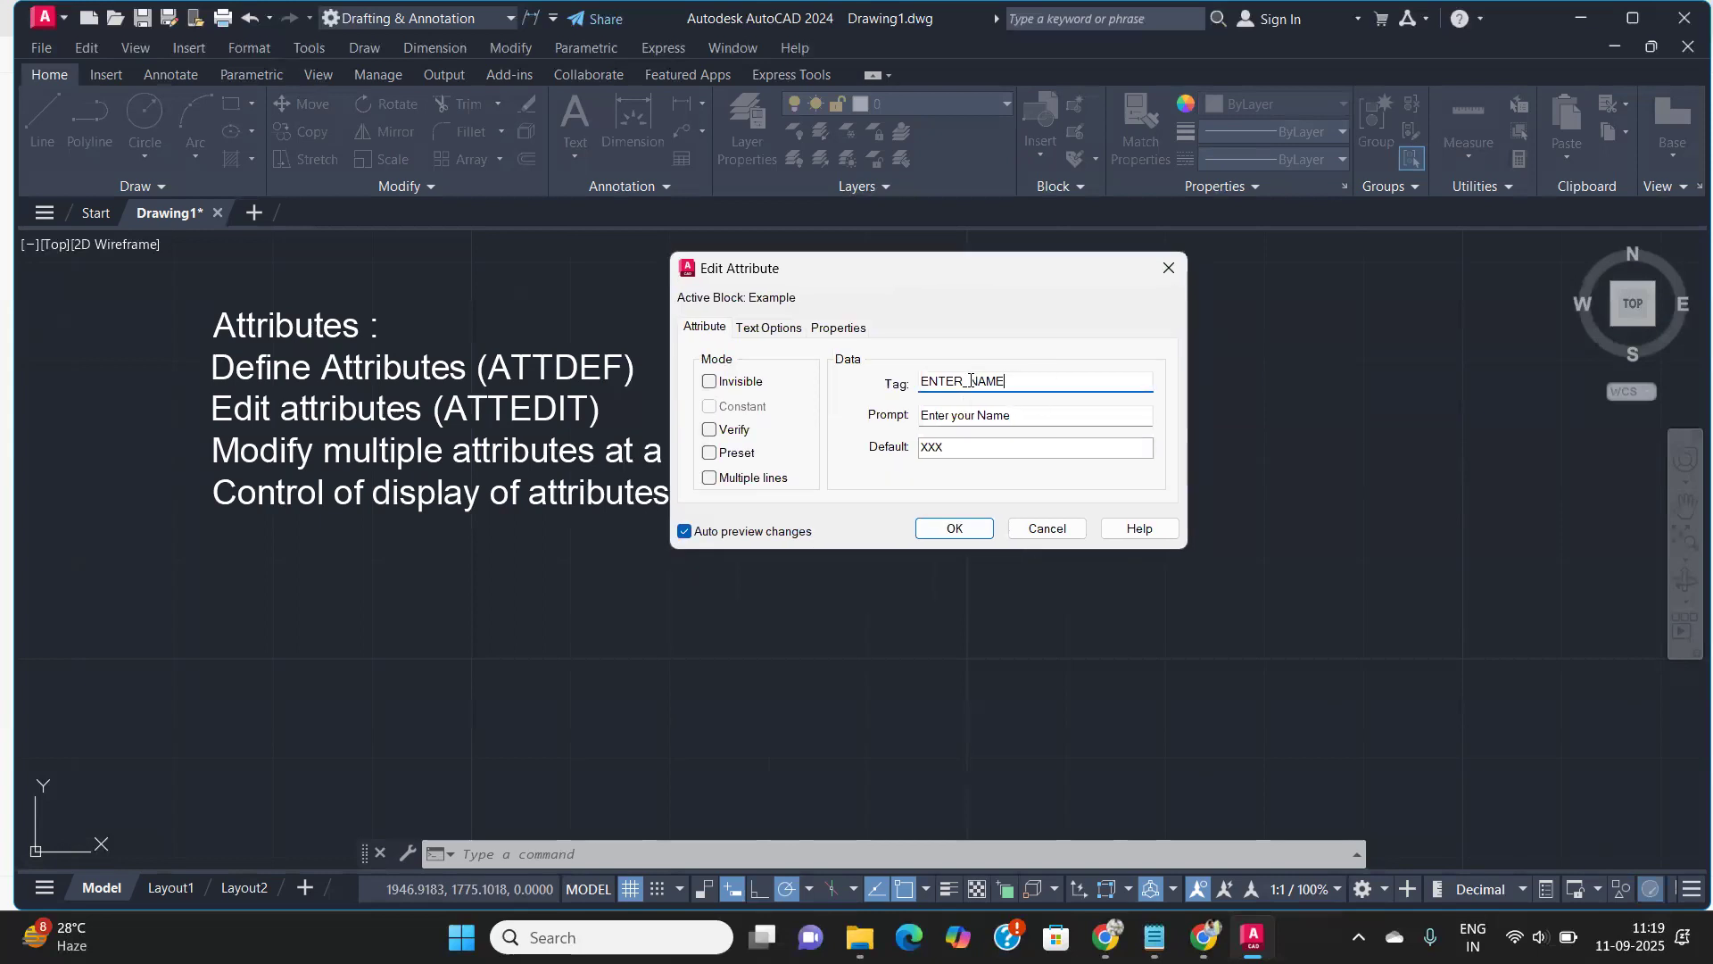
pyautogui.click(977, 389)
pyautogui.press('BackSpace')
pyautogui.press('BackSpace')
pyautogui.press('BackSpace')
pyautogui.press('BackSpace')
pyautogui.press('BackSpace')
pyautogui.press('BackSpace')
pyautogui.click(1023, 416)
pyautogui.click(974, 449)
pyautogui.press('BackSpace')
pyautogui.press('BackSpace')
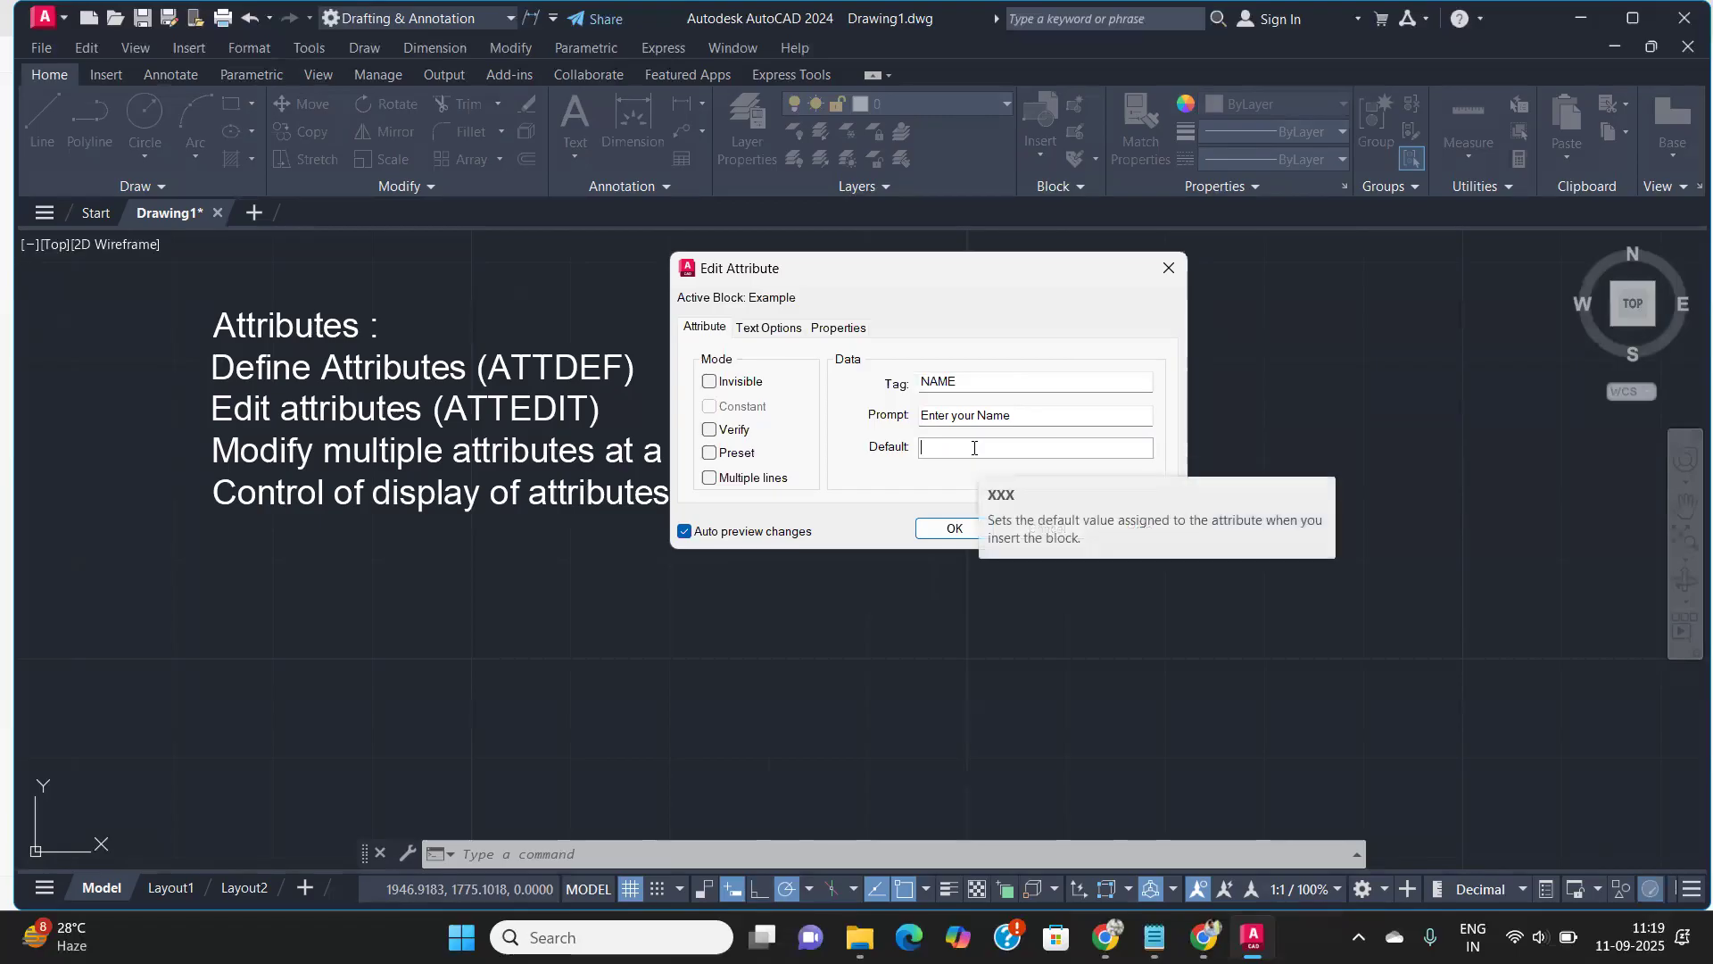
pyautogui.write('abc')
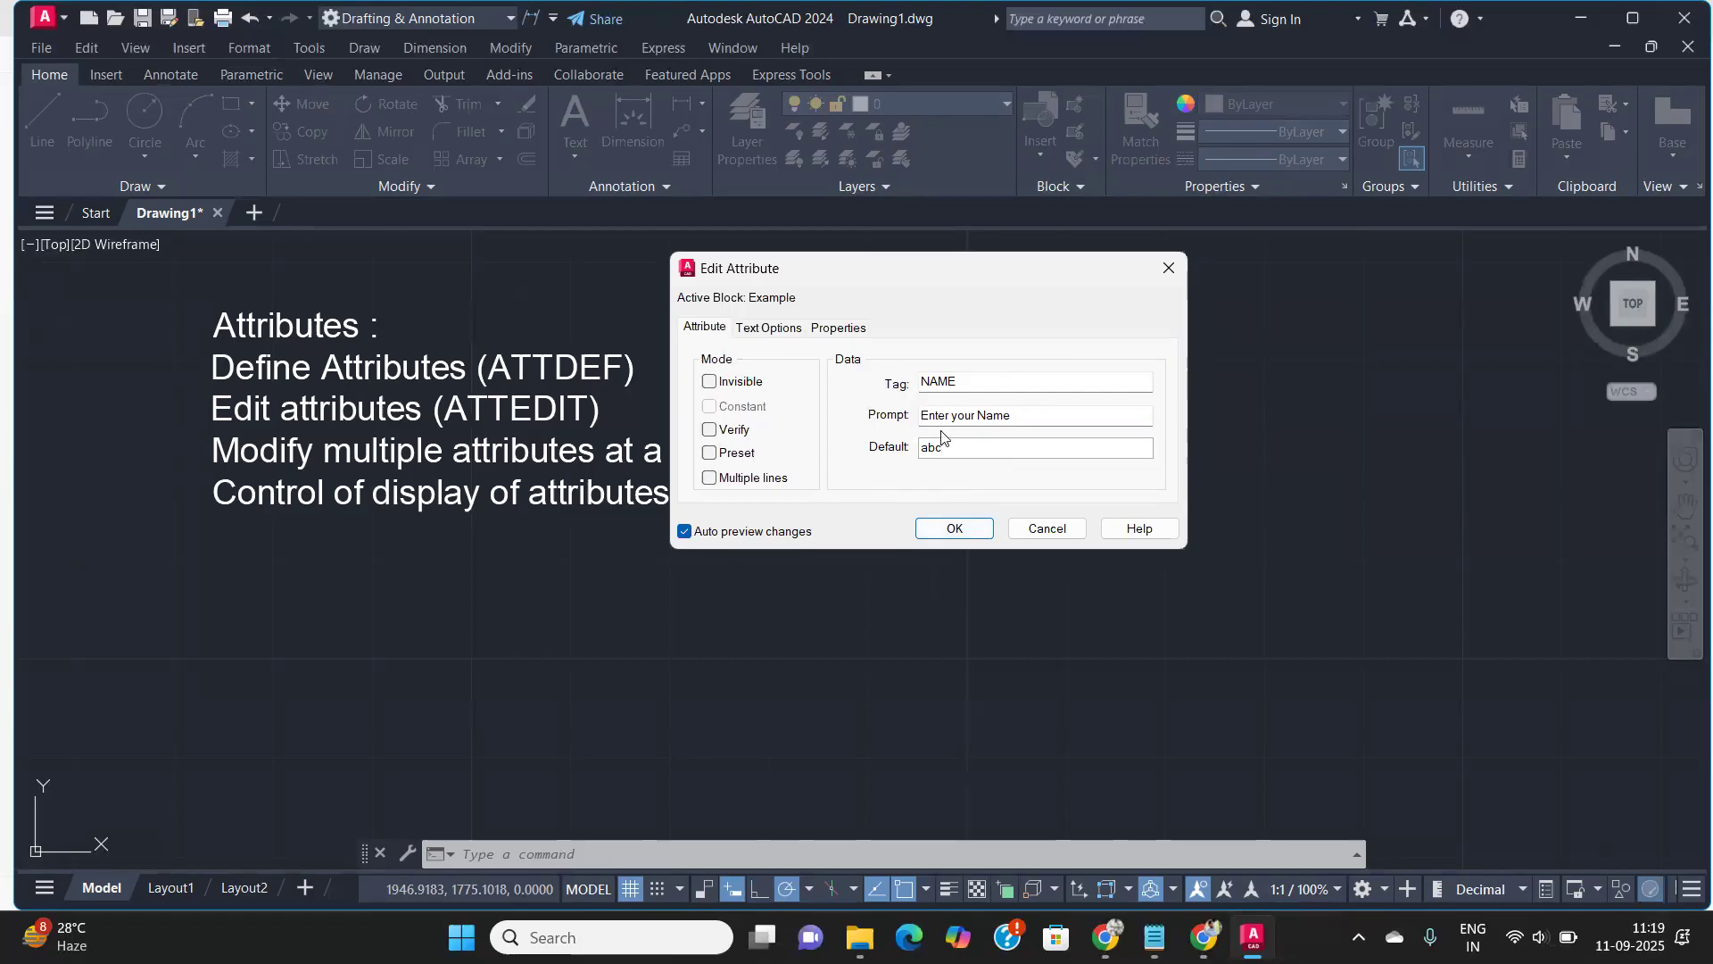
# Set the attribute's text height to 12 and its text style to Annotative, keeping left justification
pyautogui.click(766, 331)
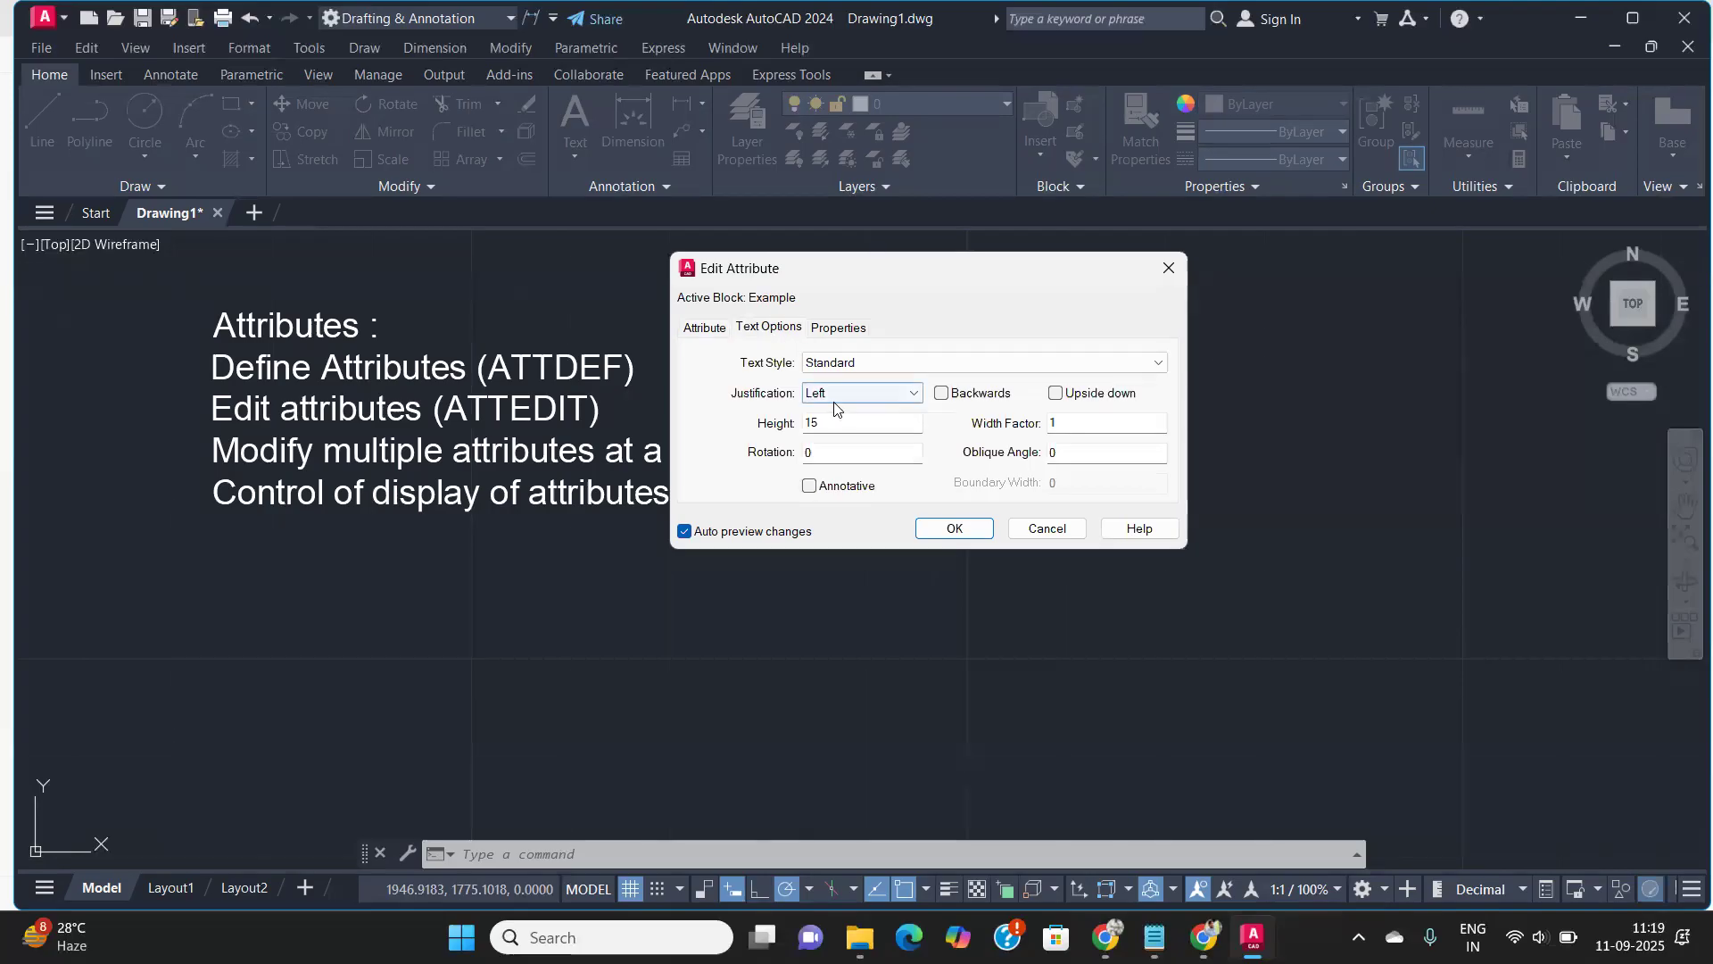
pyautogui.doubleClick(806, 424)
pyautogui.write('12')
pyautogui.click(909, 393)
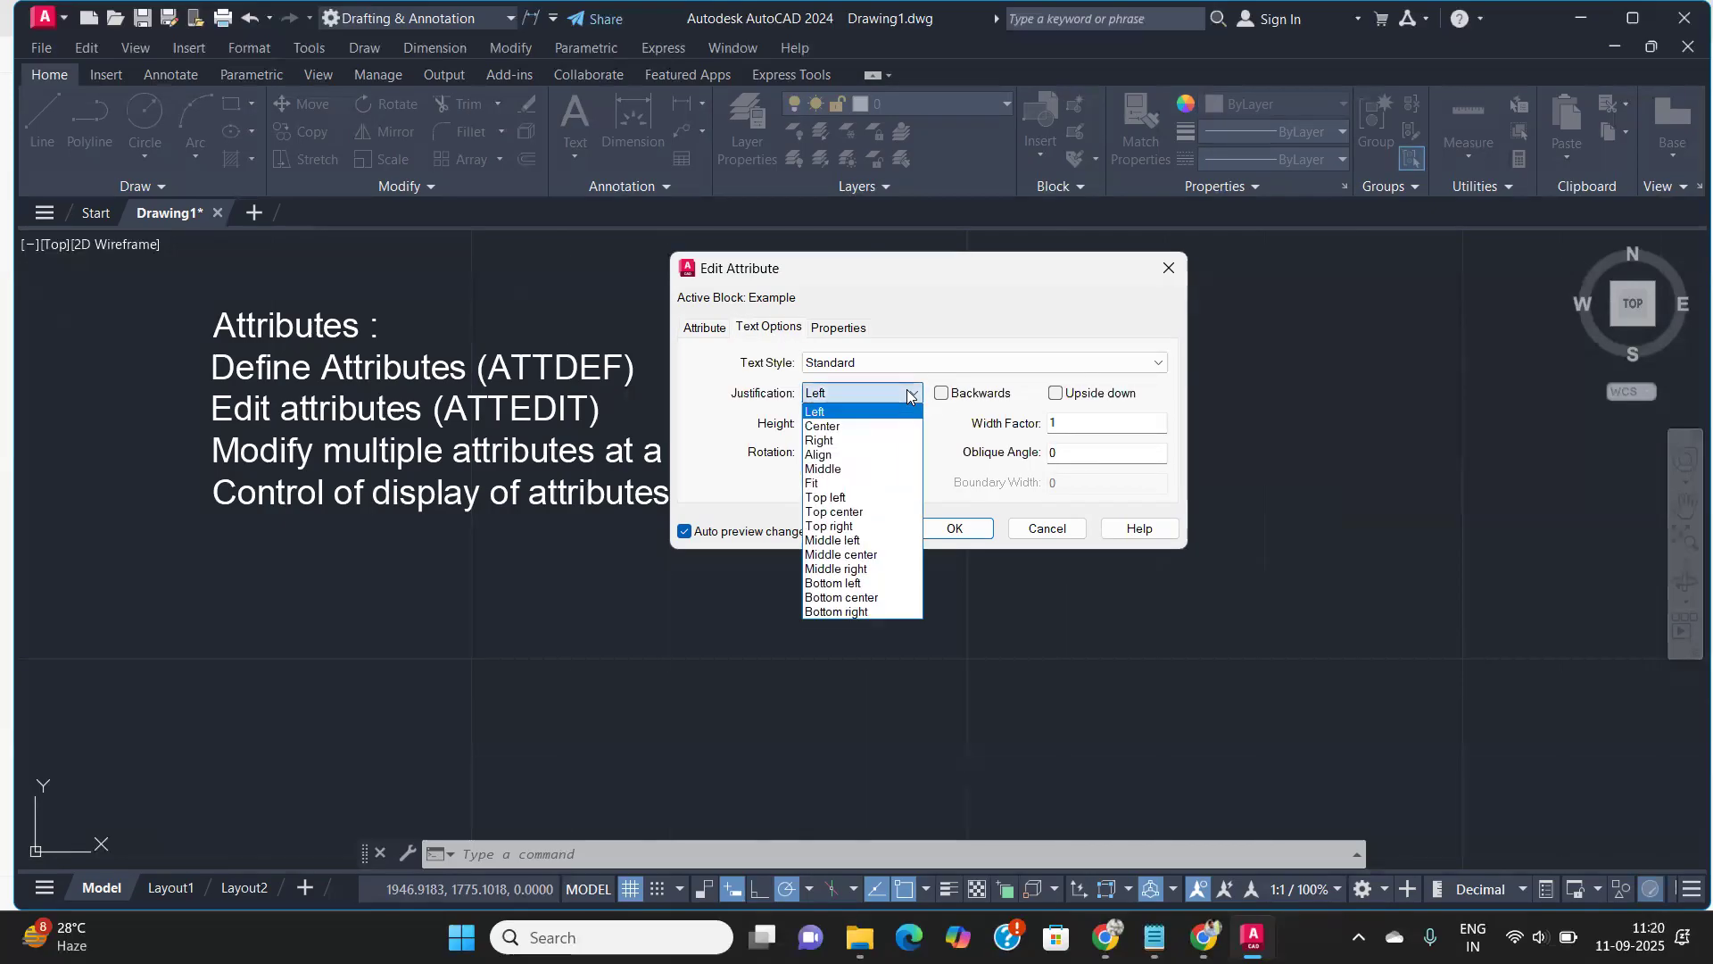
pyautogui.click(908, 393)
pyautogui.click(901, 391)
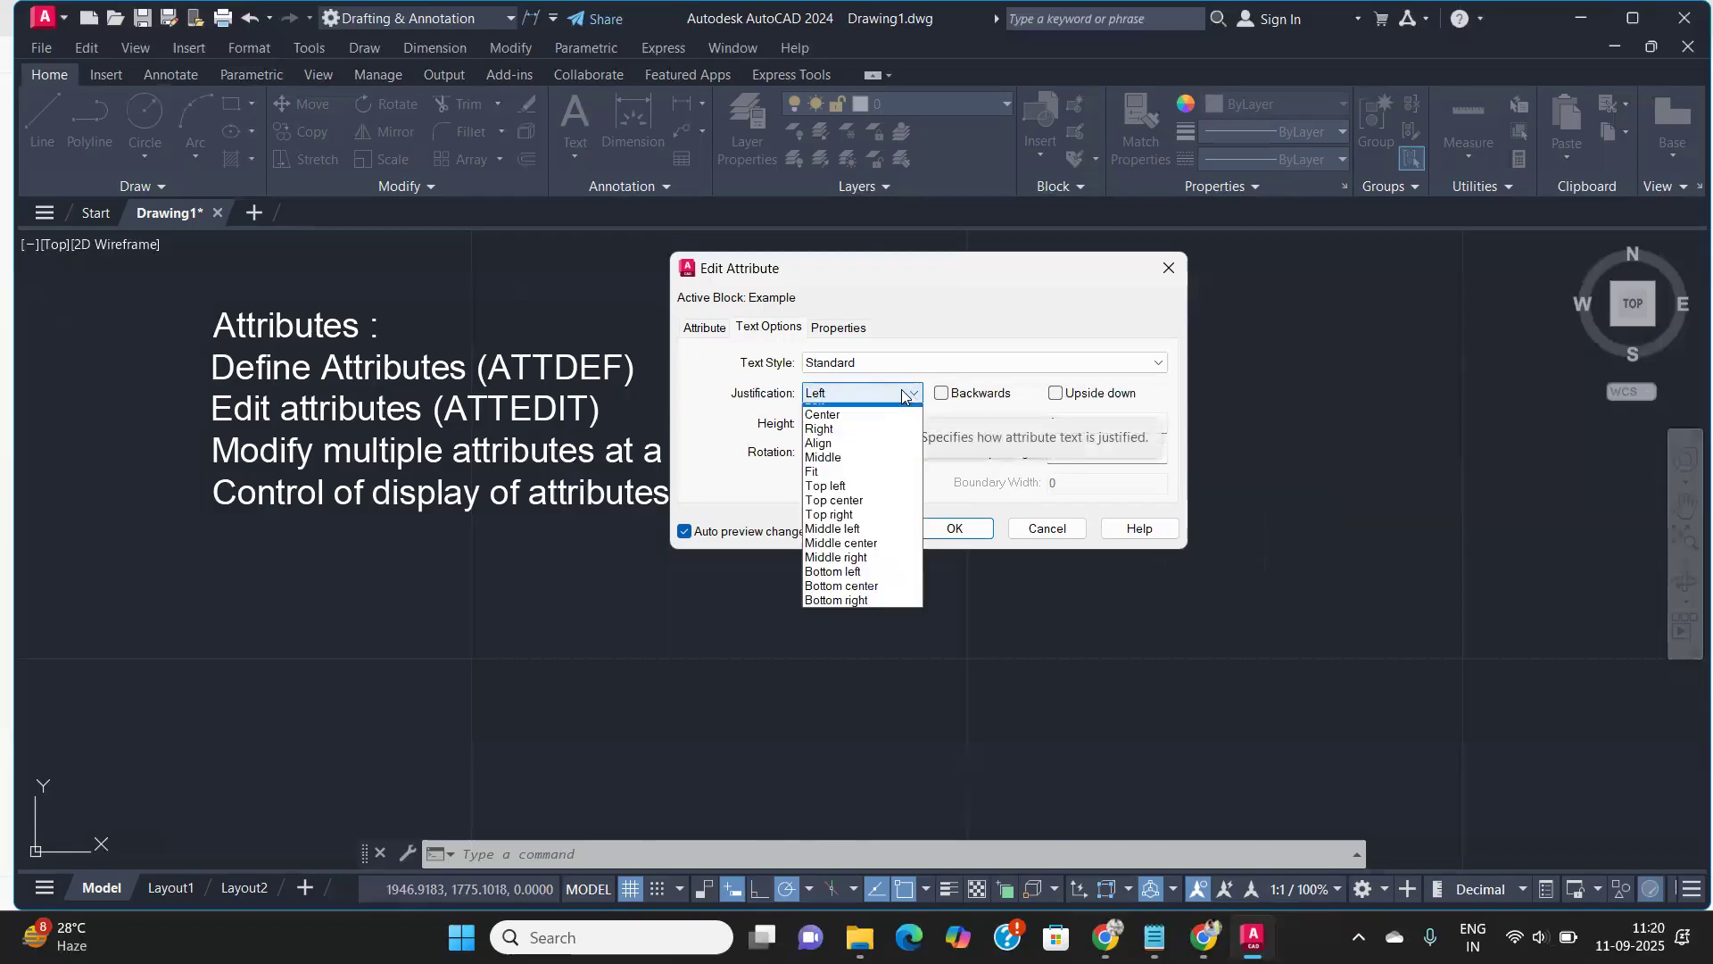
pyautogui.click(899, 390)
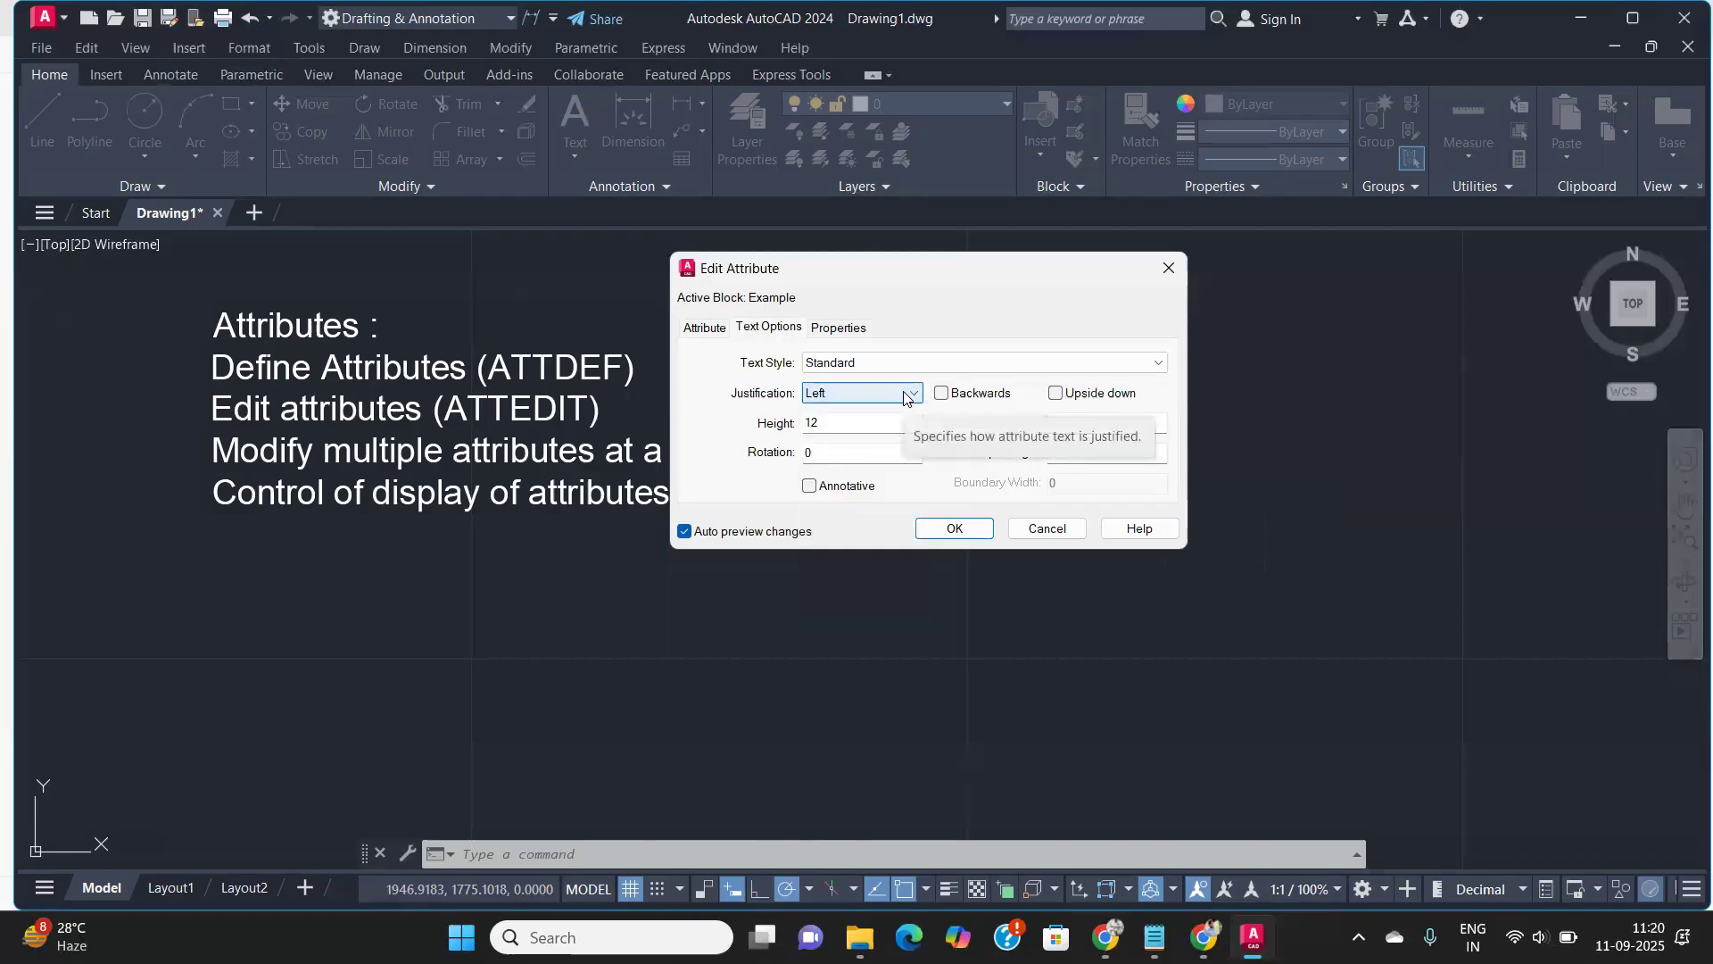
pyautogui.click(929, 361)
pyautogui.click(930, 360)
pyautogui.click(930, 361)
pyautogui.click(846, 398)
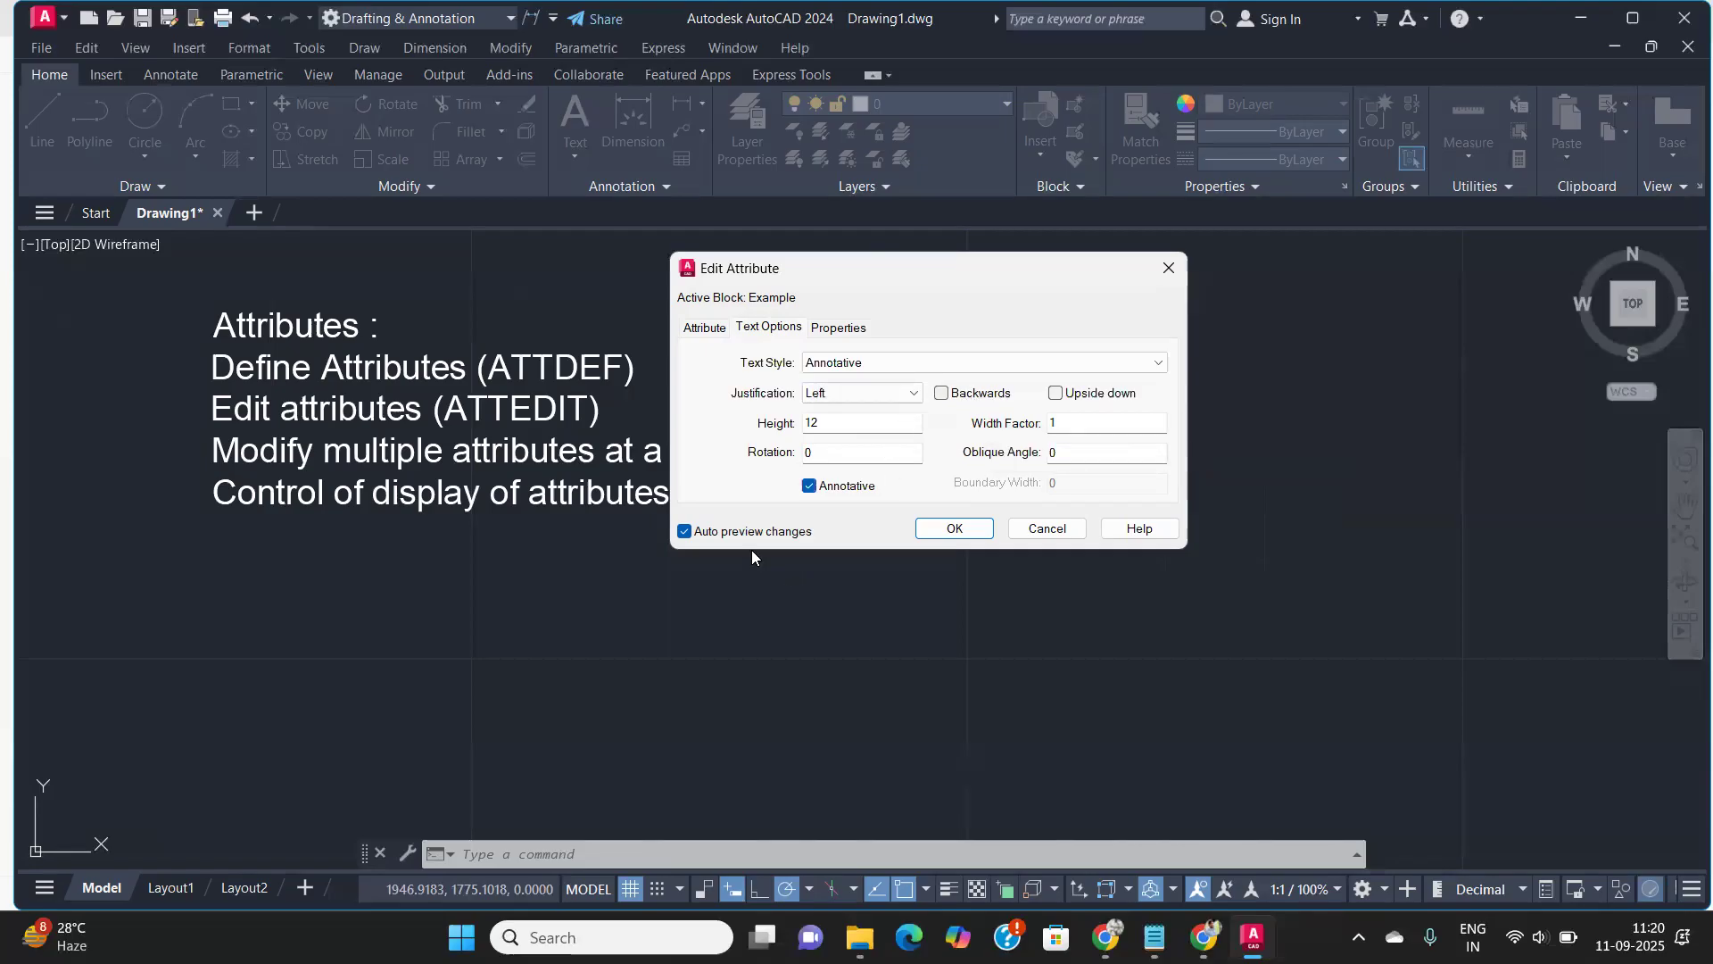
# Set the attribute's color to Magenta, leaving layer 0 and the ByLayer linetype, and accept the attribute edits
pyautogui.click(837, 328)
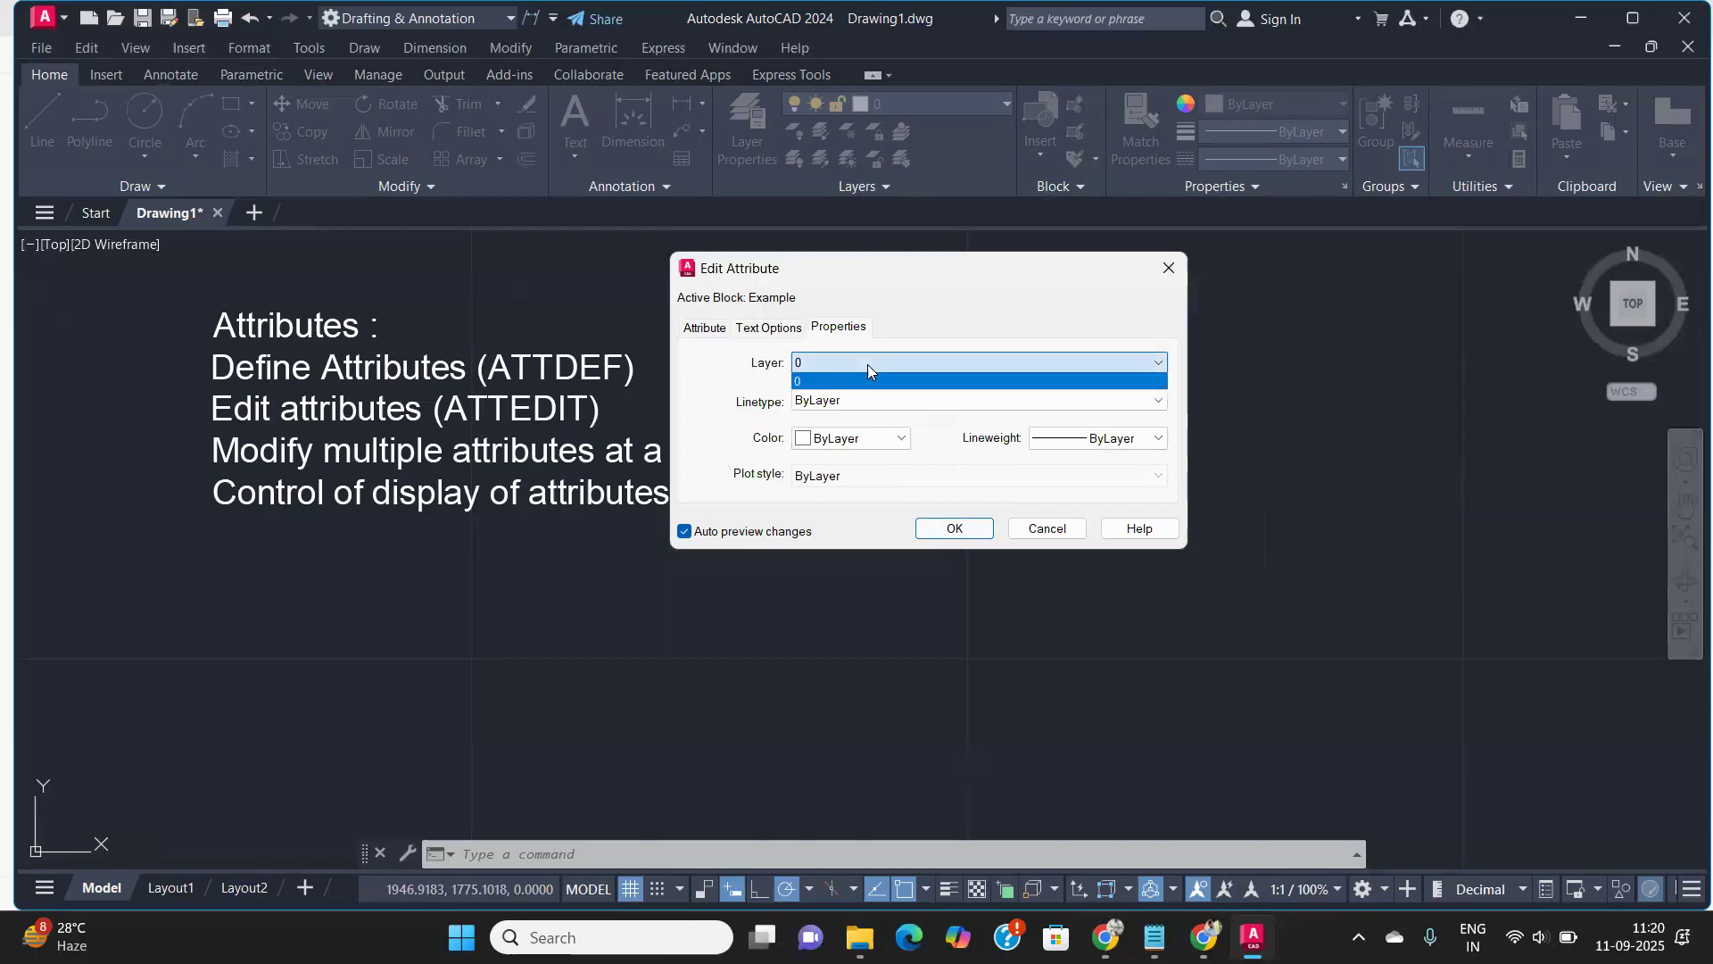
pyautogui.click(870, 366)
pyautogui.click(867, 365)
pyautogui.click(878, 398)
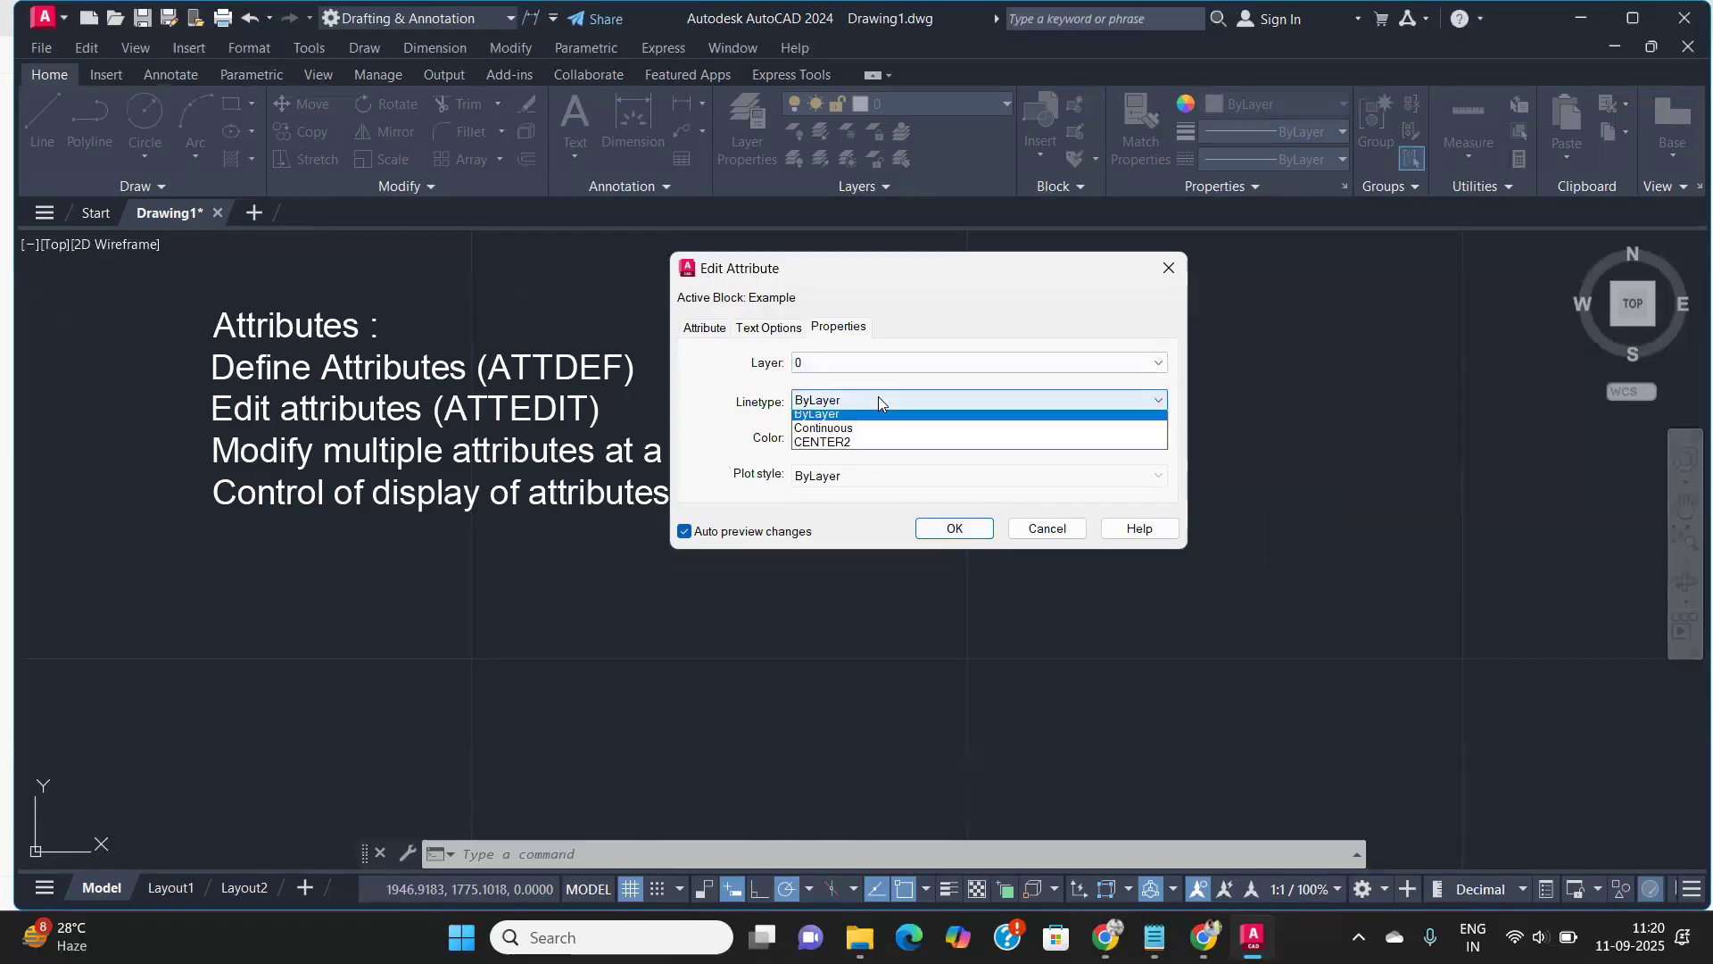
pyautogui.click(879, 399)
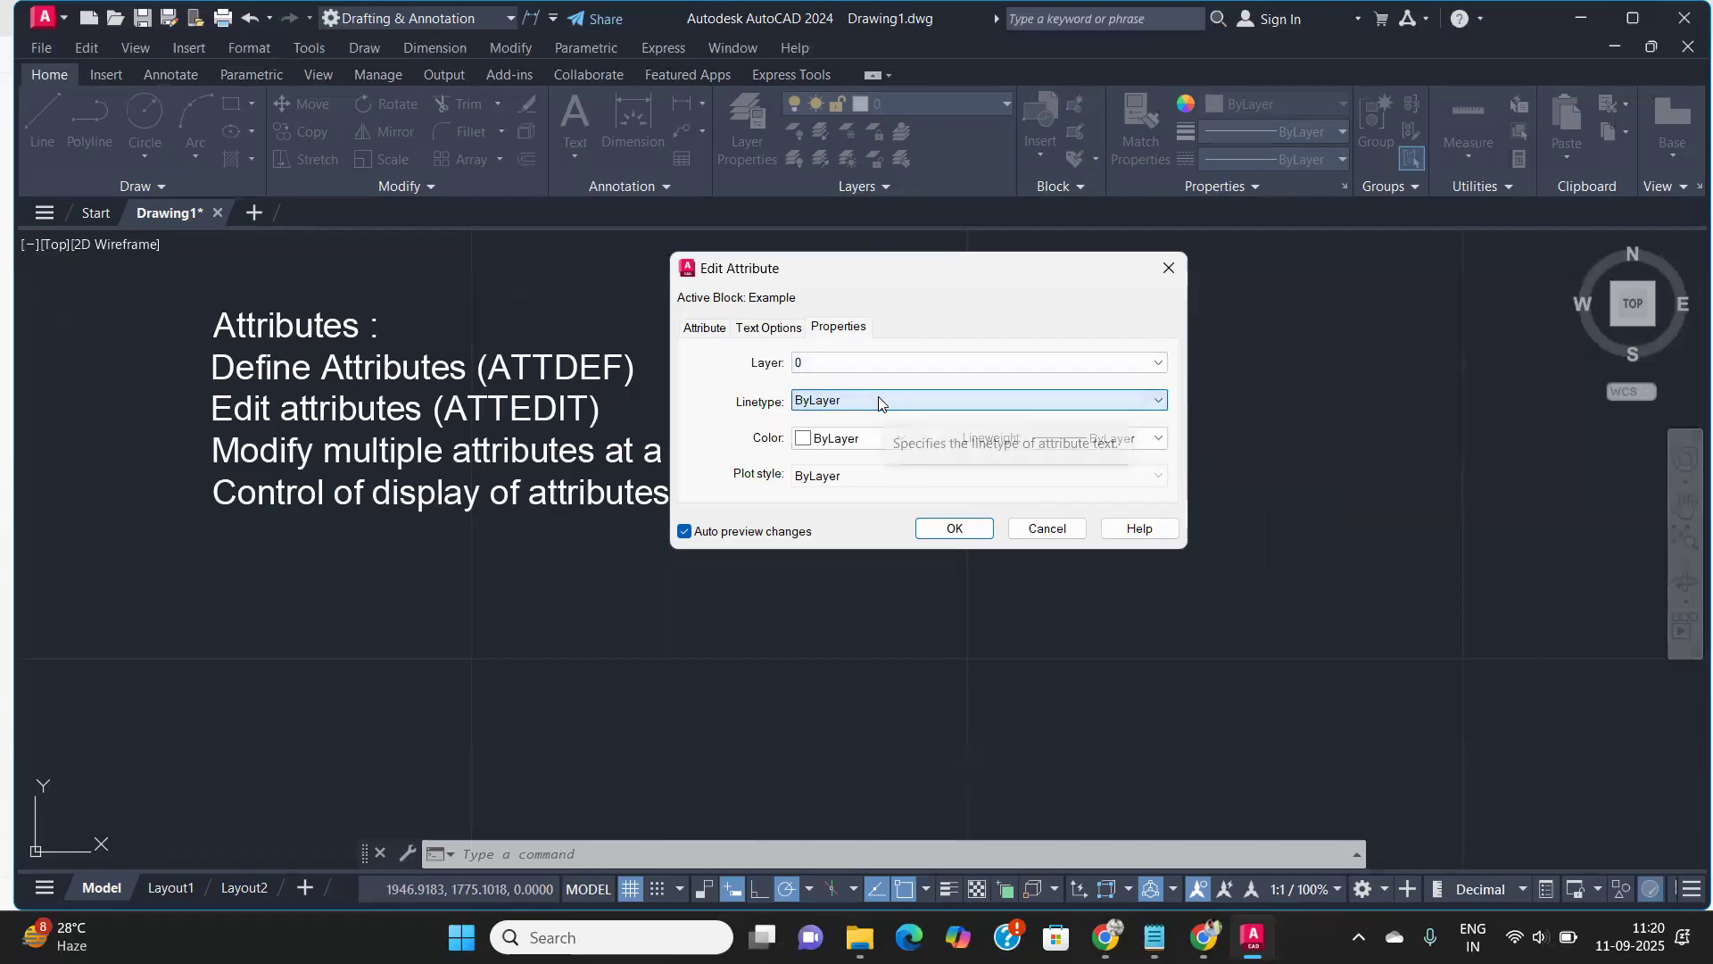
pyautogui.click(849, 438)
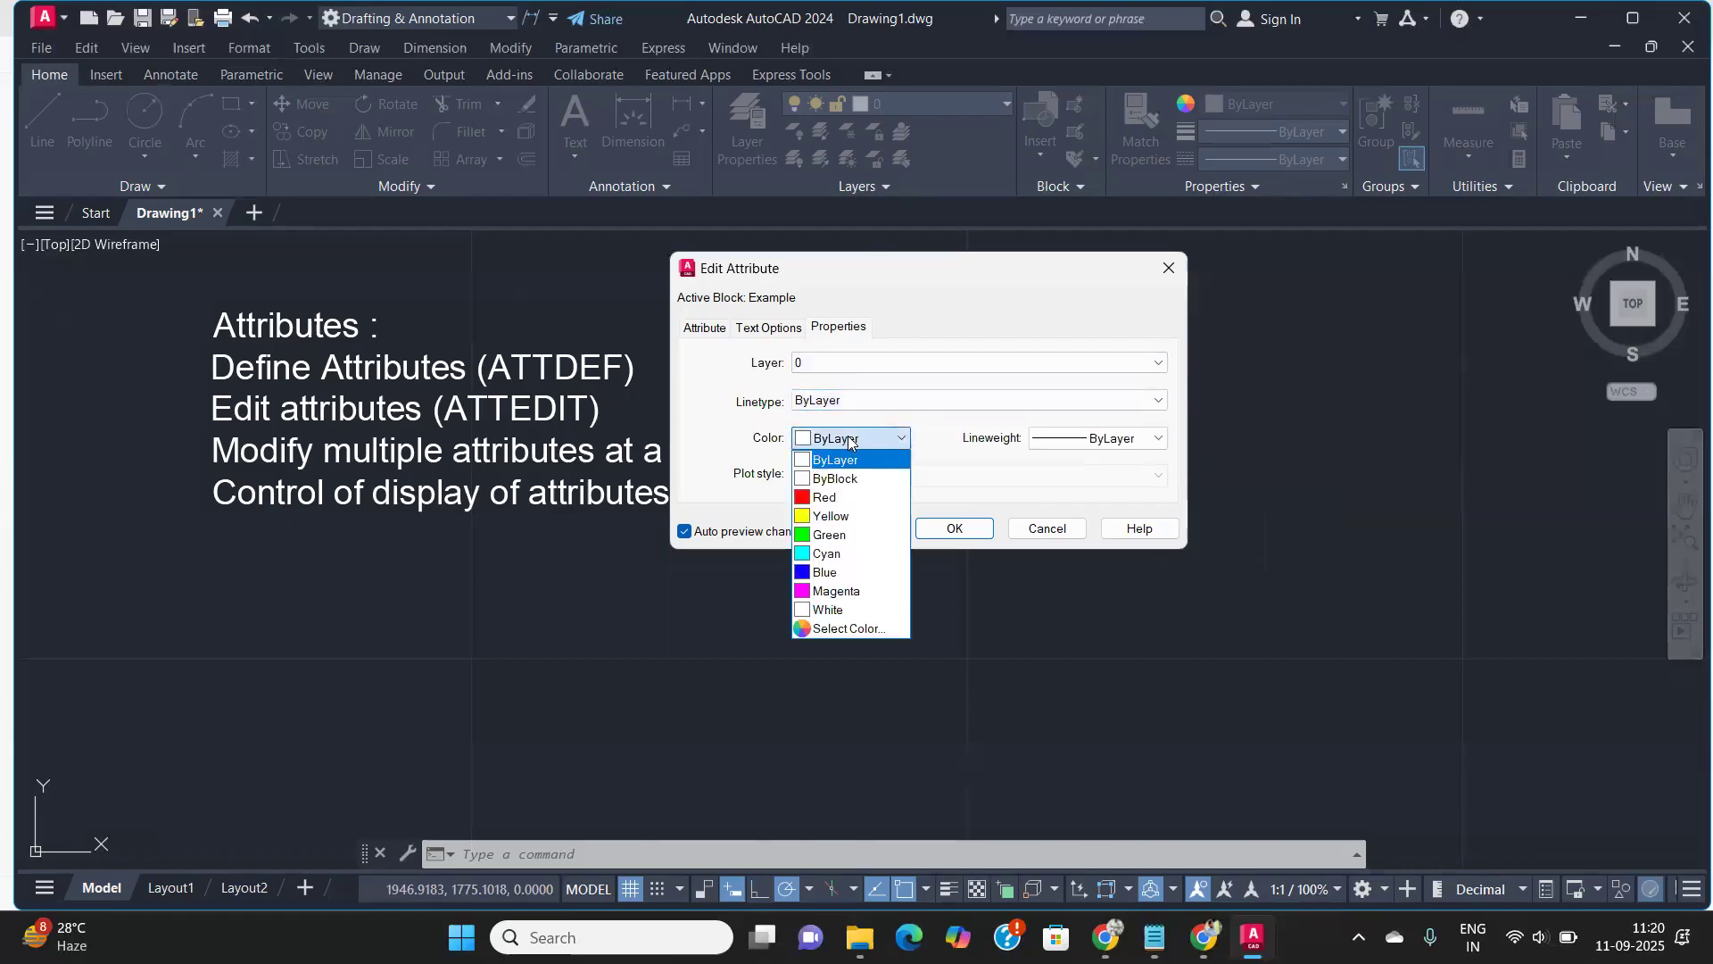
pyautogui.click(830, 592)
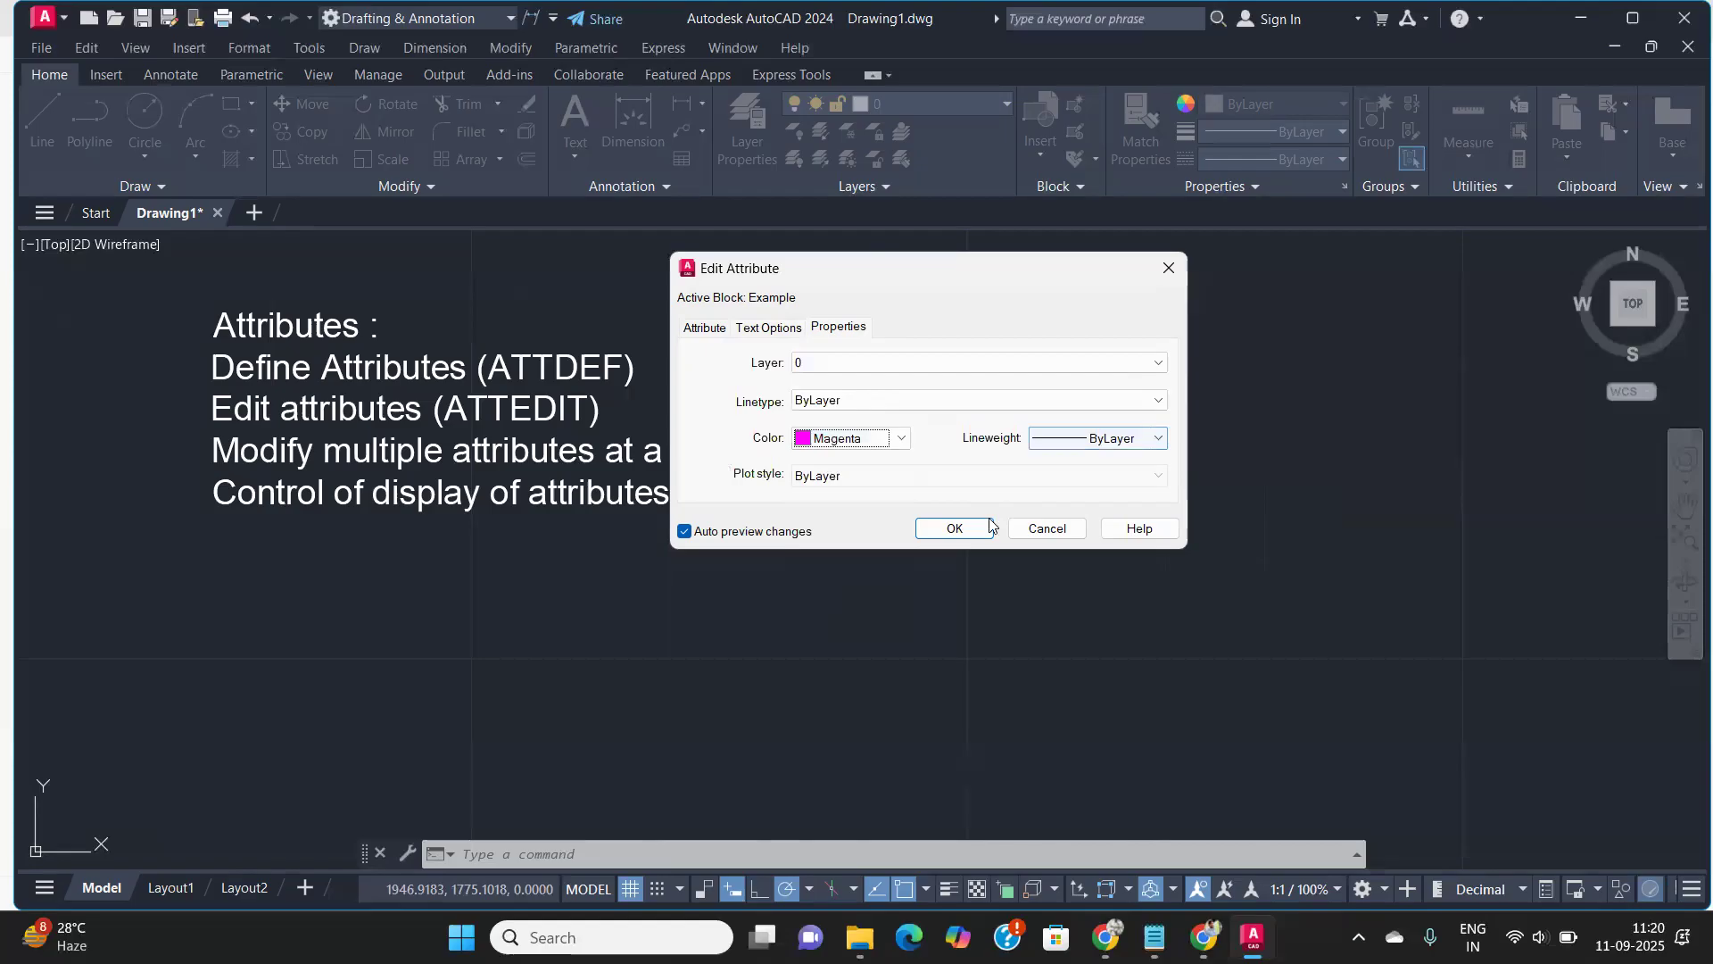
pyautogui.click(948, 530)
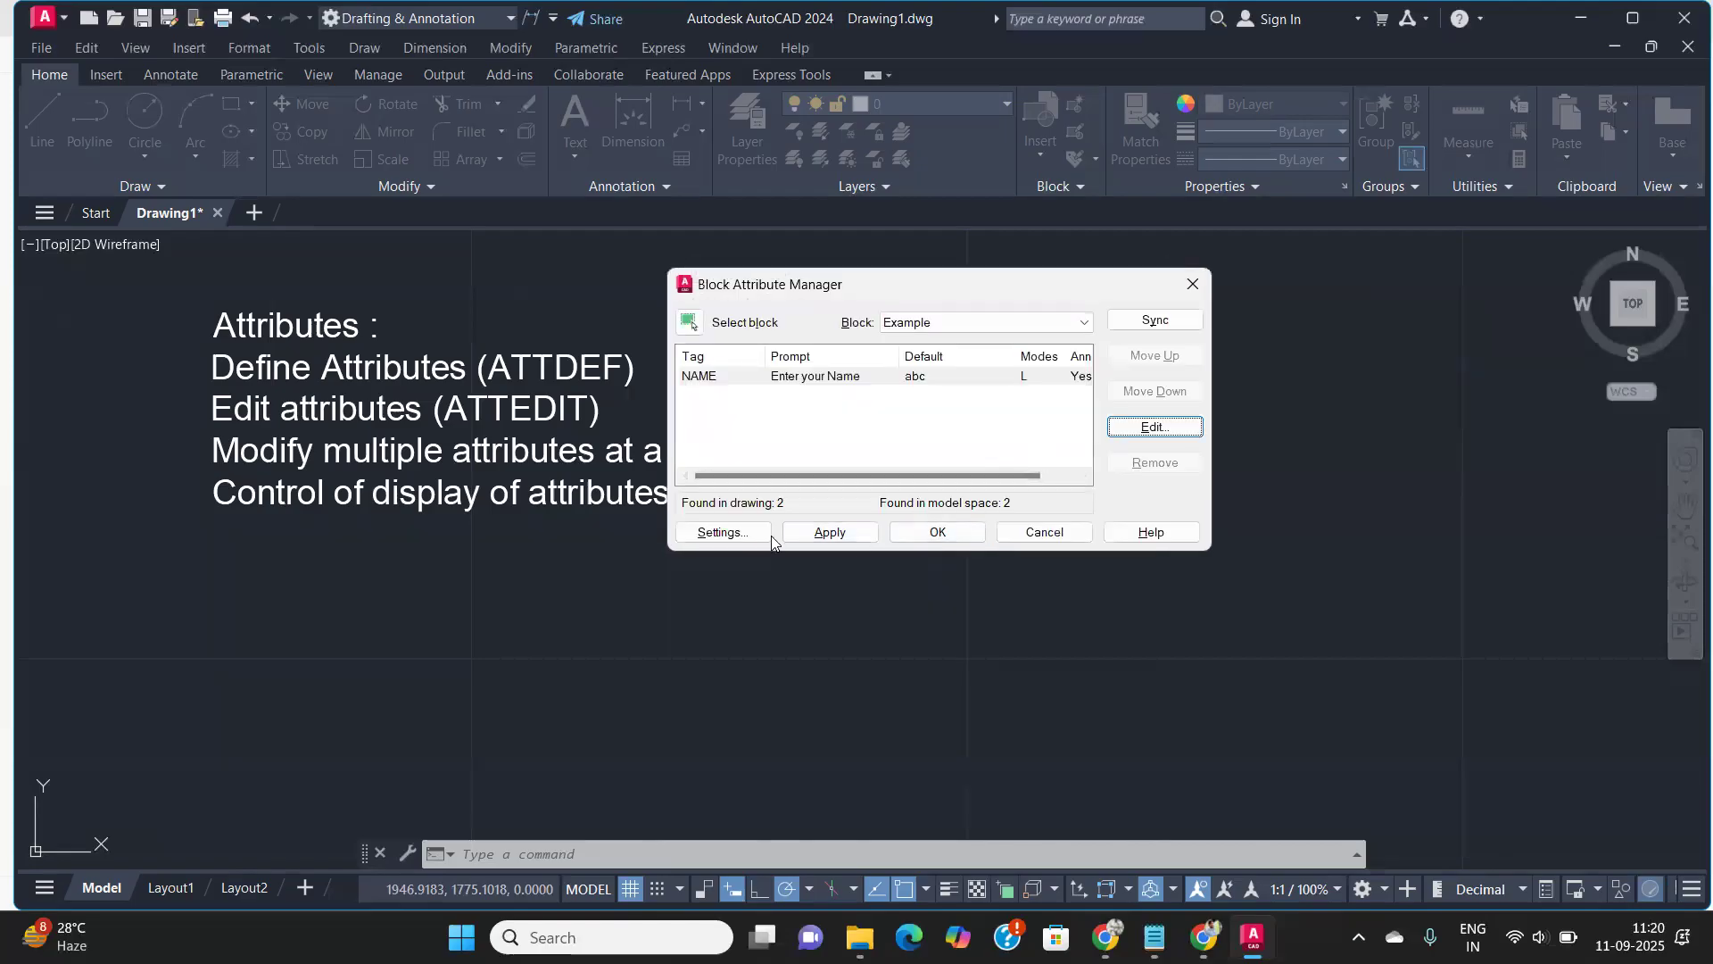
# Apply the attribute changes to the Example blocks, close the Block Attribute Manager and check both slot blocks
pyautogui.click(815, 531)
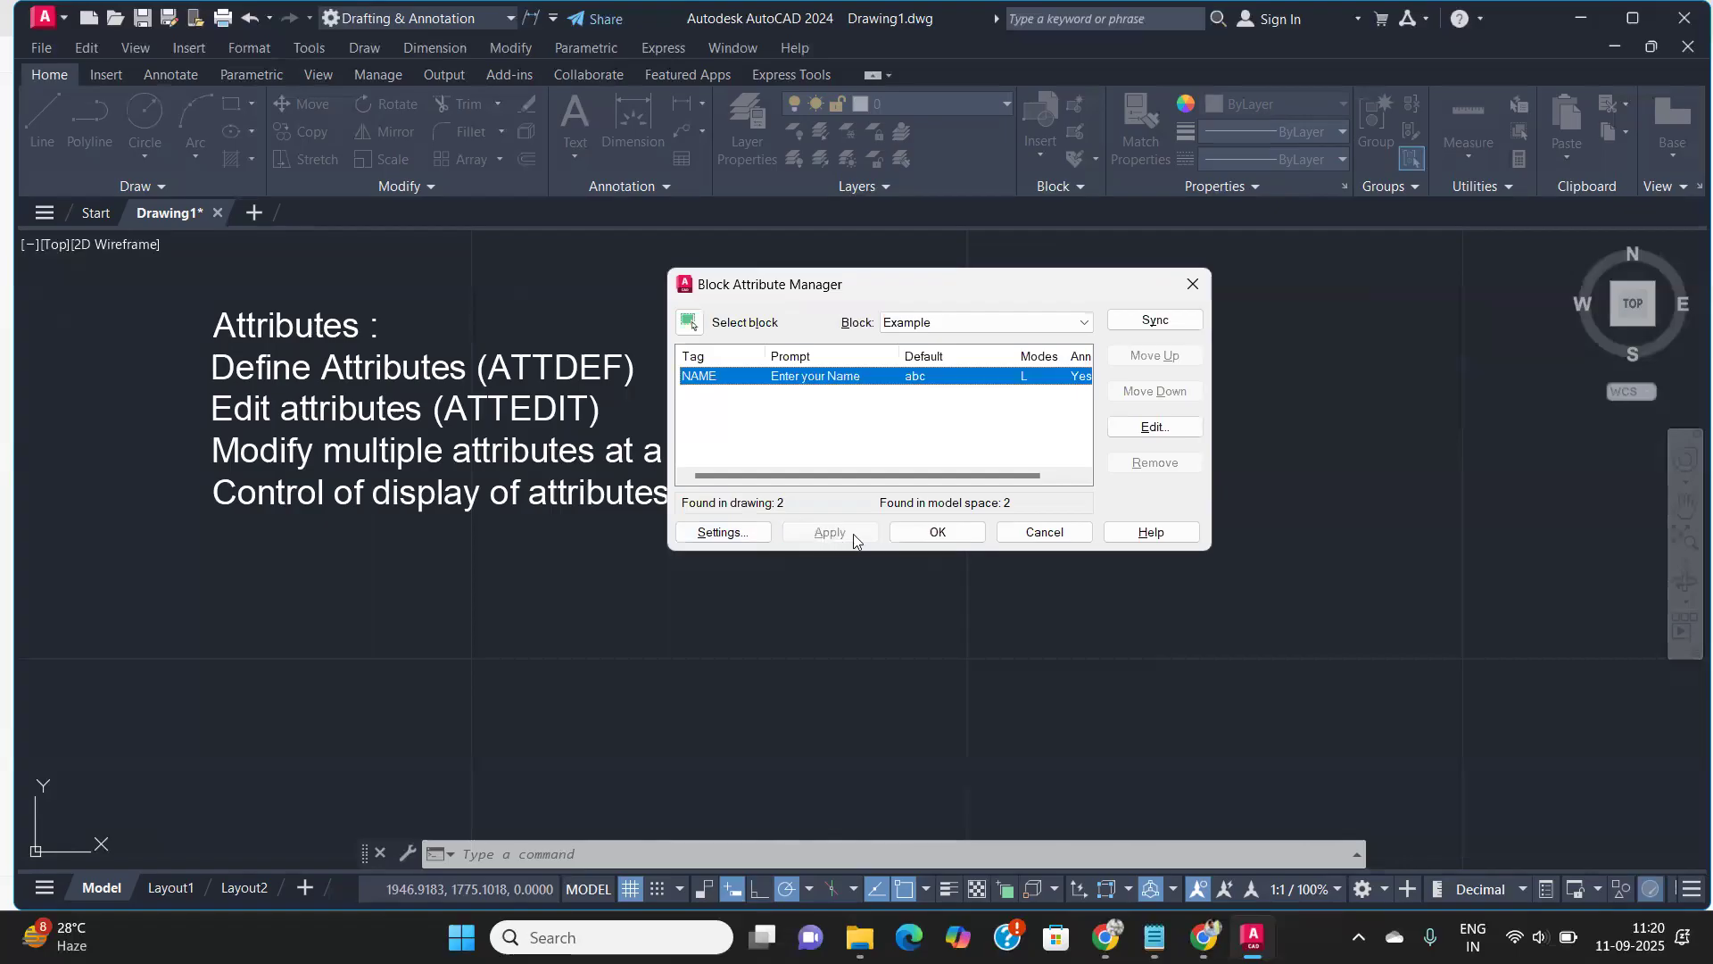
pyautogui.click(939, 532)
pyautogui.scroll(-6, 971, 527)
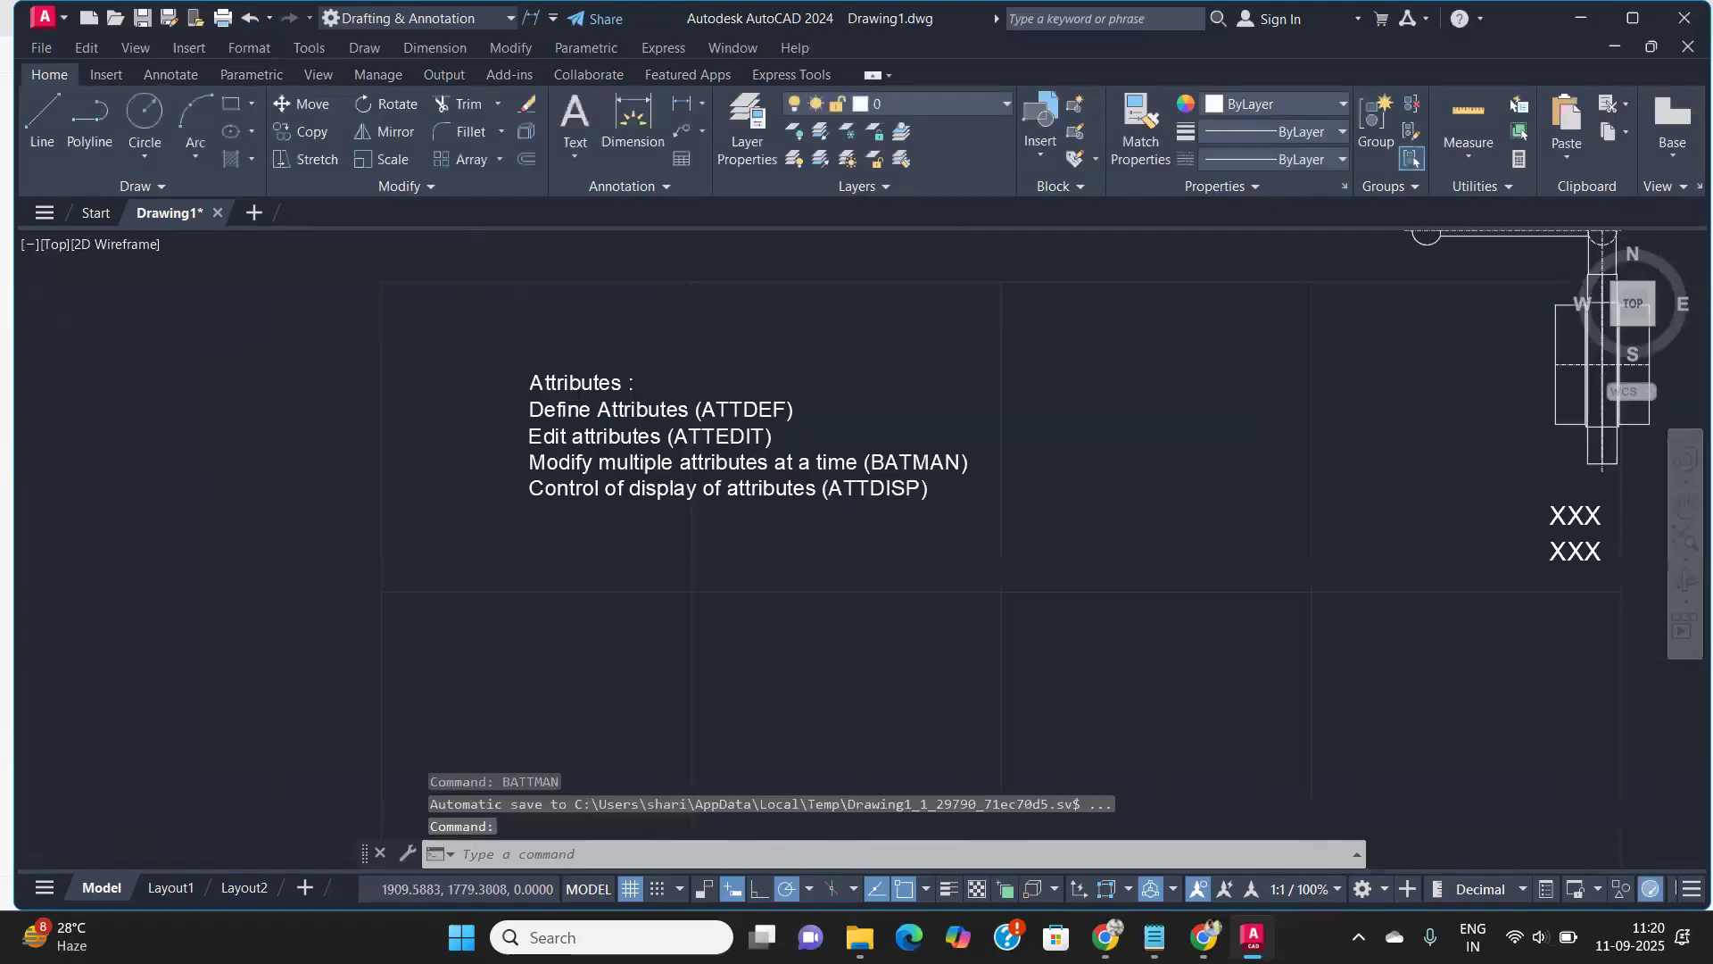
pyautogui.scroll(8, 1421, 482)
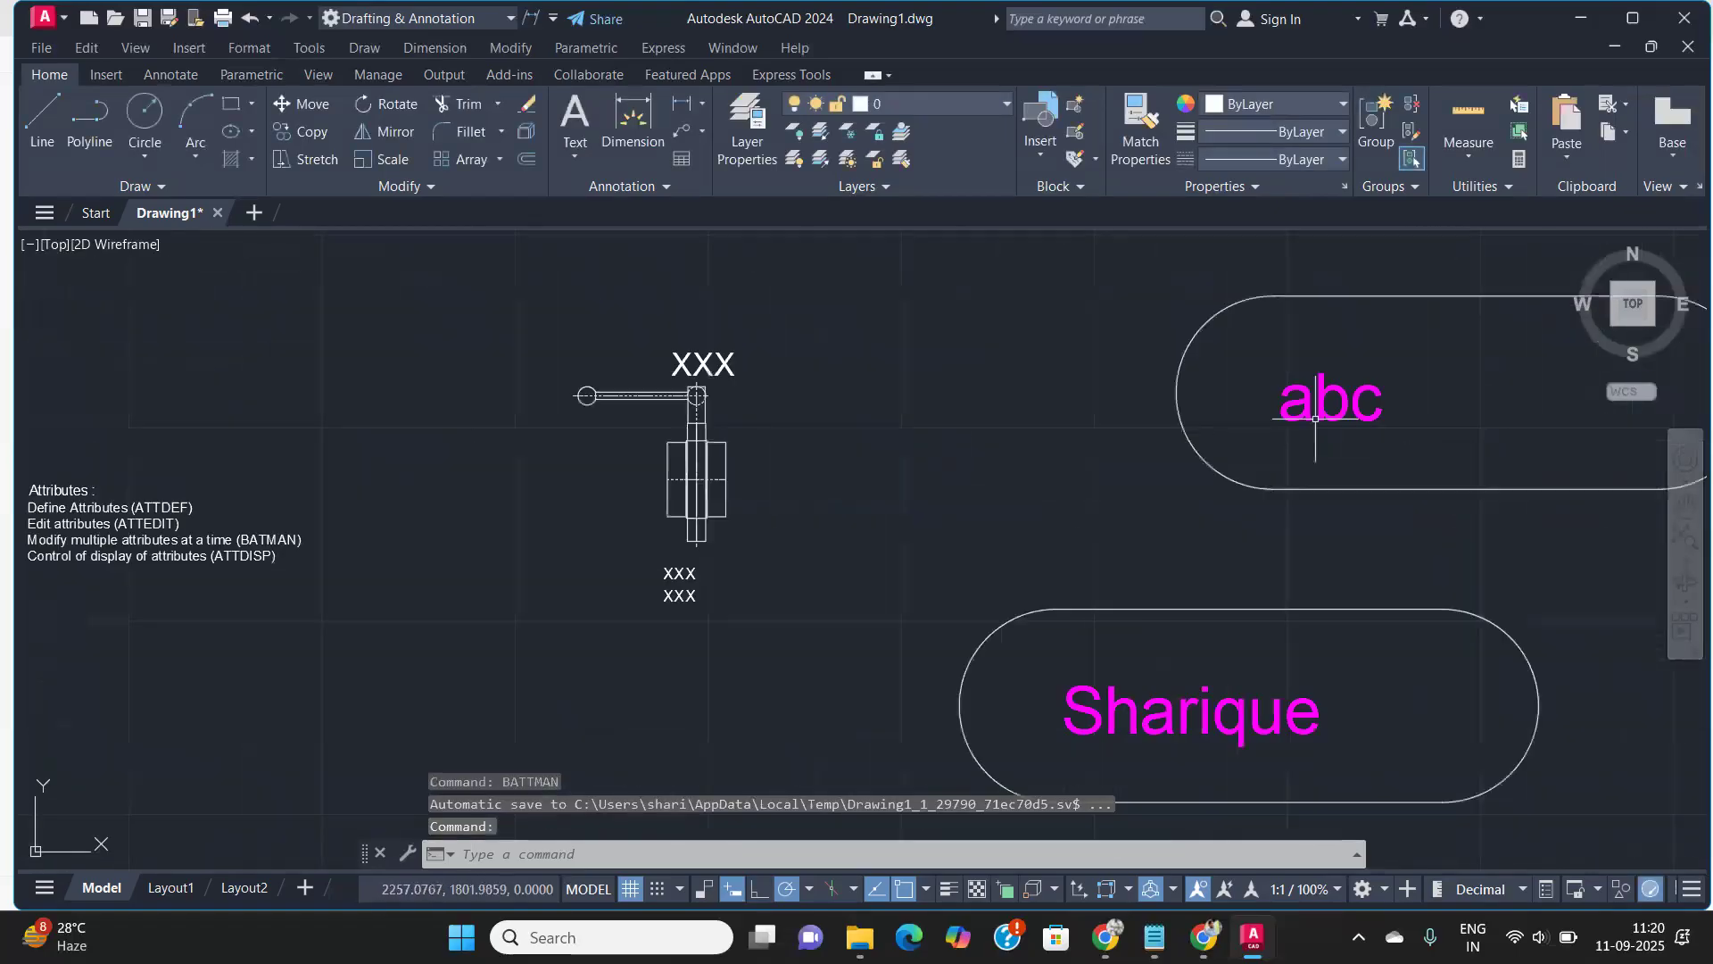
# Reopen the Block Attribute Manager with BATTMAN, choose the Valve - Metric block and select its Dairy Valve Supplier attribute
pyautogui.scroll(2, 1216, 760)
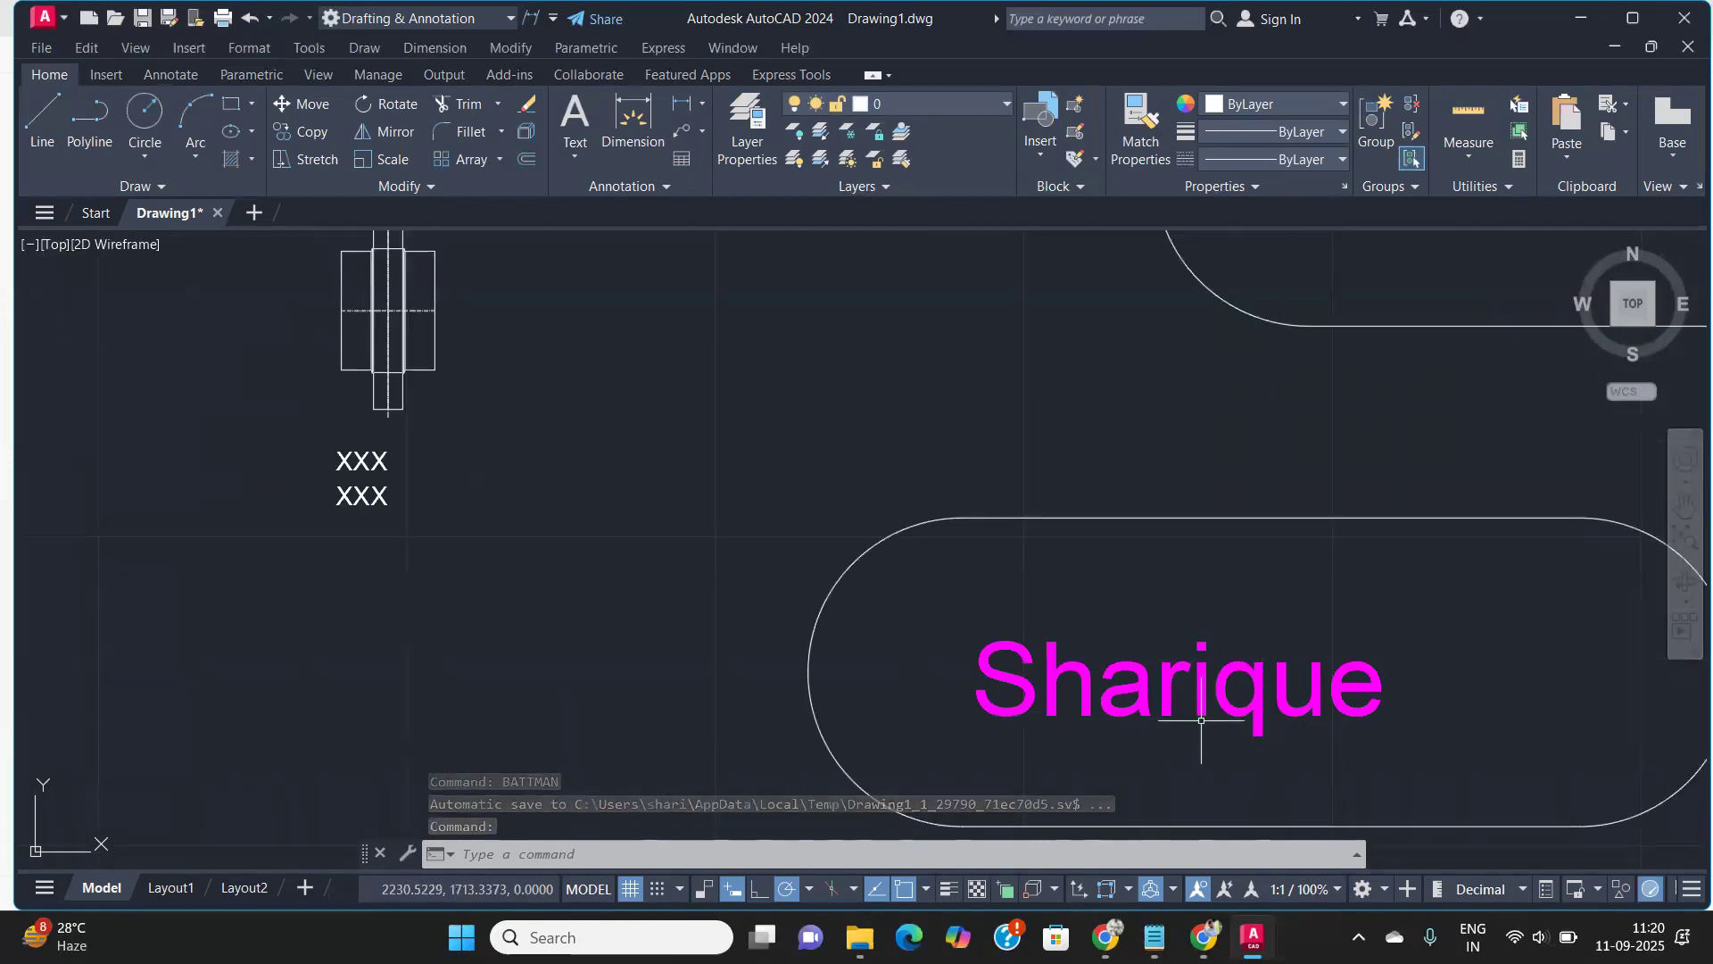
pyautogui.scroll(2, 1183, 679)
pyautogui.scroll(-3, 1174, 635)
pyautogui.scroll(4, 1193, 673)
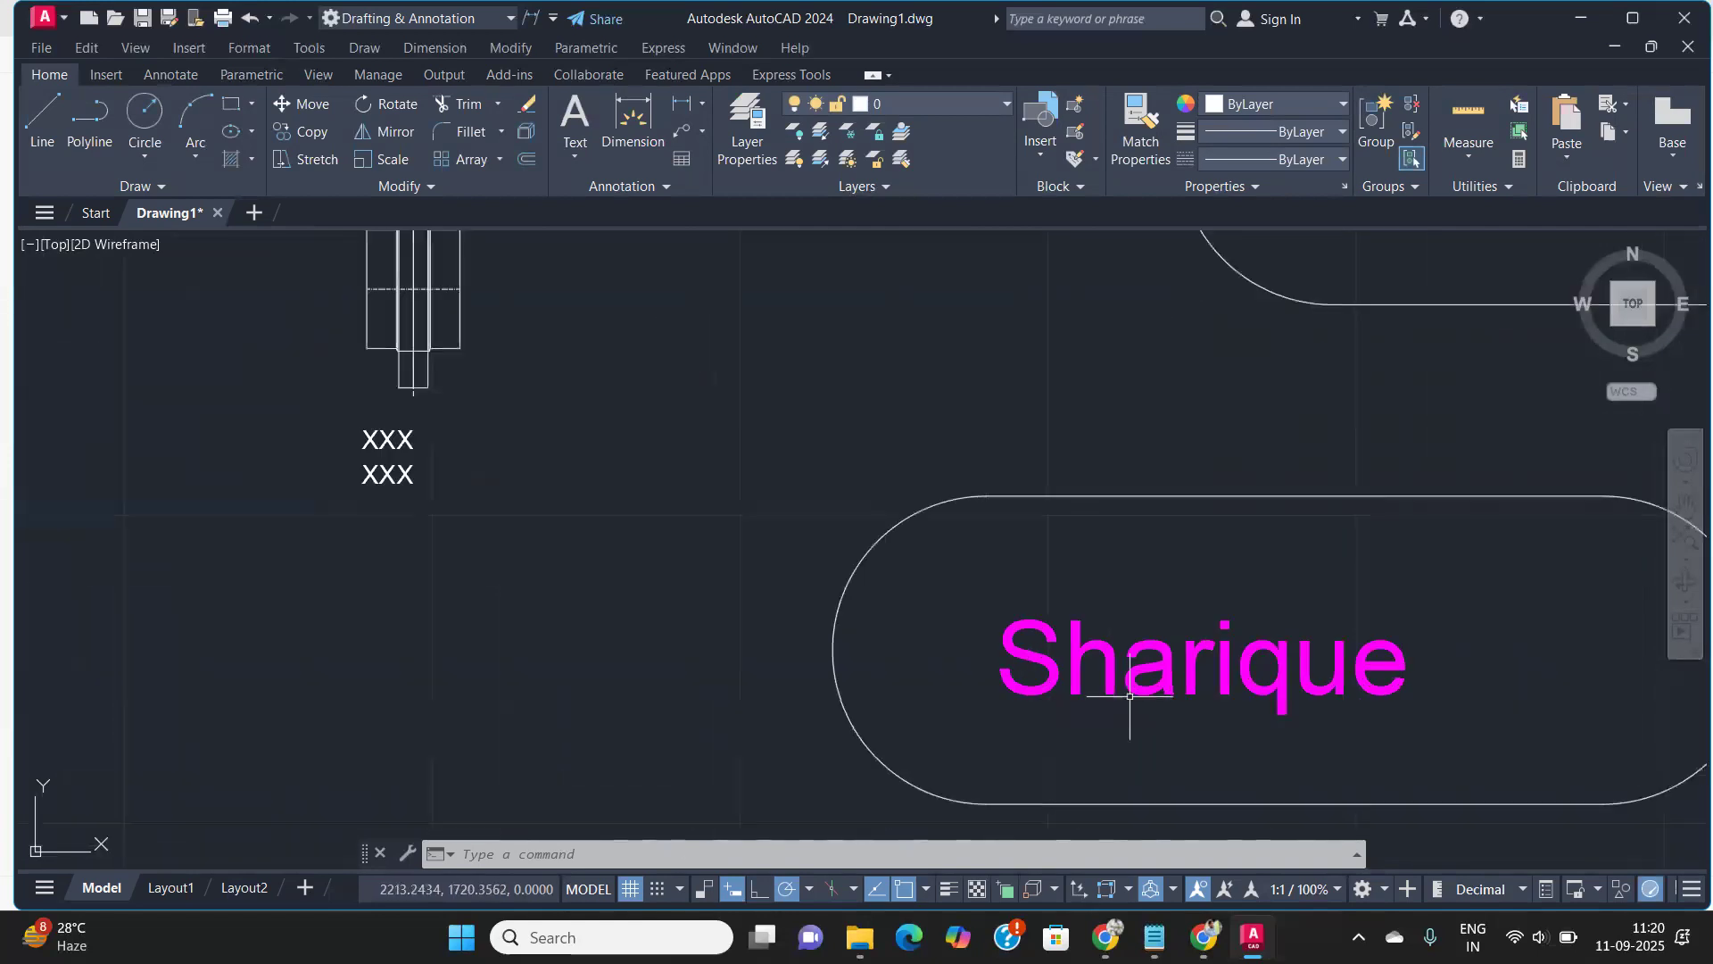
pyautogui.scroll(-6, 1130, 696)
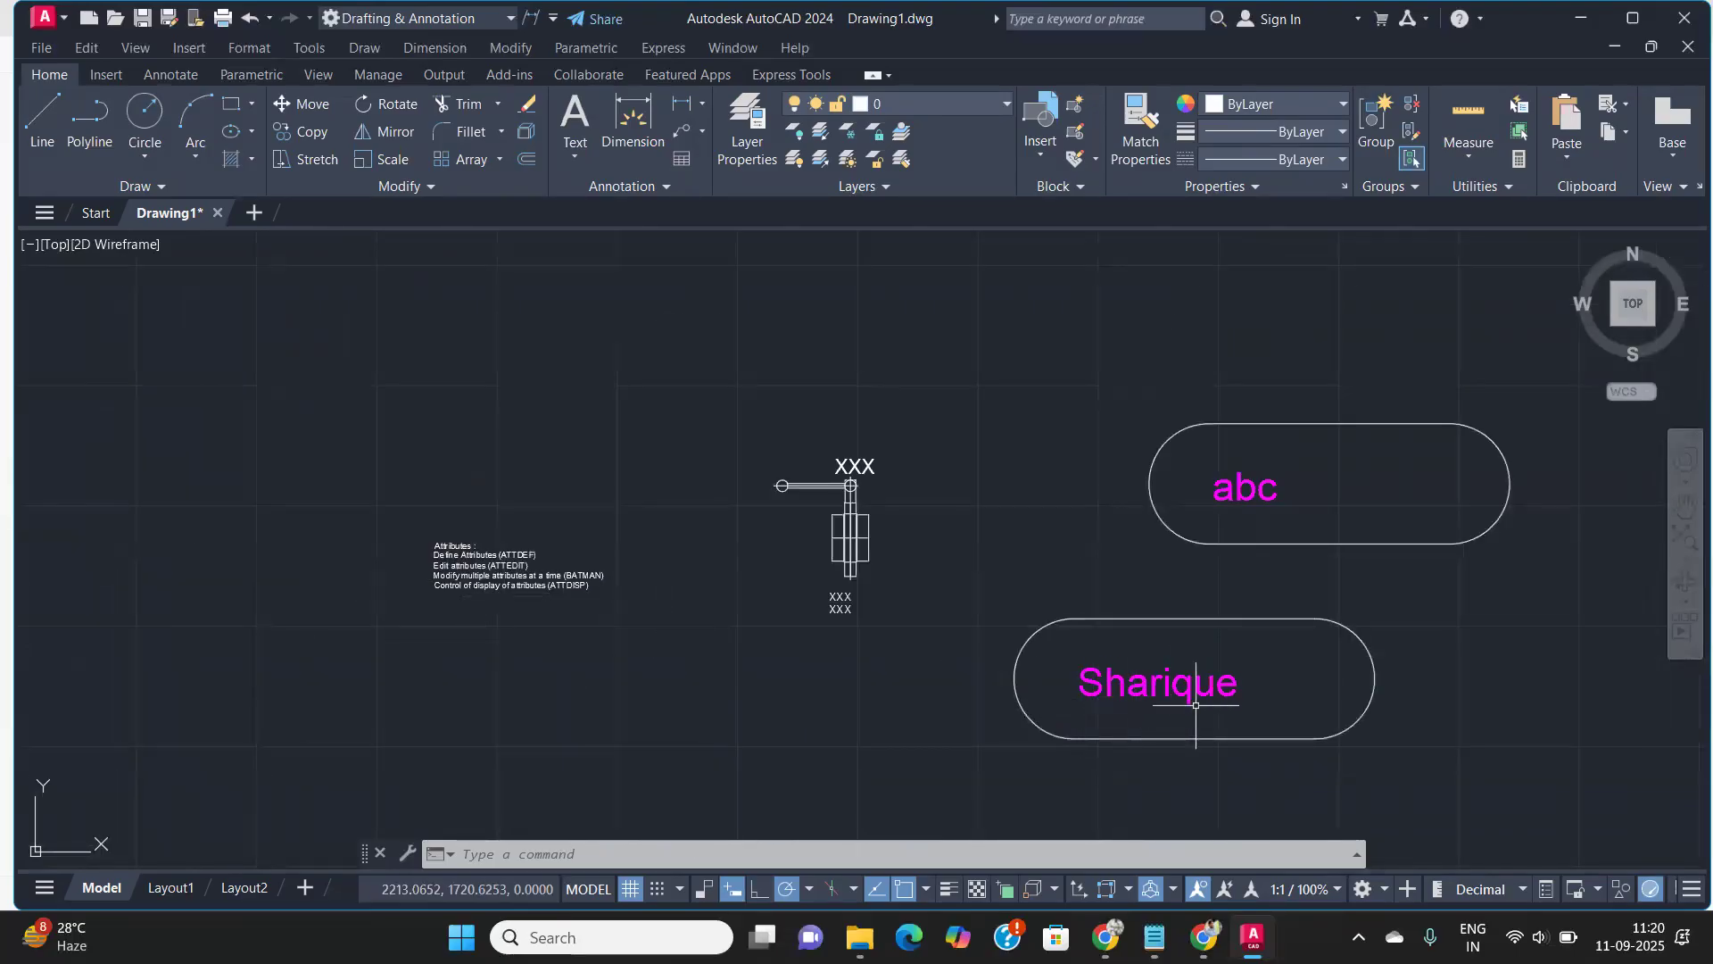
pyautogui.scroll(6, 470, 575)
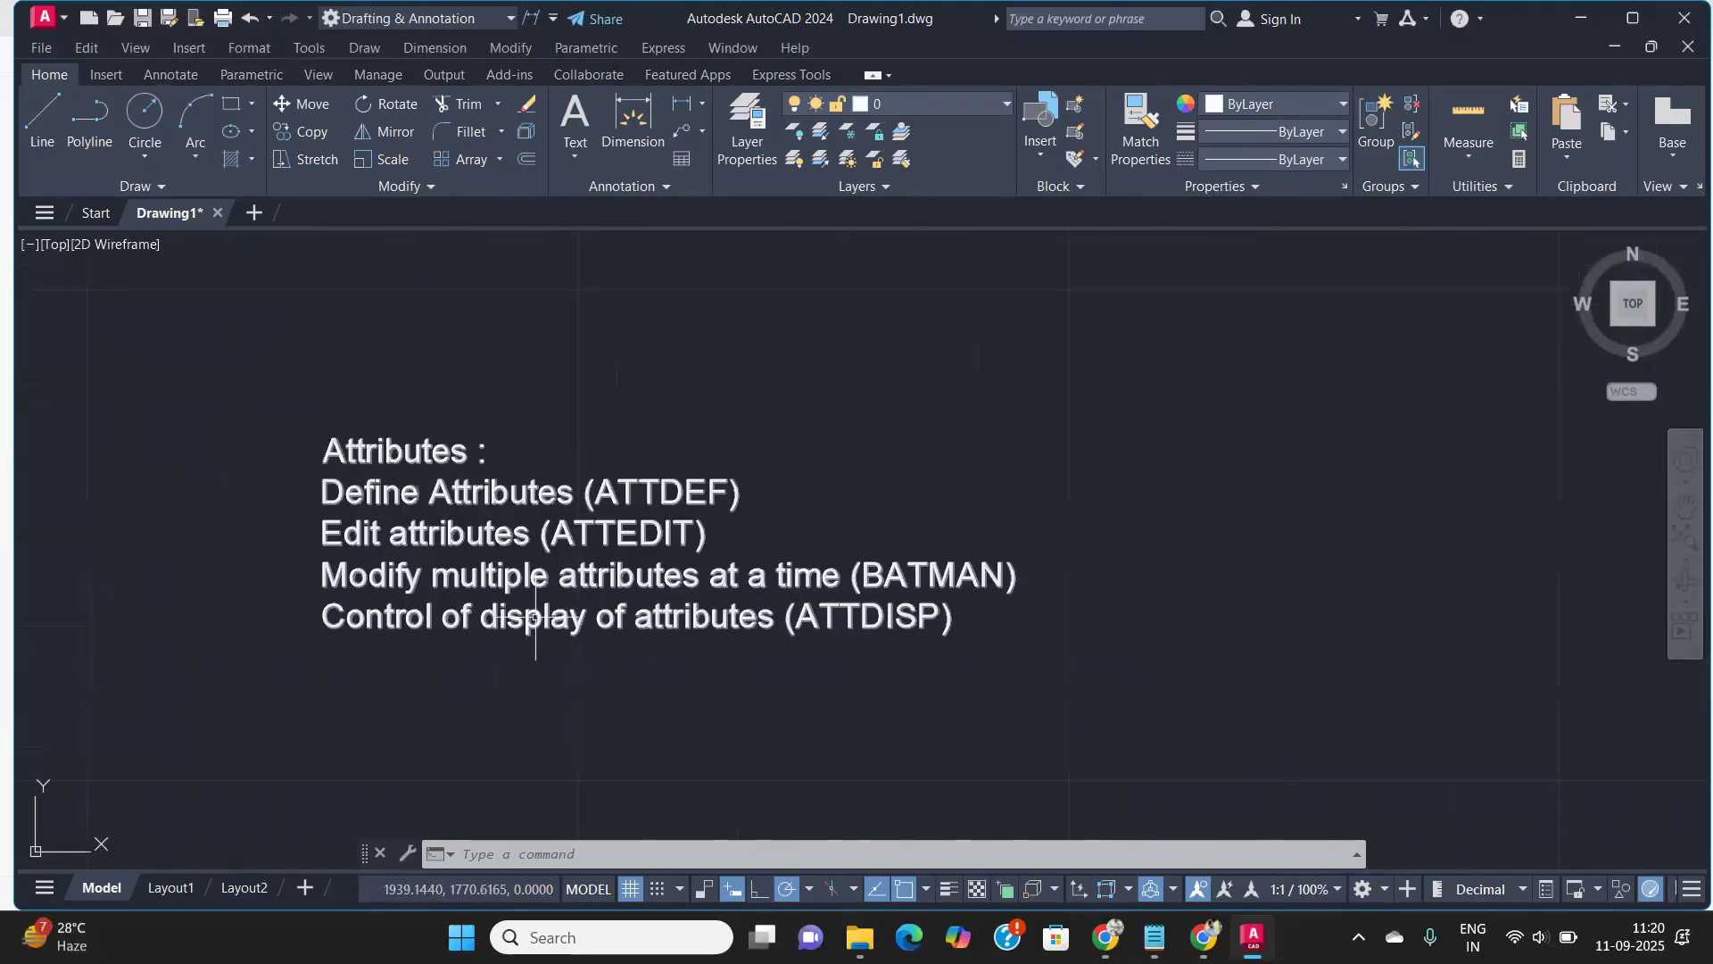
pyautogui.write('bat')
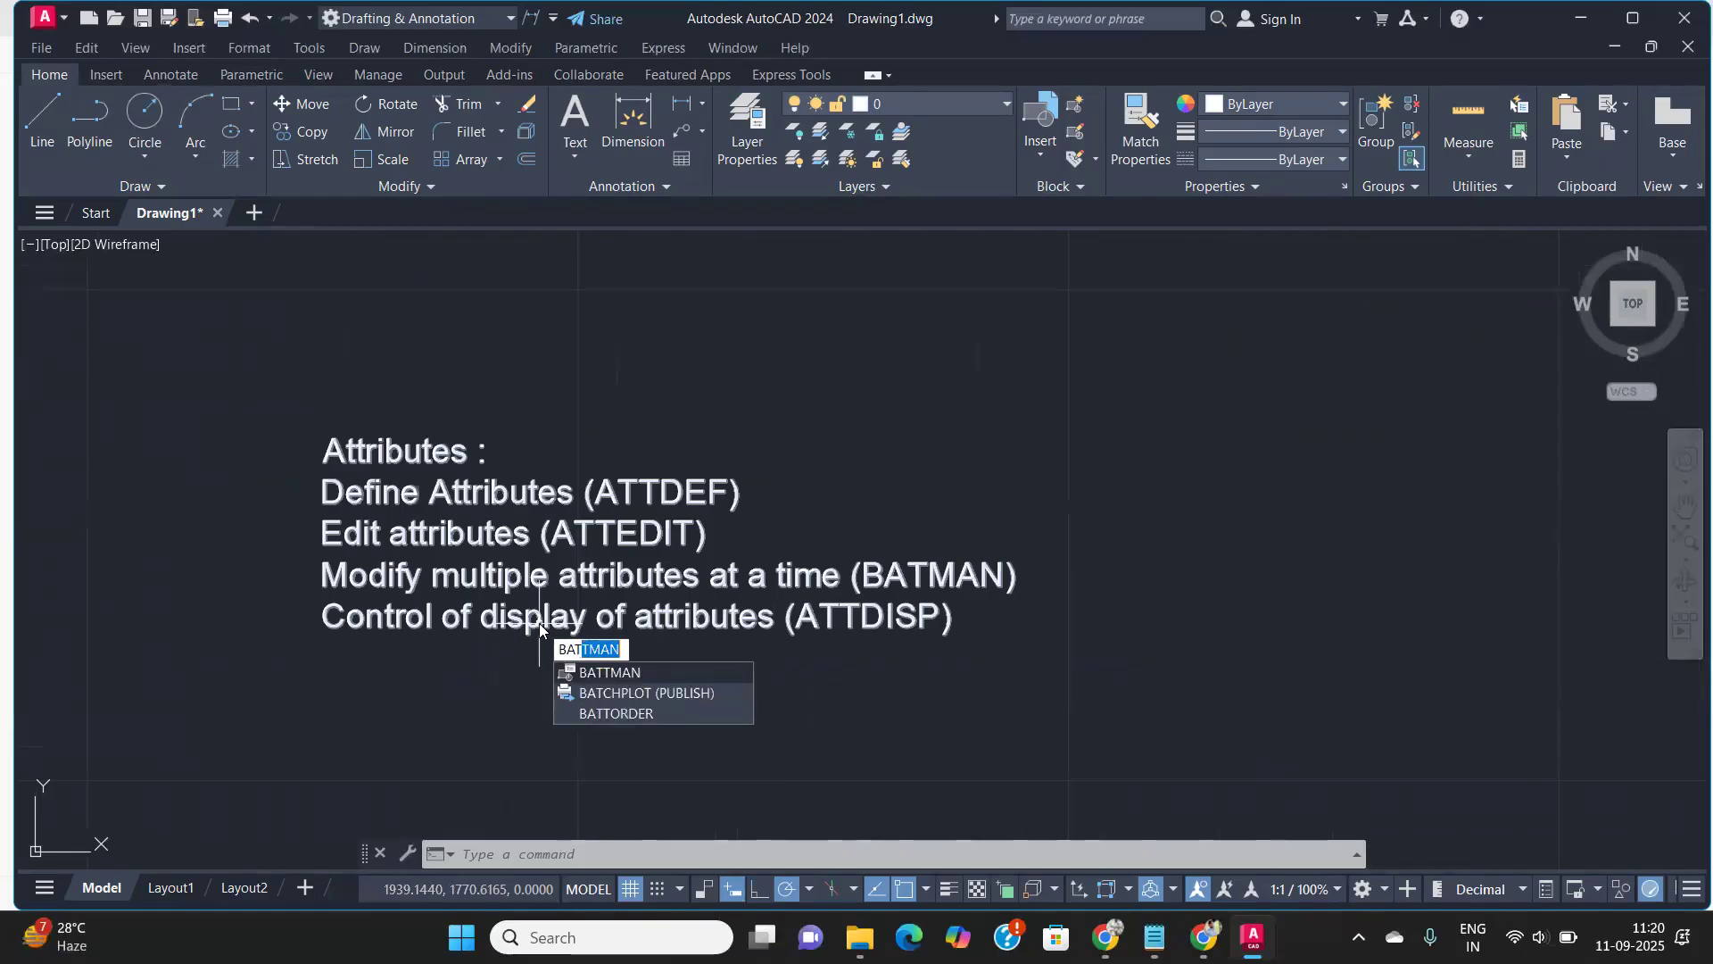
pyautogui.press('Return')
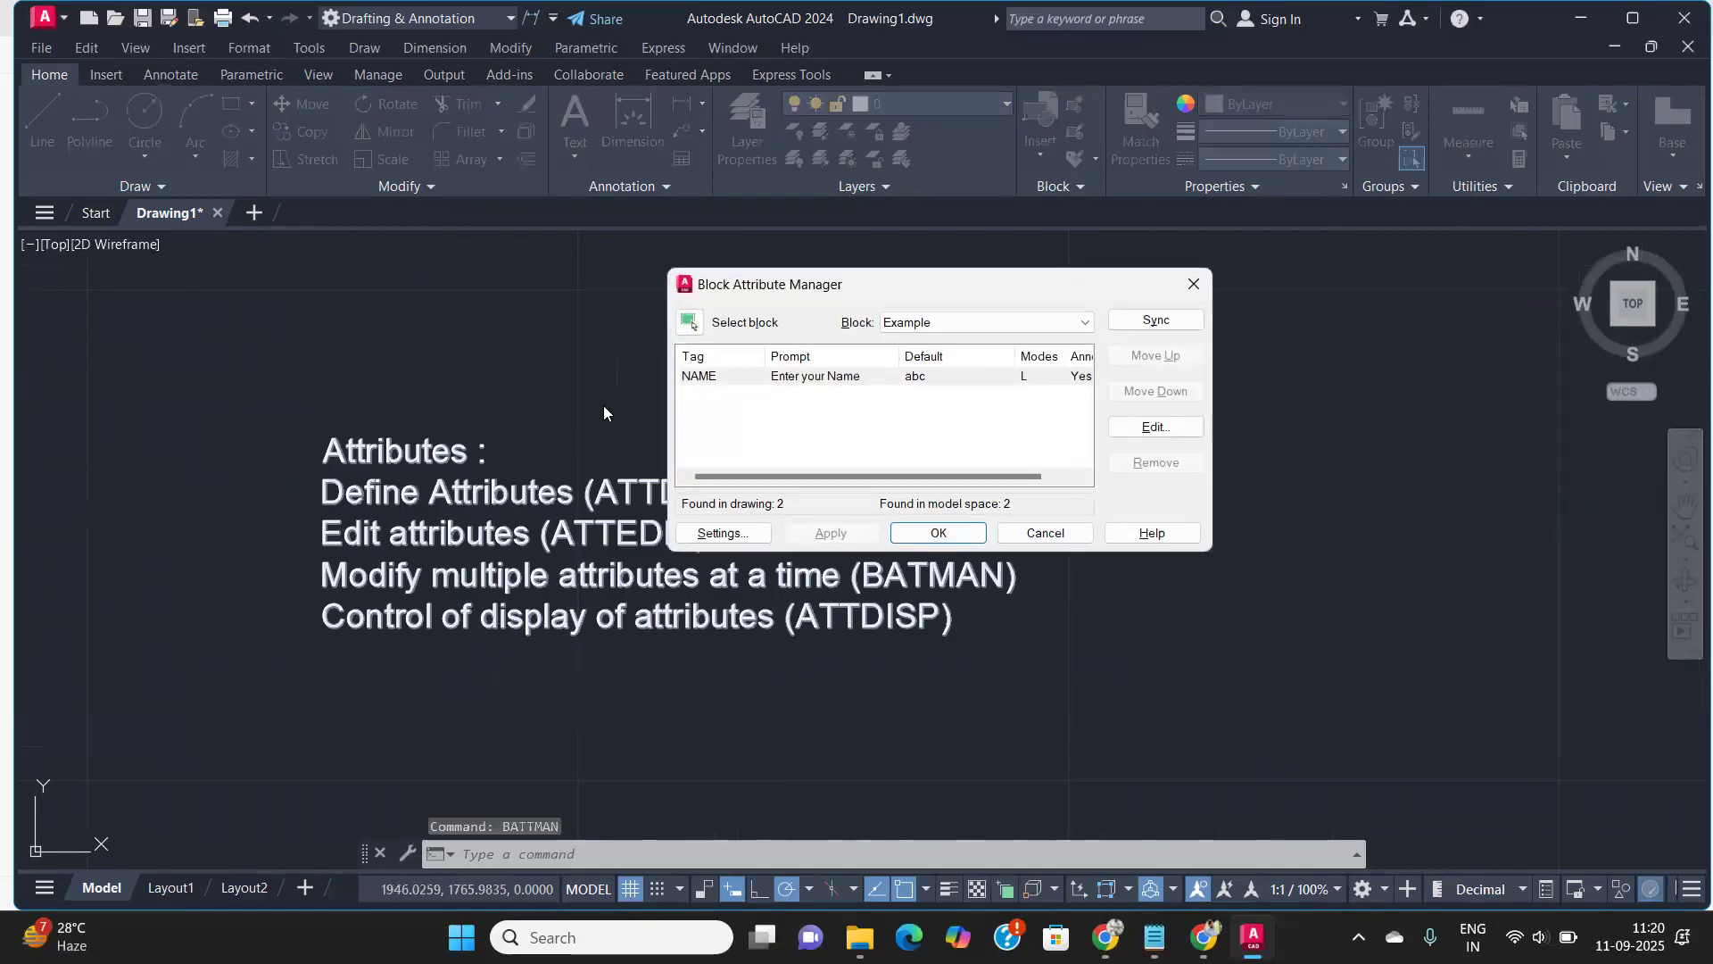
pyautogui.click(968, 323)
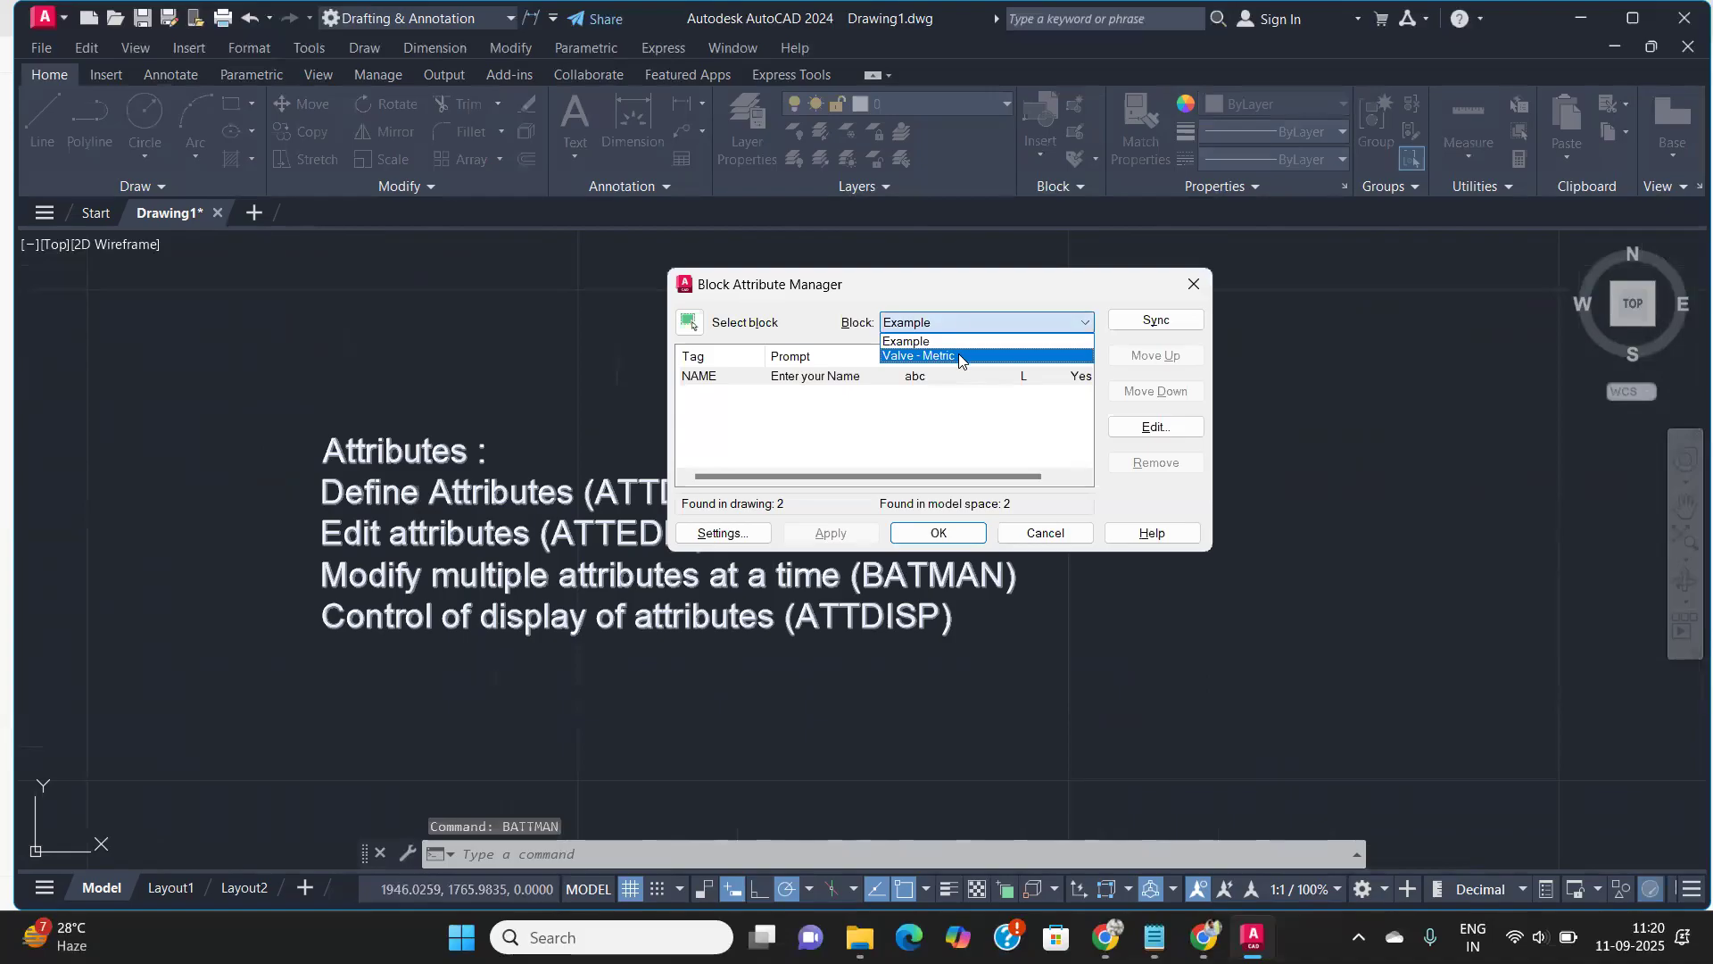
pyautogui.click(960, 354)
pyautogui.click(937, 376)
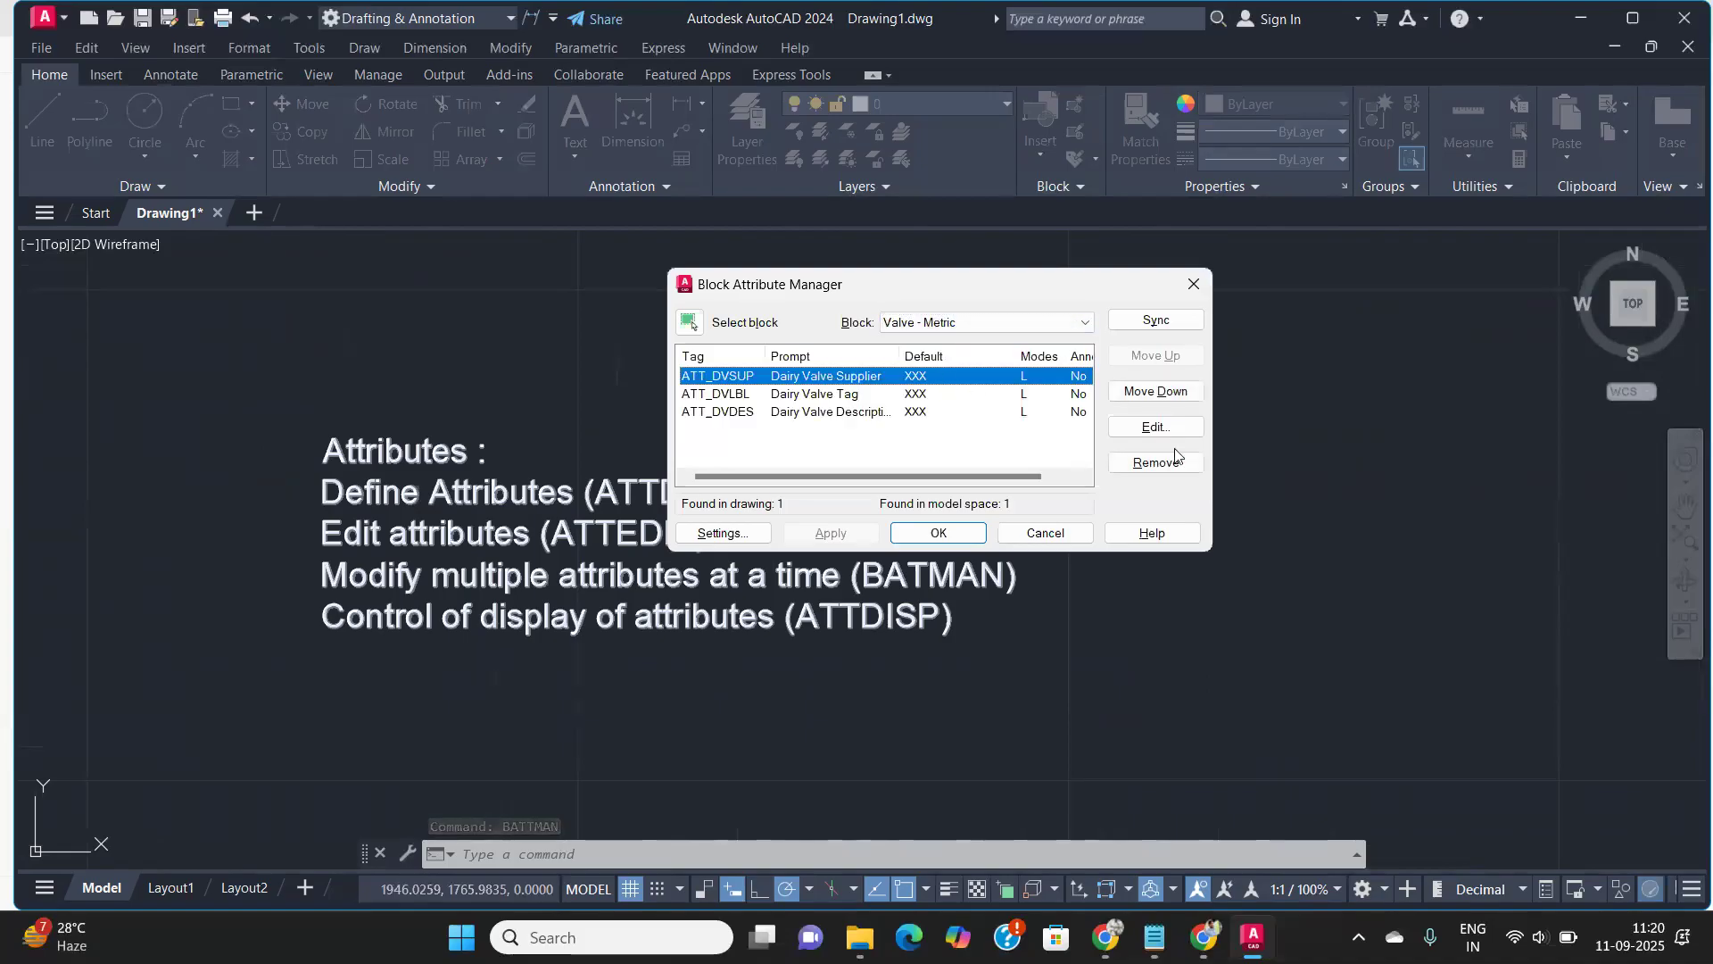
# Set the text height of the Dairy Valve Supplier attribute (ATT_DVSUP) to 5 and accept the attribute edit
pyautogui.click(1153, 428)
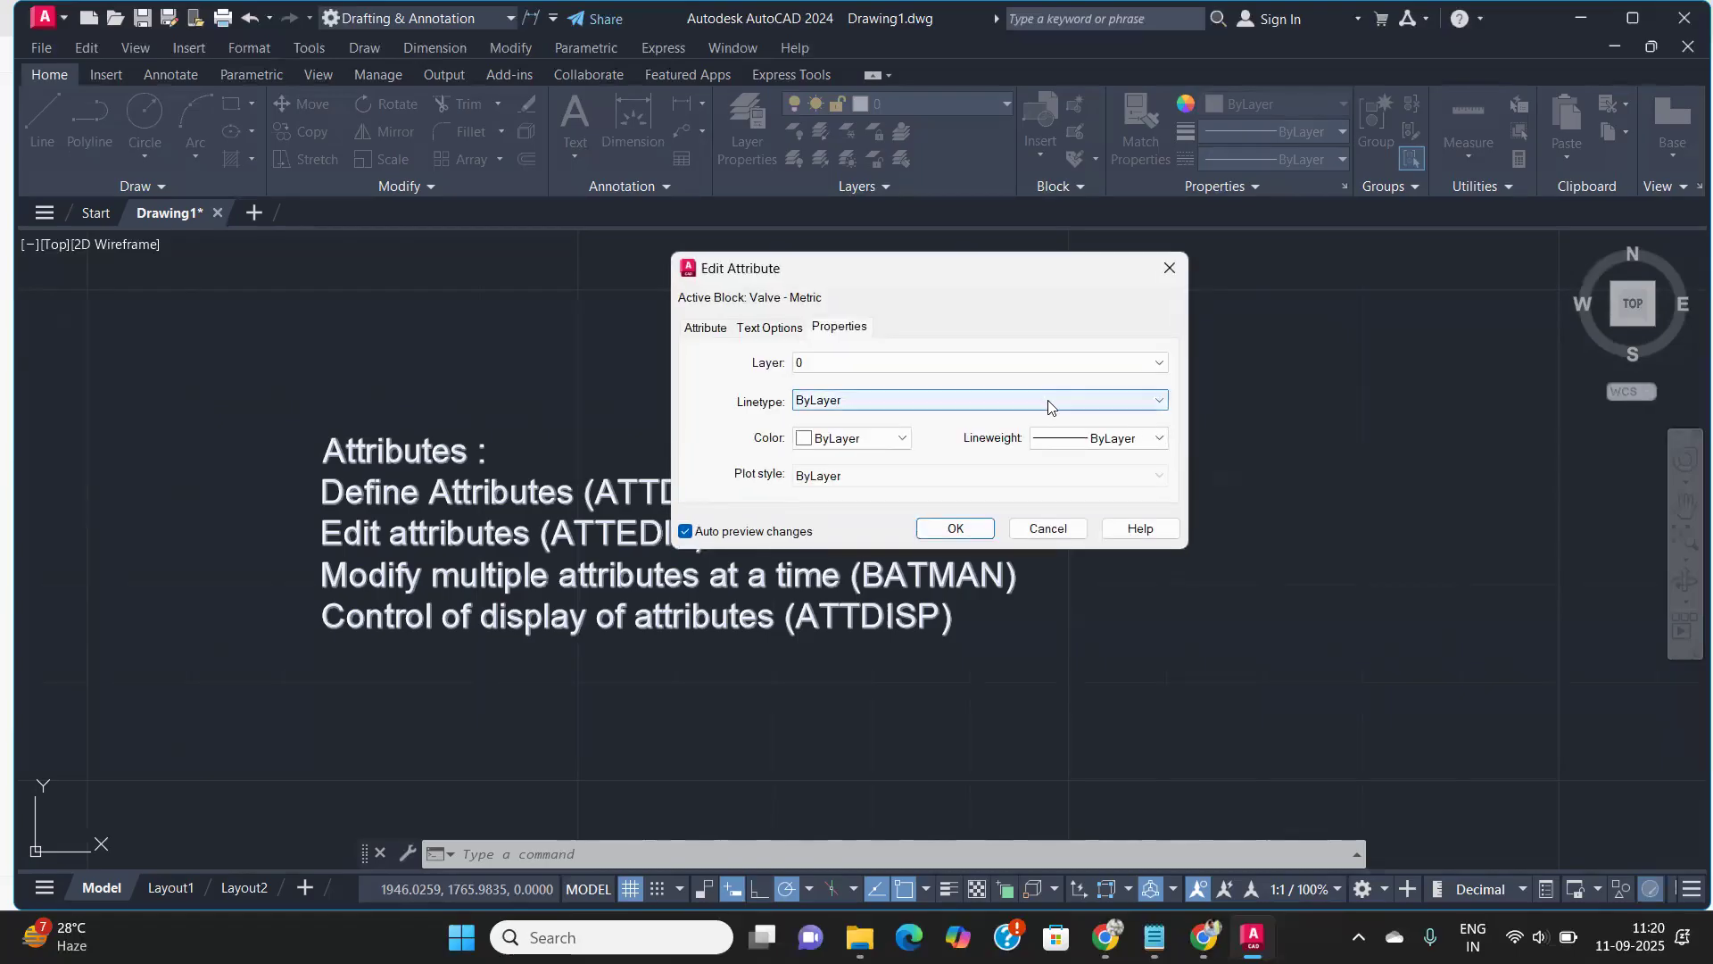
pyautogui.click(761, 329)
pyautogui.moveTo(835, 426); pyautogui.dragTo(776, 447)
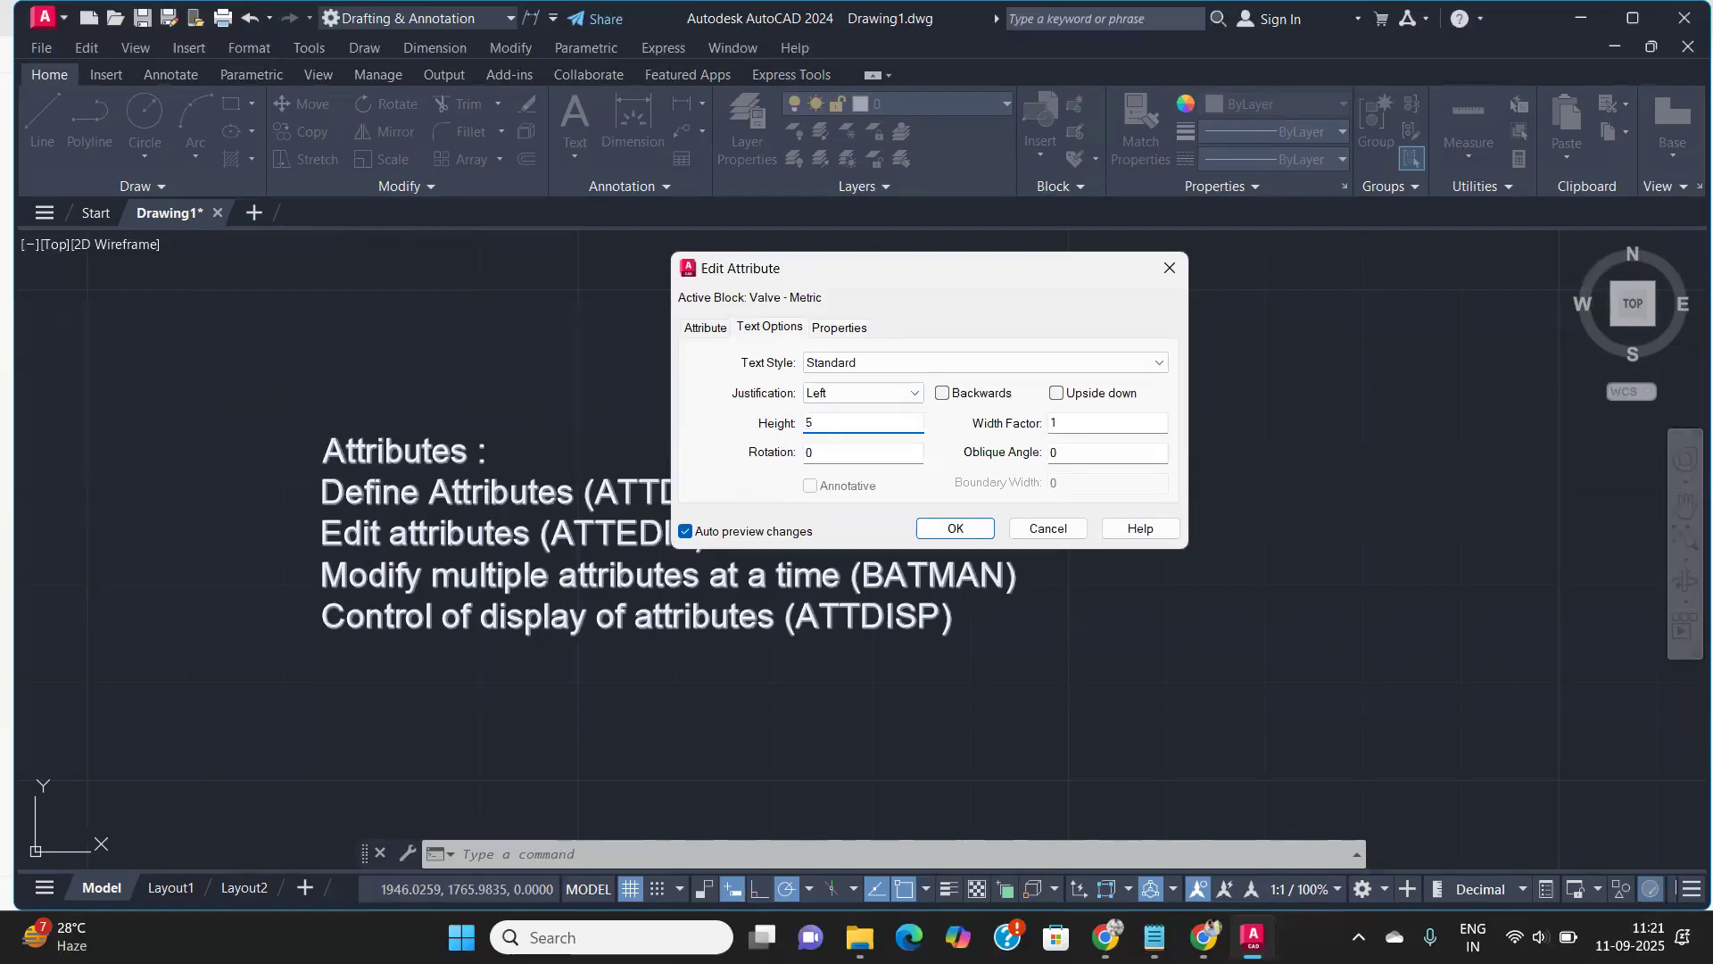
pyautogui.click(711, 331)
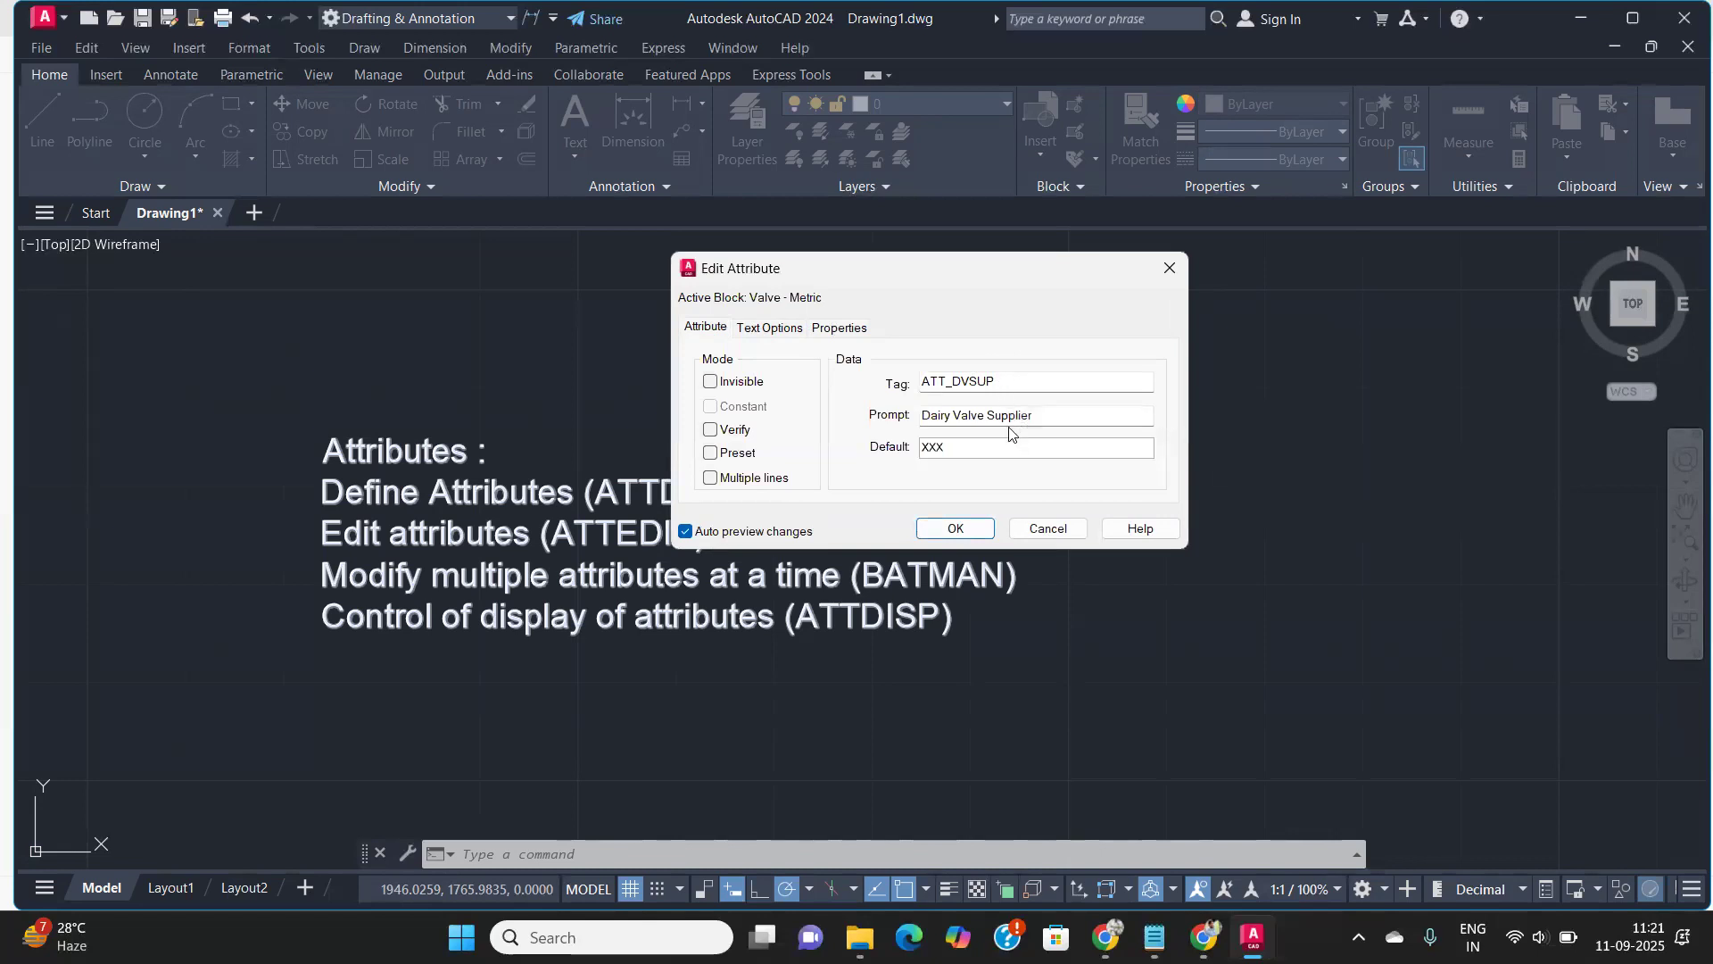
pyautogui.click(956, 526)
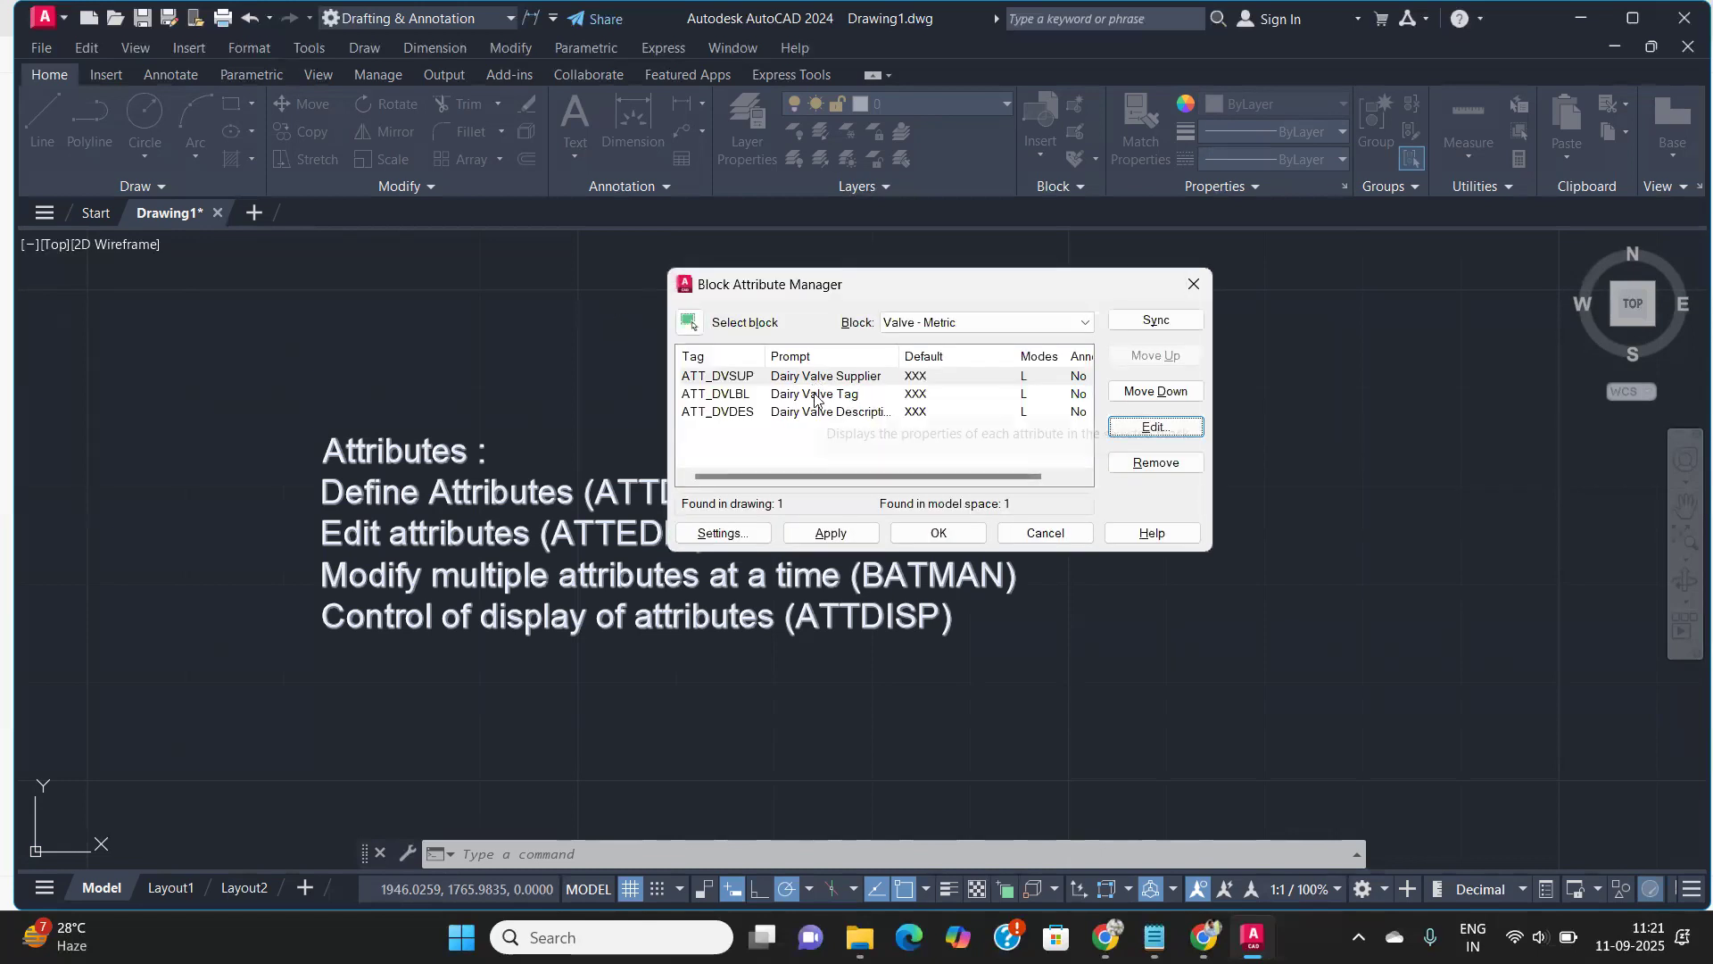
# Review the text options and properties of the Dairy Valve Tag attribute (ATT_DVLBL)
pyautogui.click(813, 397)
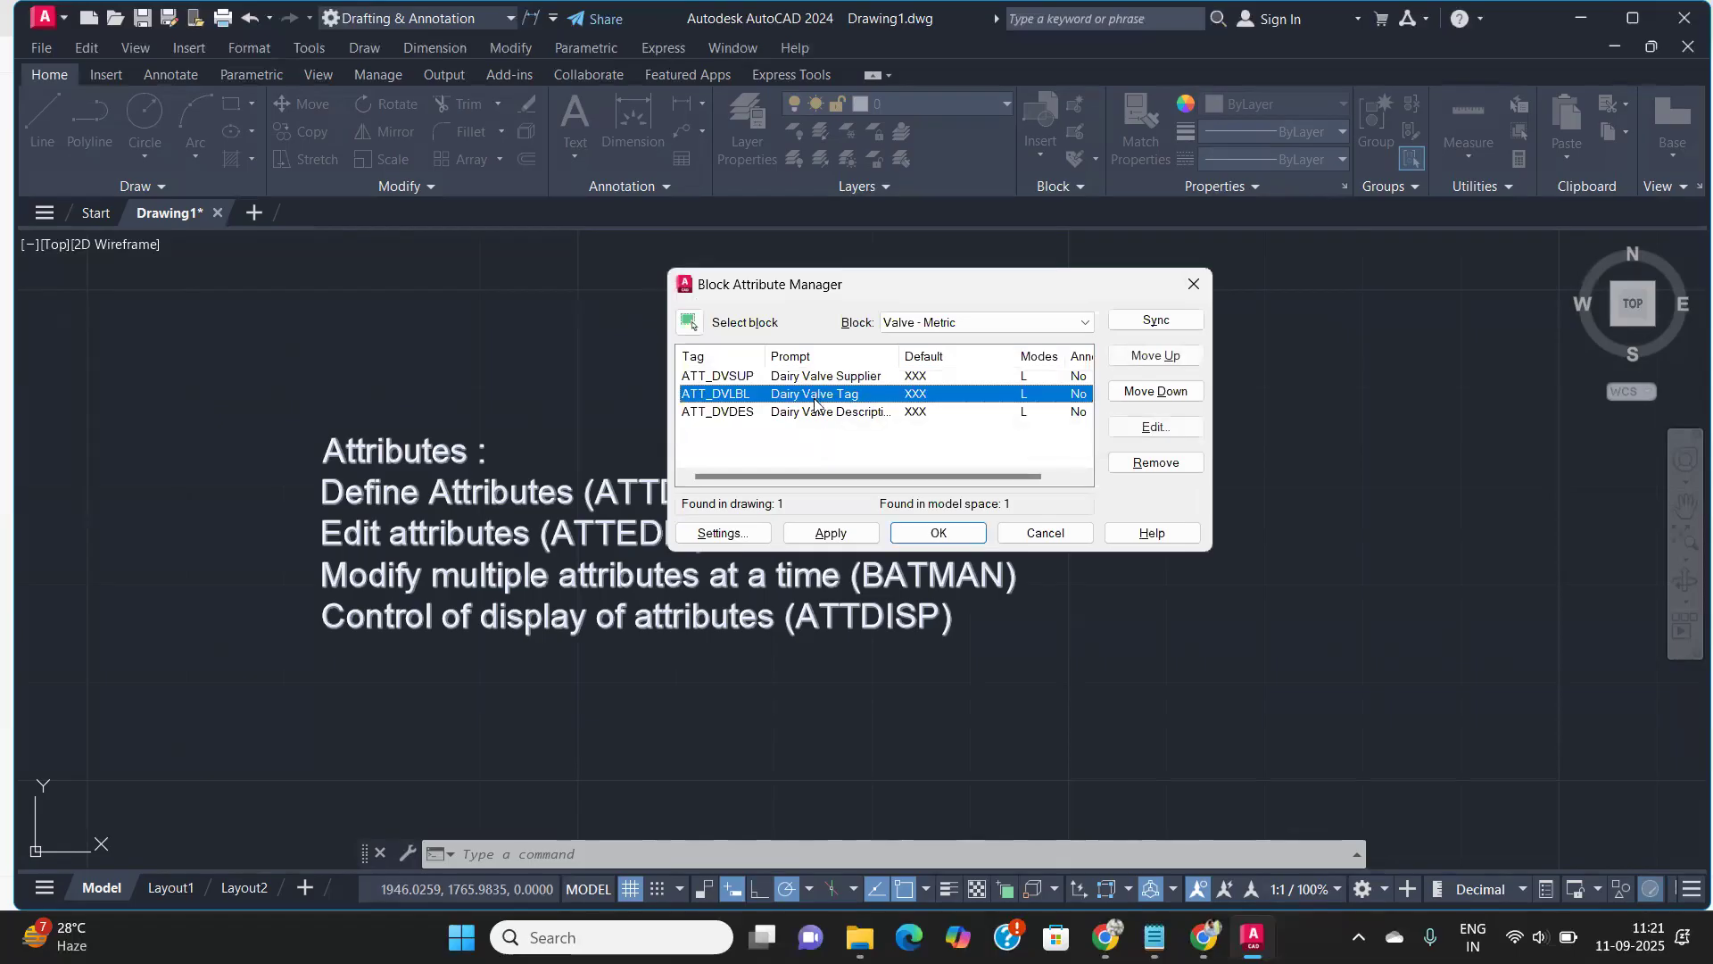
pyautogui.click(1138, 430)
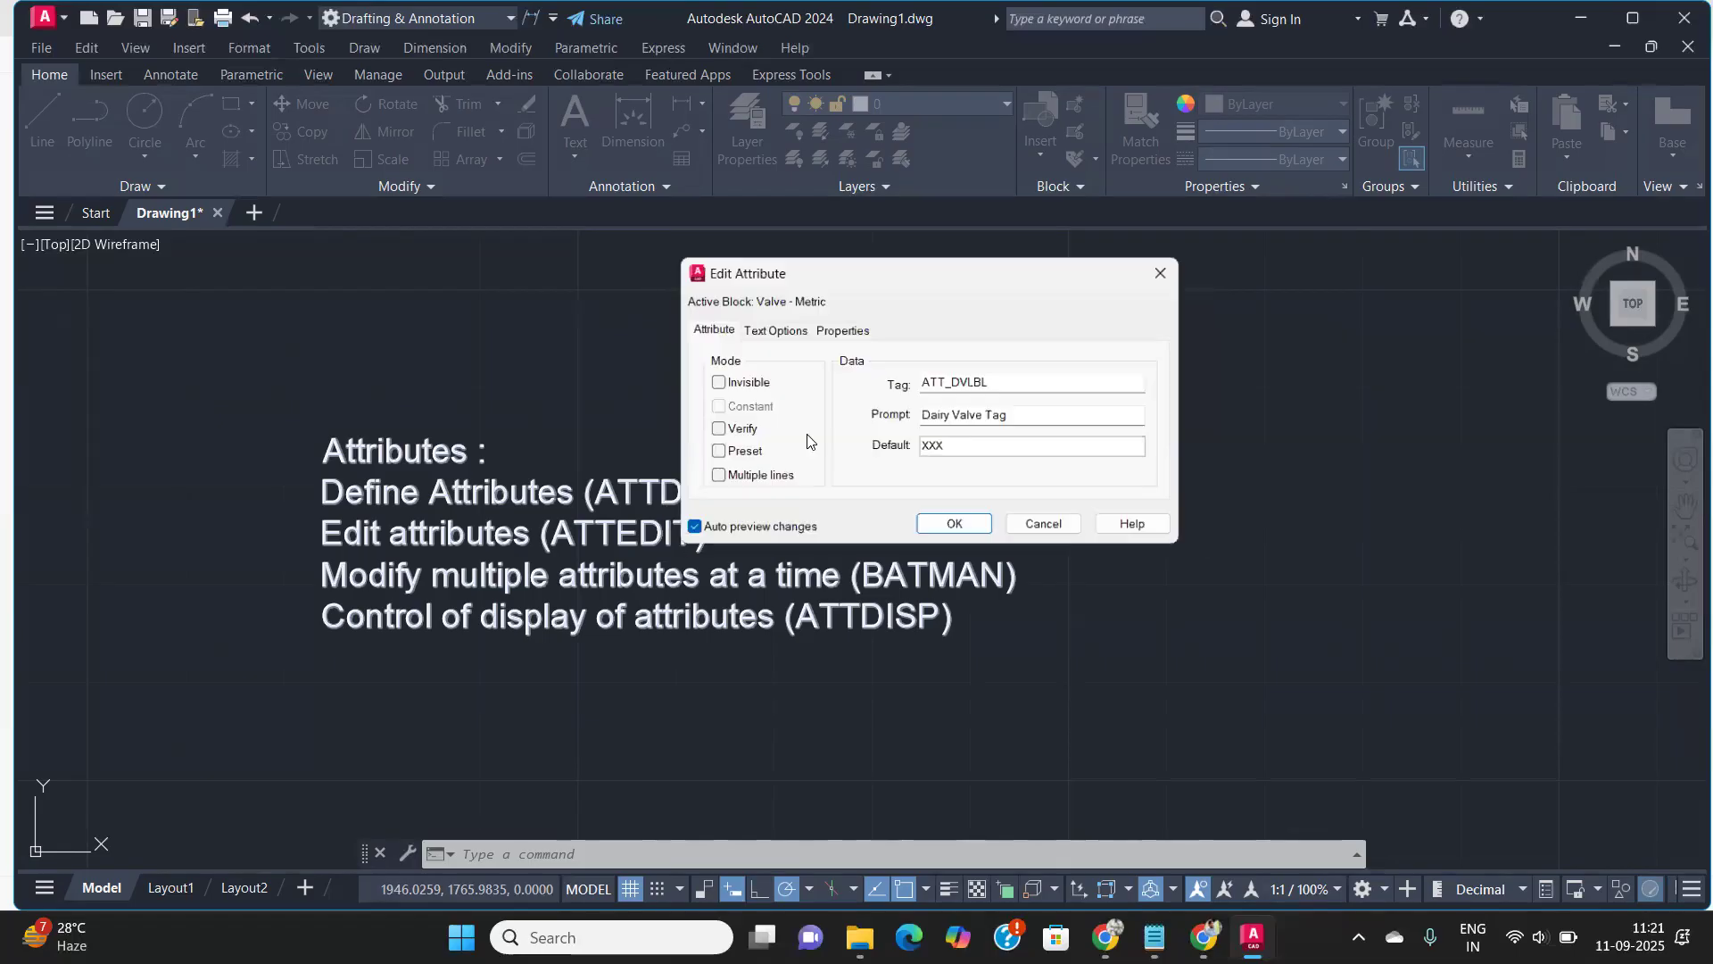
pyautogui.click(768, 332)
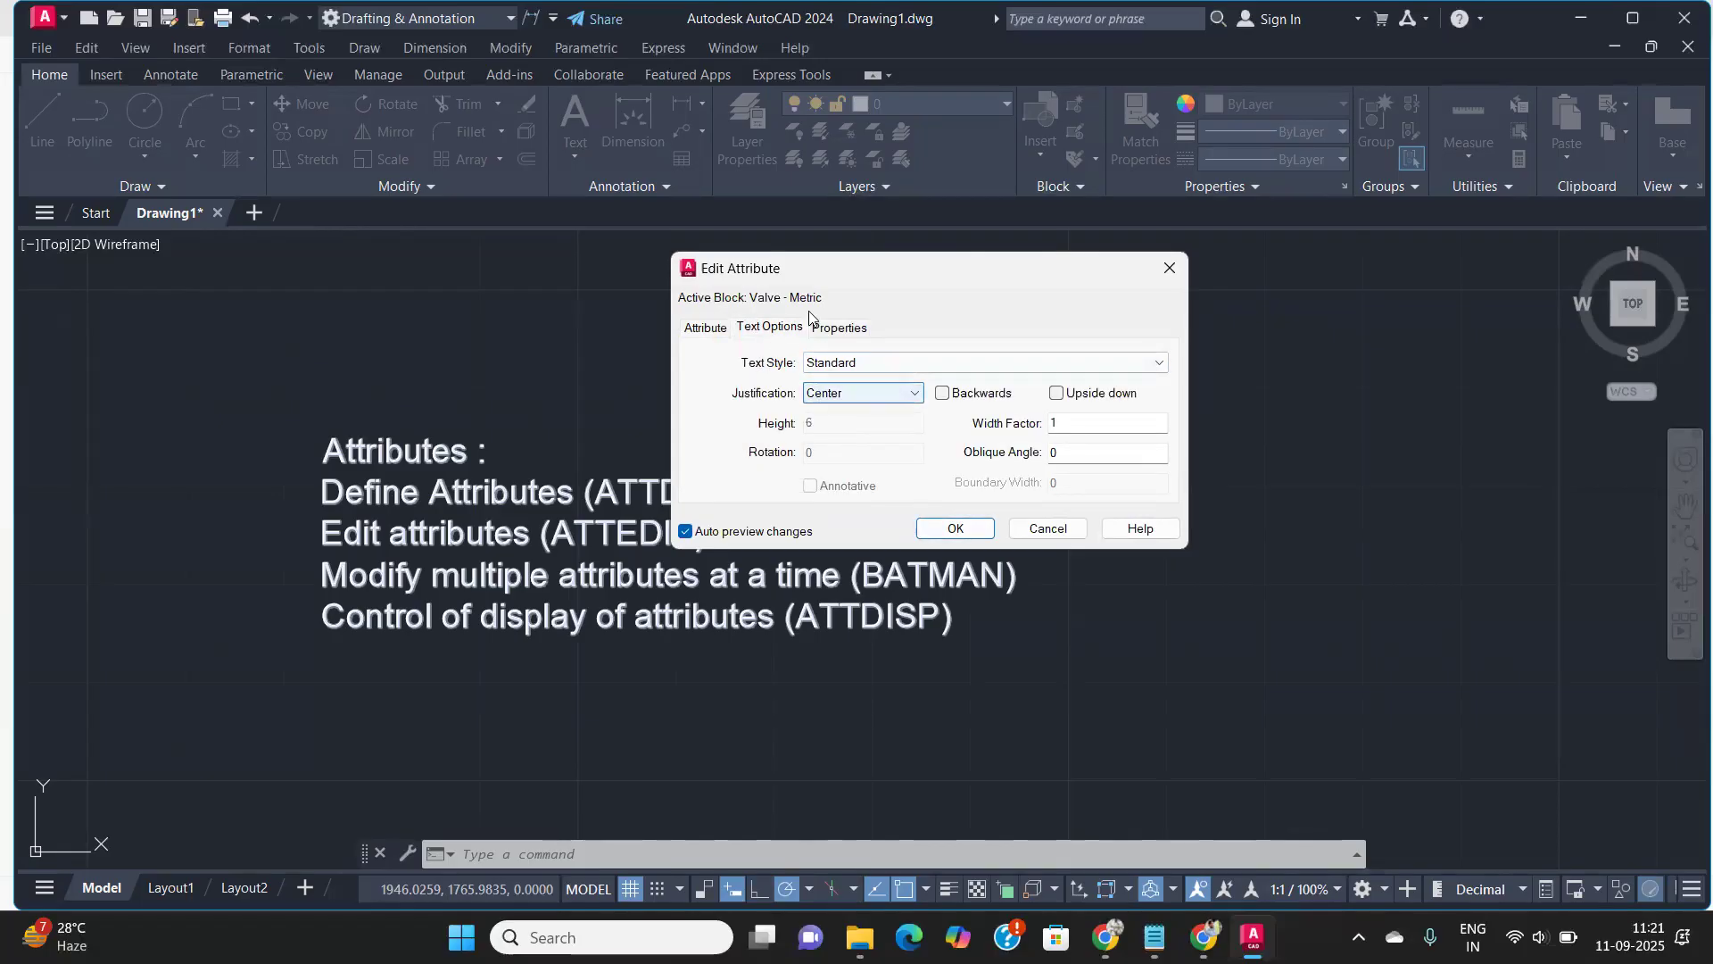
pyautogui.click(838, 330)
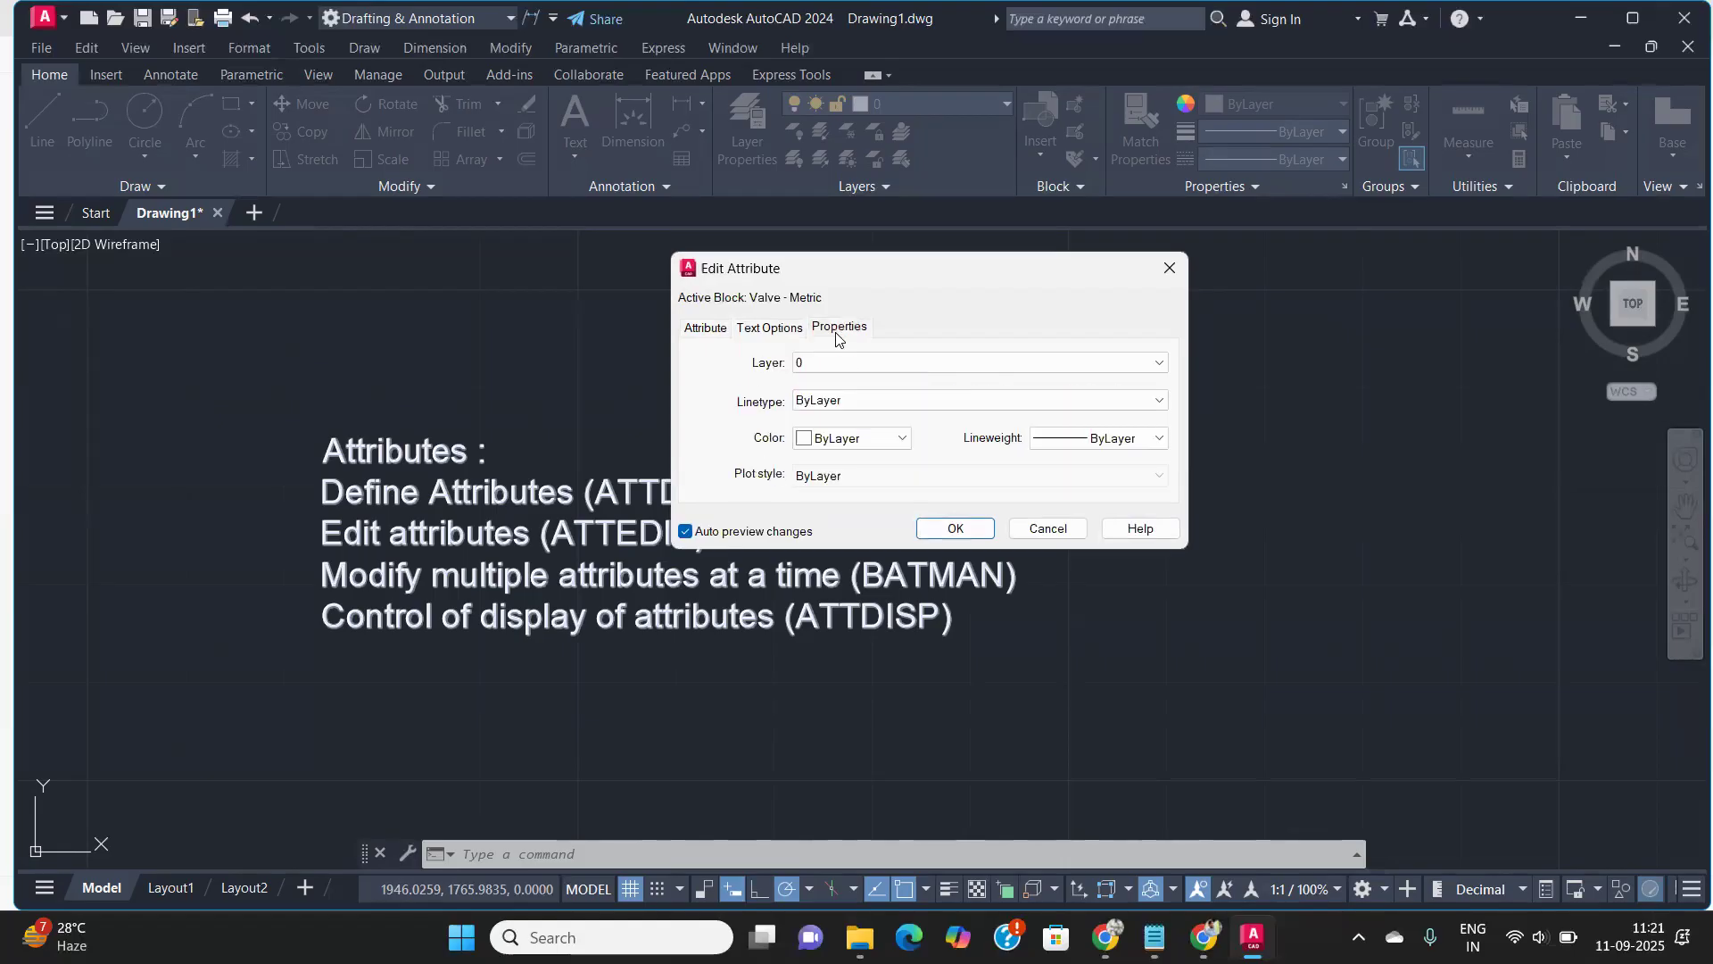
pyautogui.click(725, 327)
pyautogui.click(953, 529)
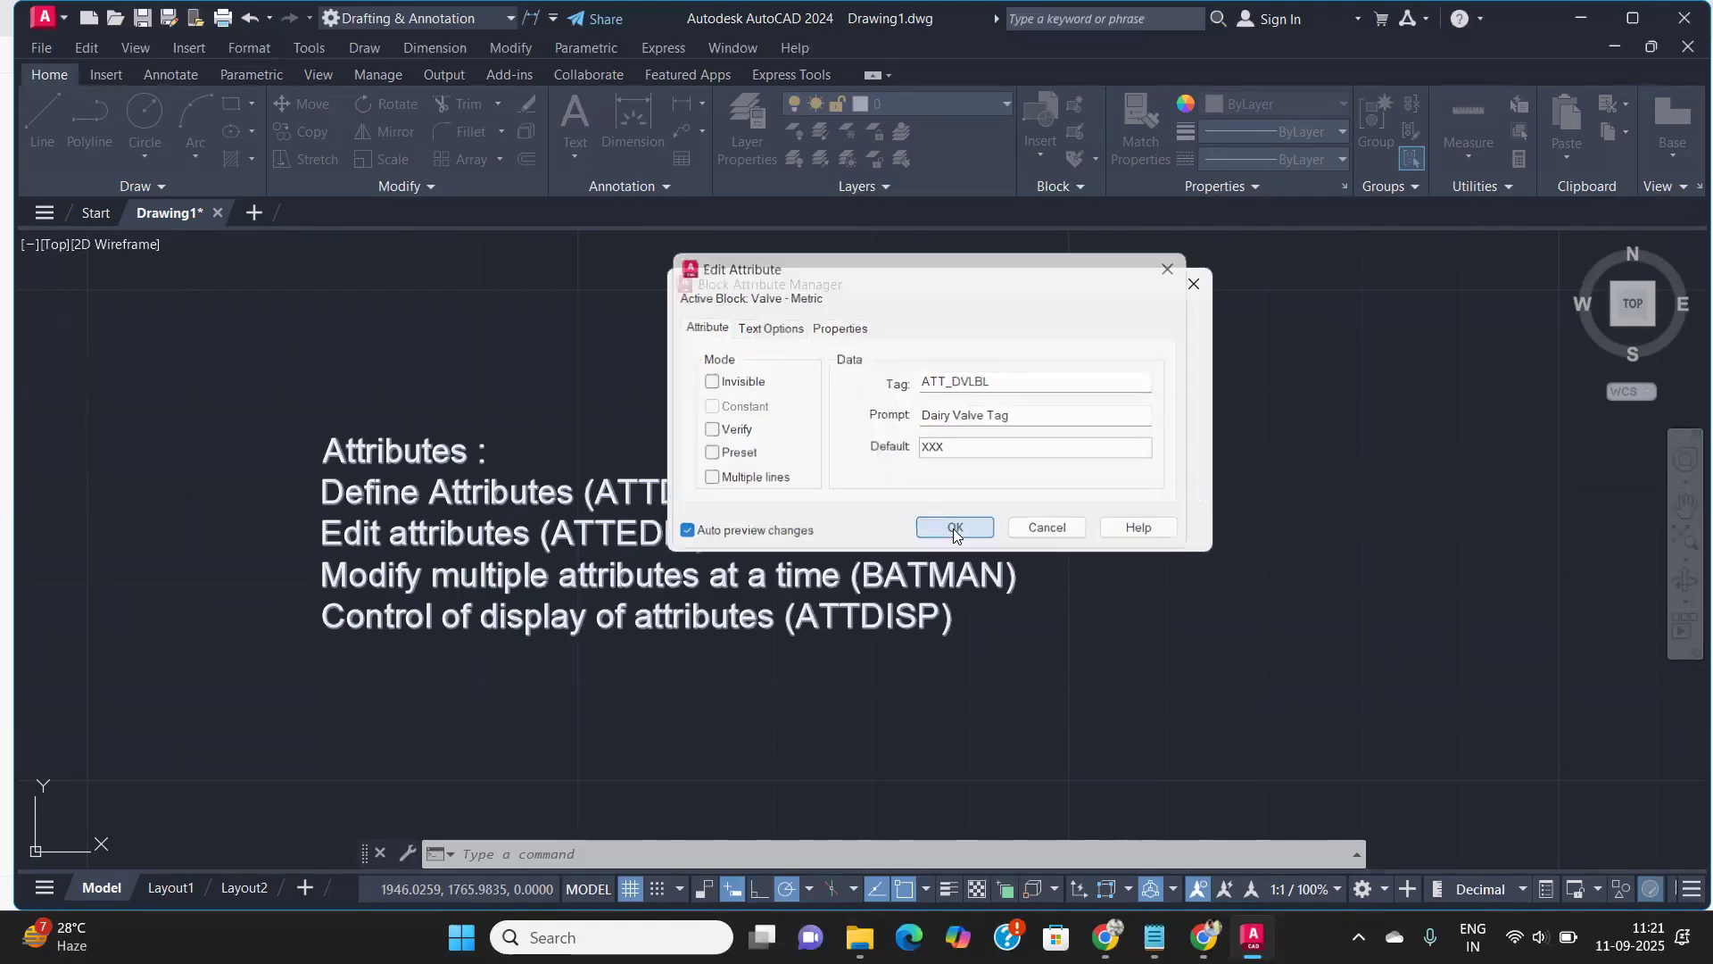
# Set the text height of the valve's description attribute (ATT_DVDES) to 4 and accept the attribute edit
pyautogui.click(1040, 412)
pyautogui.click(939, 534)
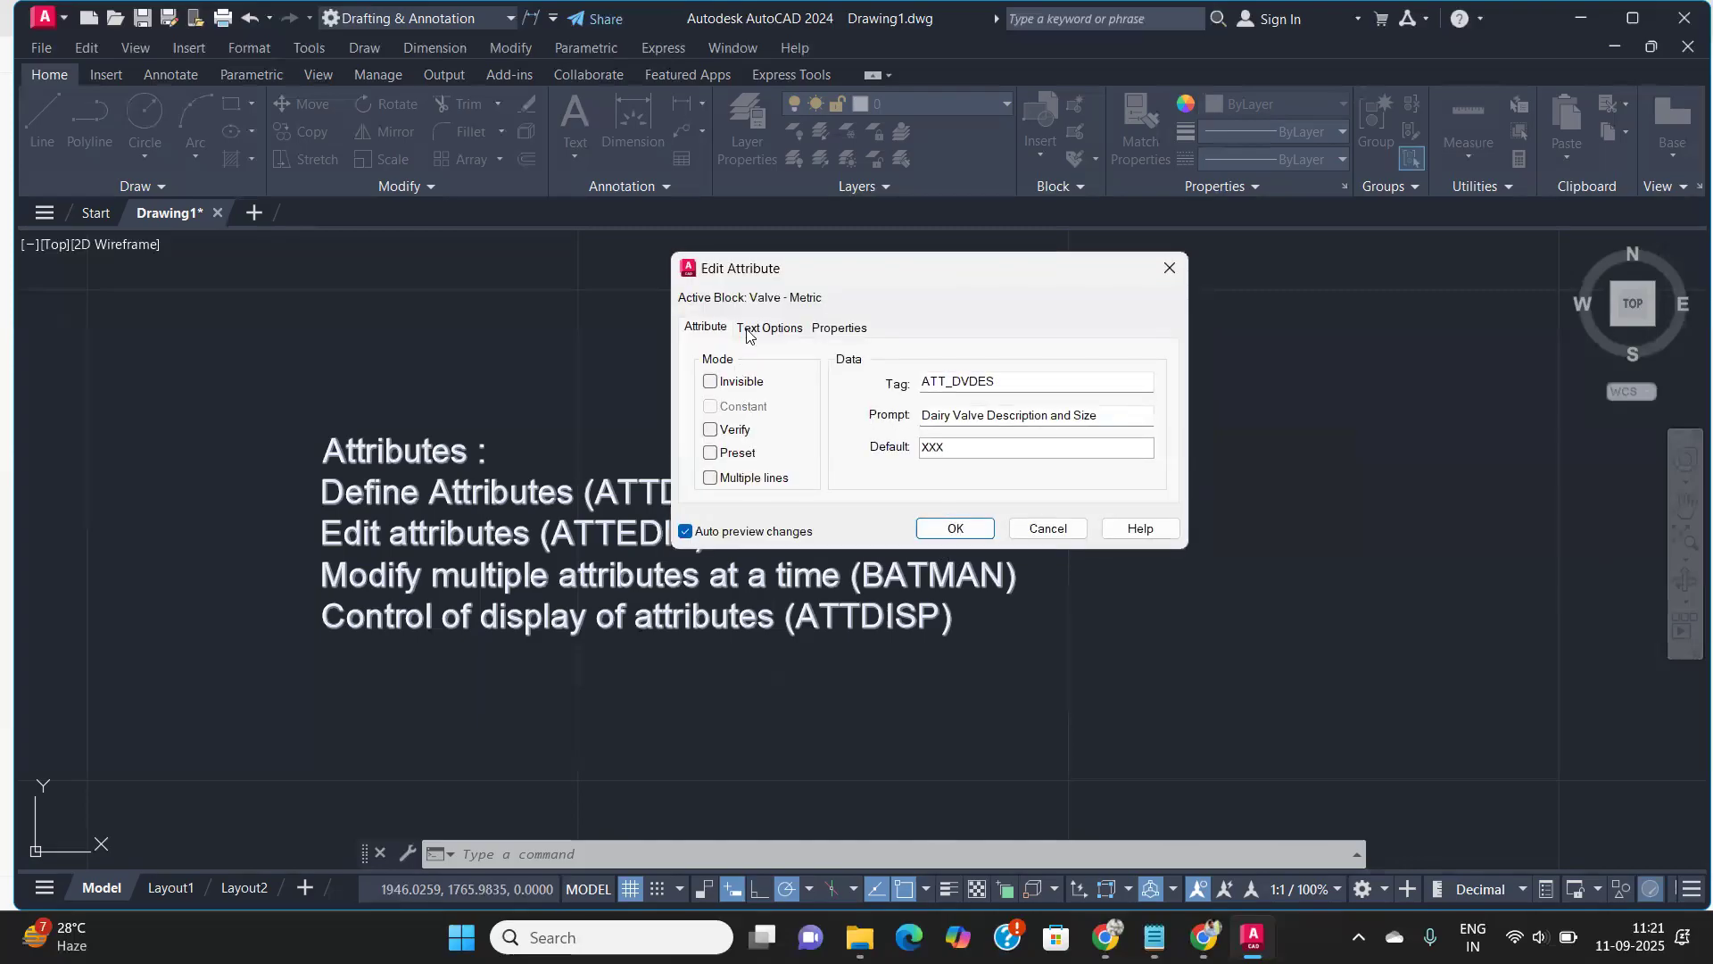
pyautogui.click(768, 327)
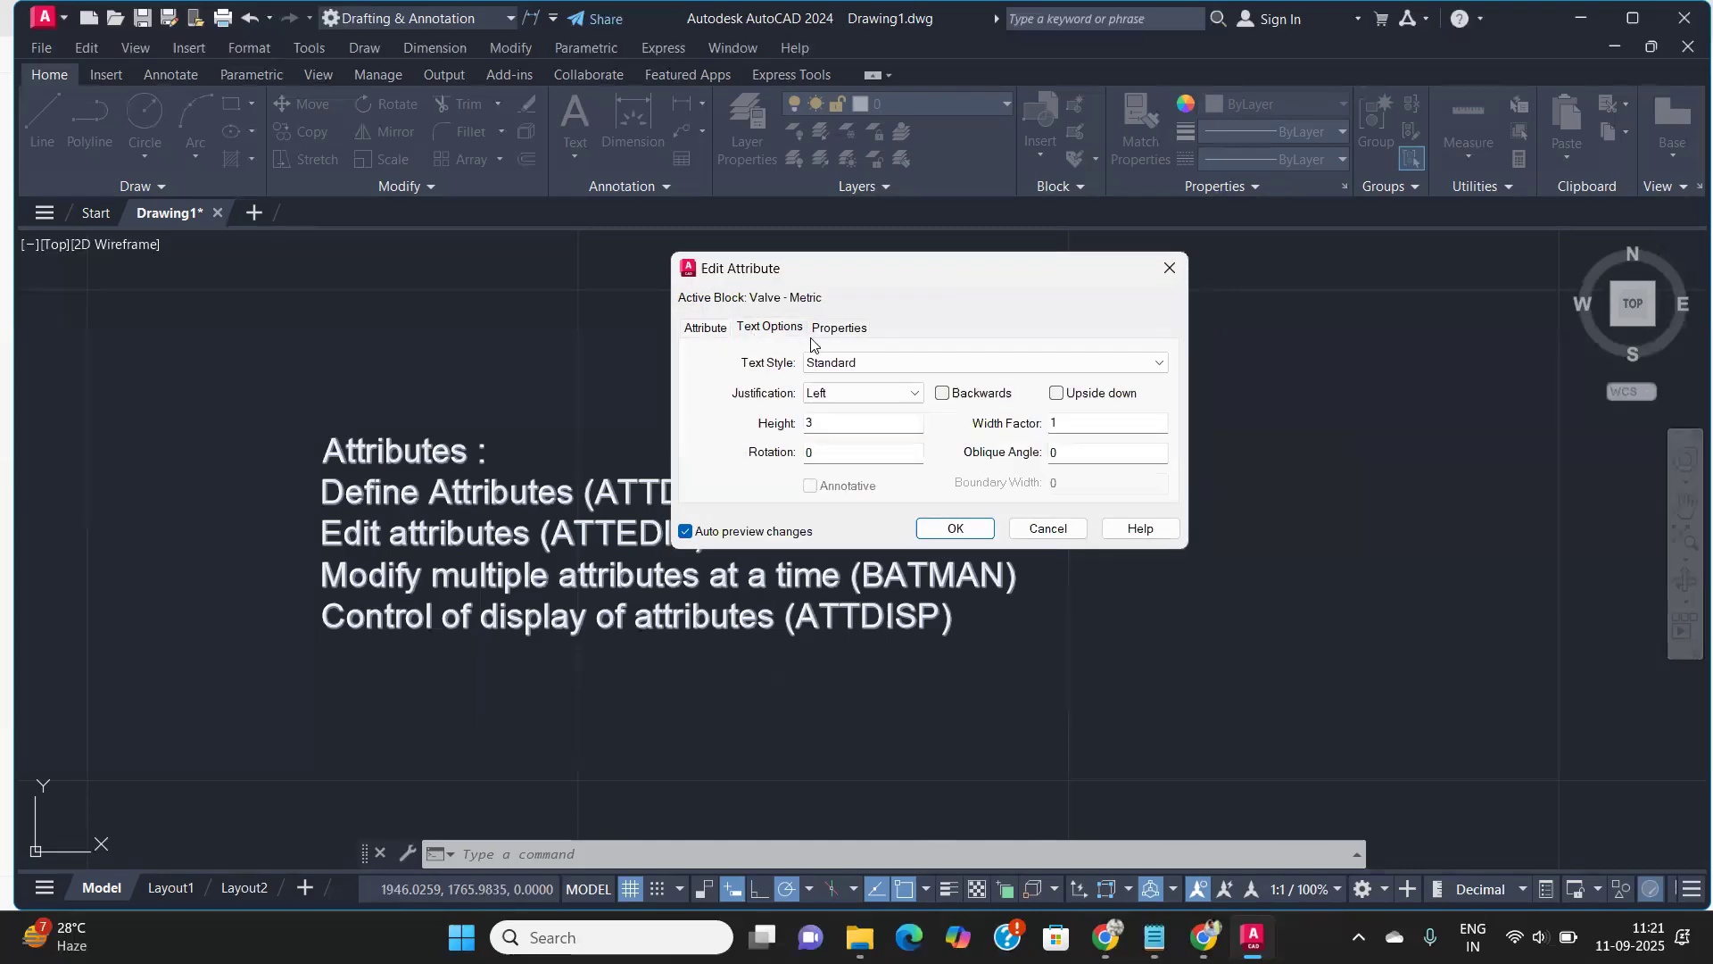
pyautogui.doubleClick(827, 426)
pyautogui.write('4')
pyautogui.click(953, 526)
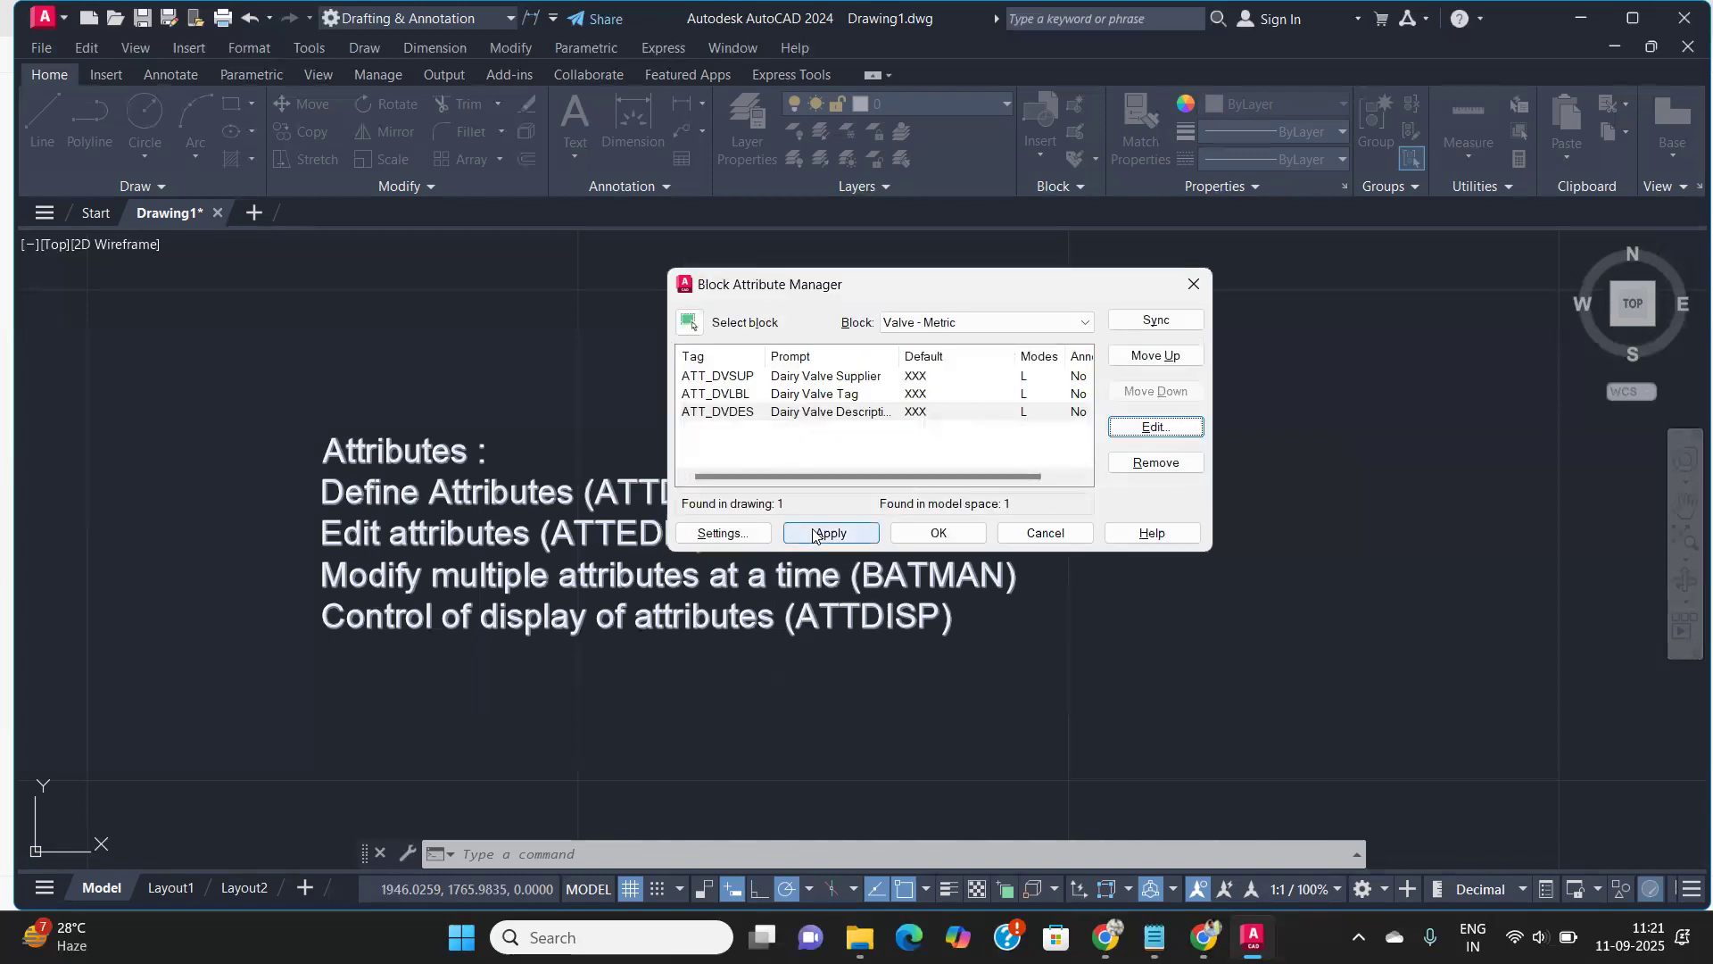
# Close the Block Attribute Manager keeping the changes, and check the attribute texts around the valve block
pyautogui.click(942, 540)
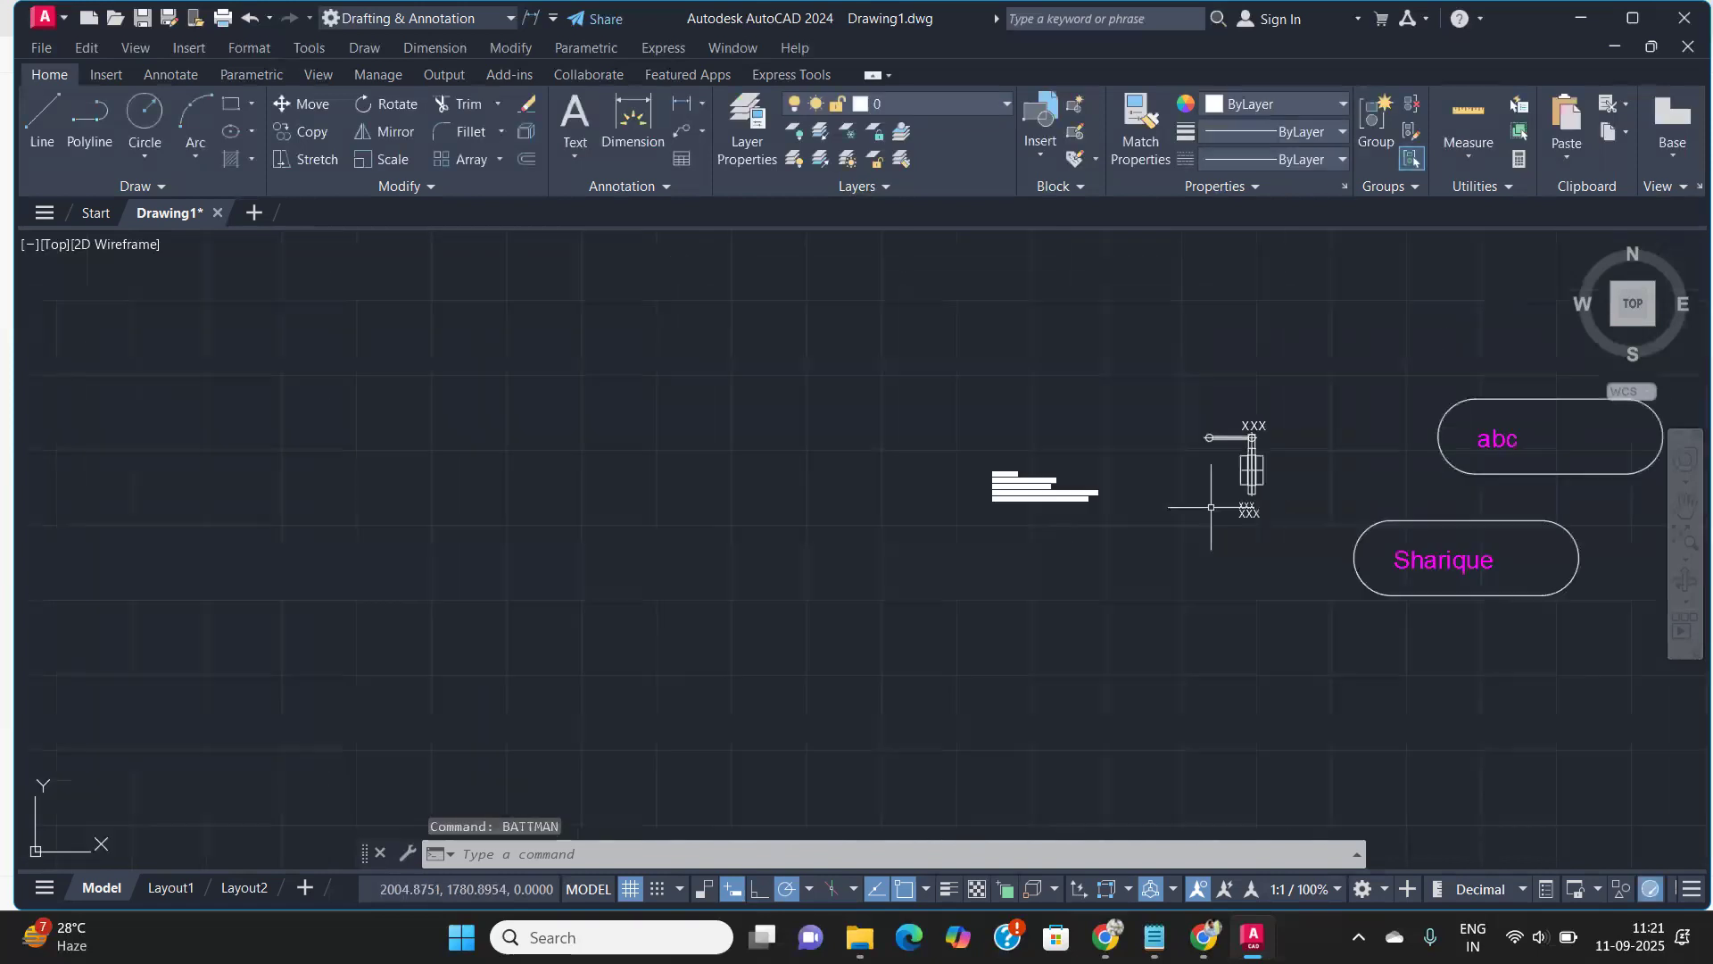
pyautogui.scroll(5, 1303, 477)
pyautogui.scroll(5, 1109, 615)
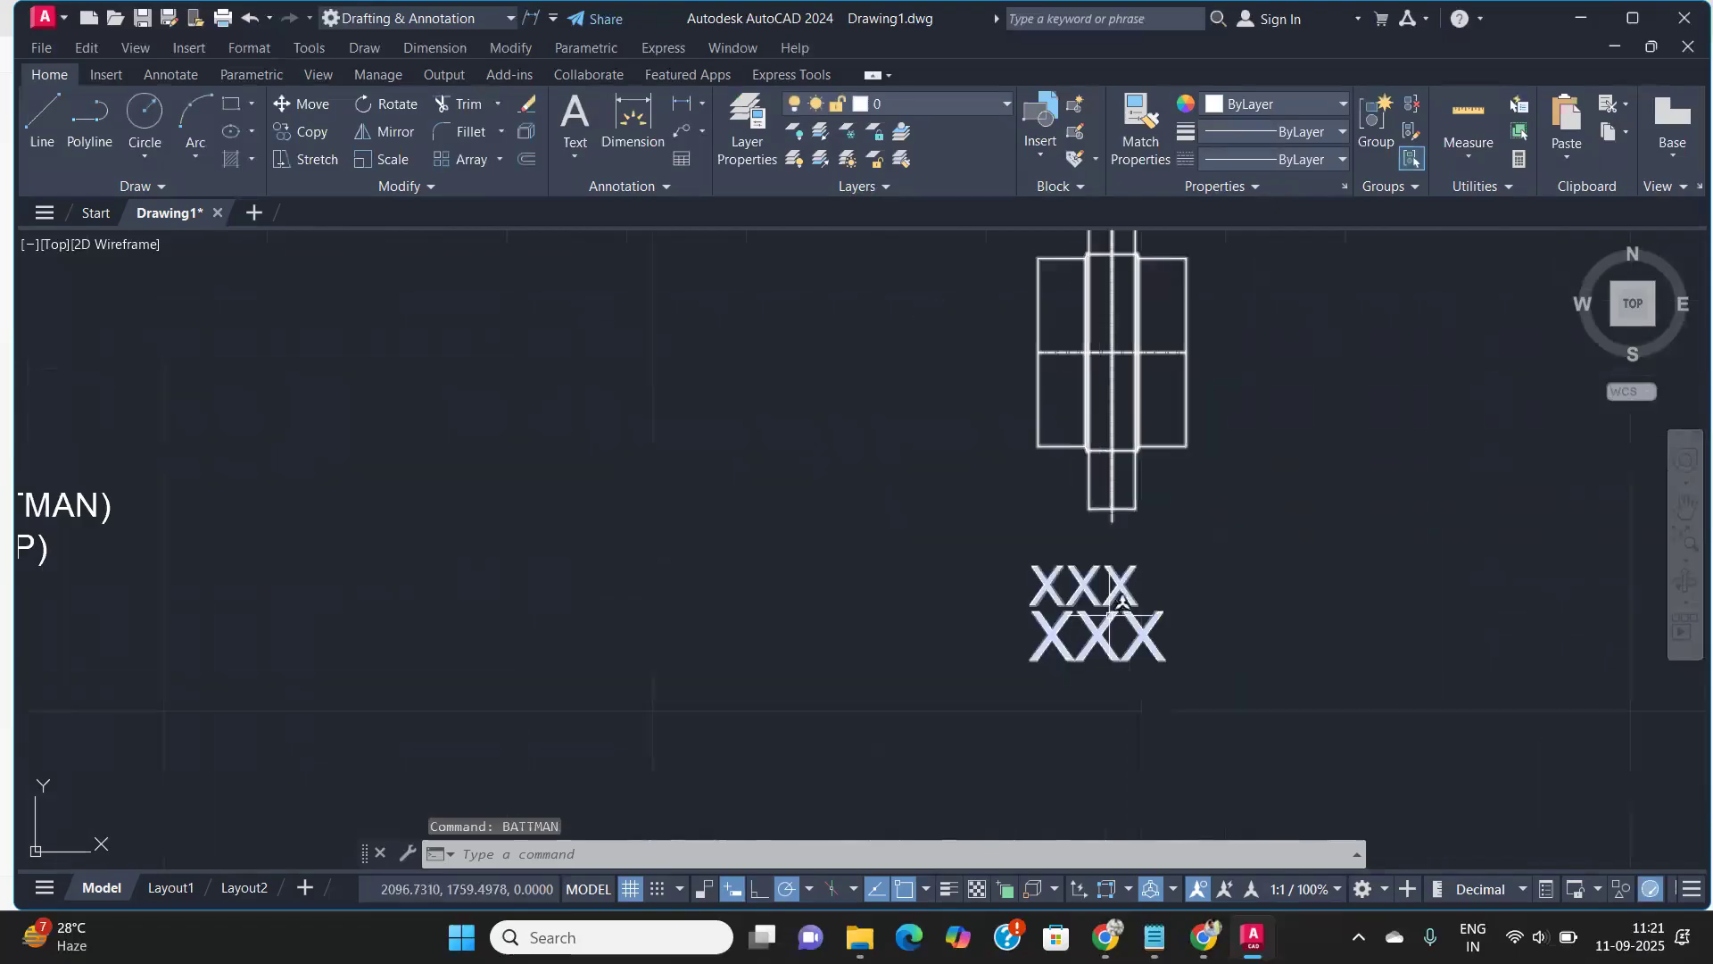
pyautogui.scroll(-5, 1085, 602)
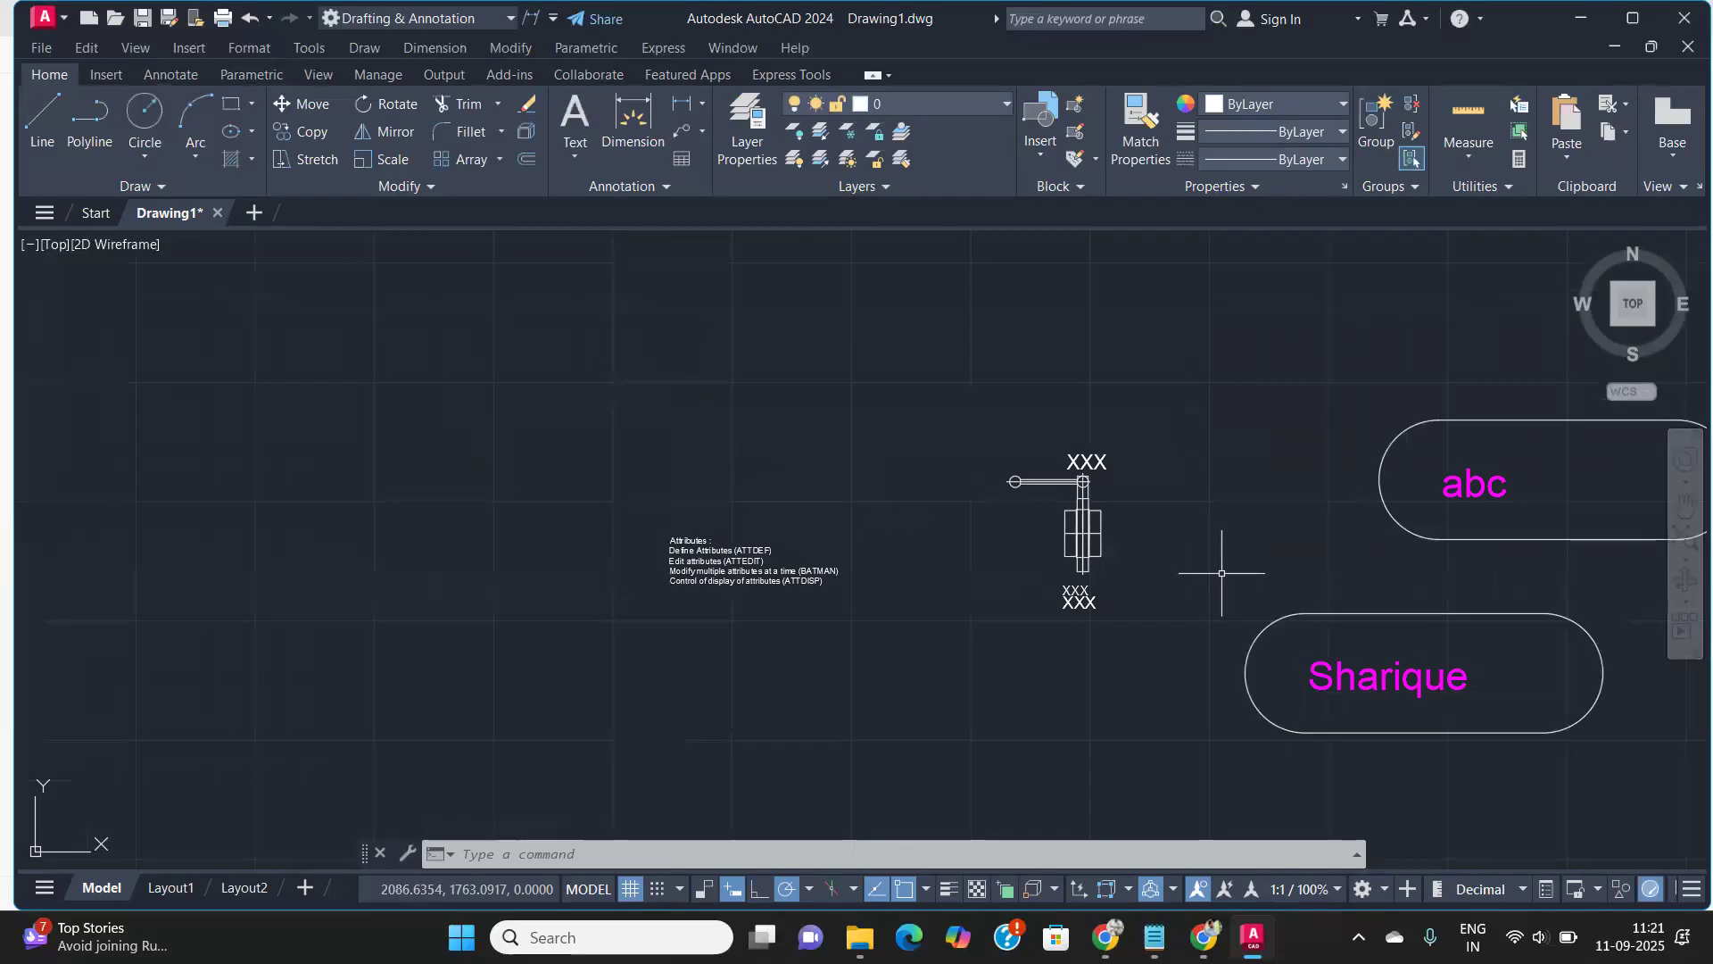
pyautogui.scroll(-3, 1390, 580)
pyautogui.scroll(4, 1480, 609)
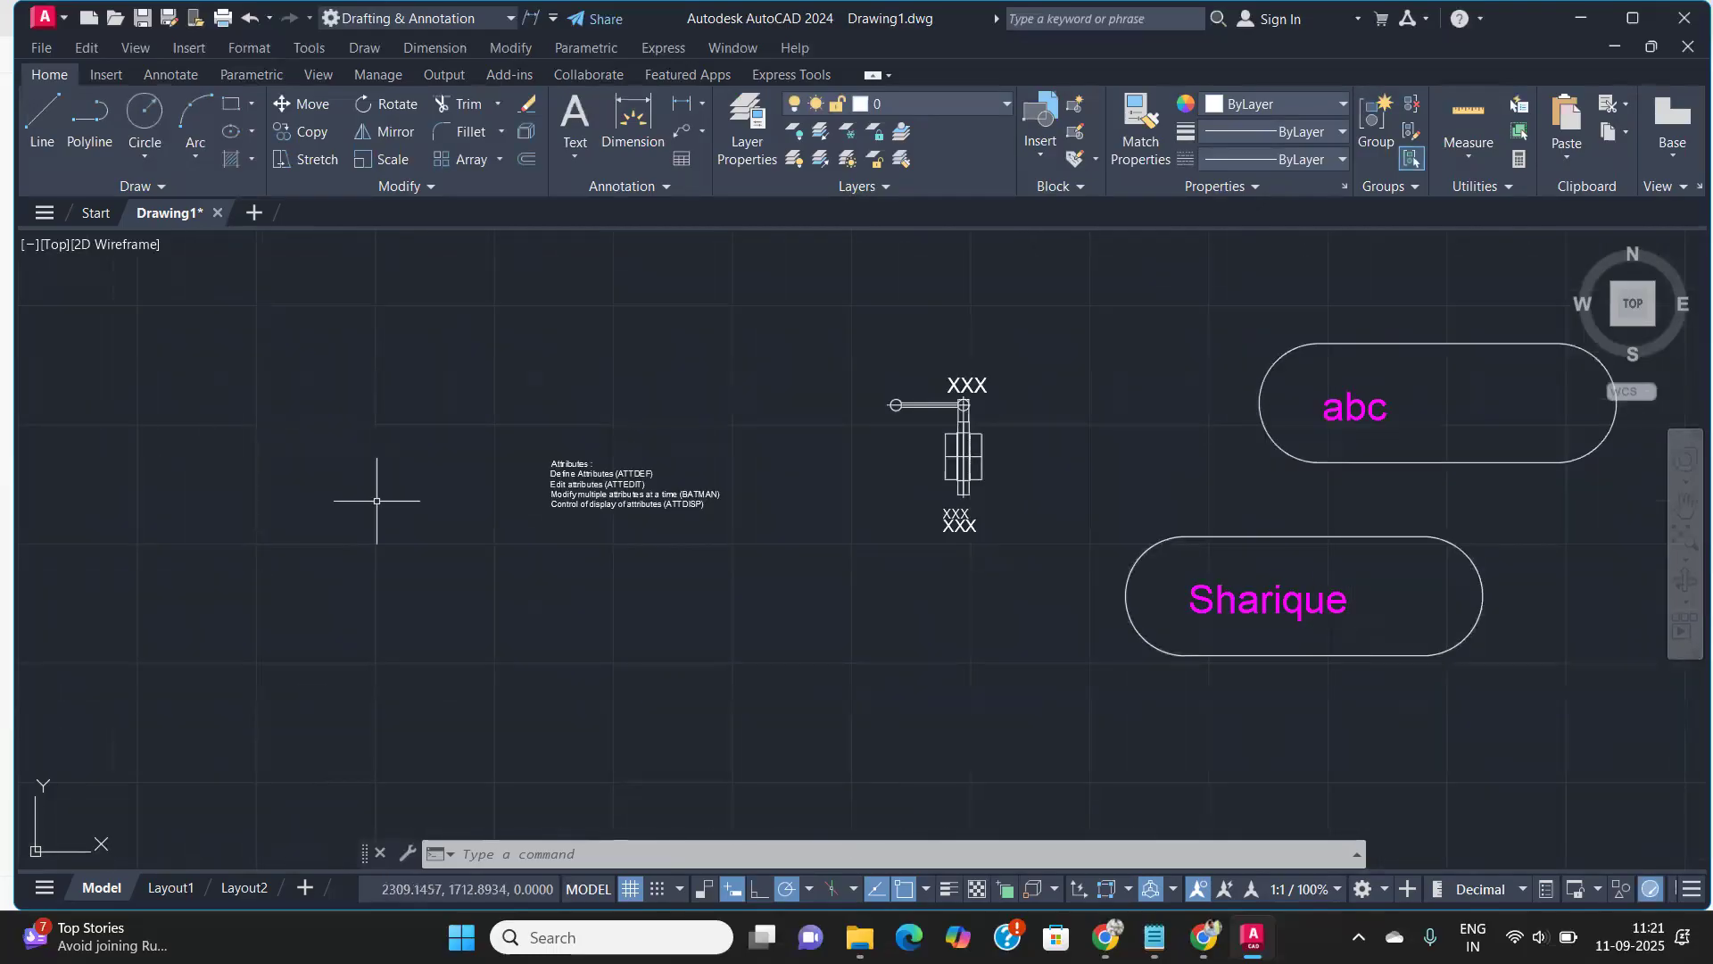
# Run ATTDISP and set the attribute visibility for the whole drawing to OFF
pyautogui.scroll(4, 579, 503)
pyautogui.scroll(2, 579, 503)
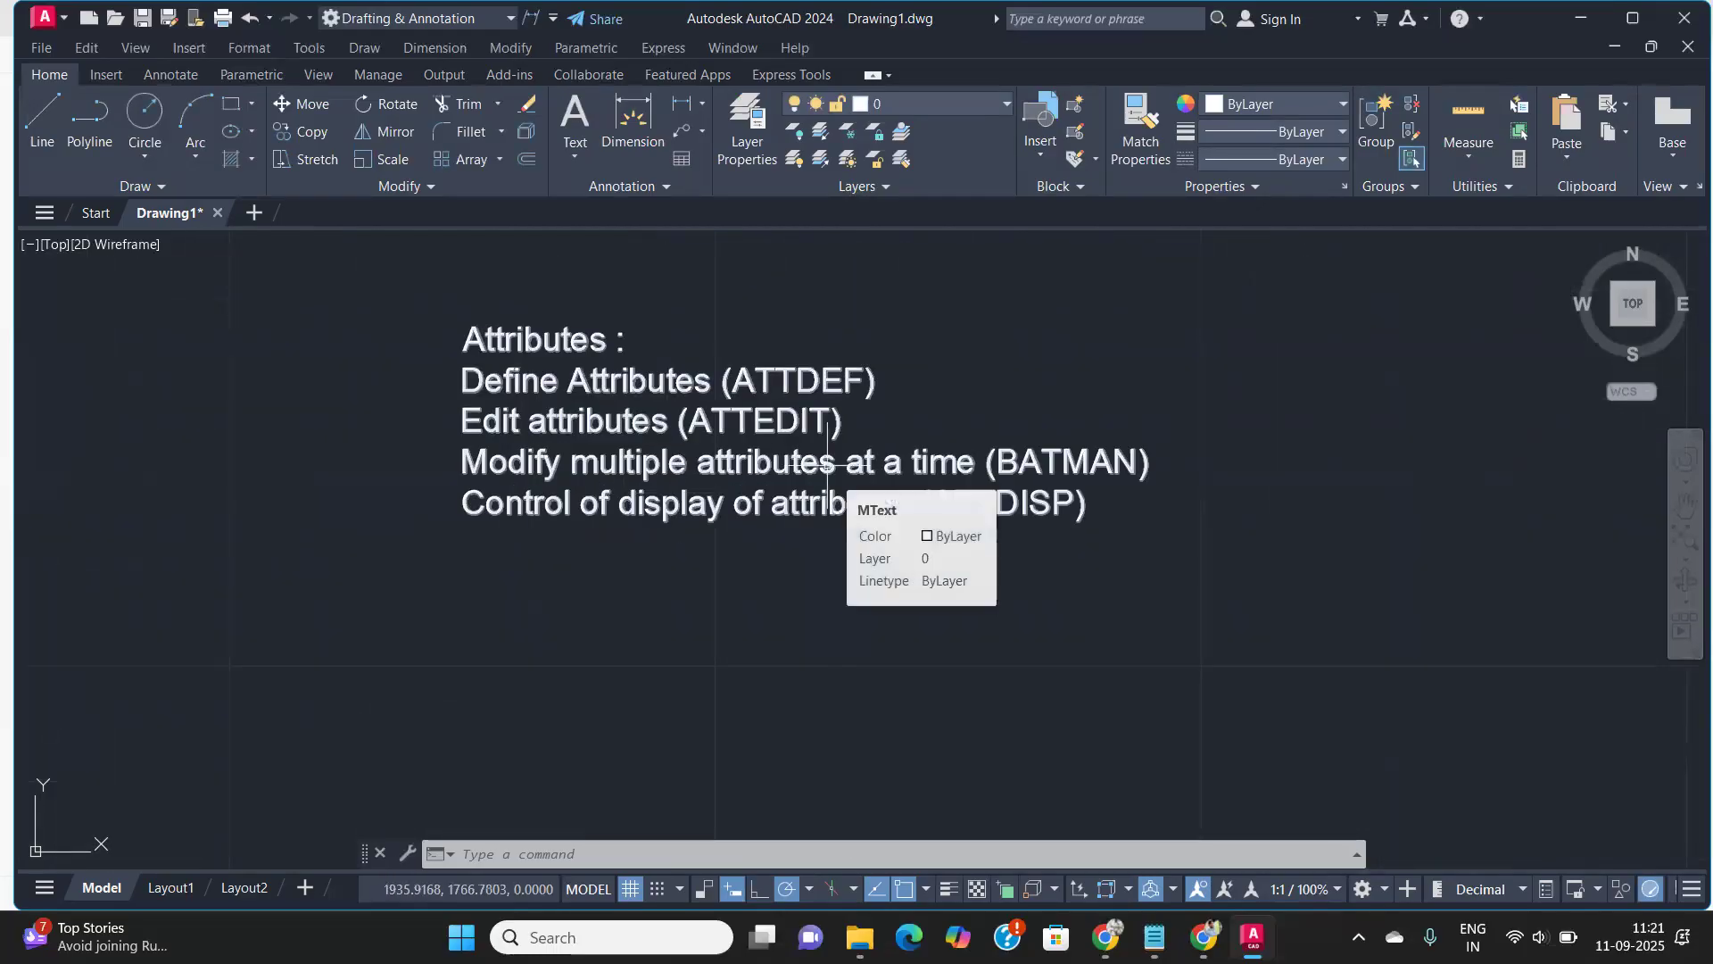
pyautogui.scroll(2, 828, 466)
pyautogui.scroll(-2, 591, 557)
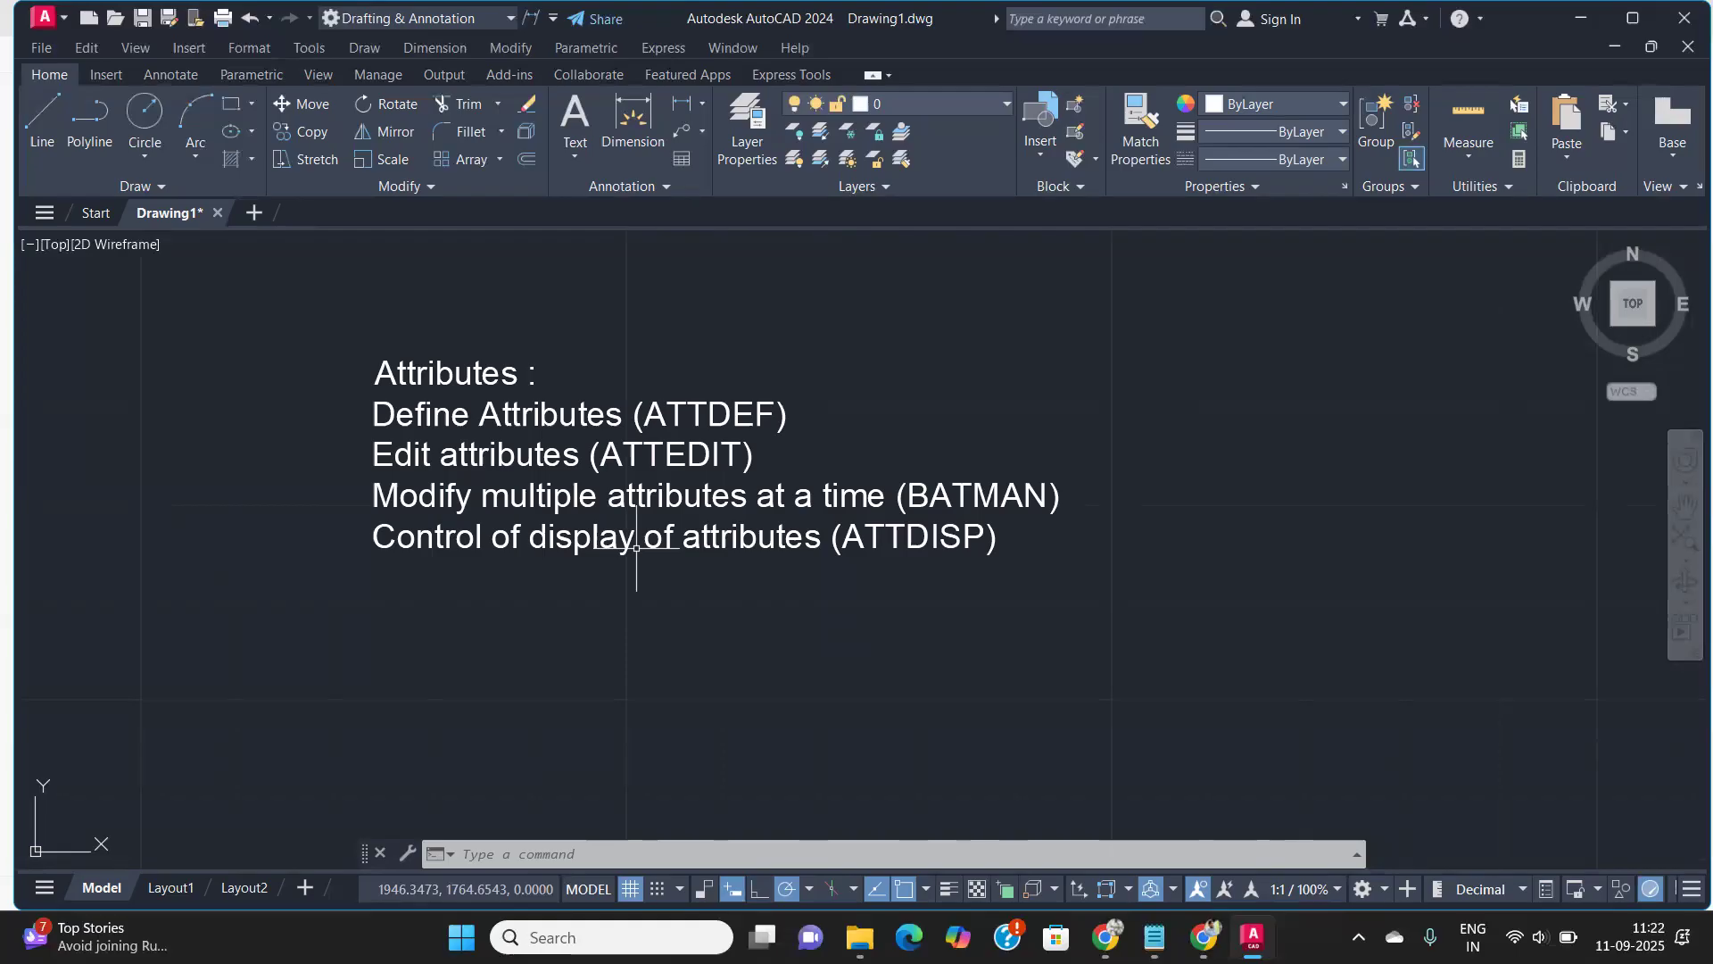
pyautogui.write('ATT')
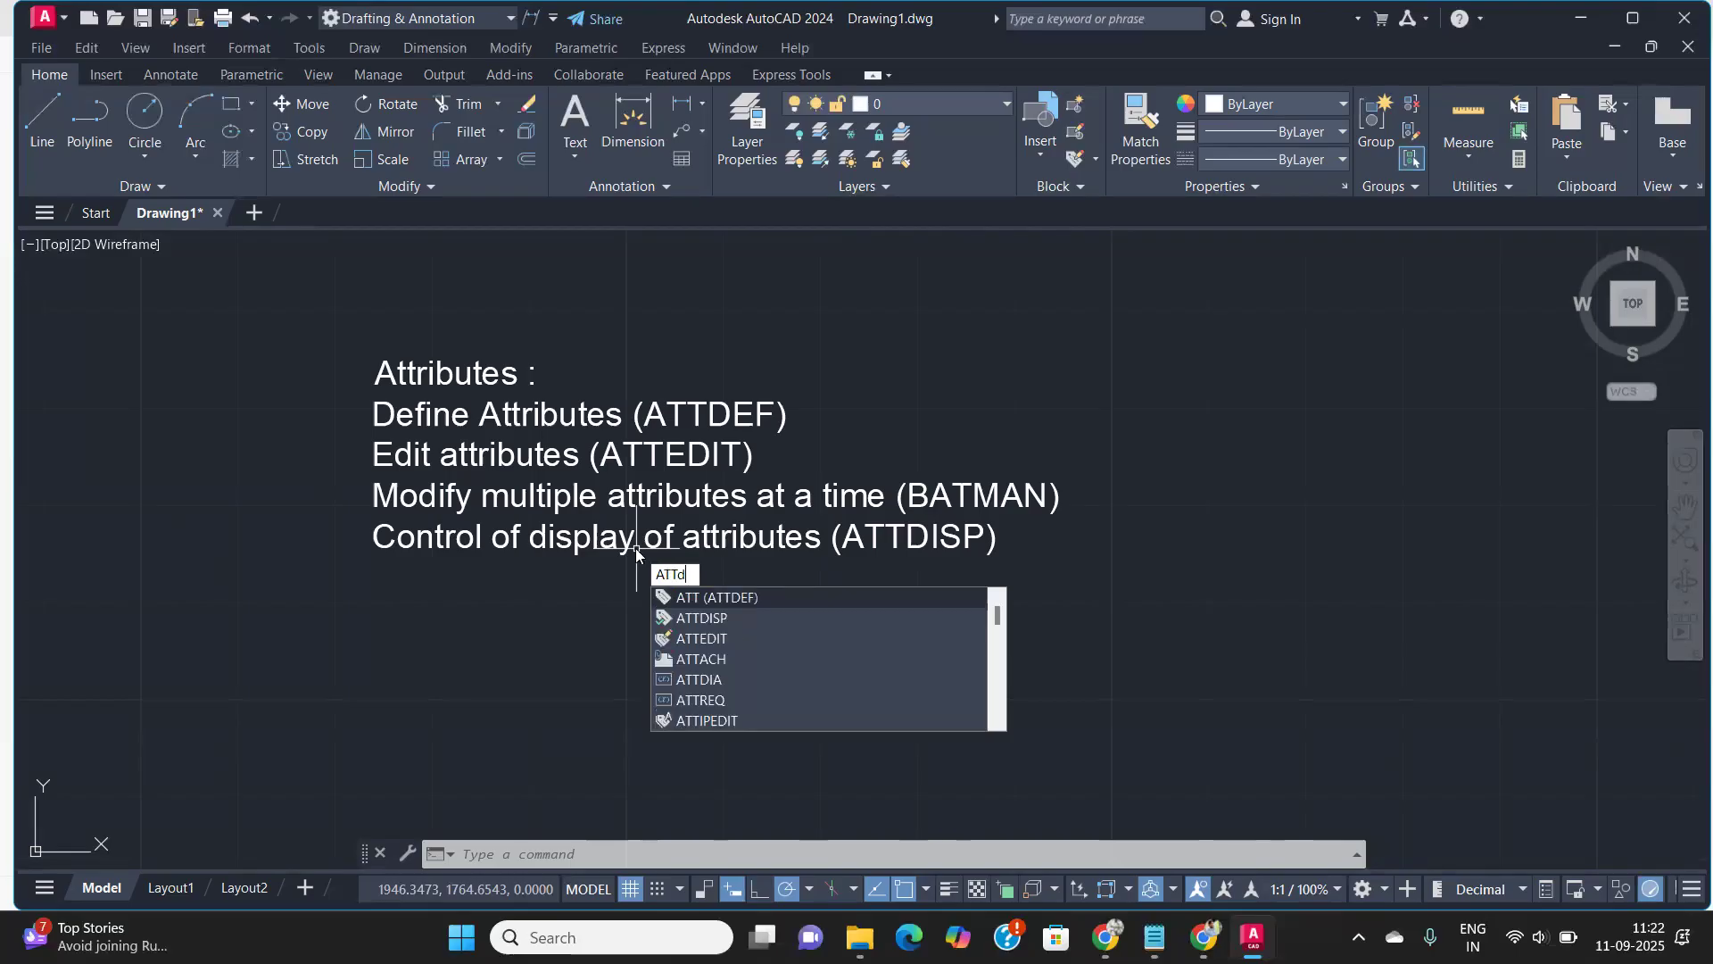
pyautogui.write('DIsp')
pyautogui.press('Return')
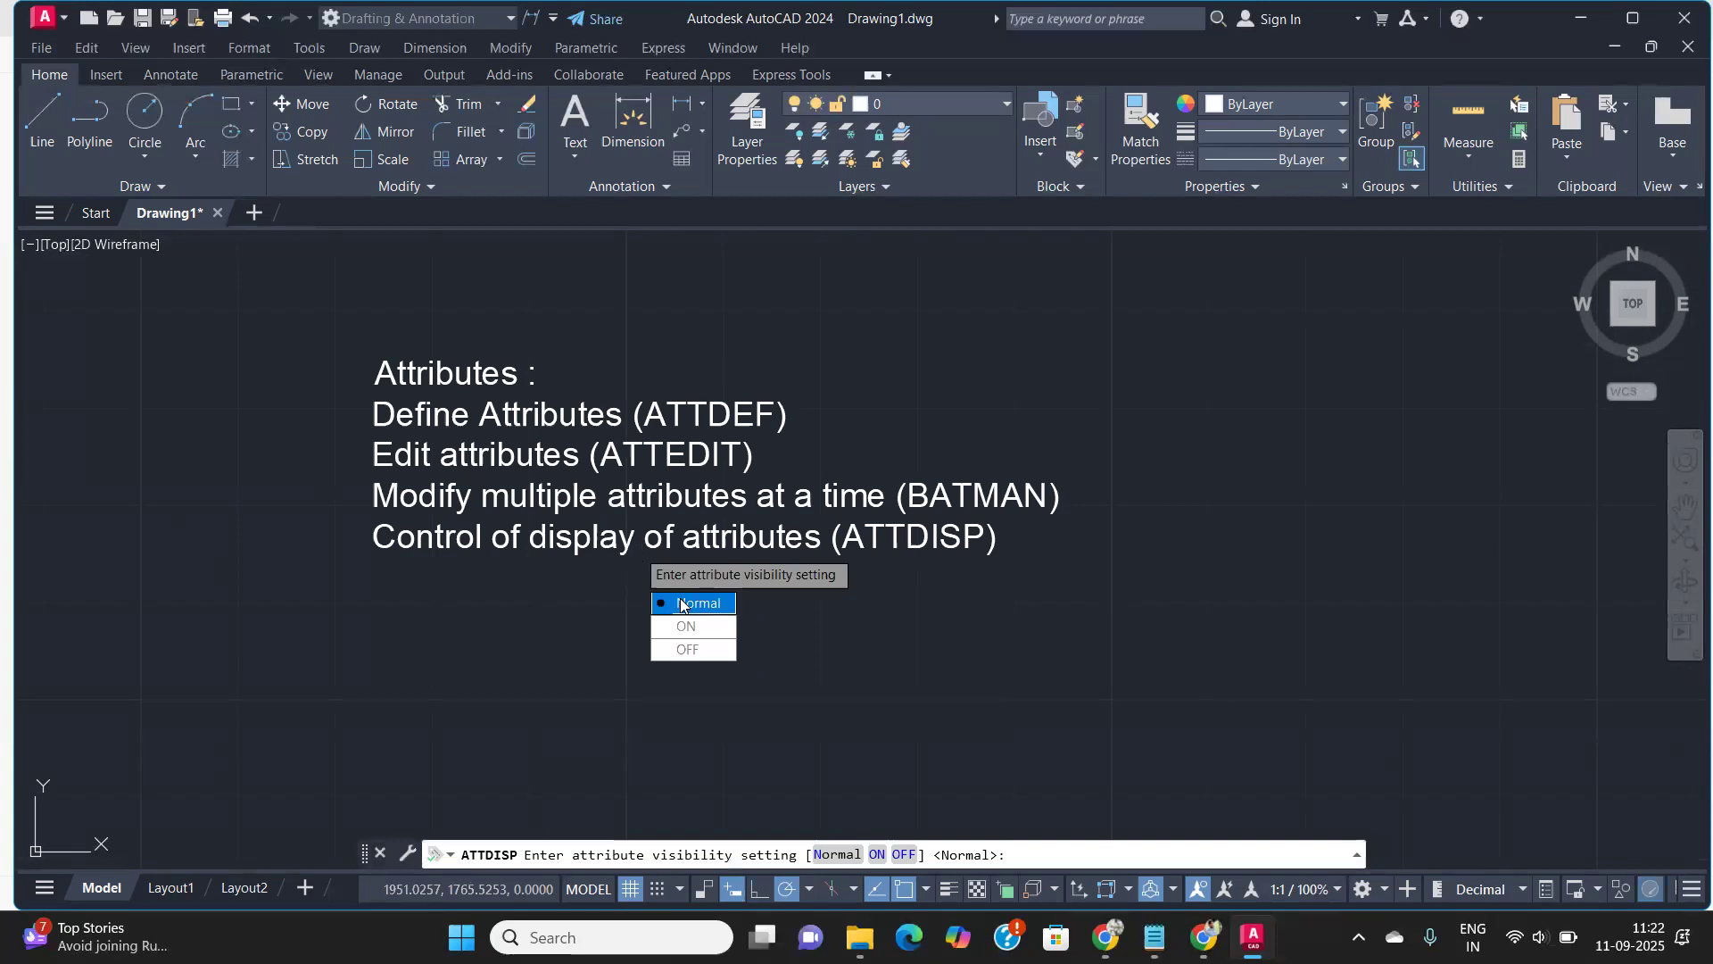
pyautogui.click(685, 648)
# Examine the valve block and both slot blocks with attribute display turned off, and review the attribute command notes
pyautogui.scroll(-8, 705, 567)
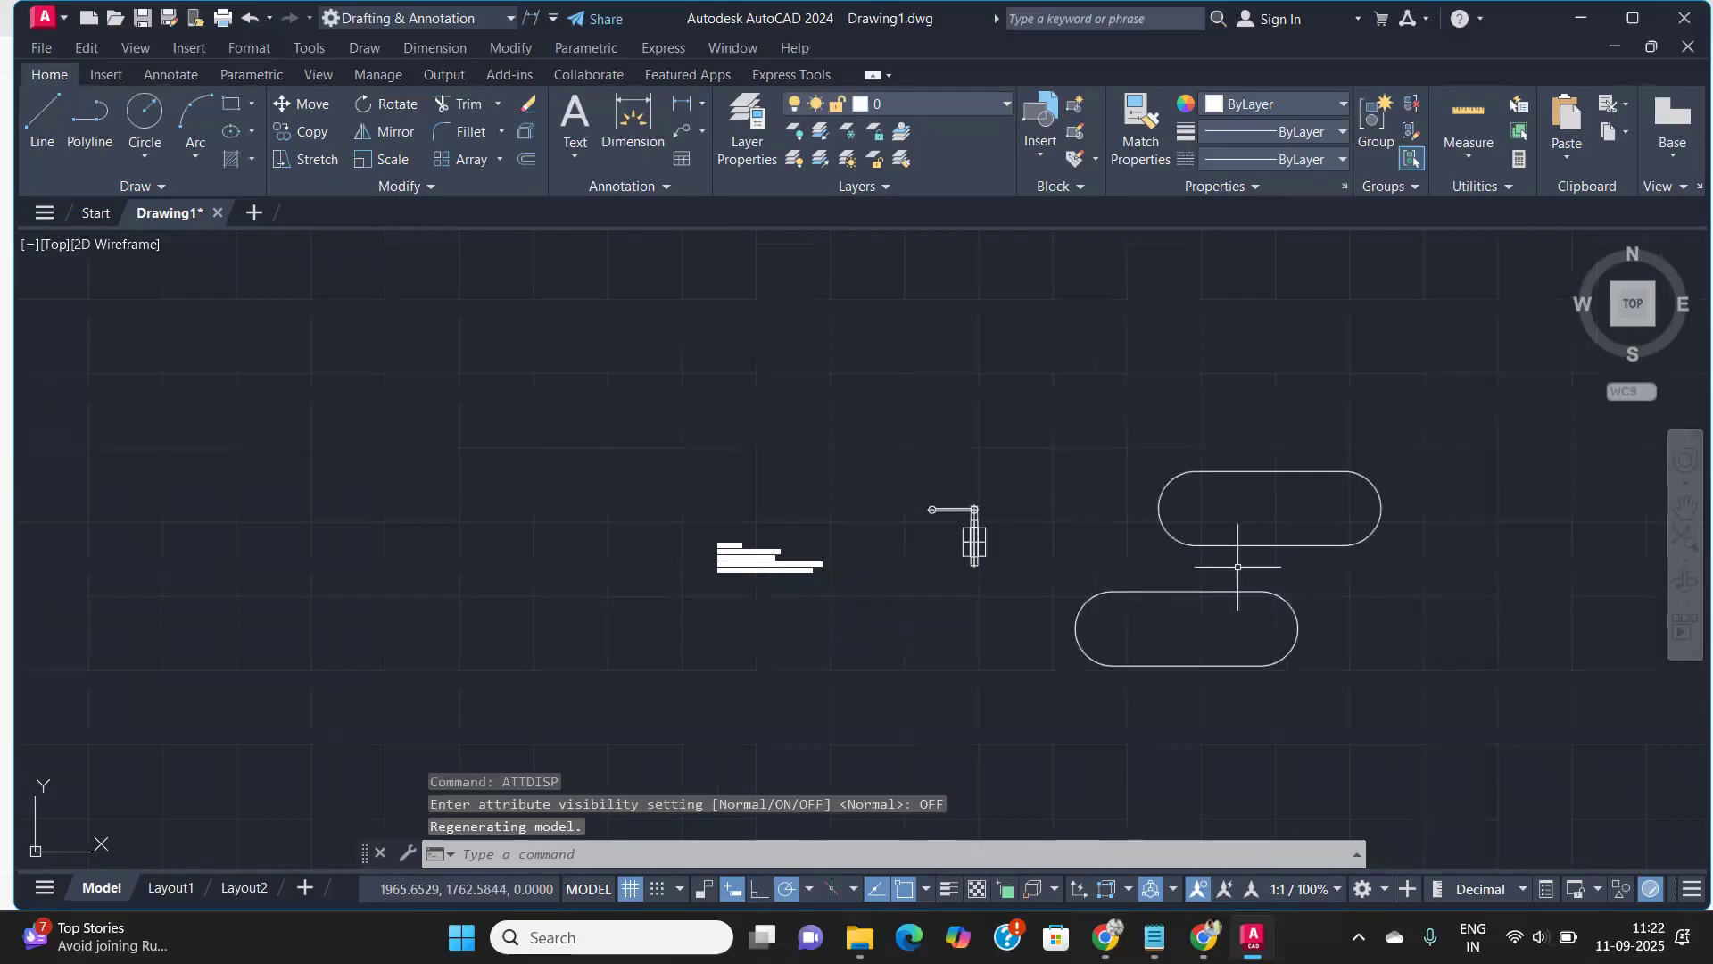
pyautogui.scroll(4, 1000, 571)
pyautogui.scroll(3, 1032, 489)
pyautogui.scroll(-5, 797, 596)
pyautogui.scroll(7, 797, 596)
pyautogui.scroll(-5, 708, 631)
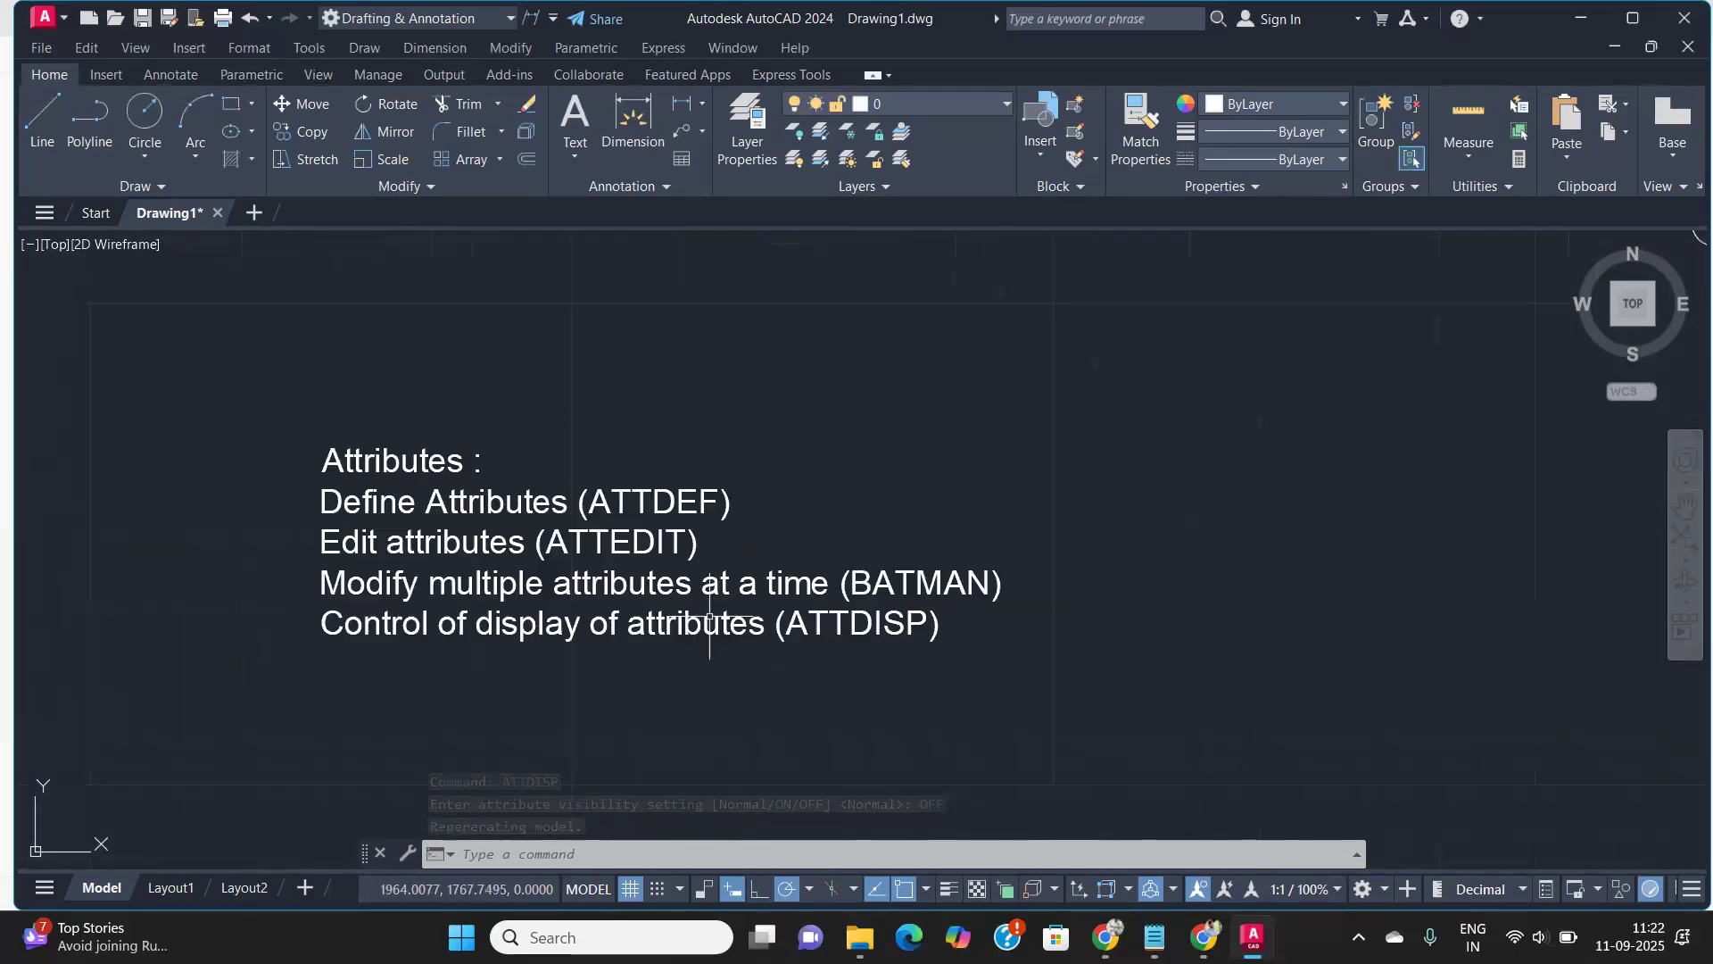
pyautogui.scroll(-2, 741, 646)
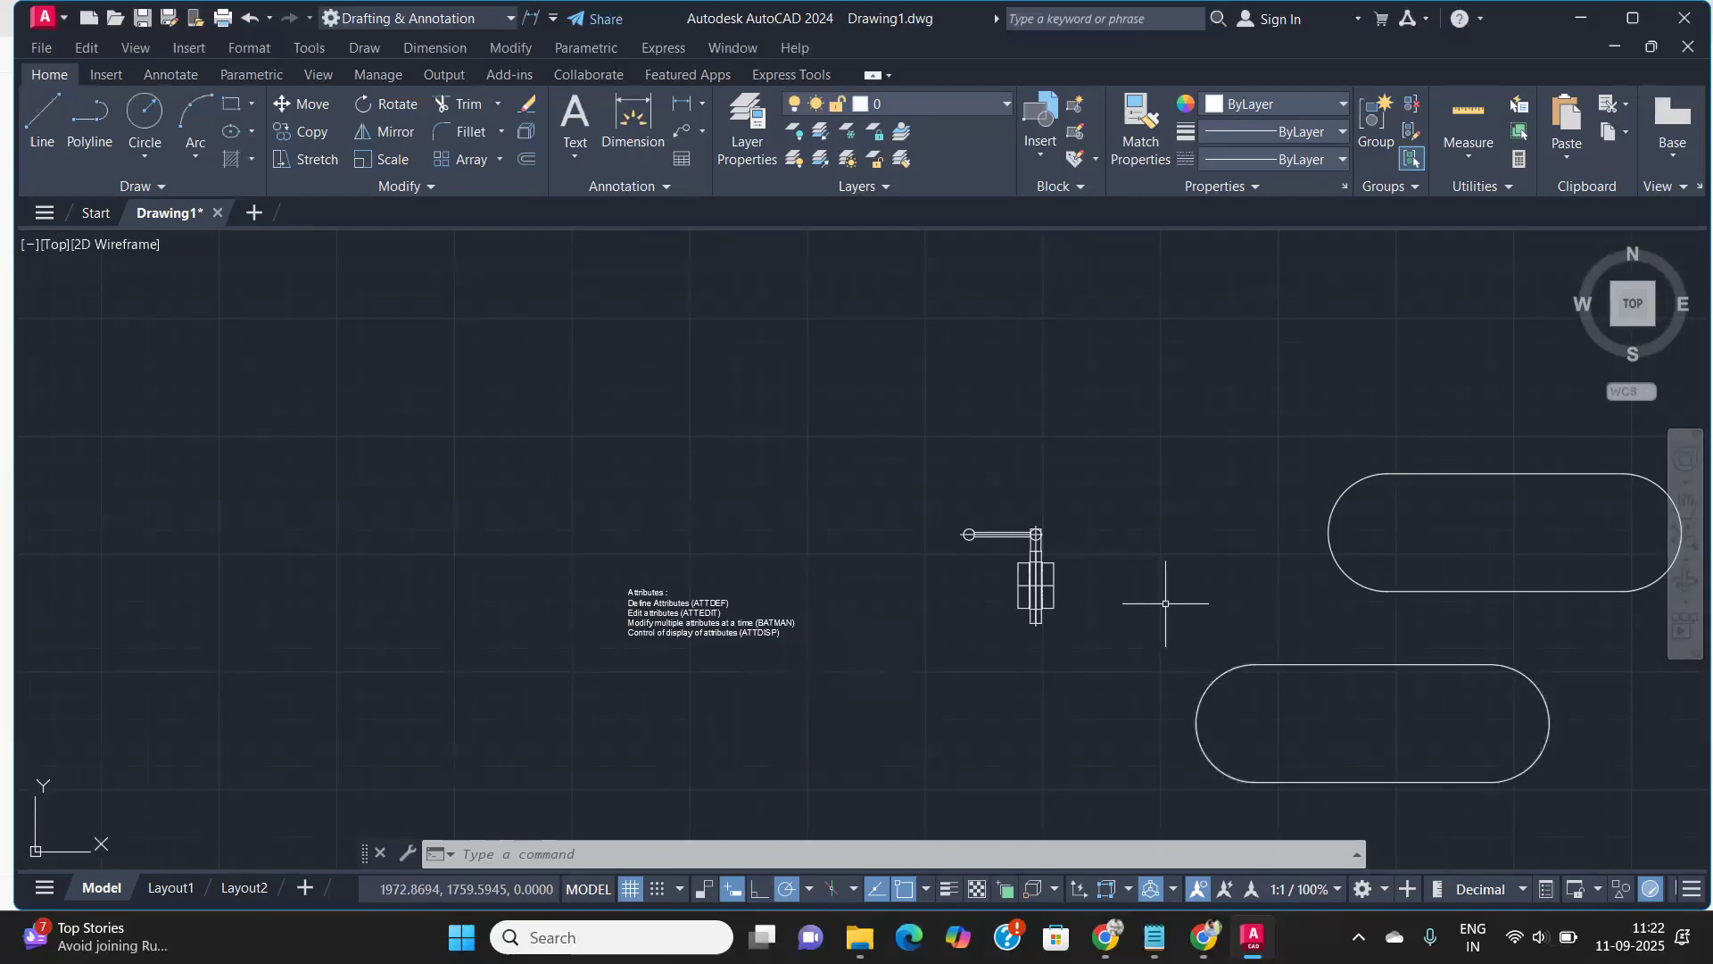
# Run ATTDISP and set the attribute visibility for the whole drawing to Normal
pyautogui.scroll(4, 704, 671)
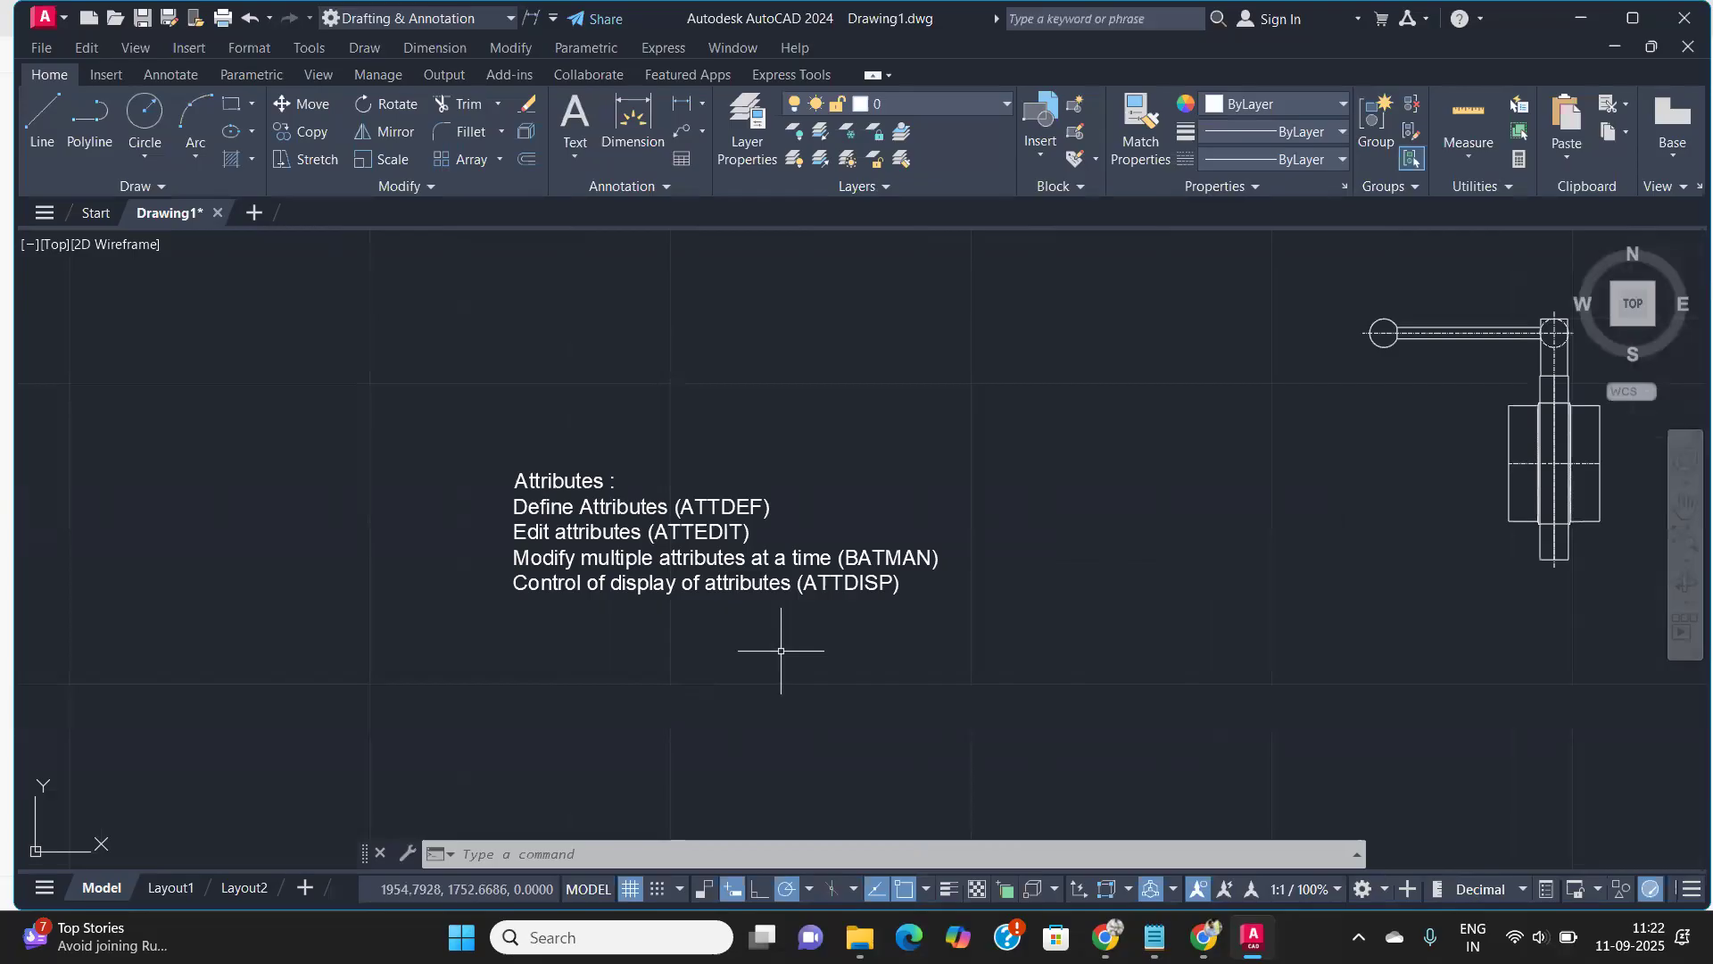
pyautogui.write('ATT')
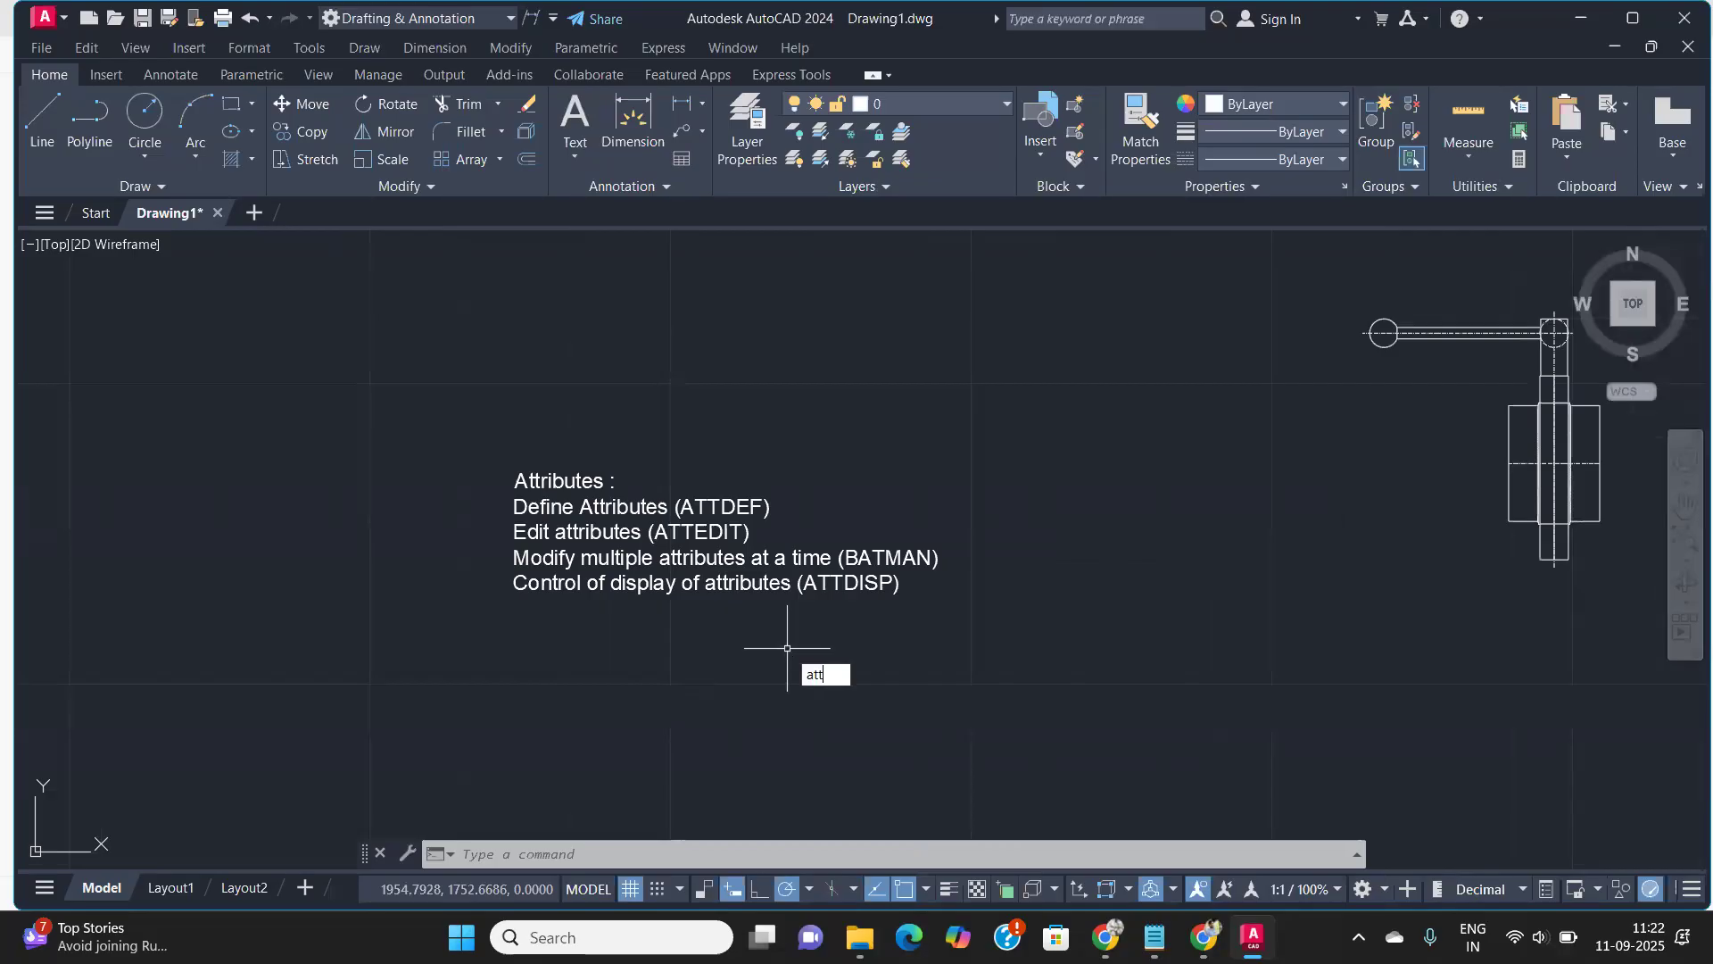
pyautogui.write('DEF')
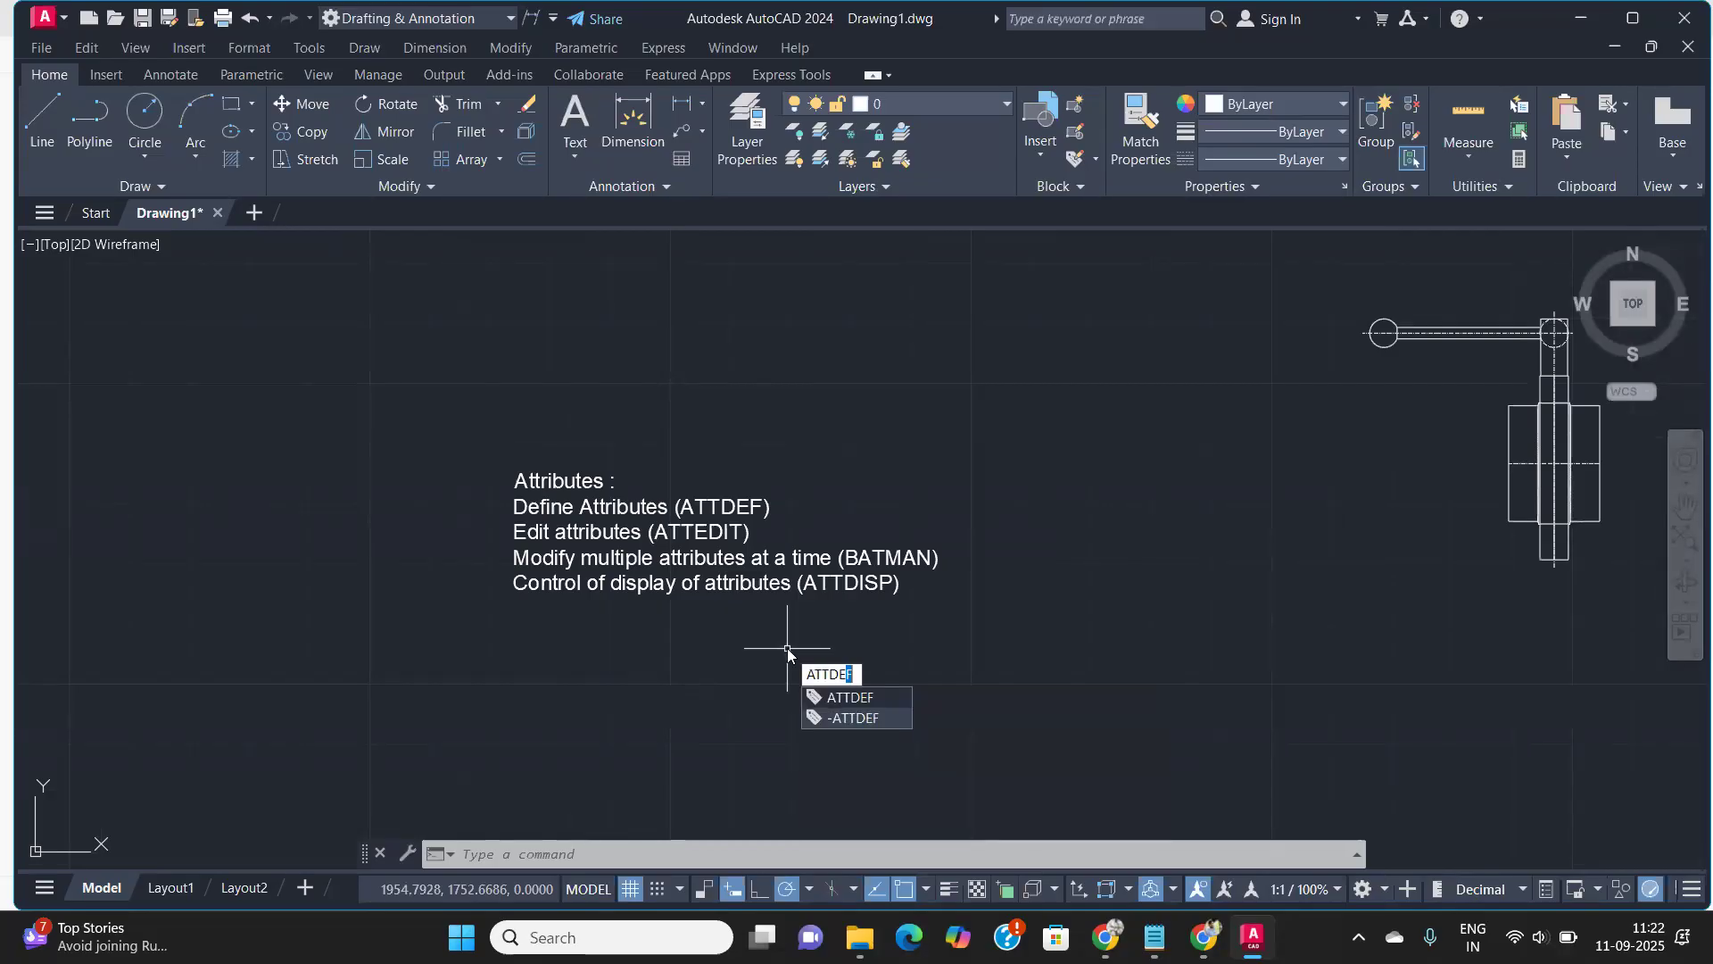
pyautogui.press('BackSpace')
pyautogui.press('BackSpace')
pyautogui.write('ISP')
pyautogui.press('Return')
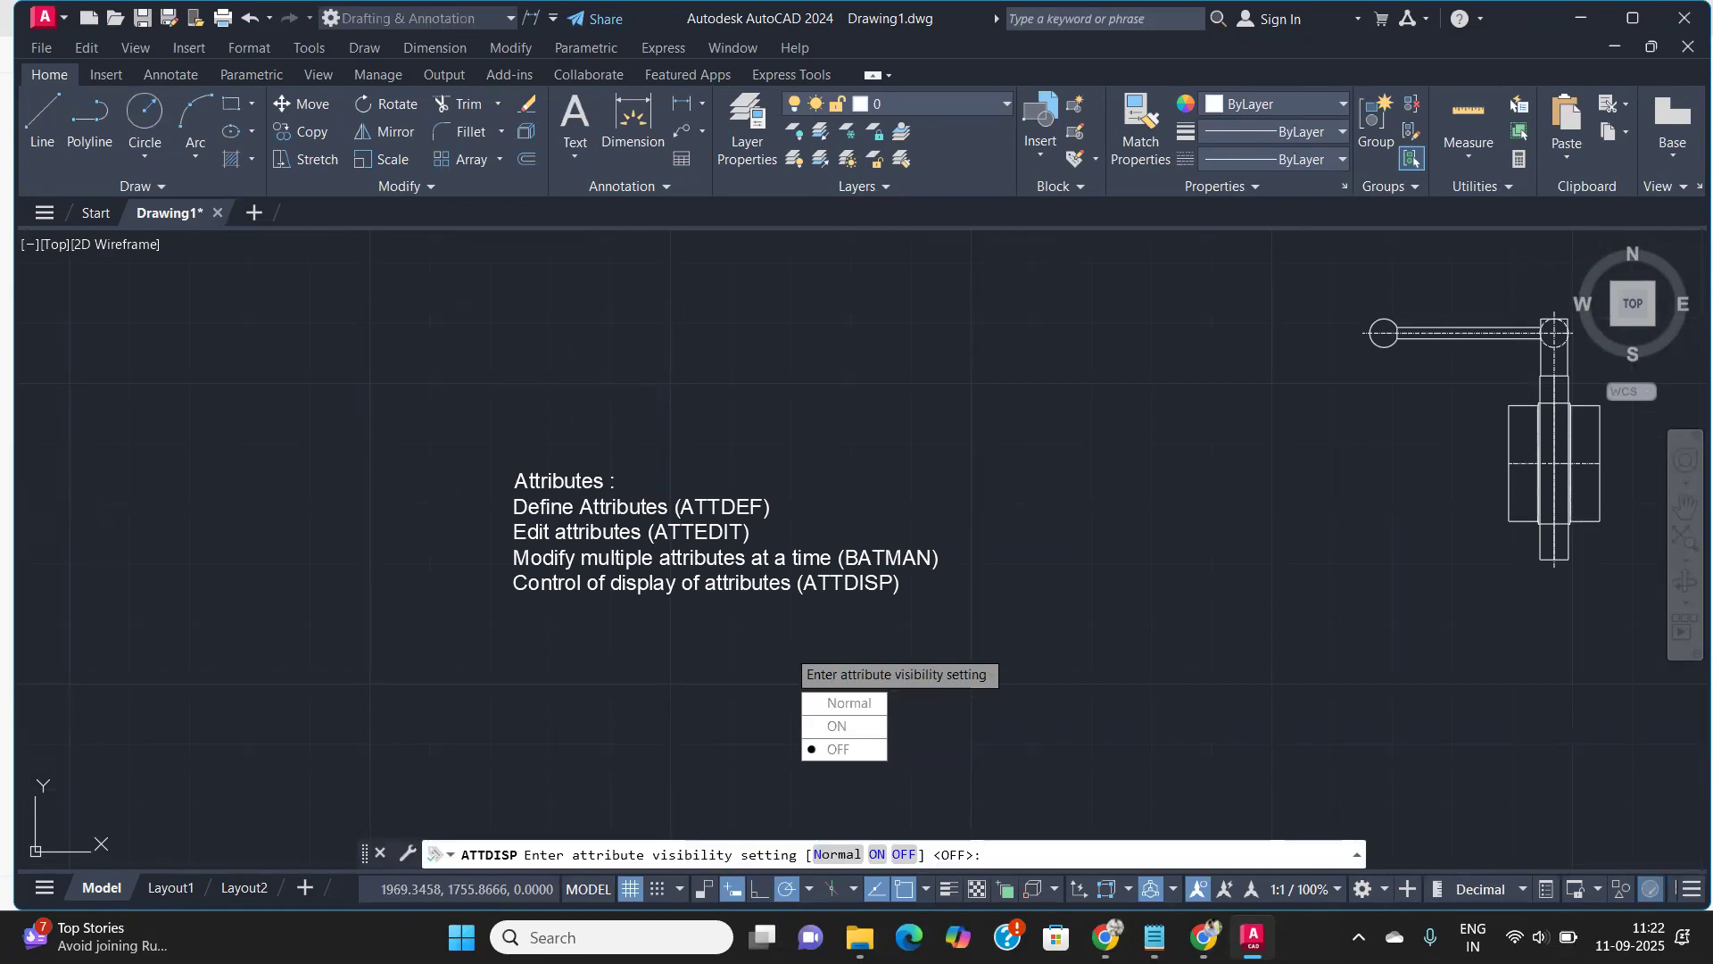
pyautogui.click(847, 703)
pyautogui.scroll(-5, 866, 637)
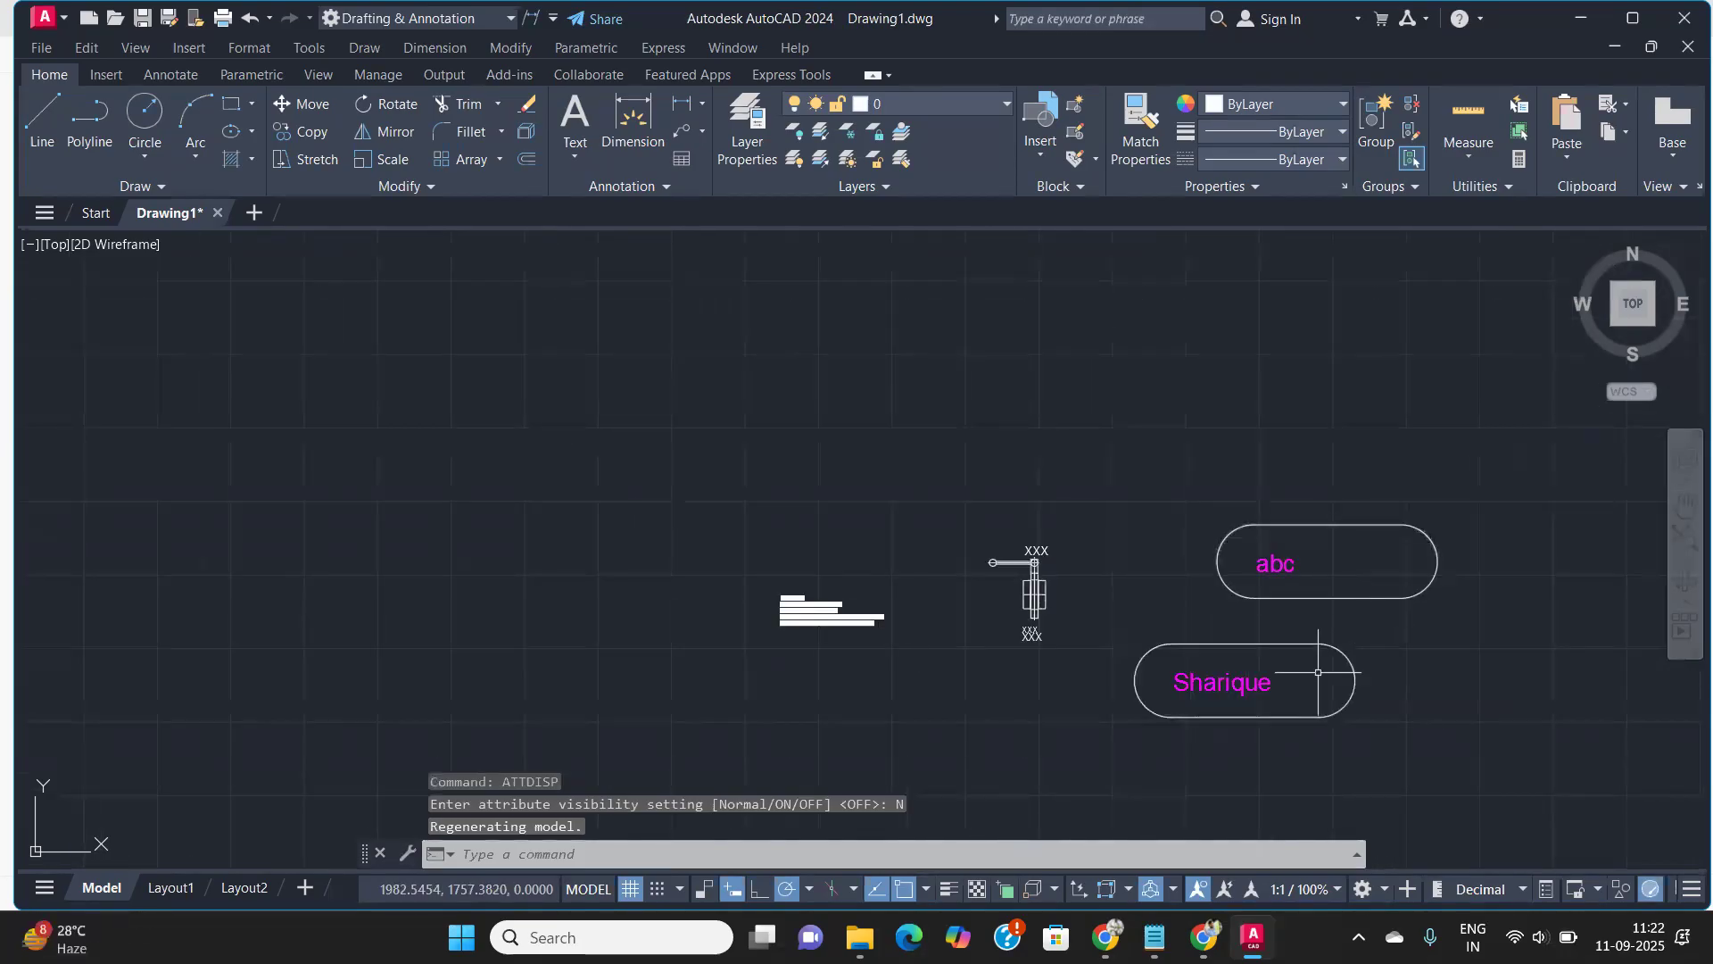
# Examine the attribute texts of the valve block and both slot blocks, and review the attribute command notes
pyautogui.scroll(4, 1258, 681)
pyautogui.scroll(-3, 1254, 710)
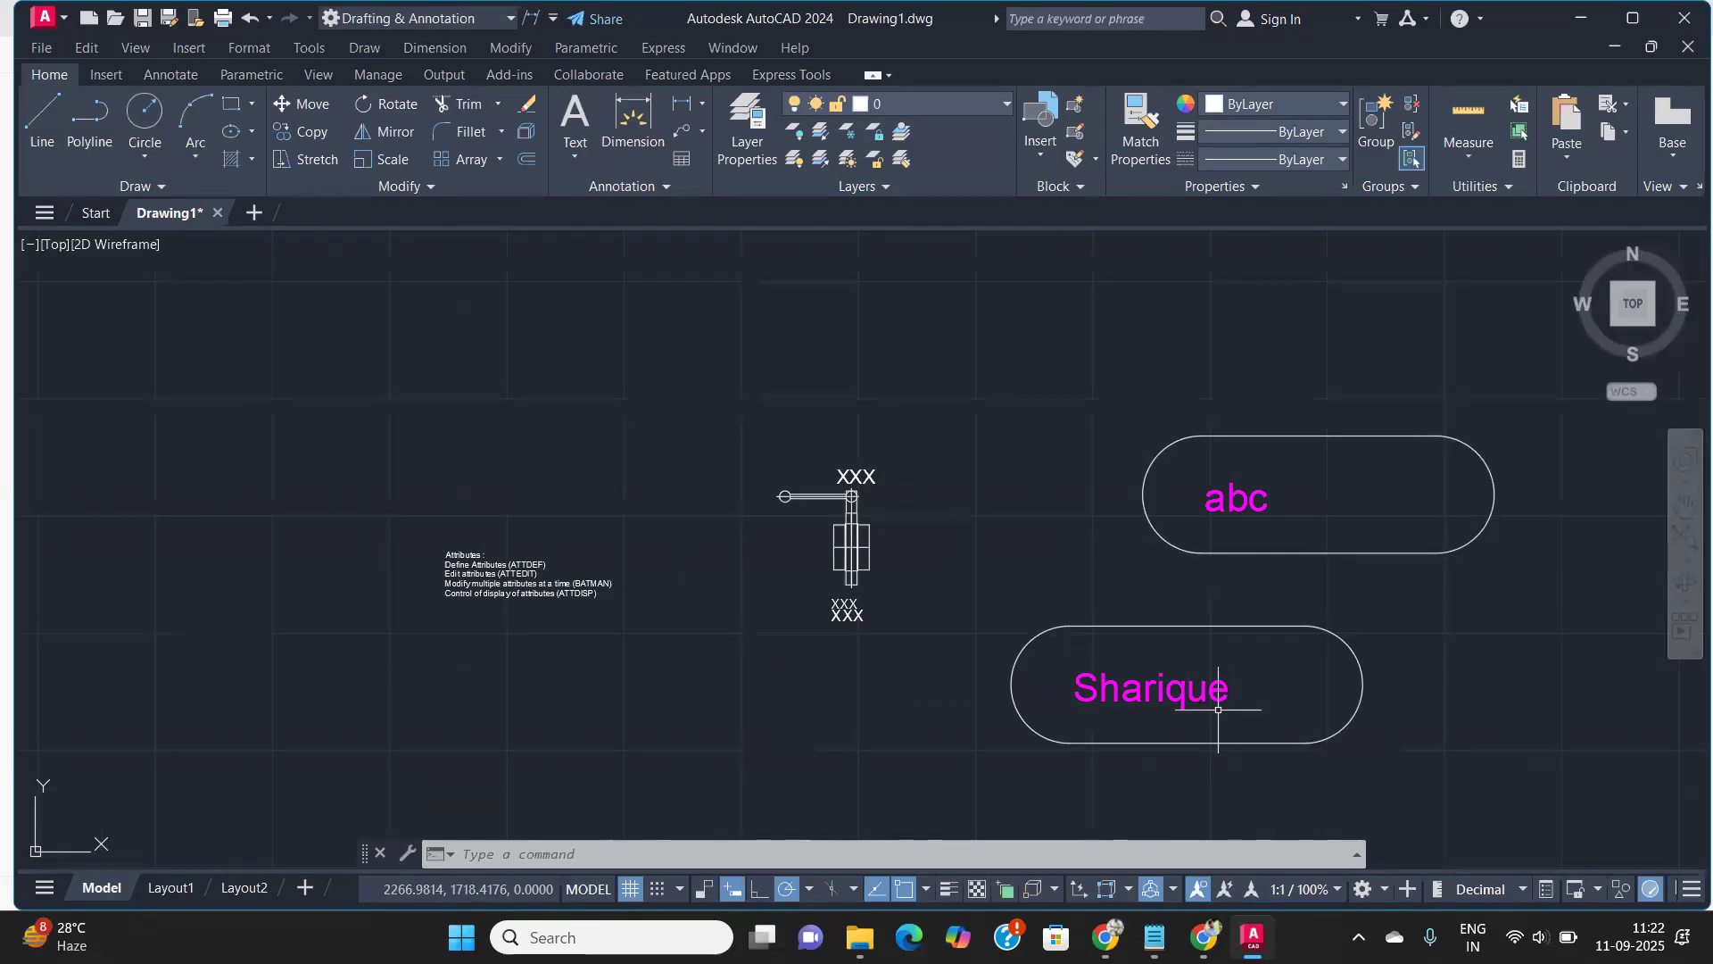
pyautogui.scroll(3, 478, 599)
pyautogui.scroll(2, 588, 586)
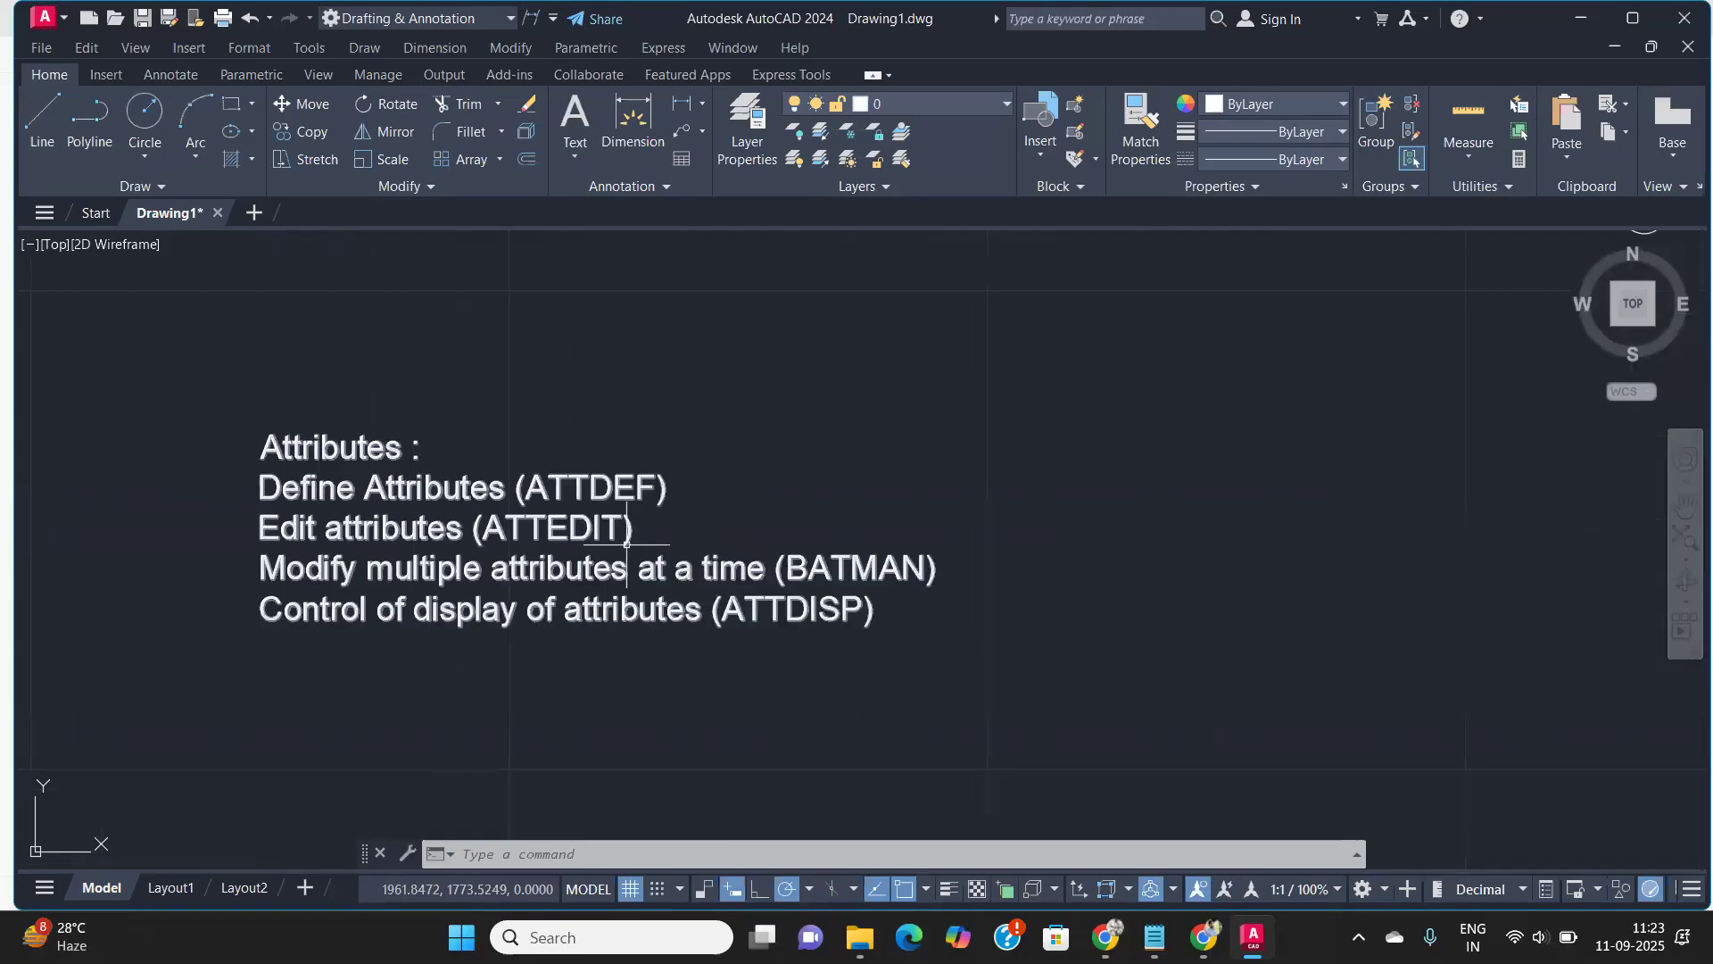
pyautogui.scroll(-4, 678, 558)
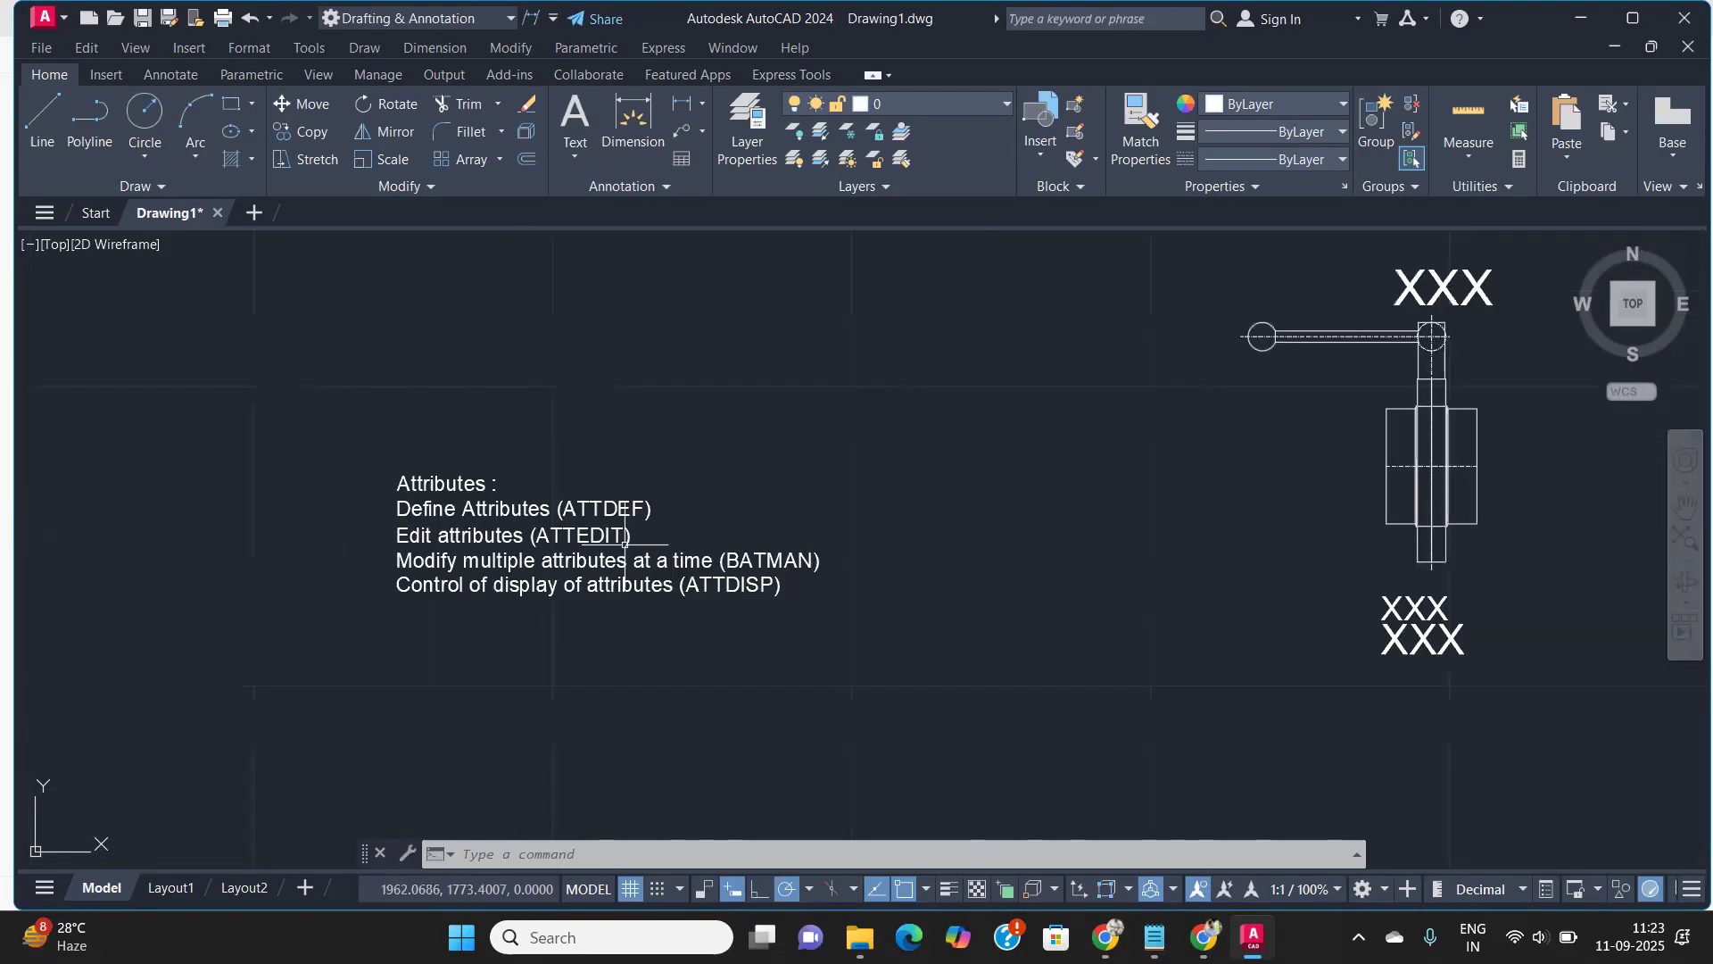
pyautogui.moveTo(834, 593); pyautogui.dragTo(263, 515, button='middle')
pyautogui.scroll(-5, 839, 598)
pyautogui.scroll(4, 535, 536)
pyautogui.scroll(-4, 564, 522)
pyautogui.moveTo(883, 574); pyautogui.dragTo(731, 581, button='middle')
pyautogui.scroll(6, 223, 500)
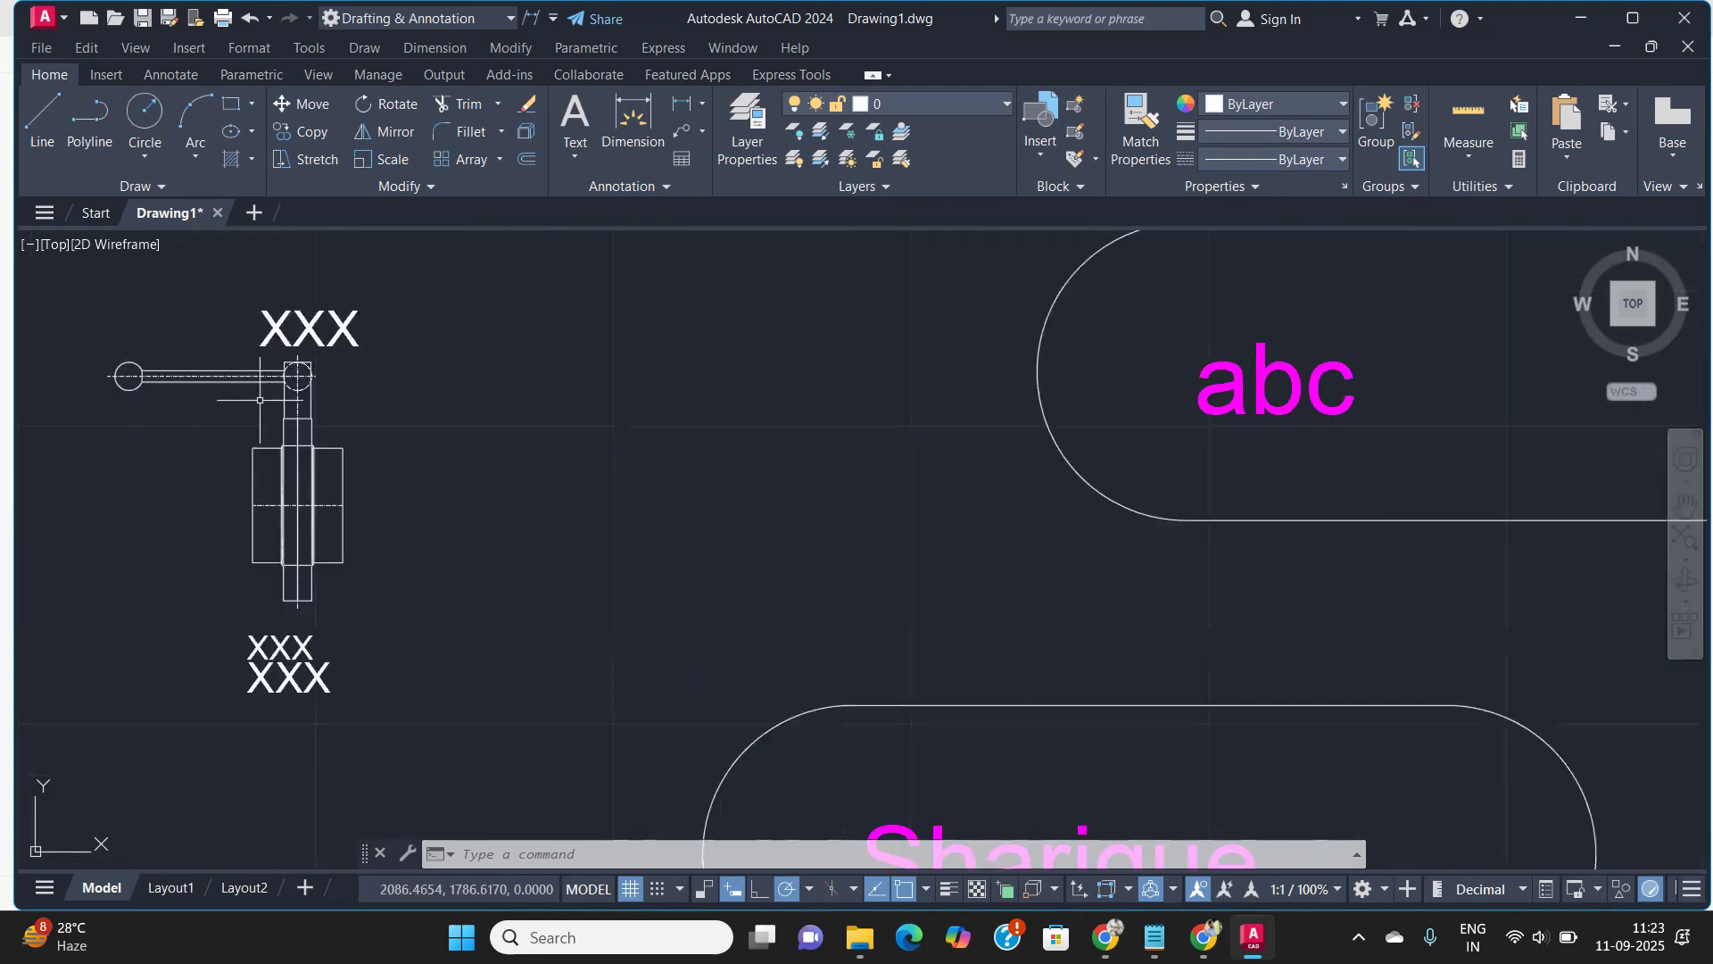
pyautogui.scroll(-6, 293, 375)
pyautogui.moveTo(579, 464); pyautogui.dragTo(454, 500, button='middle')
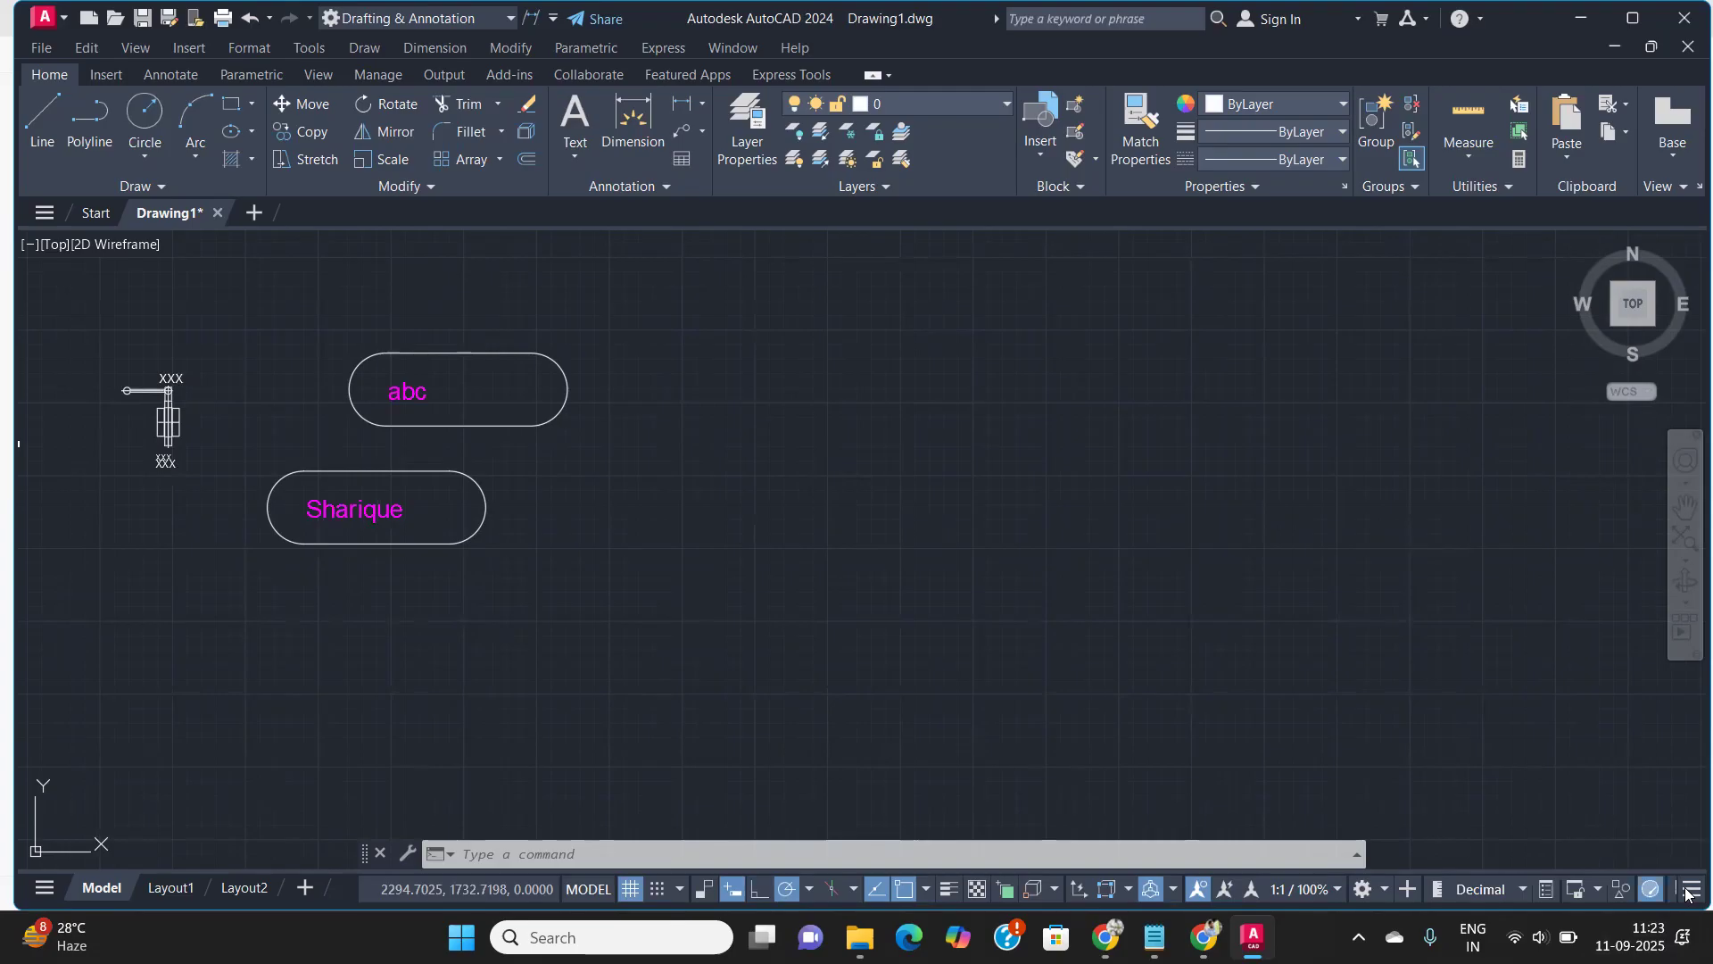
pyautogui.hotkey('alt', 'Tab')
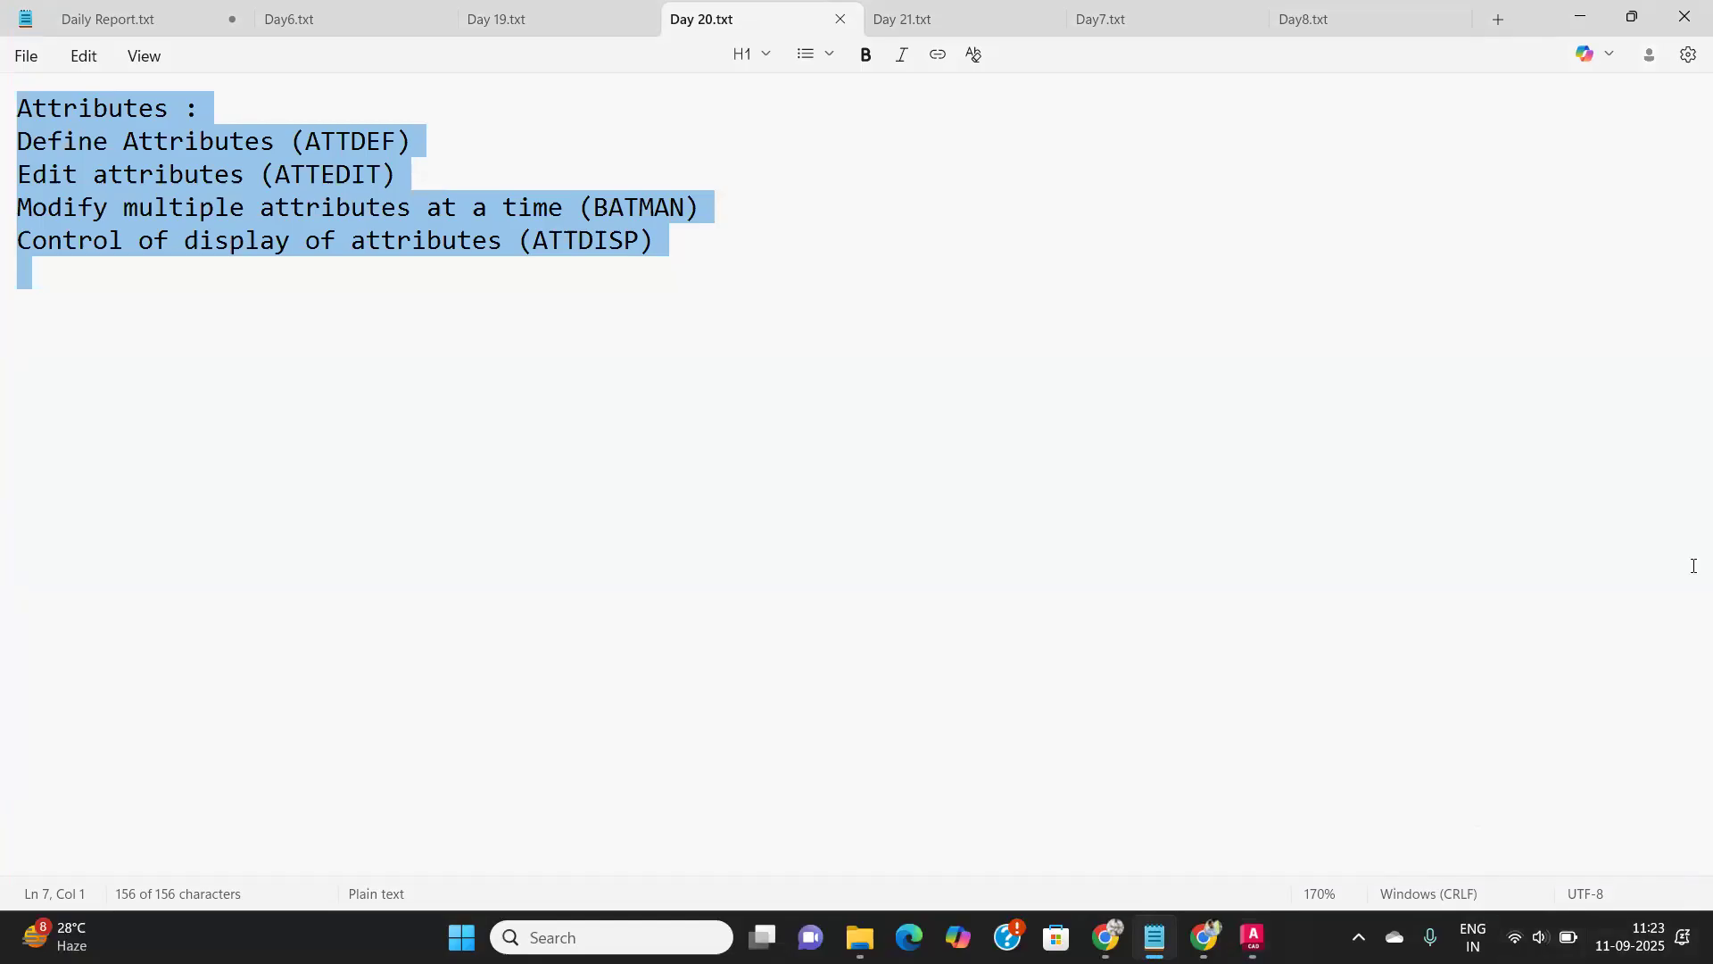
pyautogui.click(1581, 17)
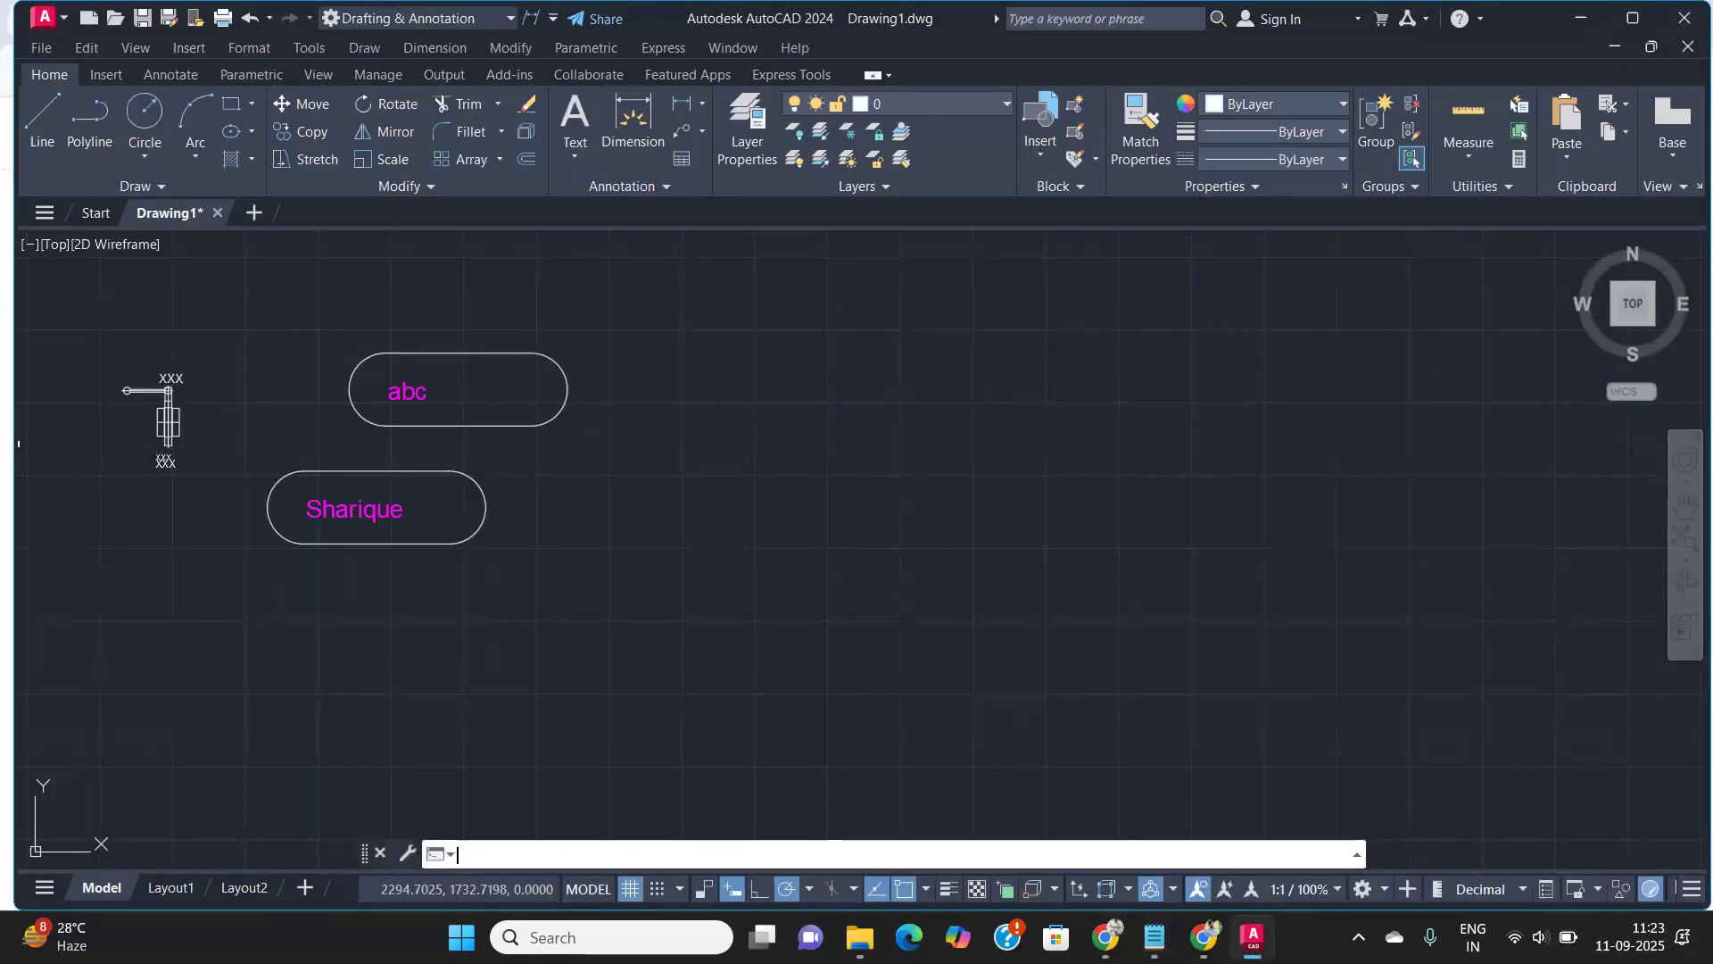
pyautogui.click(580, 502)
pyautogui.click(1129, 551)
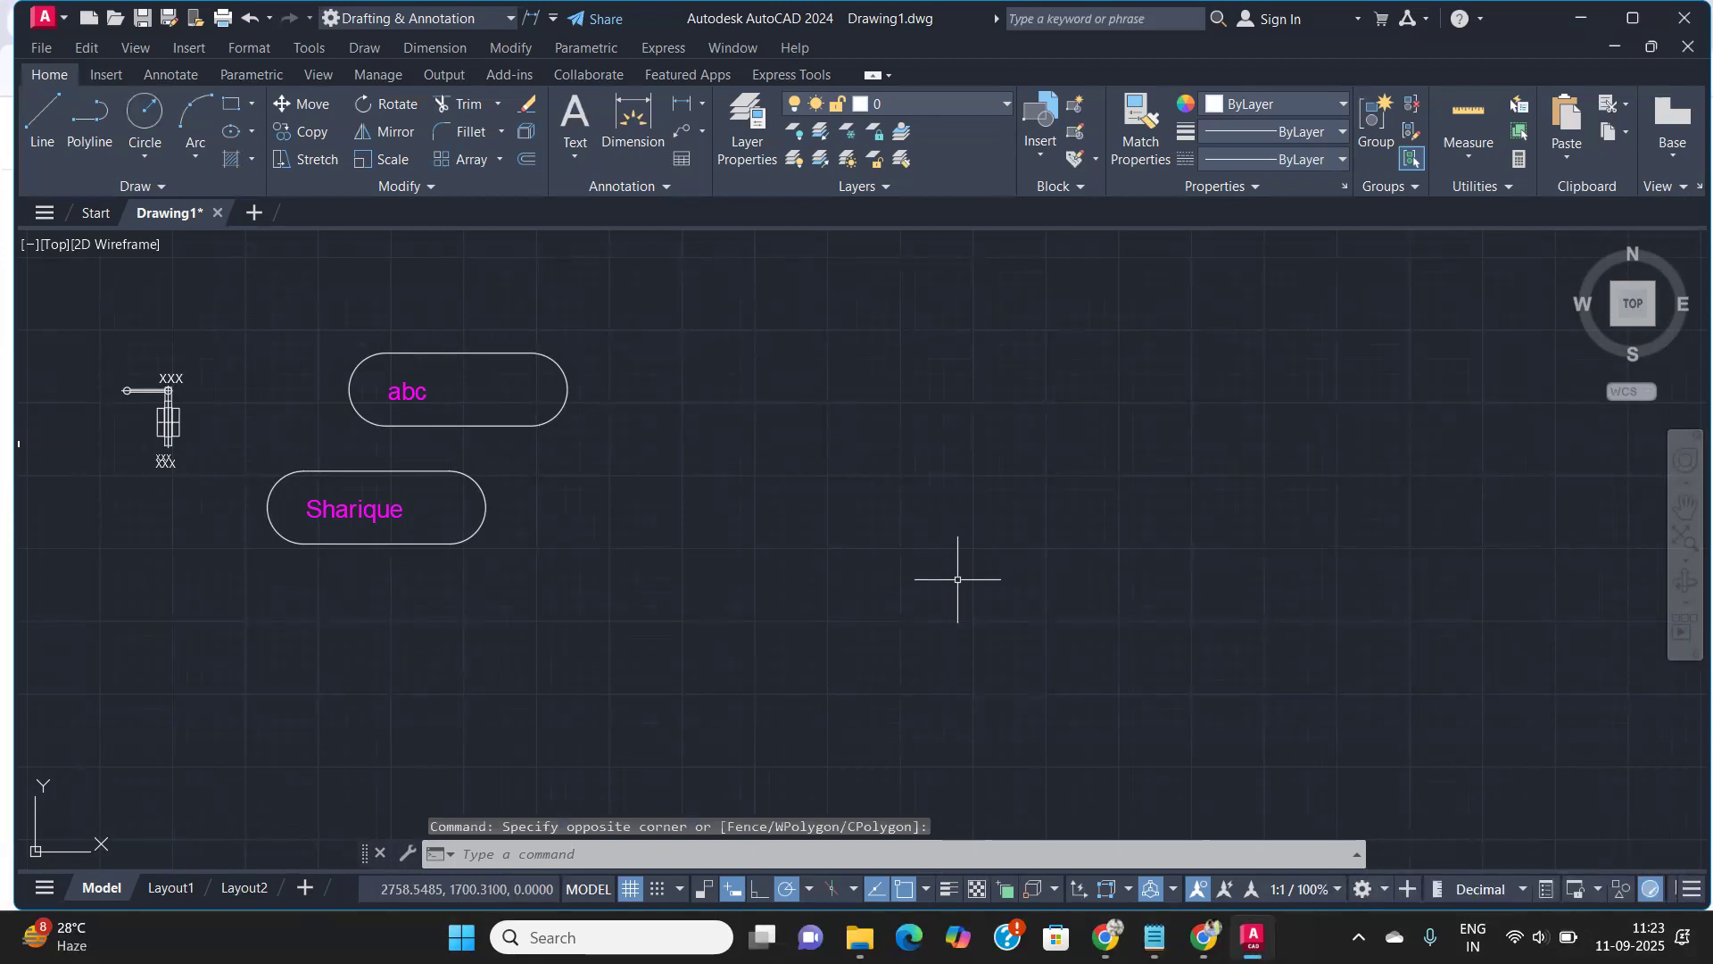
# Draw a rectangle 297 long and 210 wide in the empty area beside the slot blocks
pyautogui.write('REC')
pyautogui.press('Return')
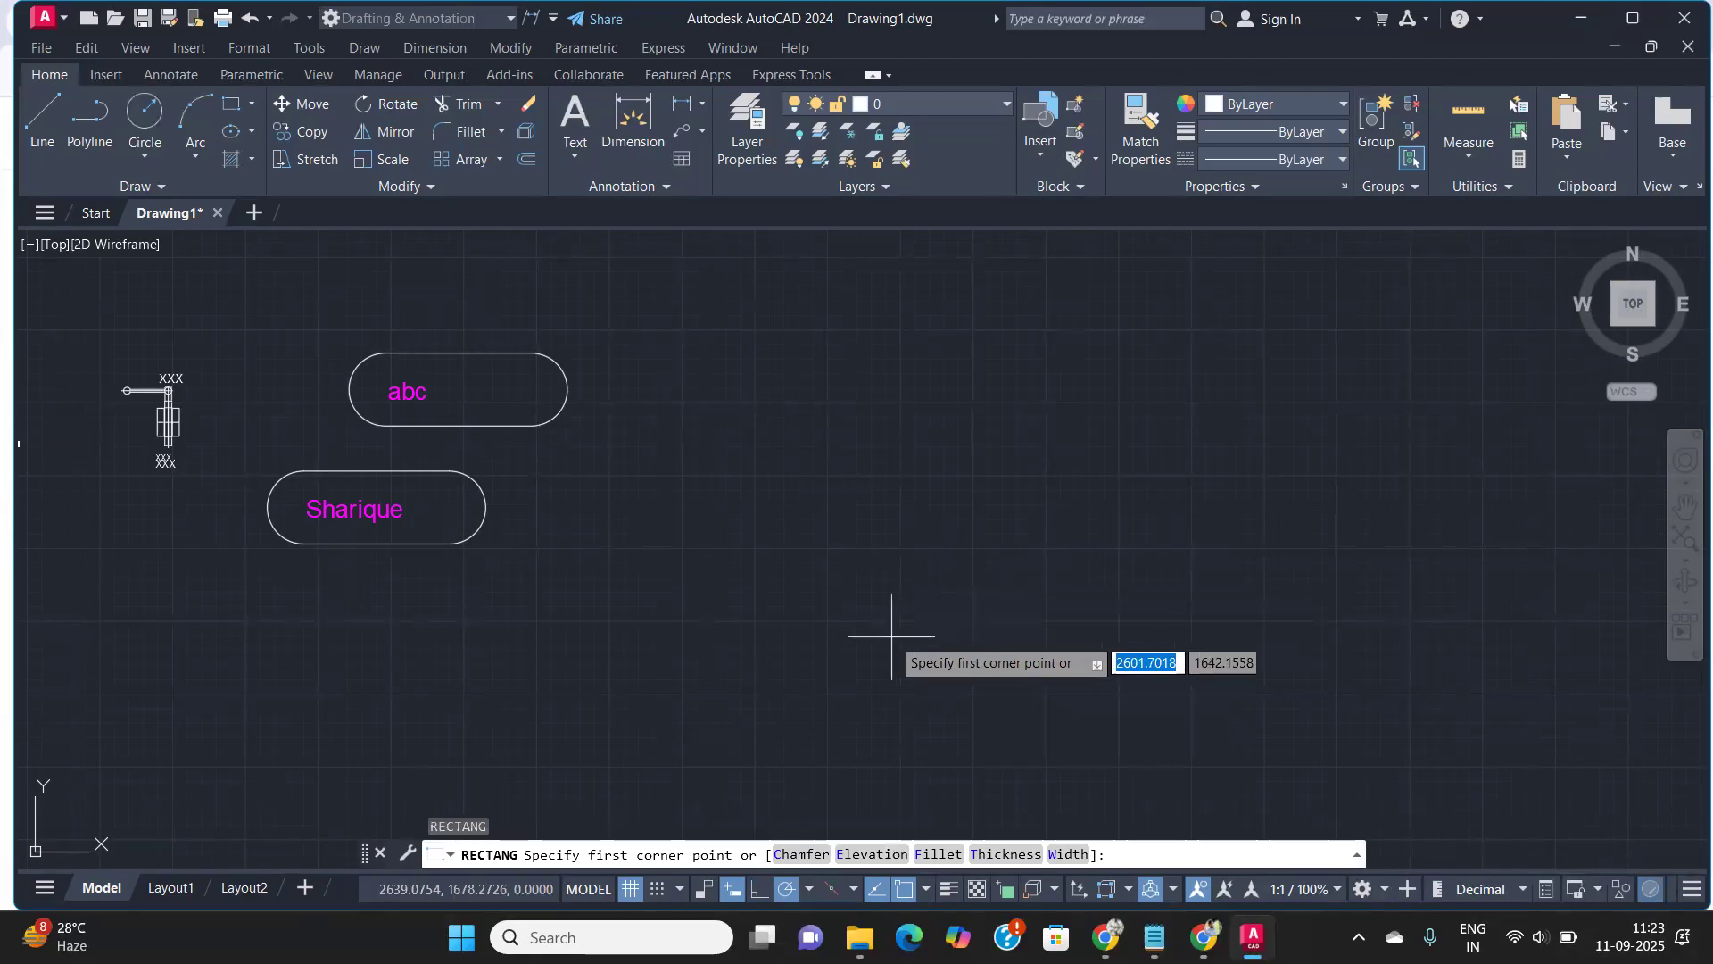
pyautogui.click(822, 652)
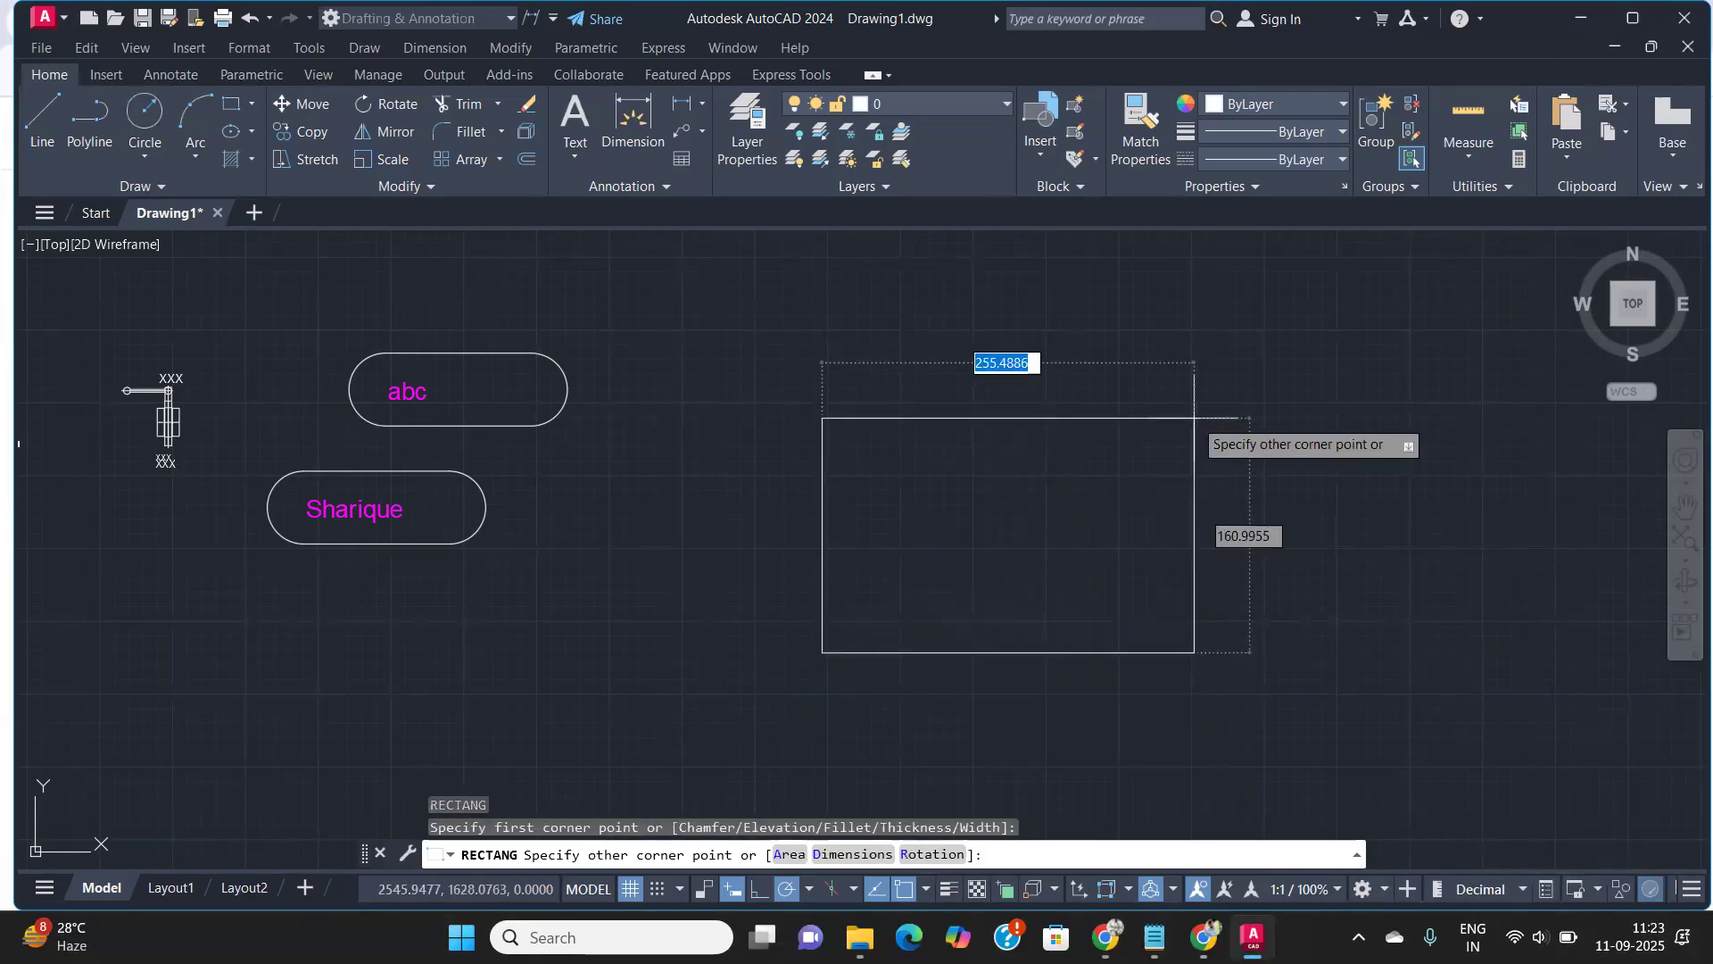
pyautogui.write('d')
pyautogui.press('Return')
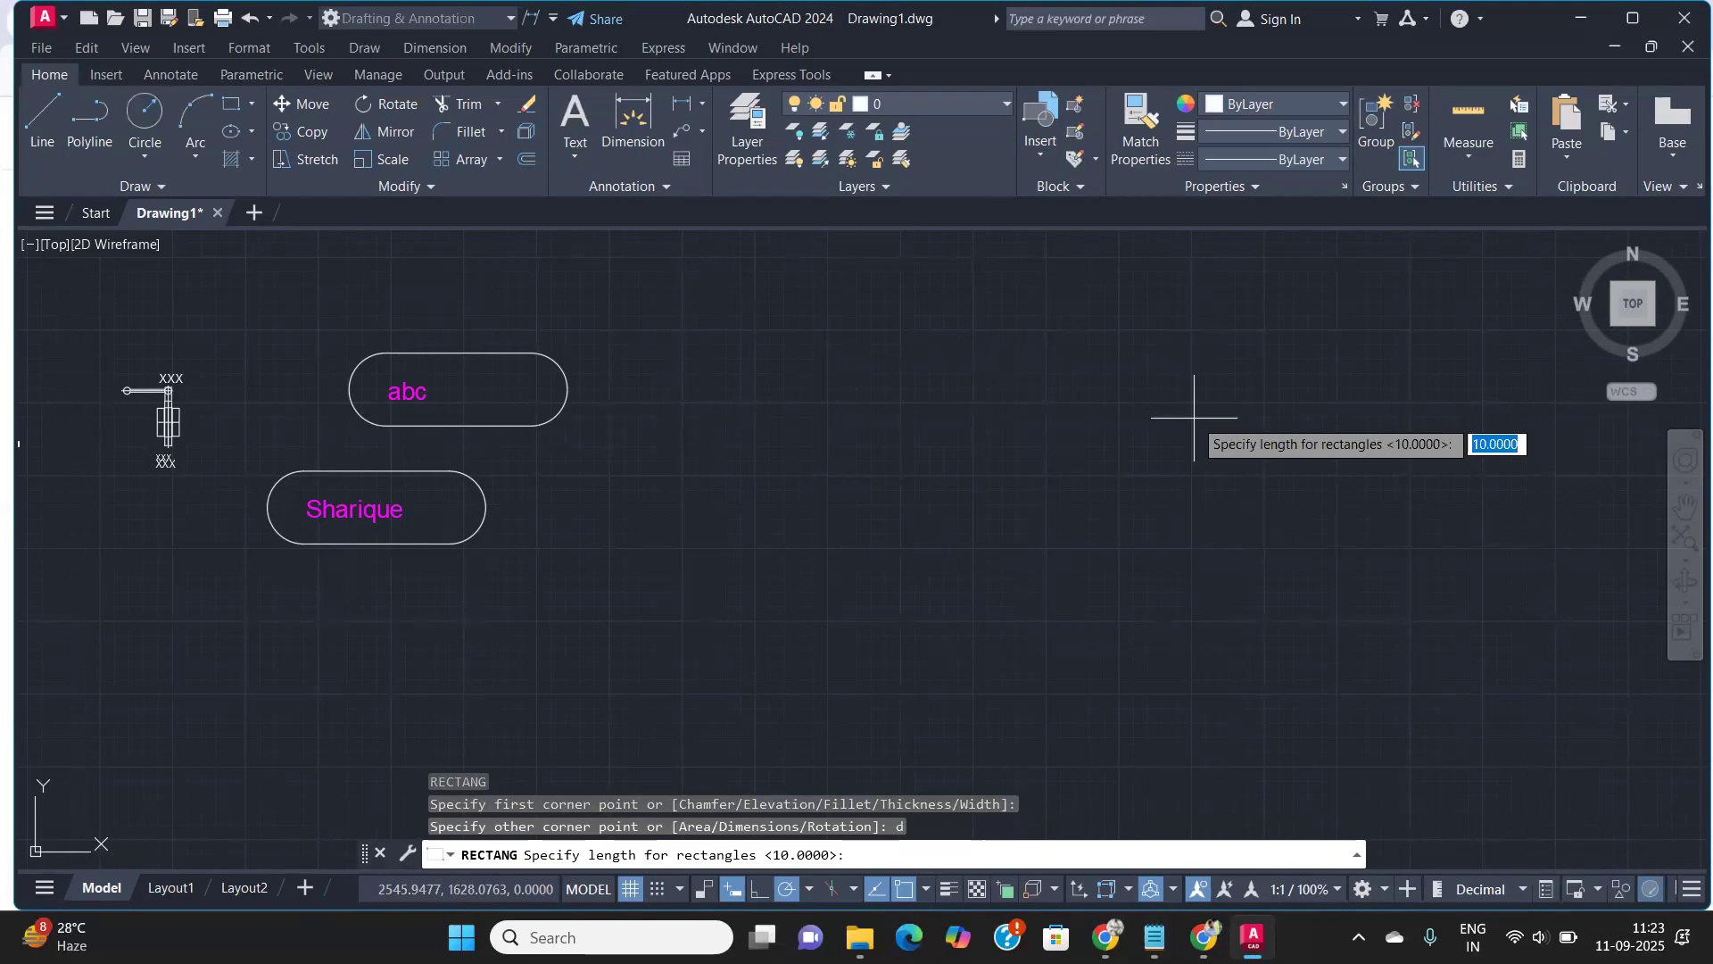
pyautogui.write('297')
pyautogui.press('Return')
pyautogui.write('210')
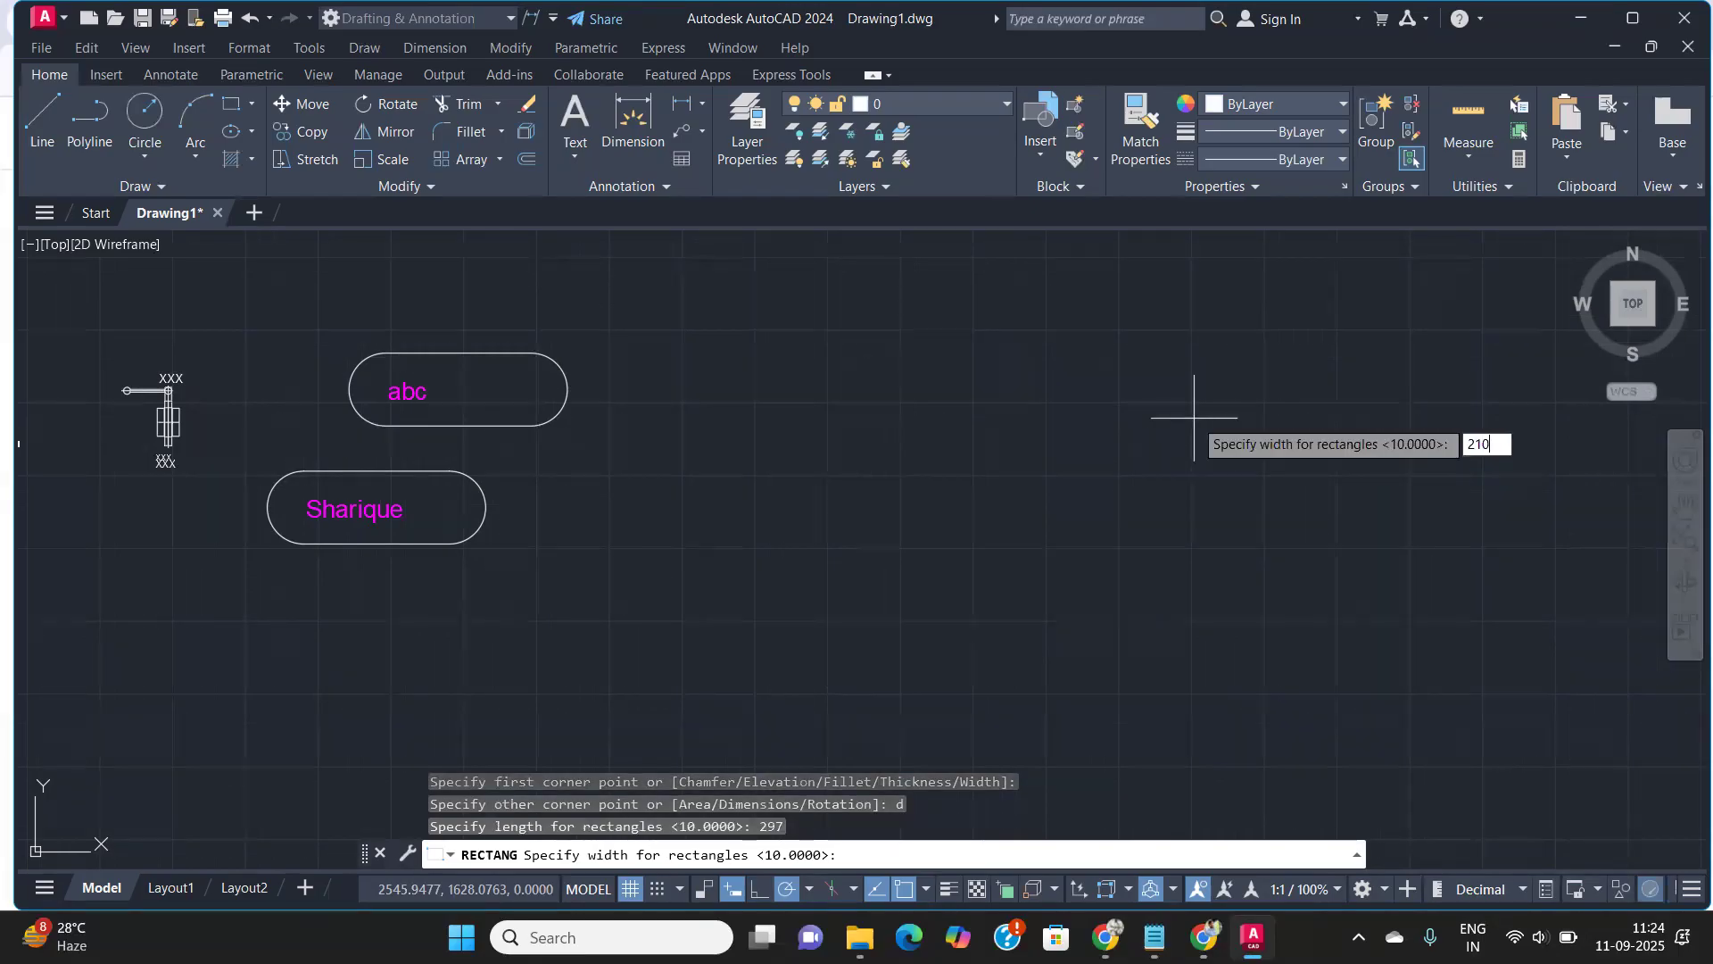
pyautogui.press('Return')
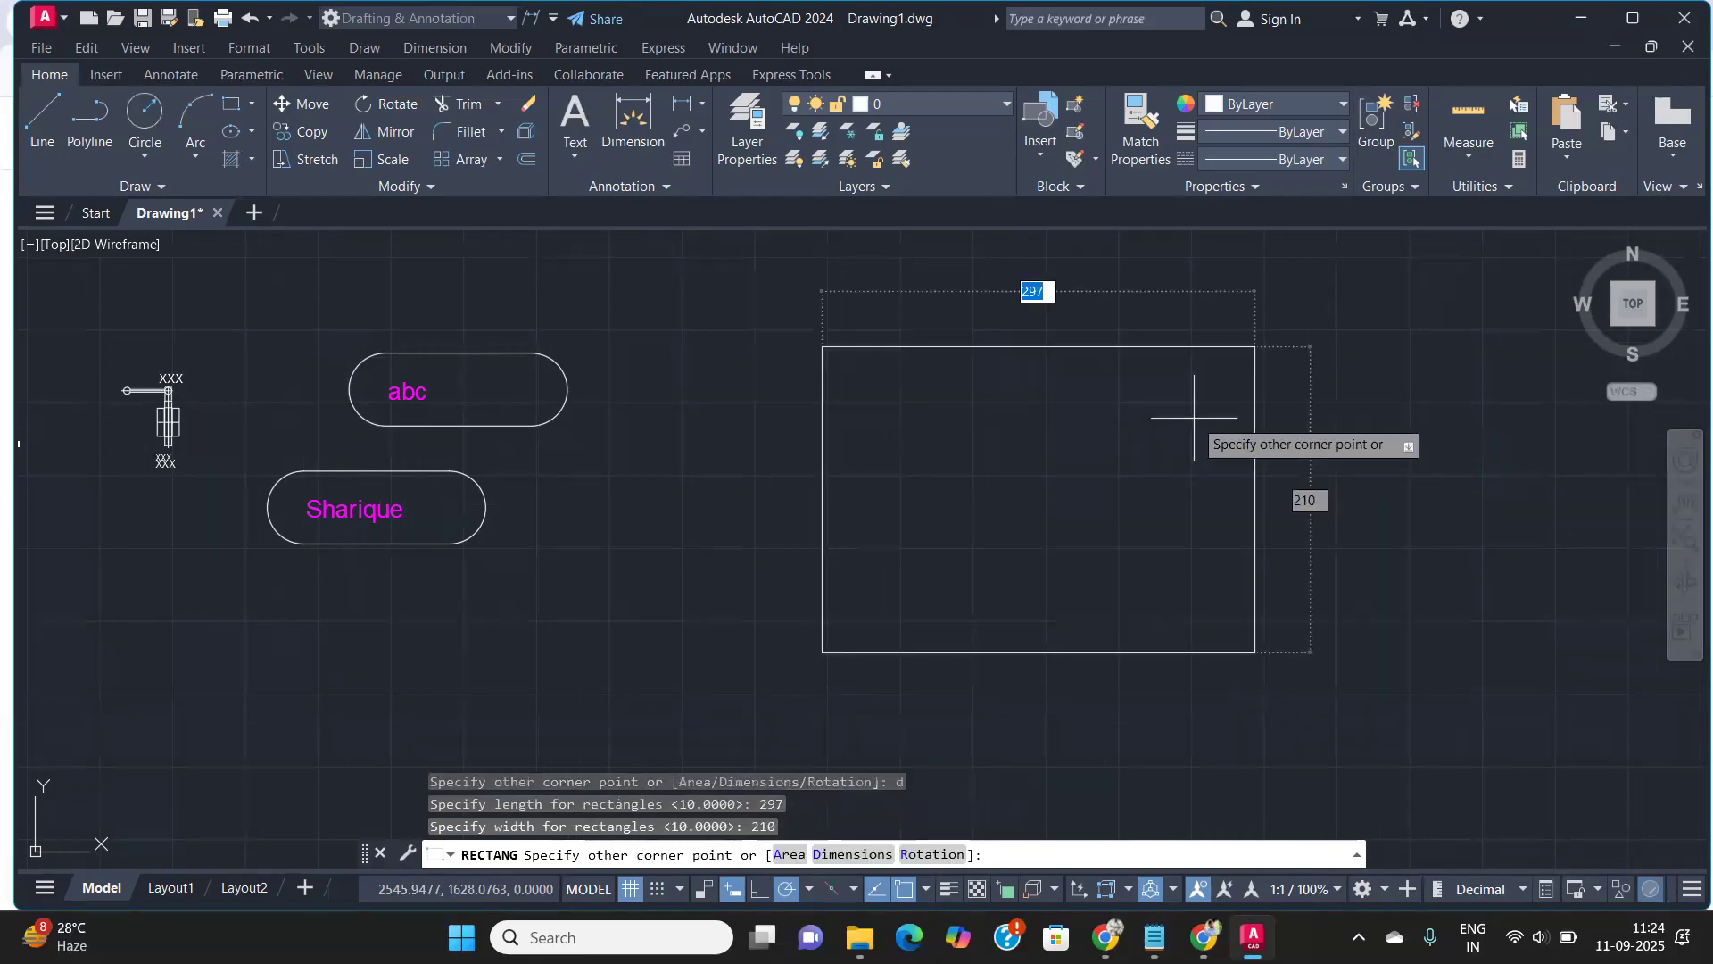
pyautogui.click(1197, 473)
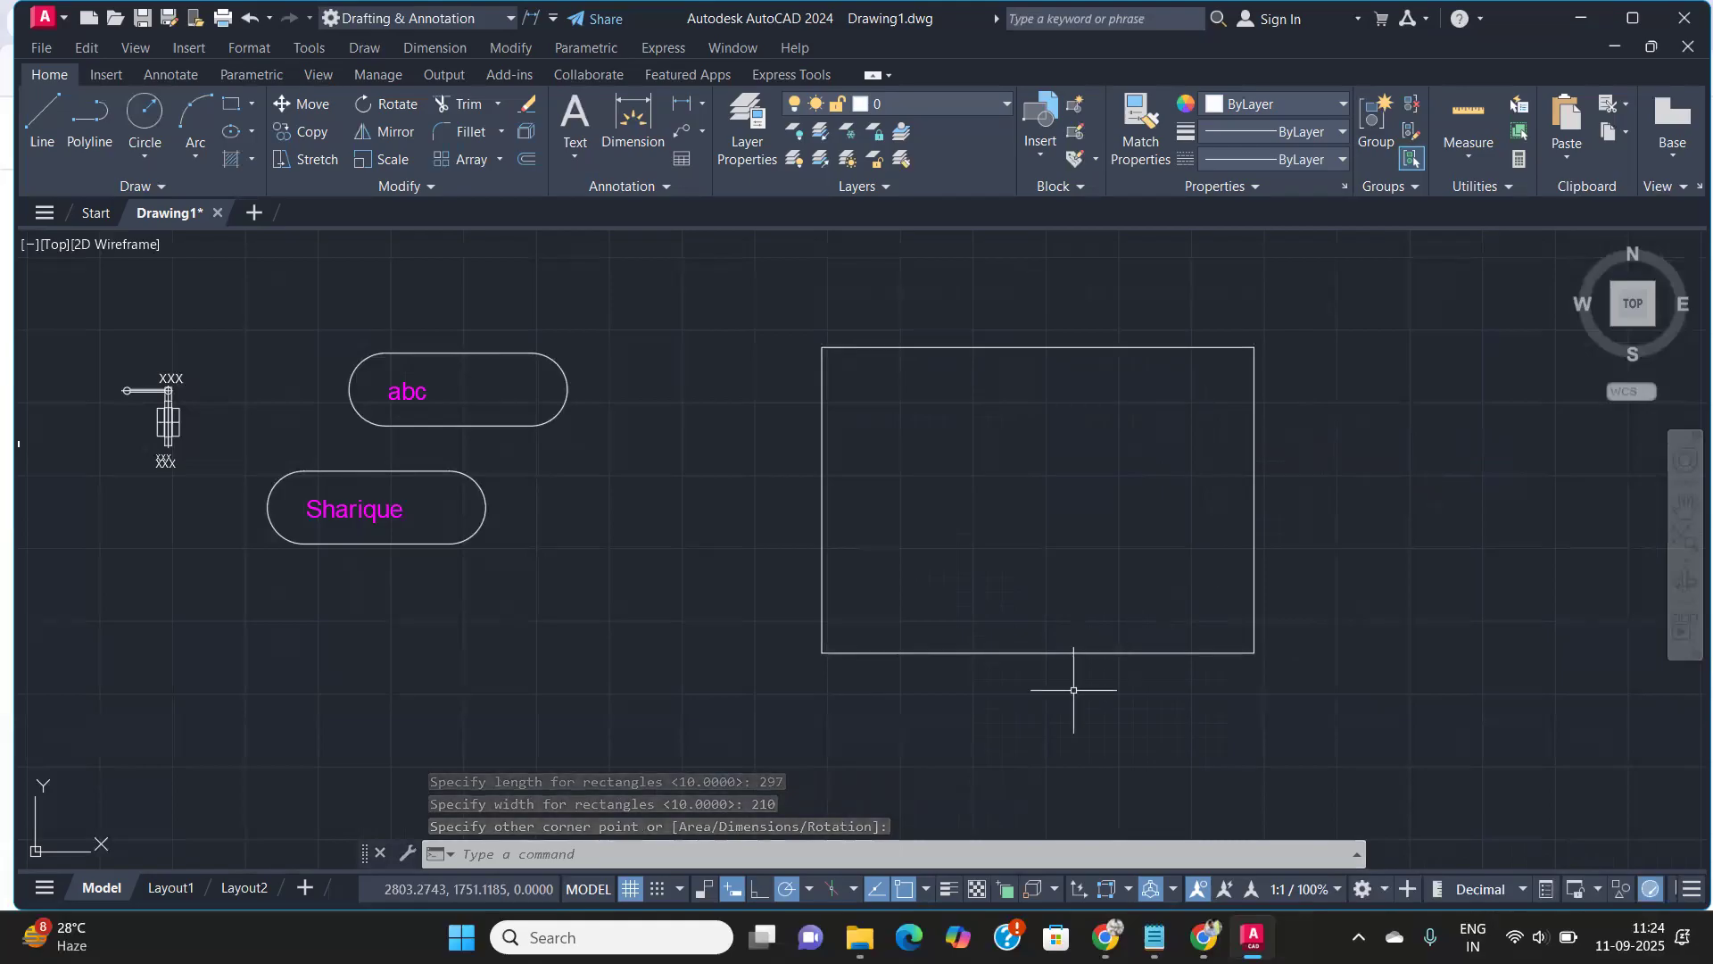
pyautogui.write('o')
pyautogui.press('Return')
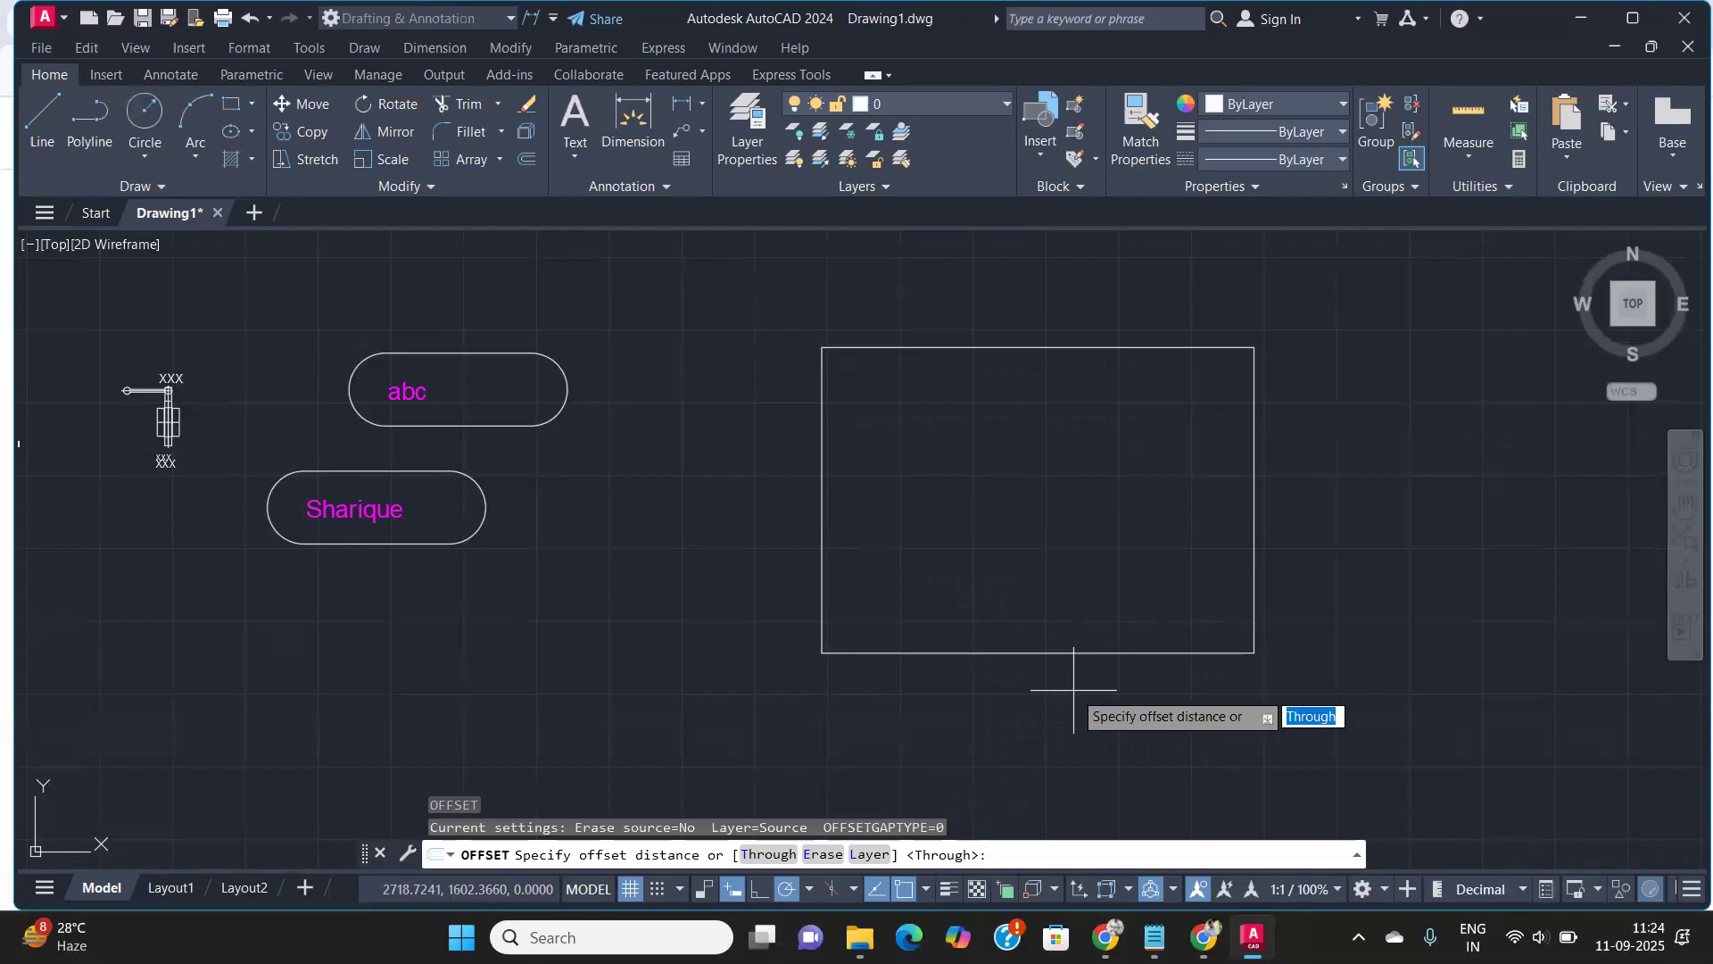
pyautogui.write('100')
pyautogui.press('Return')
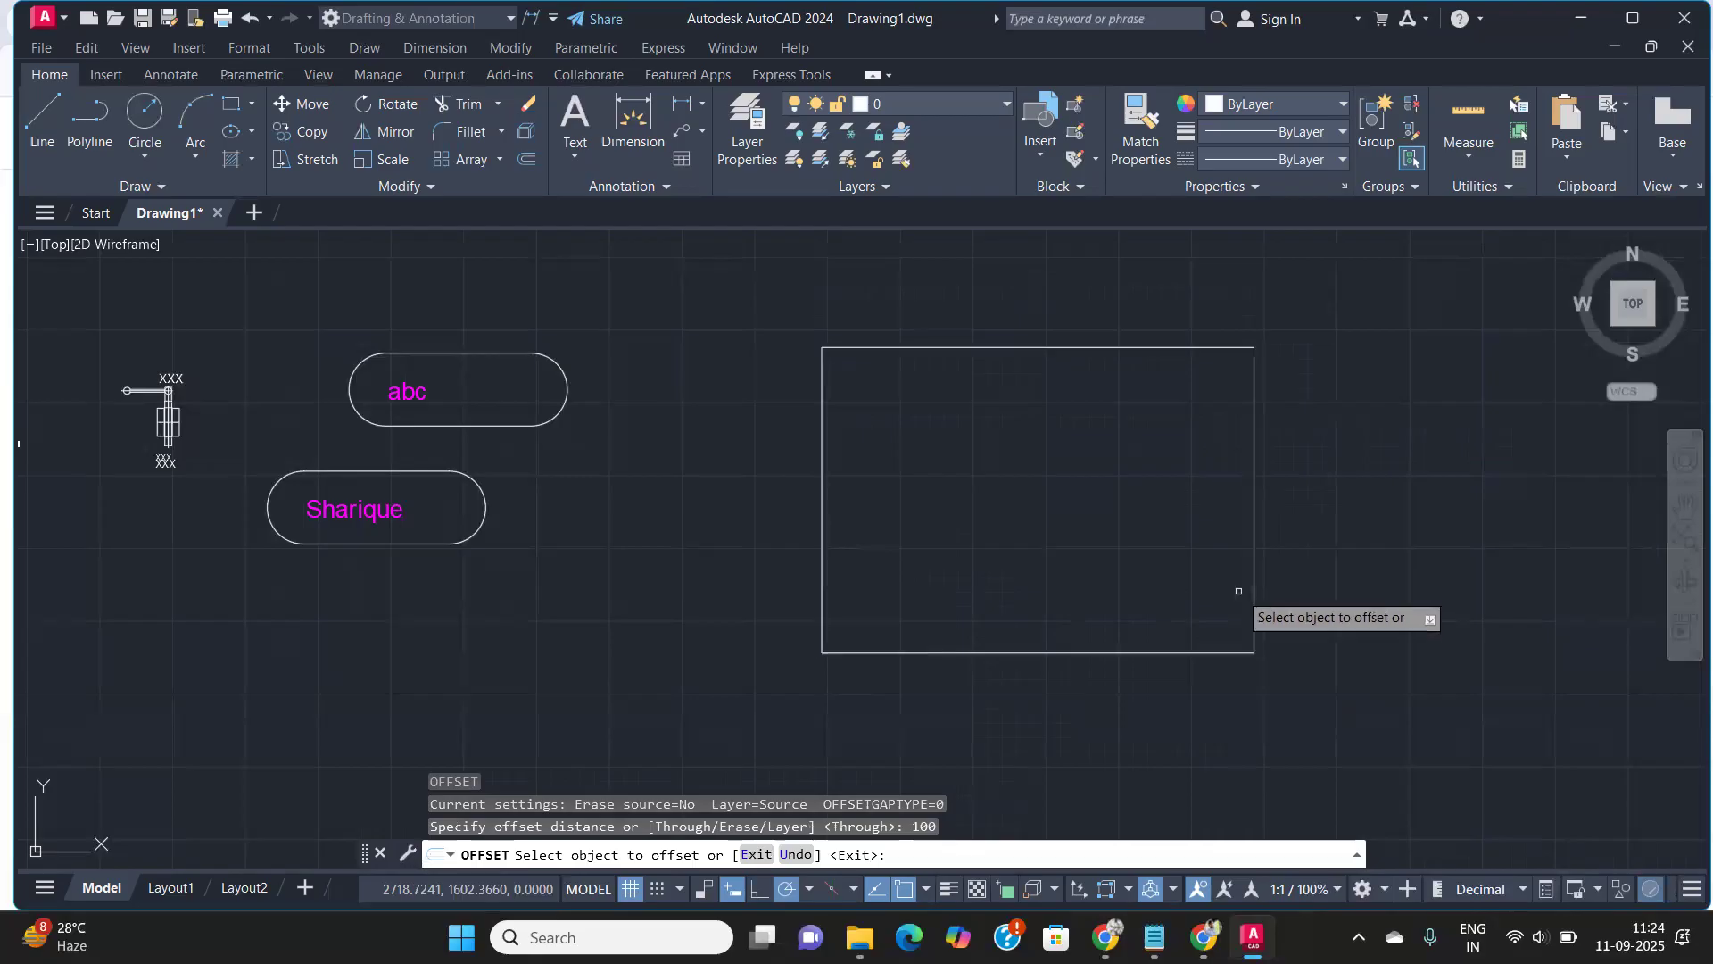
pyautogui.press('Escape')
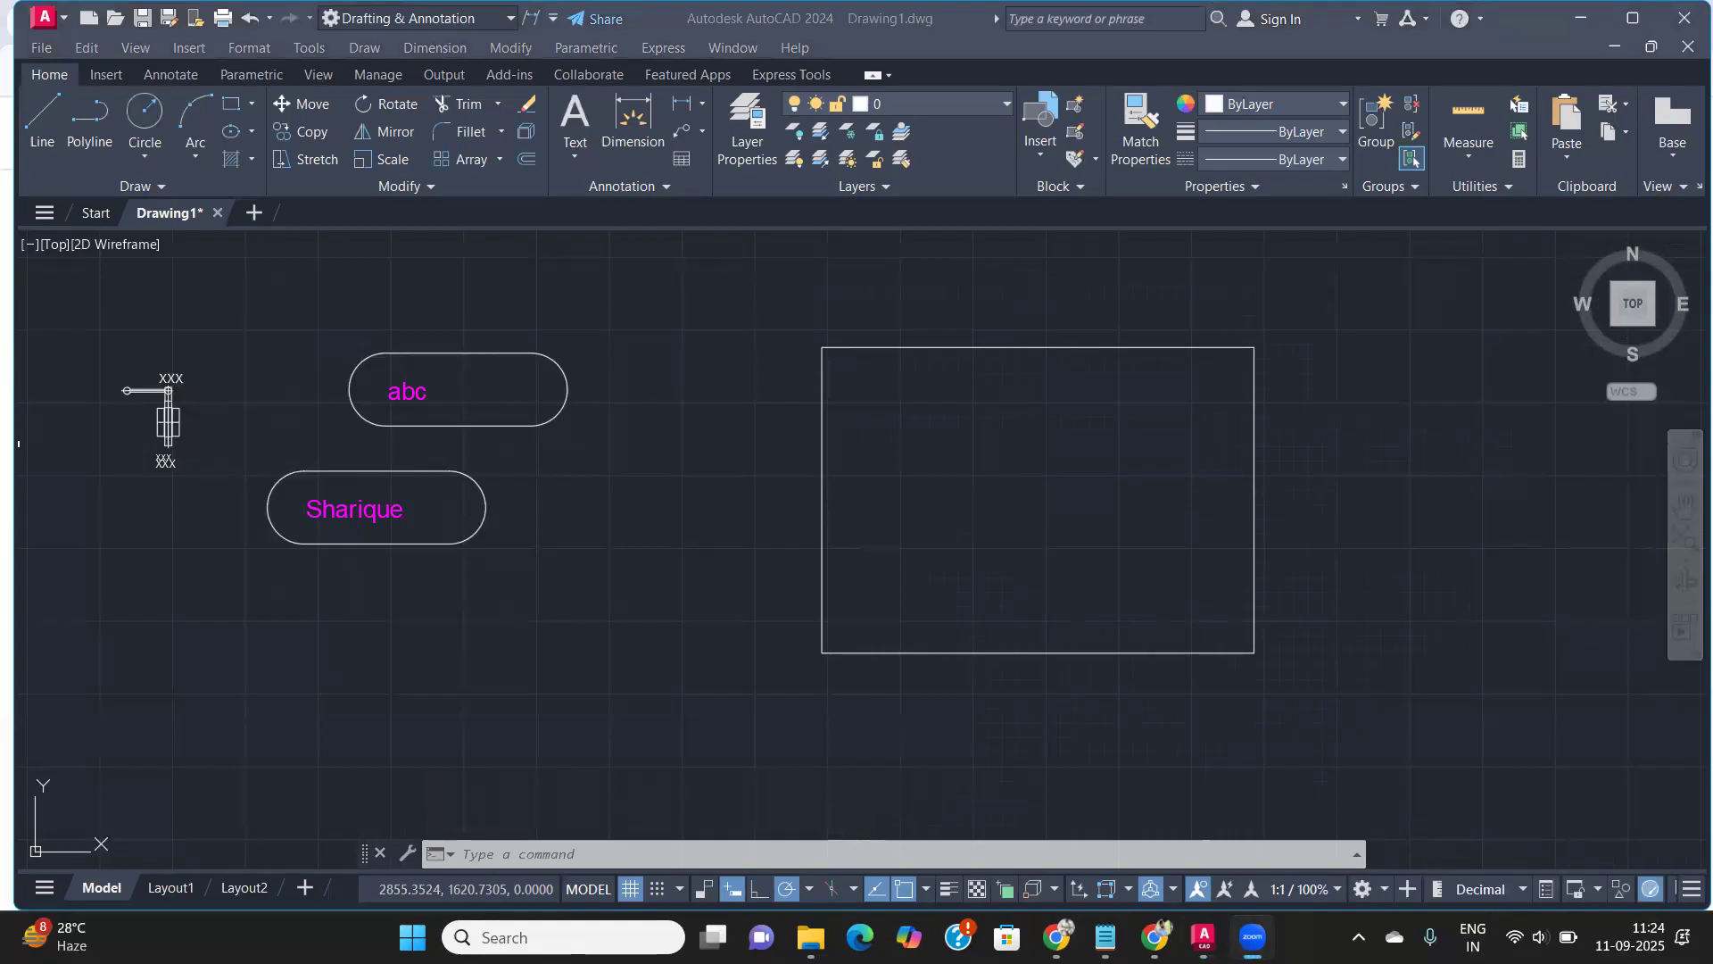
# Delete the 297 by 210 rectangle
pyautogui.click(1312, 688)
pyautogui.click(1178, 573)
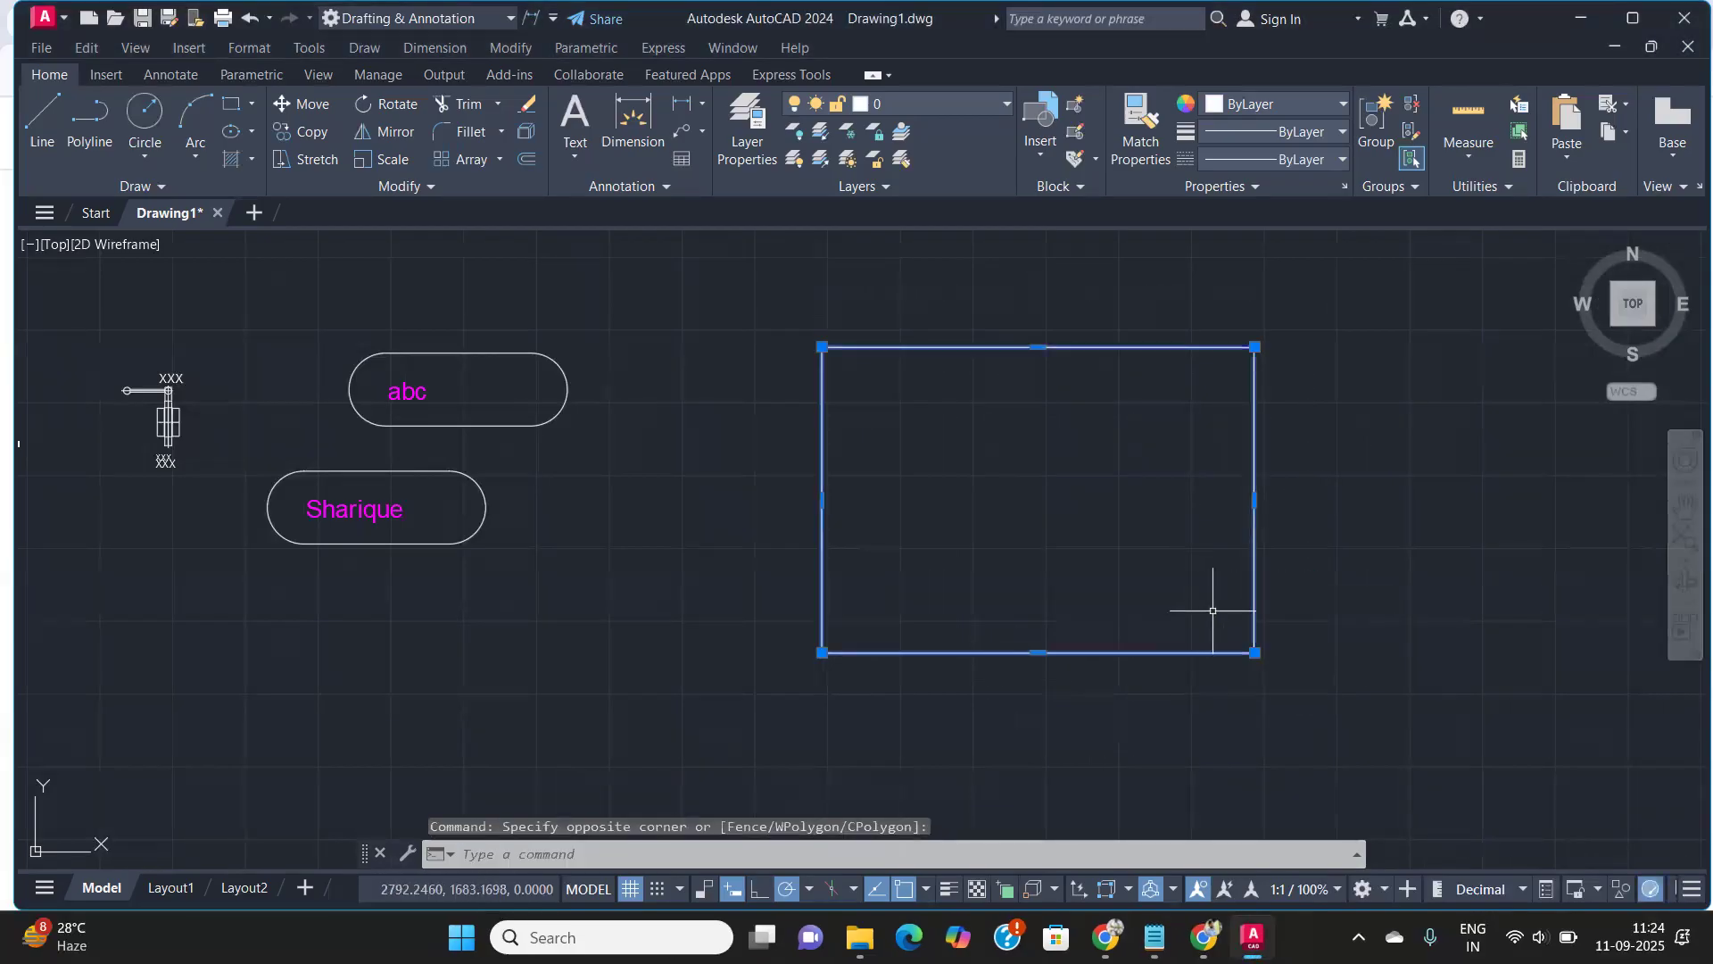
pyautogui.press('Delete')
# Draw a closed 297 by 210 frame from separate lines in the empty area beside the slot blocks
pyautogui.write('l')
pyautogui.press('Return')
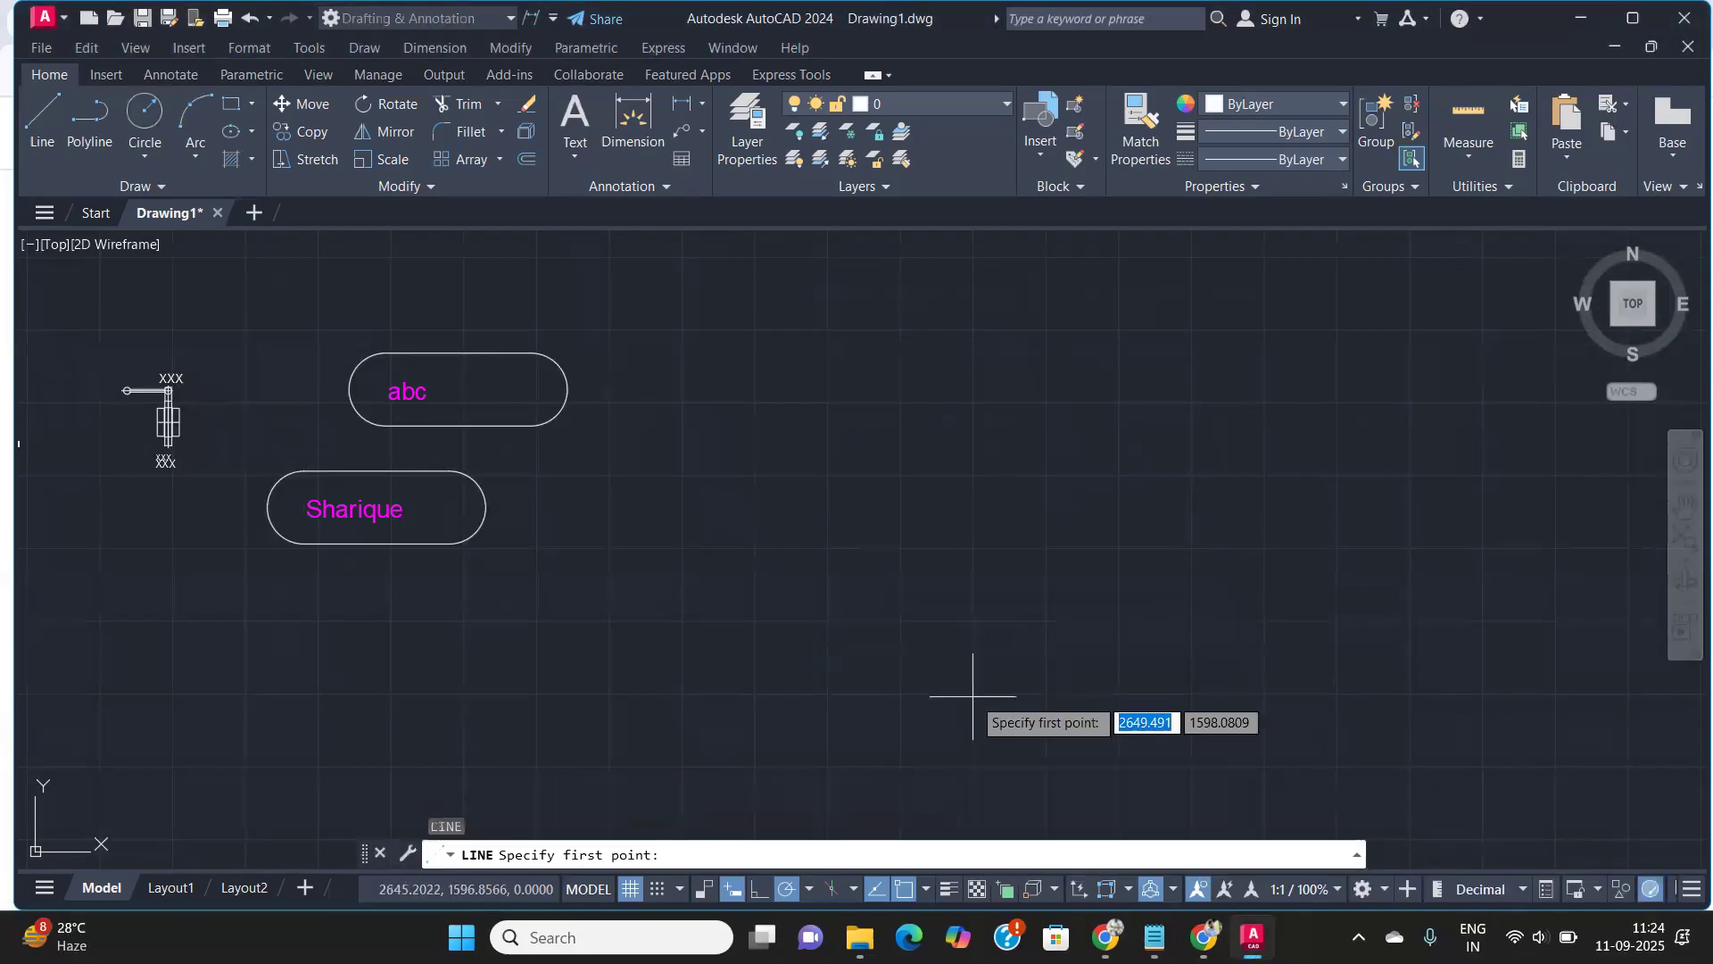
pyautogui.click(893, 673)
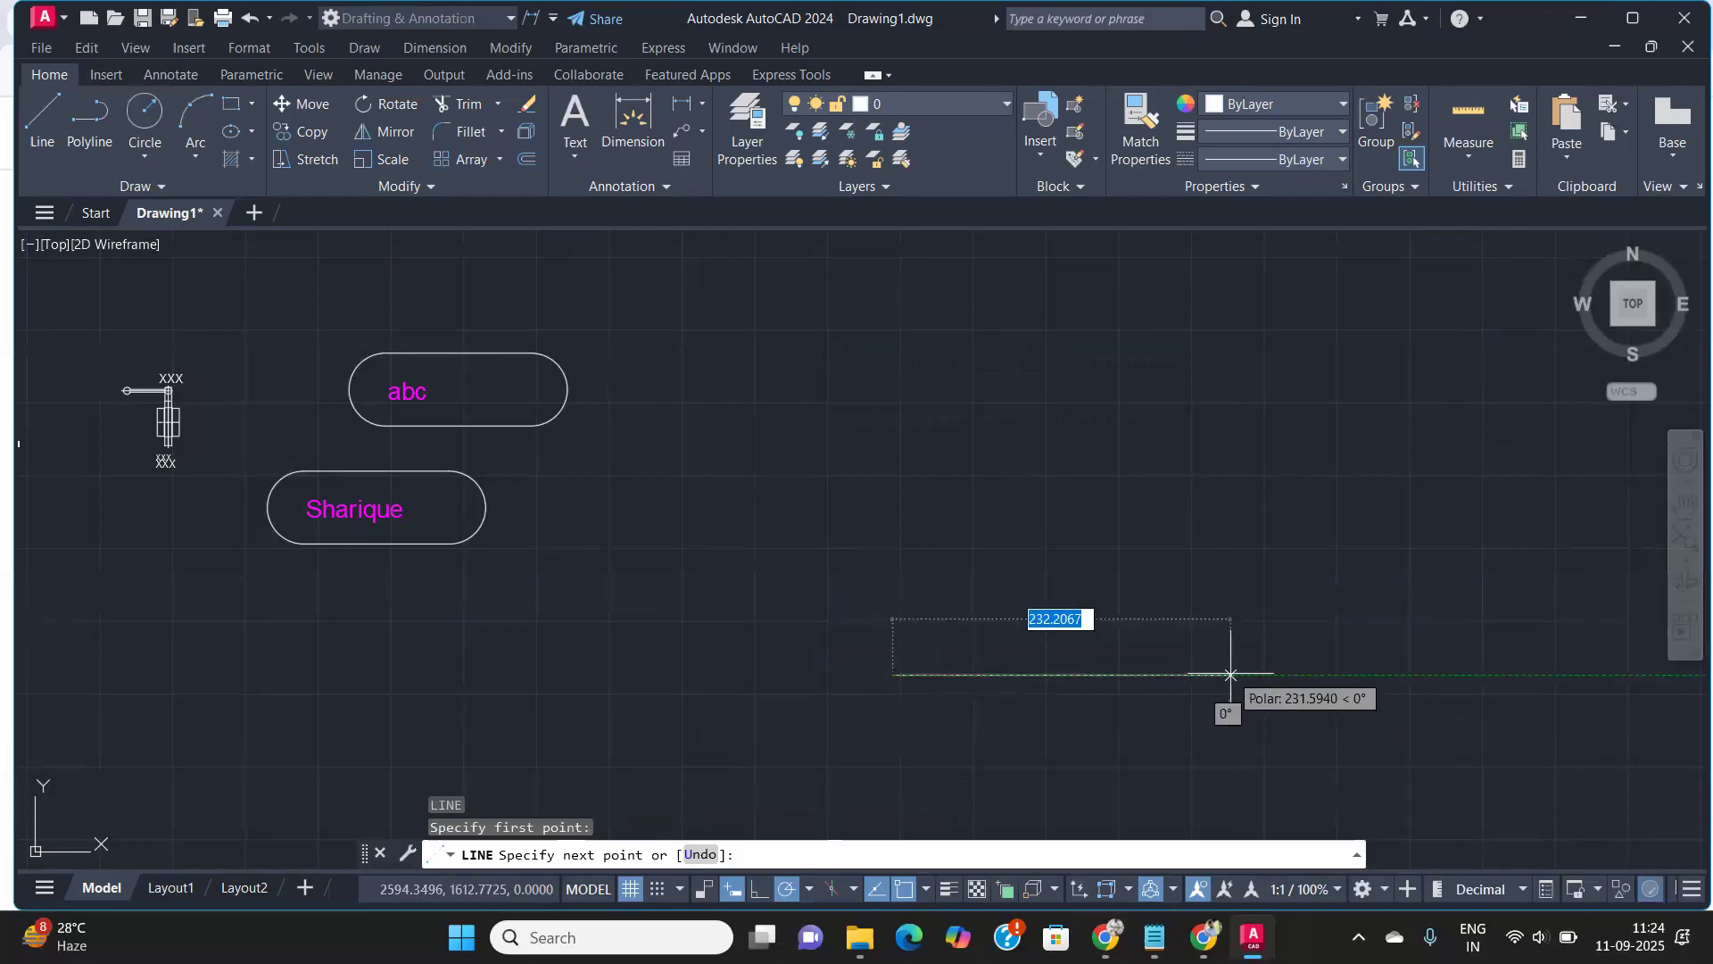
pyautogui.write('297')
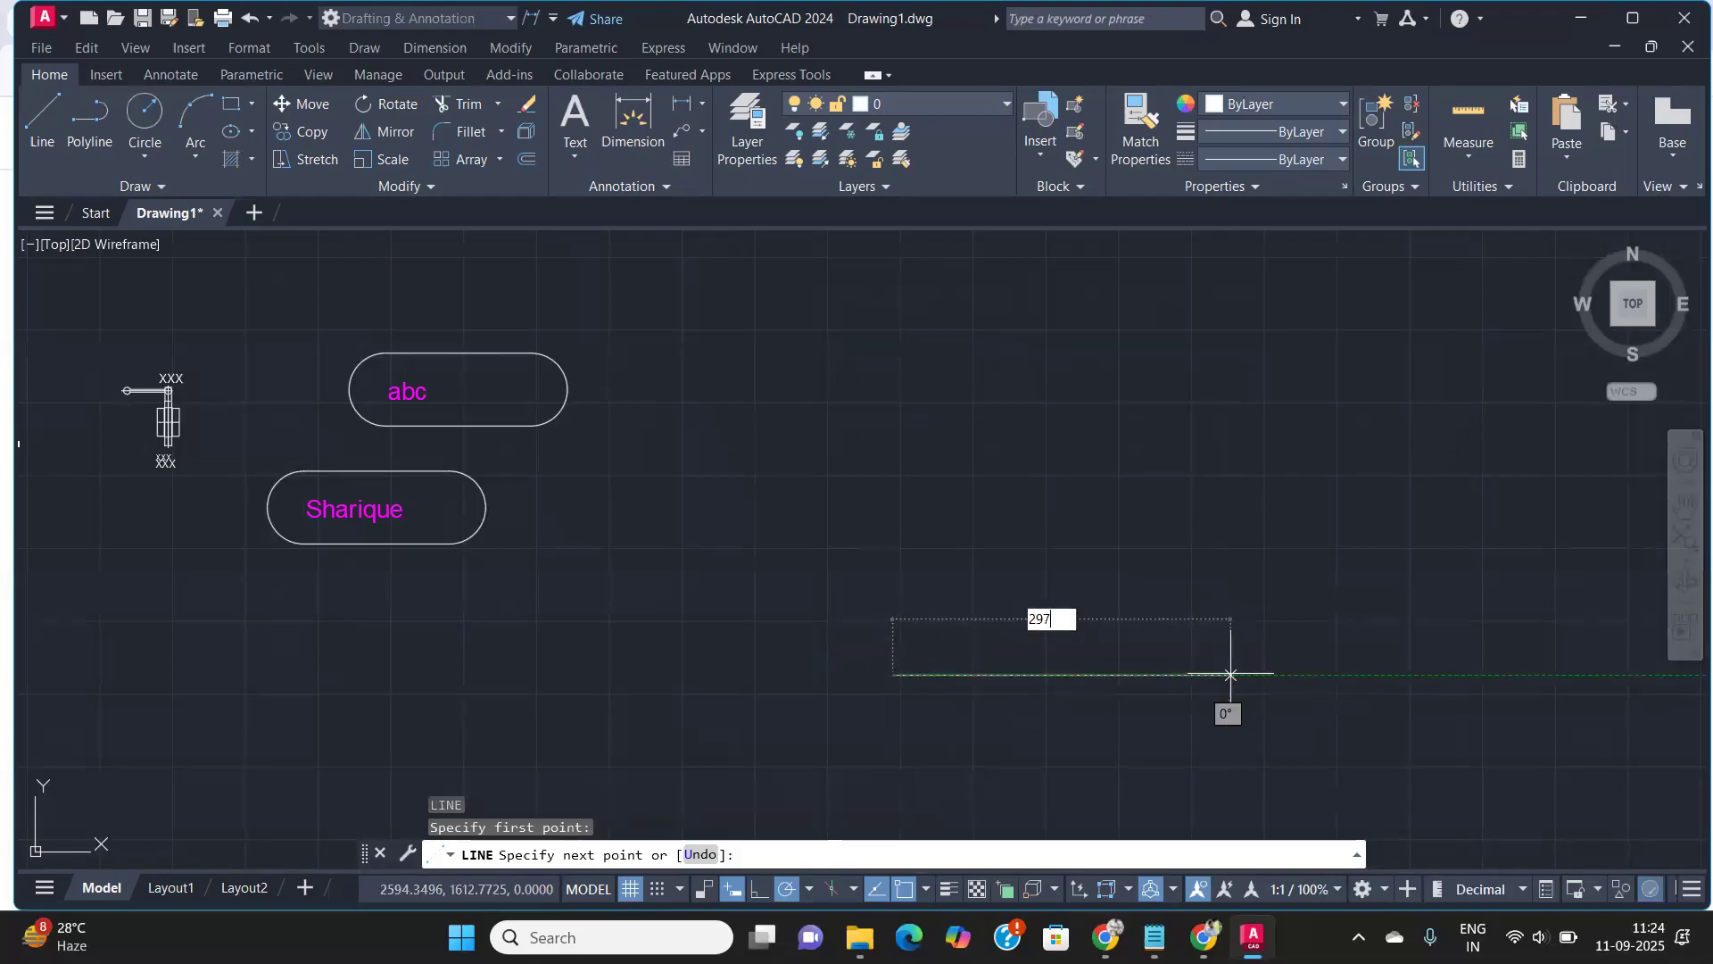
pyautogui.press('Return')
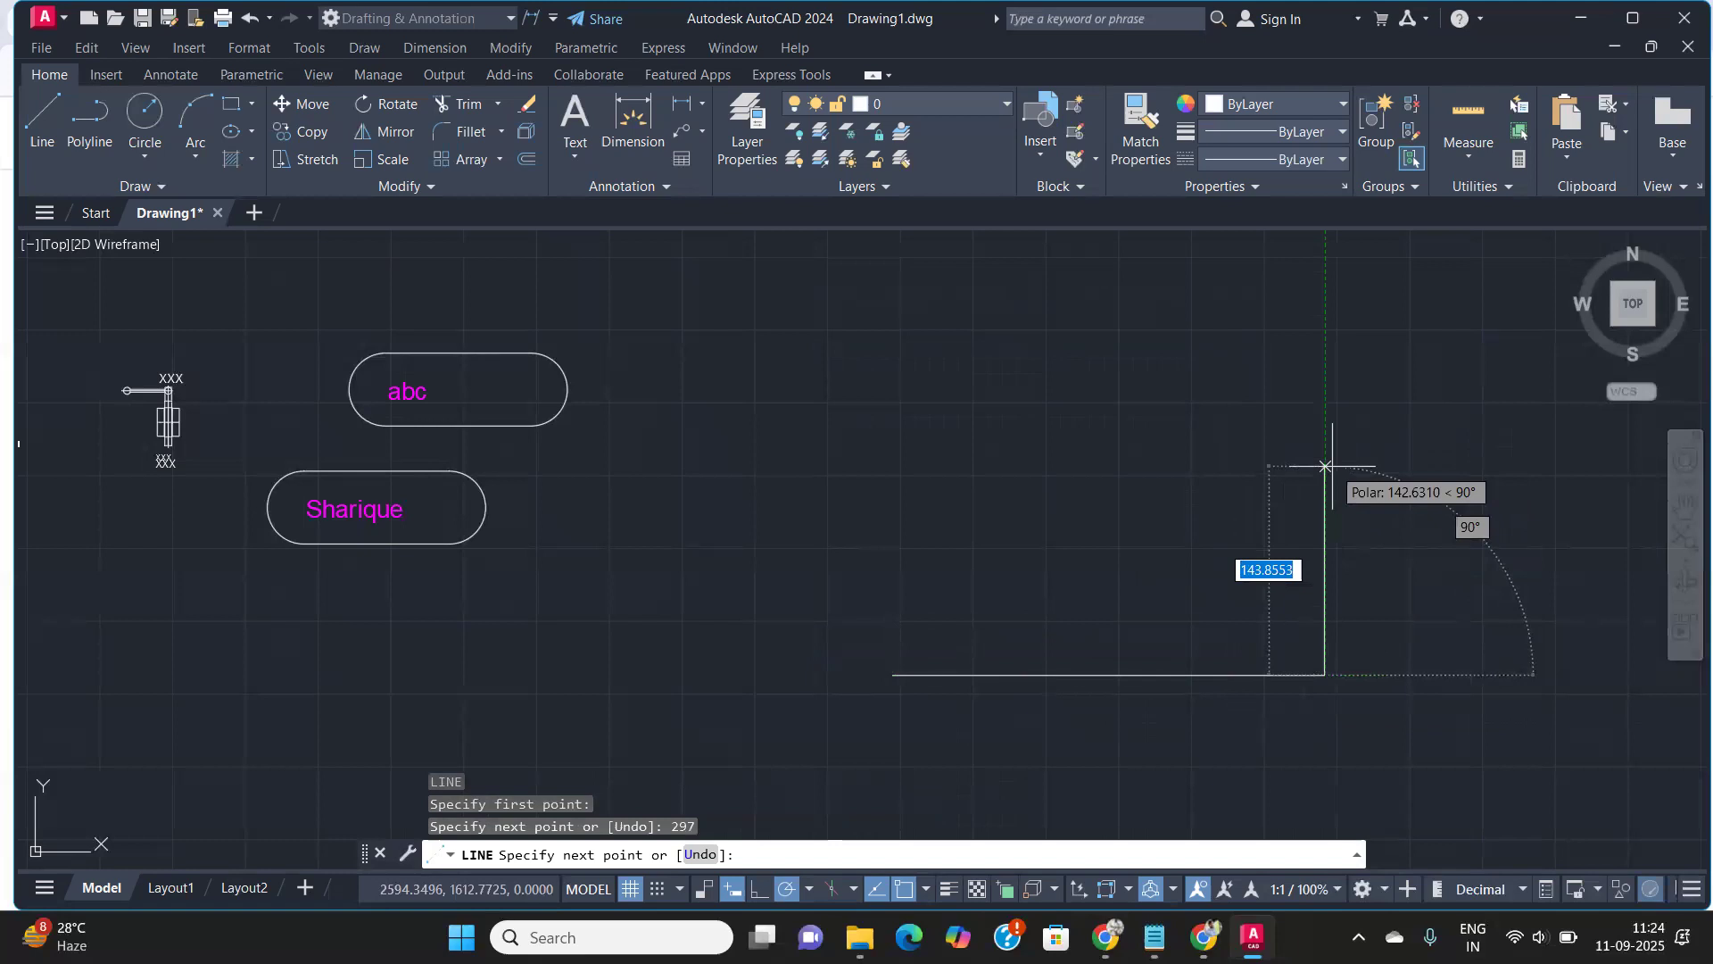
pyautogui.write('210')
pyautogui.press('Return')
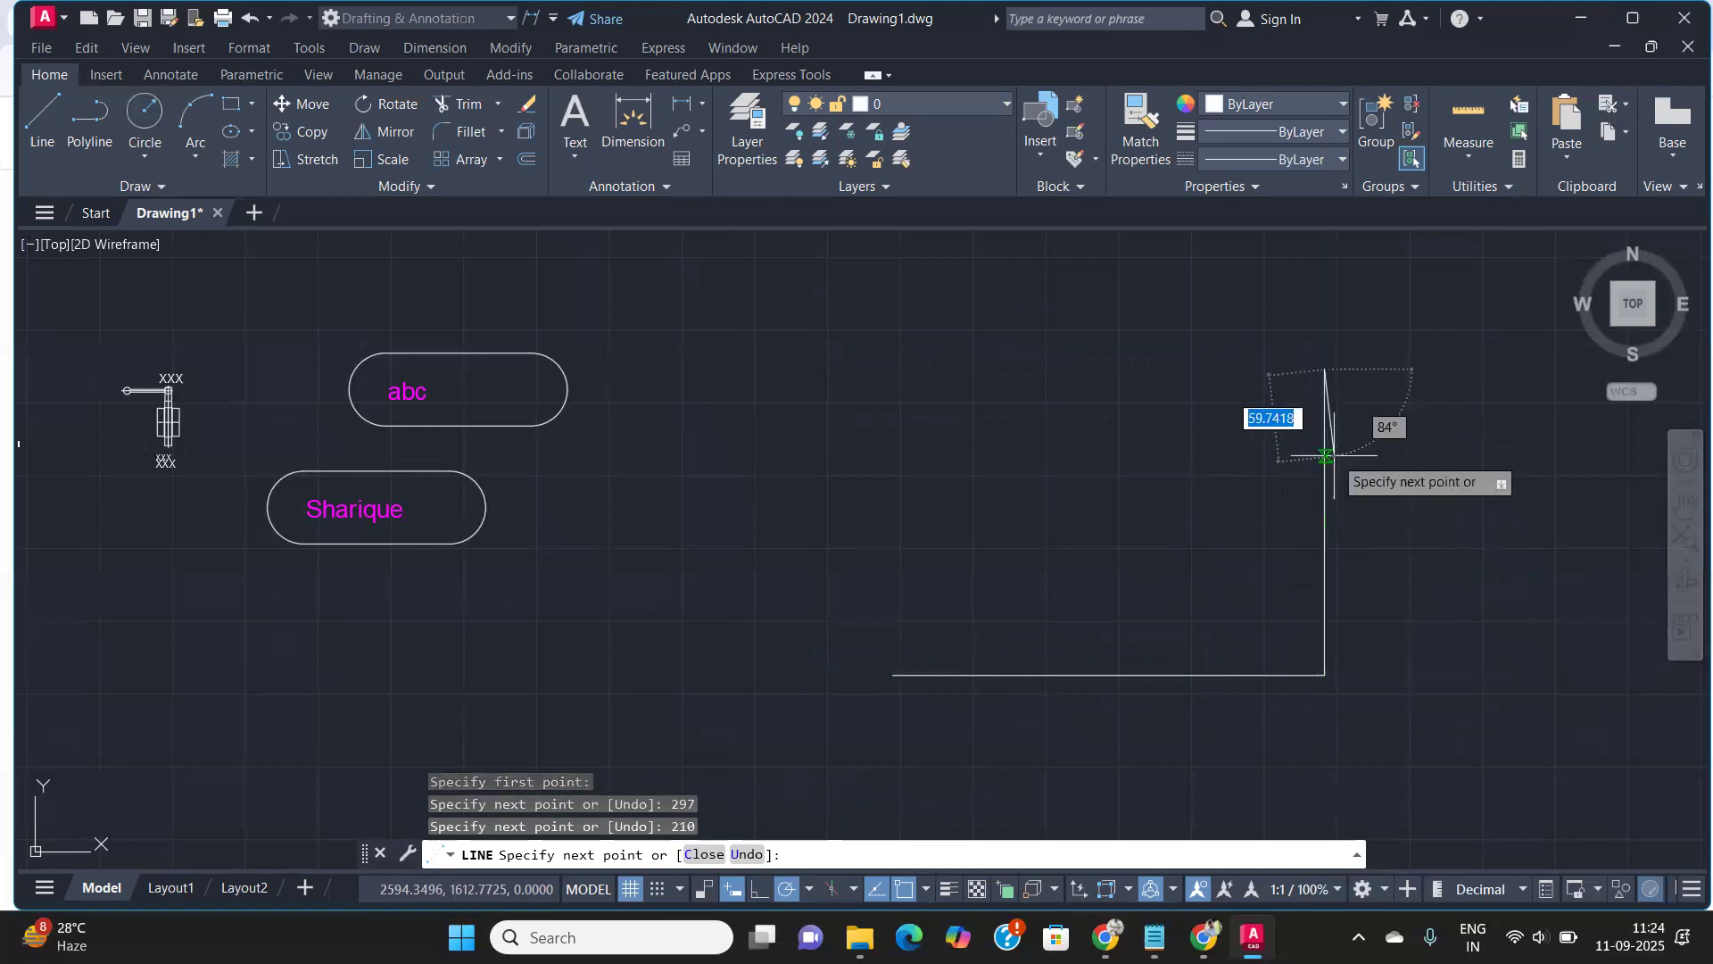
pyautogui.write('39')
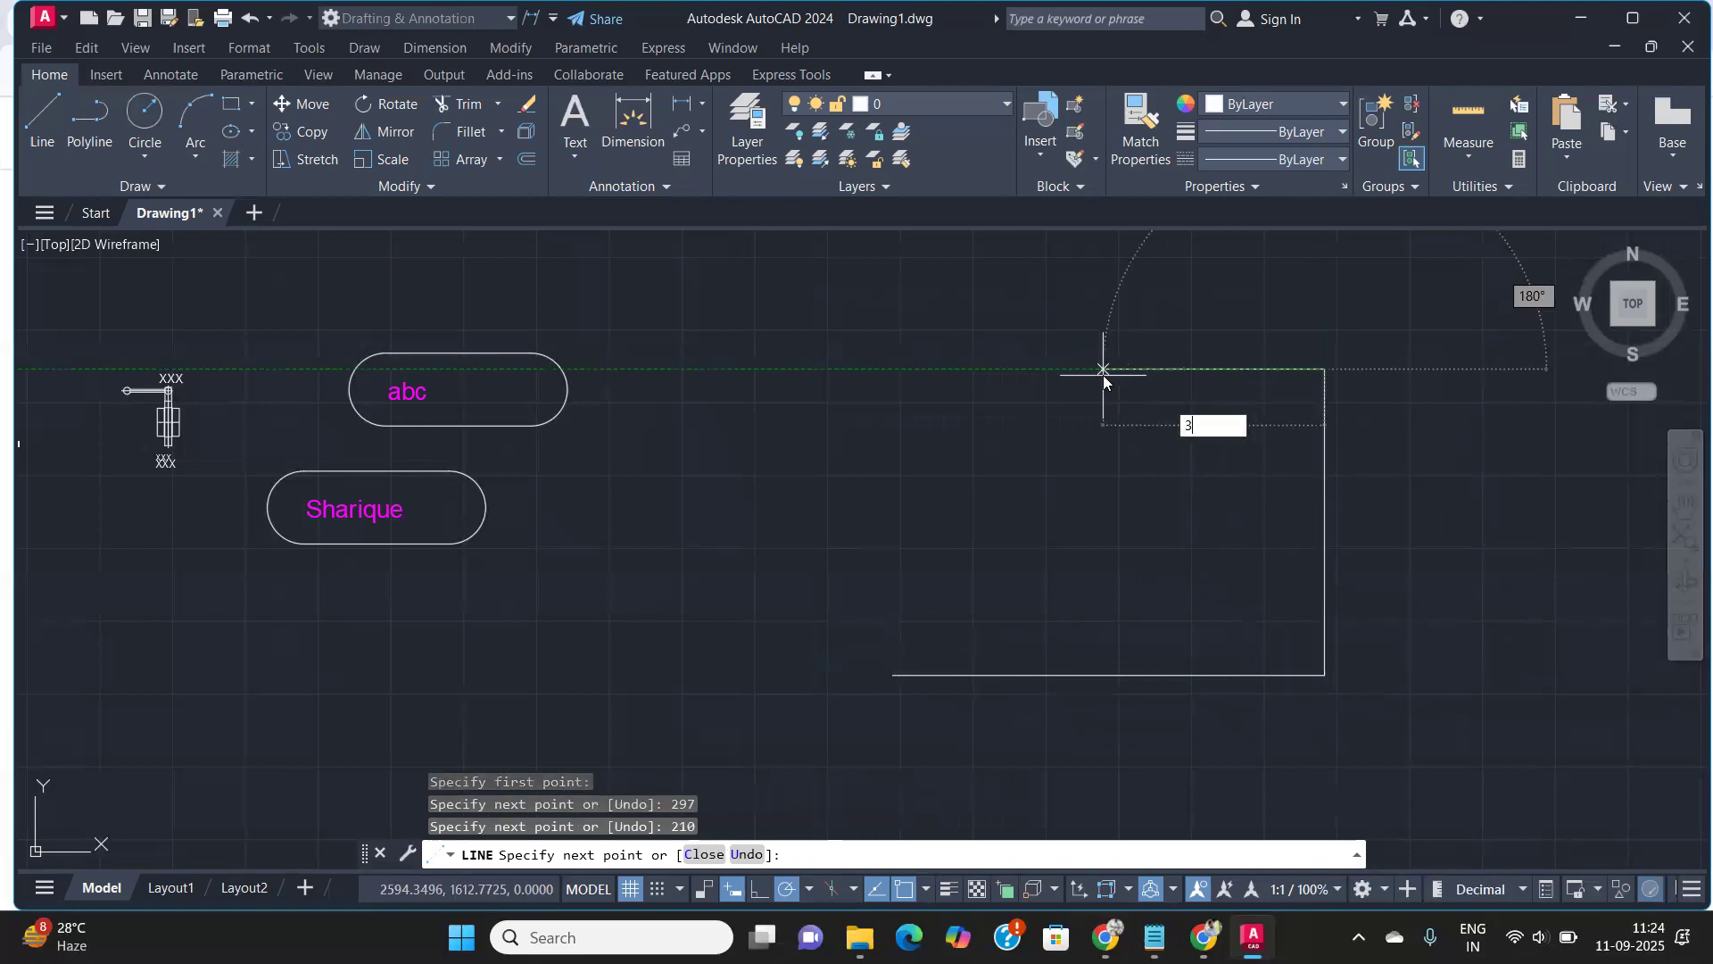
pyautogui.press('BackSpace')
pyautogui.press('BackSpace')
pyautogui.write('297')
pyautogui.press('Return')
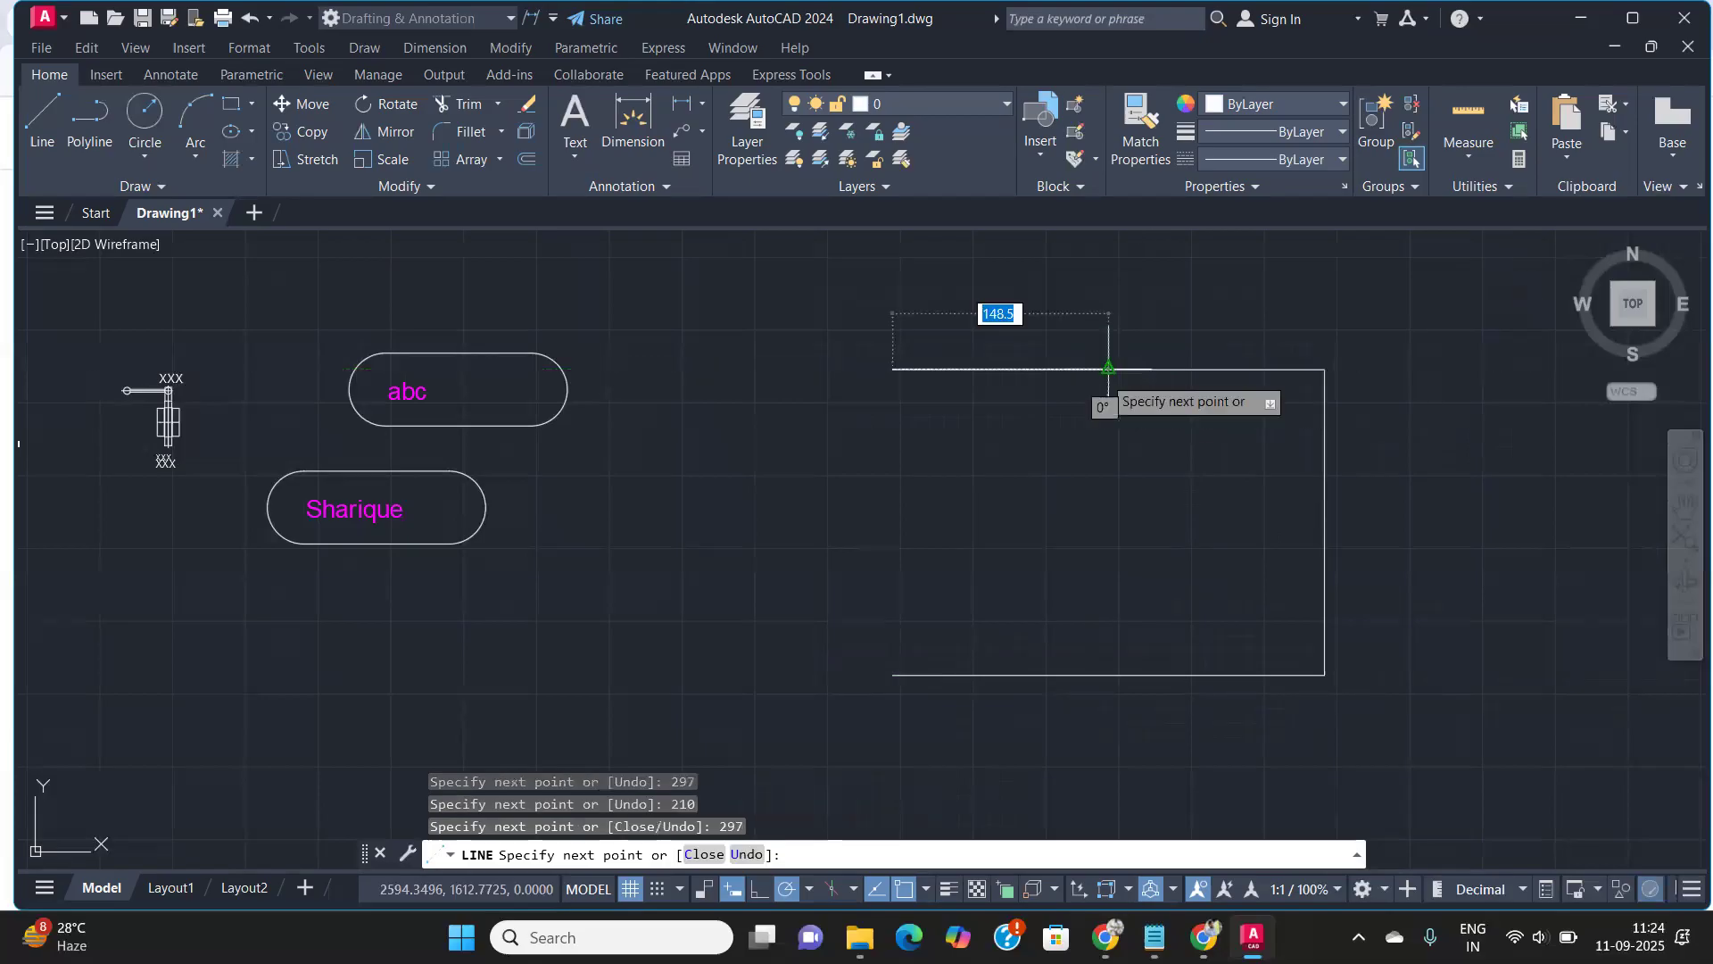
pyautogui.write('c')
pyautogui.press('Return')
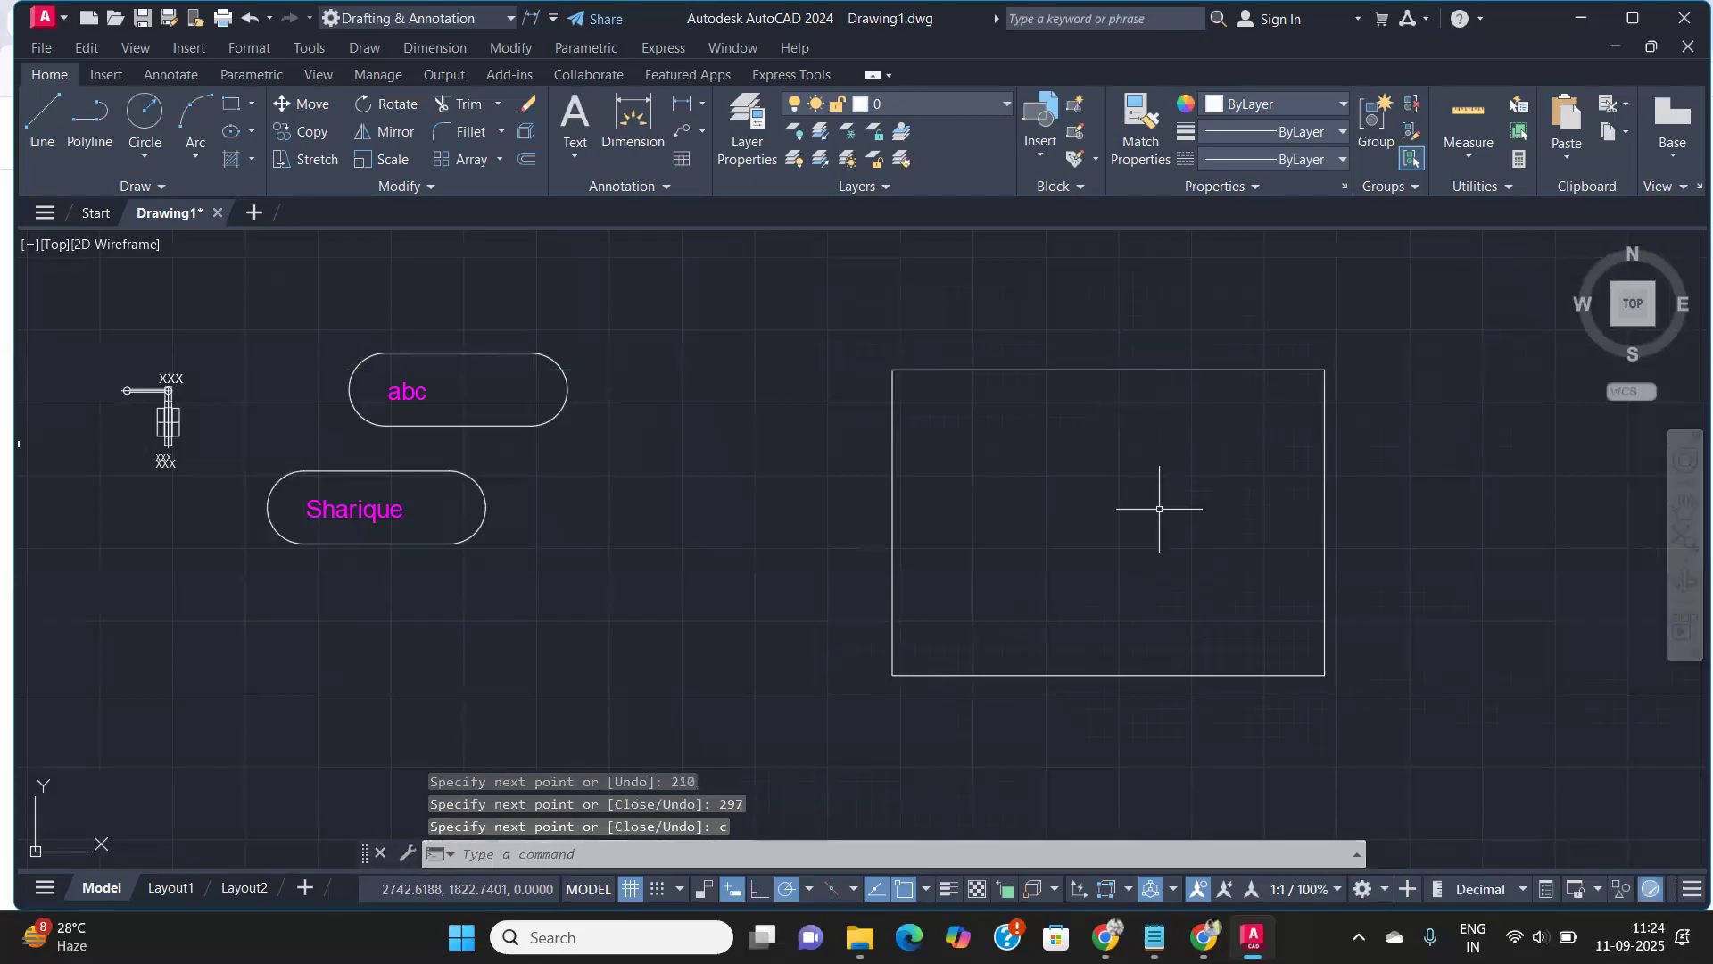
# Offset the frame's right vertical line inward by 150
pyautogui.write('o')
pyautogui.press('Return')
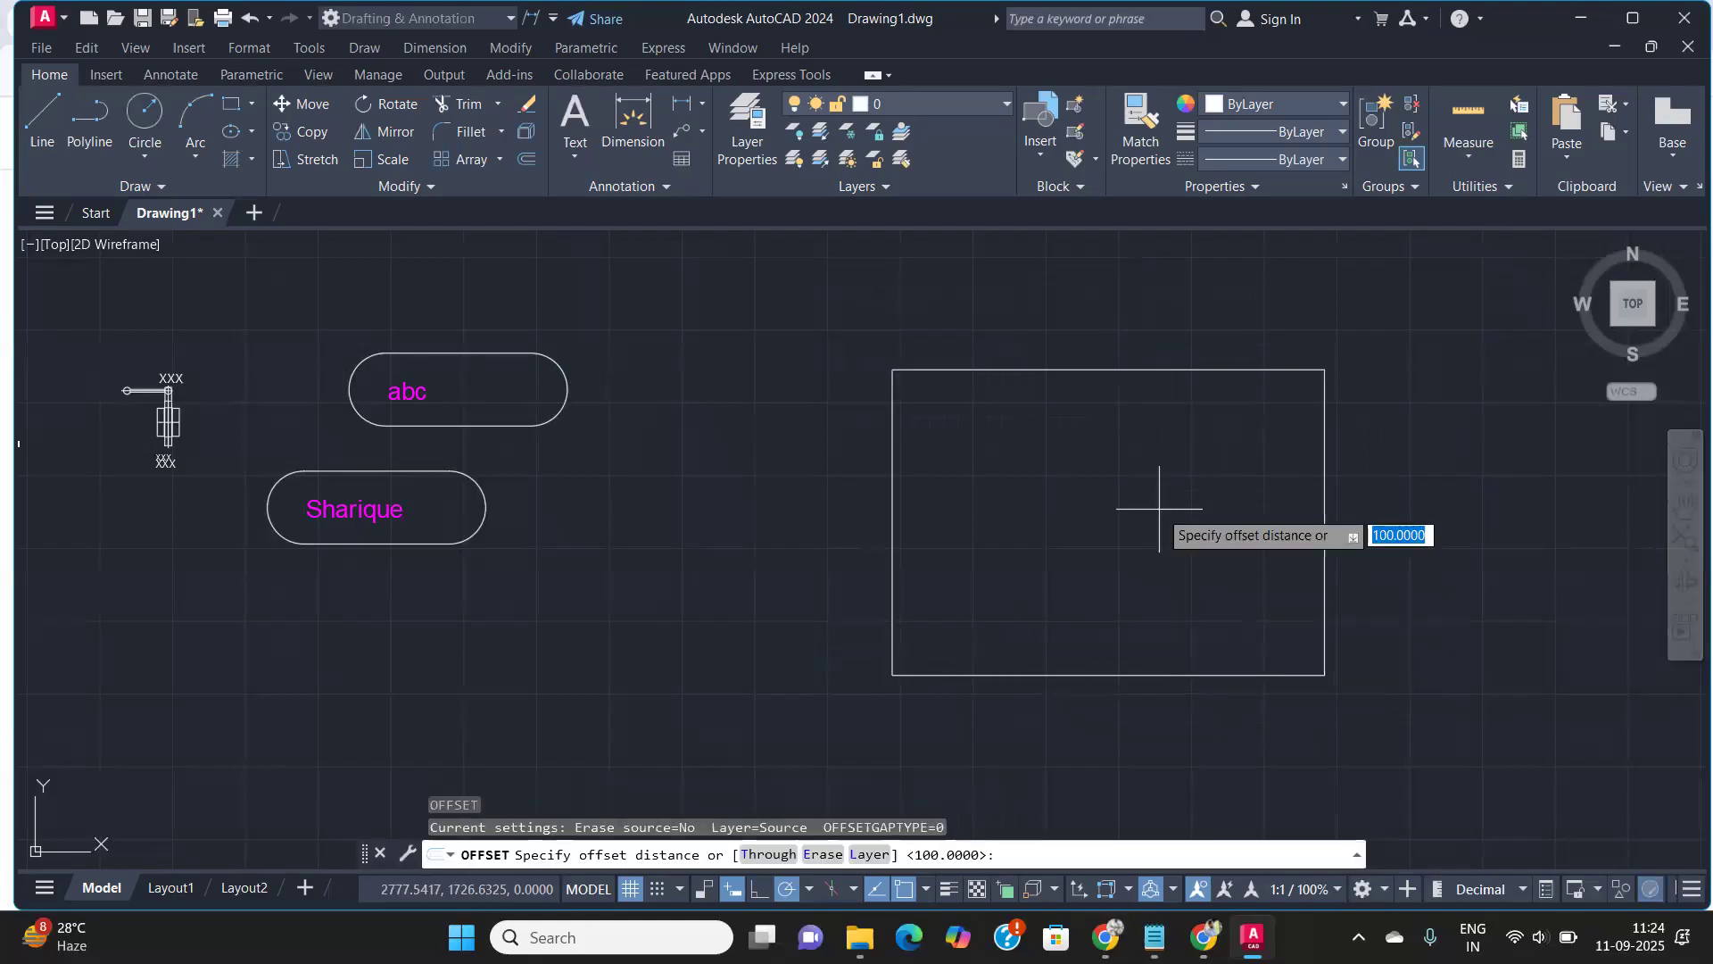
pyautogui.press('Return')
pyautogui.click(1324, 548)
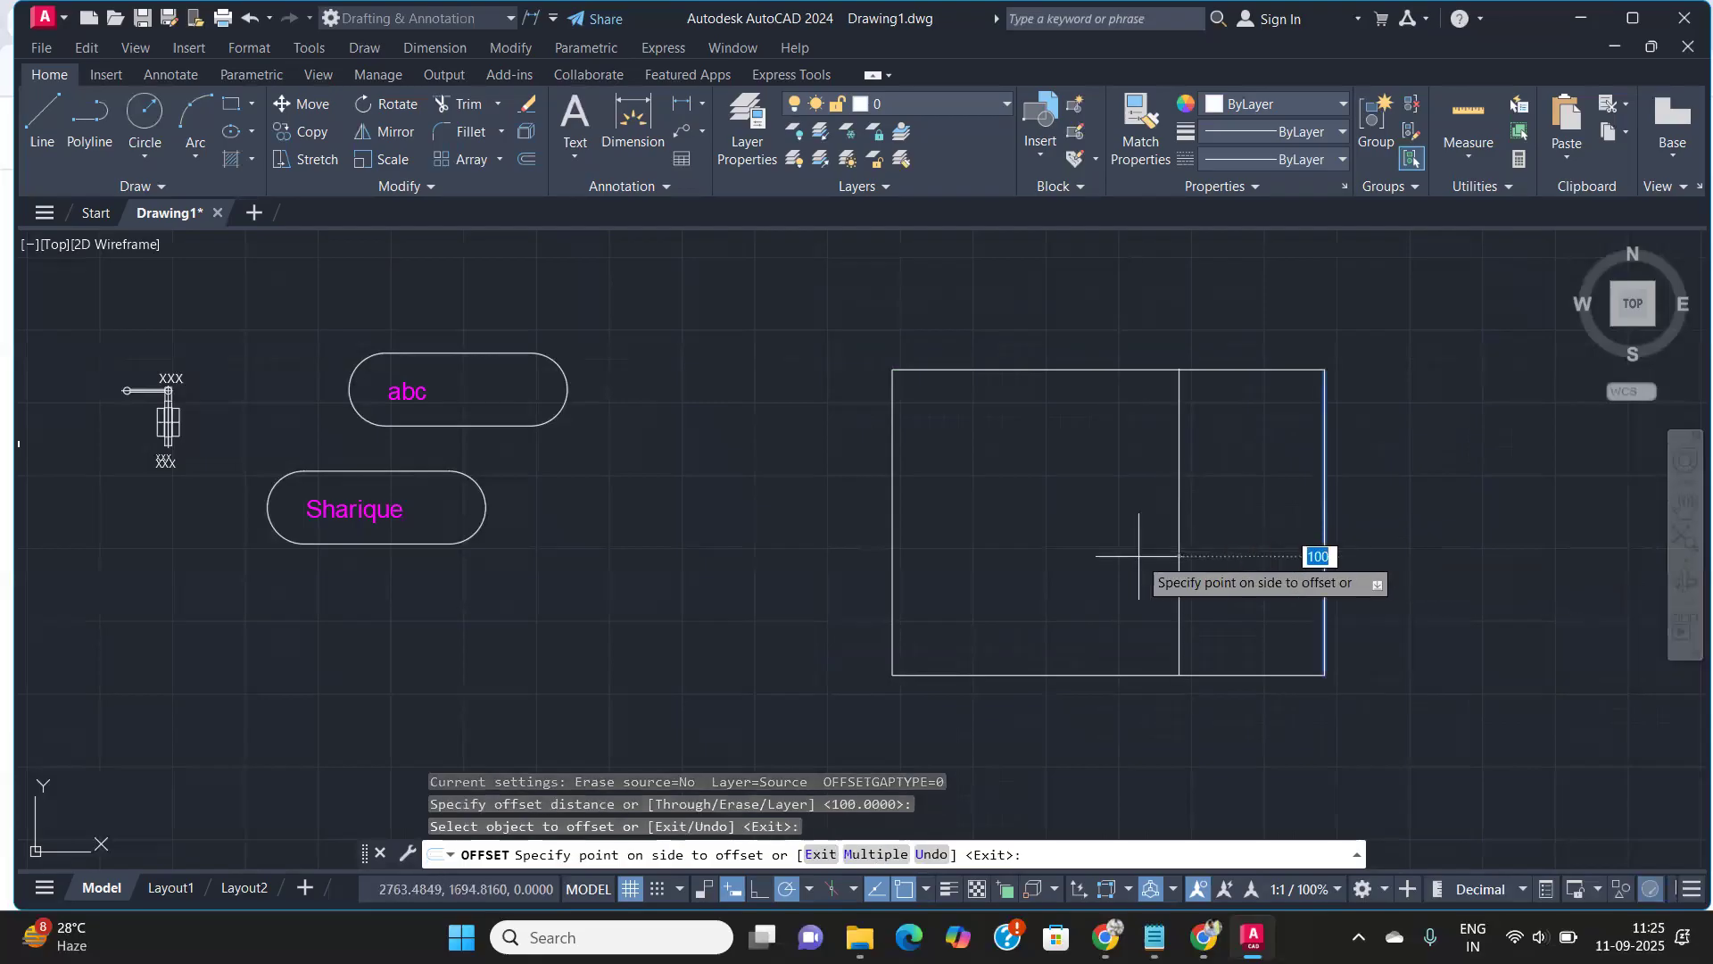
pyautogui.scroll(2, 1180, 573)
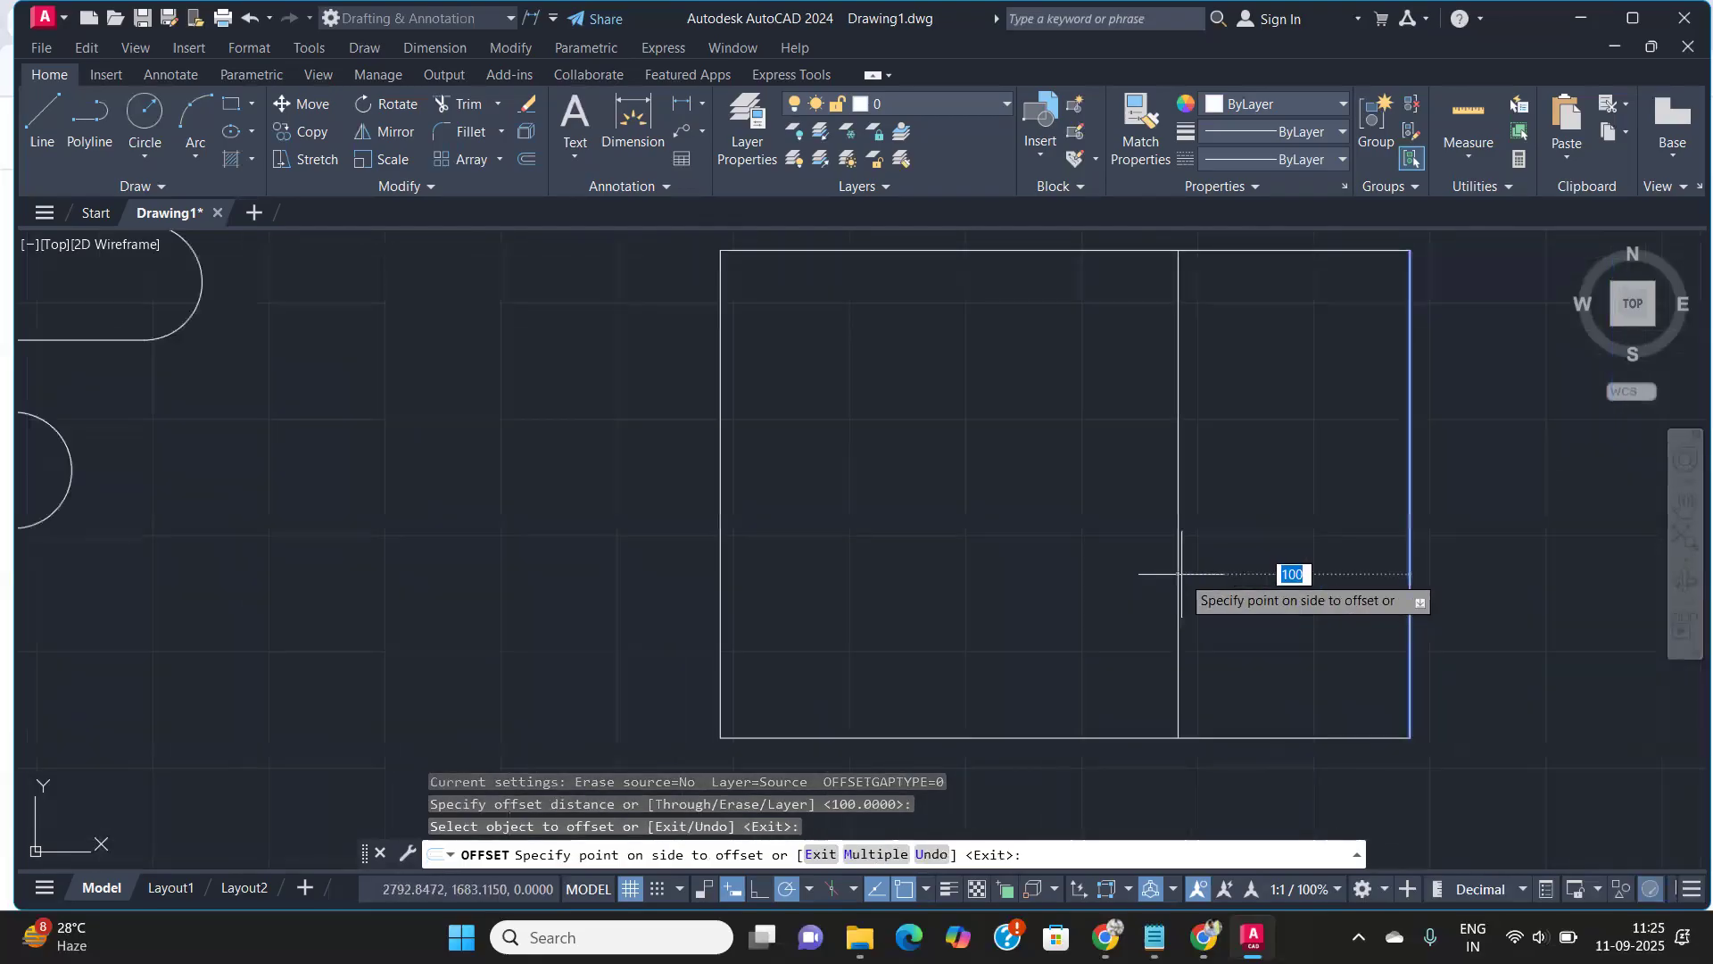
pyautogui.write('150')
pyautogui.press('Return')
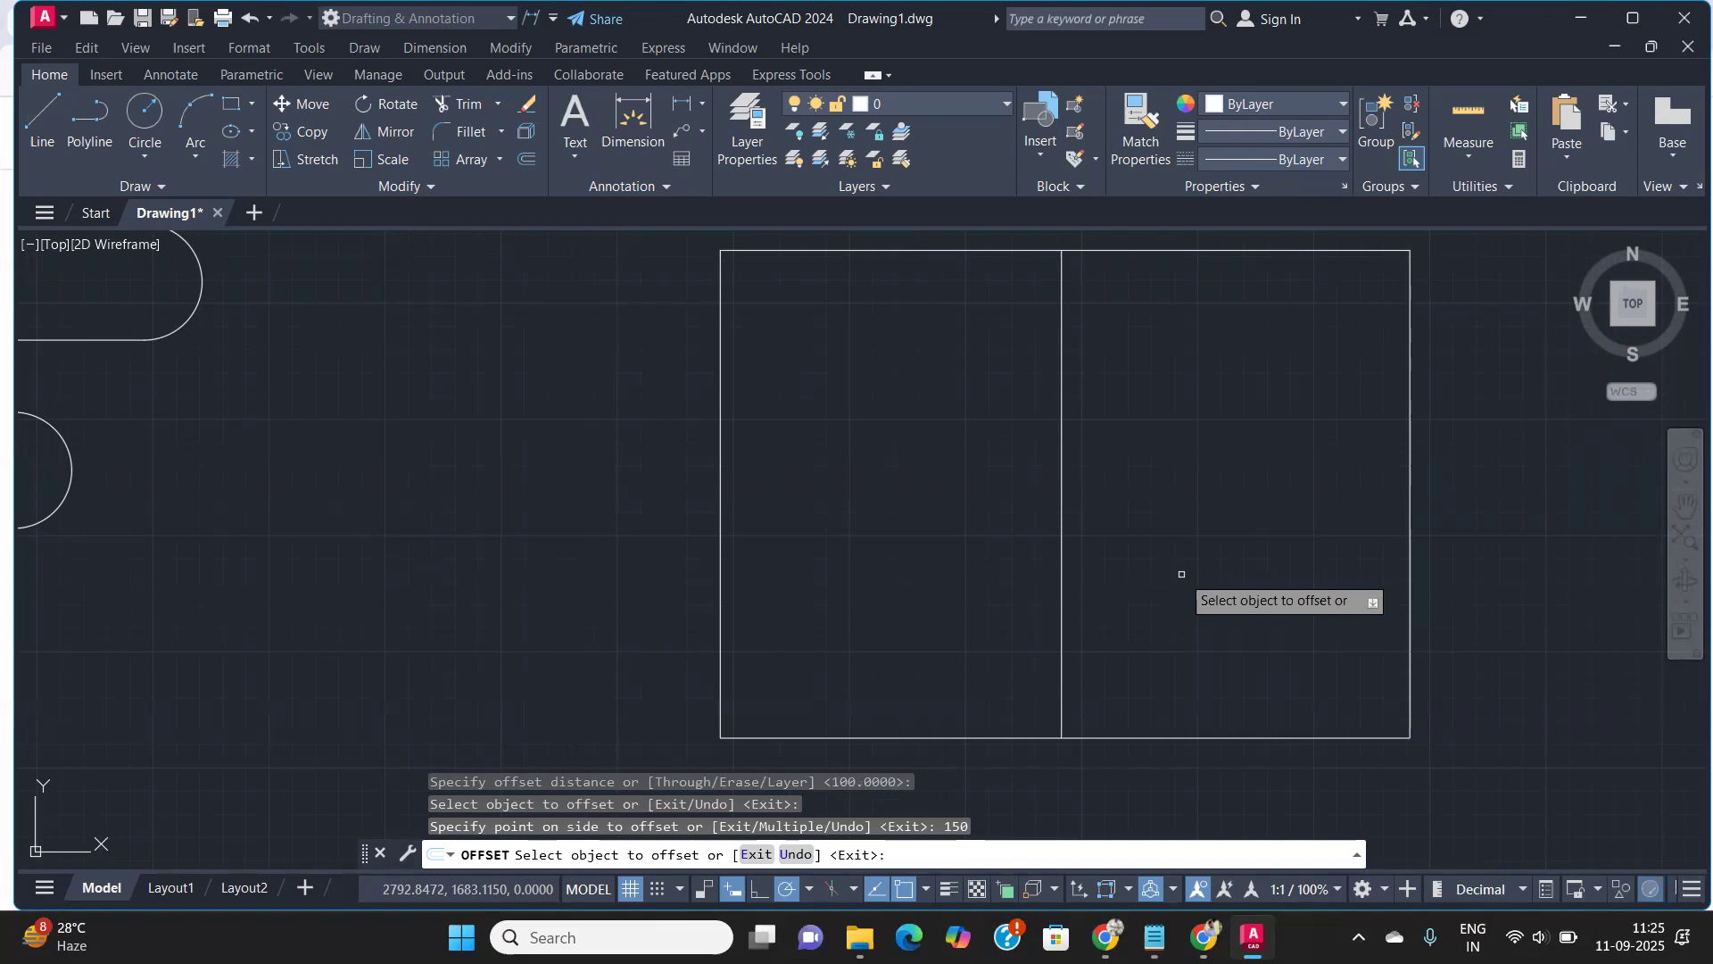
# Offset the frame's inner vertical line toward the right edge three times in succession, each new line 40 from the last
pyautogui.click(1061, 552)
pyautogui.click(1061, 552)
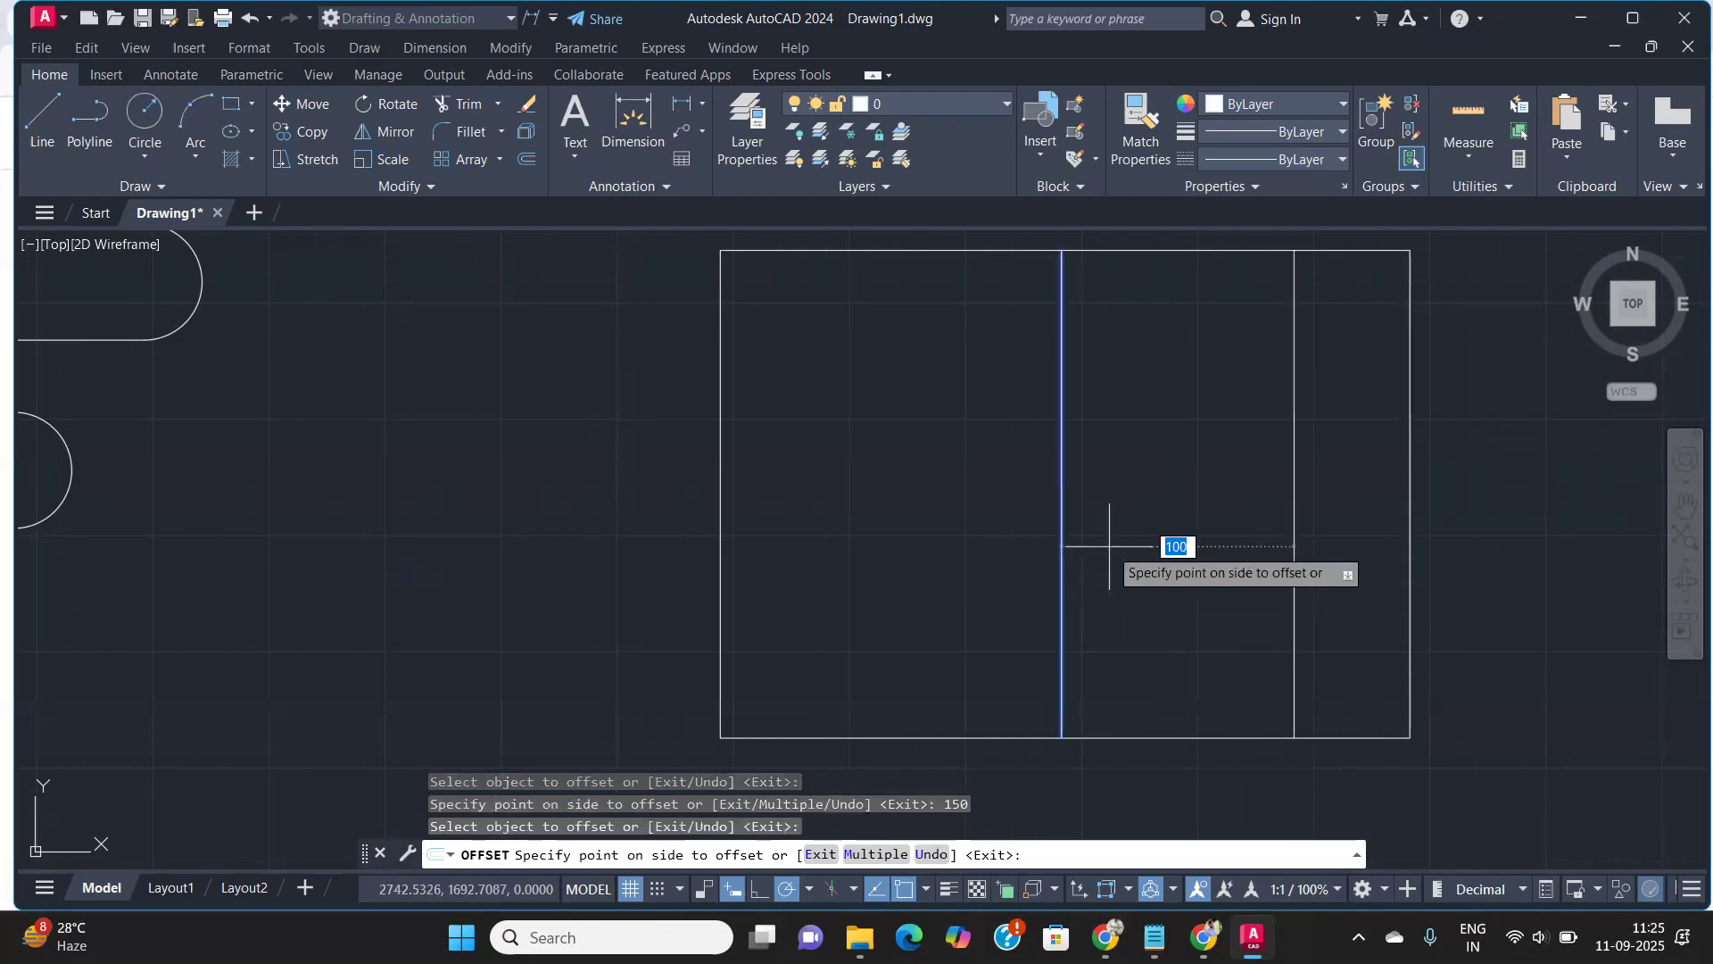
pyautogui.write('40')
pyautogui.press('Return')
pyautogui.click(1154, 551)
pyautogui.write('40')
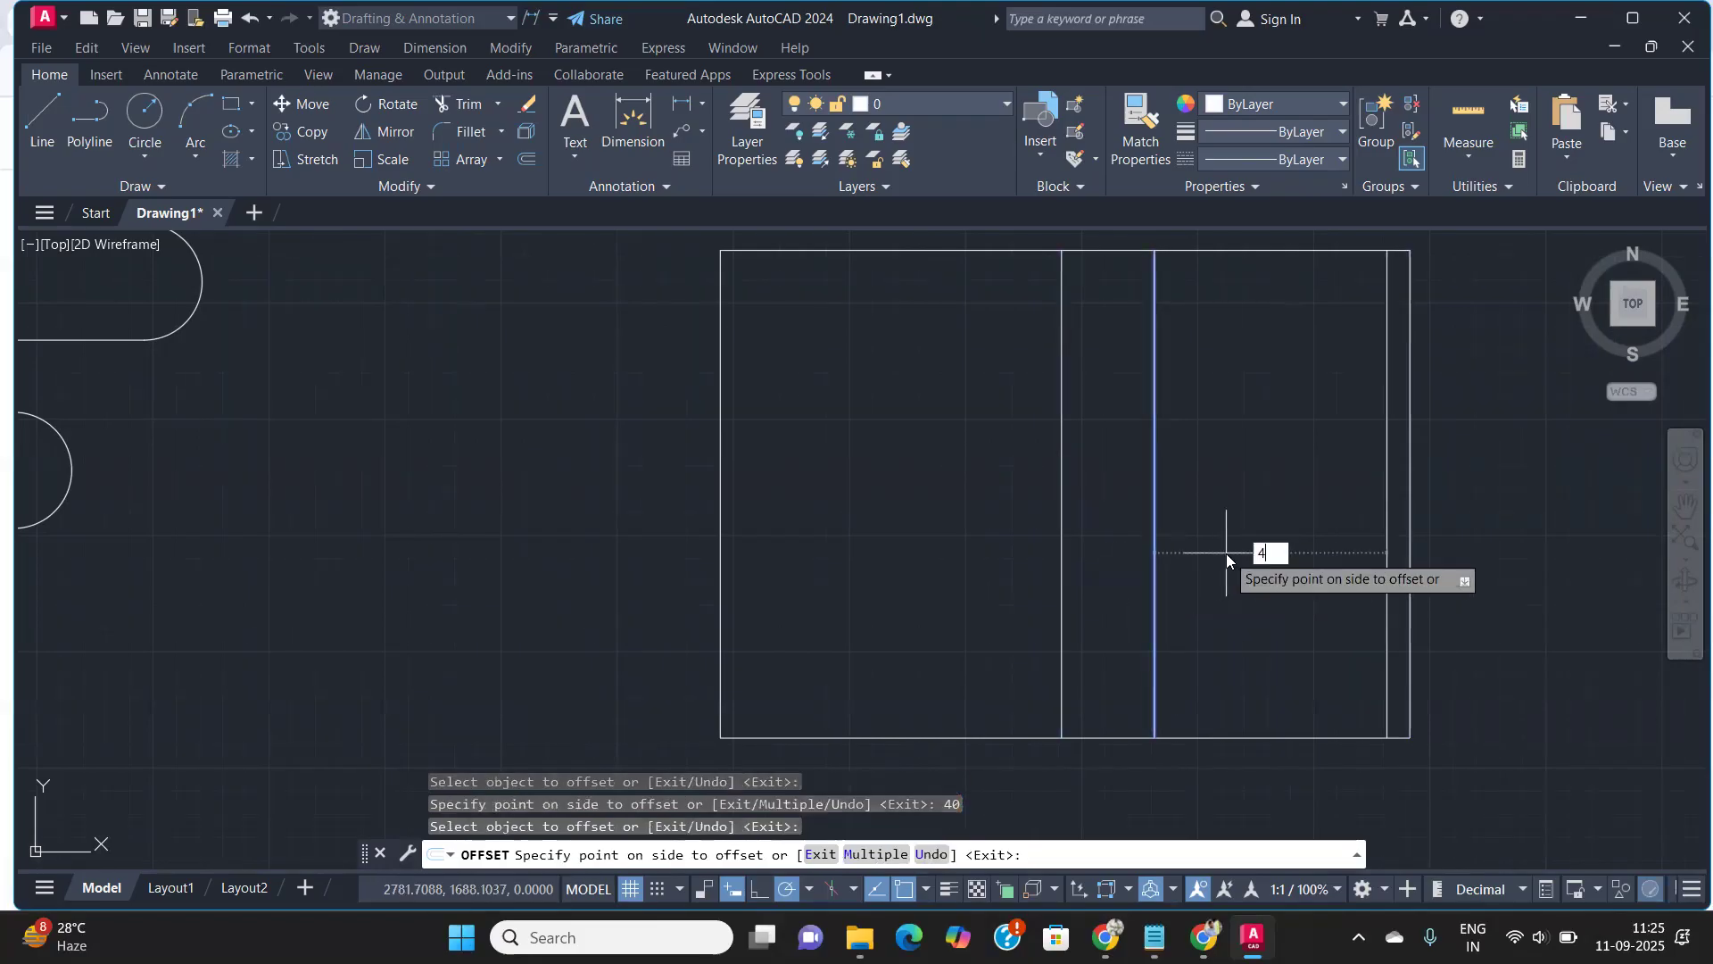
pyautogui.press('Return')
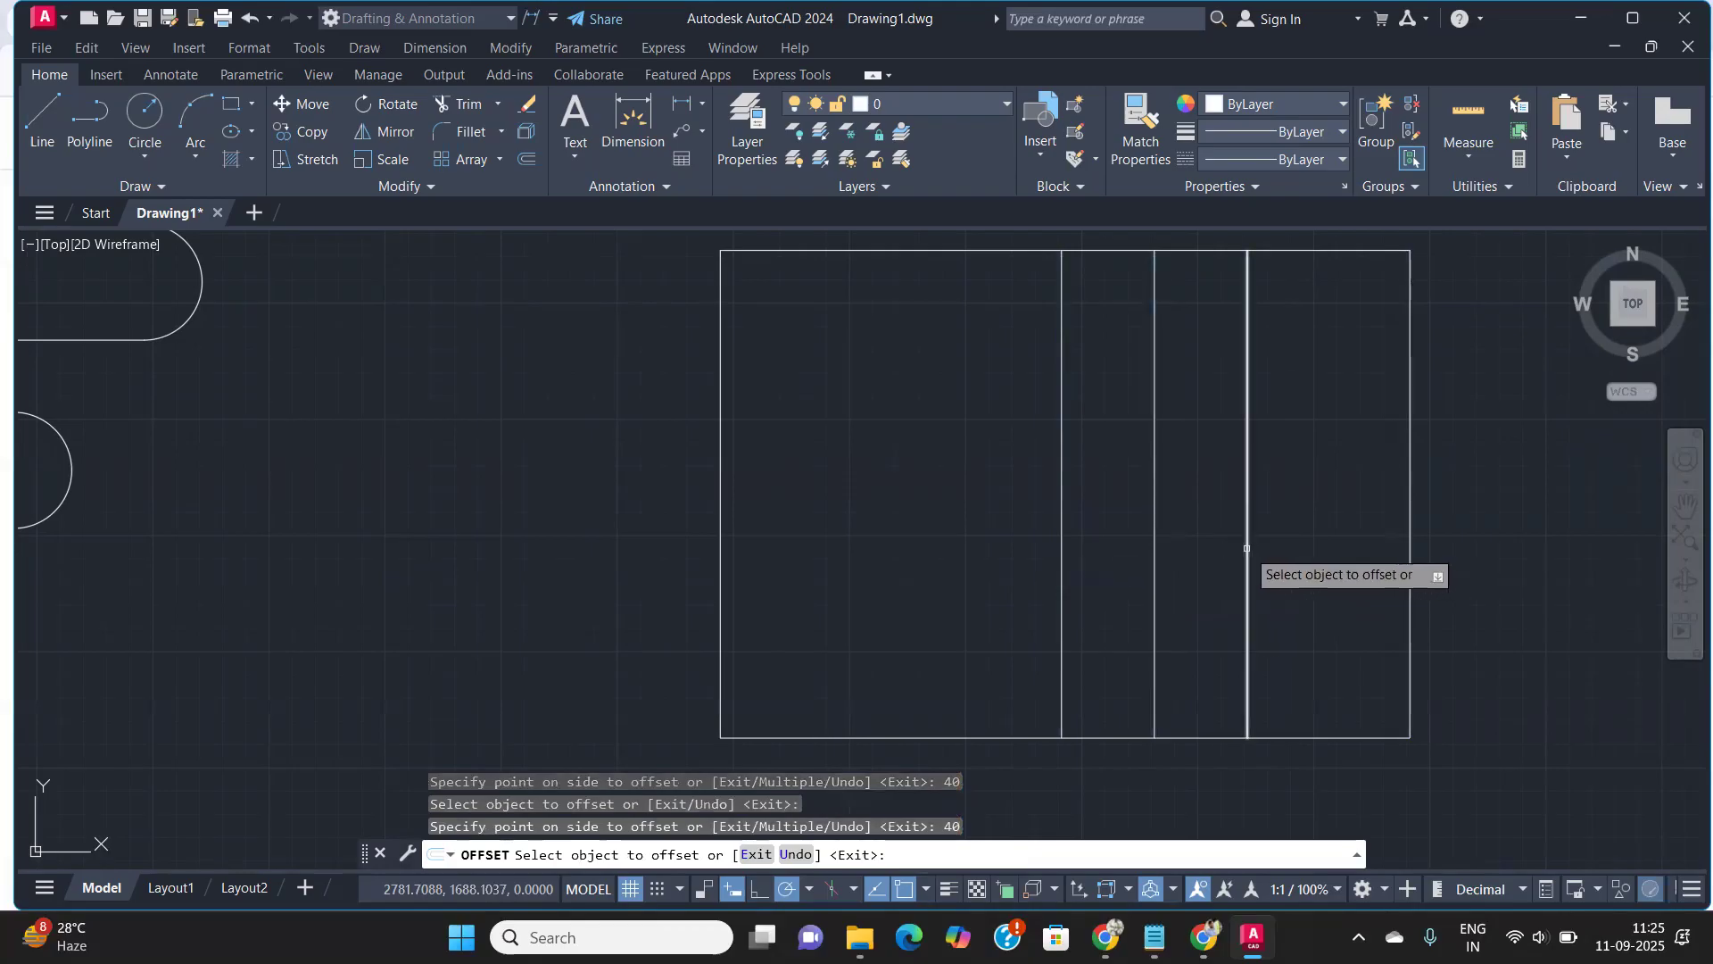
pyautogui.click(1246, 548)
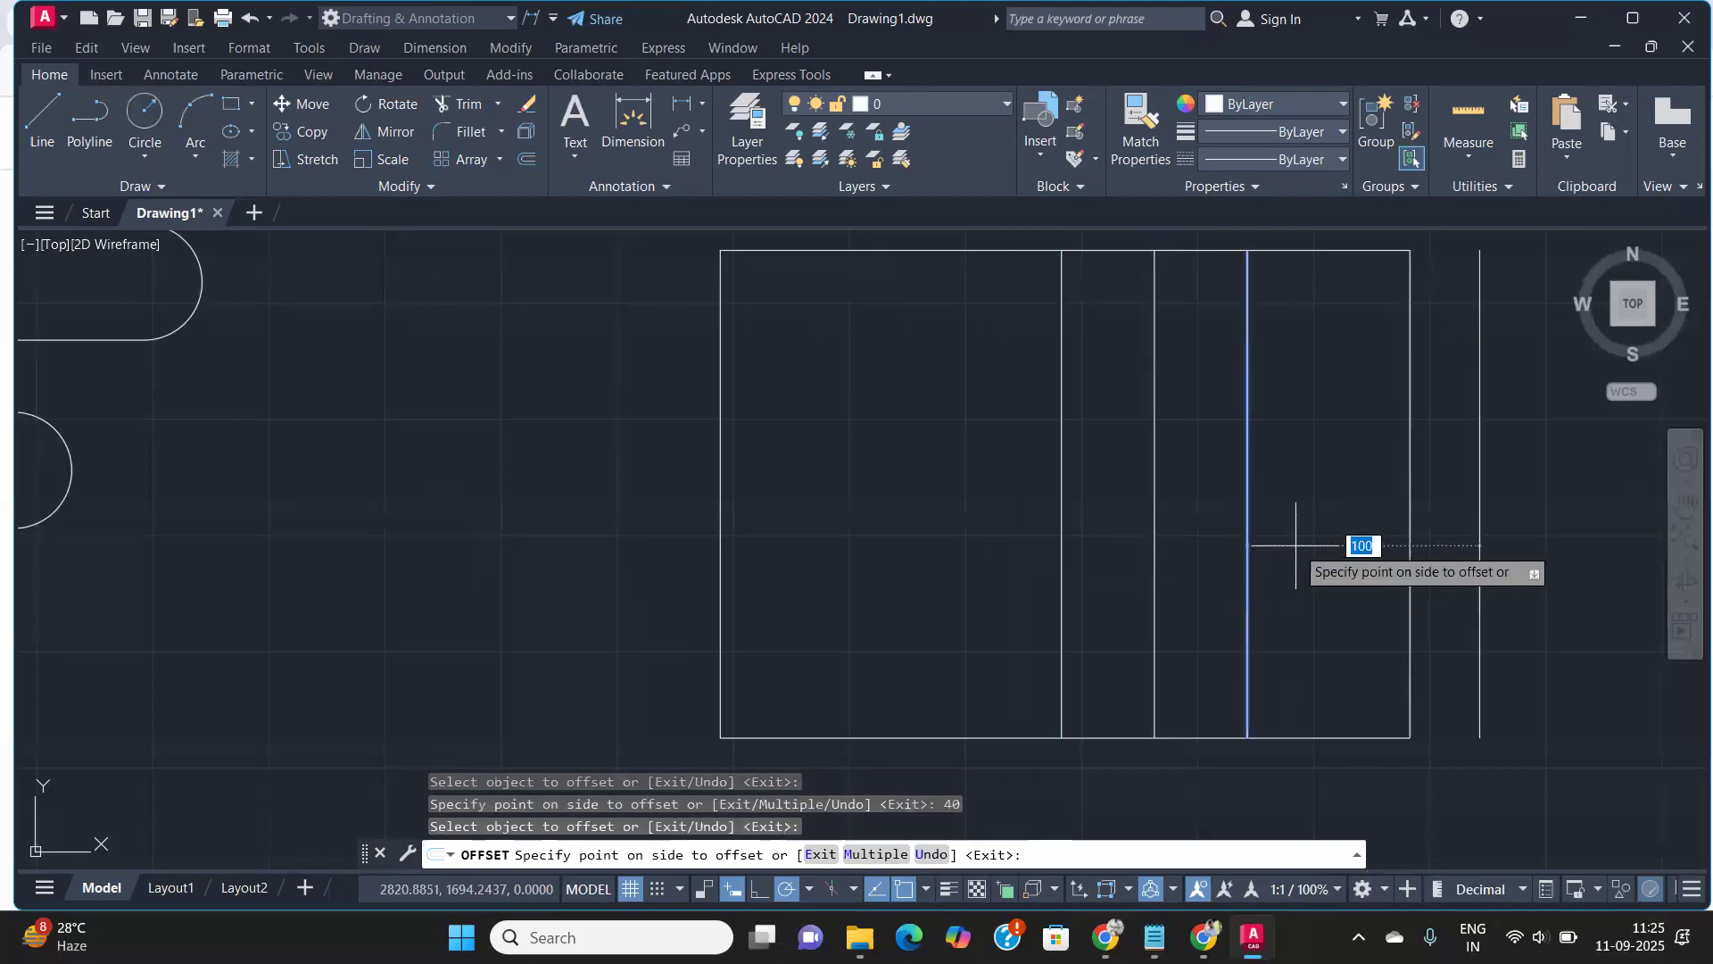
pyautogui.click(1298, 545)
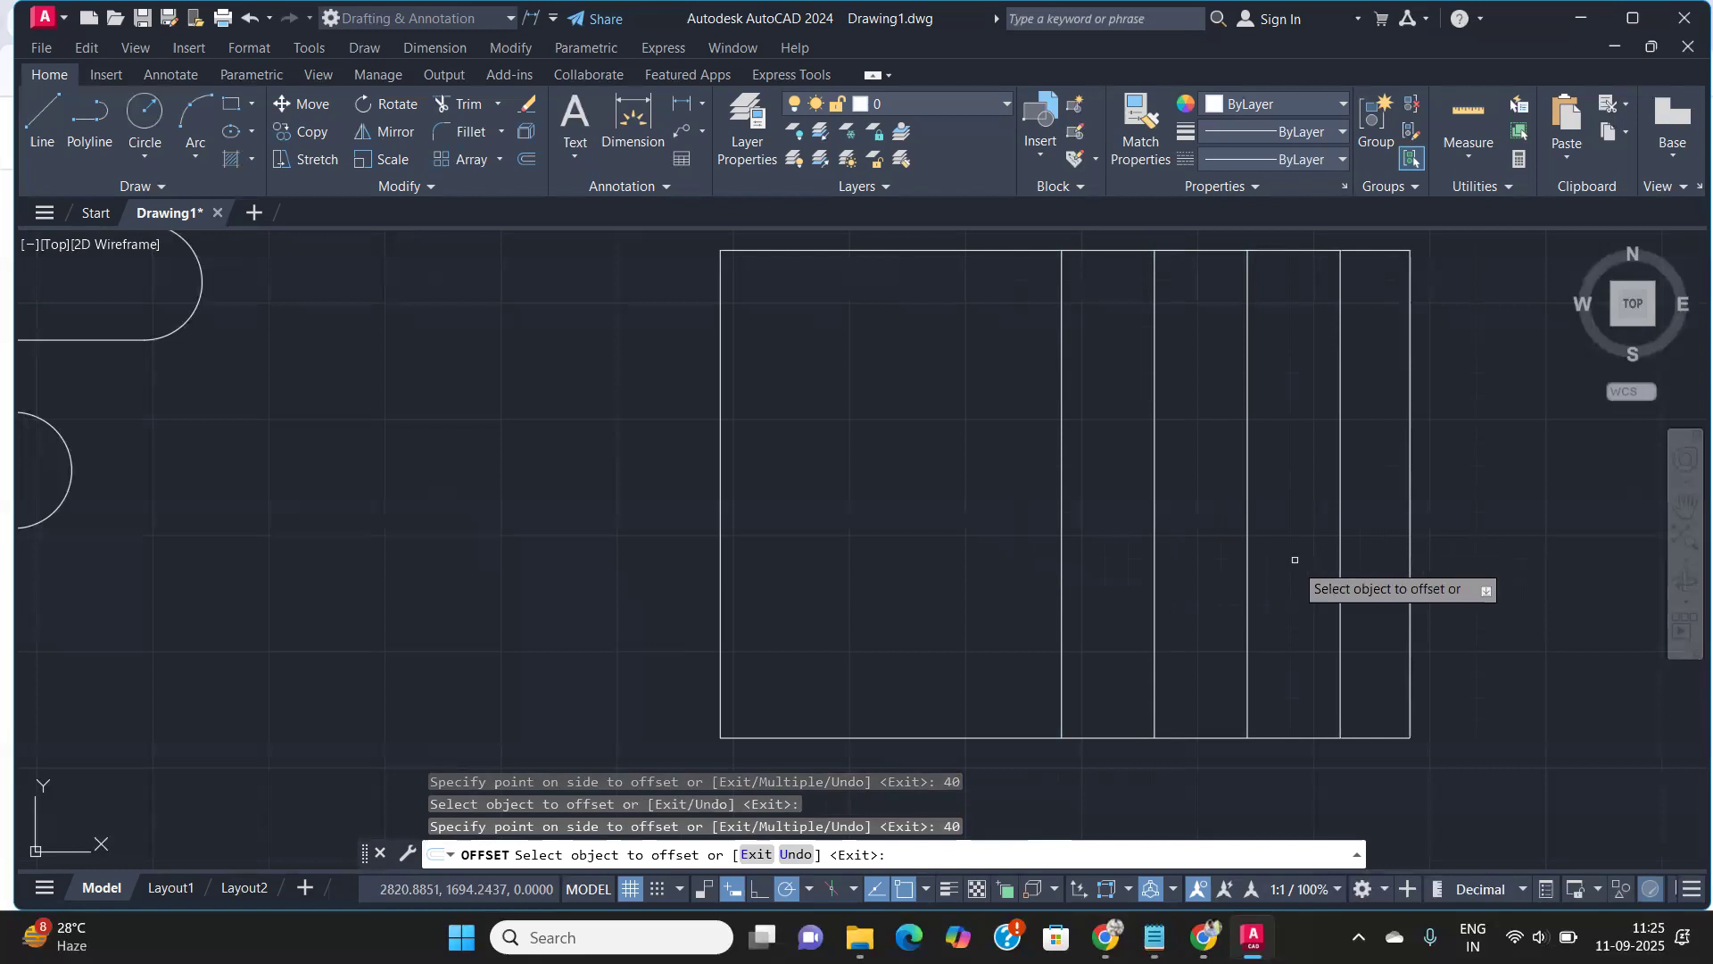
# Delete the four offset vertical lines inside the frame
pyautogui.press('Escape')
pyautogui.click(1399, 631)
pyautogui.click(1005, 600)
pyautogui.press('Delete')
# Offset the frame's right vertical line inward by 200
pyautogui.write('o')
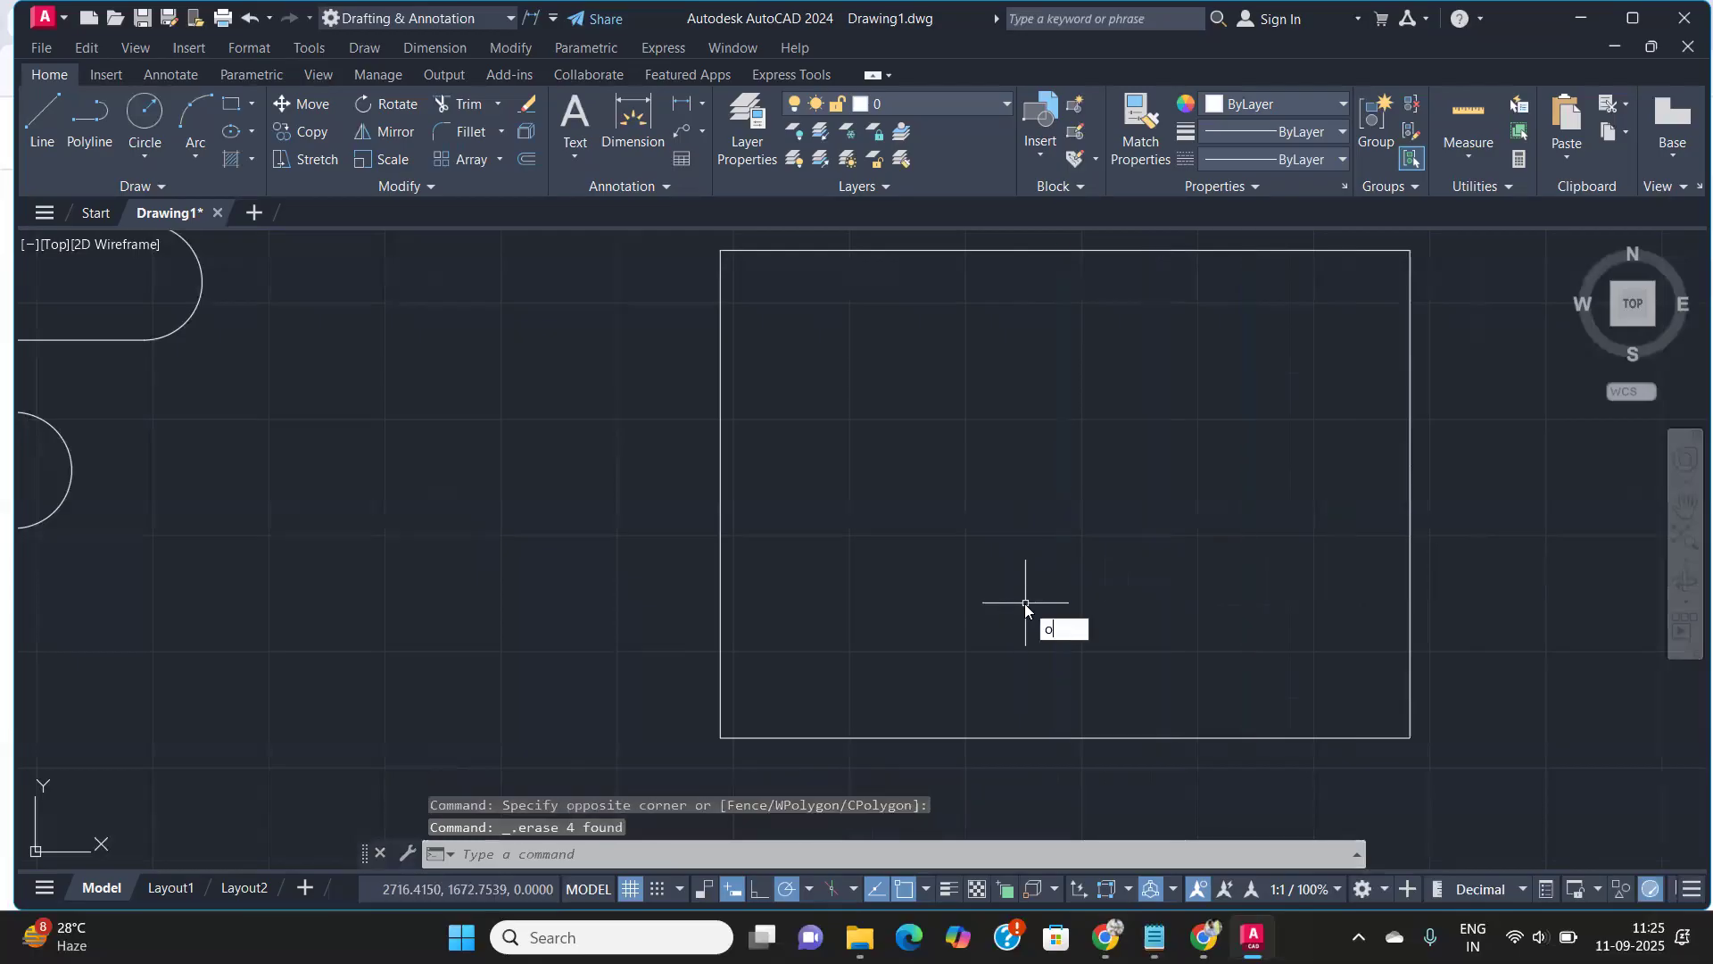
pyautogui.press('Return')
pyautogui.write('200')
pyautogui.press('Return')
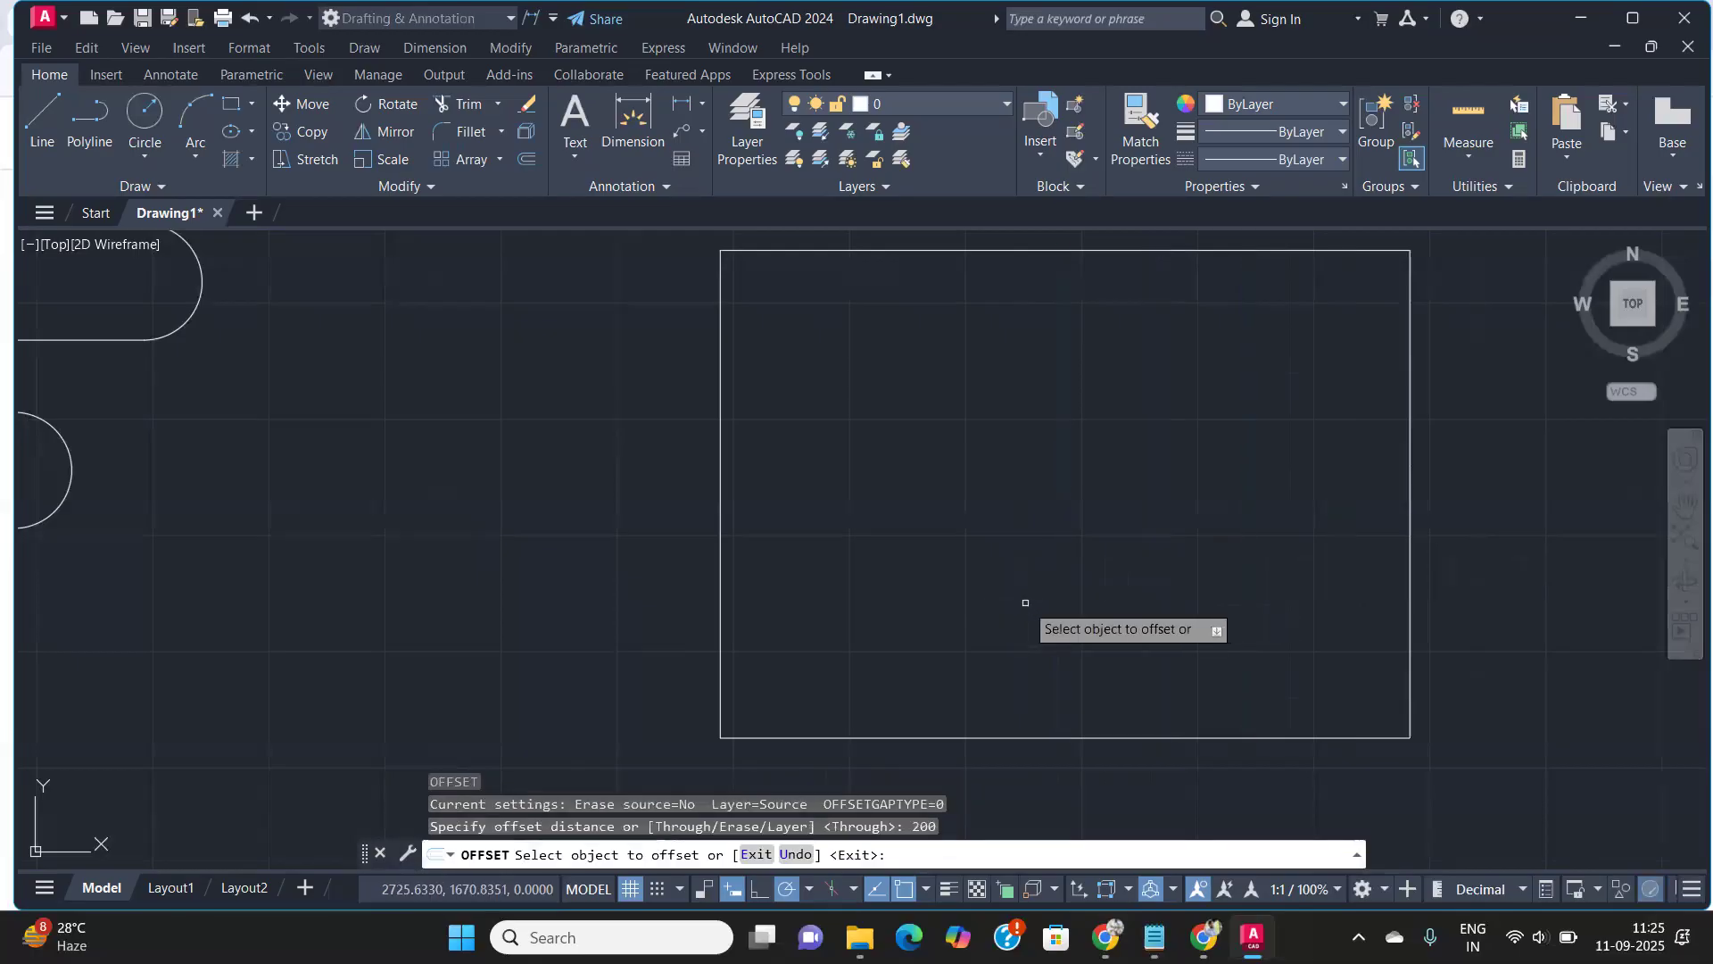
pyautogui.click(1408, 566)
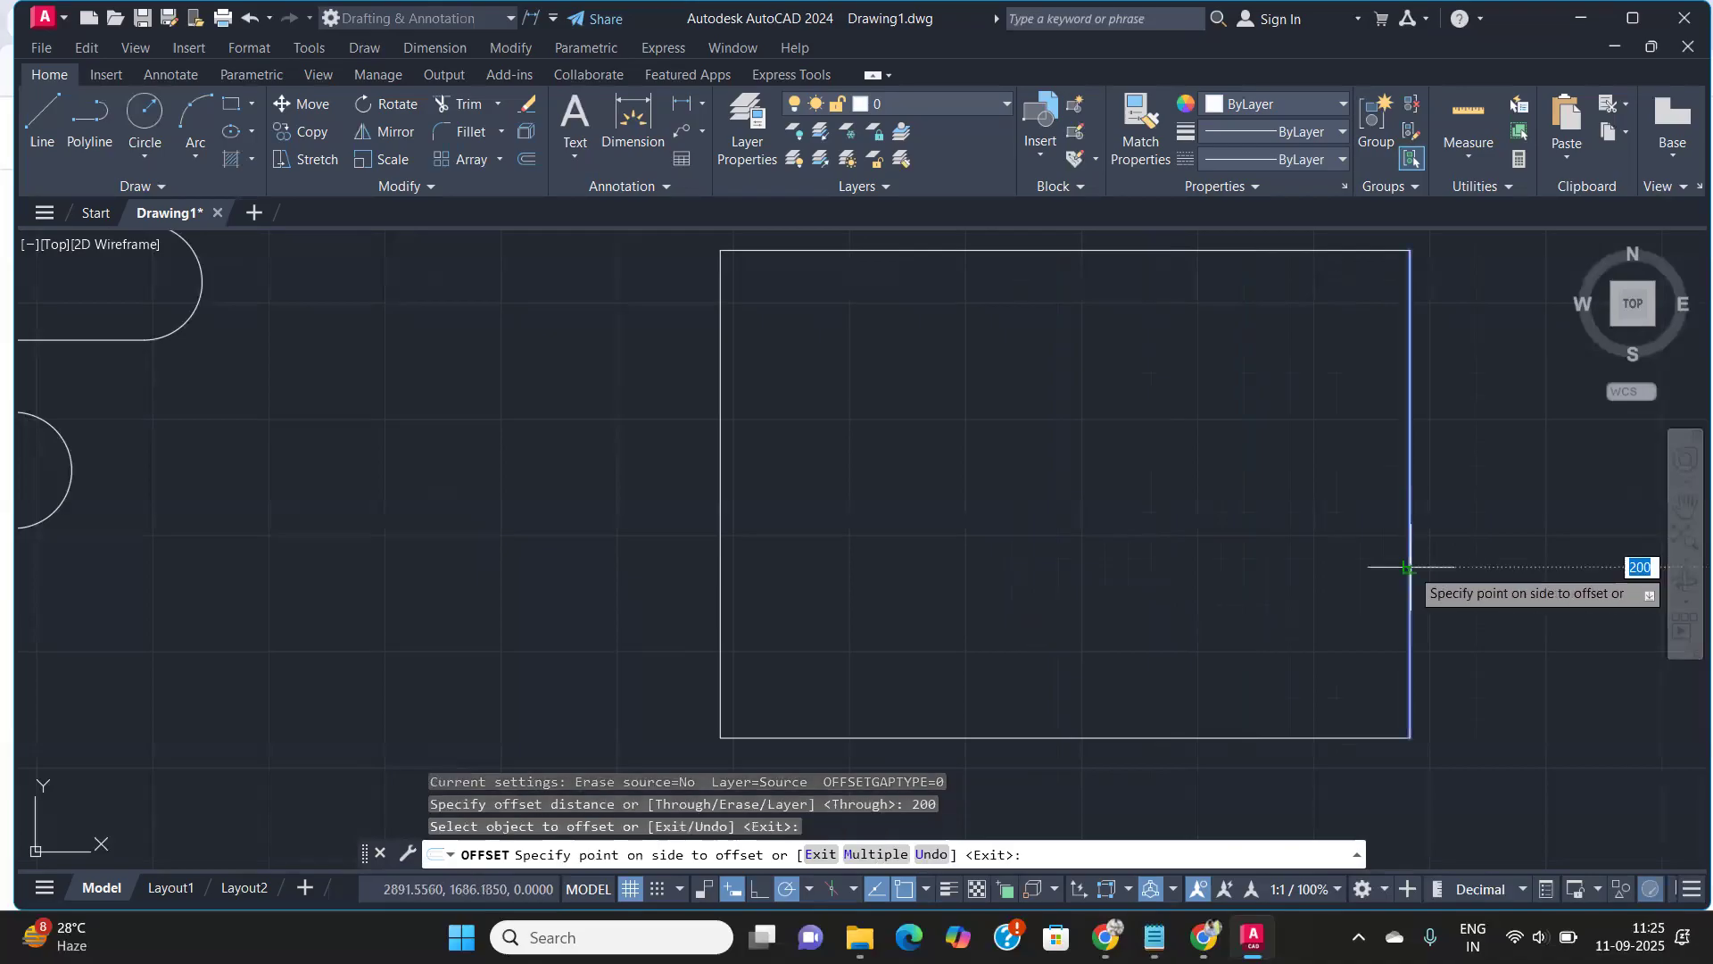
pyautogui.click(1126, 593)
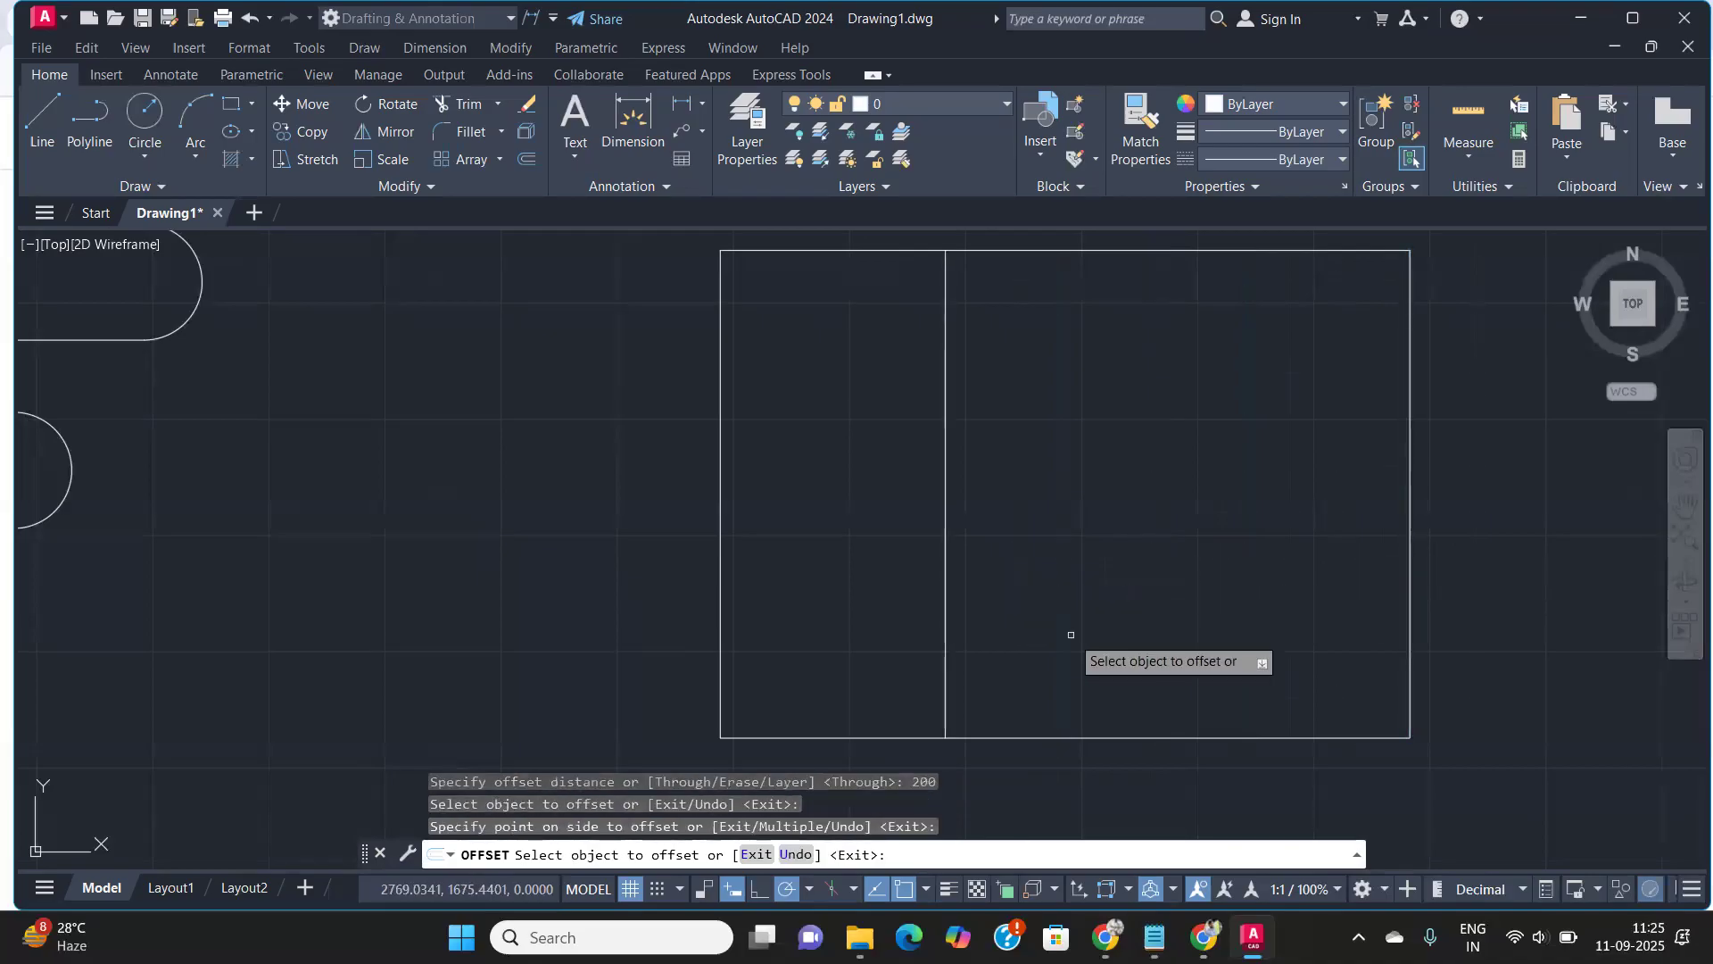
# Offset the new inner vertical line toward the right edge three times in succession at a spacing of 50
pyautogui.click(946, 596)
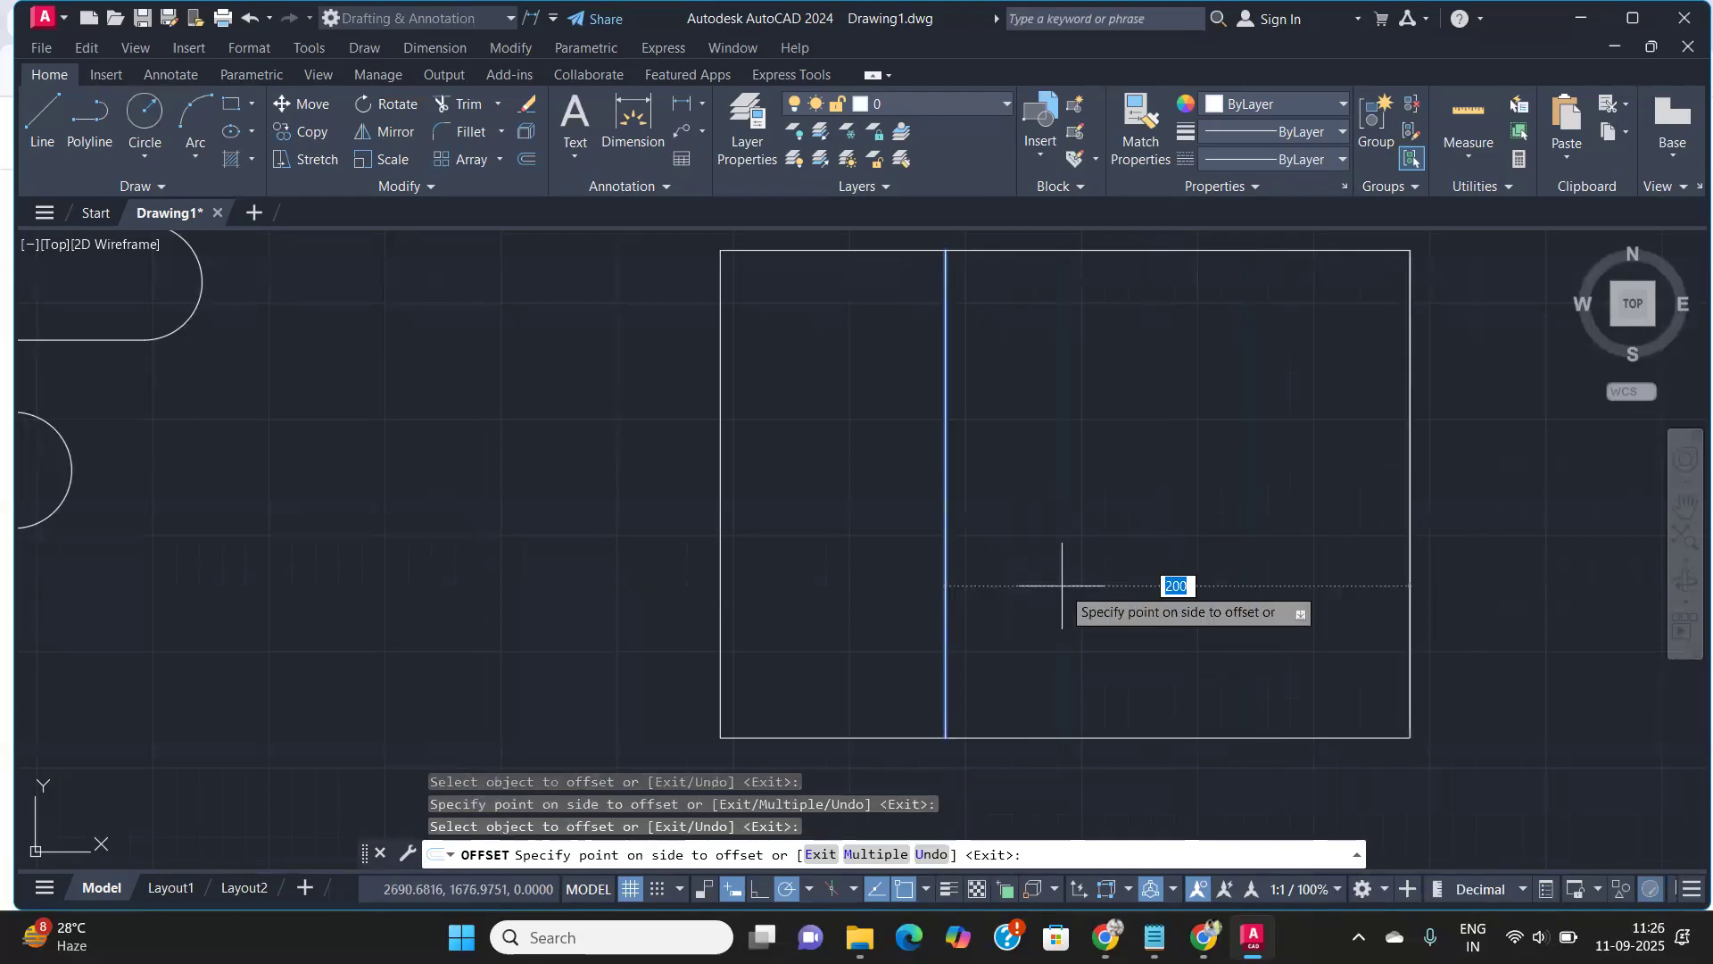
pyautogui.write('50')
pyautogui.press('Return')
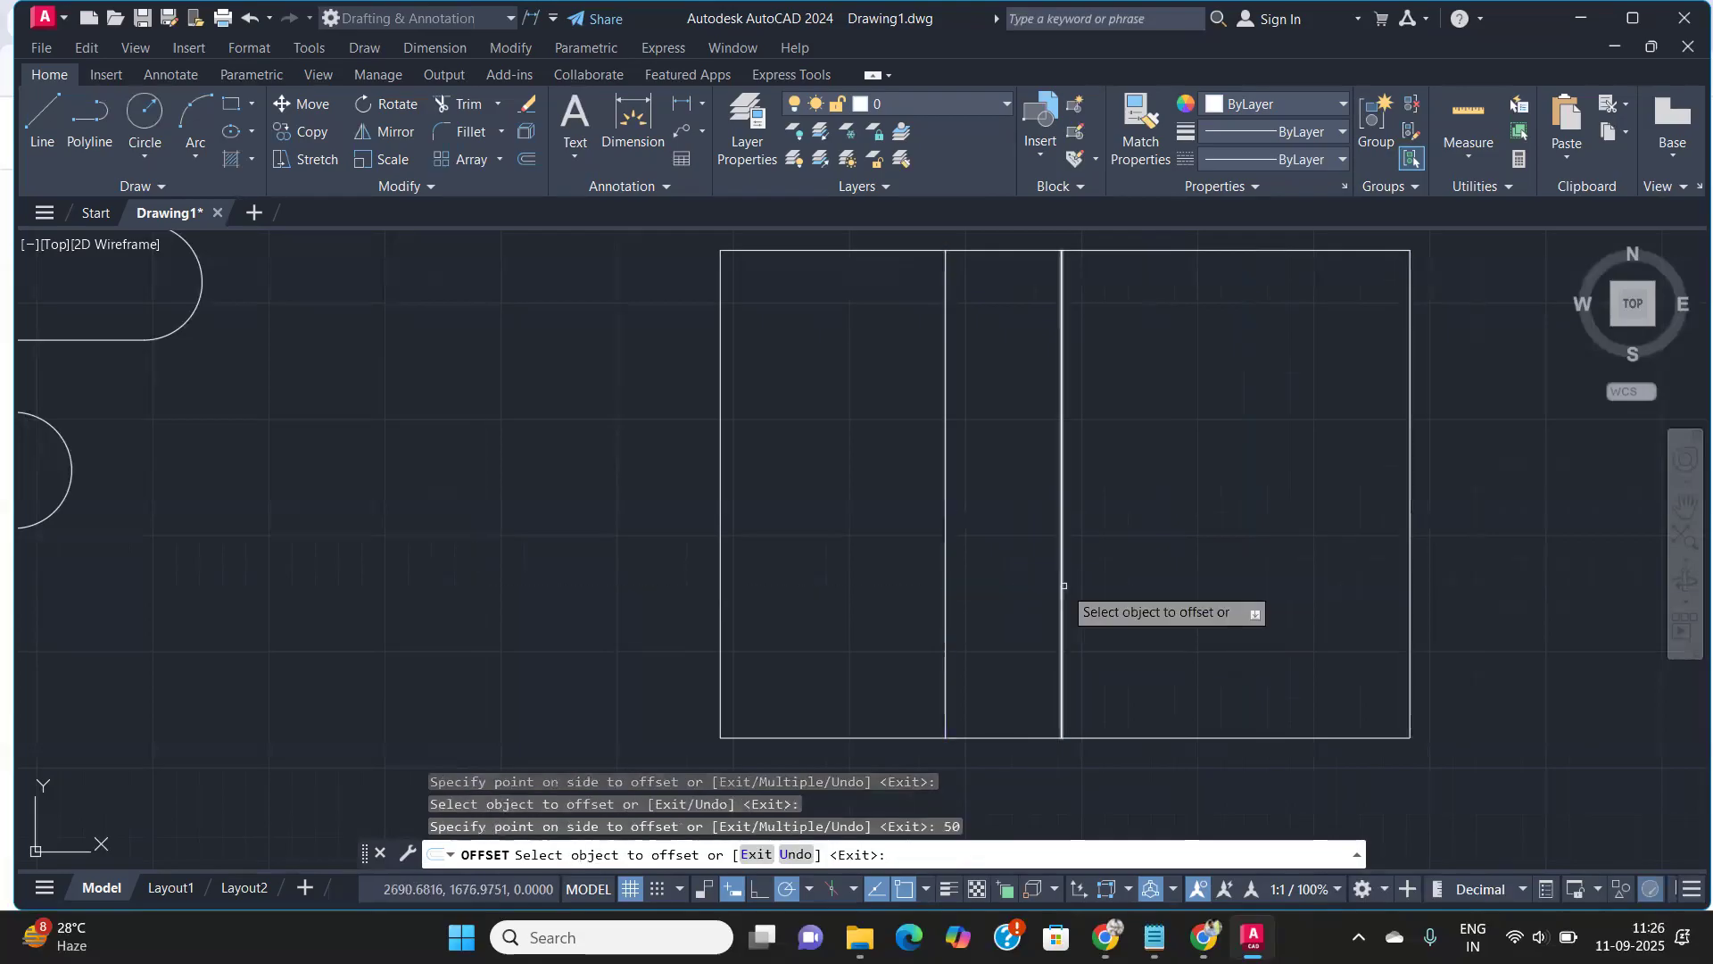
pyautogui.click(1061, 587)
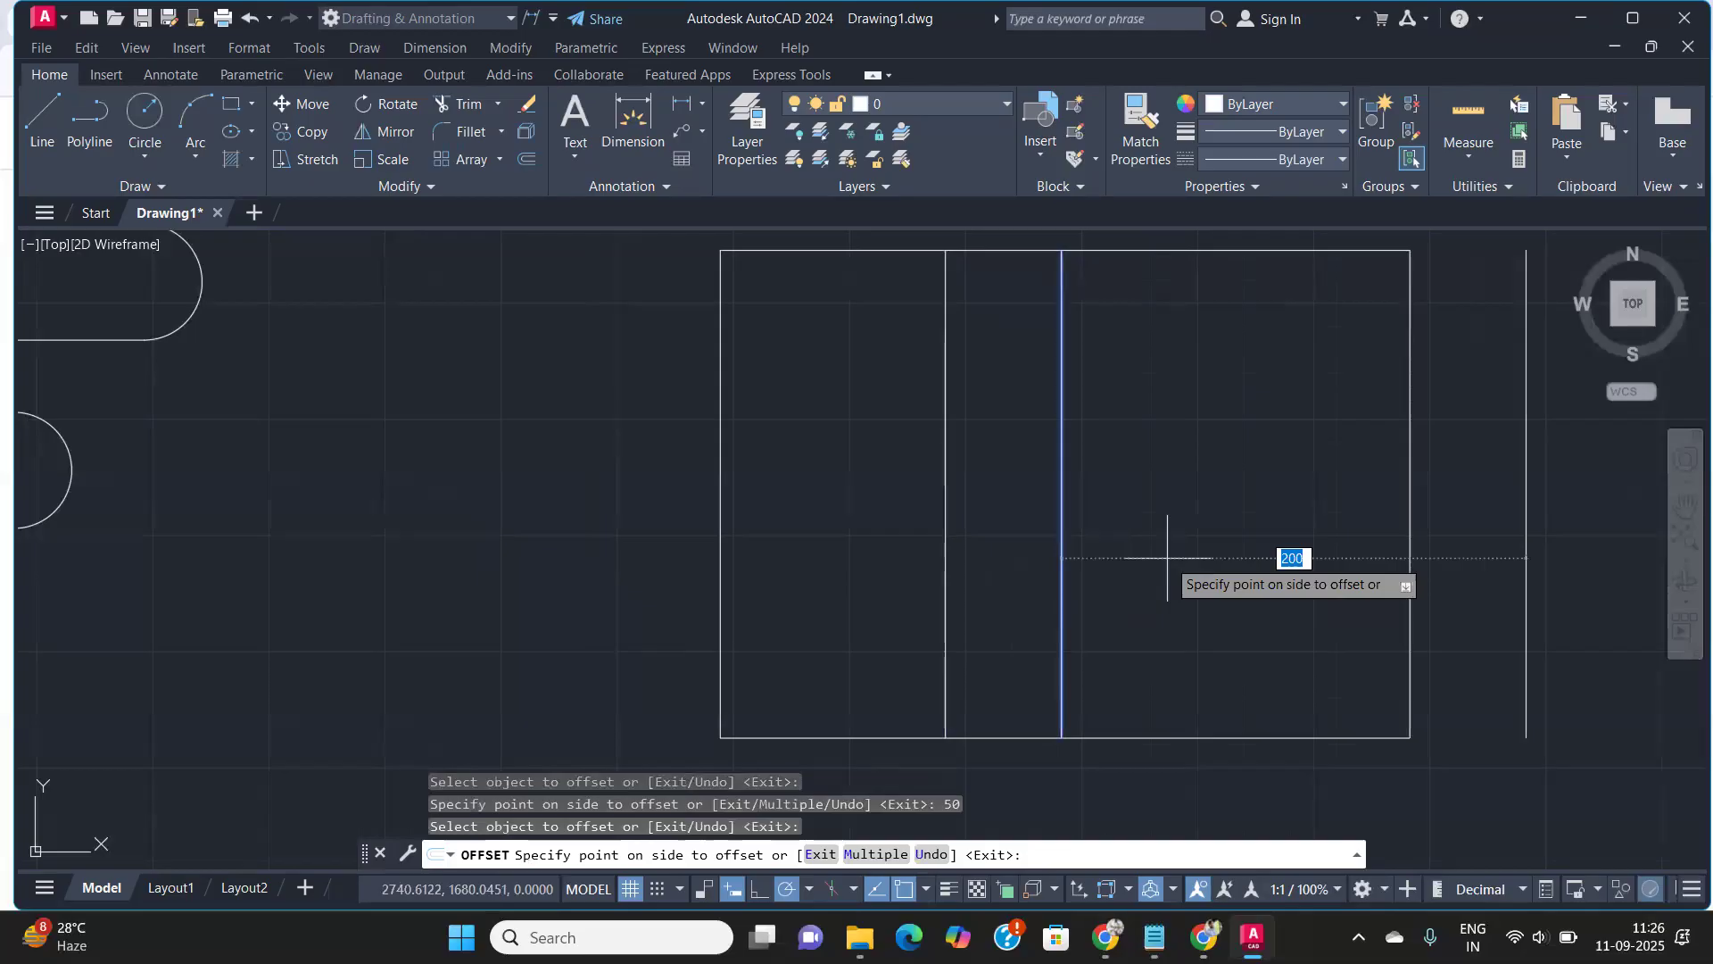
pyautogui.click(1167, 558)
pyautogui.click(1176, 566)
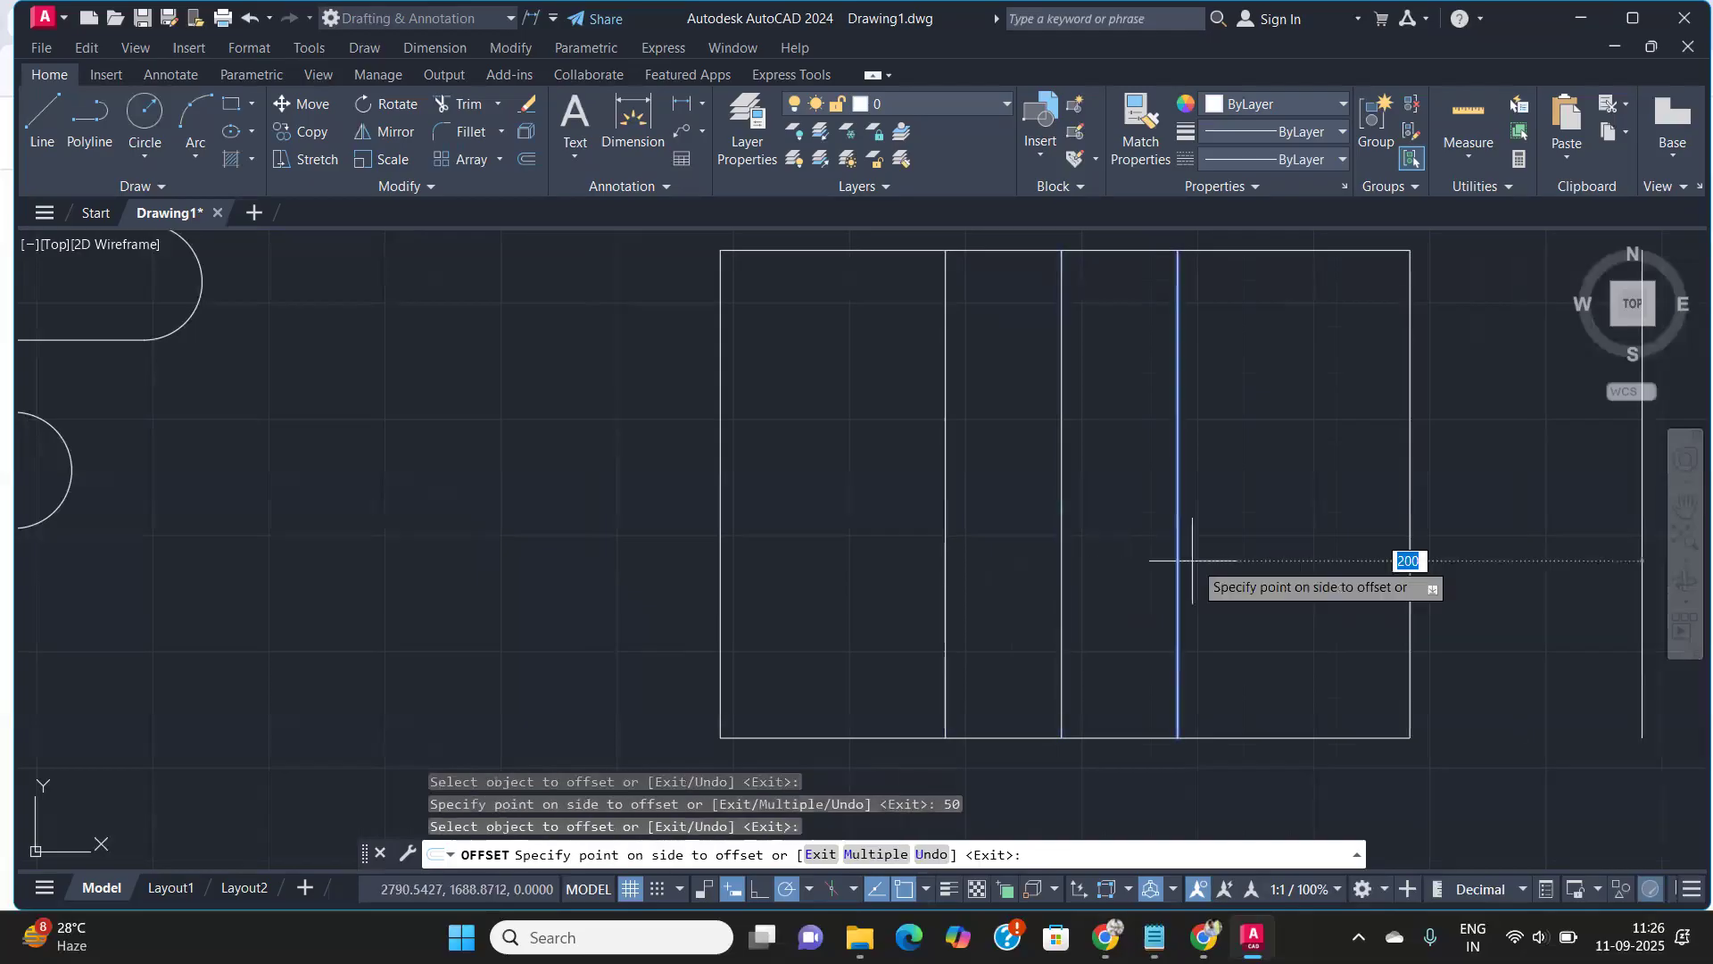
pyautogui.click(1282, 541)
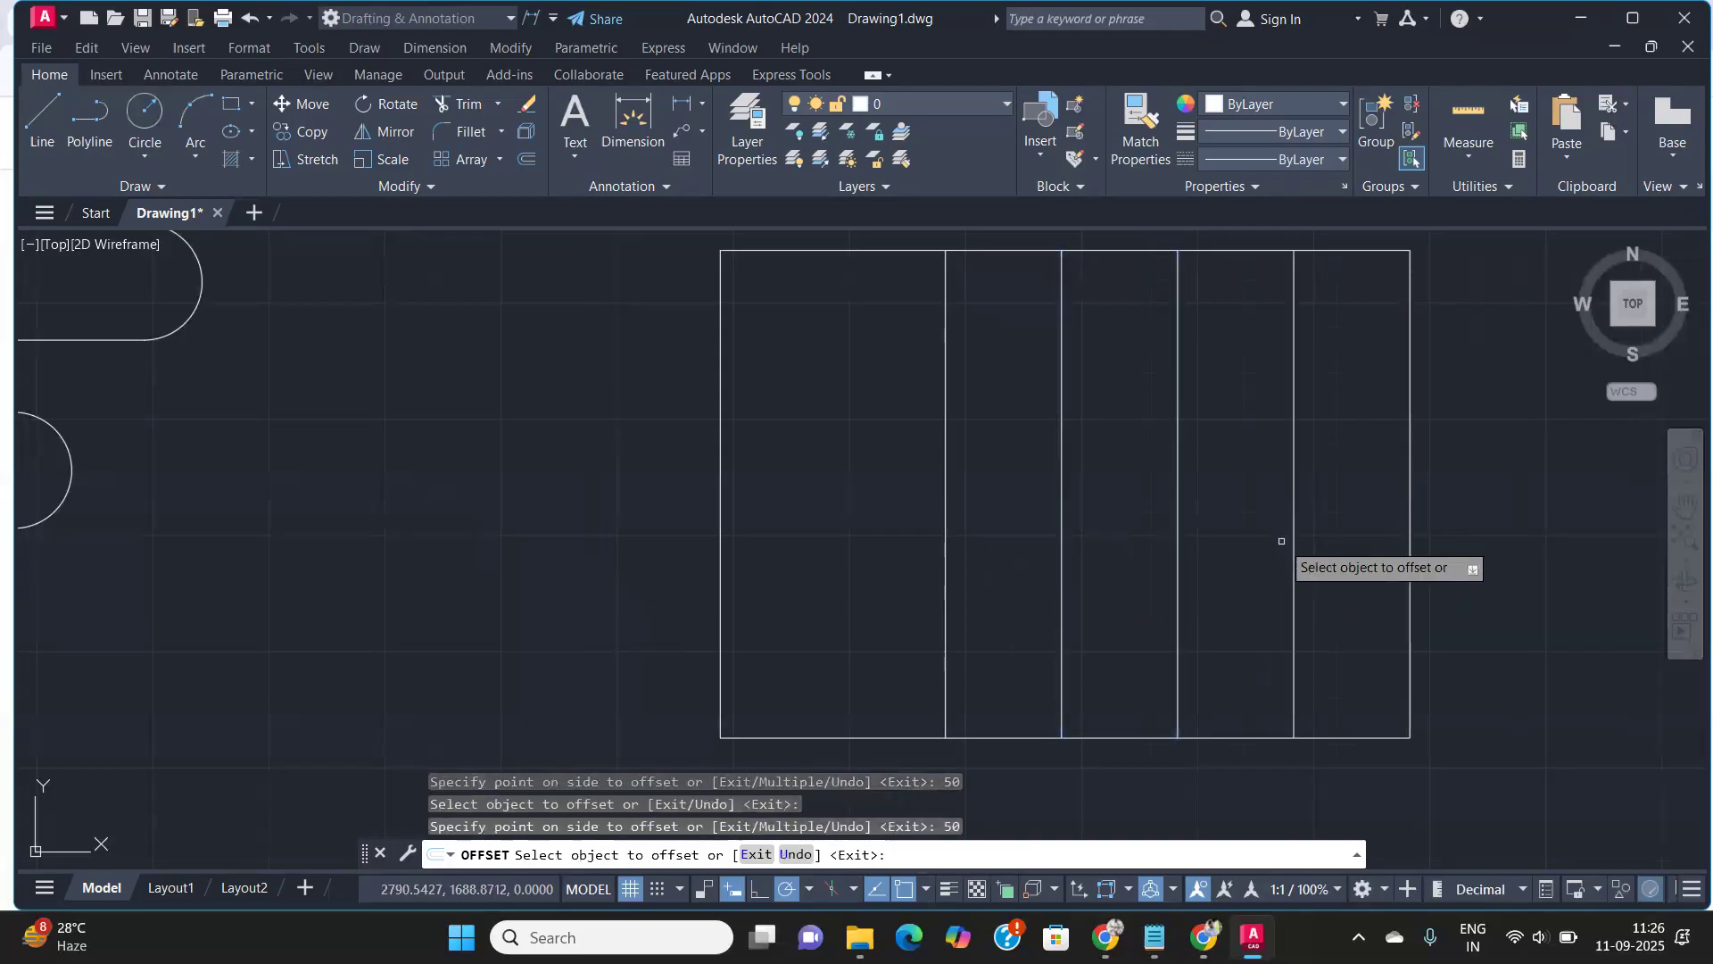
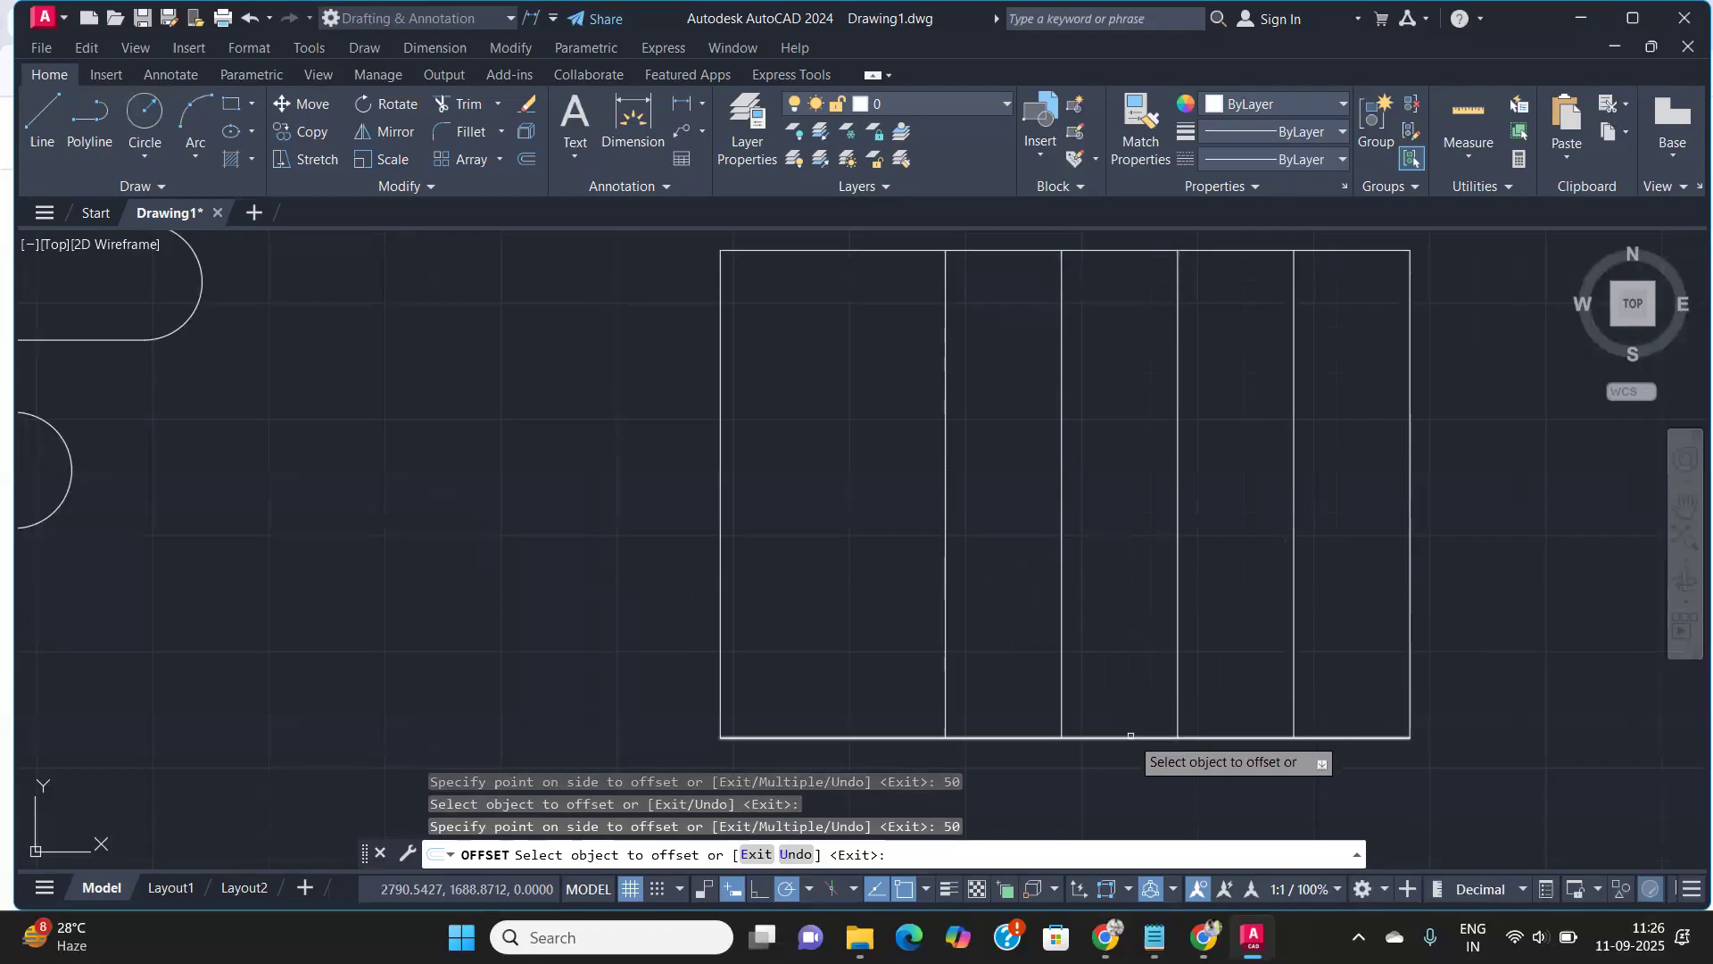
# Offset the frame's bottom line upward twice in succession at a spacing of 30
pyautogui.click(1130, 736)
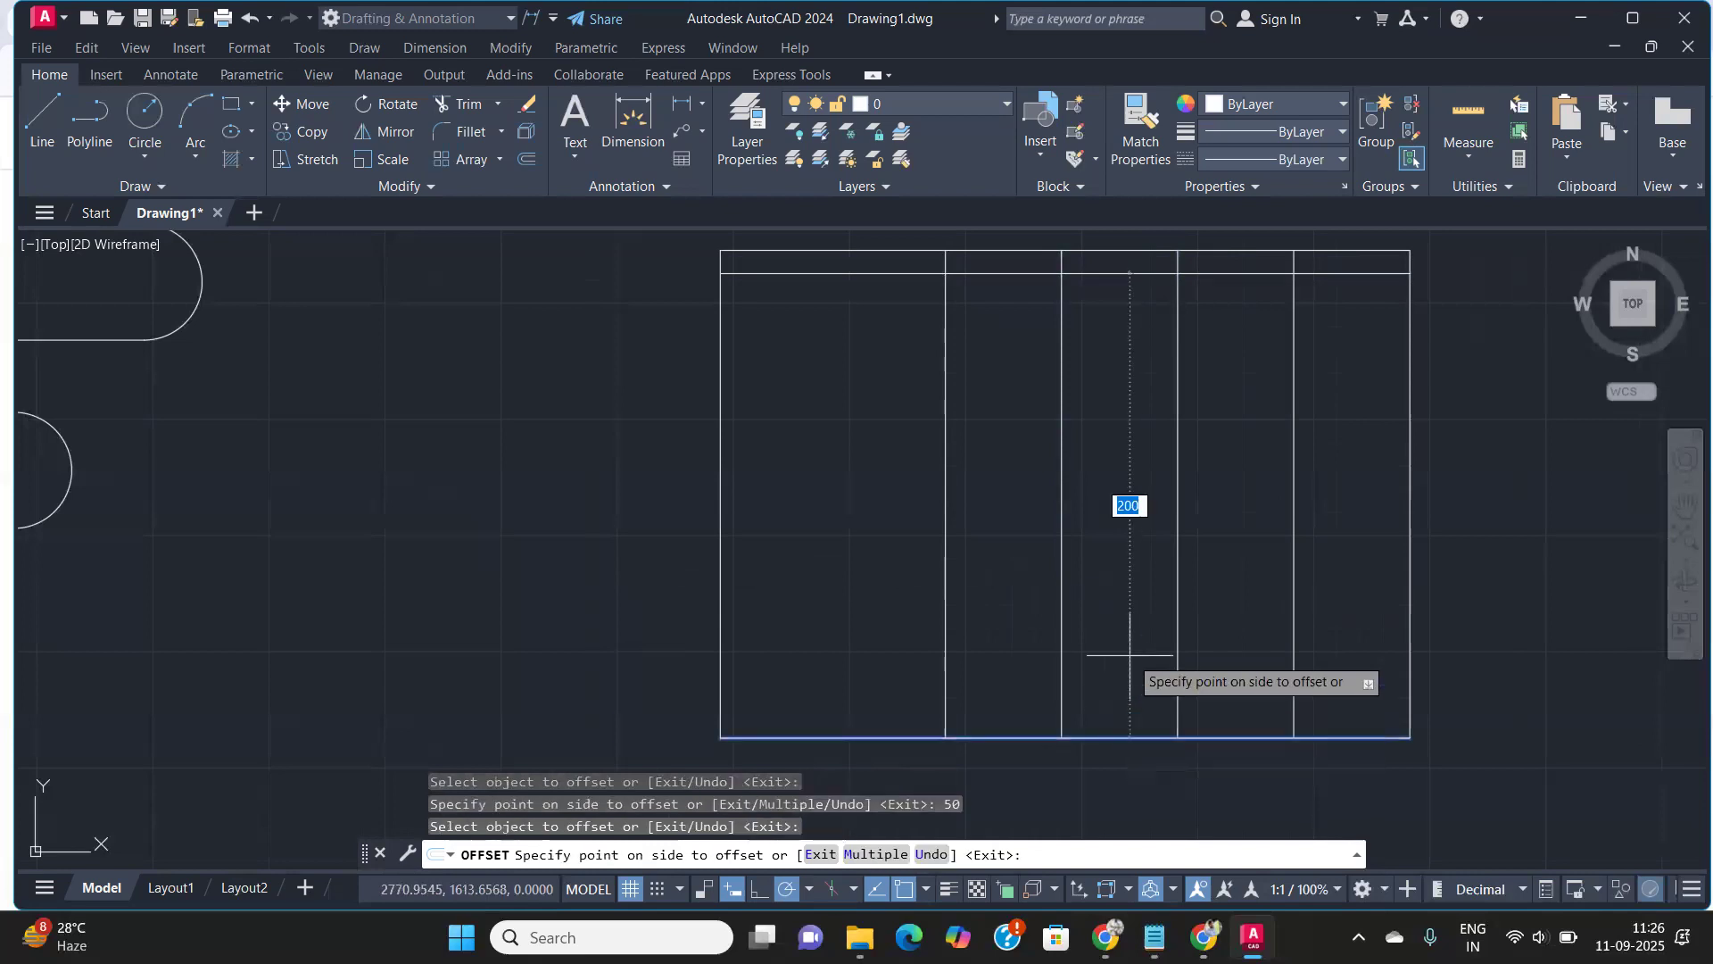
pyautogui.write('30')
pyautogui.press('Return')
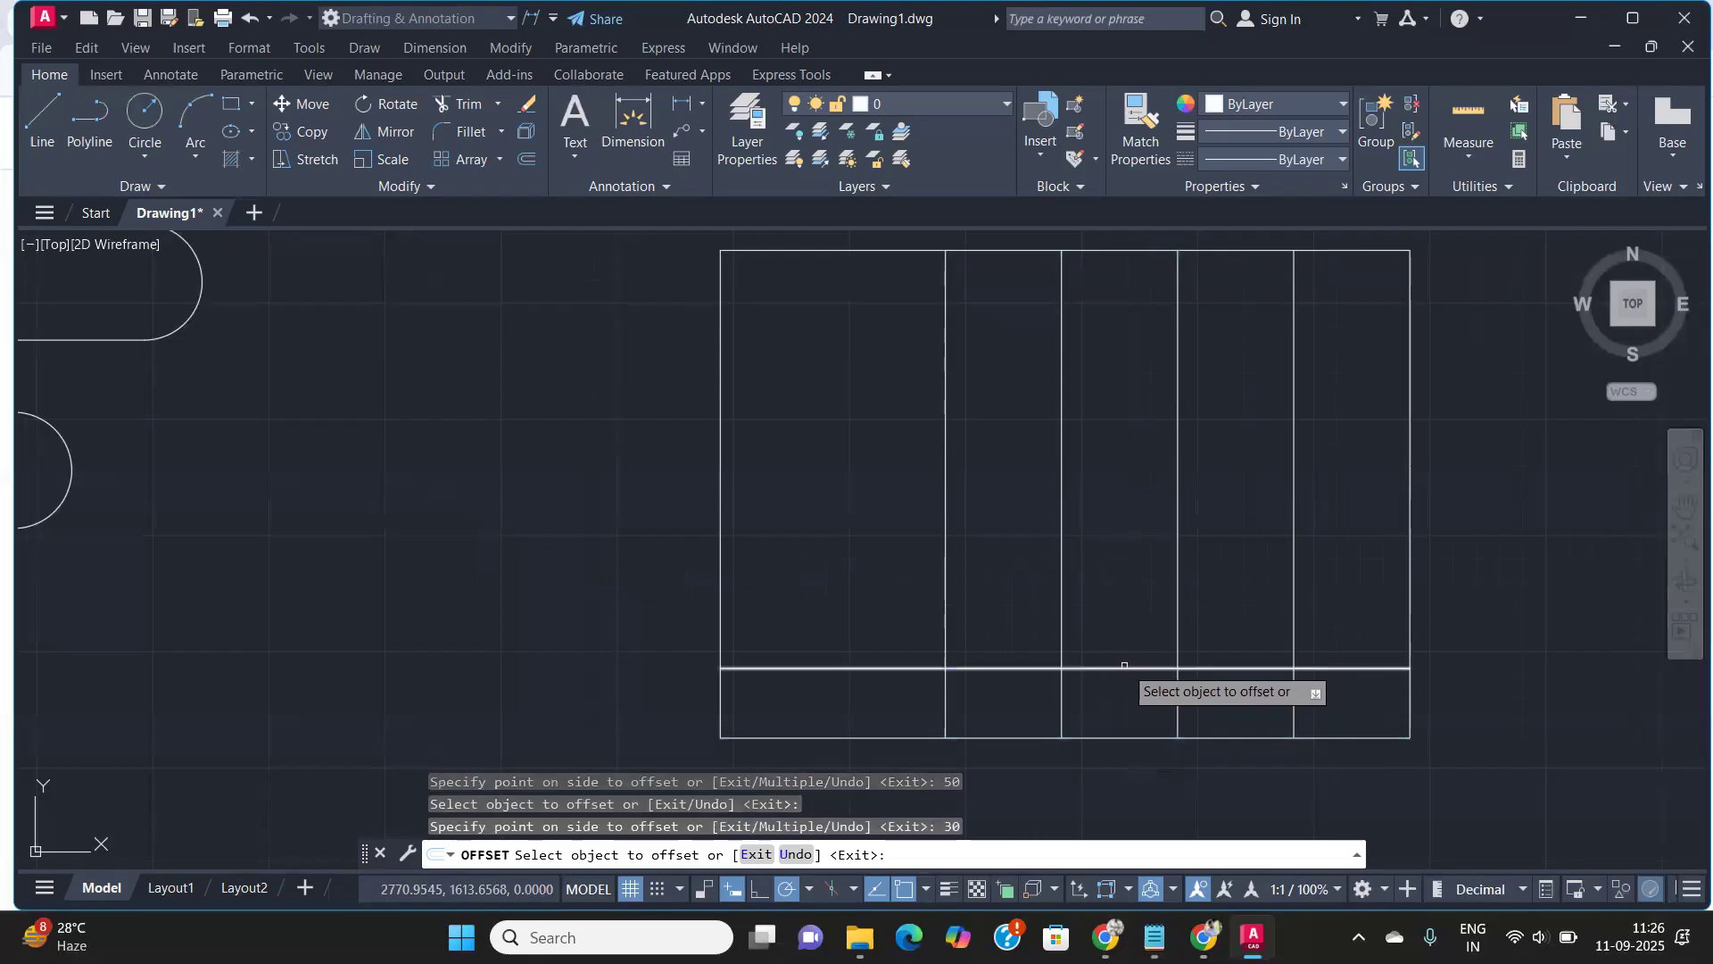
pyautogui.click(1125, 670)
pyautogui.write('30')
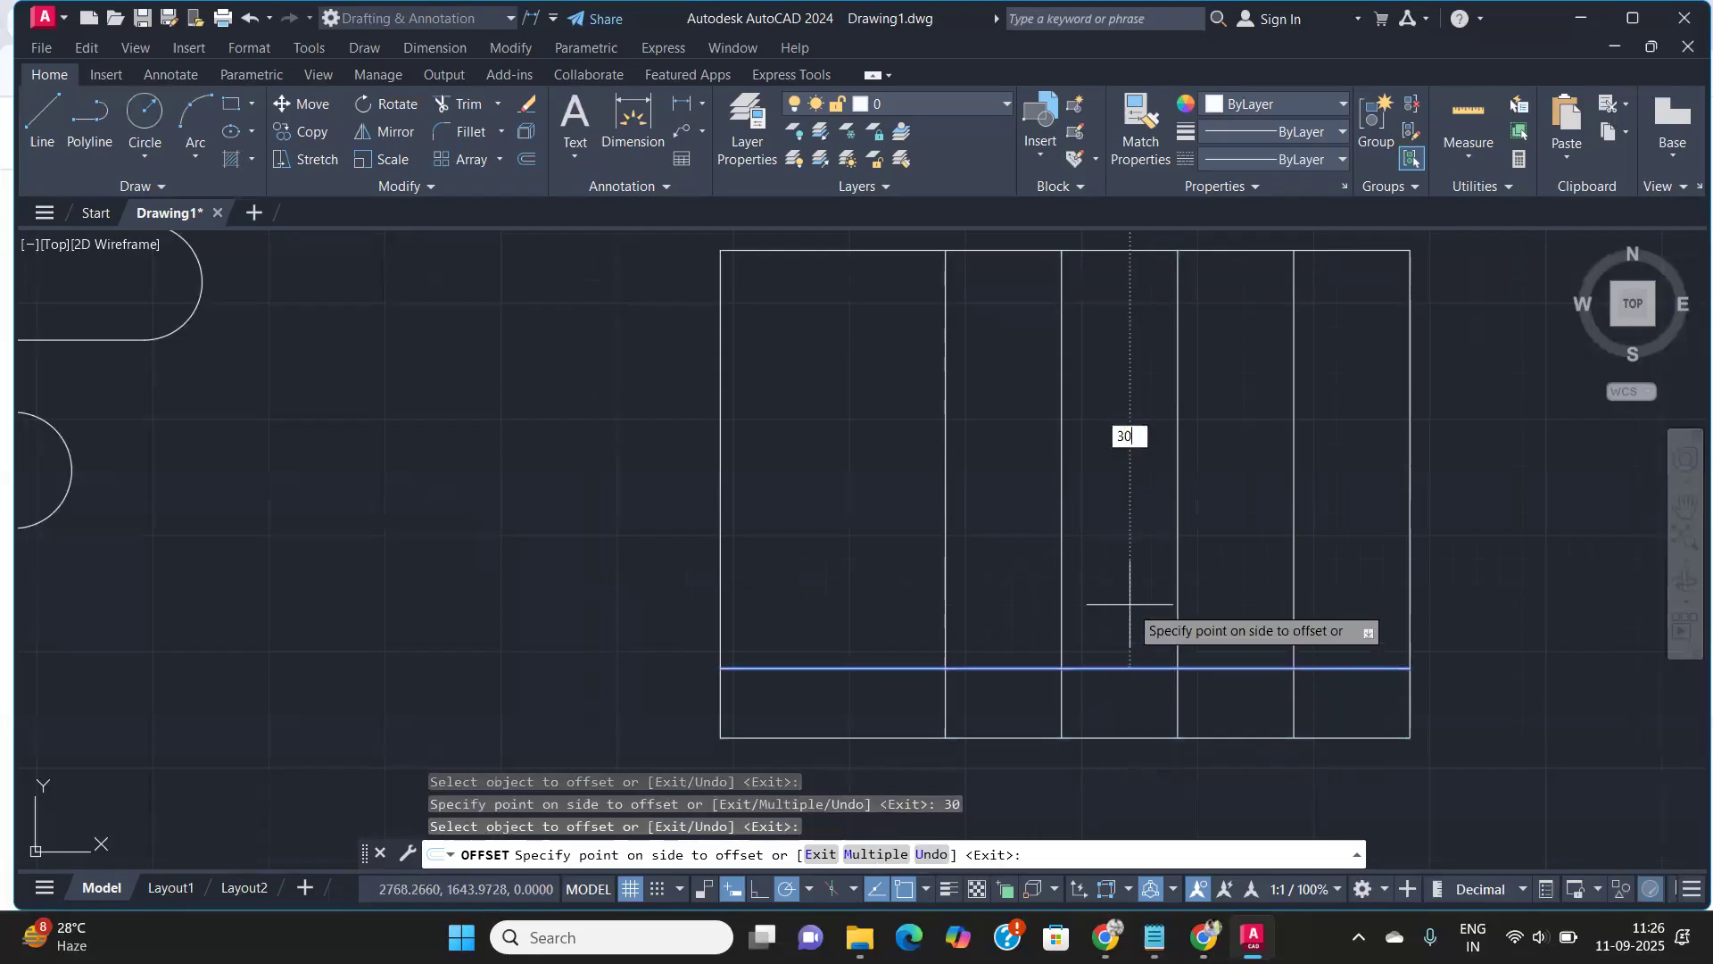
pyautogui.press('Return')
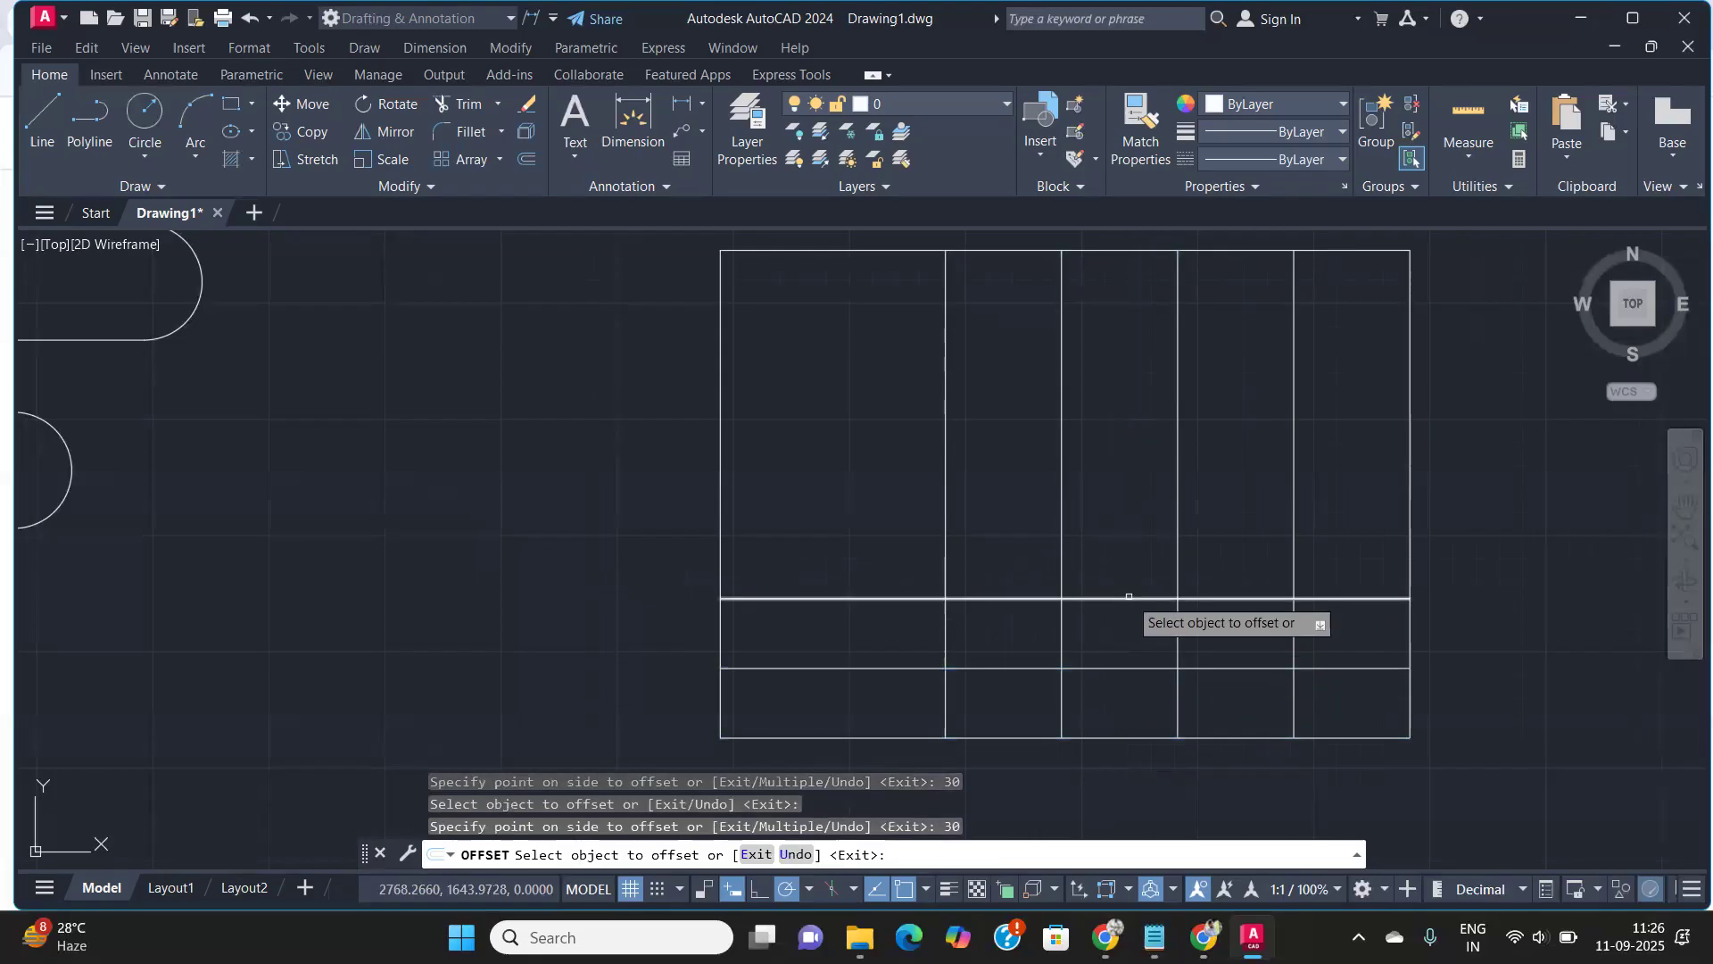
# Offset the uppermost inner horizontal line upward four times in succession at a spacing of 15
pyautogui.click(1129, 597)
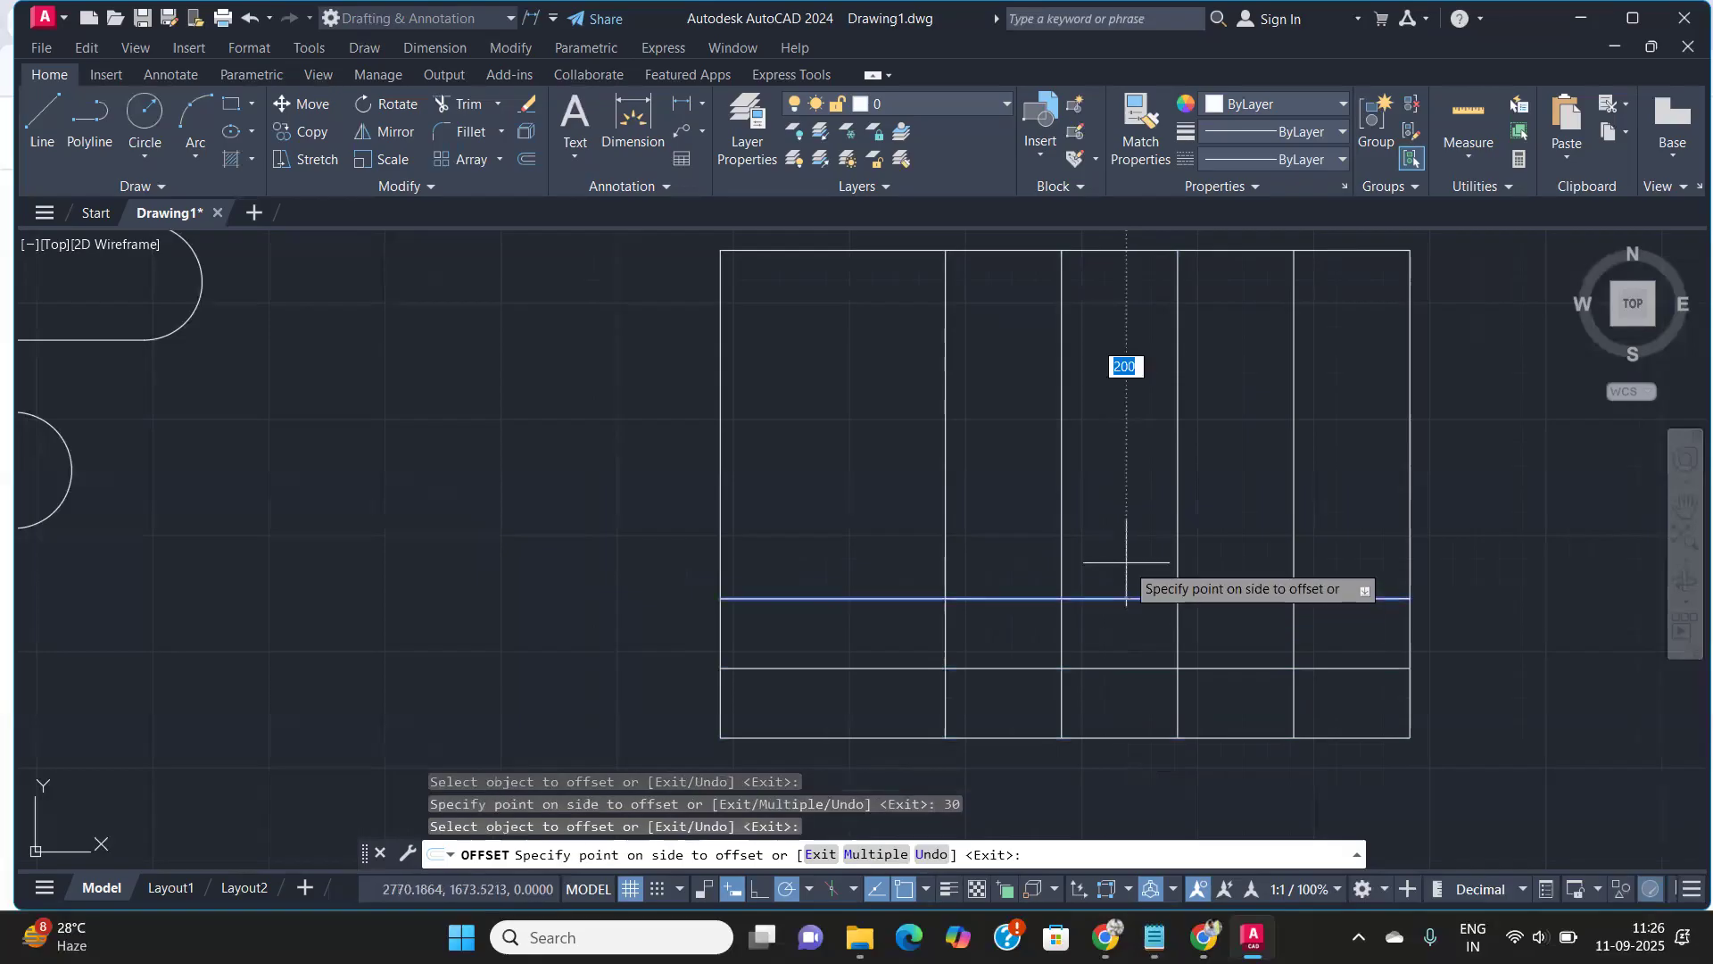
pyautogui.write('15')
pyautogui.press('Return')
pyautogui.click(1125, 563)
pyautogui.write('15')
pyautogui.press('Return')
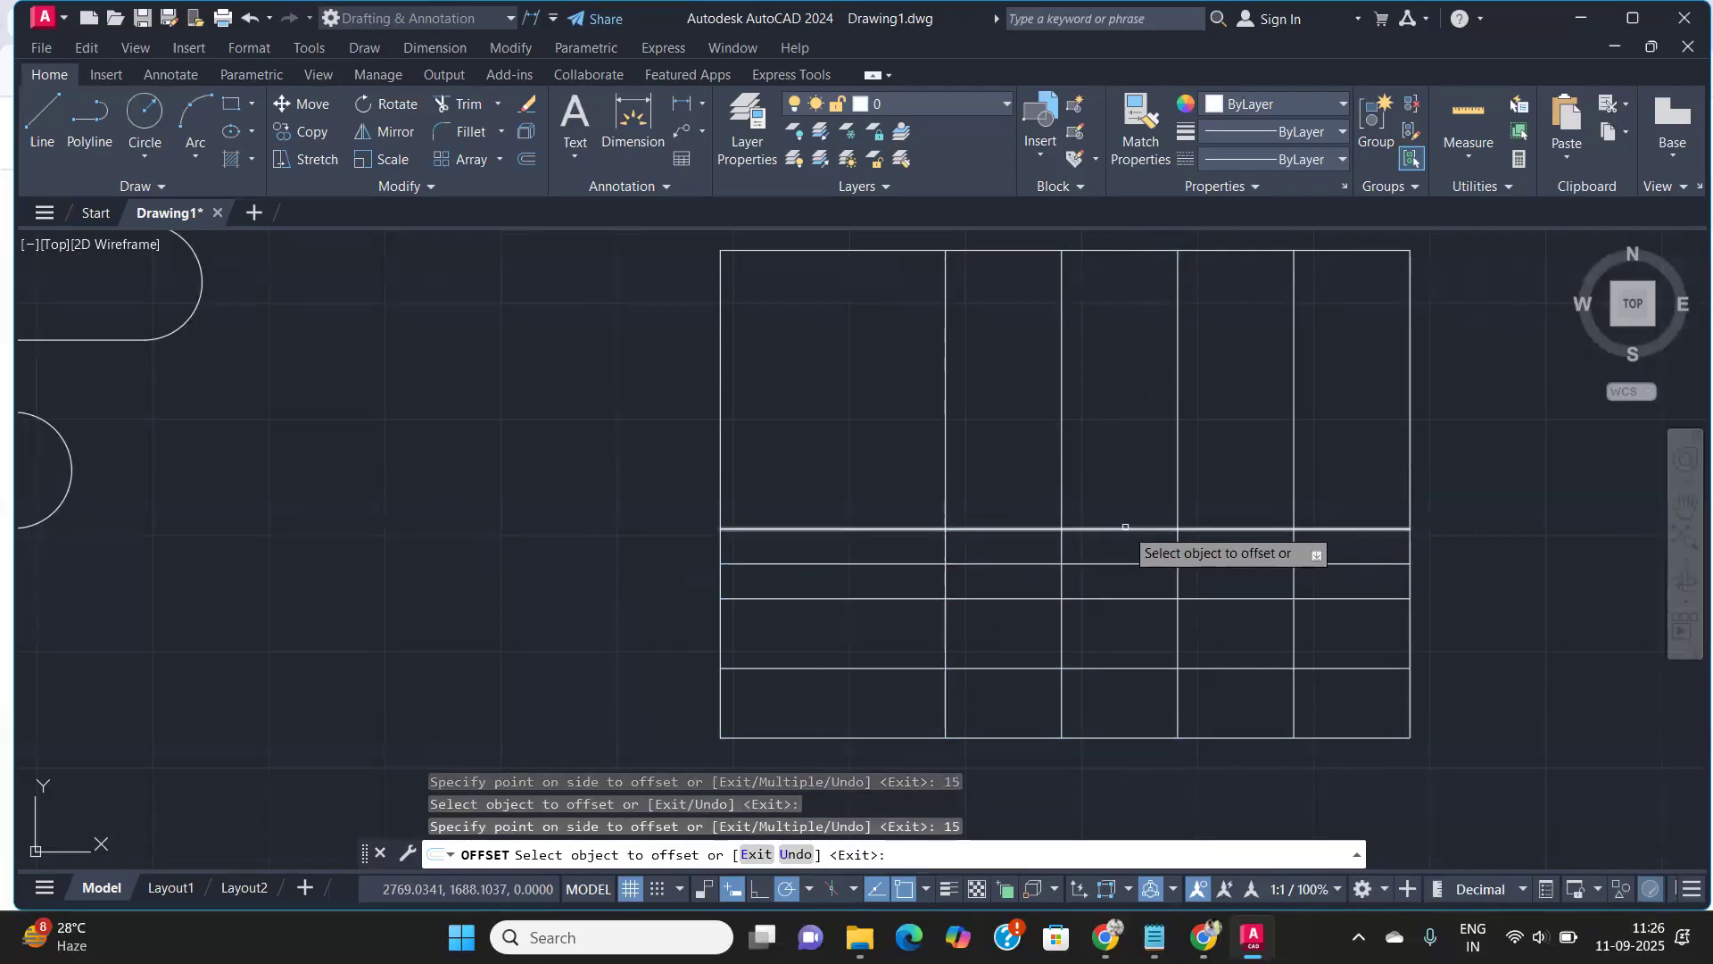
pyautogui.click(1126, 530)
pyautogui.write('15')
pyautogui.press('Return')
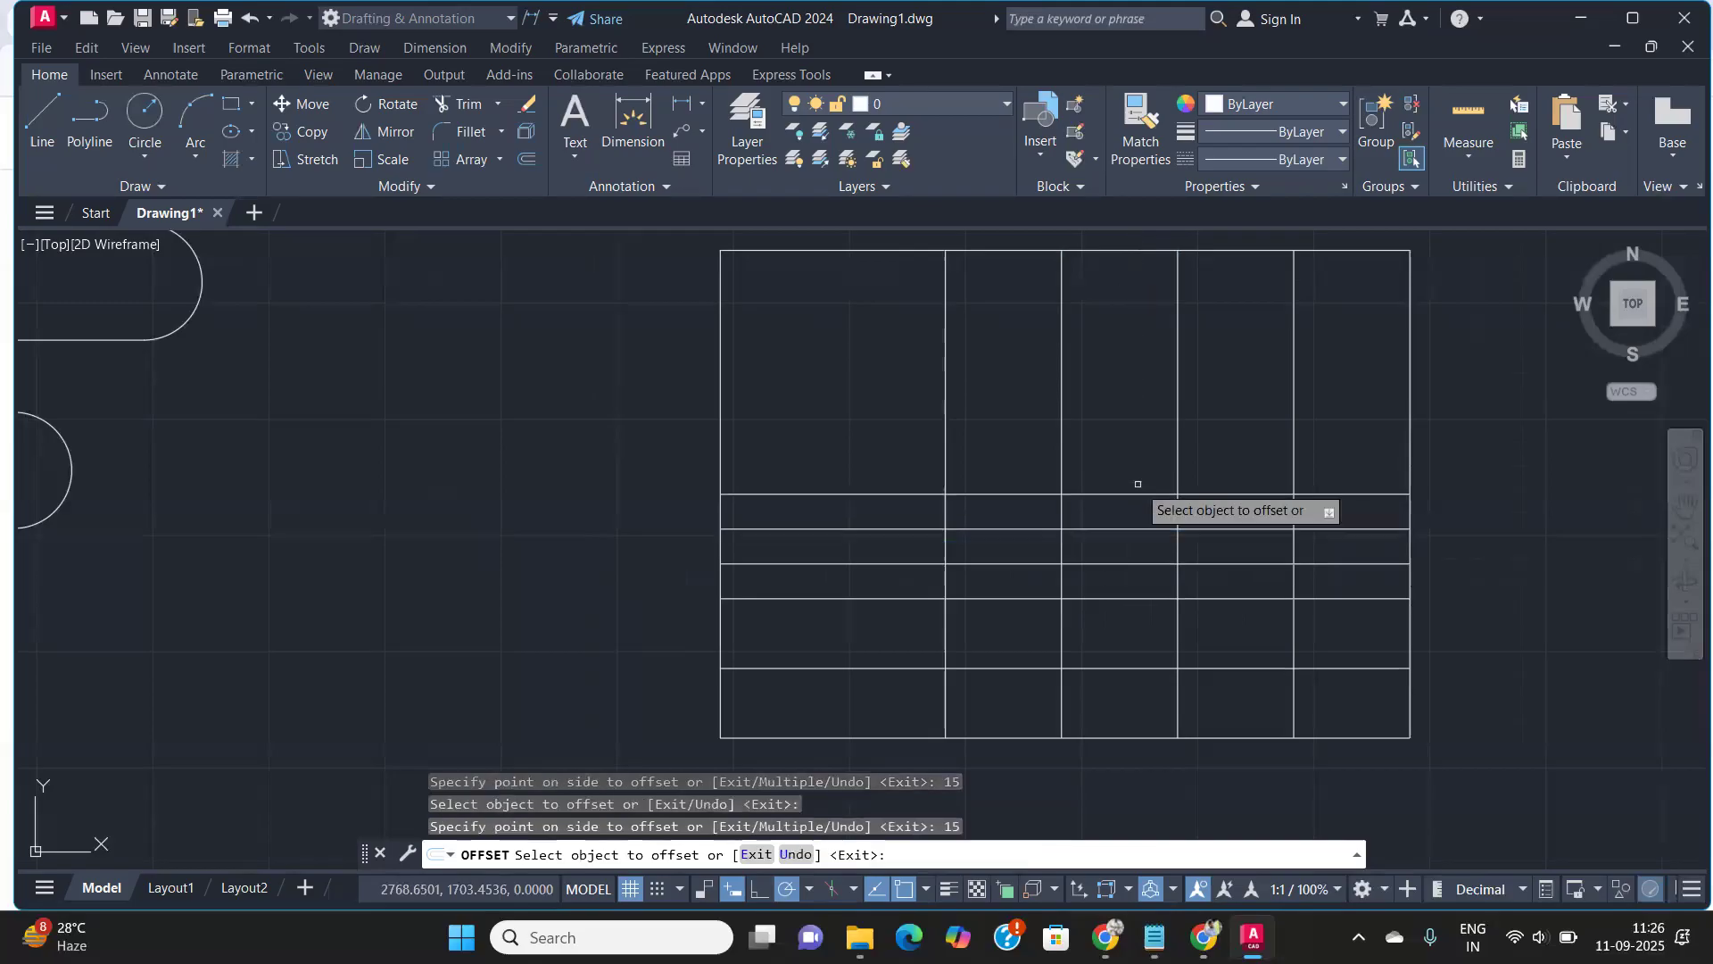
pyautogui.click(1138, 493)
pyautogui.write('15')
pyautogui.press('Return')
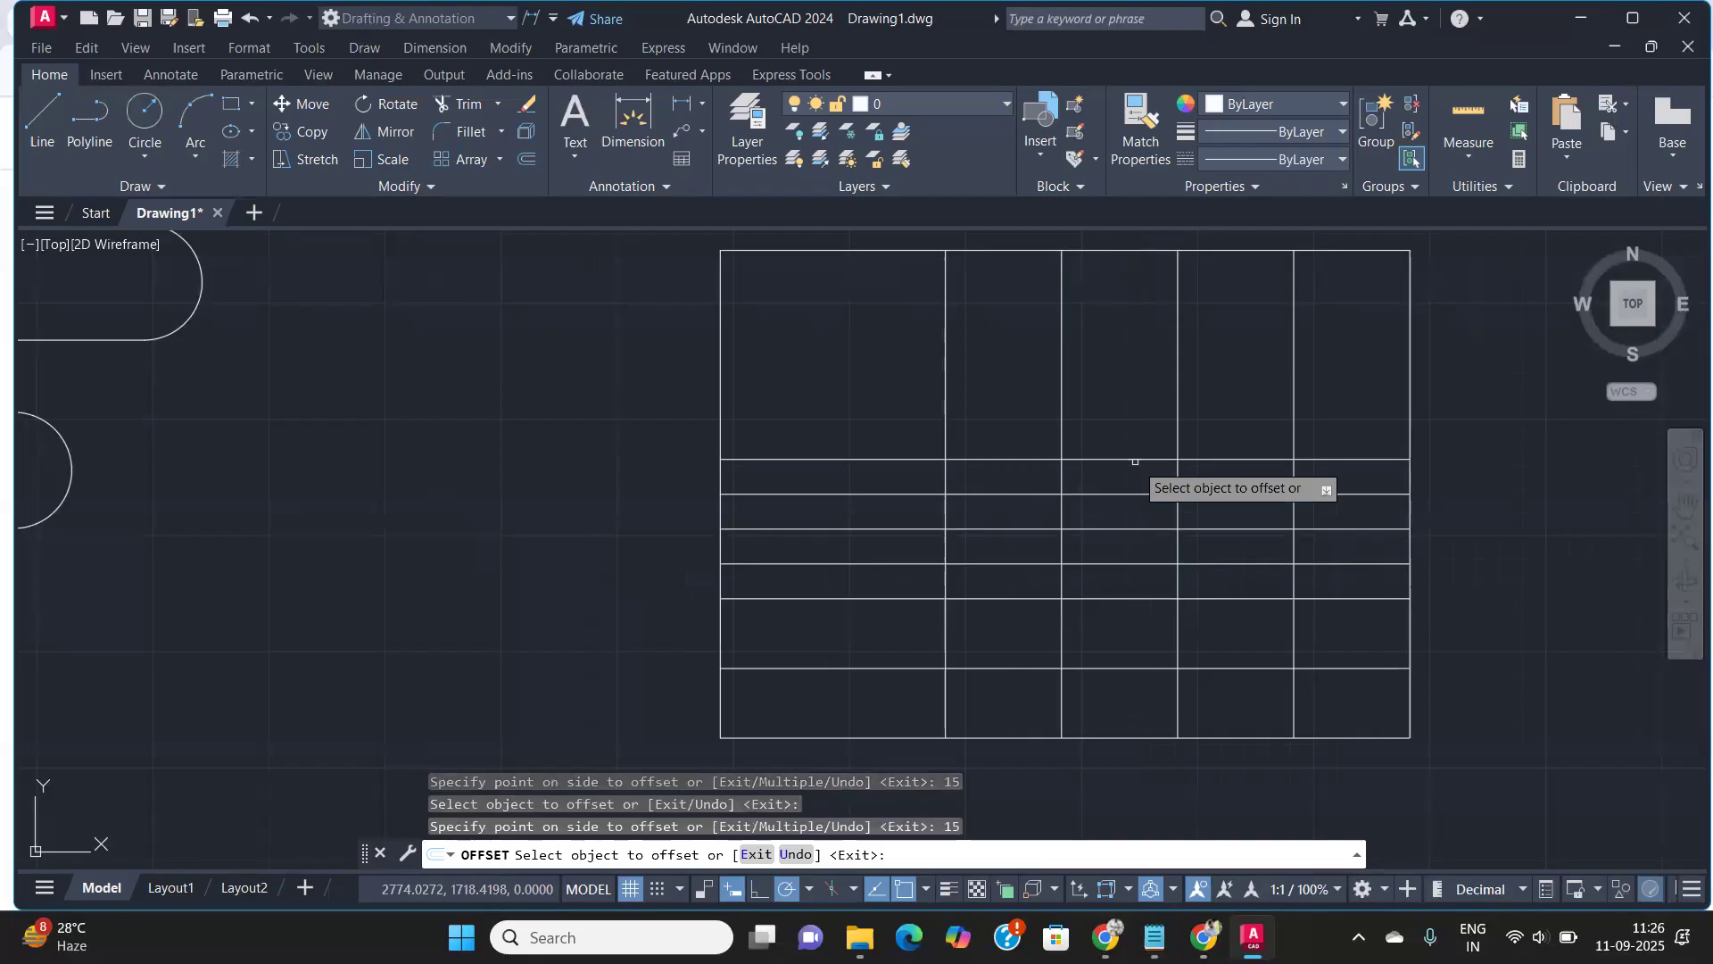
# Undo all six horizontal offsets inside the frame, keeping the vertical divisions
pyautogui.hotkey('ctrl', 'z')
pyautogui.hotkey('ctrl', 'z')
pyautogui.hotkey('ctrl', 'z')
pyautogui.hotkey('ctrl', 'z')
pyautogui.hotkey('ctrl', 'z')
pyautogui.hotkey('ctrl', 'z')
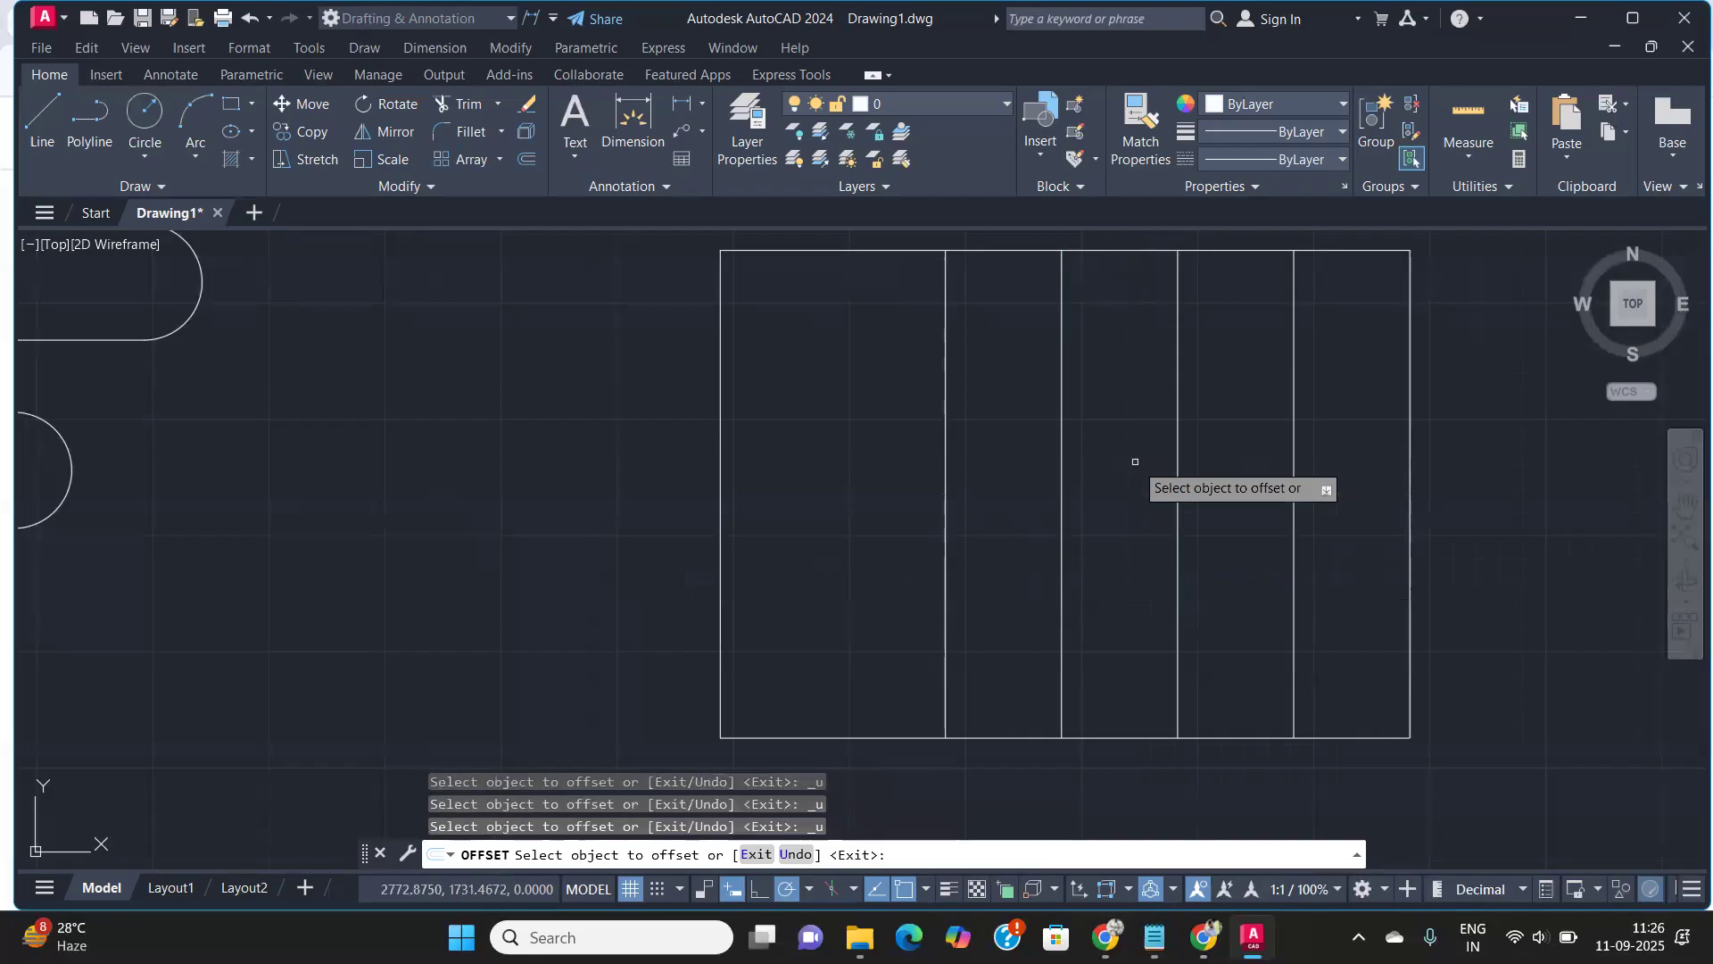
# Offset the frame's bottom line upward twice in succession at a spacing of 15
pyautogui.click(1115, 737)
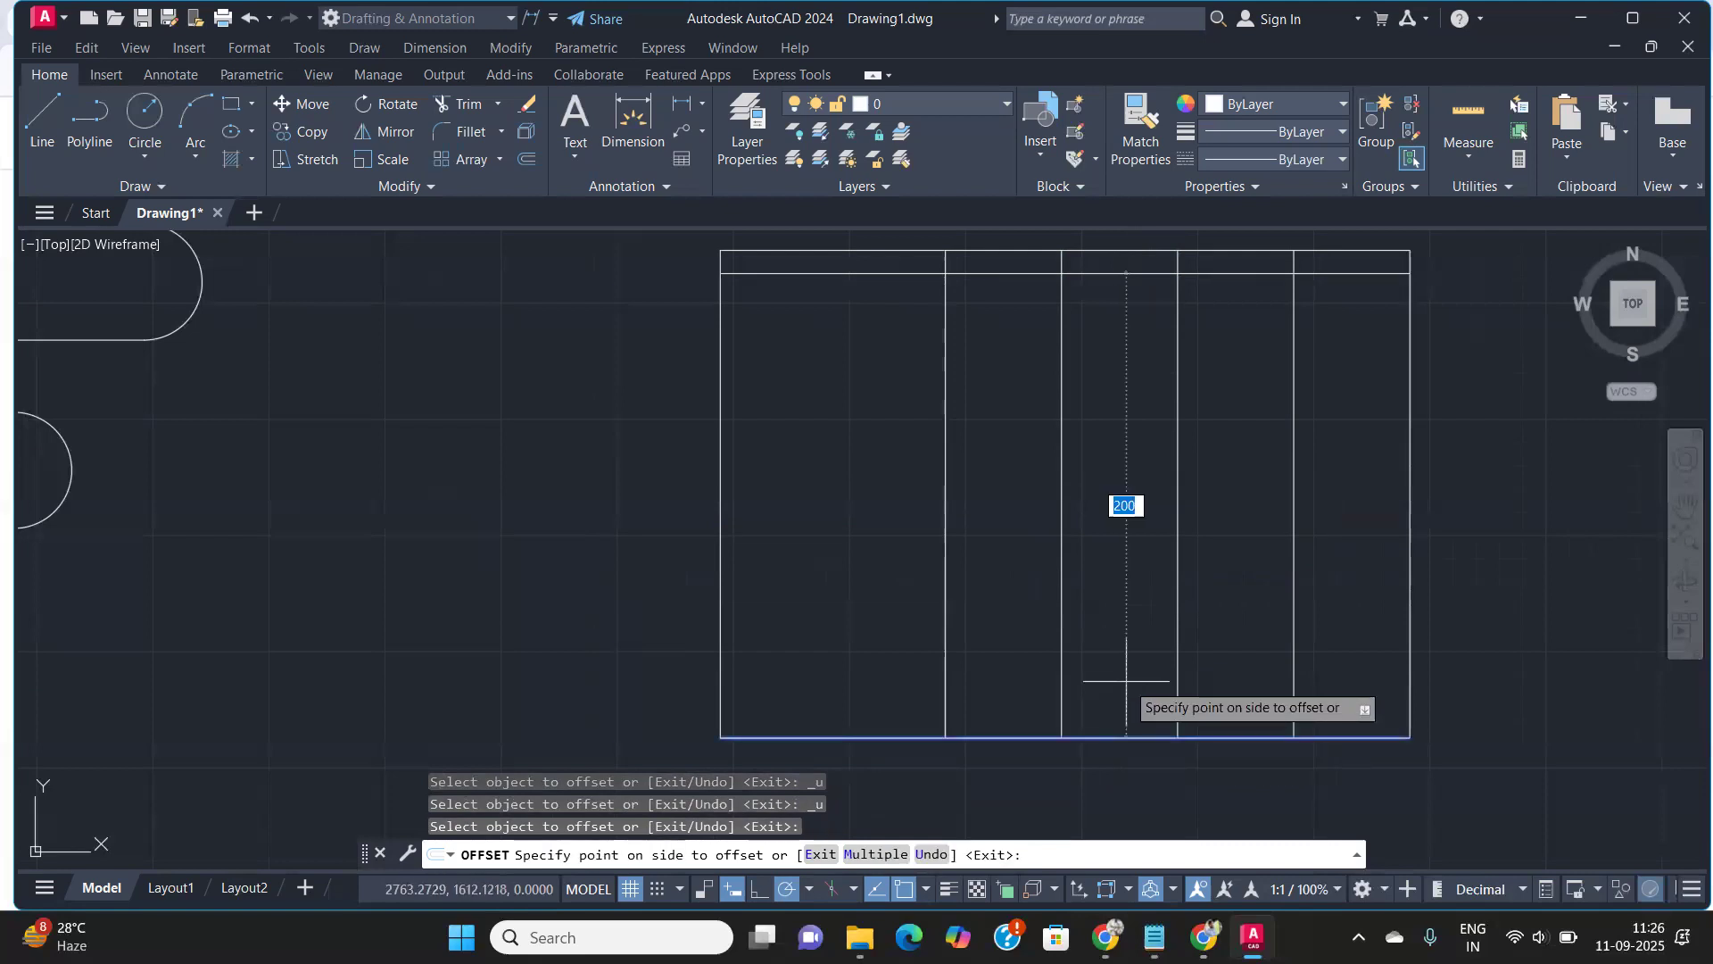
pyautogui.write('15')
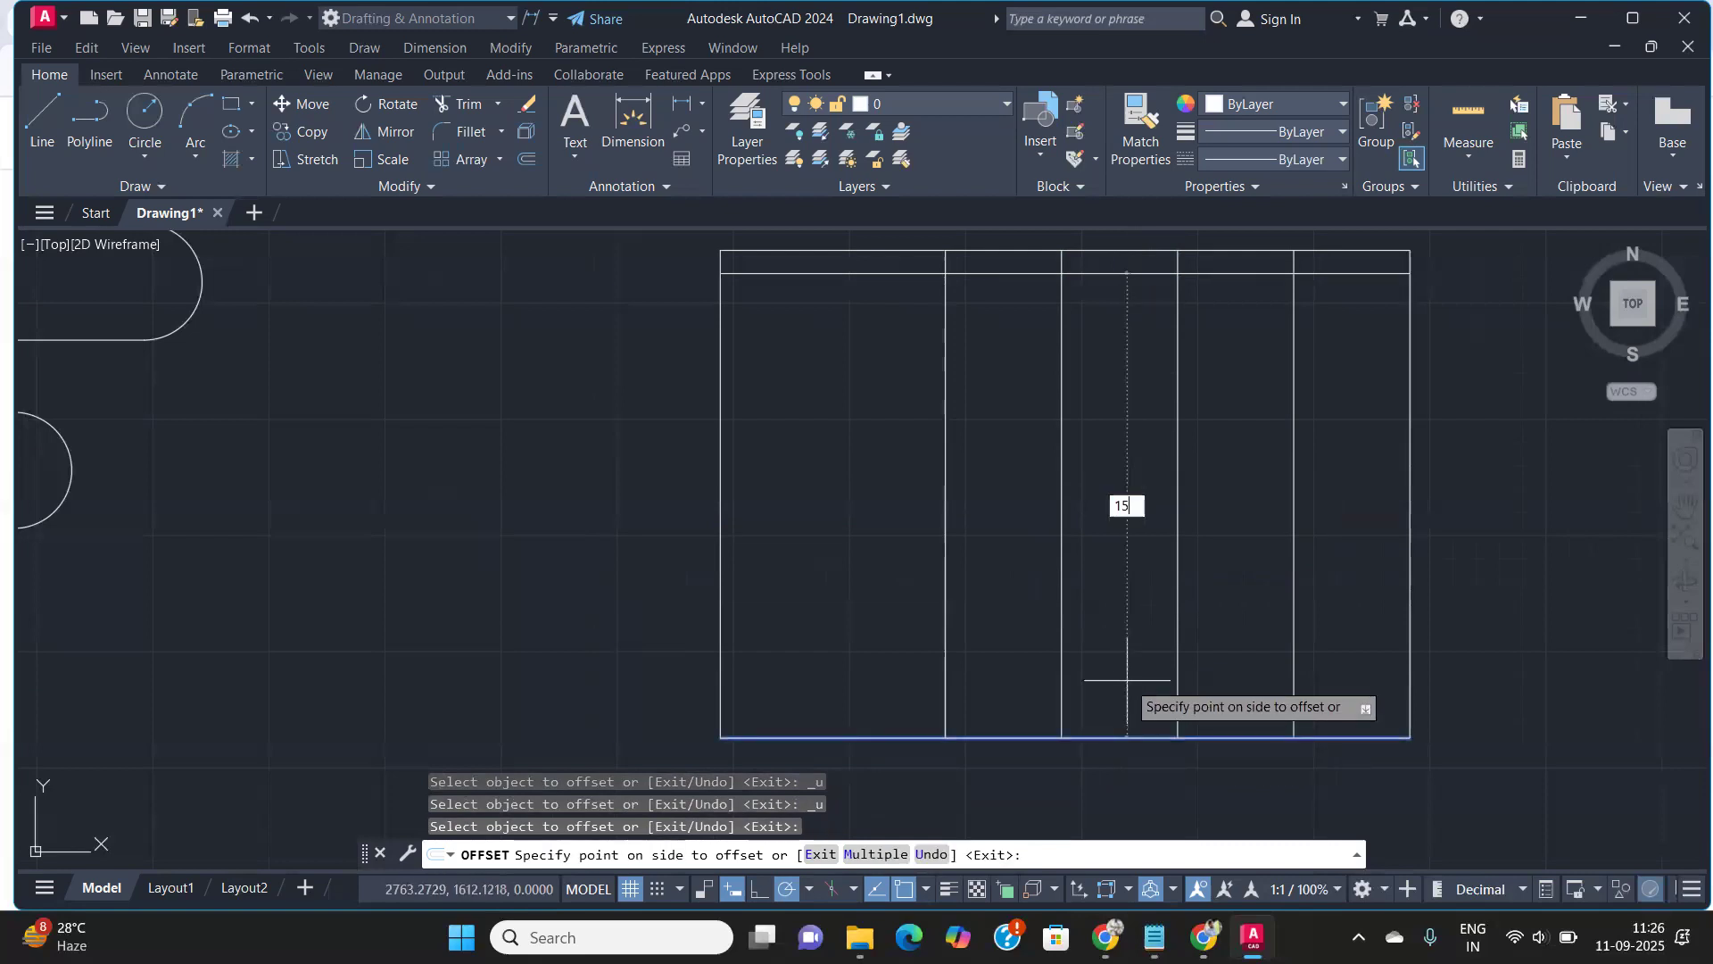
pyautogui.press('Return')
pyautogui.click(1125, 701)
pyautogui.write('15')
pyautogui.press('Return')
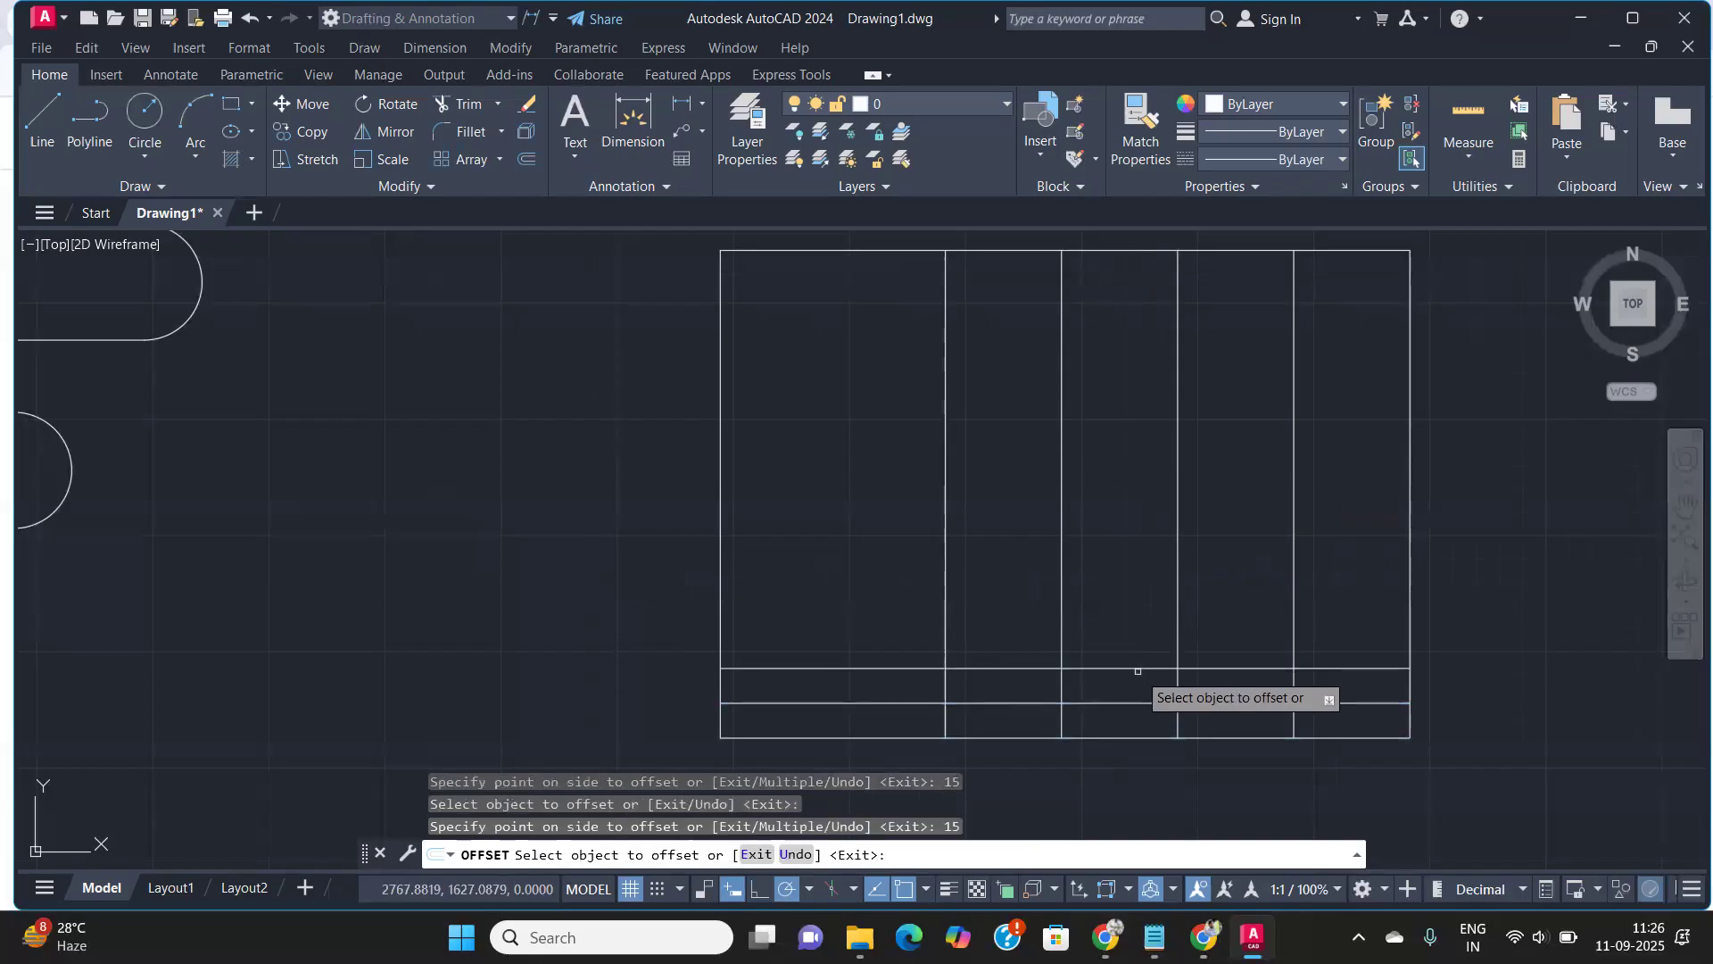
# Offset the upper of the two inner horizontal lines upward four times in succession at a spacing of 10
pyautogui.click(1132, 667)
pyautogui.write('10')
pyautogui.press('Return')
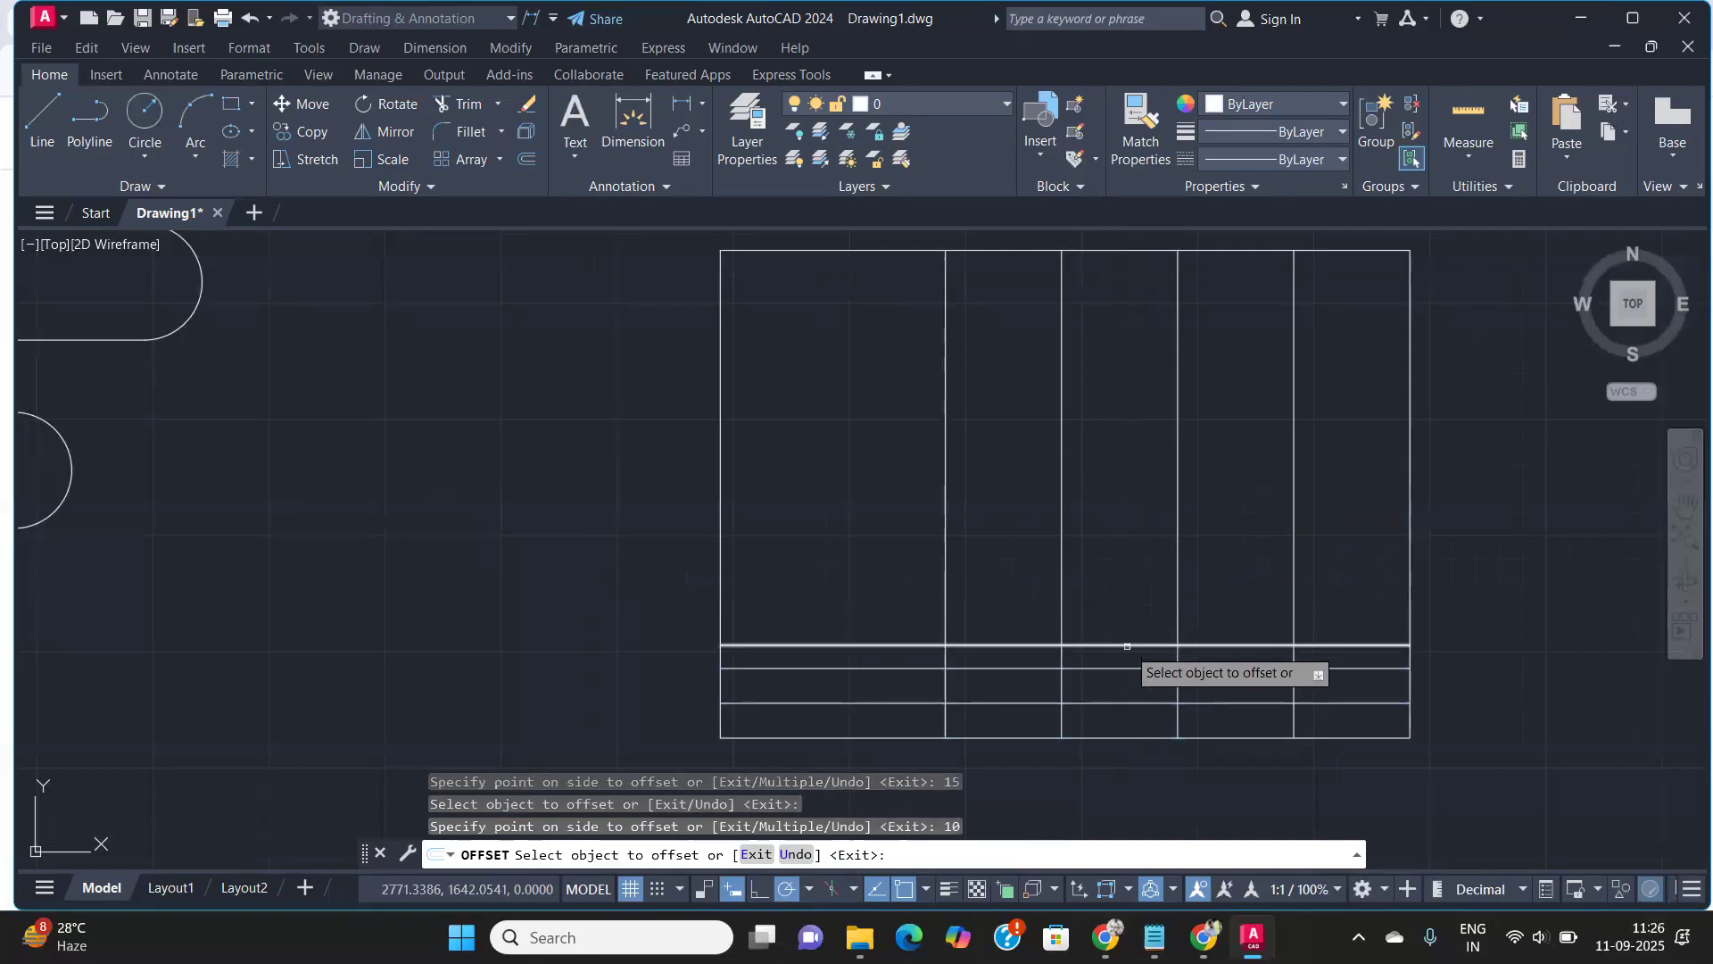
pyautogui.click(1127, 645)
pyautogui.write('10')
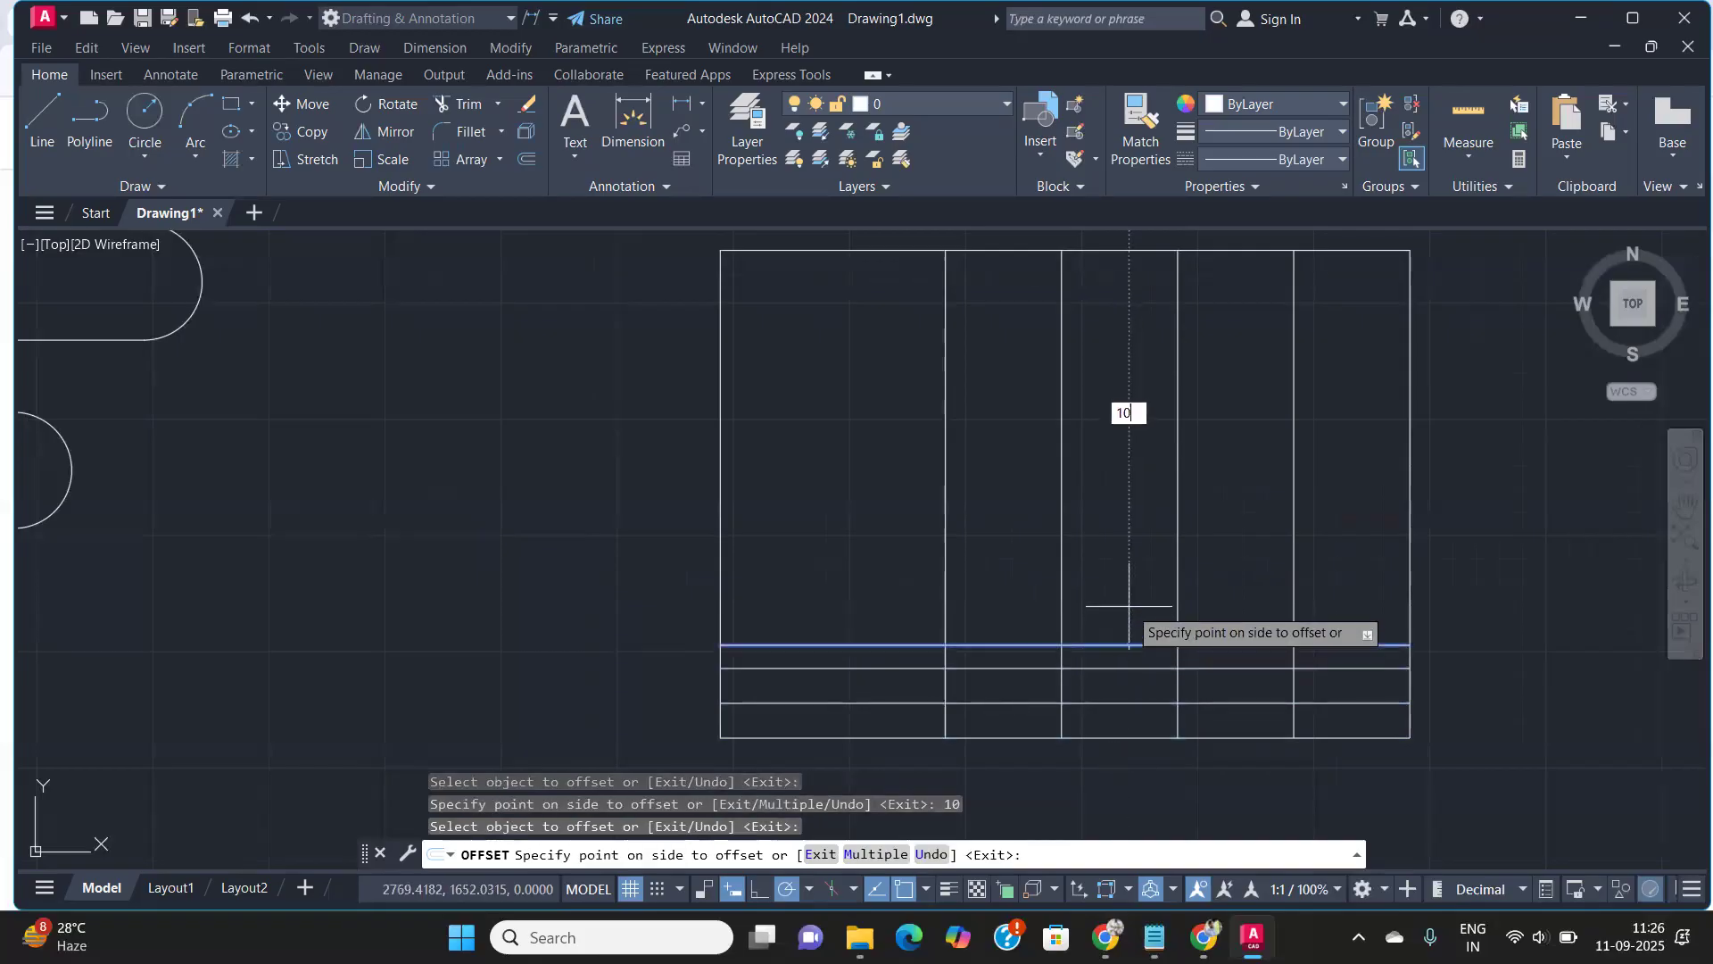
pyautogui.press('Return')
pyautogui.click(1124, 621)
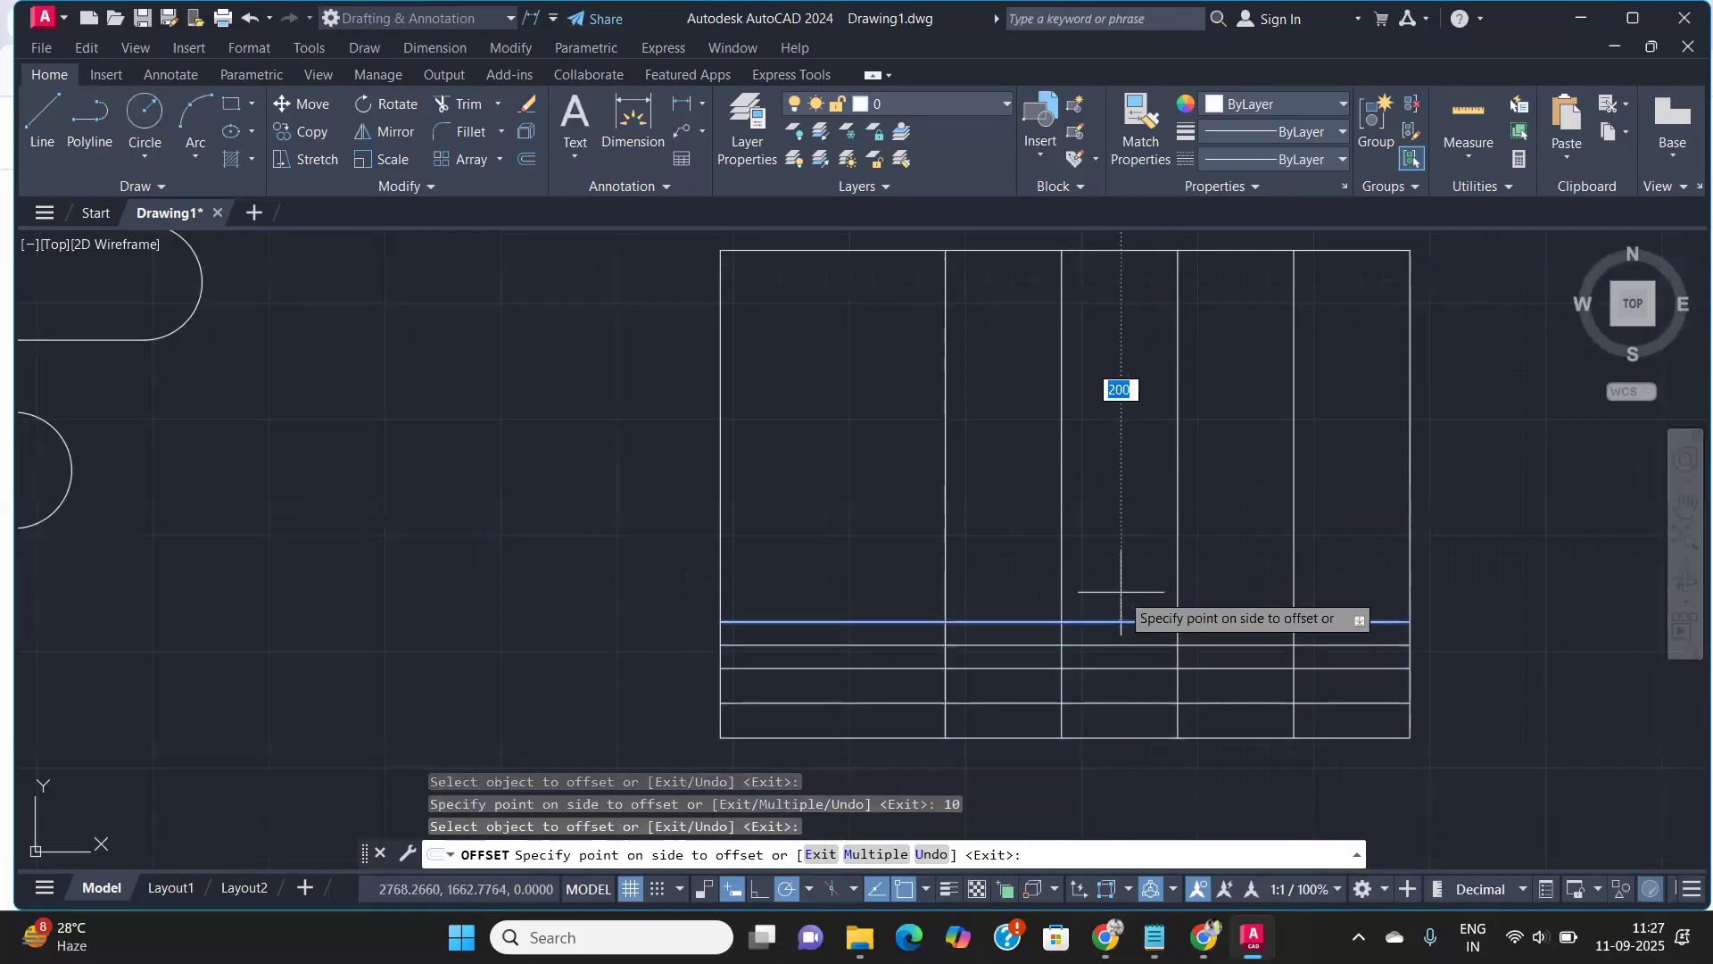
pyautogui.write('10')
pyautogui.press('Return')
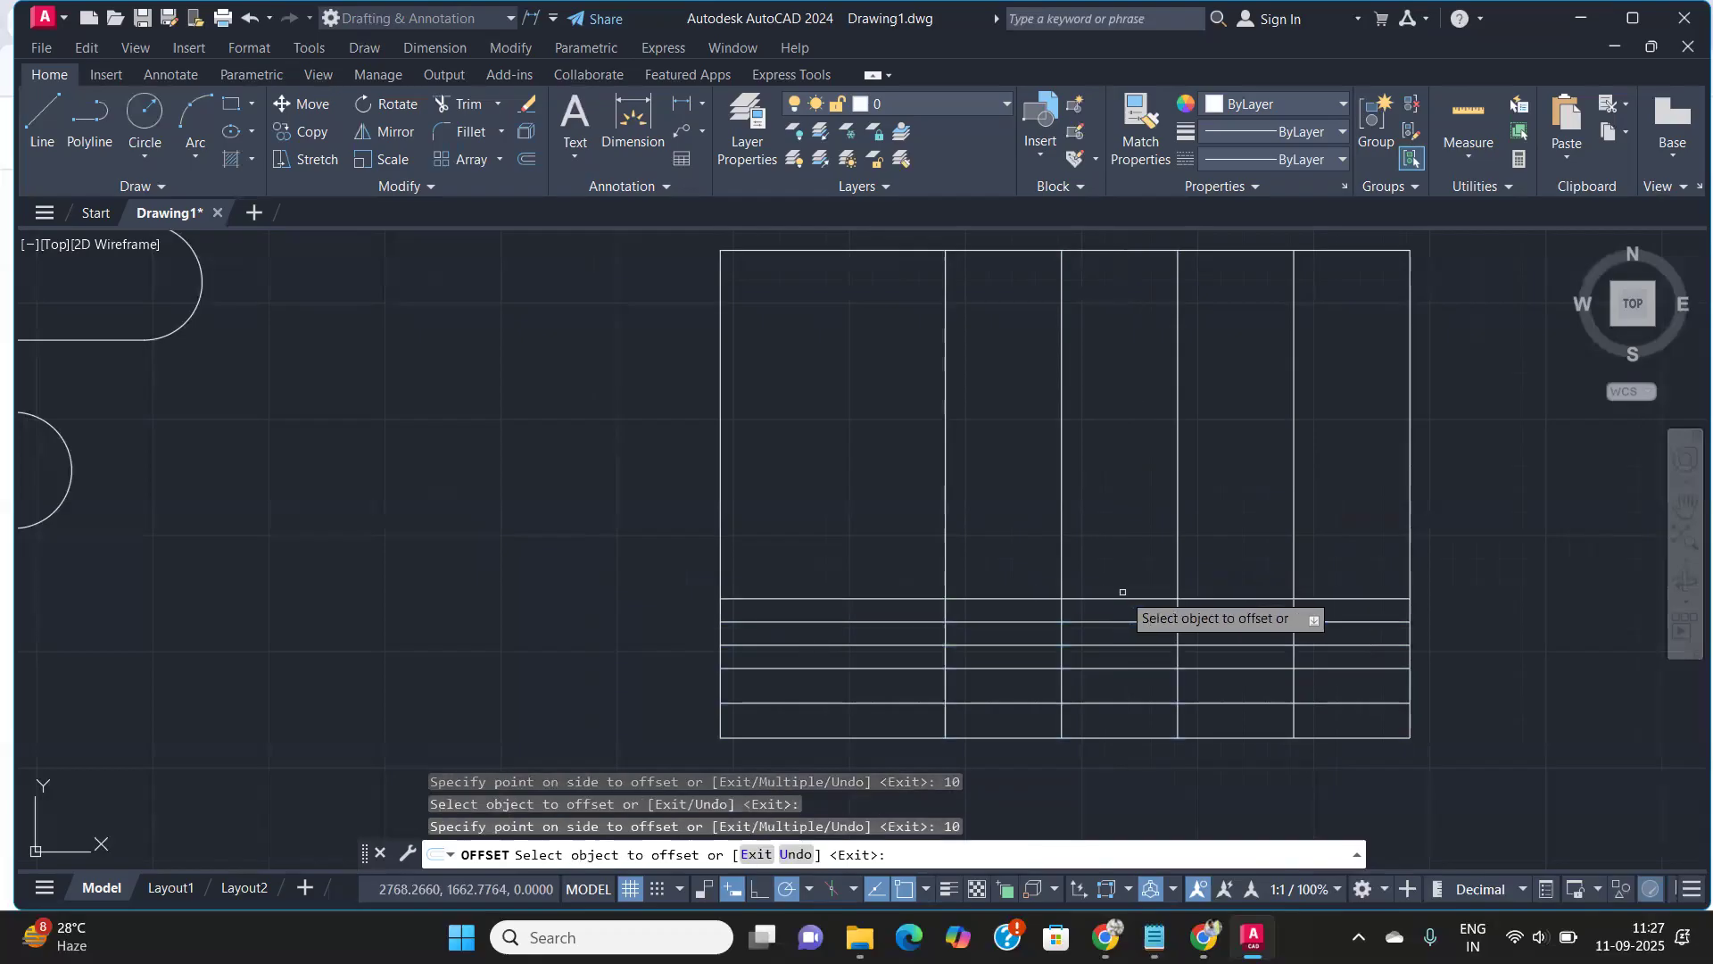
pyautogui.click(1130, 598)
pyautogui.write('10')
pyautogui.press('Return')
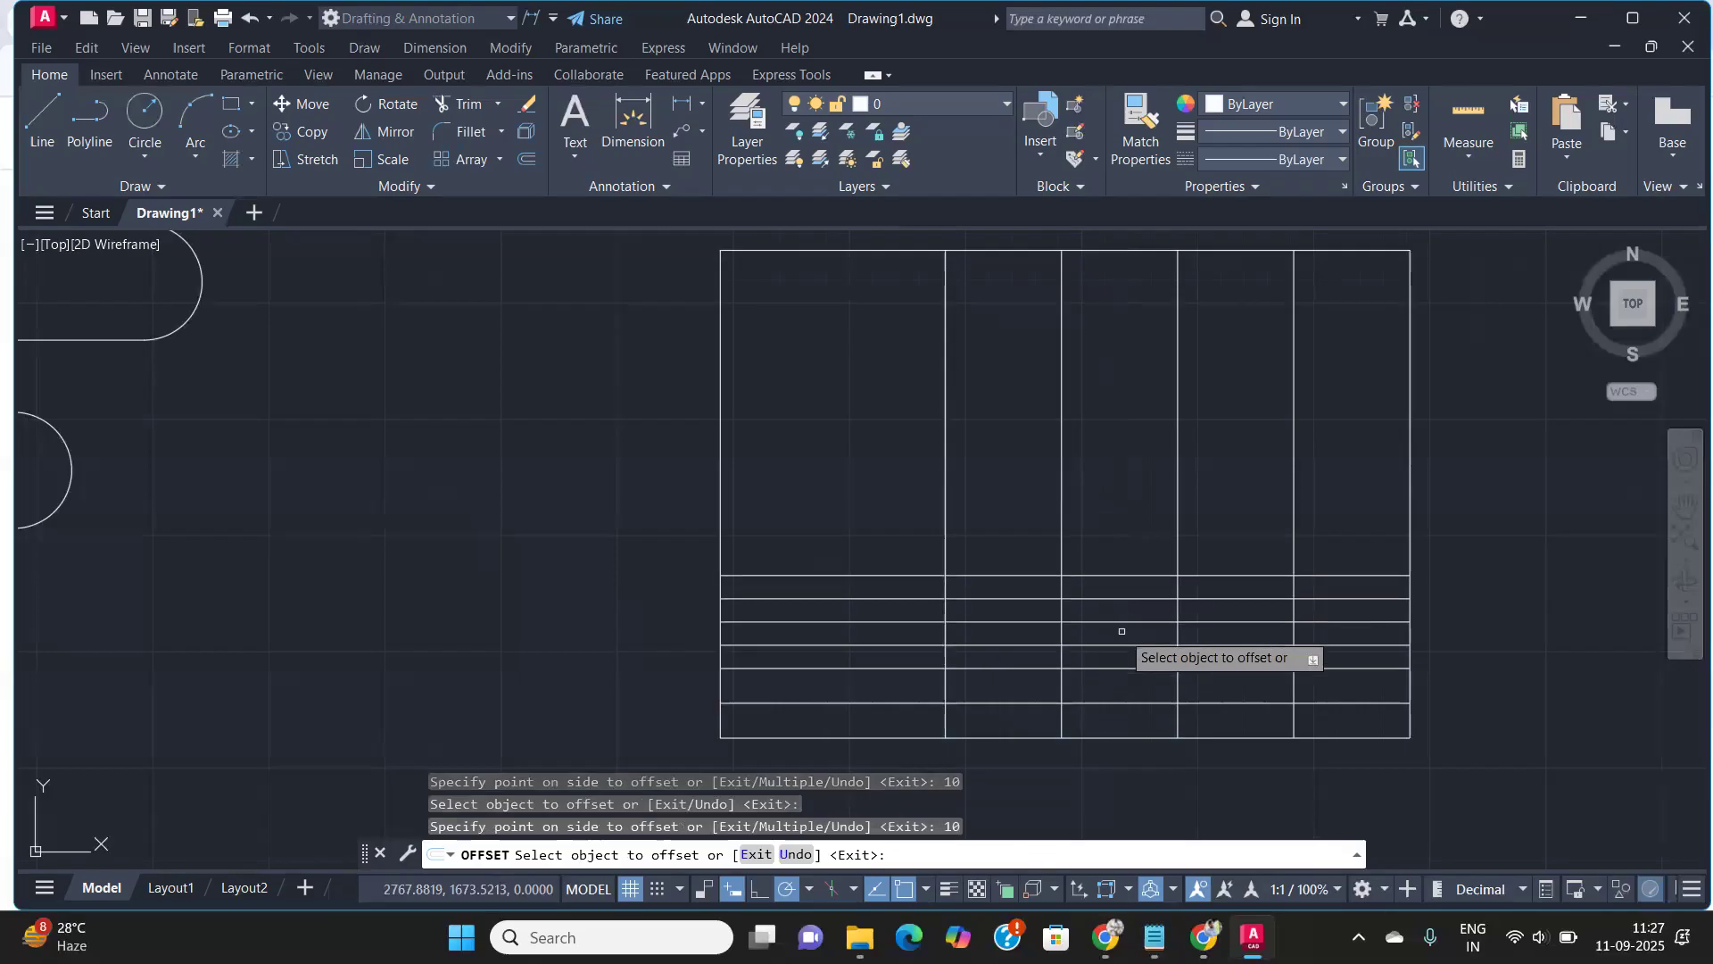
pyautogui.press('Return')
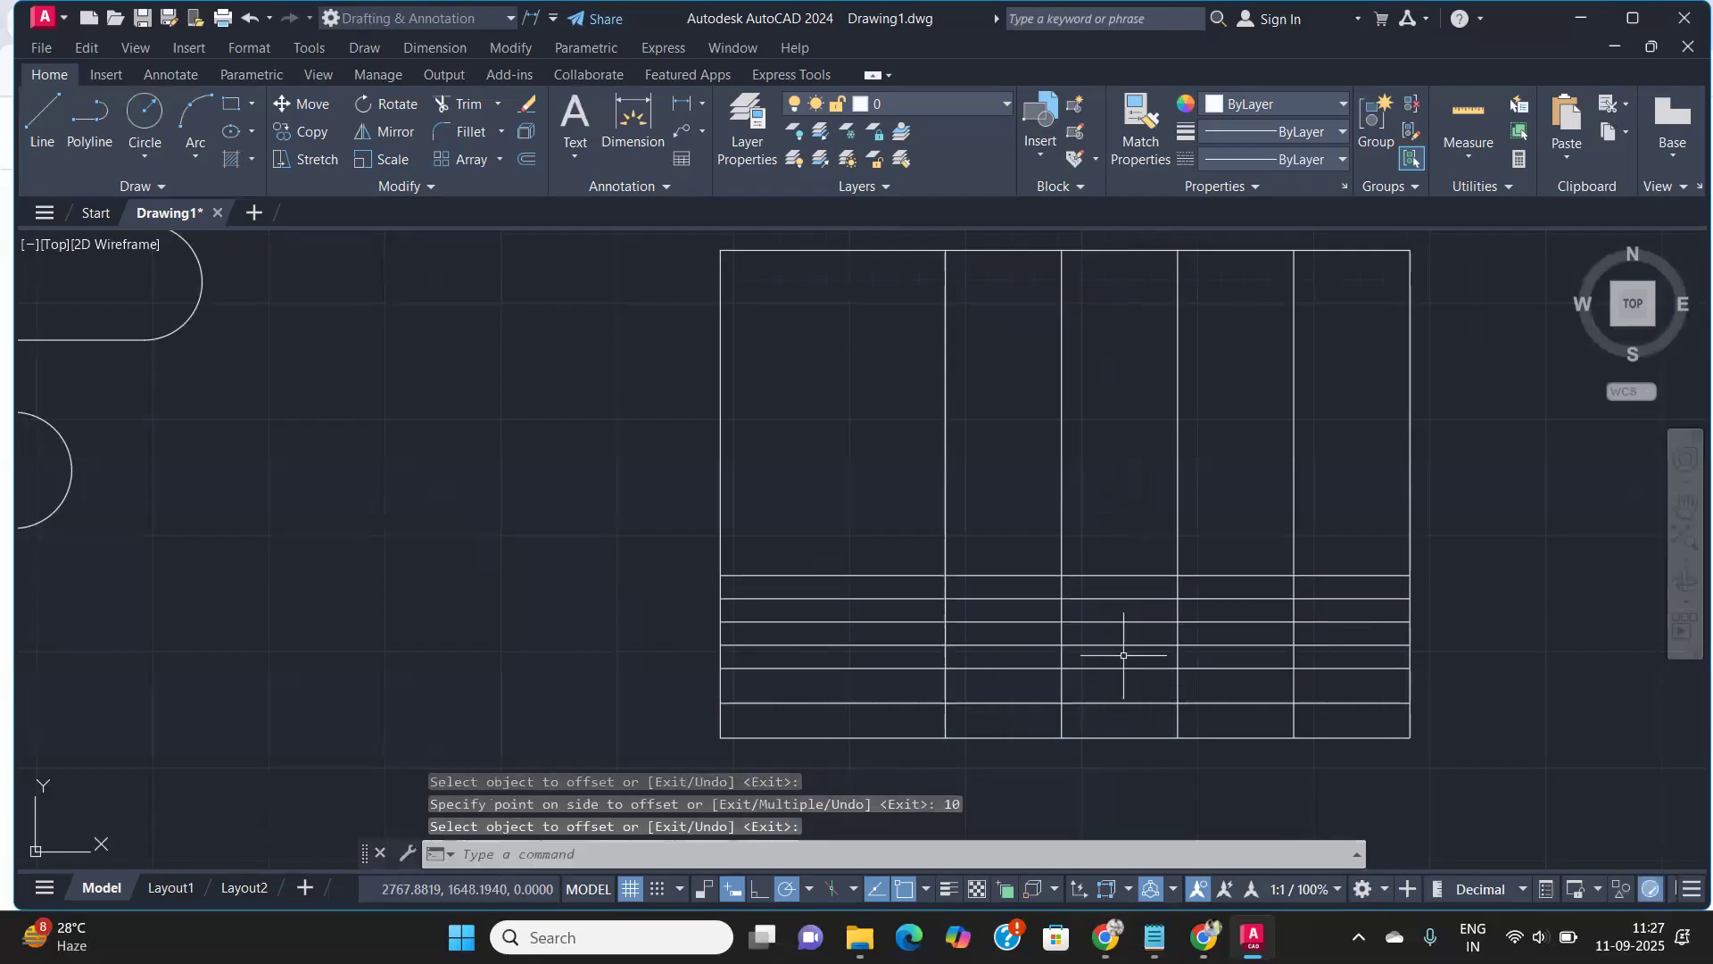
# Trim the vertical lines above the topmost inner horizontal line and all inner horizontal lines left of the first vertical divider
pyautogui.write('tr')
pyautogui.press('Return')
pyautogui.moveTo(1334, 486)
pyautogui.mouseDown()
pyautogui.moveTo(1079, 467)
pyautogui.moveTo(902, 490)
pyautogui.moveTo(890, 707)
pyautogui.mouseUp()
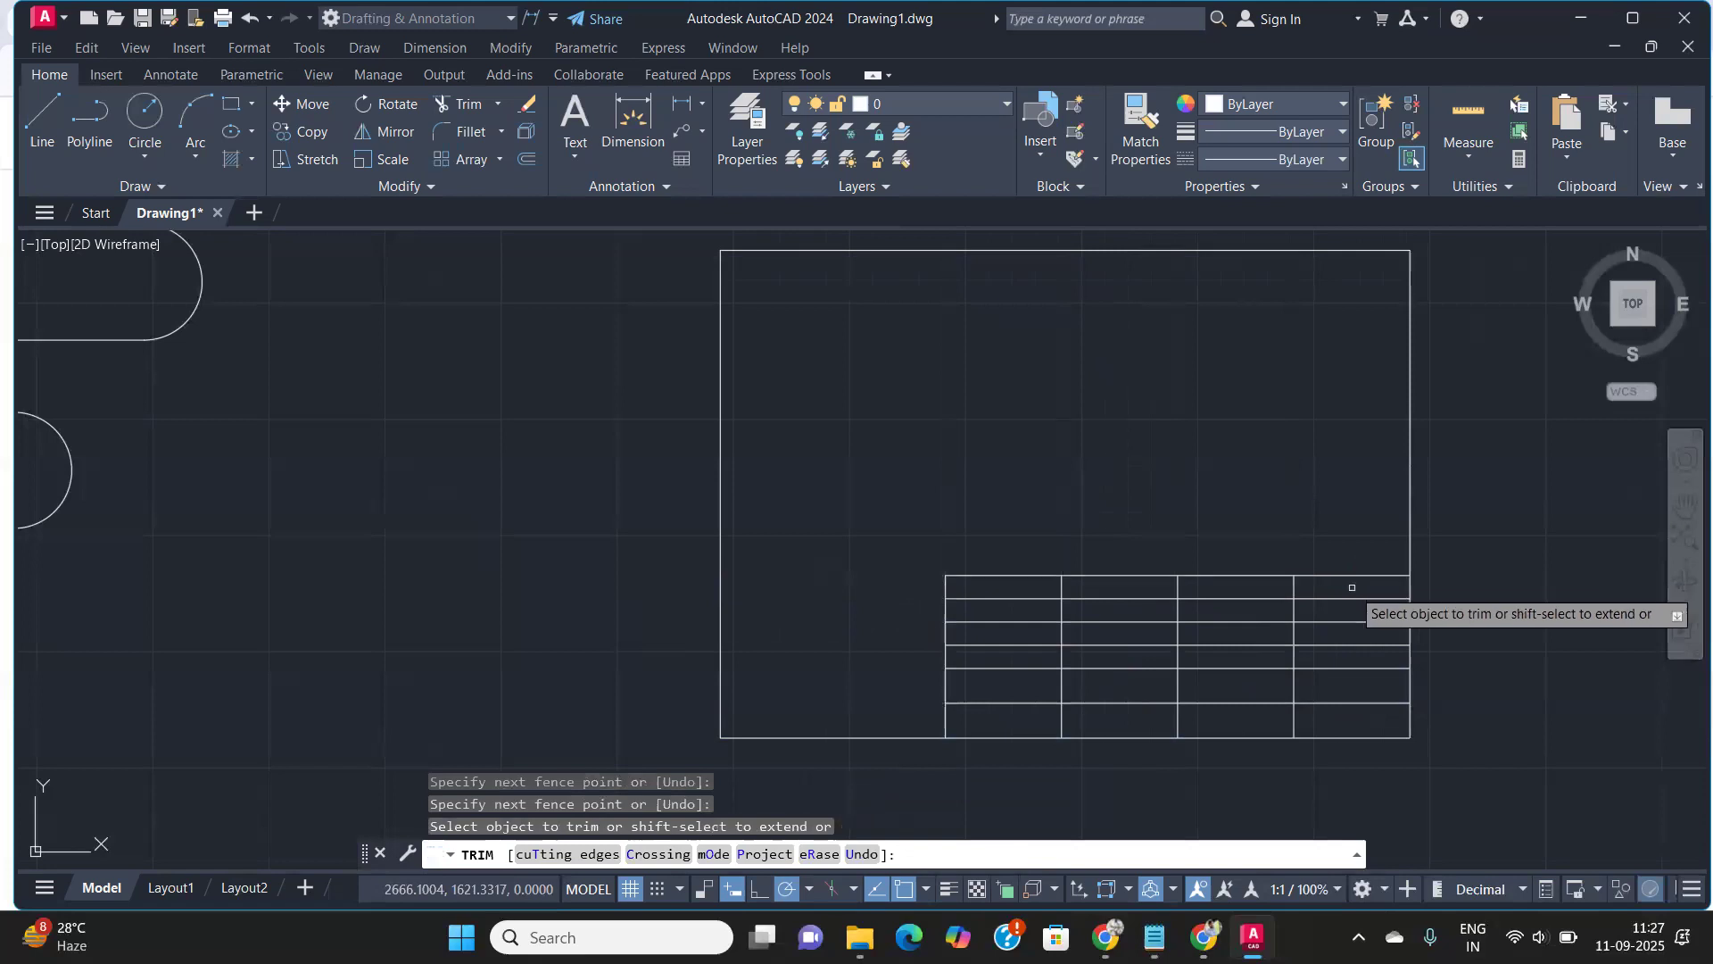
# Trim the three inner horizontal lines within the top four rows out of the table's rightmost column
pyautogui.moveTo(1352, 591)
pyautogui.mouseDown()
pyautogui.moveTo(1338, 658)
pyautogui.moveTo(1357, 640)
pyautogui.mouseUp()
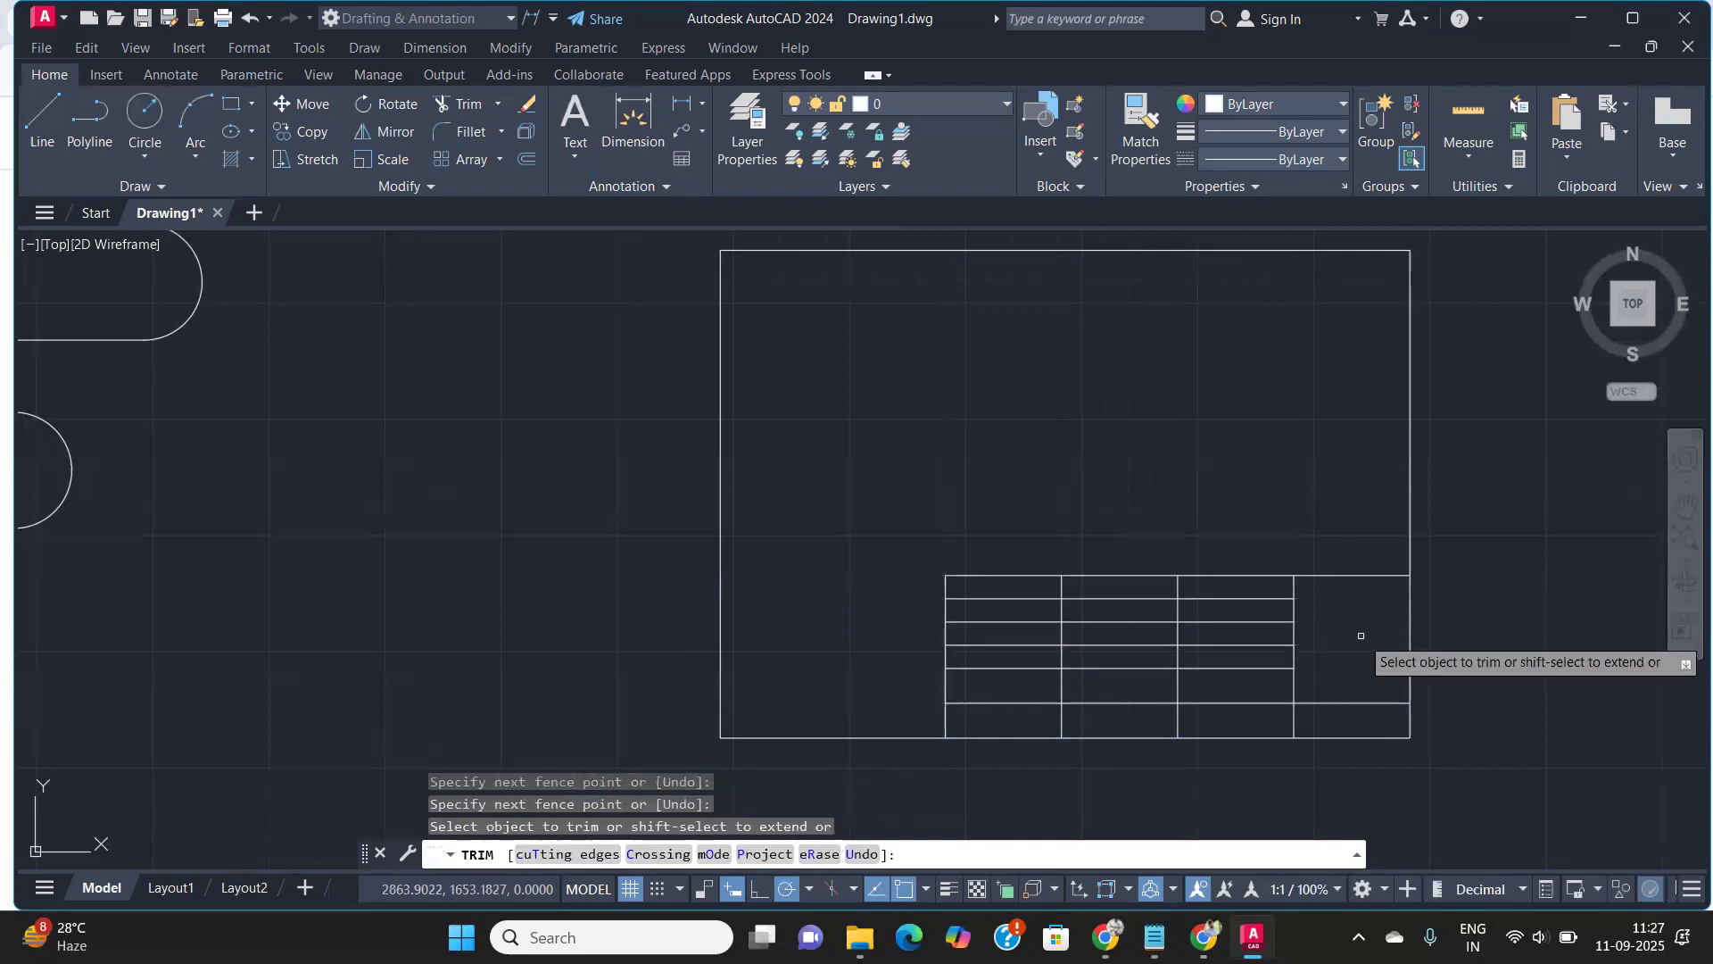
pyautogui.hotkey('ctrl', 'z')
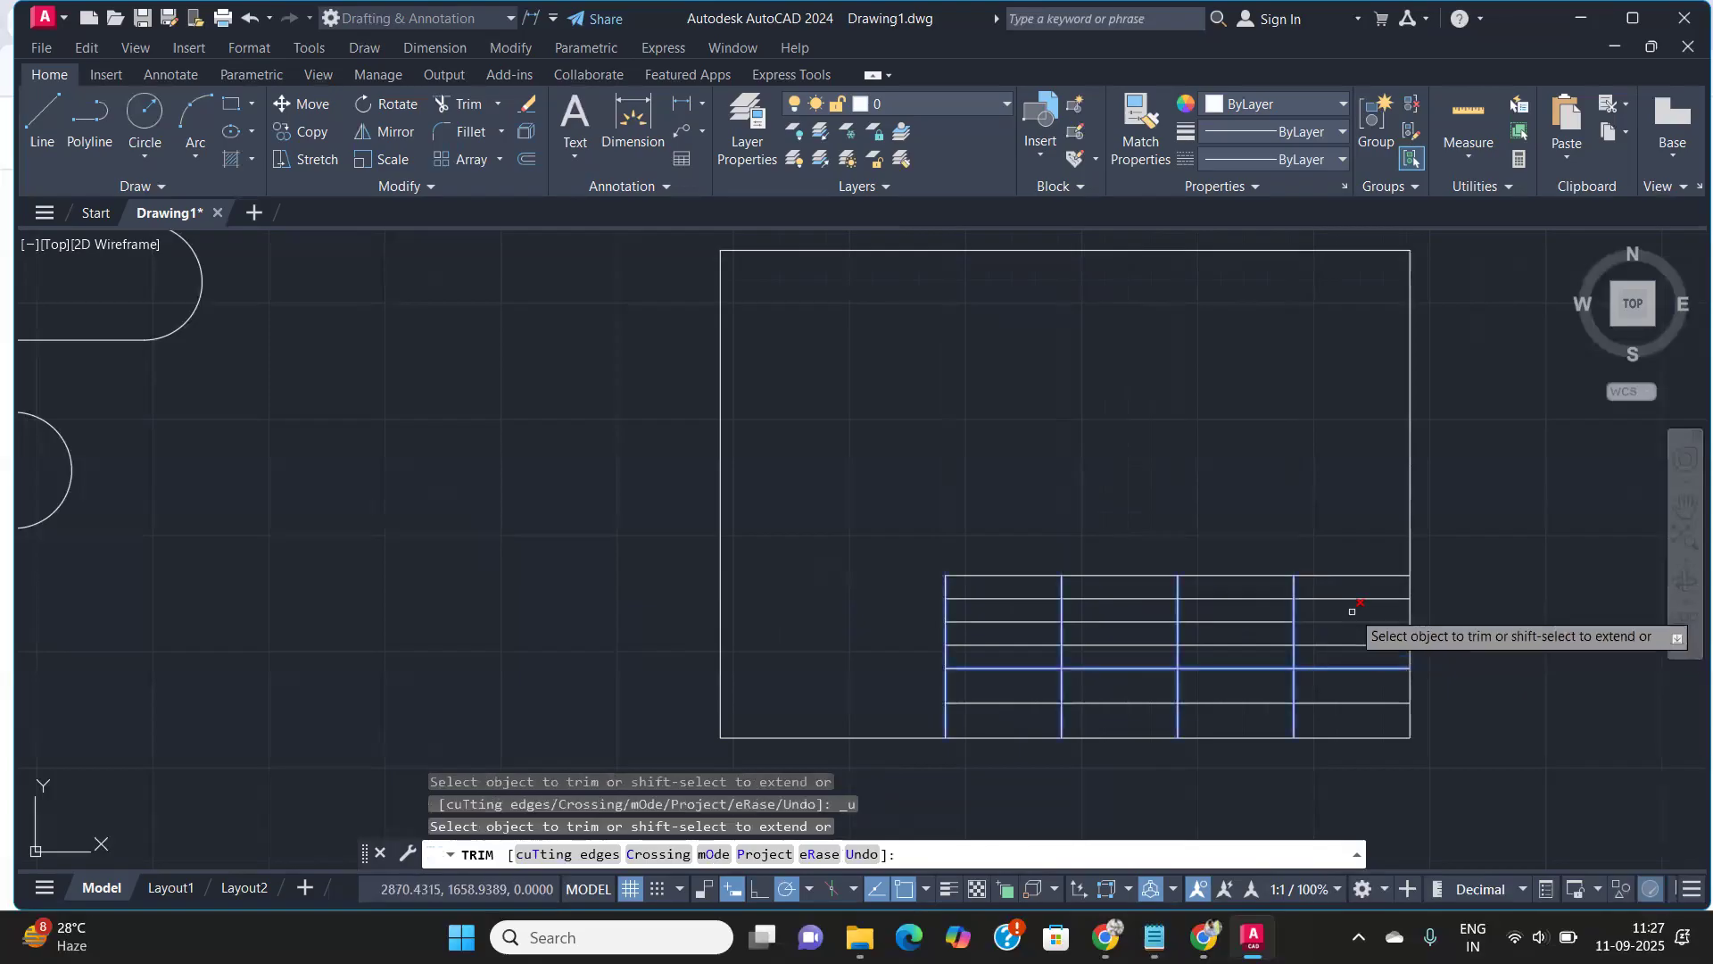
pyautogui.moveTo(1357, 591)
pyautogui.mouseDown()
pyautogui.moveTo(1354, 687)
pyautogui.moveTo(1340, 635)
pyautogui.mouseUp()
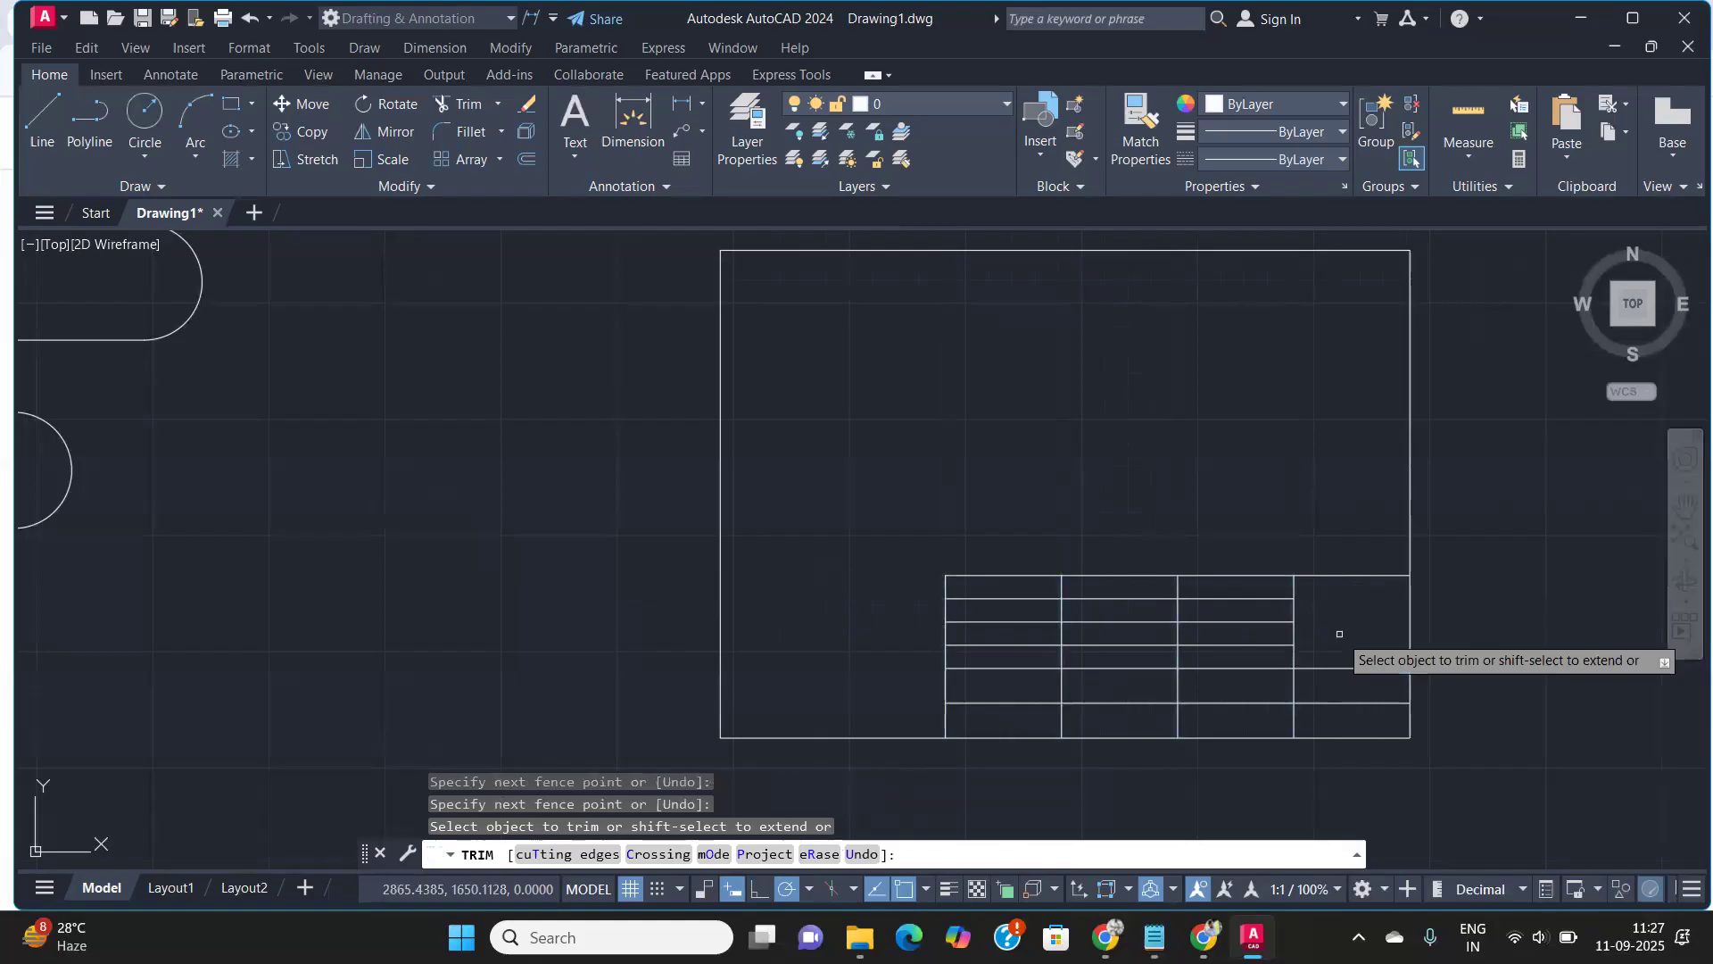
# Trim the rightmost inner vertical line out of the second row from the bottom, merging that row's last two cells
pyautogui.moveTo(1165, 689); pyautogui.dragTo(1200, 685)
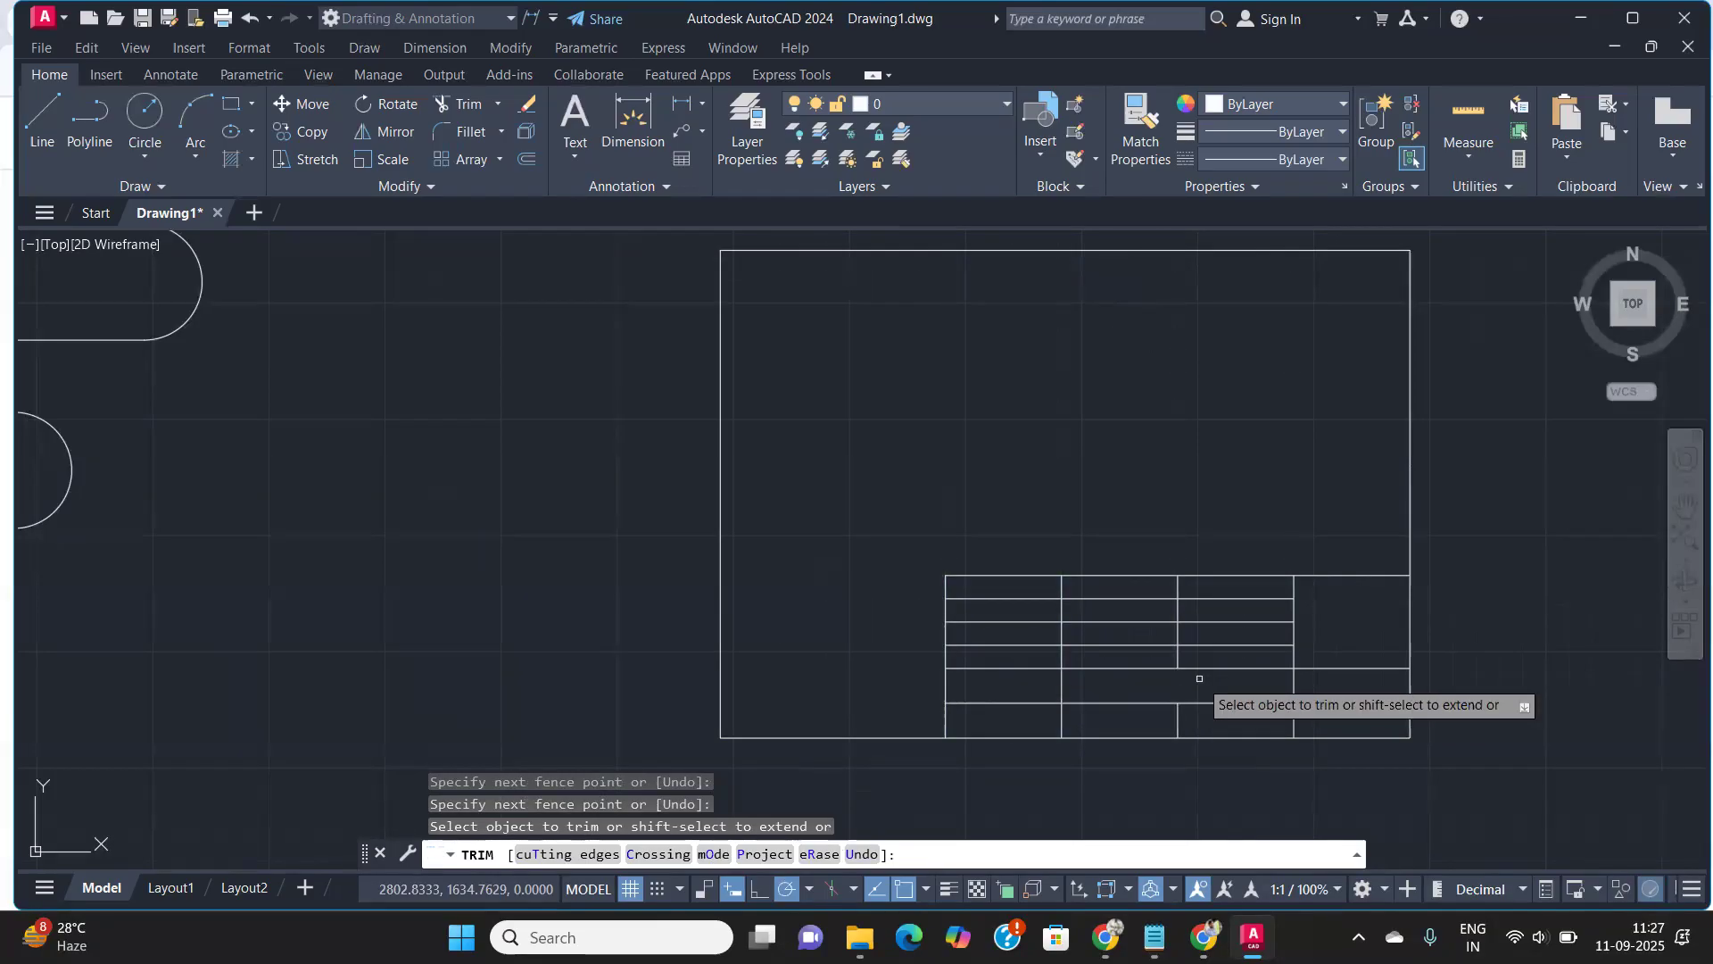
pyautogui.hotkey('ctrl', 'z')
pyautogui.click(1295, 683)
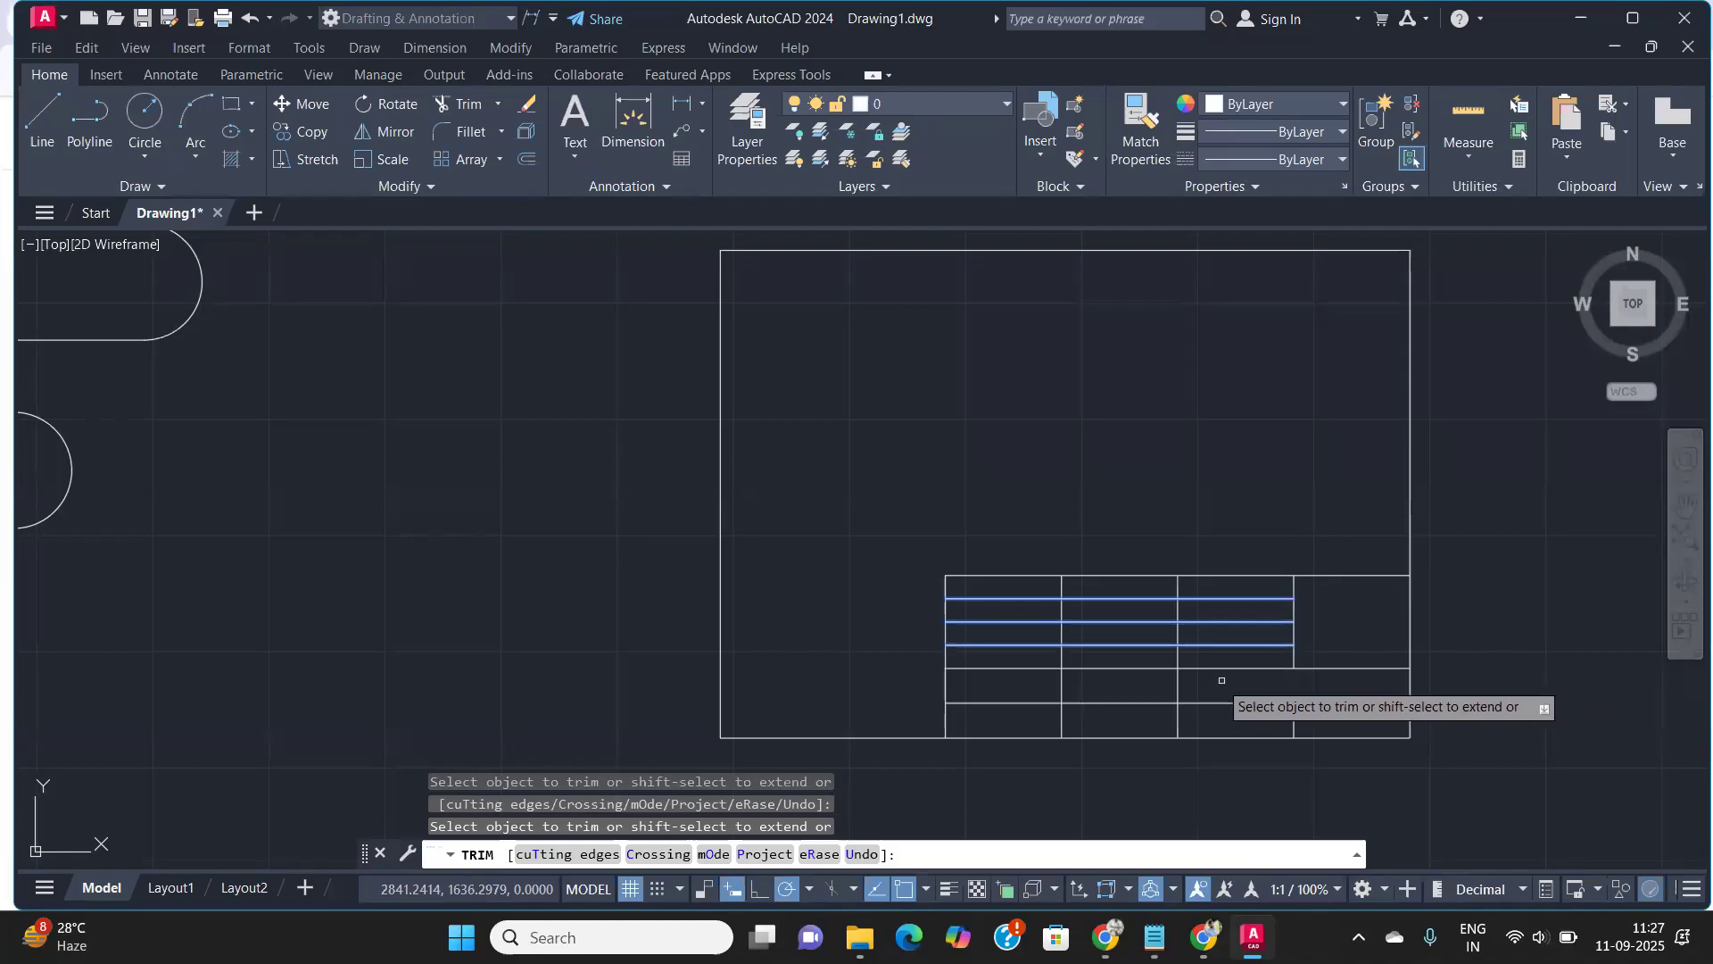
pyautogui.press('Return')
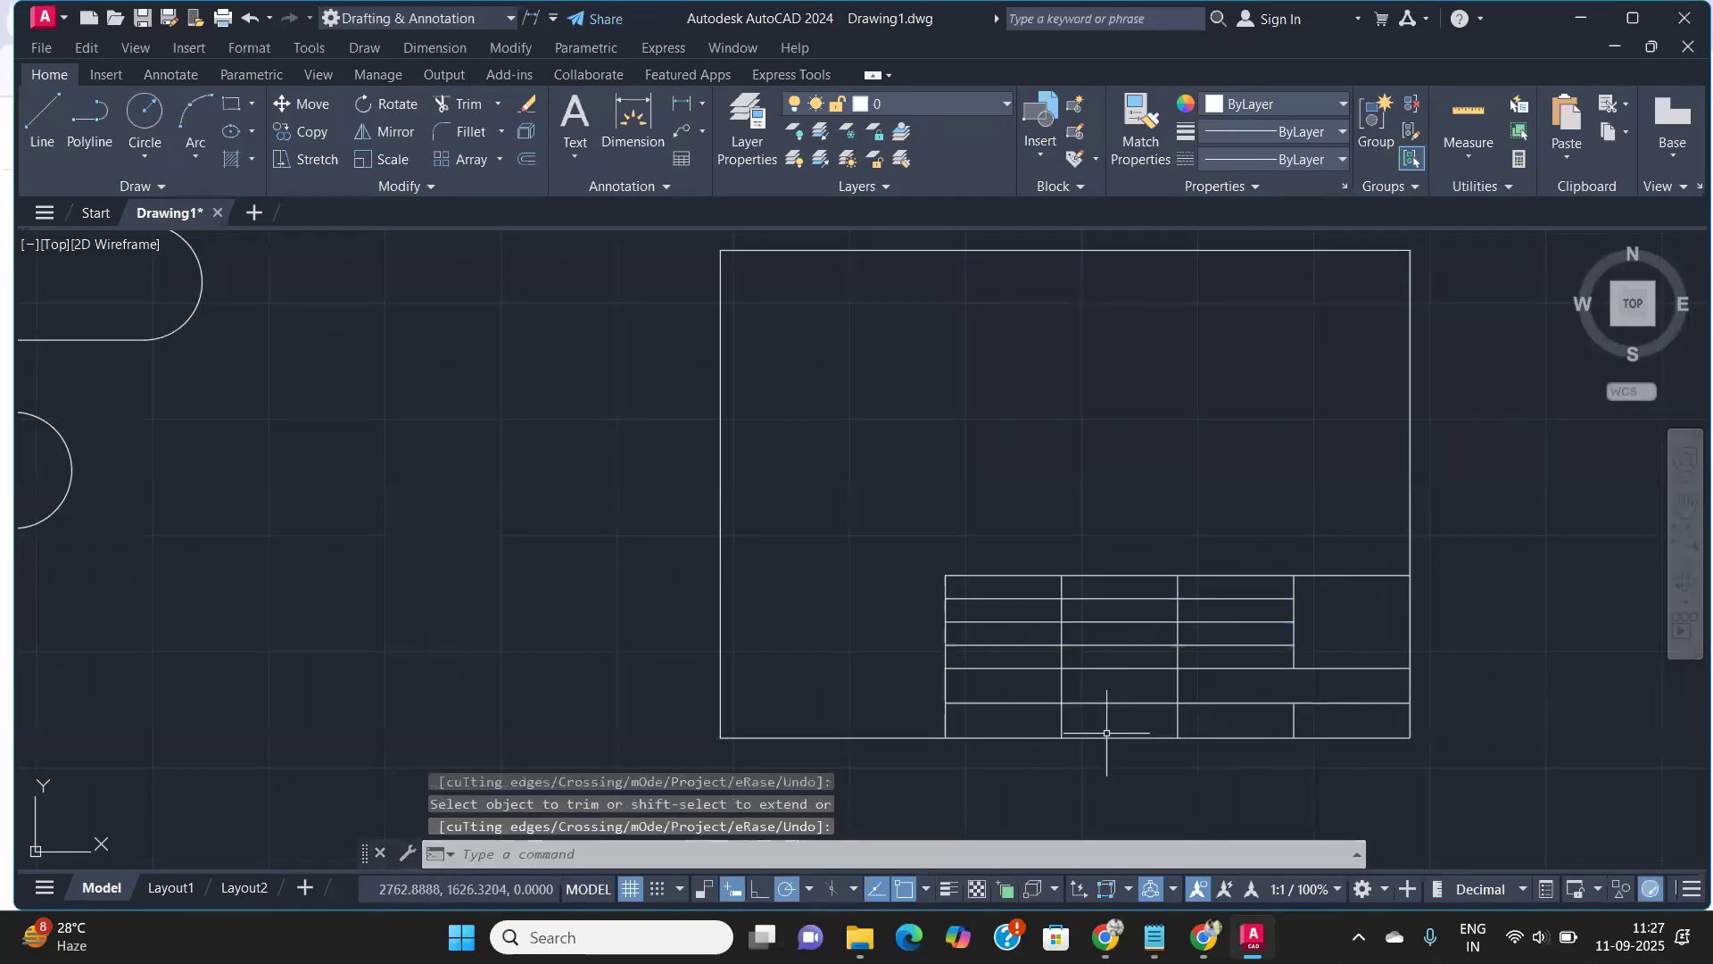
# Examine the trimmed title block table in the frame's lower-right corner
pyautogui.scroll(2, 1106, 728)
pyautogui.scroll(-2, 1216, 700)
pyautogui.scroll(2, 1231, 704)
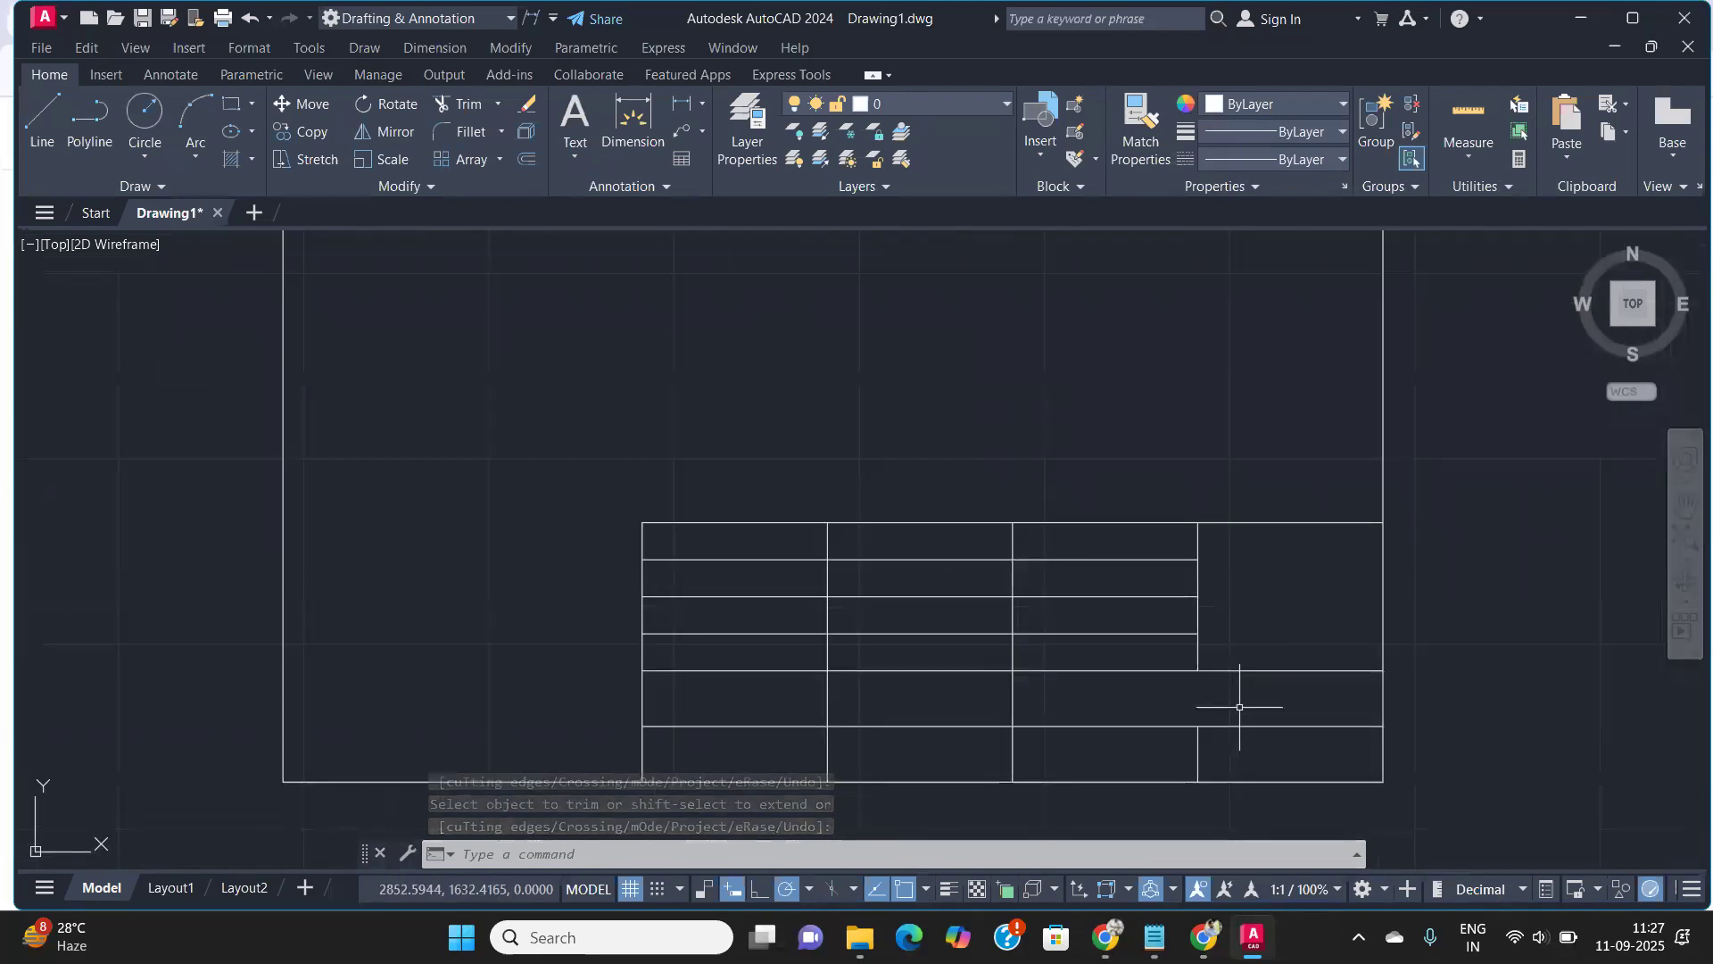
pyautogui.scroll(-2, 1240, 689)
pyautogui.moveTo(1273, 681); pyautogui.dragTo(1101, 662, button='middle')
pyautogui.scroll(2, 1101, 662)
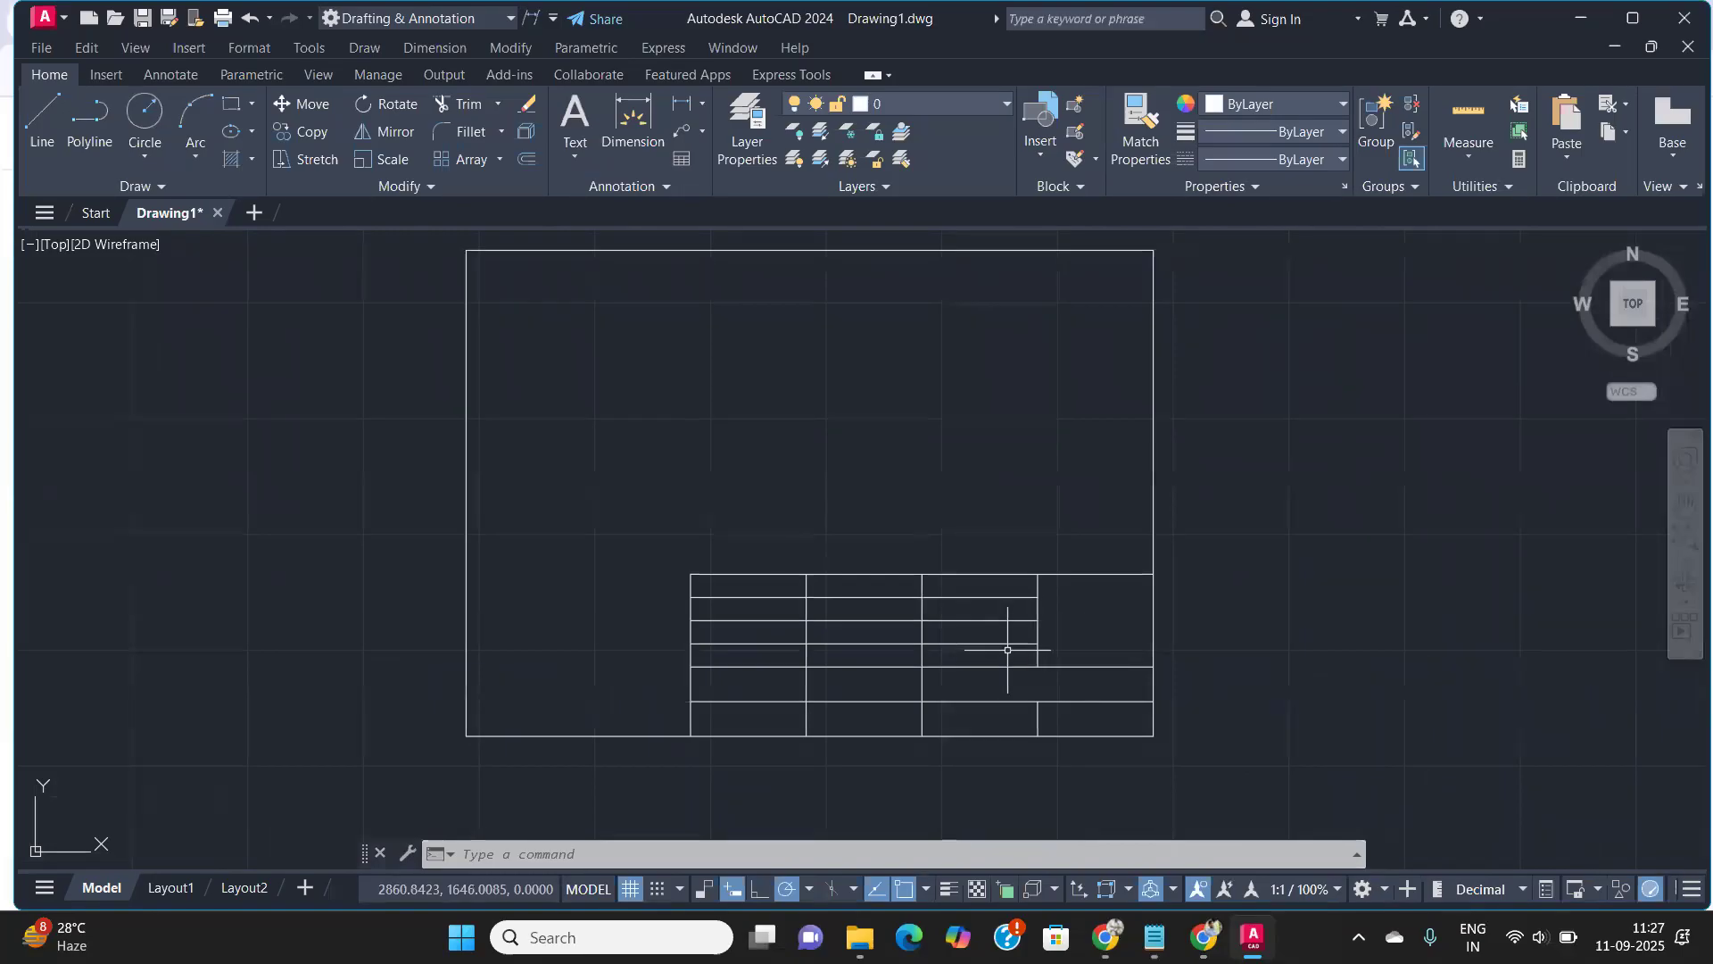
pyautogui.scroll(2, 814, 600)
pyautogui.scroll(-4, 818, 600)
pyautogui.scroll(2, 818, 599)
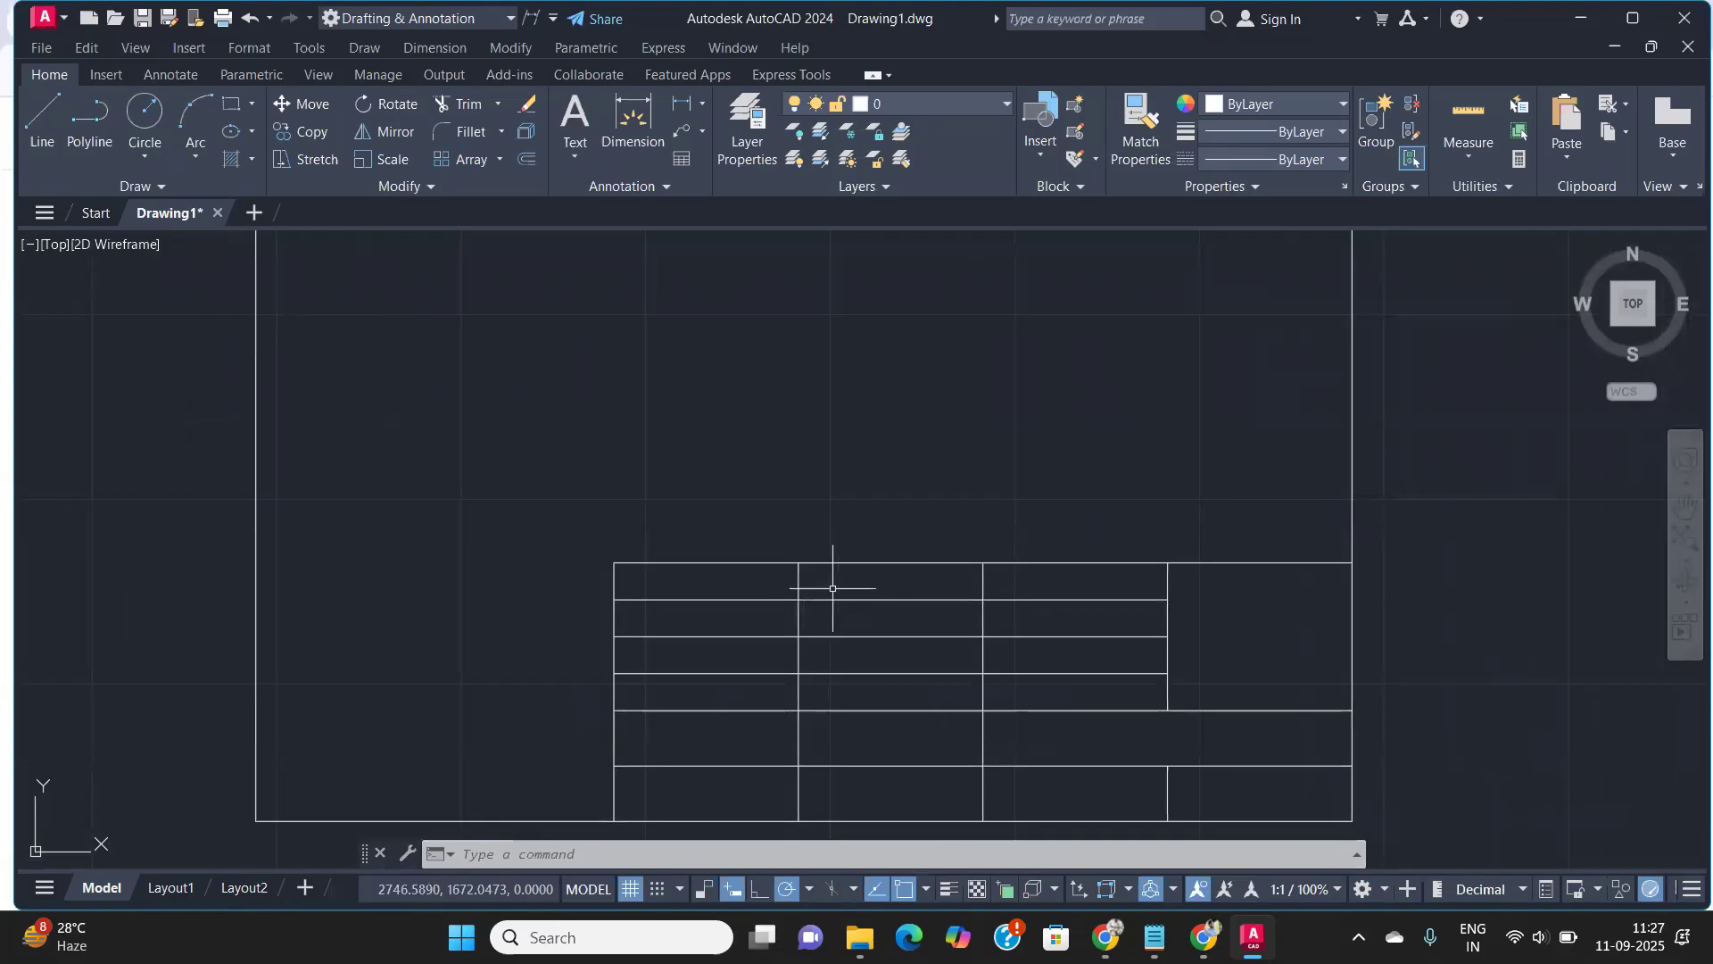
# Create single-line text "Name" with height 6 and the default rotation angle of 0 in the free area above the table
pyautogui.write('text')
pyautogui.press('Return')
pyautogui.click(541, 391)
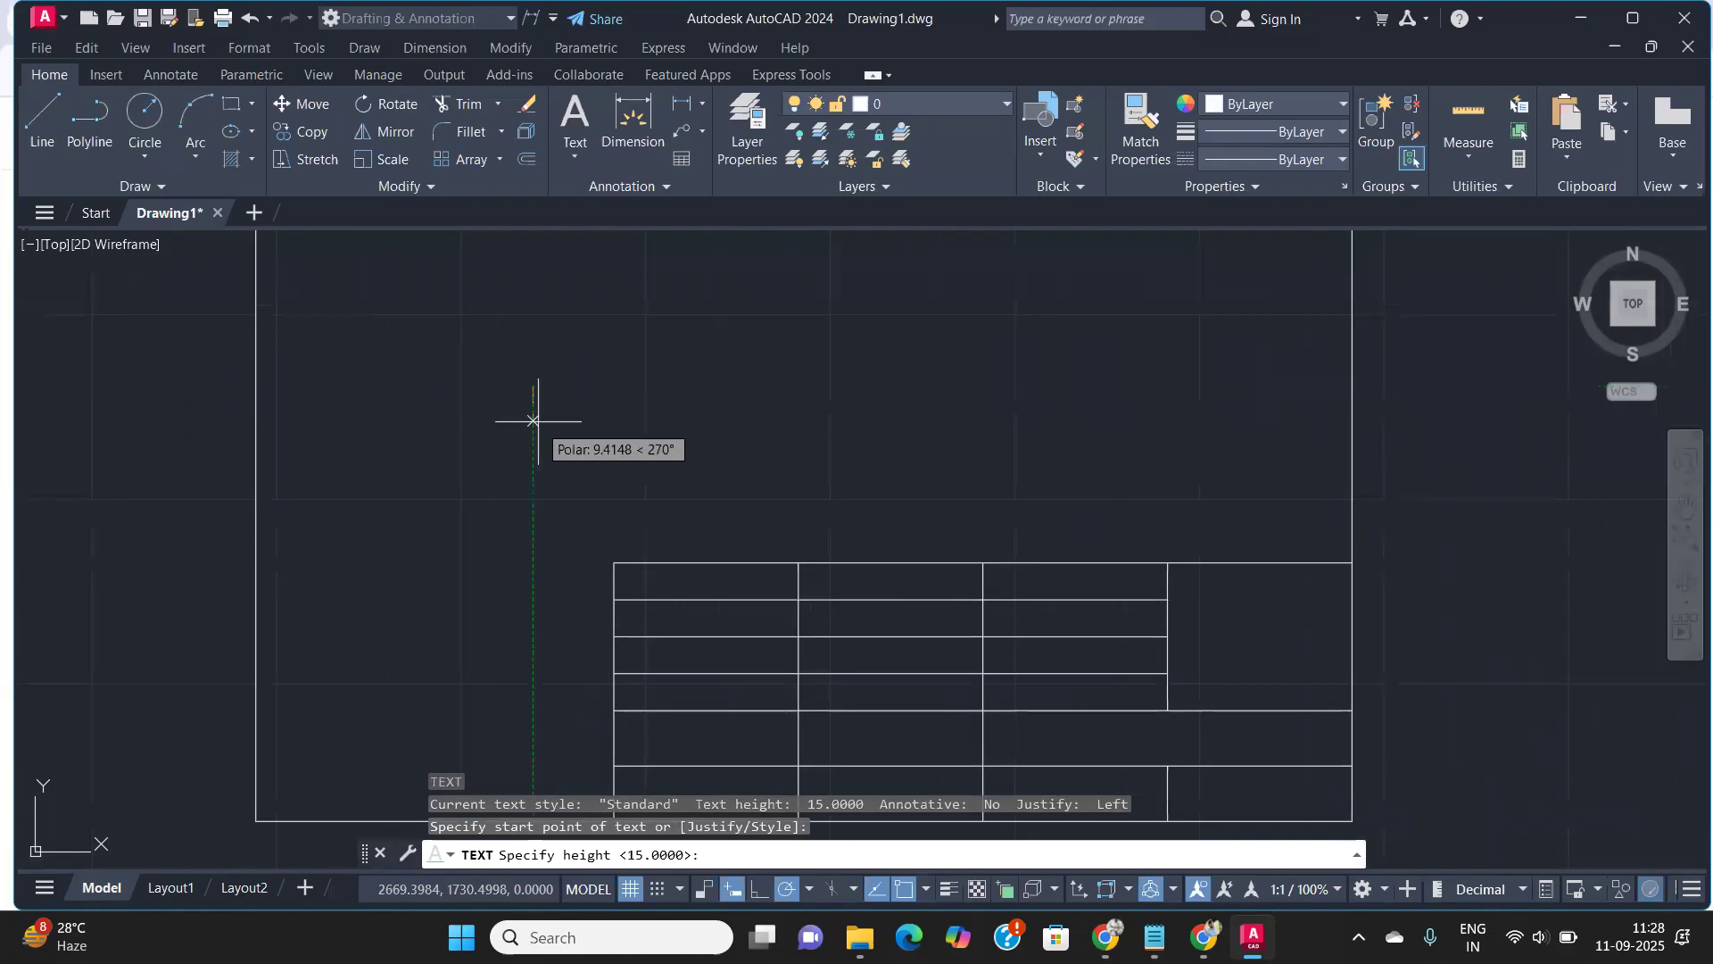
pyautogui.write('6')
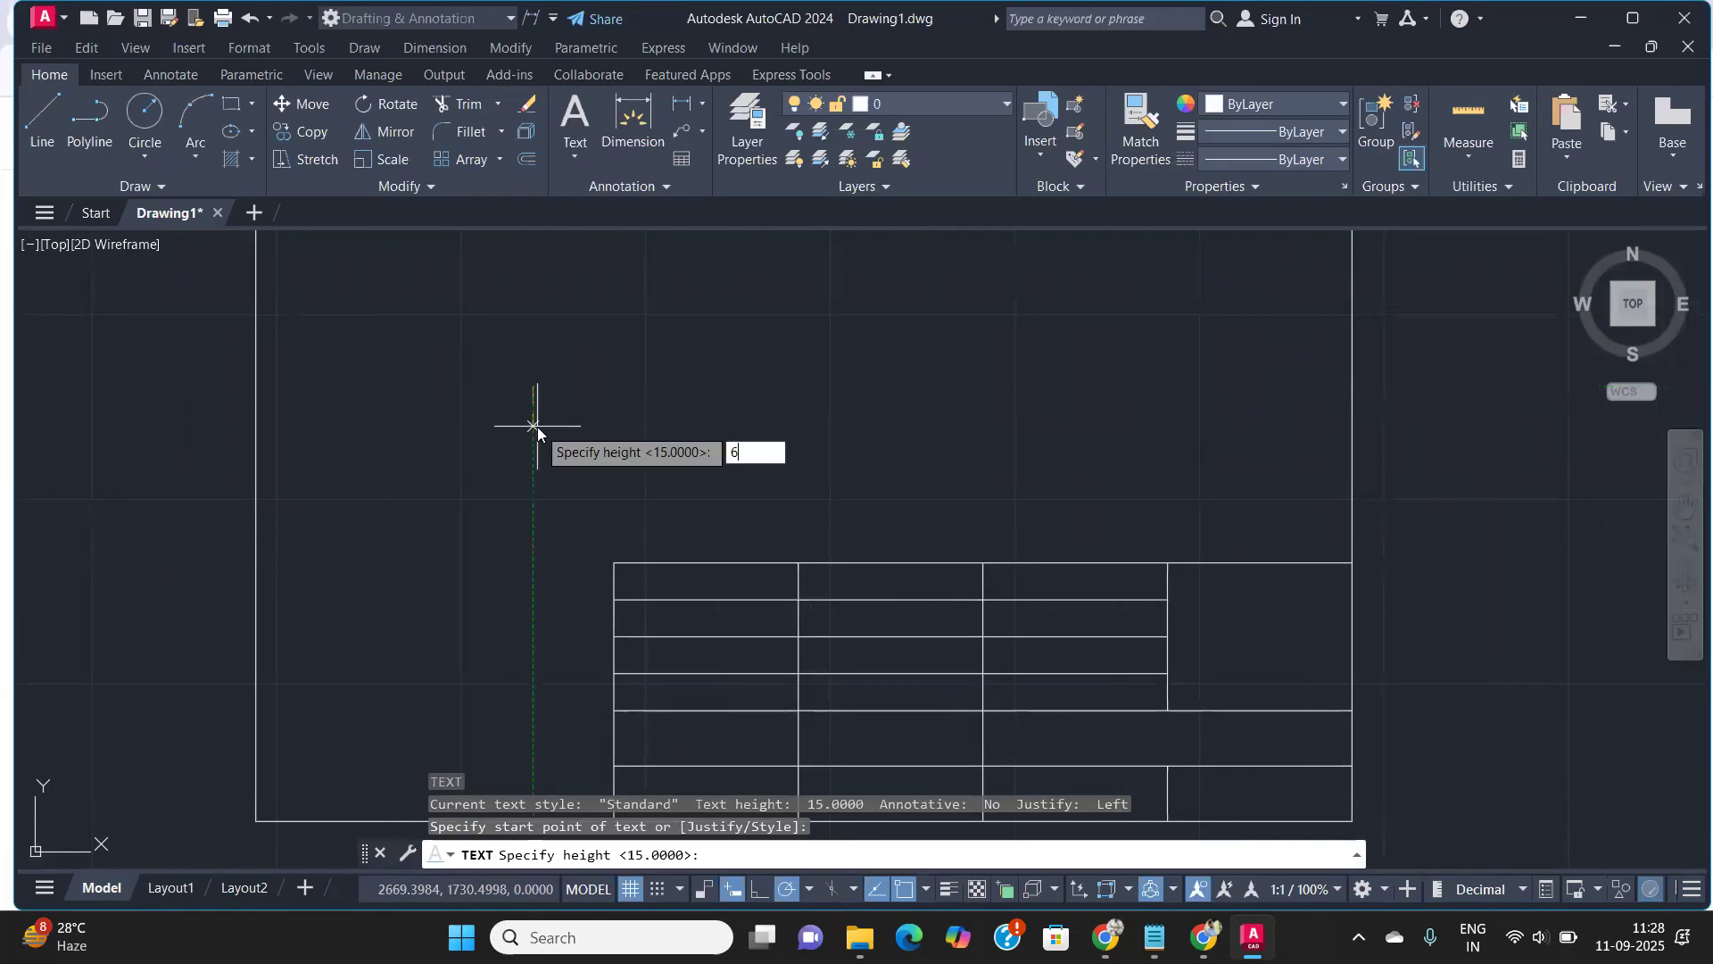
pyautogui.press('Return')
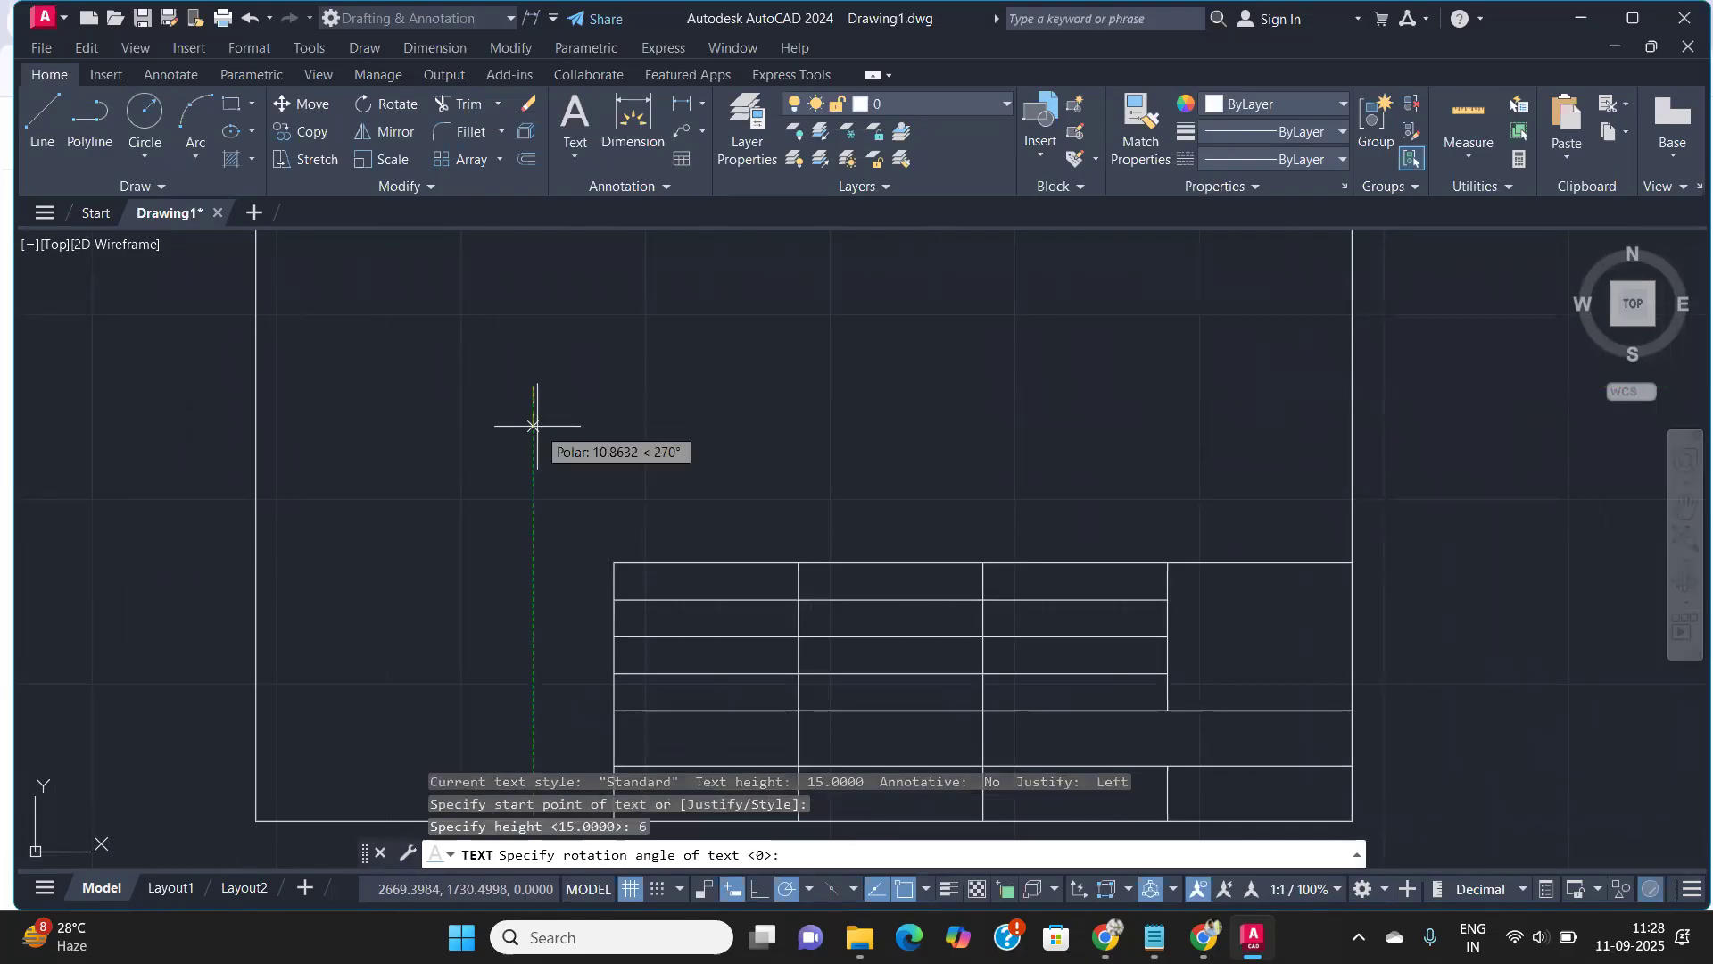
pyautogui.press('Return')
pyautogui.write('Name')
pyautogui.press('Return')
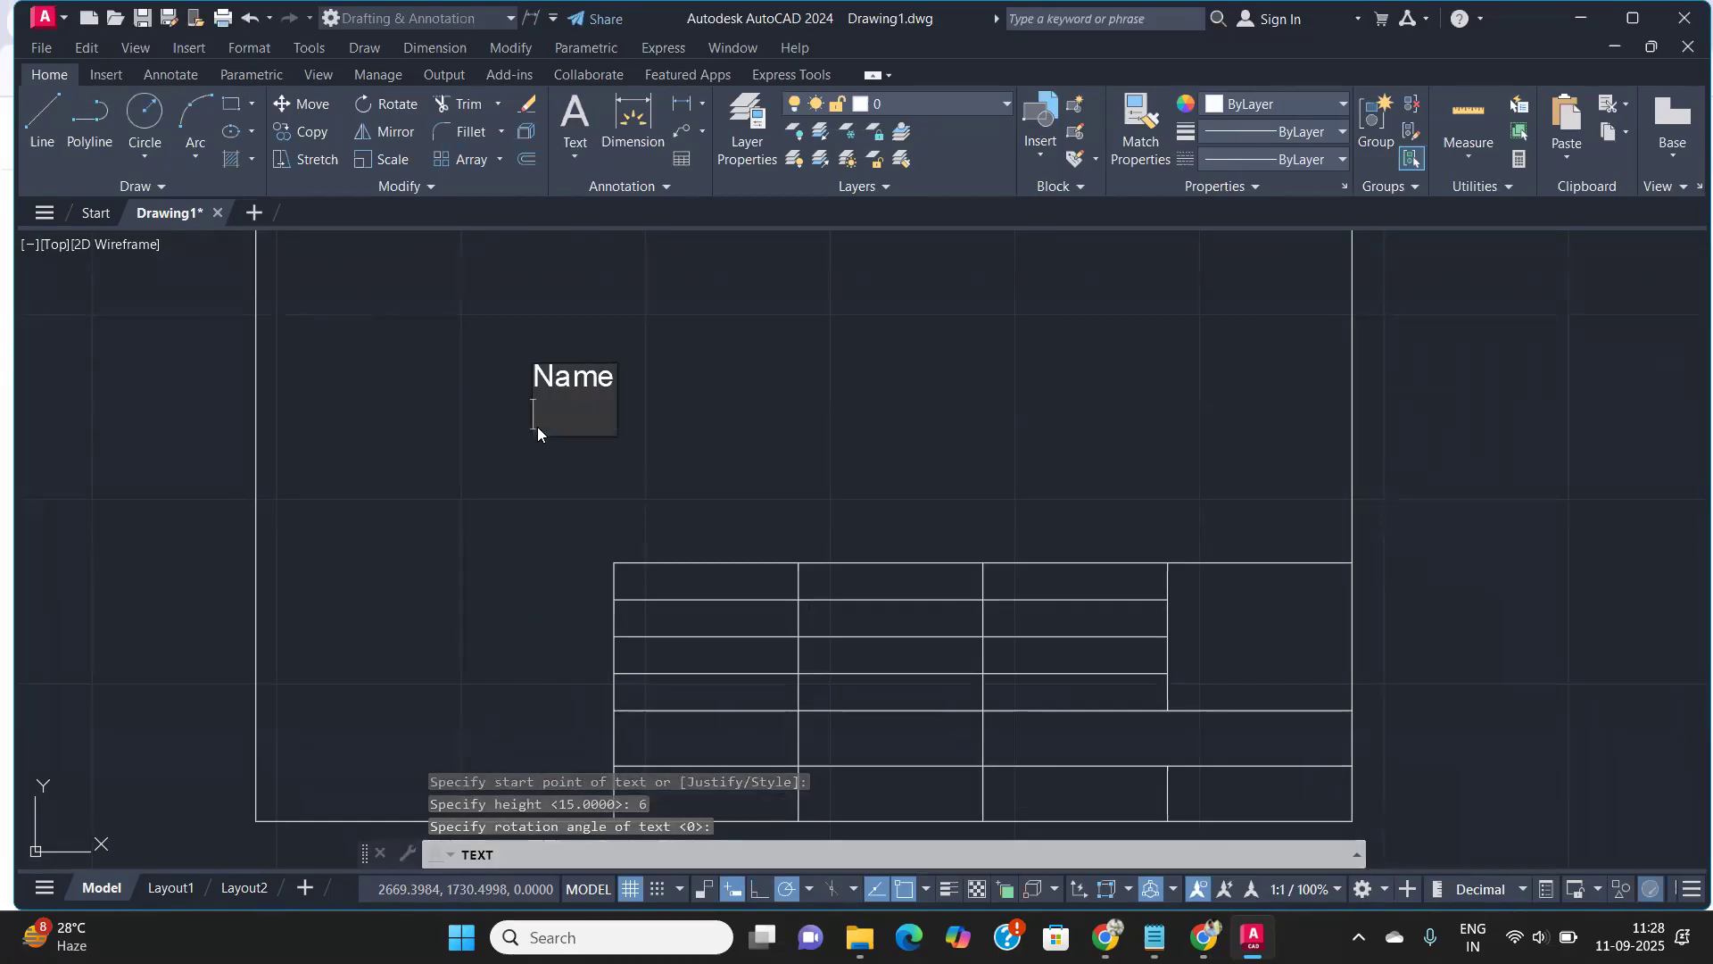
pyautogui.press('Return')
# Move the "Name" text into the second cell of the table's top row
pyautogui.click(640, 398)
pyautogui.click(510, 359)
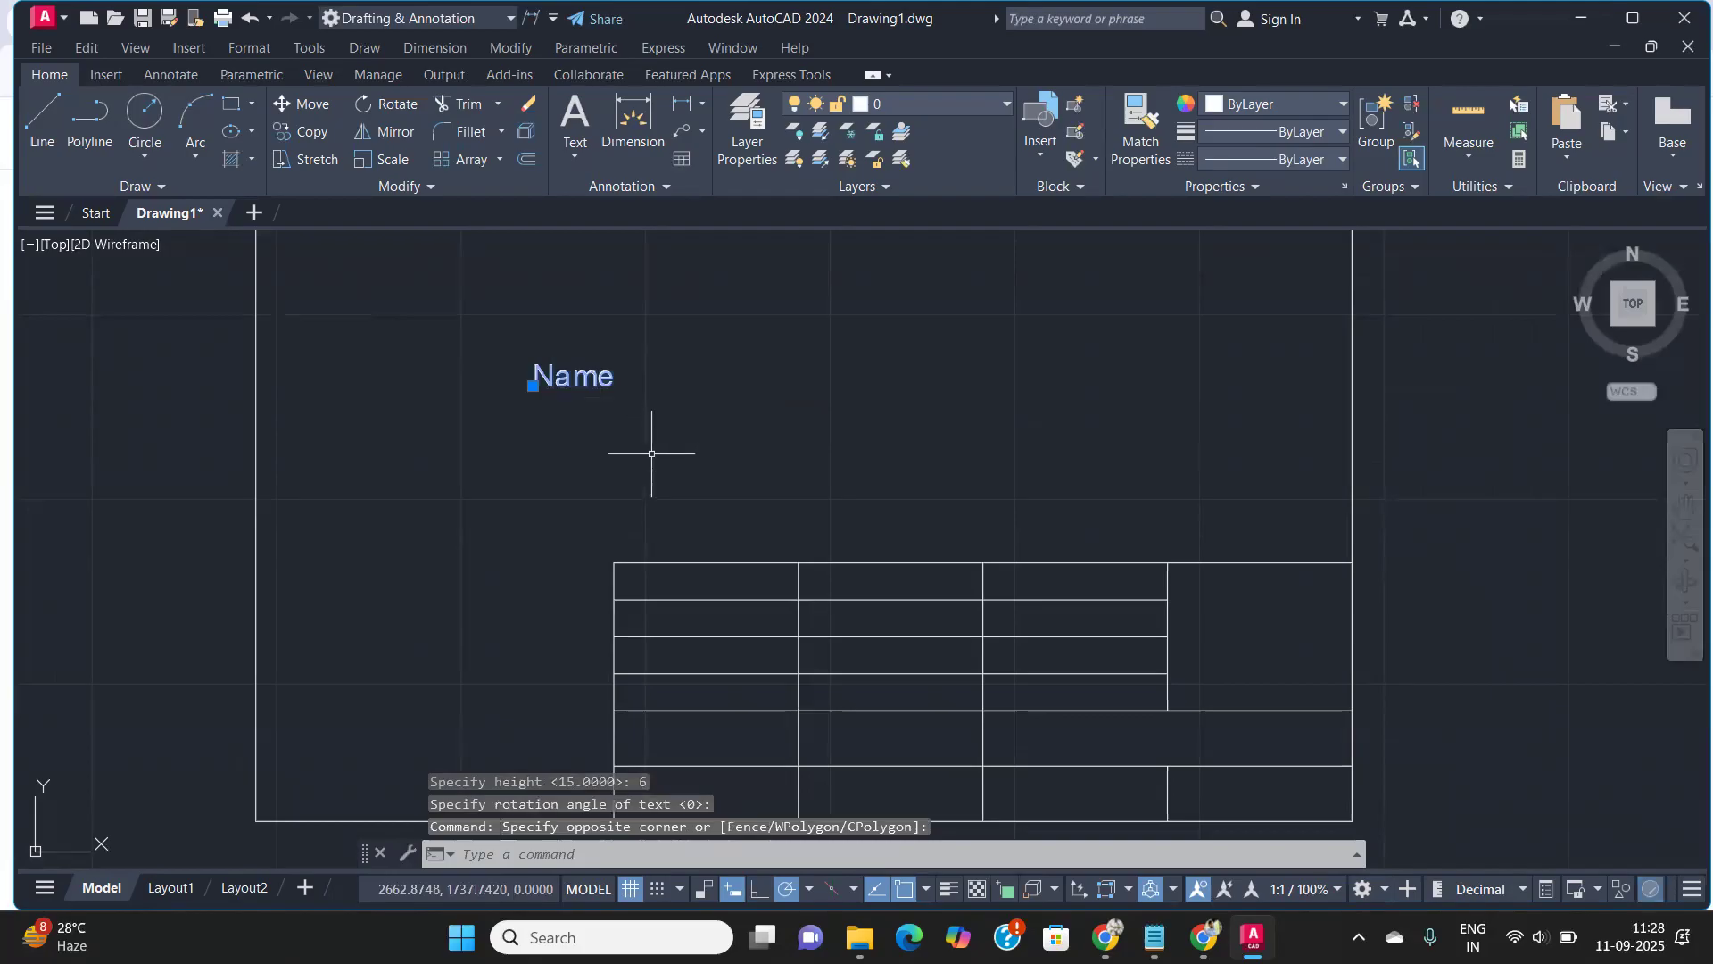
pyautogui.write('m')
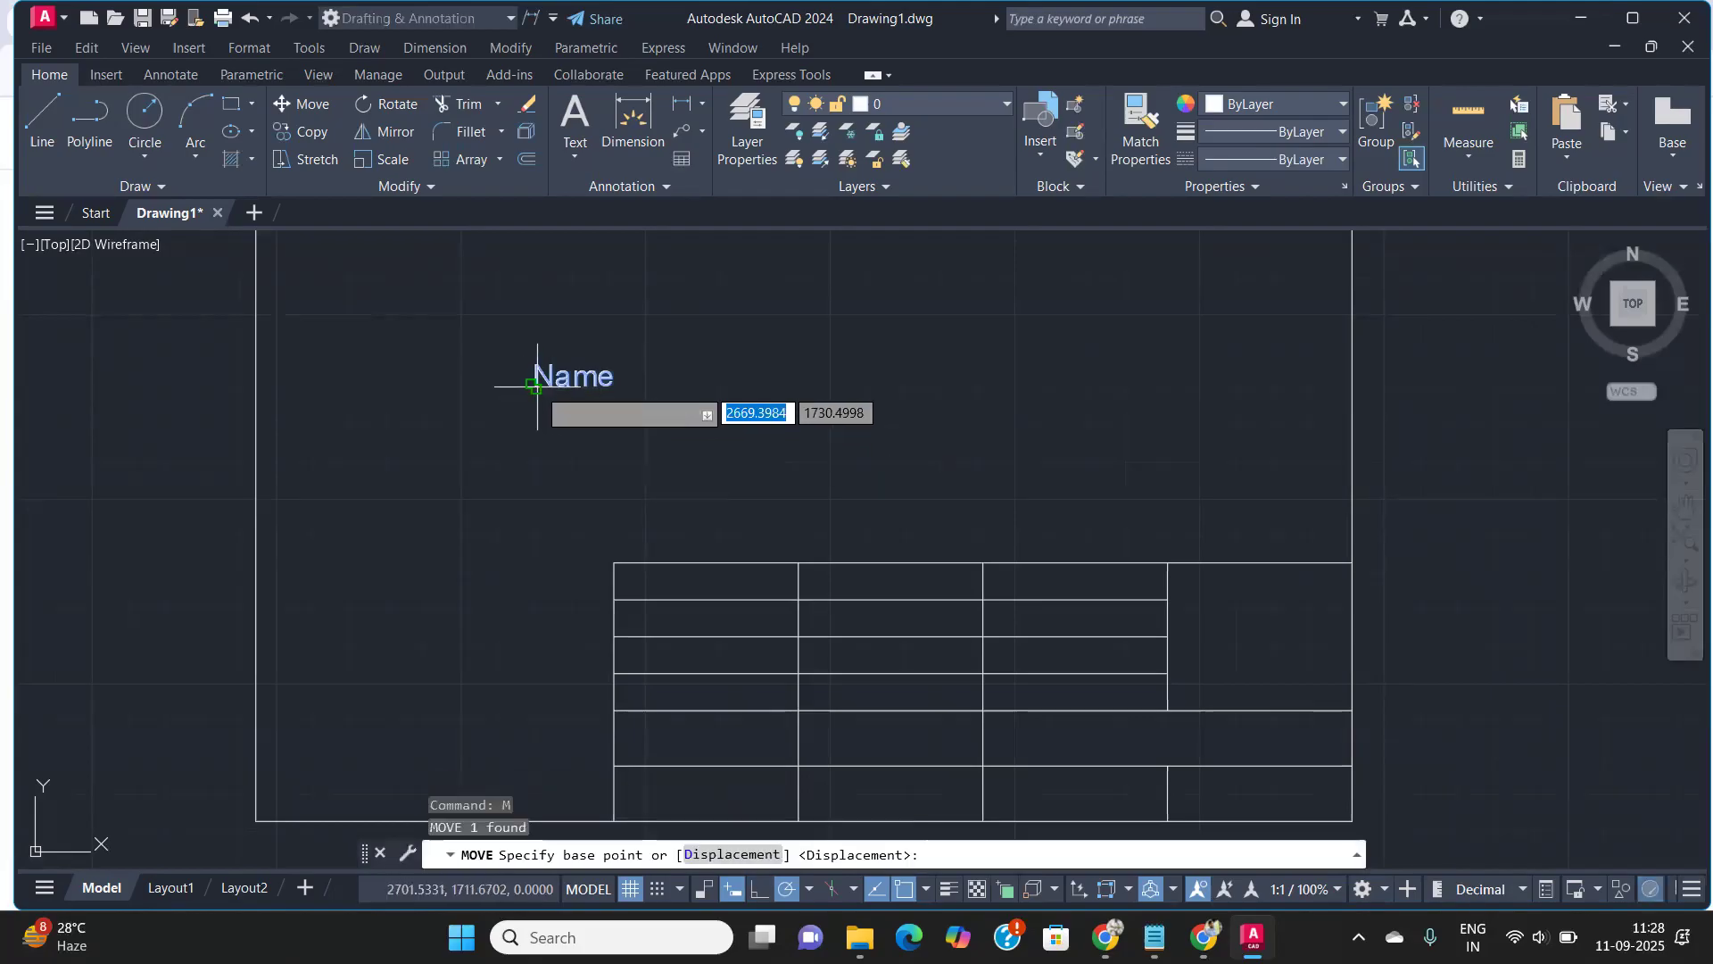
pyautogui.click(544, 377)
pyautogui.scroll(4, 852, 585)
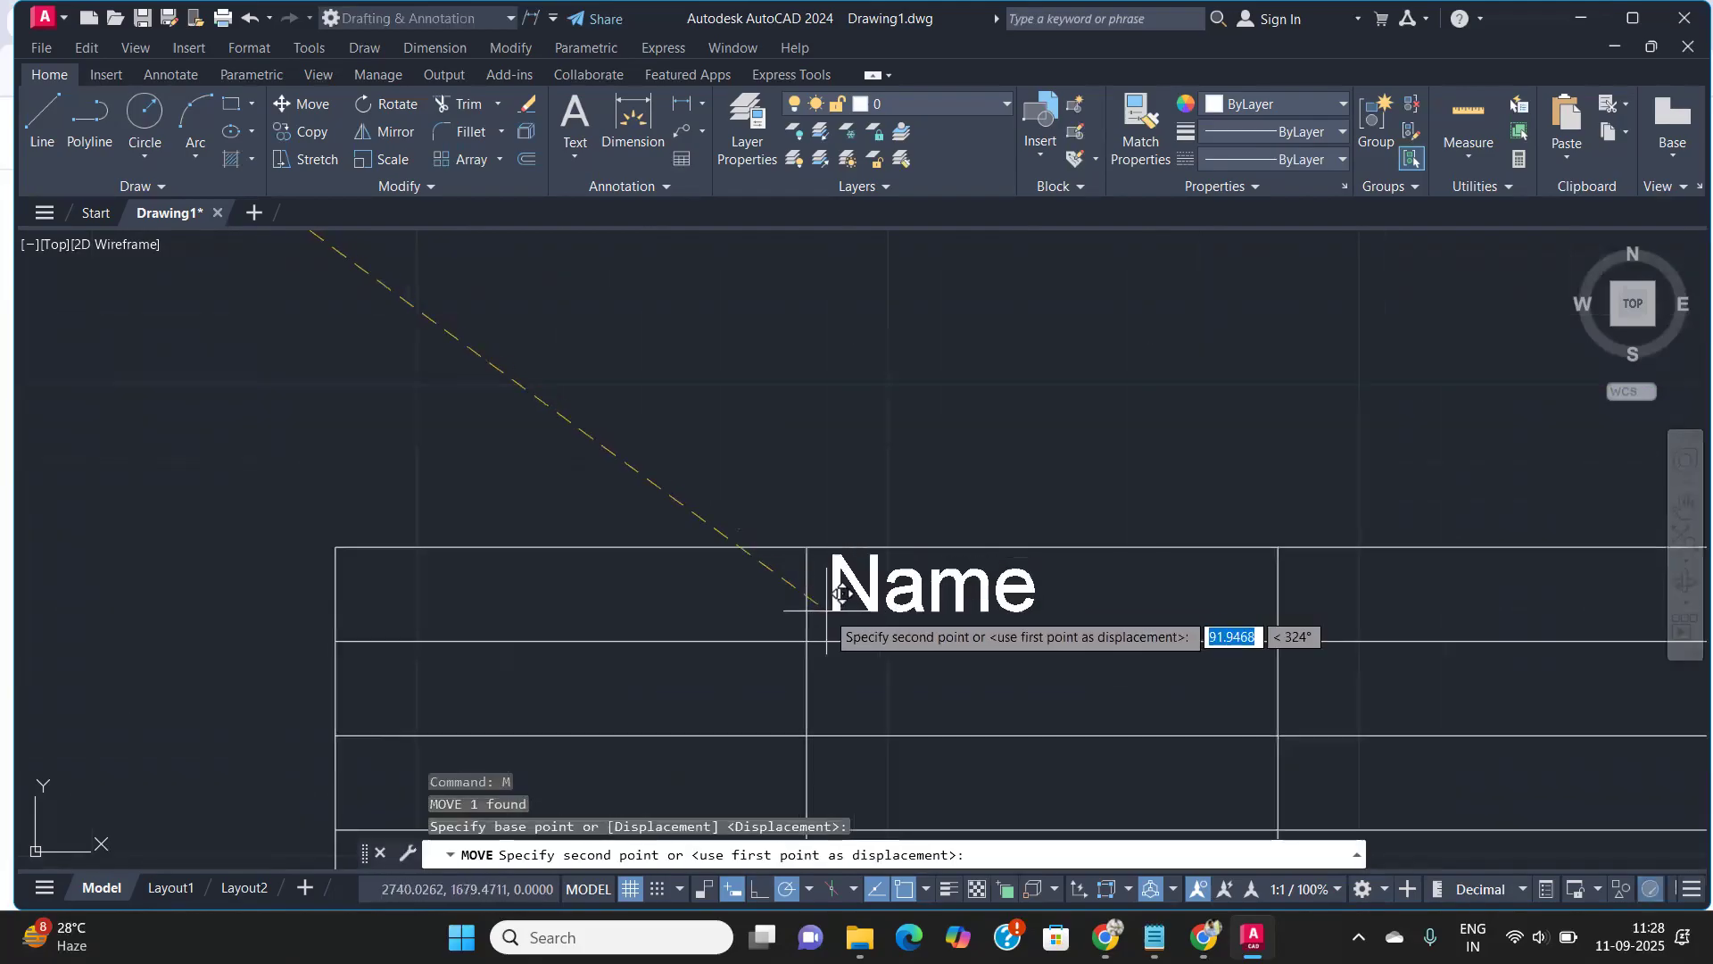
pyautogui.click(857, 623)
# Copy the "Name" text into the third cell of the table's top row
pyautogui.moveTo(979, 625); pyautogui.dragTo(806, 573, button='middle')
pyautogui.click(888, 568)
pyautogui.click(845, 547)
pyautogui.write('c')
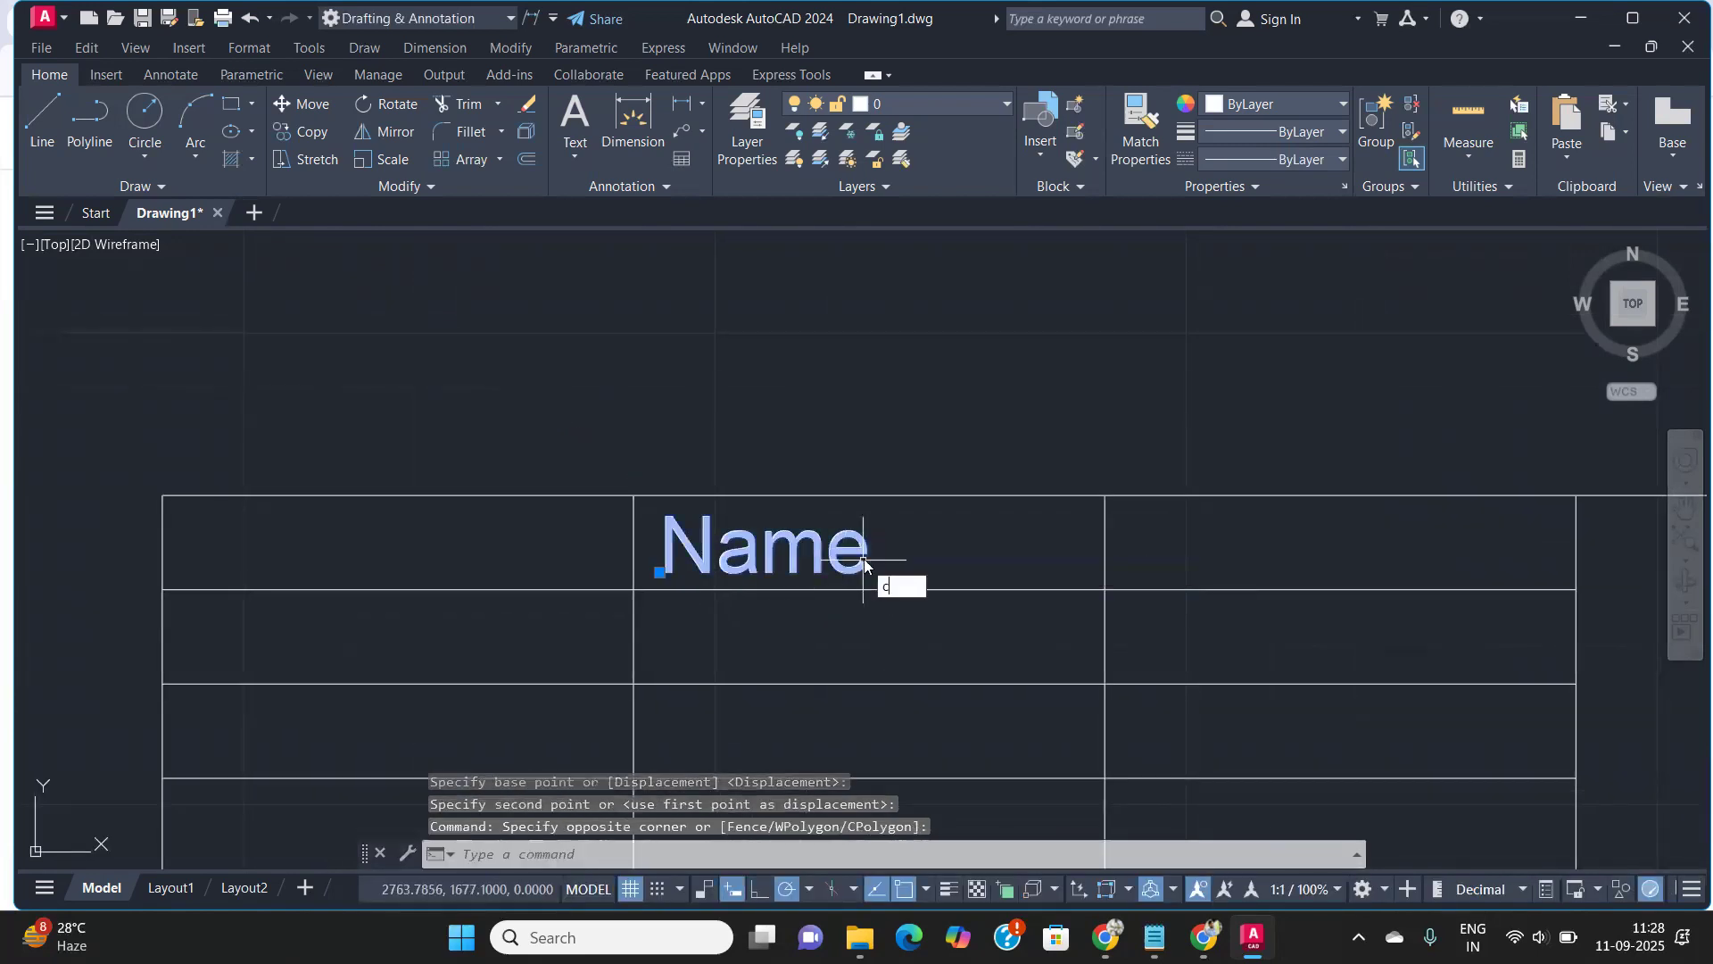
pyautogui.write('o')
pyautogui.press('Return')
pyautogui.click(660, 572)
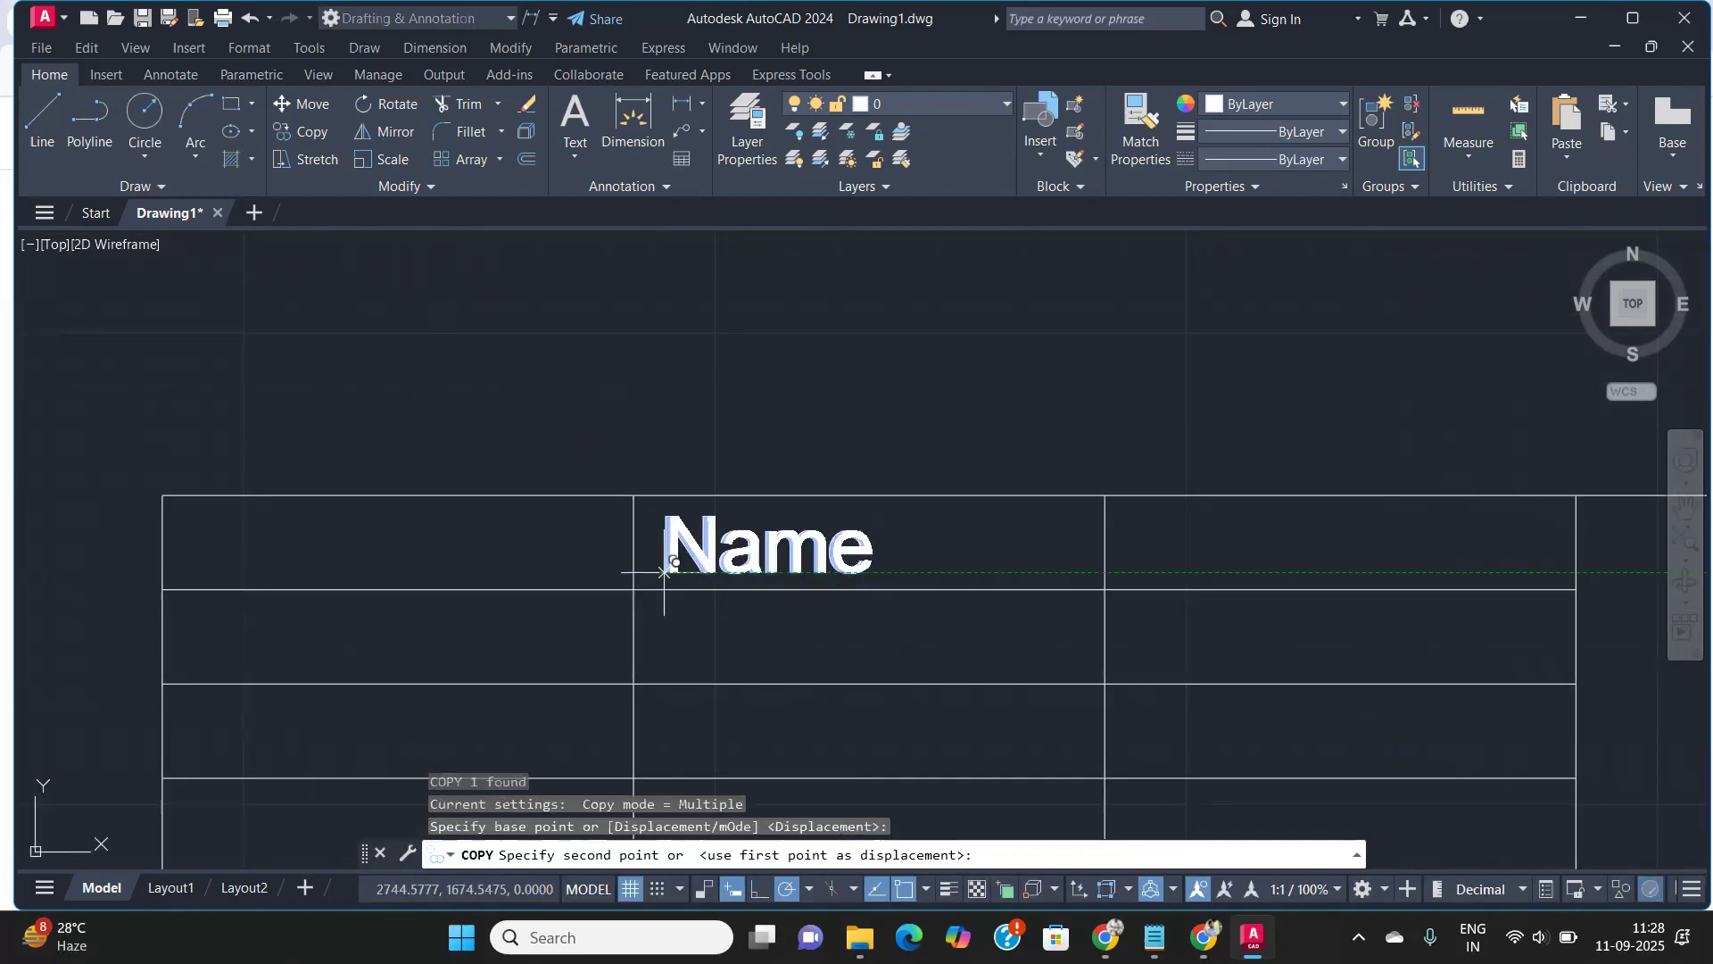
pyautogui.click(1127, 573)
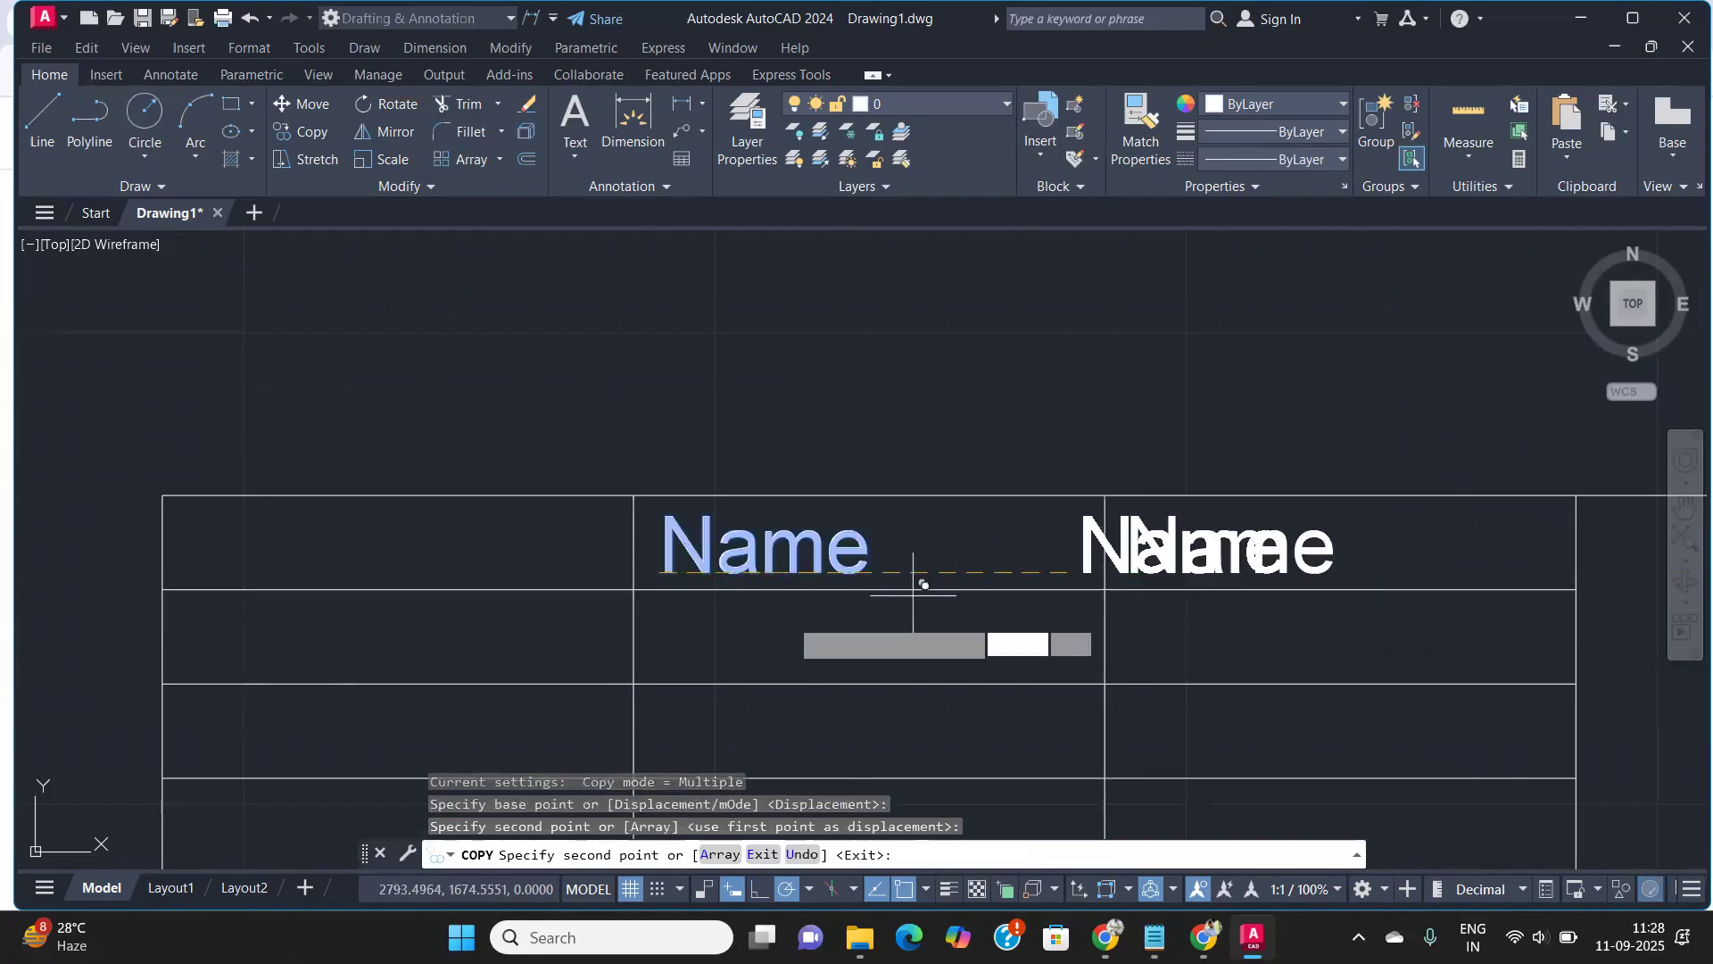
# Place three more copies of the "Name" text in the first column, in the second, third and fourth rows
pyautogui.moveTo(462, 640); pyautogui.dragTo(692, 495, button='middle')
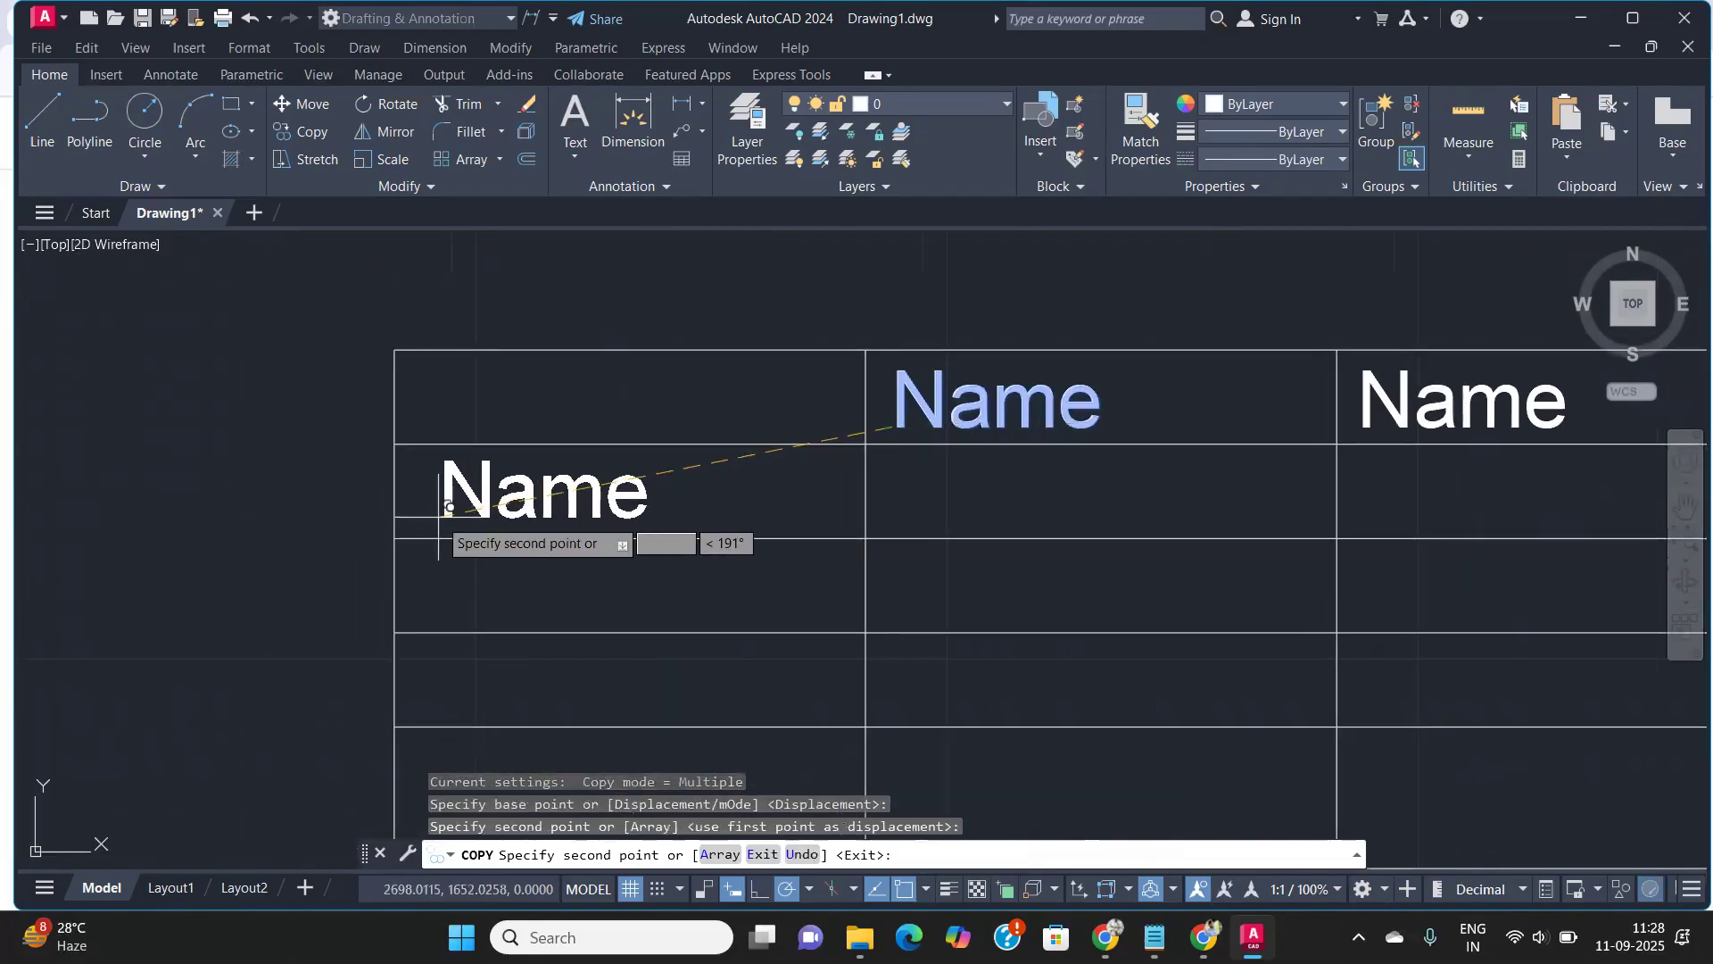
pyautogui.click(424, 516)
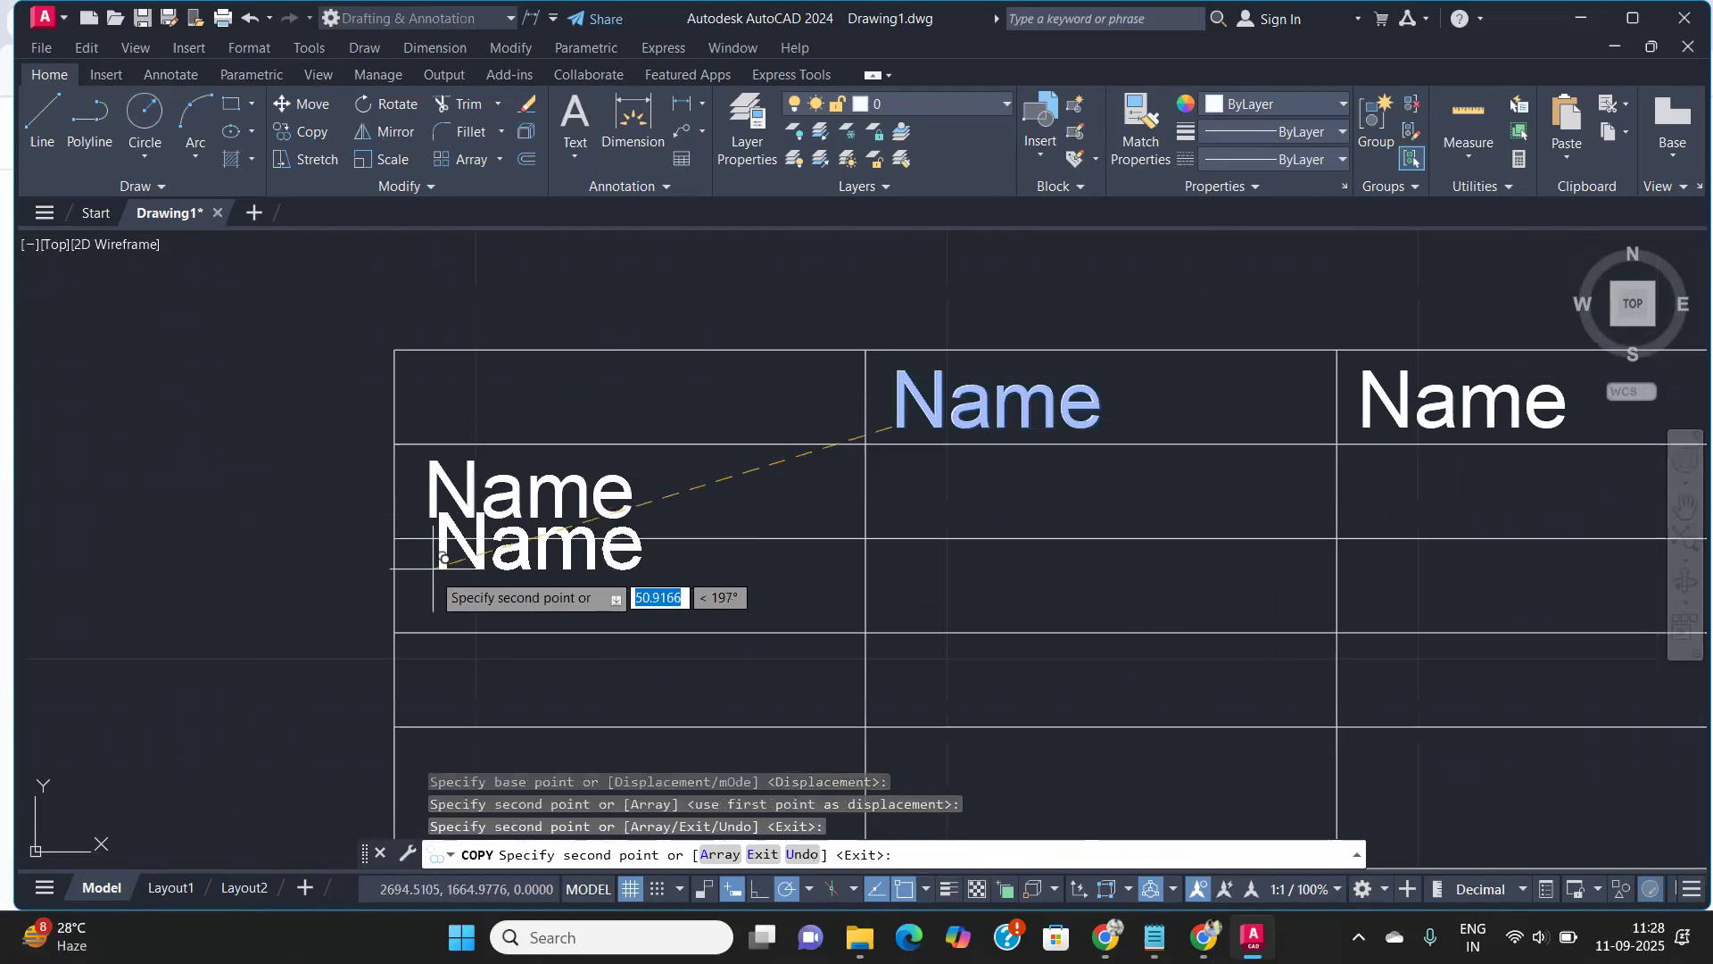
pyautogui.click(425, 613)
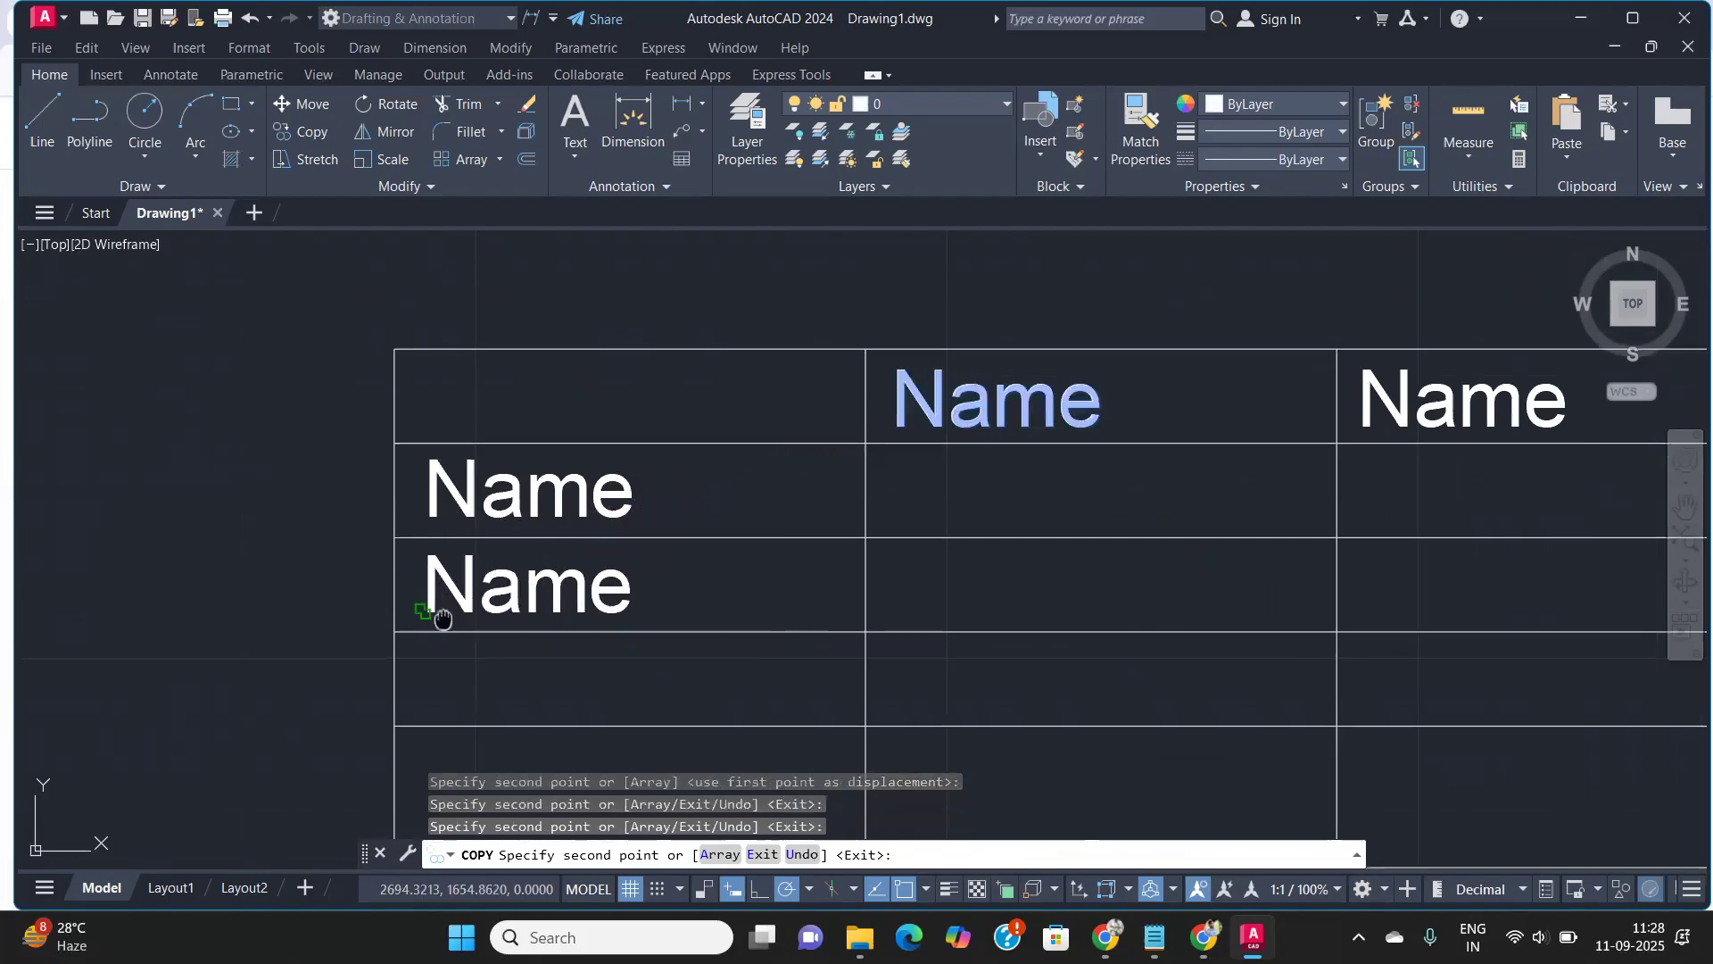
pyautogui.moveTo(432, 607); pyautogui.dragTo(448, 509, button='middle')
pyautogui.click(443, 607)
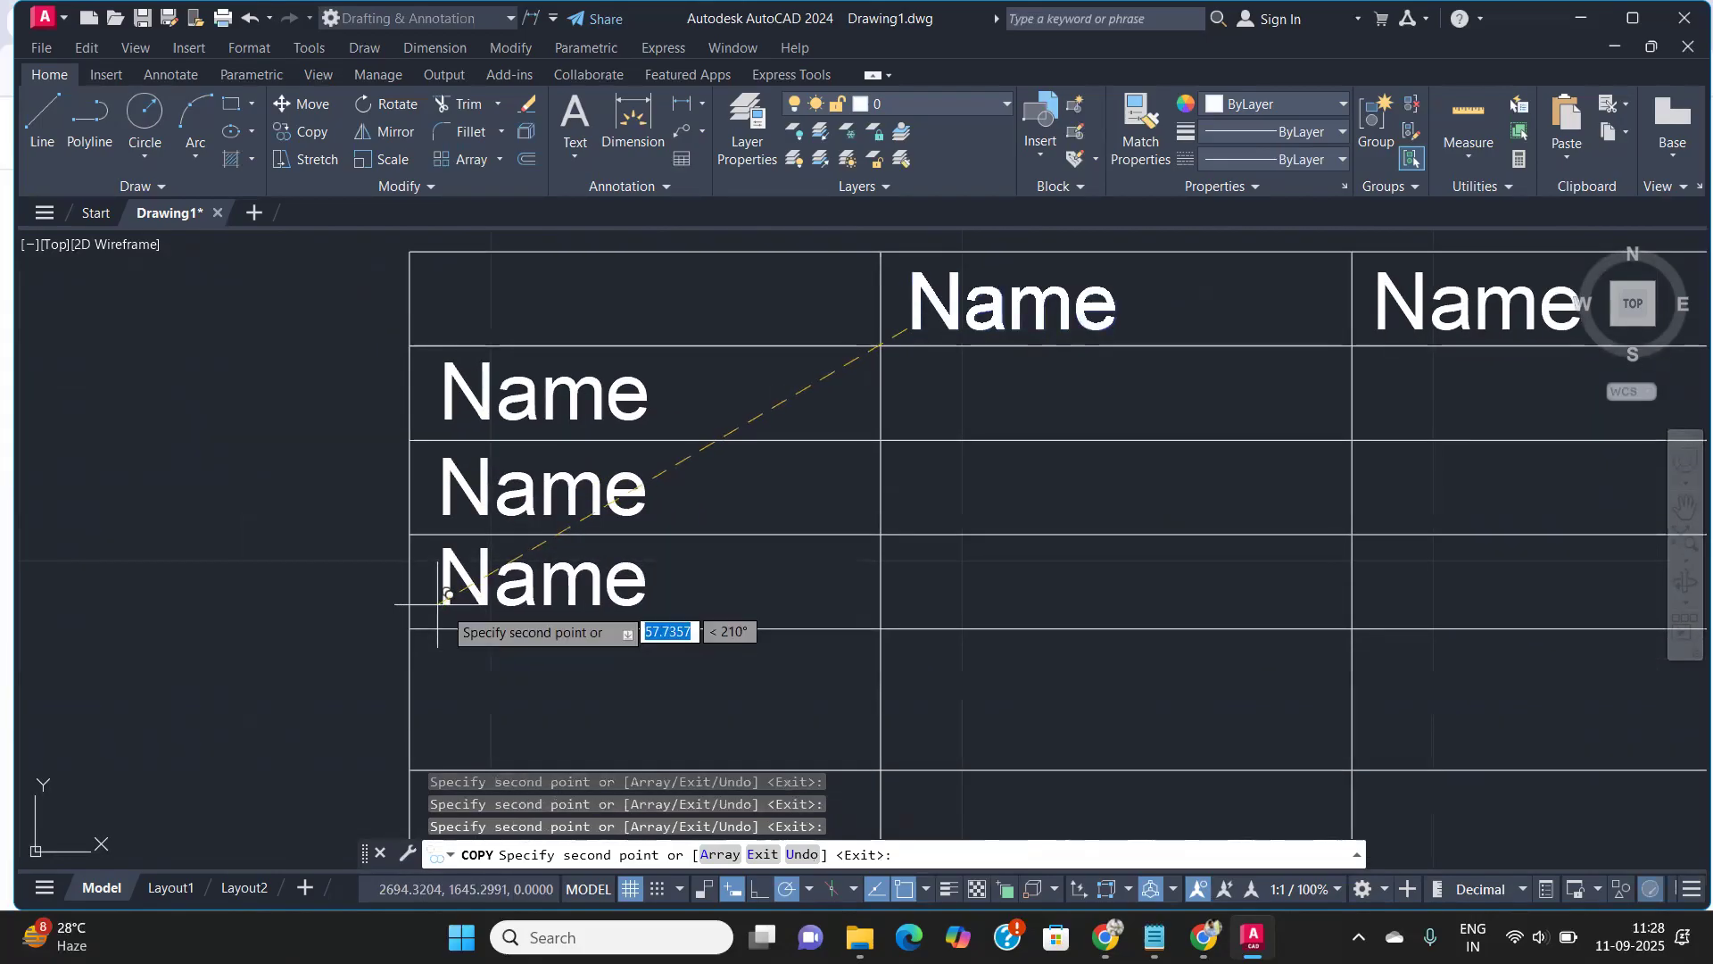
pyautogui.moveTo(519, 616); pyautogui.dragTo(488, 521, button='middle')
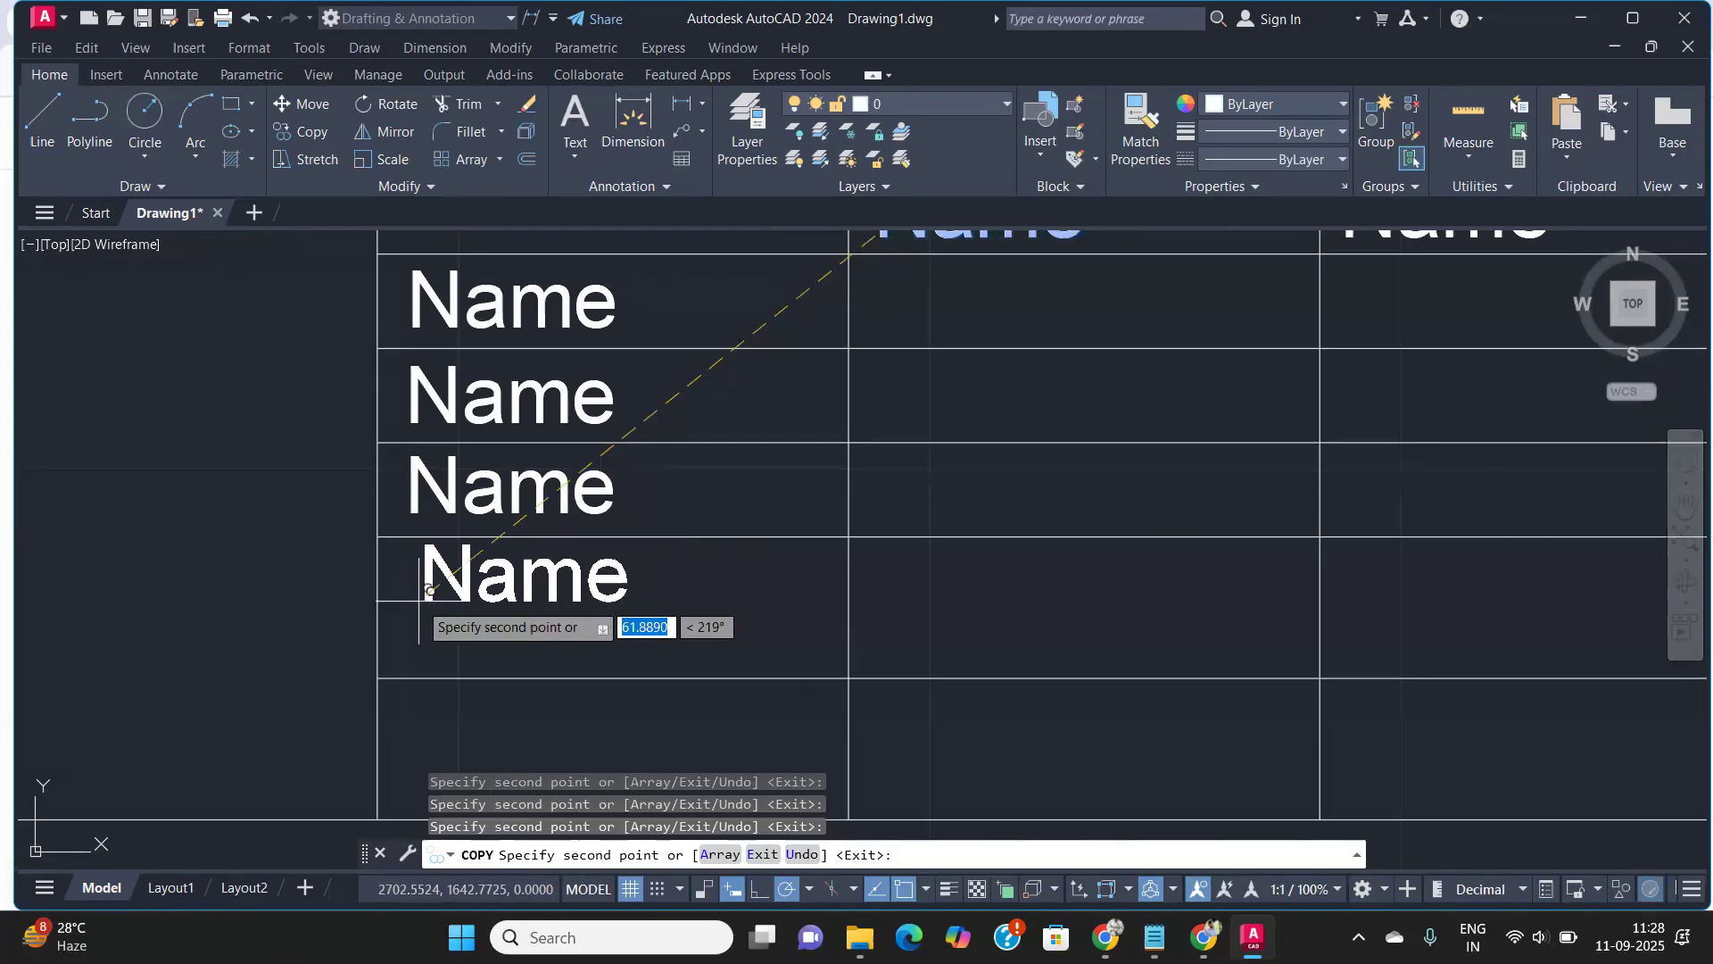
pyautogui.press('Escape')
# Change the text in the third cell of the top row to "Date"
pyautogui.scroll(-3, 470, 601)
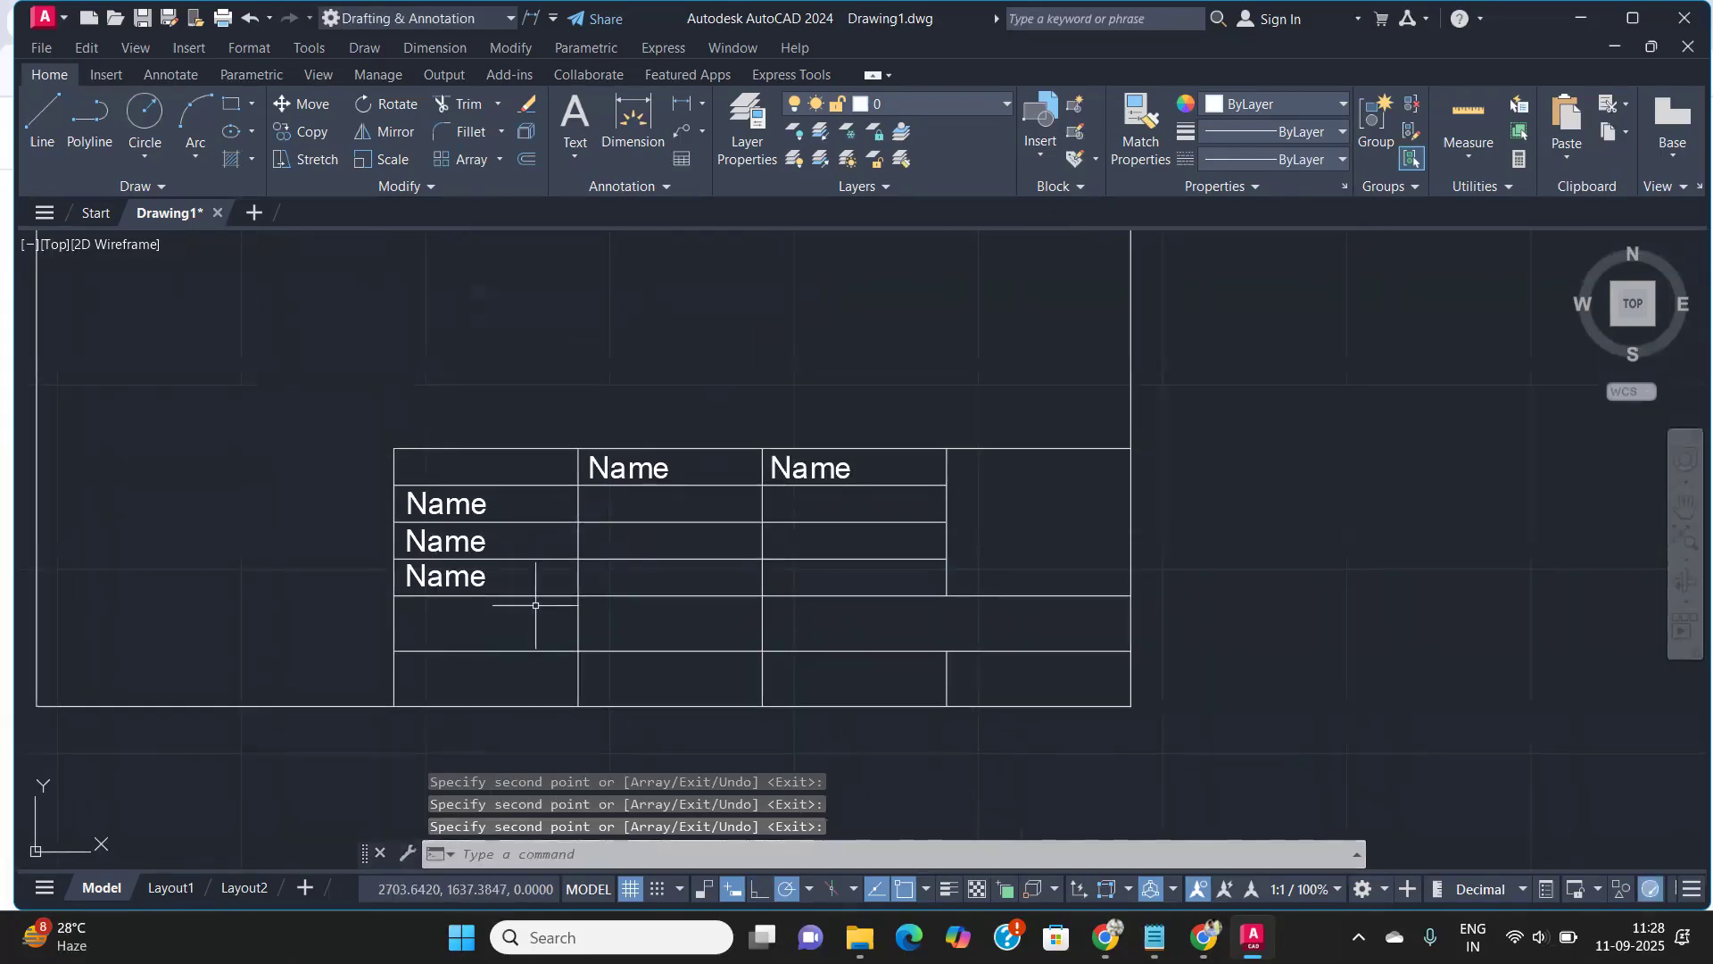
pyautogui.scroll(2, 856, 460)
pyautogui.click(846, 457)
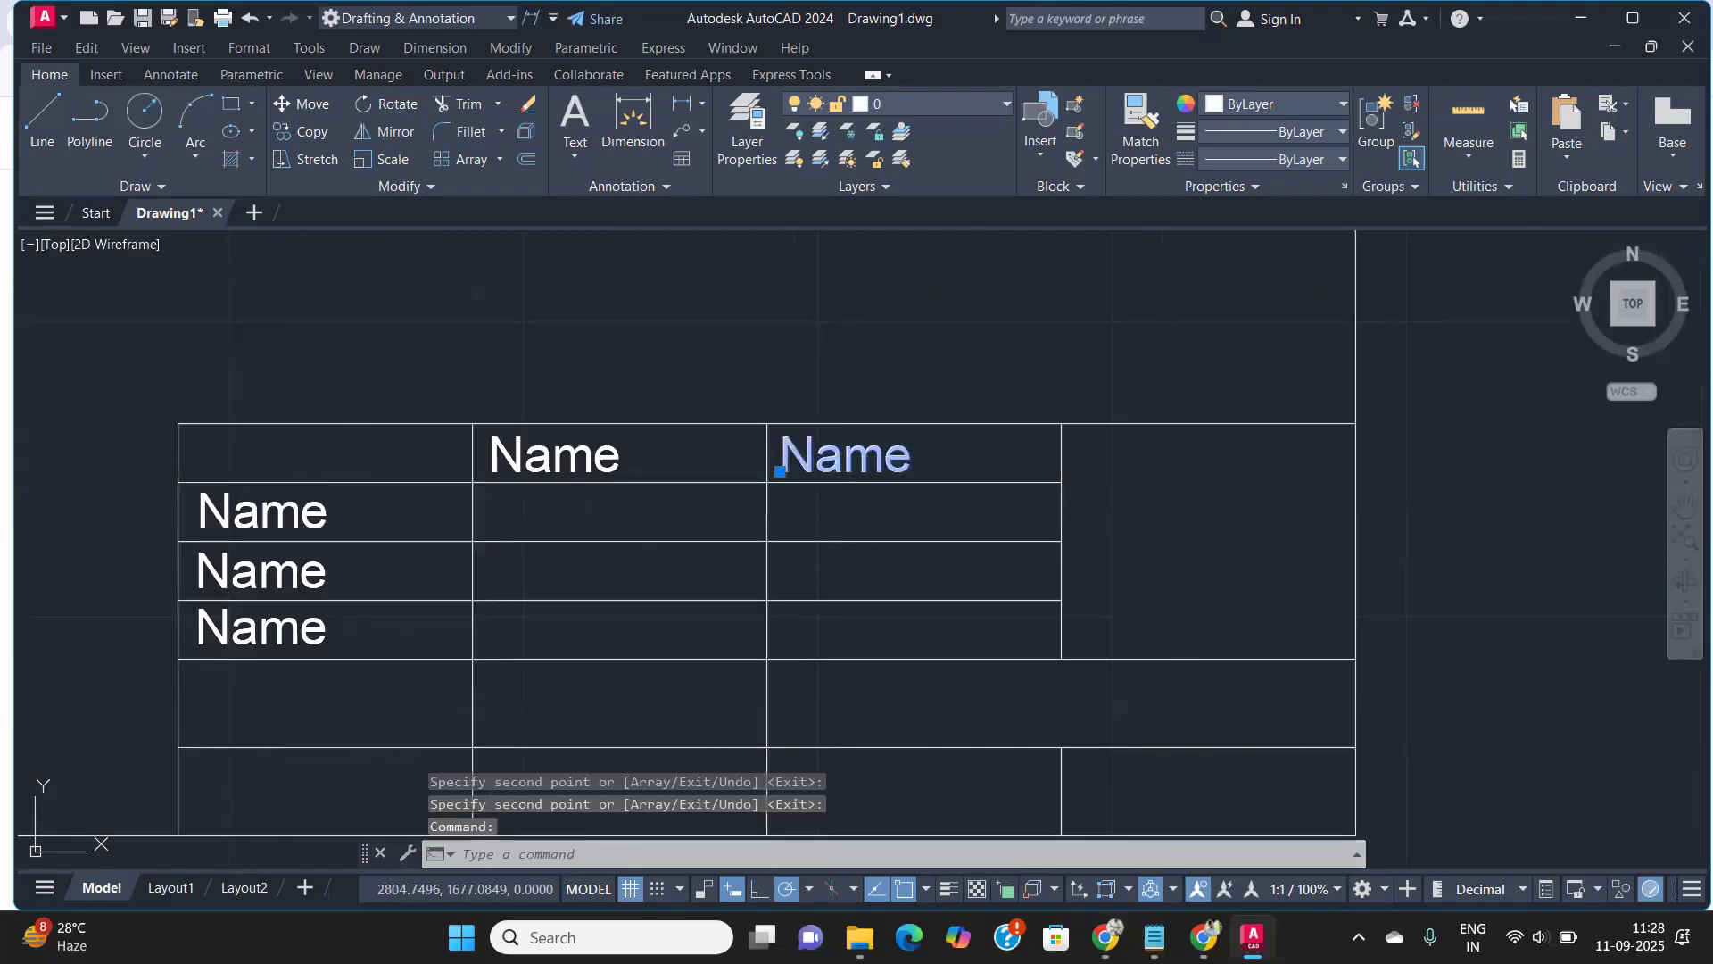
pyautogui.doubleClick(850, 457)
pyautogui.write('Date')
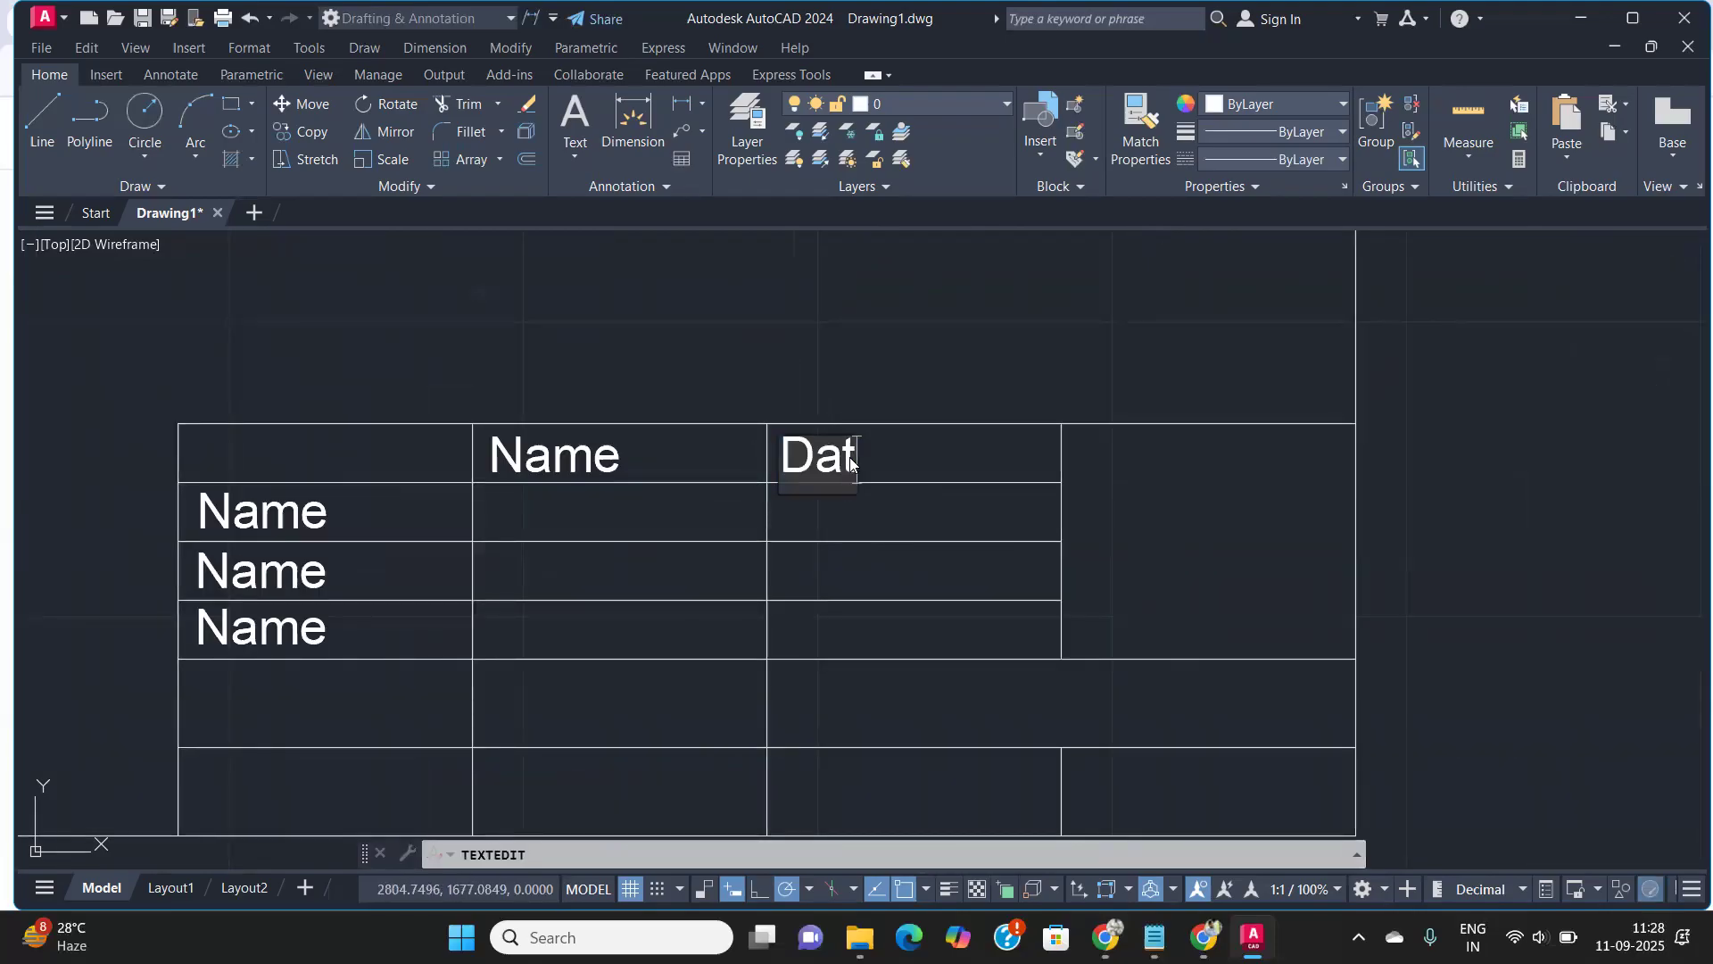
pyautogui.click(904, 506)
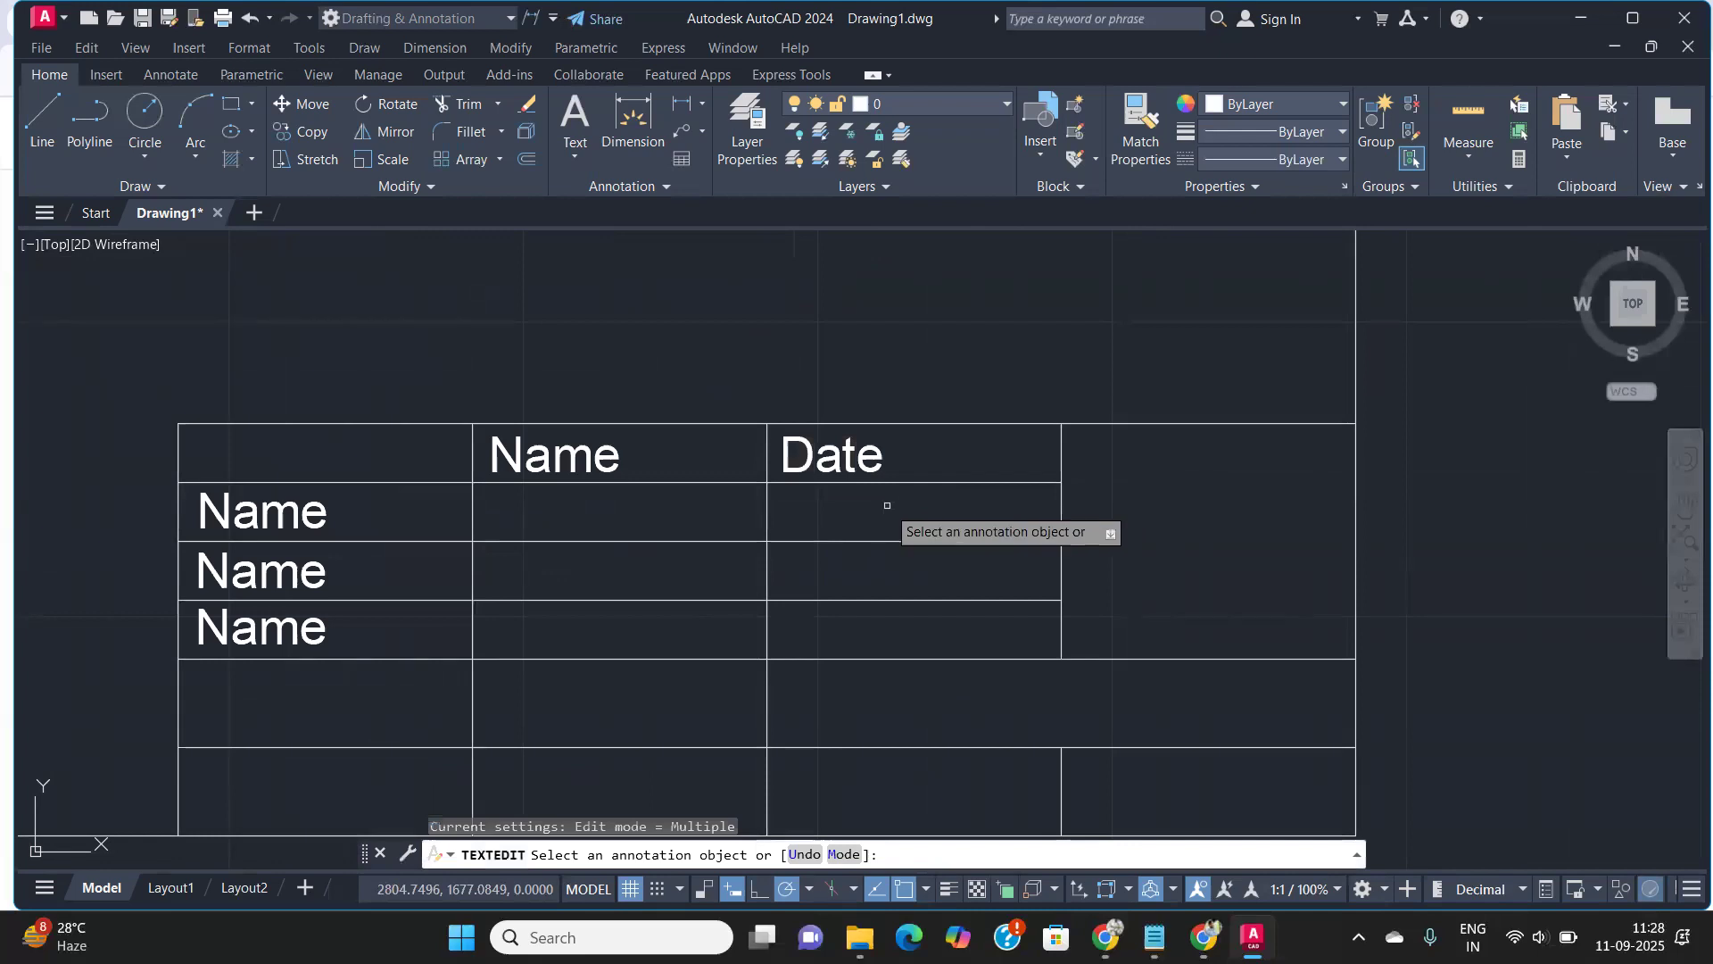
# Change the first-column text in the second row to "Drawn By"
pyautogui.click(267, 517)
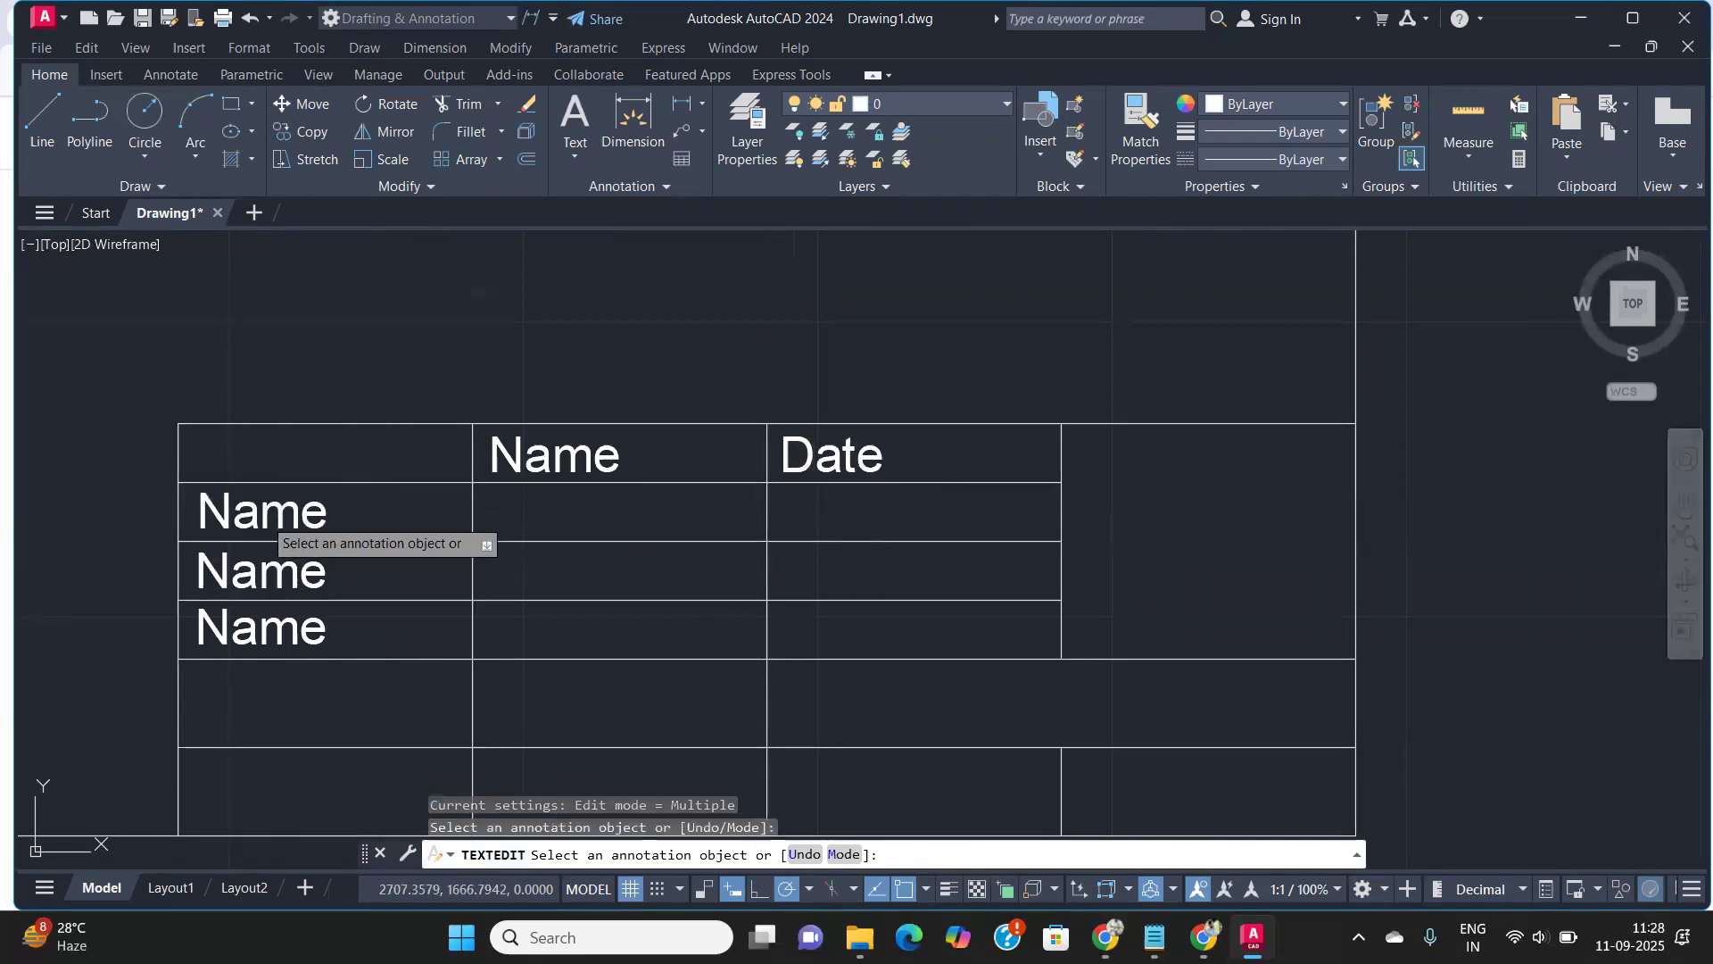
pyautogui.click(269, 518)
pyautogui.write('D')
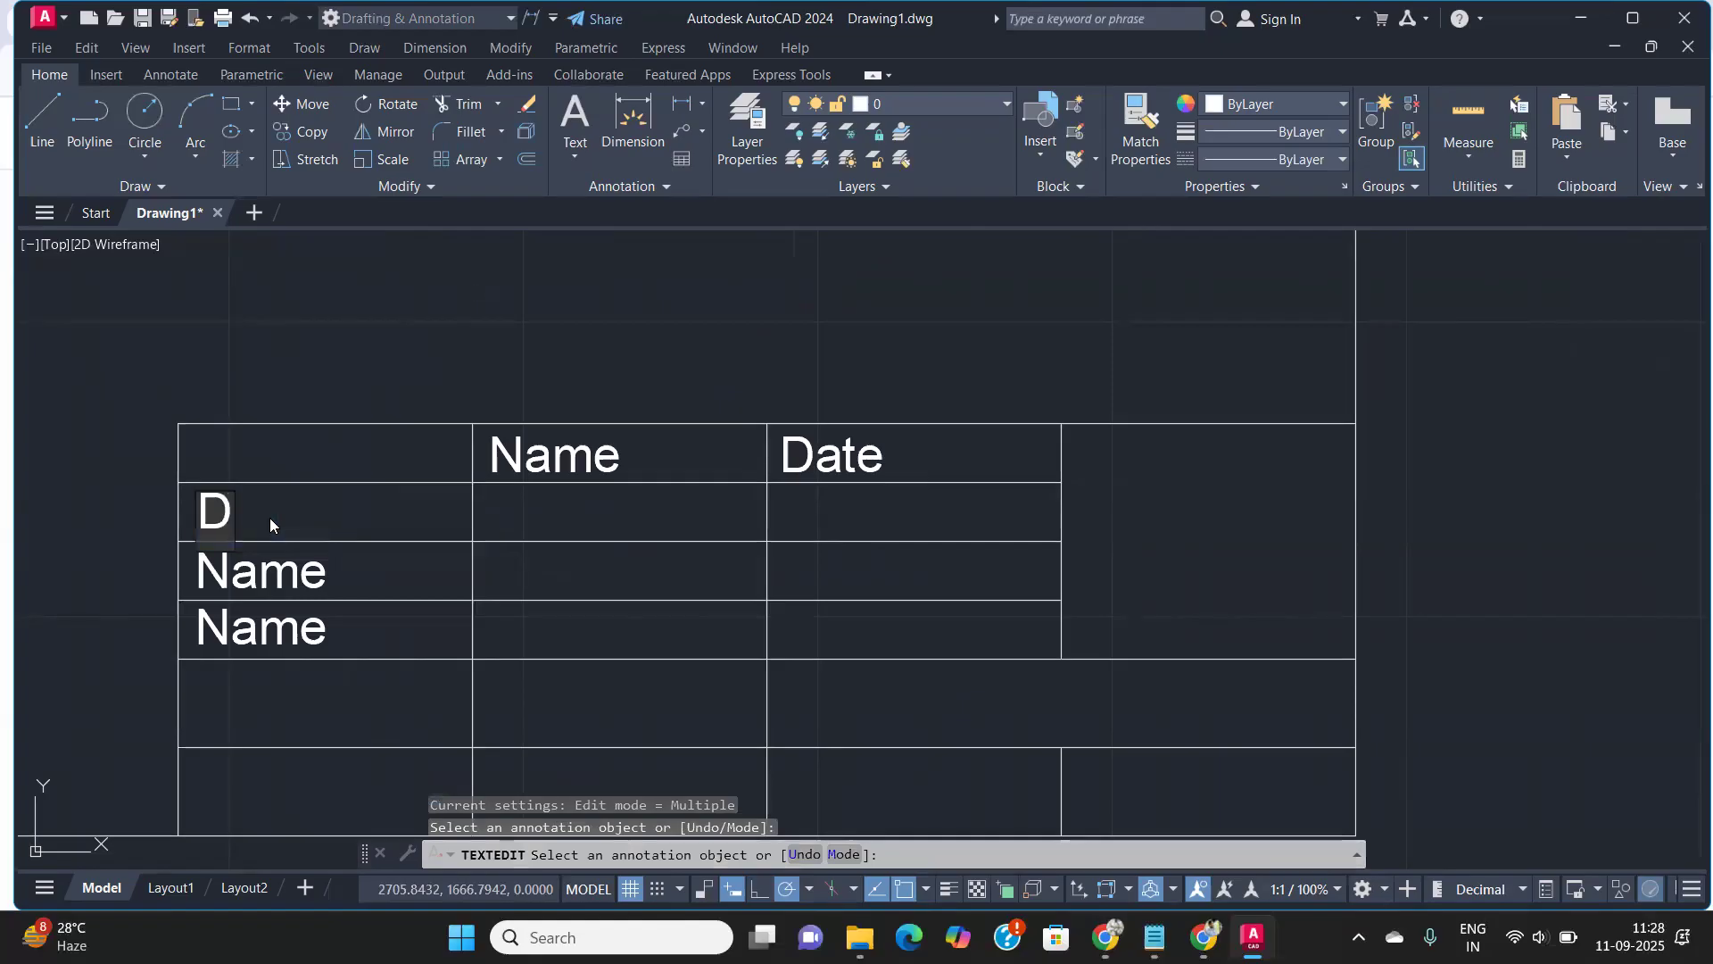
pyautogui.write('rawn By')
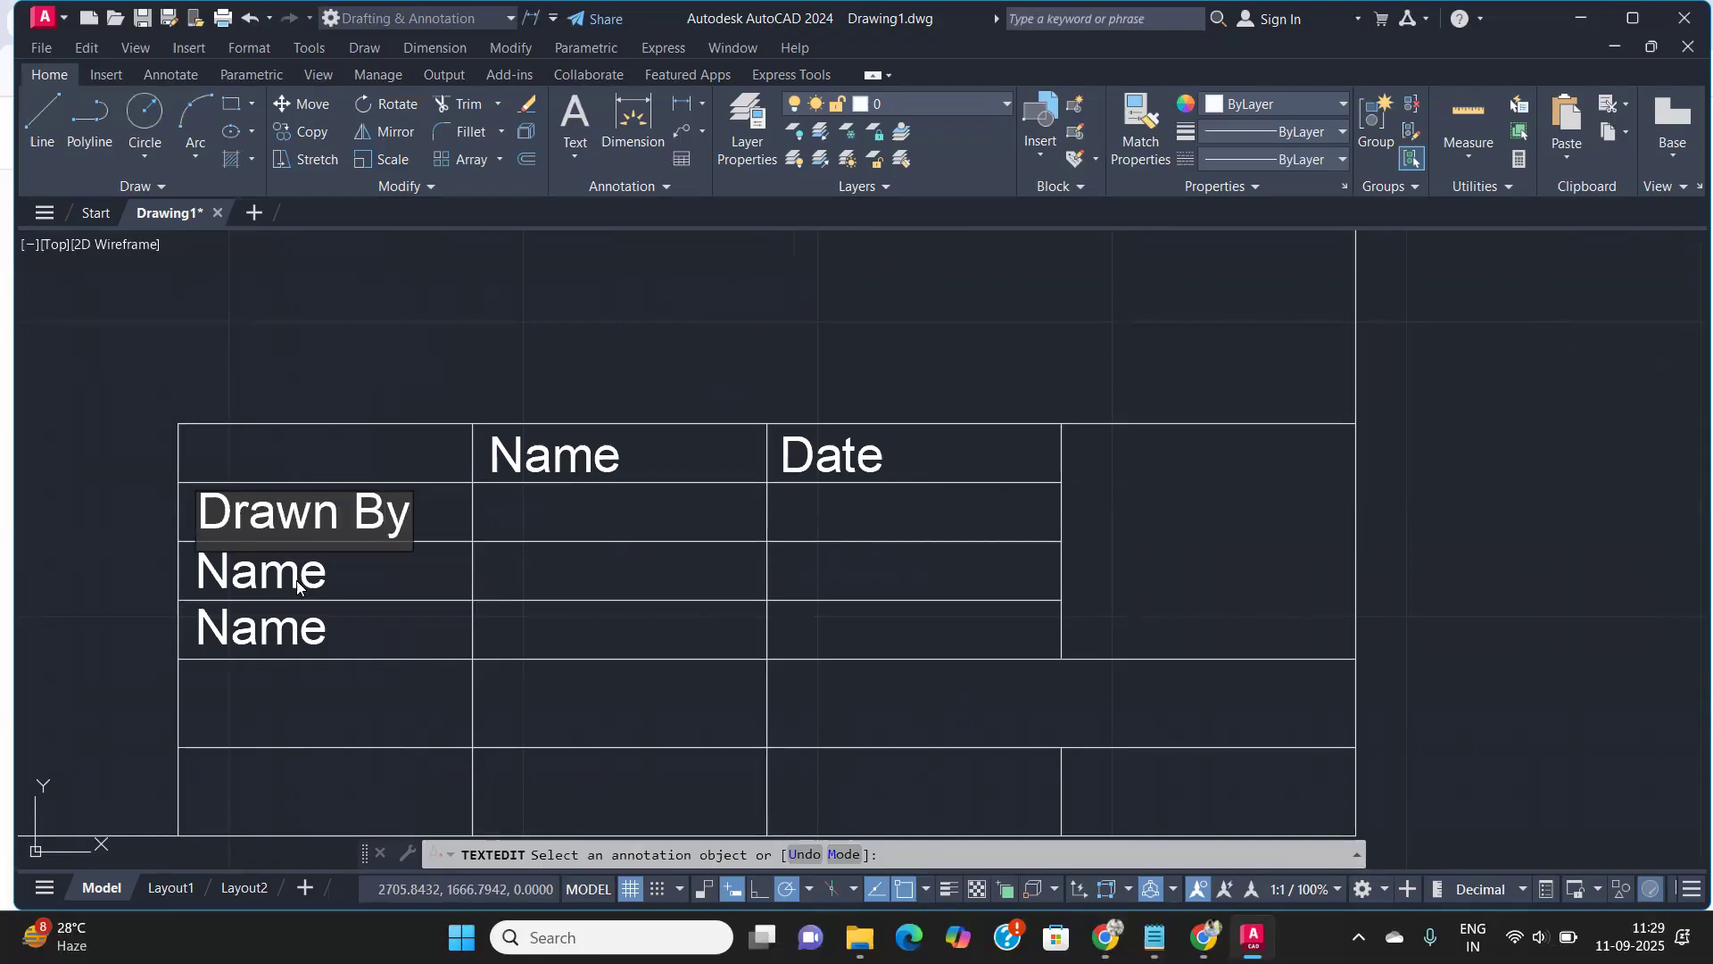
pyautogui.press('Return')
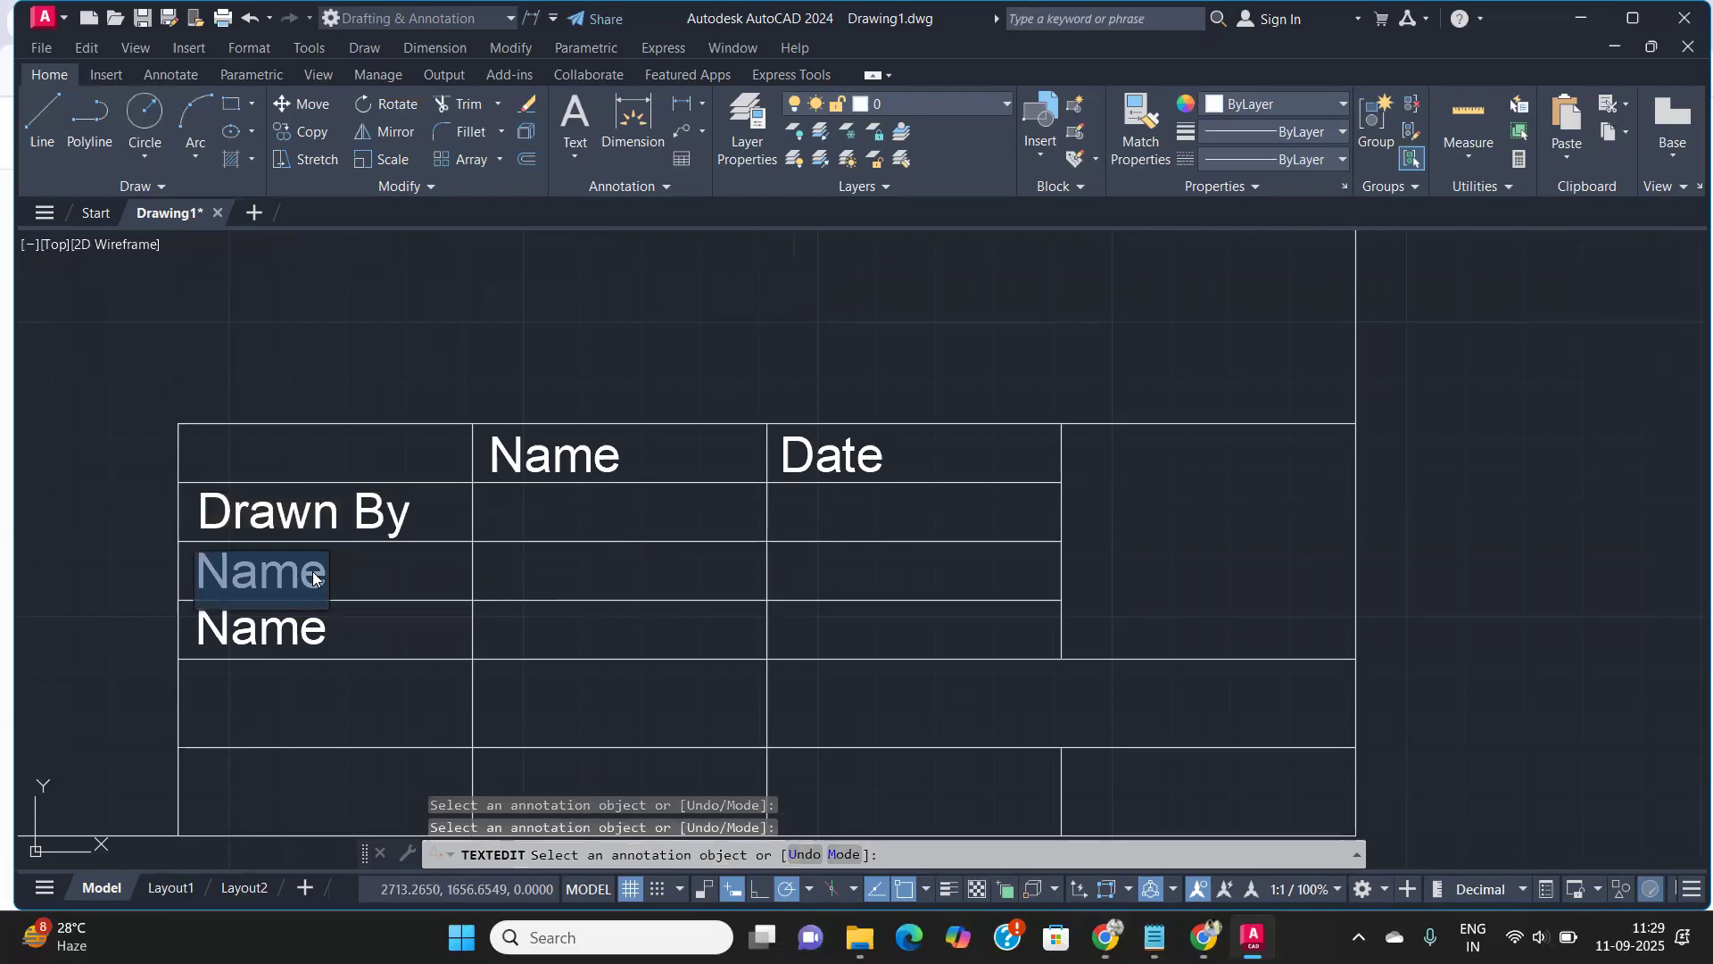
# Change the first-column text in the third row to "Checked By"
pyautogui.write('Checj')
pyautogui.press('BackSpace')
pyautogui.write('ked ')
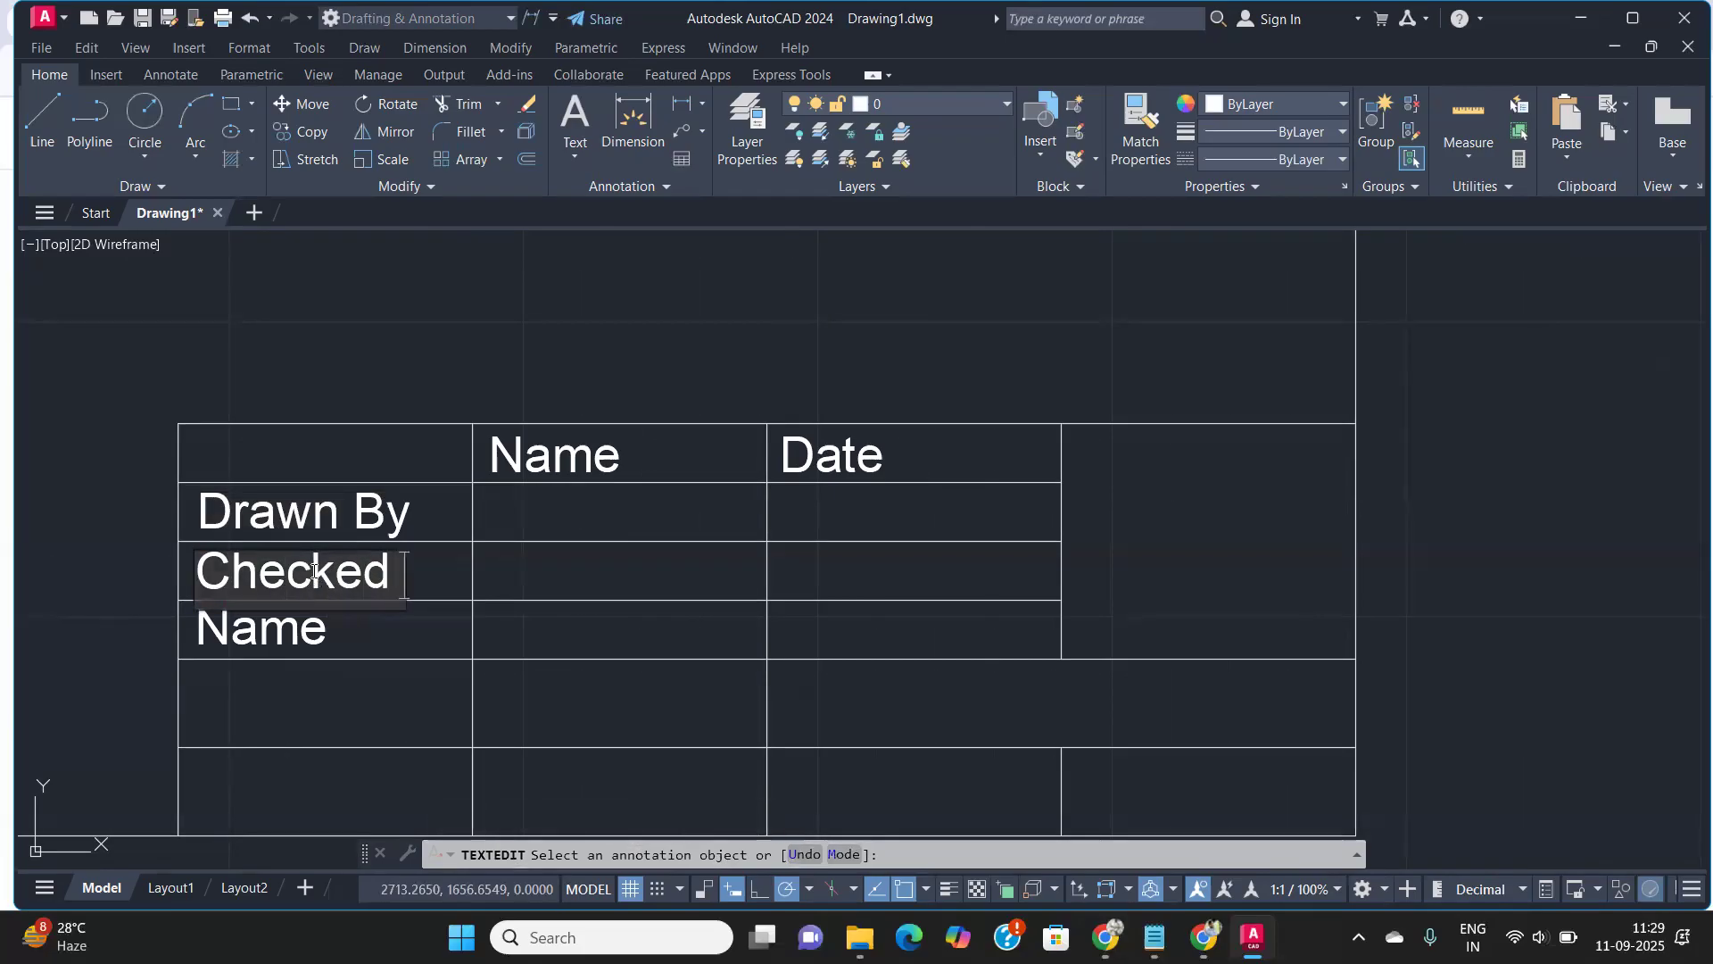
pyautogui.write('By')
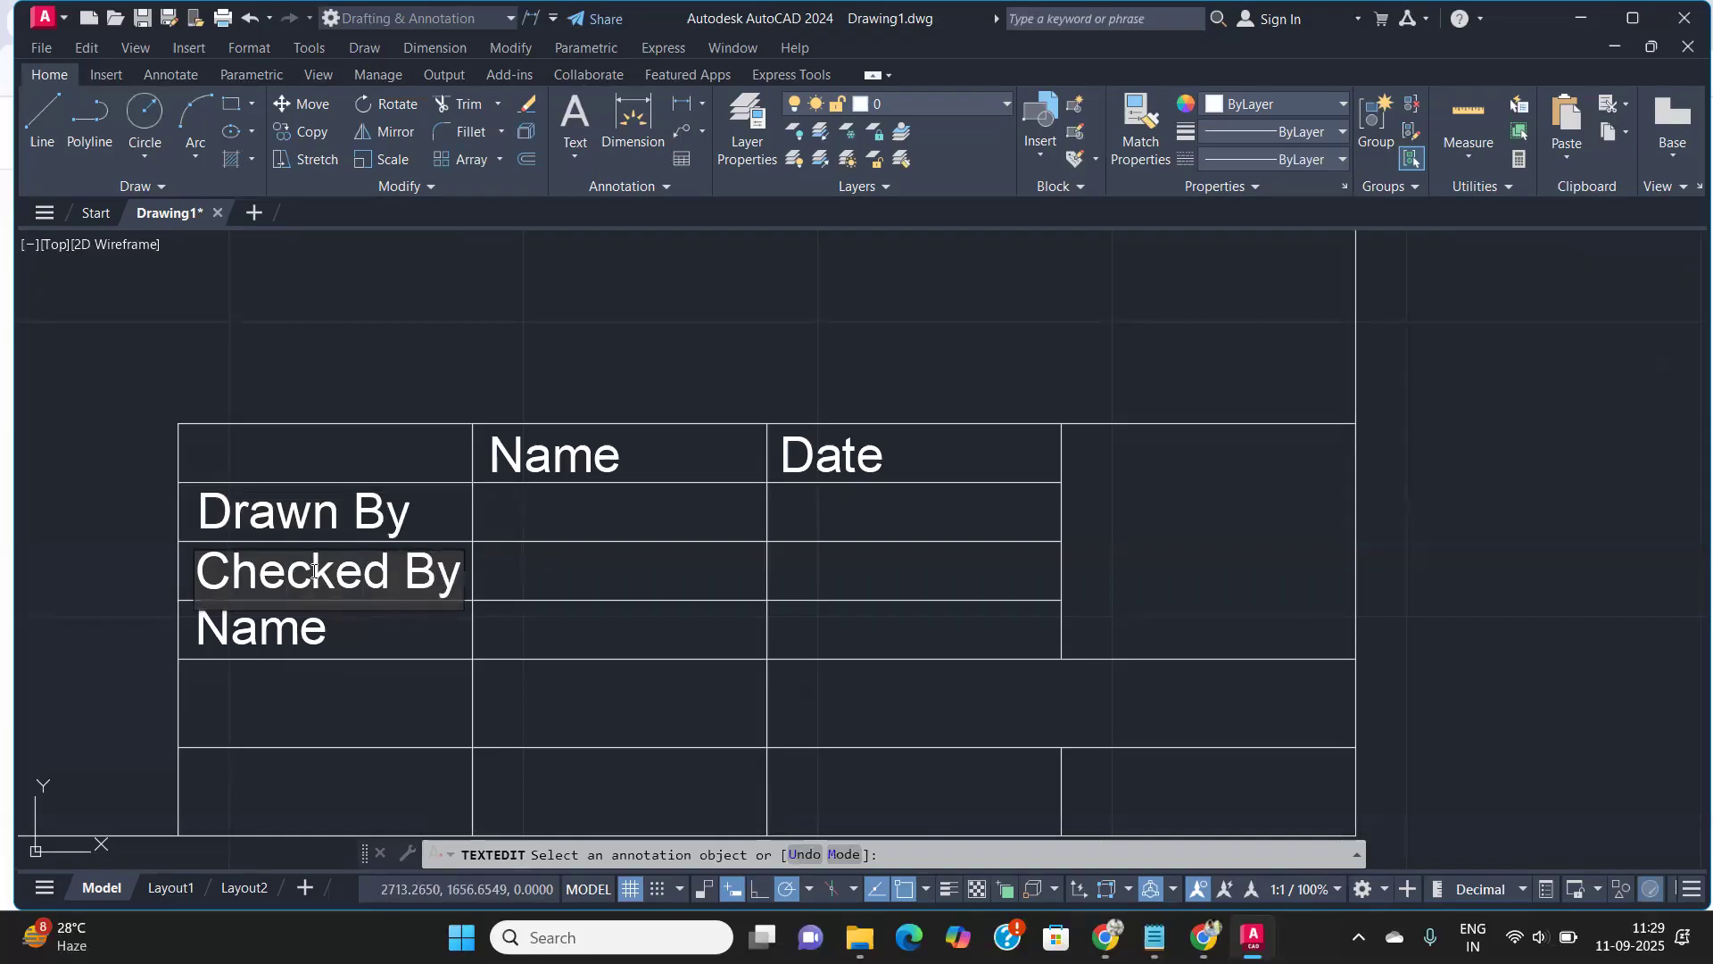
# Change the first-column text in the fourth row to "Approved By"
pyautogui.click(281, 637)
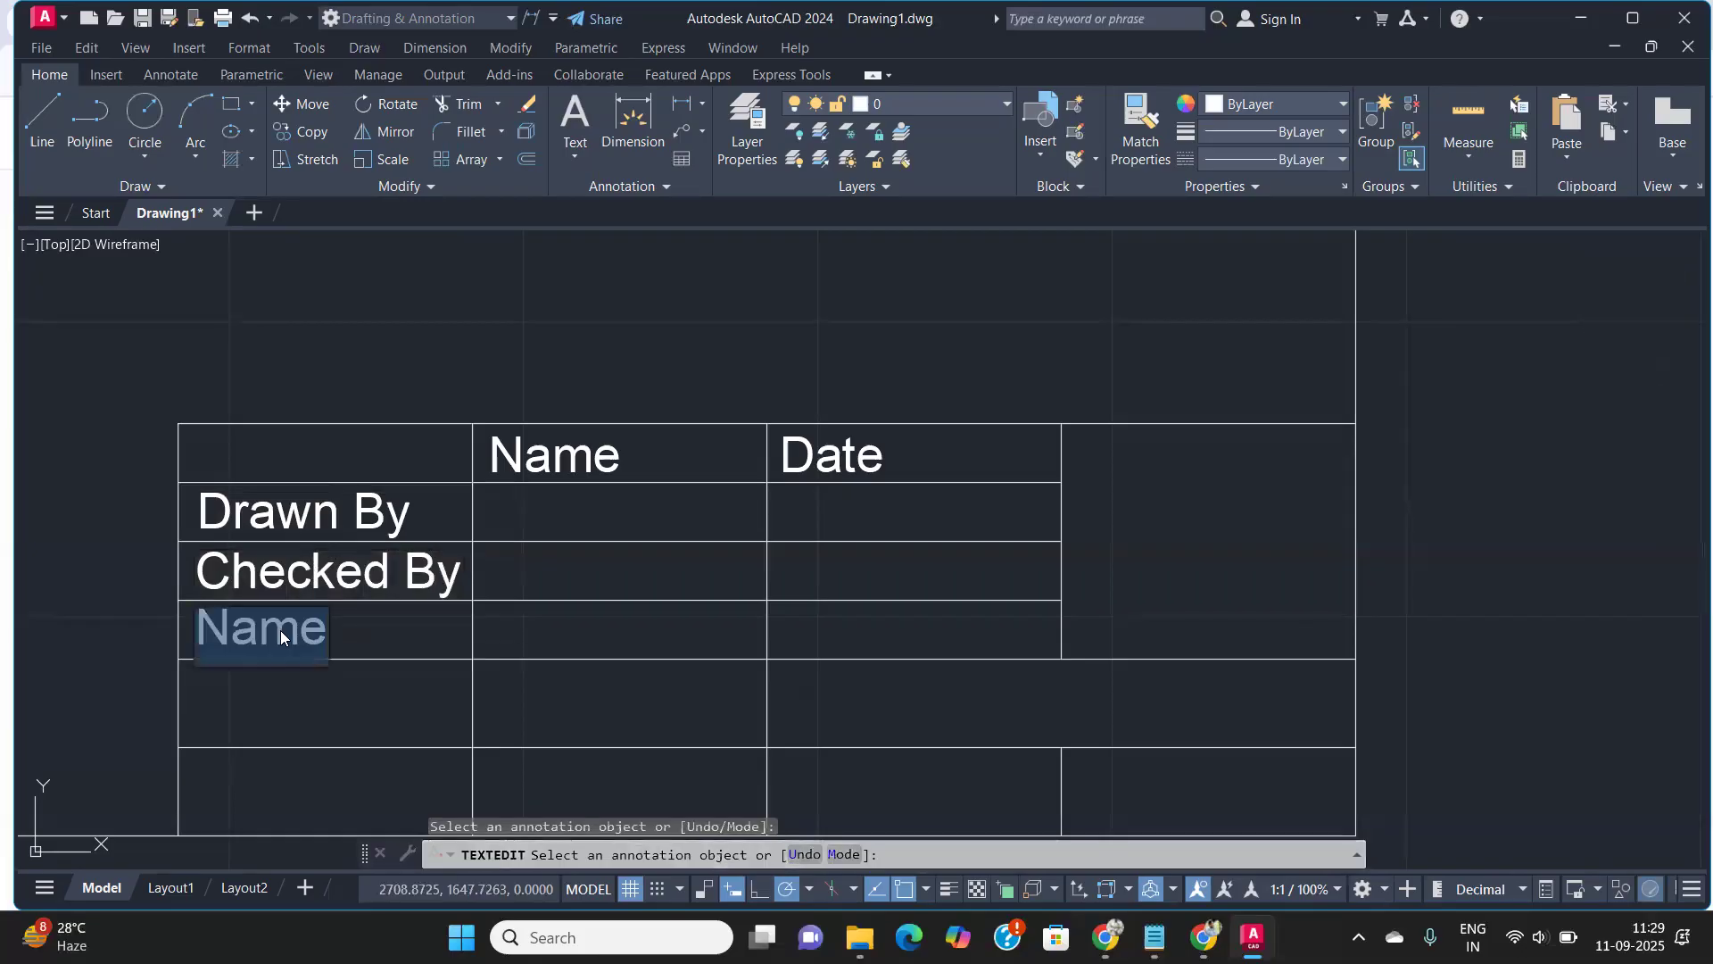
pyautogui.write('A')
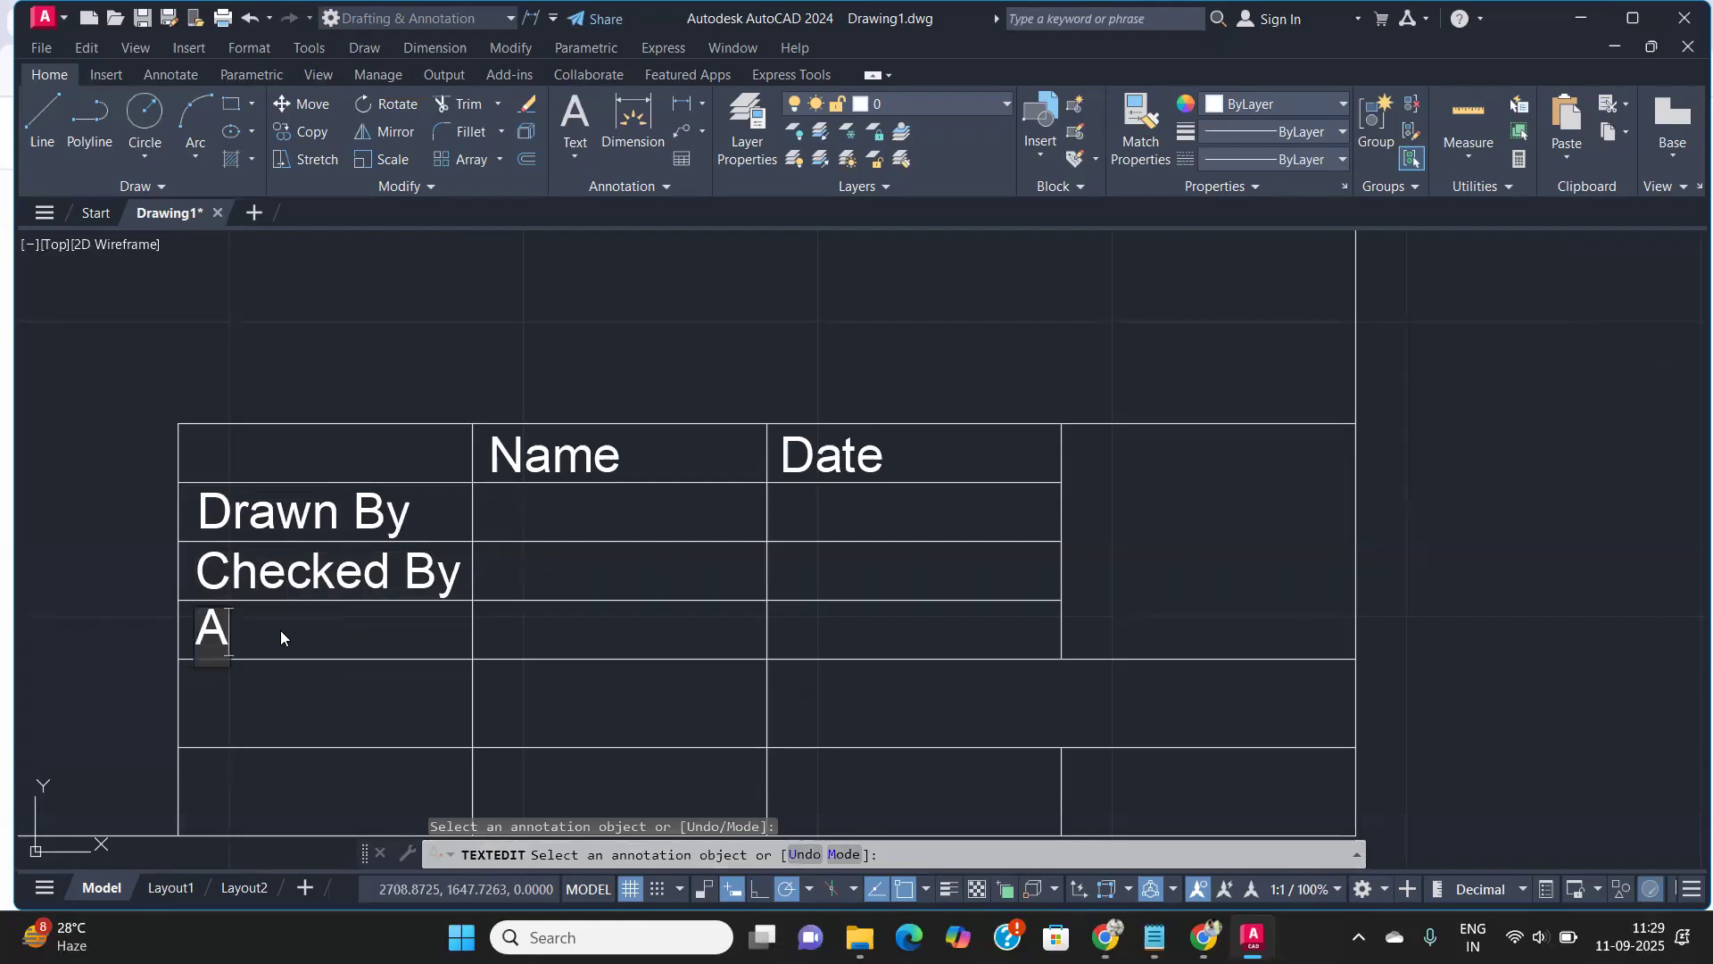
pyautogui.write('pproved By')
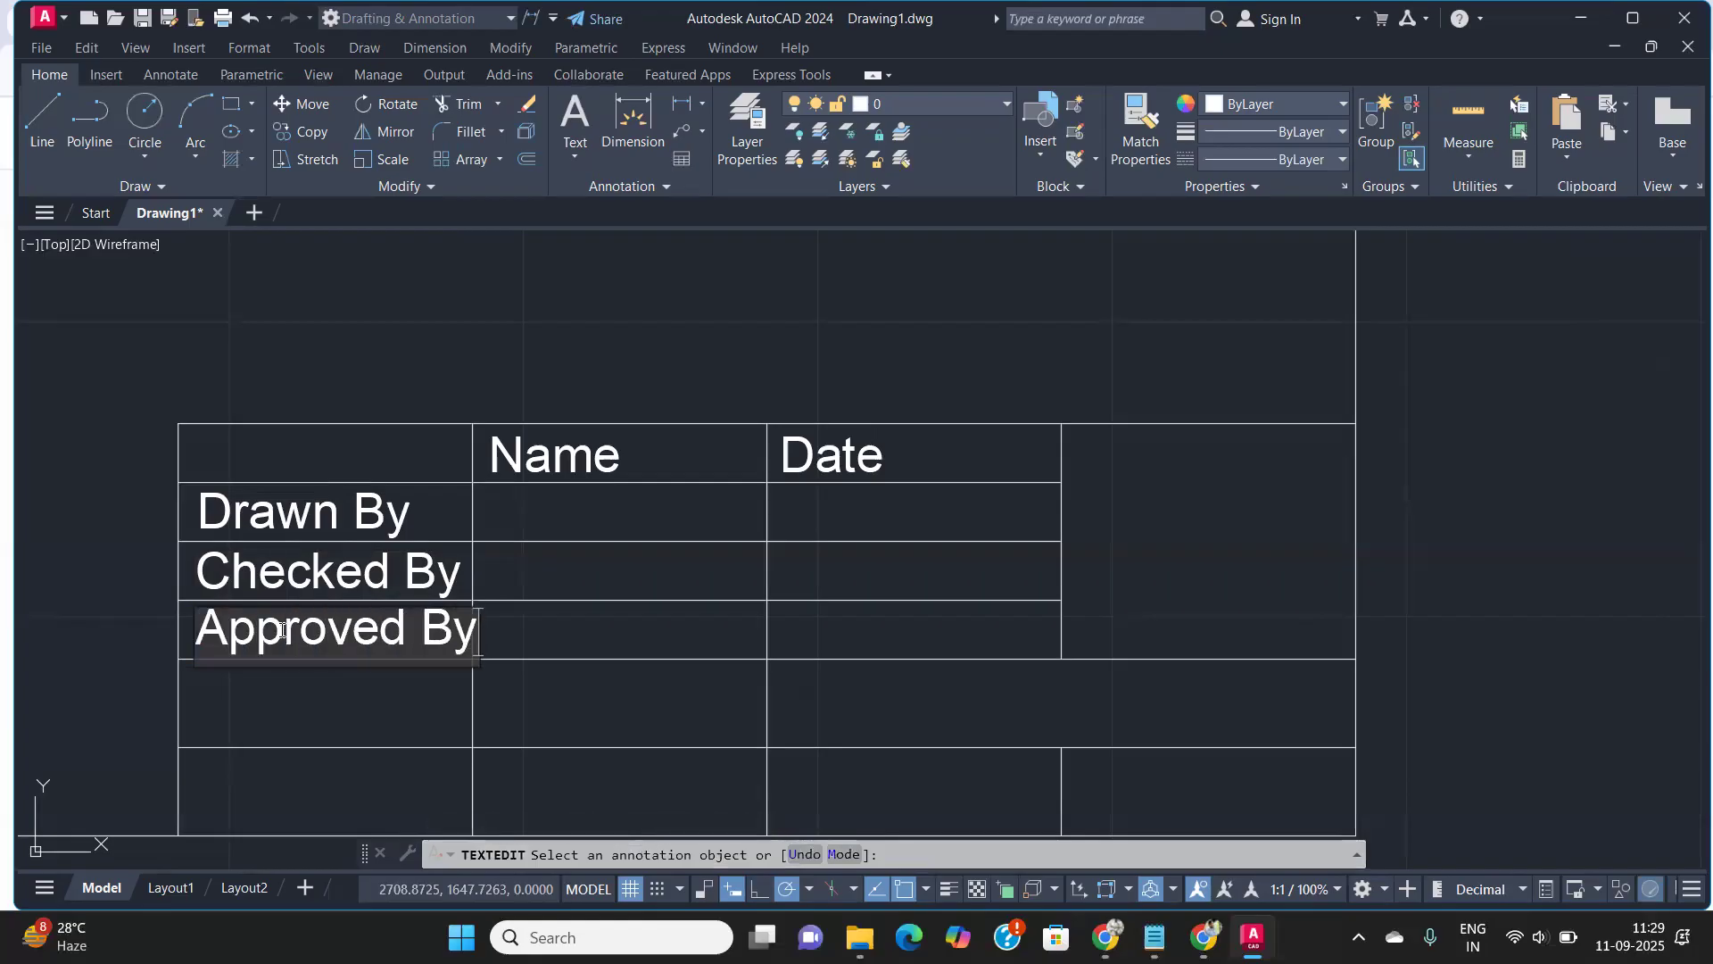
pyautogui.click(179, 625)
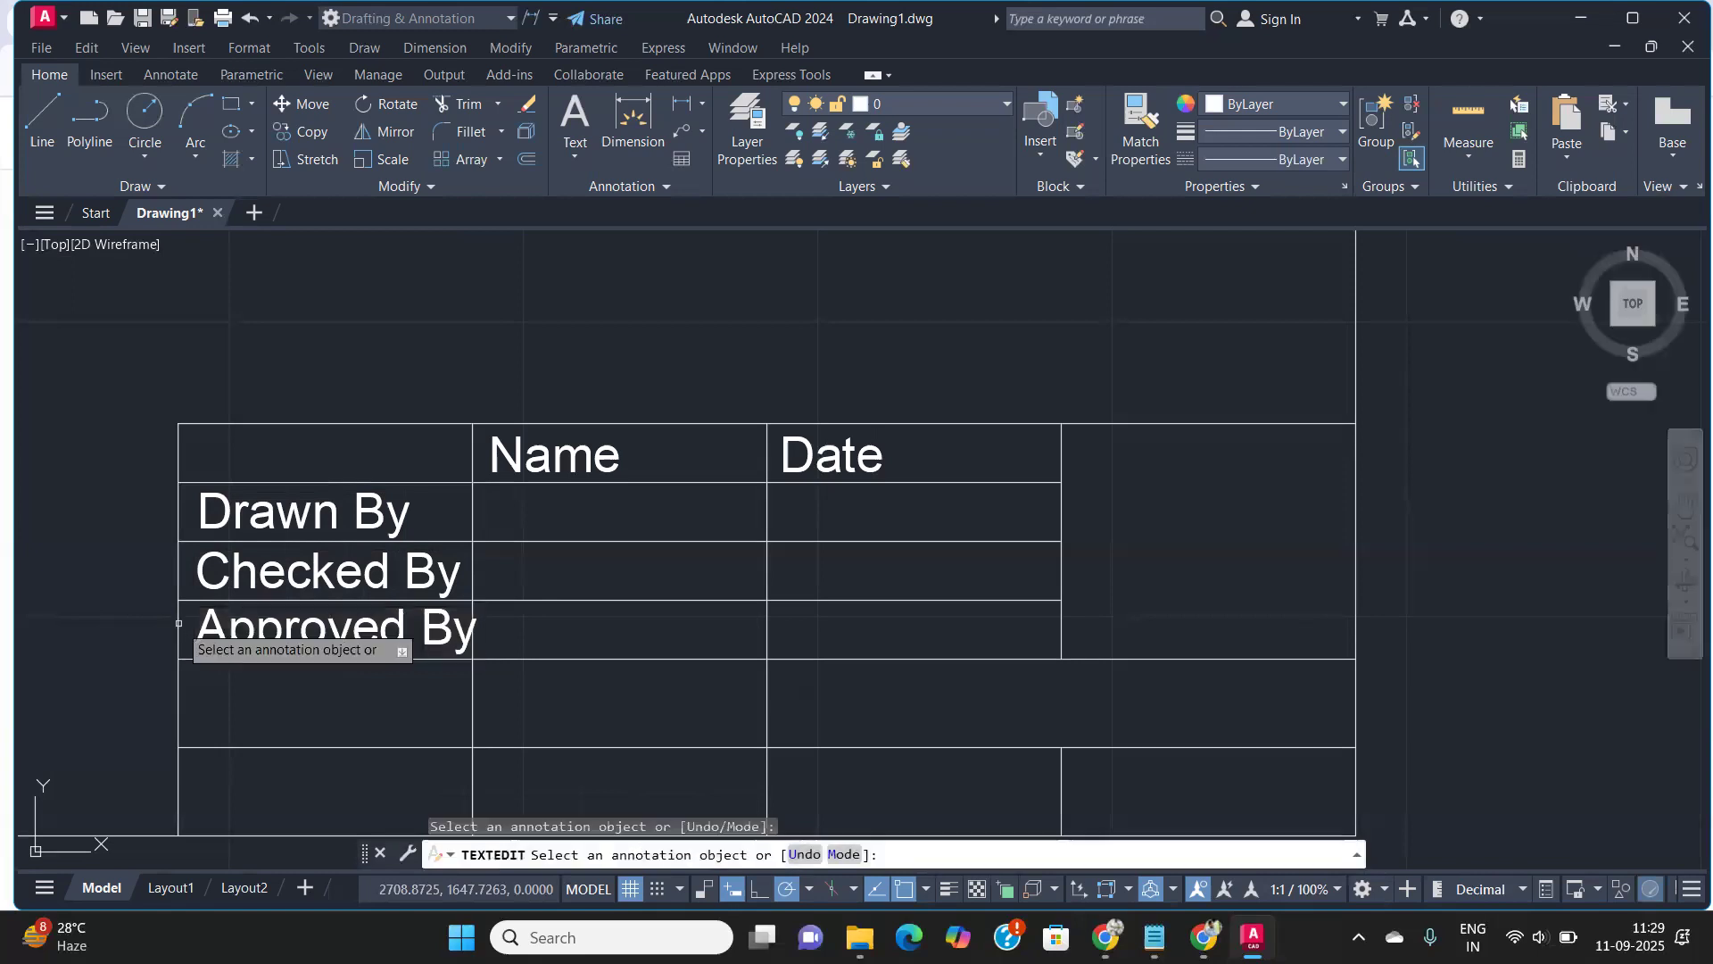
pyautogui.press('Return')
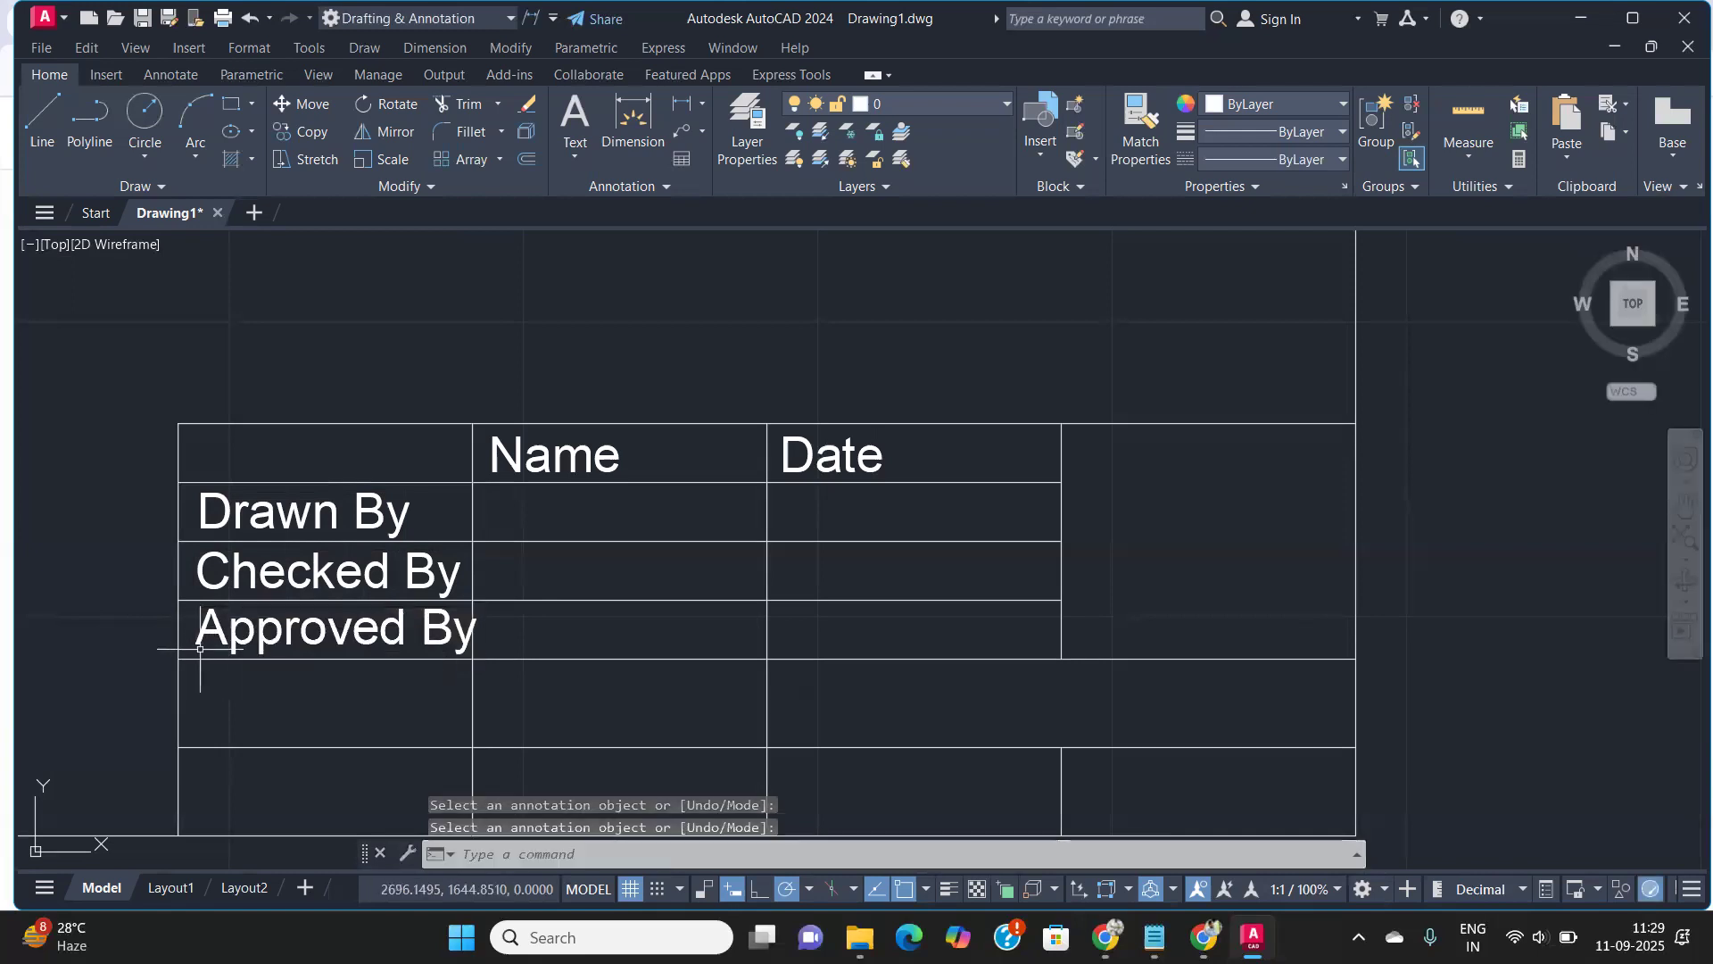
# Move the "Drawn By", "Checked By" and "Approved By" labels together slightly left so they fit inside the first column
pyautogui.click(210, 639)
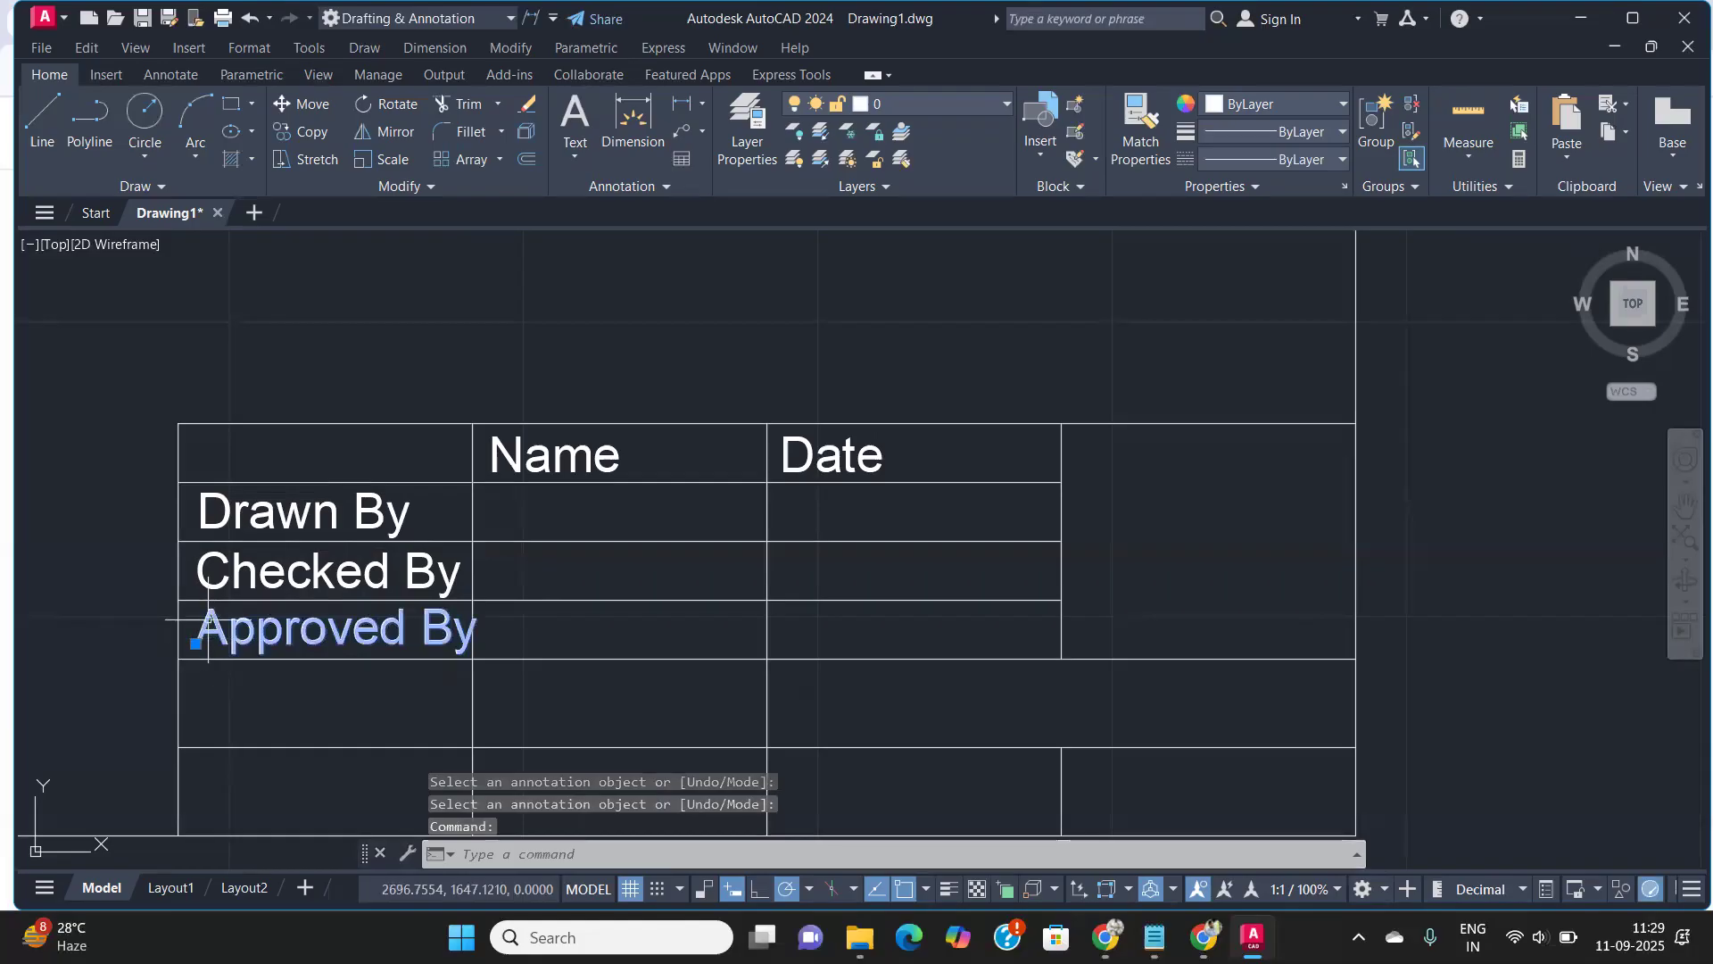
pyautogui.click(212, 578)
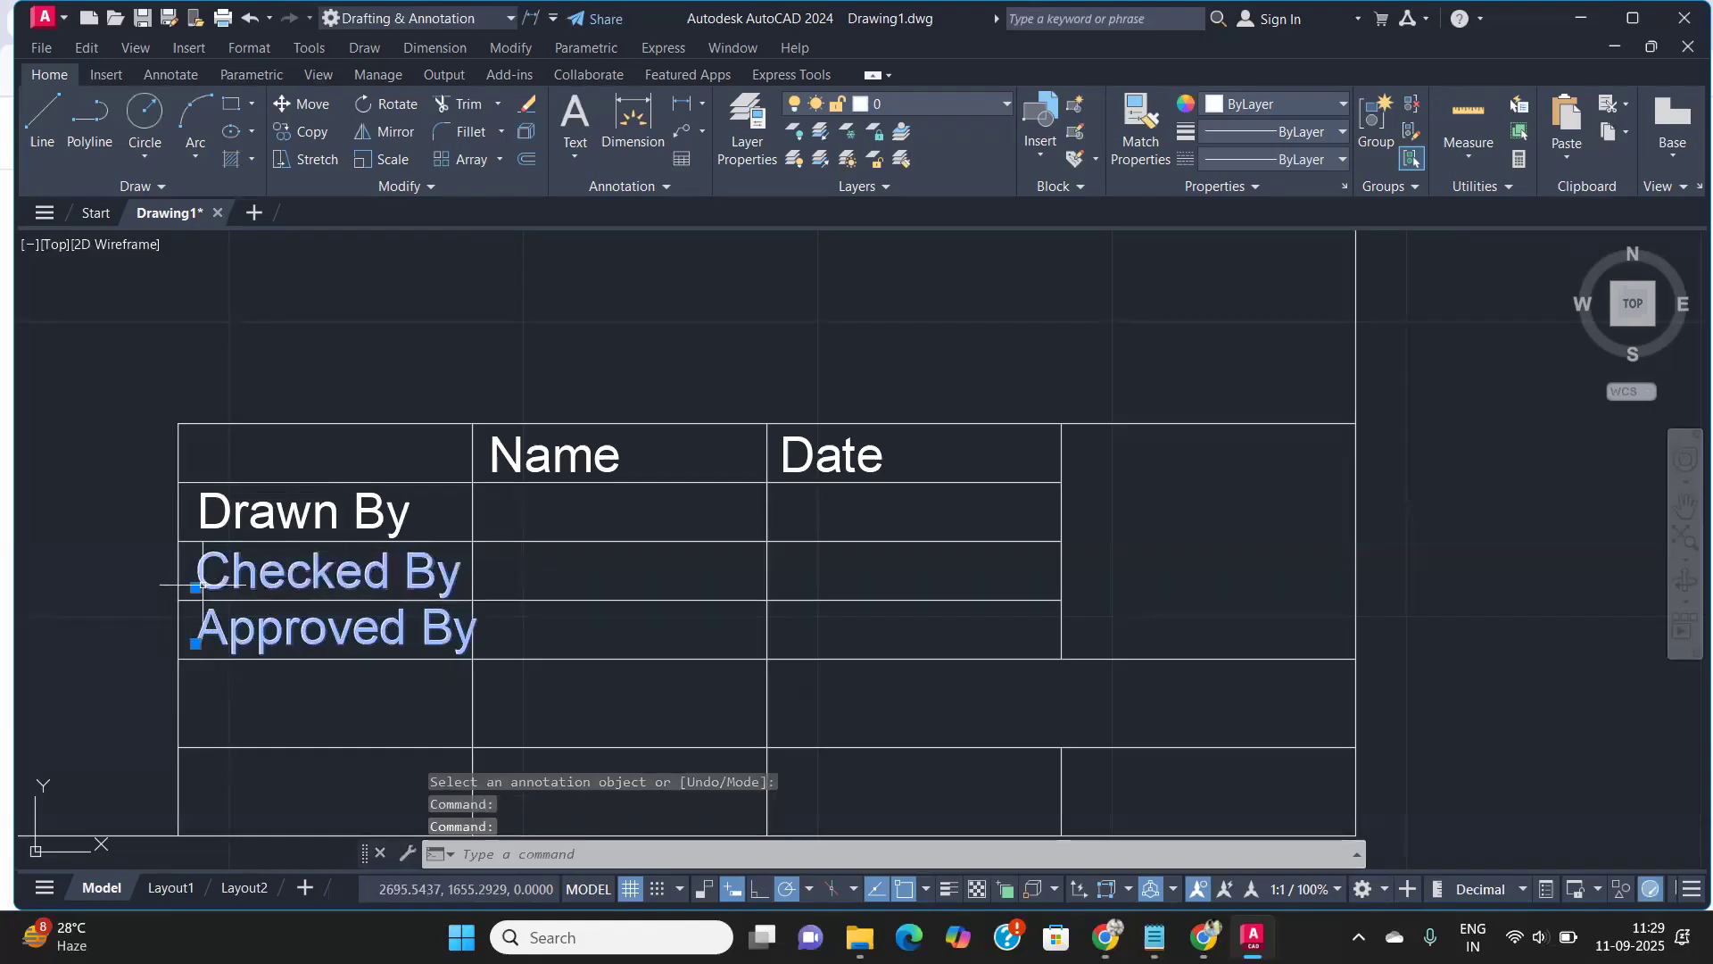
pyautogui.click(204, 519)
pyautogui.write('M')
pyautogui.press('Return')
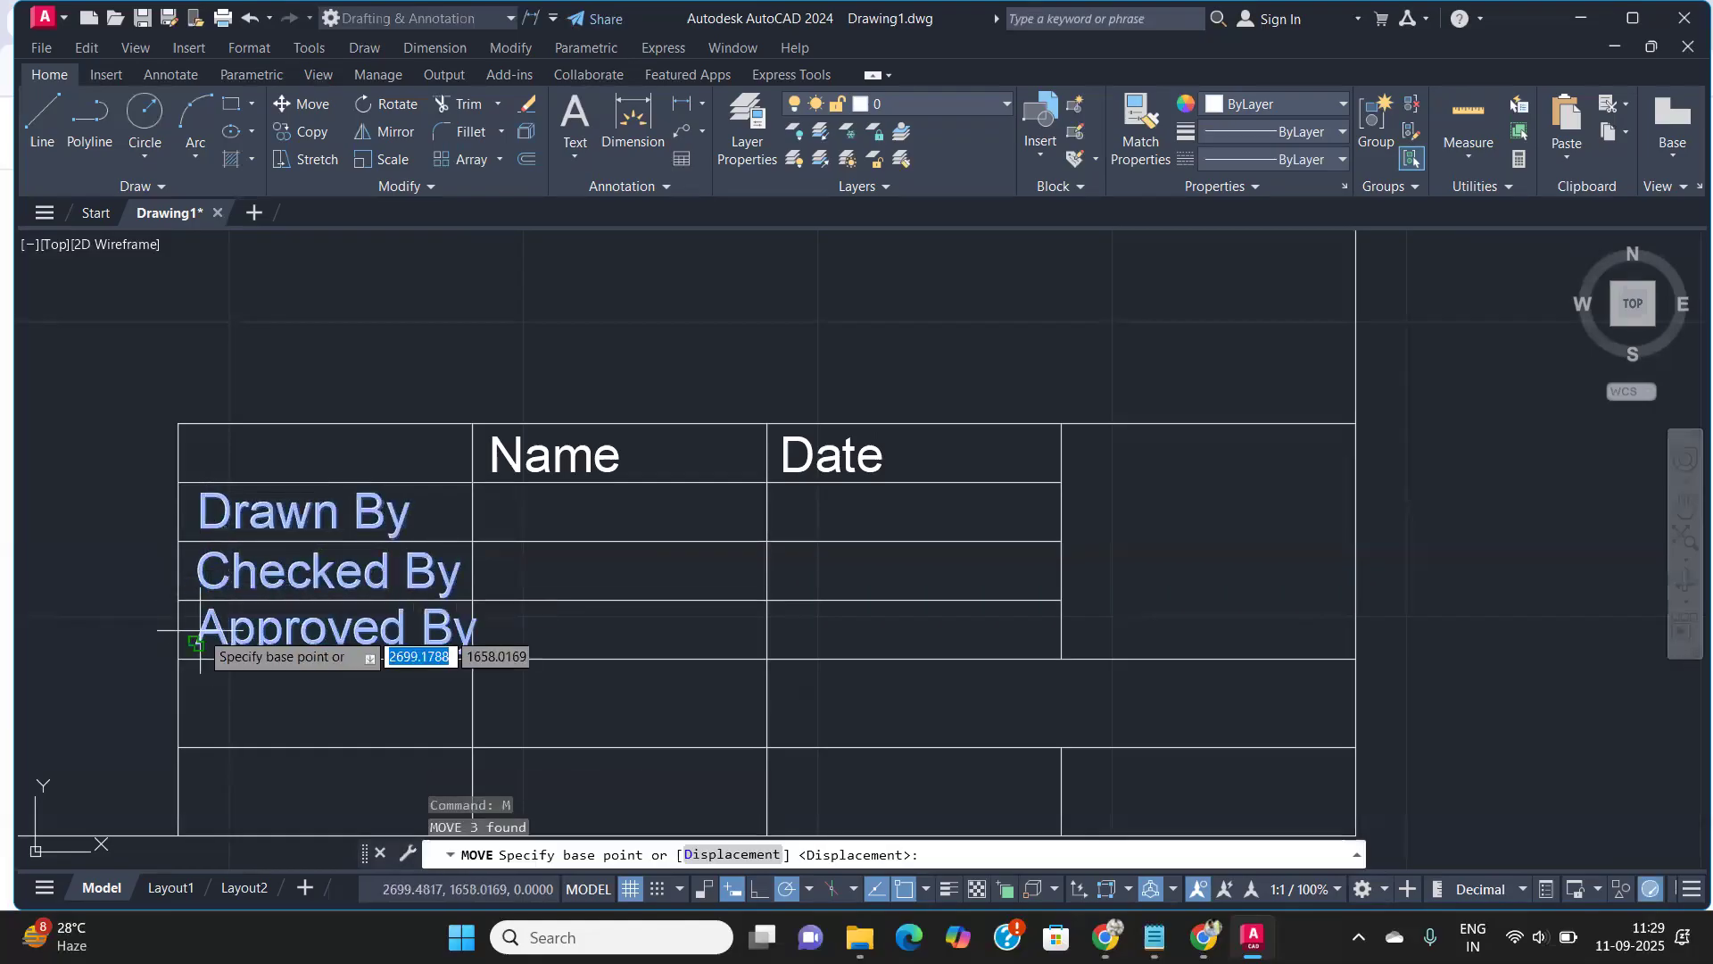
pyautogui.click(193, 642)
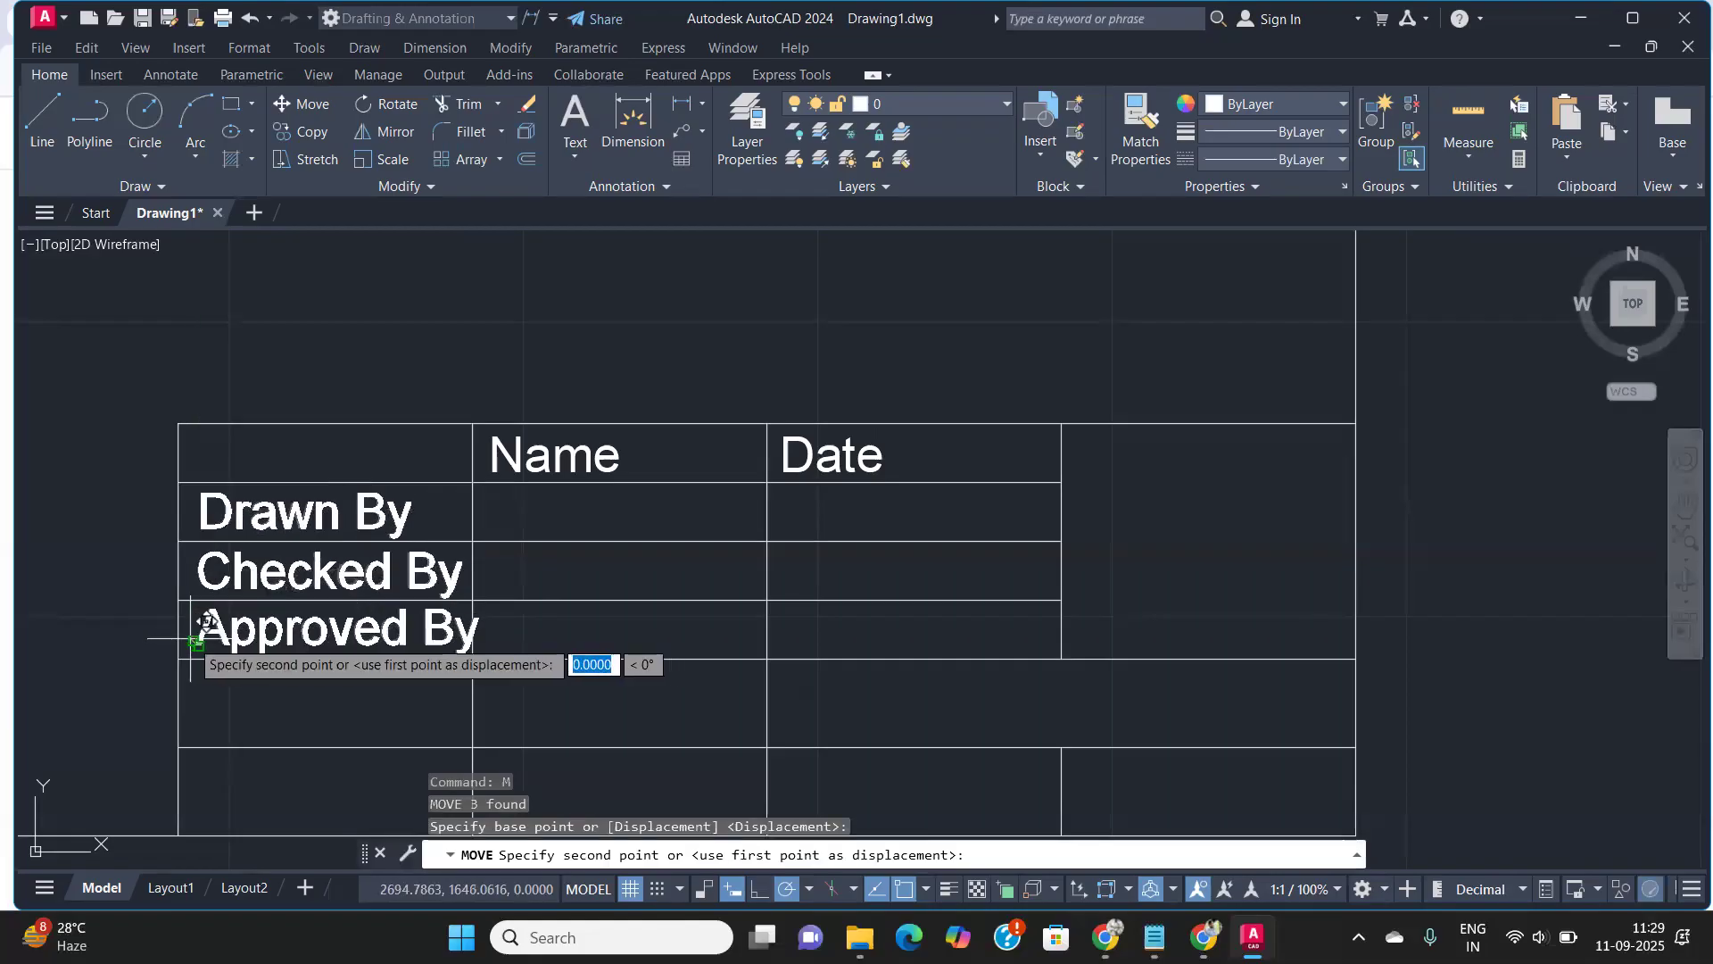
pyautogui.scroll(4, 185, 643)
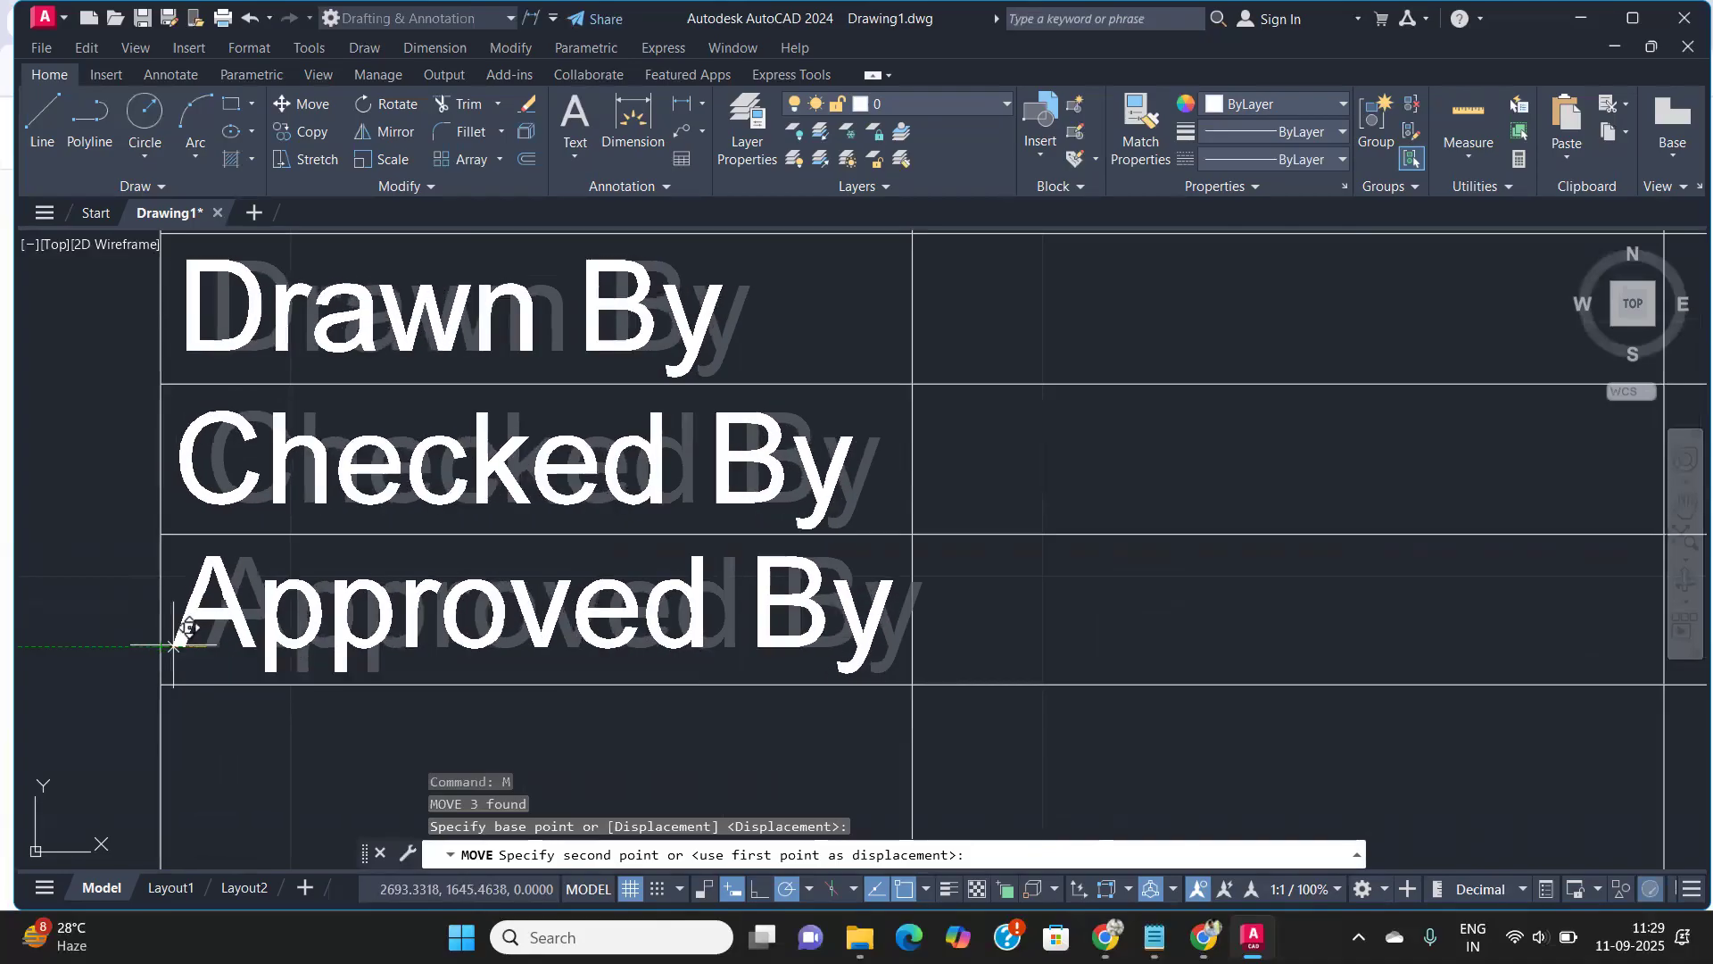
pyautogui.click(177, 645)
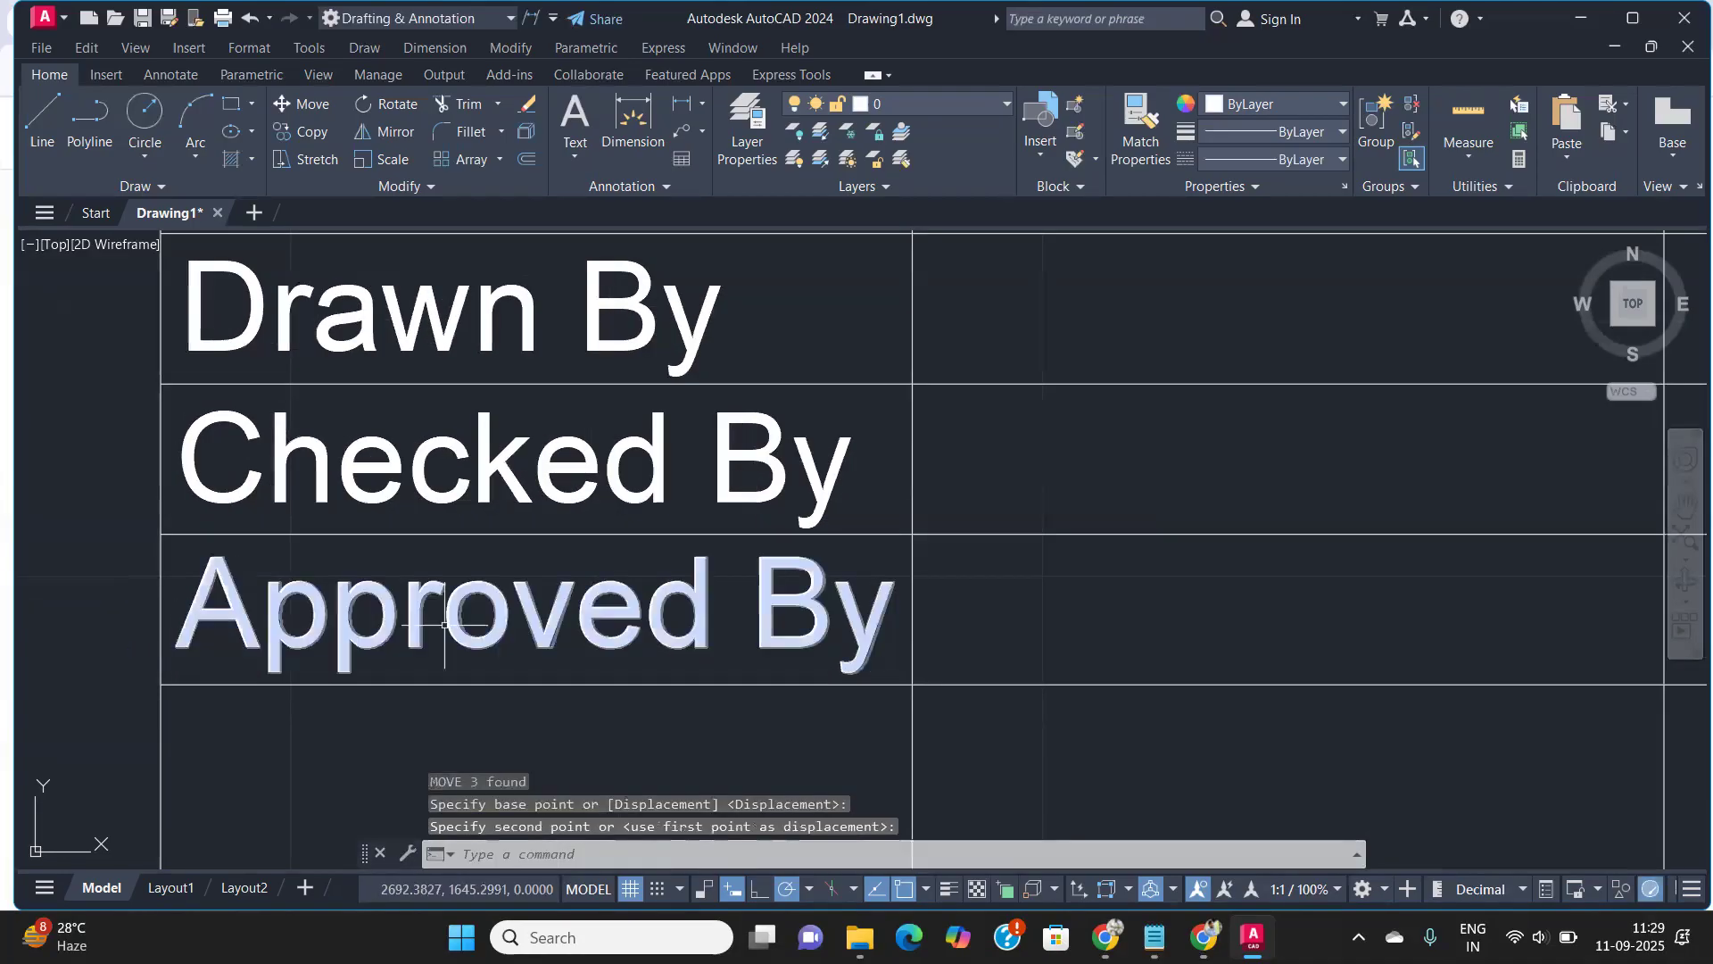
# Create the single-line text "Projection" with height 3 and rotation 0 in the empty sheet area left of the title block
pyautogui.scroll(-6, 481, 608)
pyautogui.moveTo(692, 591); pyautogui.dragTo(451, 555, button='middle')
pyautogui.scroll(4, 581, 581)
pyautogui.scroll(-2, 580, 581)
pyautogui.scroll(2, 450, 555)
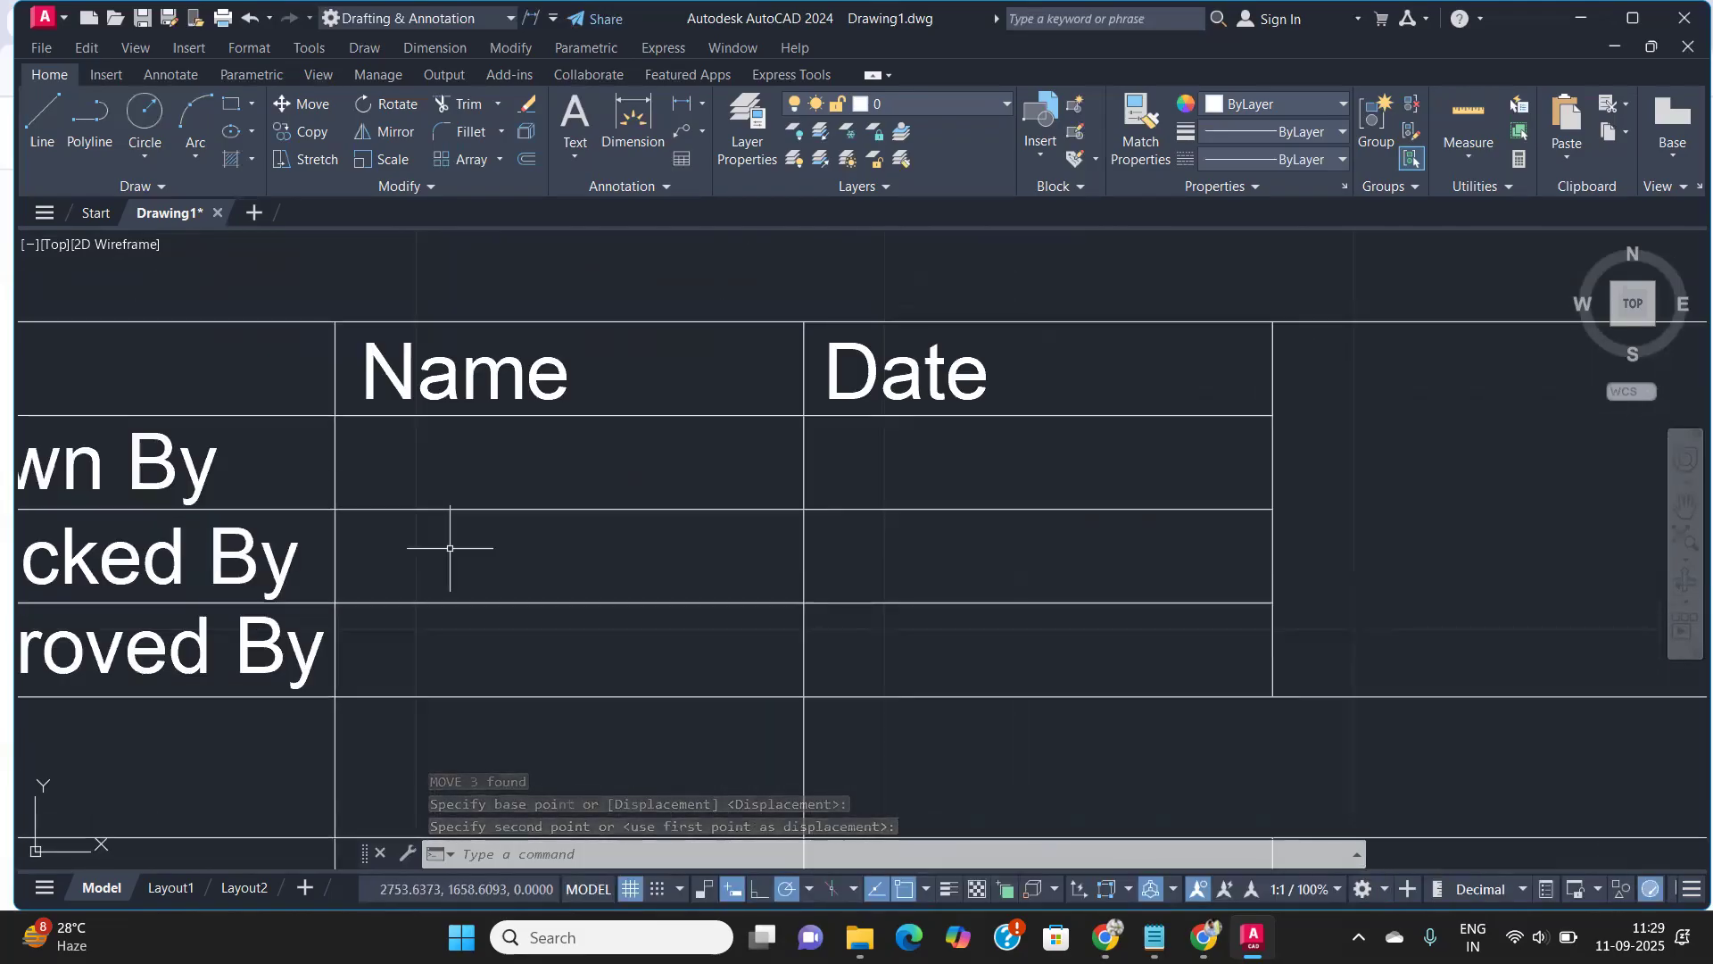
pyautogui.moveTo(1216, 489); pyautogui.dragTo(894, 530, button='middle')
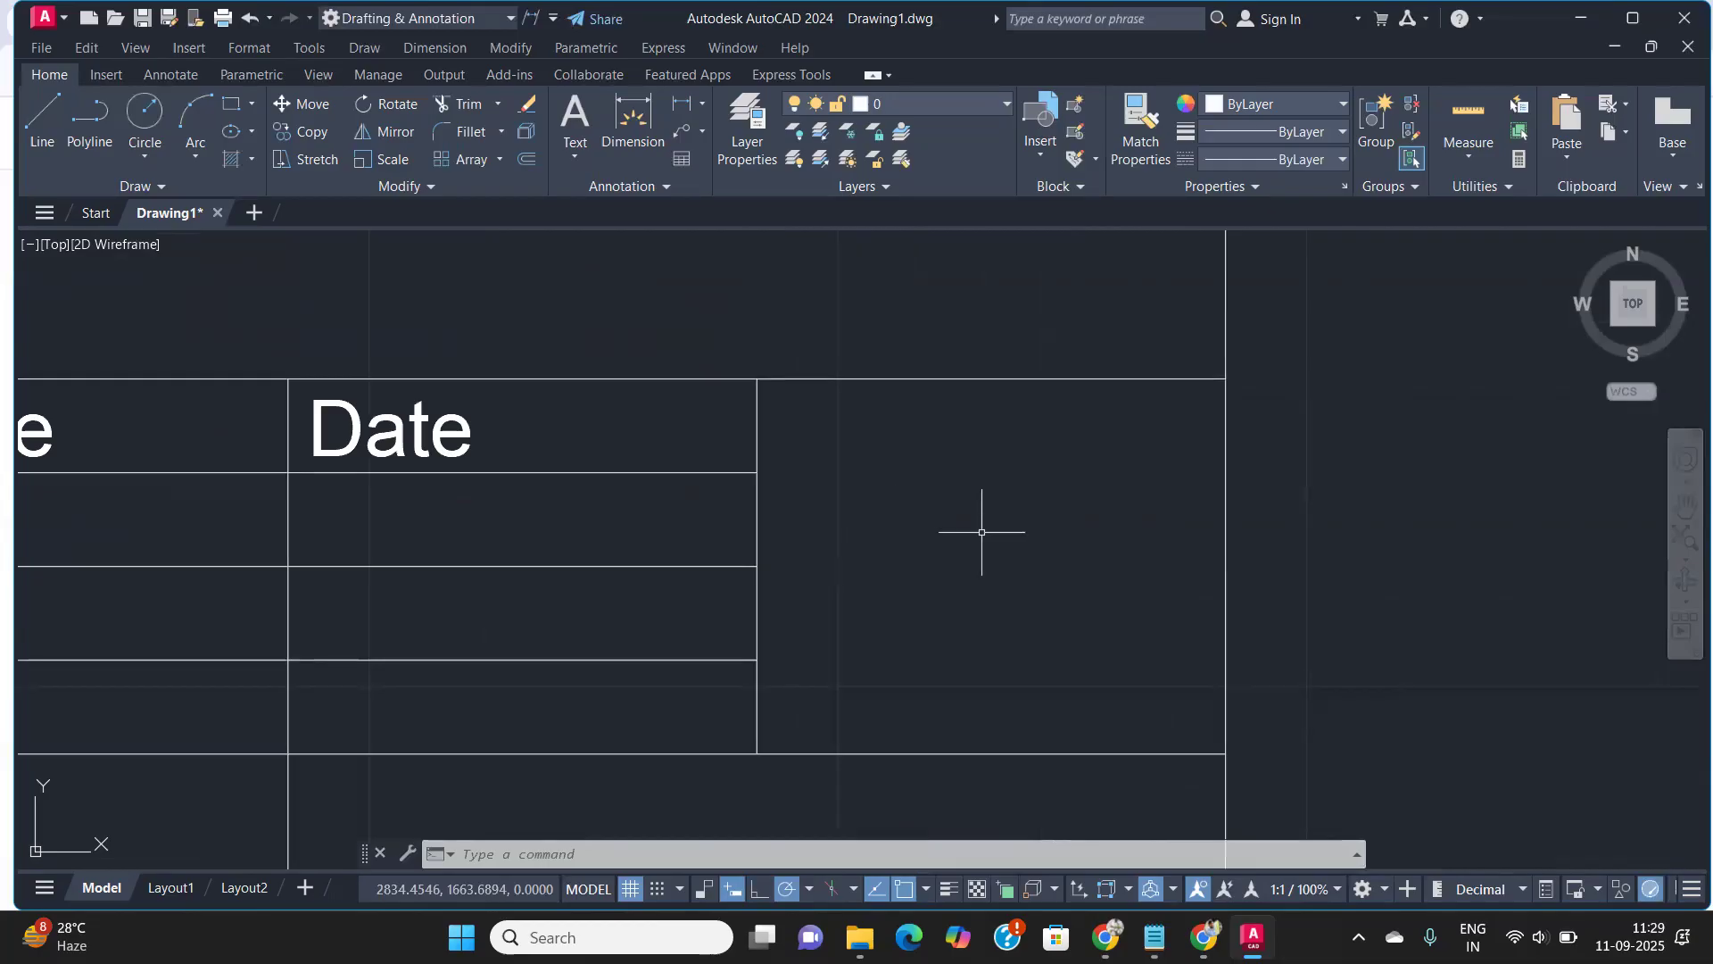
pyautogui.scroll(-4, 996, 545)
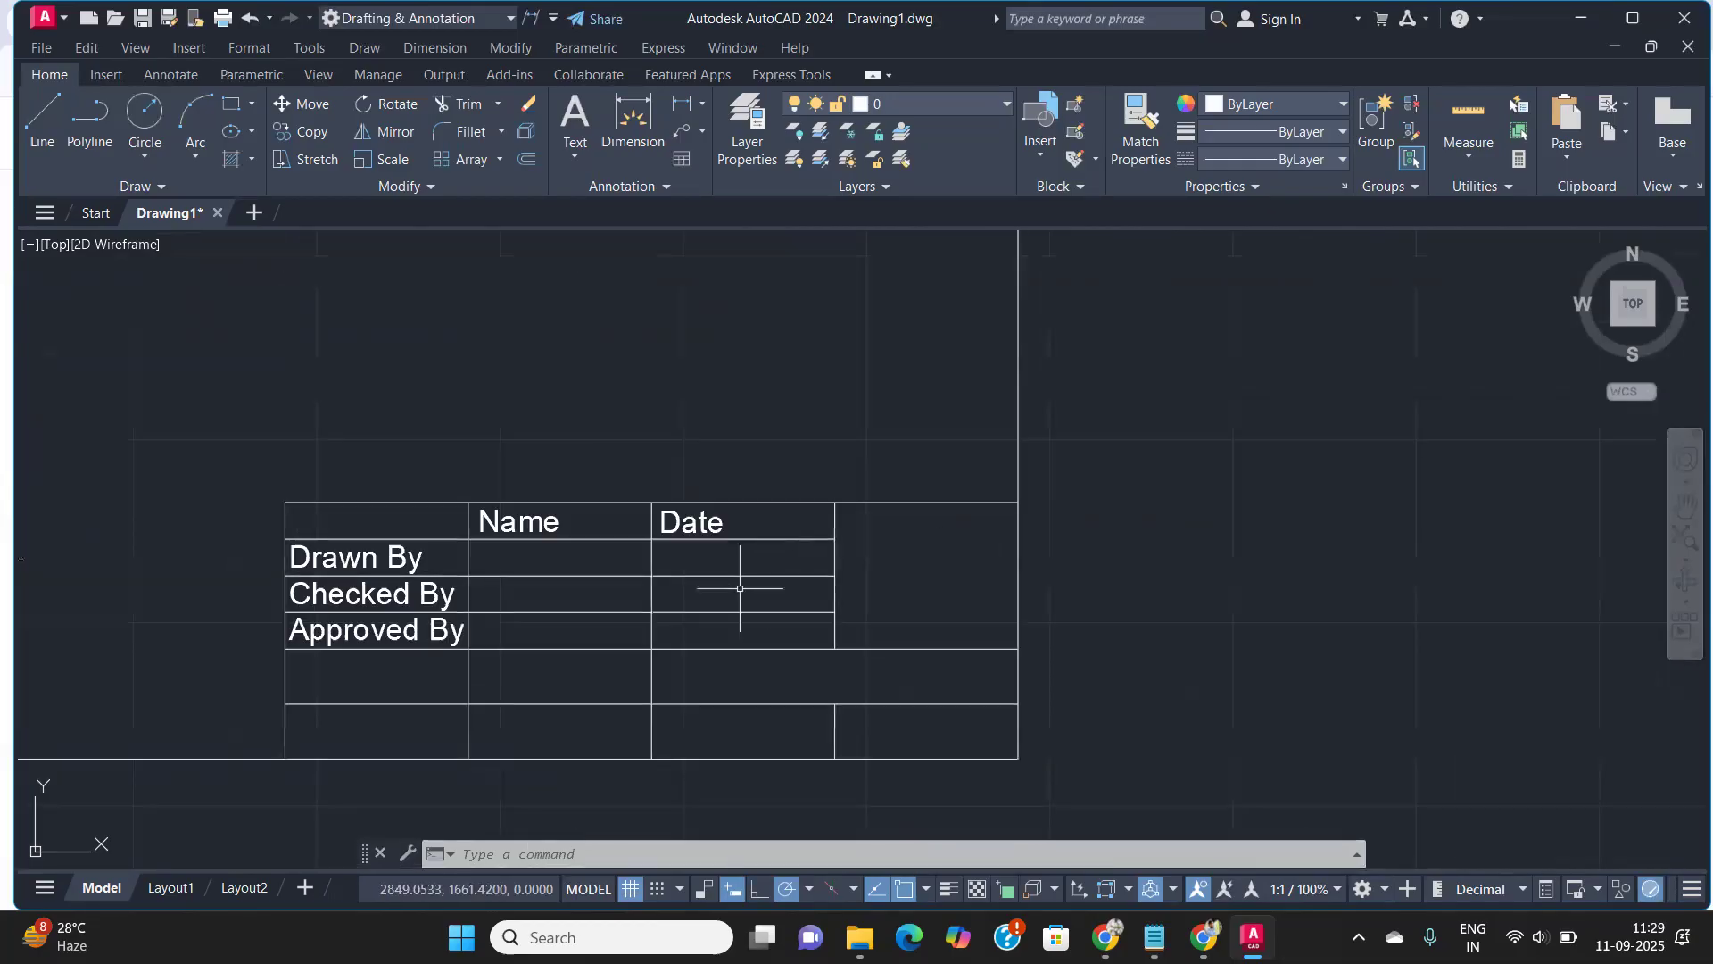
pyautogui.moveTo(579, 687); pyautogui.dragTo(797, 609, button='middle')
pyautogui.write('dt')
pyautogui.press('Return')
pyautogui.click(295, 332)
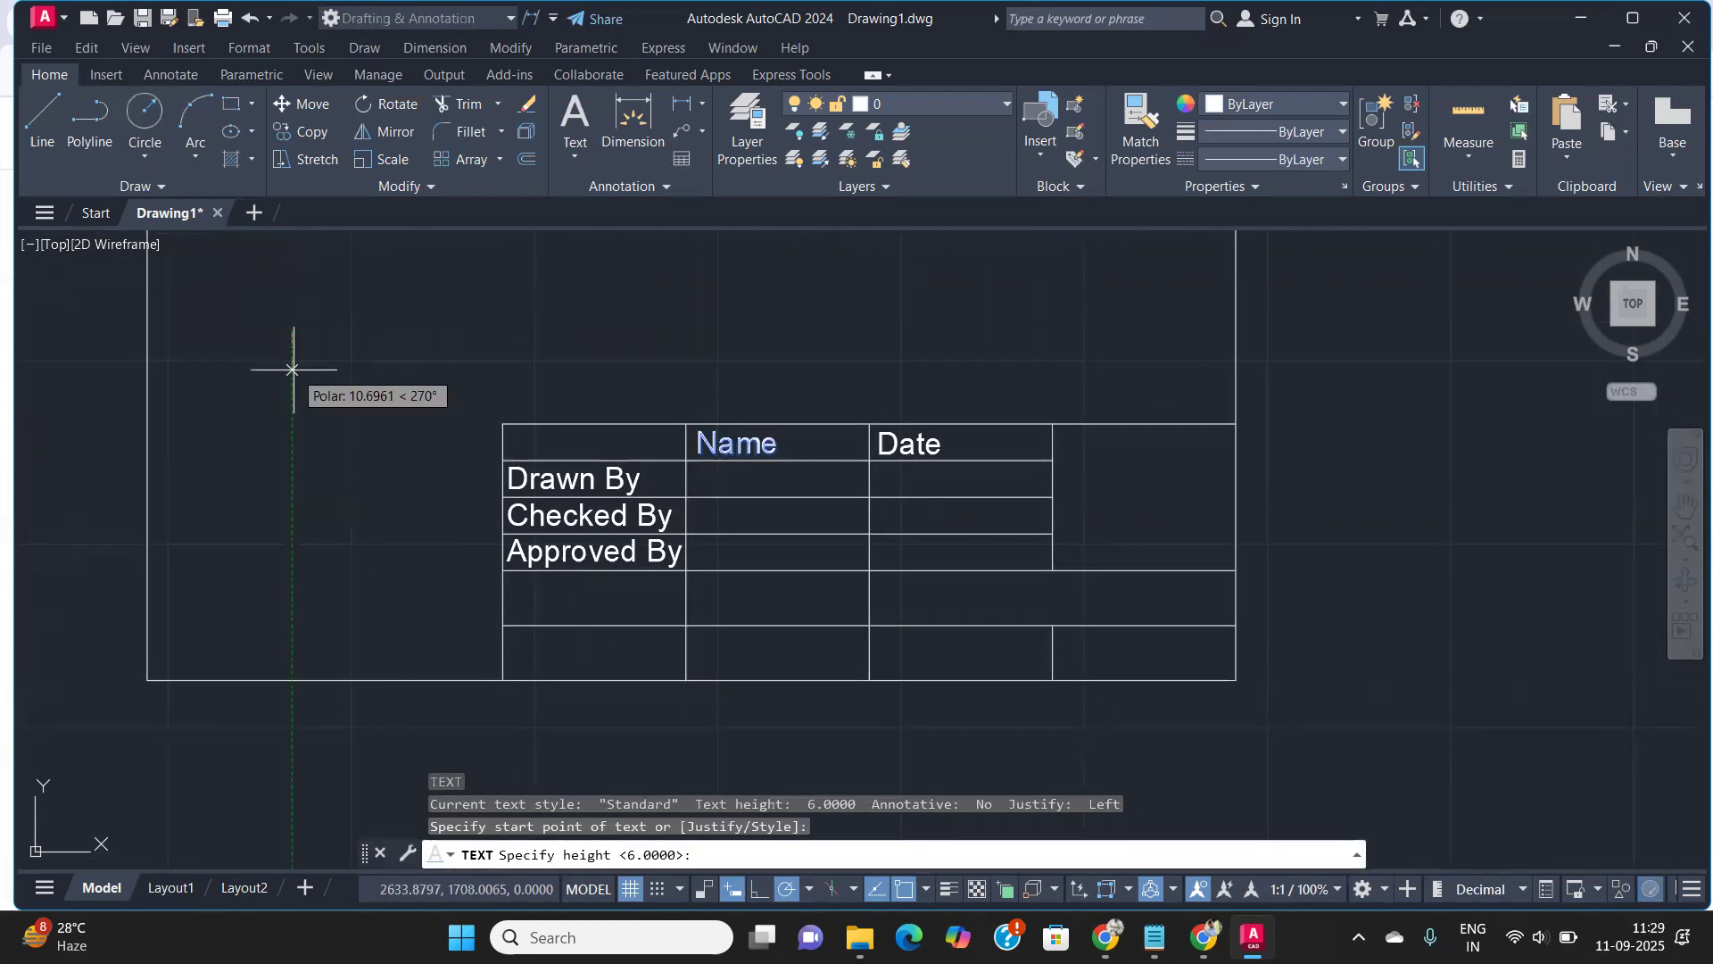
pyautogui.write('3')
pyautogui.press('Return')
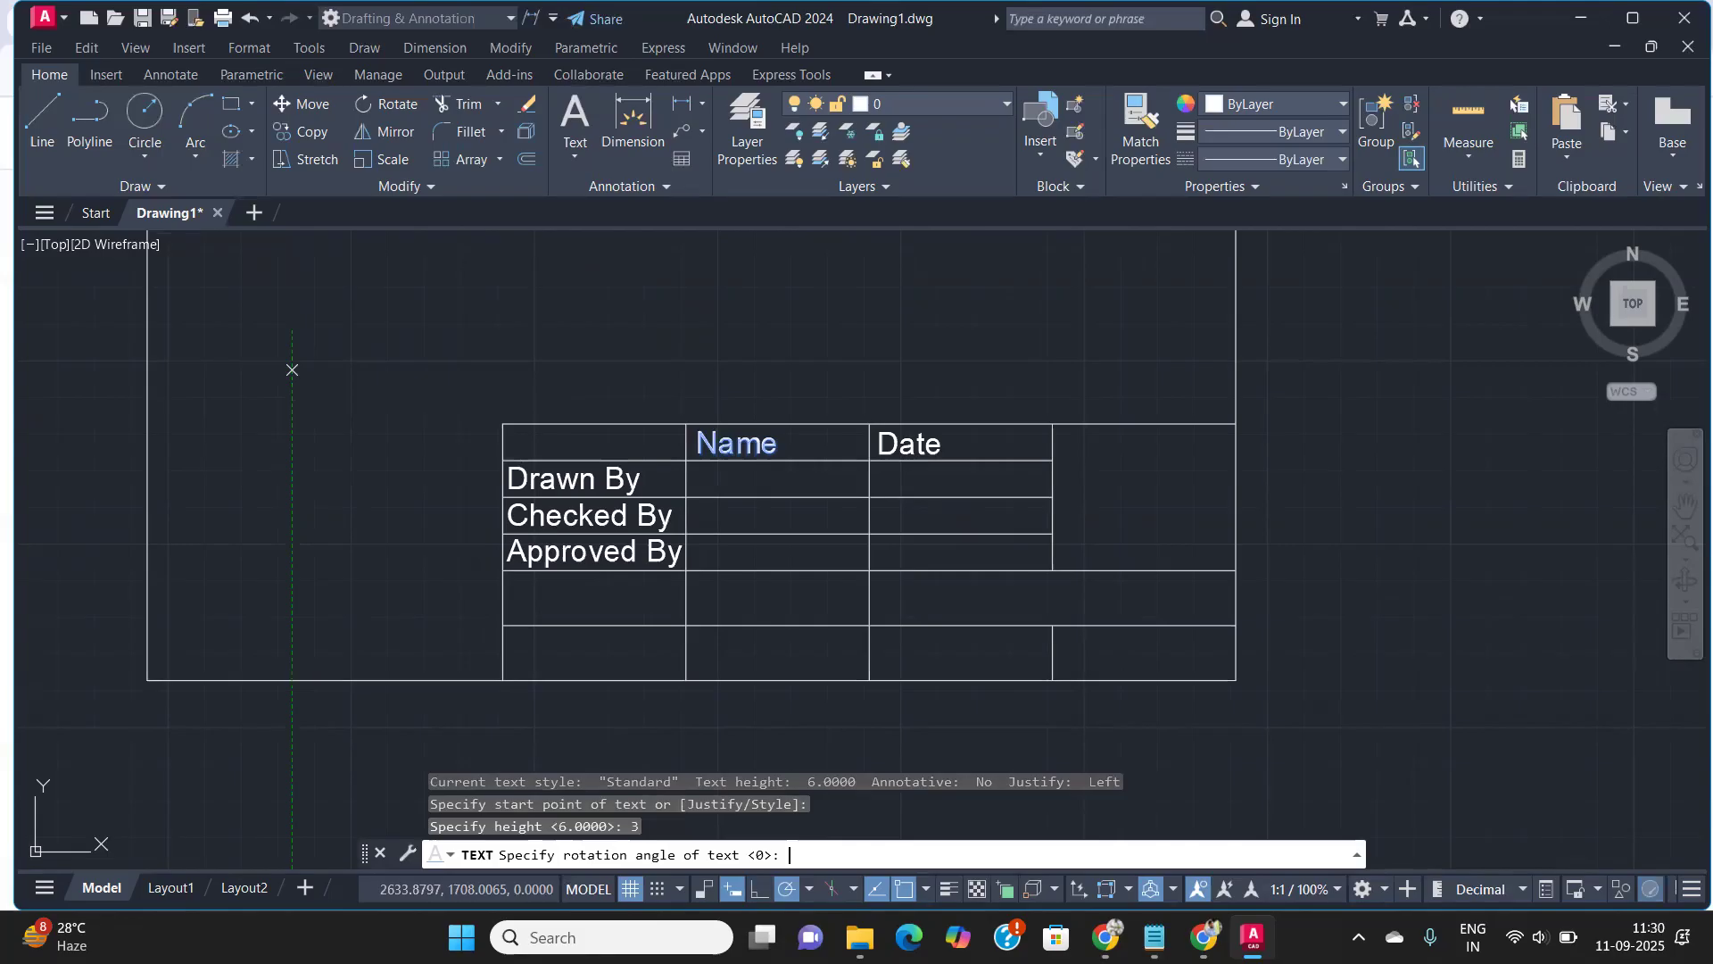
pyautogui.press('Return')
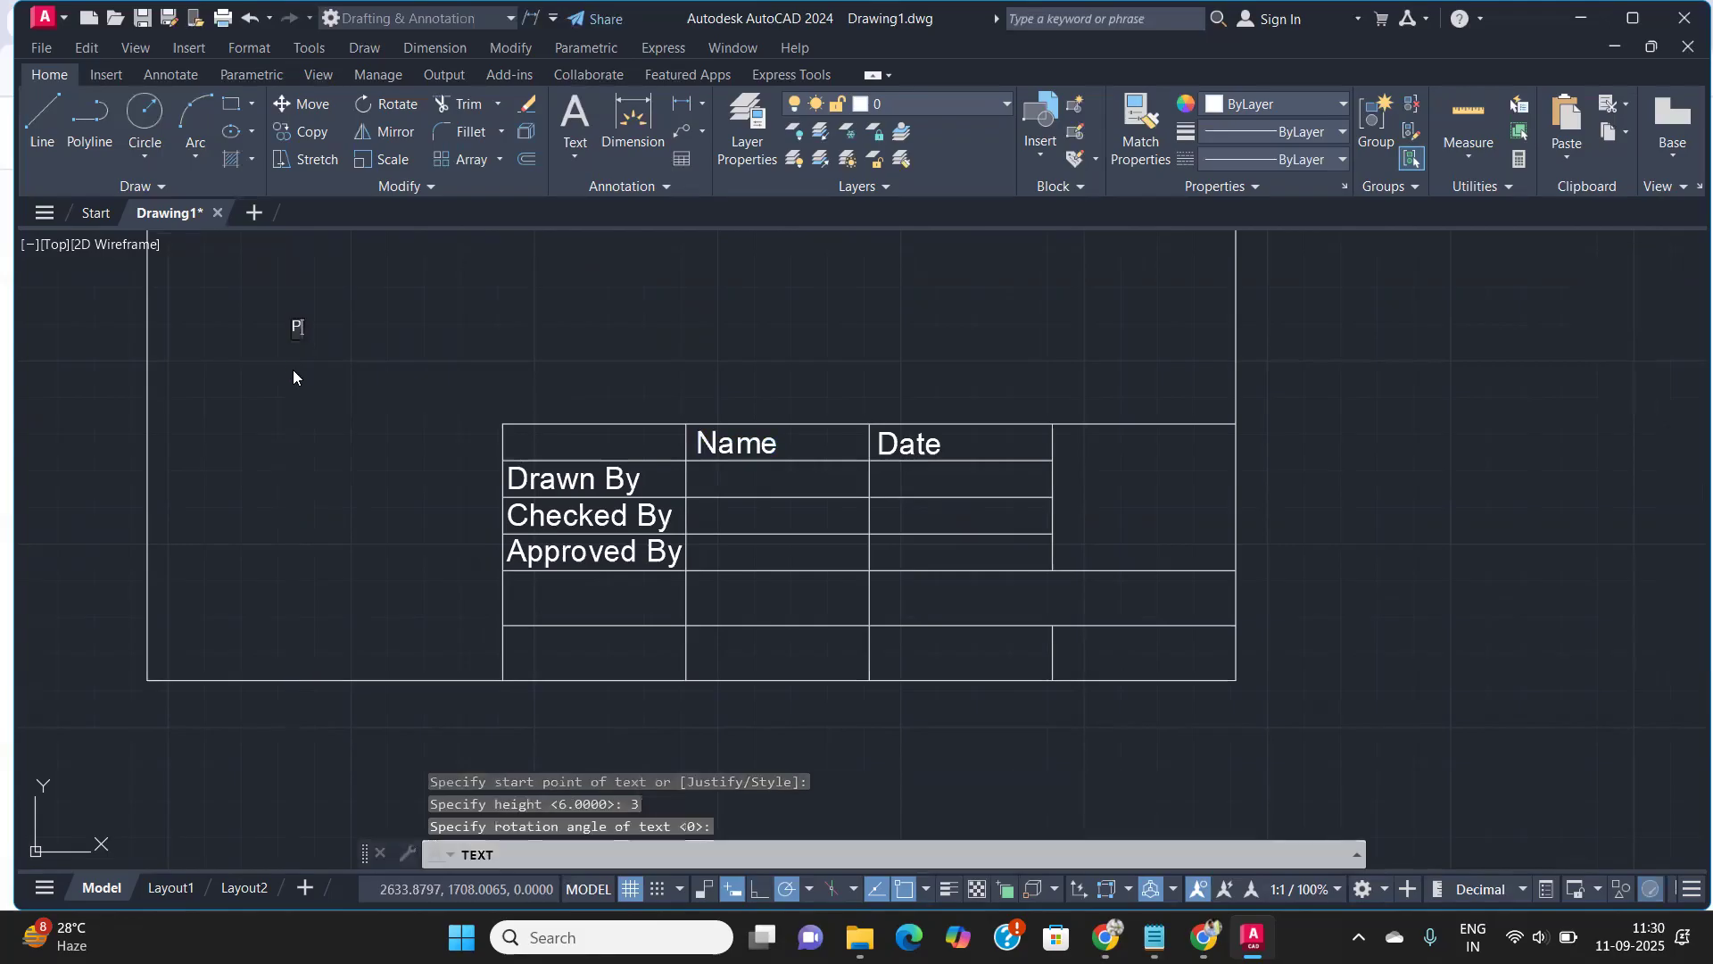
pyautogui.write('Projection')
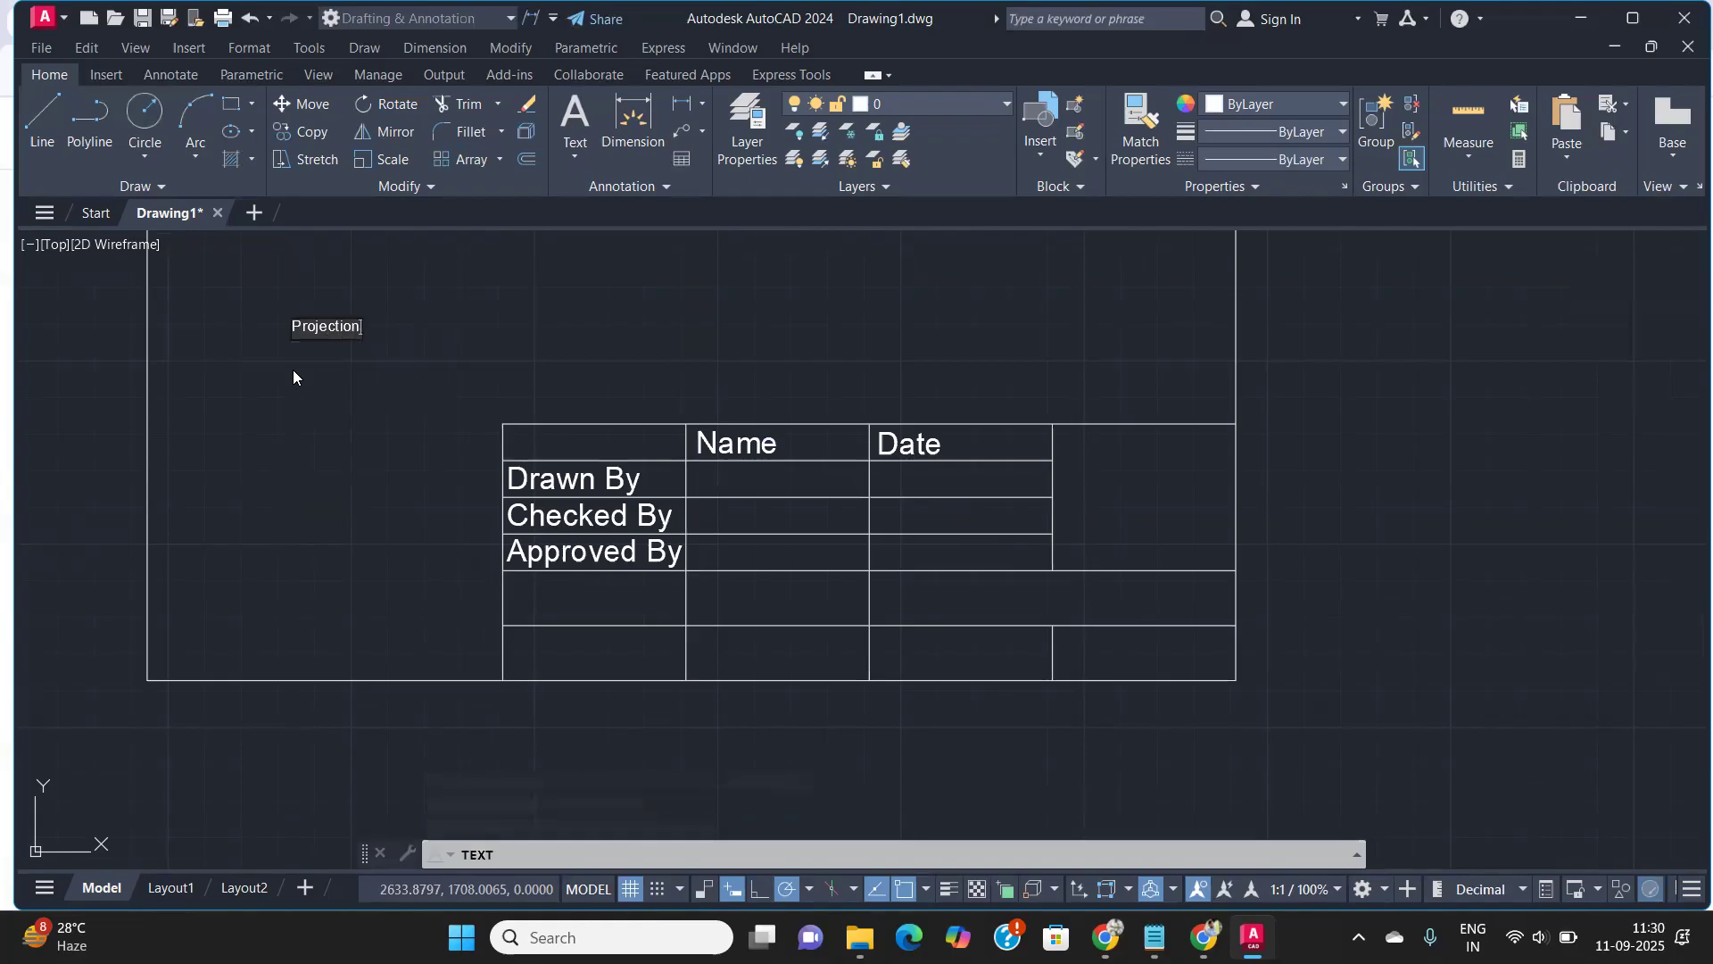
pyautogui.press('Return')
pyautogui.press('Return')
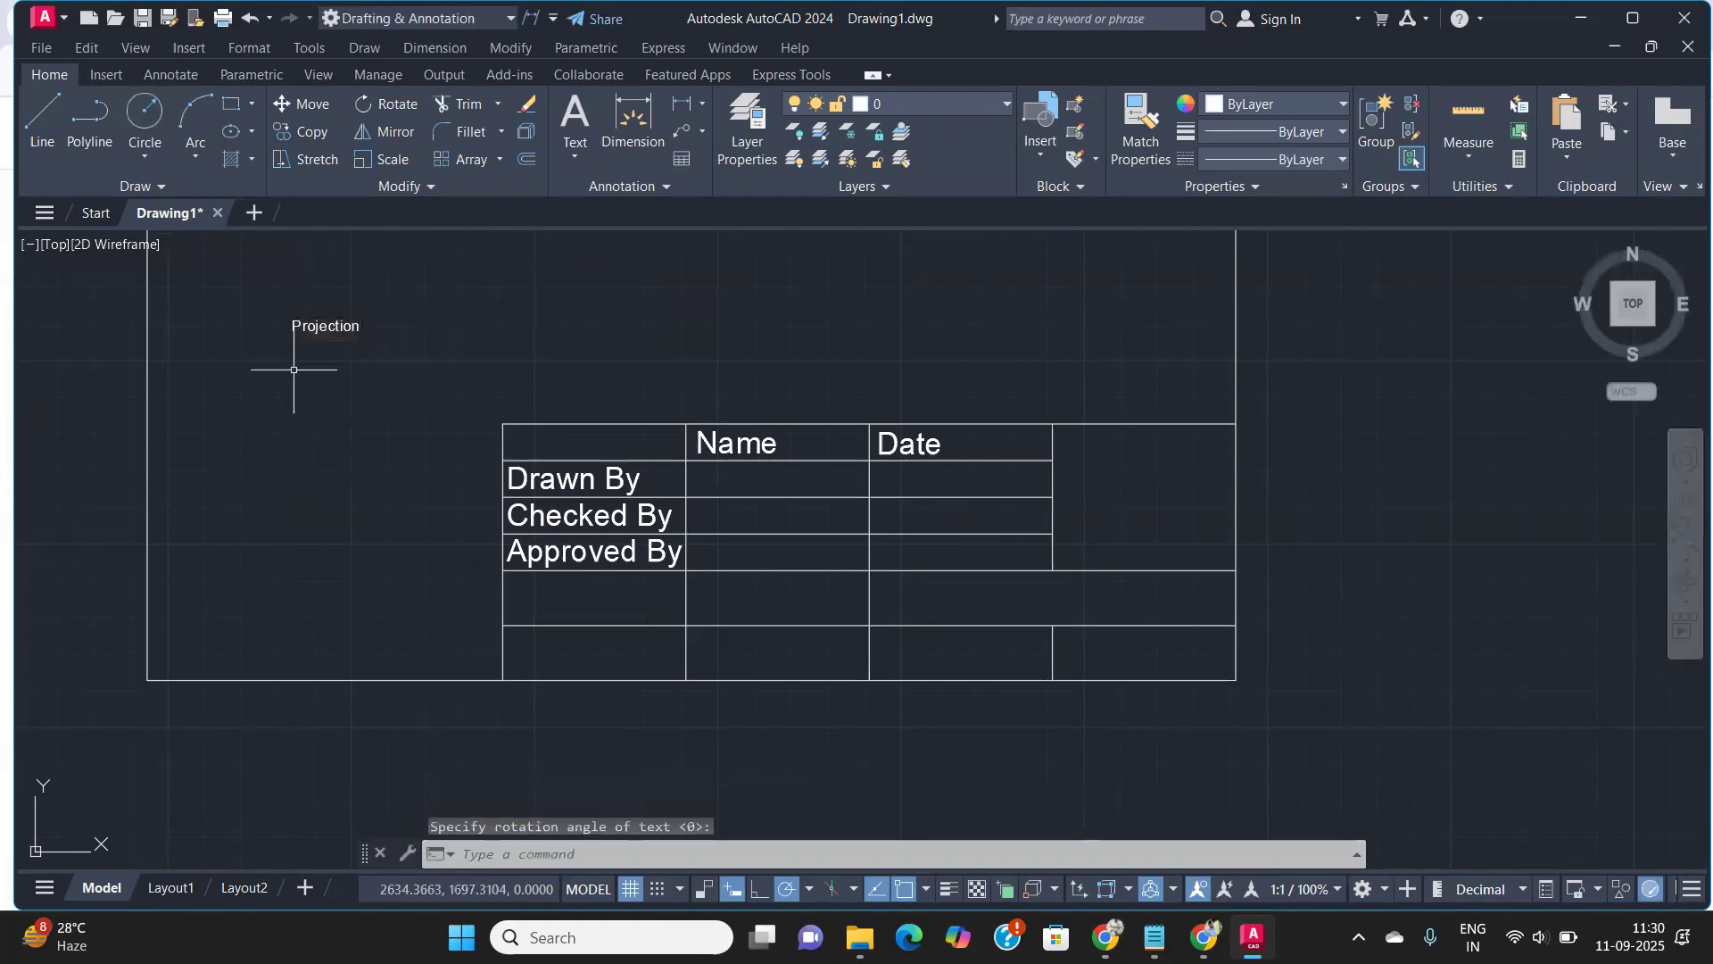
# Move the "Projection" text into the upper part of the first-column cell below "Approved By"
pyautogui.click(380, 348)
pyautogui.click(230, 277)
pyautogui.write('m')
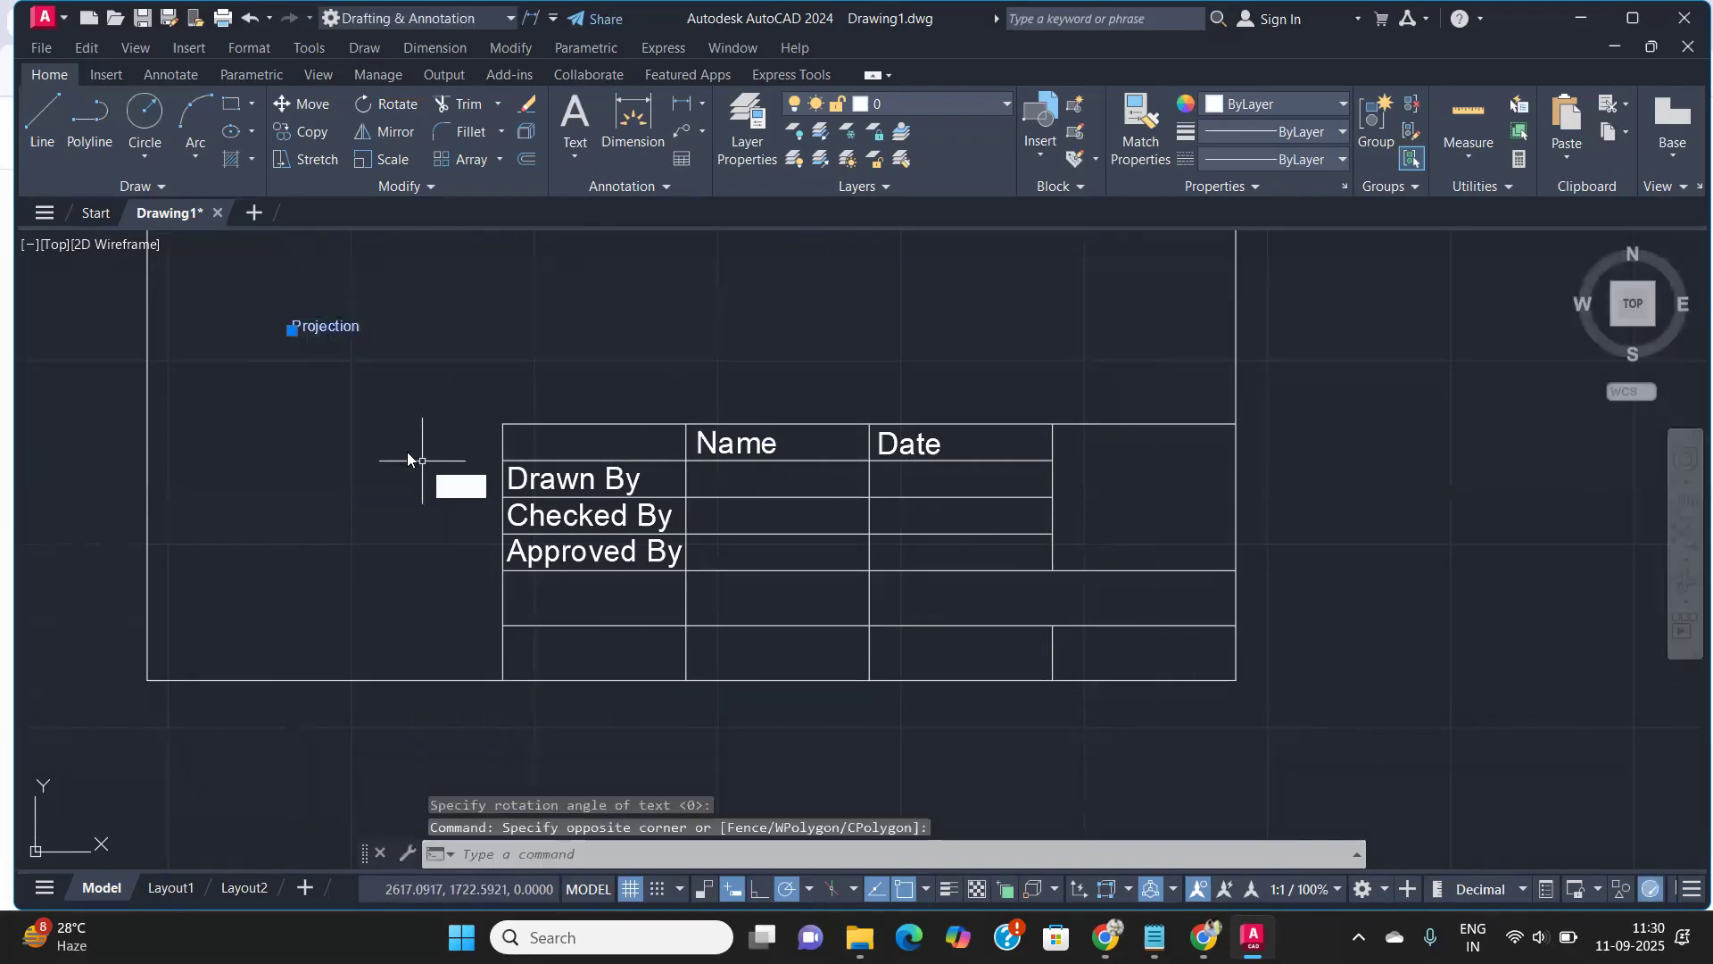
pyautogui.press('Return')
pyautogui.click(296, 328)
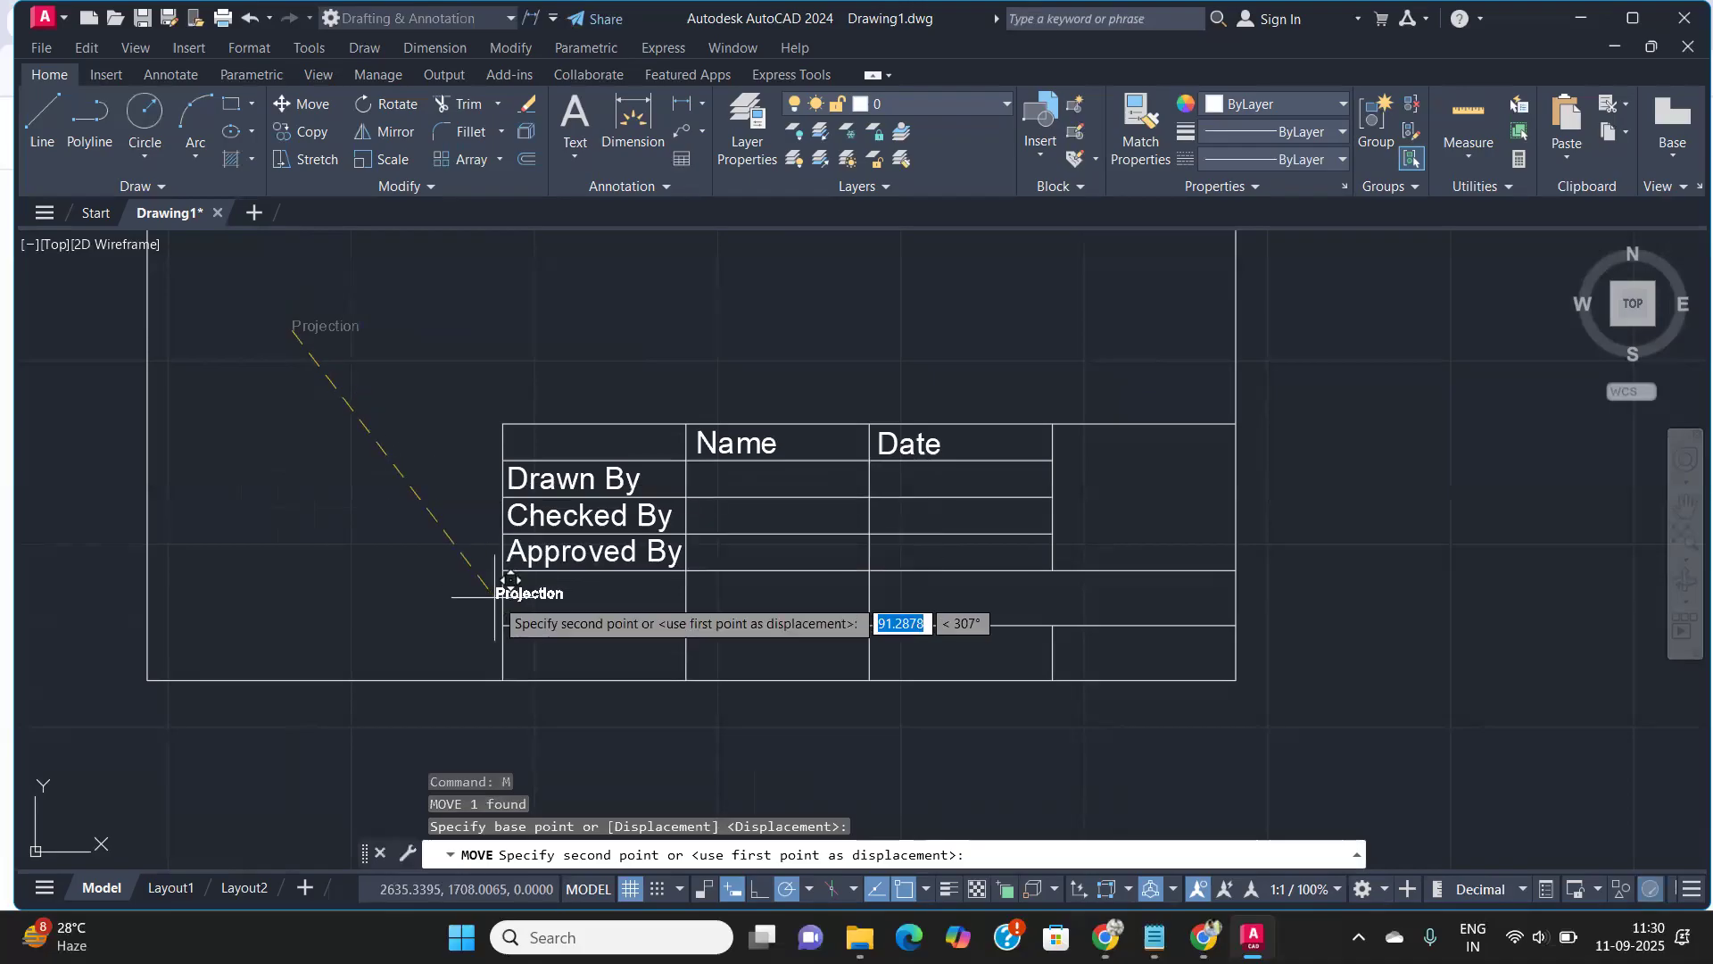
pyautogui.scroll(4, 498, 593)
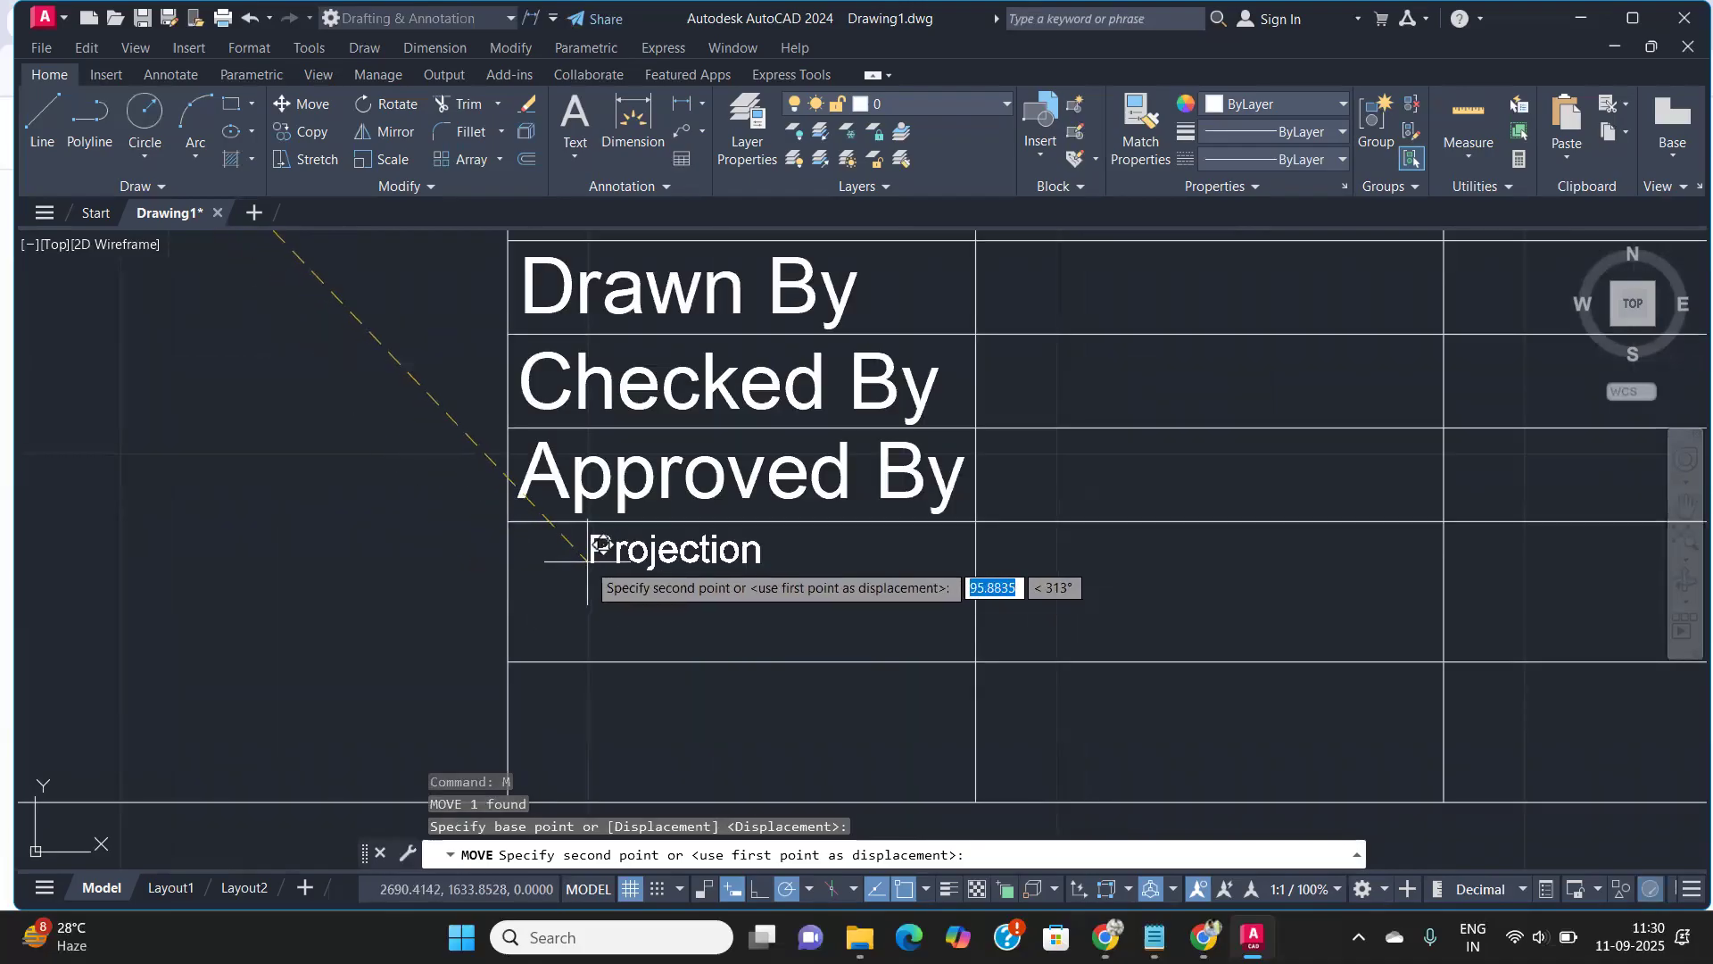
pyautogui.click(588, 561)
# Copy the "Projection" text into the other two cells of its row and the first two cells of the bottom row
pyautogui.moveTo(688, 592); pyautogui.dragTo(565, 562, button='middle')
pyautogui.scroll(-3, 719, 564)
pyautogui.moveTo(715, 562); pyautogui.dragTo(576, 566, button='middle')
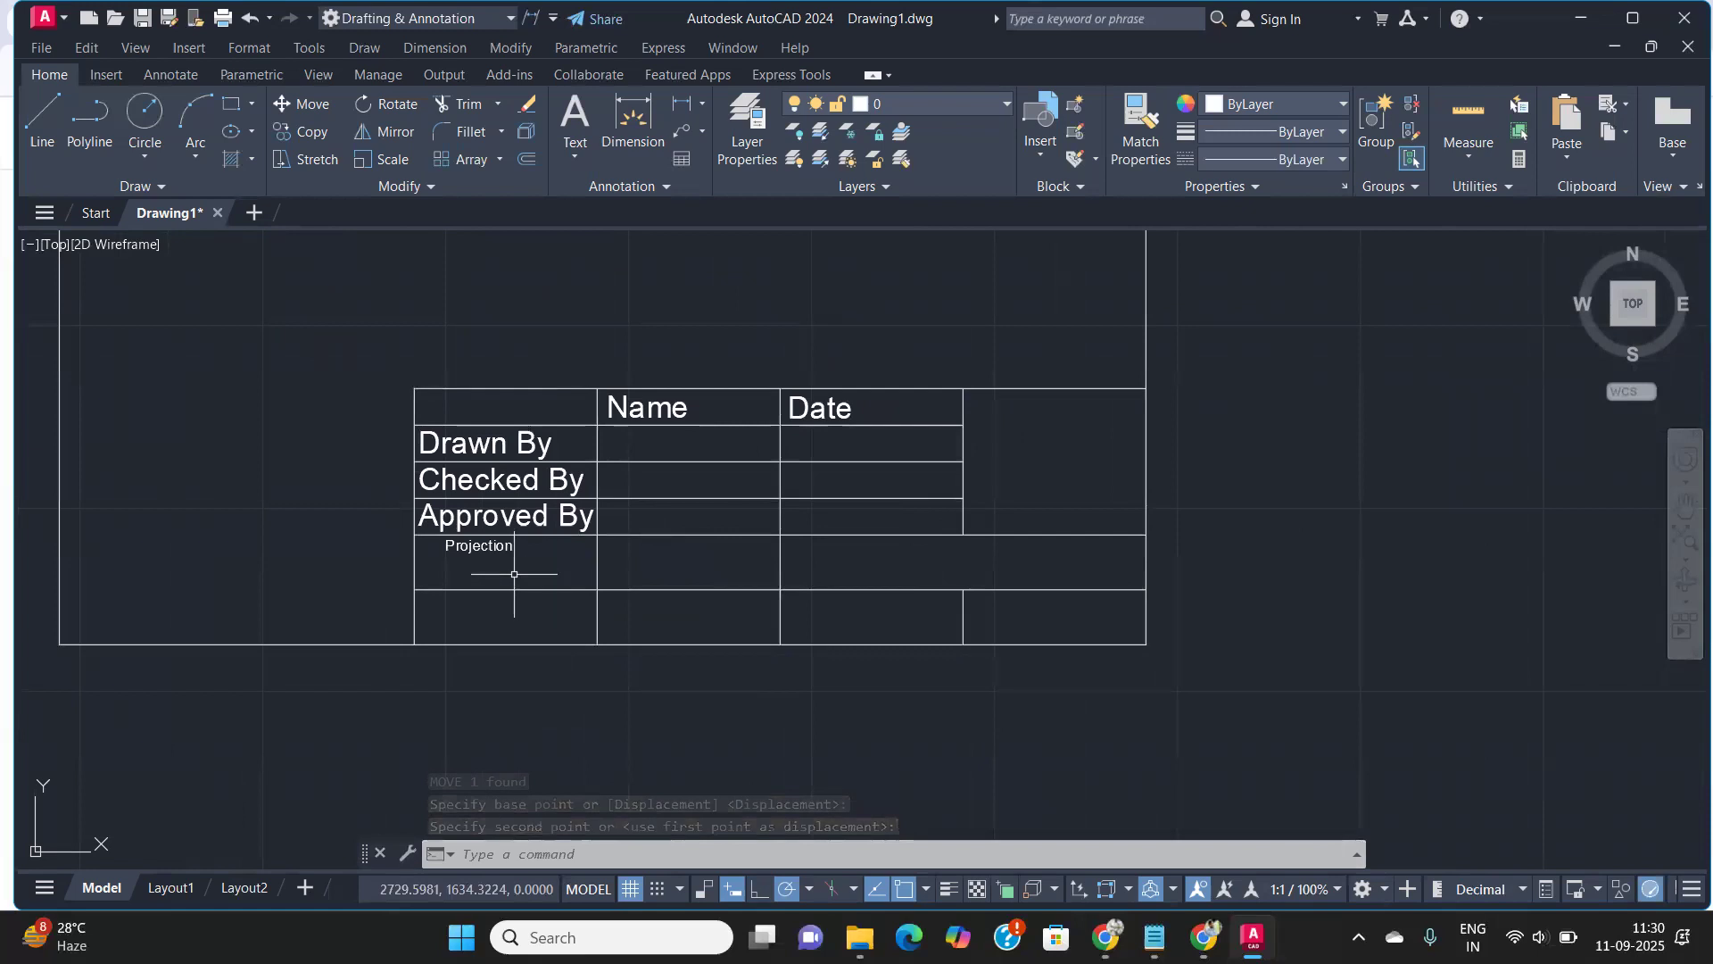
pyautogui.scroll(2, 500, 572)
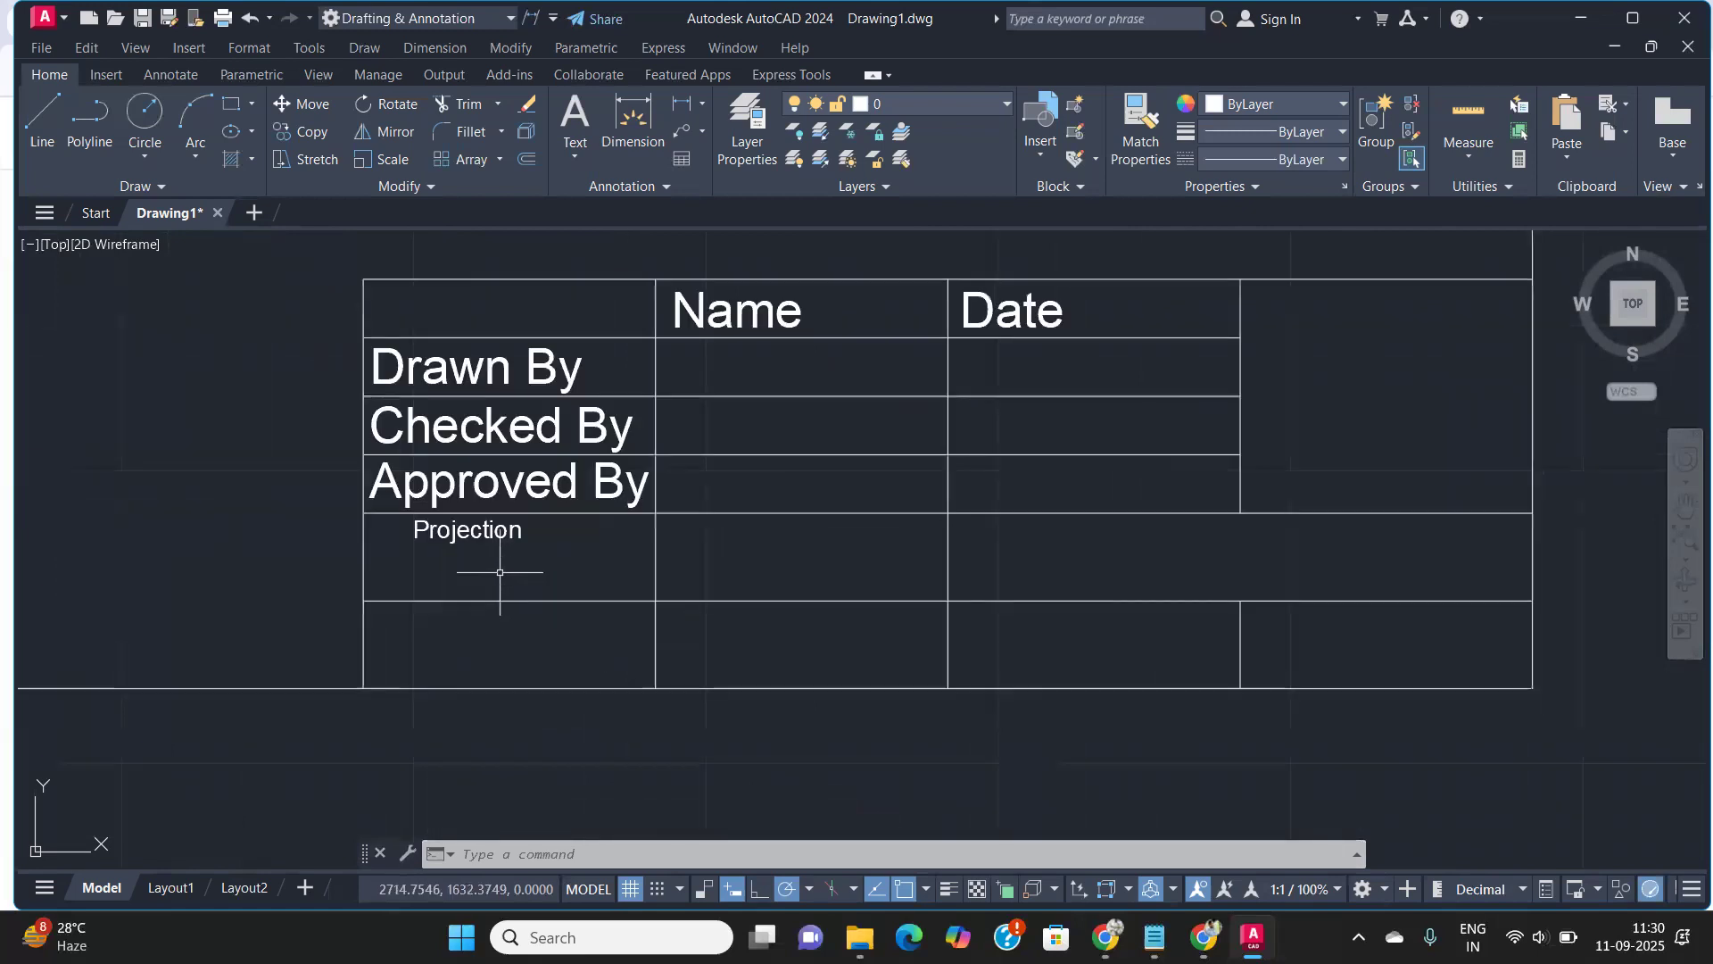
pyautogui.click(509, 573)
pyautogui.click(419, 525)
pyautogui.write('co')
pyautogui.press('Return')
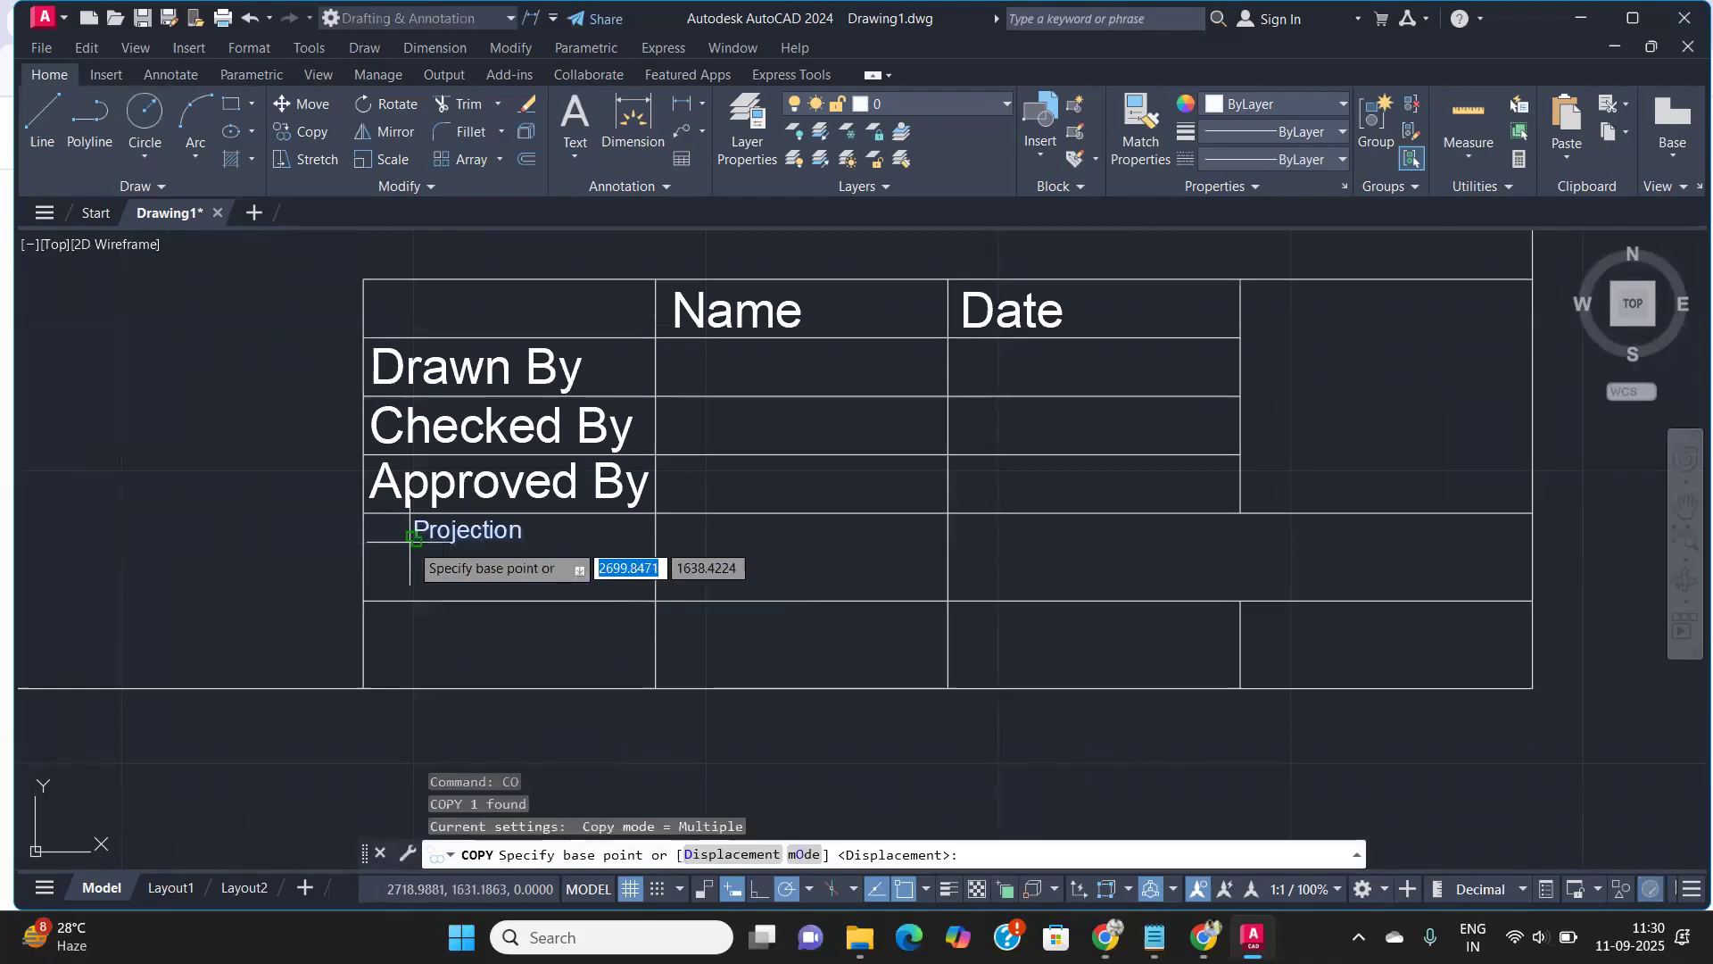
pyautogui.click(413, 539)
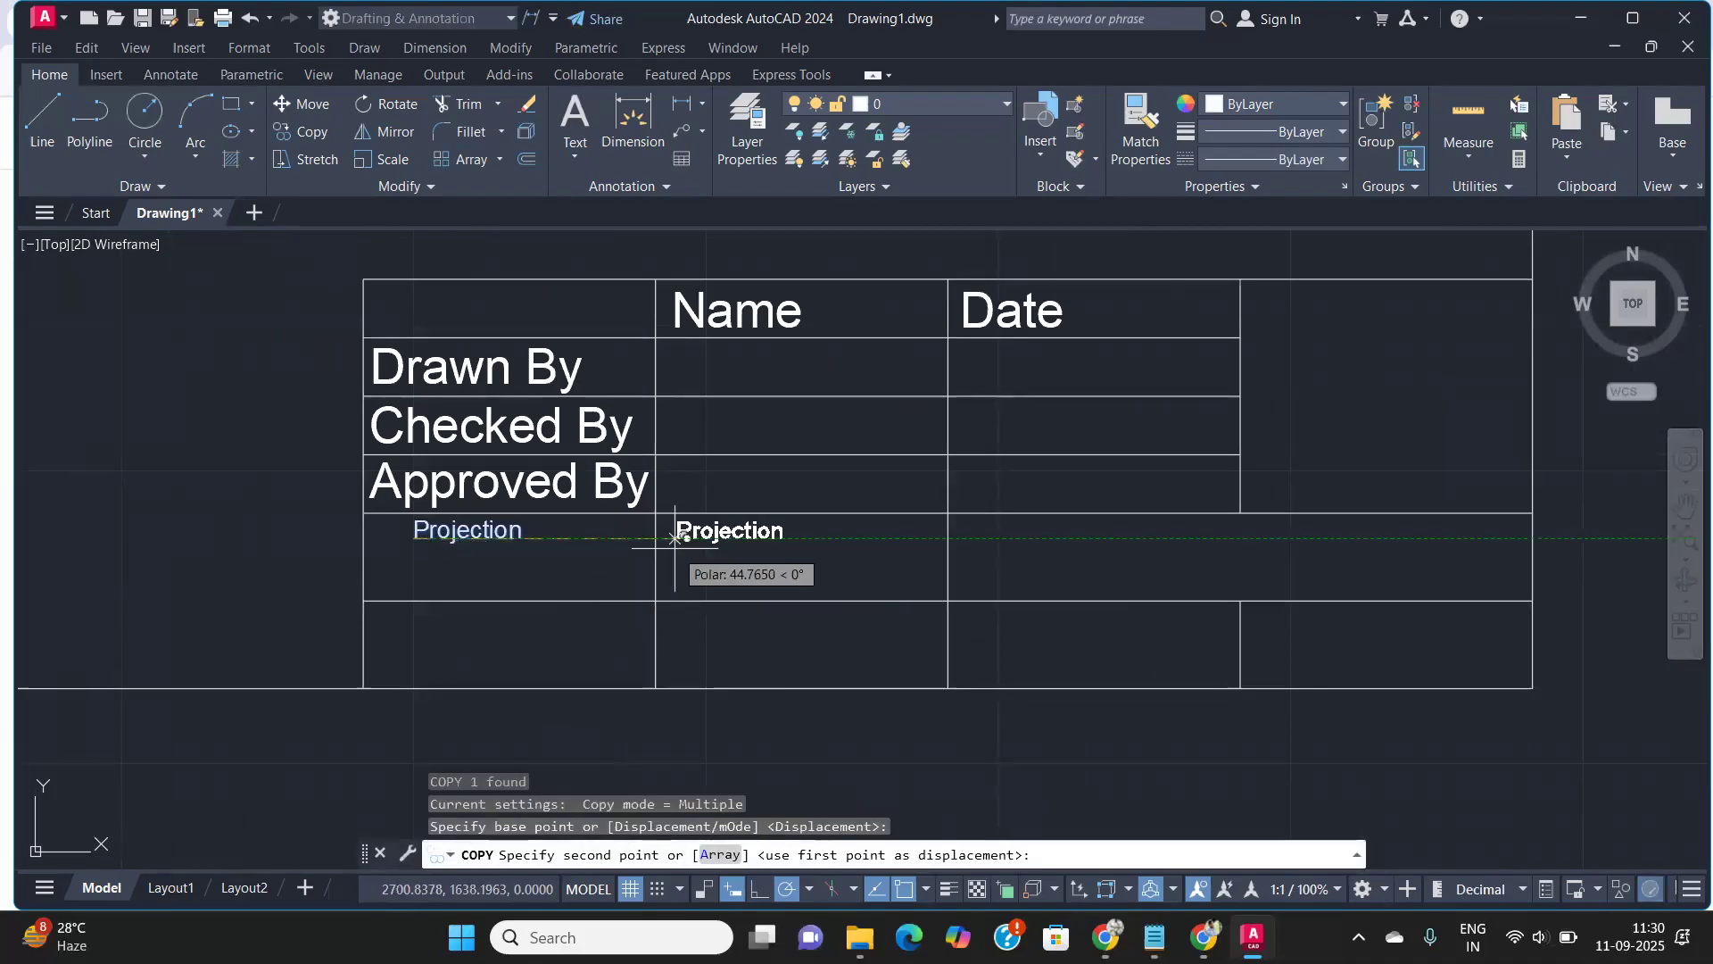
pyautogui.click(672, 539)
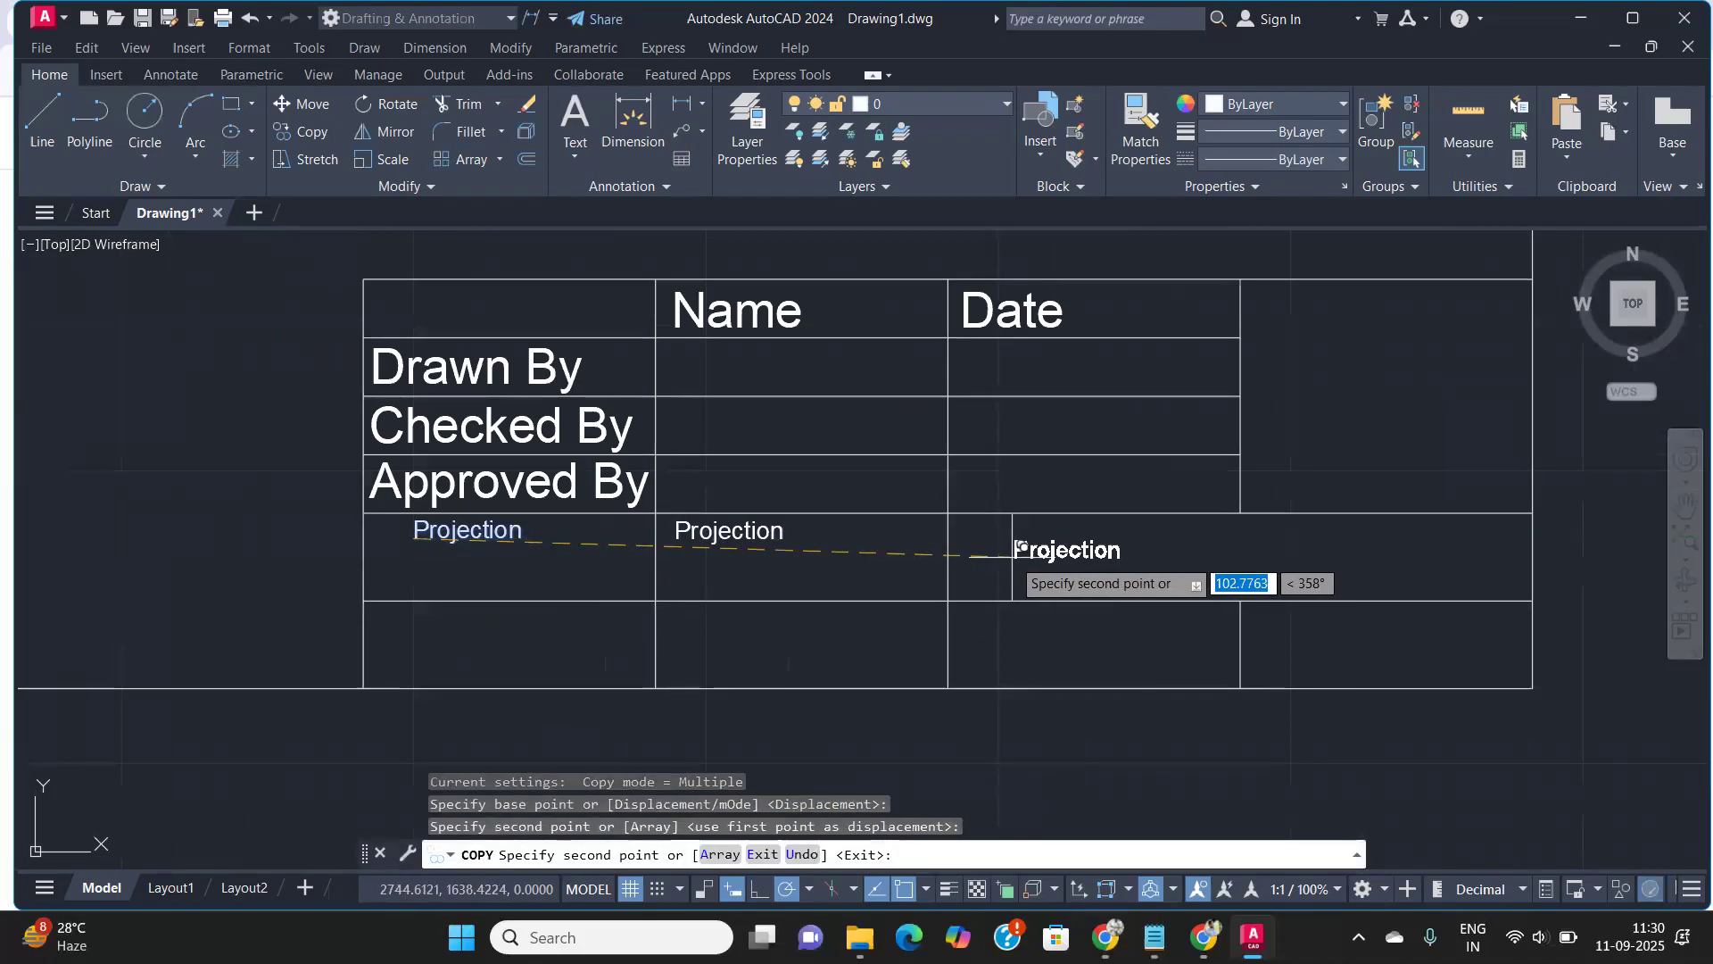
pyautogui.click(984, 539)
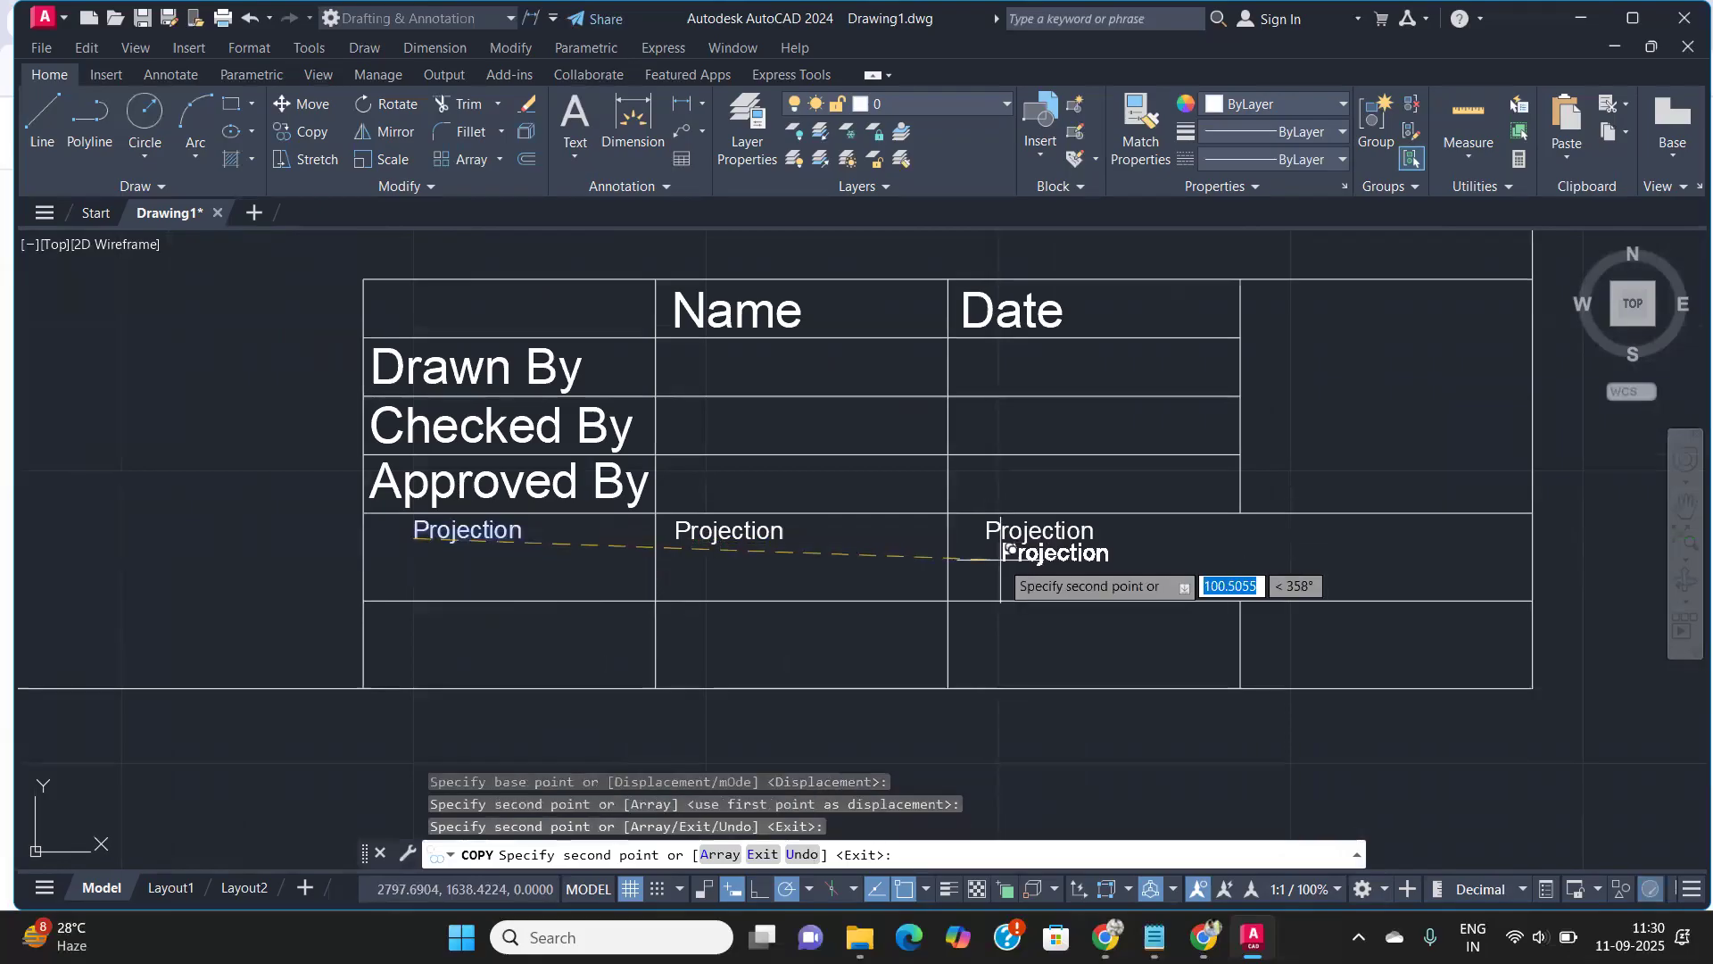
pyautogui.click(413, 624)
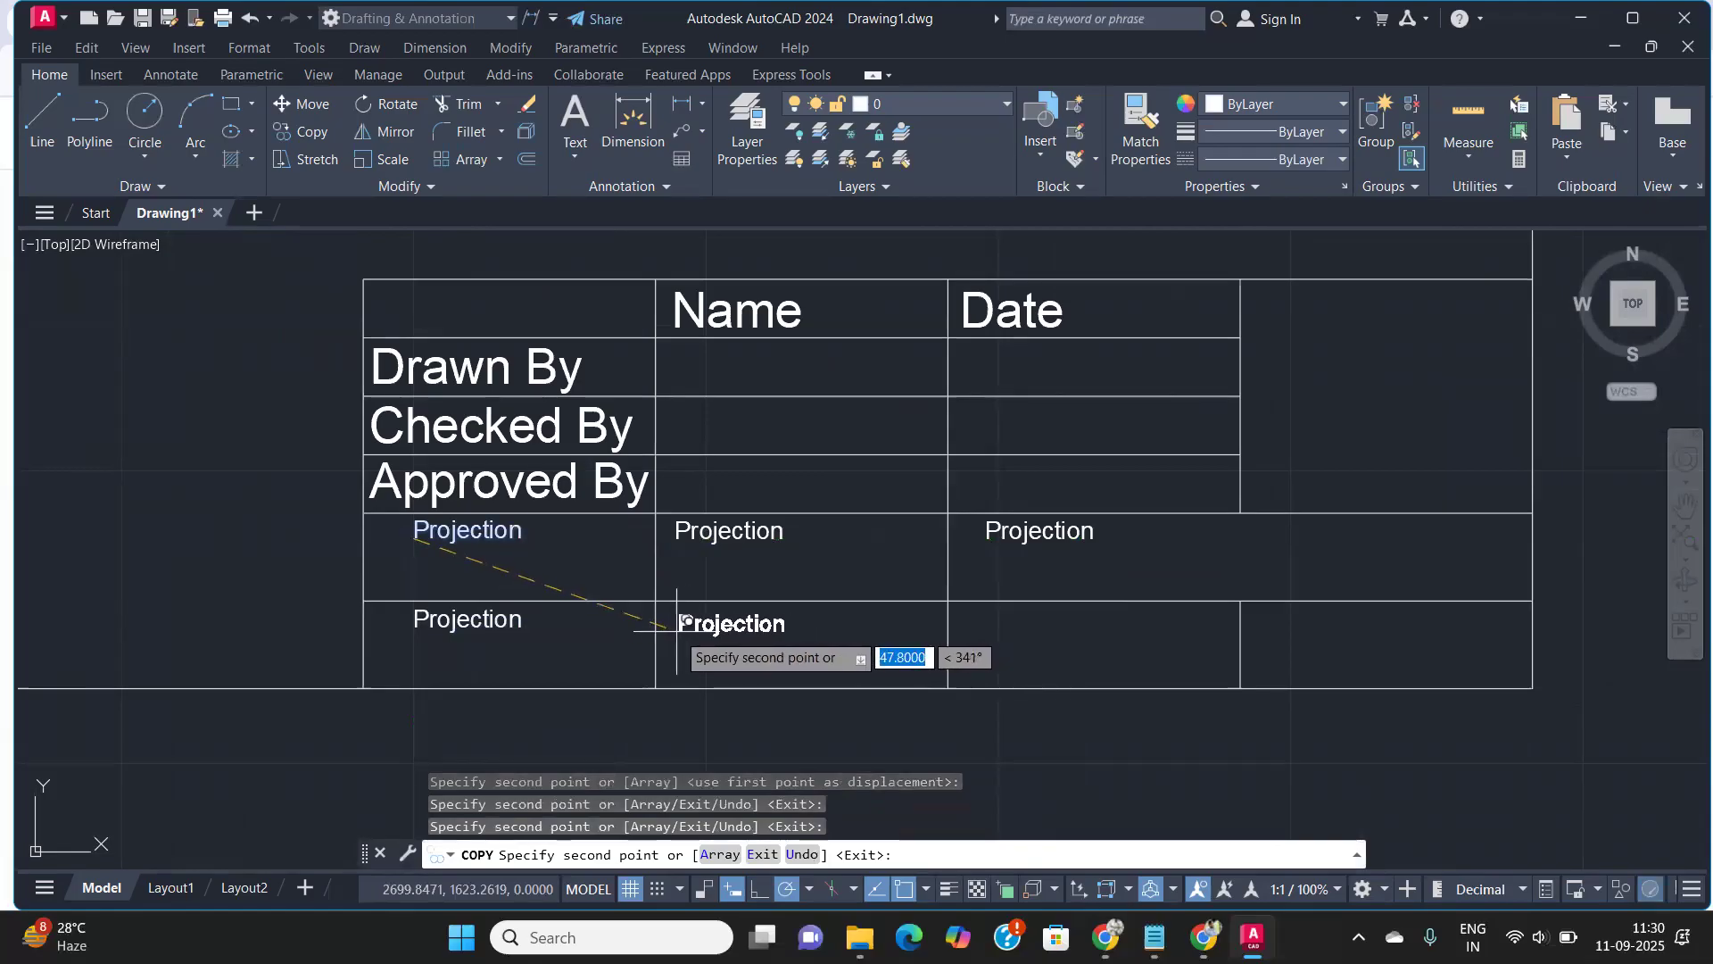
pyautogui.click(687, 622)
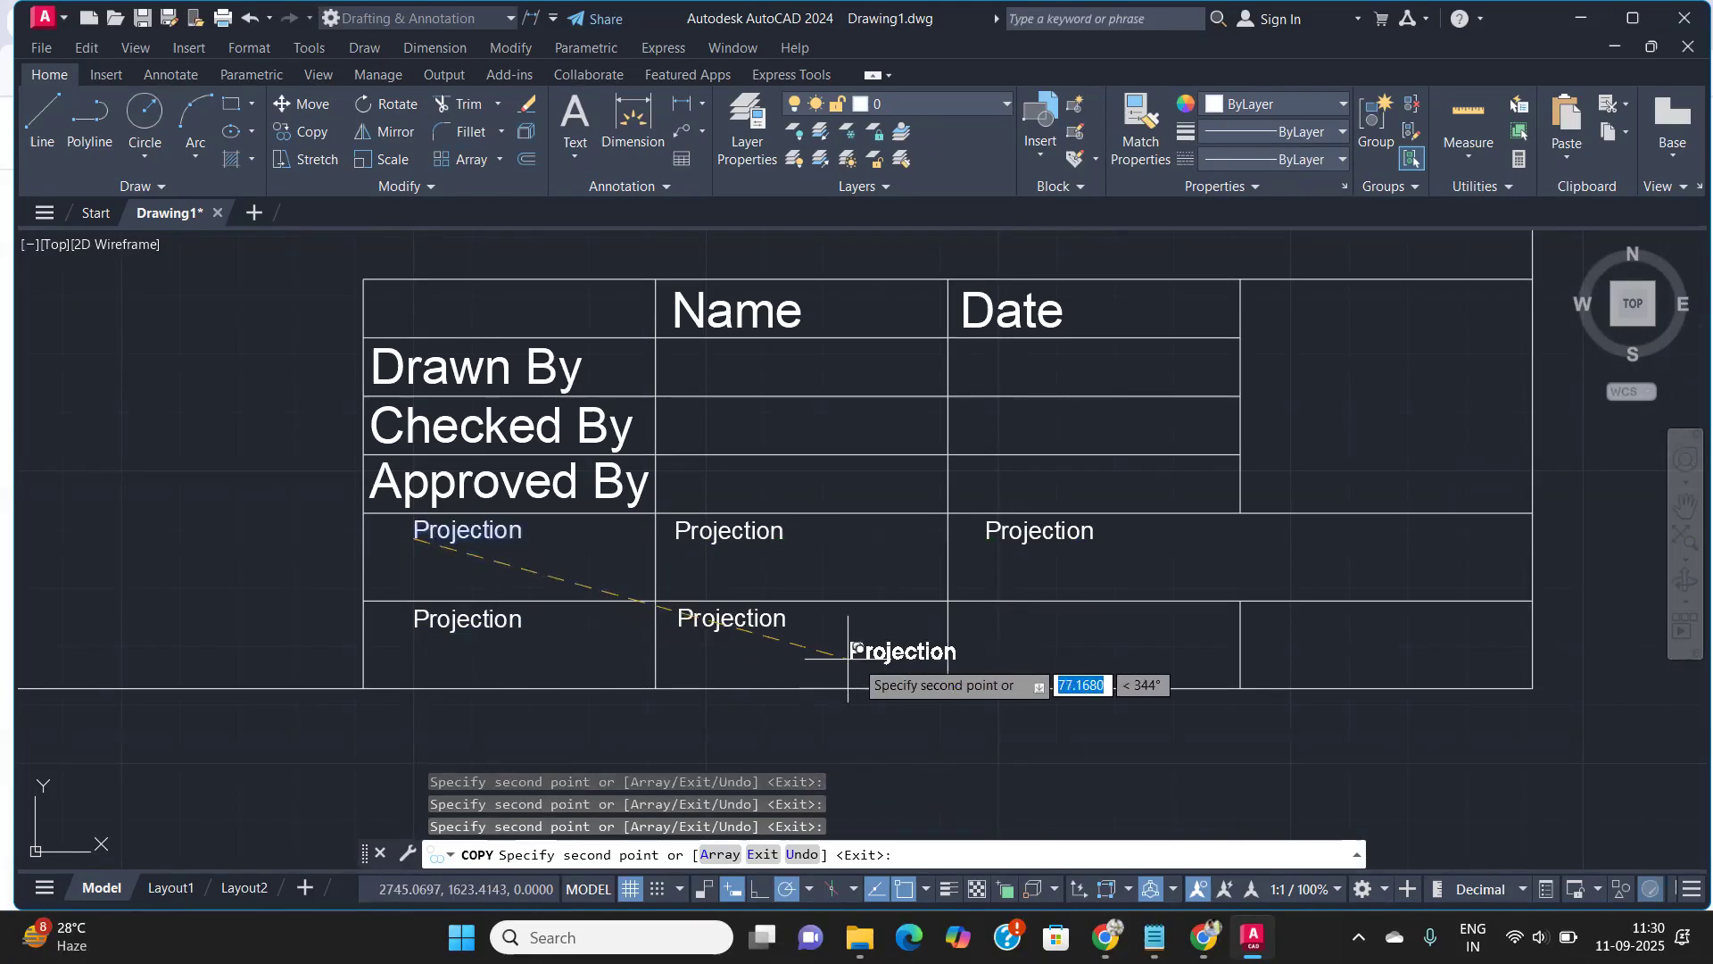
# Place copies of the Projection label in the third and fourth cells of the title block's bottom row, finishing the copy
pyautogui.click(993, 622)
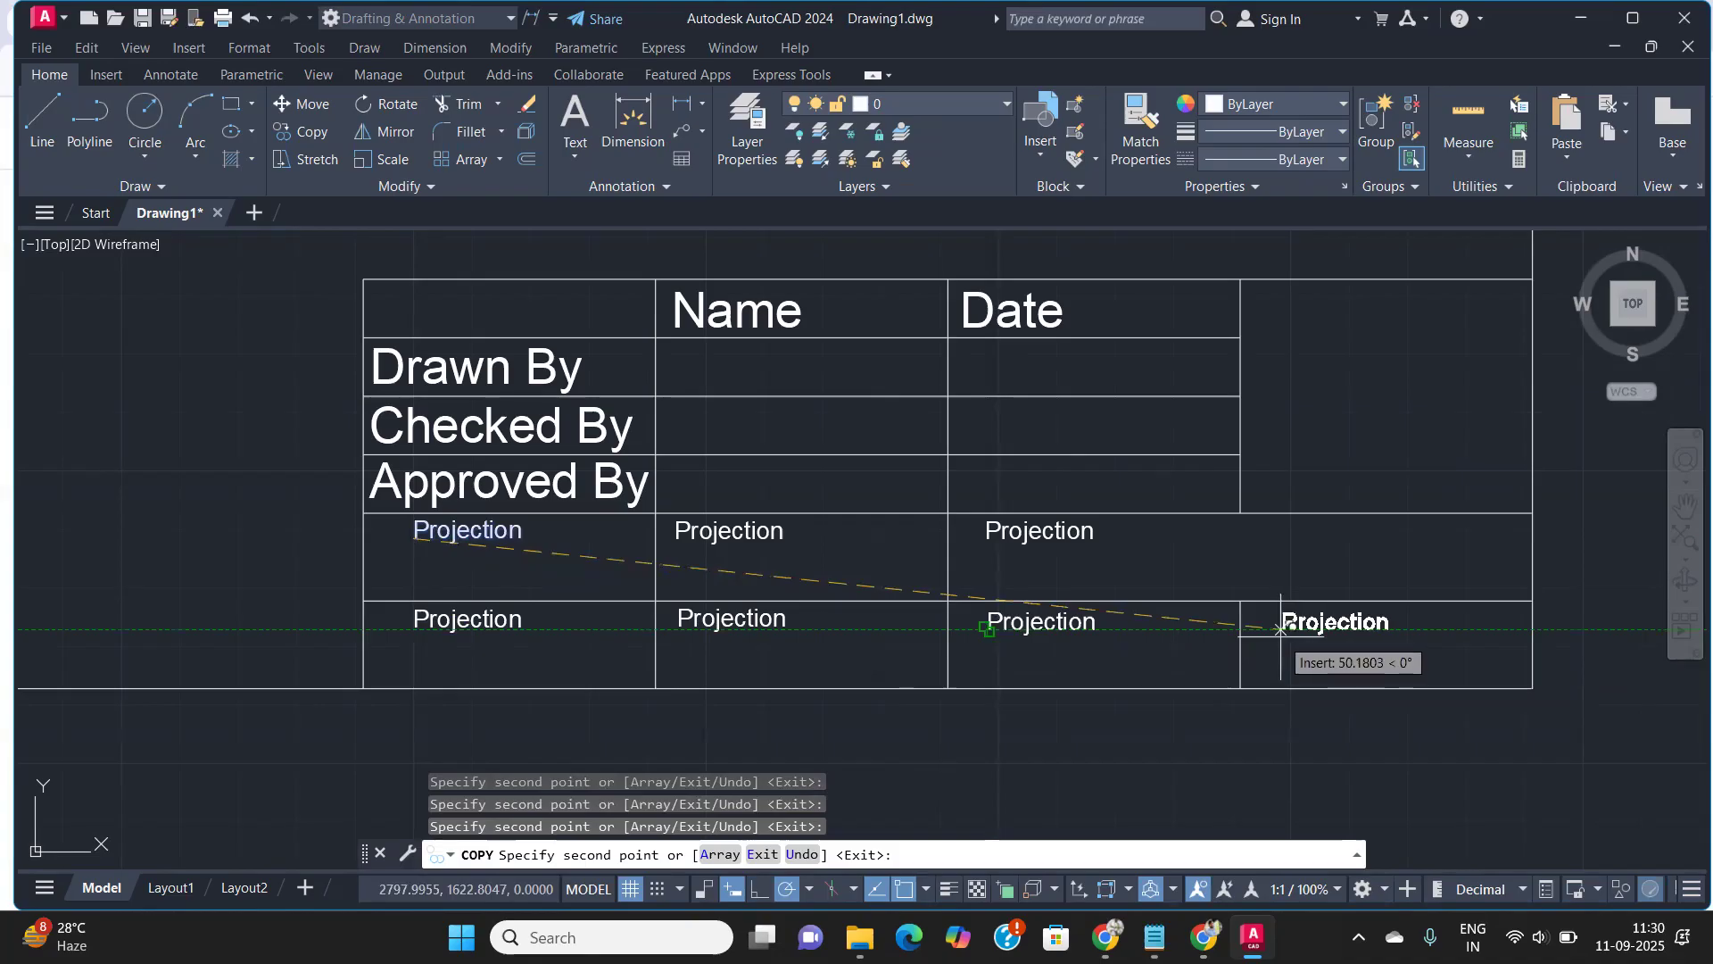
pyautogui.click(1280, 630)
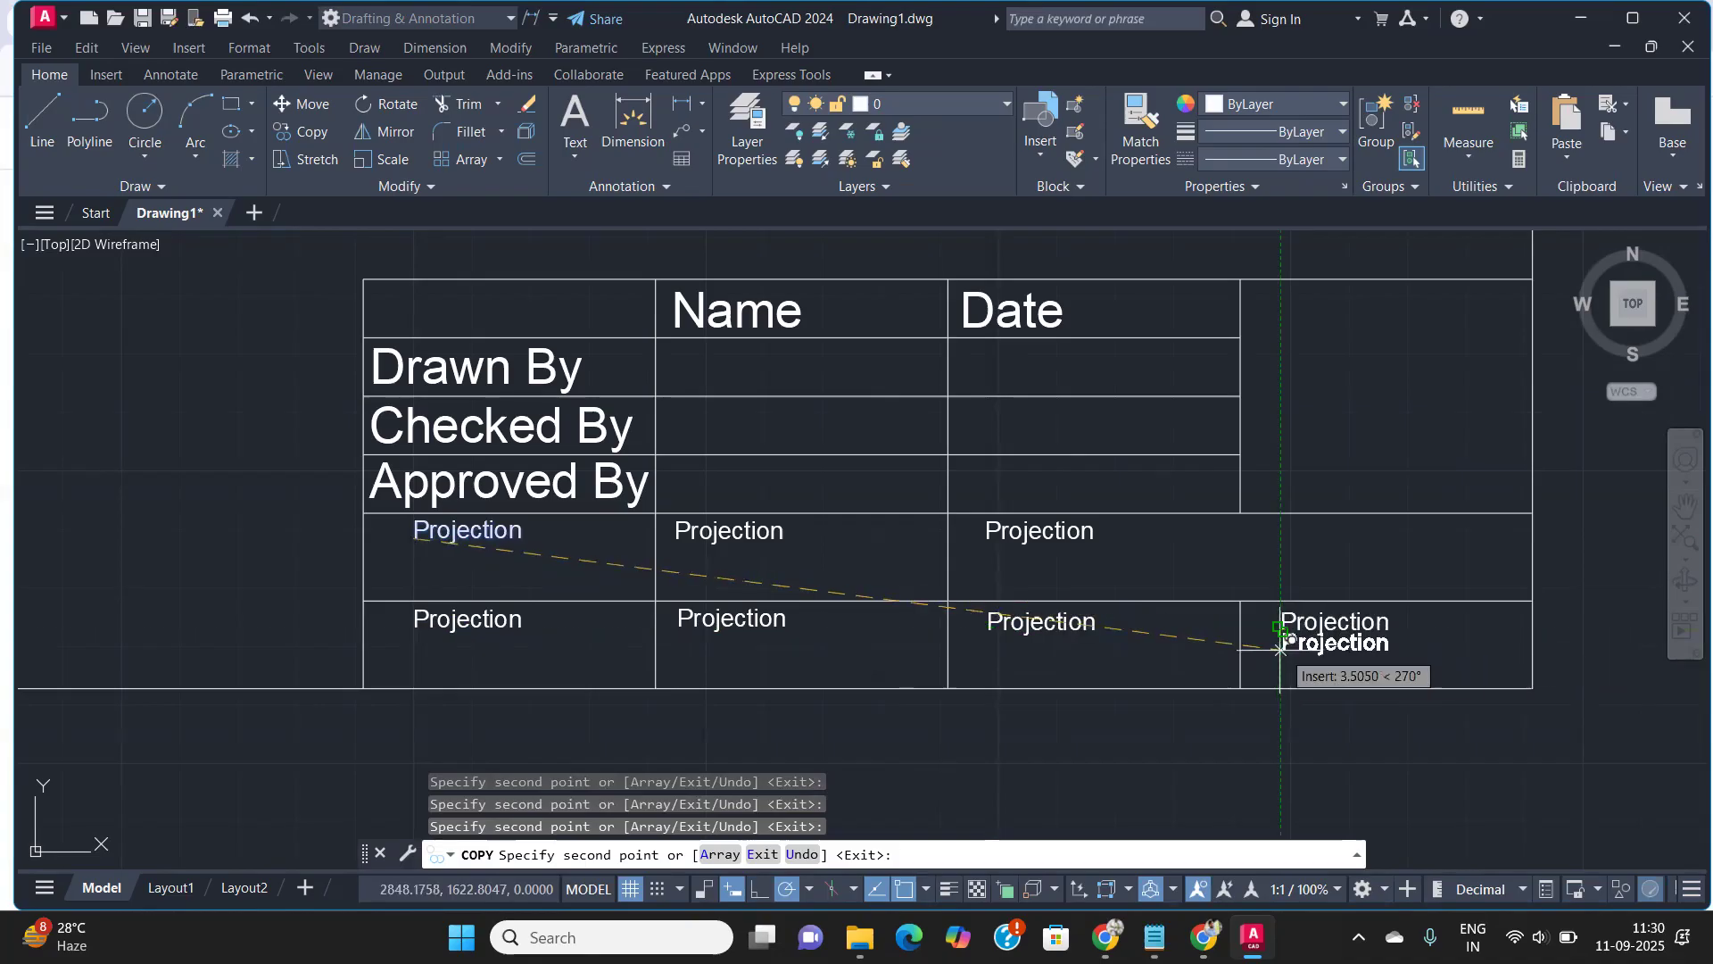
pyautogui.press('Return')
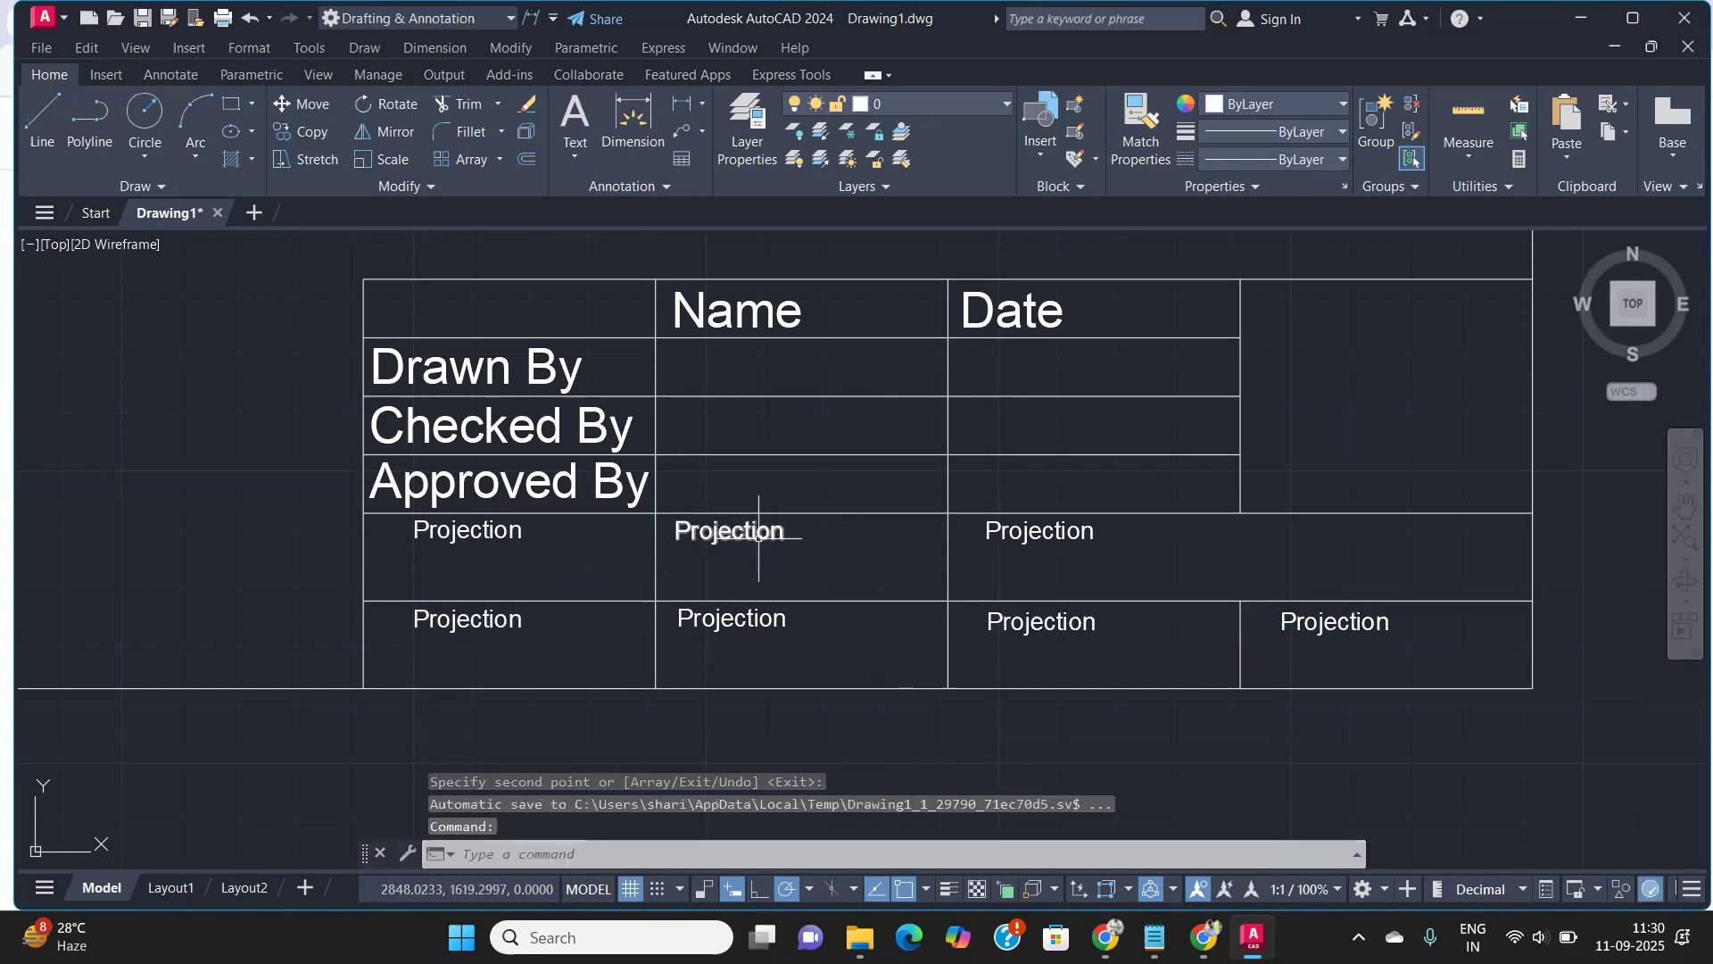
# Change the second and third labels in the row below Approved By to "Legal Owner" and "Title"
pyautogui.click(758, 534)
pyautogui.doubleClick(757, 539)
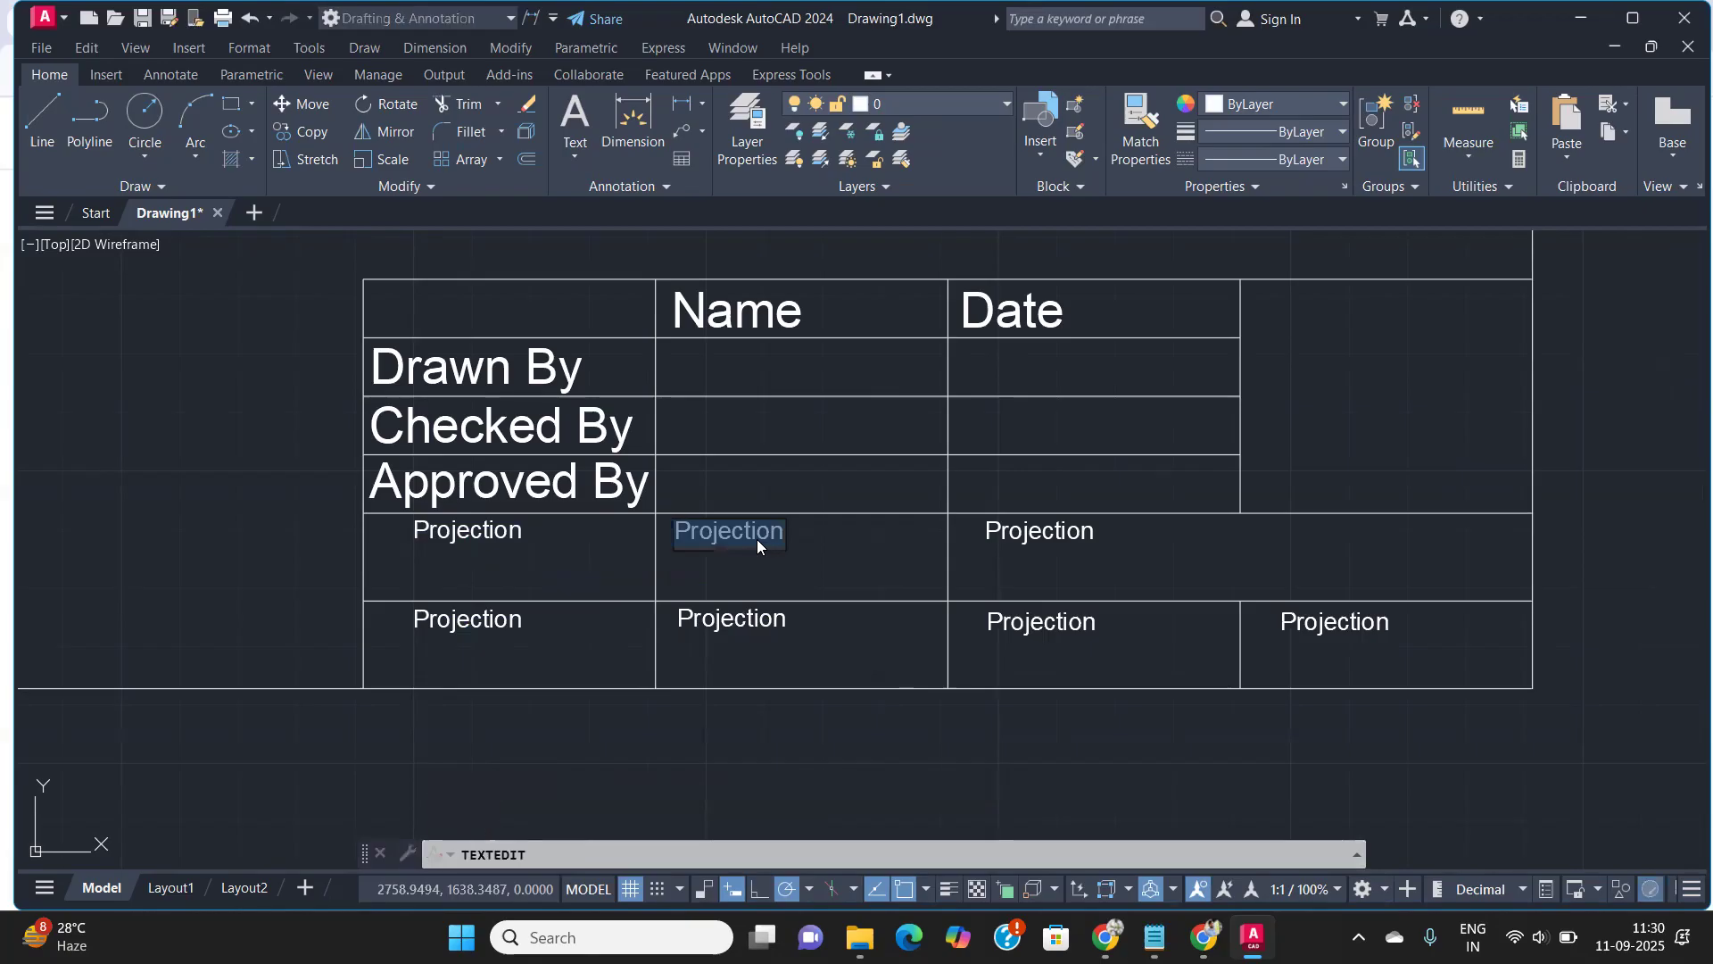
pyautogui.write('L')
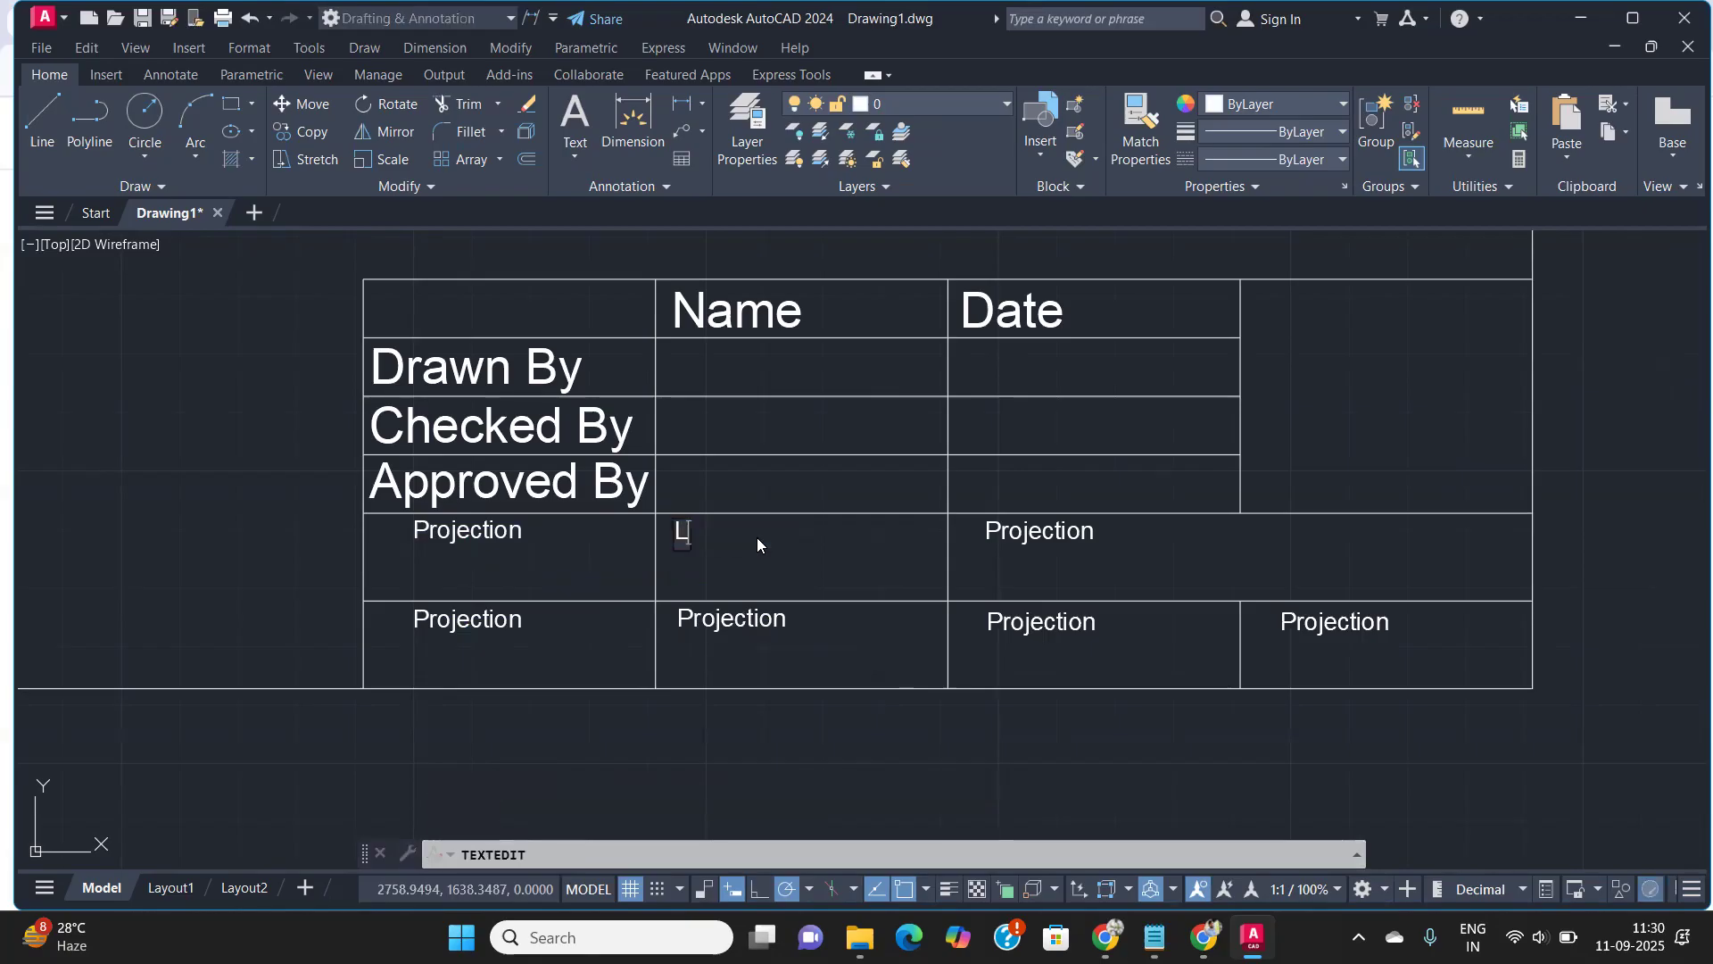
pyautogui.write('egal')
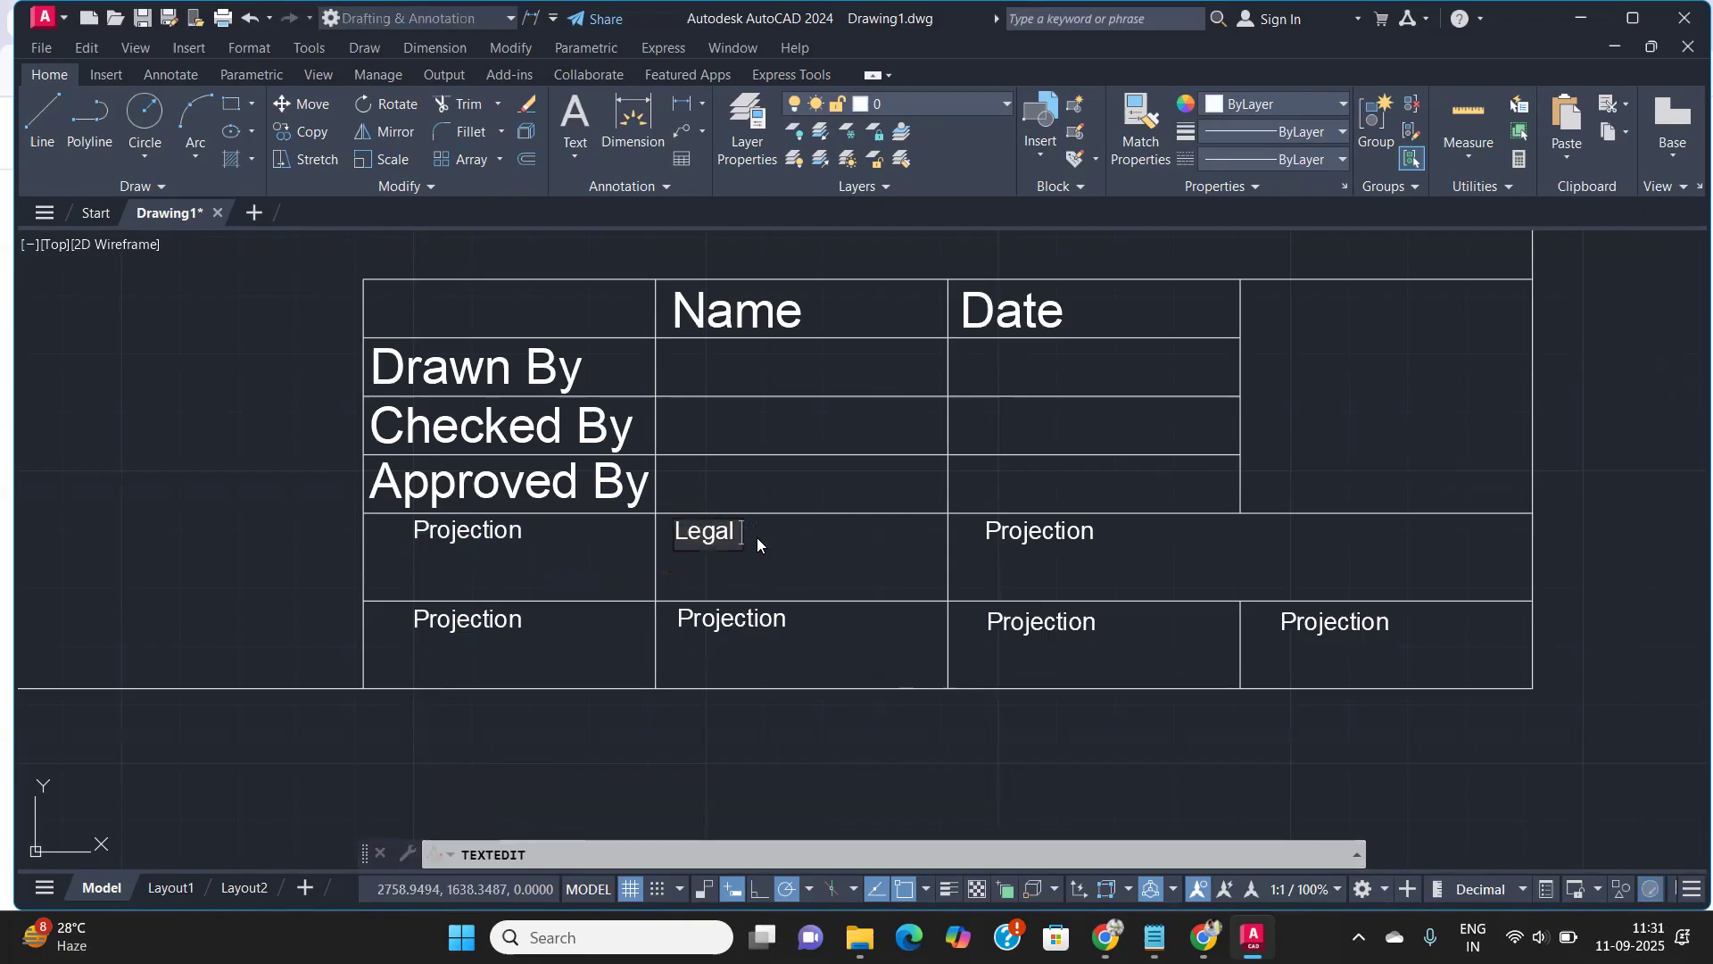
pyautogui.write(' Owner')
pyautogui.click(1051, 531)
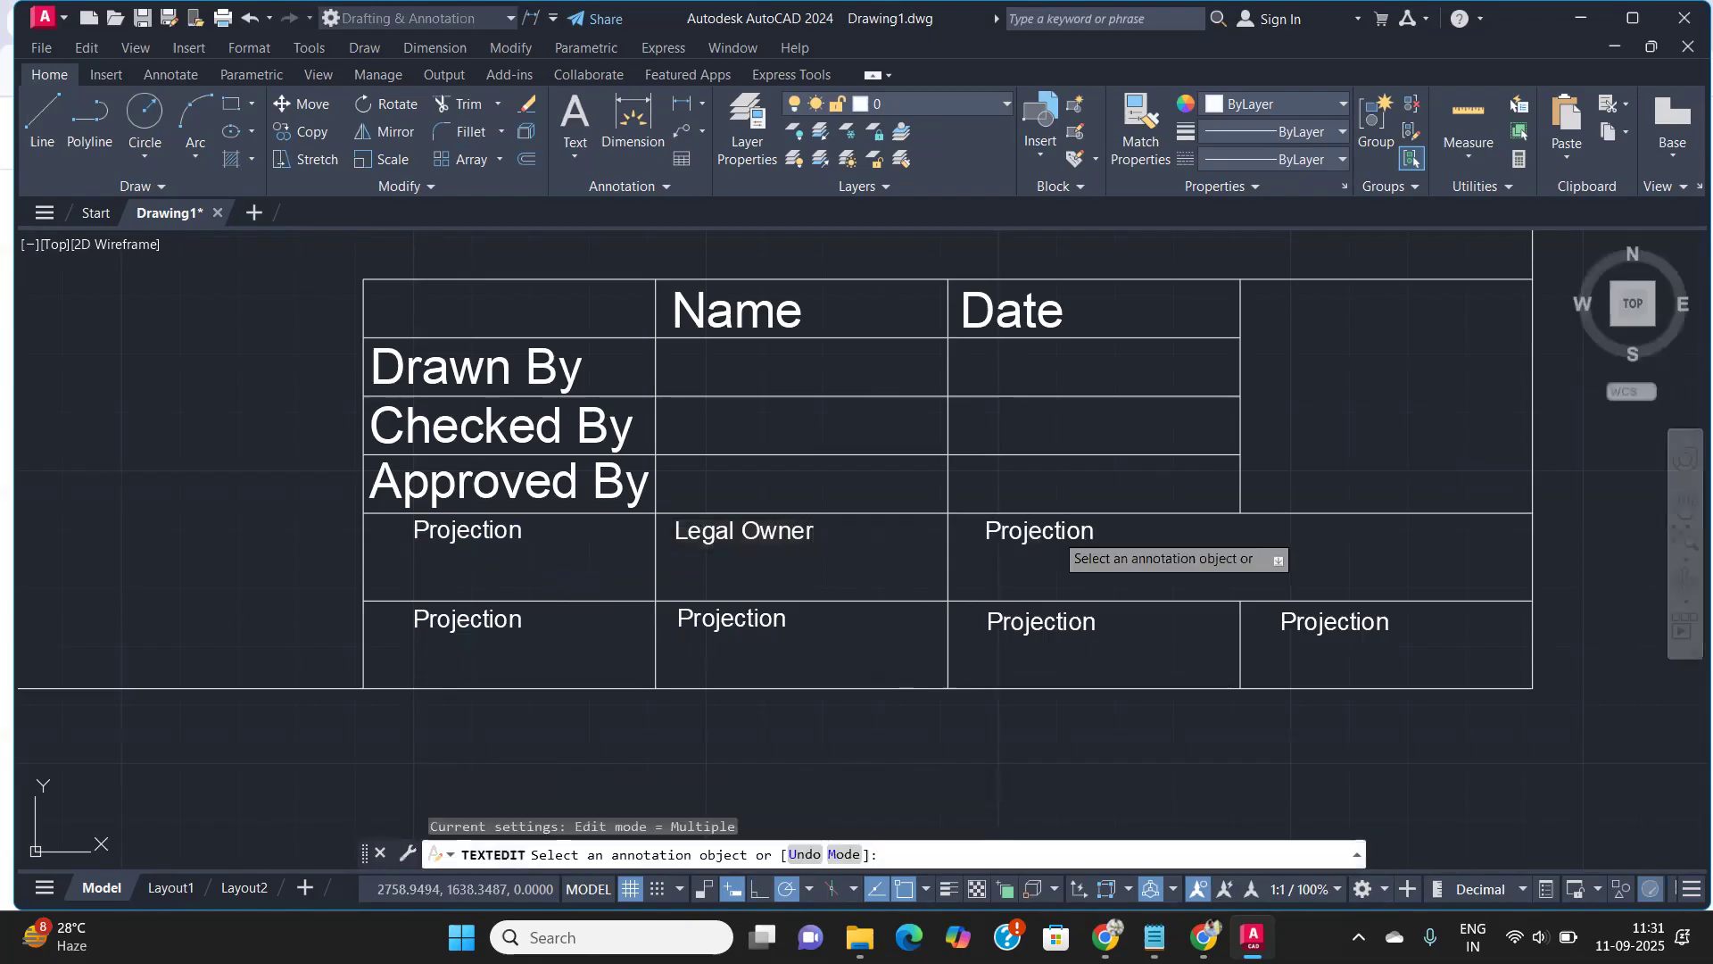
pyautogui.click(1064, 533)
pyautogui.write('Title')
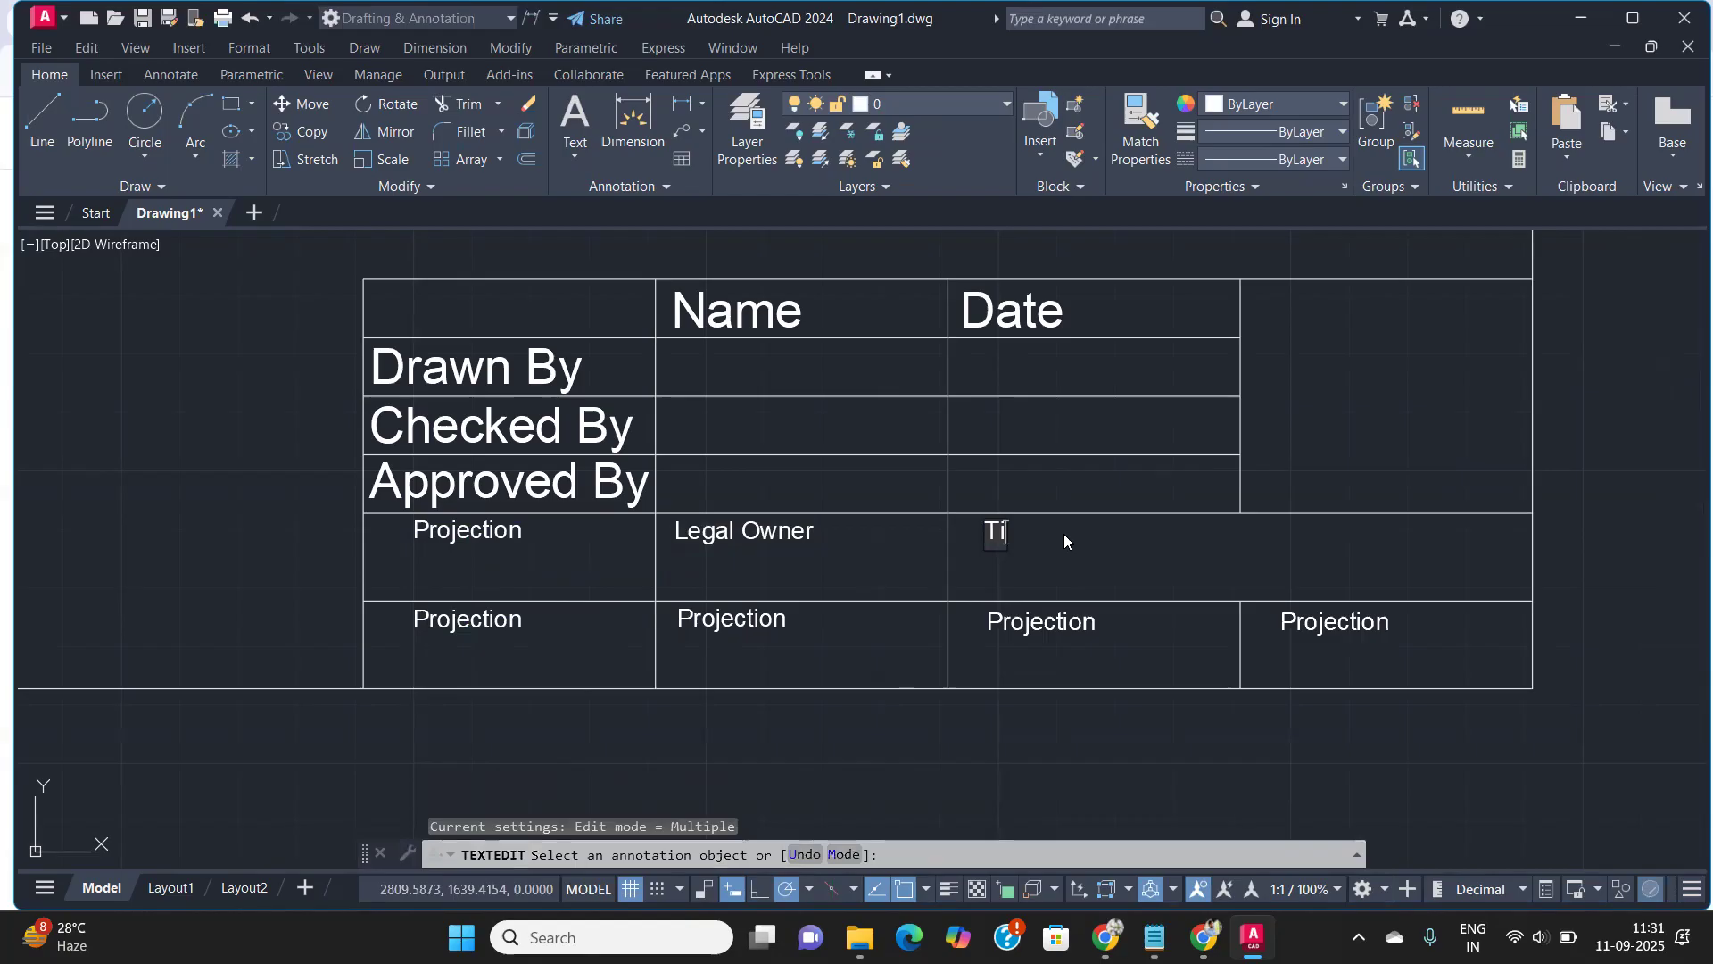
# Change the first two labels of the title block's bottom row to "Scale" and "Paper Size"
pyautogui.click(507, 632)
pyautogui.click(496, 621)
pyautogui.write('Scale')
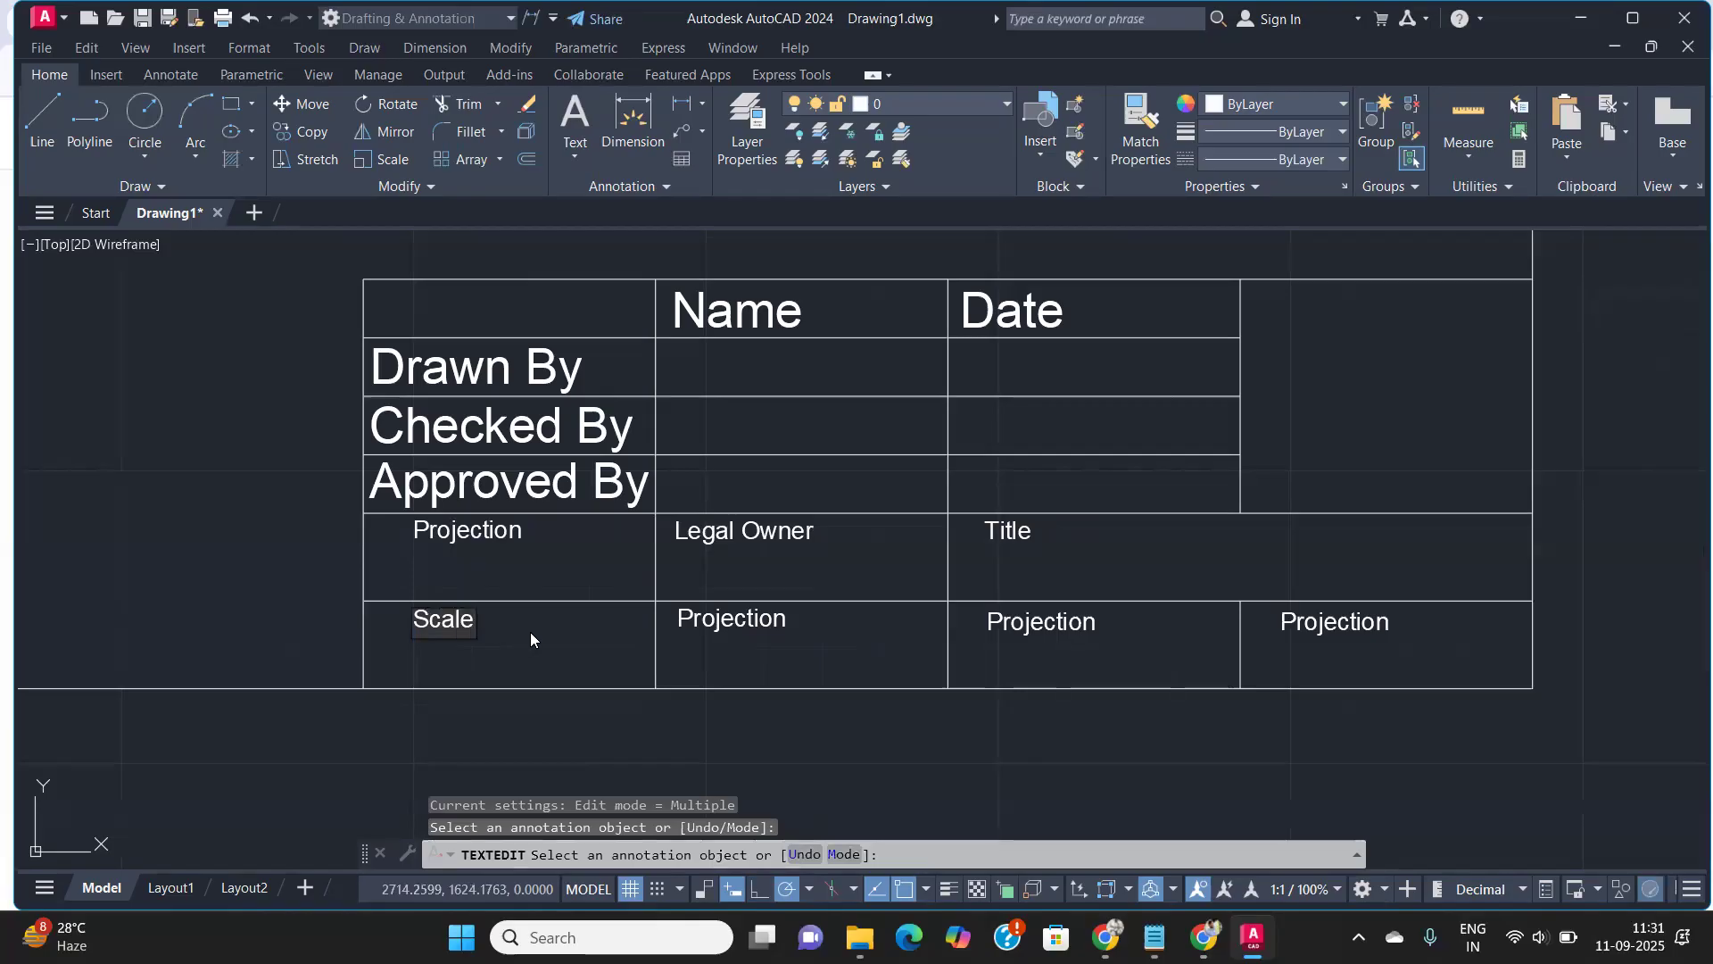
pyautogui.click(612, 639)
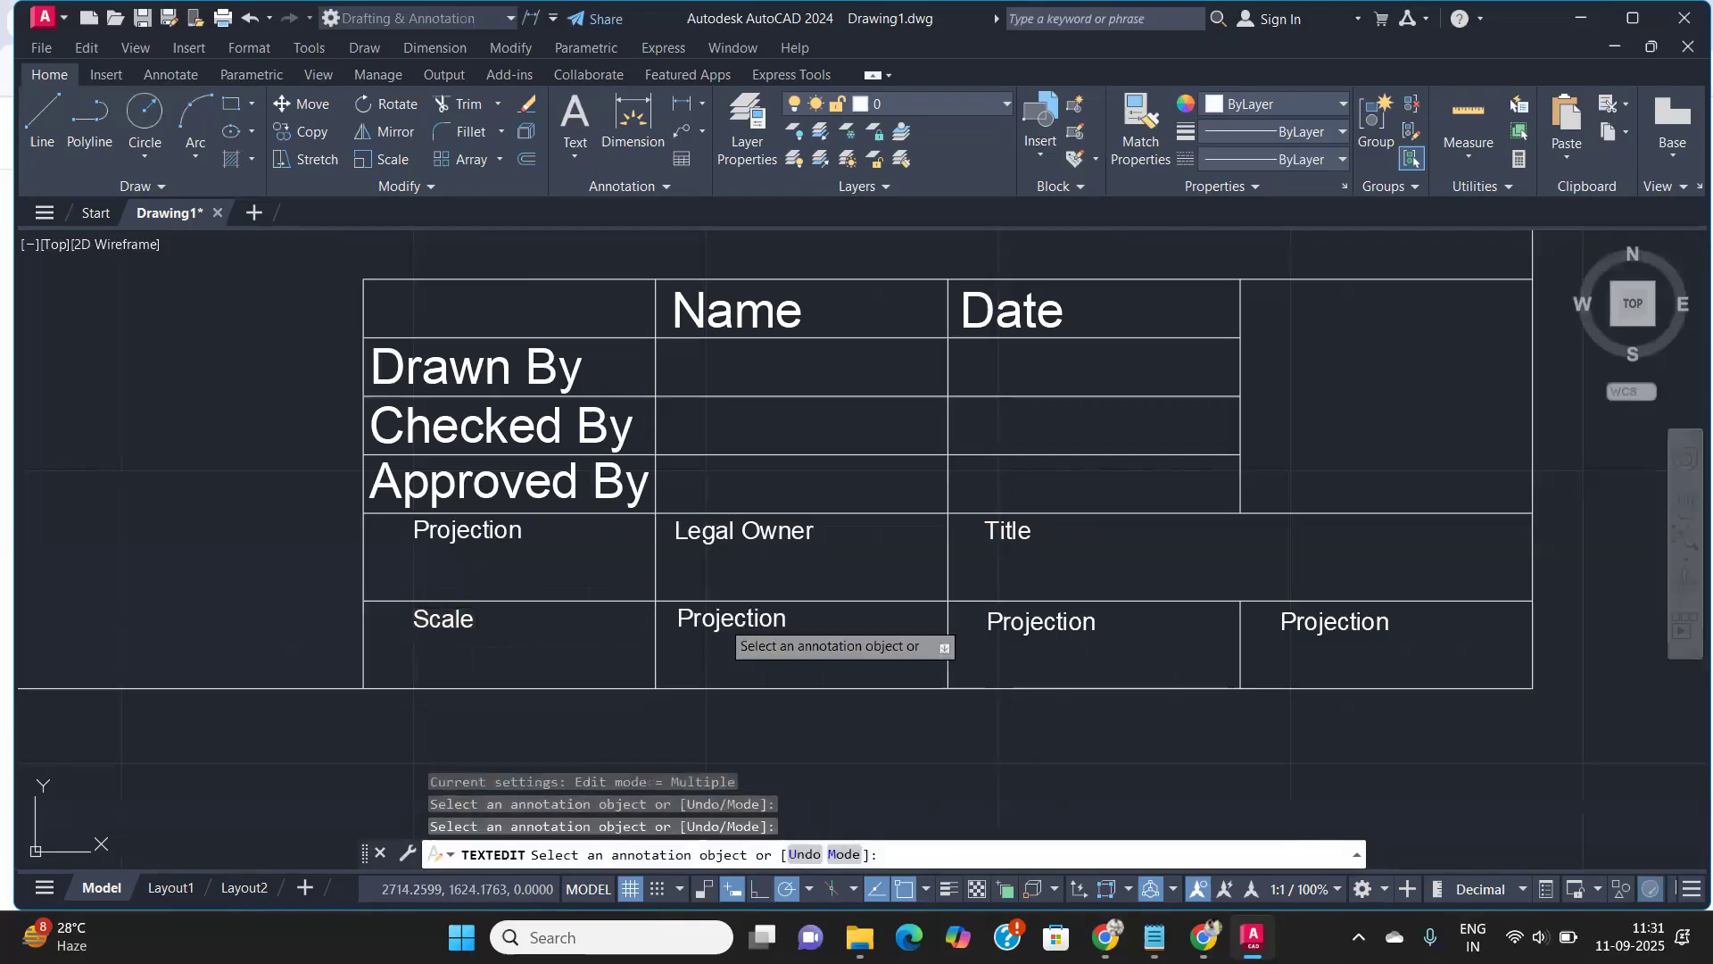
pyautogui.click(722, 623)
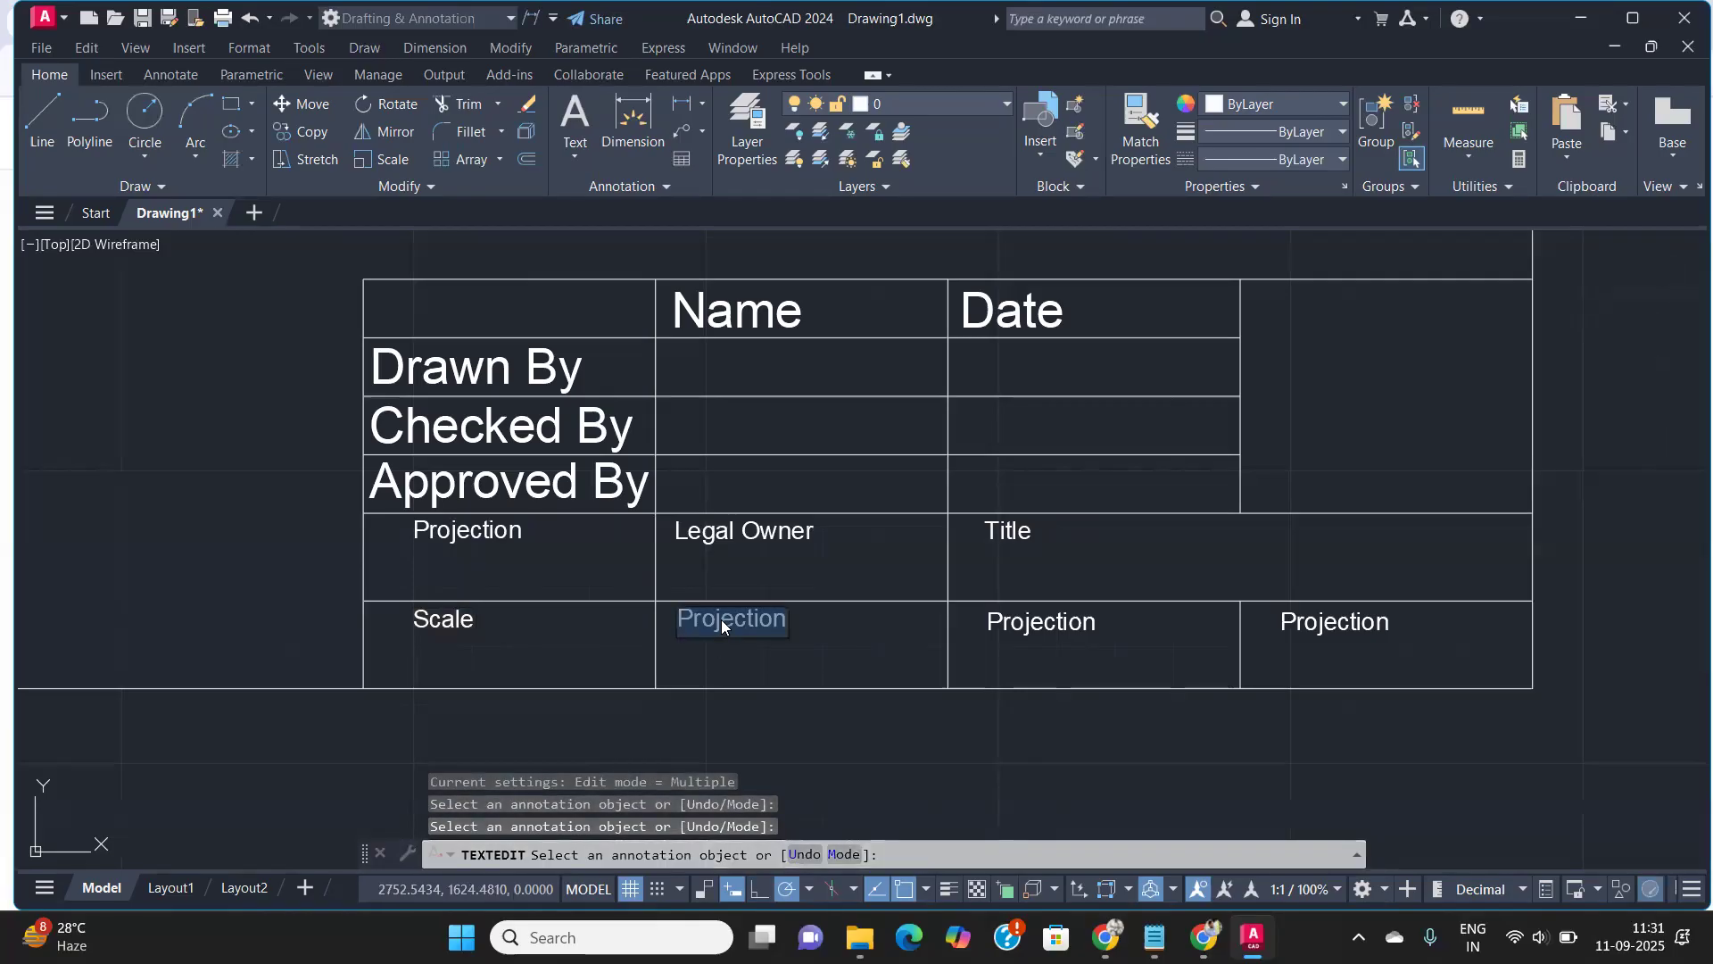
pyautogui.write('Paper Size')
pyautogui.click(869, 659)
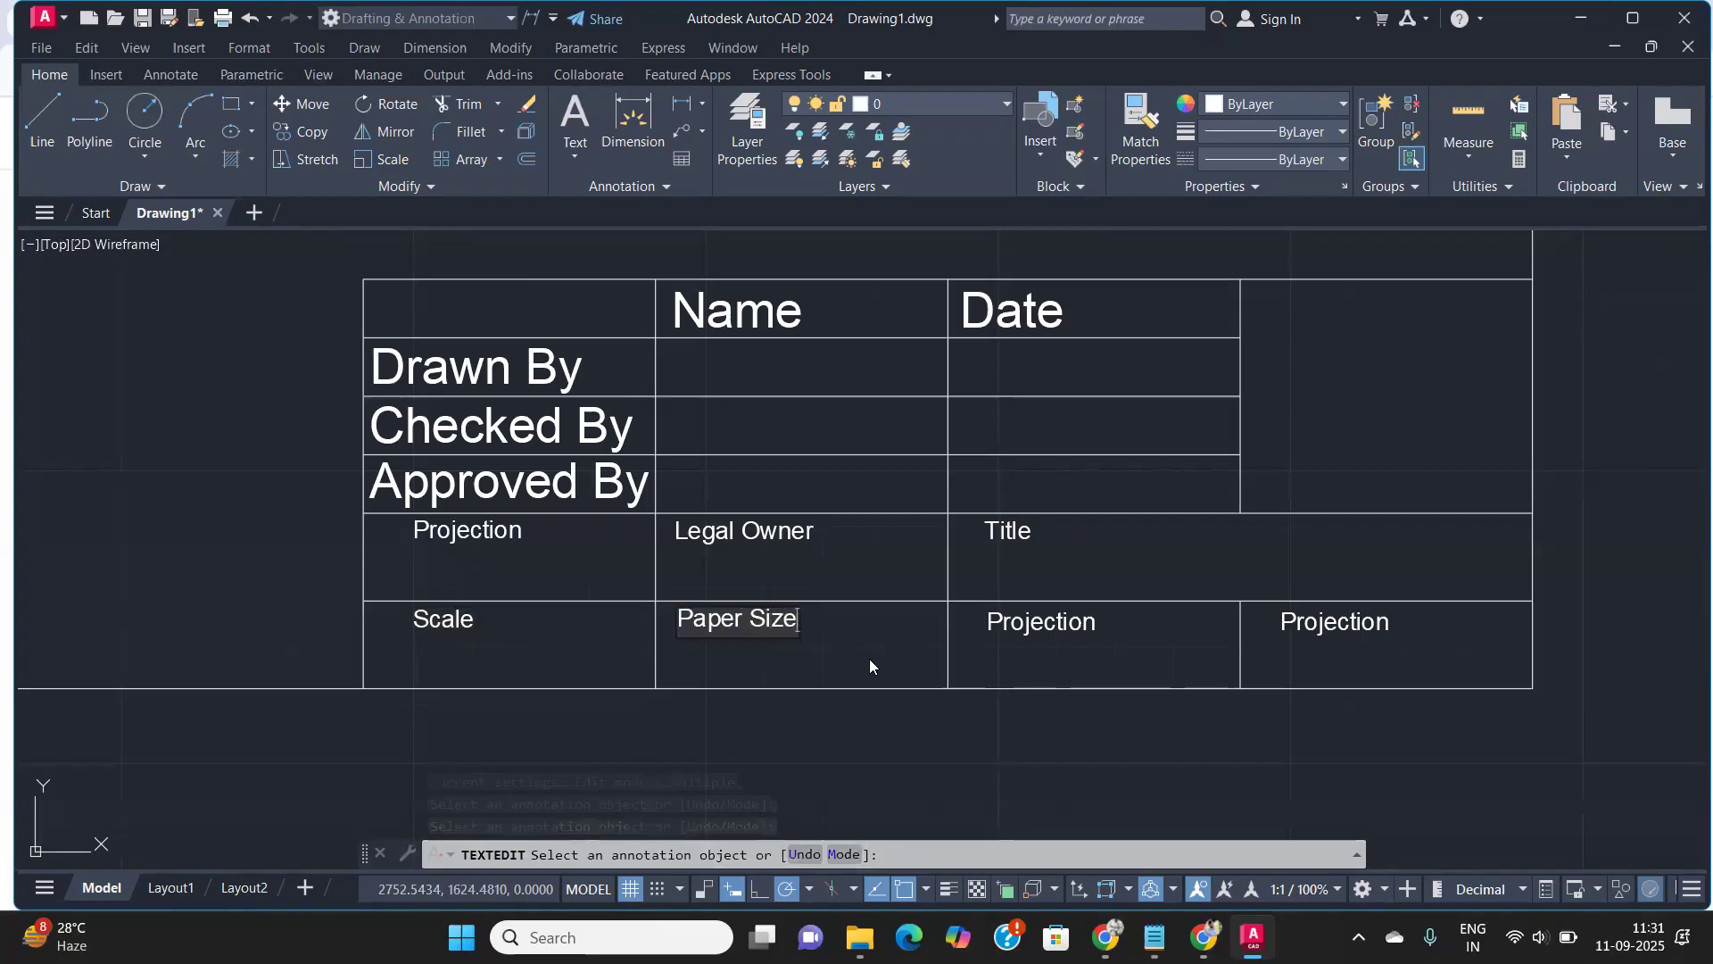
# Change the last two labels of the bottom row to "Project No.:" and "Dimensions", and finish text editing
pyautogui.click(1066, 623)
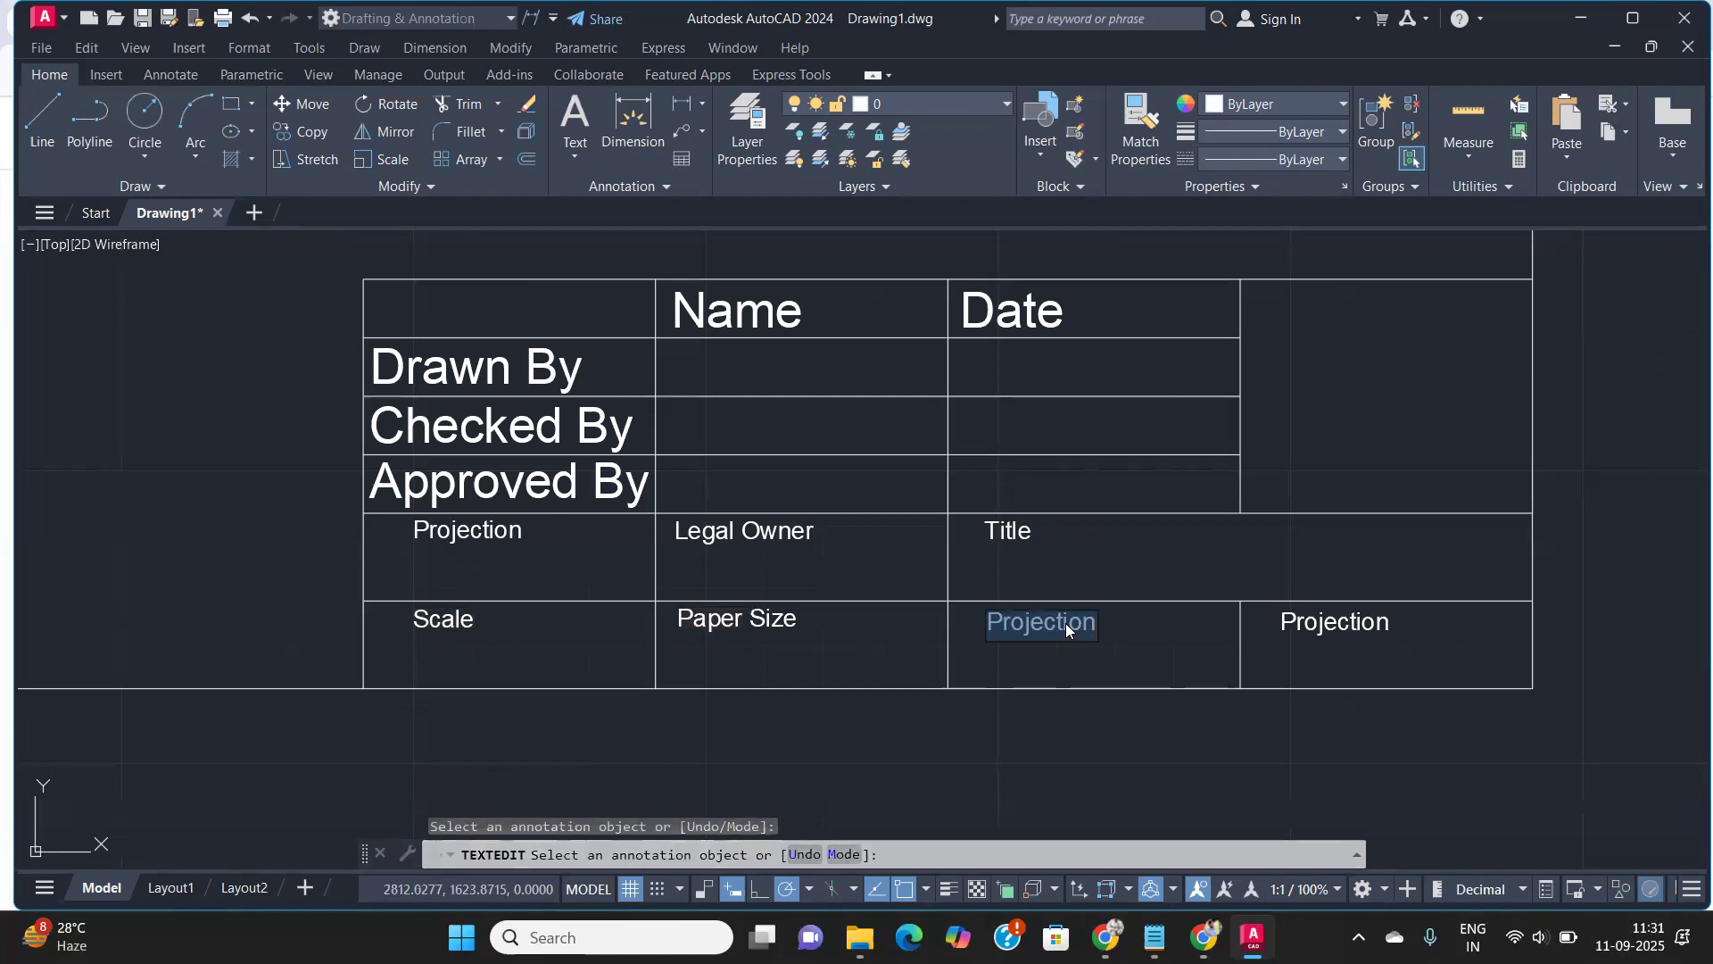
pyautogui.write('P')
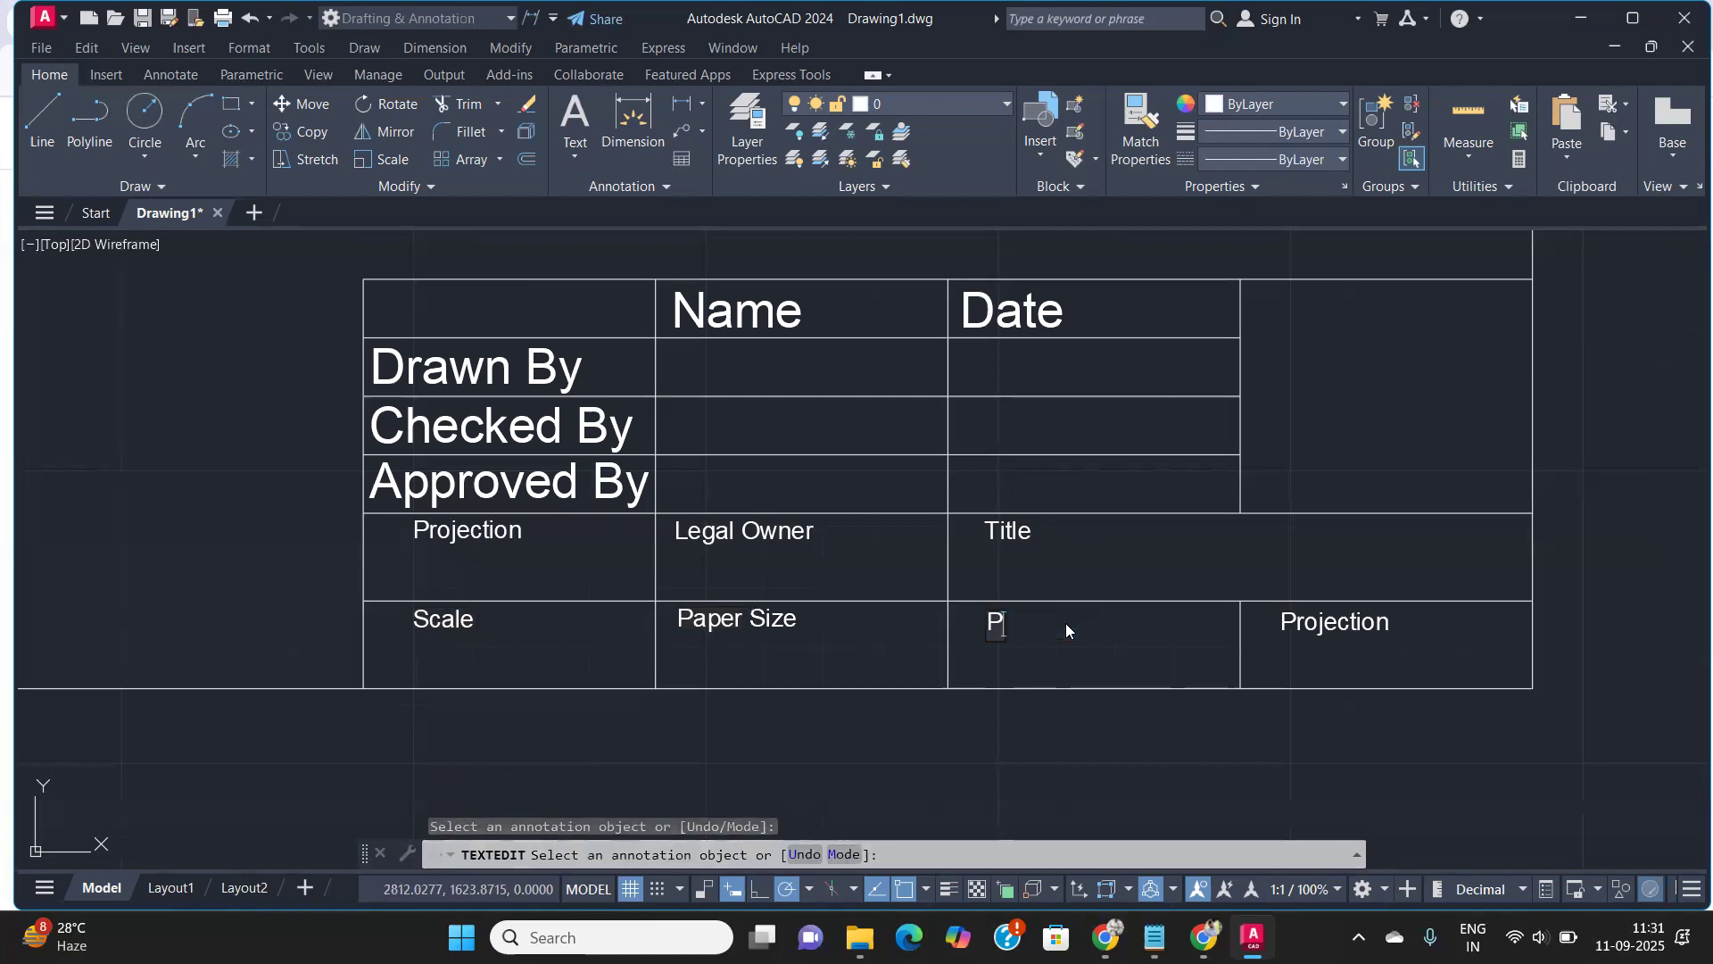
pyautogui.write('roject No.:')
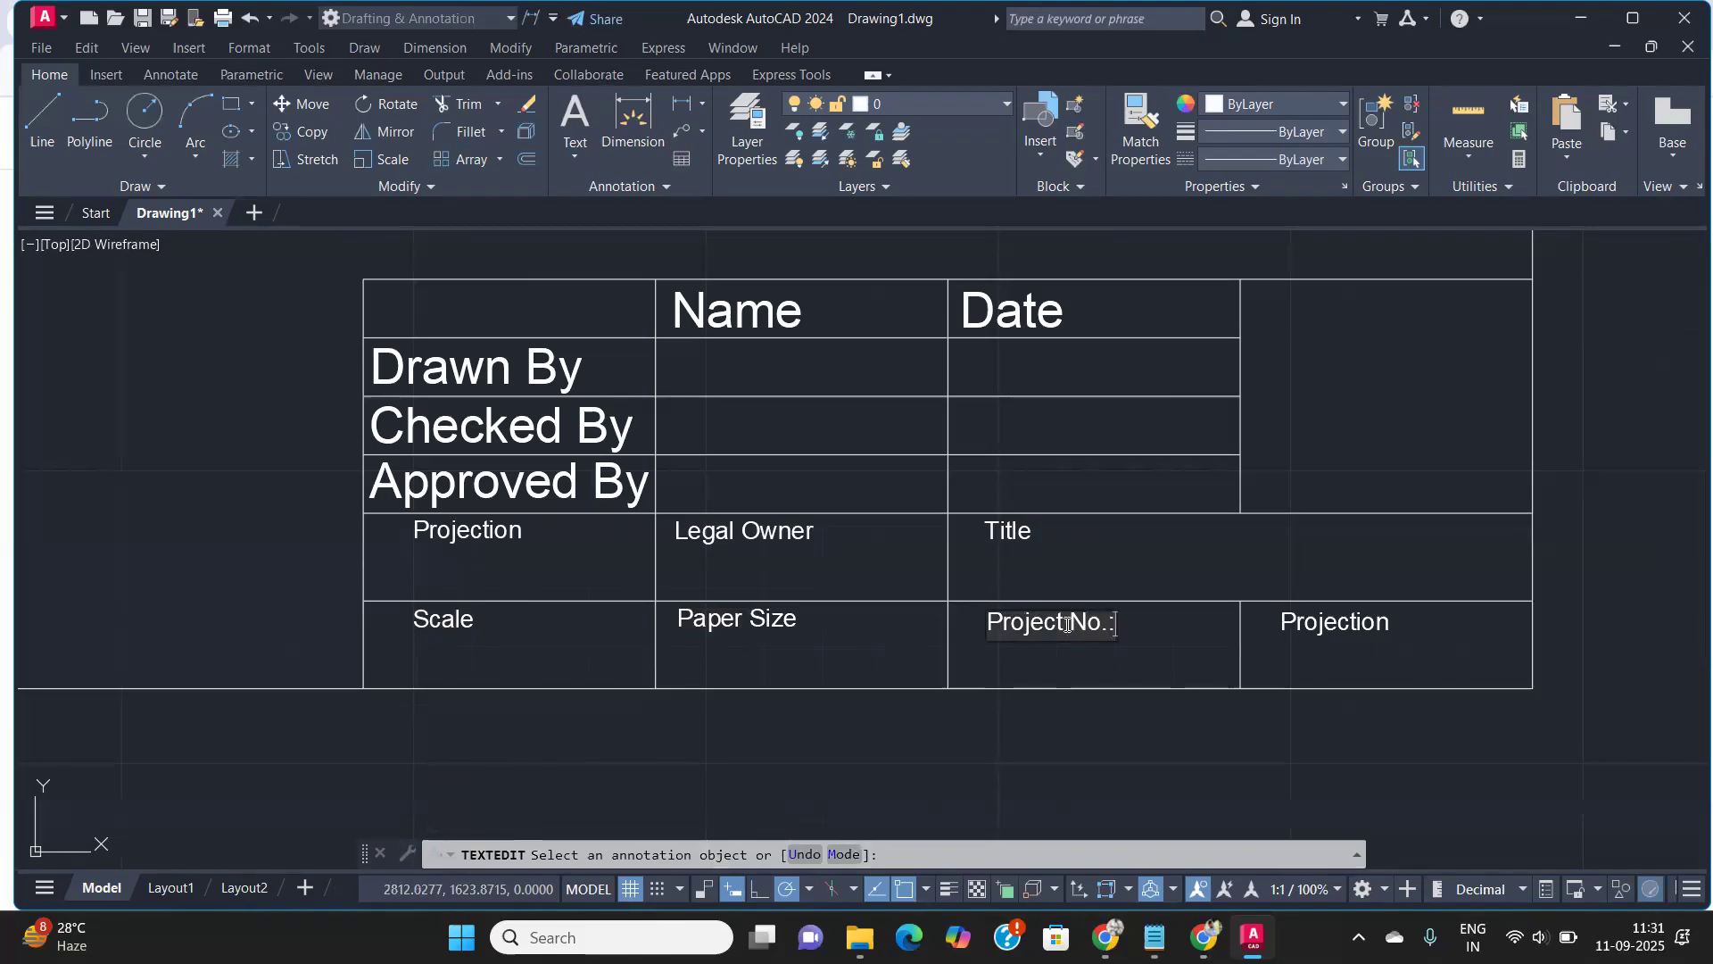
pyautogui.click(1335, 624)
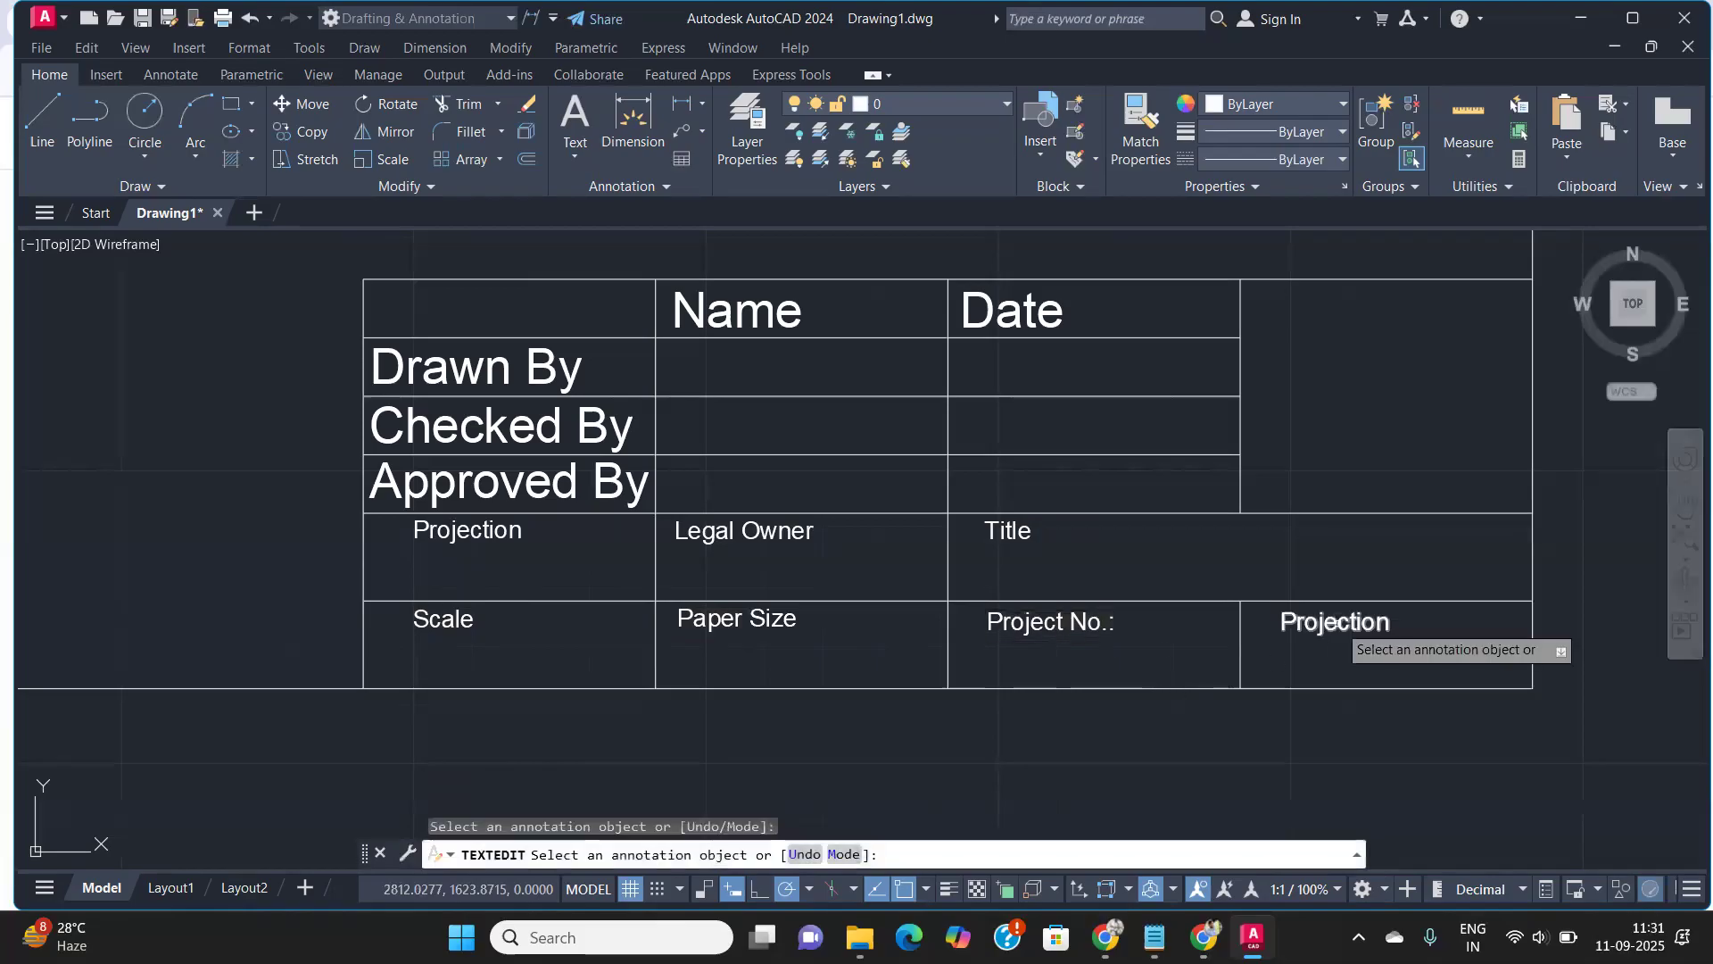
pyautogui.click(1337, 627)
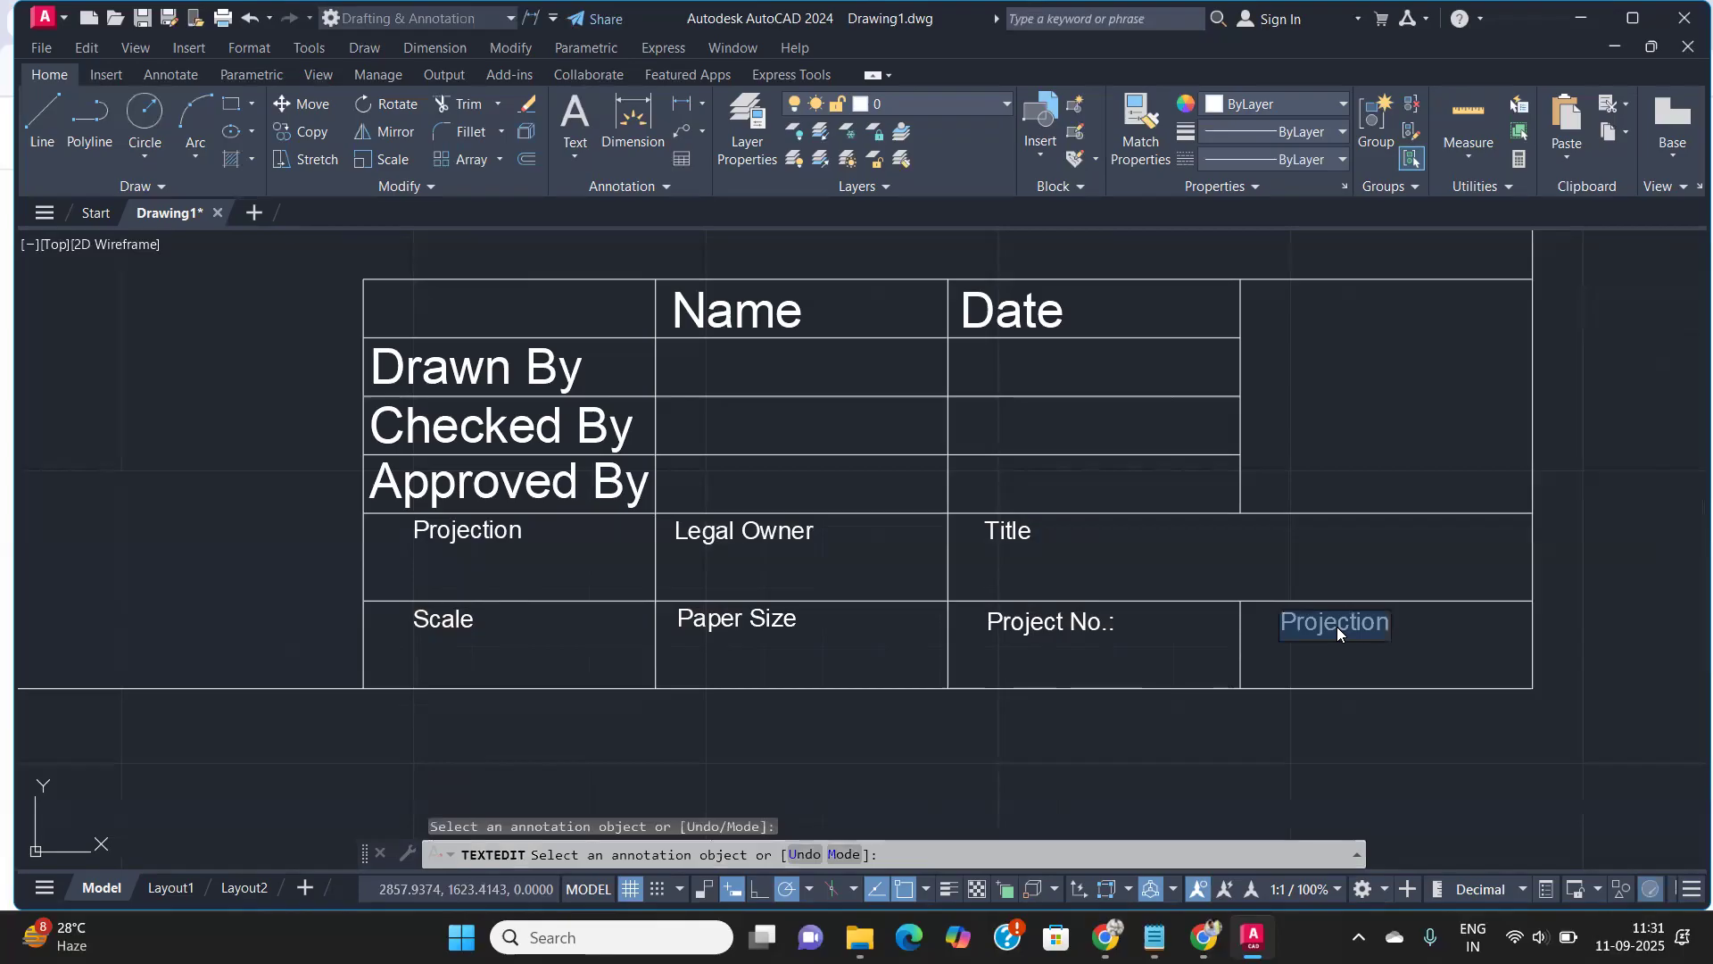
pyautogui.write('mension')
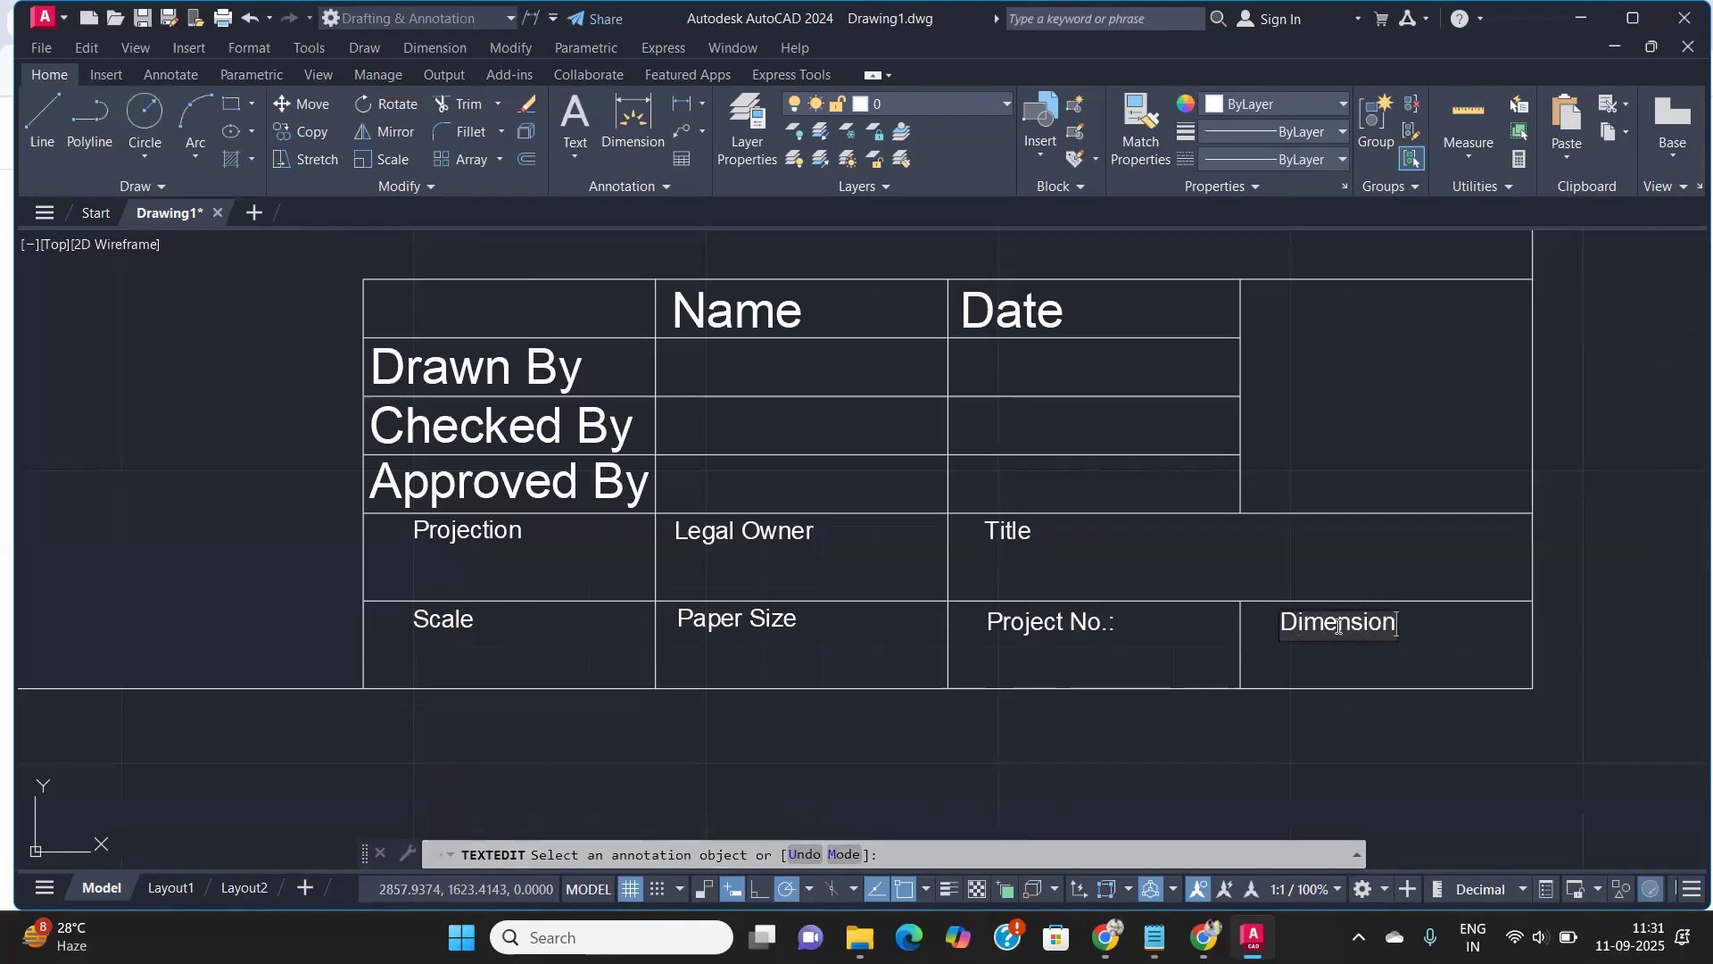
pyautogui.write('s')
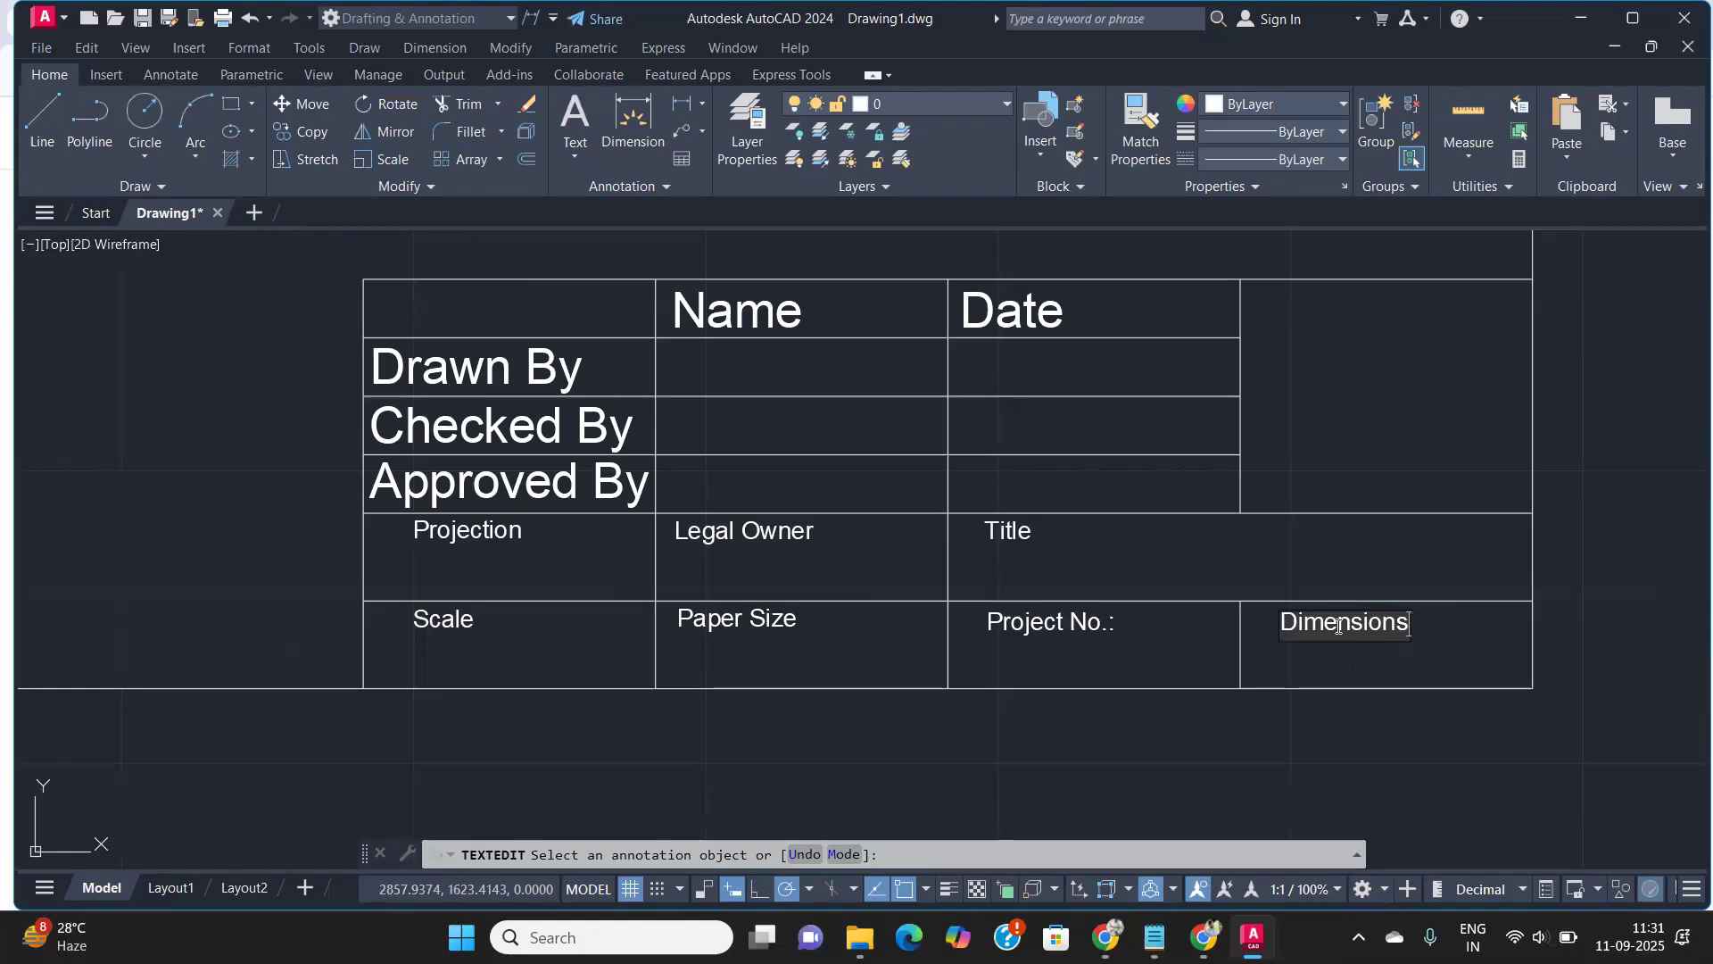
pyautogui.click(1348, 644)
pyautogui.press('Return')
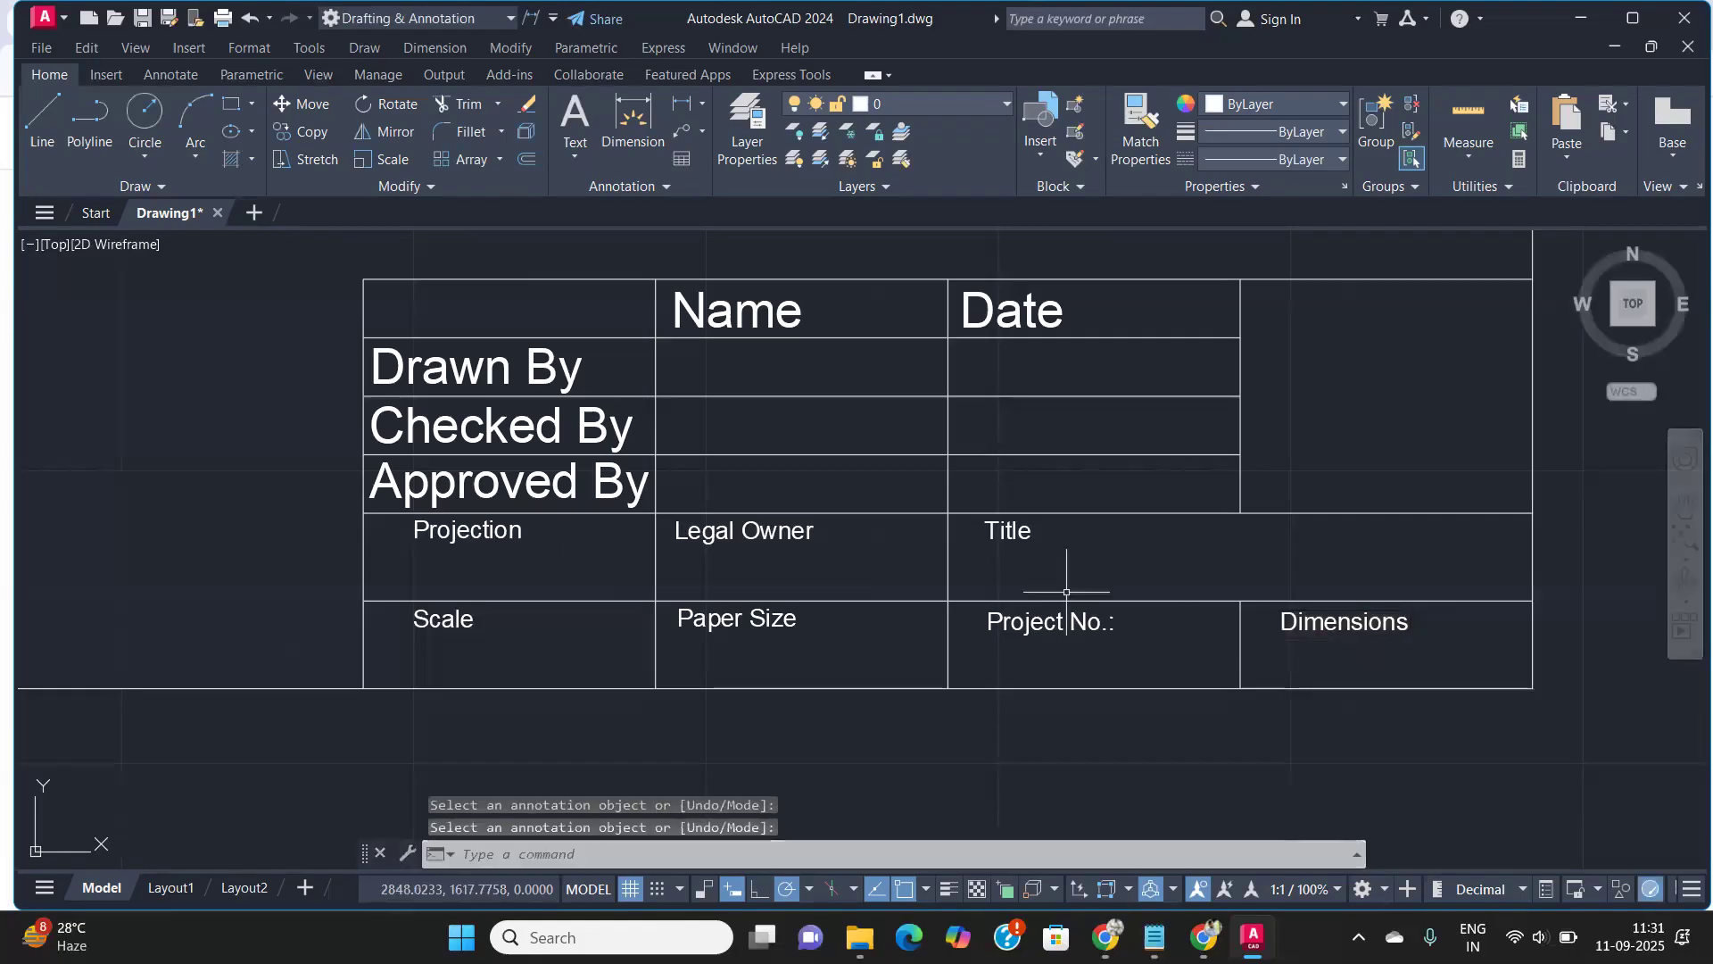
pyautogui.moveTo(1124, 338); pyautogui.dragTo(848, 417, button='middle')
pyautogui.scroll(-2, 919, 447)
pyautogui.moveTo(985, 433); pyautogui.dragTo(1087, 491, button='middle')
pyautogui.scroll(2, 1117, 486)
pyautogui.scroll(-4, 1111, 495)
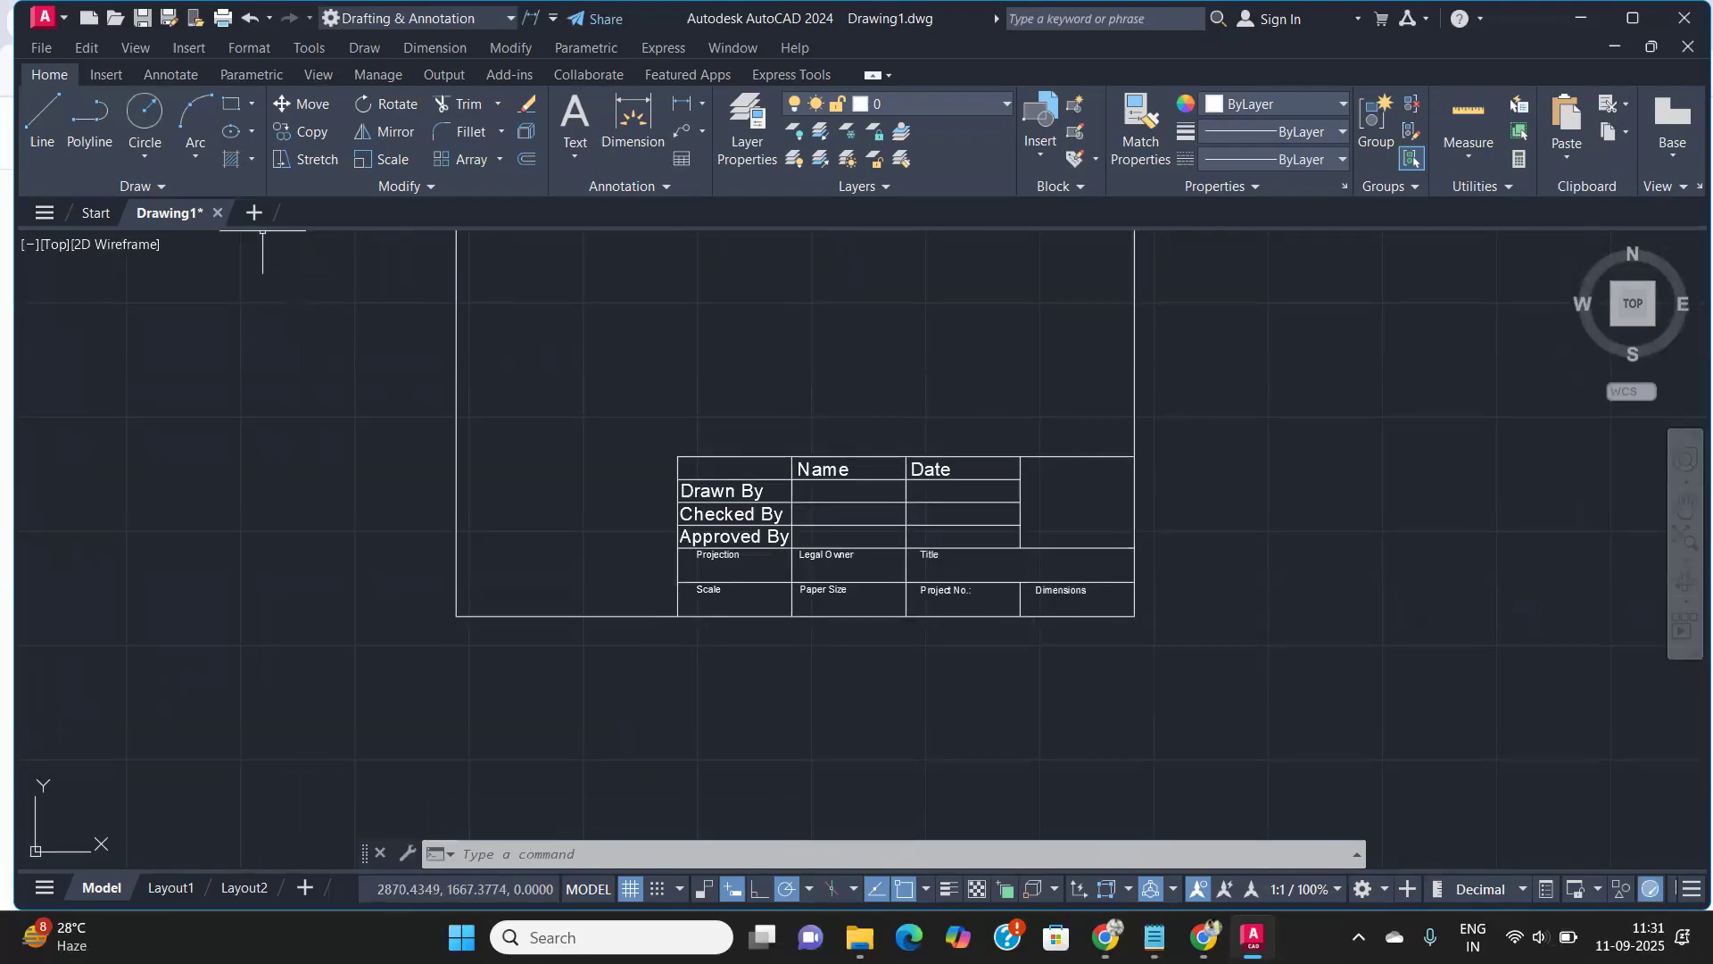
pyautogui.click(102, 78)
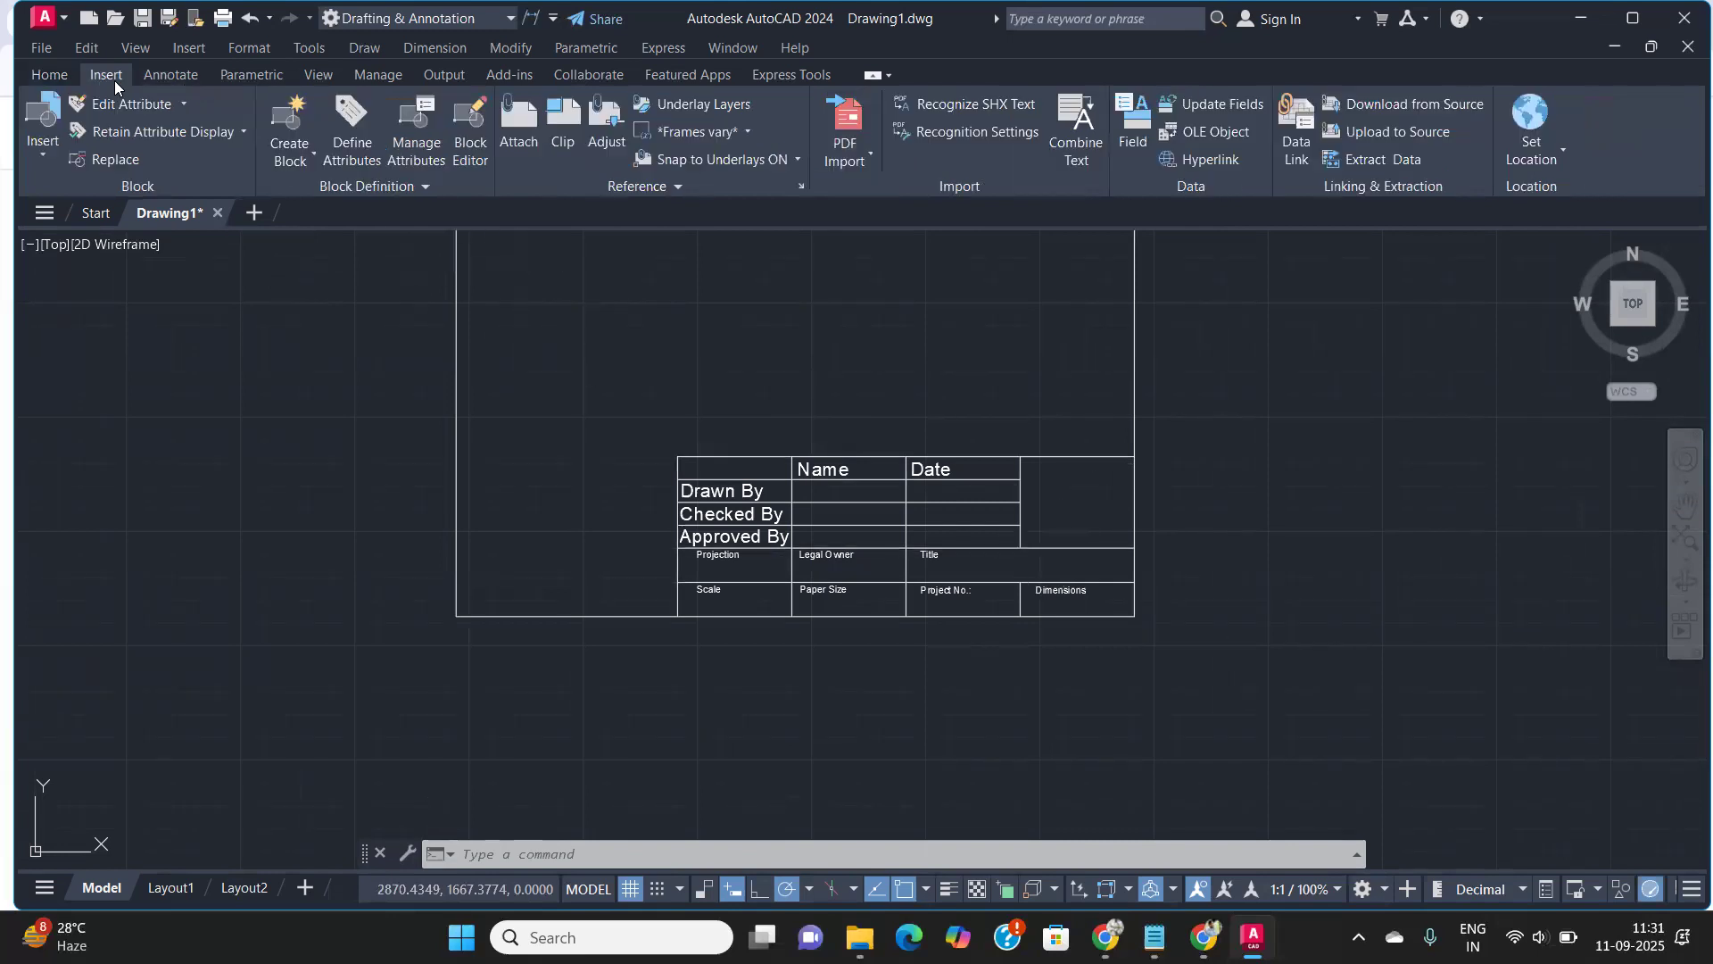
pyautogui.click(872, 157)
pyautogui.click(873, 157)
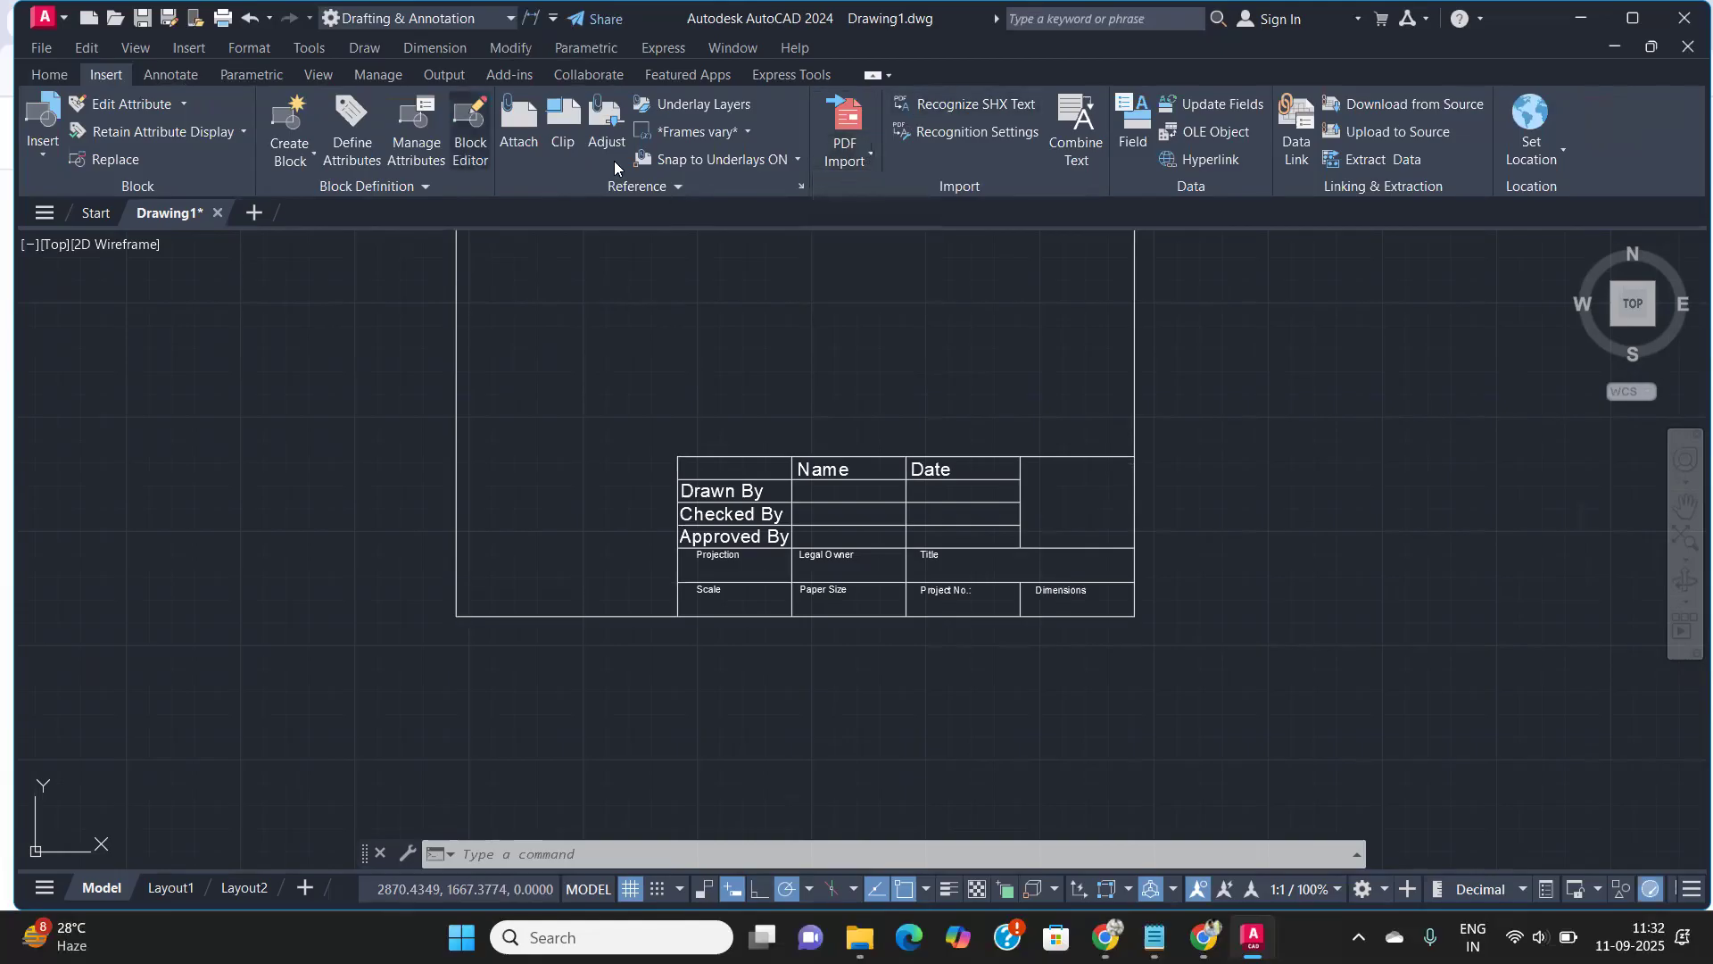
pyautogui.click(40, 50)
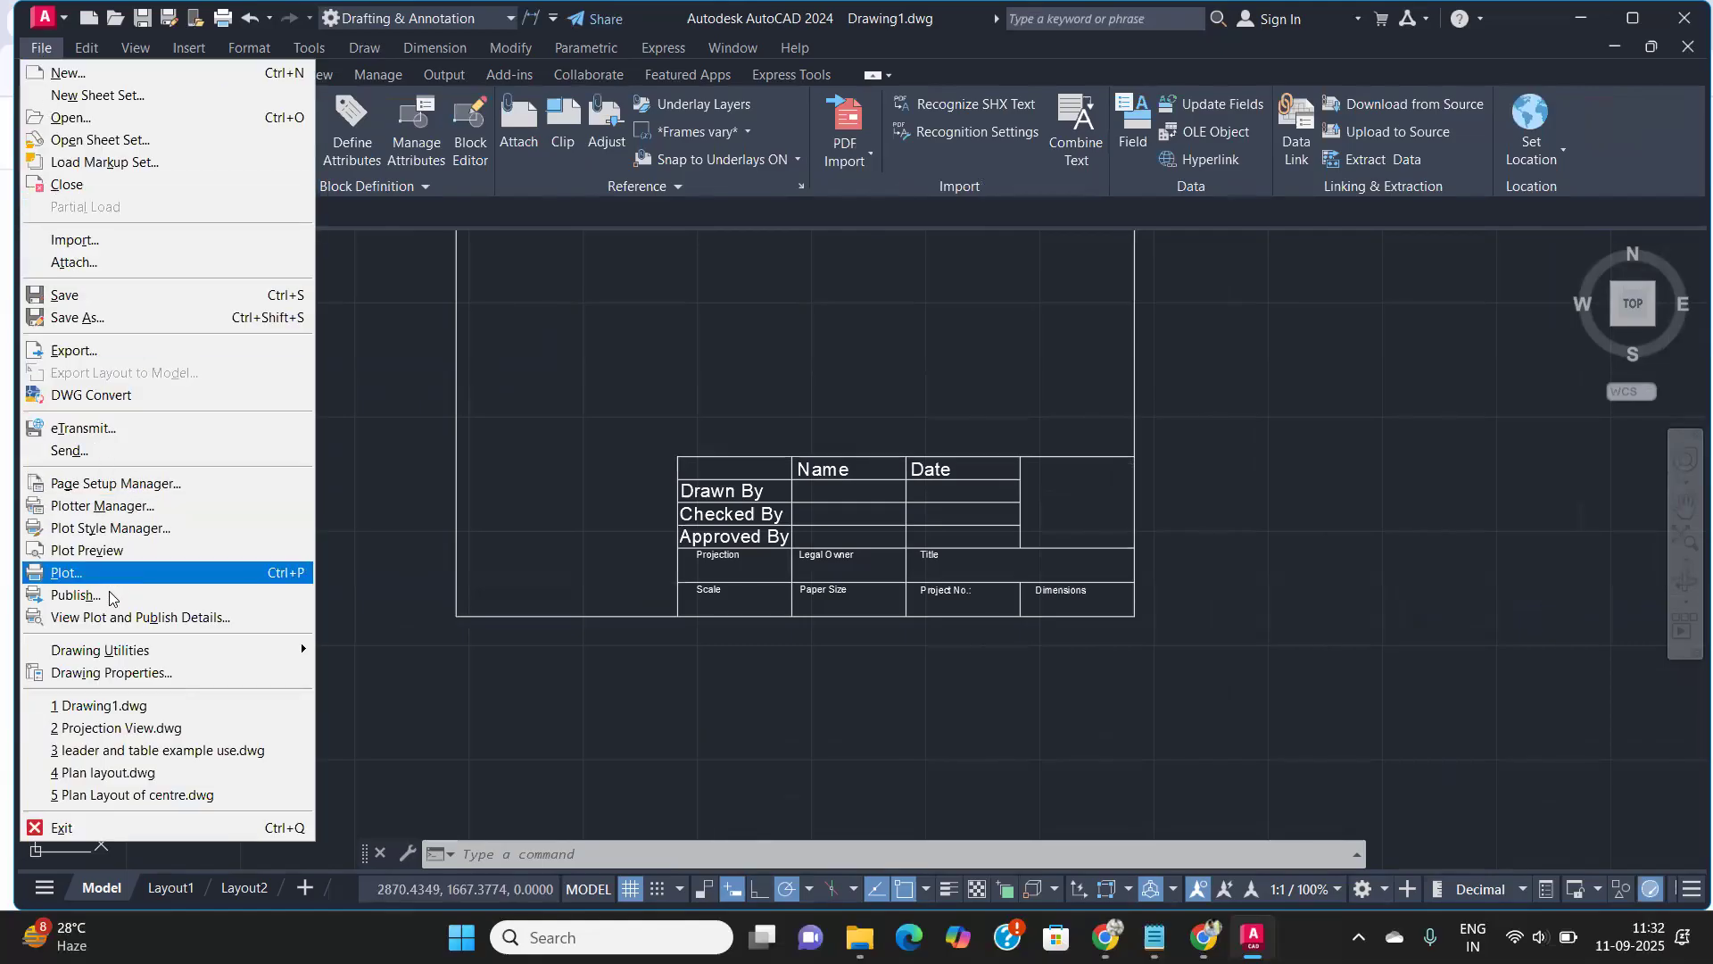
pyautogui.click(467, 515)
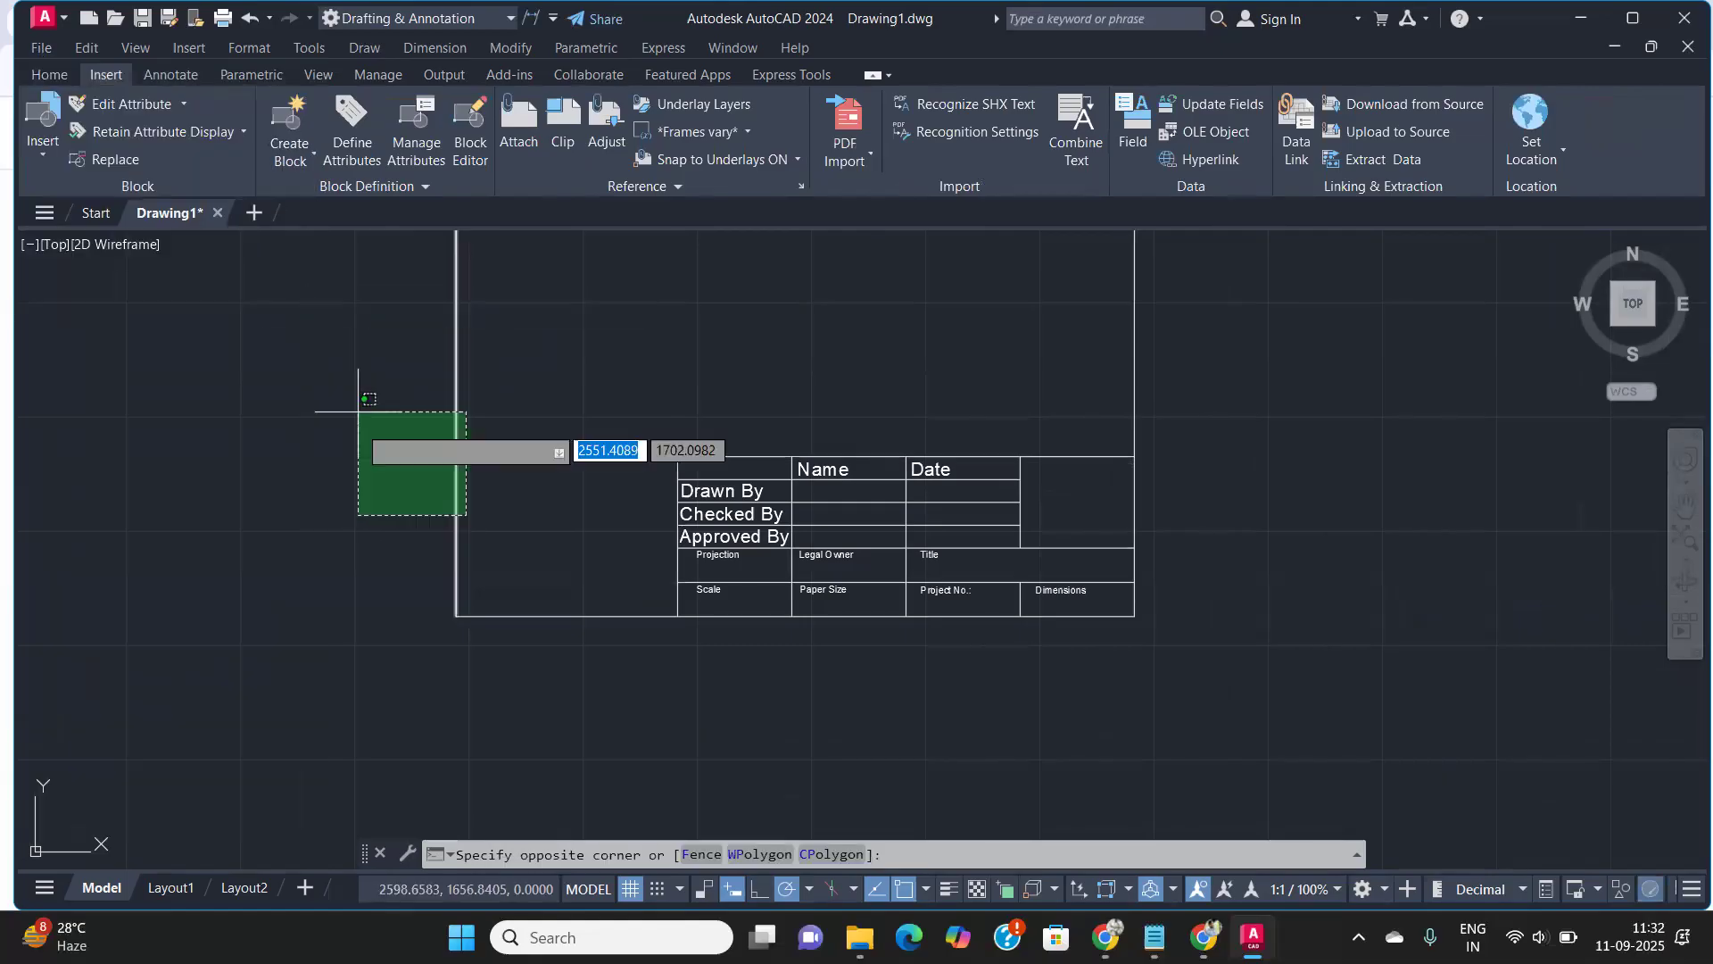
pyautogui.click(317, 529)
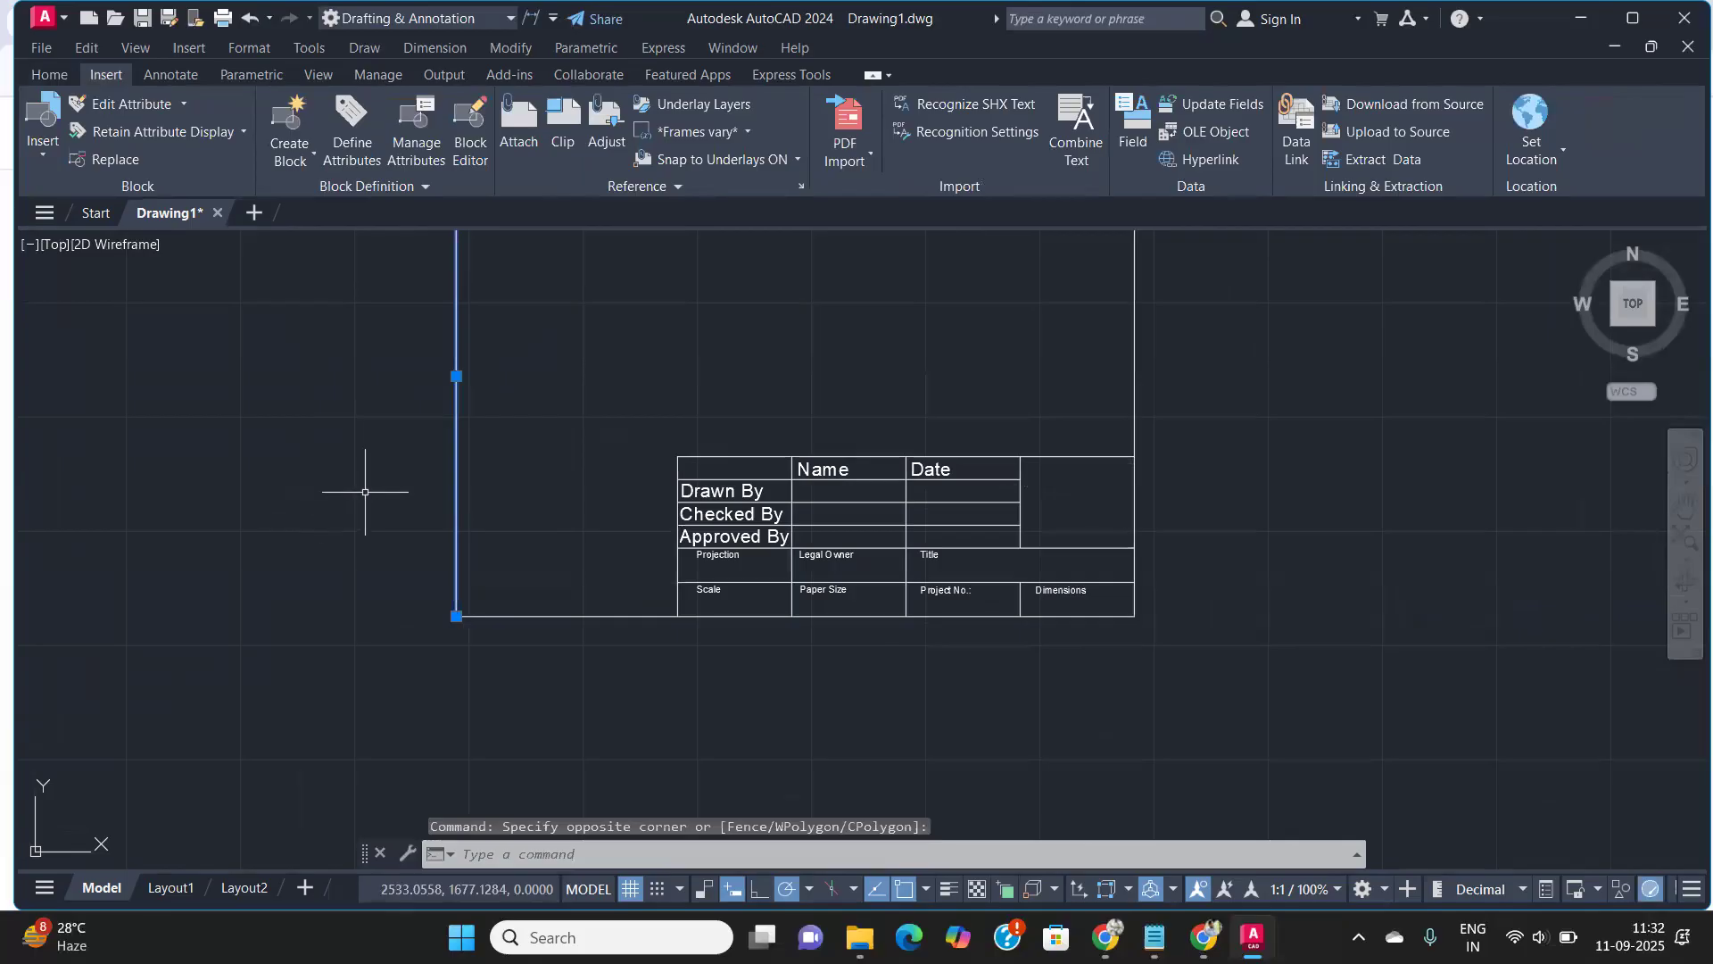
# Try to import a file of another format into the drawing with the general Import command
pyautogui.click(43, 17)
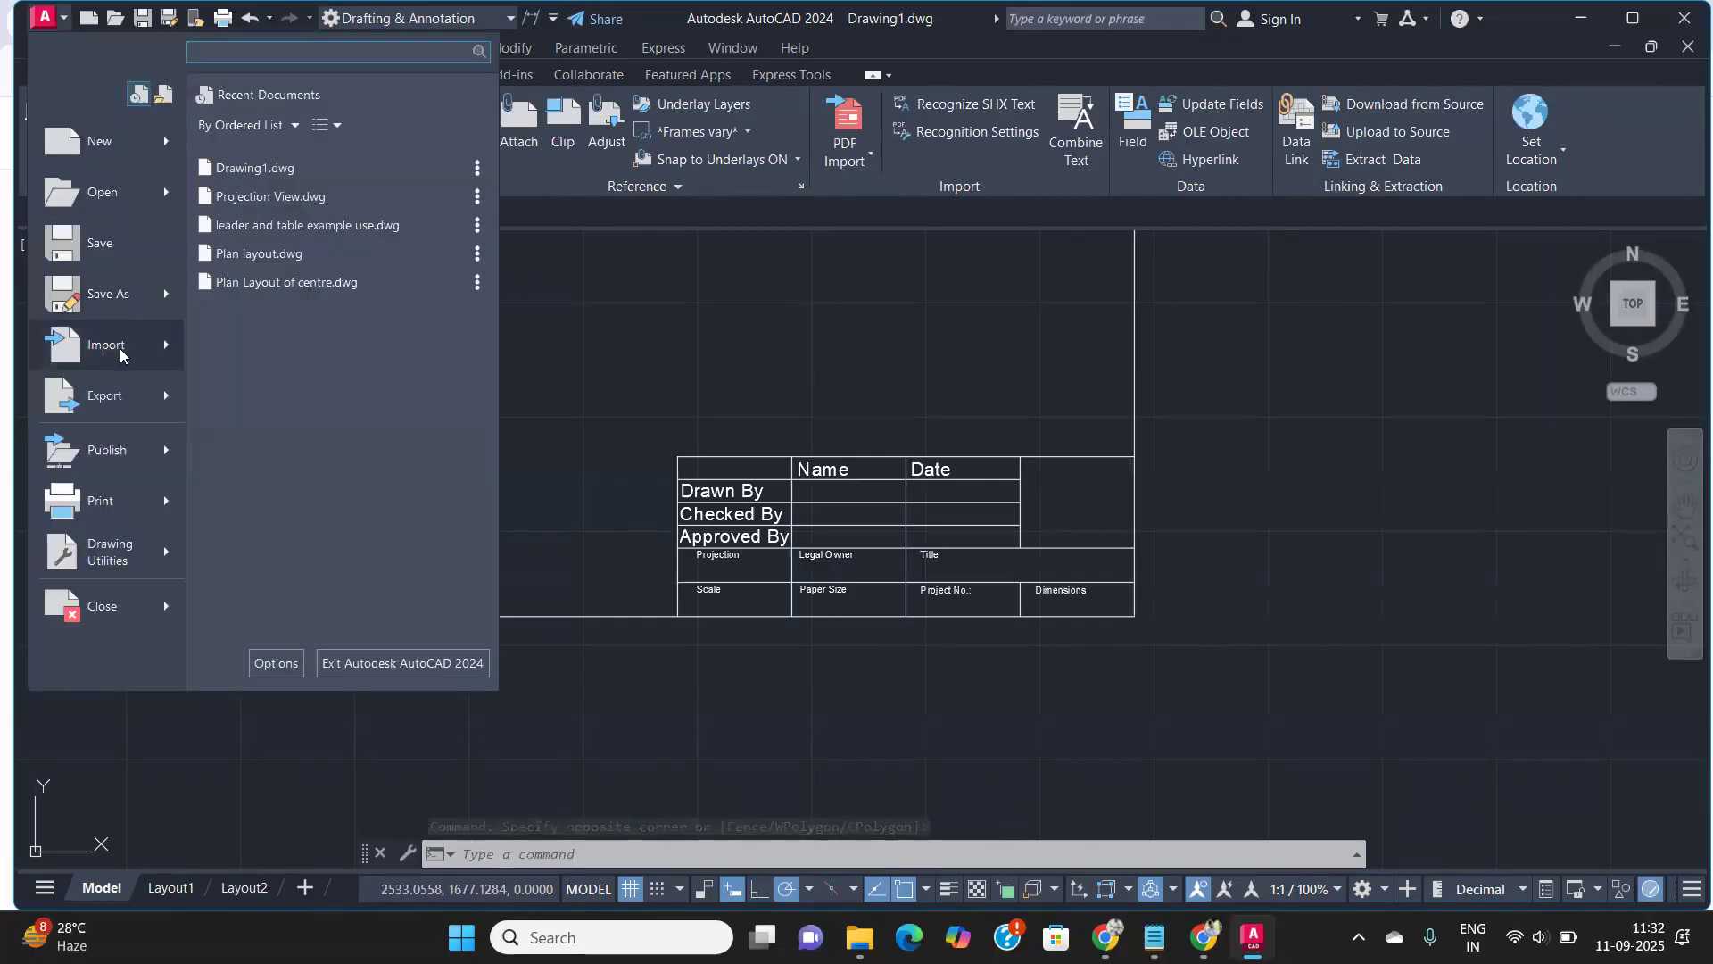
pyautogui.moveTo(117, 341)
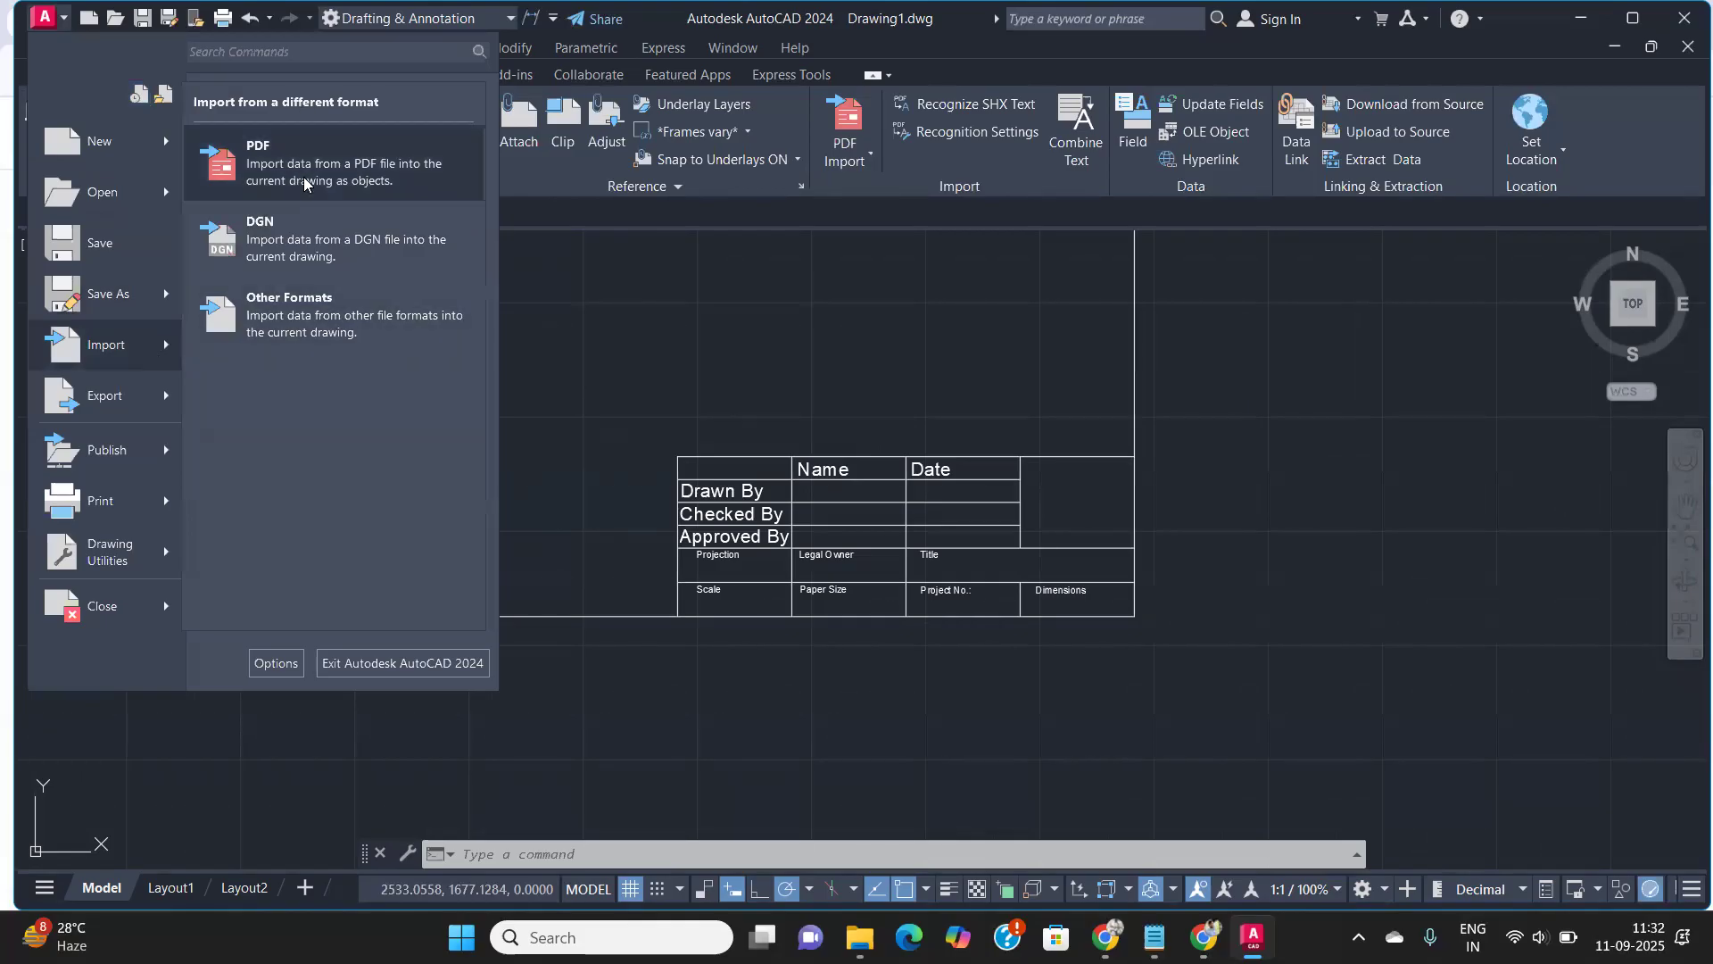
pyautogui.click(310, 308)
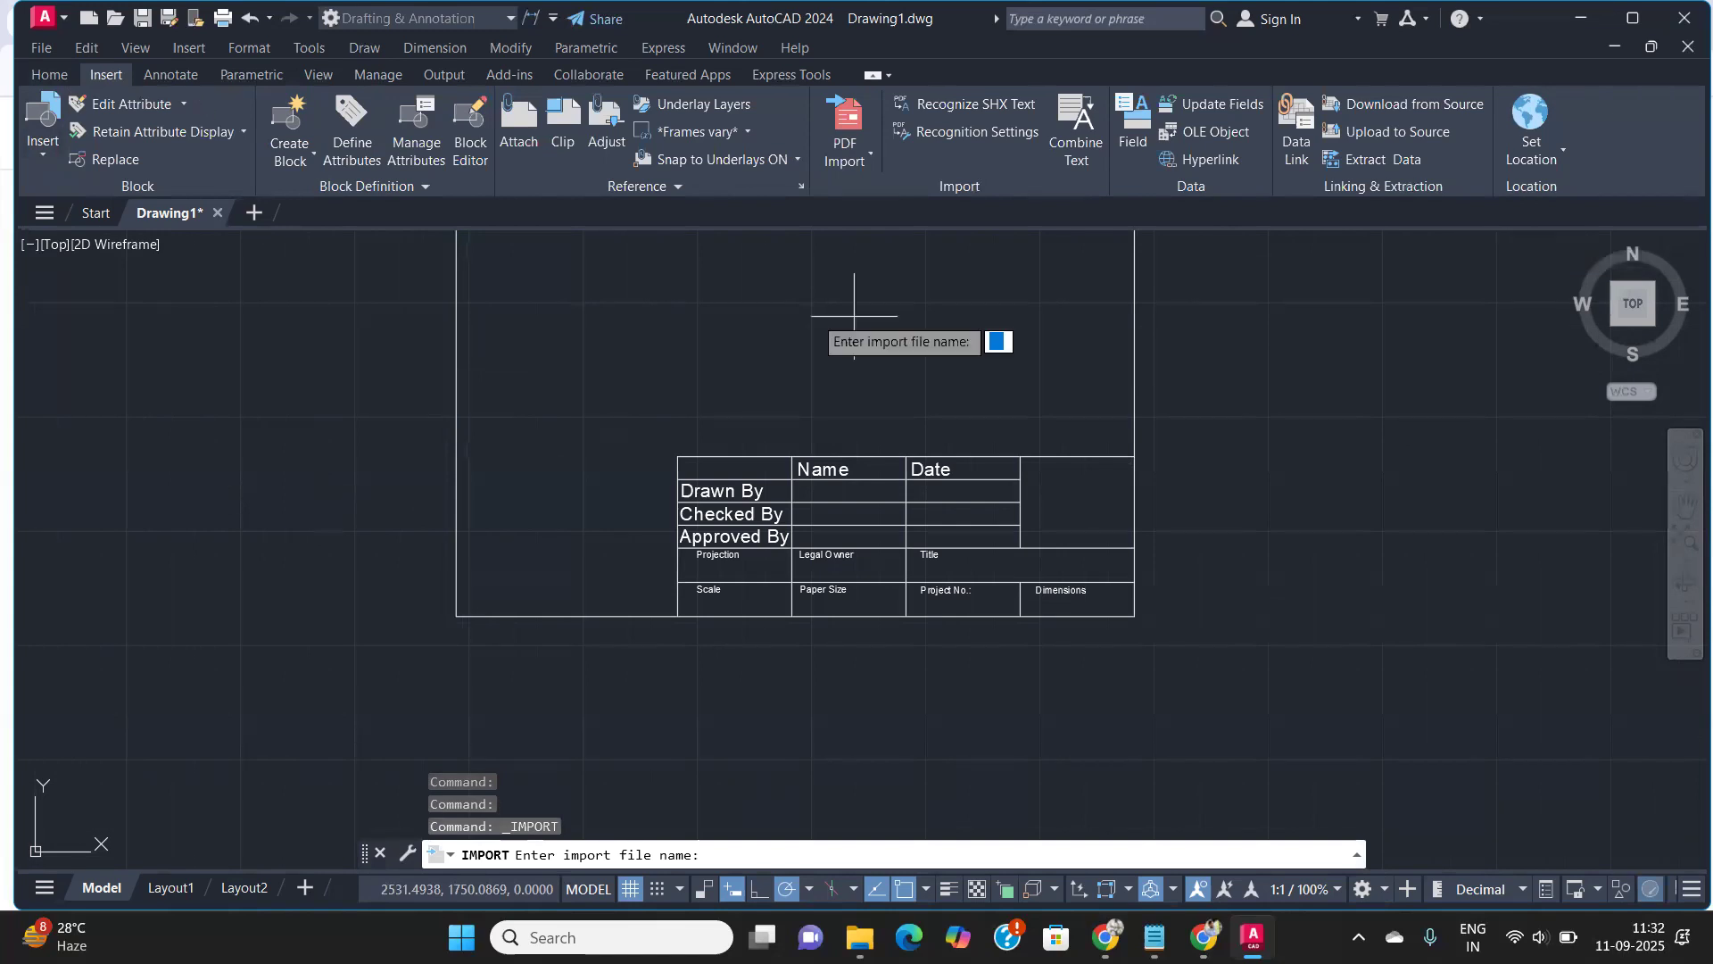
pyautogui.scroll(-2, 705, 367)
pyautogui.moveTo(704, 368); pyautogui.dragTo(665, 480, button='middle')
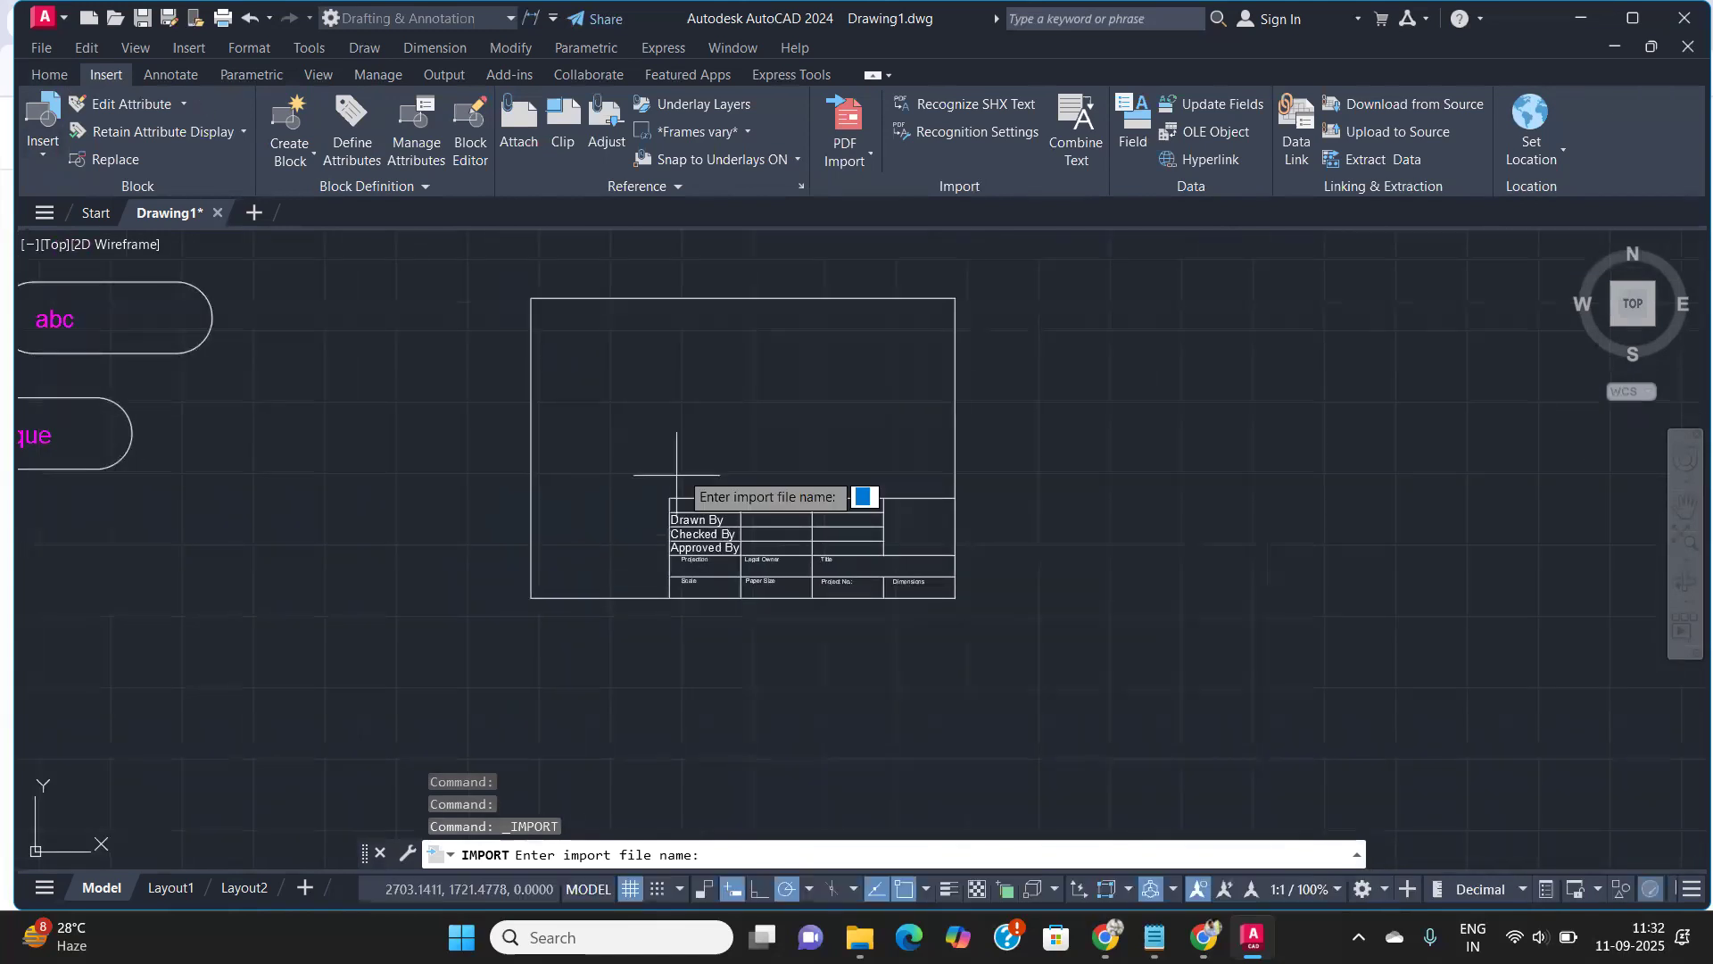
pyautogui.scroll(2, 699, 428)
pyautogui.click(189, 76)
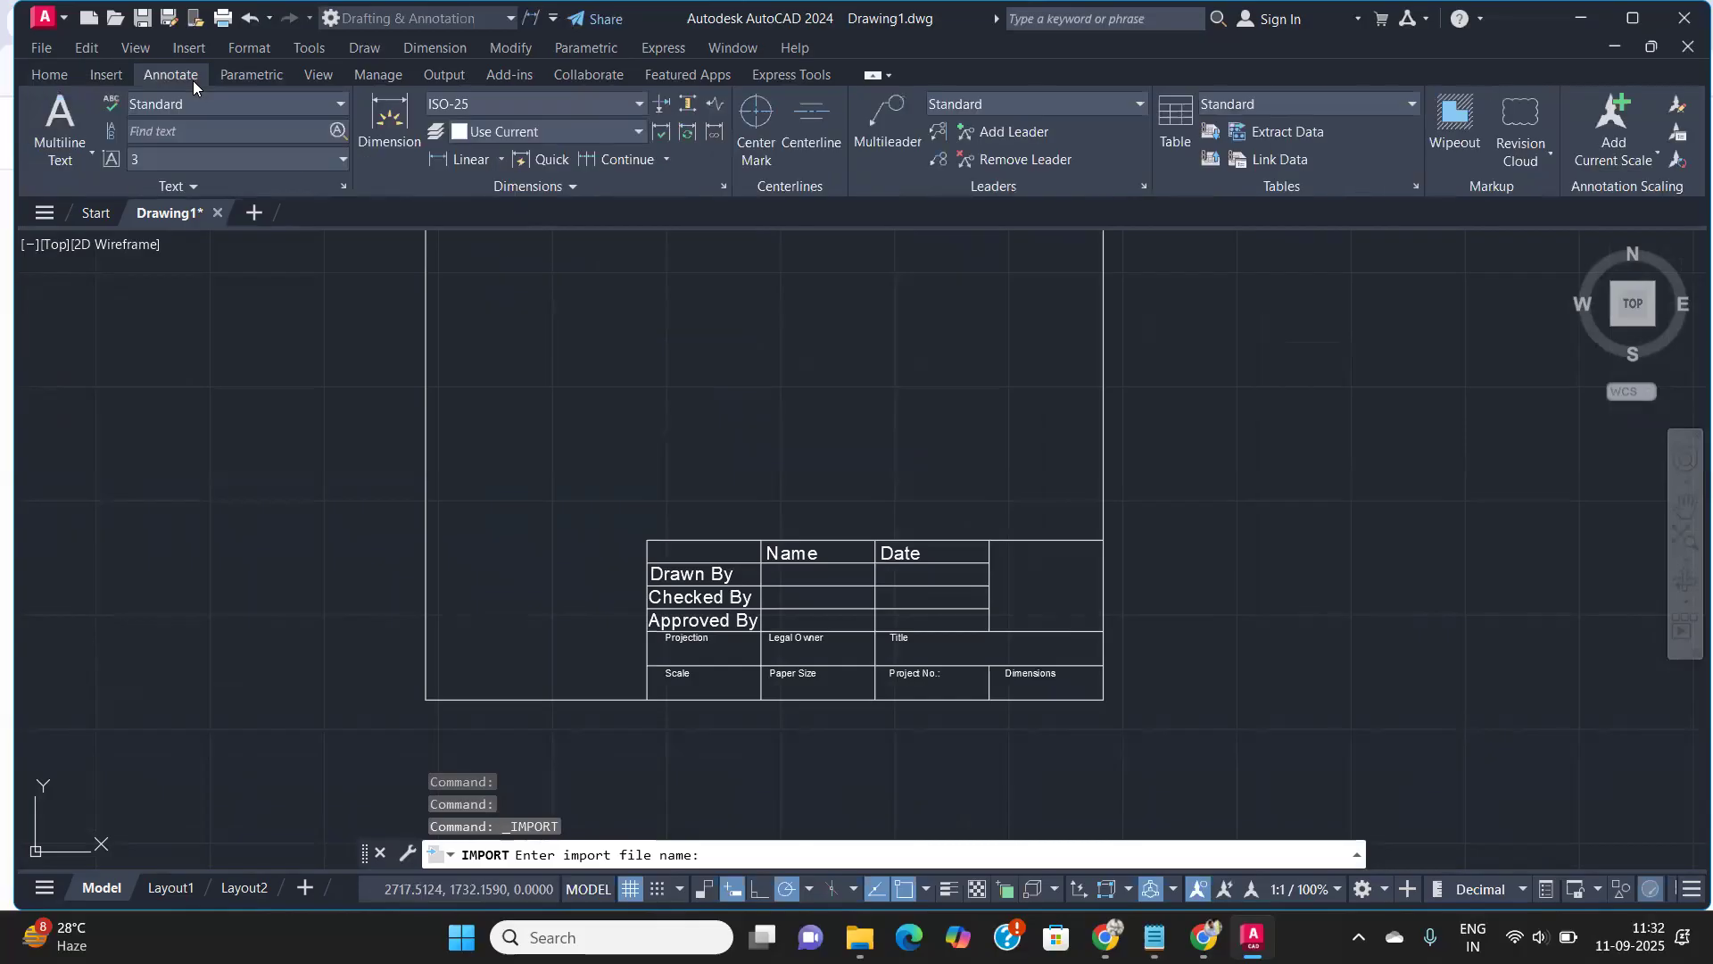
pyautogui.click(50, 26)
pyautogui.moveTo(149, 364)
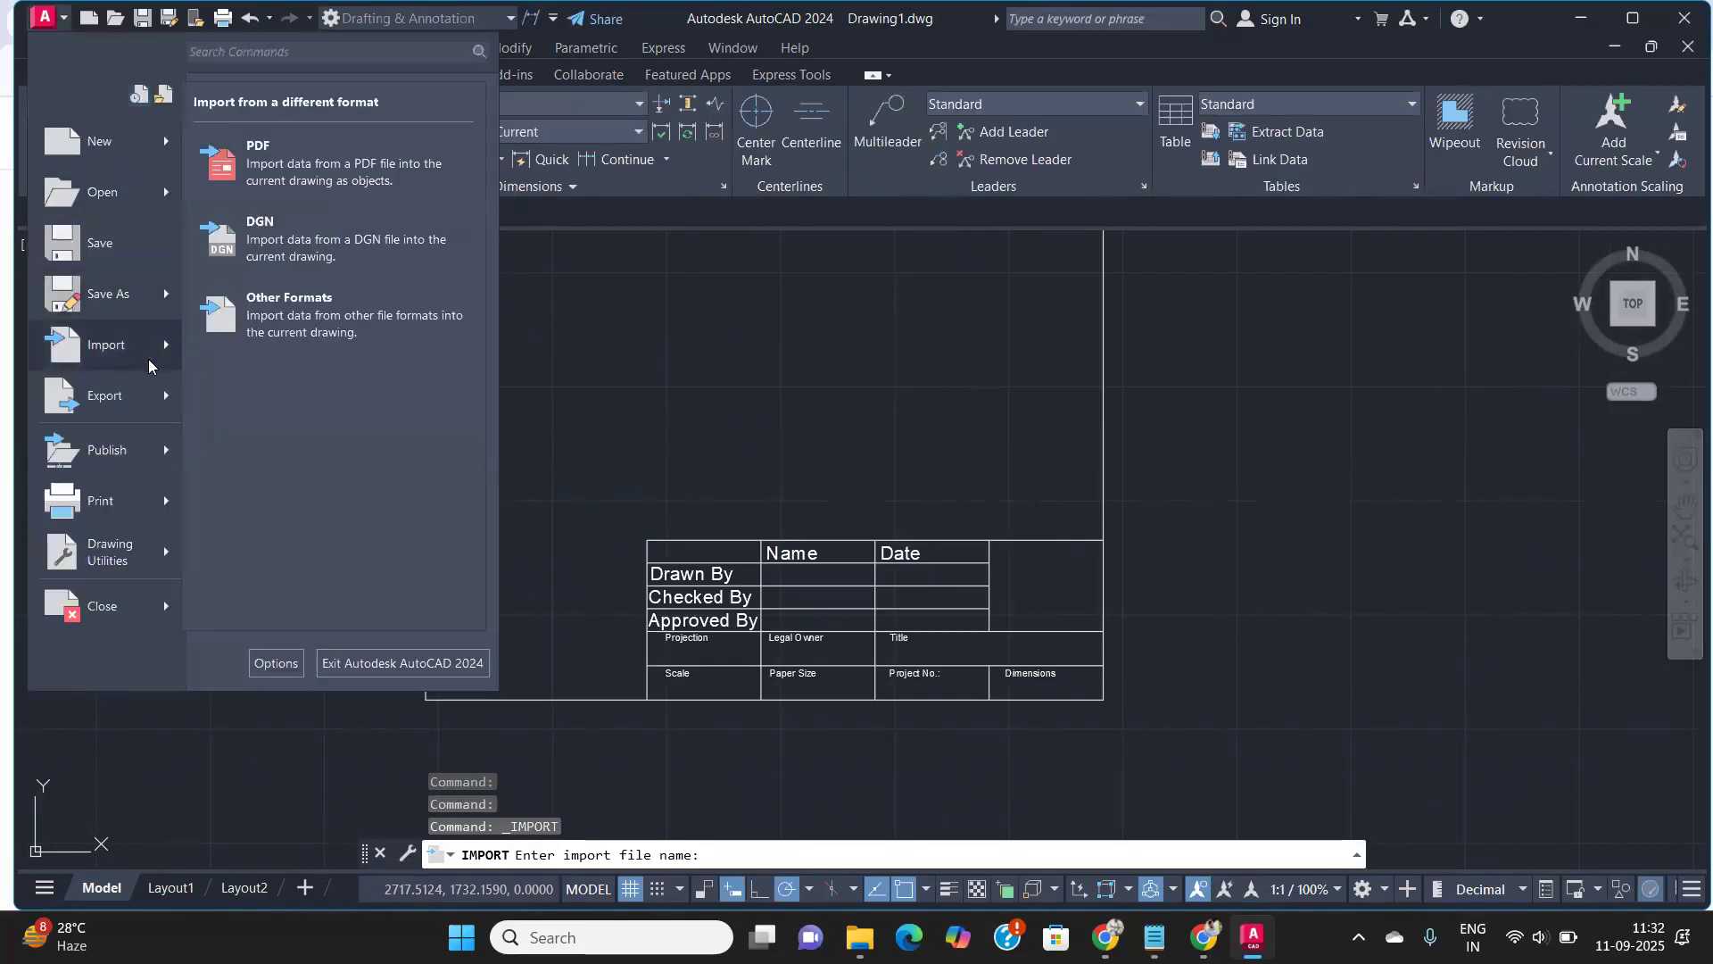
pyautogui.click(302, 311)
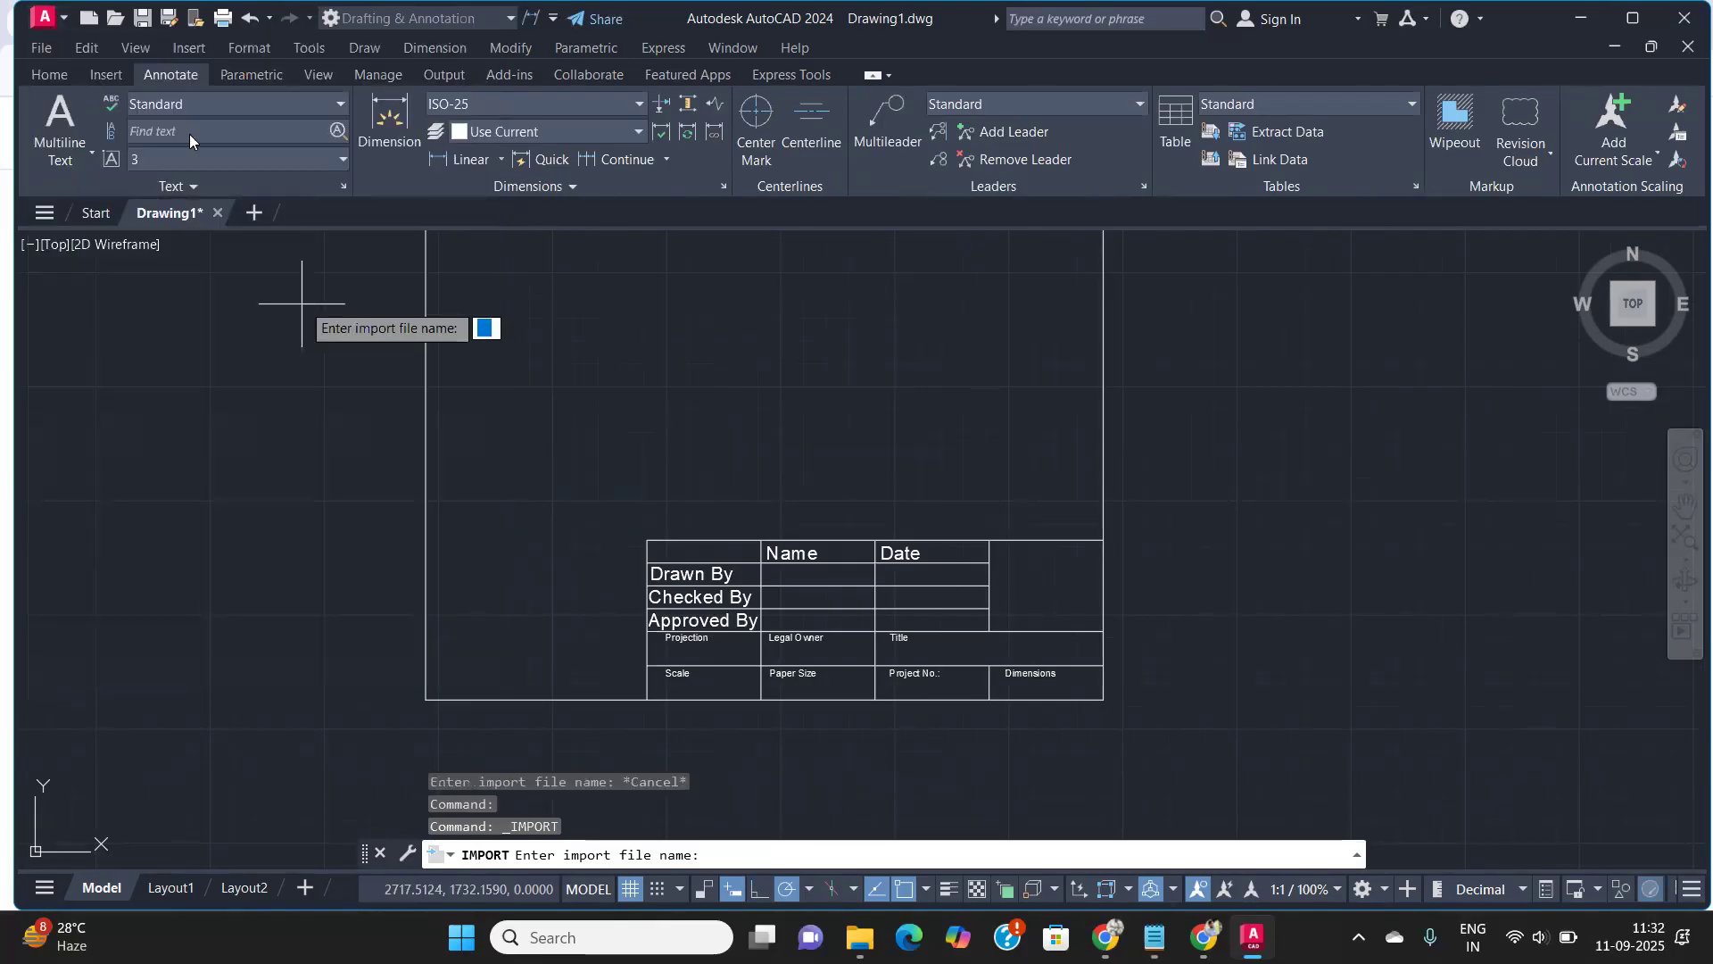
pyautogui.click(52, 75)
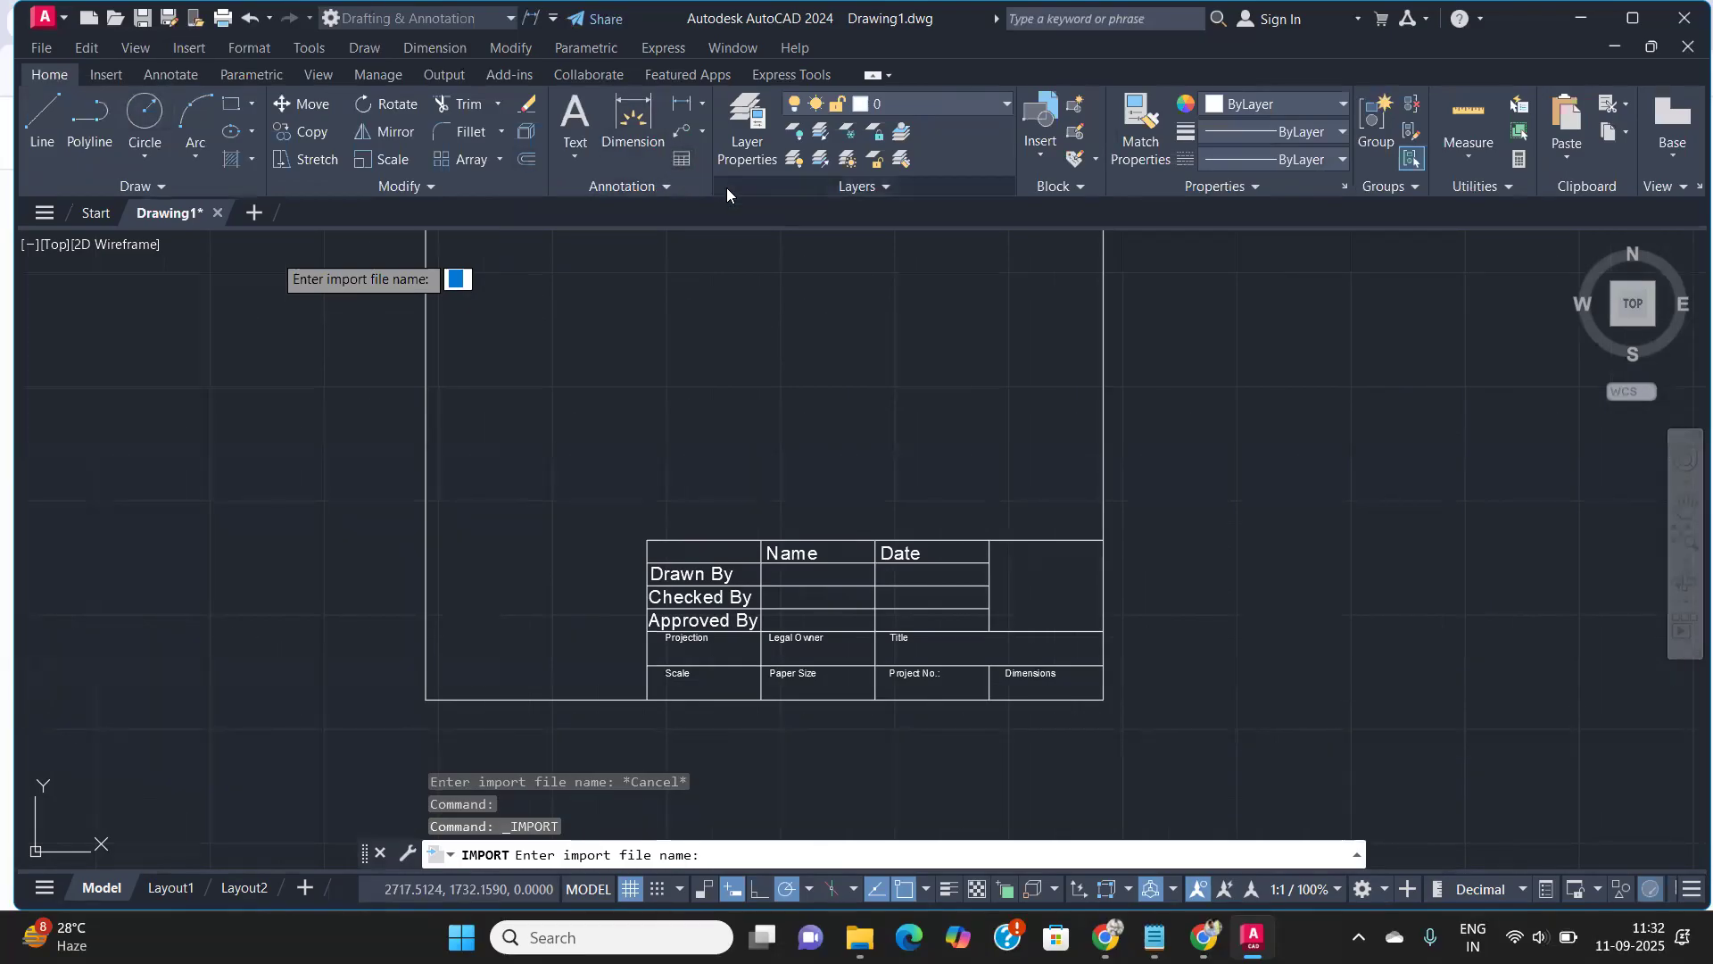
pyautogui.click(116, 76)
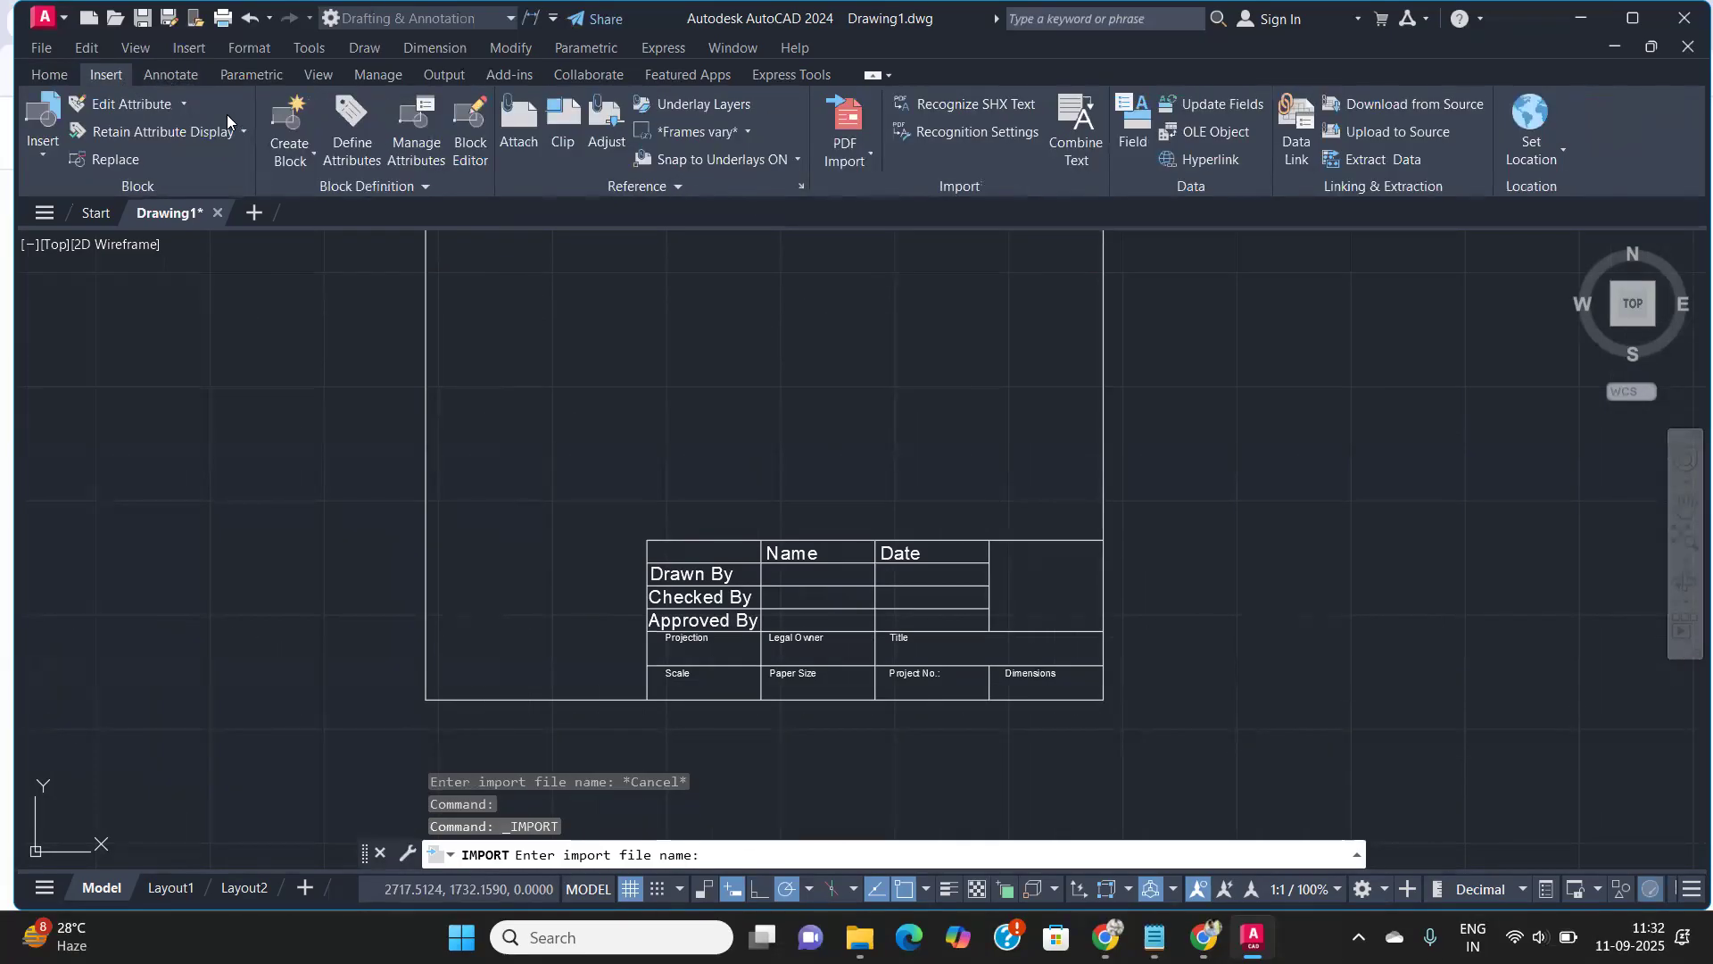
pyautogui.click(860, 159)
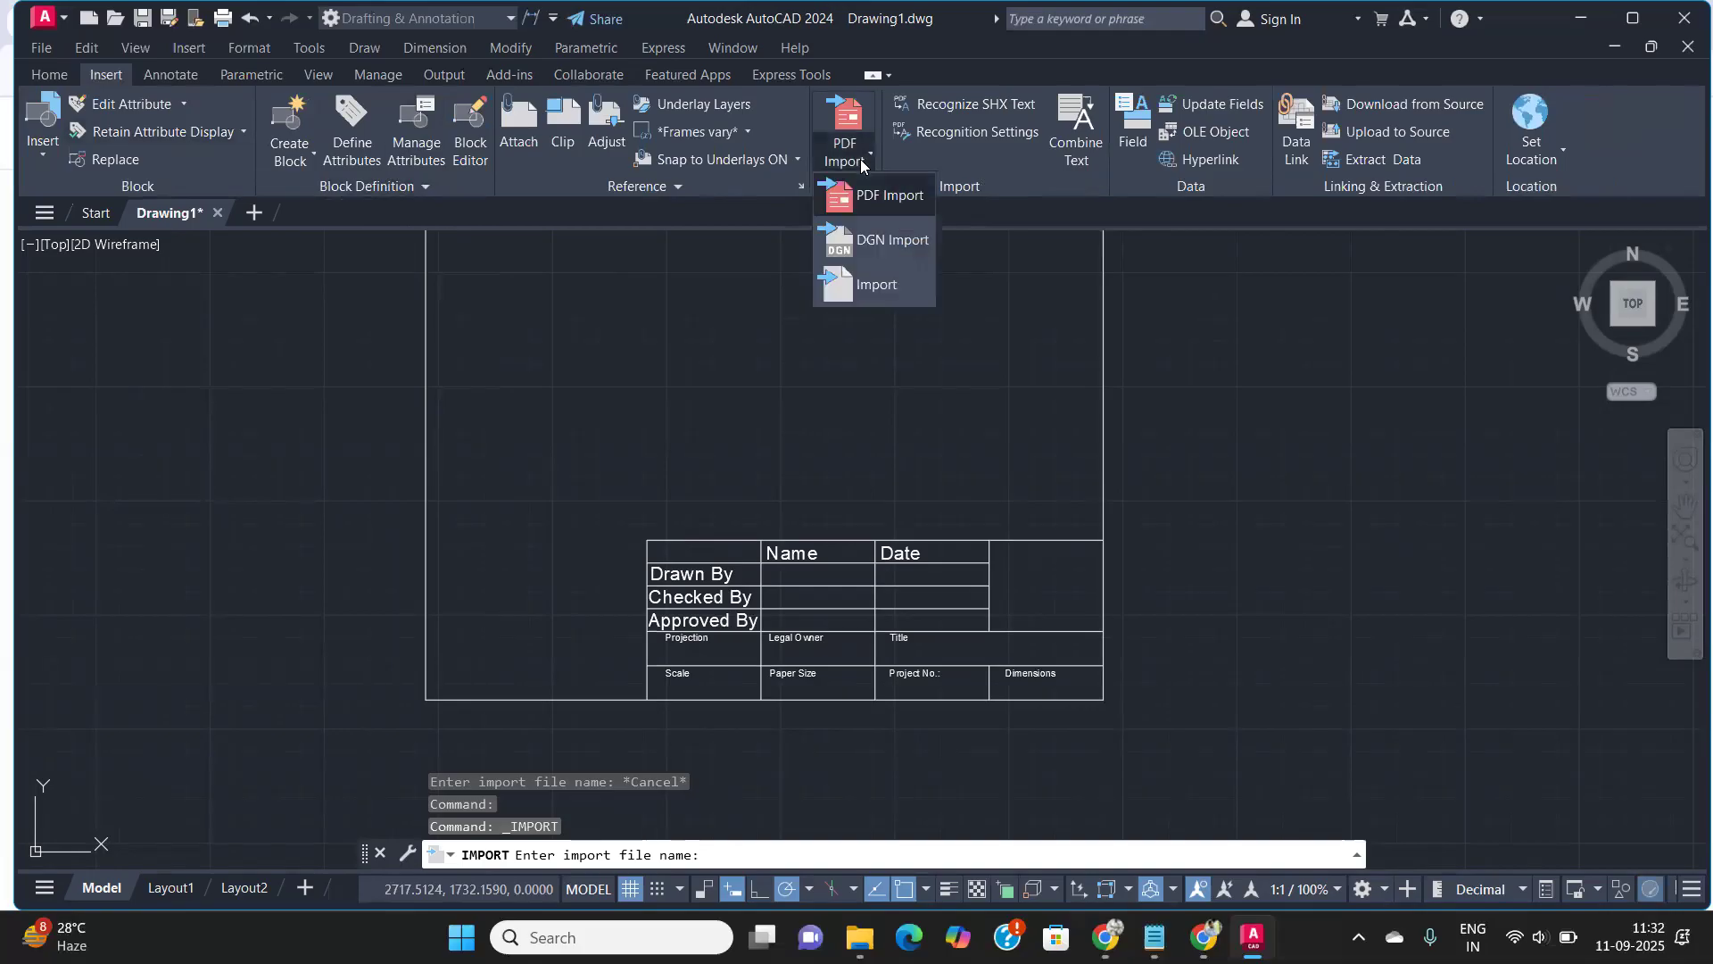
pyautogui.click(875, 284)
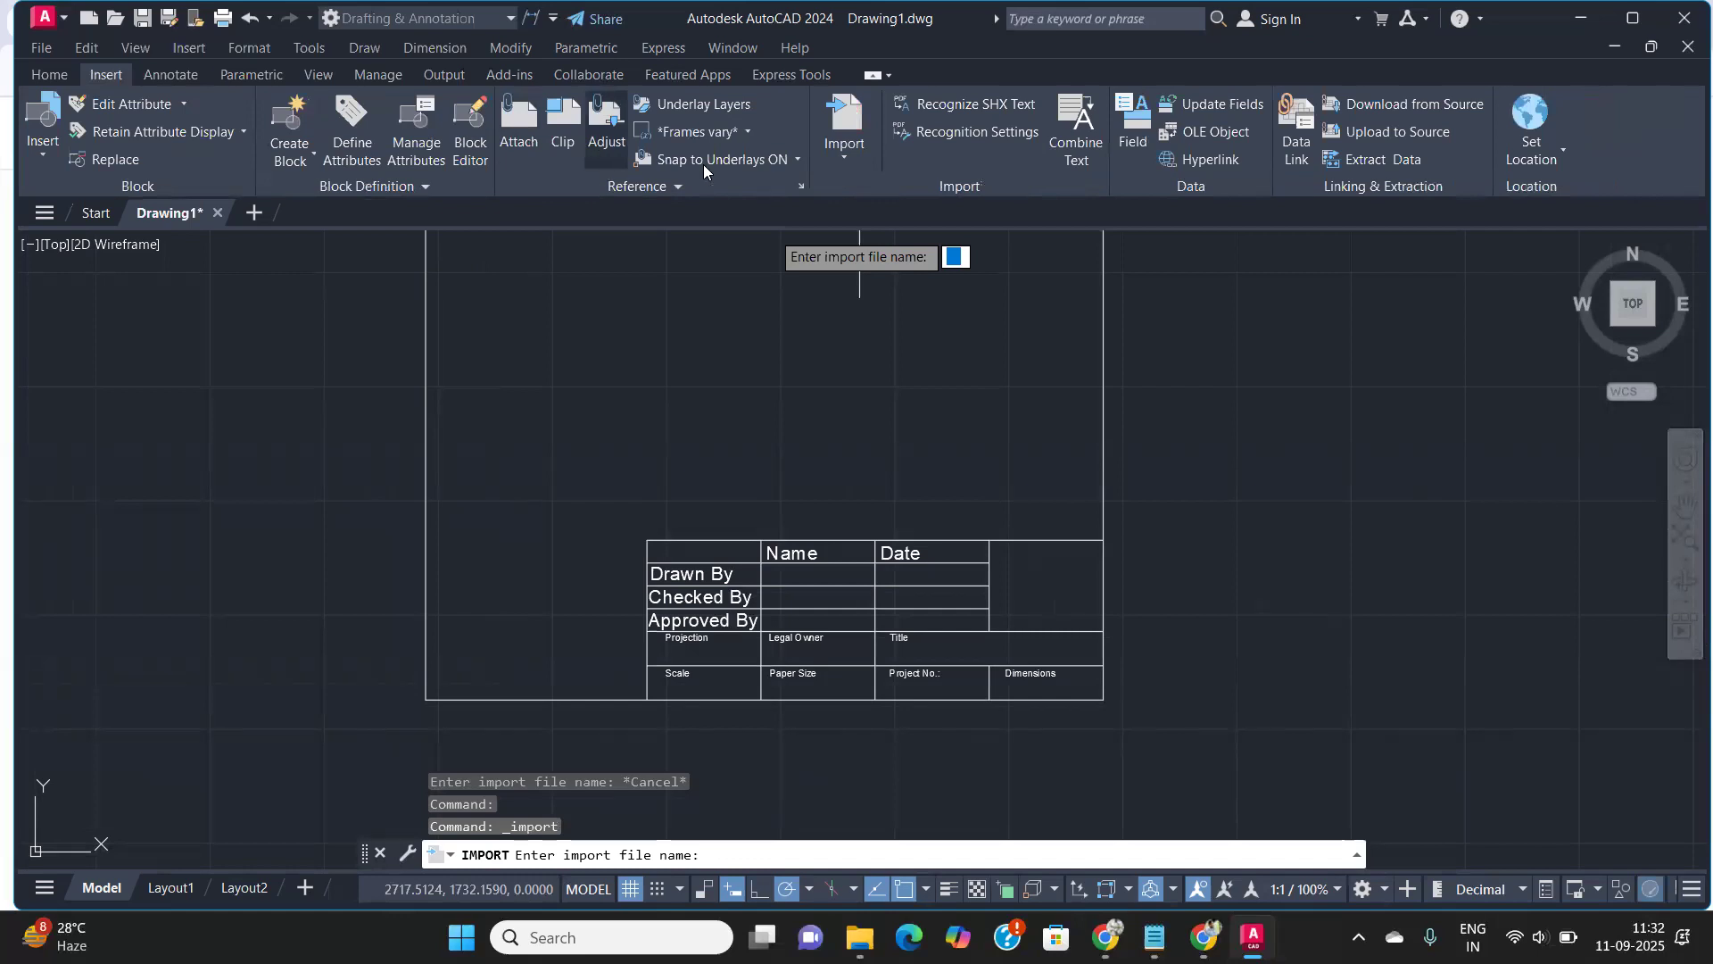
pyautogui.click(712, 191)
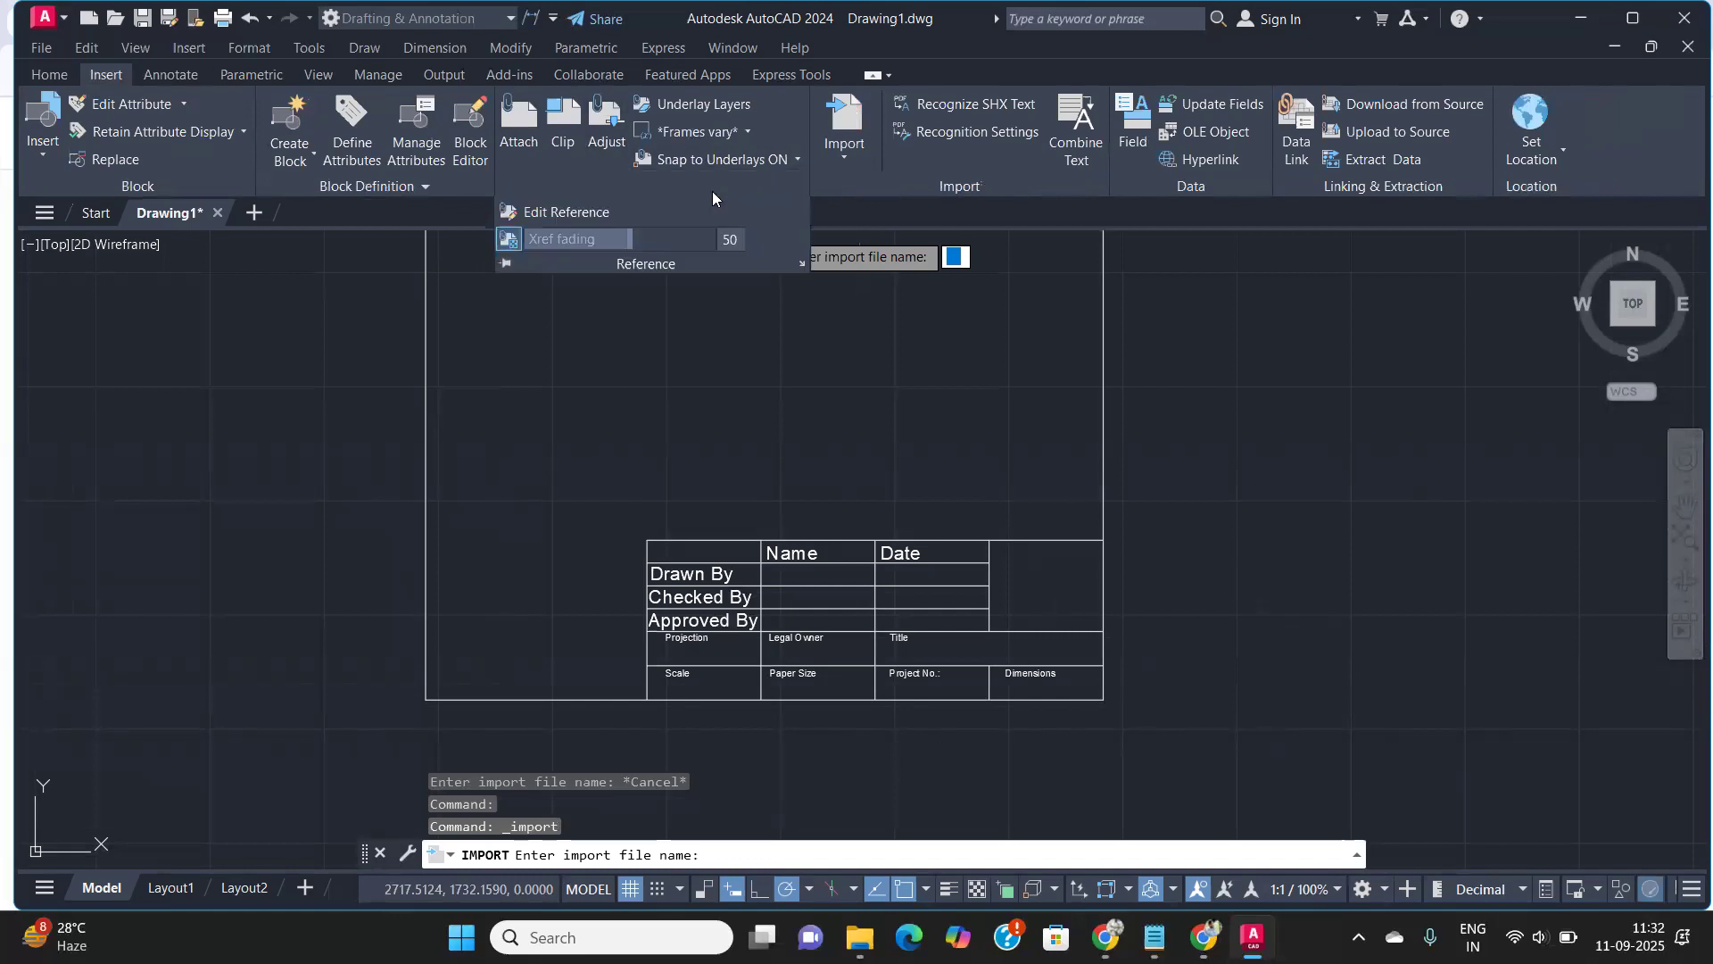
pyautogui.click(170, 76)
pyautogui.click(251, 75)
pyautogui.click(318, 76)
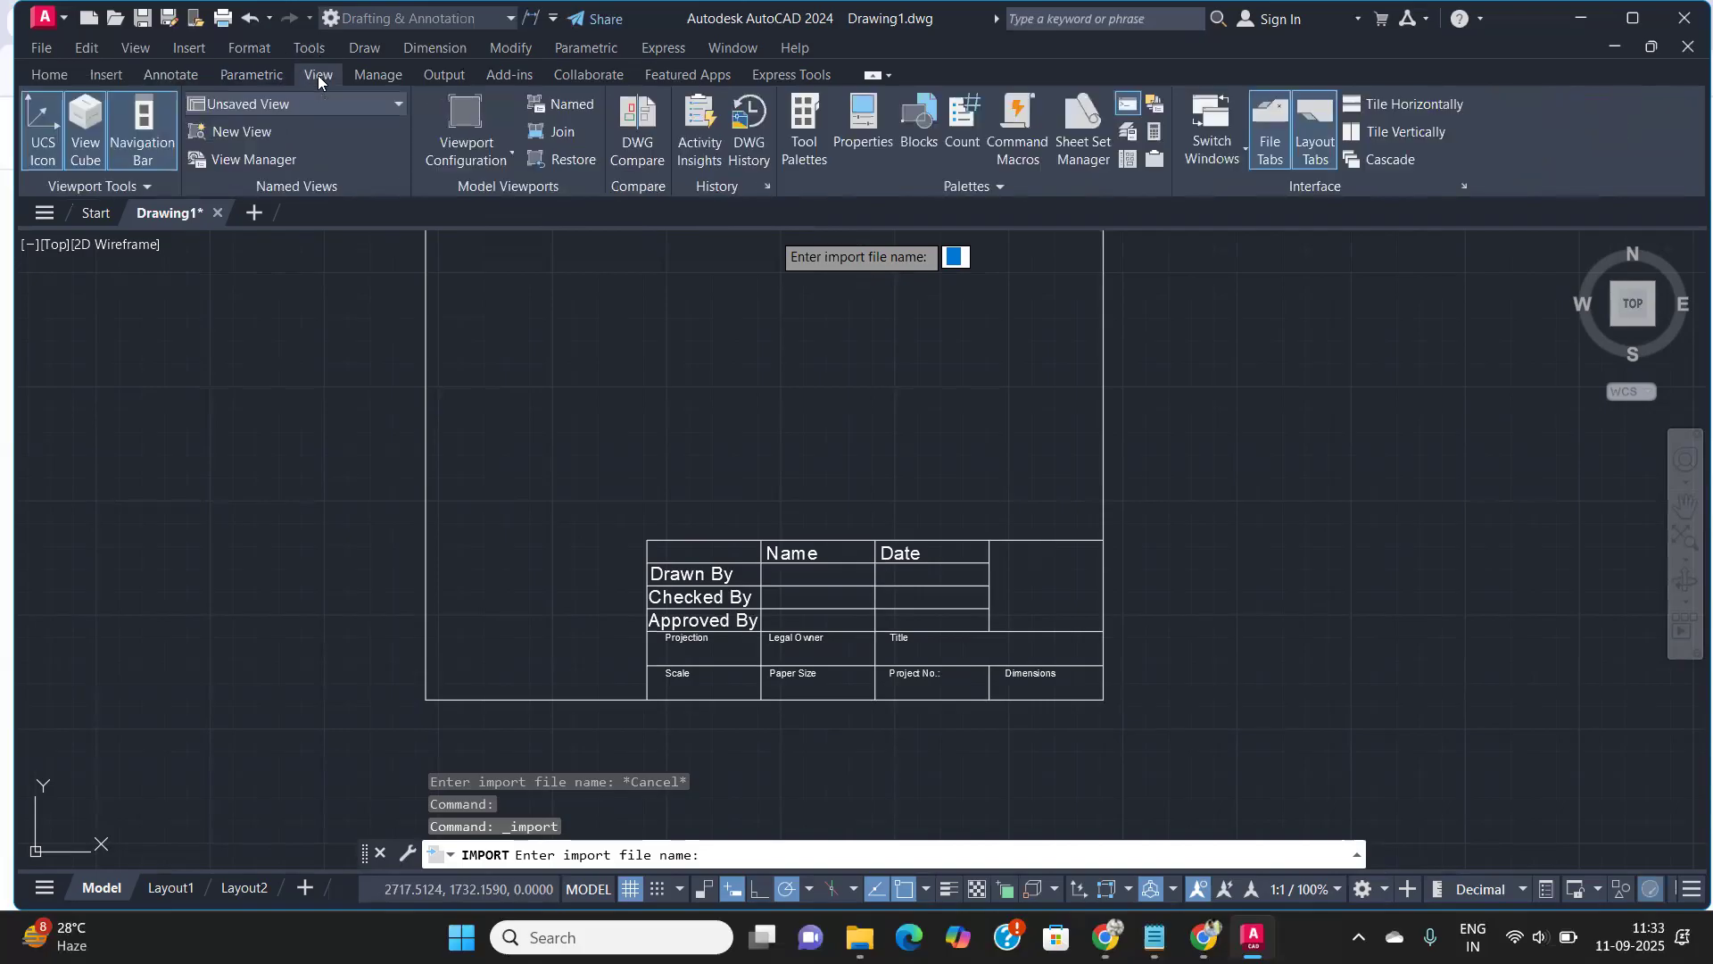
pyautogui.click(366, 76)
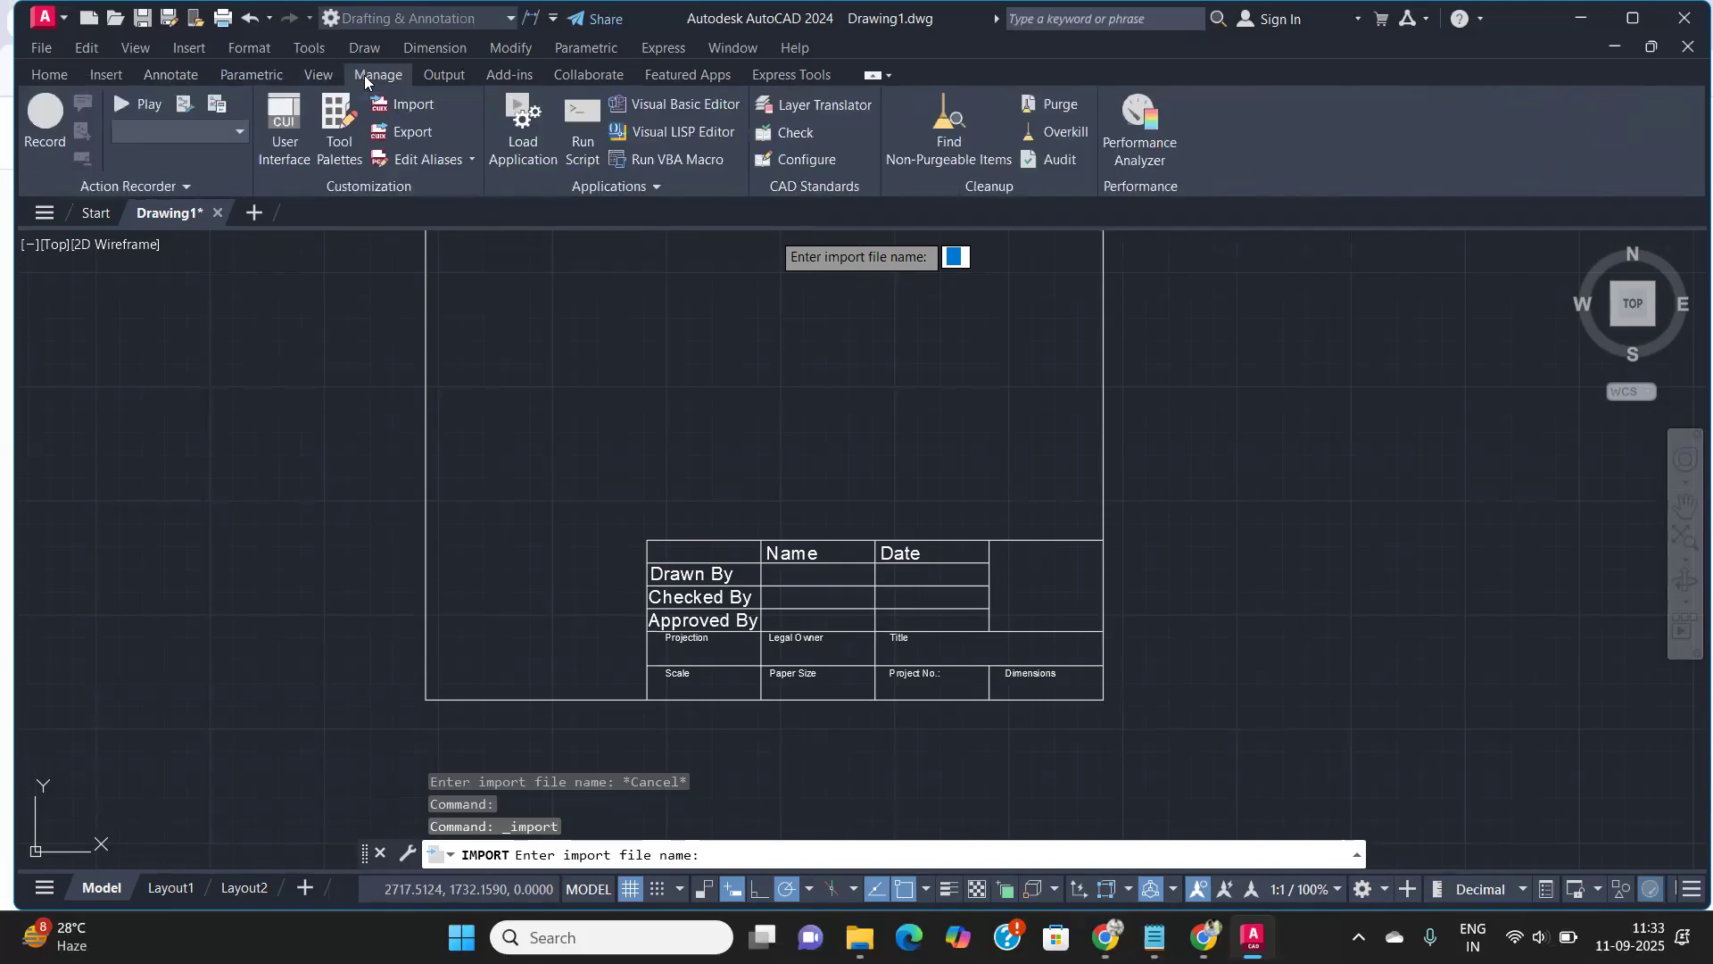
pyautogui.click(445, 71)
pyautogui.click(525, 77)
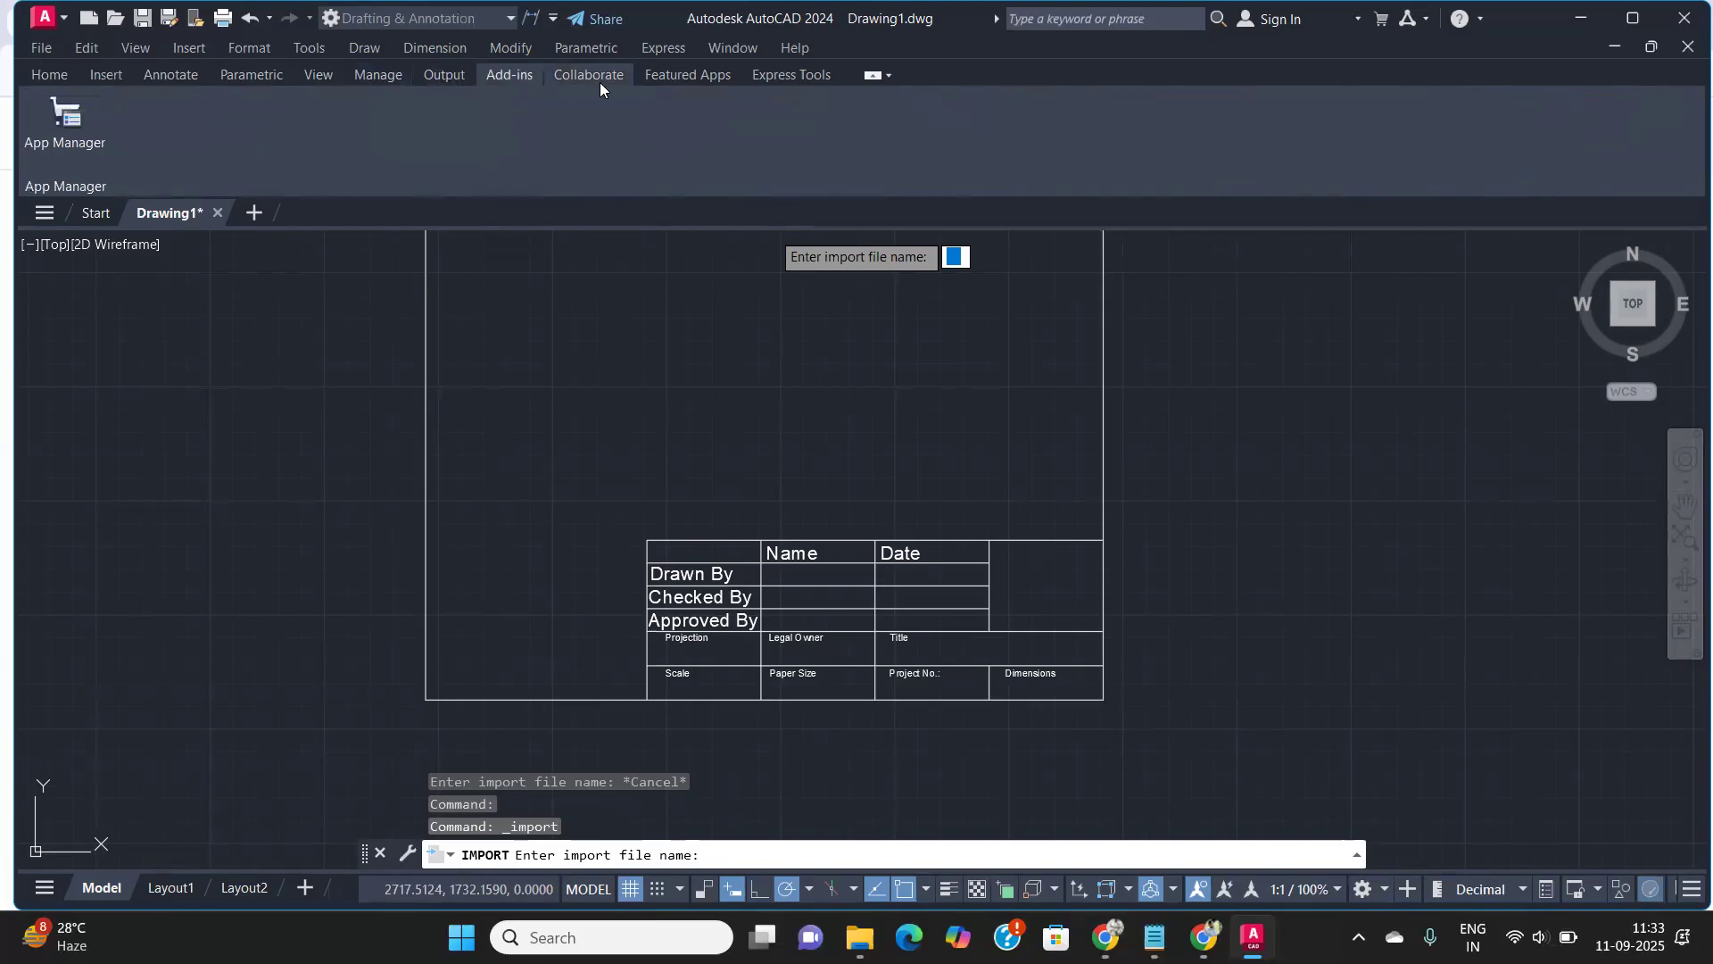
pyautogui.click(666, 73)
pyautogui.click(40, 75)
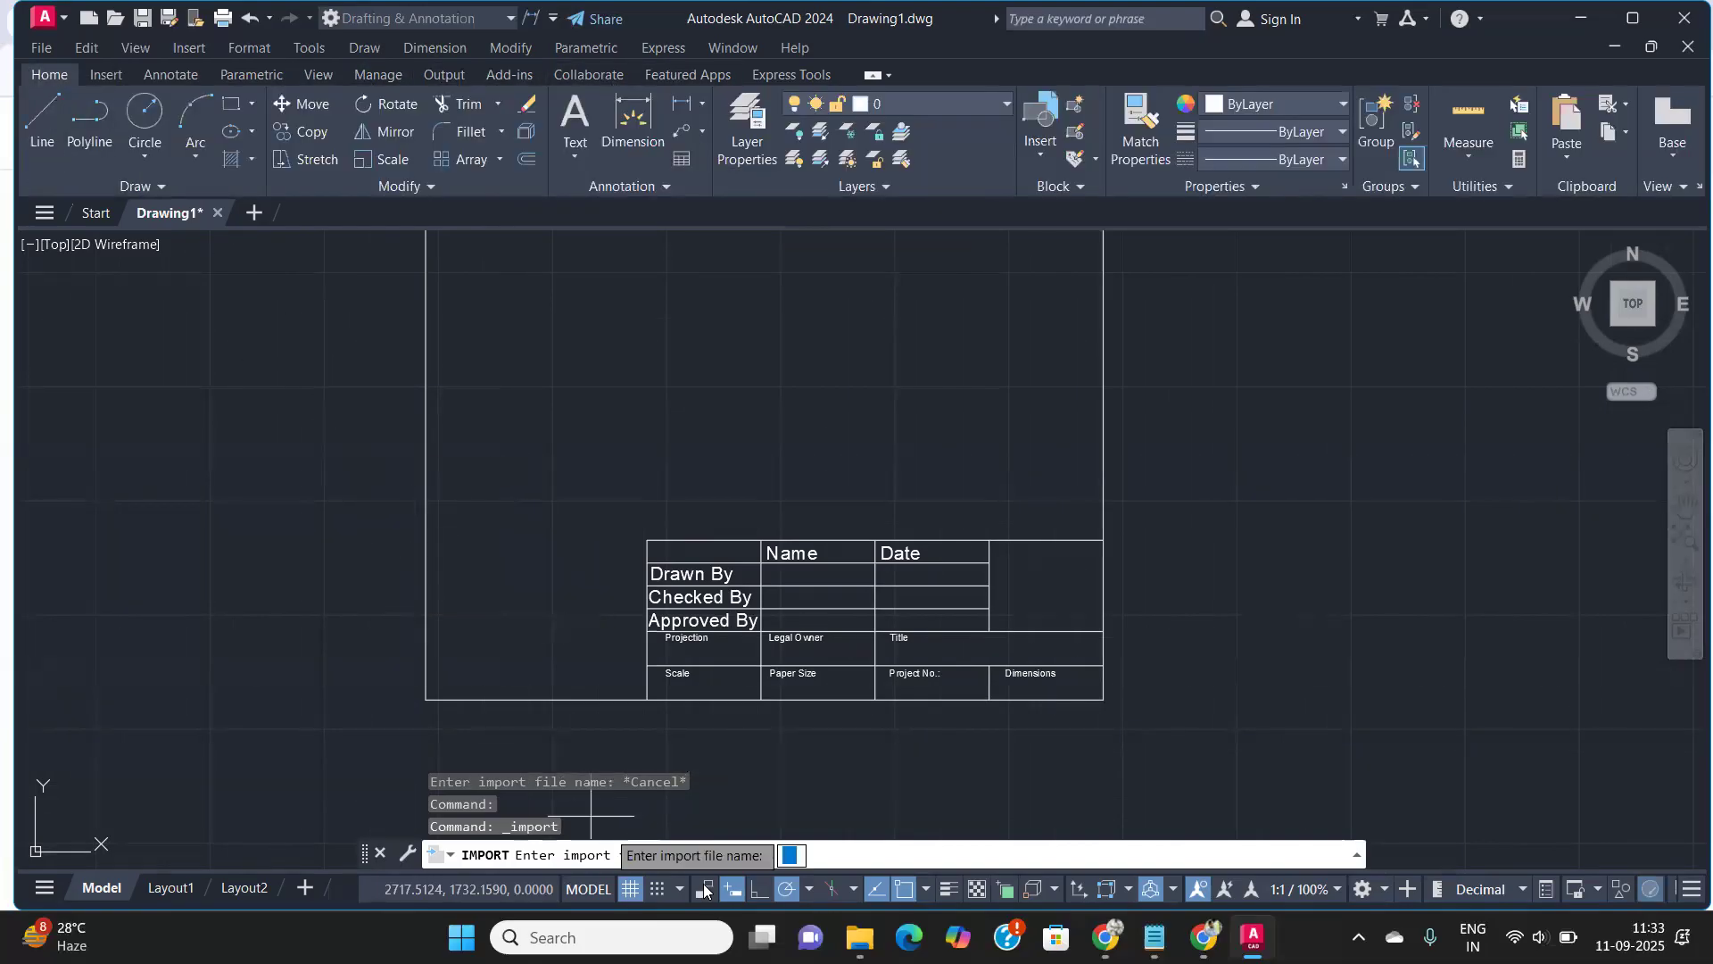
pyautogui.click(831, 859)
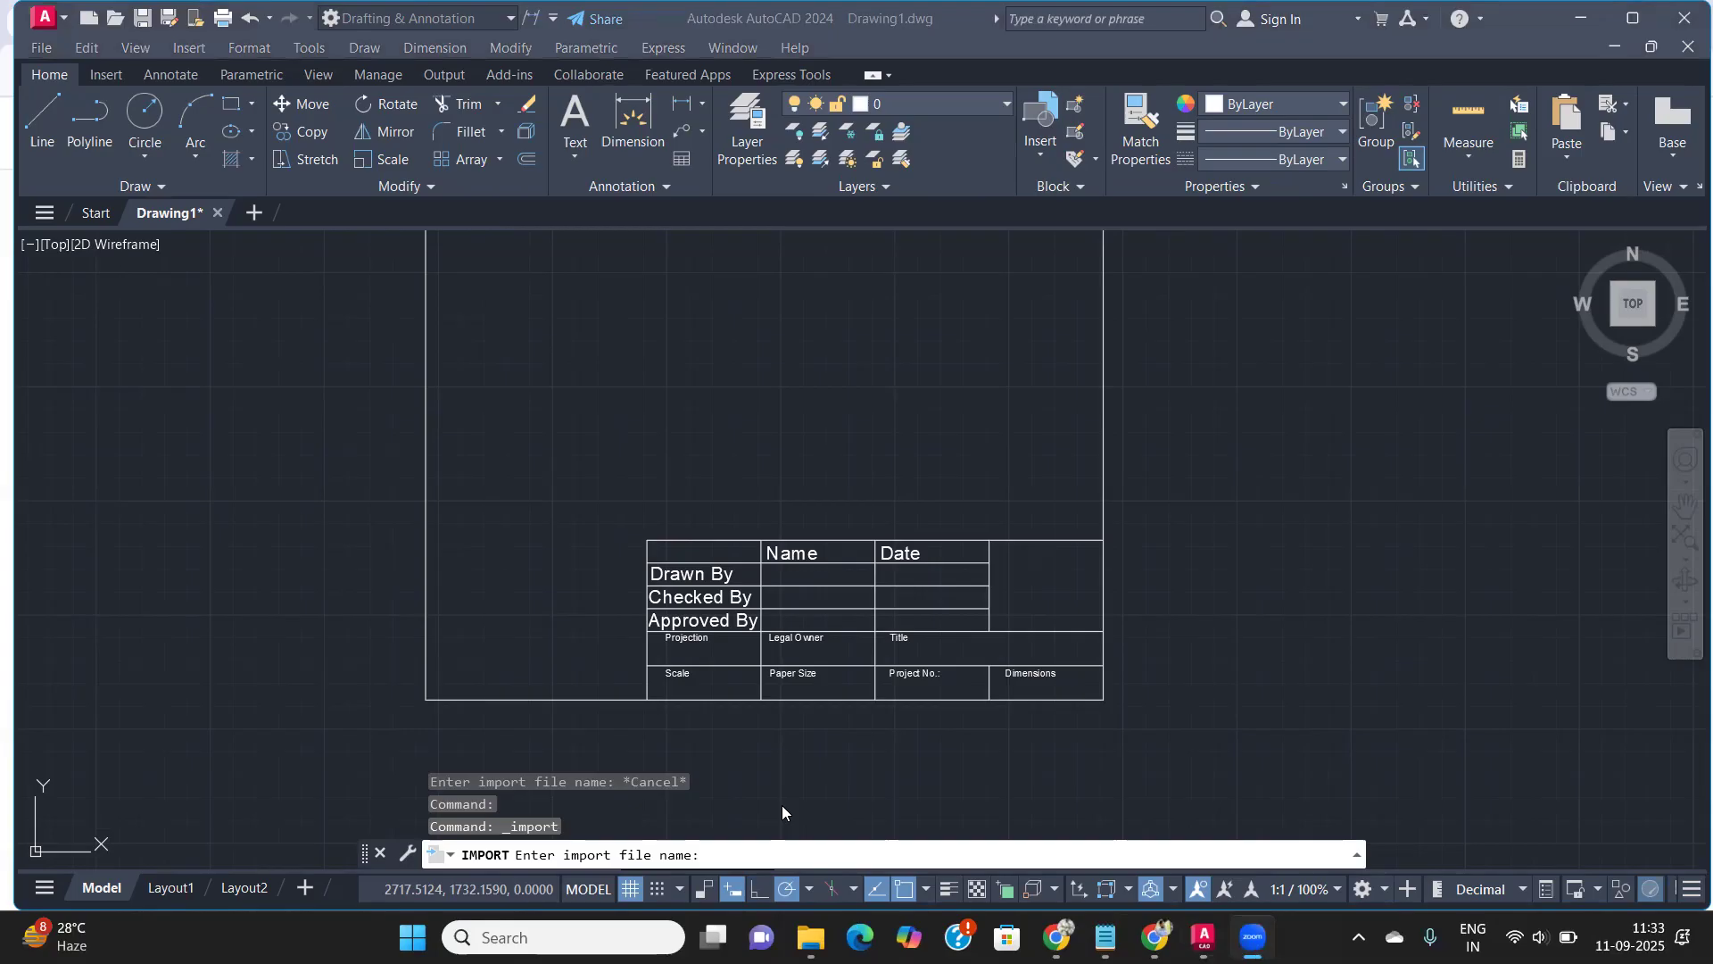
pyautogui.click(723, 855)
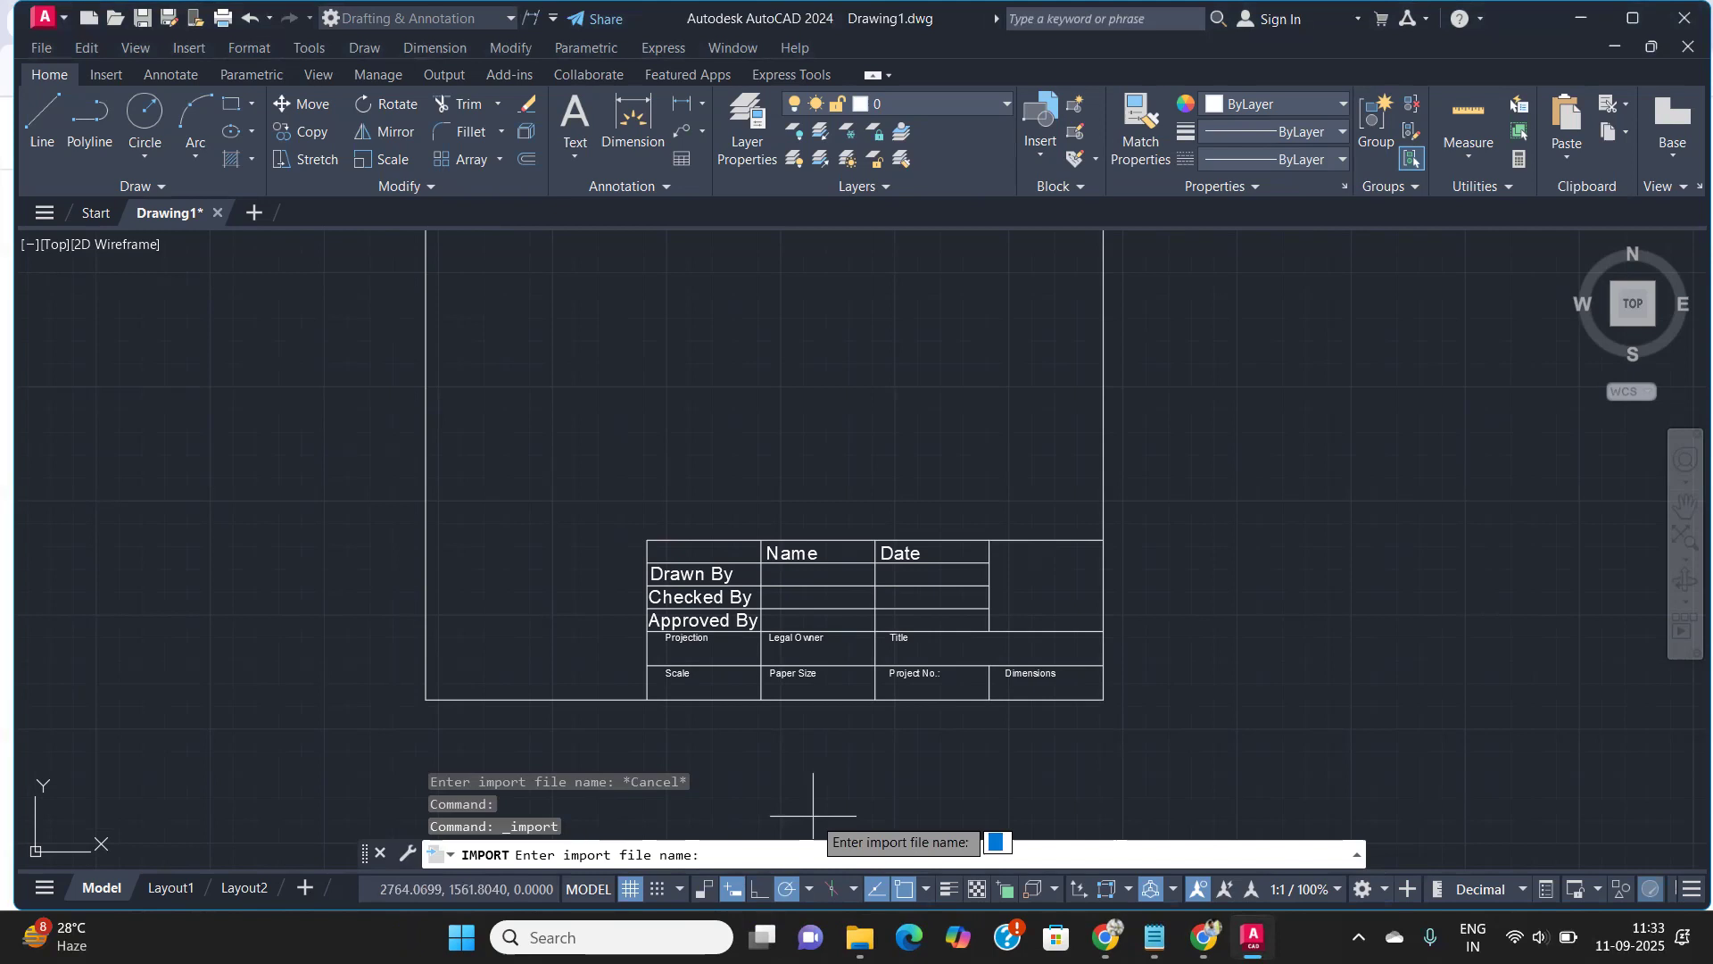
pyautogui.press('Escape')
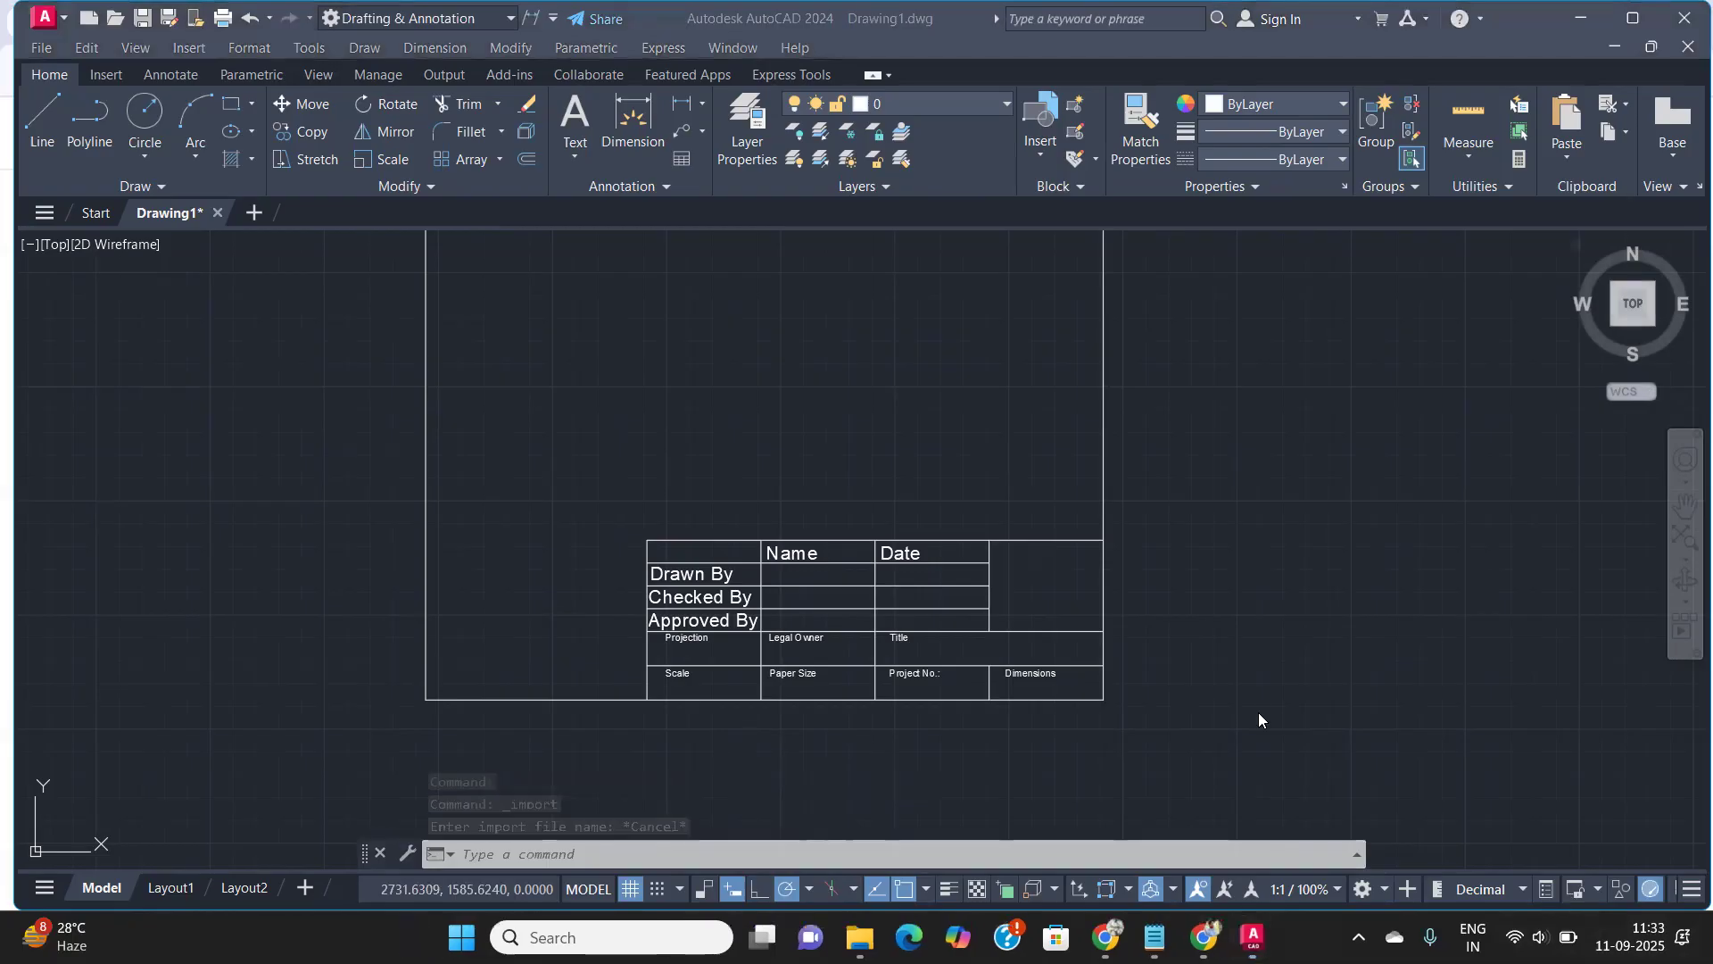
pyautogui.click(188, 455)
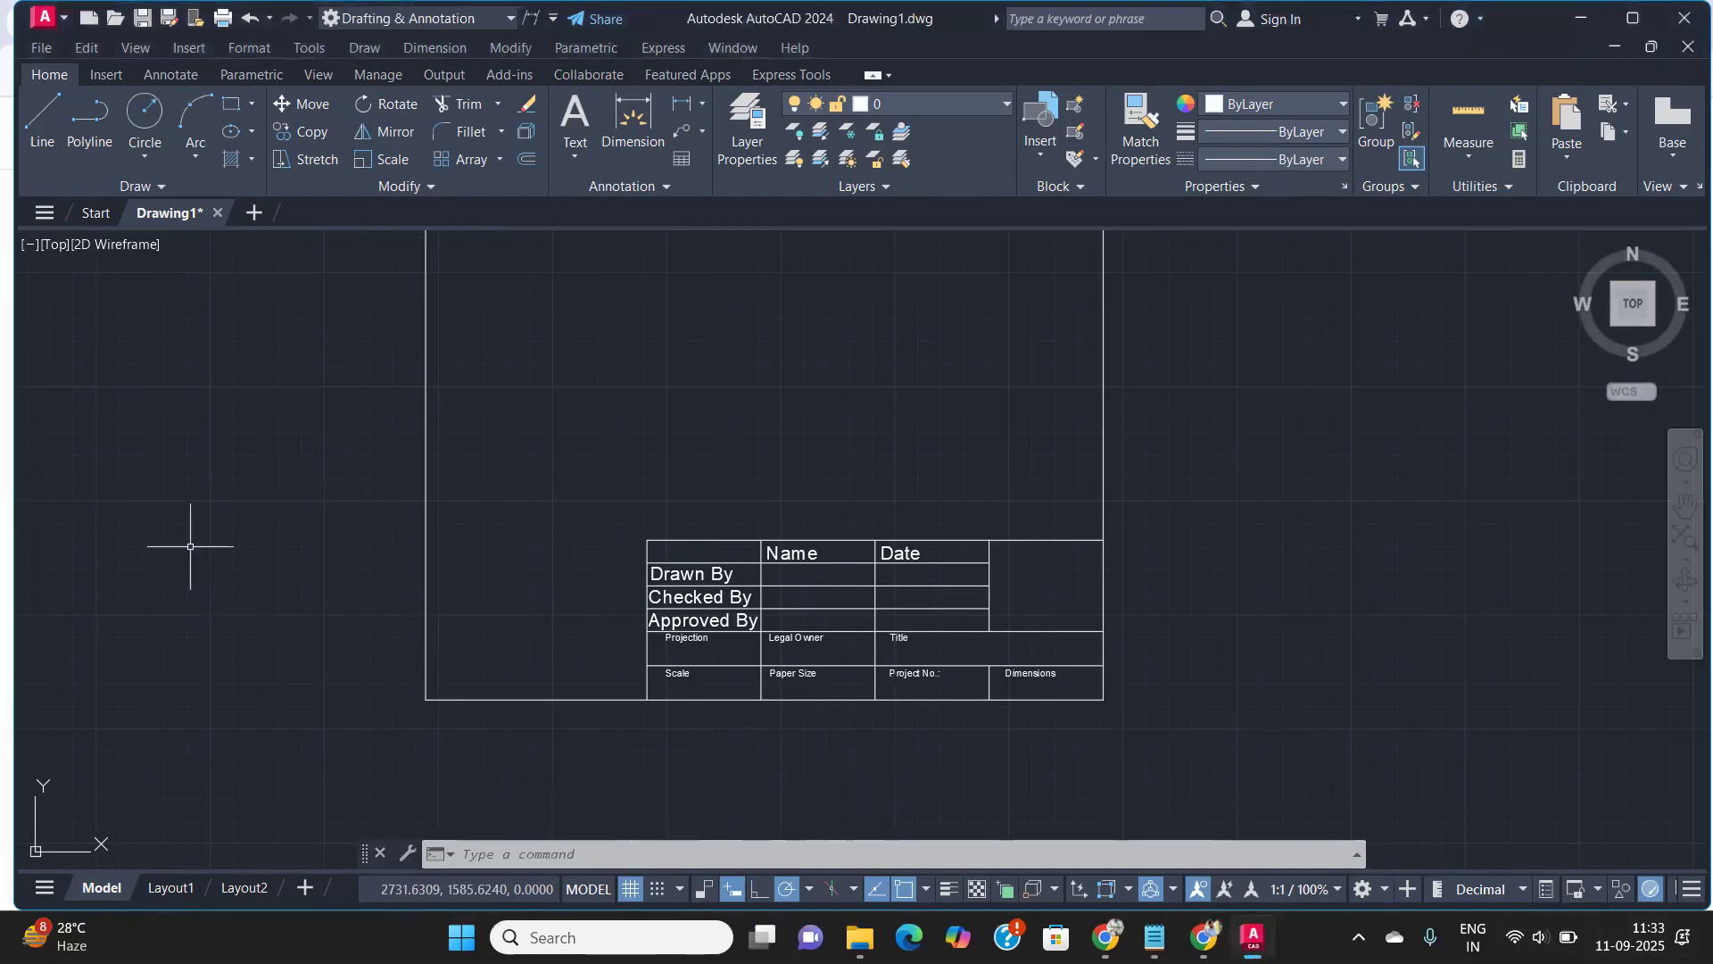
pyautogui.click(284, 581)
pyautogui.click(45, 18)
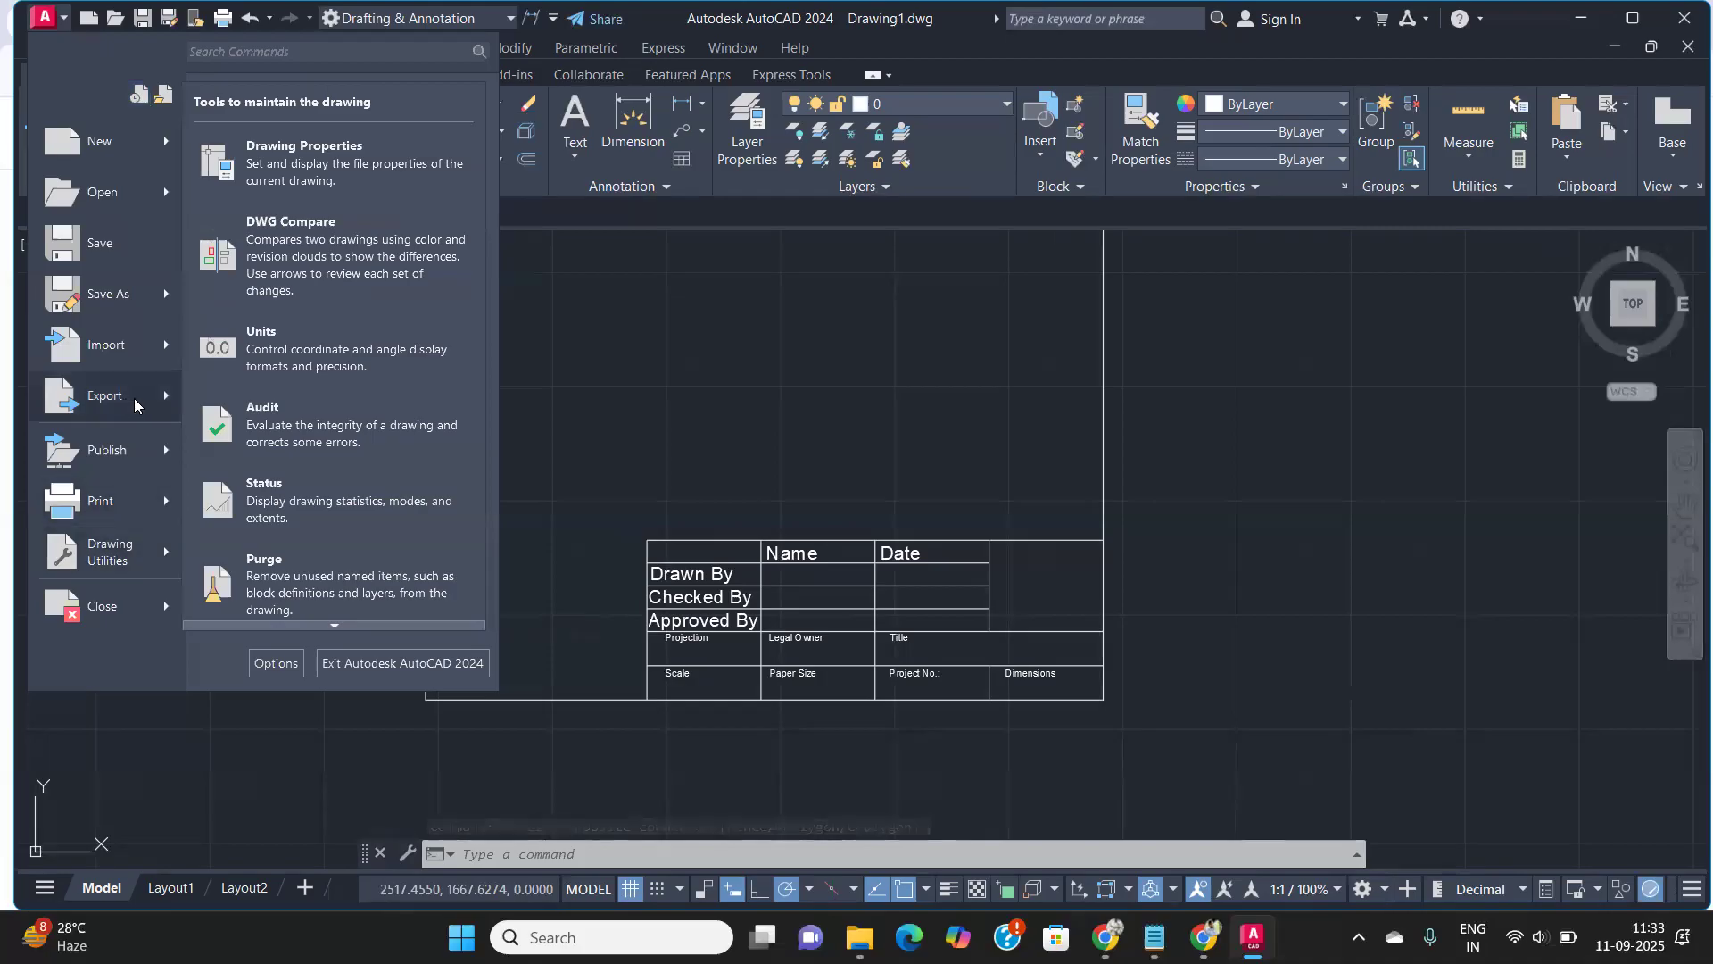
pyautogui.moveTo(136, 403)
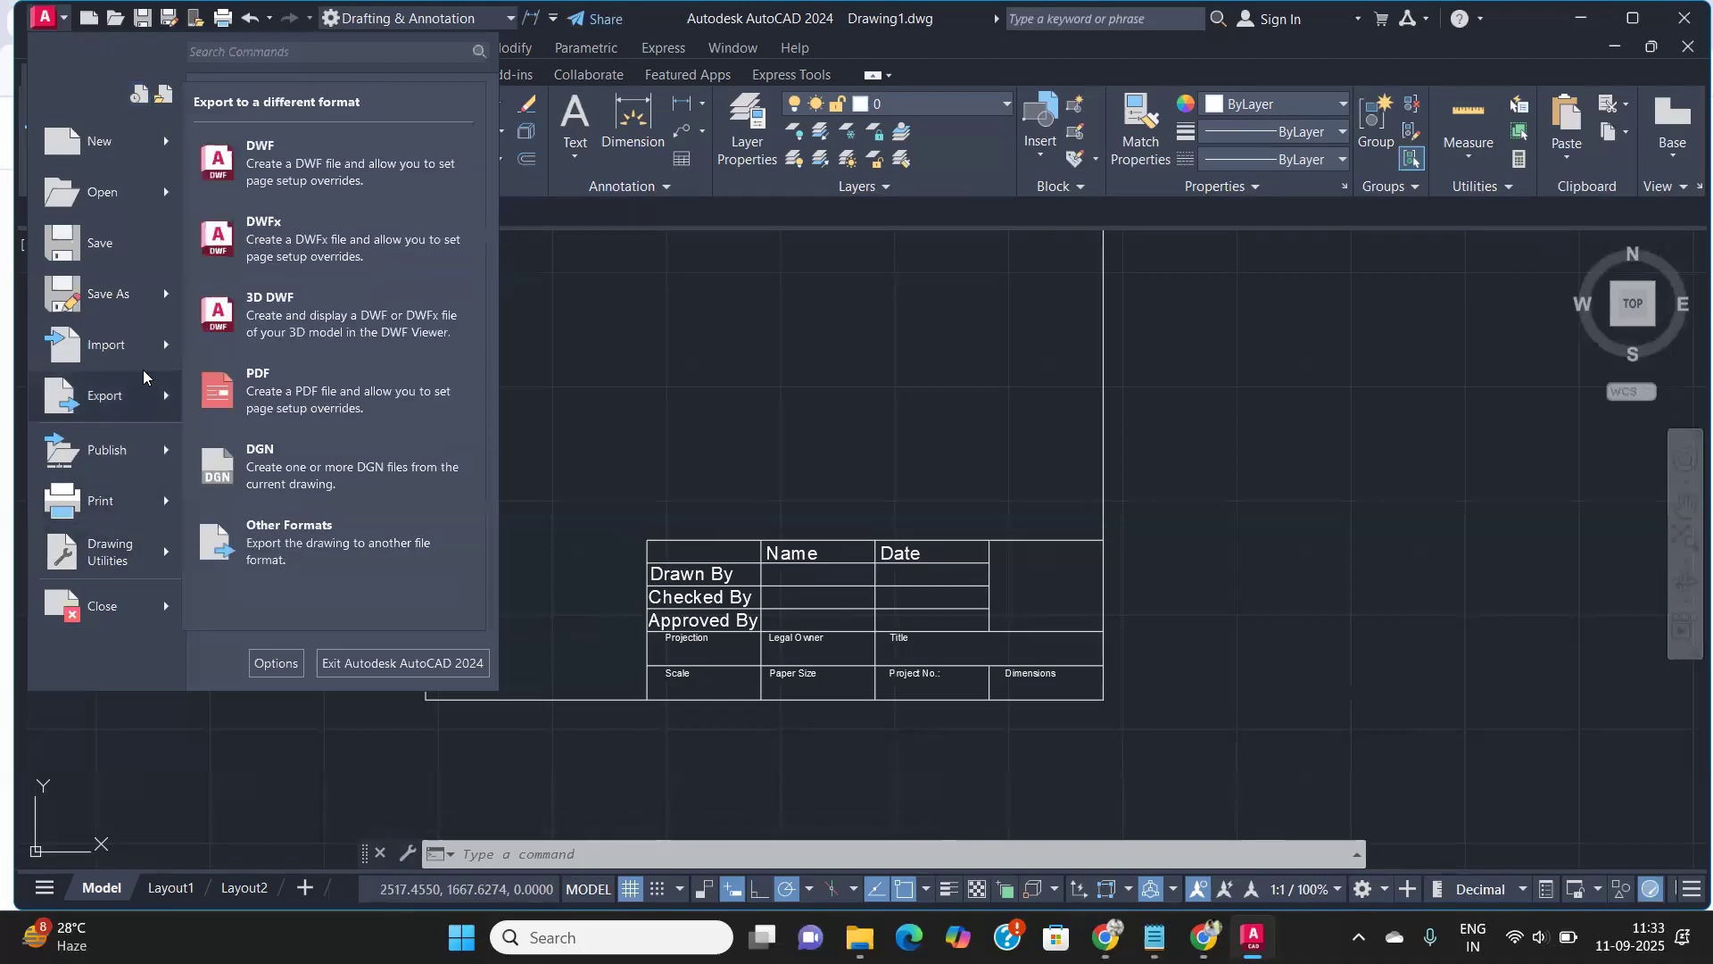
pyautogui.moveTo(153, 353)
pyautogui.click(787, 396)
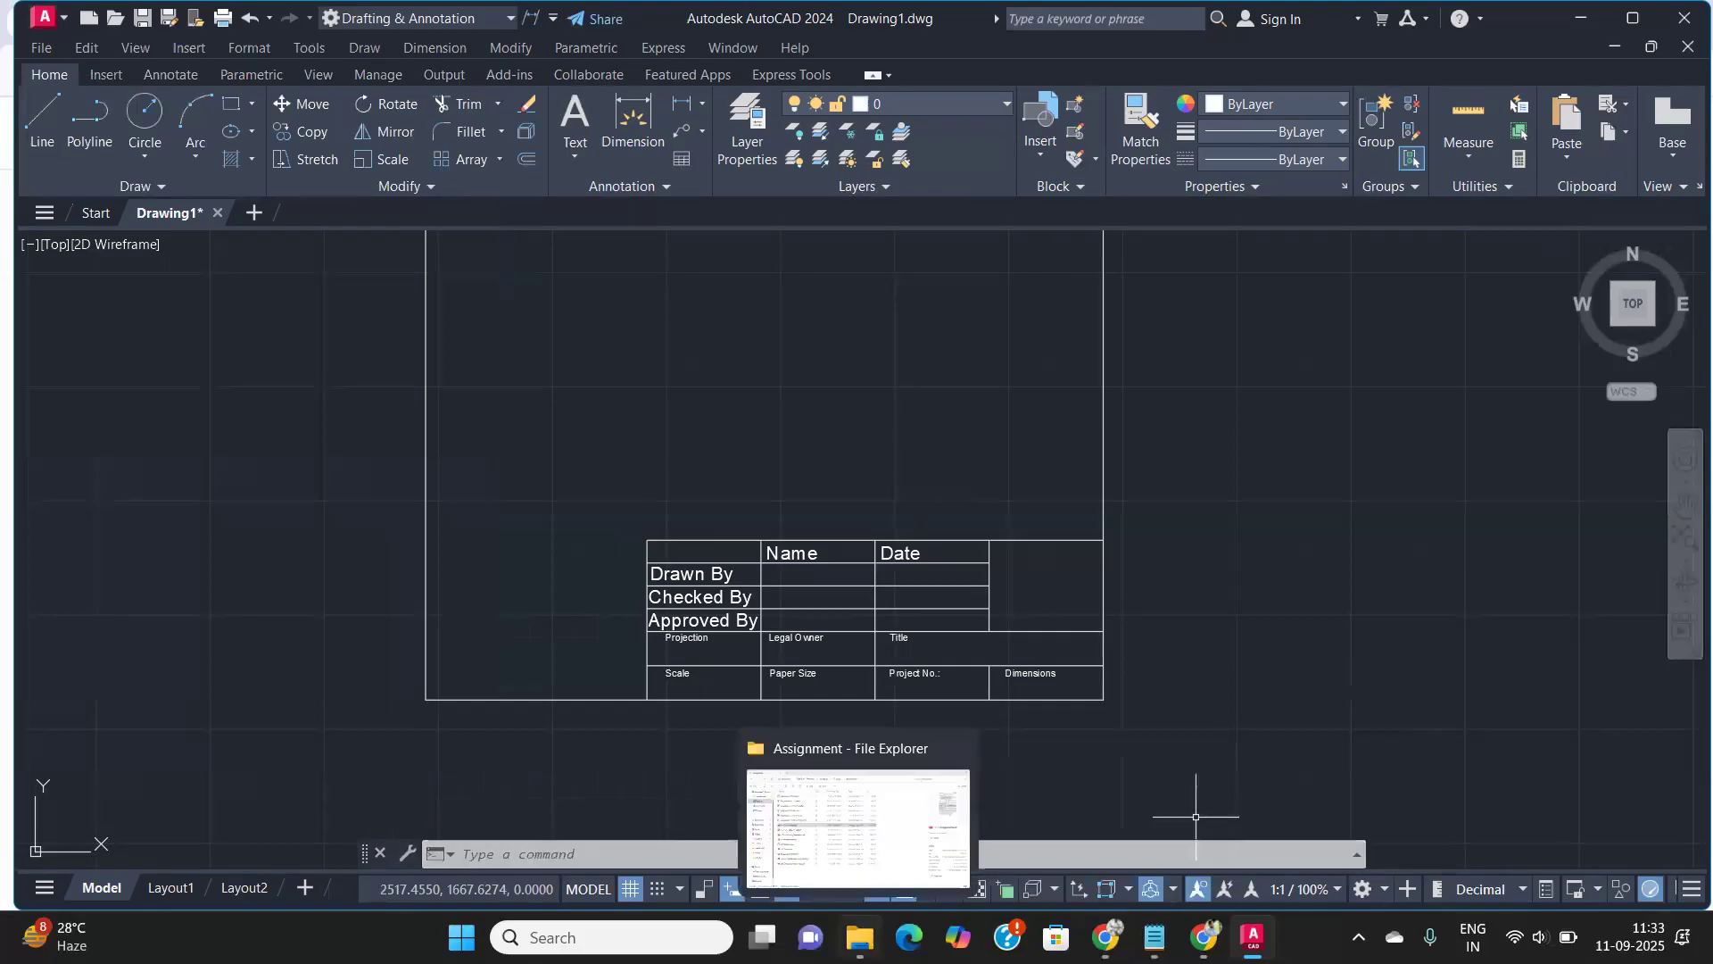
# Switch to File Explorer and open the Downloads folder
pyautogui.click(859, 937)
pyautogui.click(73, 388)
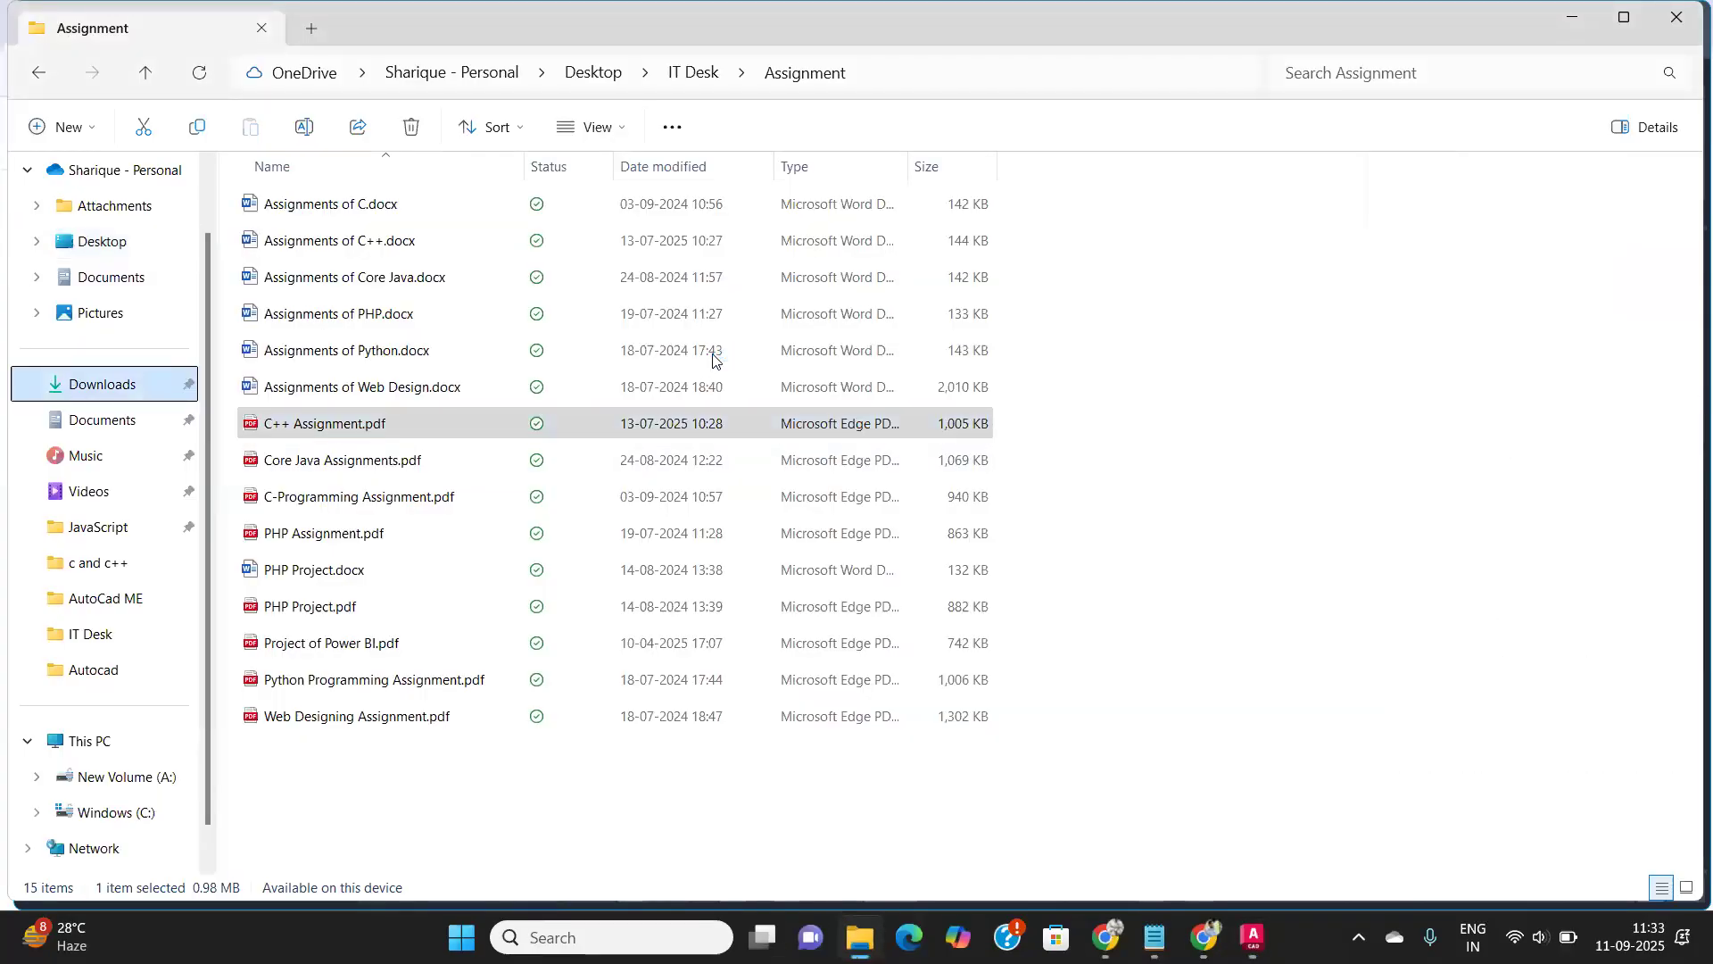
pyautogui.click(93, 640)
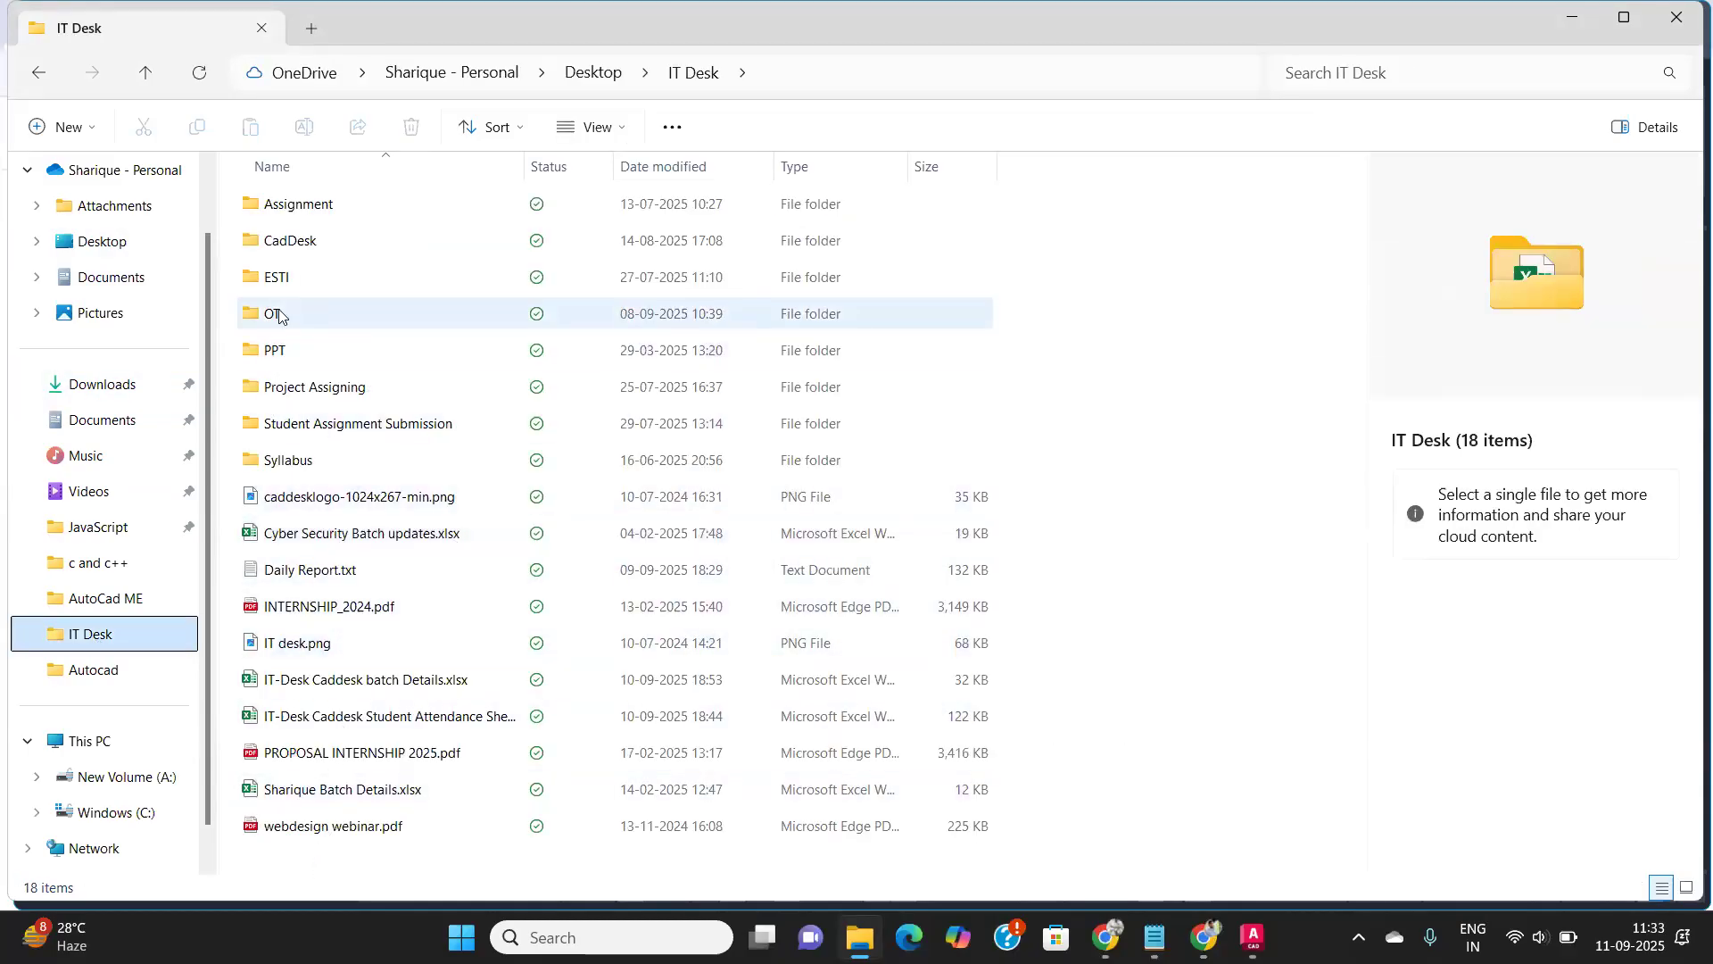
pyautogui.click(102, 385)
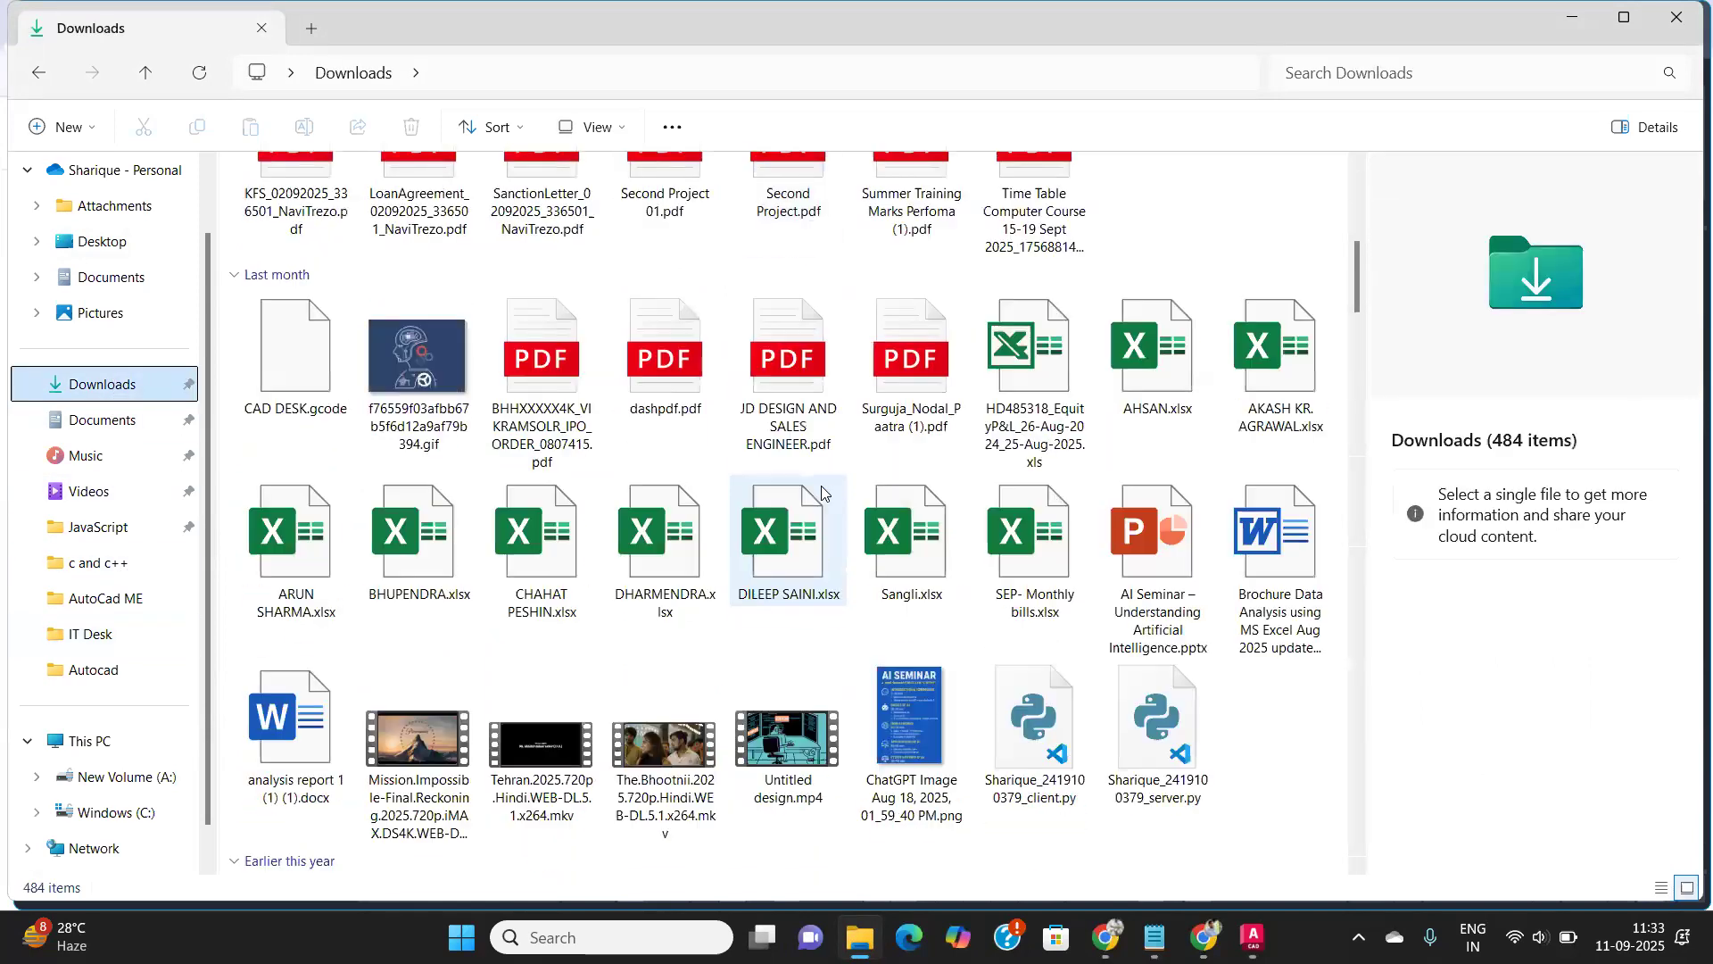
# Find the image file Caddesk logo.png in the Downloads folder and copy it
pyautogui.scroll(-5, 821, 494)
pyautogui.scroll(-3, 822, 493)
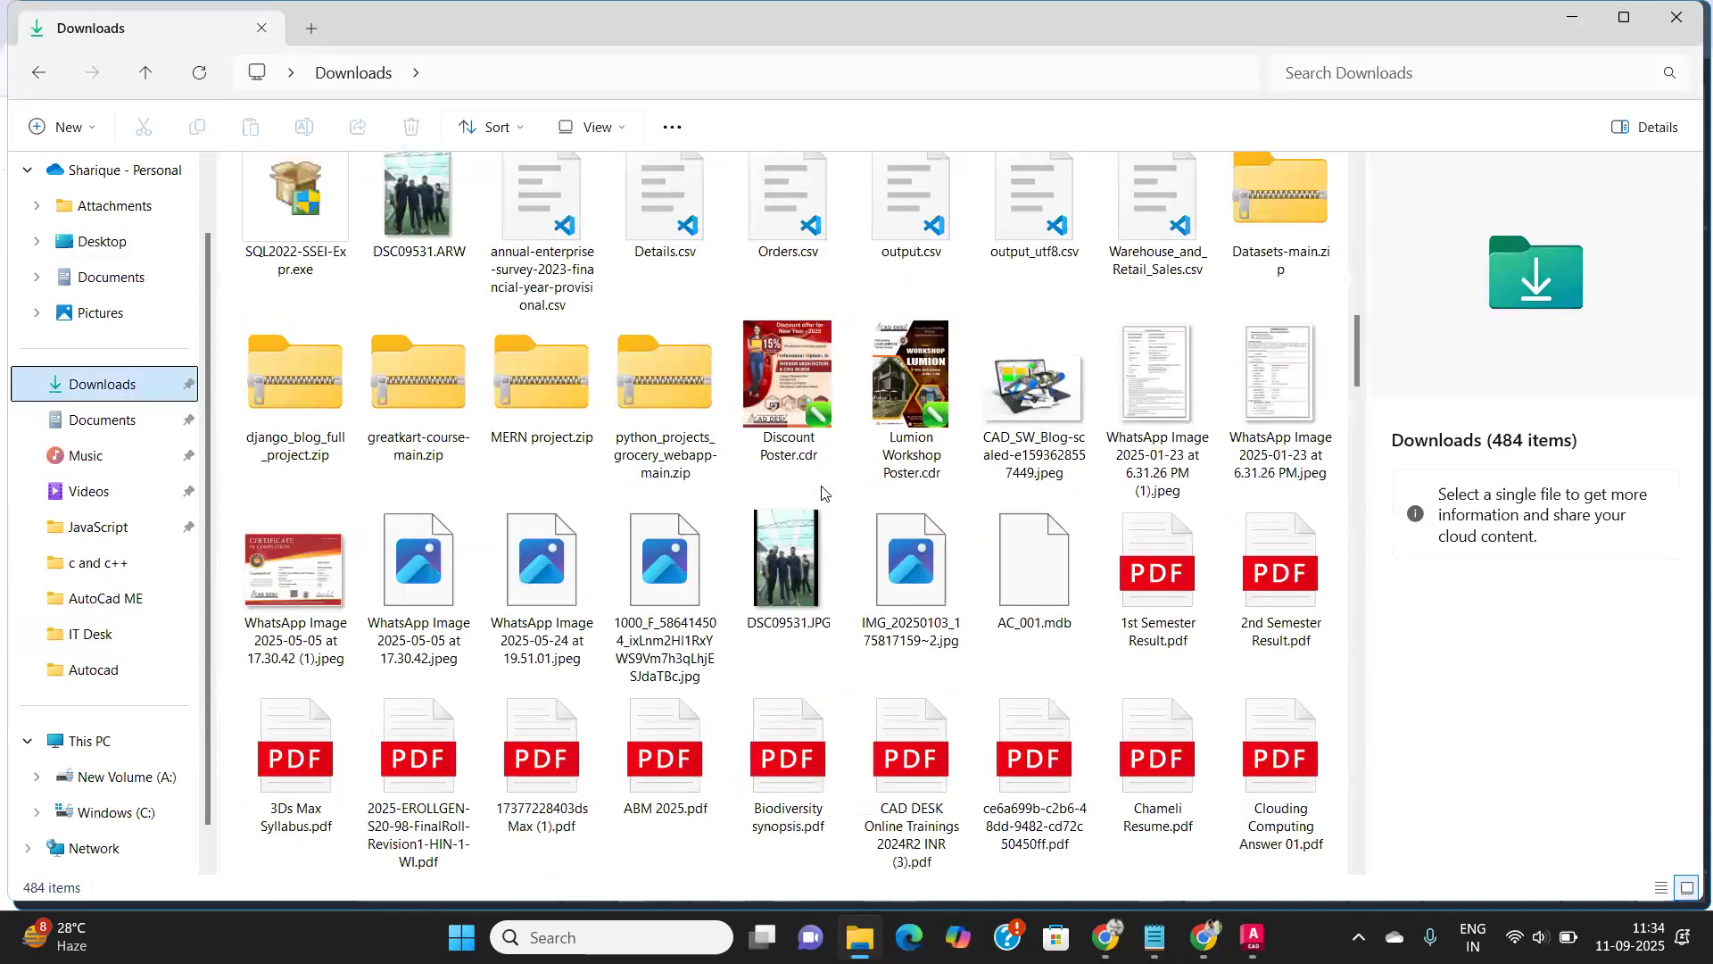
pyautogui.scroll(-3, 822, 493)
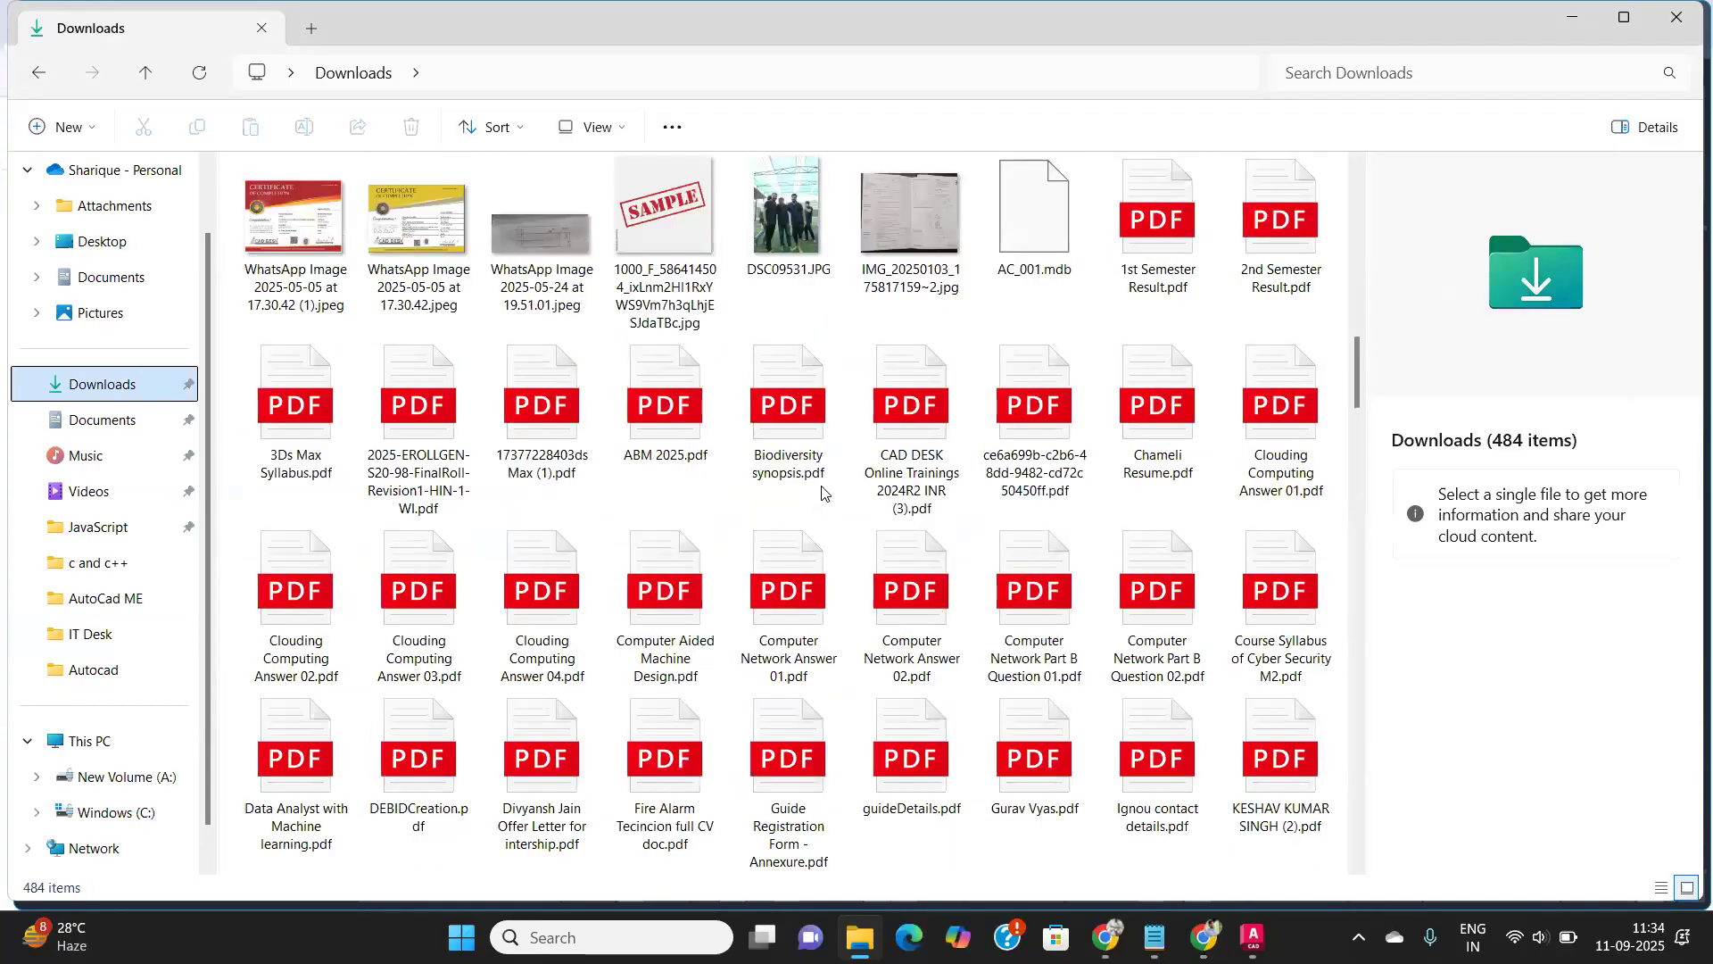
pyautogui.scroll(-15, 822, 493)
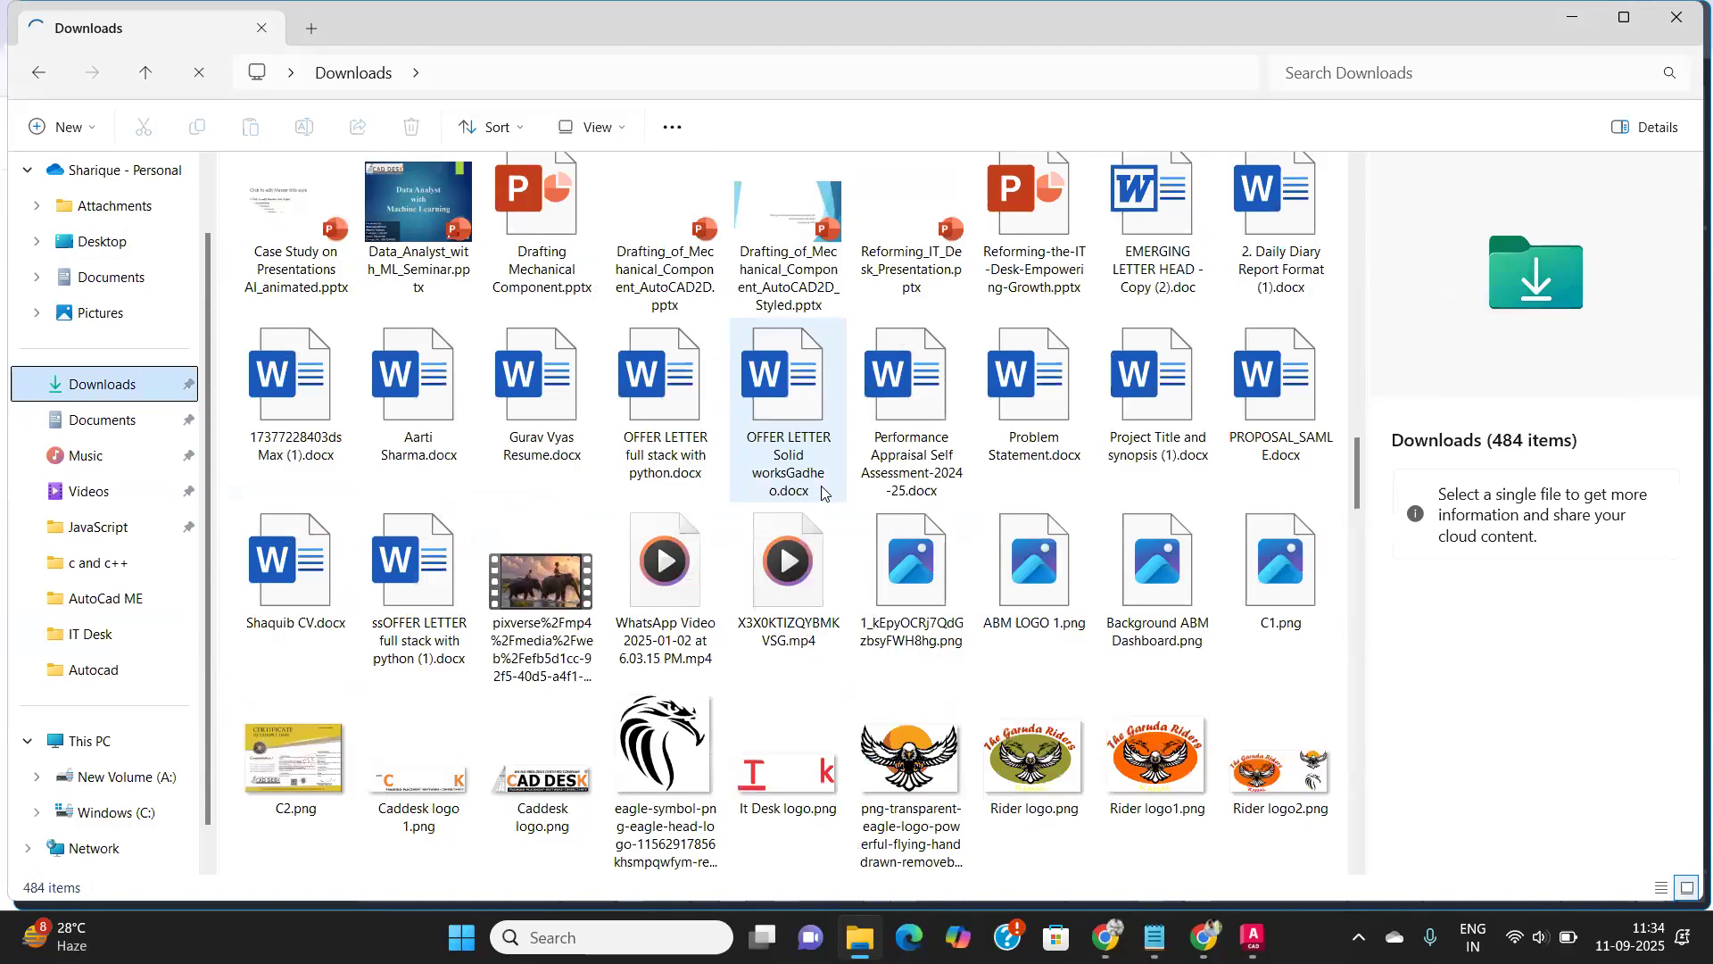
pyautogui.scroll(-10, 822, 493)
pyautogui.scroll(8, 743, 609)
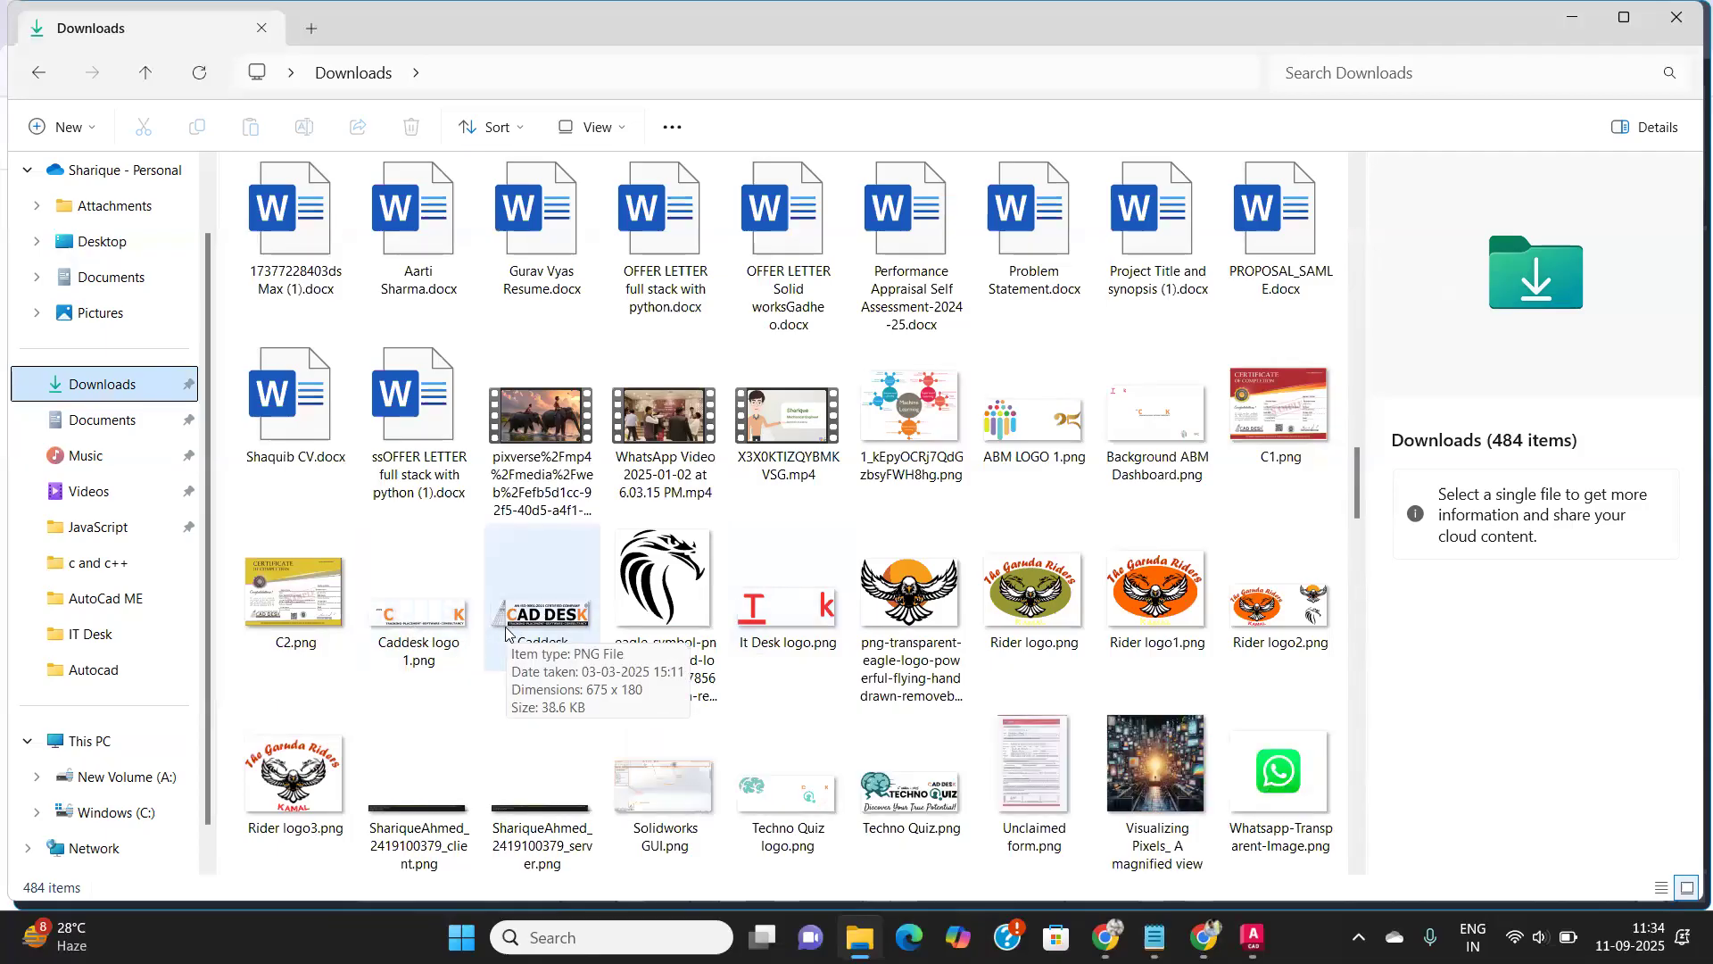
pyautogui.click(535, 638)
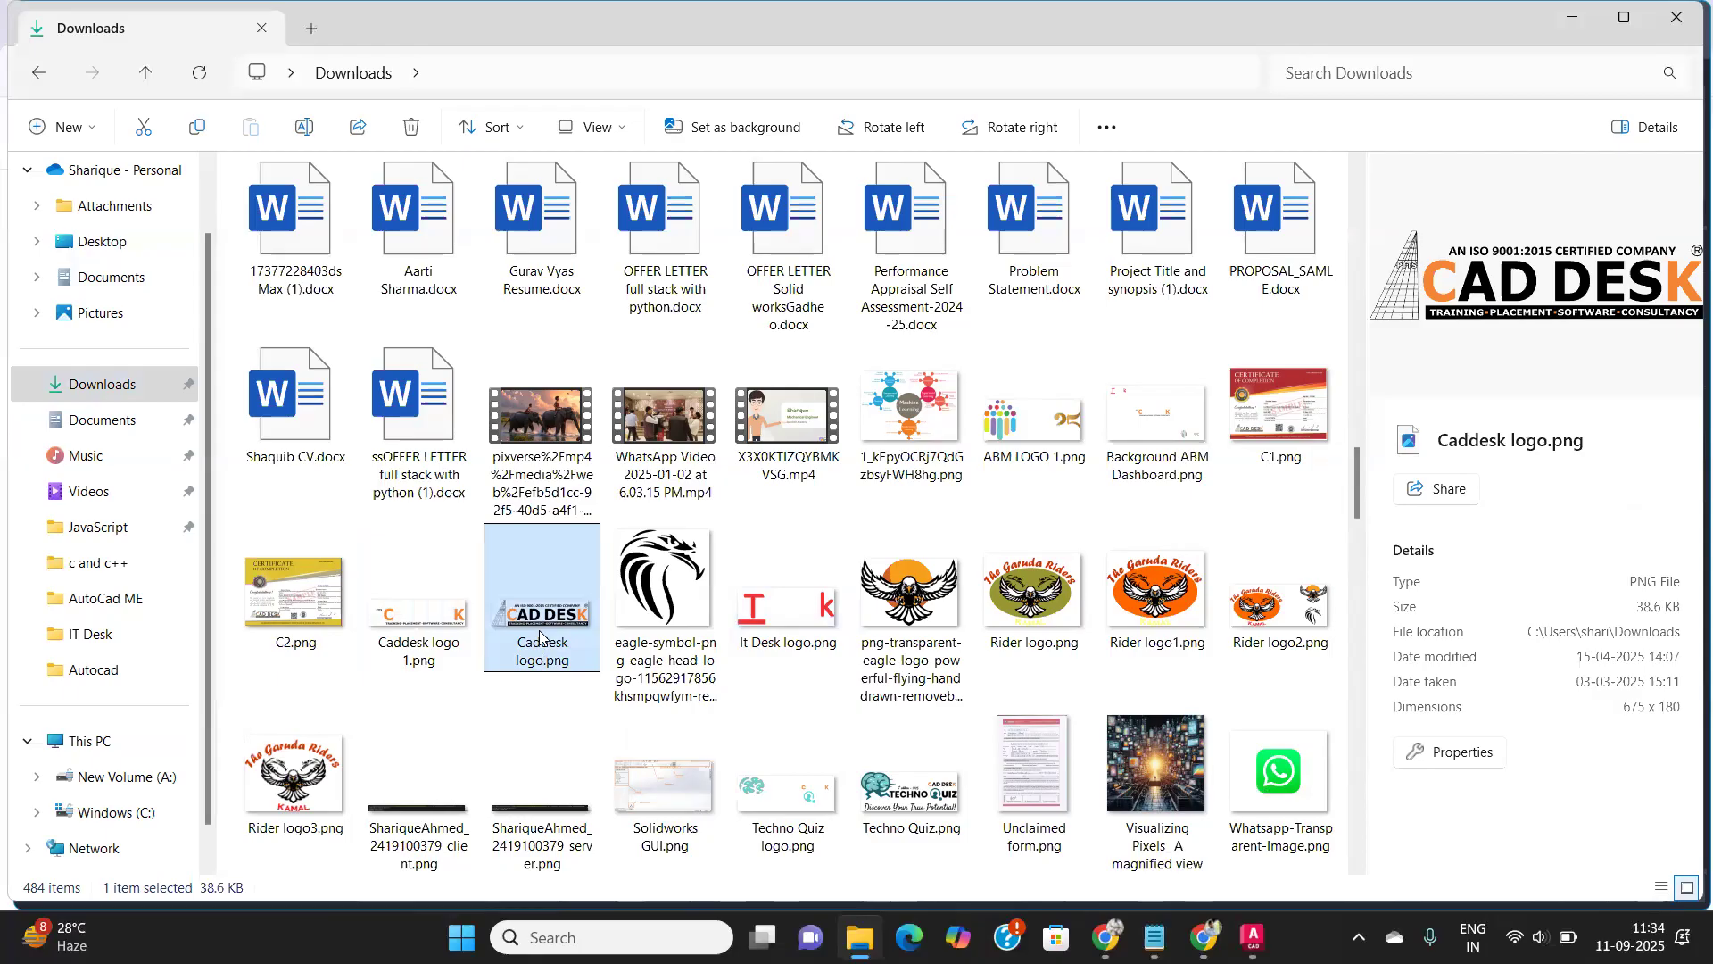
pyautogui.rightClick(539, 637)
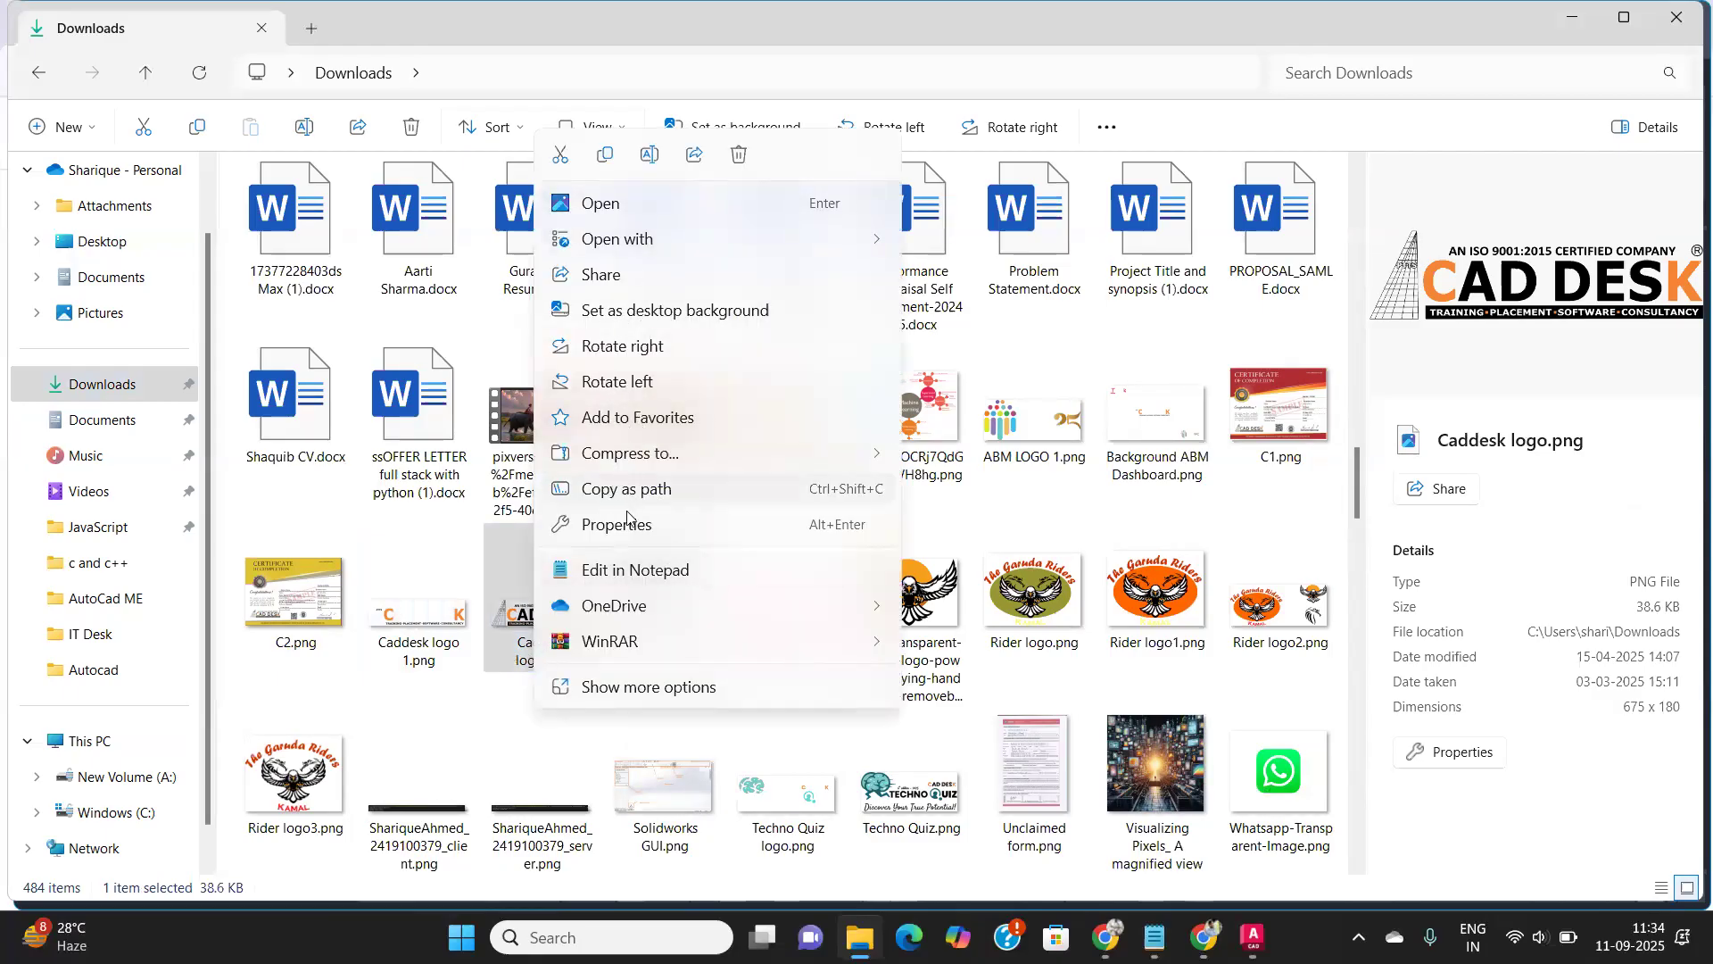
pyautogui.click(604, 154)
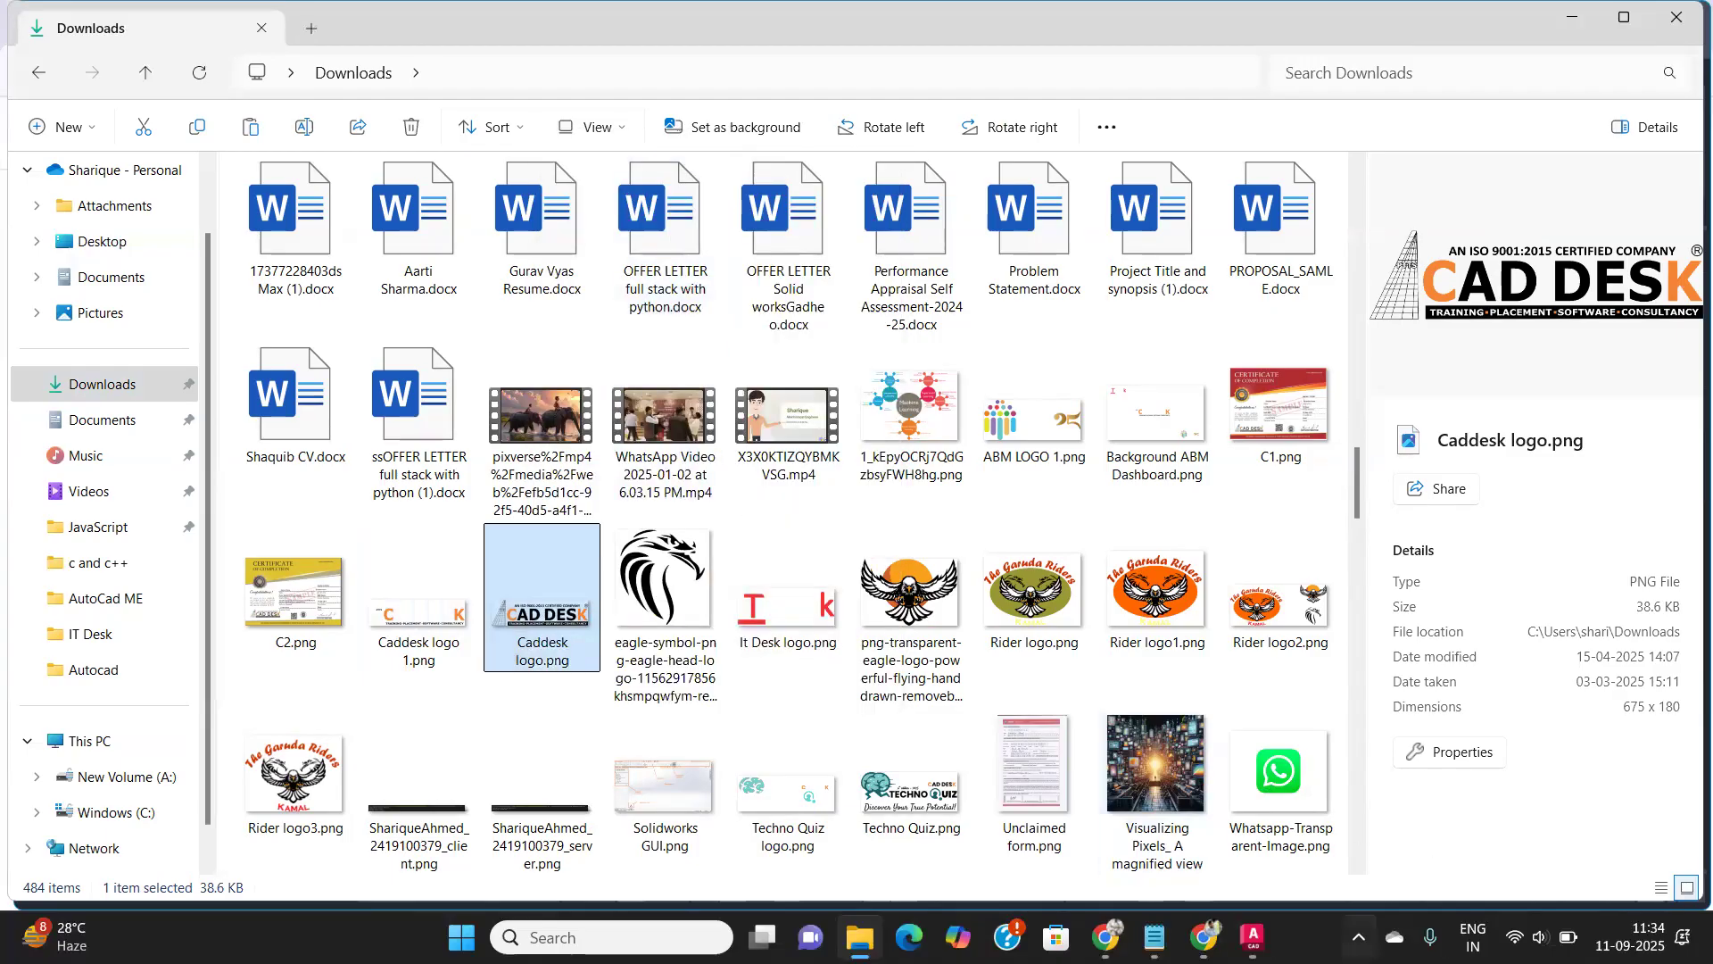
# Switch back to AutoCAD and paste the copied Caddesk logo beside the drawing sheet at scale 1 and rotation 0
pyautogui.hotkey('alt', 'Tab')
pyautogui.hotkey('ctrl', 'v')
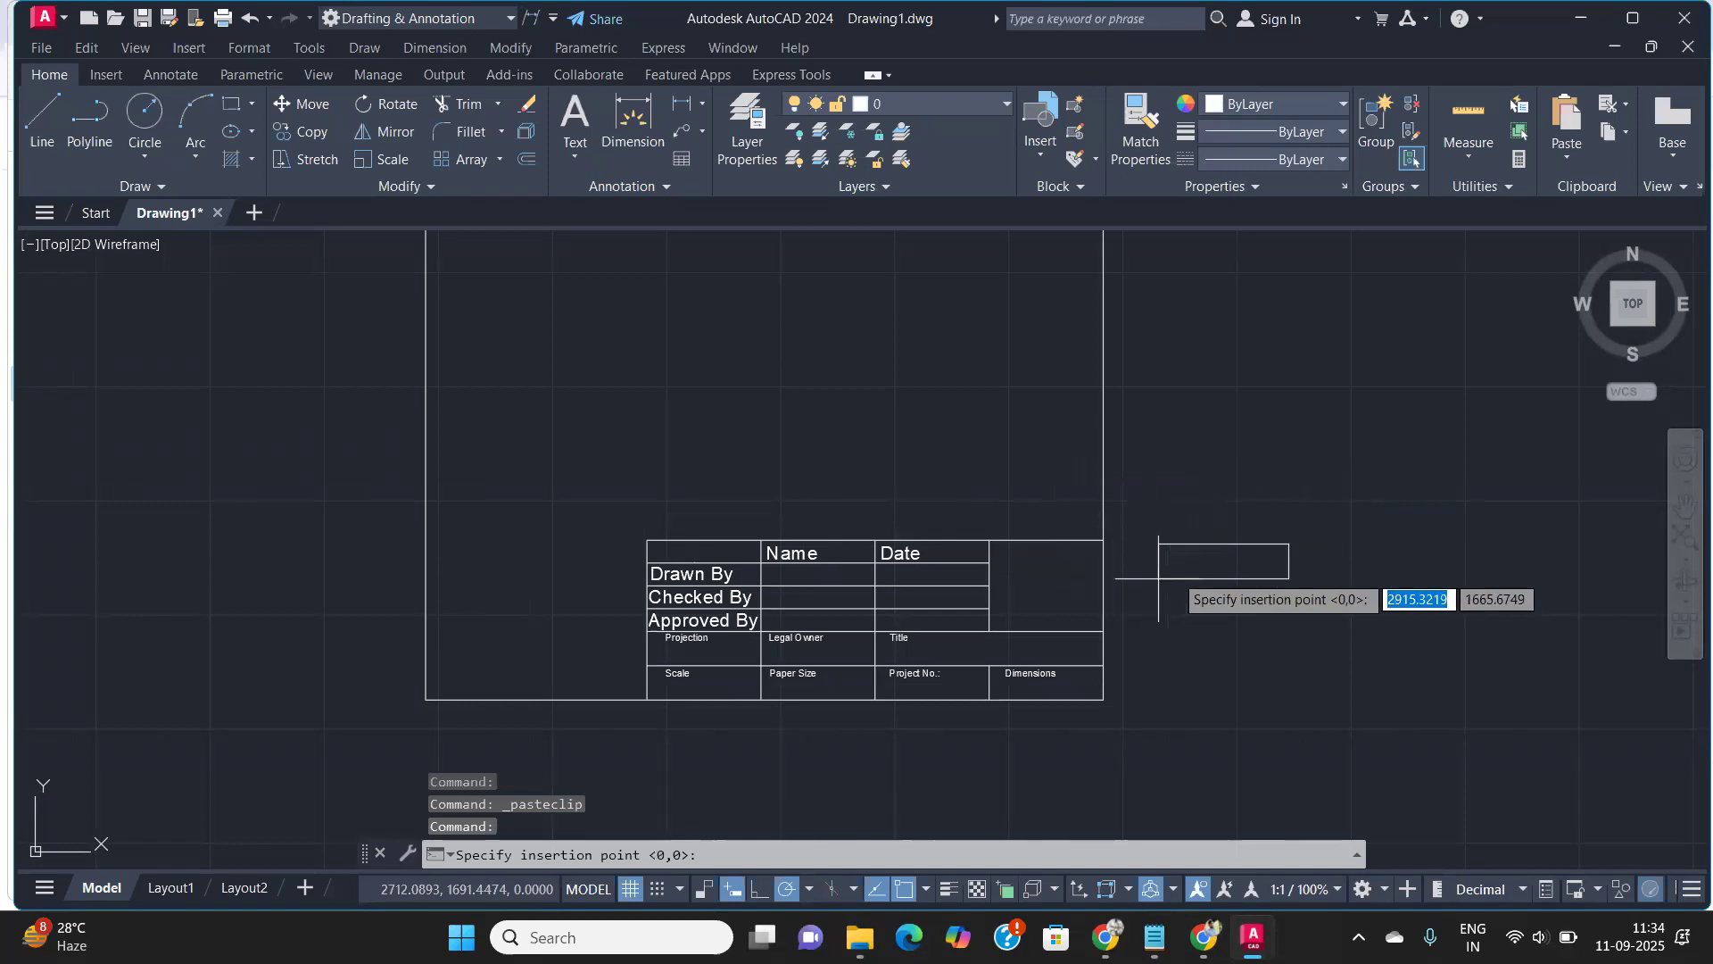
pyautogui.click(1206, 562)
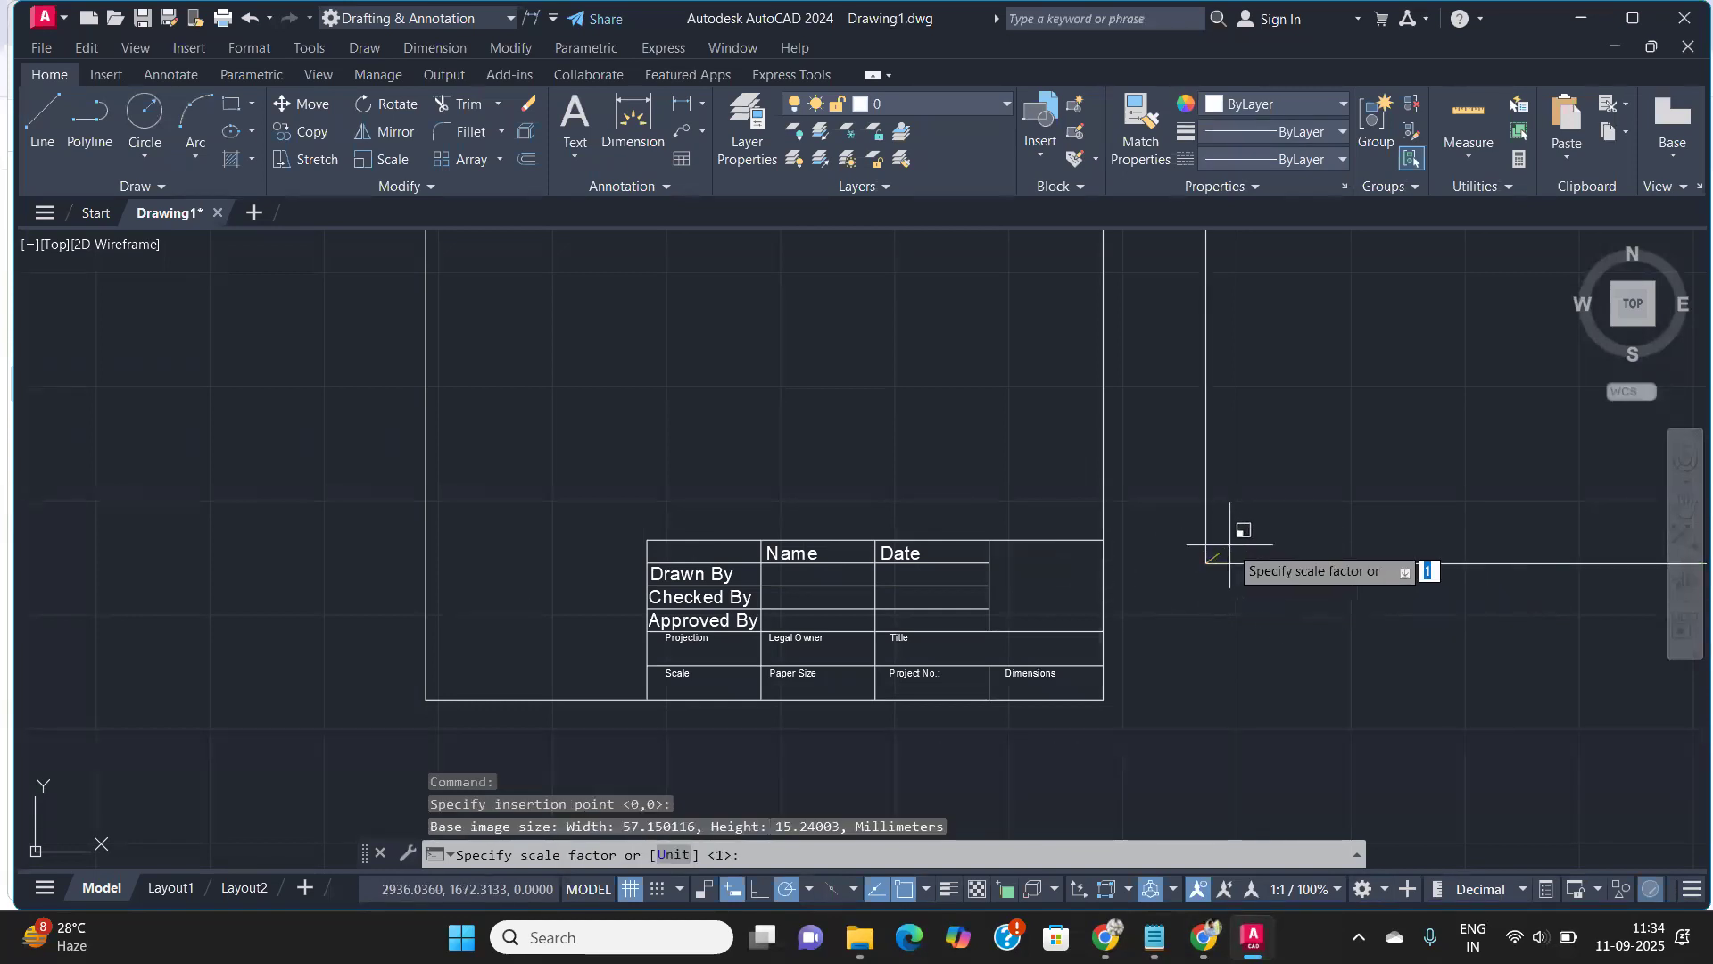
pyautogui.scroll(2, 1229, 544)
pyautogui.write('v')
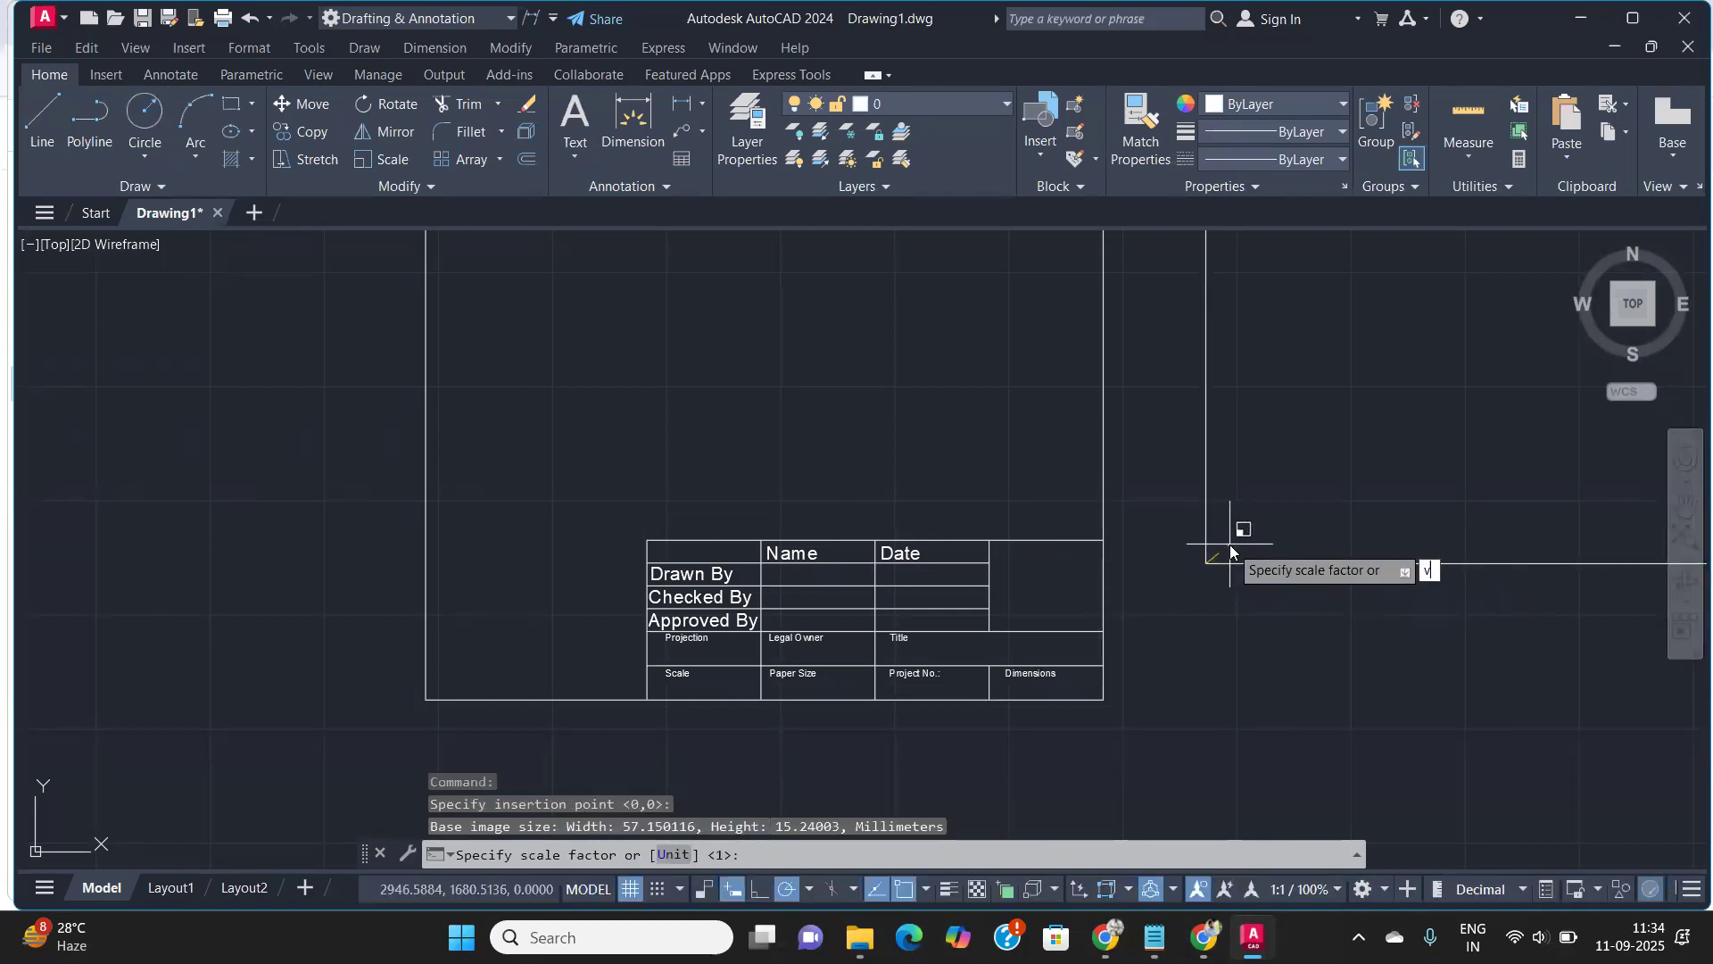
pyautogui.press('BackSpace')
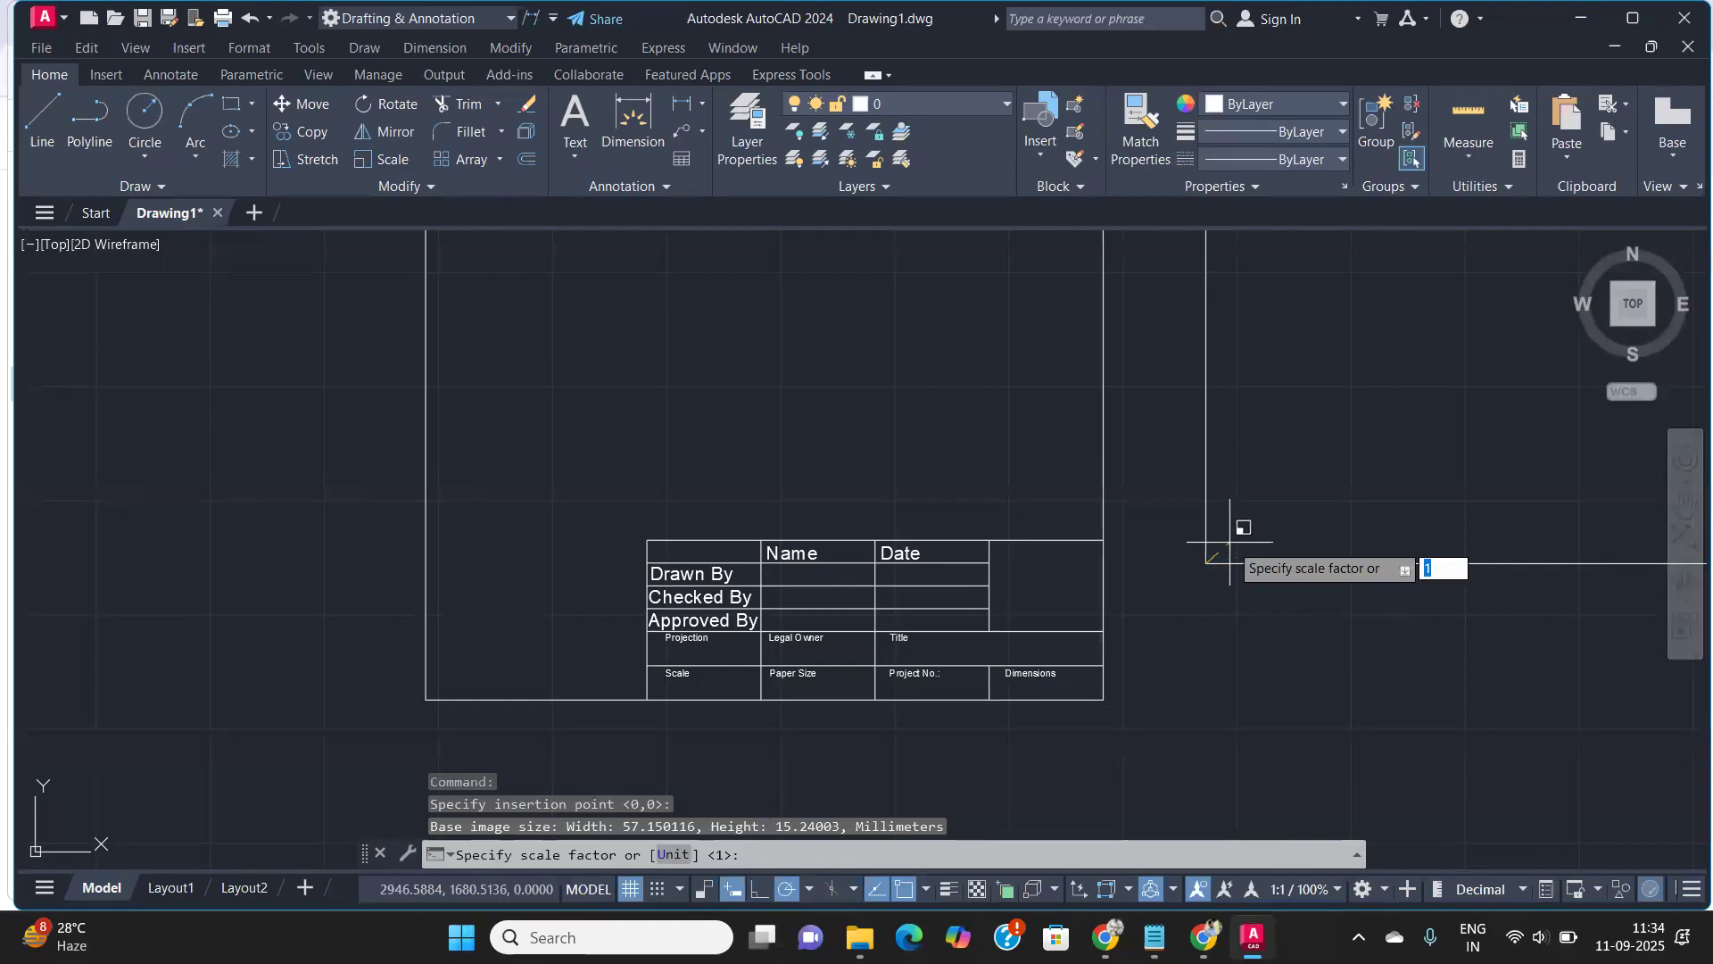
pyautogui.press('Return')
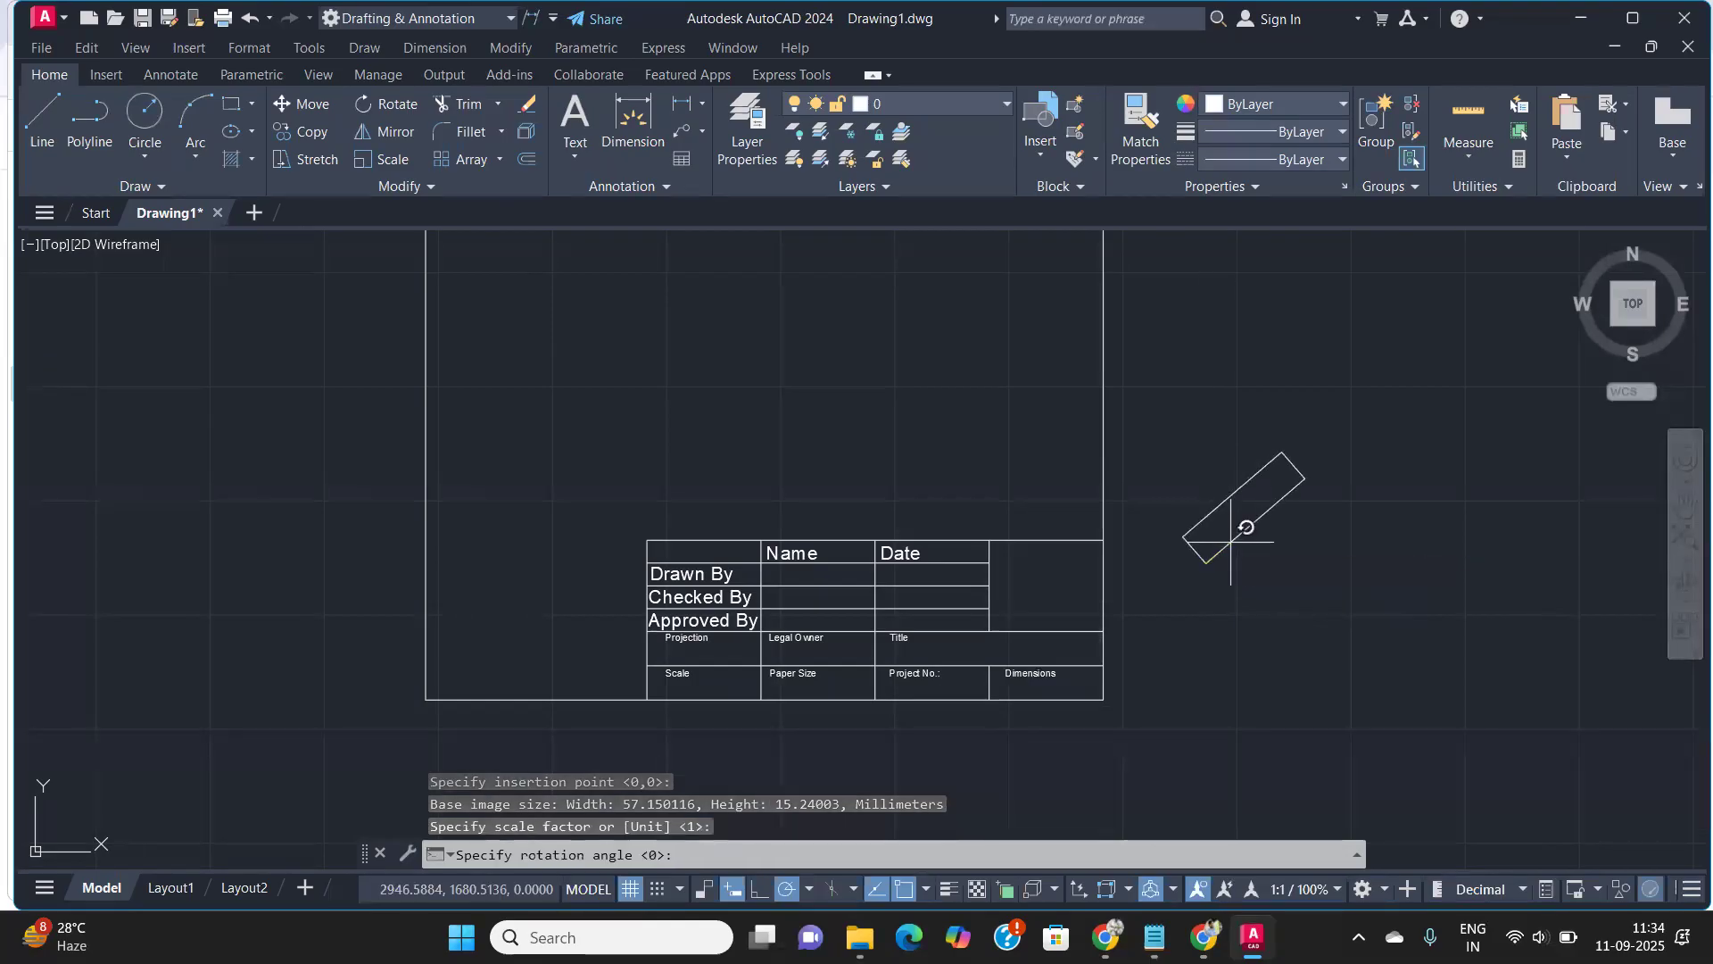
pyautogui.click(1369, 566)
pyautogui.scroll(2, 1301, 547)
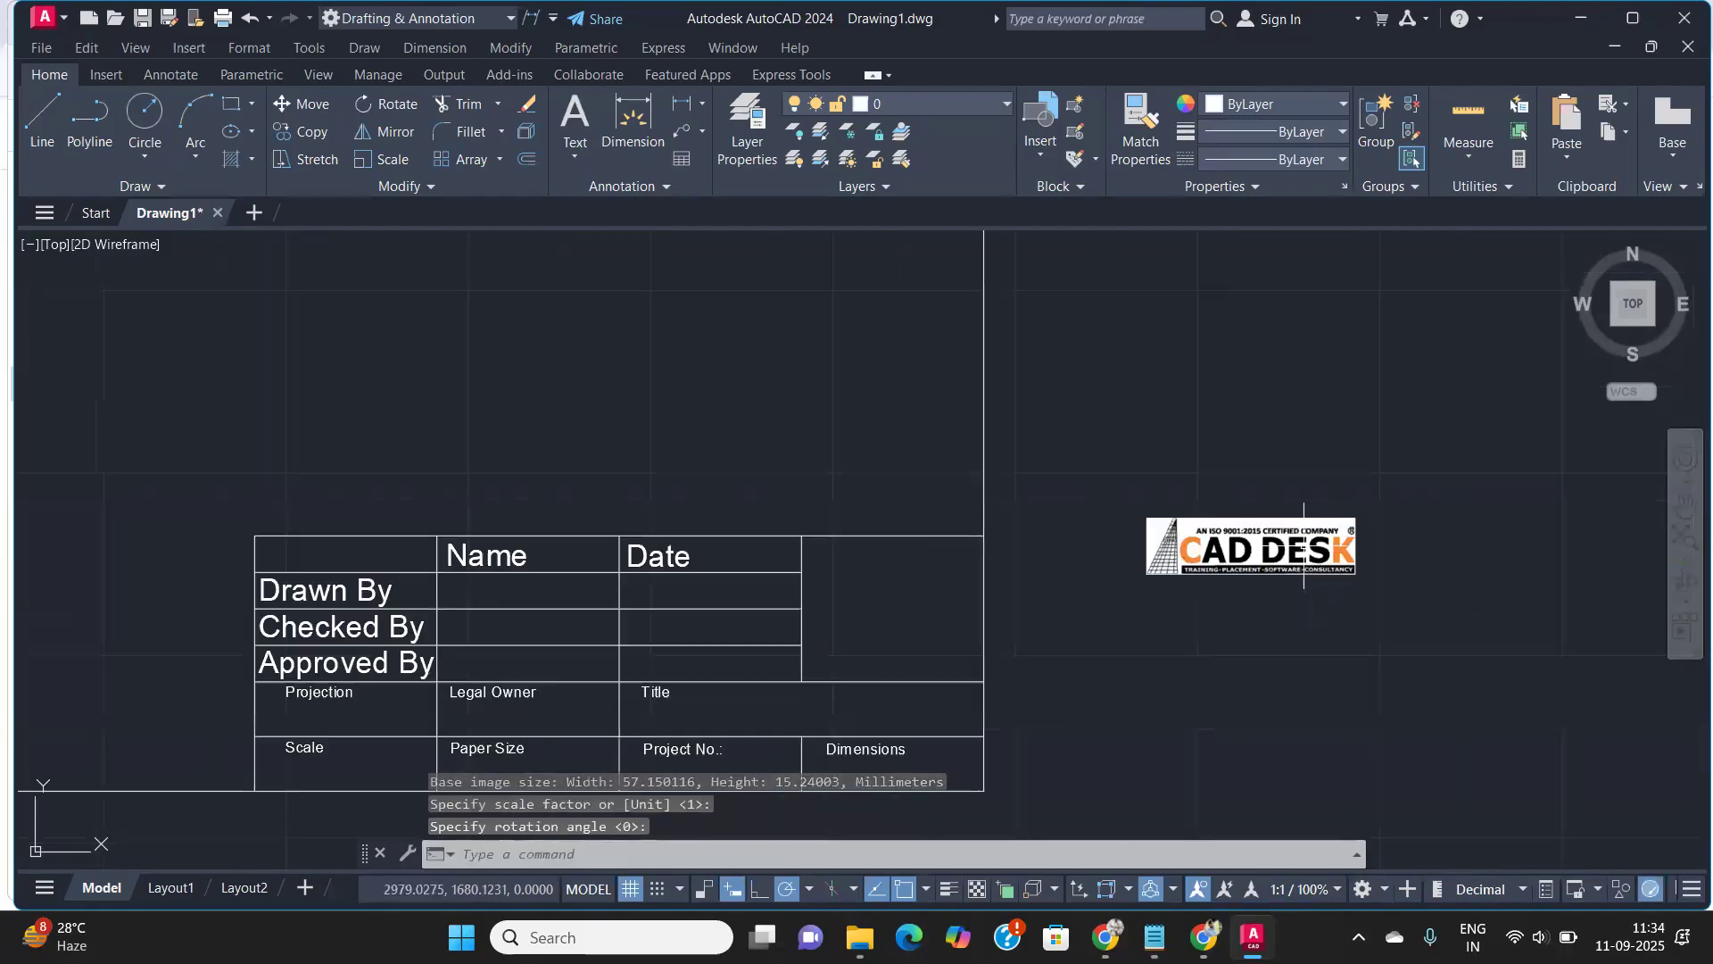
pyautogui.click(1398, 603)
pyautogui.click(1303, 524)
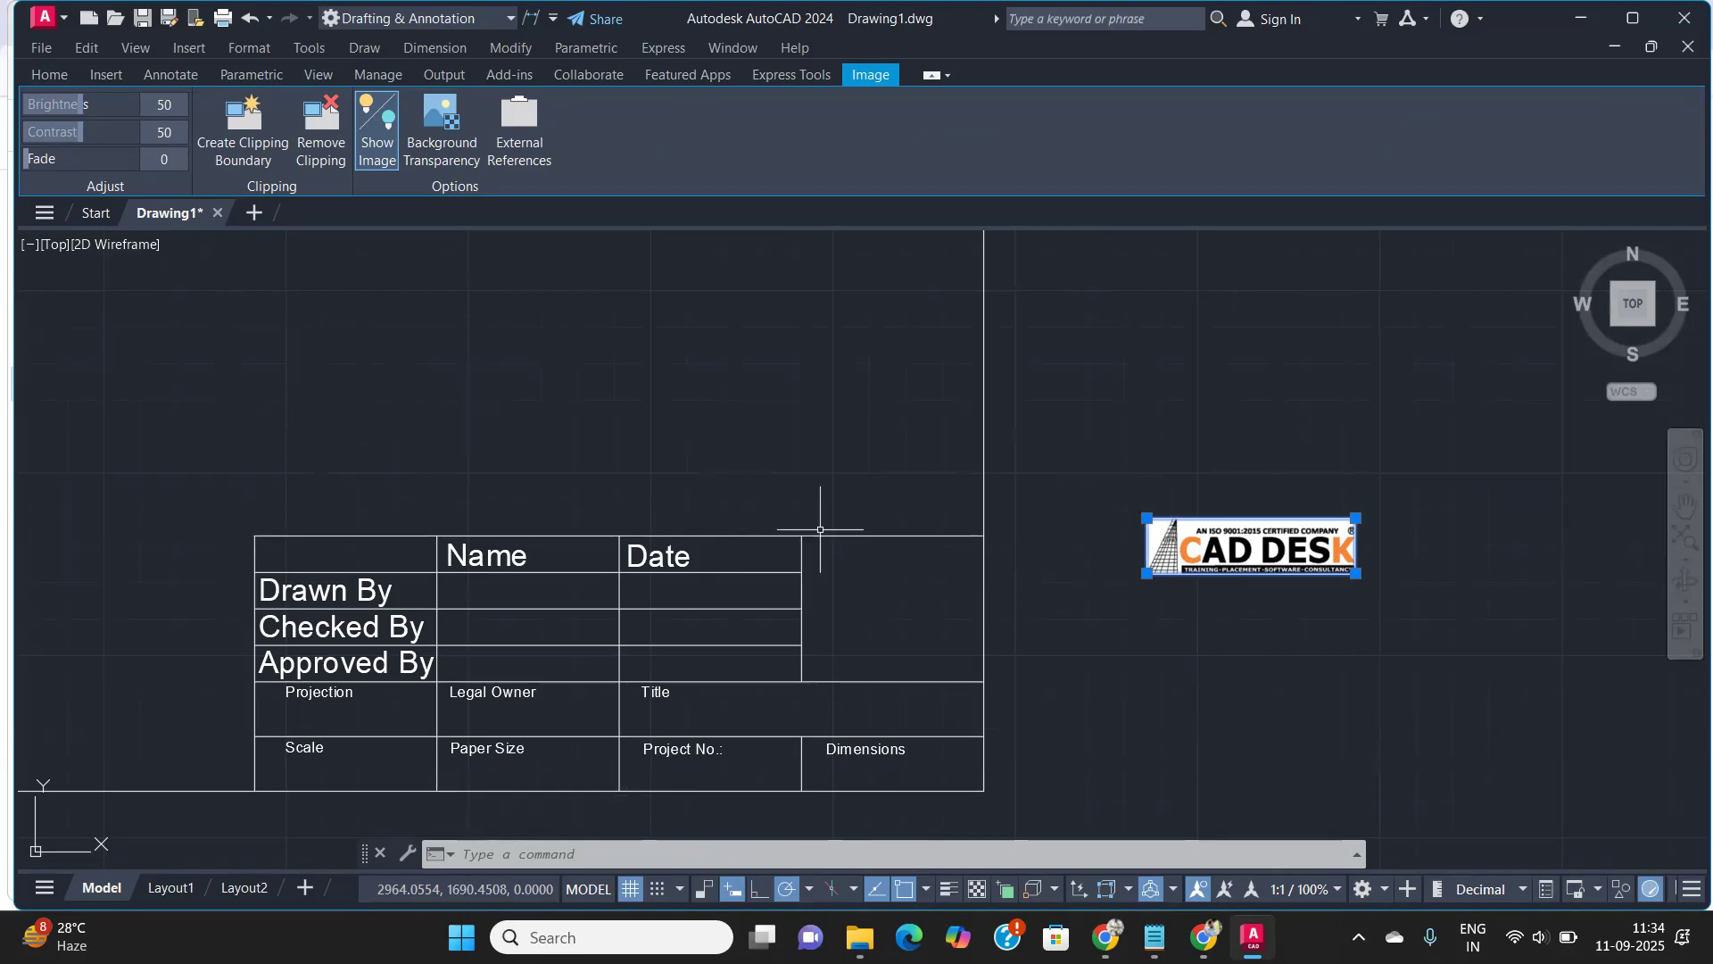
pyautogui.write('S')
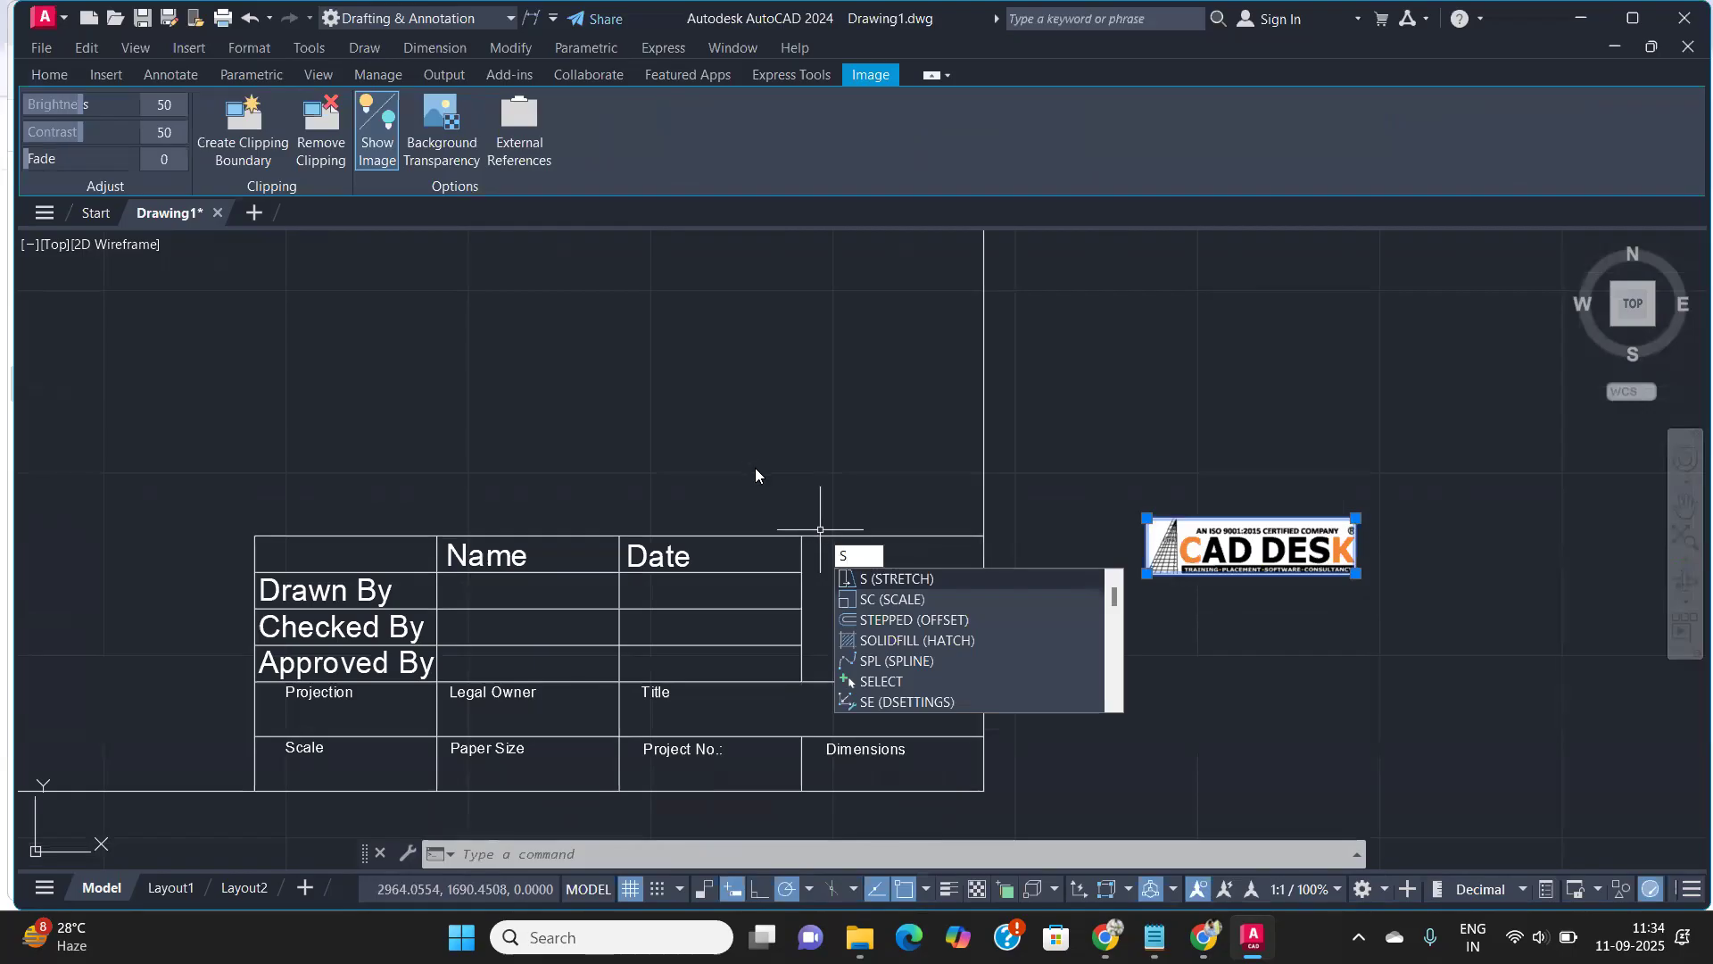
pyautogui.press('Escape')
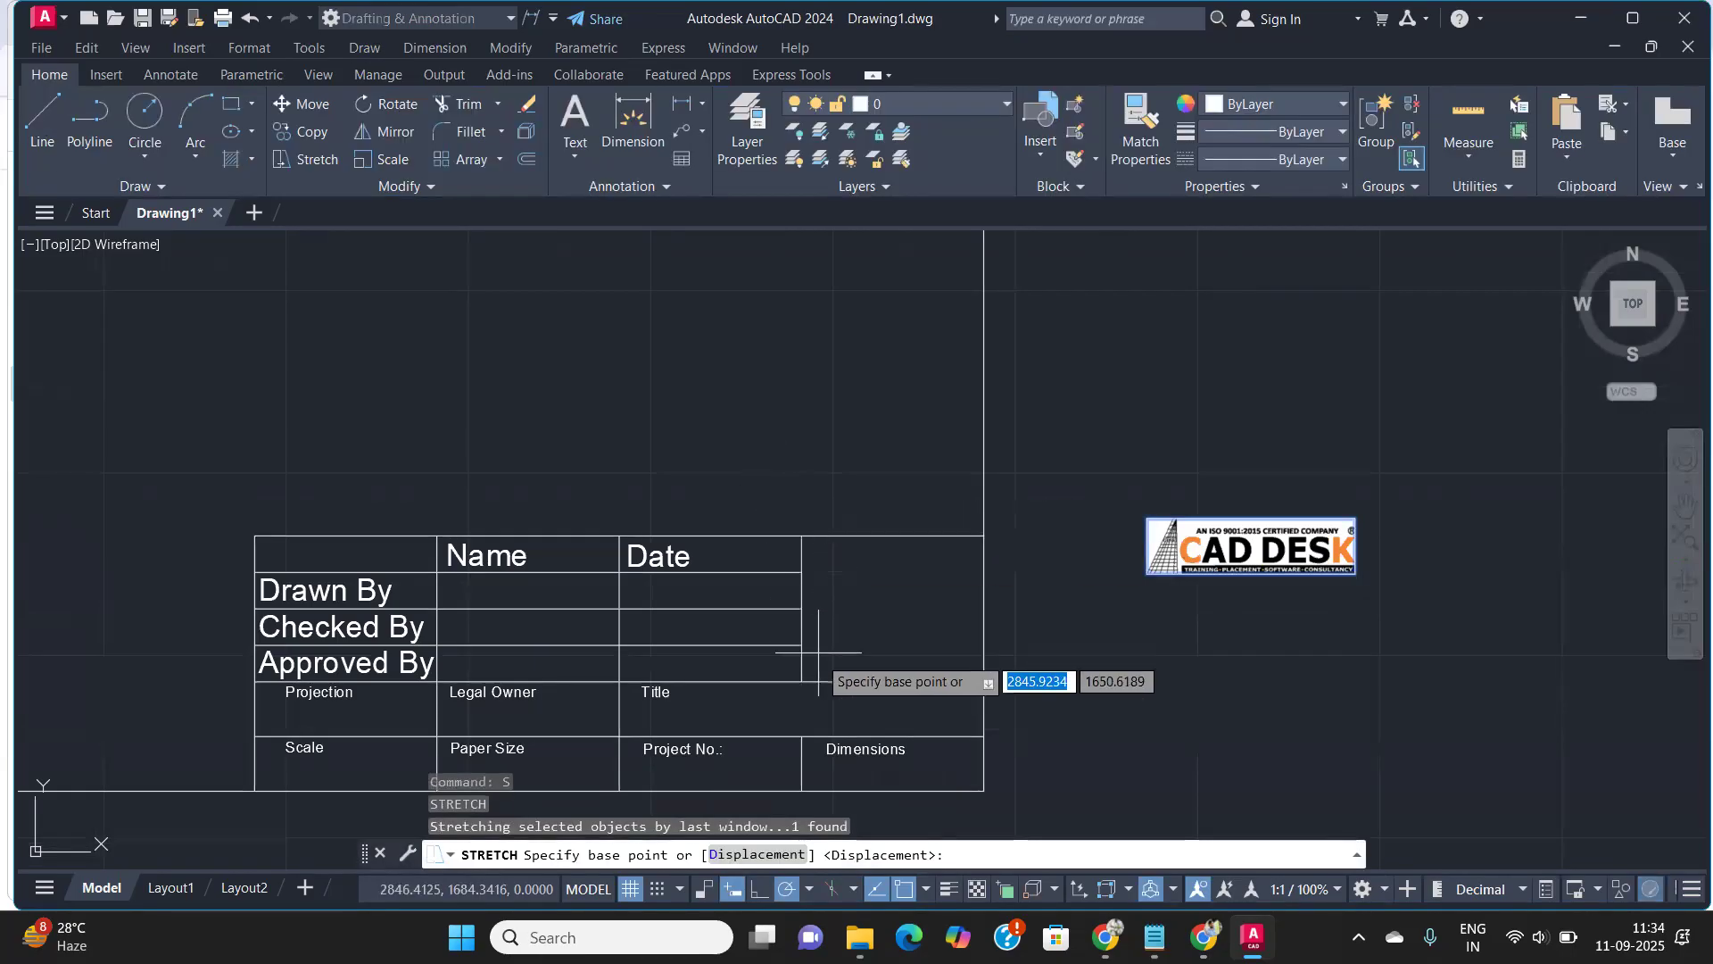
pyautogui.click(828, 694)
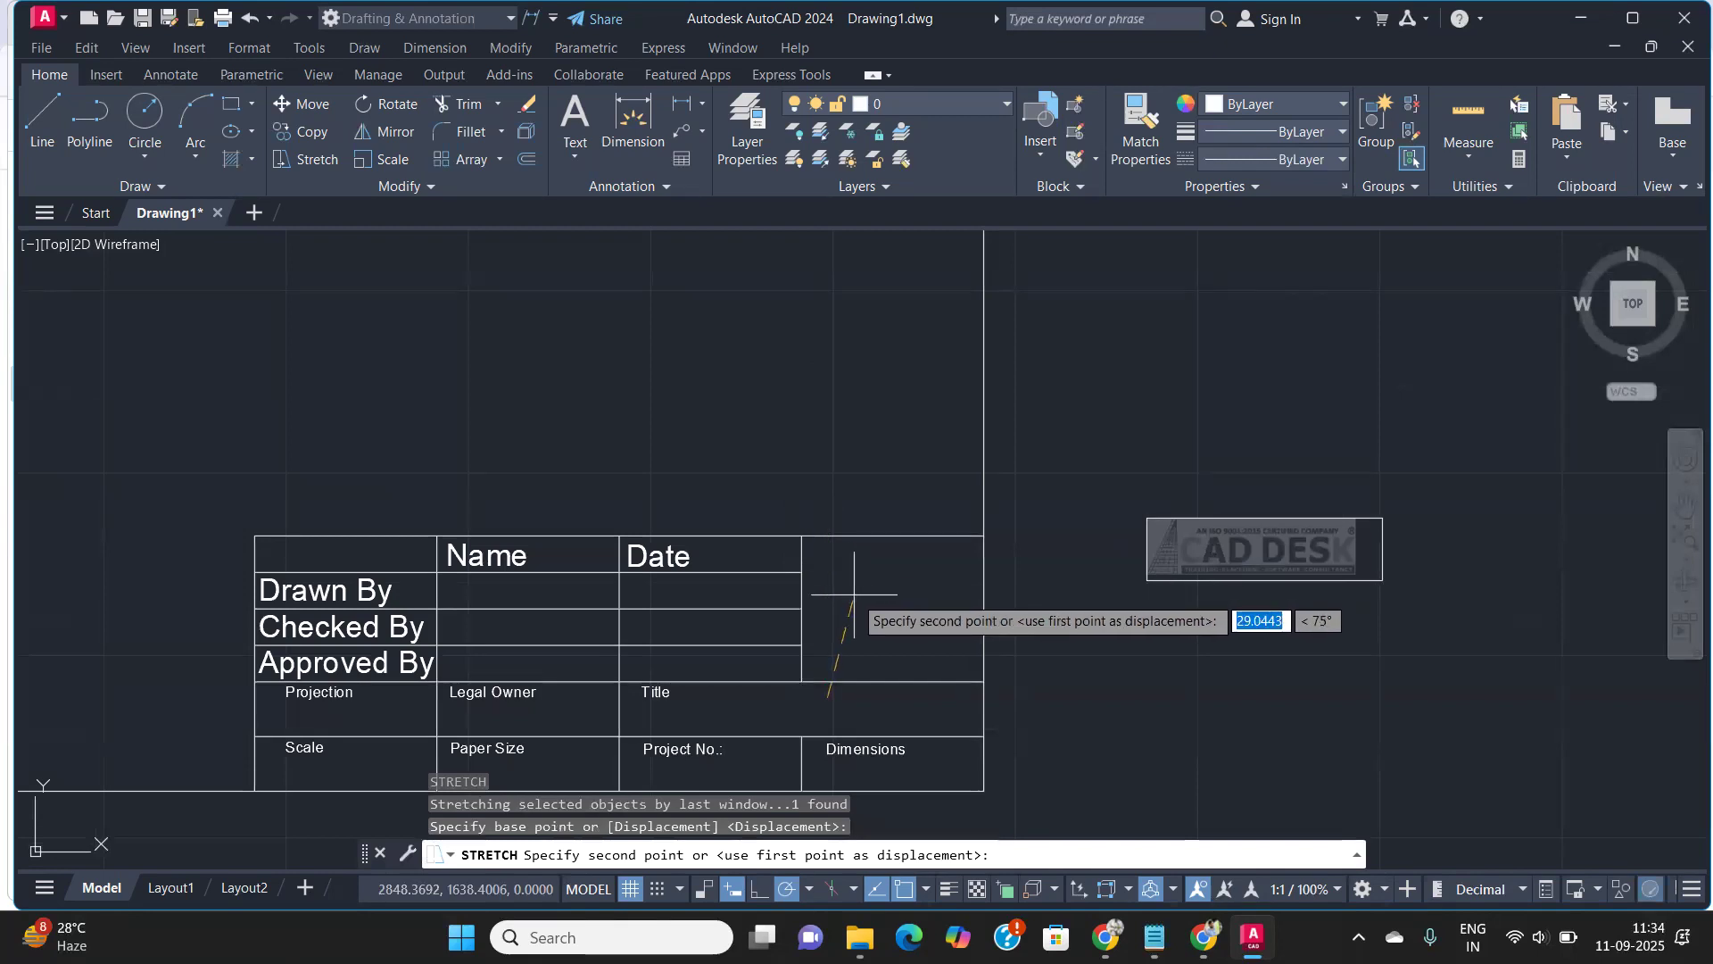
pyautogui.press('Escape')
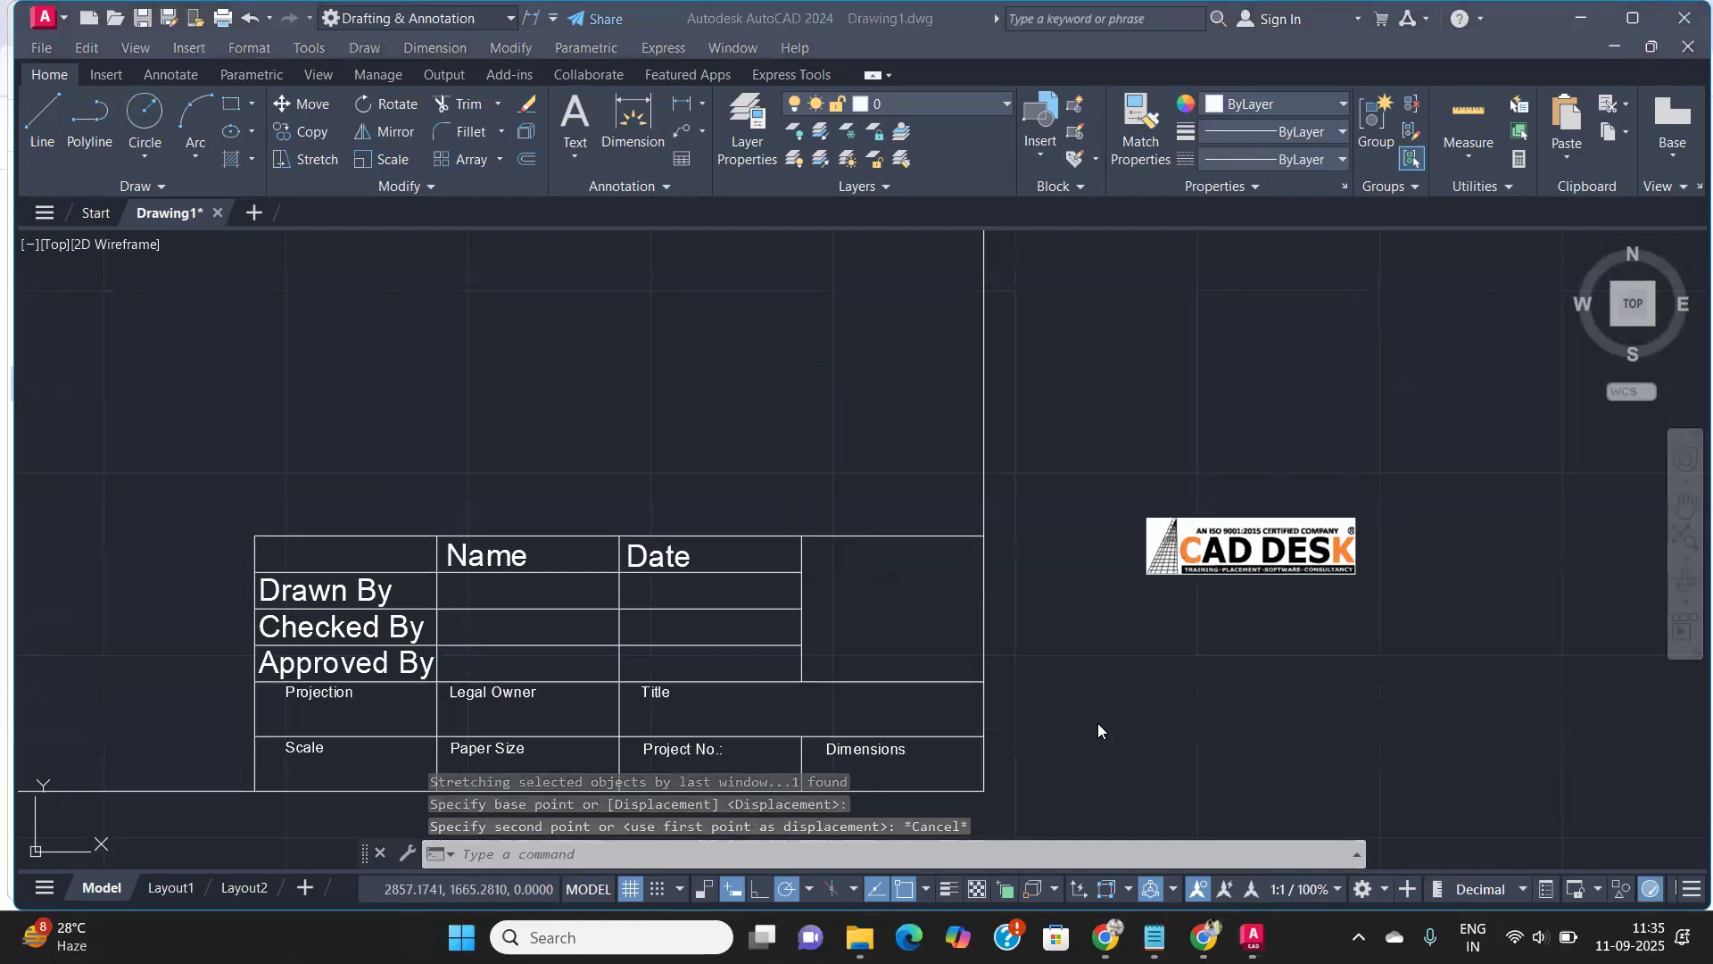
# Stretch the title block's vertical divider after the Date column towards that column to widen the empty logo cell
pyautogui.click(1092, 701)
pyautogui.write('s')
pyautogui.press('Return')
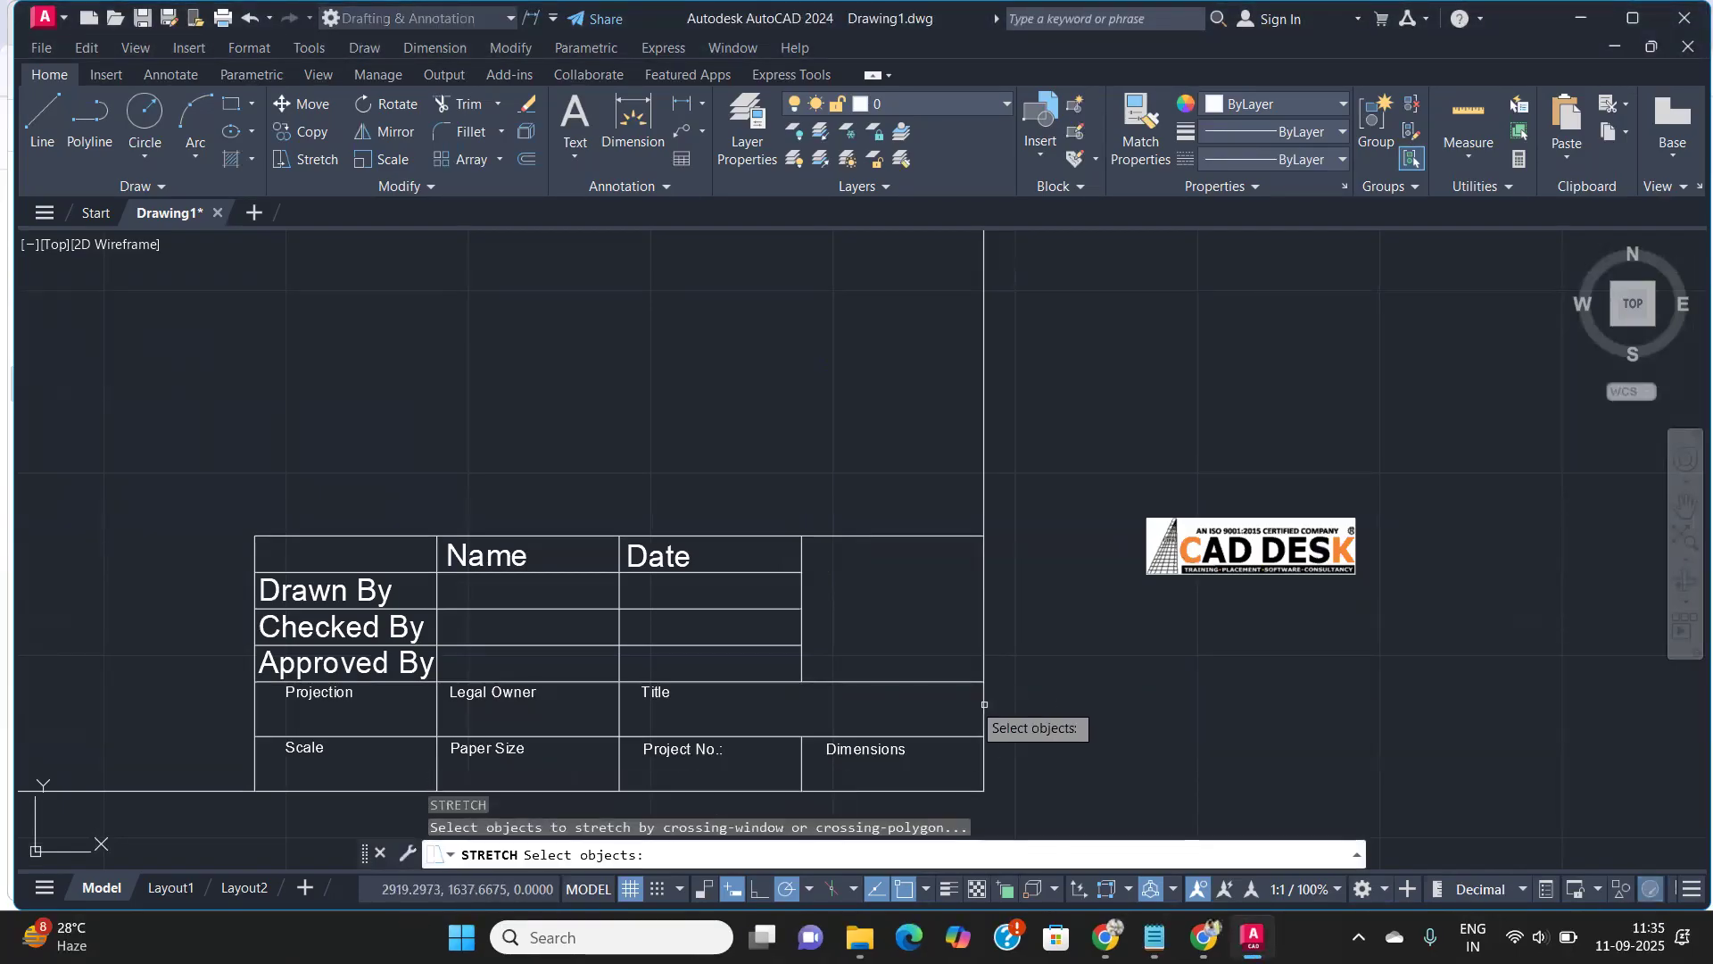
pyautogui.click(837, 699)
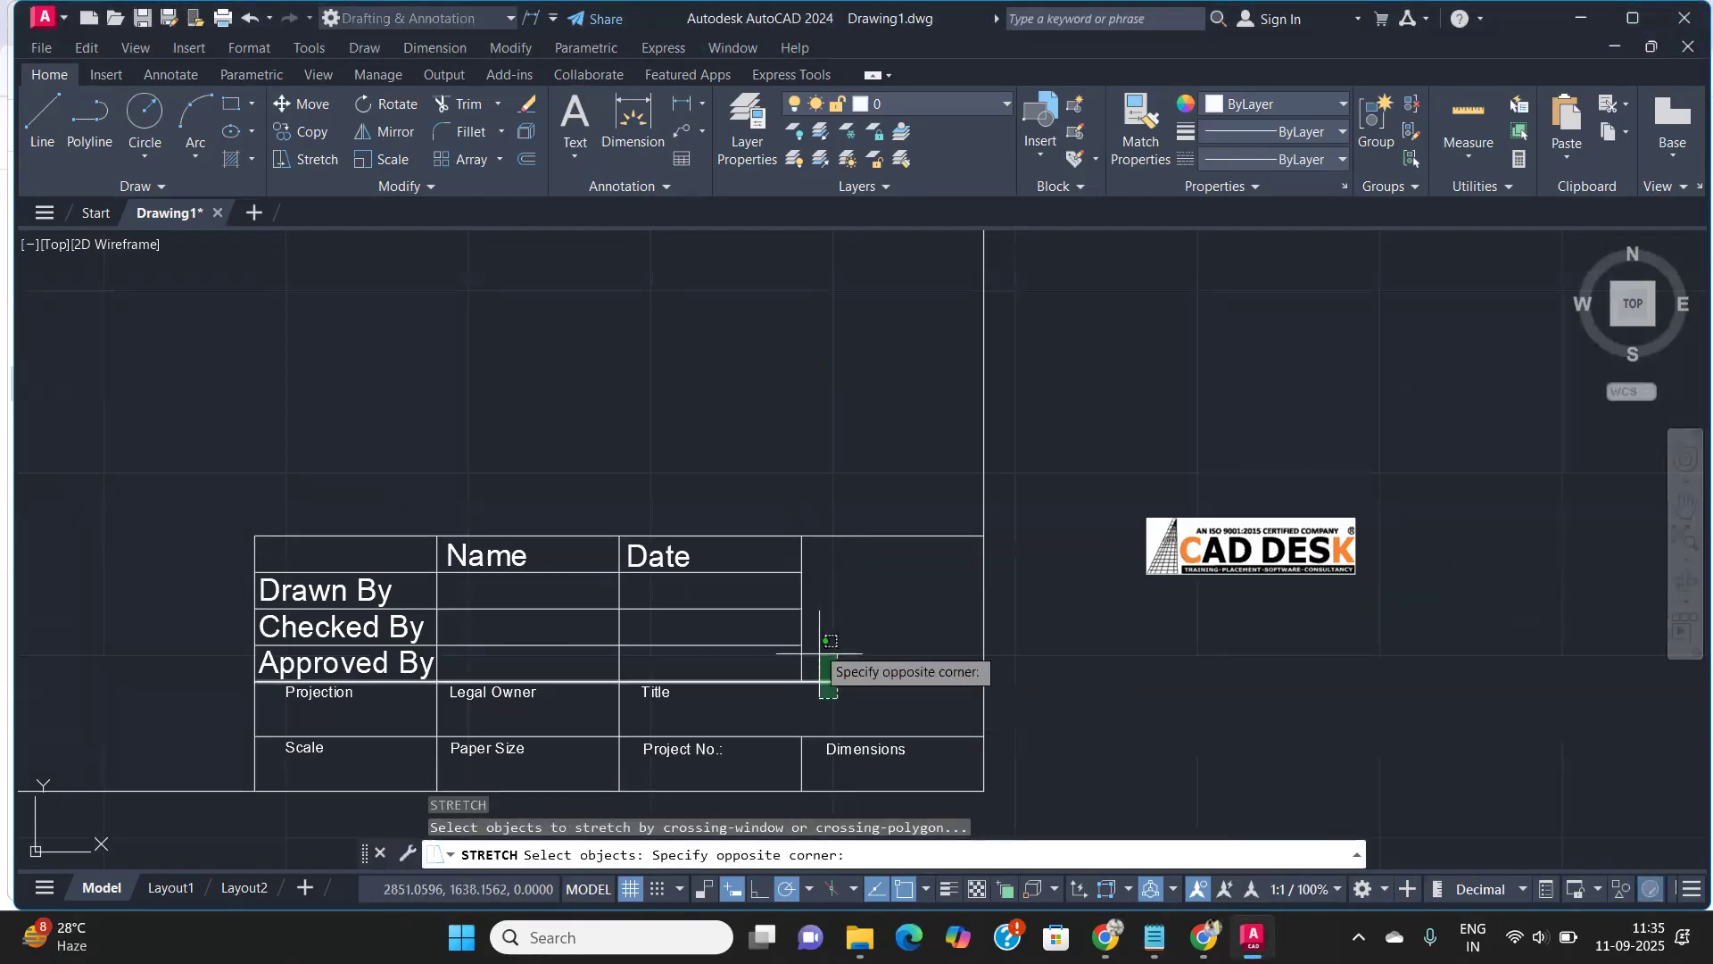
pyautogui.click(776, 511)
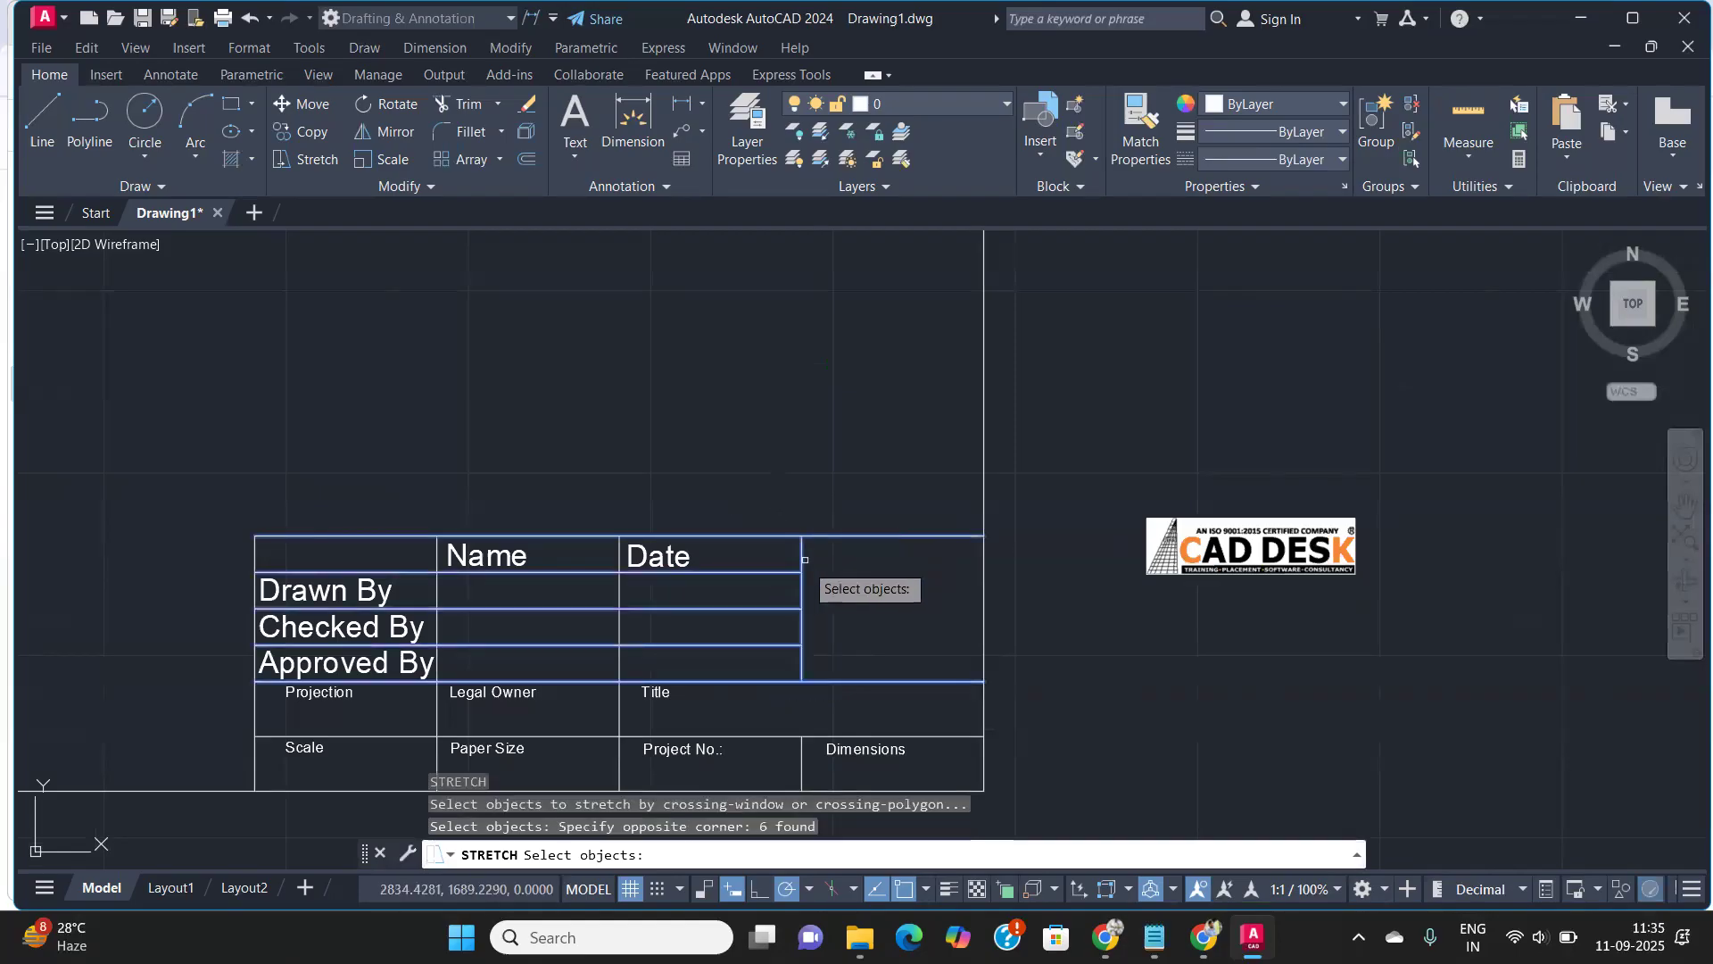
pyautogui.press('Return')
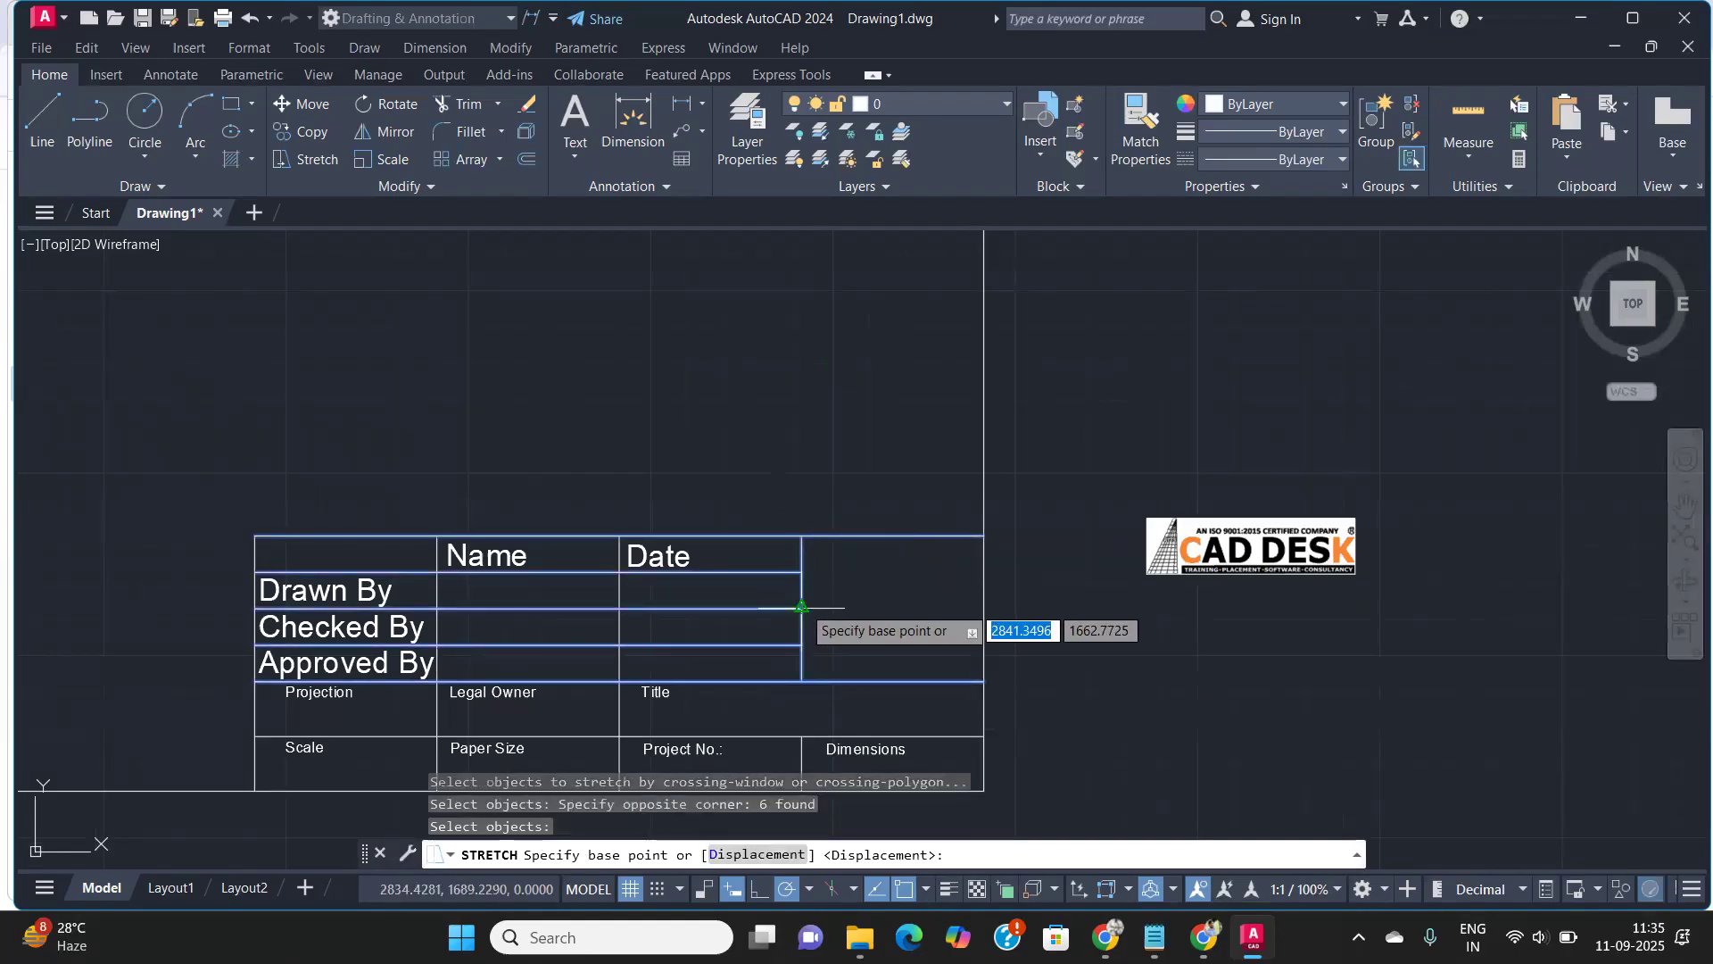
pyautogui.click(802, 607)
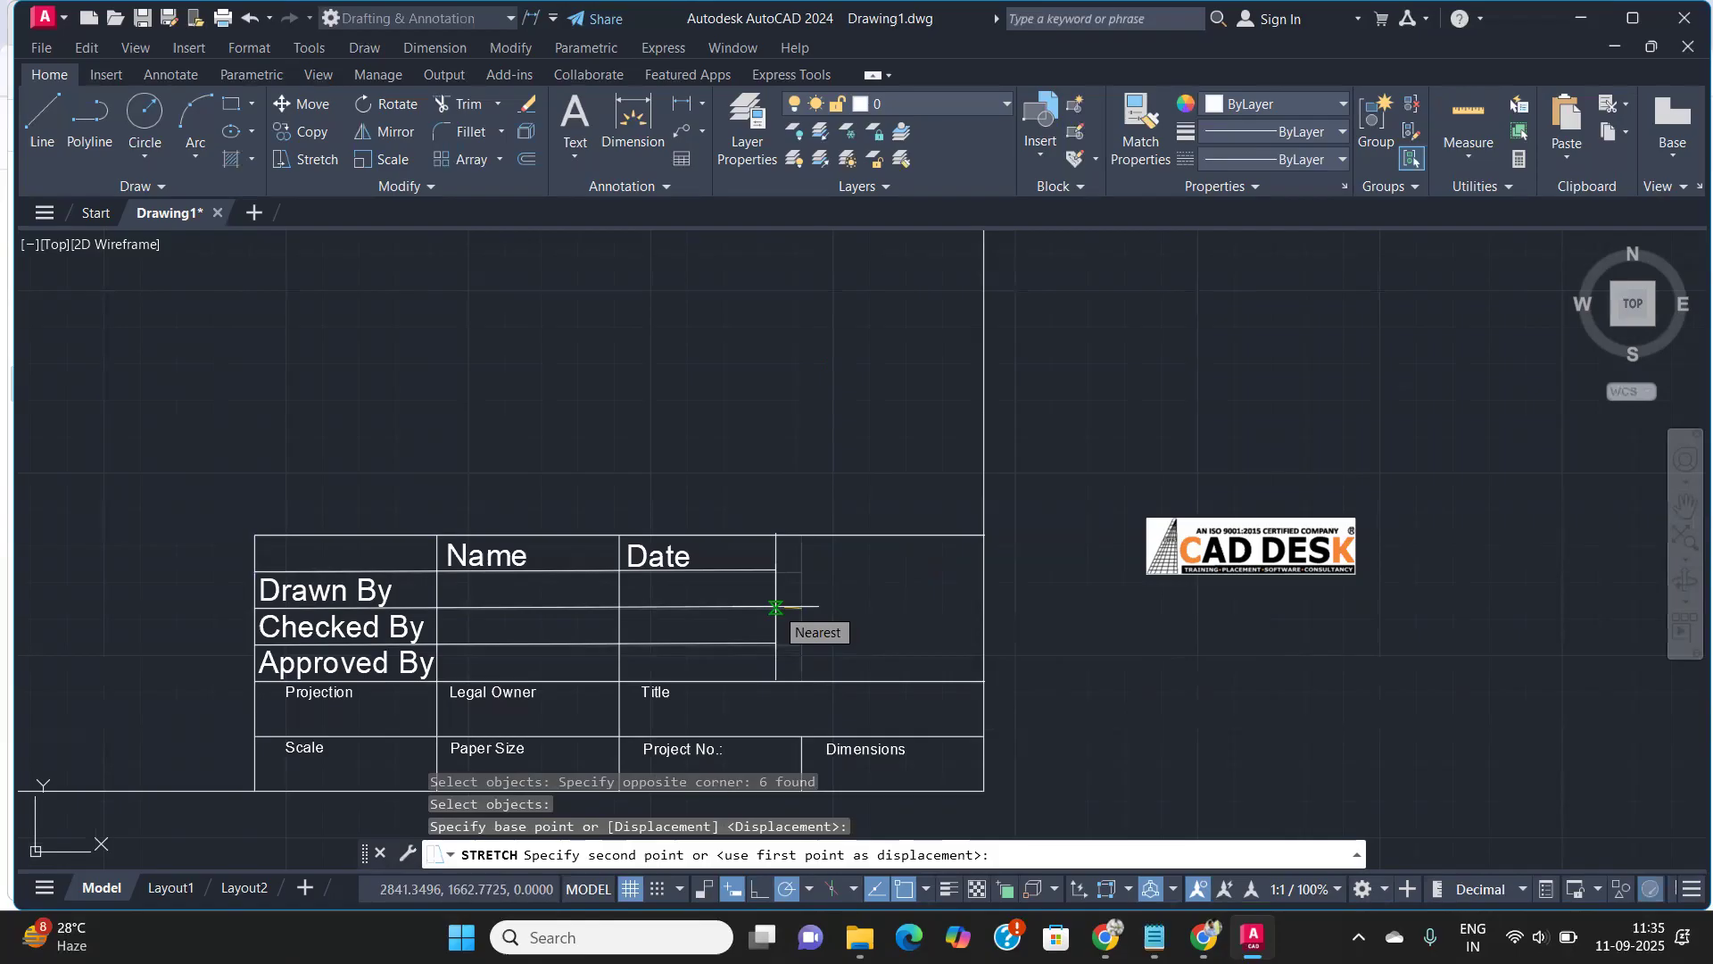
pyautogui.scroll(2, 776, 607)
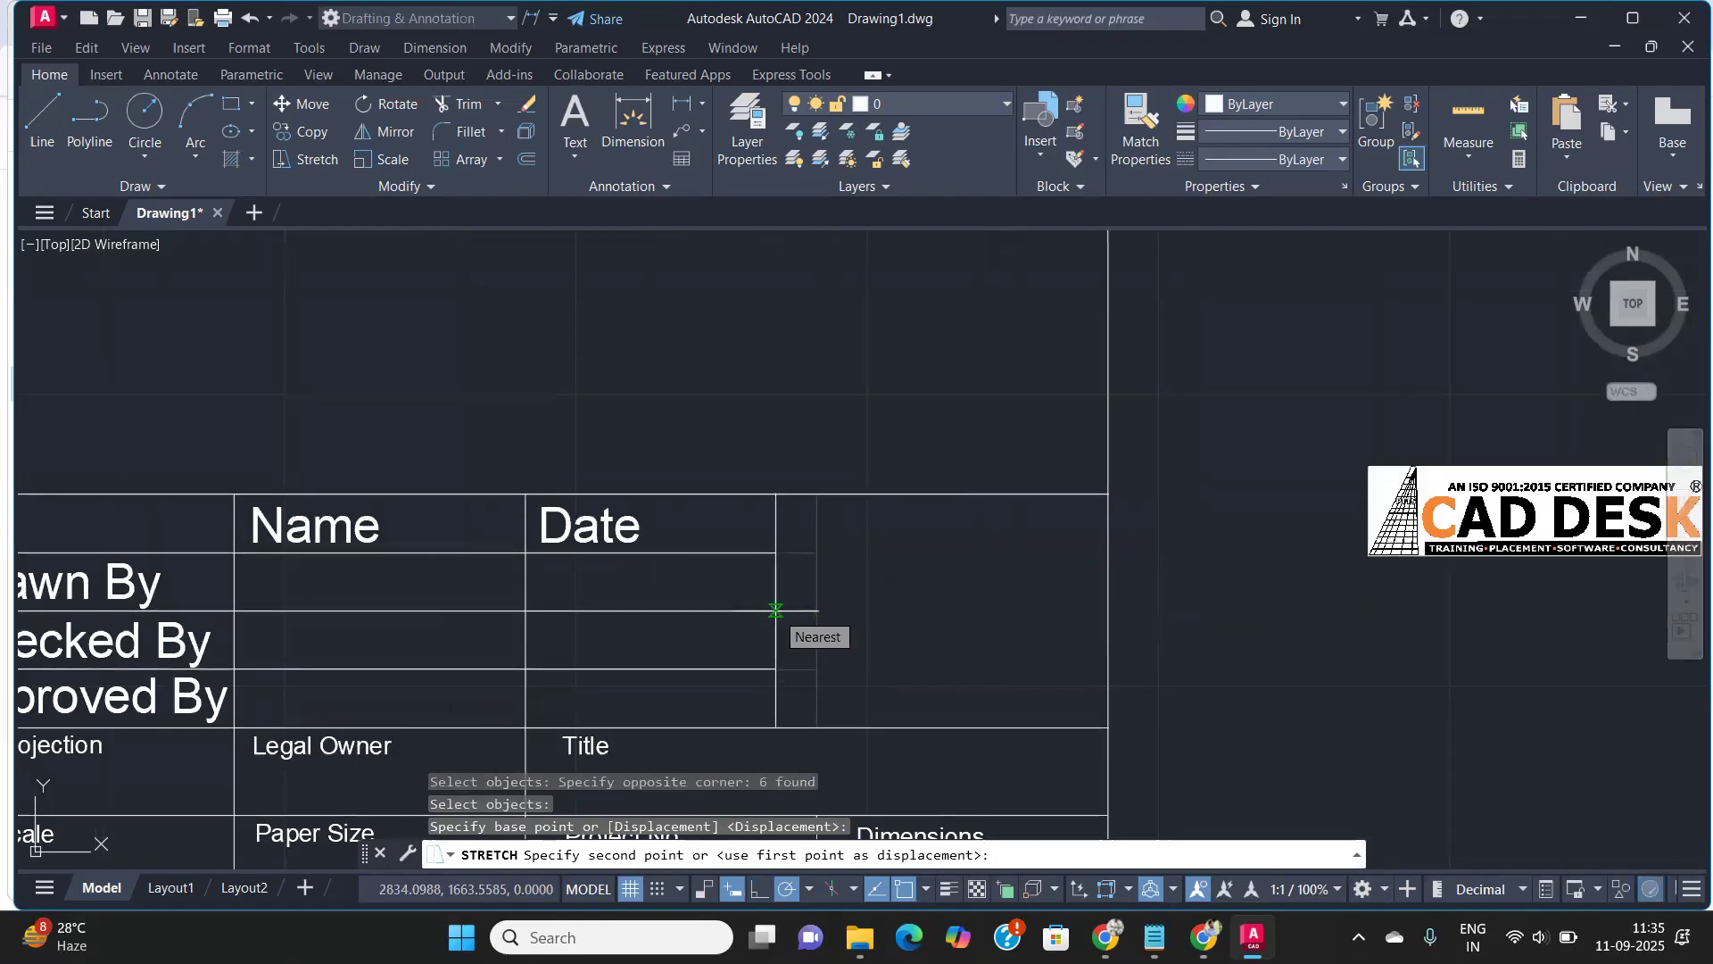
pyautogui.click(776, 609)
pyautogui.scroll(-3, 872, 643)
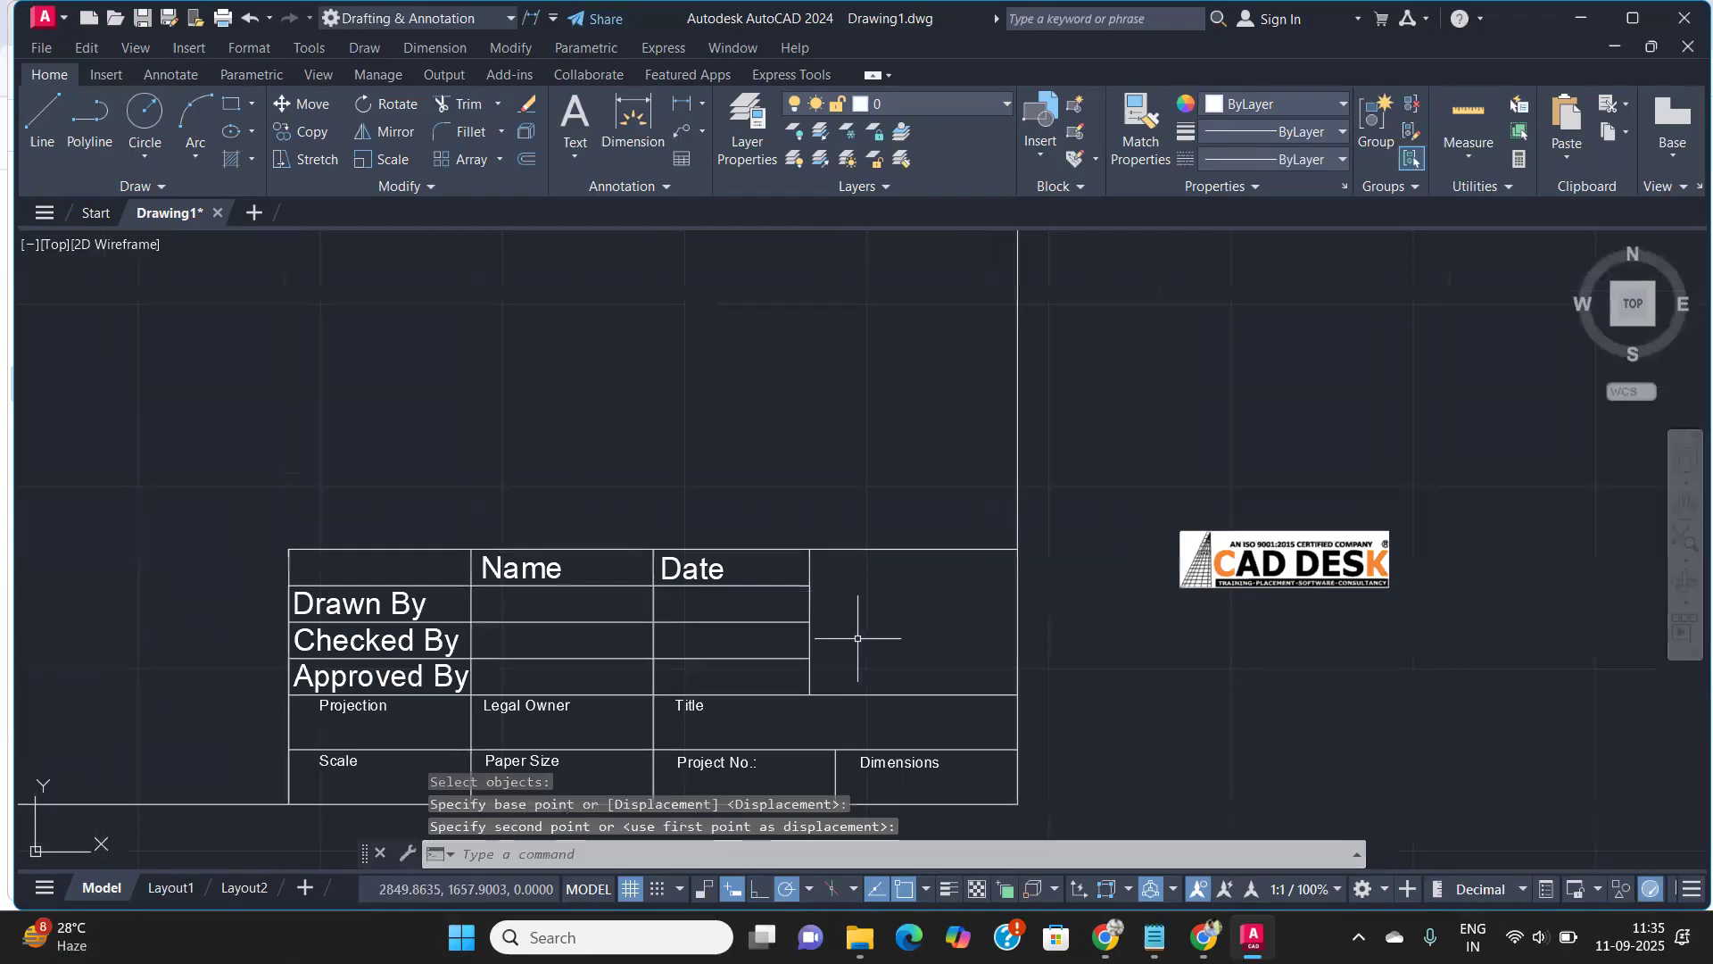
# Move the logo image from outside the sheet into the empty title block cell beside the Date column
pyautogui.click(1271, 612)
pyautogui.click(1098, 479)
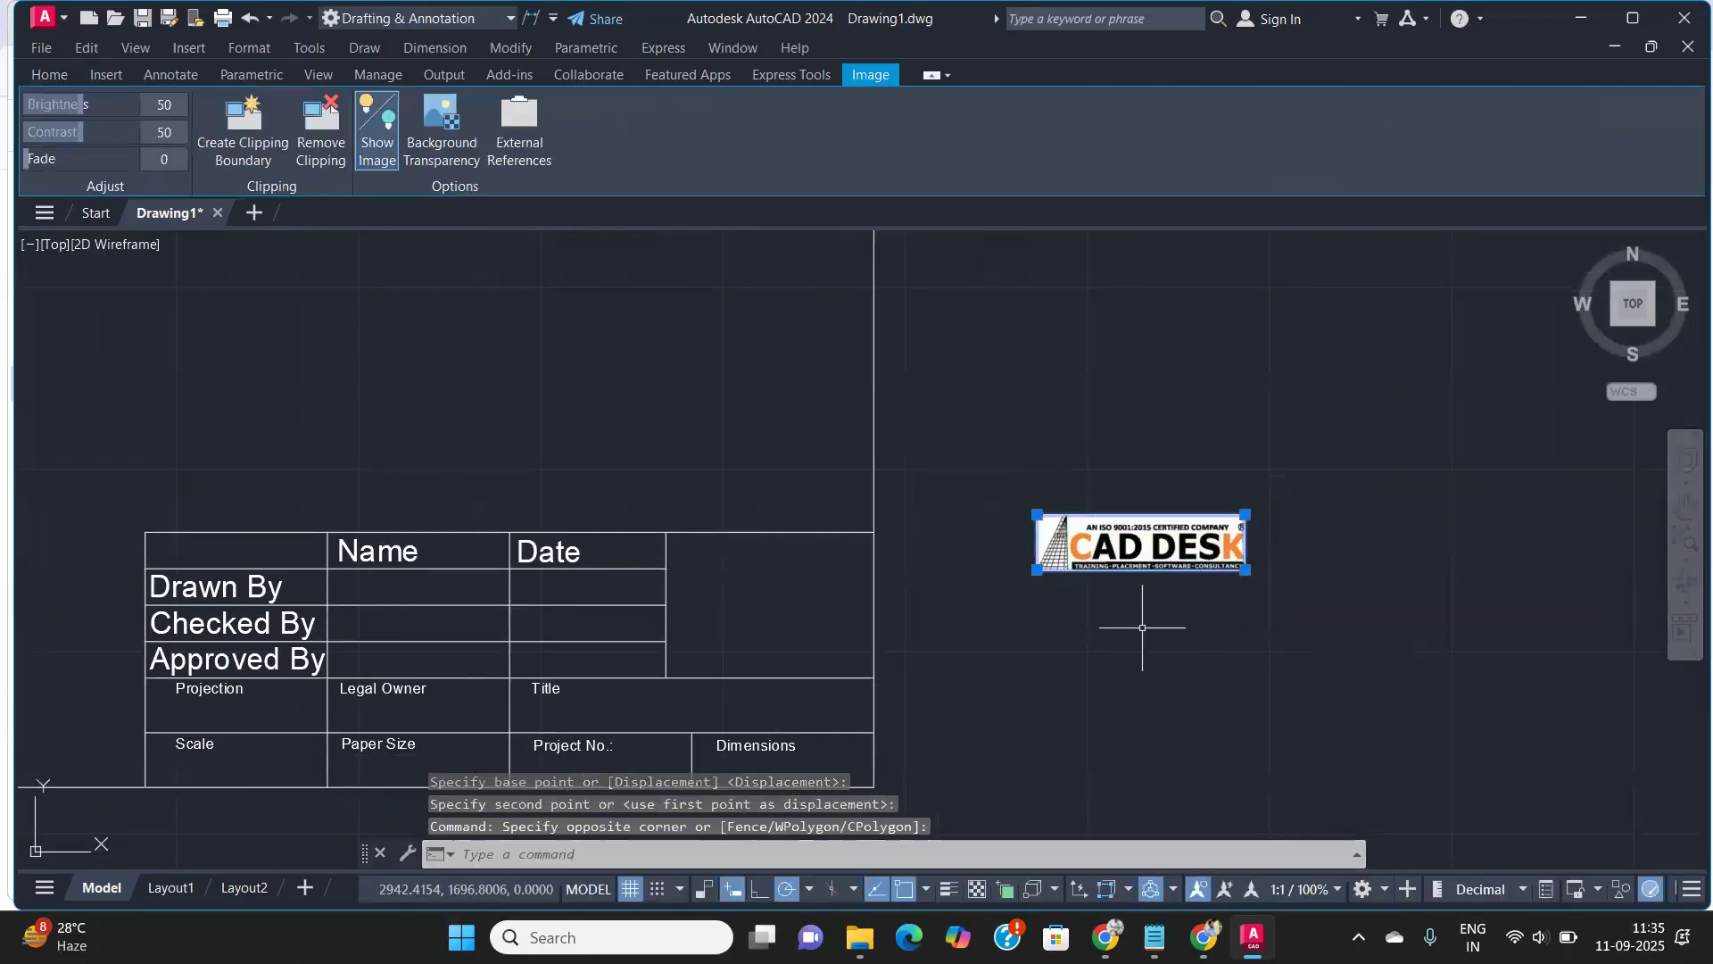
pyautogui.write('M')
pyautogui.press('Return')
pyautogui.click(1106, 555)
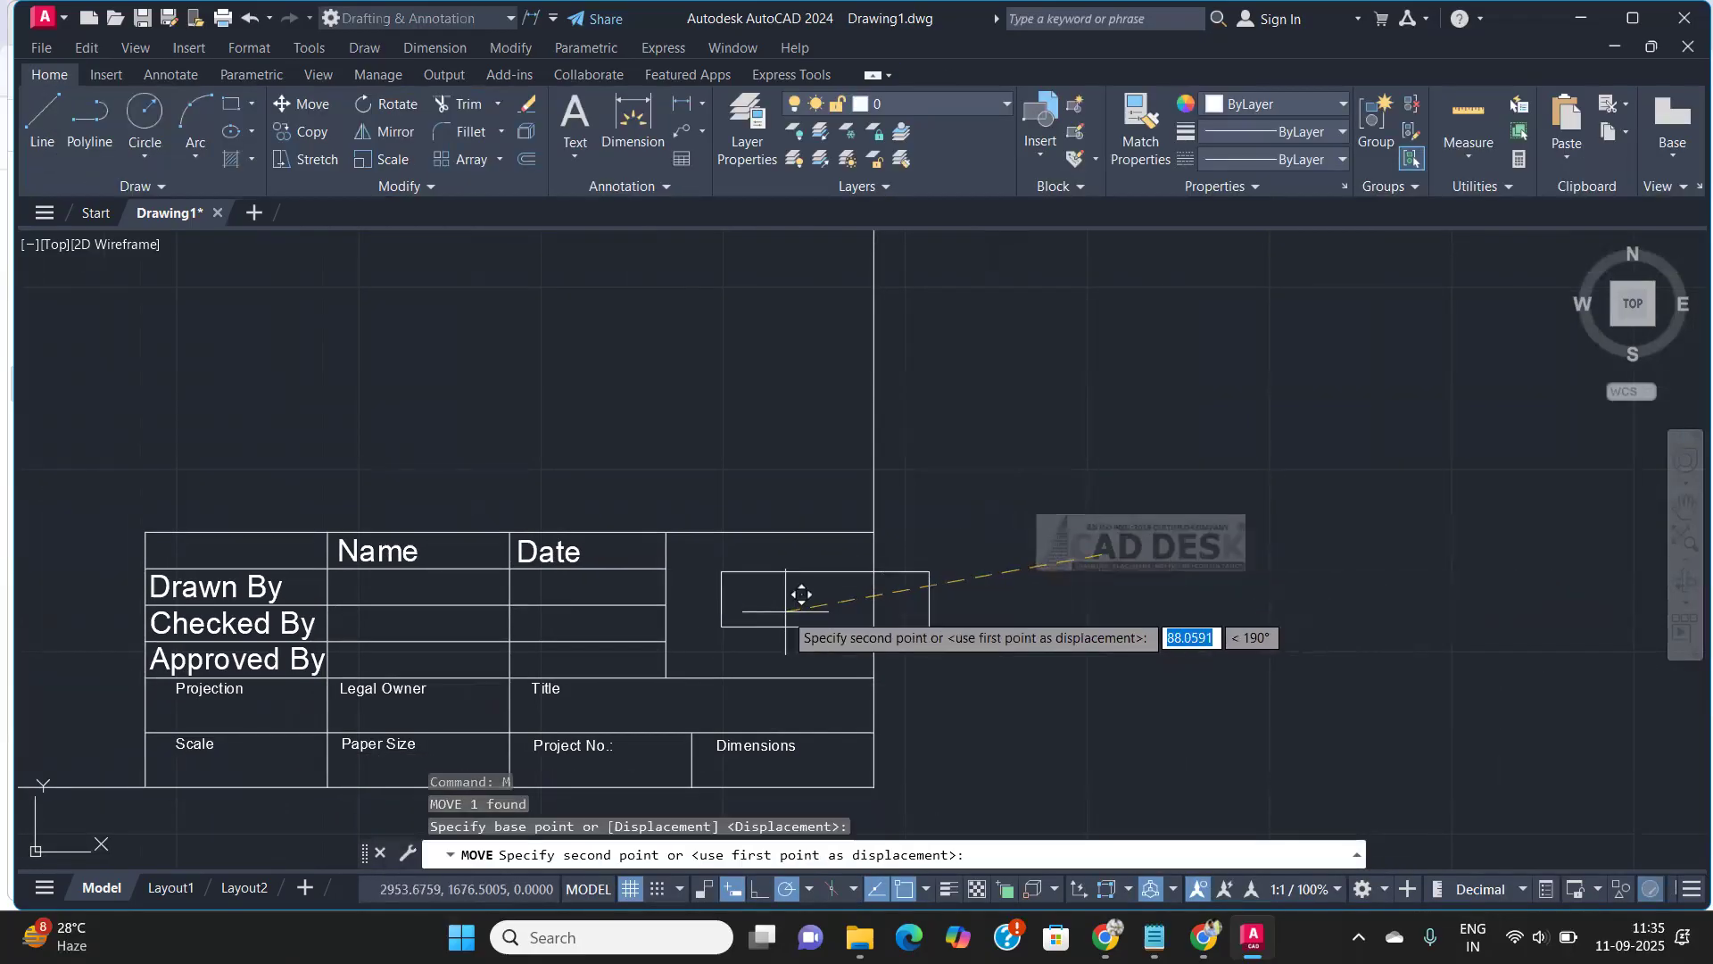
pyautogui.click(750, 610)
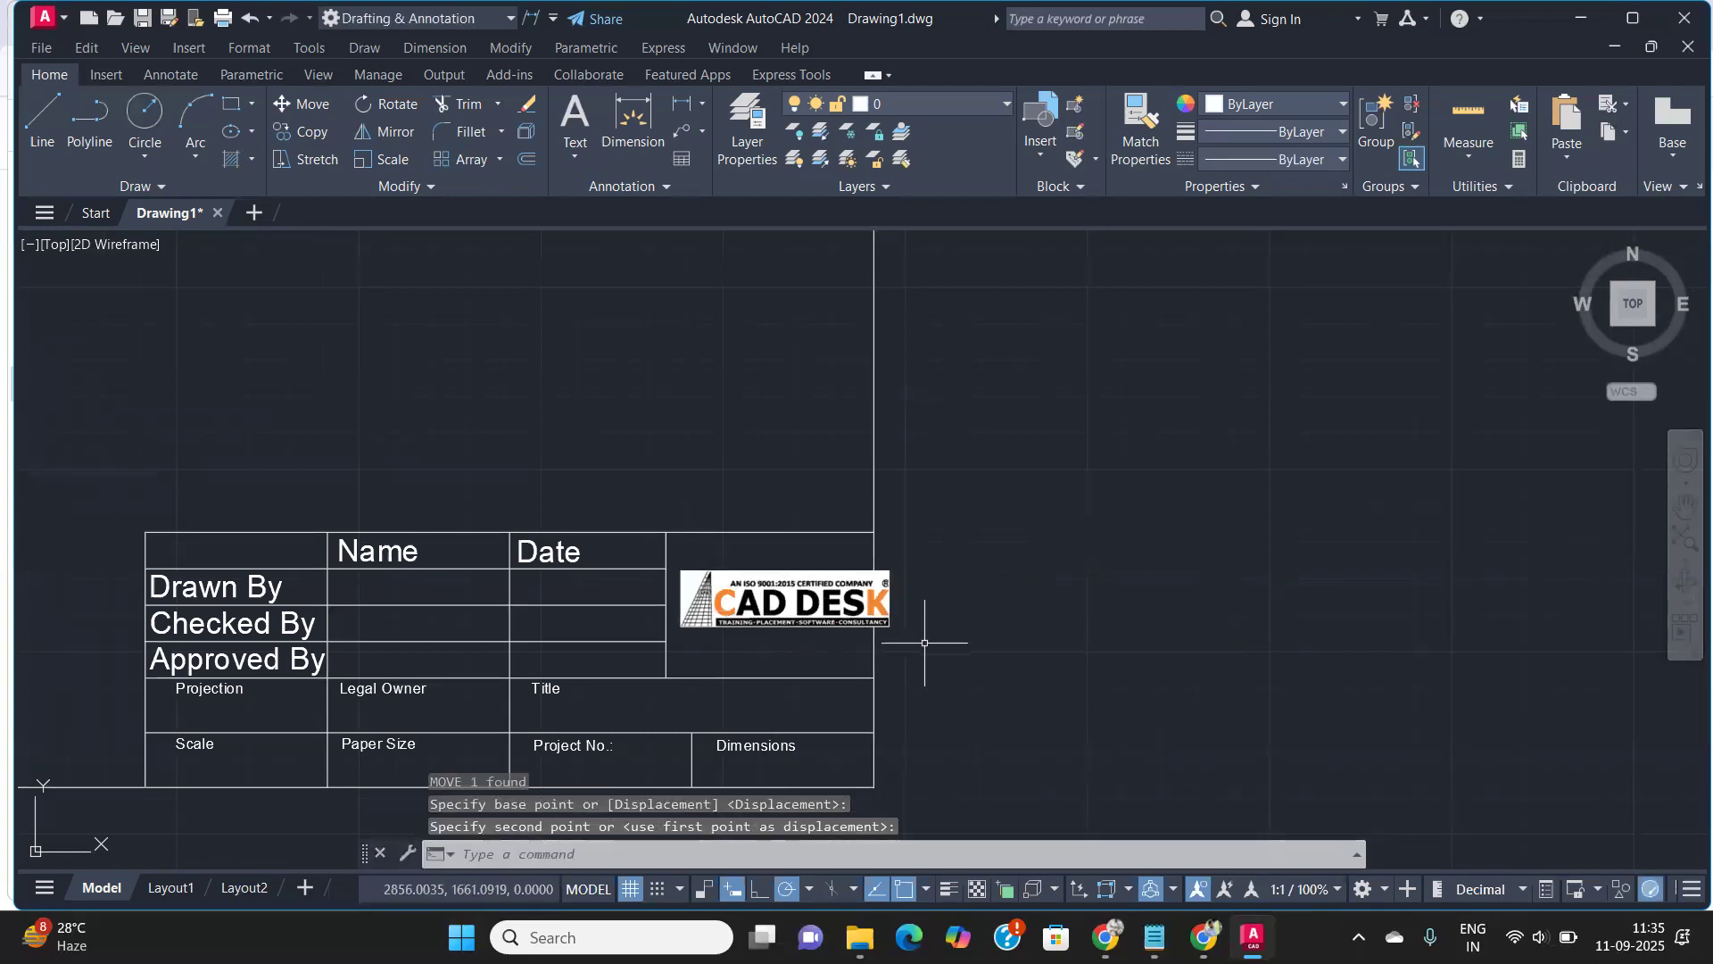
# Try to stretch the logo's outer edge inward with the Stretch command so it fits inside the sheet border
pyautogui.scroll(4, 901, 636)
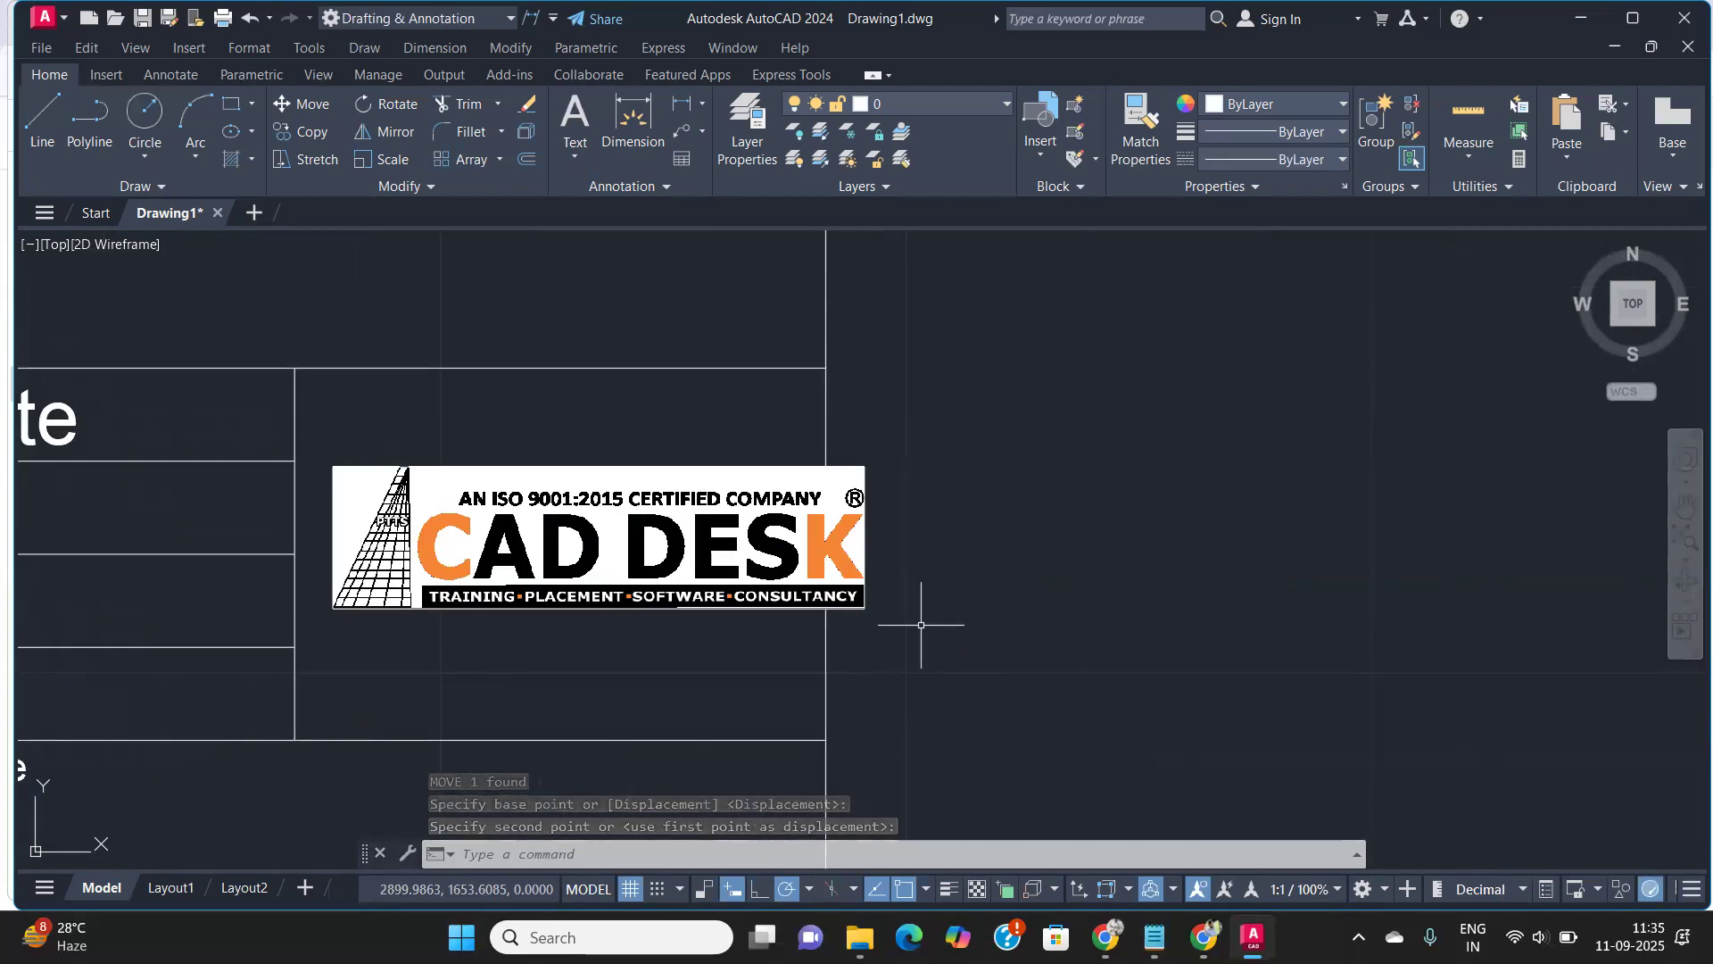
pyautogui.write('s')
pyautogui.press('Return')
pyautogui.click(961, 644)
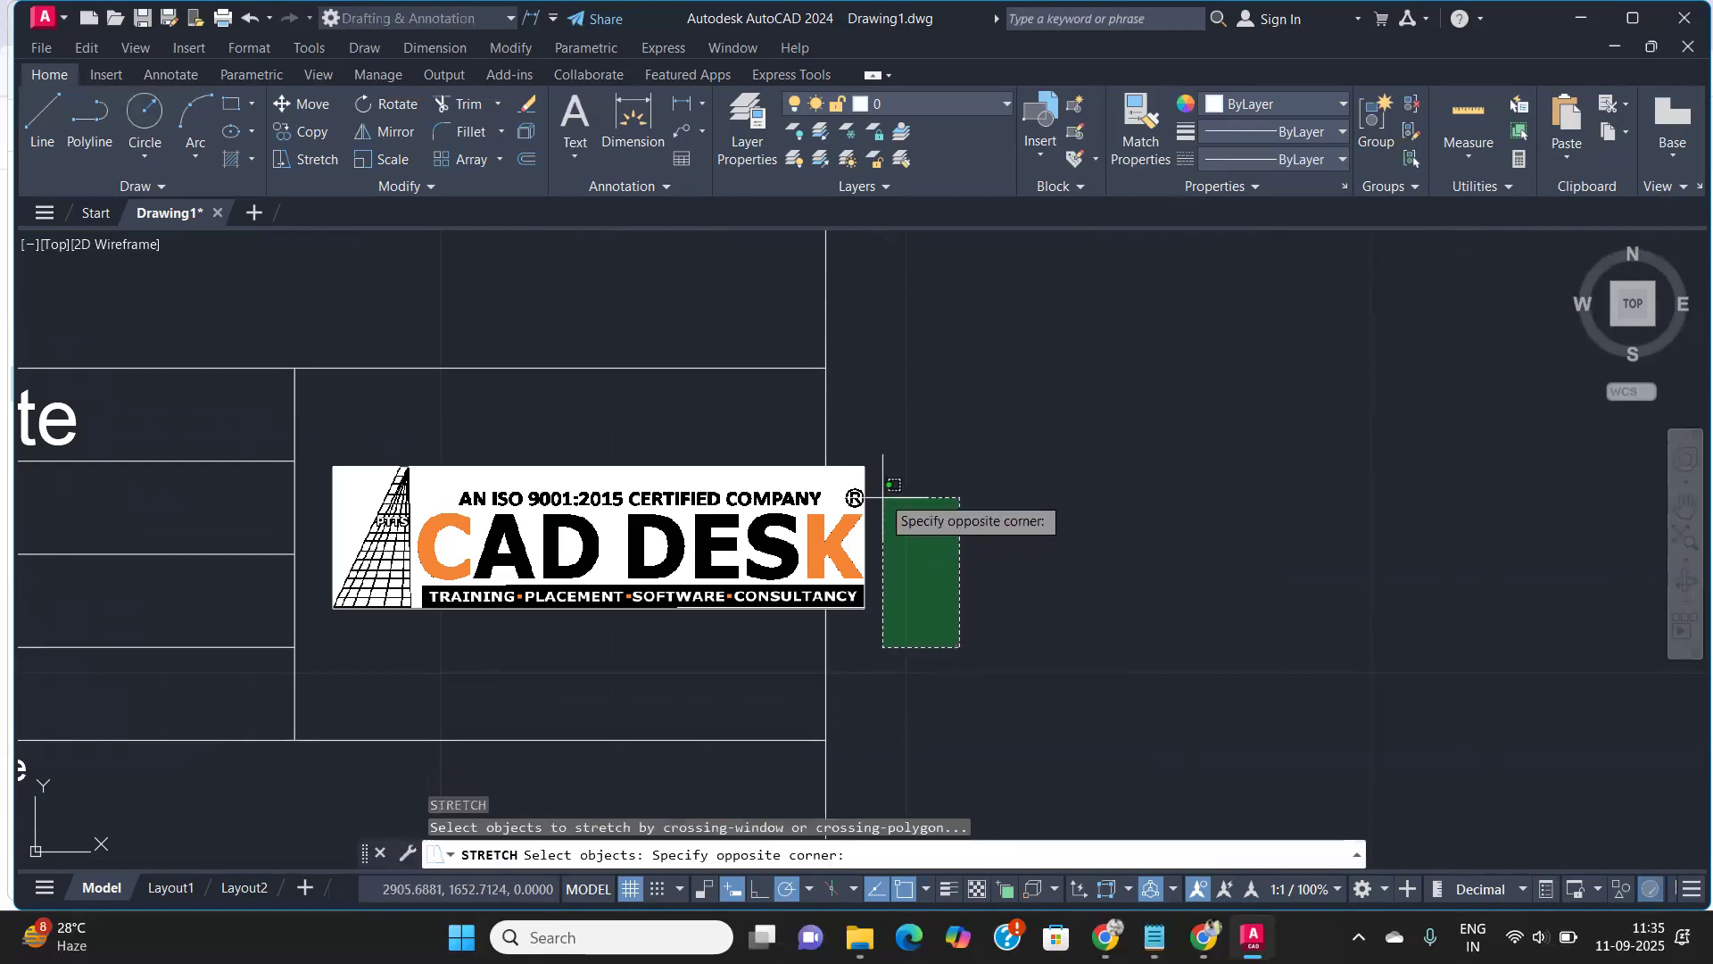
pyautogui.click(848, 456)
pyautogui.press('Return')
pyautogui.click(852, 536)
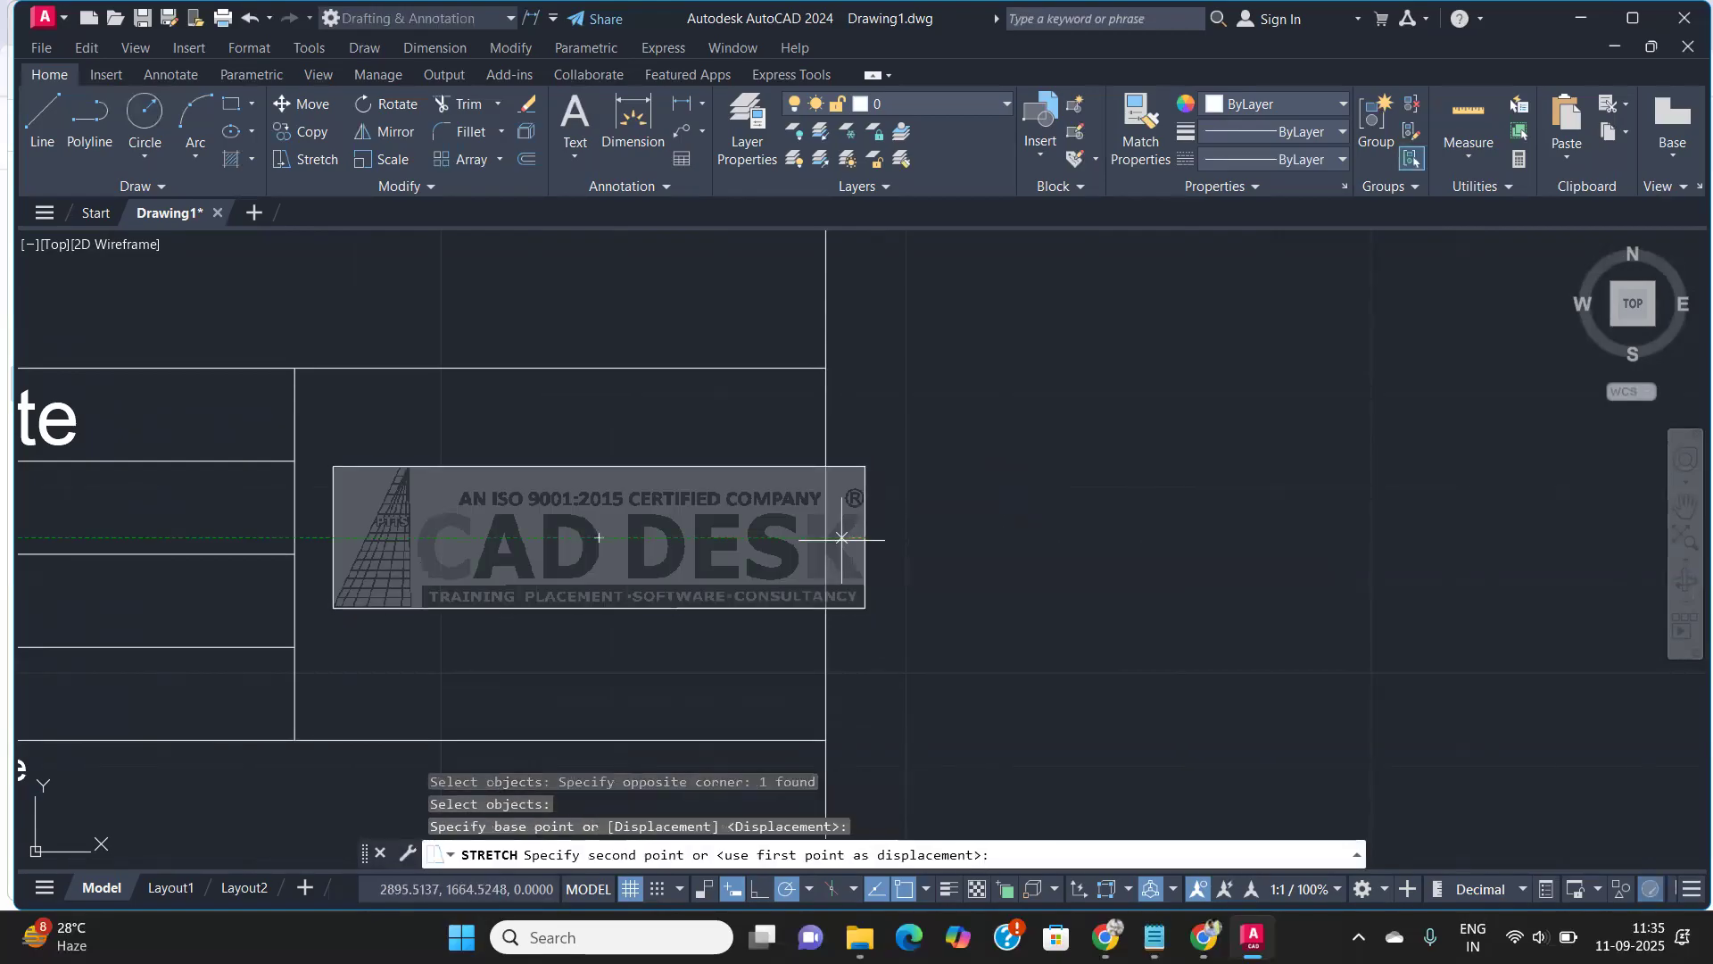
pyautogui.click(782, 536)
# Select the logo and try to shrink it by pulling its lower outer corner grip inward
pyautogui.click(894, 624)
pyautogui.click(870, 477)
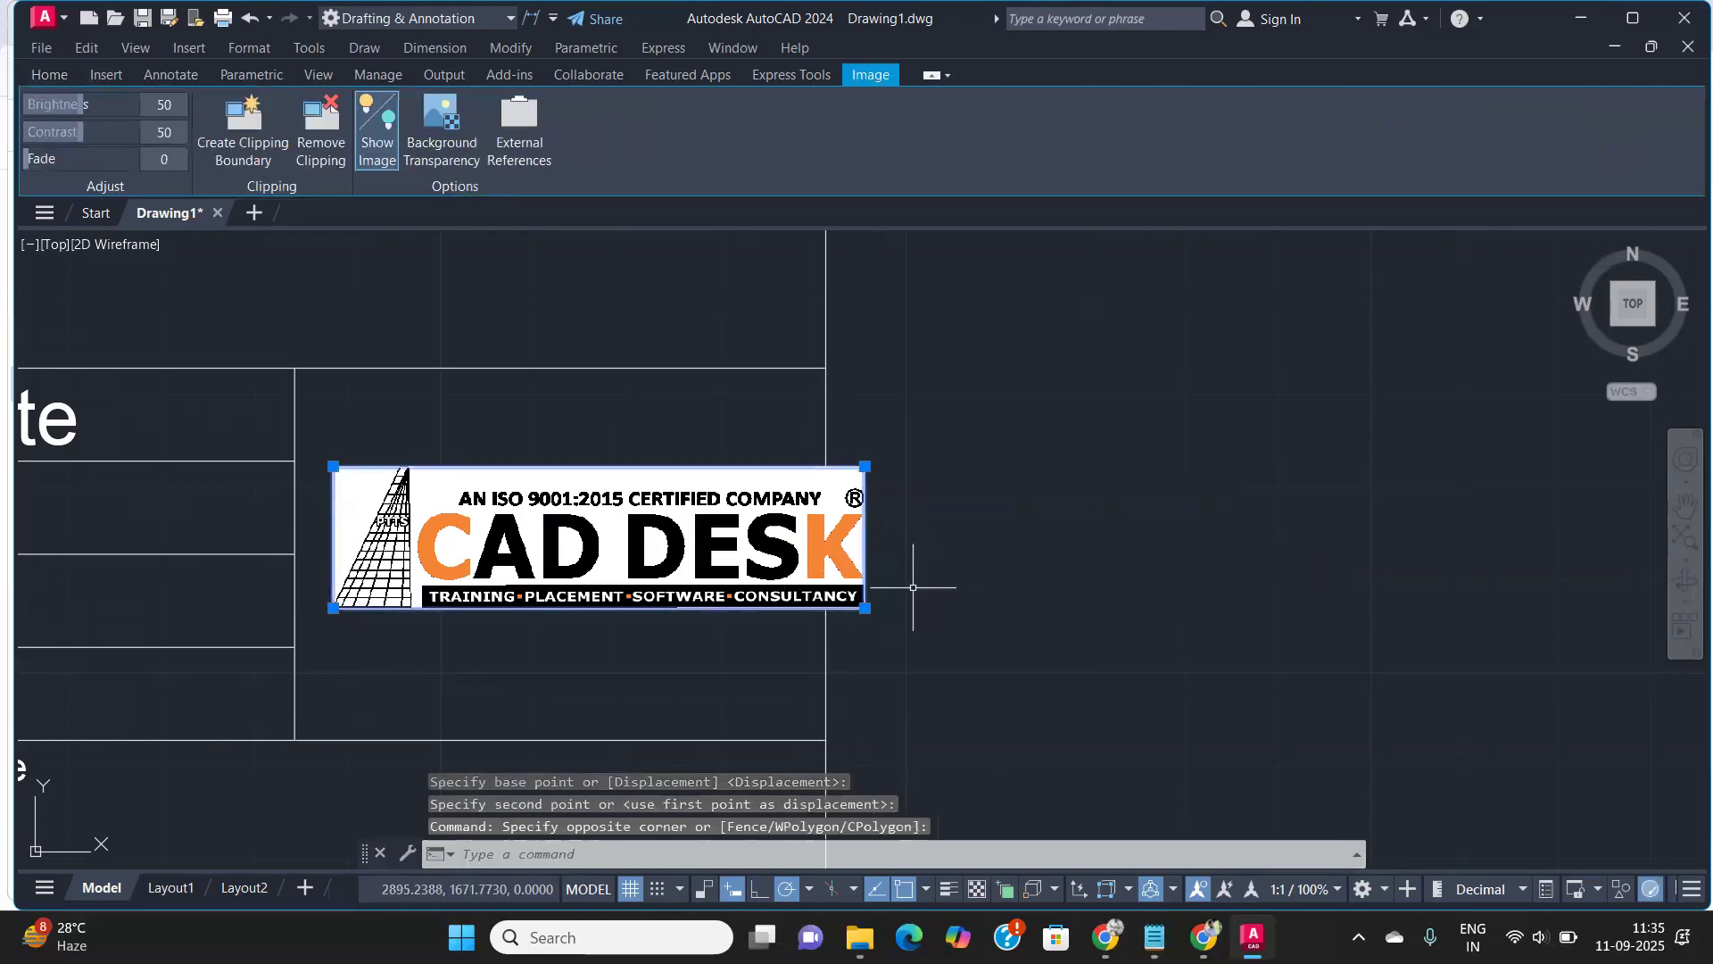
pyautogui.click(864, 607)
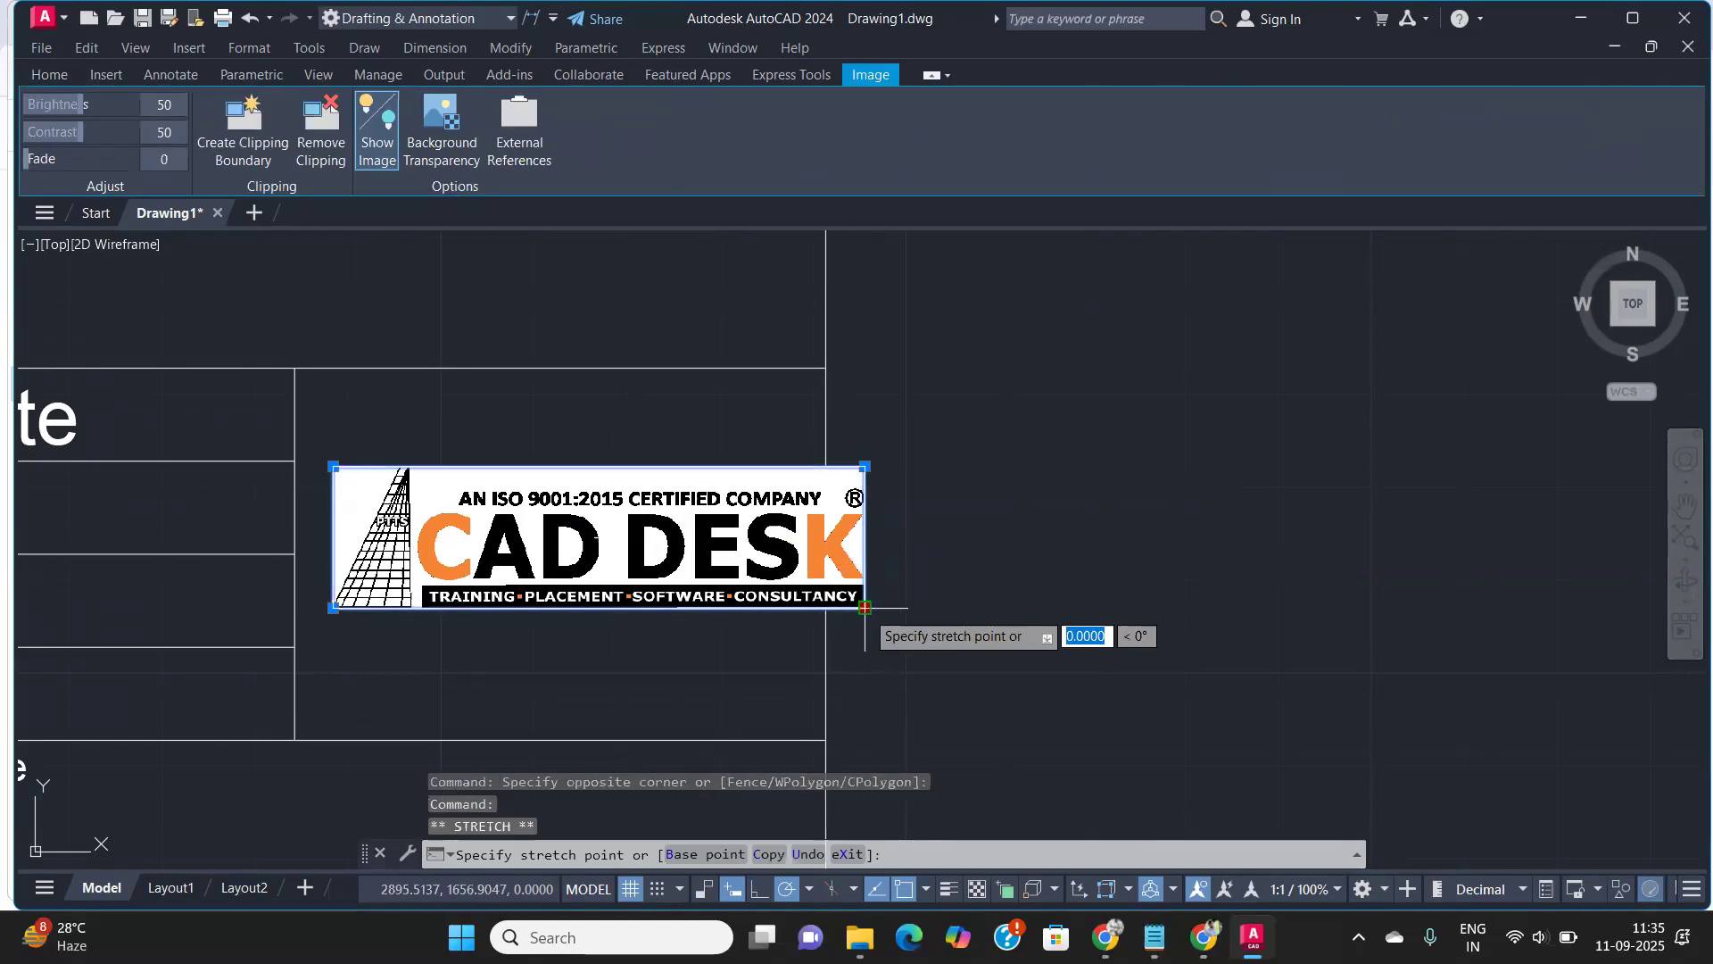
pyautogui.click(792, 609)
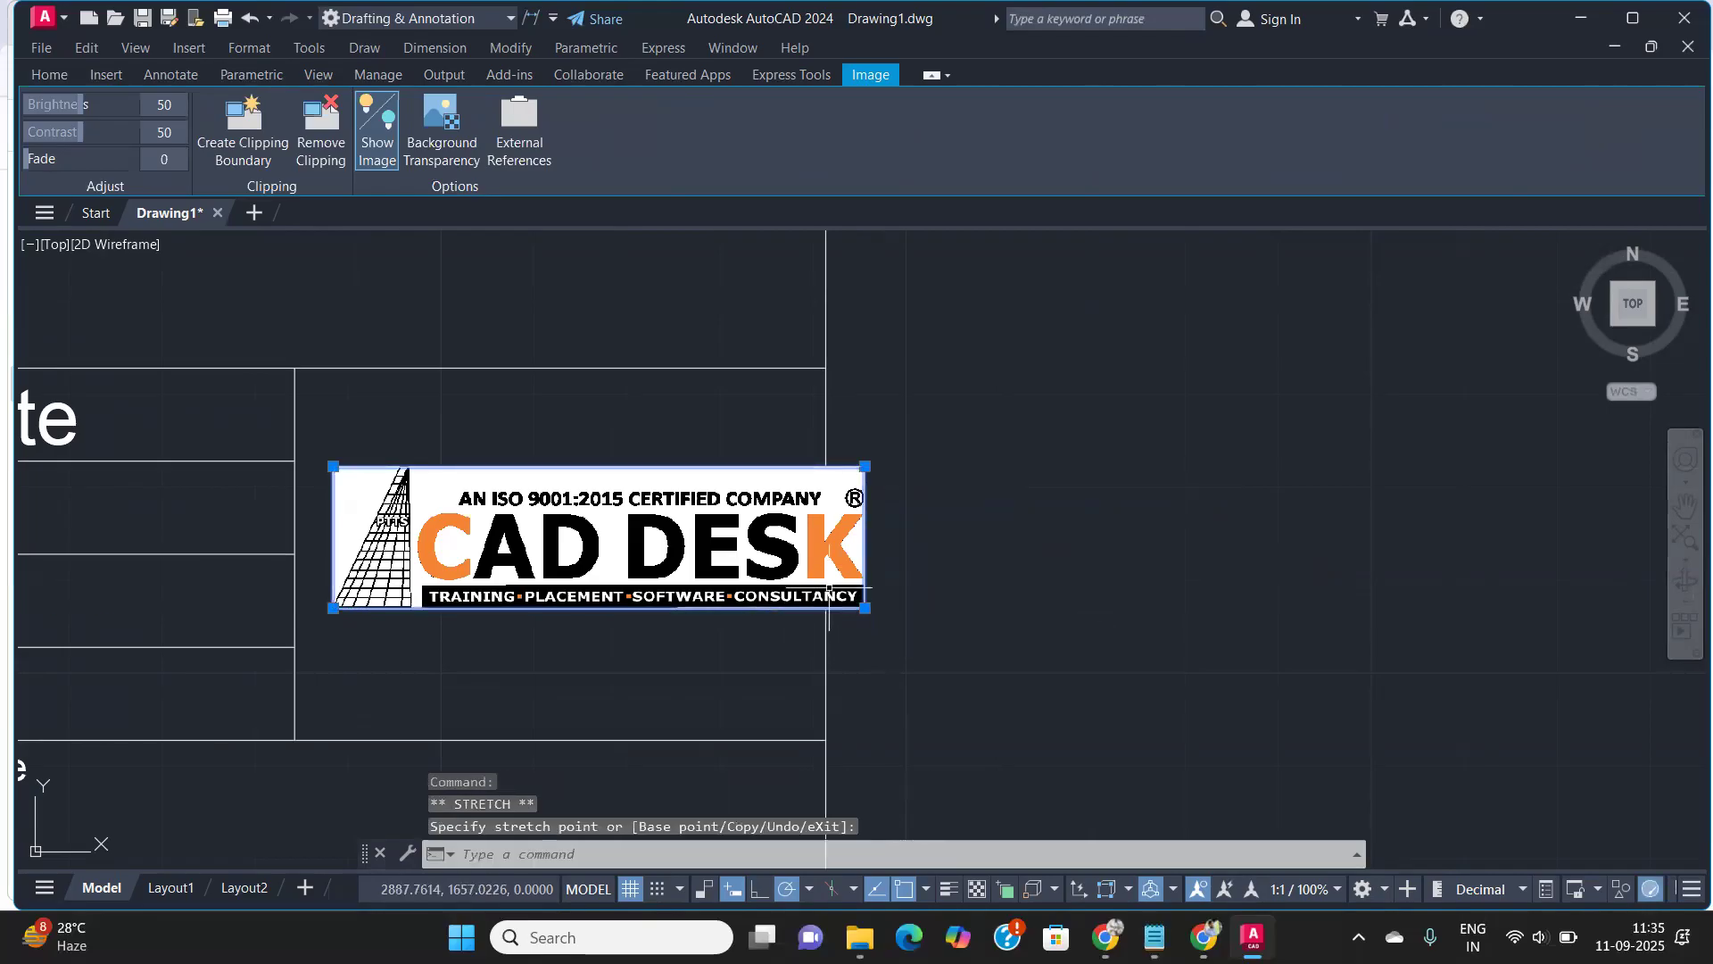
# Scale the selected logo down from a point on its lower edge so it fits inside the title block cell
pyautogui.write('s')
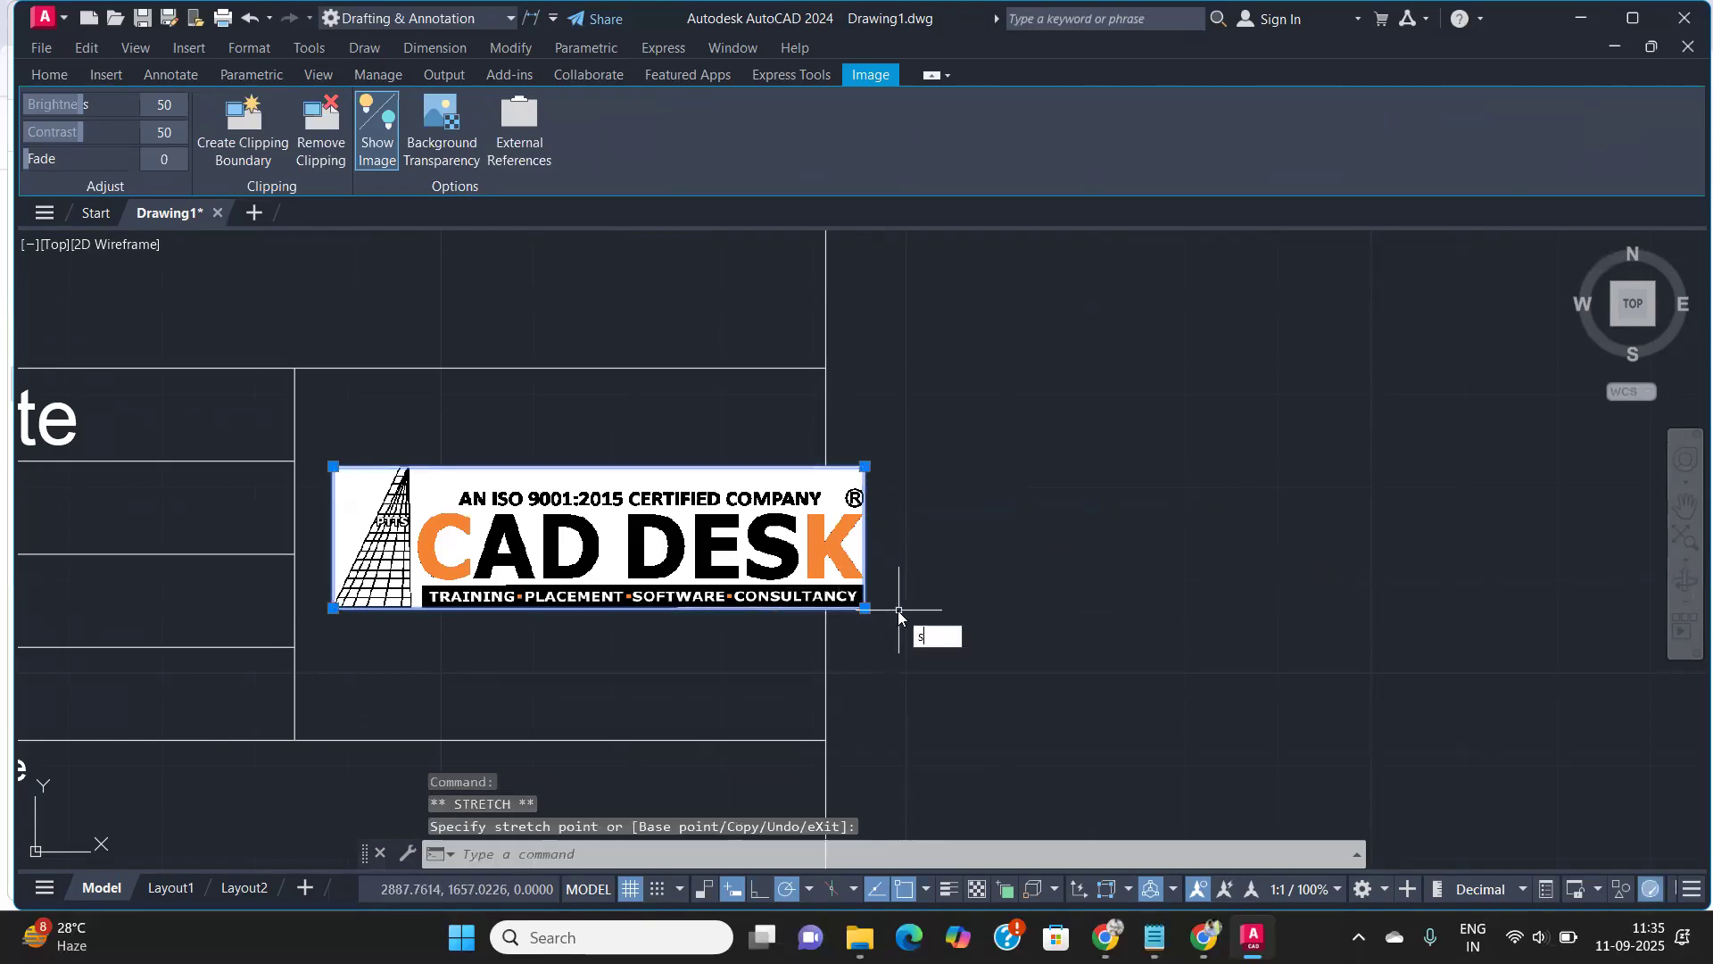
pyautogui.write('c')
pyautogui.press('Return')
pyautogui.click(440, 625)
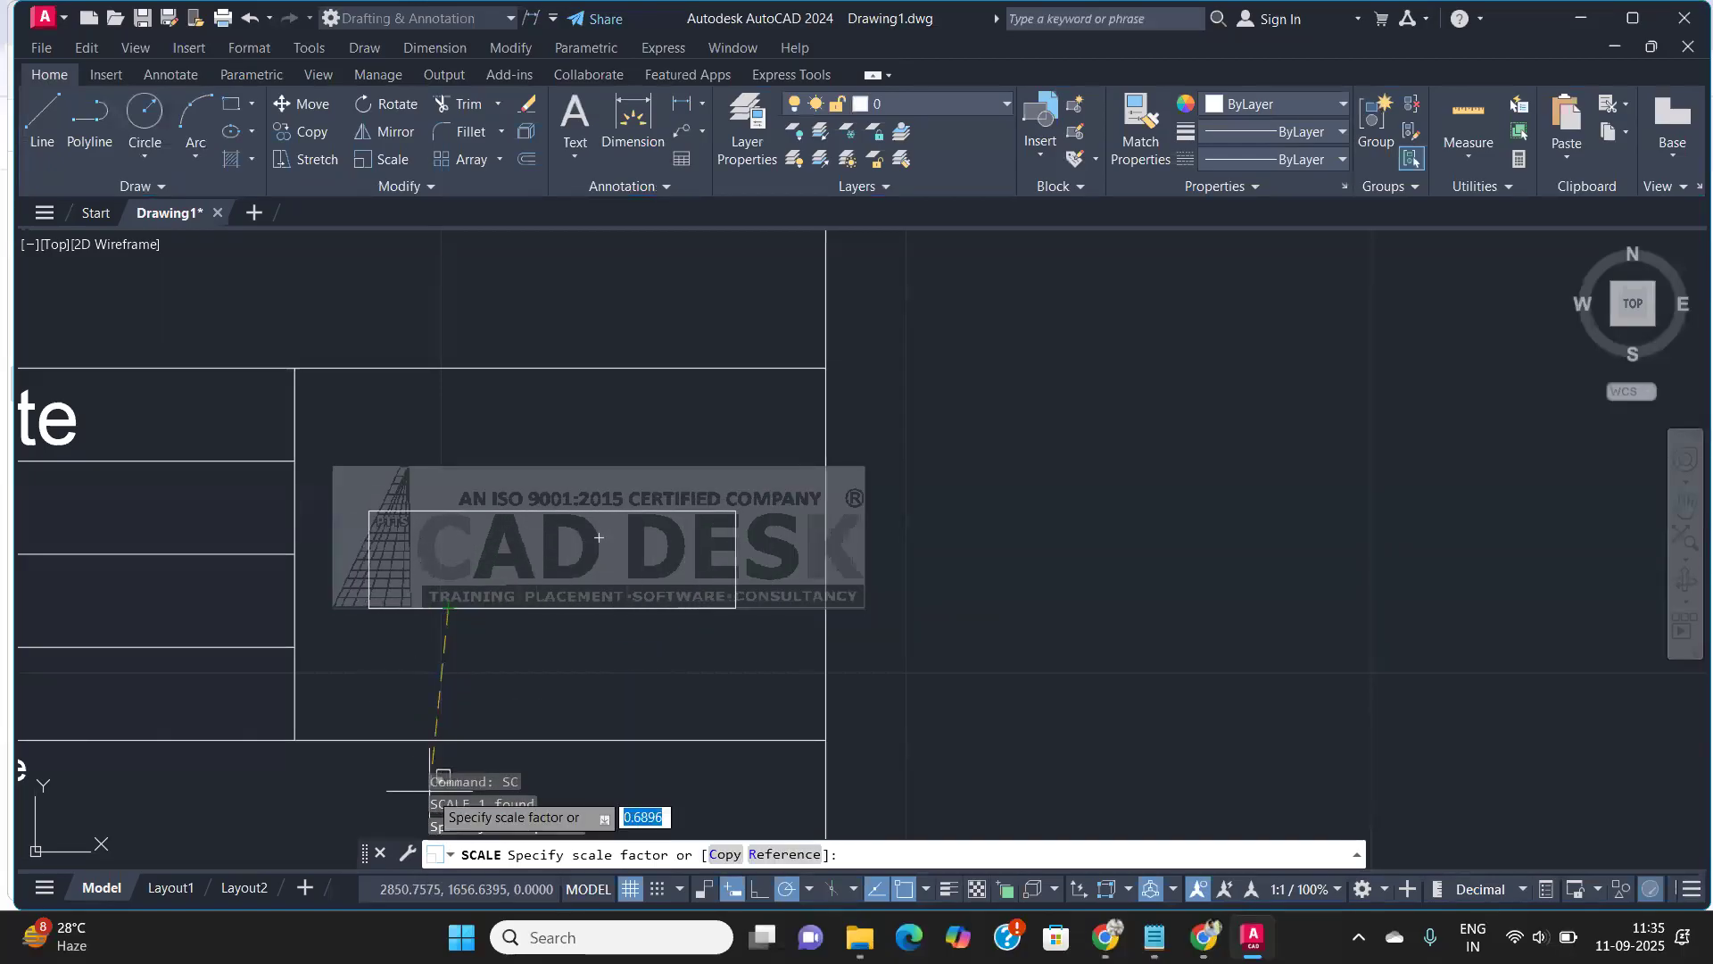
pyautogui.click(391, 808)
pyautogui.scroll(-3, 490, 681)
pyautogui.moveTo(545, 669)
pyautogui.mouseDown(button='middle')
pyautogui.moveTo(673, 612)
pyautogui.moveTo(937, 562)
pyautogui.mouseUp(button='middle')
pyautogui.moveTo(575, 567); pyautogui.dragTo(772, 612, button='middle')
pyautogui.scroll(-3, 768, 621)
pyautogui.scroll(4, 685, 656)
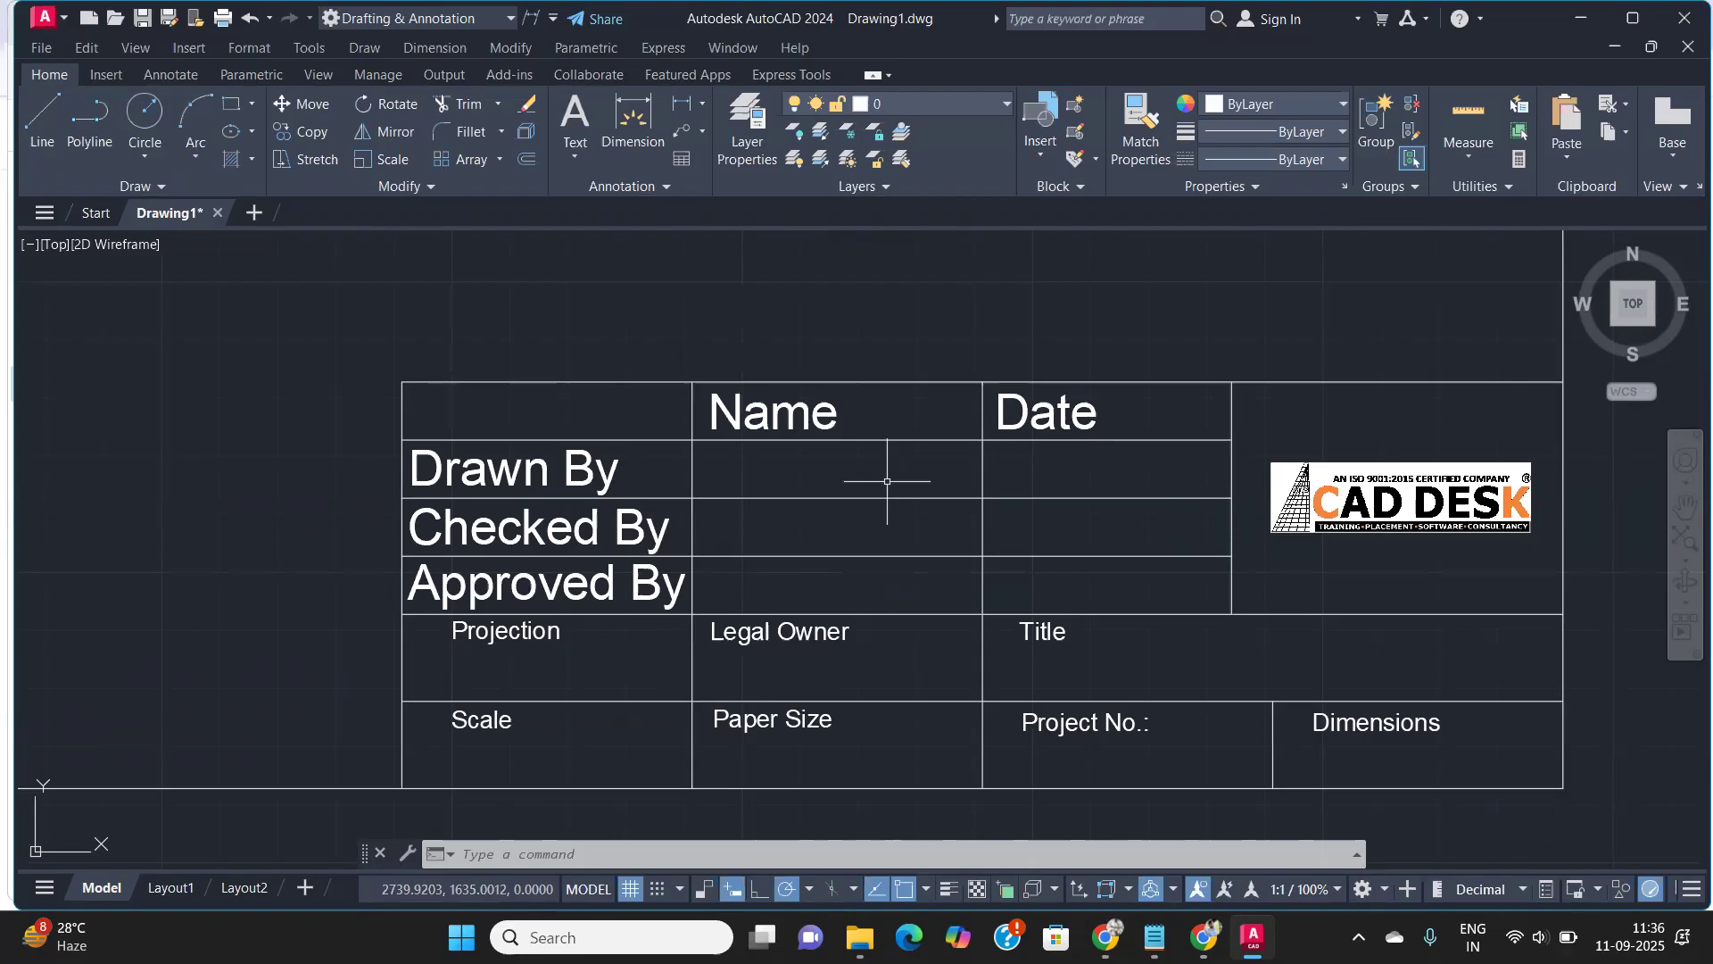
pyautogui.scroll(-2, 899, 497)
pyautogui.moveTo(841, 496); pyautogui.dragTo(809, 633, button='middle')
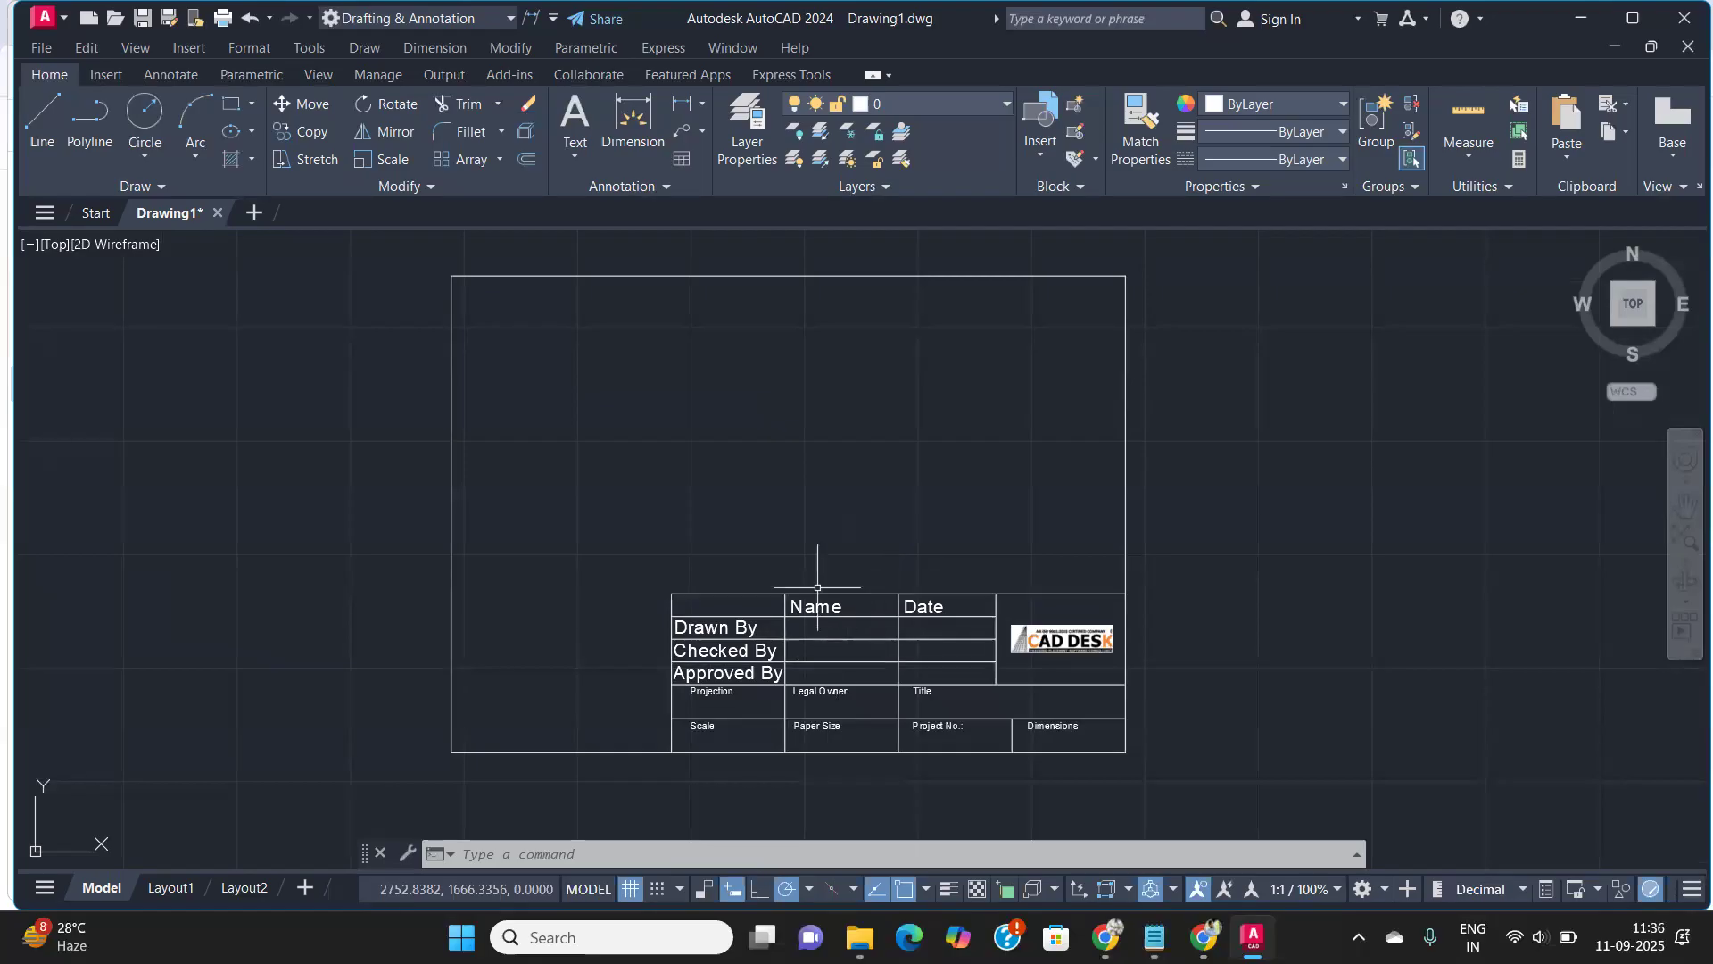
# Start an attribute definition with the tag Drawn_By_Name and the prompt "Enter the Name of Drawn By"
pyautogui.write('att')
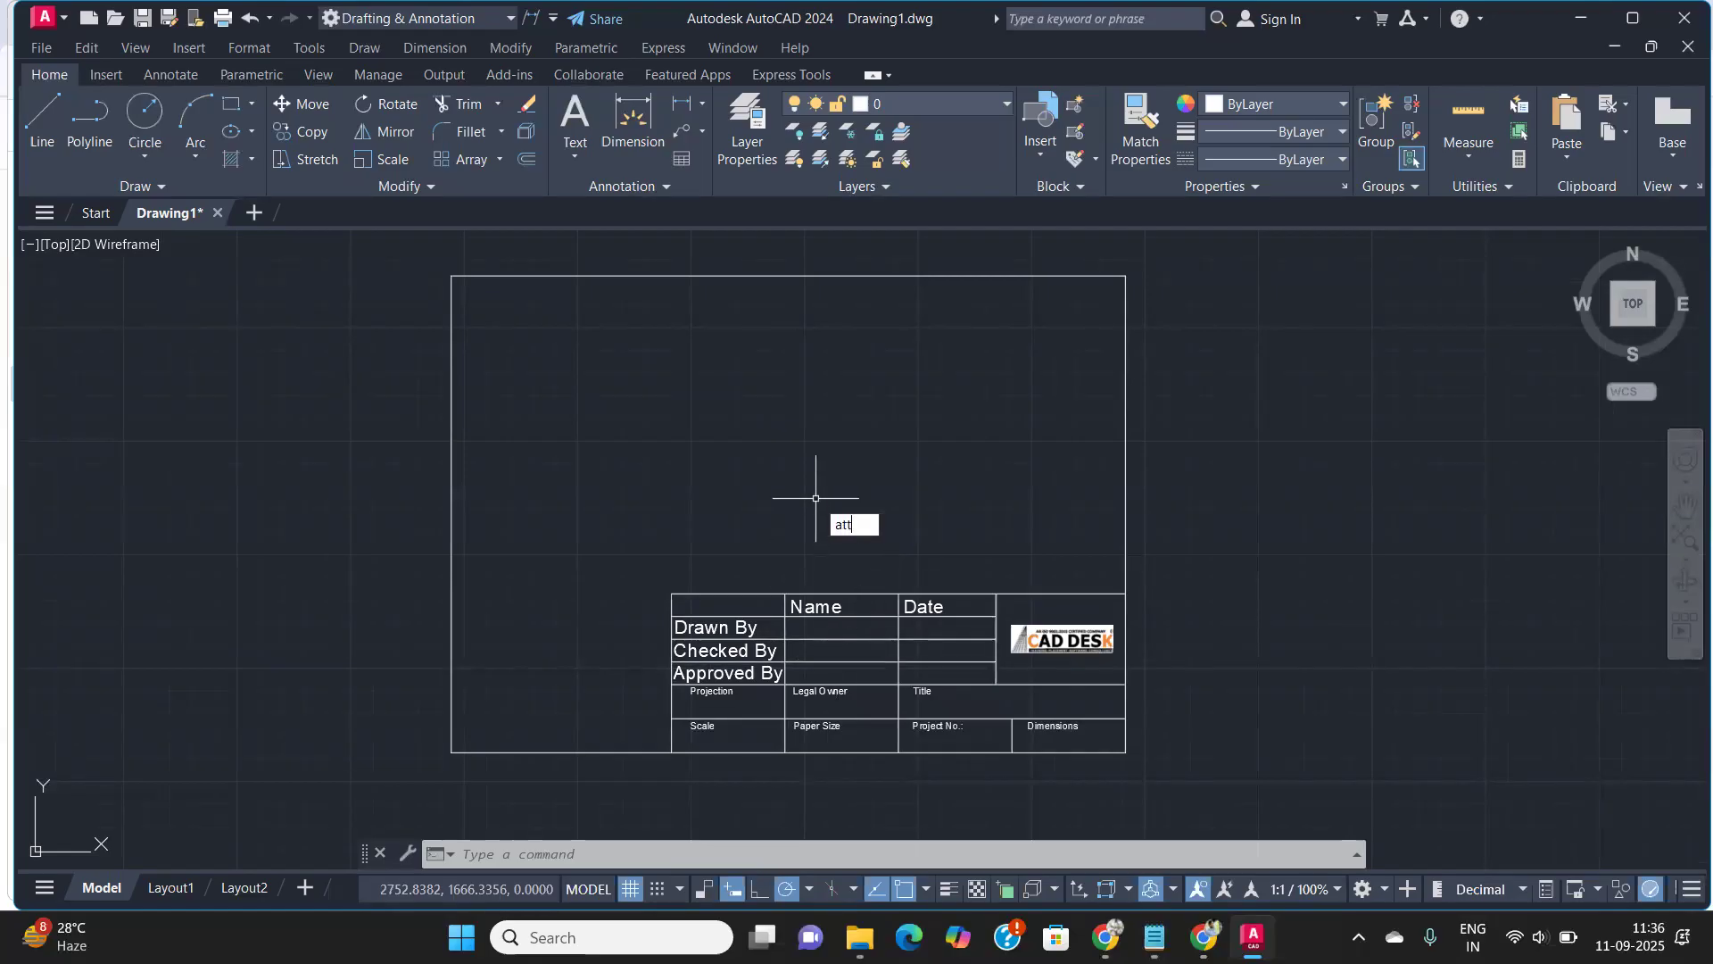
pyautogui.write('def')
pyautogui.press('Return')
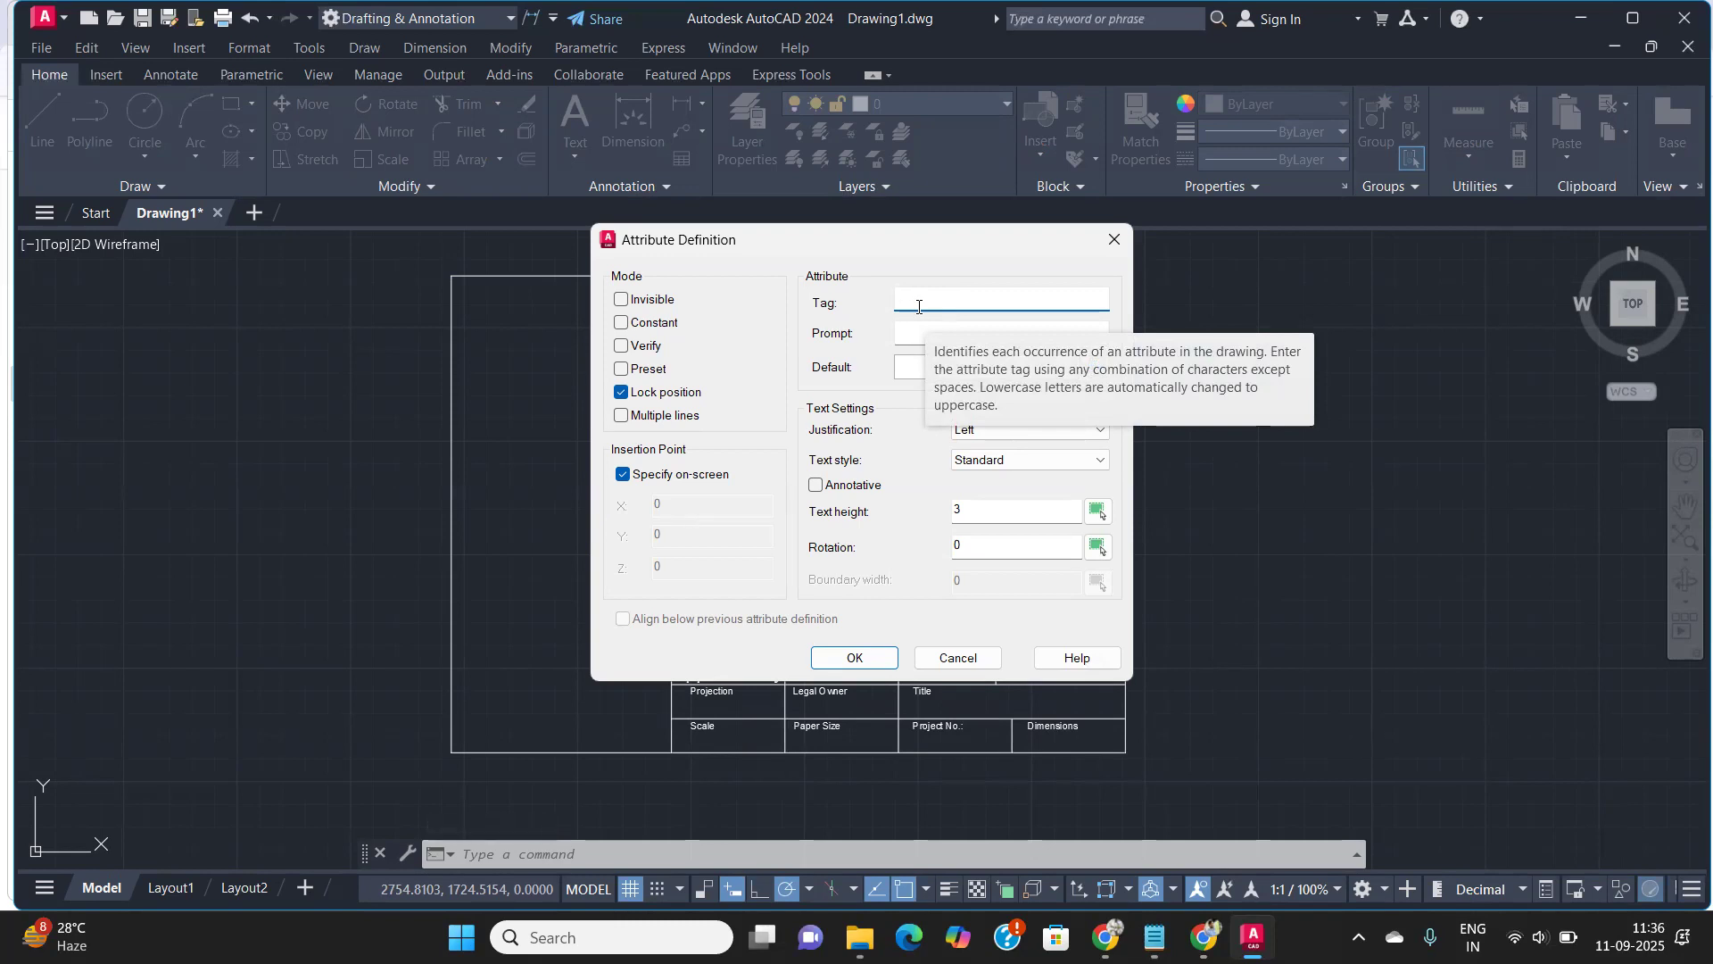
pyautogui.write('Drawn_By_Name')
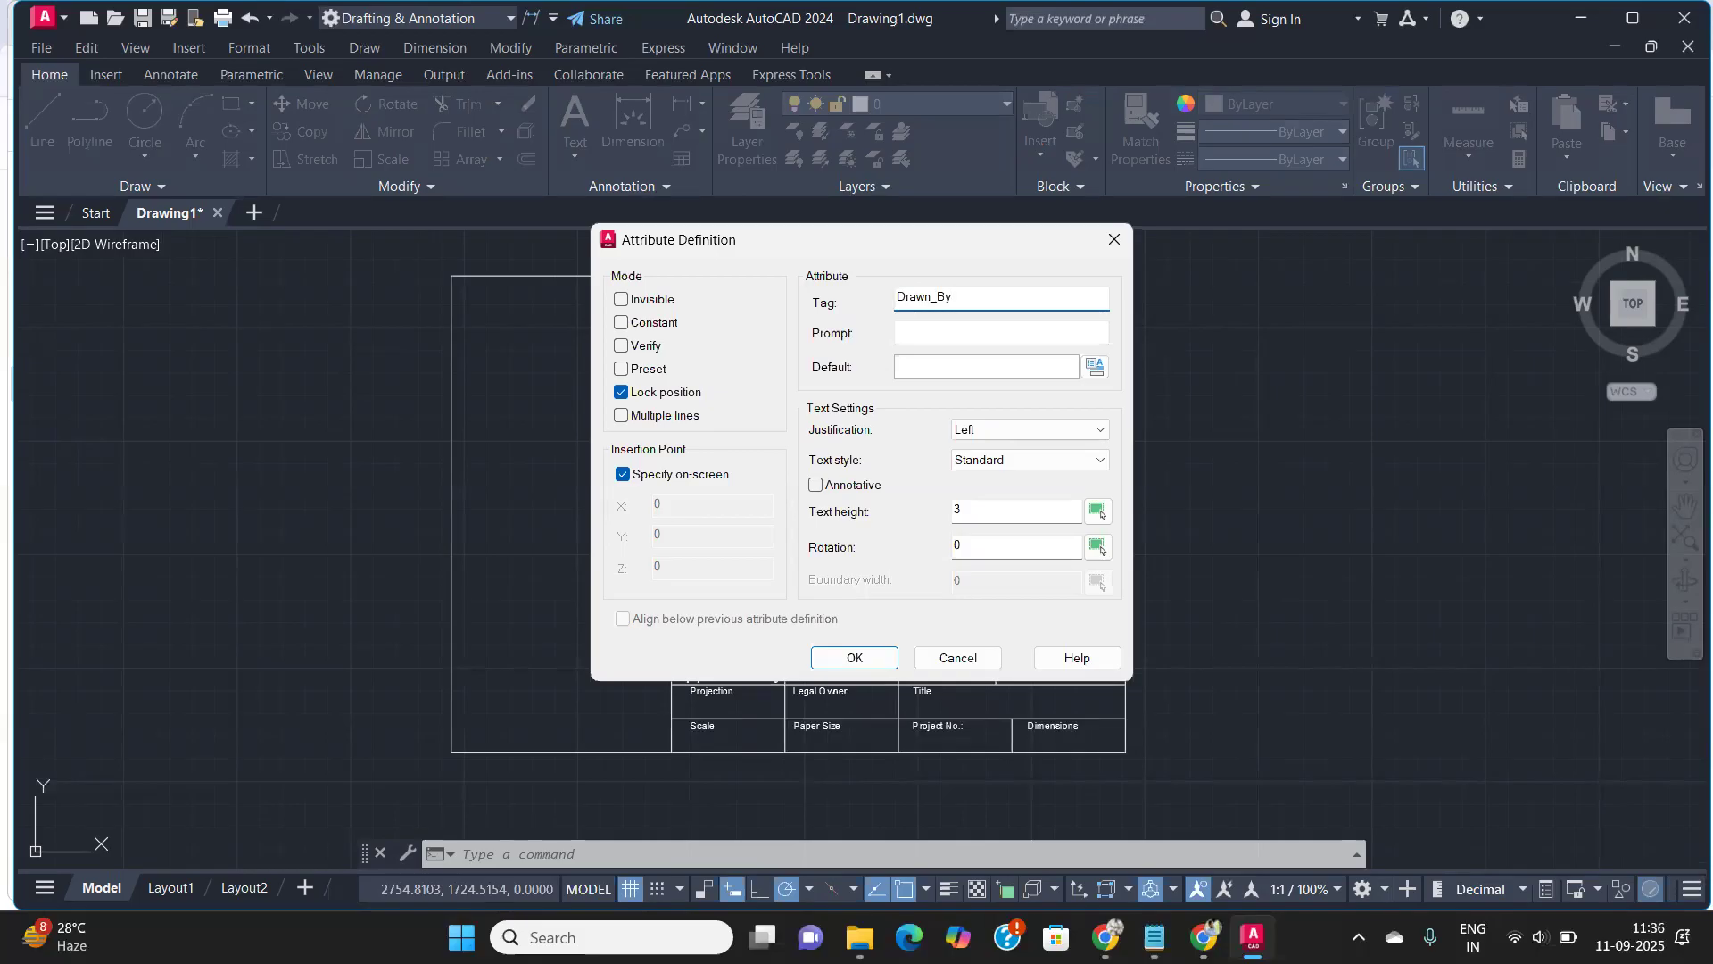
pyautogui.click(924, 335)
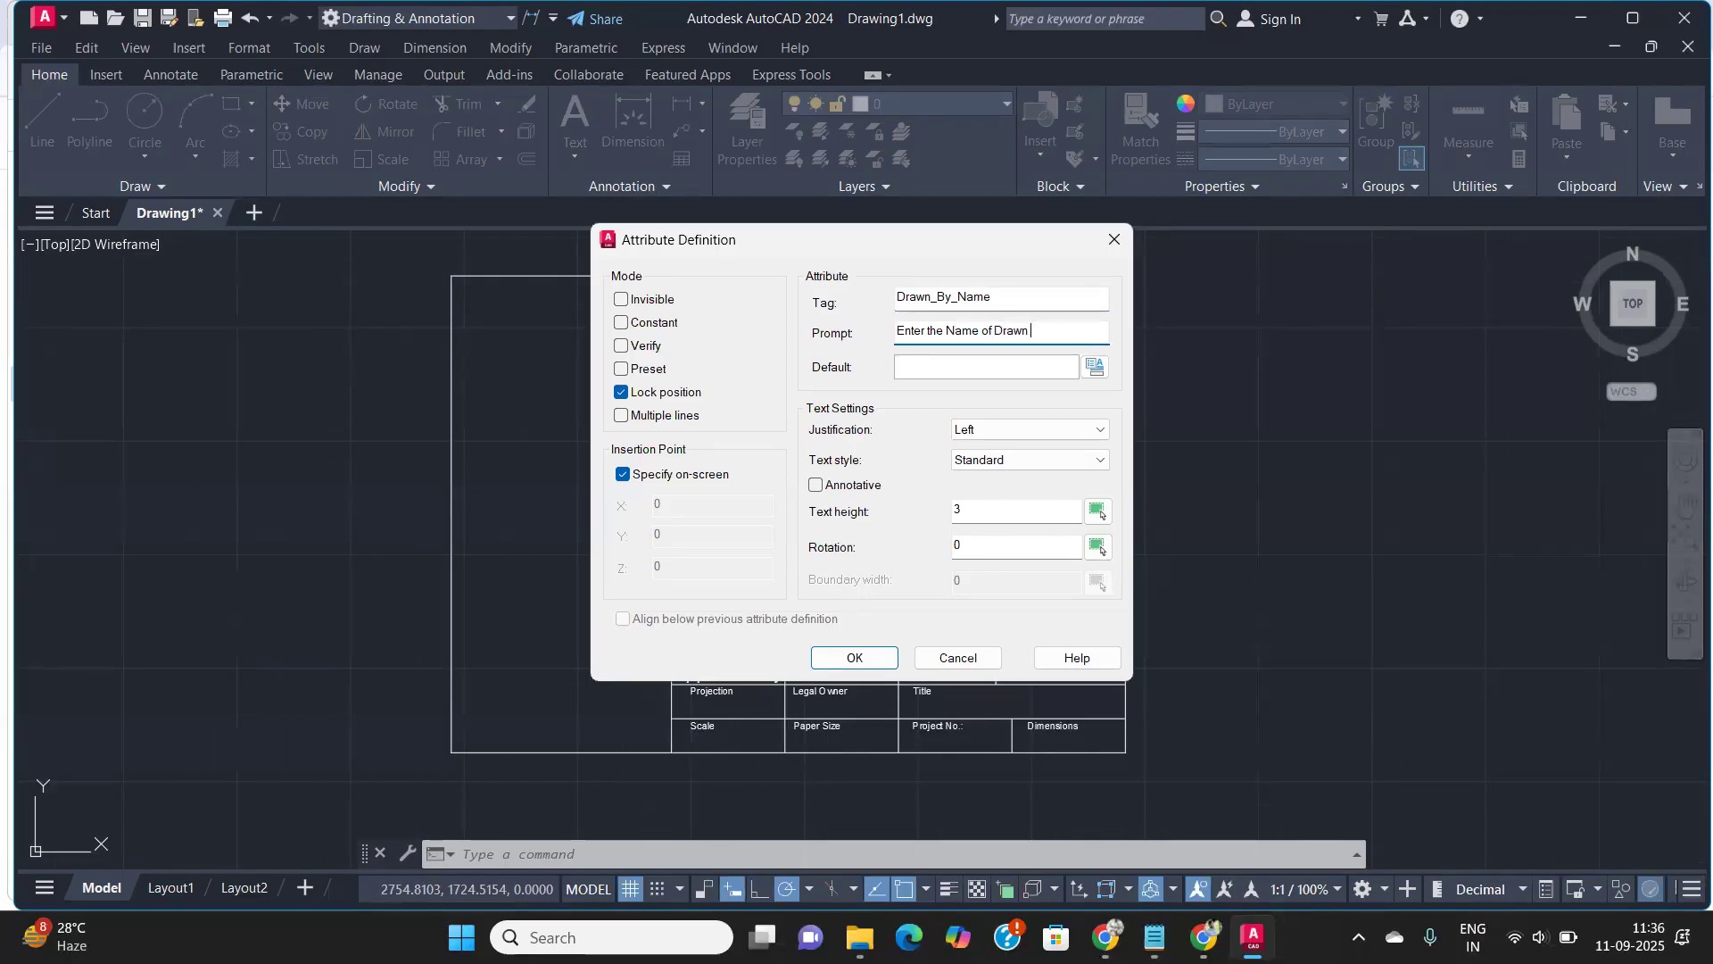
# Give the attribute the default XXX and a text height of 5, and place it in the Drawn By row's Name cell
pyautogui.click(962, 370)
pyautogui.moveTo(968, 512); pyautogui.dragTo(944, 520)
pyautogui.write('5')
pyautogui.press('Return')
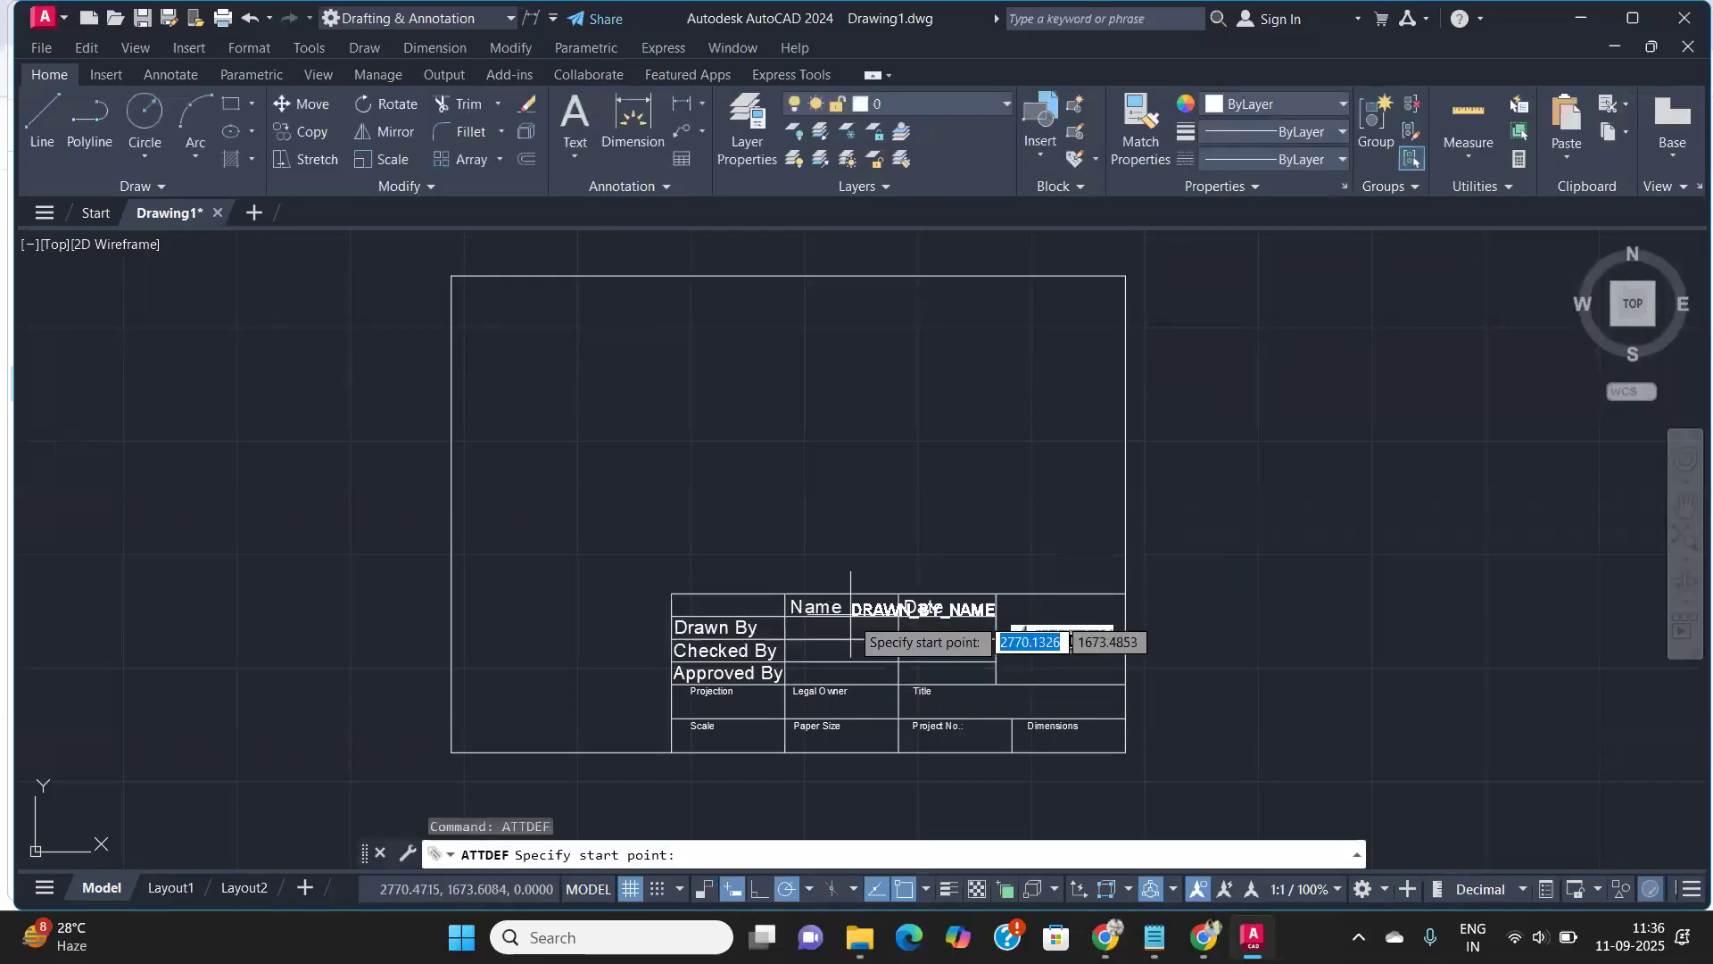
pyautogui.scroll(4, 849, 614)
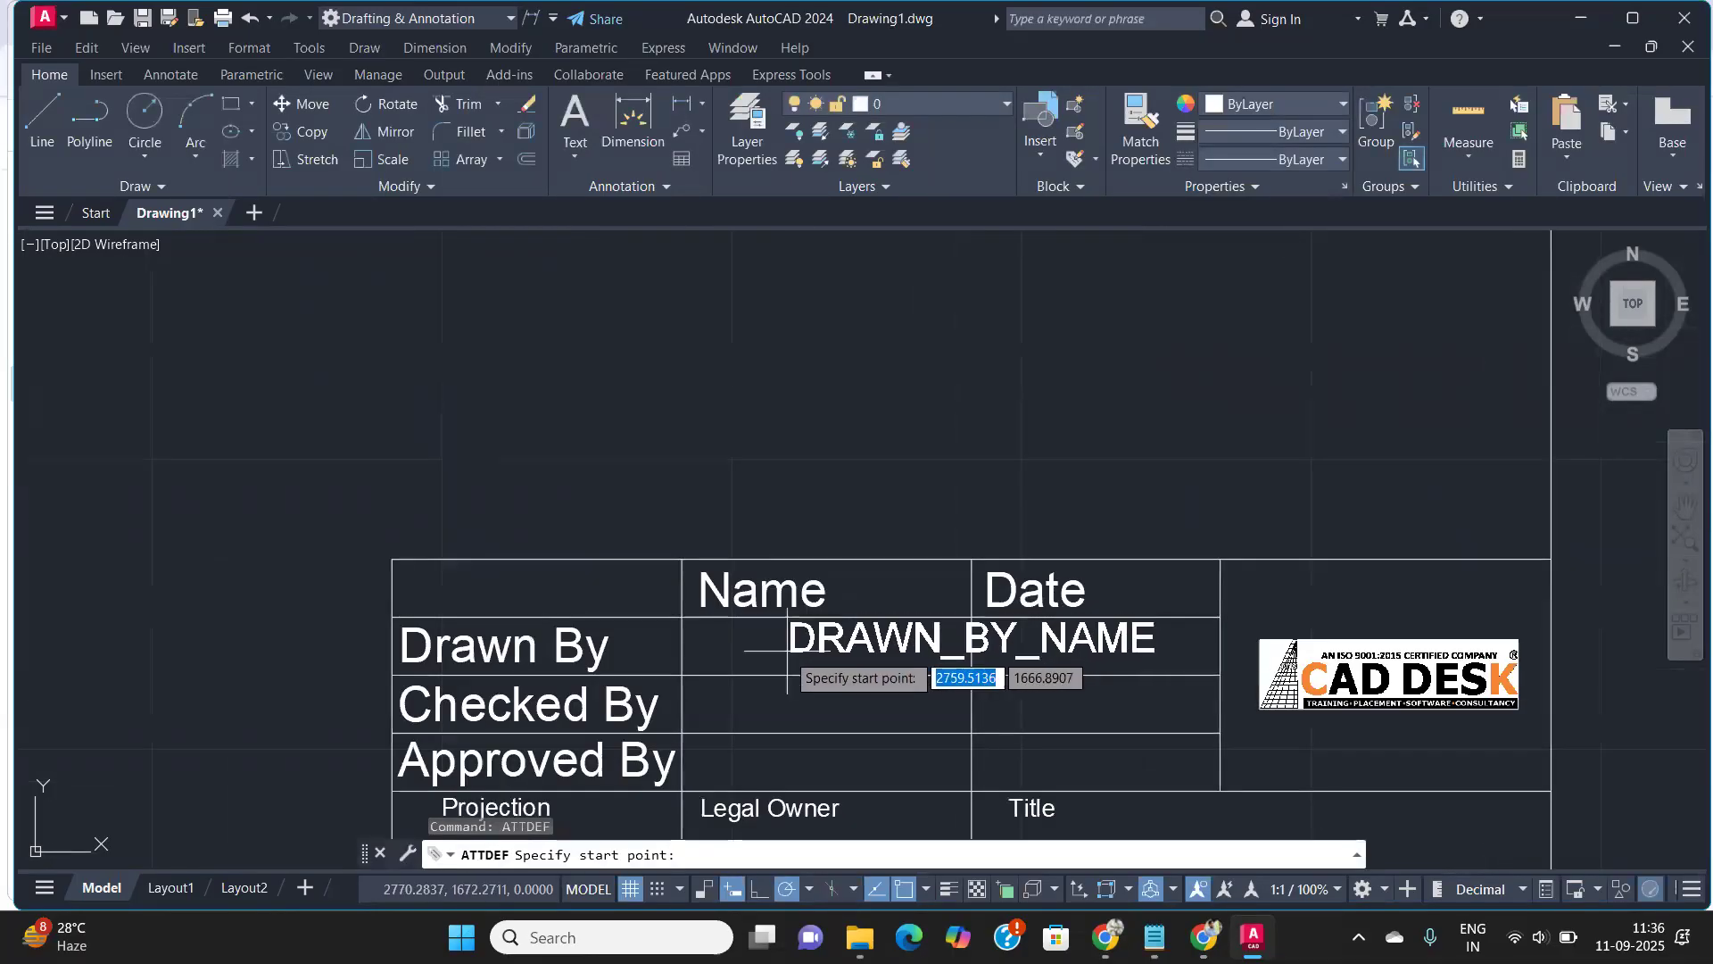
pyautogui.click(703, 660)
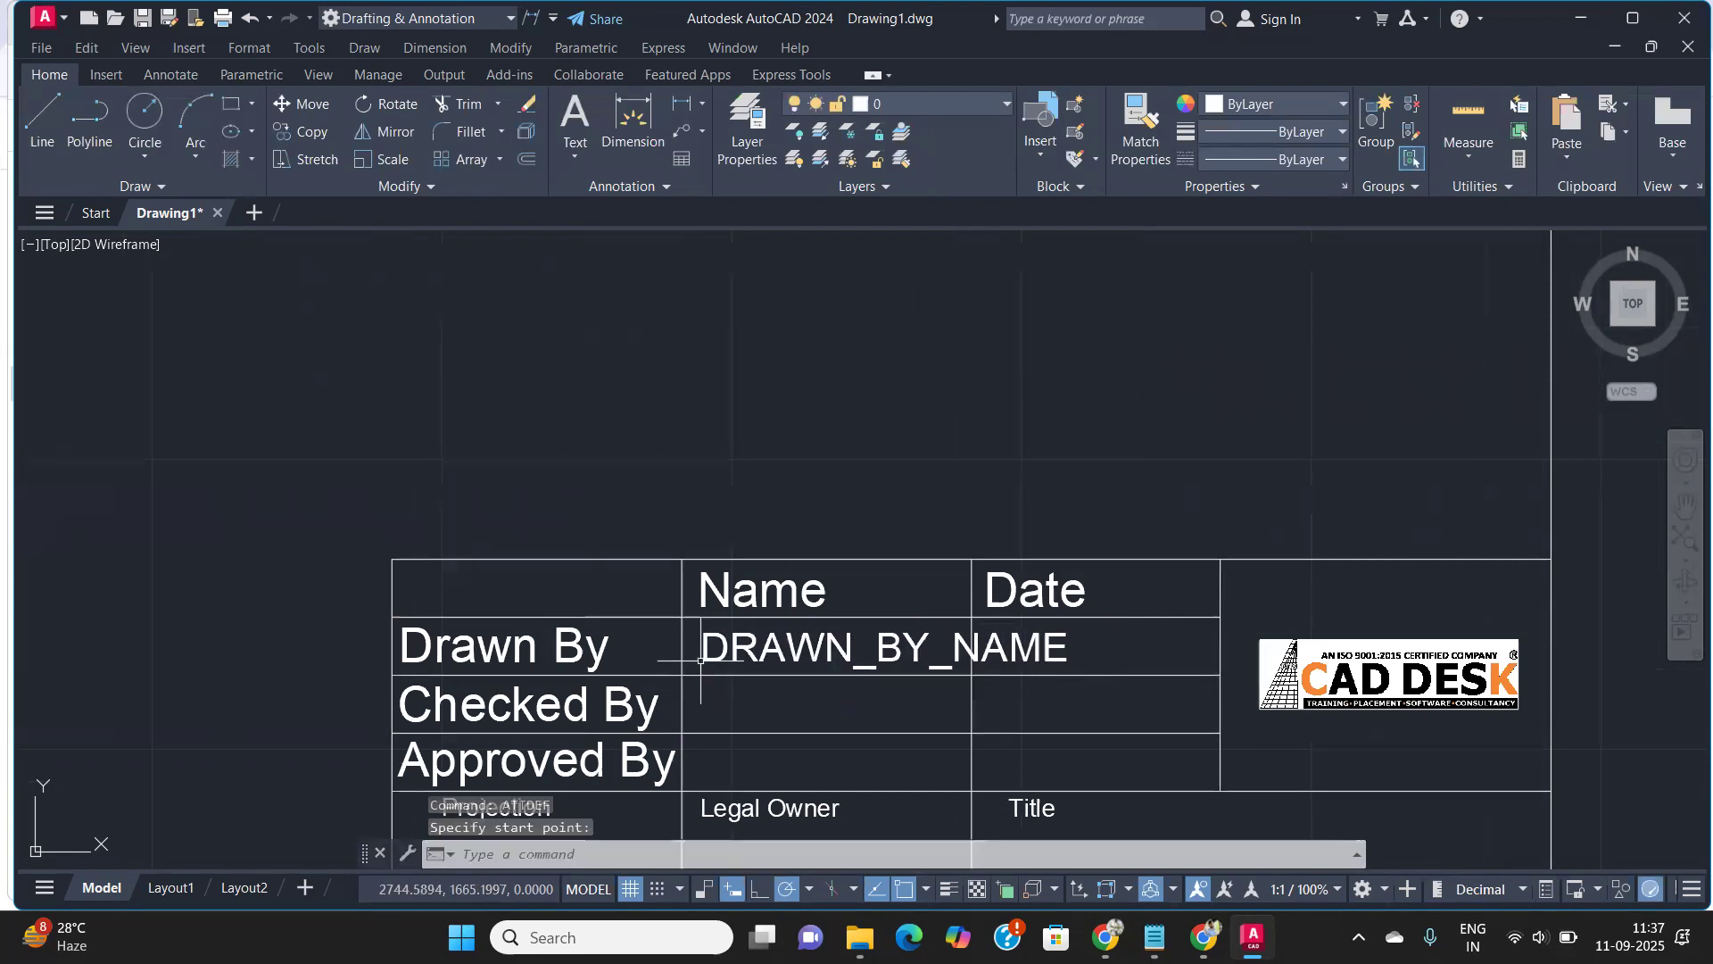
pyautogui.scroll(-2, 790, 650)
pyautogui.scroll(3, 948, 643)
pyautogui.scroll(-3, 948, 643)
pyautogui.moveTo(947, 644); pyautogui.dragTo(896, 574, button='middle')
pyautogui.scroll(3, 919, 585)
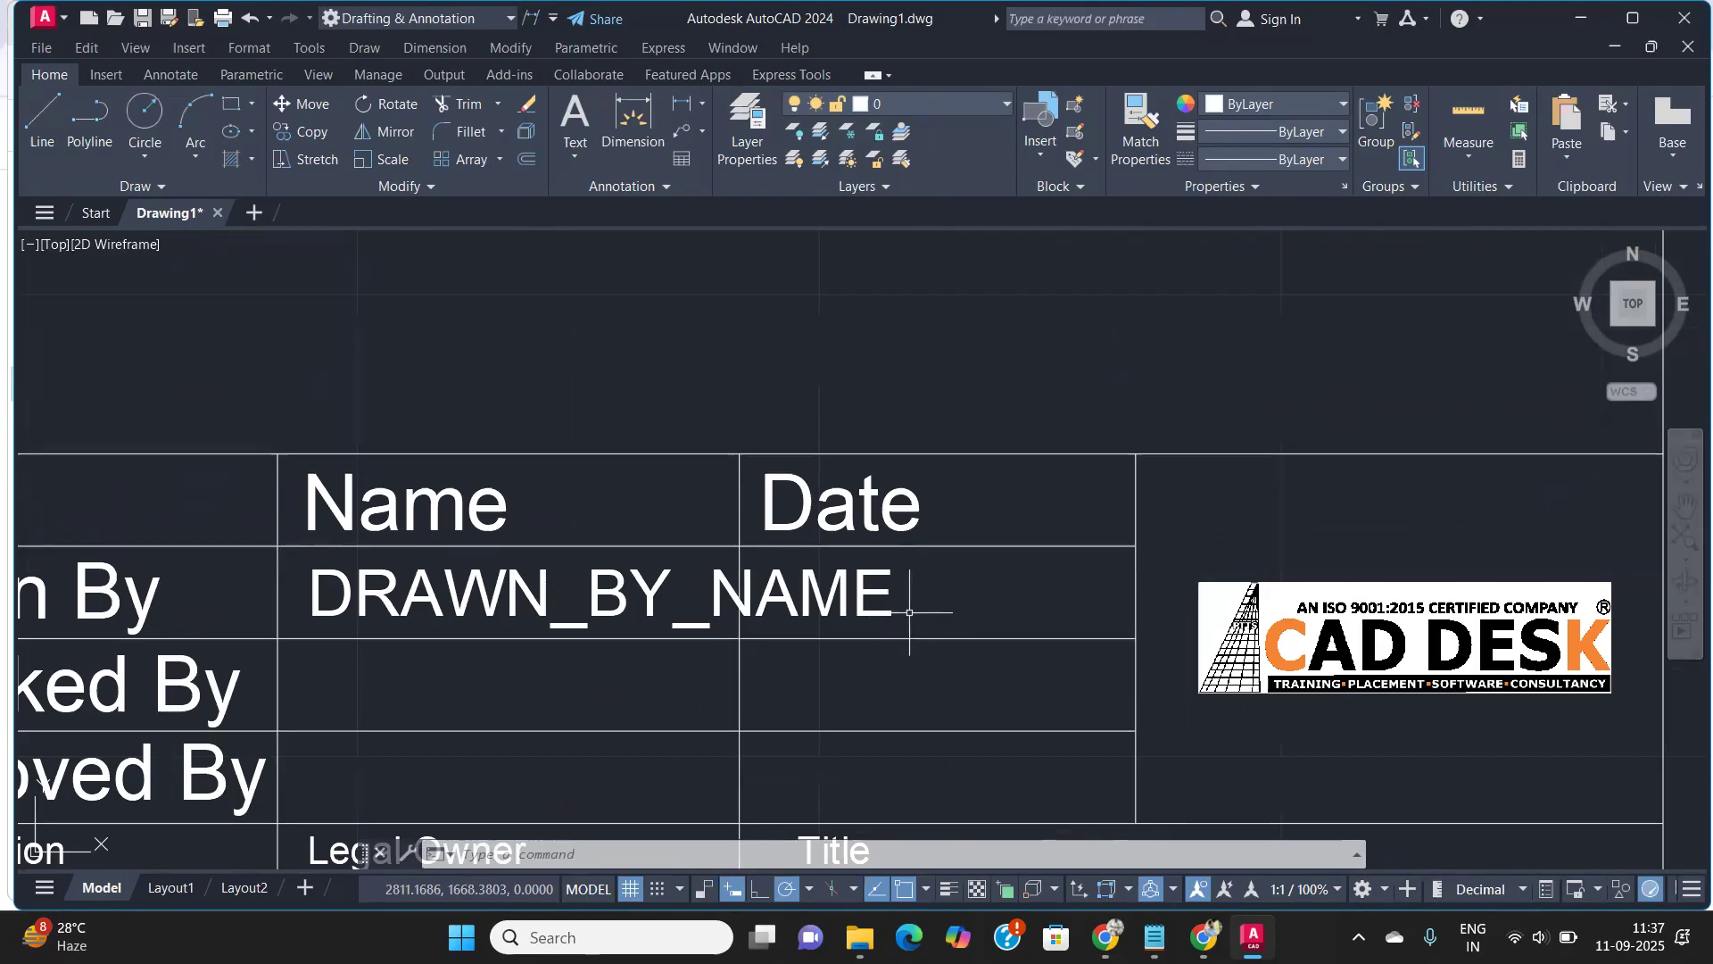
pyautogui.scroll(-2, 909, 612)
pyautogui.moveTo(909, 612); pyautogui.dragTo(854, 601, button='middle')
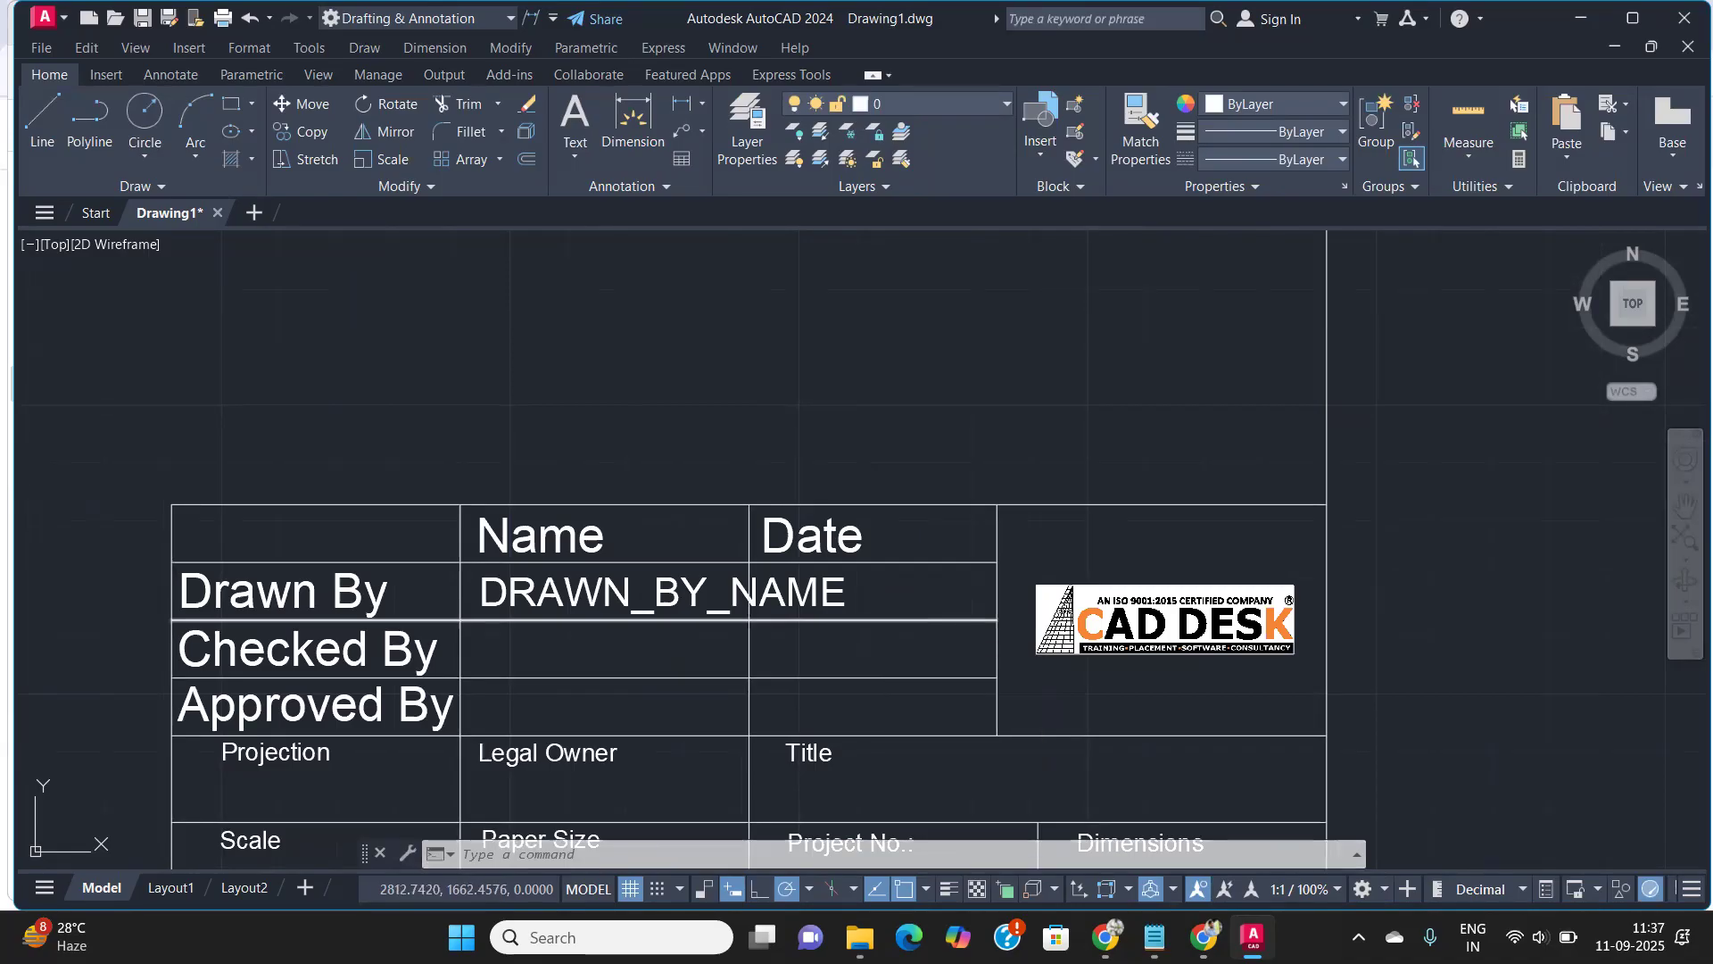
# Start another attribute definition with the tag Draw_Date and the prompt "Enter the Drawing Date"
pyautogui.press('Return')
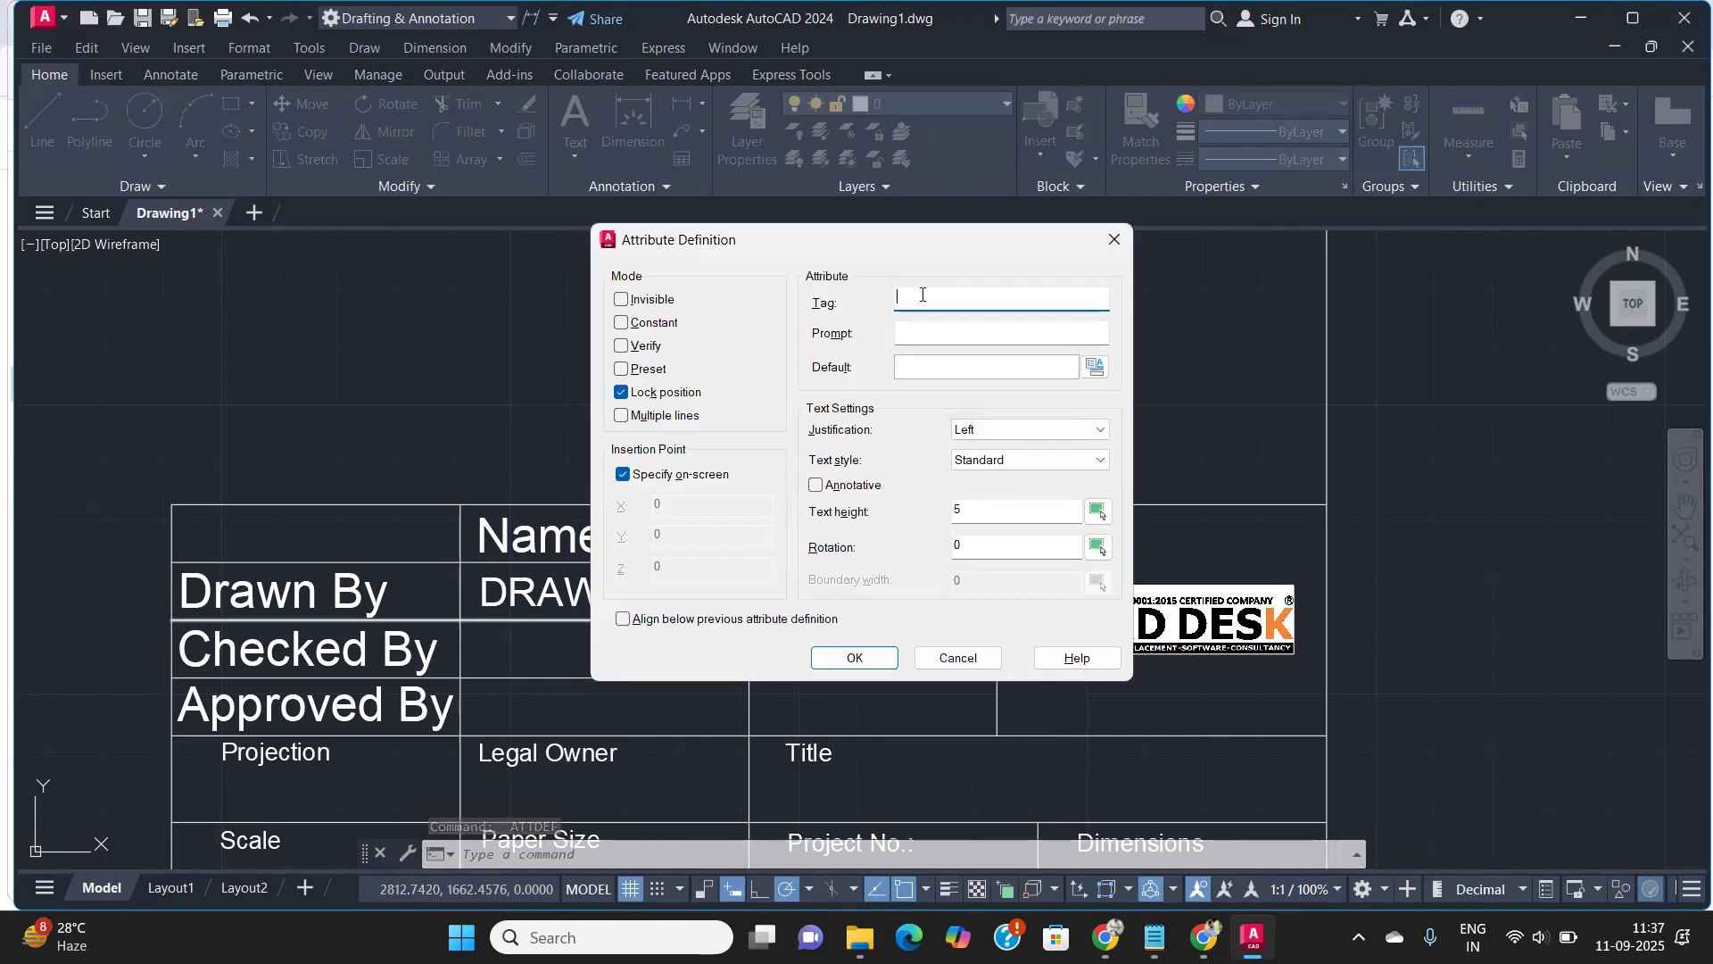
pyautogui.write('Draw_Date')
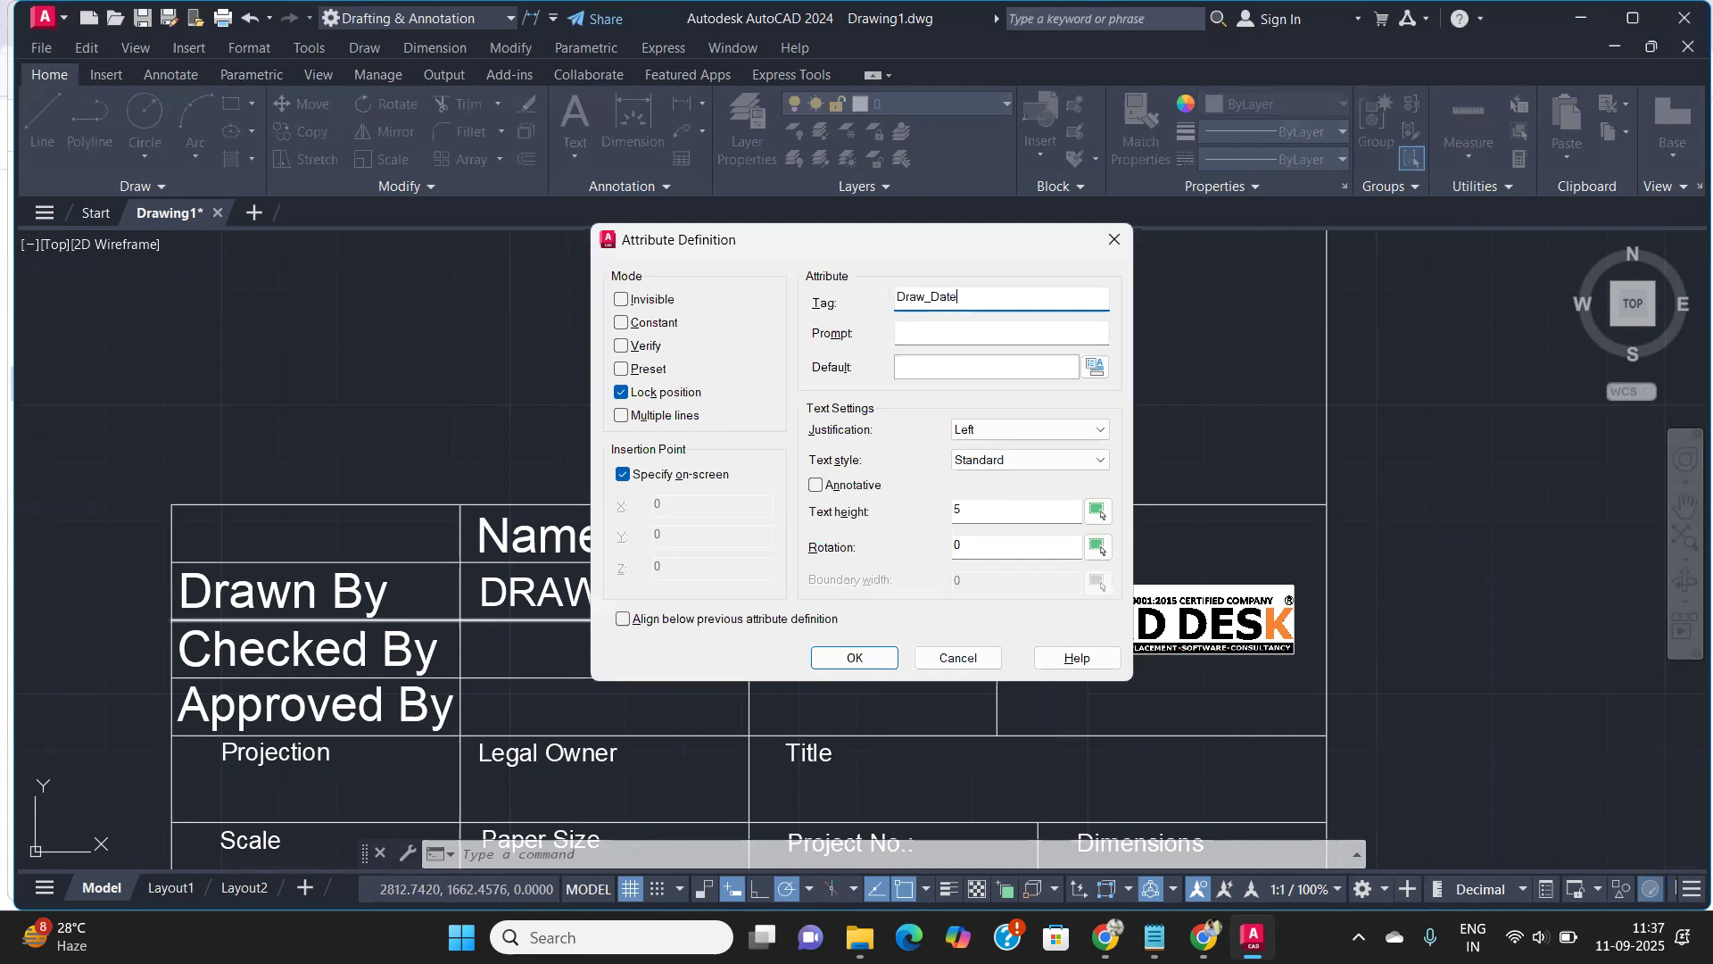
pyautogui.click(934, 337)
pyautogui.write('Enter')
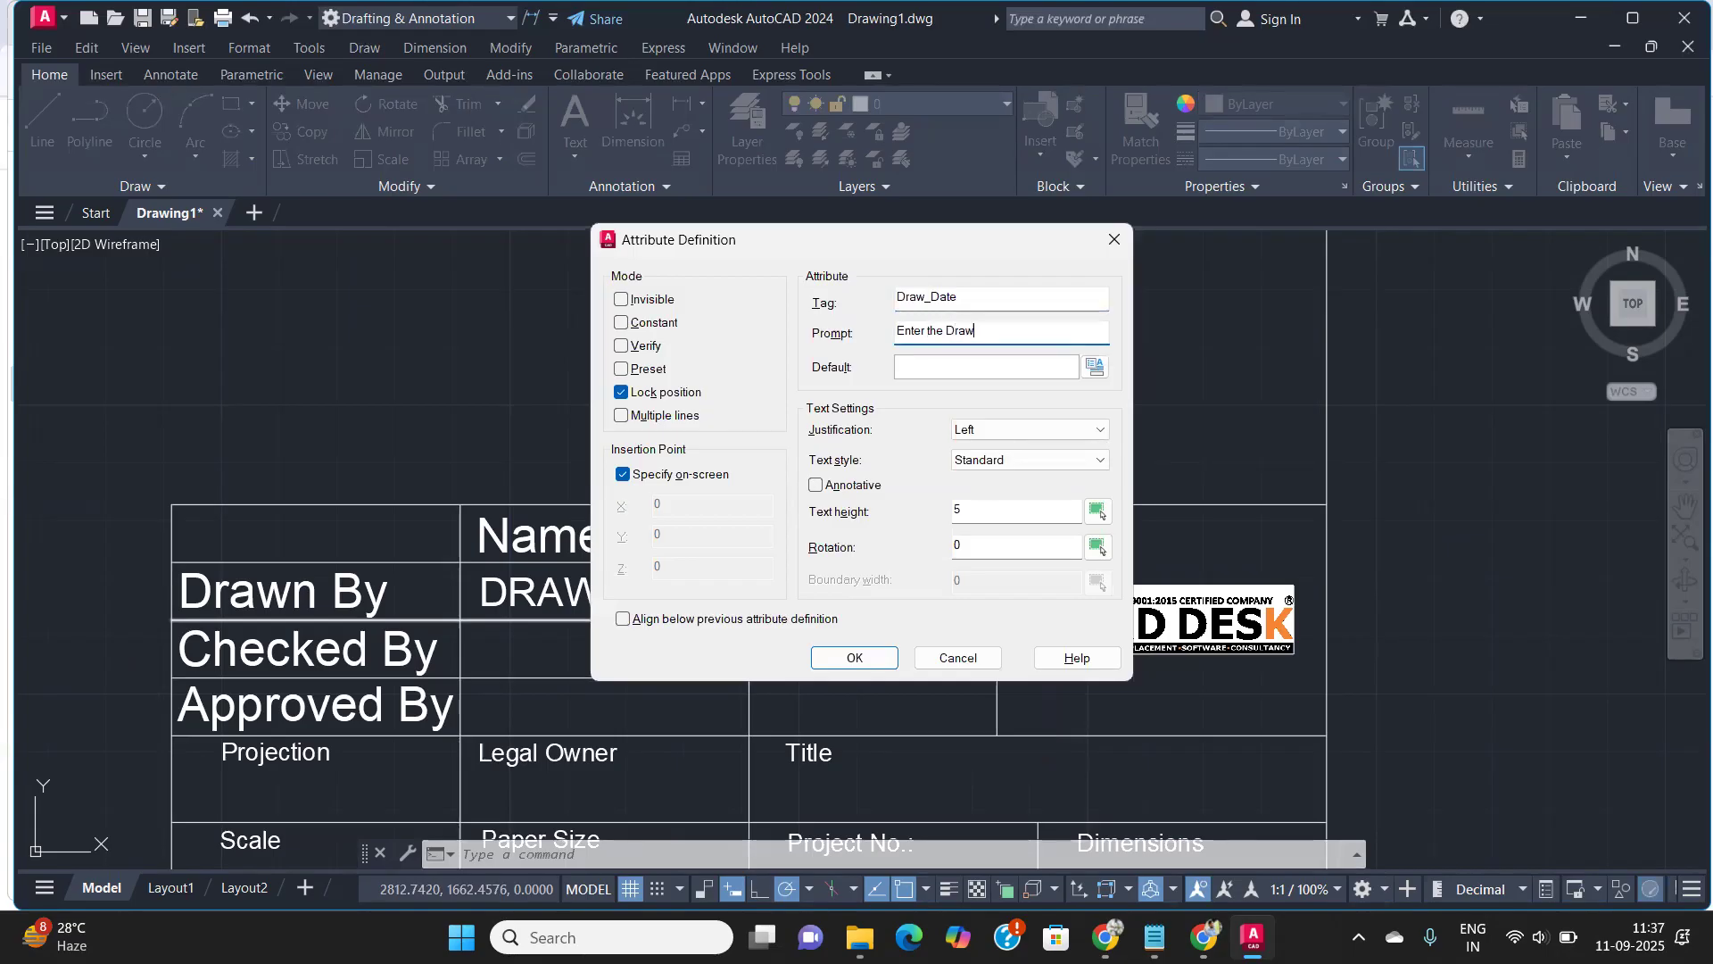
pyautogui.write('the Drawing Date')
pyautogui.press('Tab')
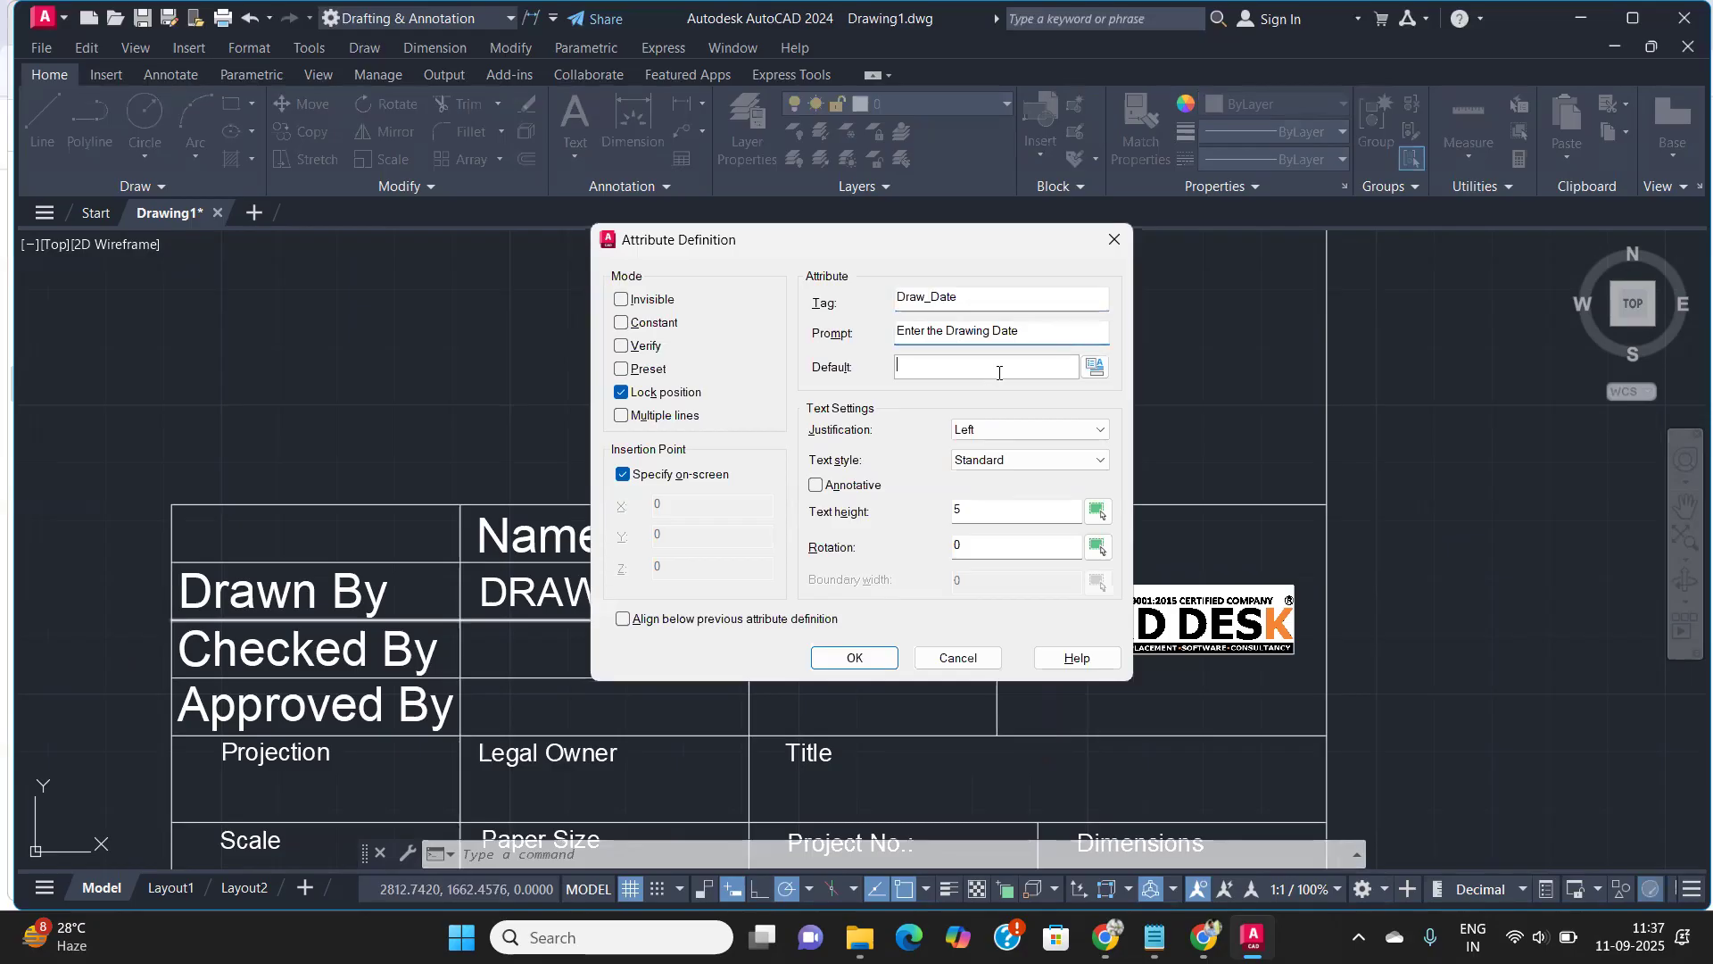
# Use a Date field from the Date & Time category as the attribute's default, in the "Sep. 11, 25" format
pyautogui.click(1094, 369)
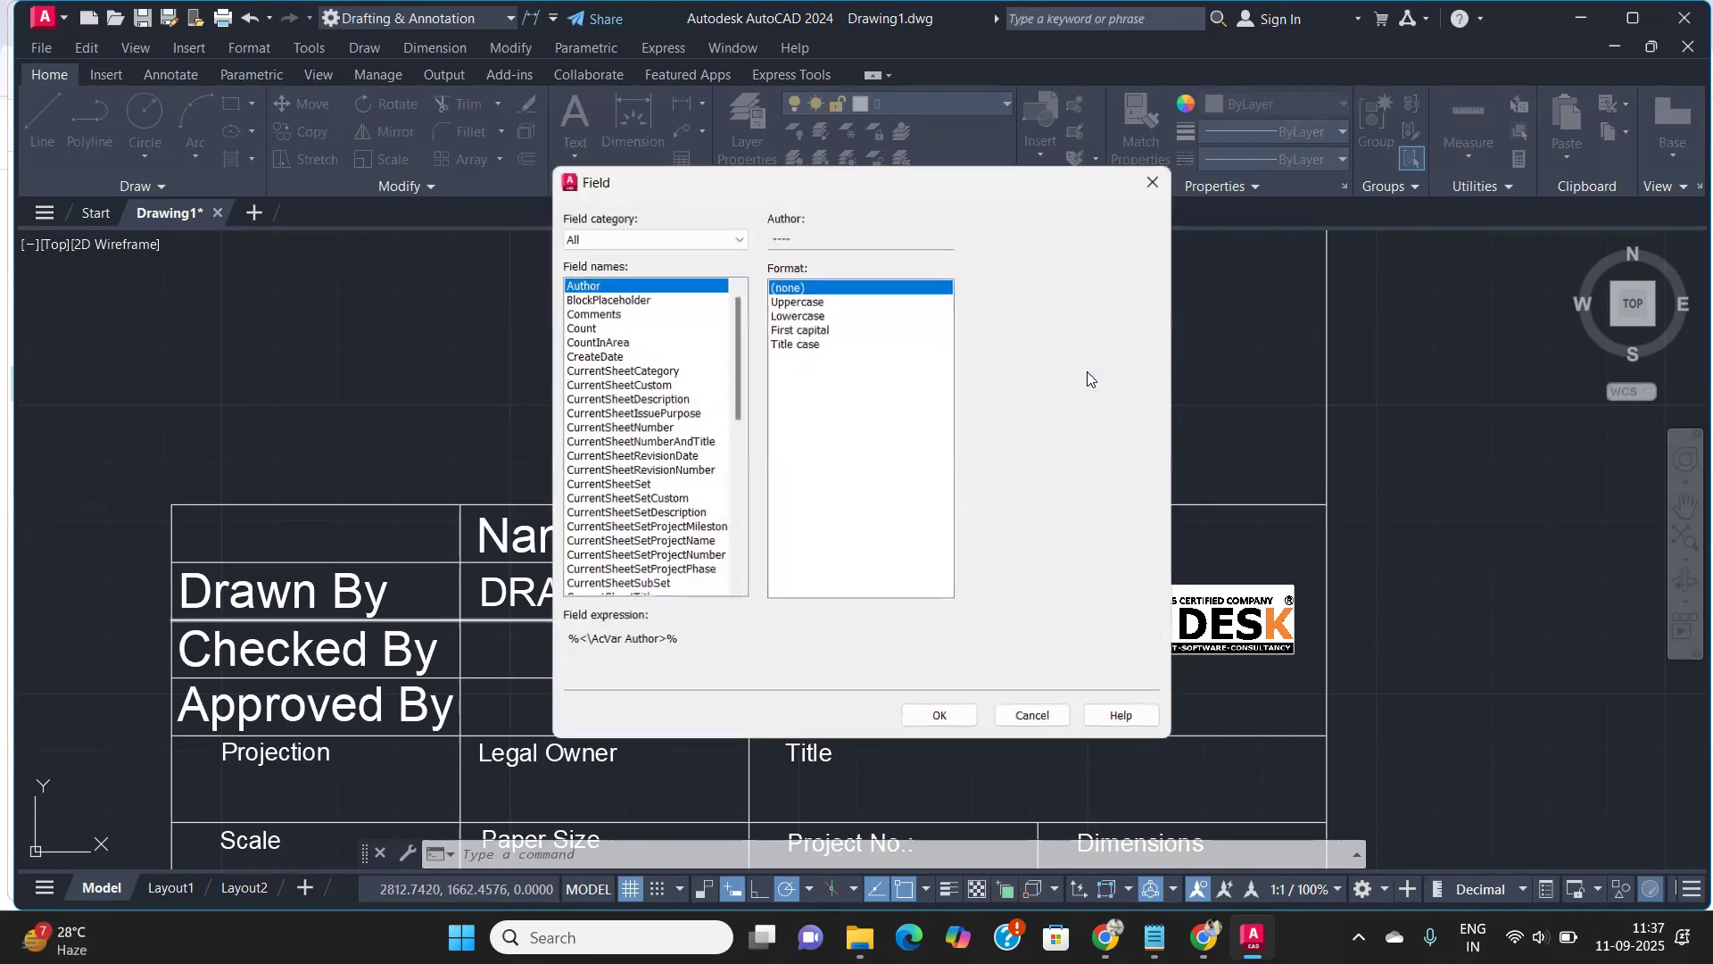
pyautogui.click(664, 239)
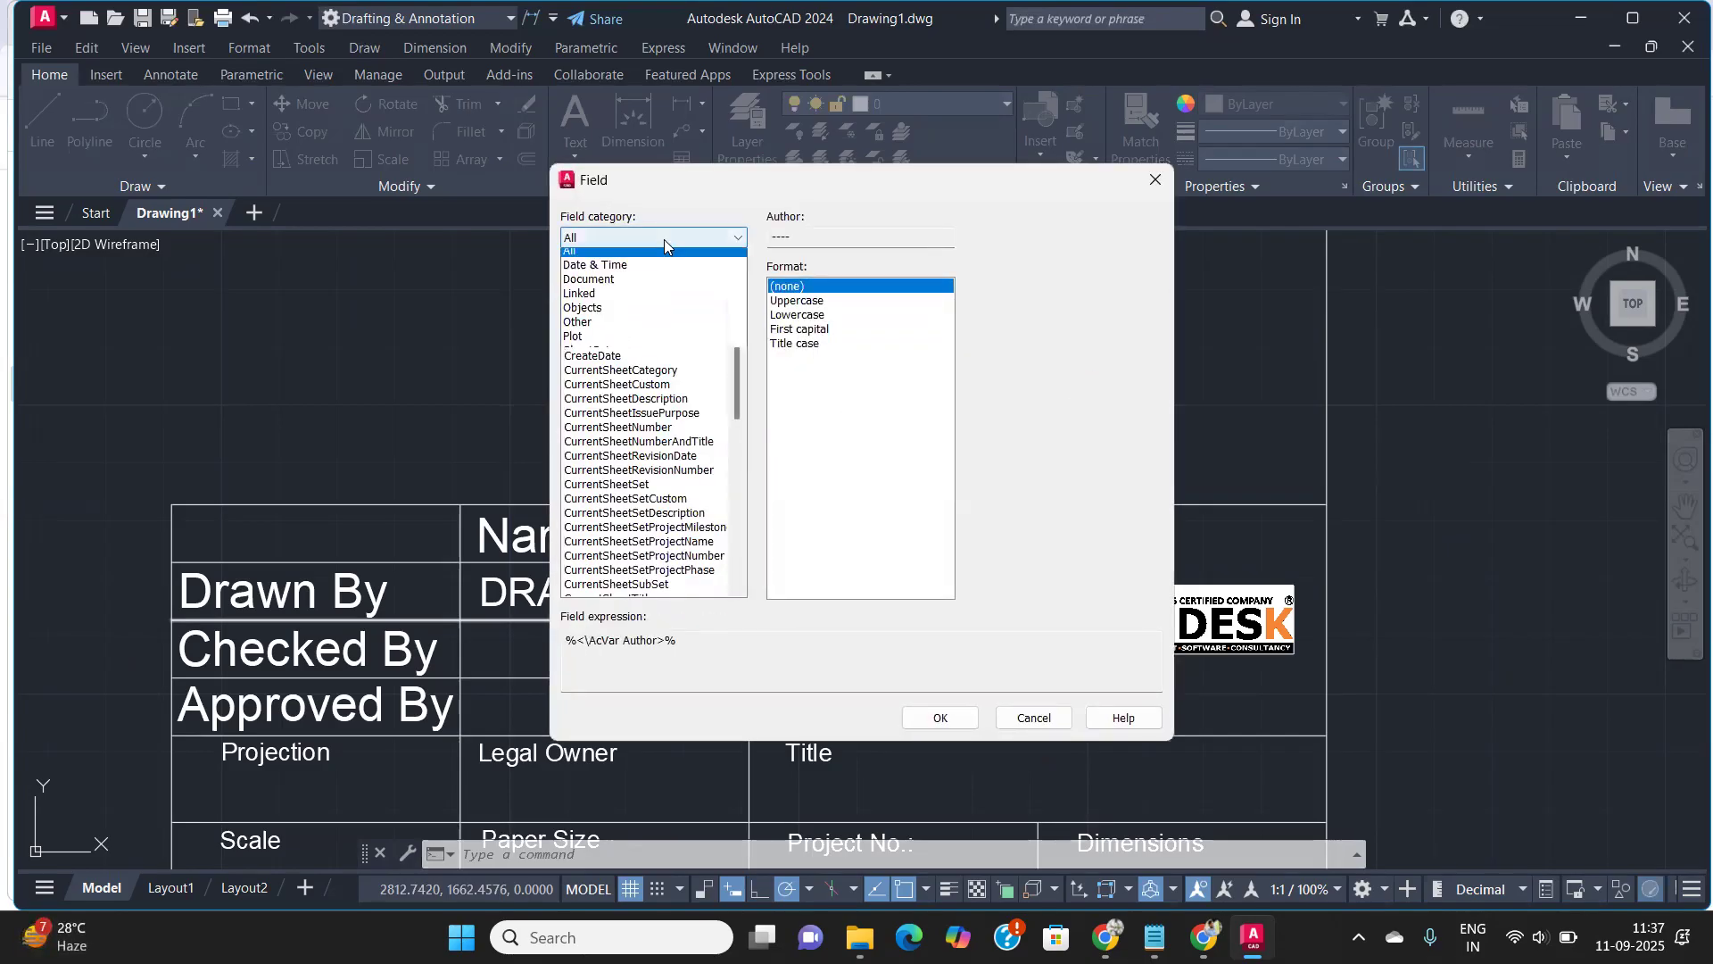
pyautogui.click(626, 267)
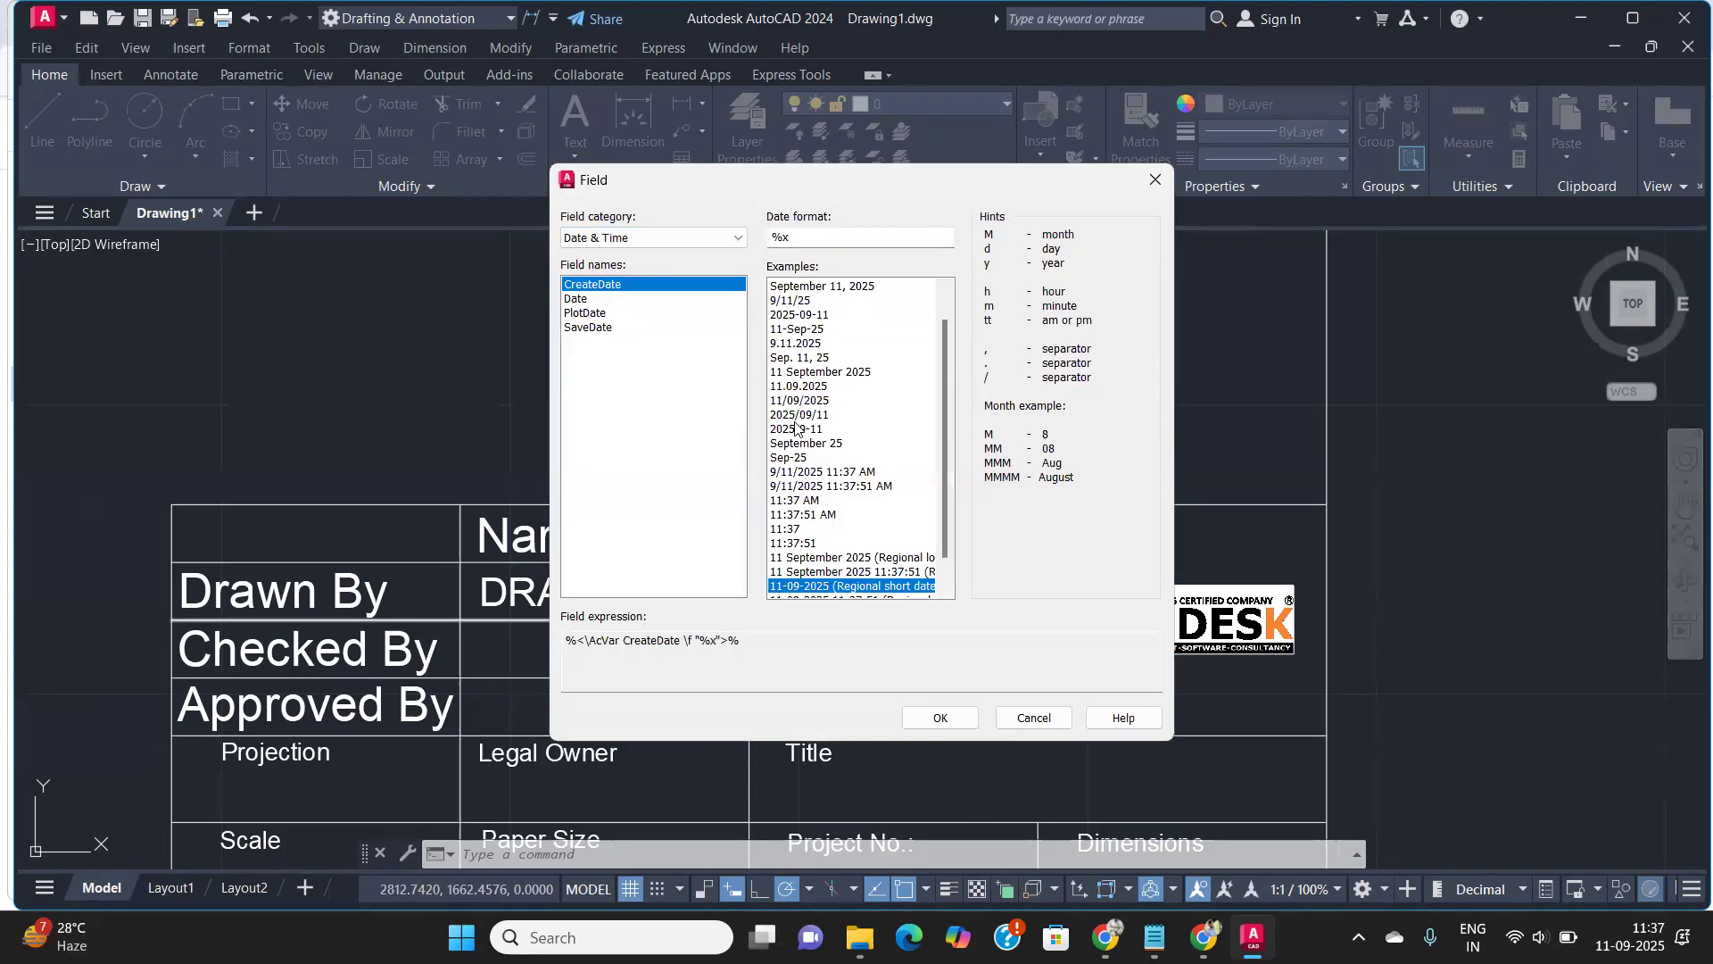
pyautogui.scroll(-1, 799, 446)
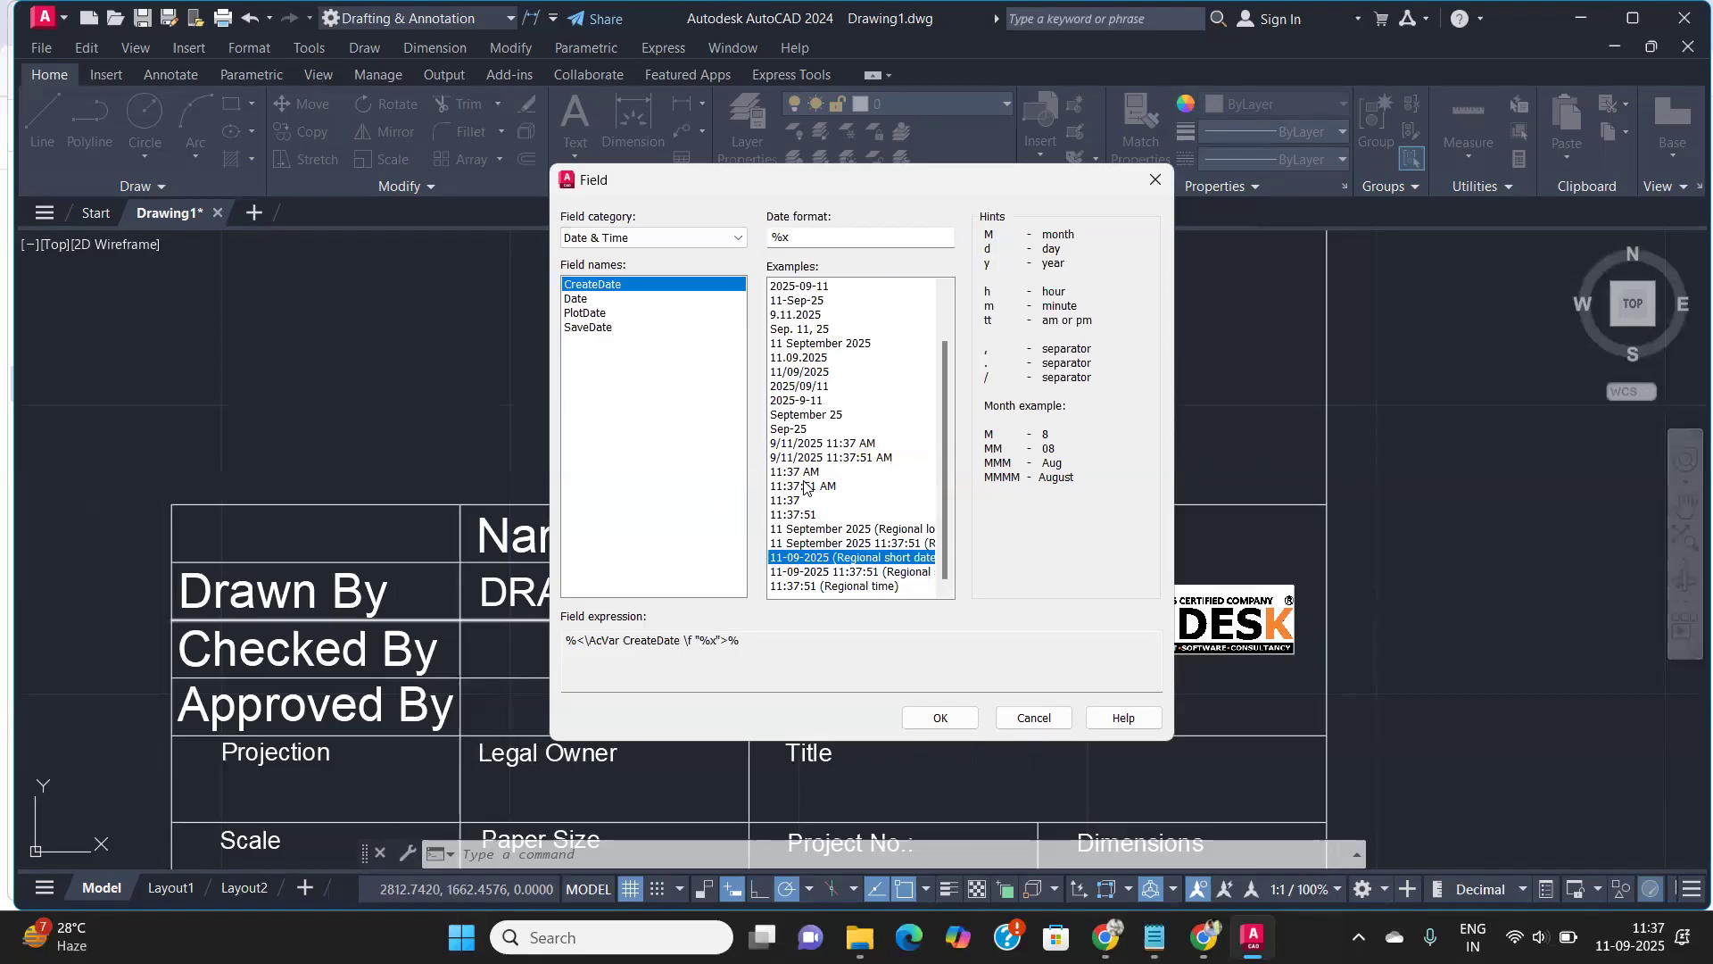
pyautogui.click(581, 300)
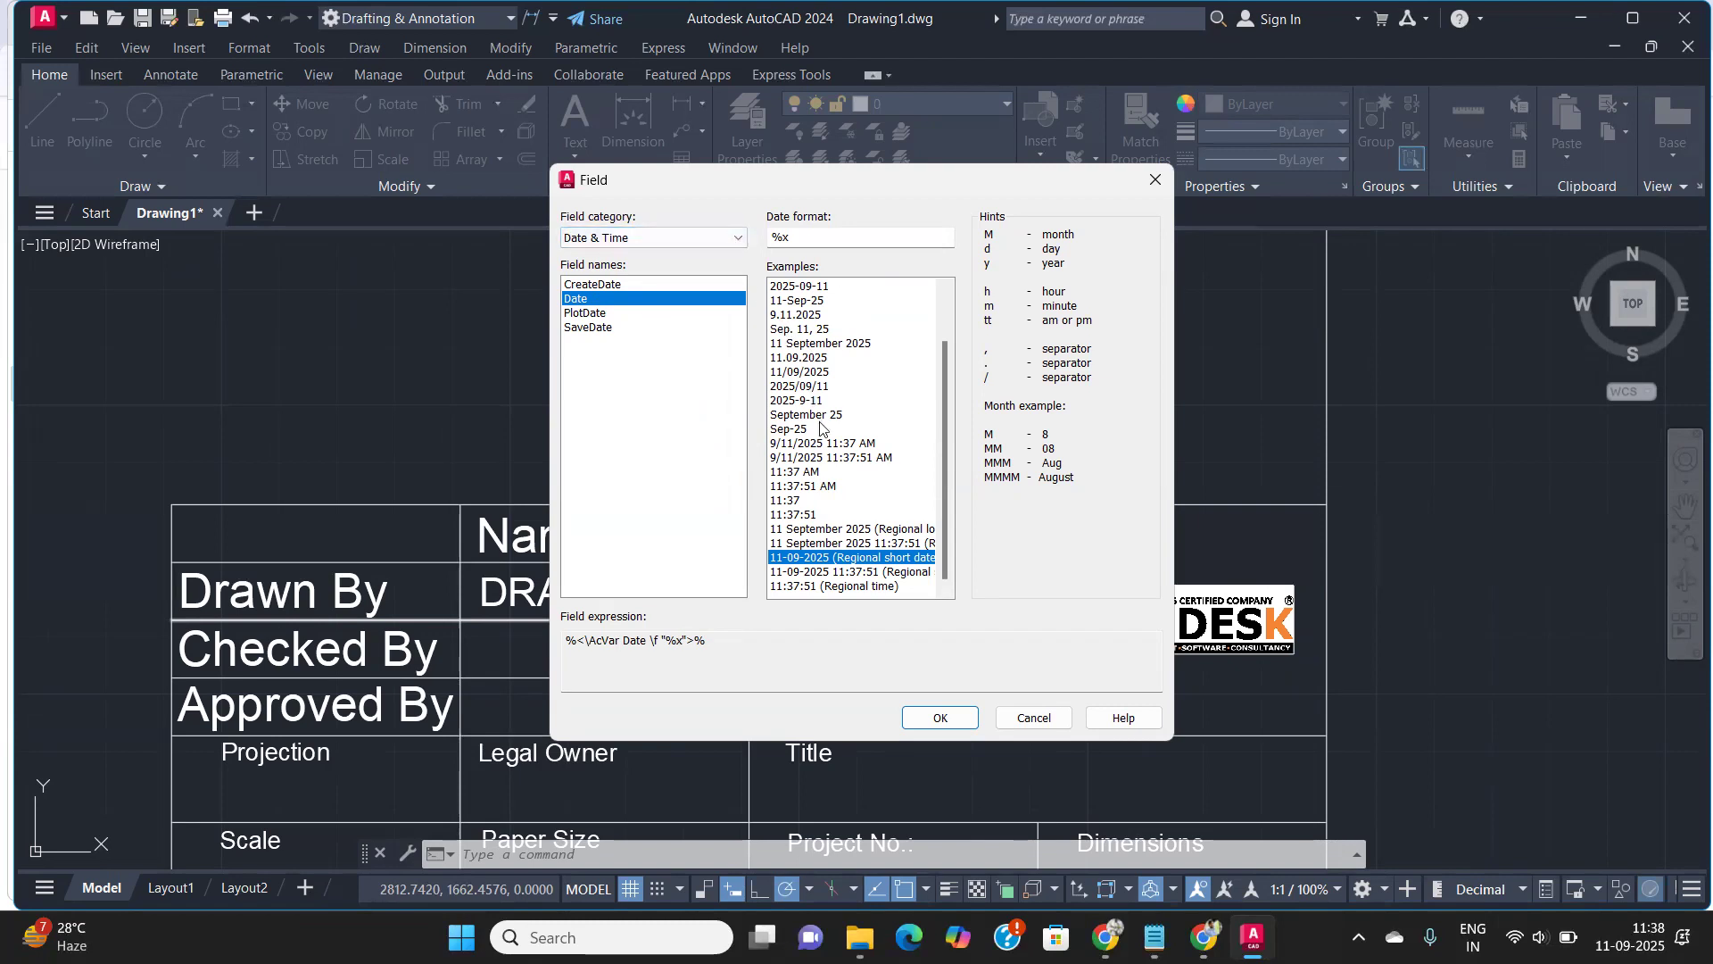
pyautogui.click(800, 387)
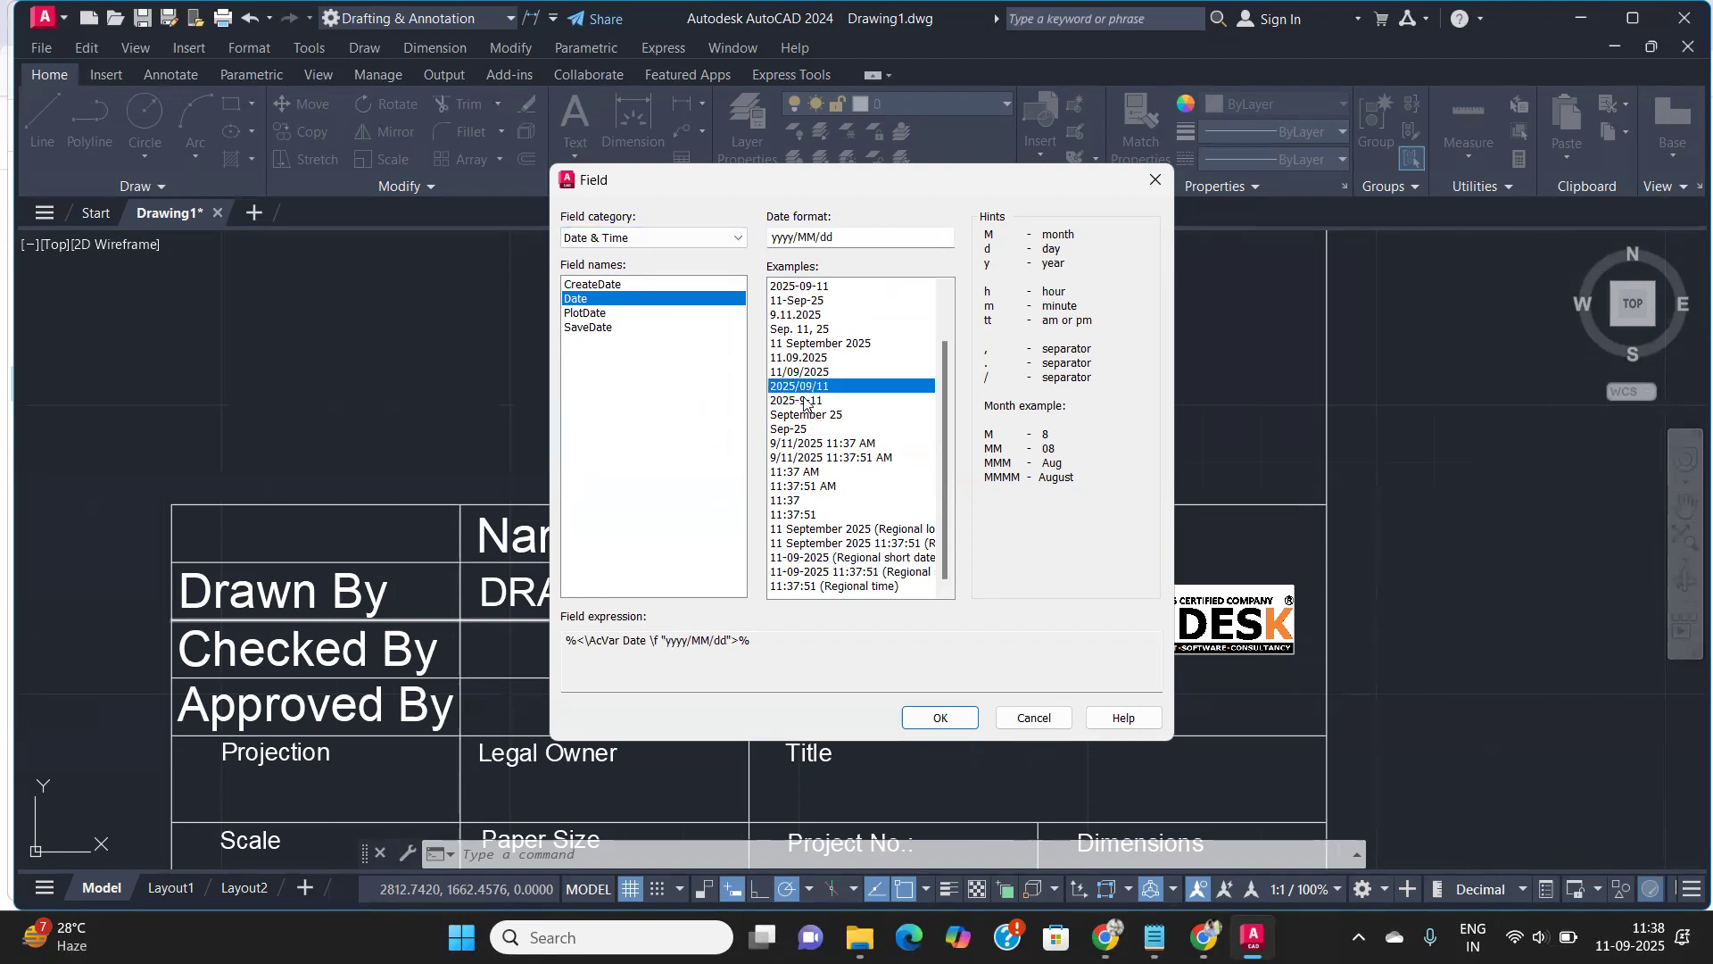
pyautogui.click(806, 402)
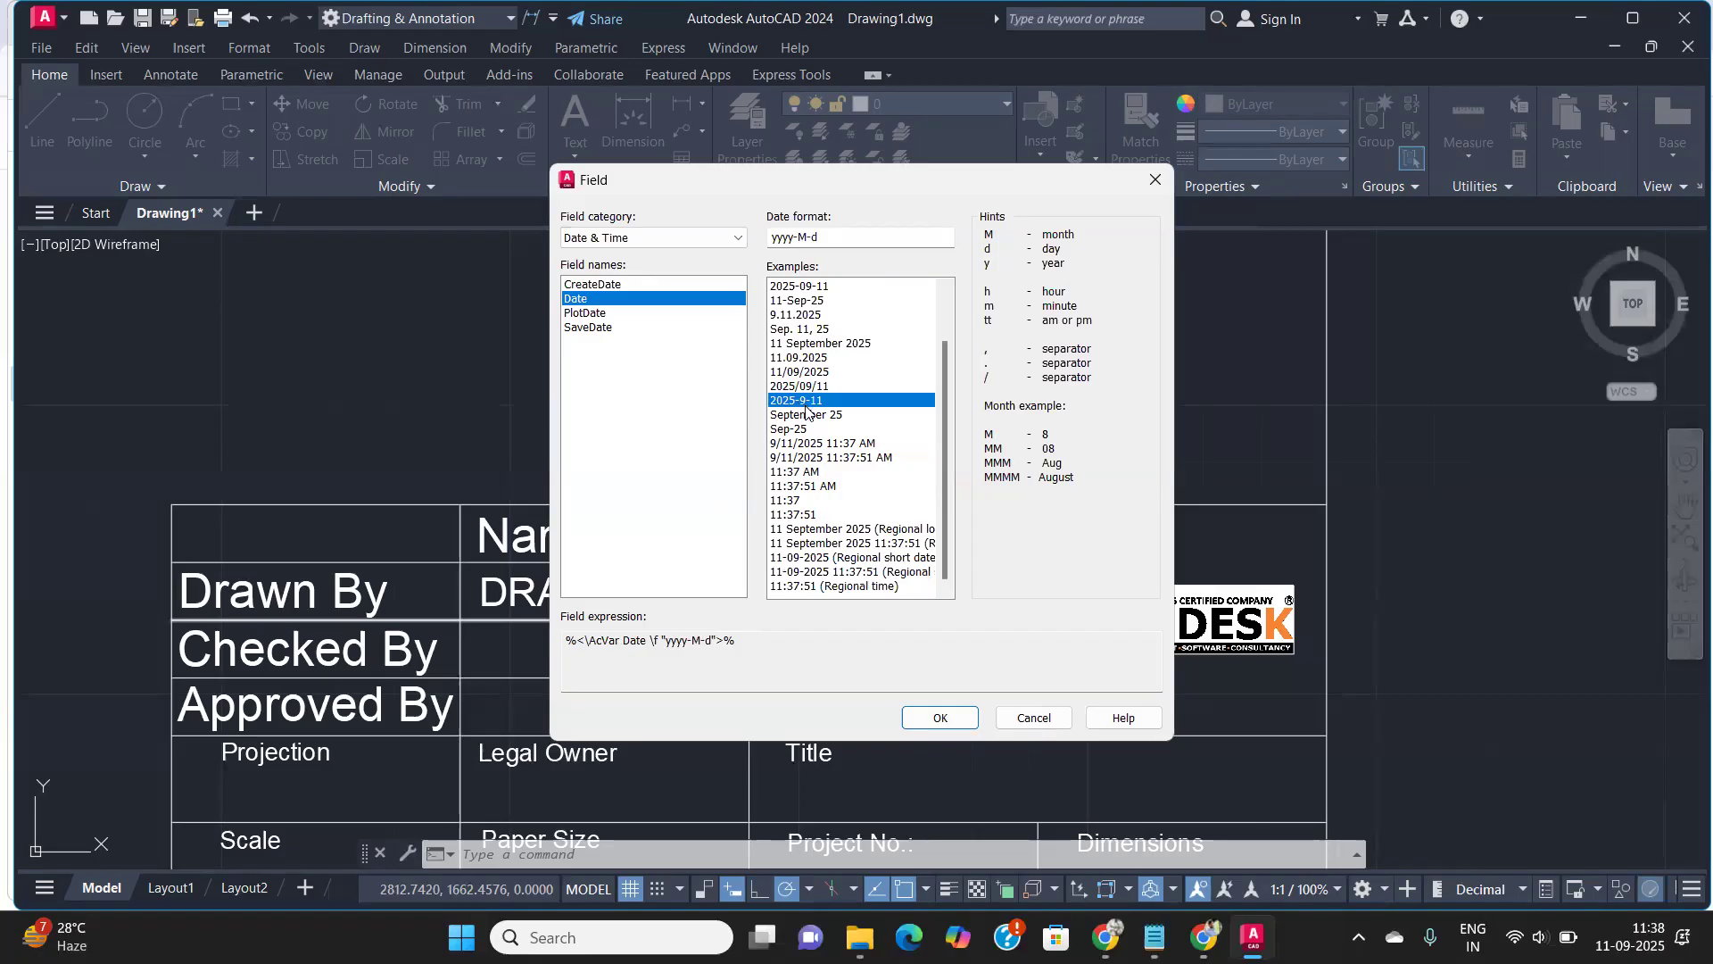
pyautogui.scroll(2, 806, 409)
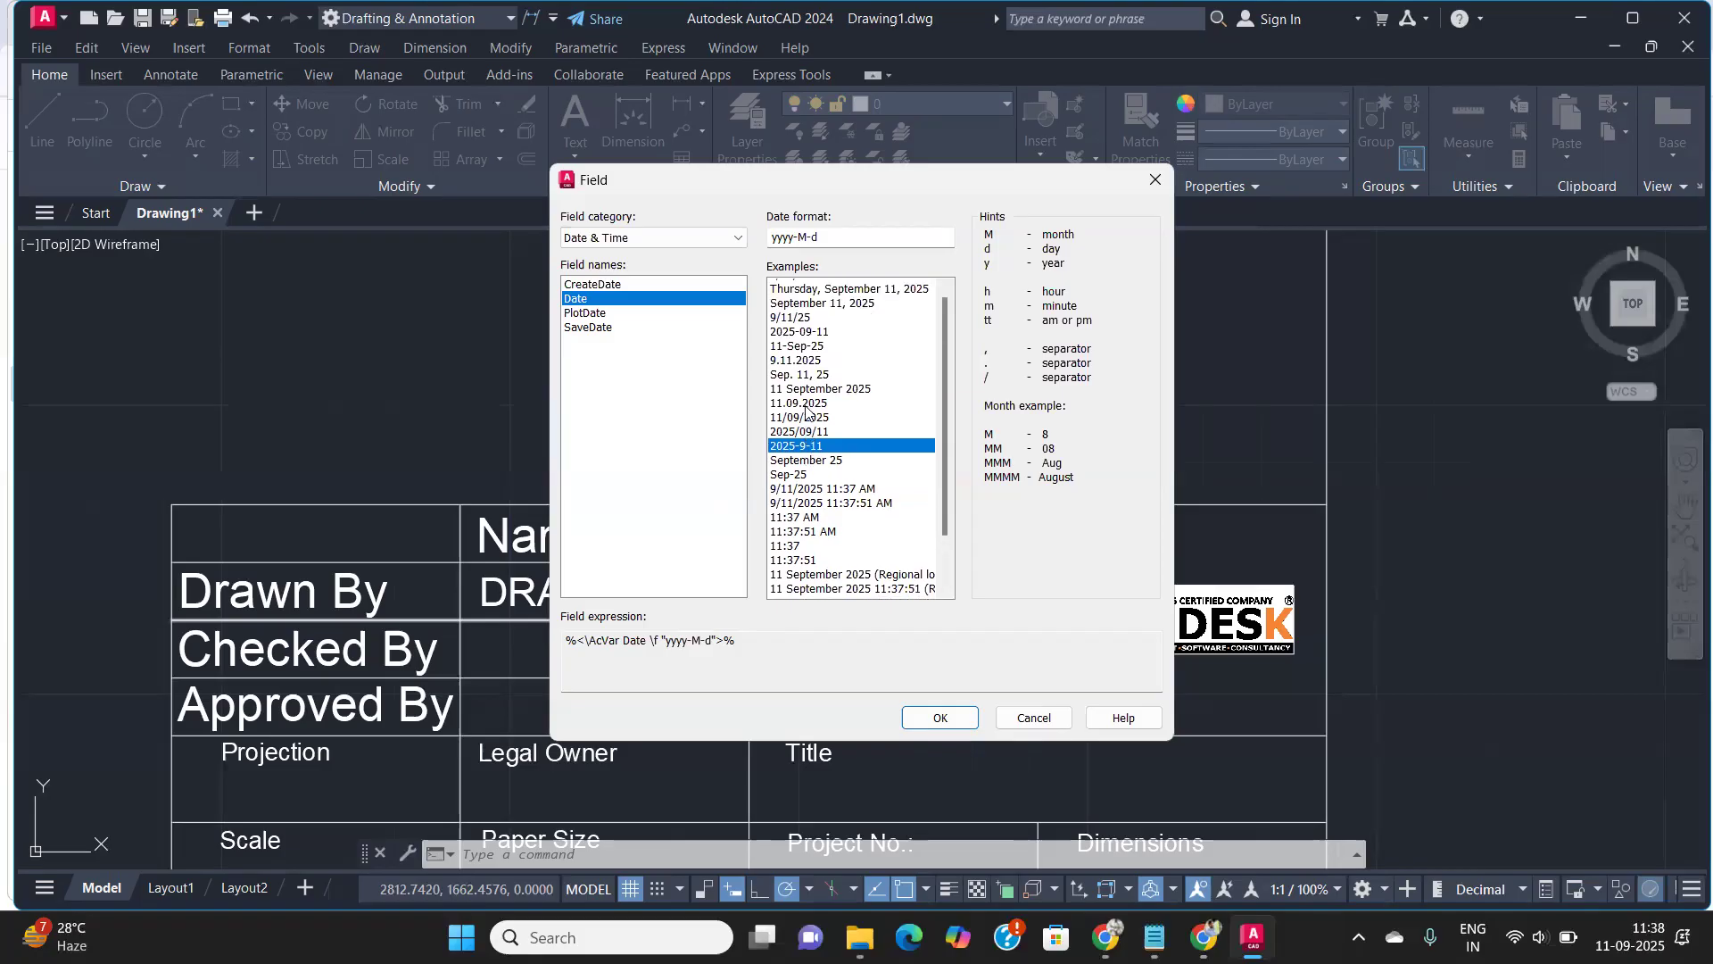
pyautogui.click(818, 285)
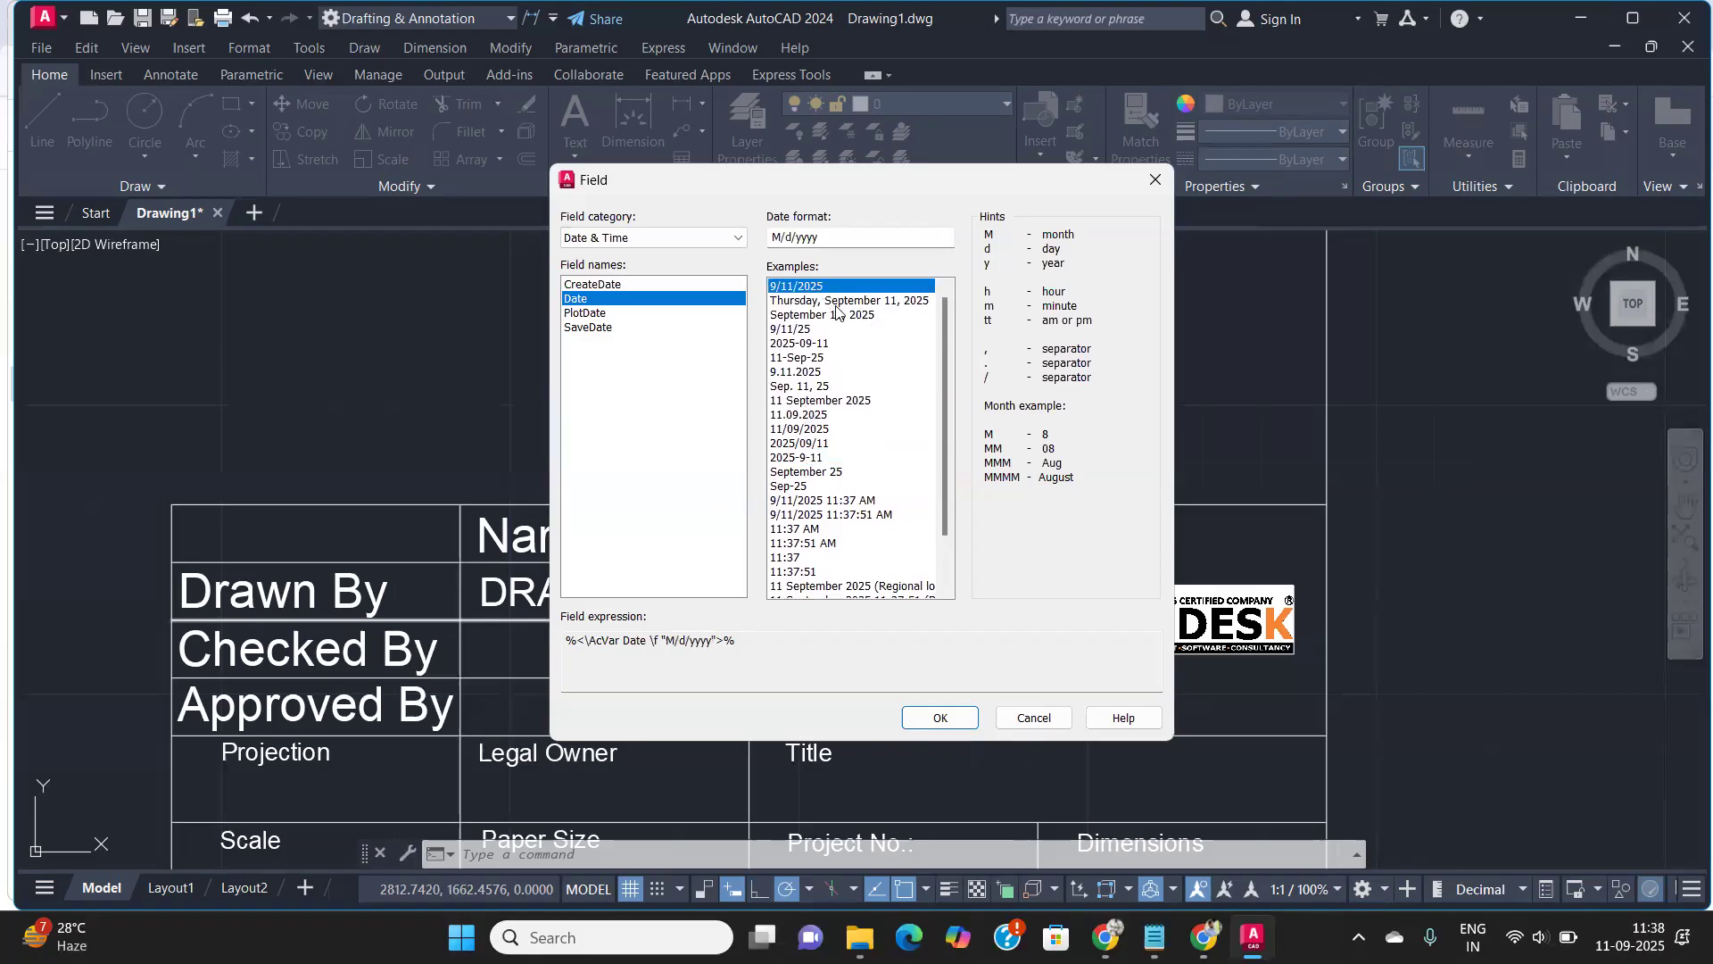
pyautogui.click(821, 385)
pyautogui.click(928, 717)
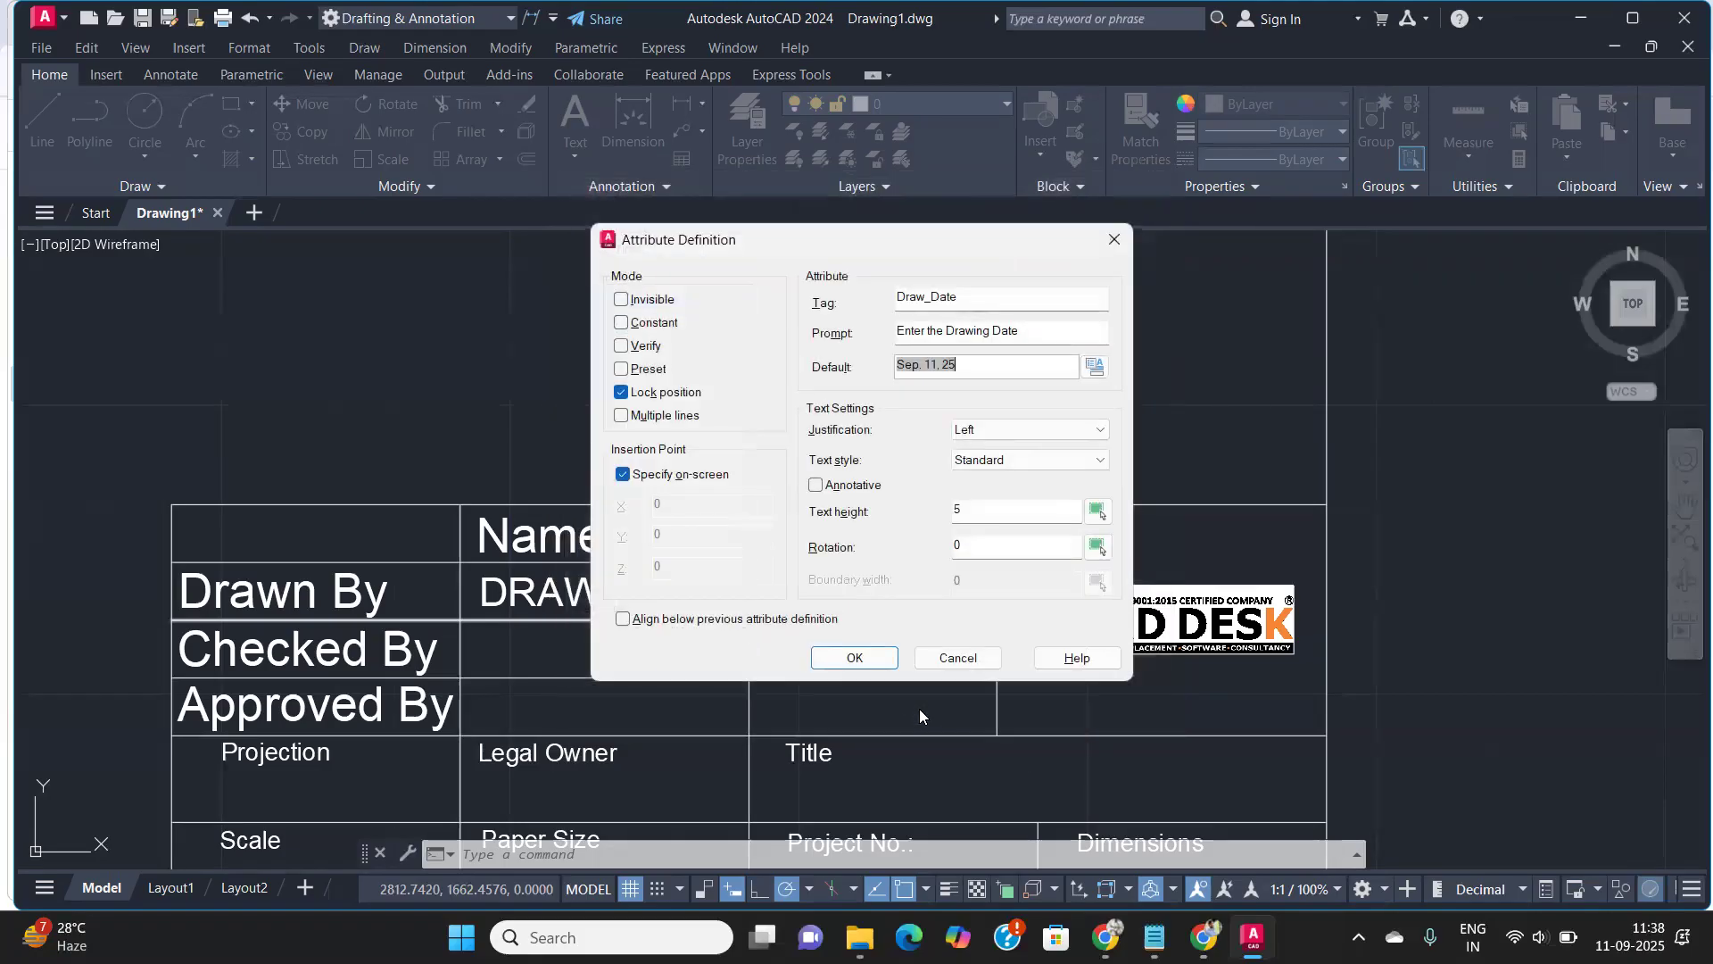
# Try to place the Draw_Date attribute in the Drawn By row and undo its placement
pyautogui.click(855, 657)
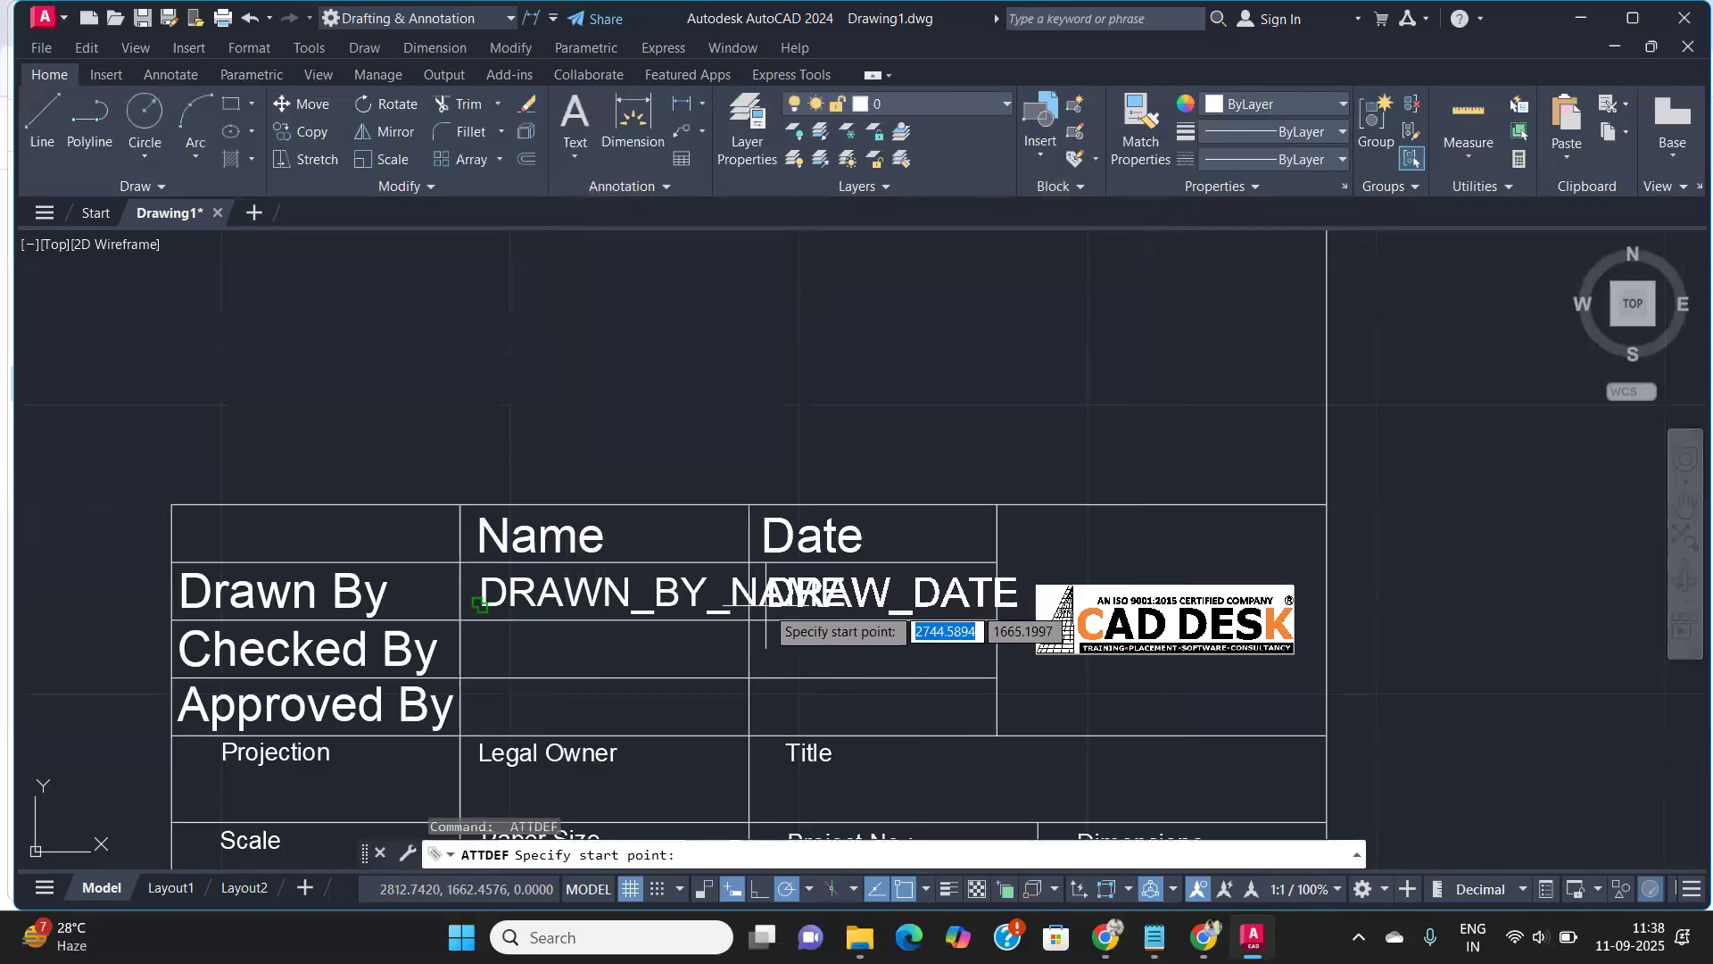
pyautogui.click(479, 607)
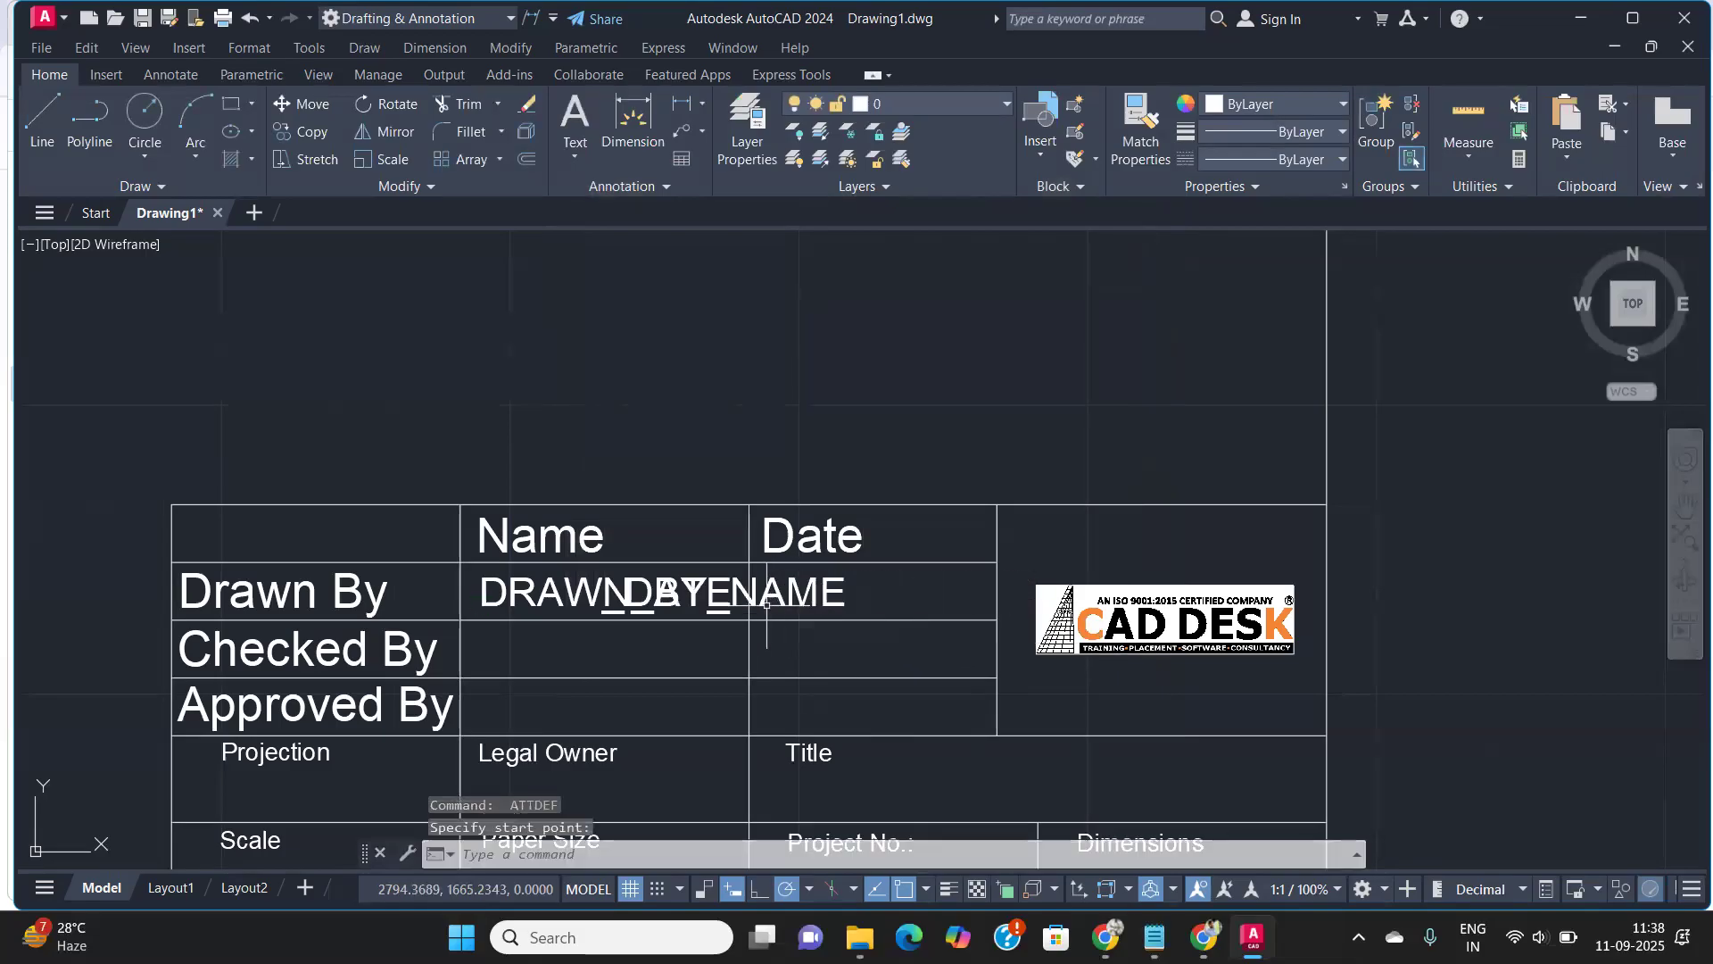
pyautogui.scroll(4, 674, 617)
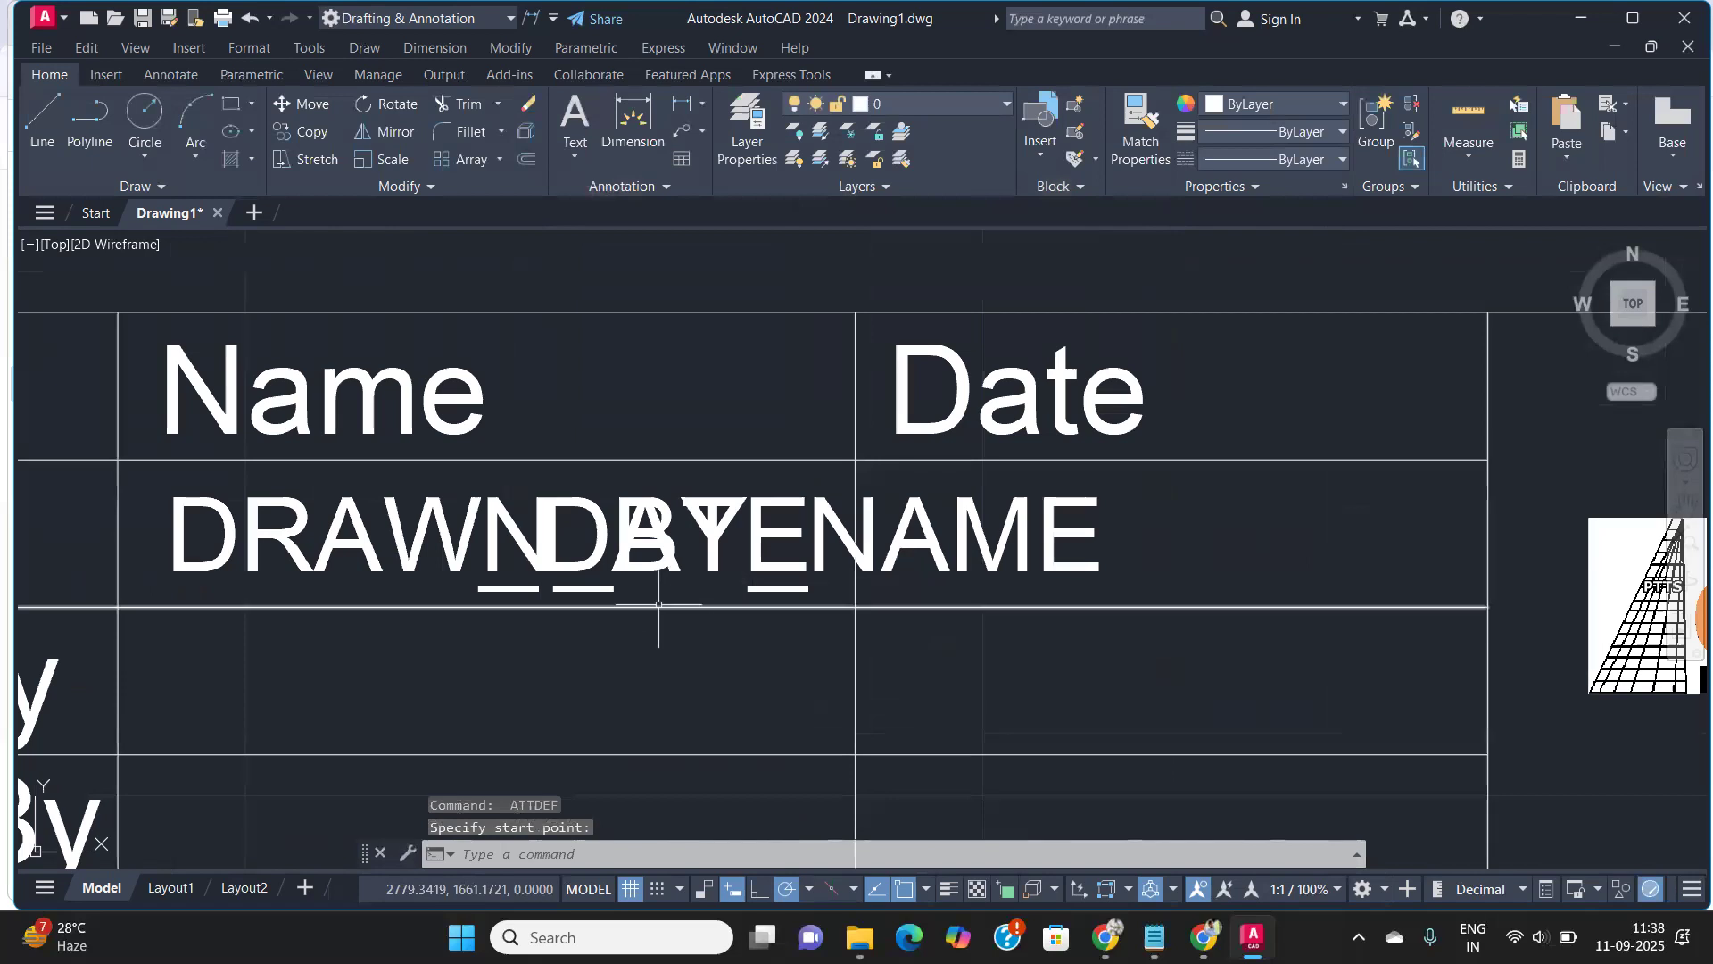
pyautogui.scroll(-5, 664, 593)
pyautogui.hotkey('ctrl', 'z')
pyautogui.hotkey('ctrl', 'z')
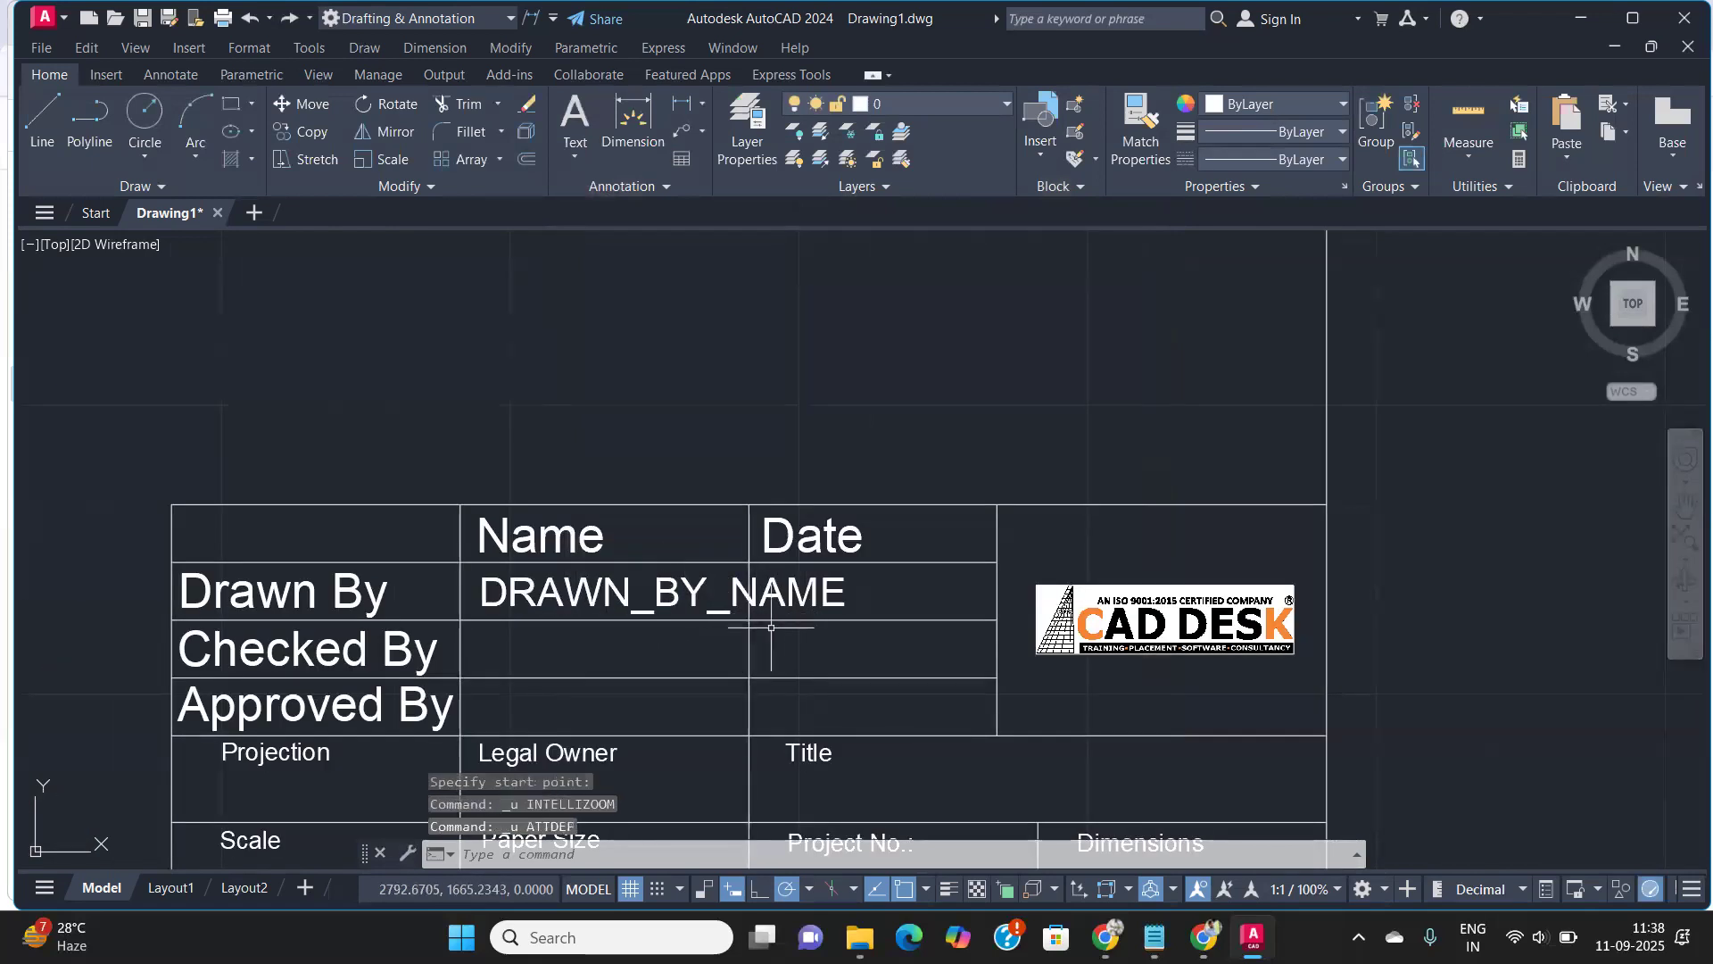
# Shorten the tag of the attribute in the Drawn By row's Name cell to DRAWN_BY
pyautogui.doubleClick(810, 591)
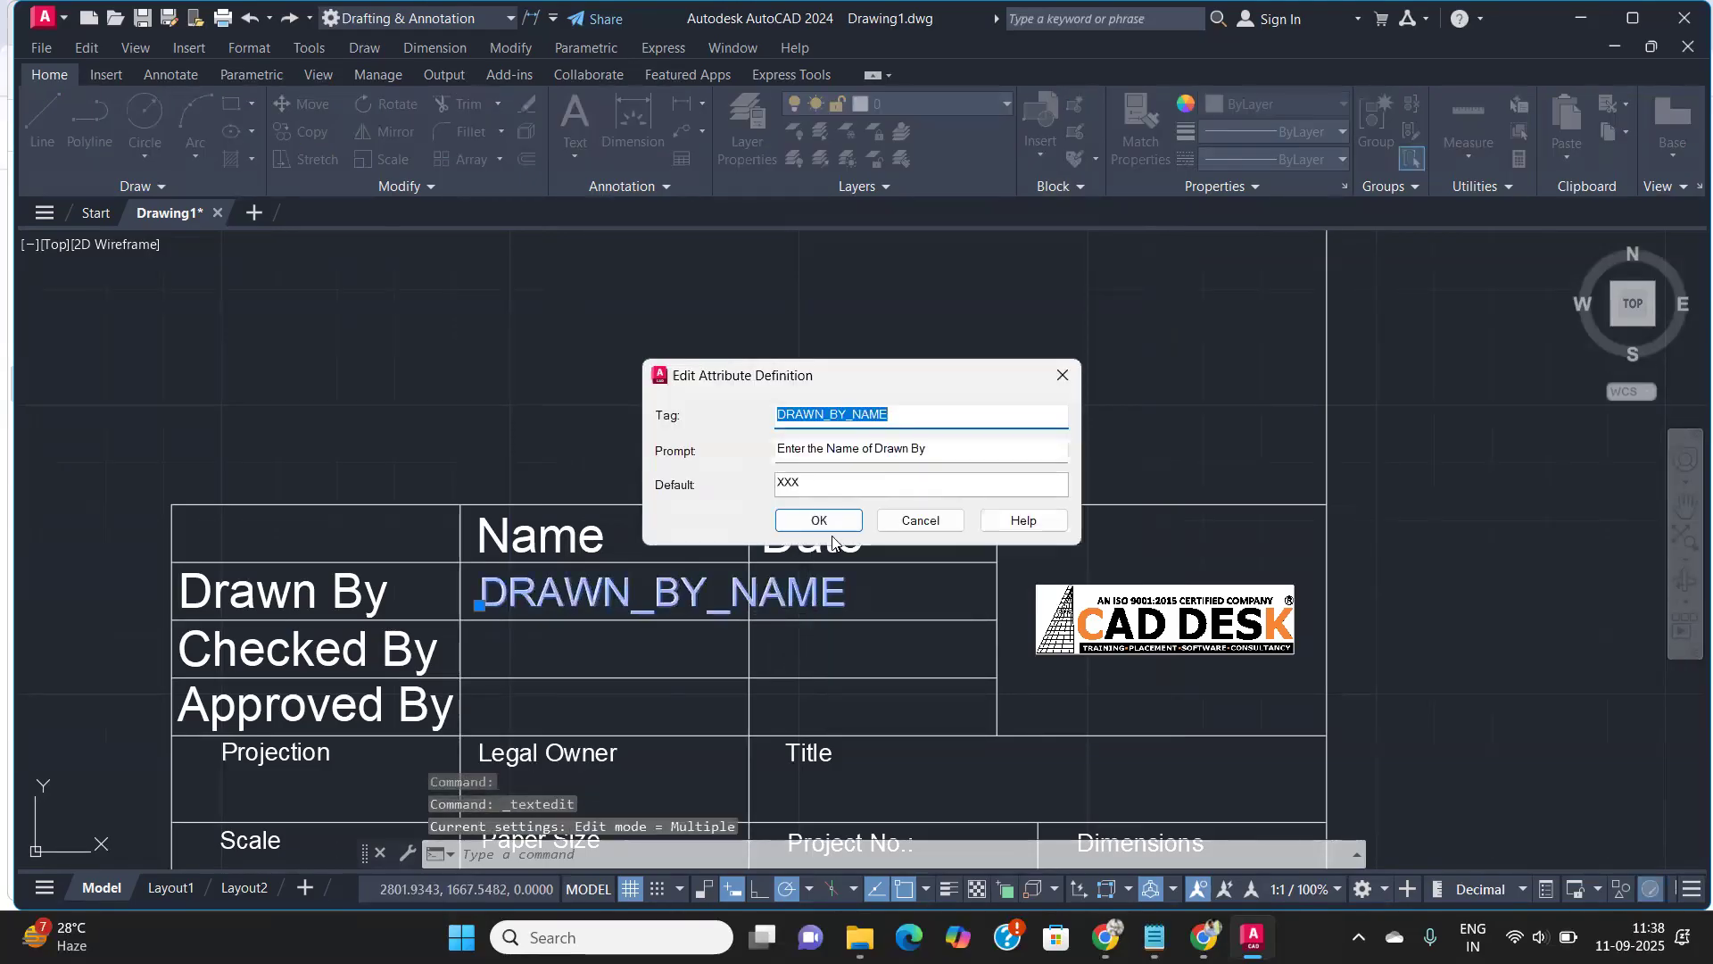
pyautogui.click(907, 418)
pyautogui.press('BackSpace')
pyautogui.press('BackSpace')
pyautogui.press('BackSpace')
pyautogui.press('BackSpace')
pyautogui.press('BackSpace')
pyautogui.click(819, 525)
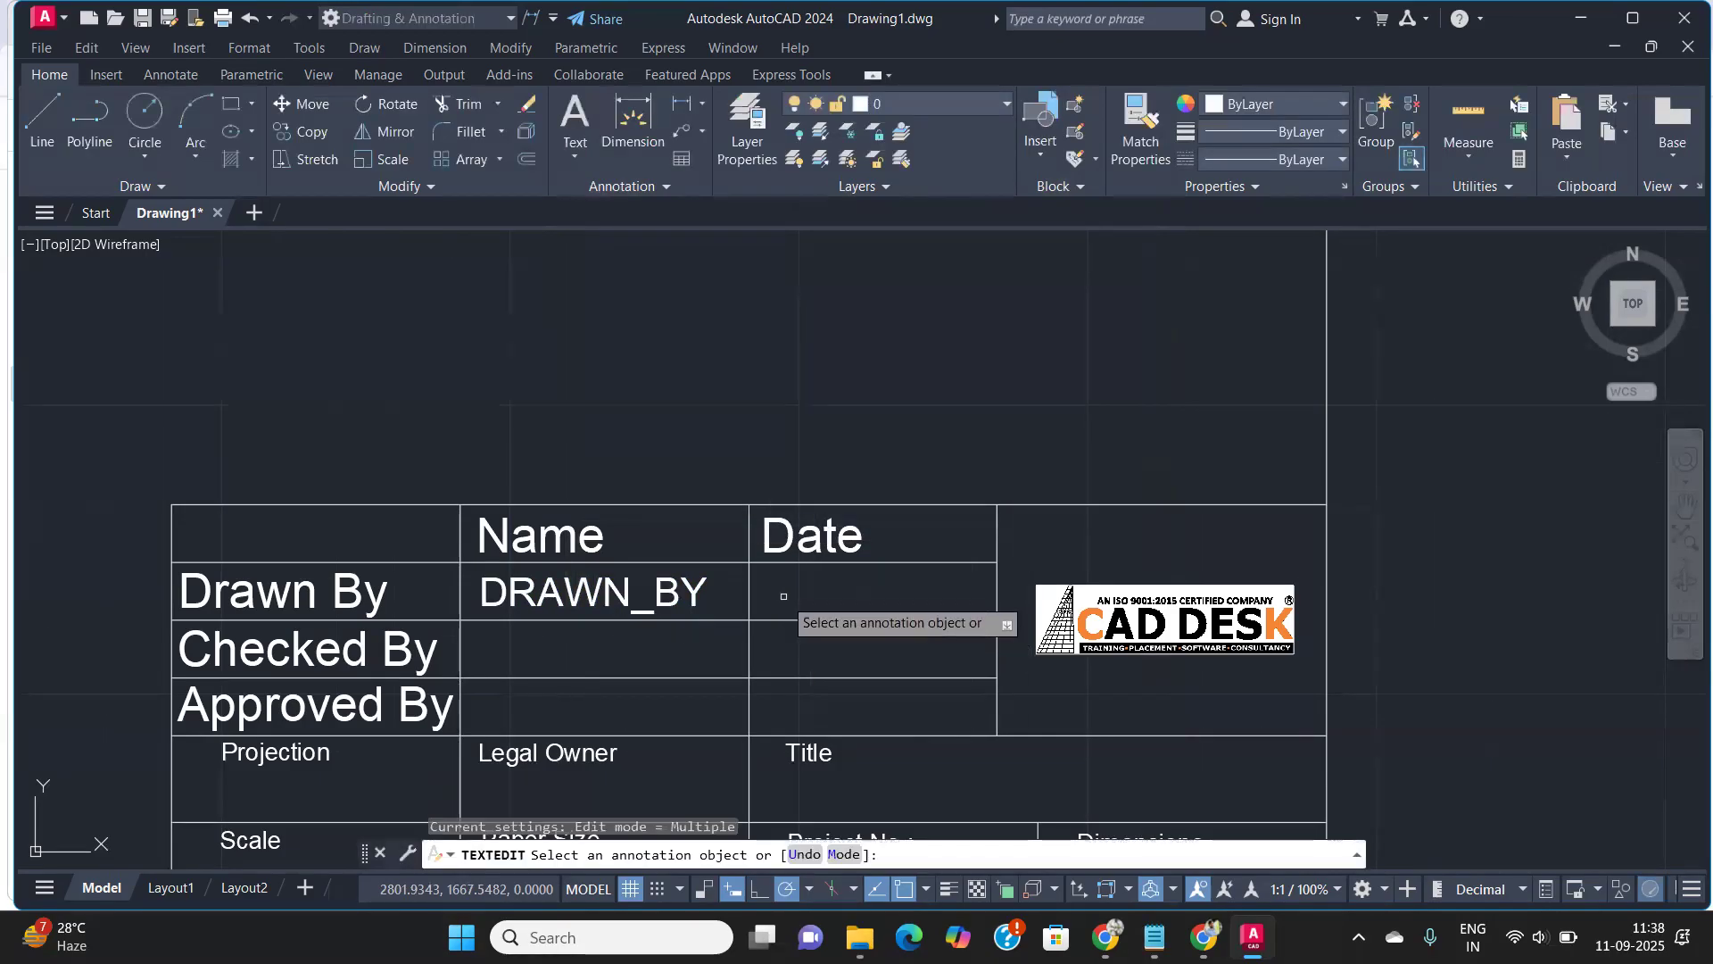
pyautogui.press('Return')
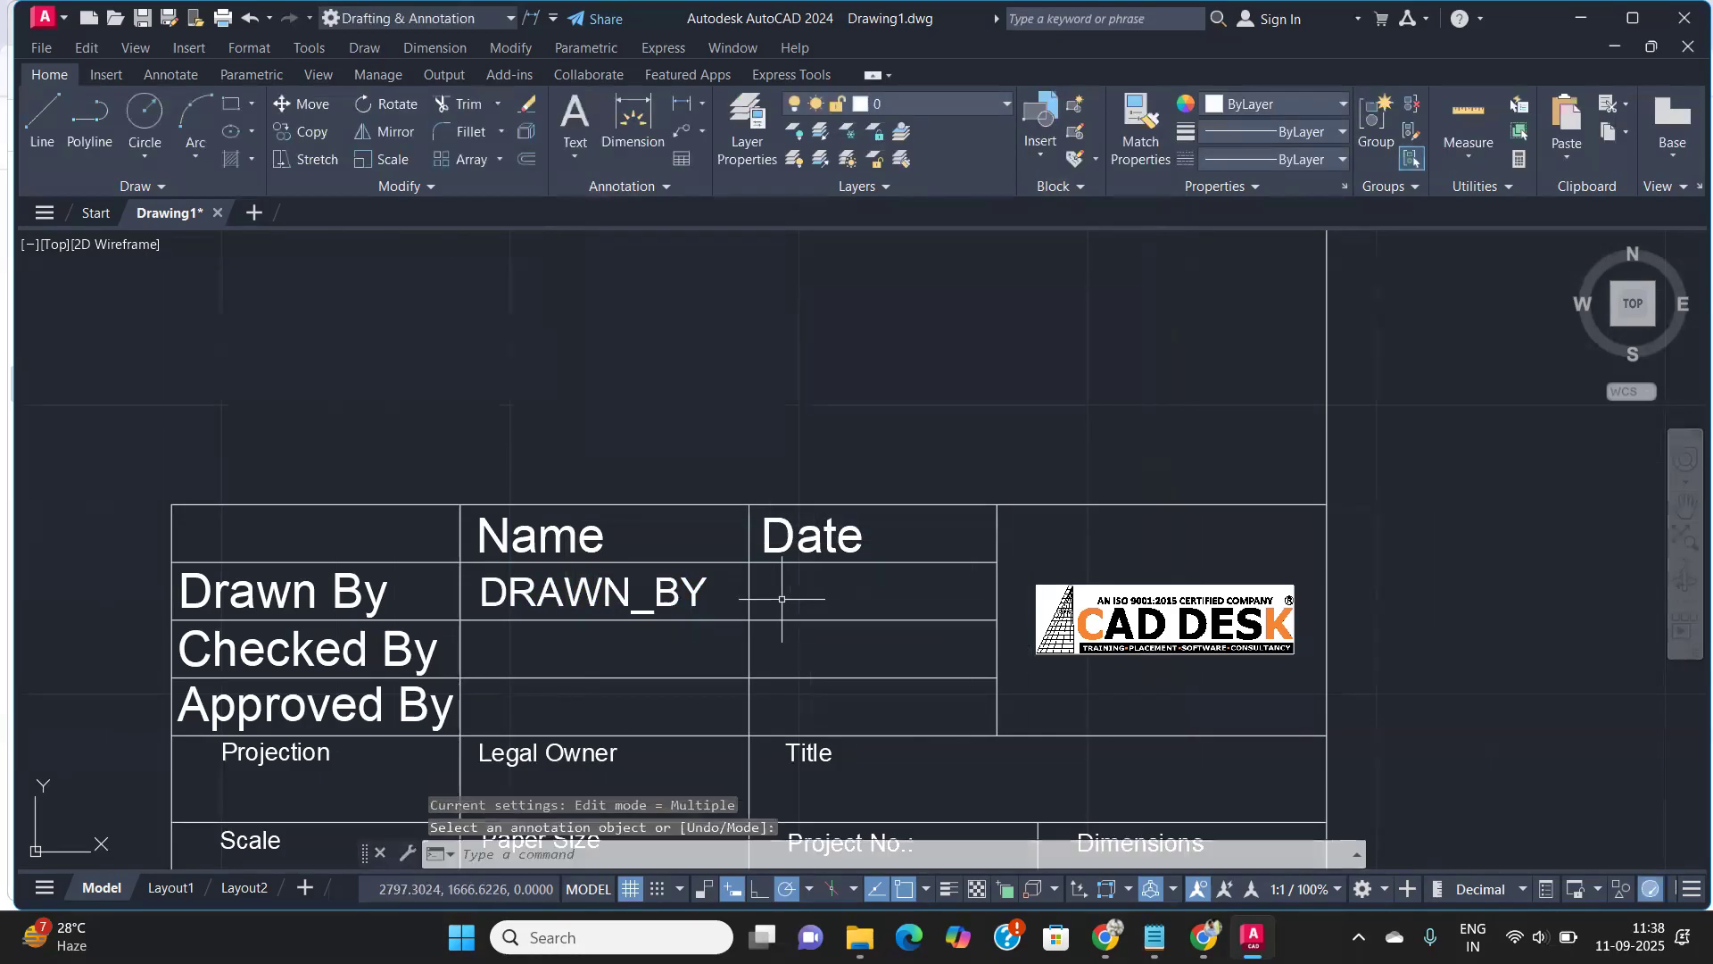
# Start an attribute definition with the tag Date and the prompt "Enter Drawing Date"
pyautogui.write('a')
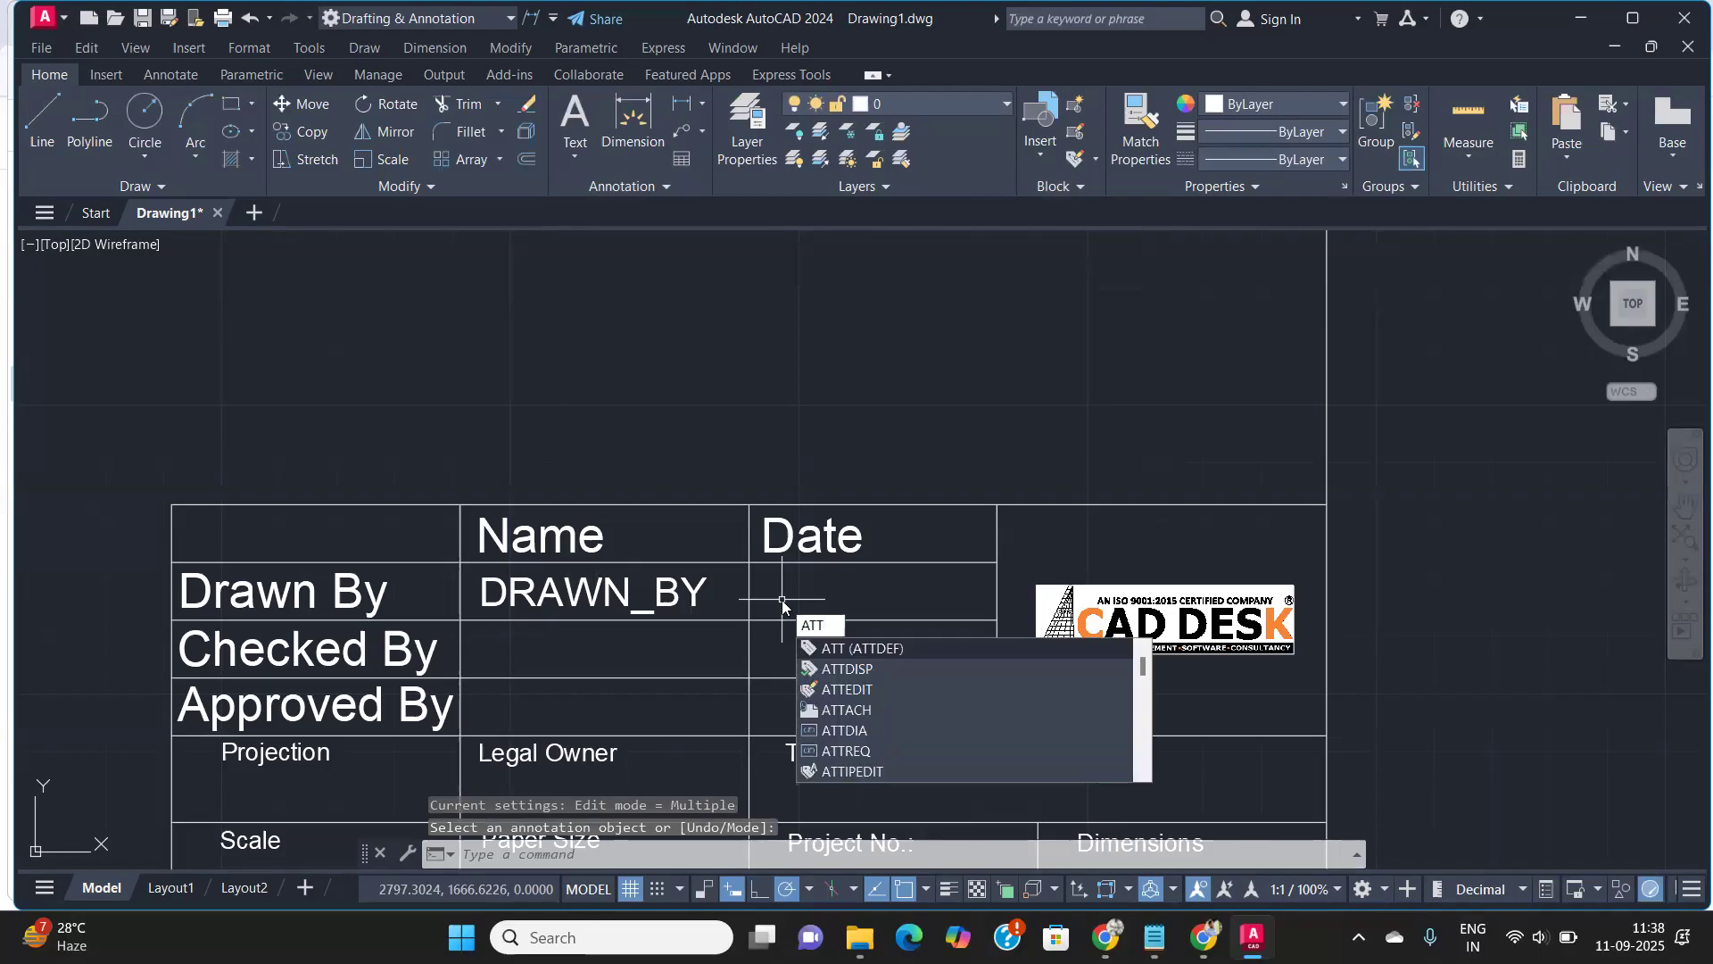
pyautogui.press('Return')
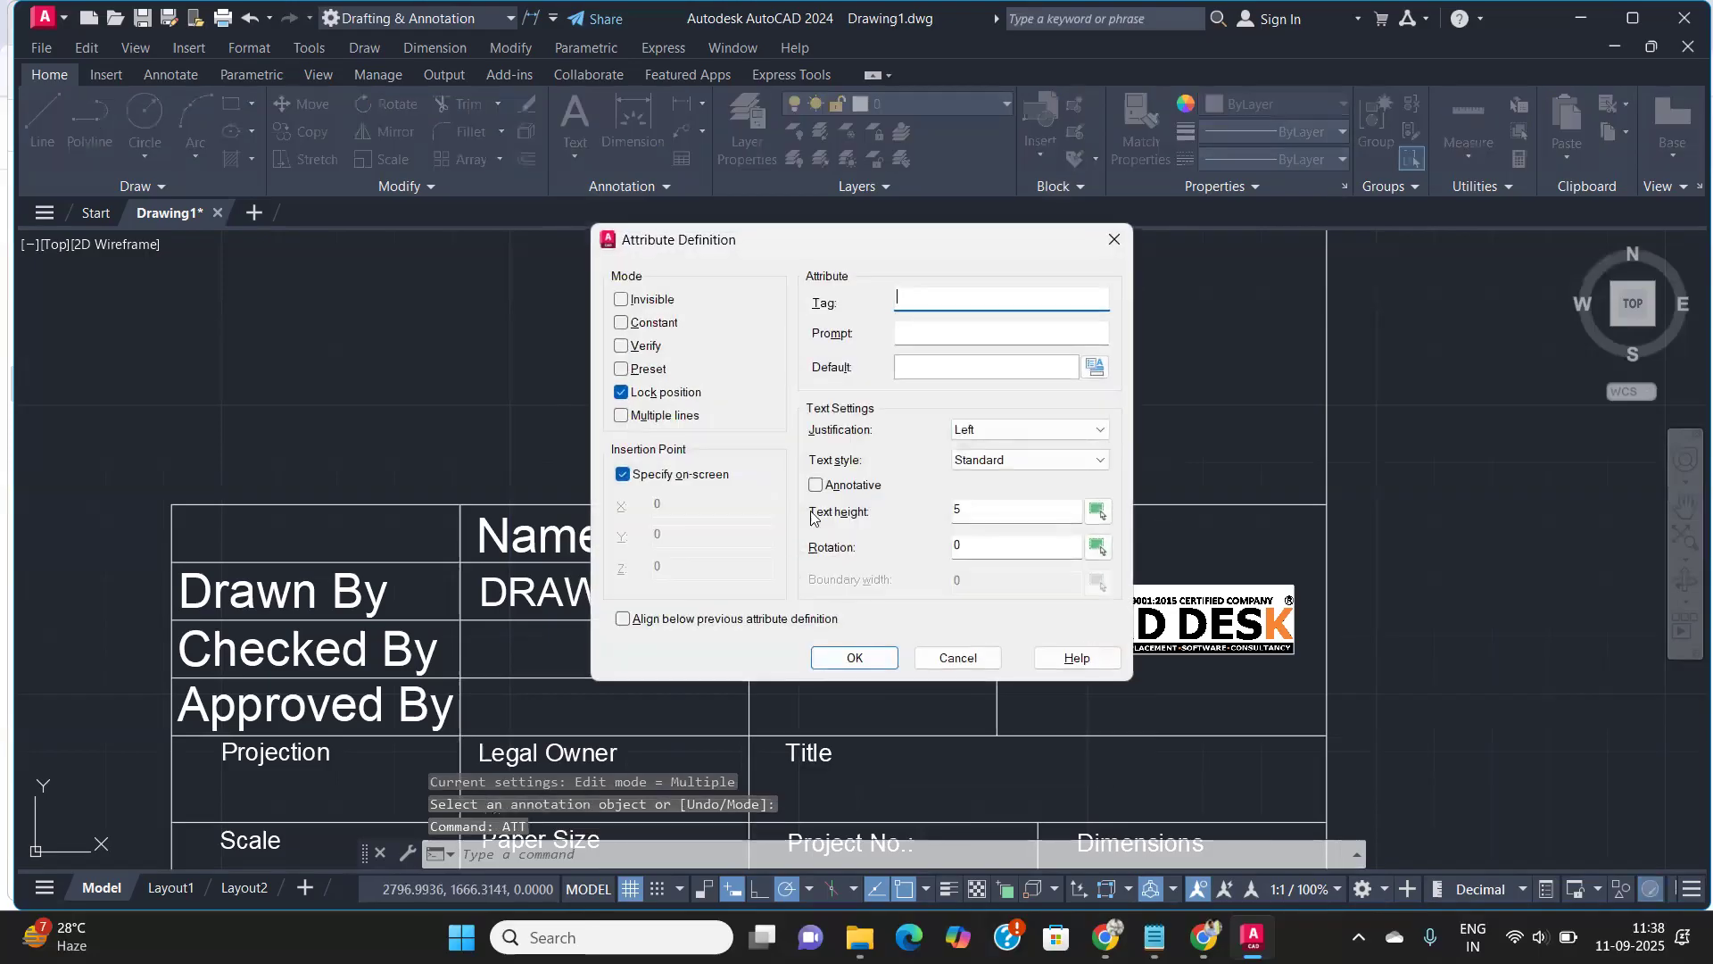
pyautogui.write('Date')
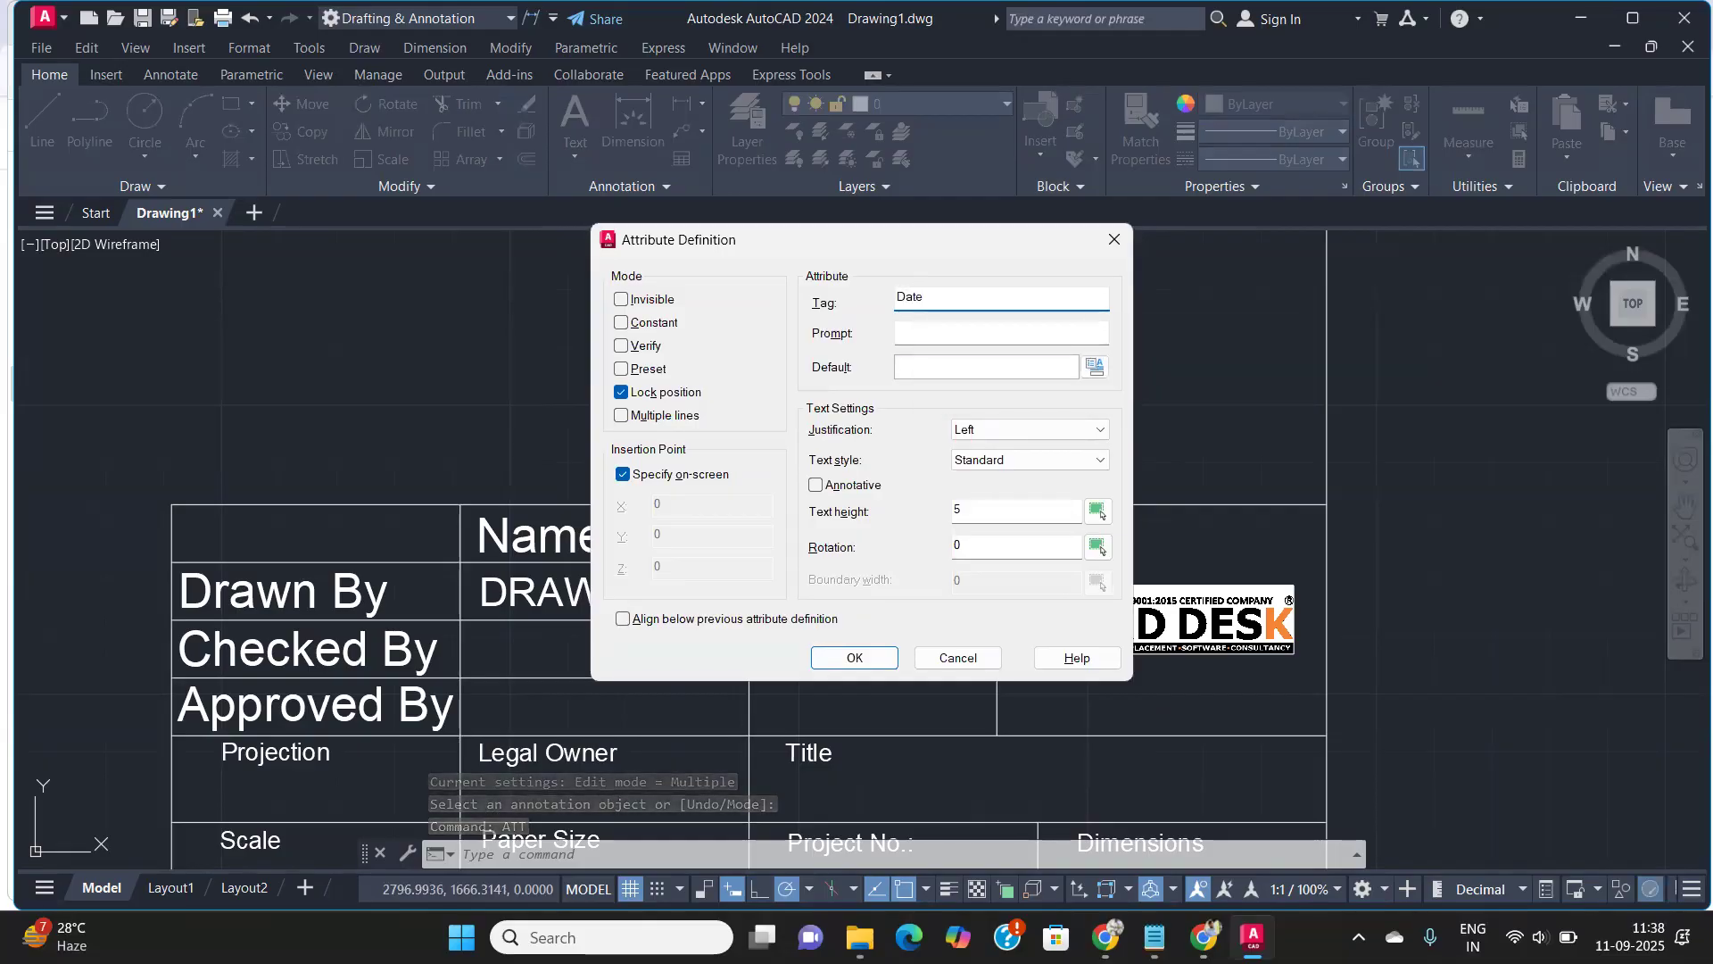
pyautogui.press('Tab')
pyautogui.write('Enter')
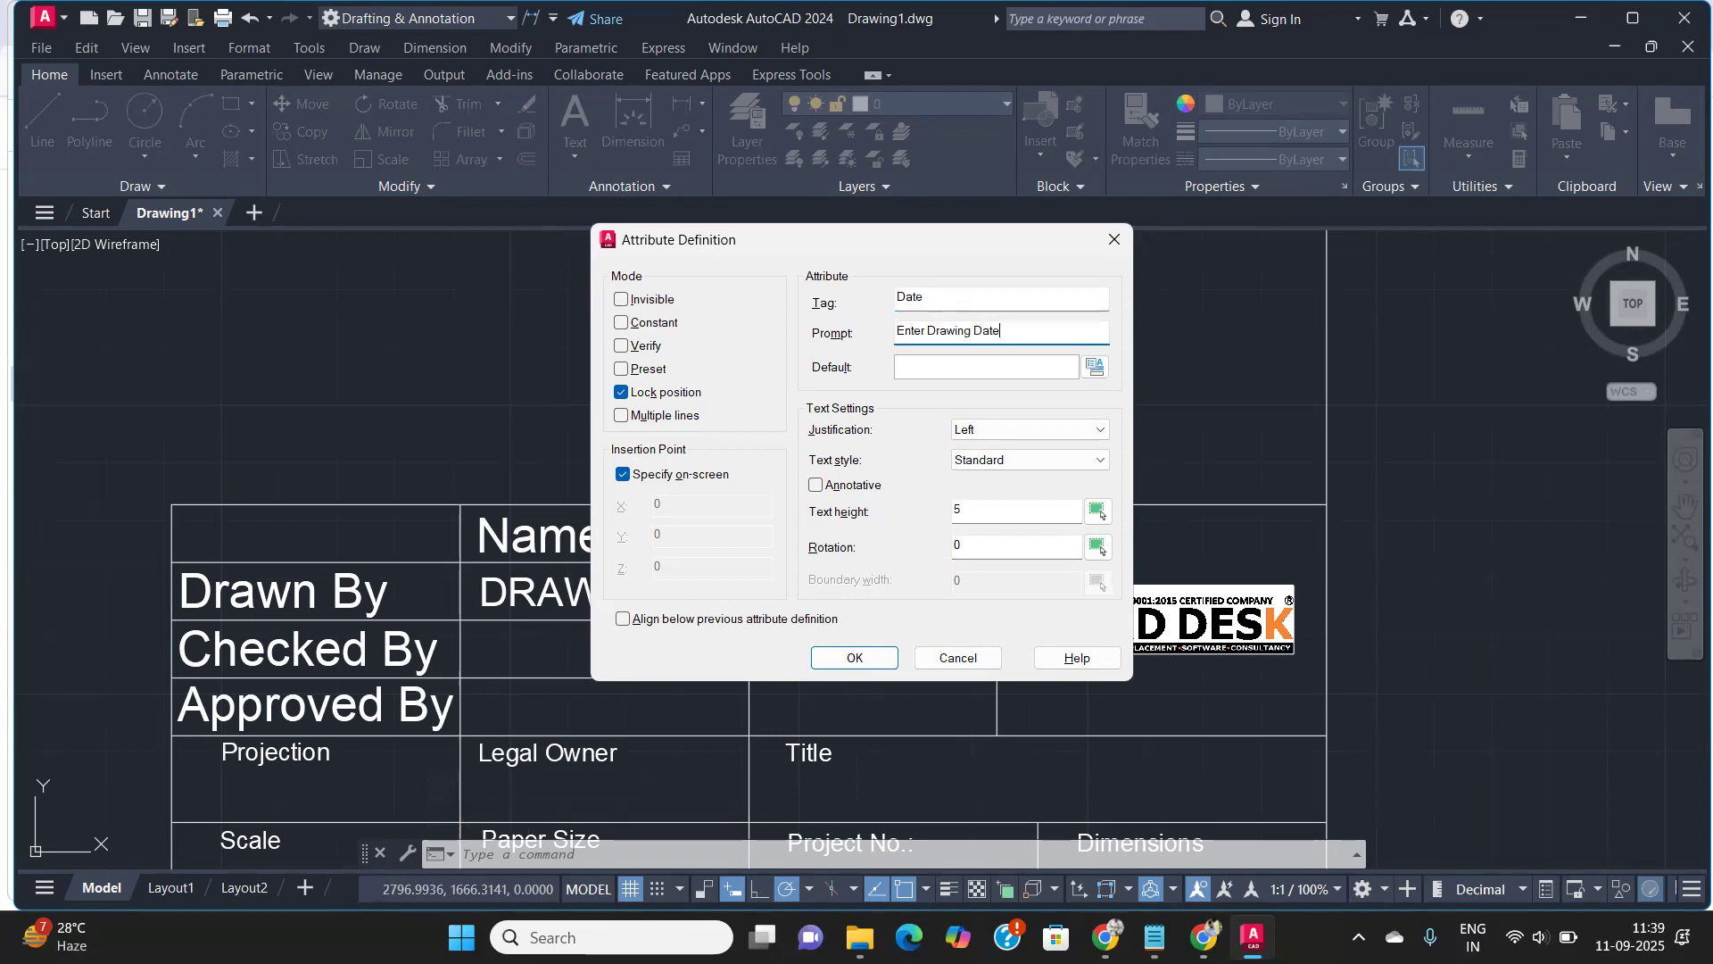
# Use the Date field in "Sep. 11, 25" format as the default and place the attribute in the Drawn By row's Date cell
pyautogui.click(1095, 366)
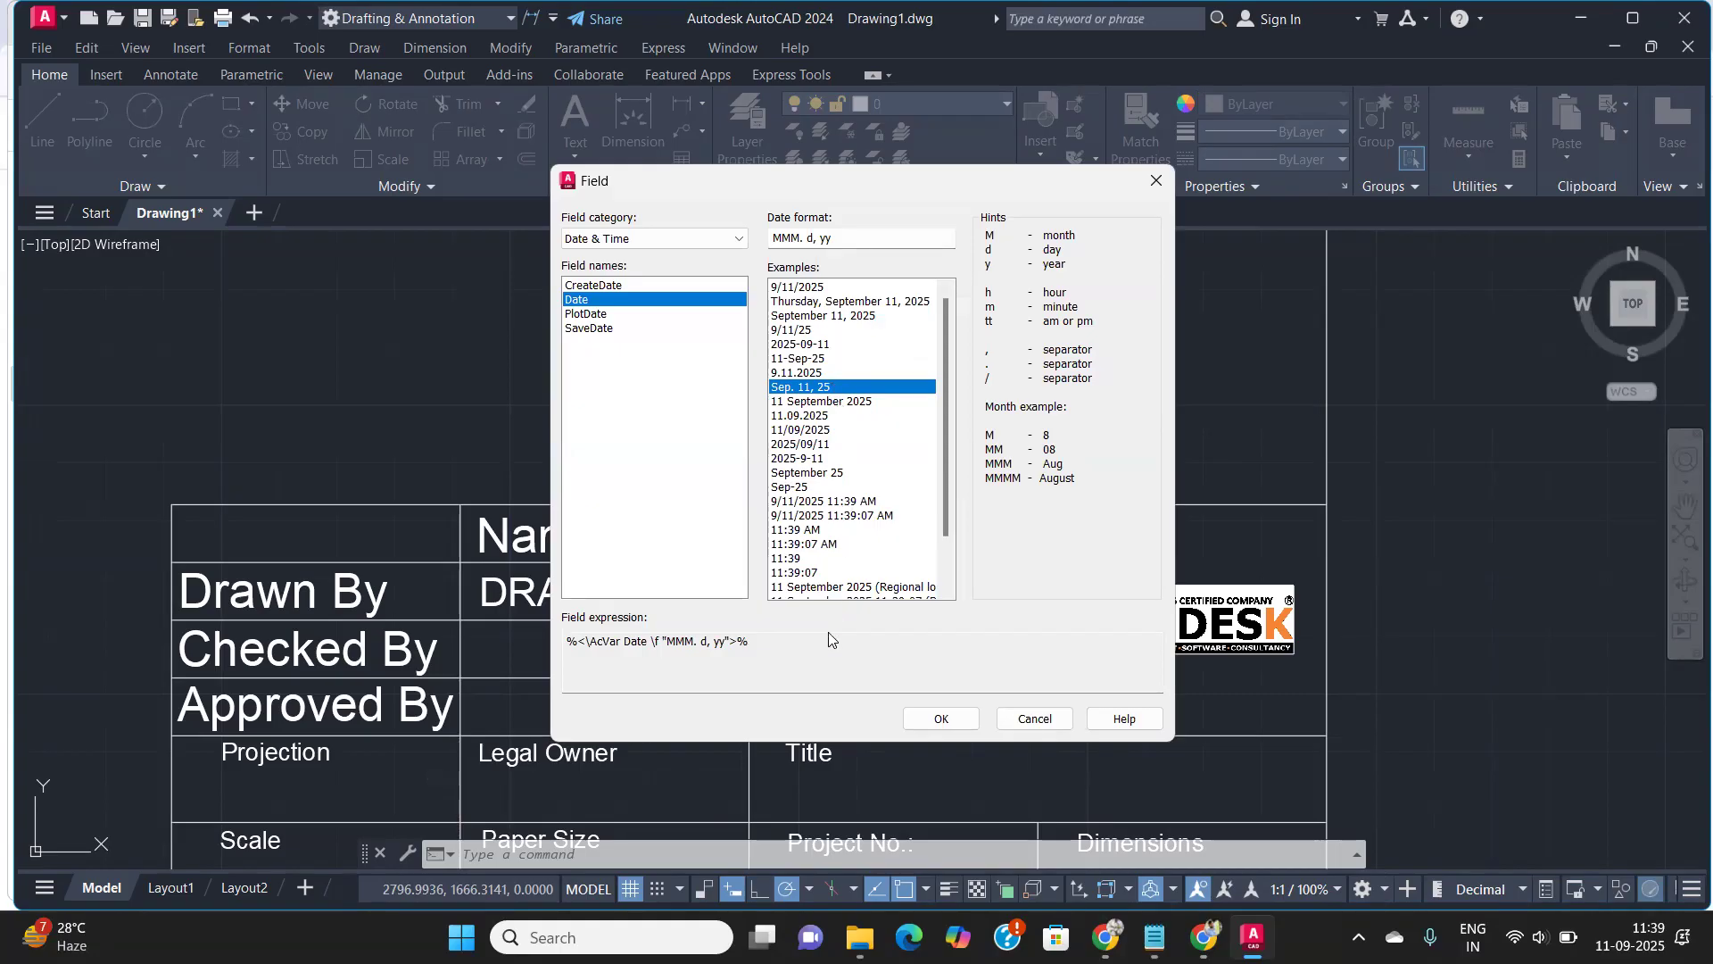
pyautogui.click(927, 720)
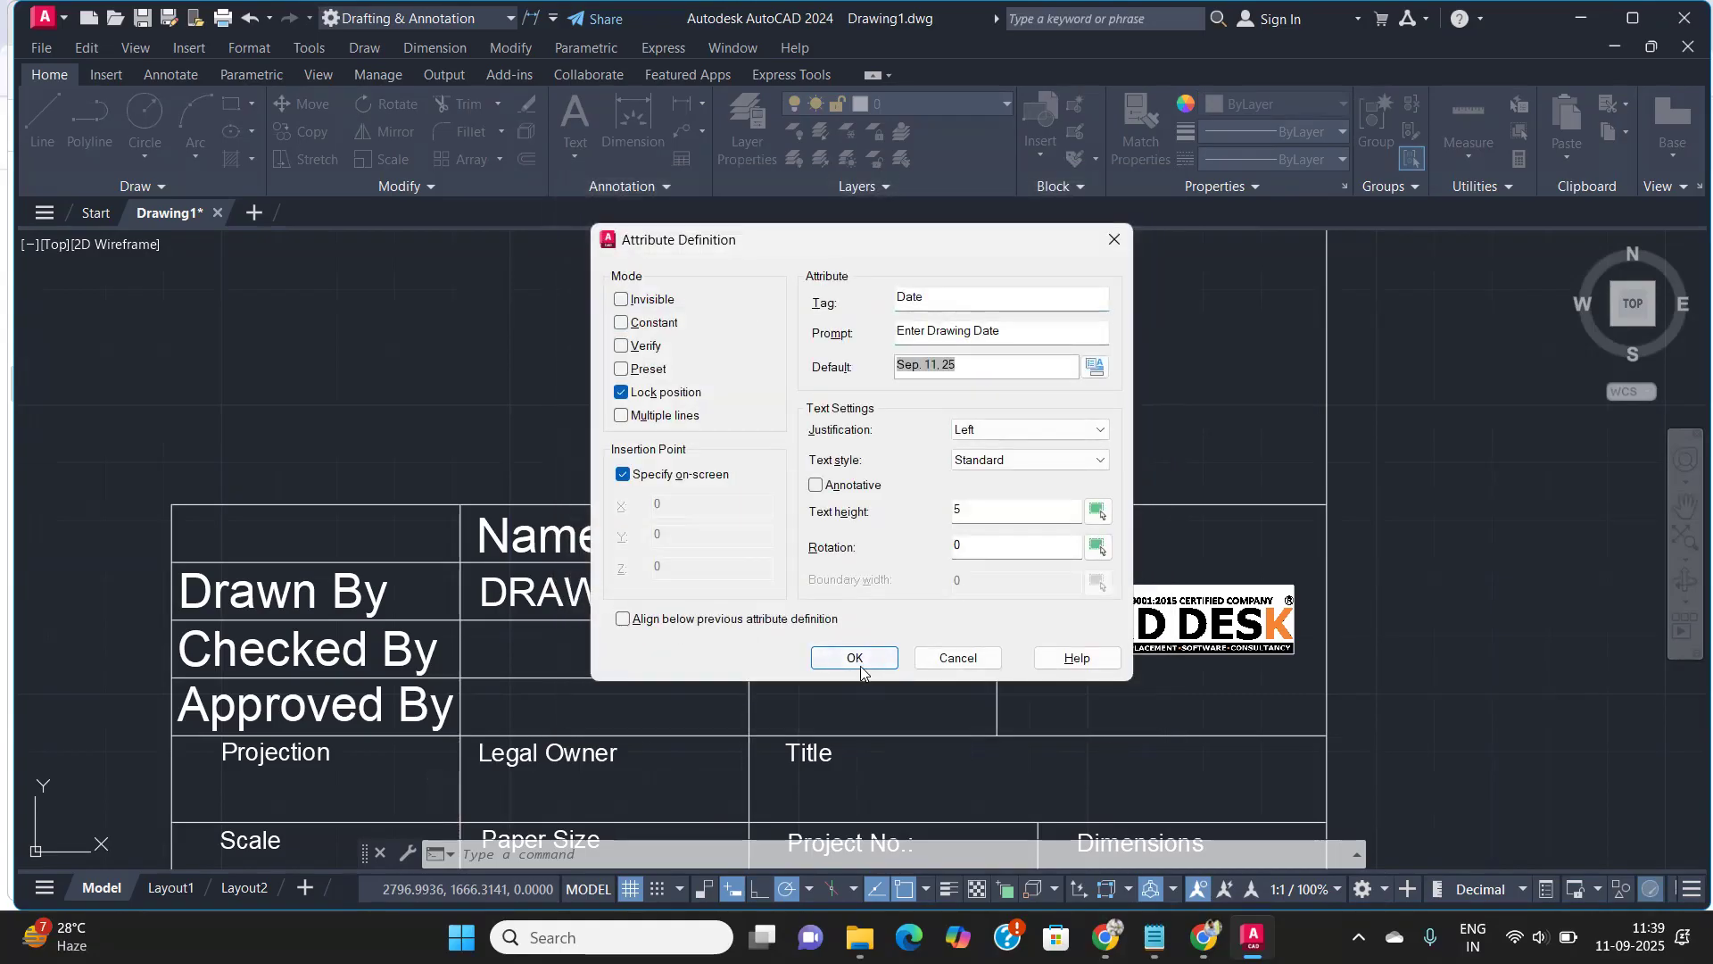
pyautogui.click(860, 656)
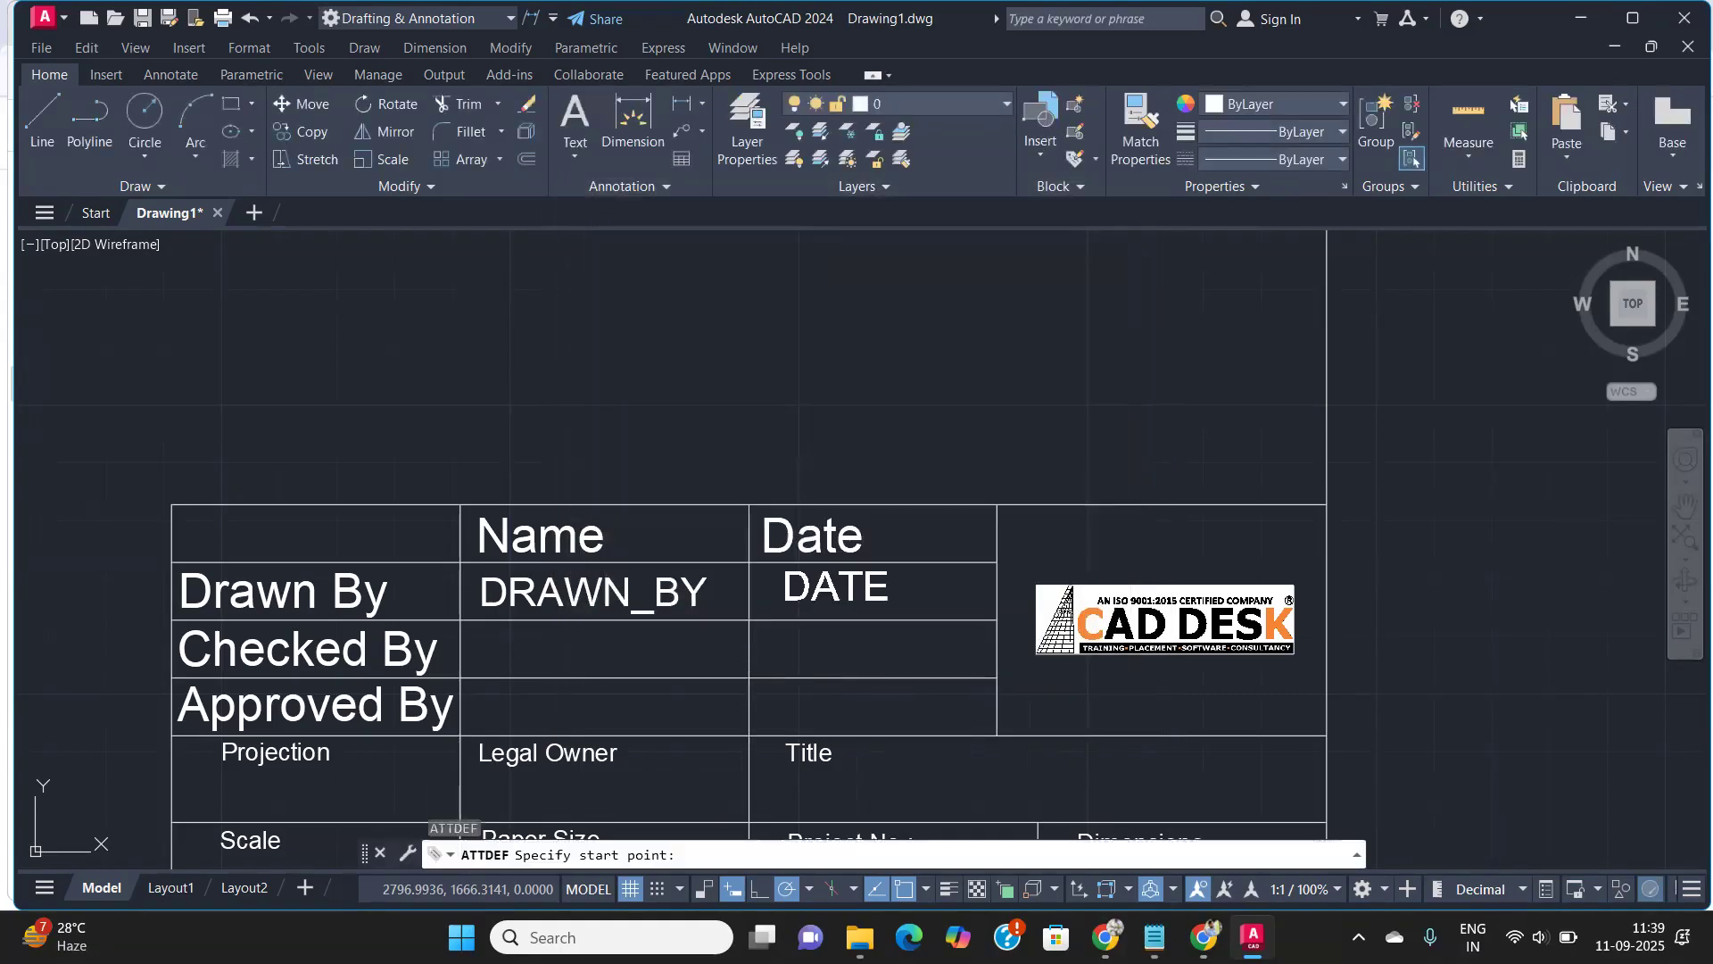
pyautogui.click(768, 605)
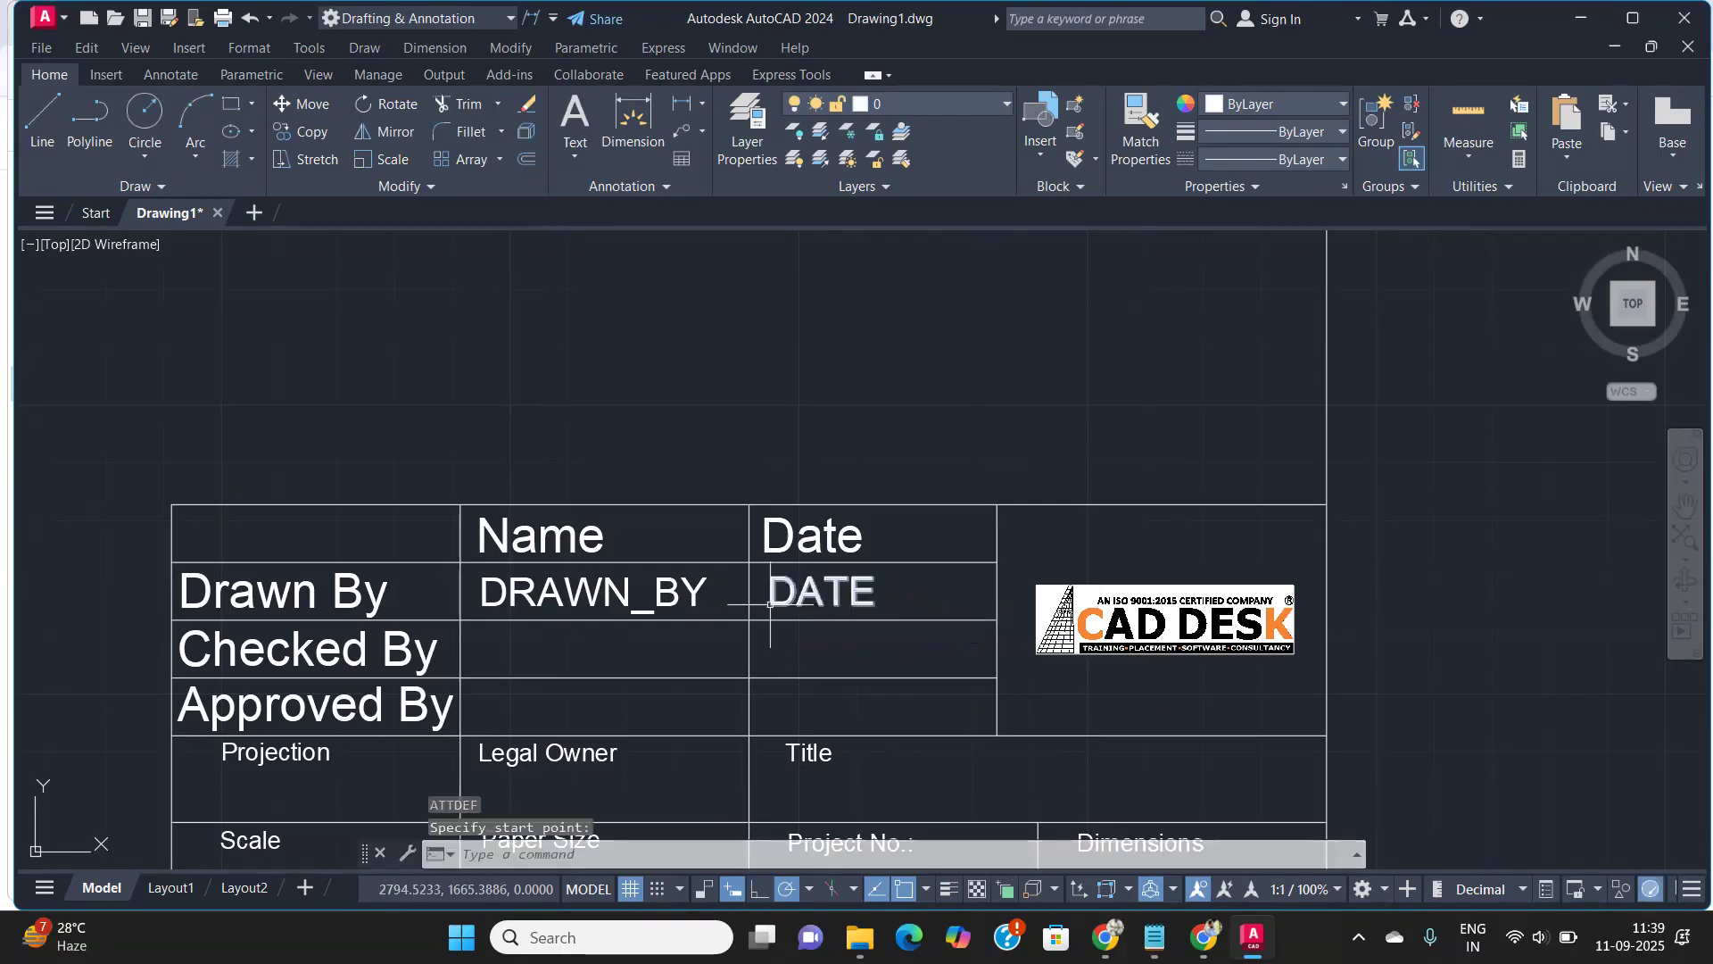
# Define a Checked_By attribute with prompt "Enter Checked By Name" and default XXX, placed in the Checked By row's Name cell
pyautogui.moveTo(749, 639); pyautogui.dragTo(771, 624, button='middle')
pyautogui.scroll(2, 600, 612)
pyautogui.scroll(-2, 593, 612)
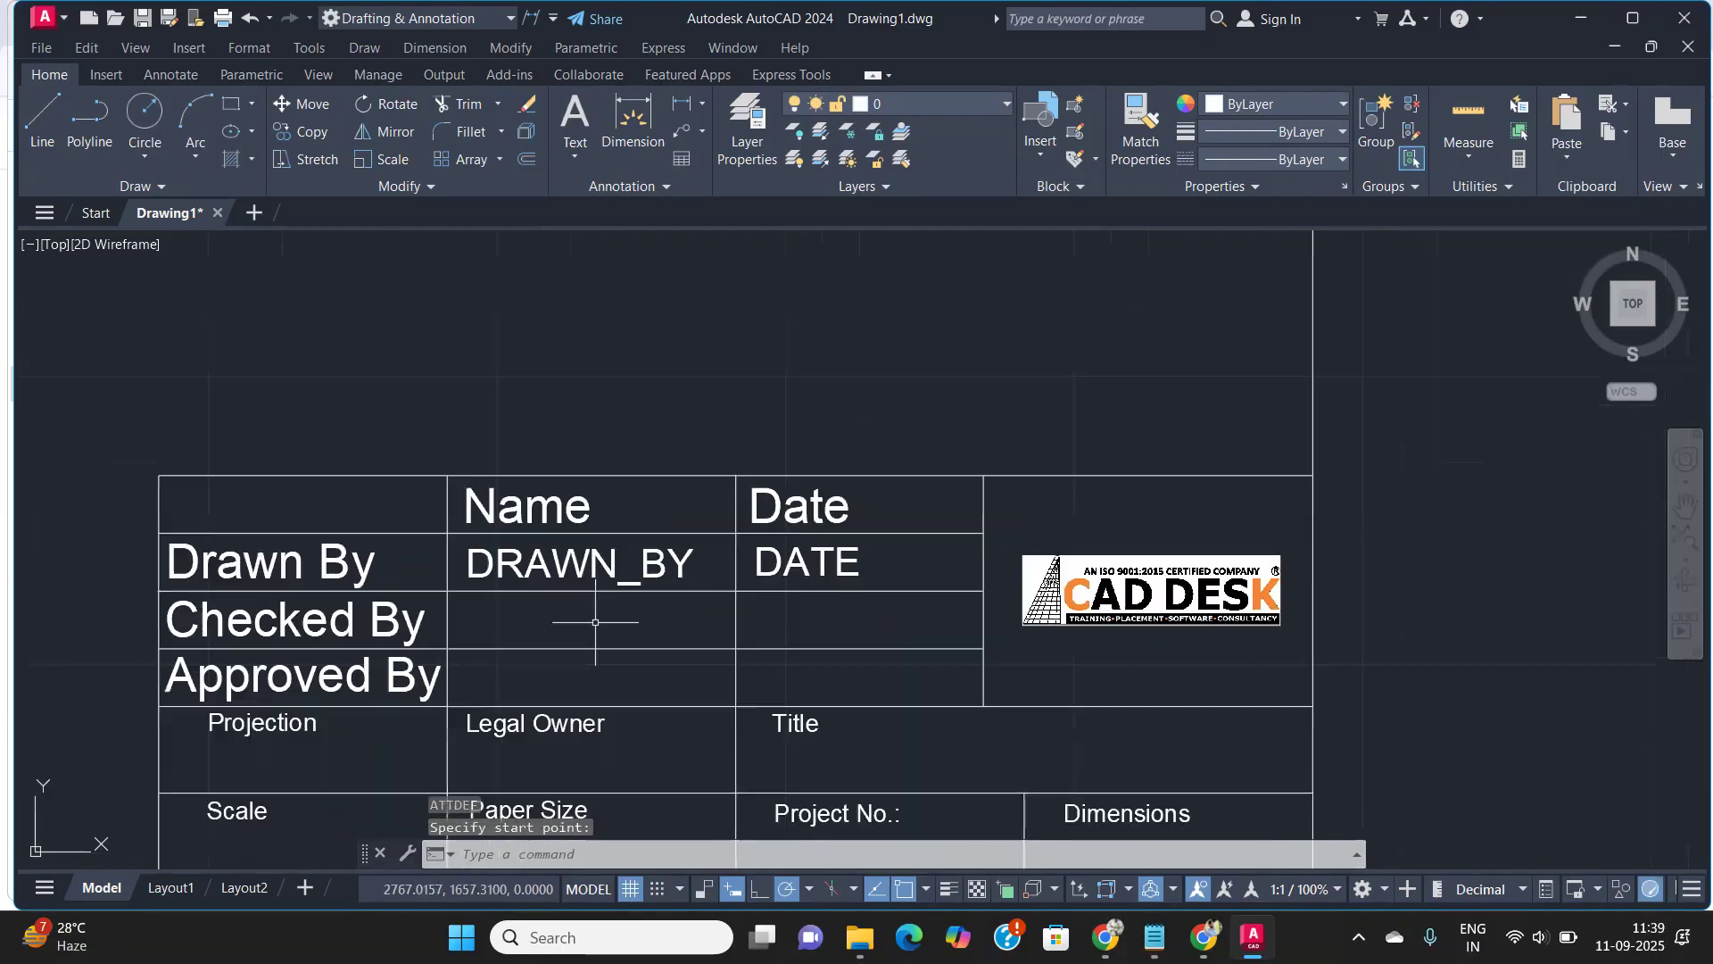
pyautogui.moveTo(532, 620); pyautogui.dragTo(626, 592, button='middle')
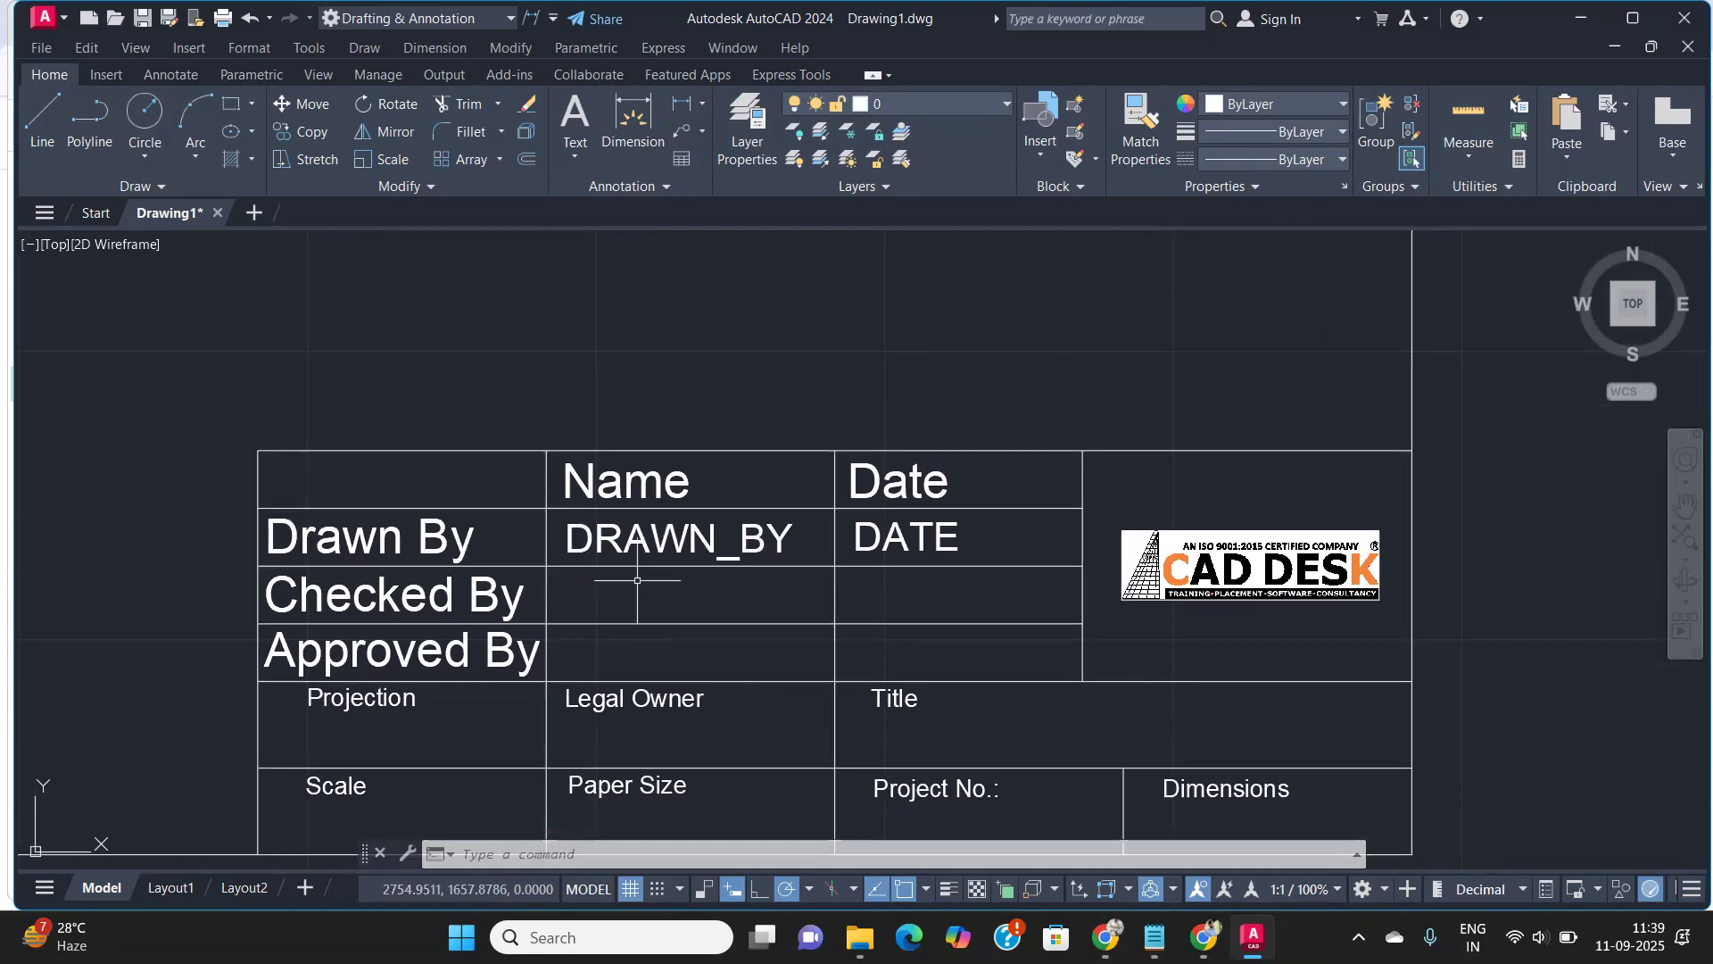
pyautogui.press('Return')
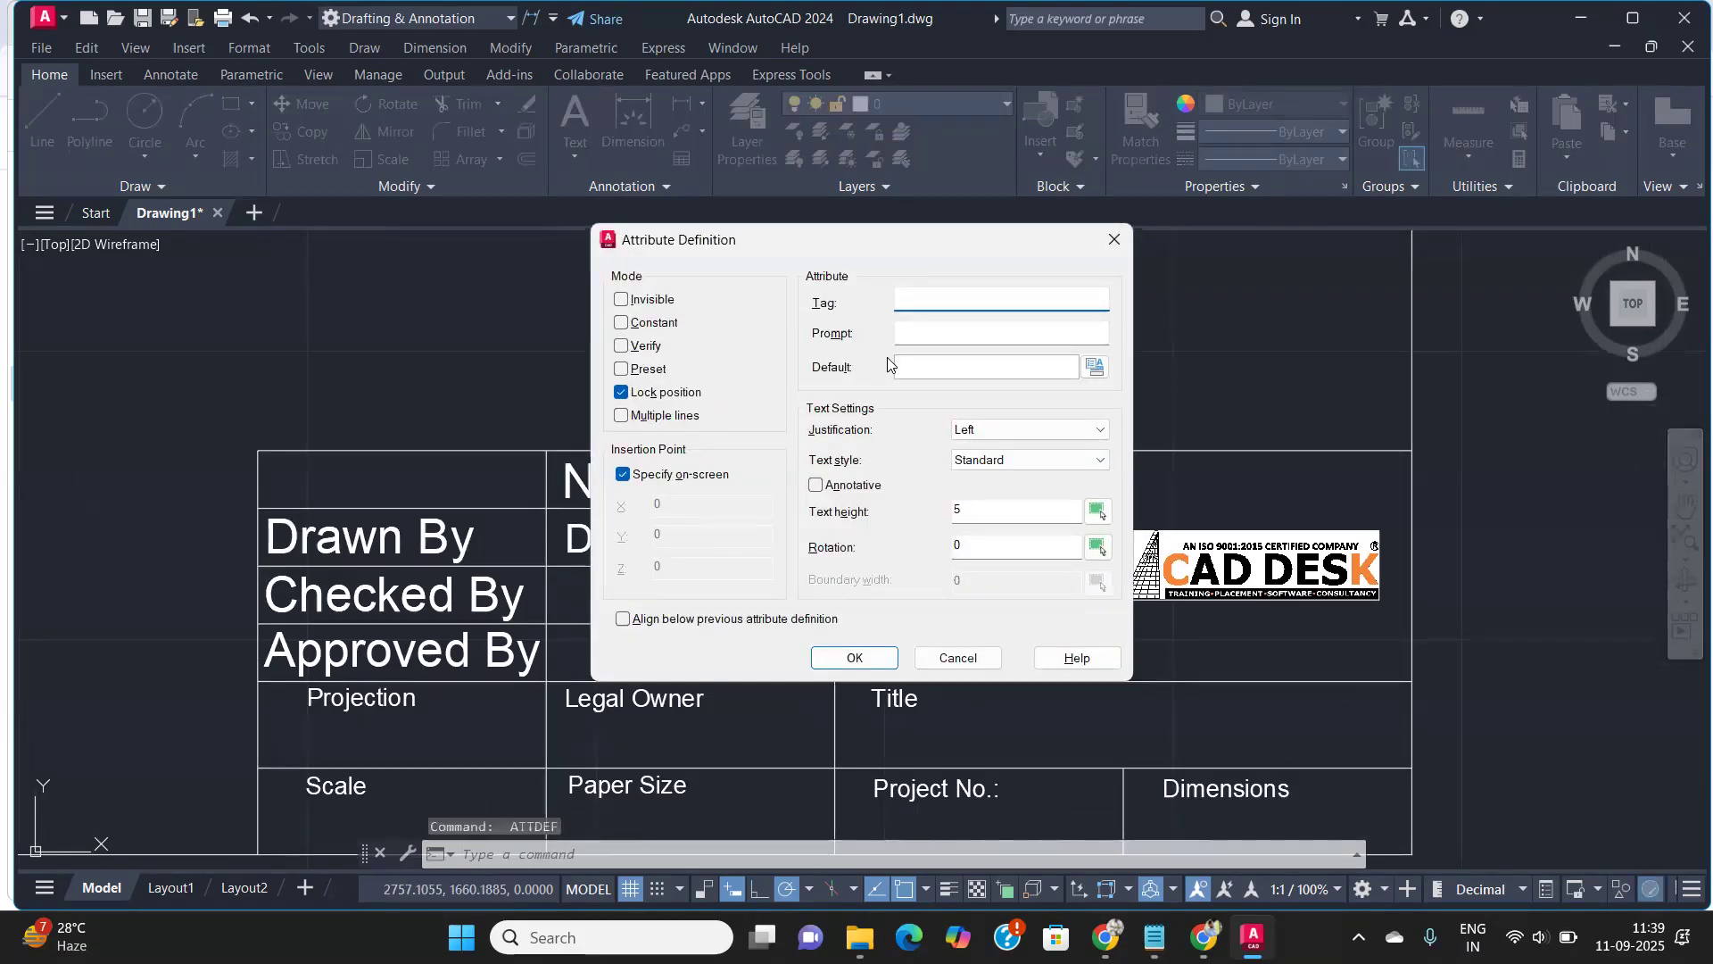
pyautogui.write('Check')
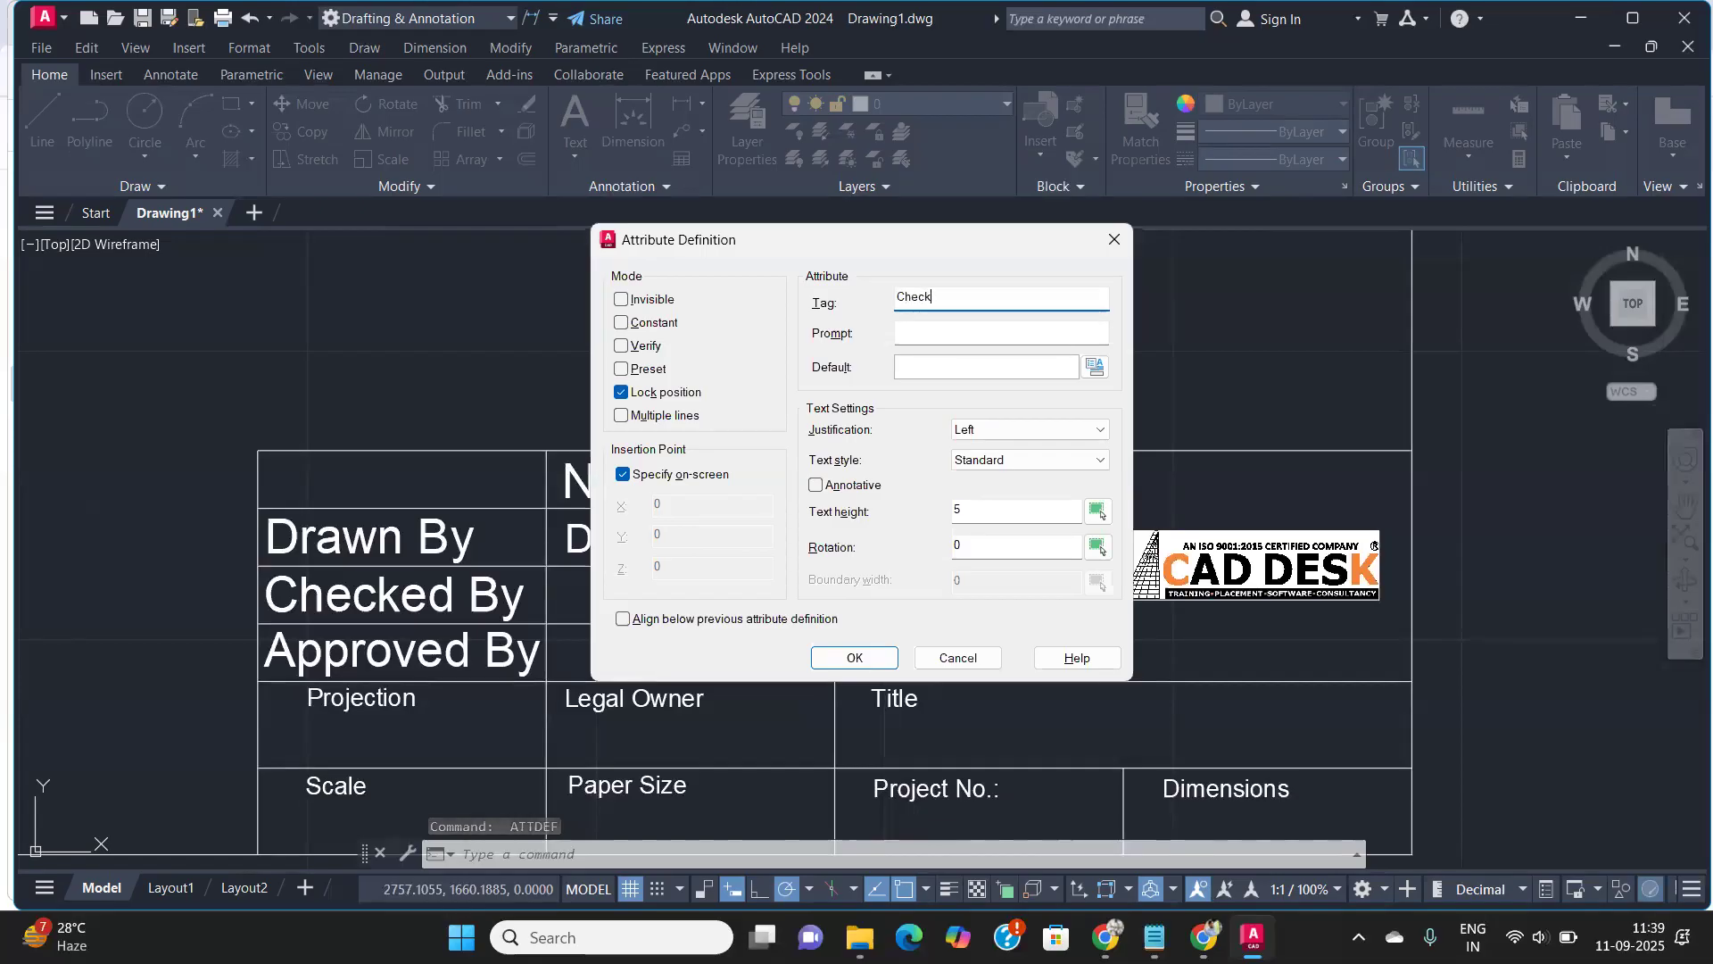
pyautogui.write('ed_By')
pyautogui.press('Tab')
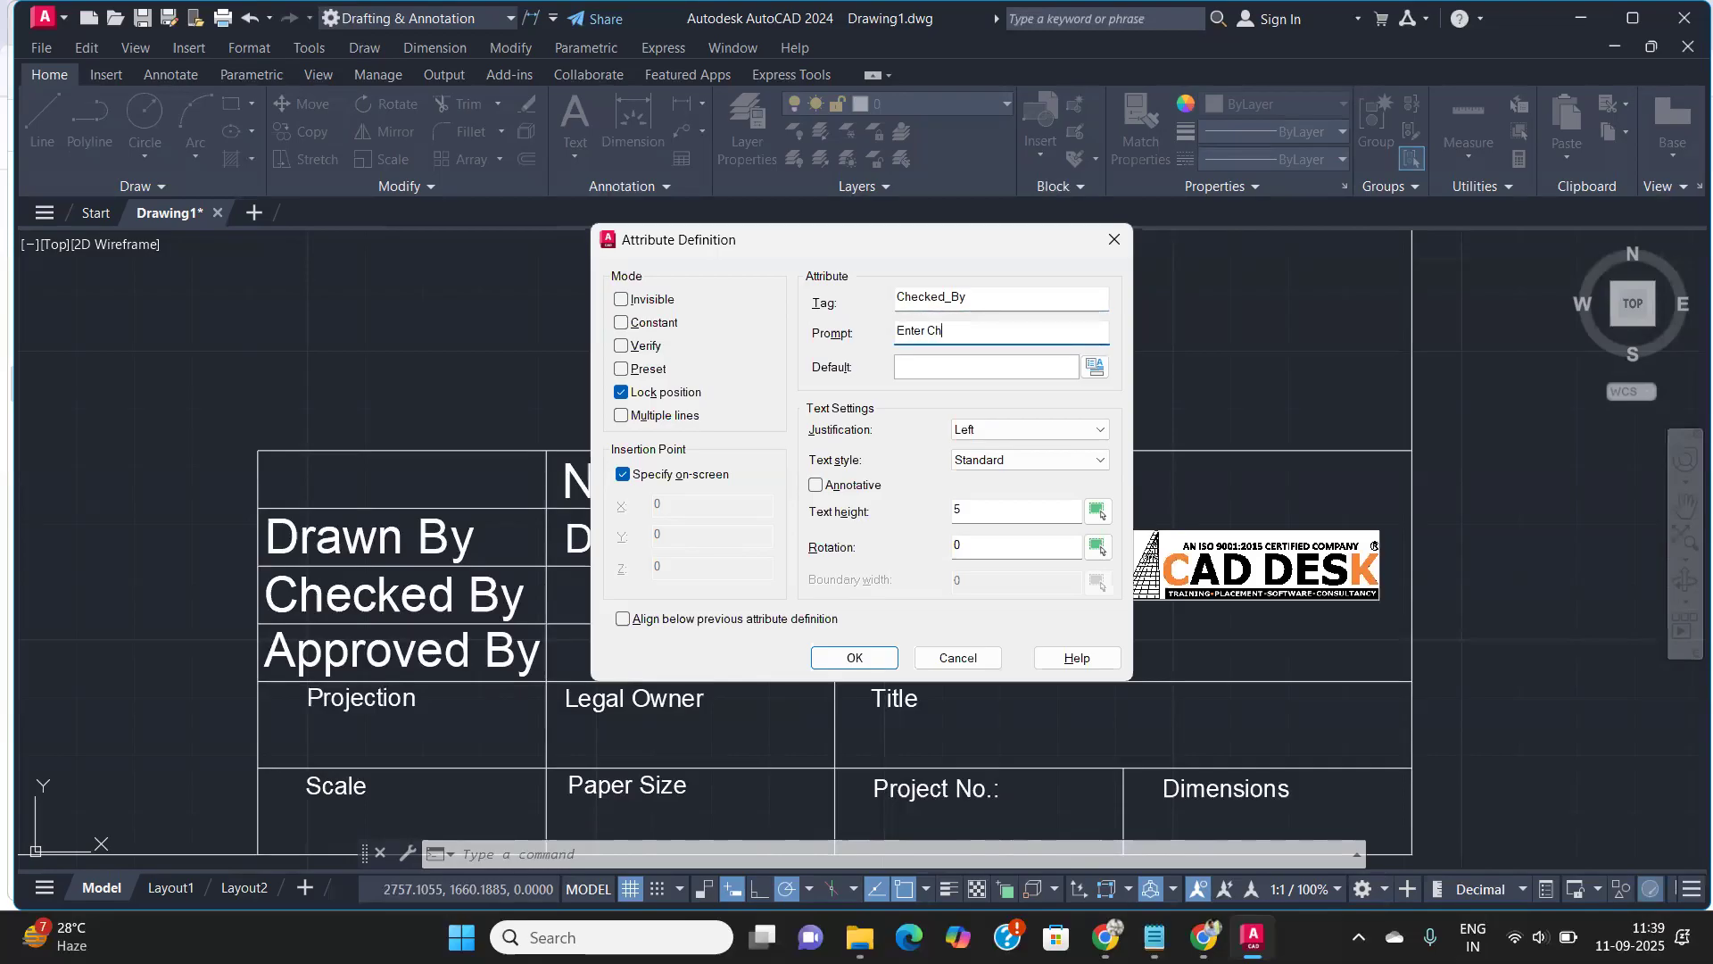
pyautogui.write('Enter Checked By Nam')
pyautogui.click(854, 658)
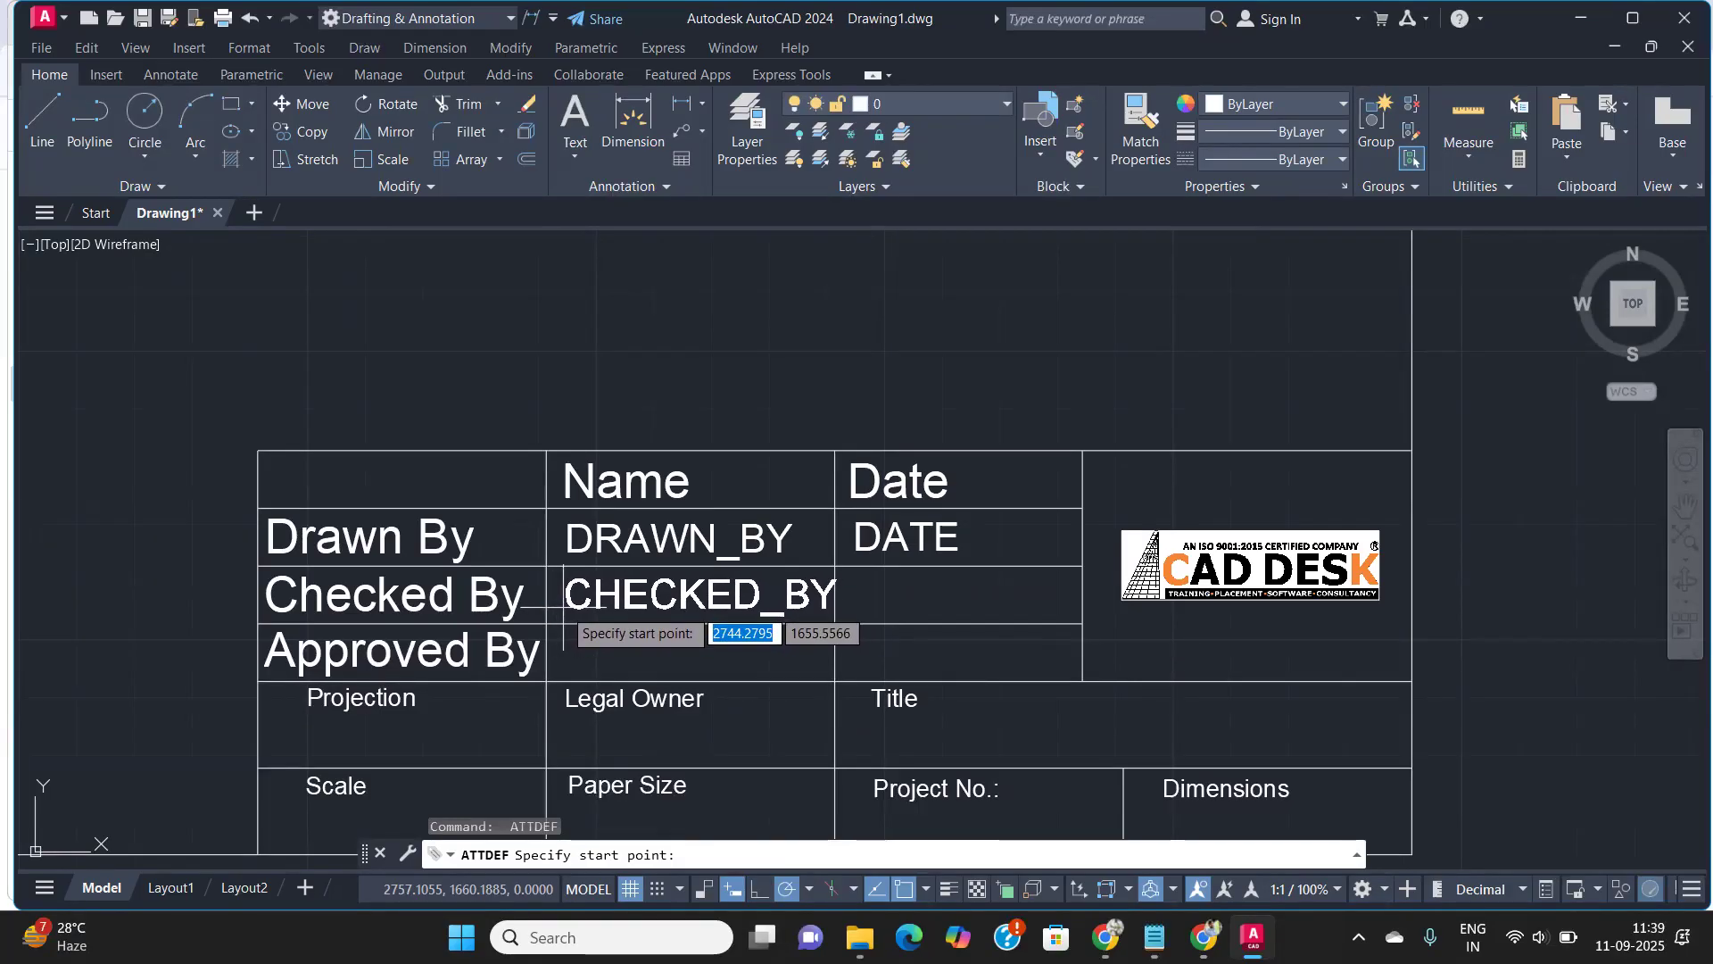
pyautogui.click(563, 613)
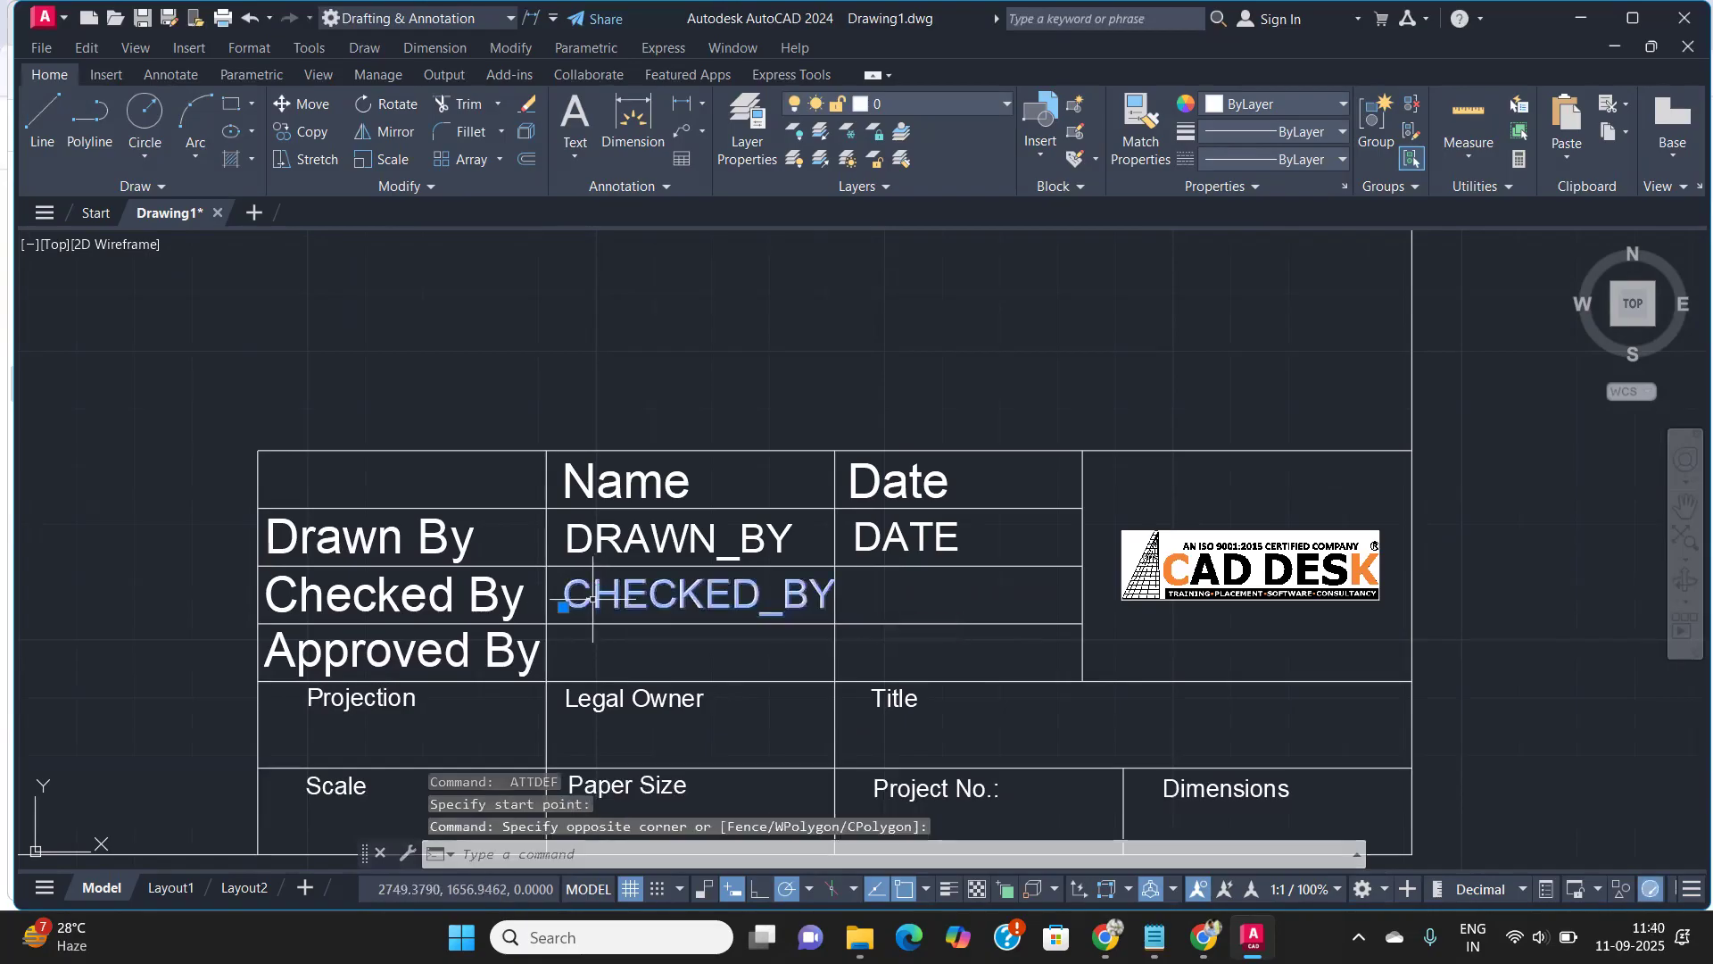
# Review the tag, prompt and default of the attribute in the Checked By row's Name cell
pyautogui.doubleClick(683, 591)
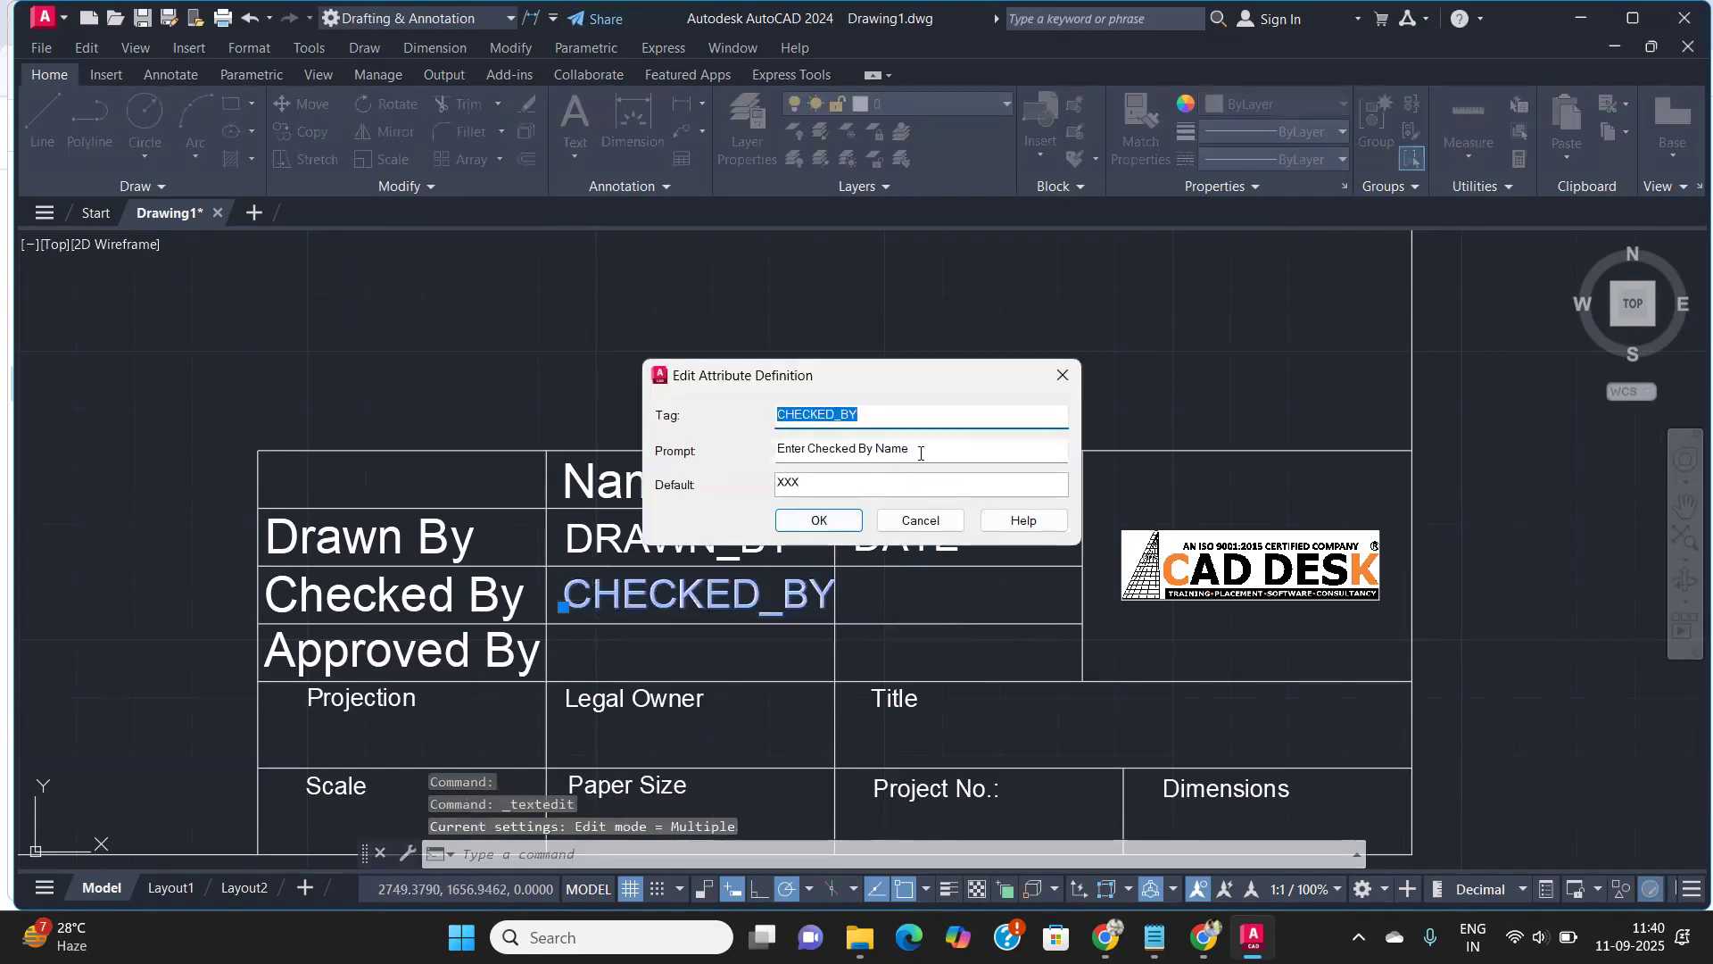
pyautogui.click(819, 520)
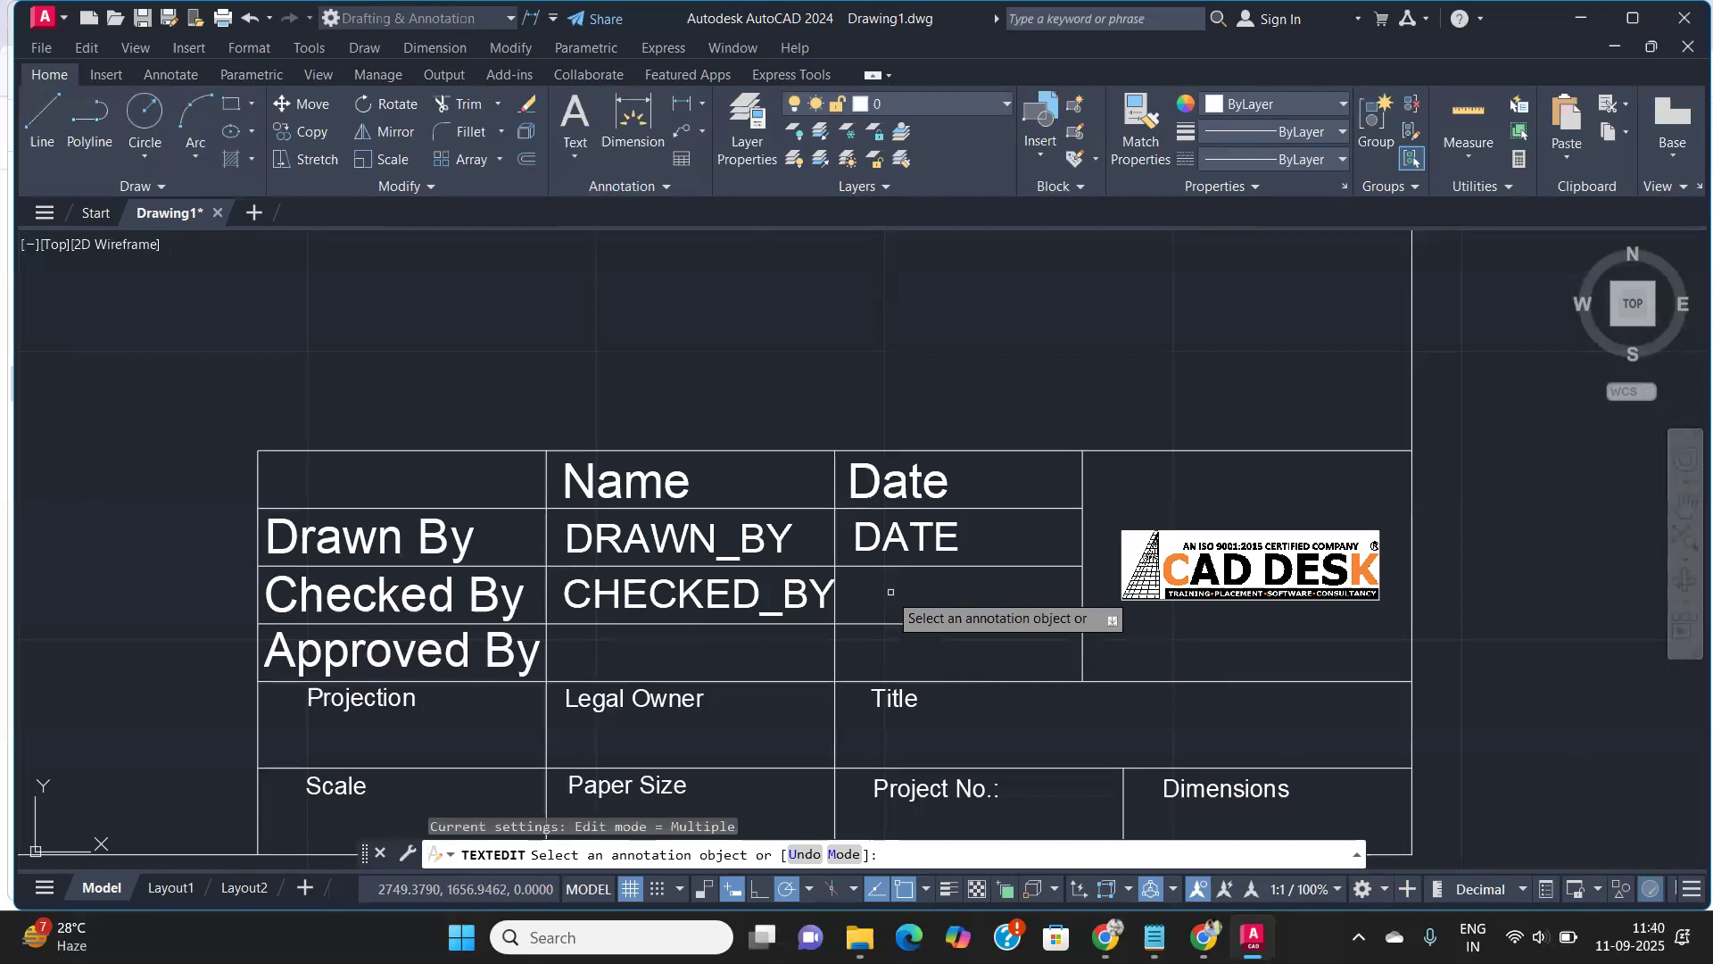
pyautogui.press('Return')
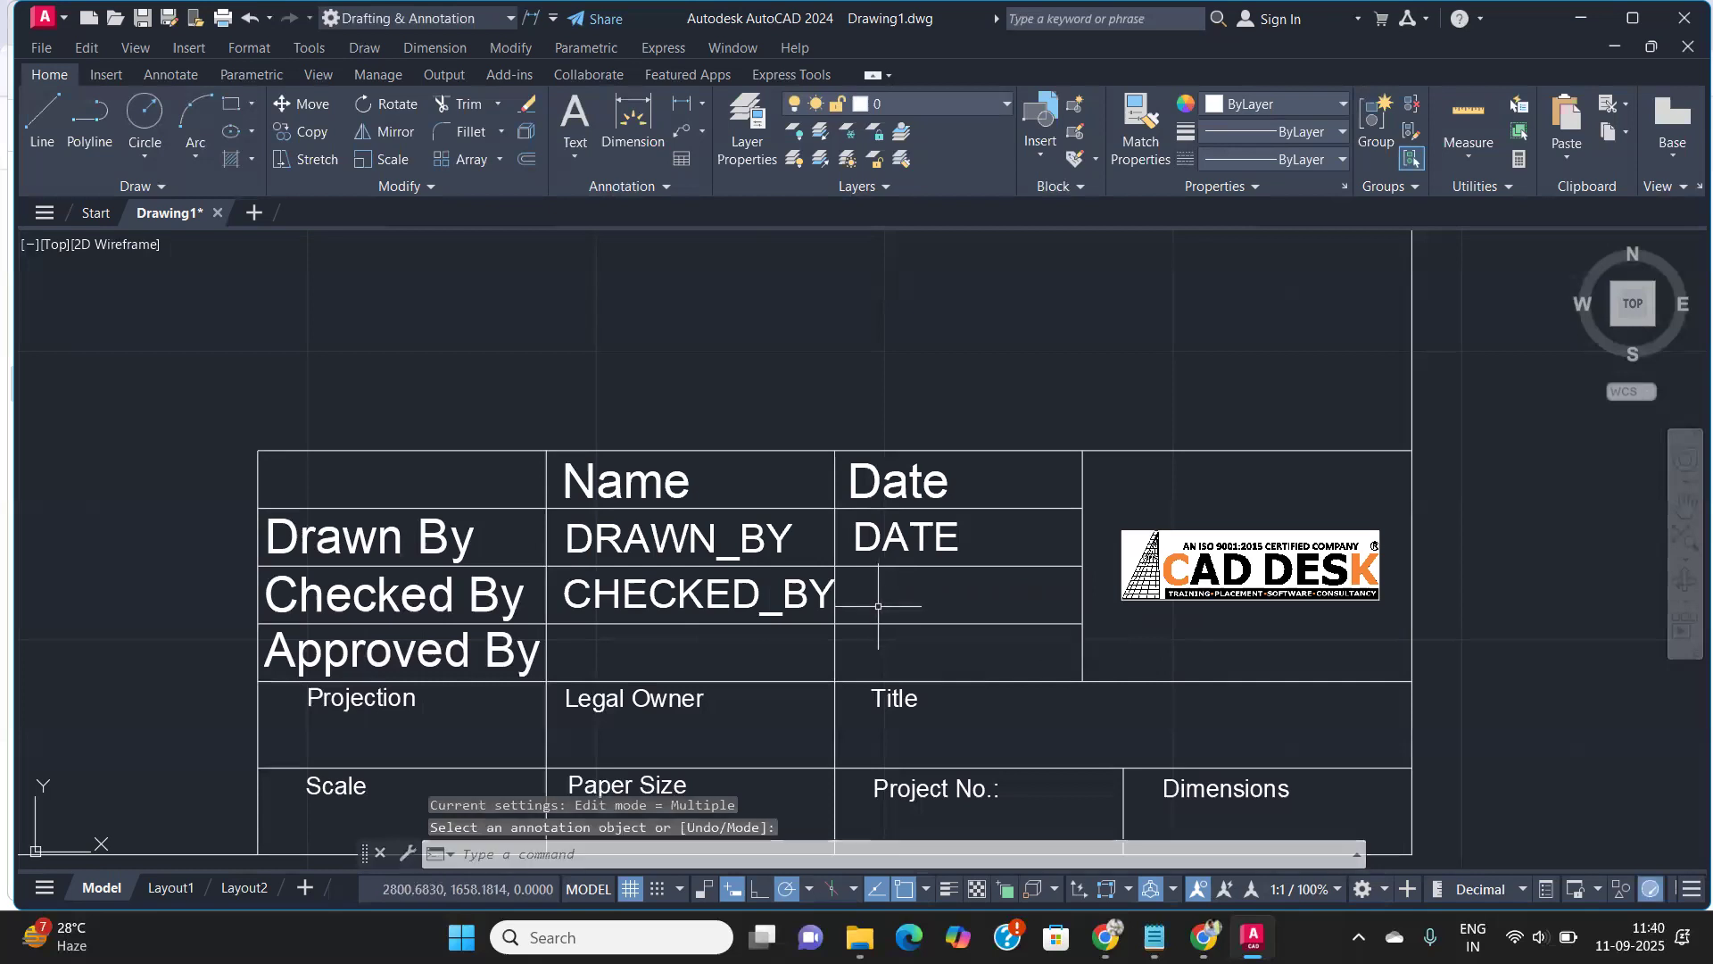
# Define a Date attribute with prompt "Checked by Date" and default XXX, placed in the Checked By row's Date cell
pyautogui.write('att')
pyautogui.press('Return')
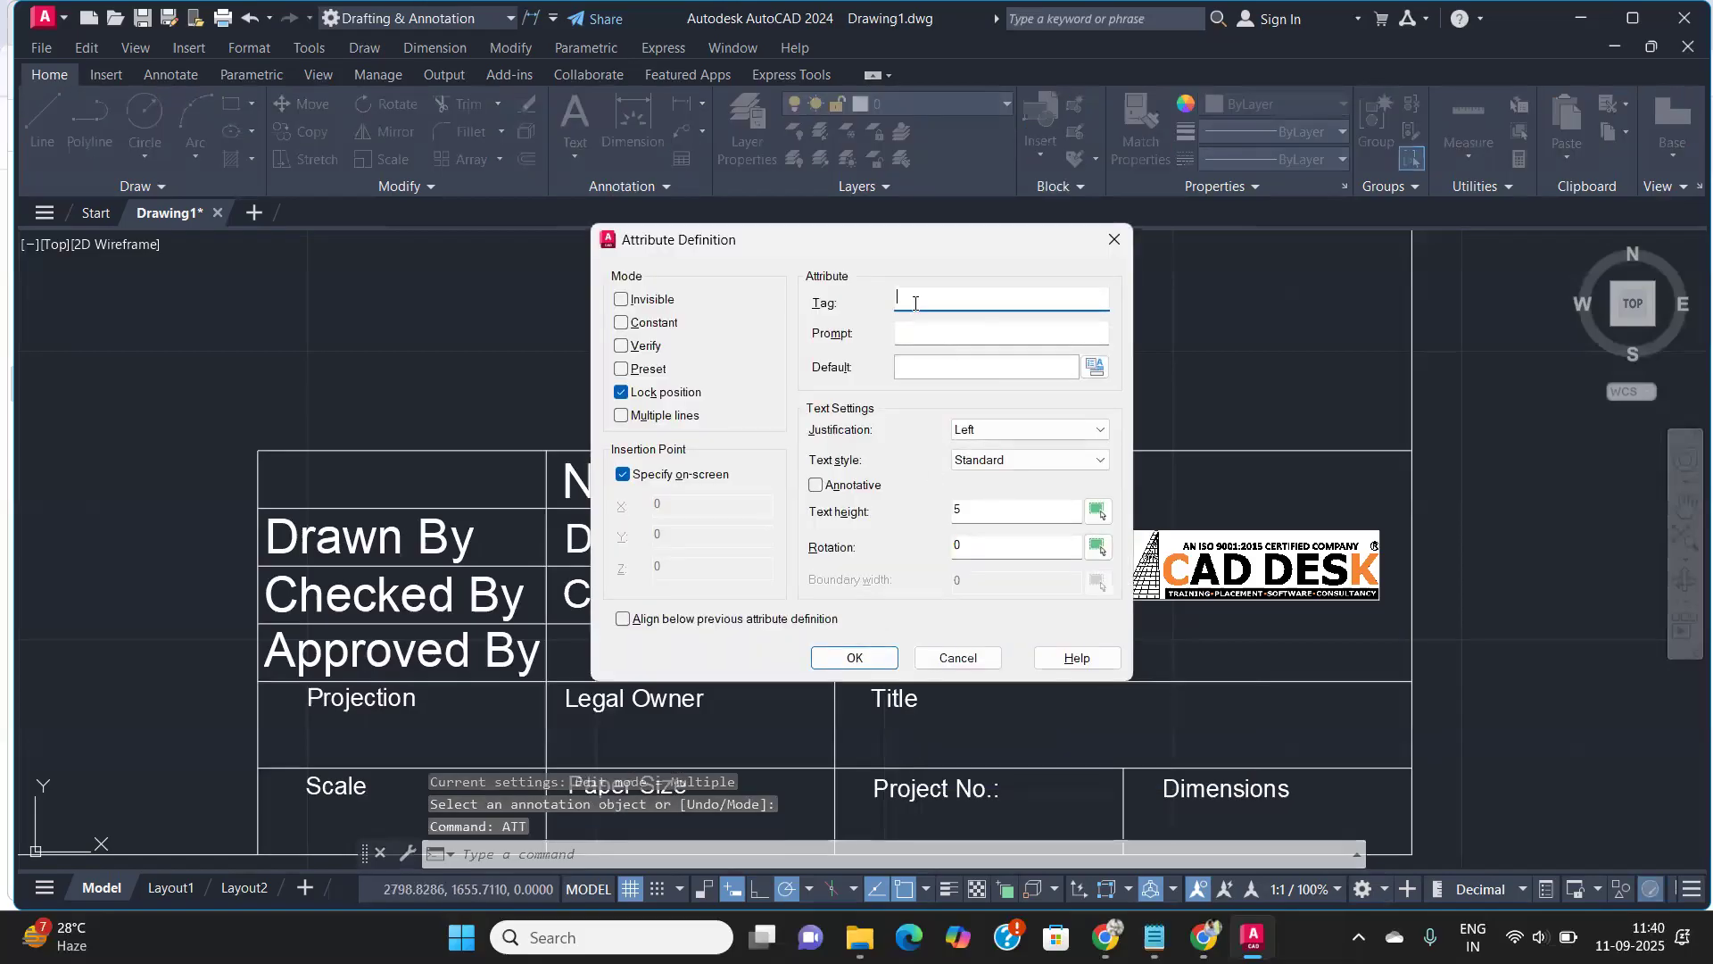
pyautogui.write('D')
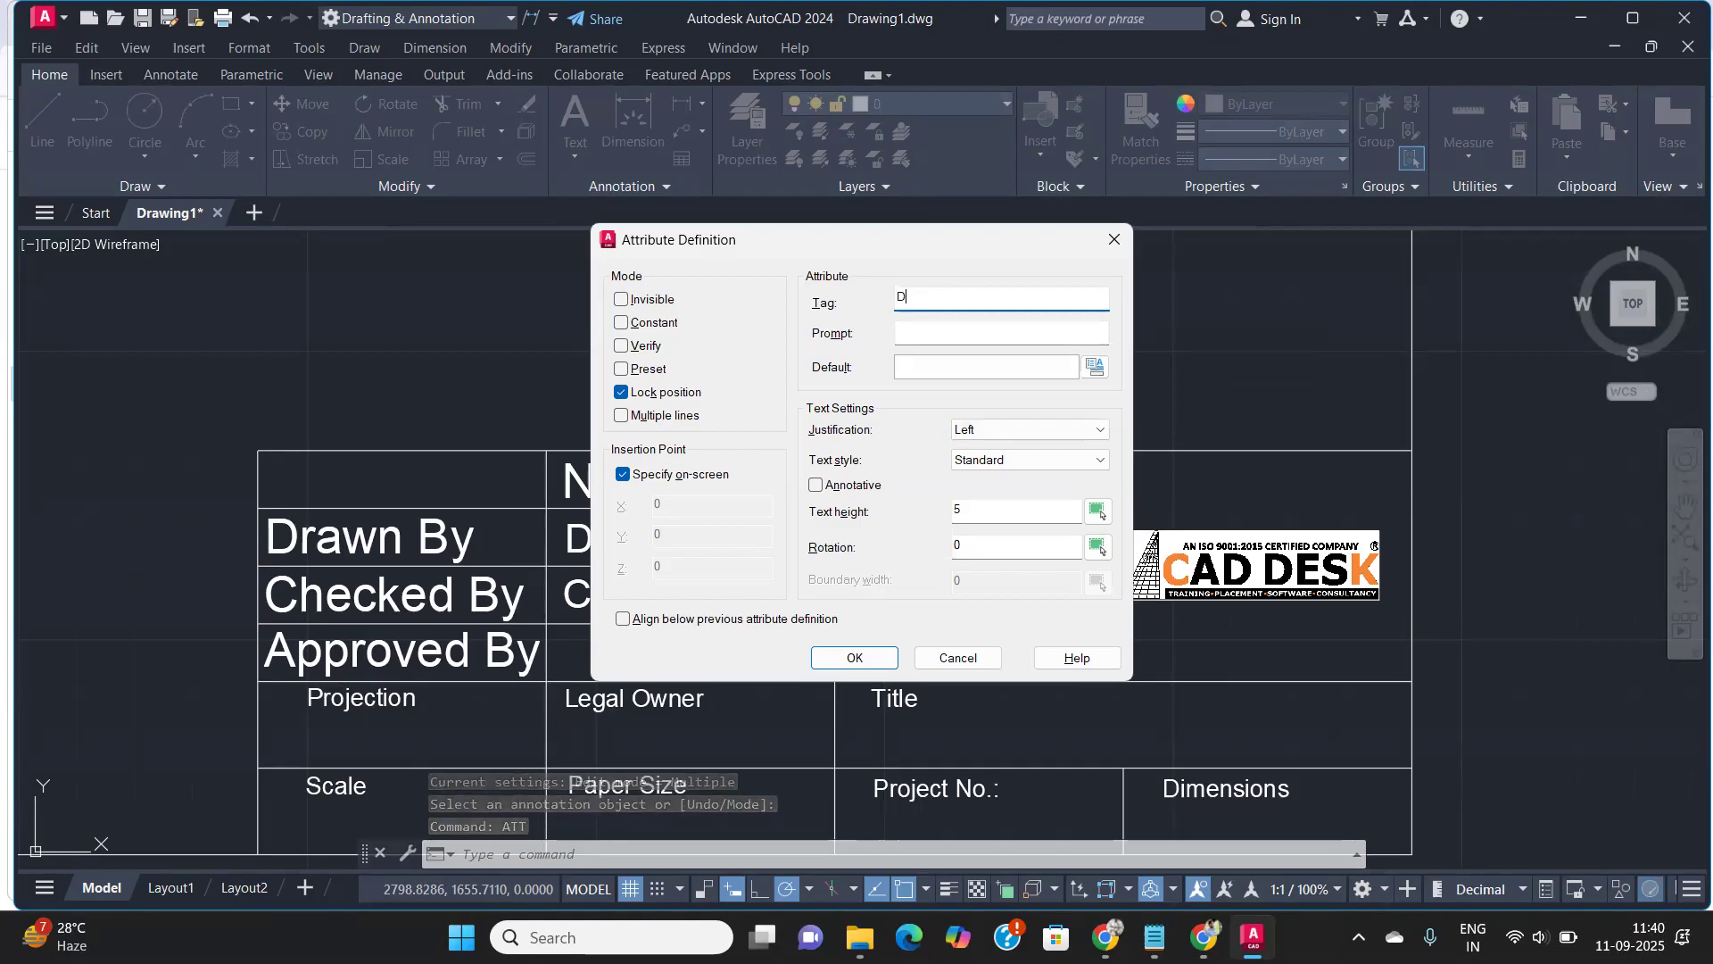
pyautogui.write('ate')
pyautogui.press('Tab')
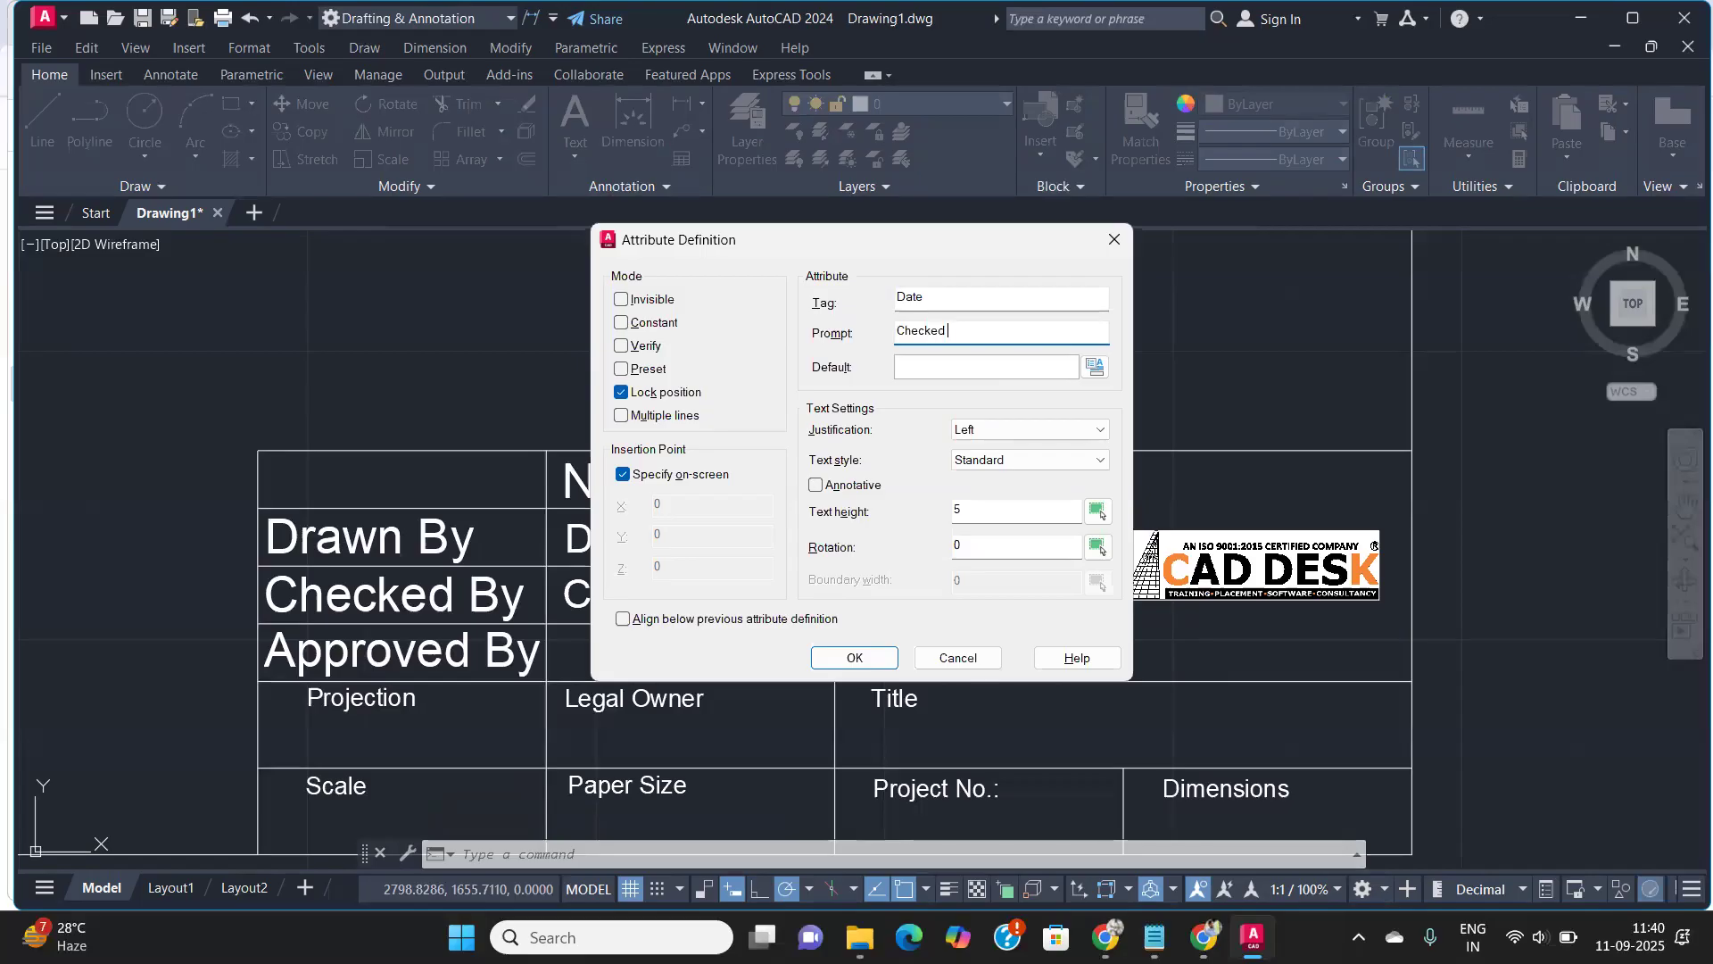
pyautogui.write('Checked by Date')
pyautogui.write('XXX')
pyautogui.click(867, 657)
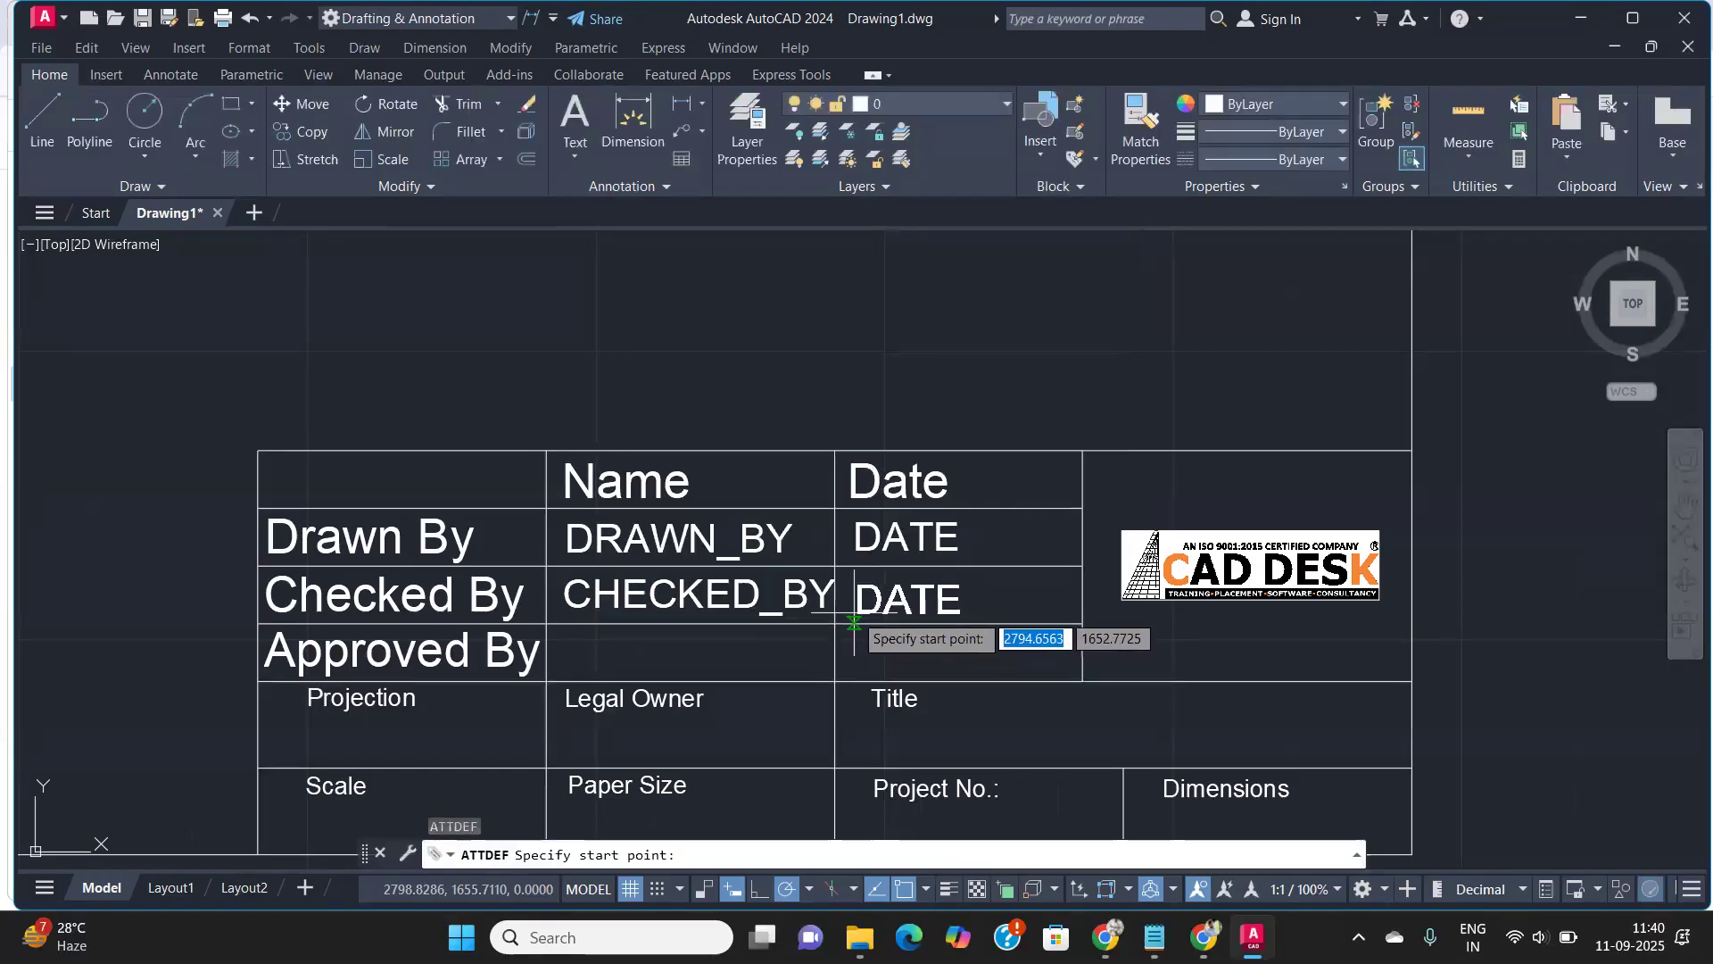
pyautogui.click(853, 616)
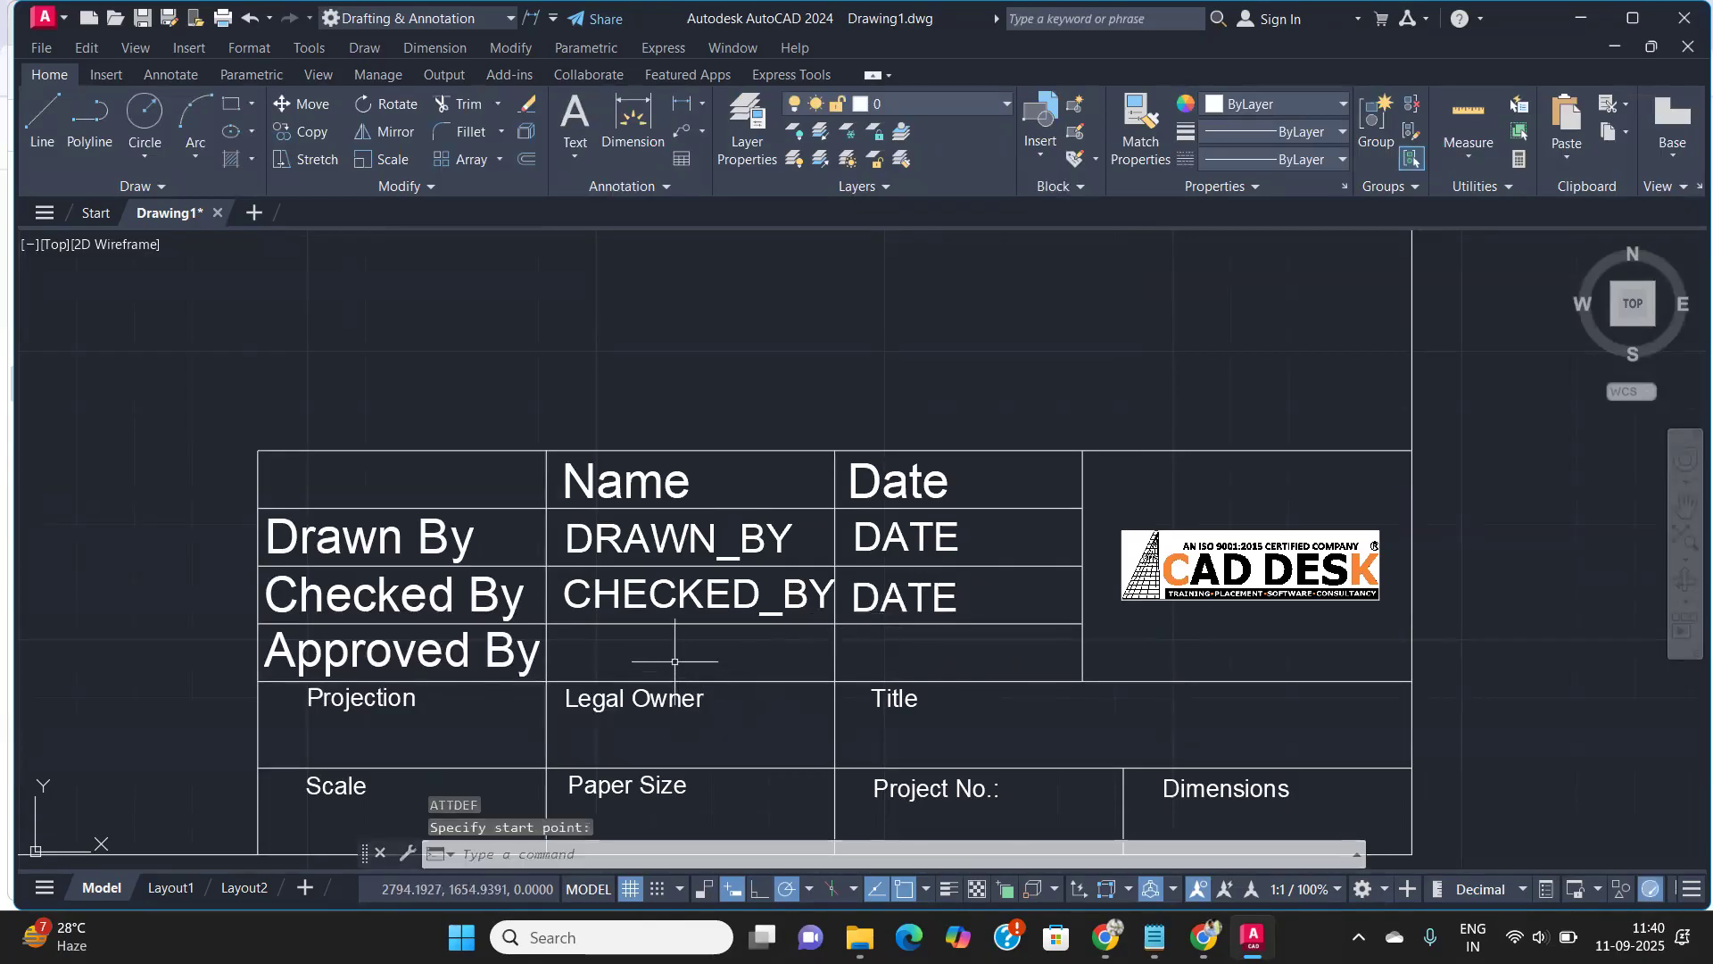
# Define an Approved attribute with prompt "Enter Approved by Name" and default XXX, placed in the Approved By row's Name cell
pyautogui.press('Return')
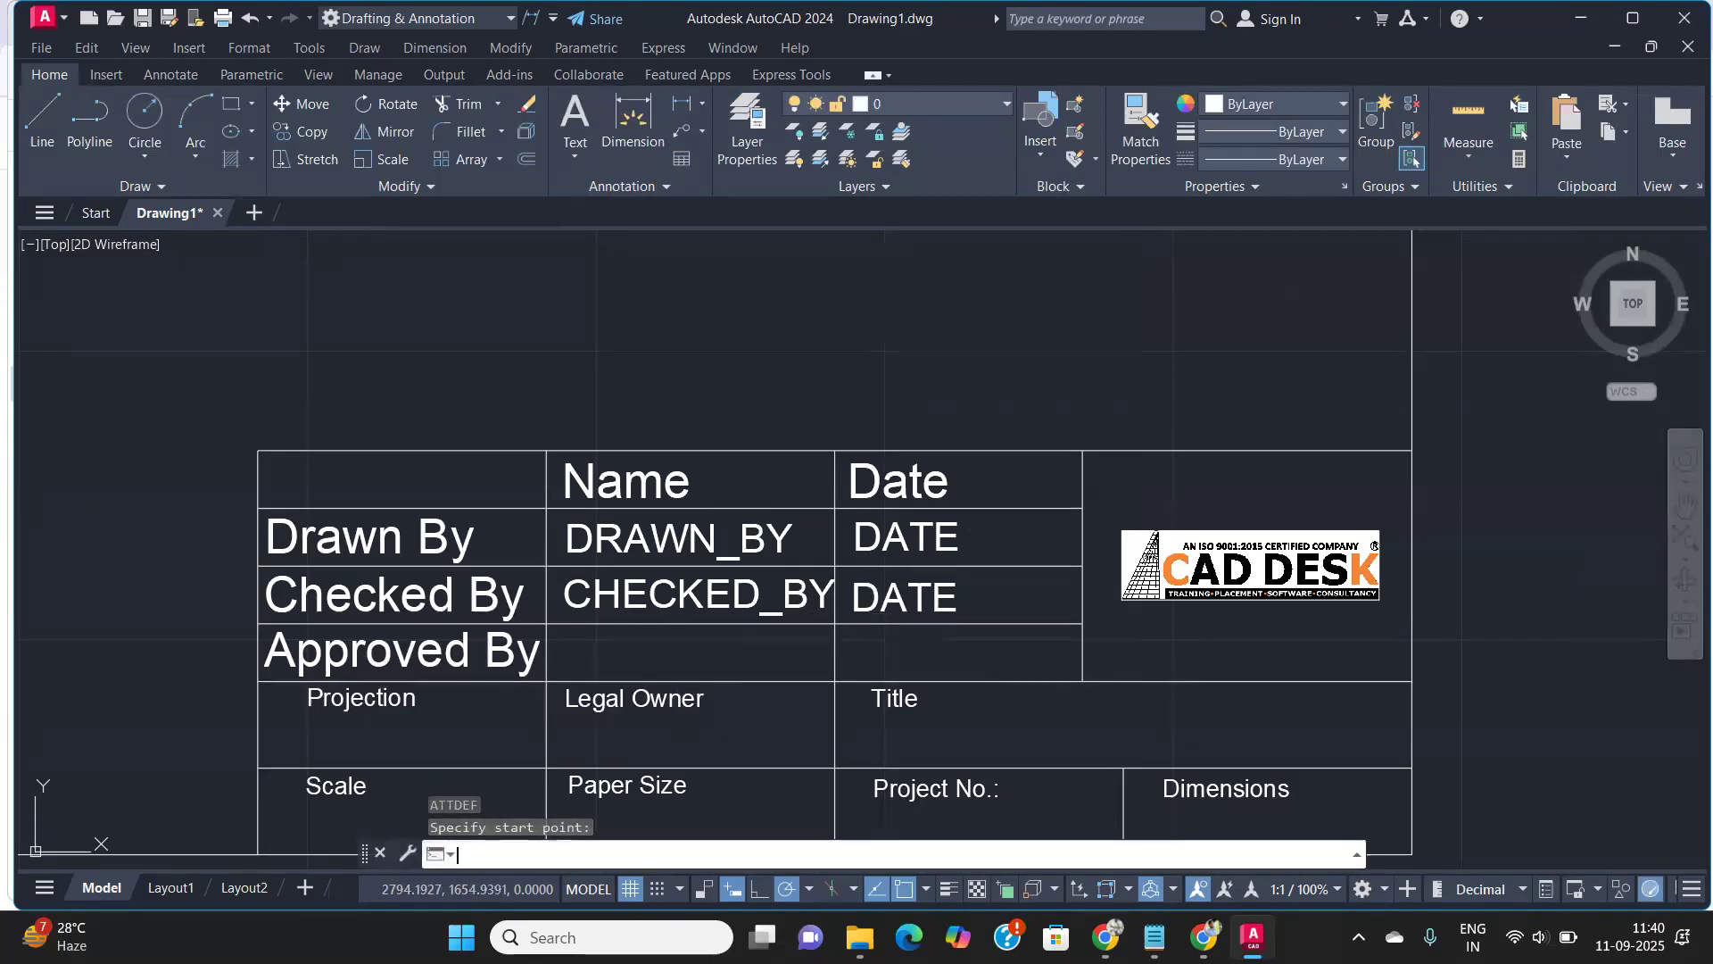
pyautogui.press('Return')
pyautogui.write('Approv')
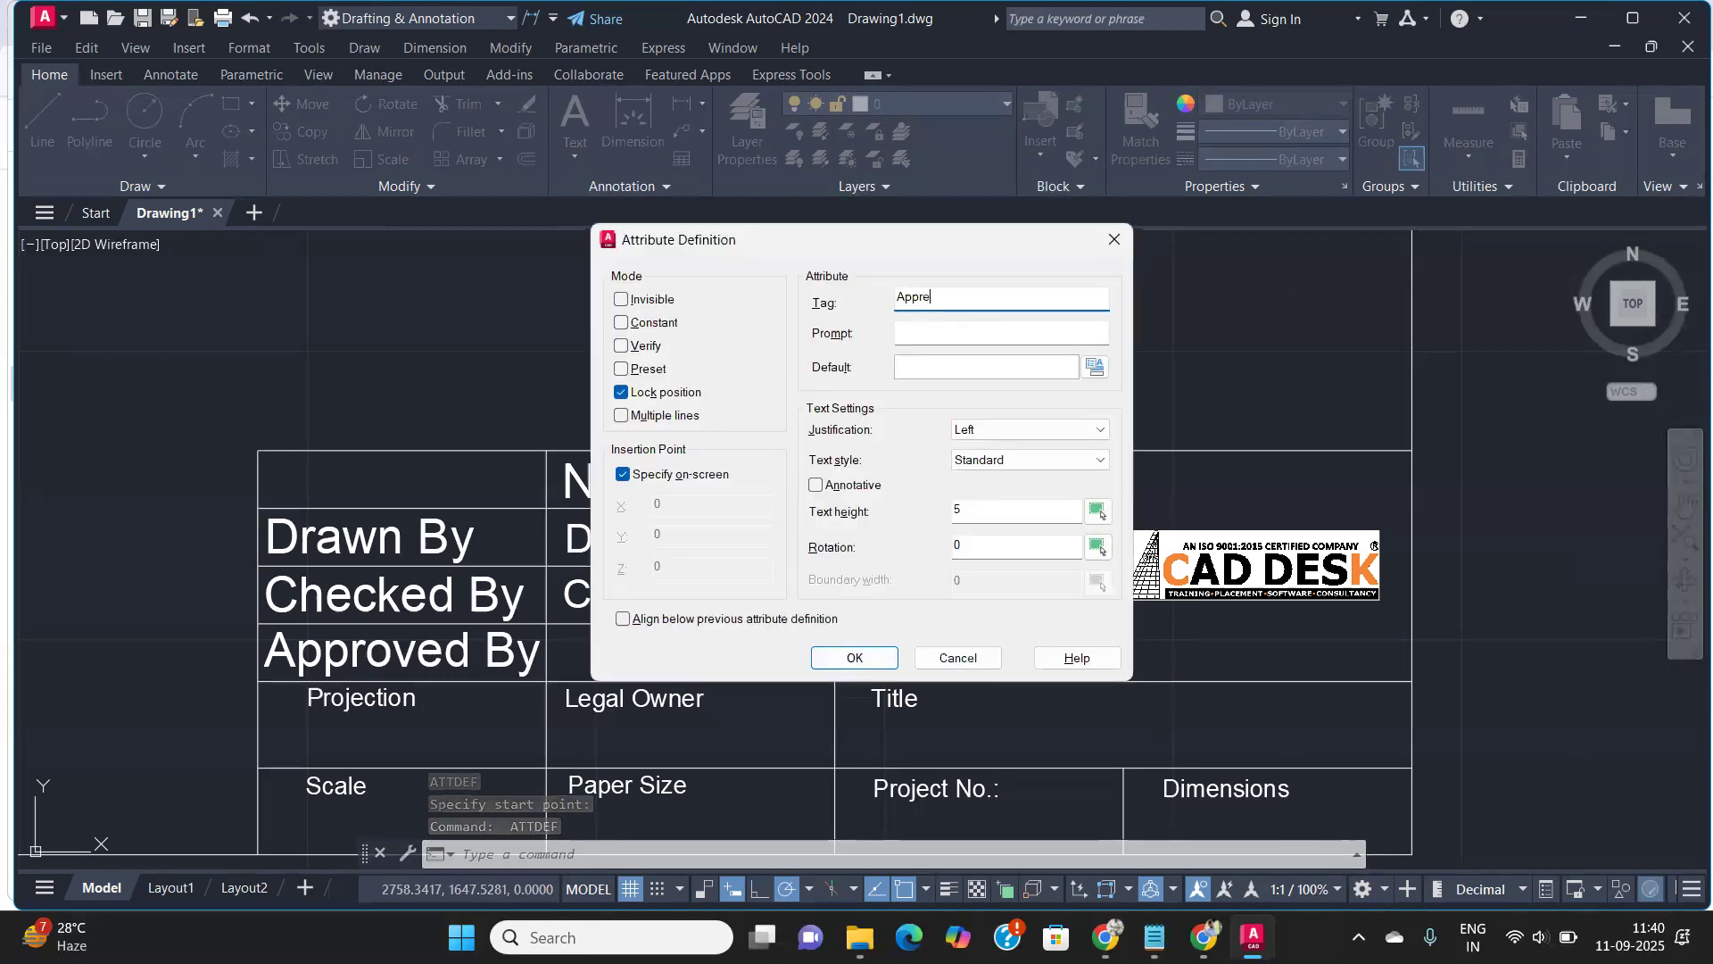
pyautogui.write('ed')
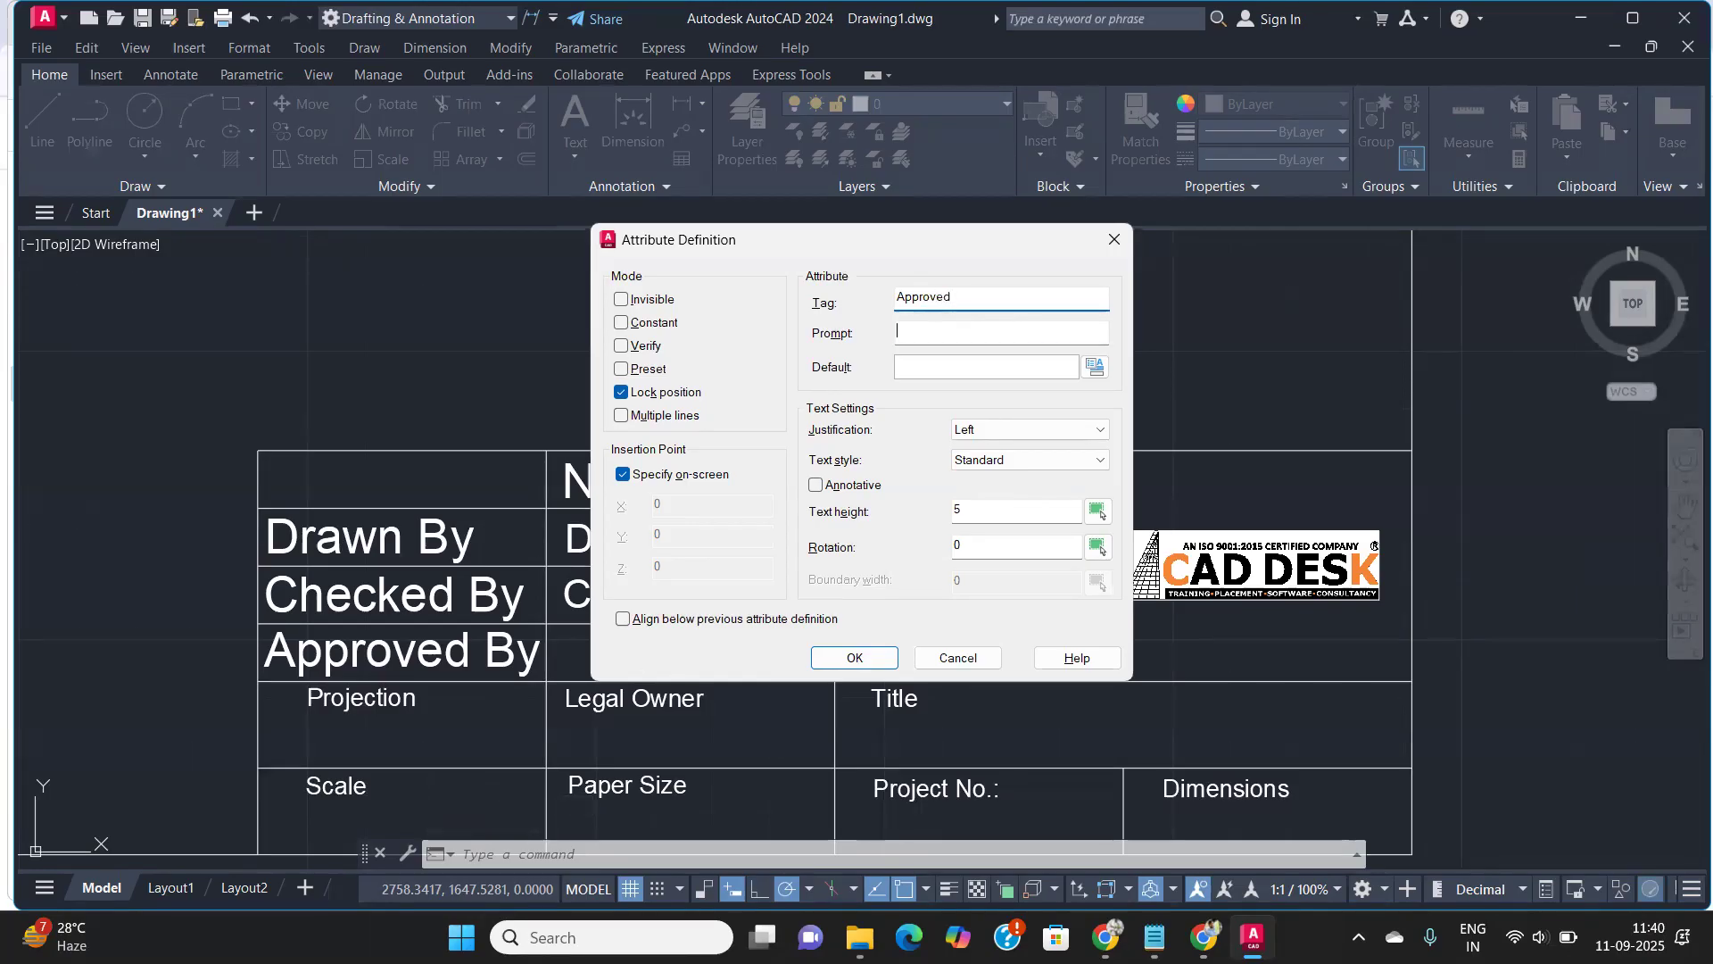
pyautogui.write('Enter Approved')
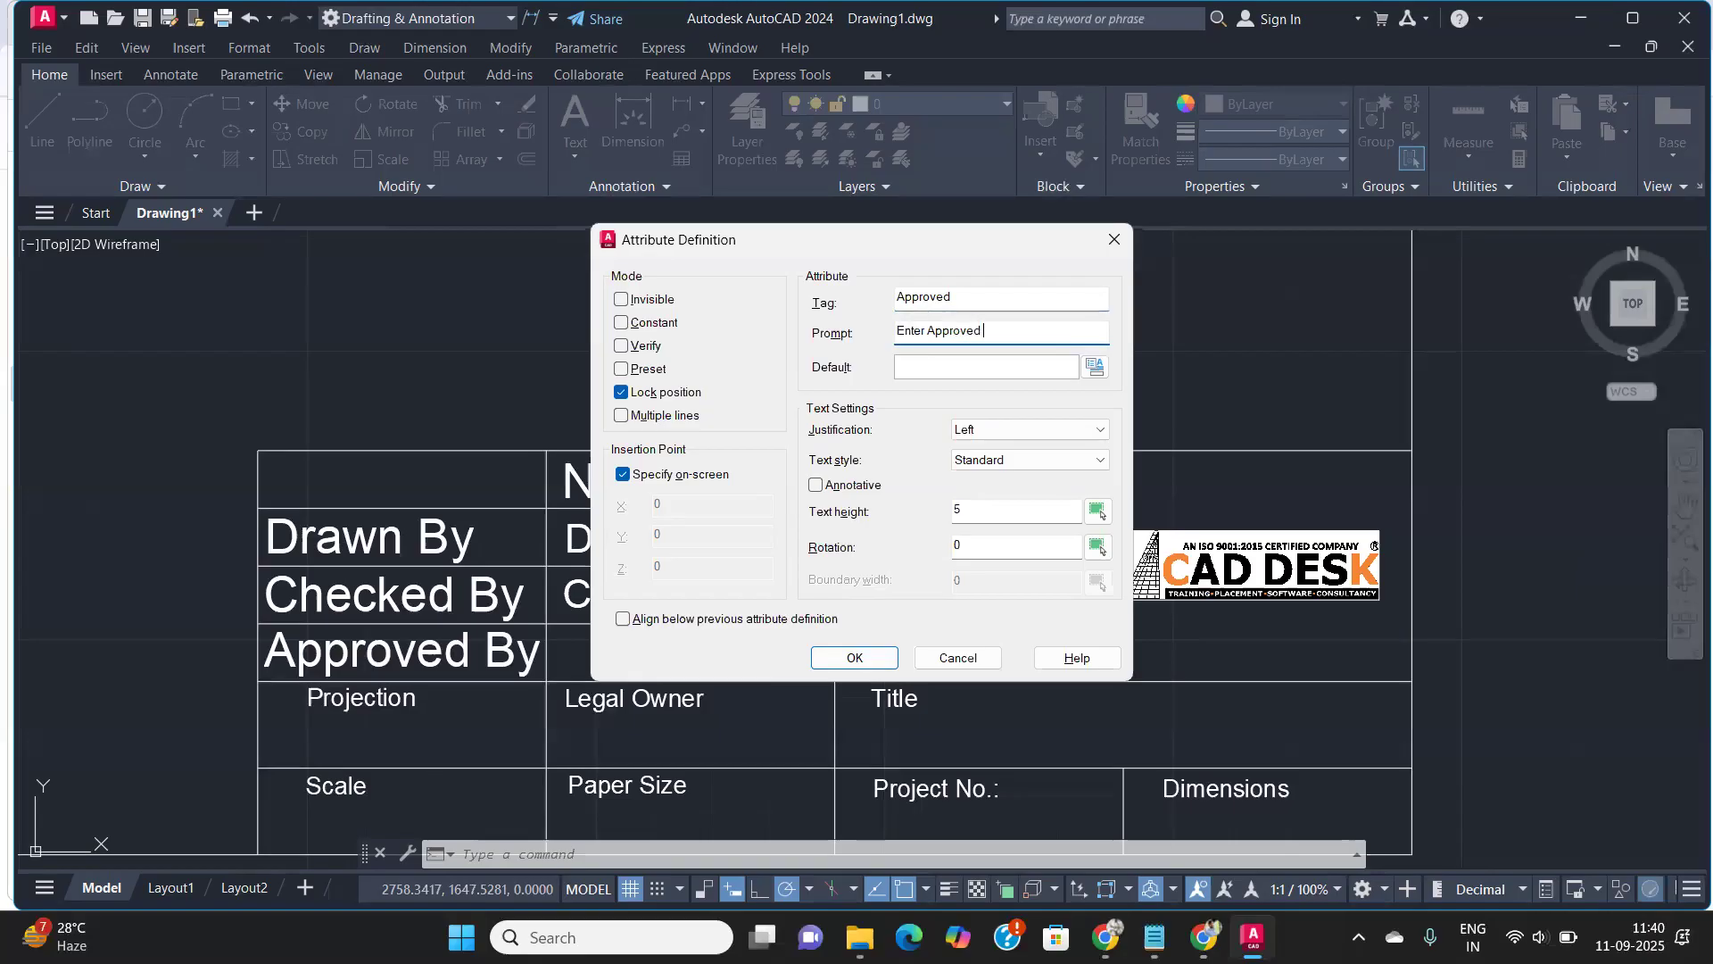
pyautogui.write(' by Name')
pyautogui.press('Tab')
pyautogui.write('X')
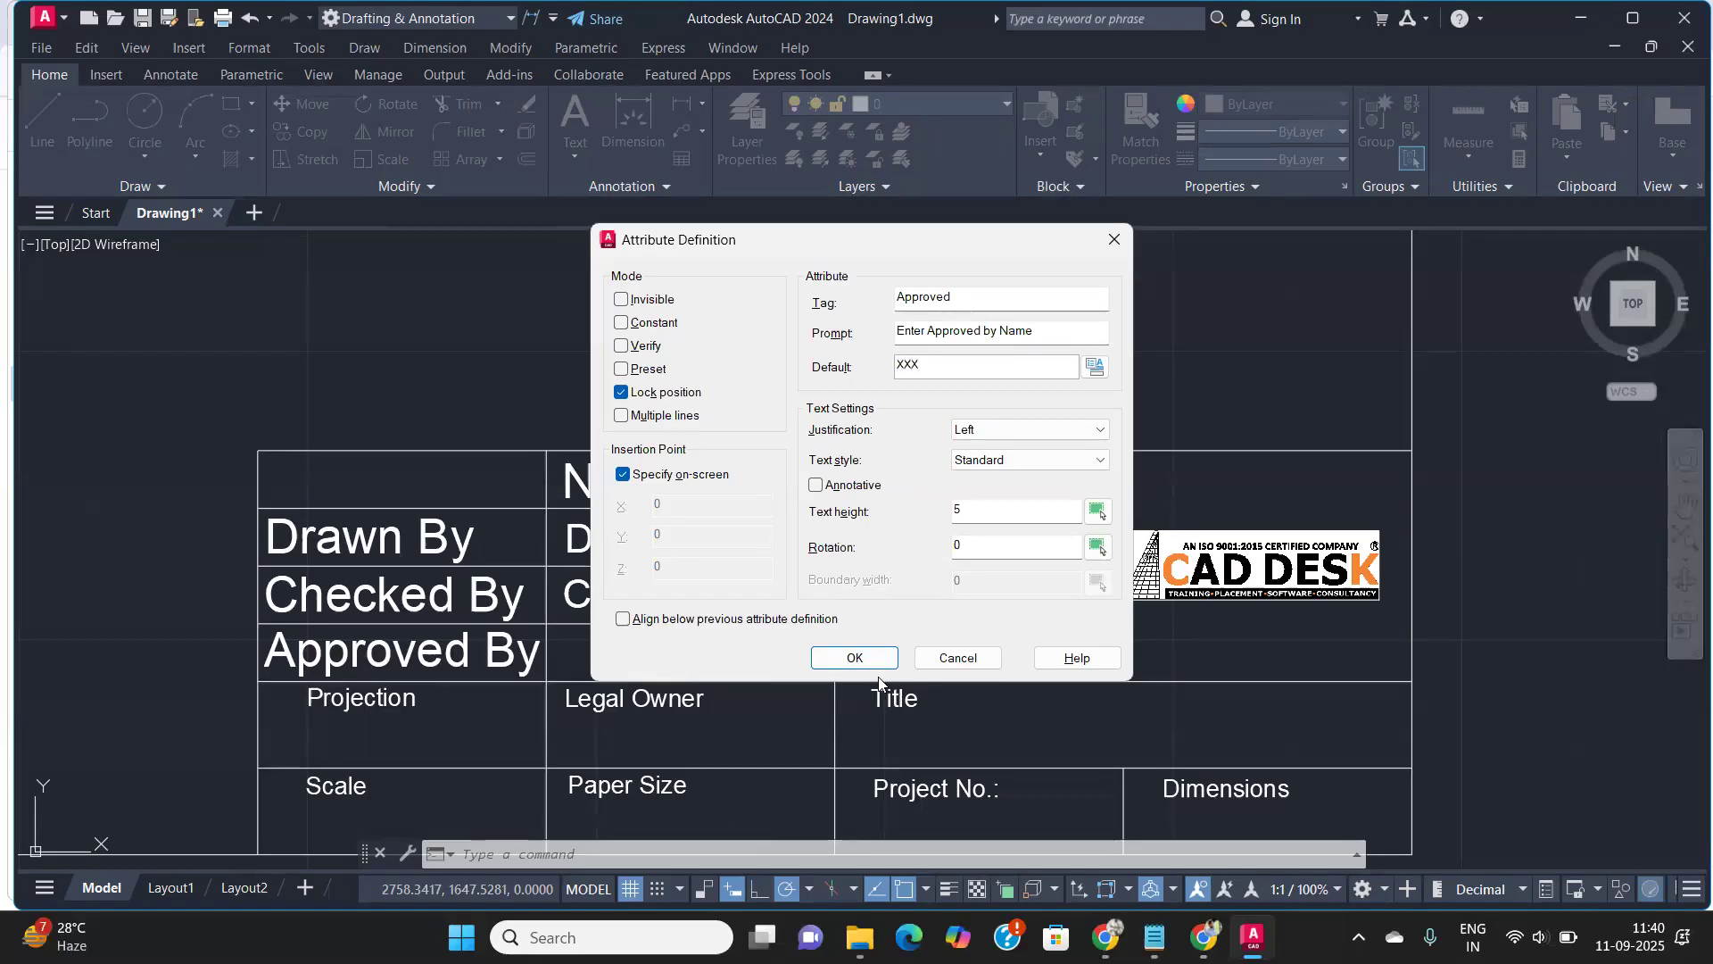
pyautogui.click(857, 657)
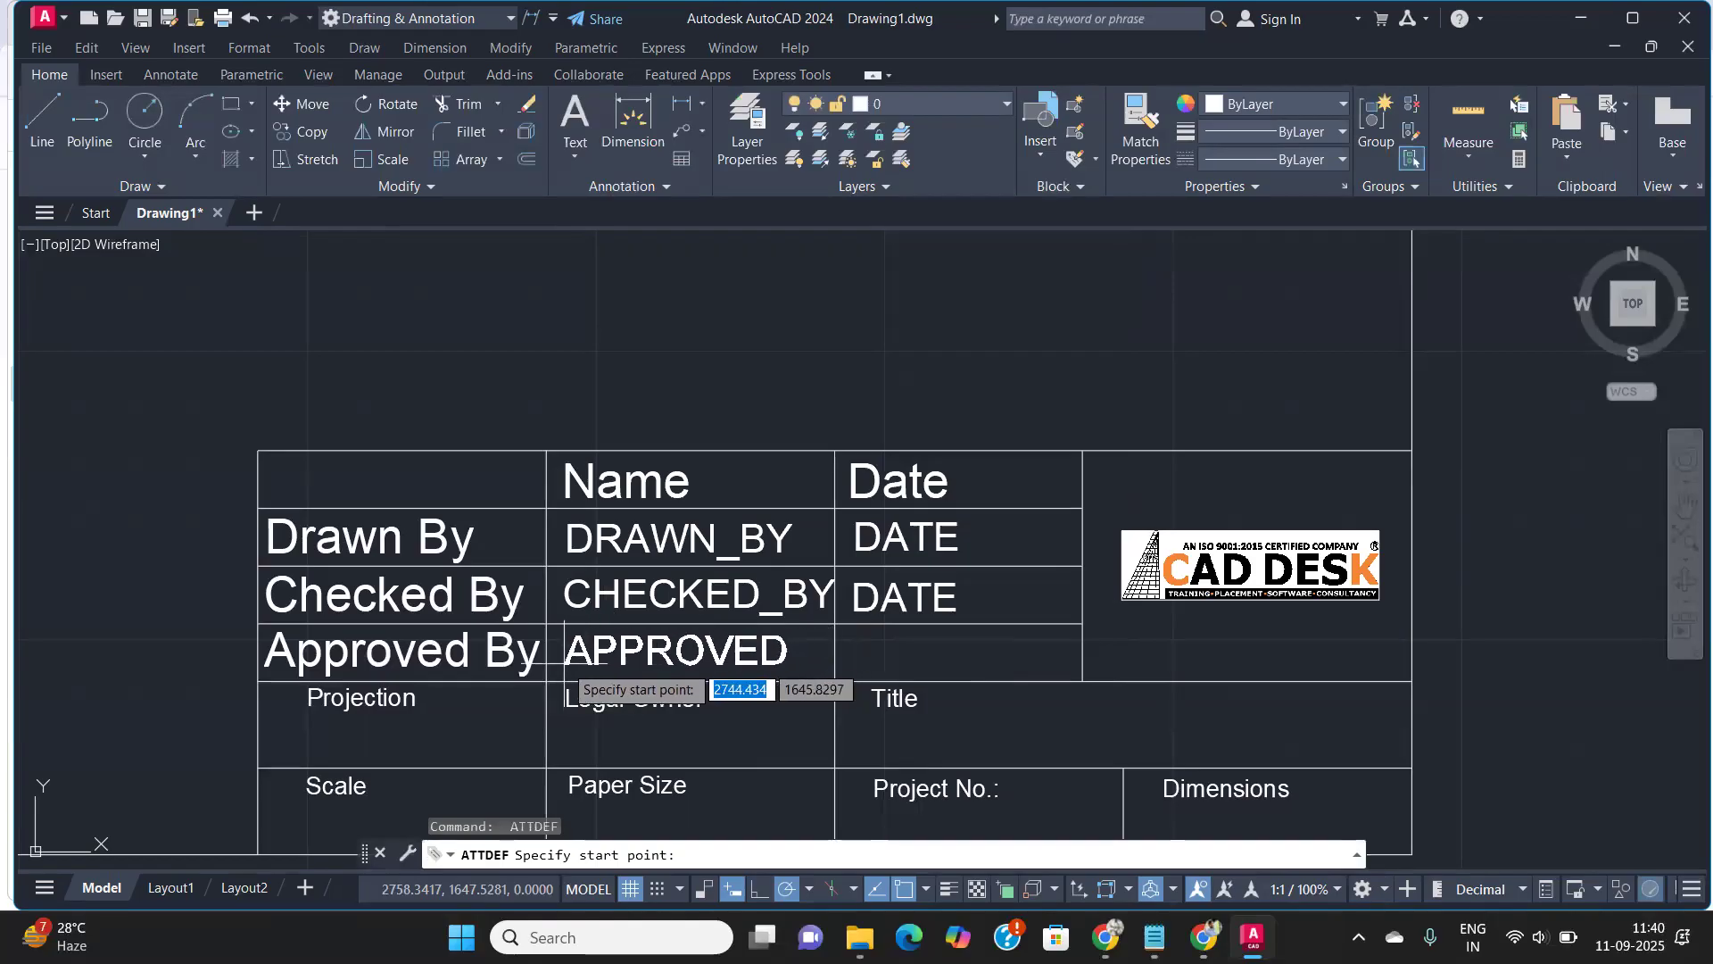
pyautogui.click(565, 663)
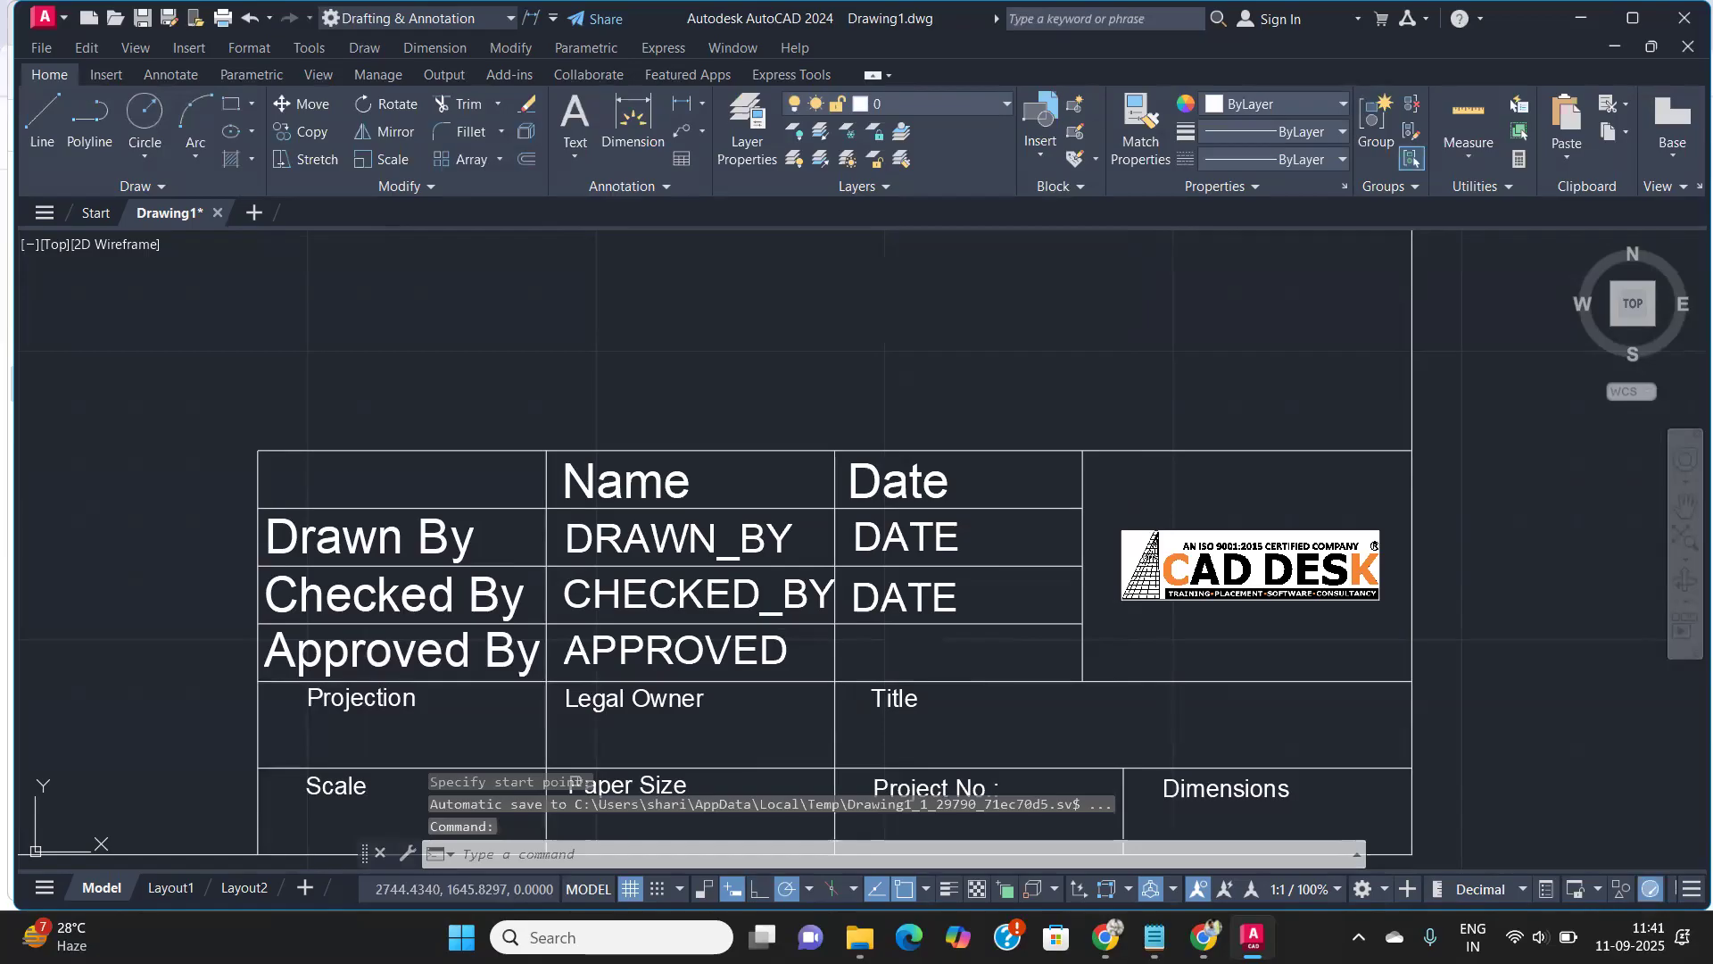
# Define a Date attribute with a prompt starting "Enter Approved" and place it in the Approved By row's Date cell
pyautogui.press('Return')
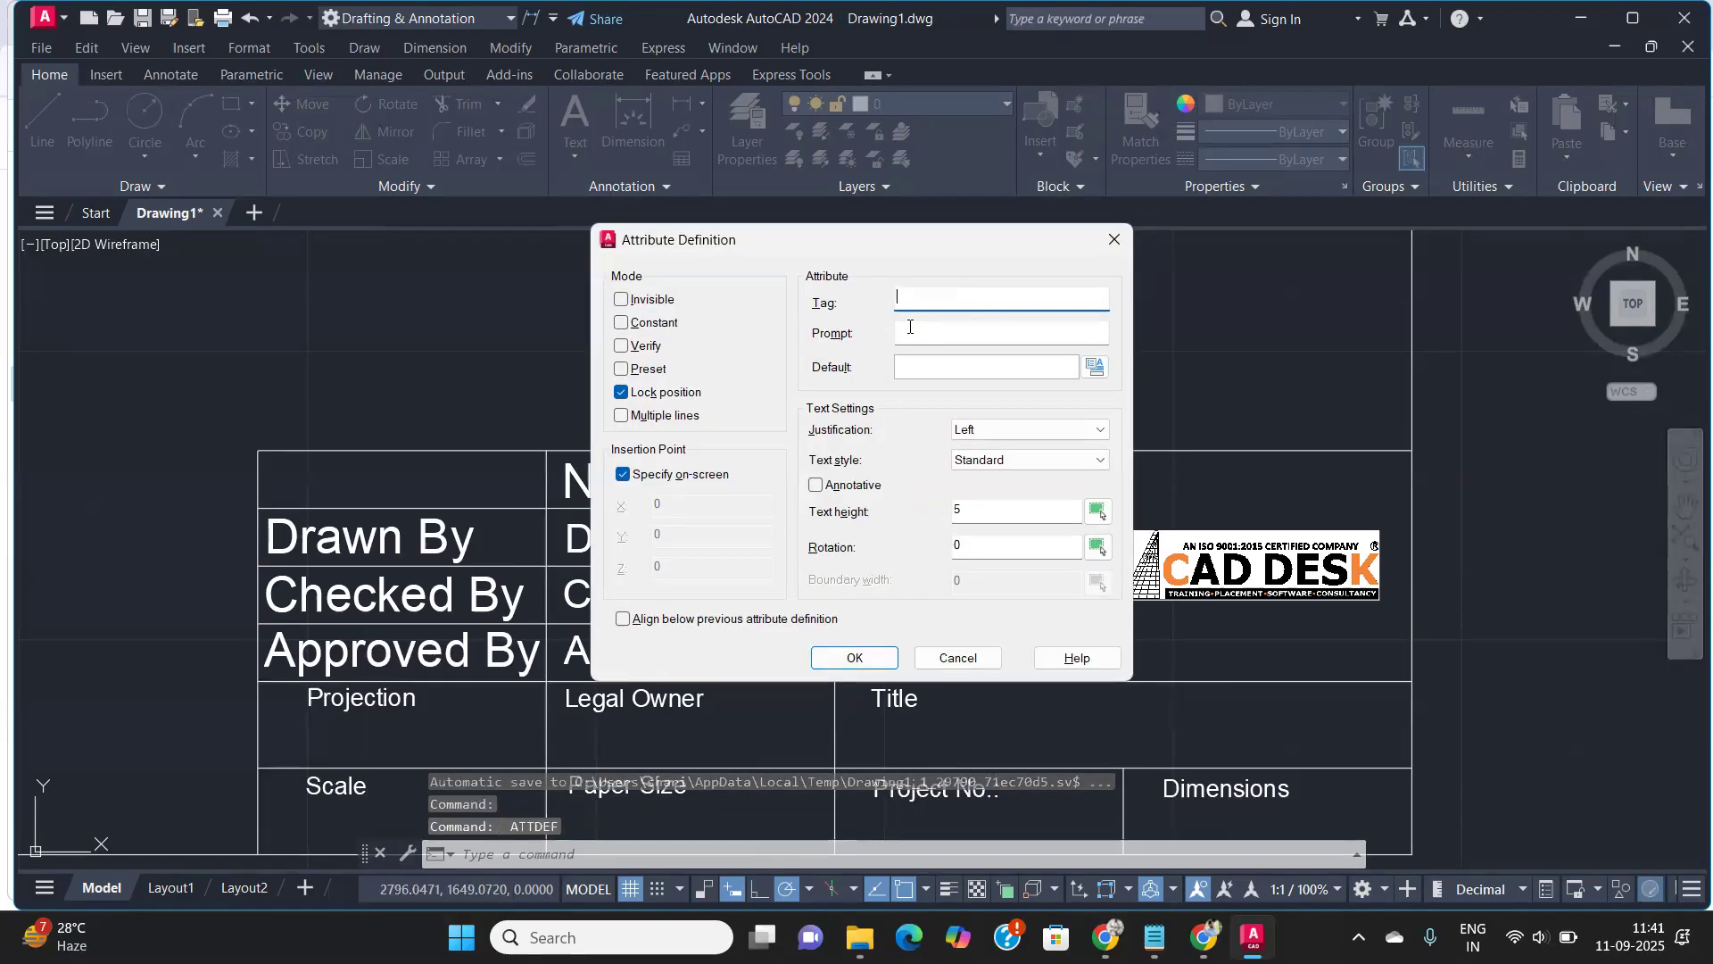
pyautogui.write('Date')
pyautogui.press('Tab')
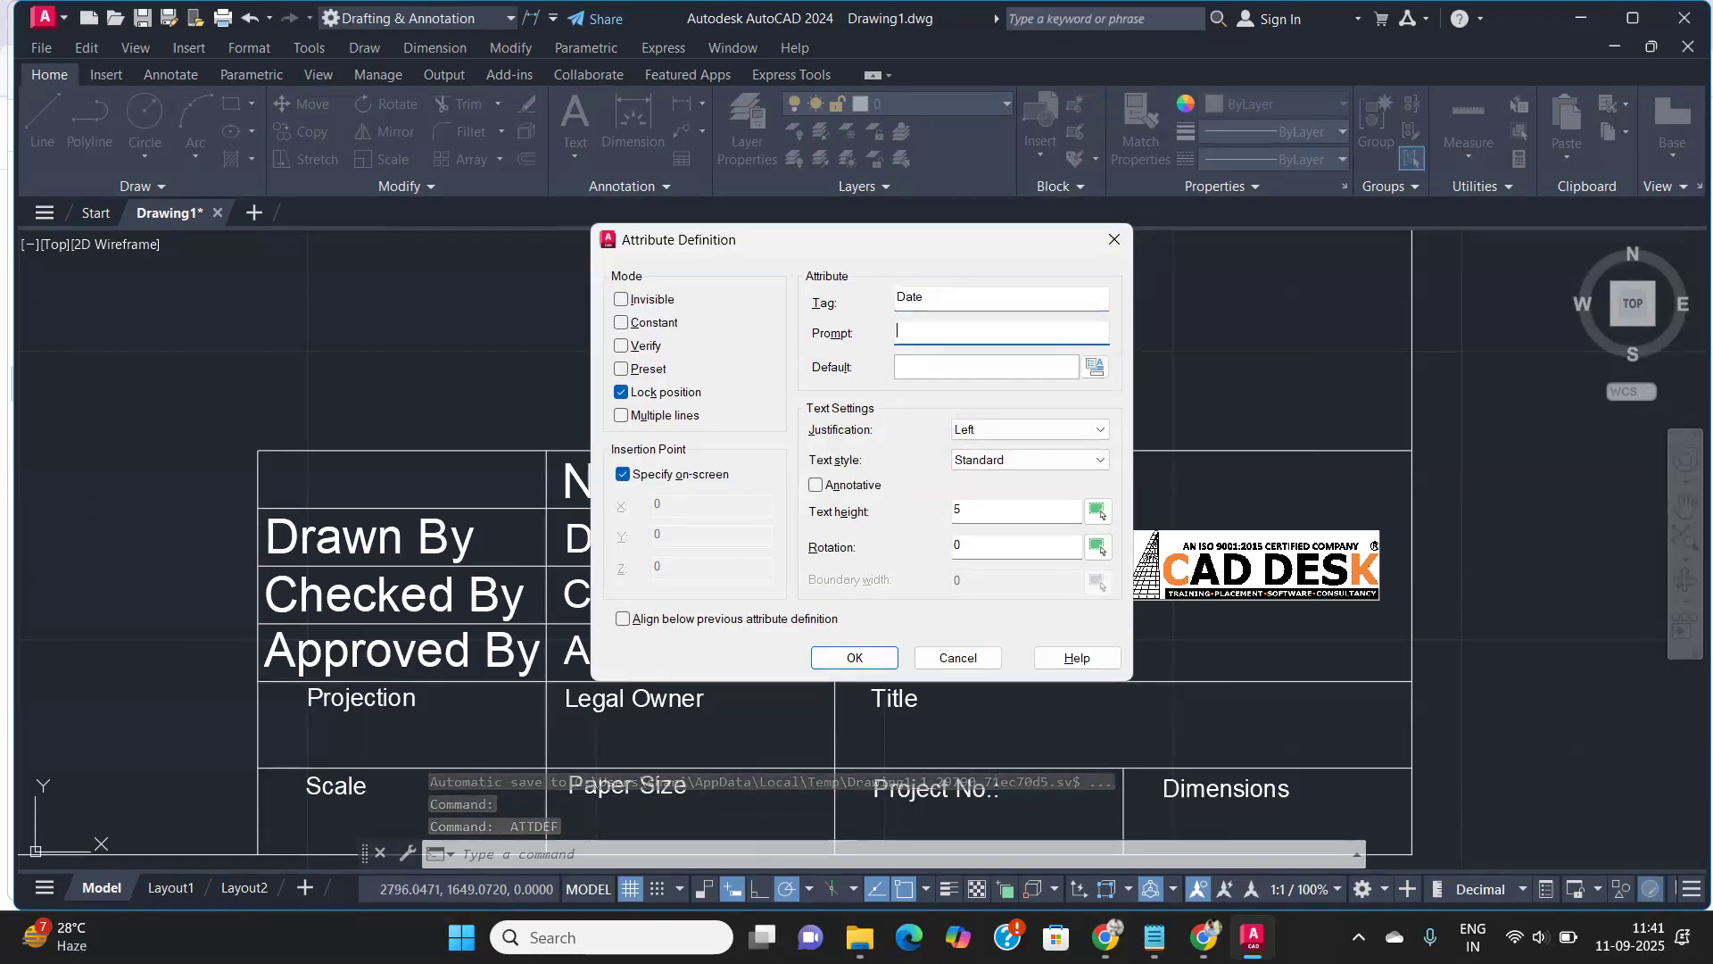
pyautogui.write('Enter Ap')
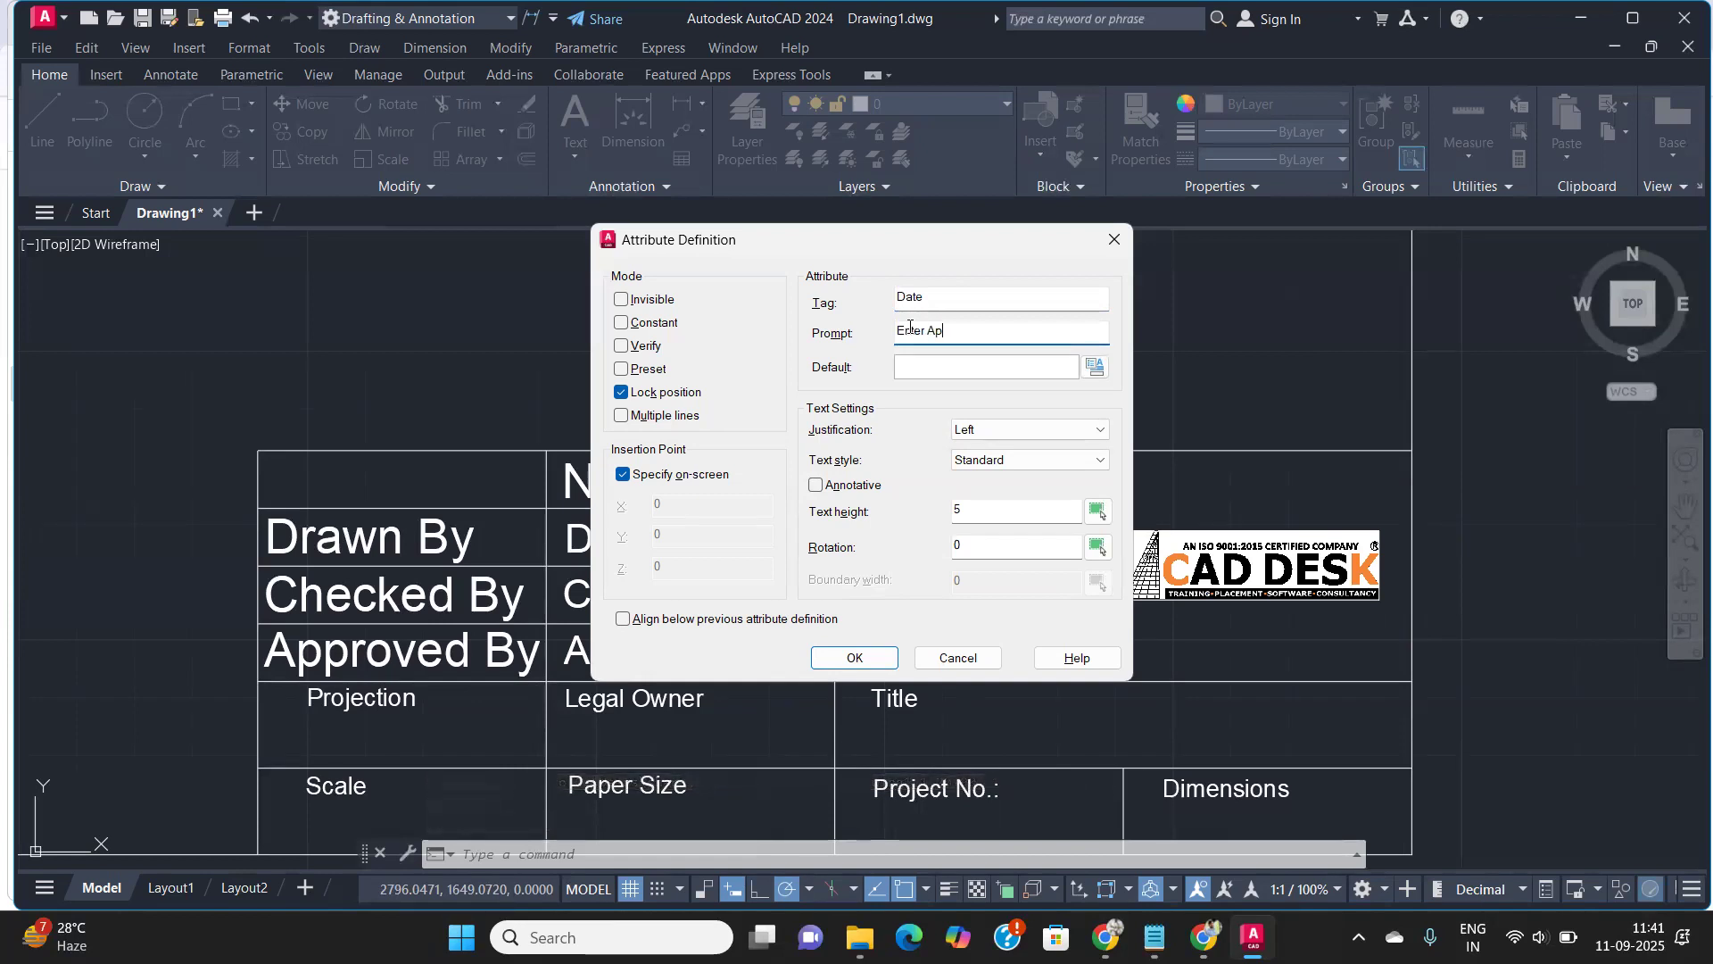
pyautogui.write('proved')
pyautogui.press('Tab')
pyautogui.click(854, 657)
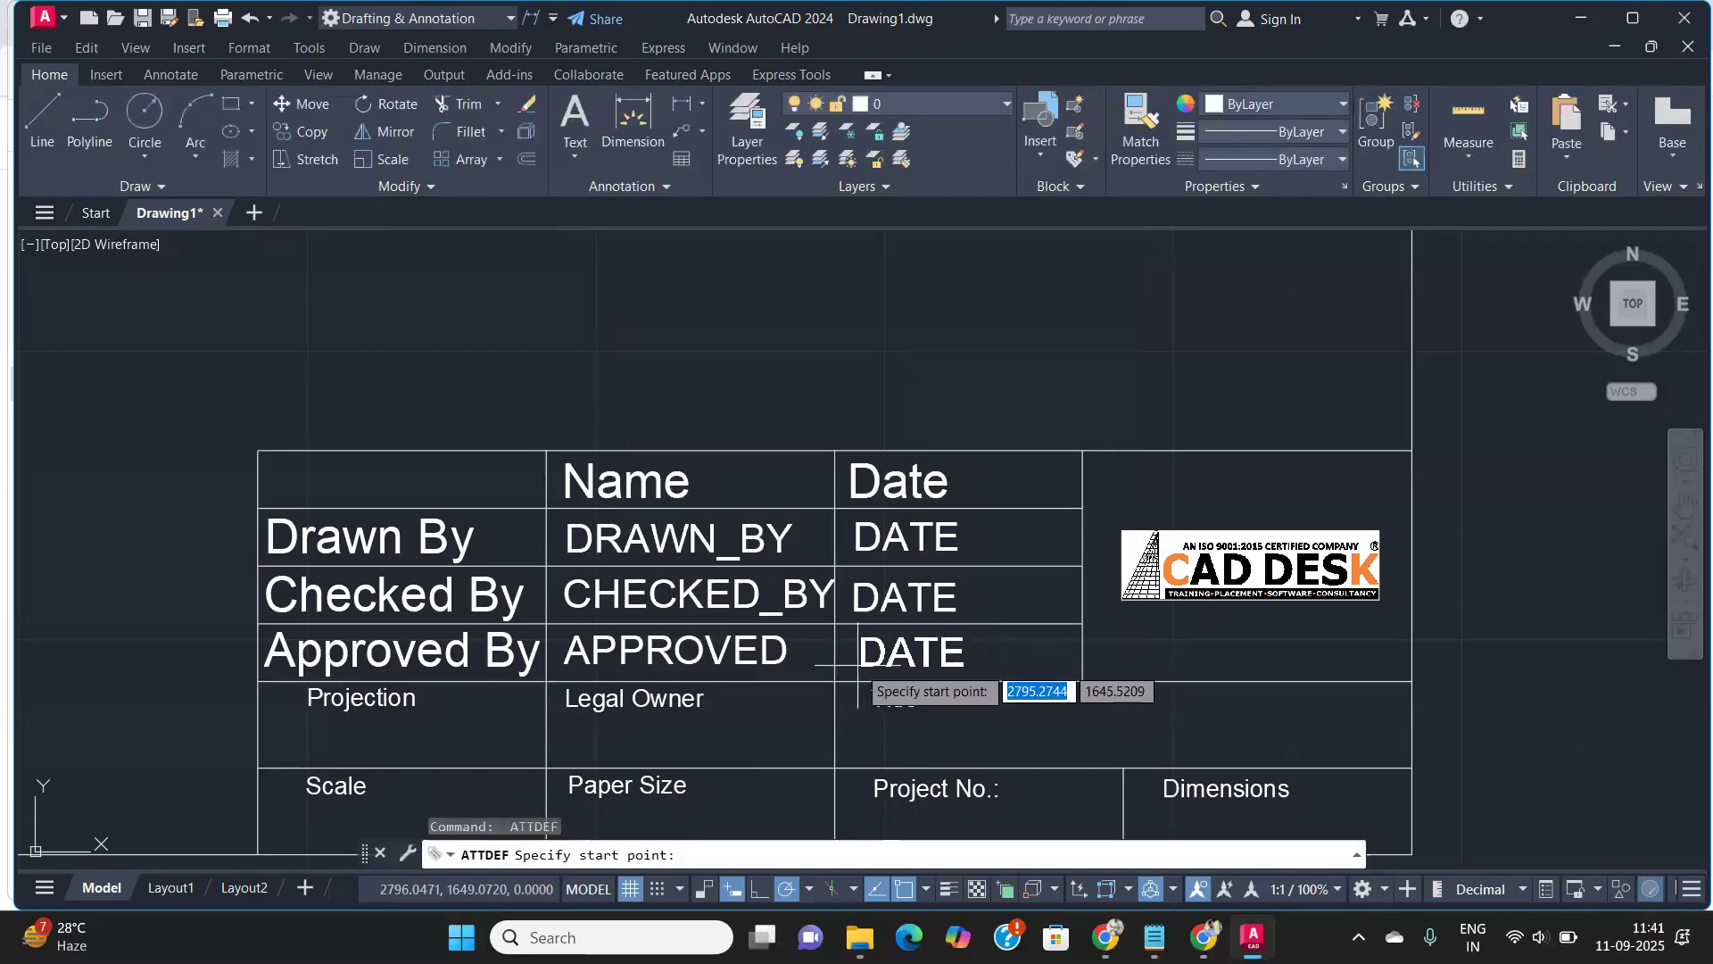
pyautogui.click(872, 708)
pyautogui.moveTo(687, 742); pyautogui.dragTo(814, 588, button='middle')
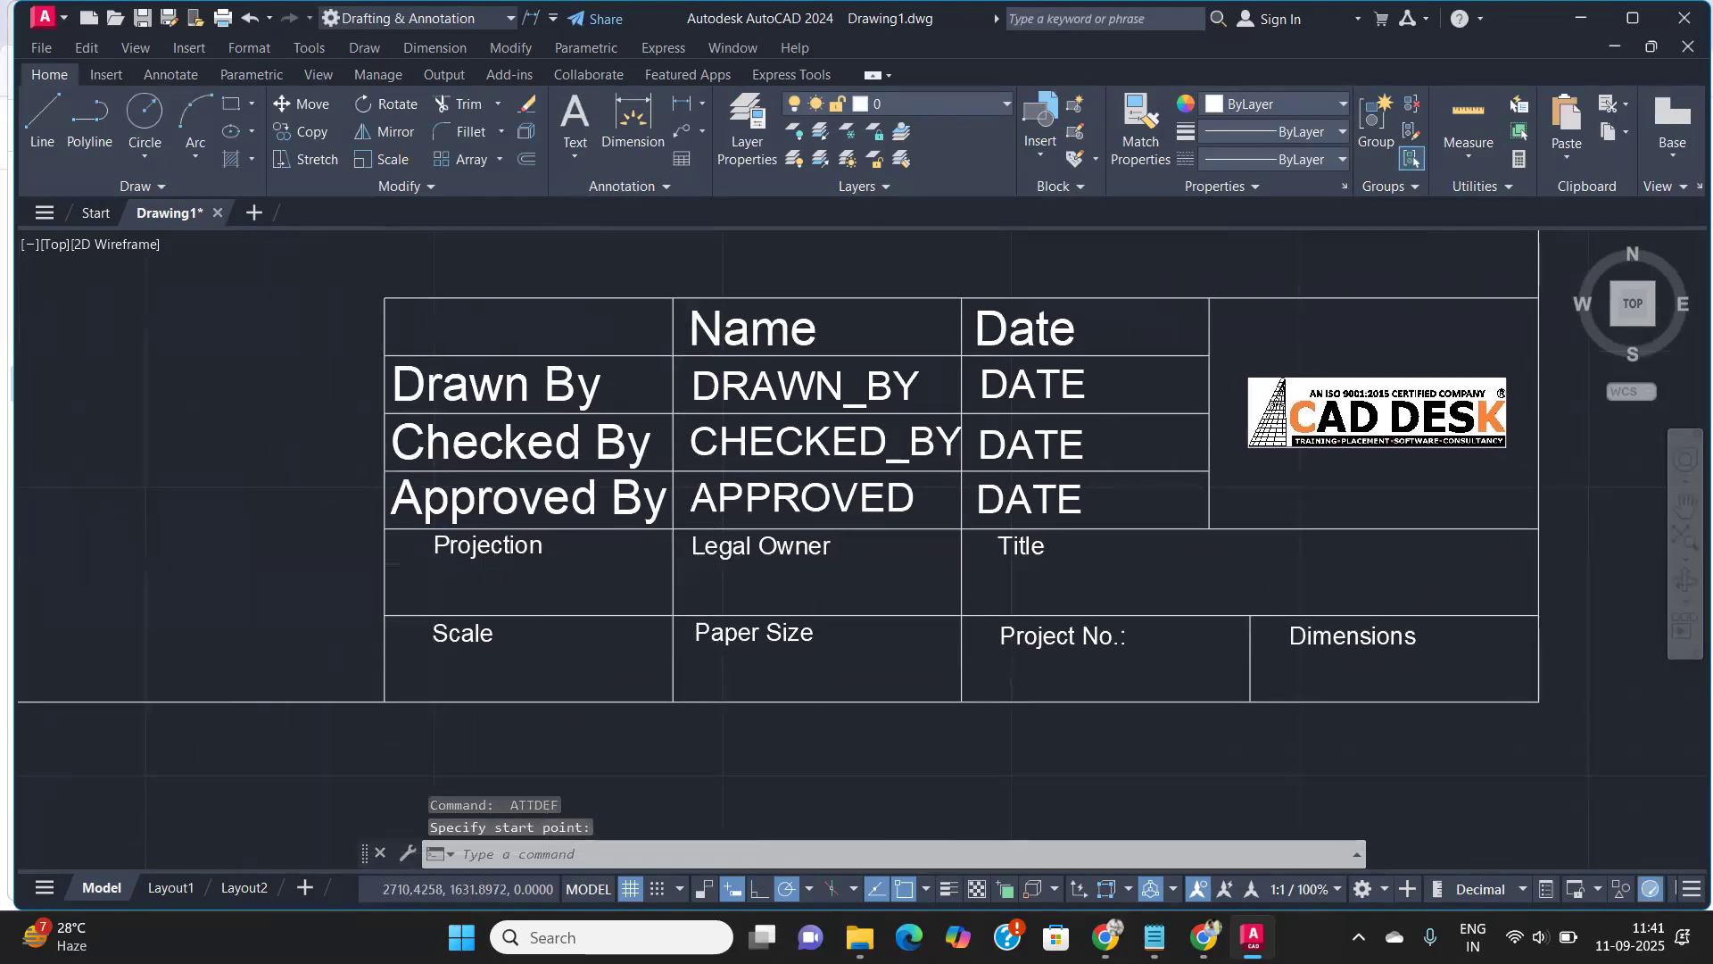
# Fill in a new attribute definition with tag Legal_Owner_Name, prompt "Enter Legal Onwer Name" and default XXX
pyautogui.scroll(2, 490, 580)
pyautogui.scroll(-2, 458, 566)
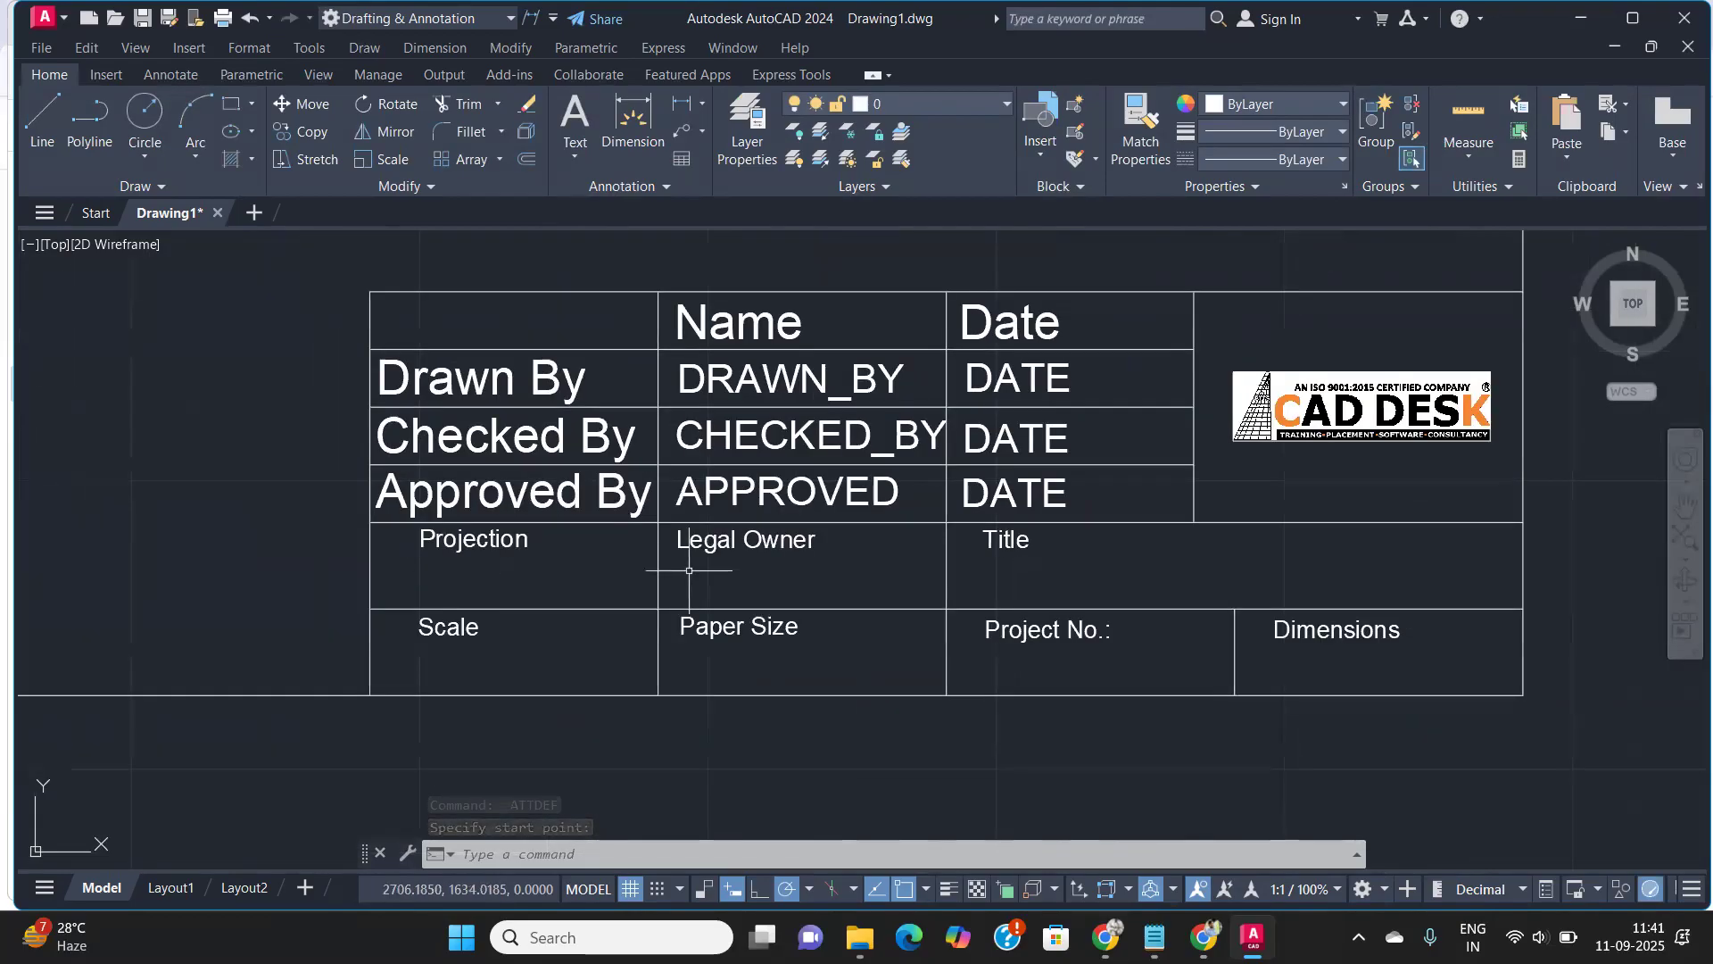
pyautogui.press('Return')
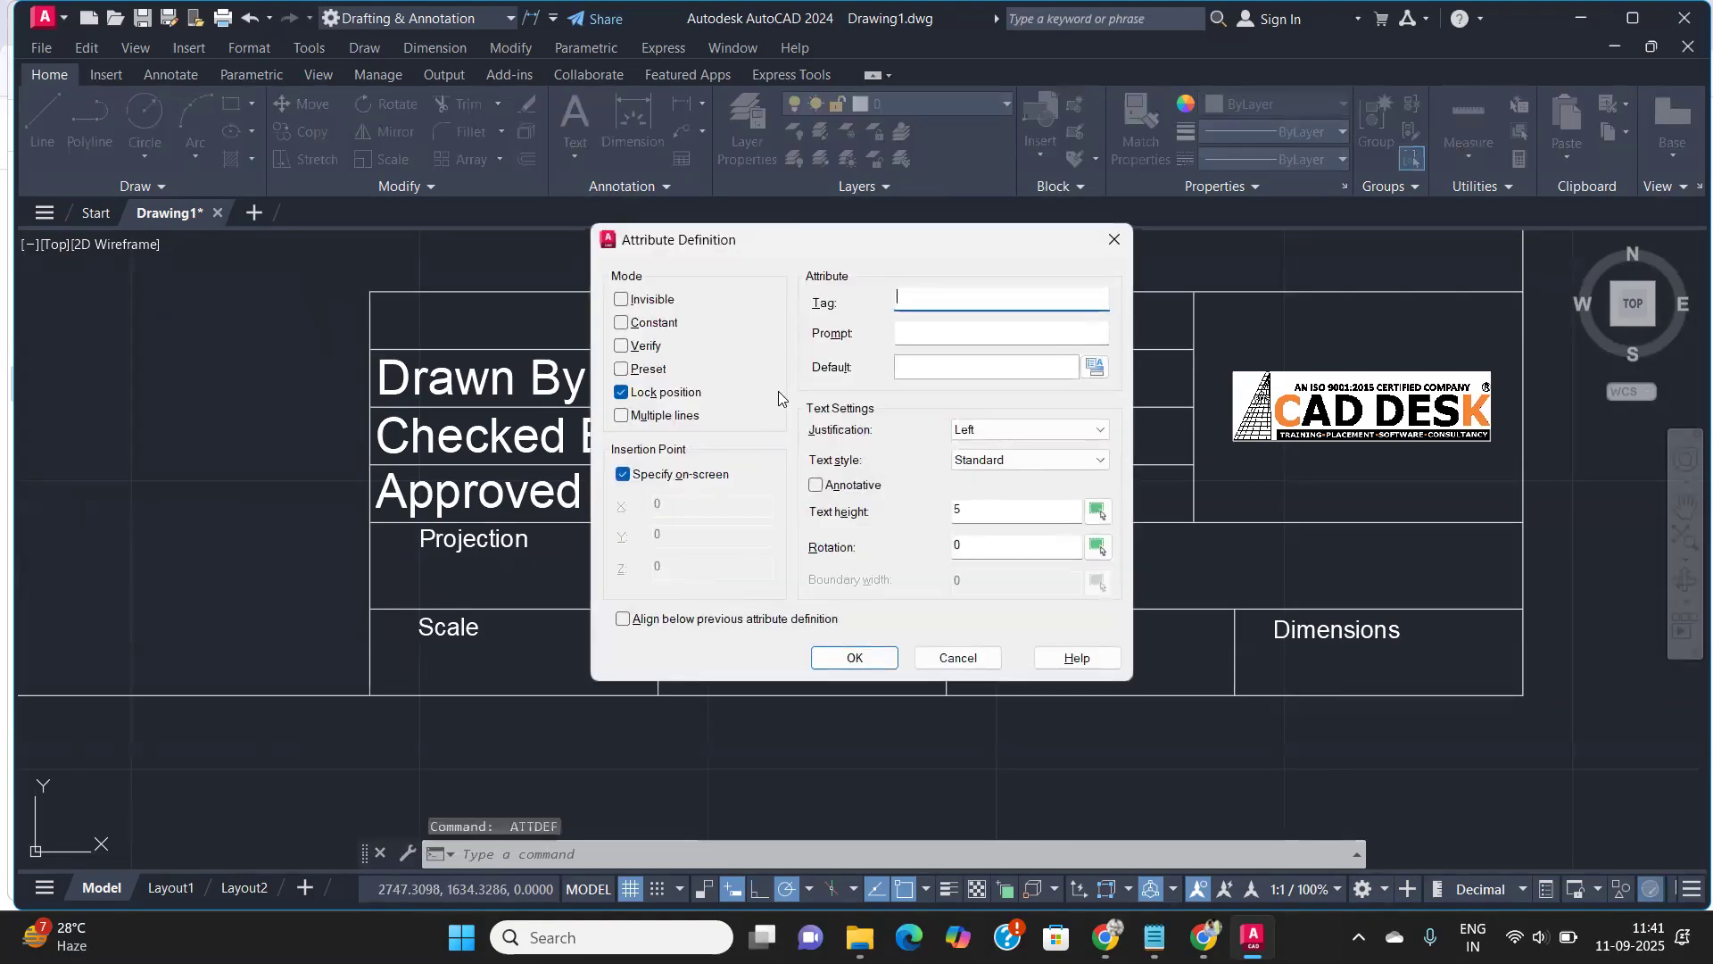
pyautogui.write('Legal_O')
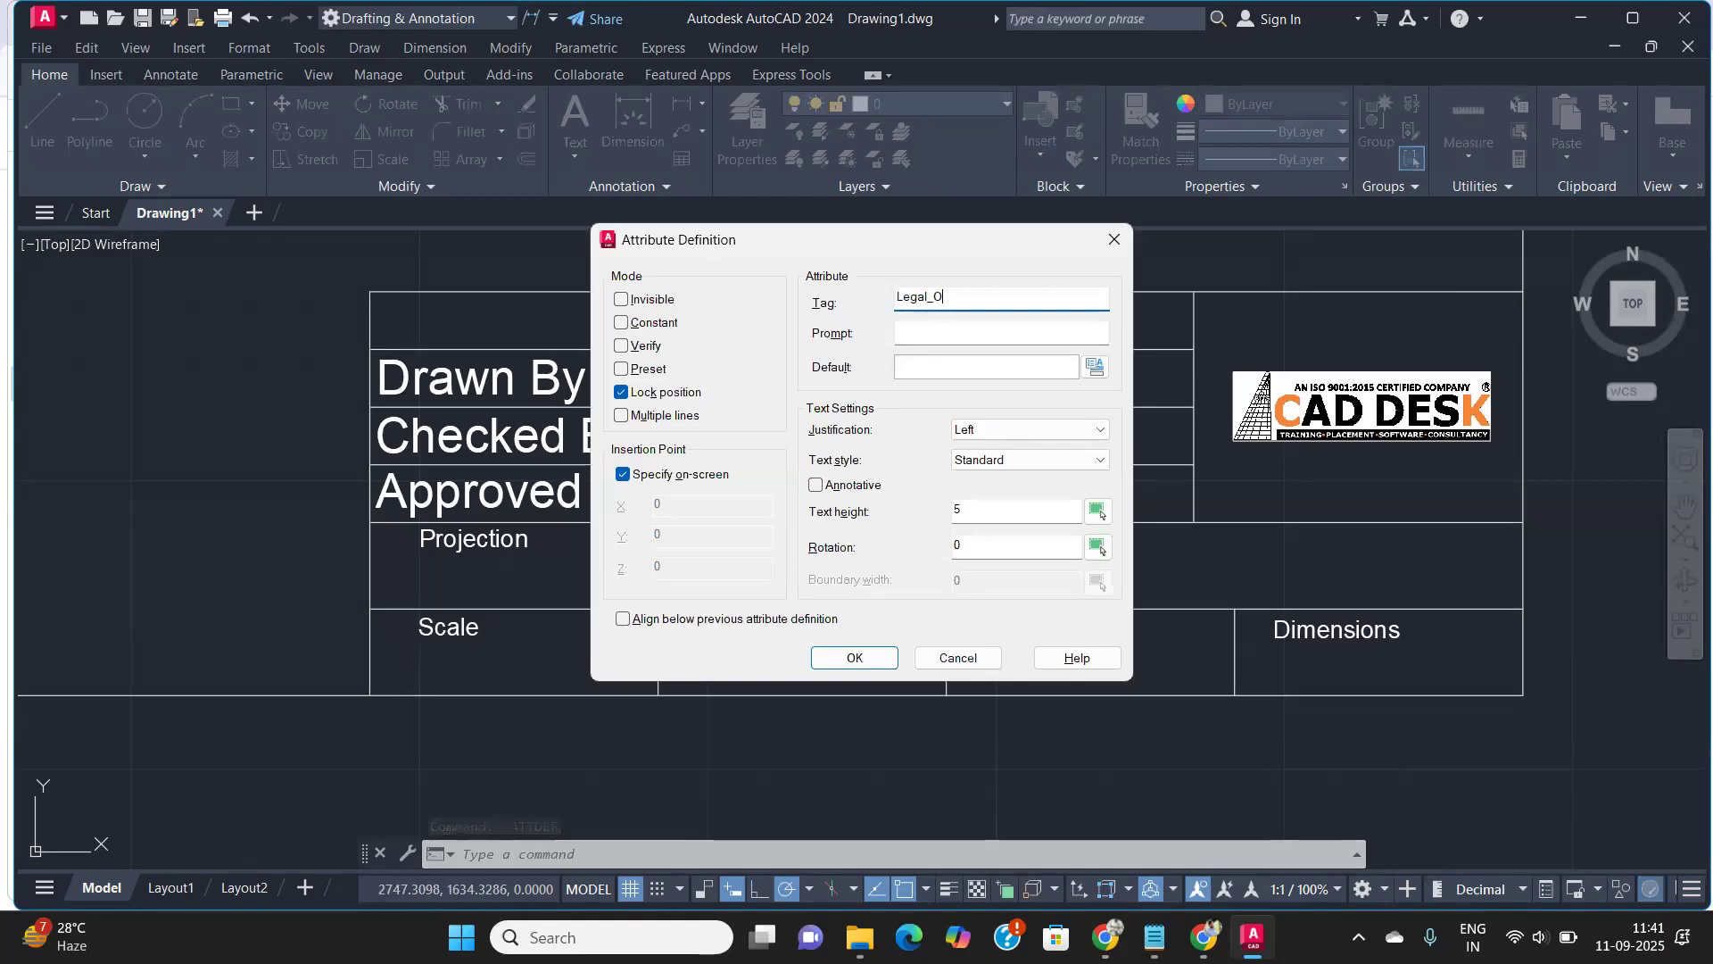
pyautogui.write('wner_Name')
pyautogui.press('Tab')
pyautogui.write('Leagal ')
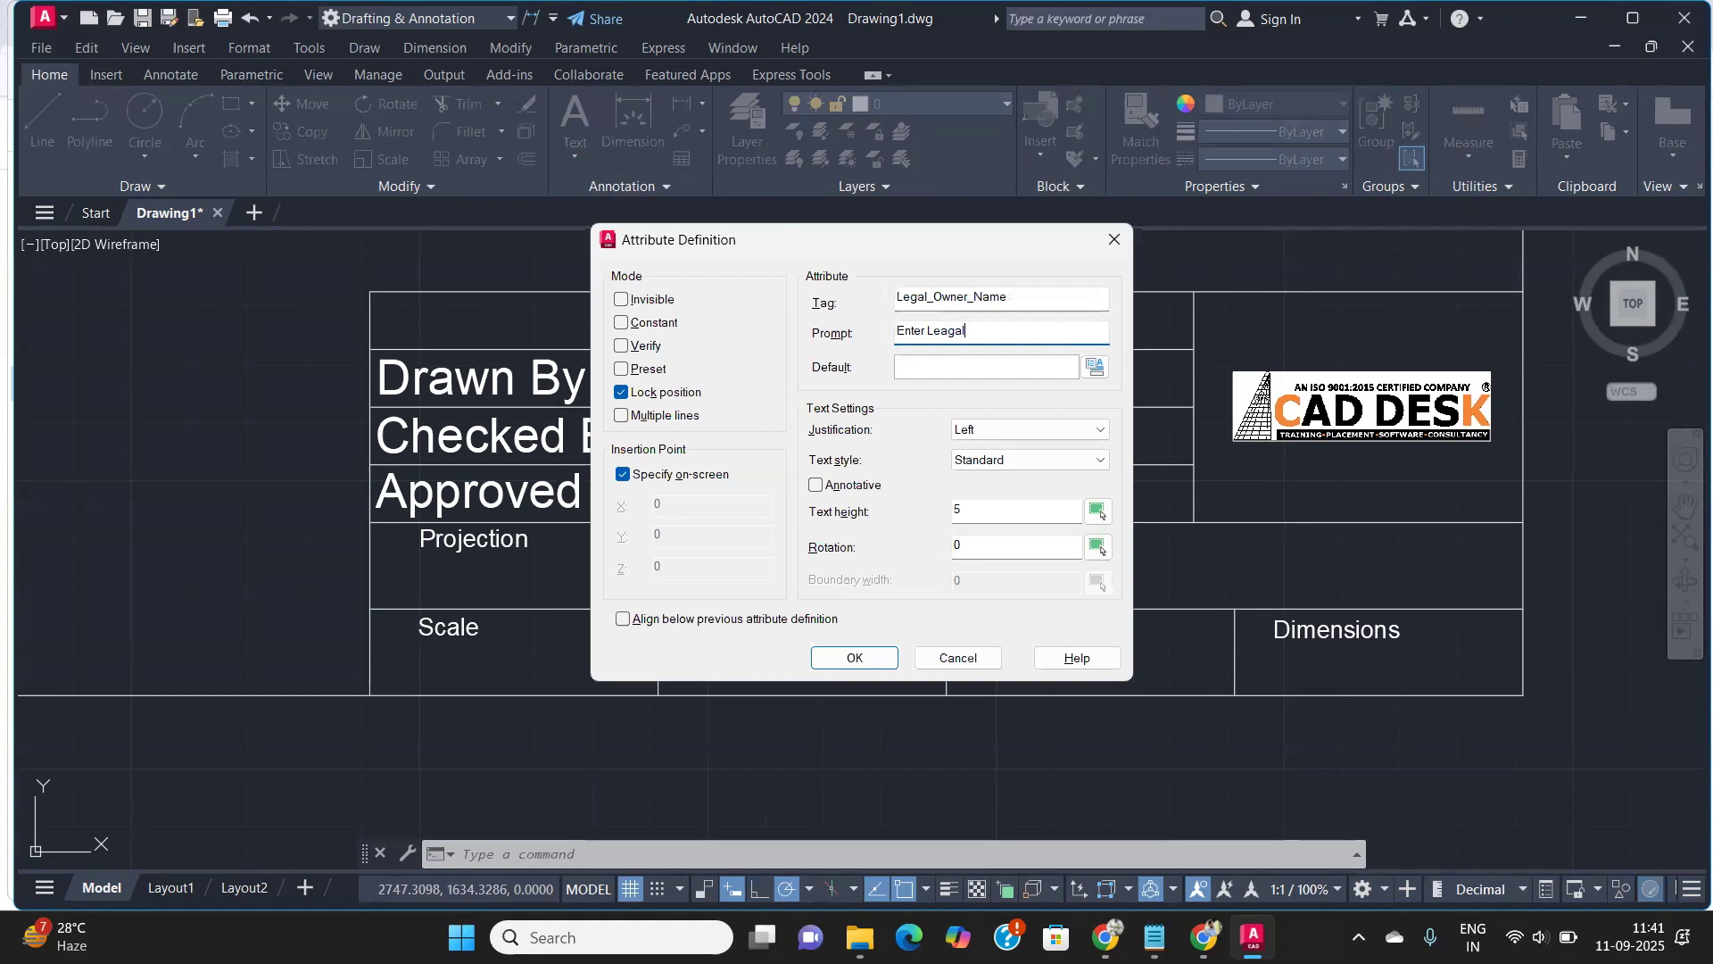
pyautogui.write('gal Name')
pyautogui.press('BackSpace')
pyautogui.press('BackSpace')
pyautogui.press('BackSpace')
pyautogui.write('Onwer Name')
pyautogui.press('Tab')
pyautogui.write('XXX')
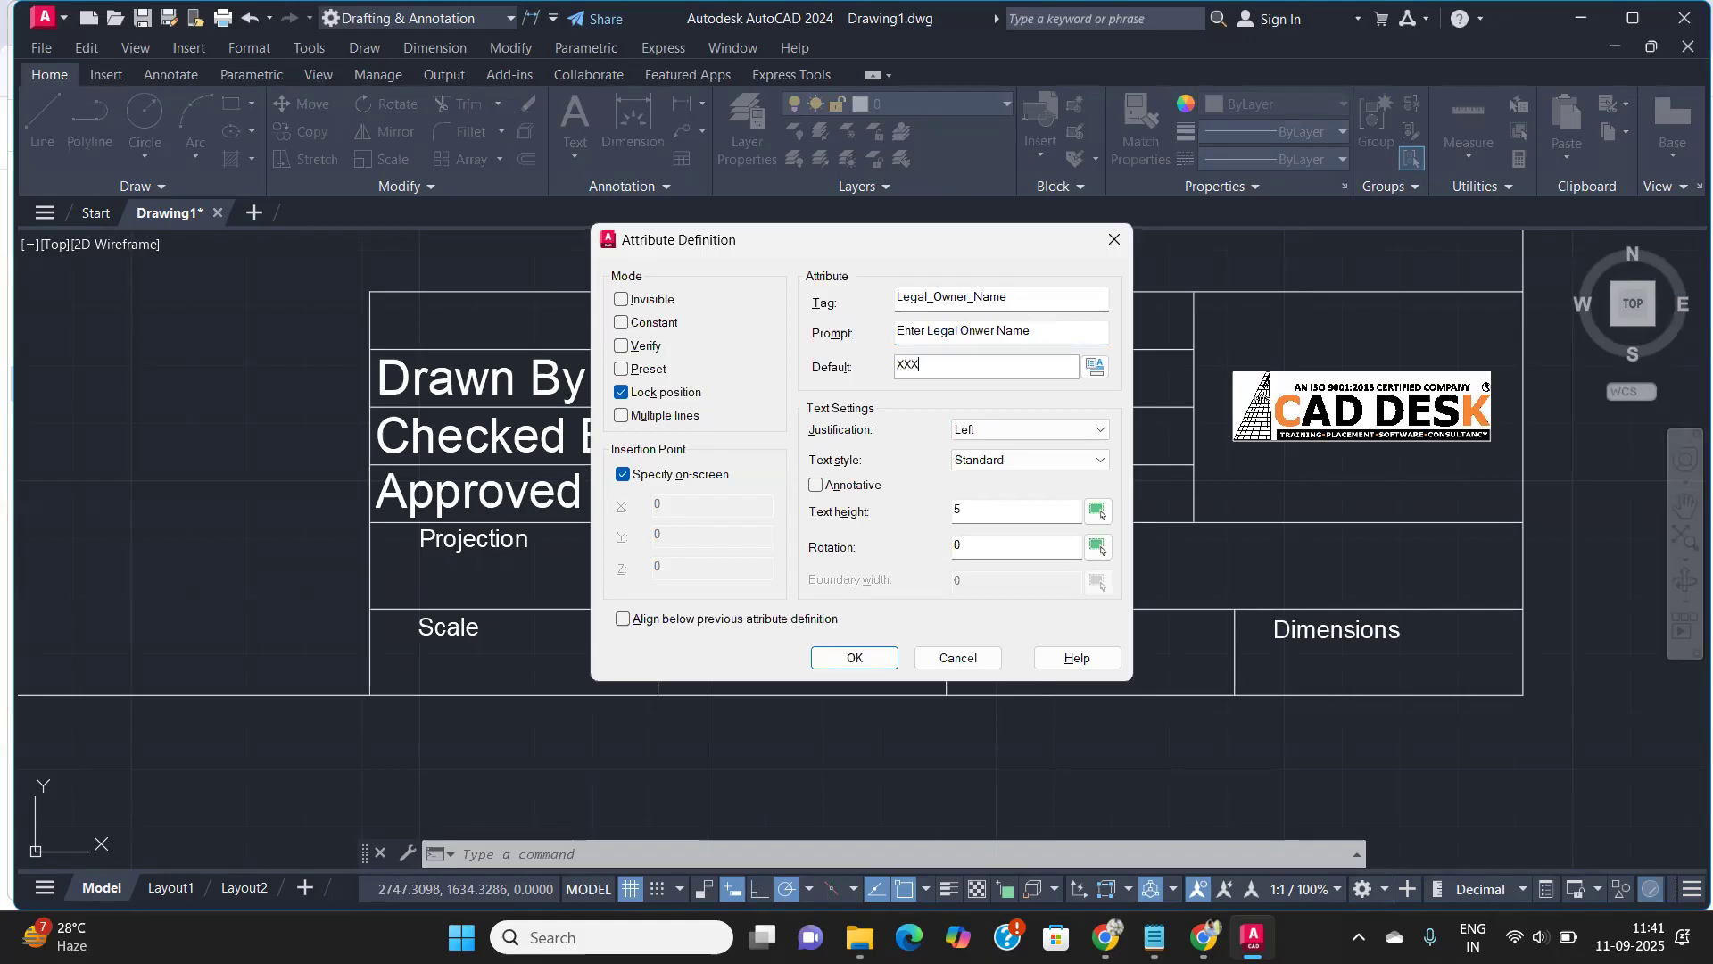
# Set the legal owner attribute's text height to 4 and place it beneath the Legal Owner label
pyautogui.moveTo(975, 508); pyautogui.dragTo(938, 518)
pyautogui.write('4')
pyautogui.click(854, 657)
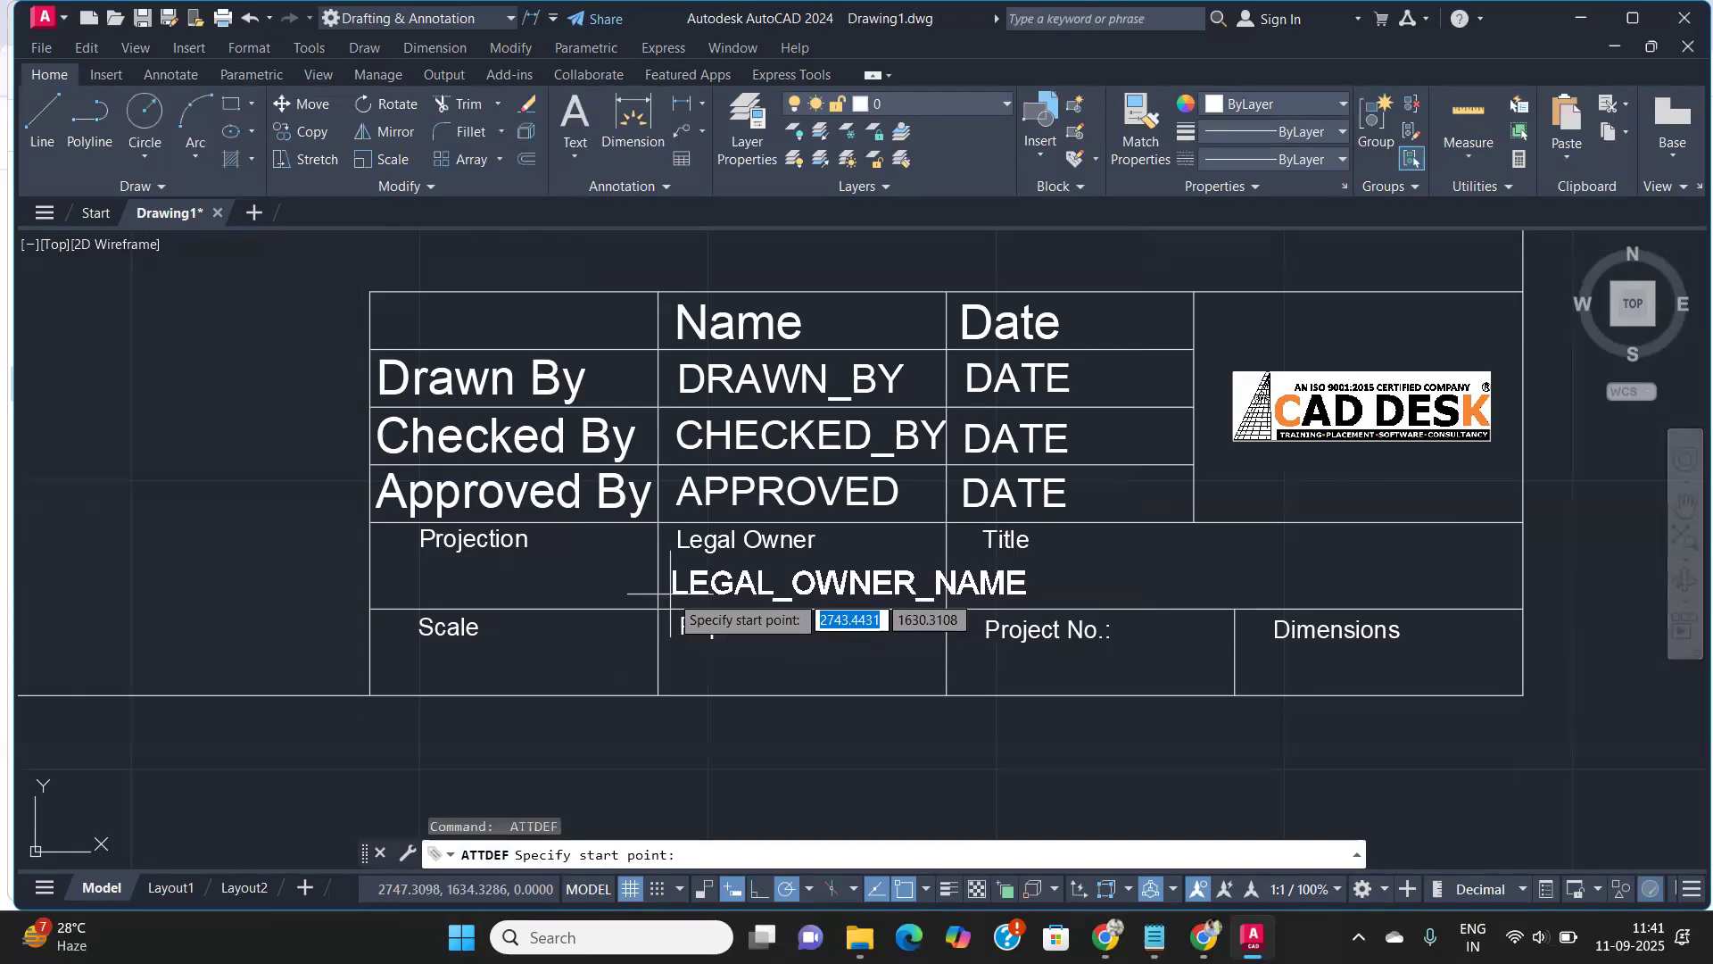
pyautogui.click(671, 593)
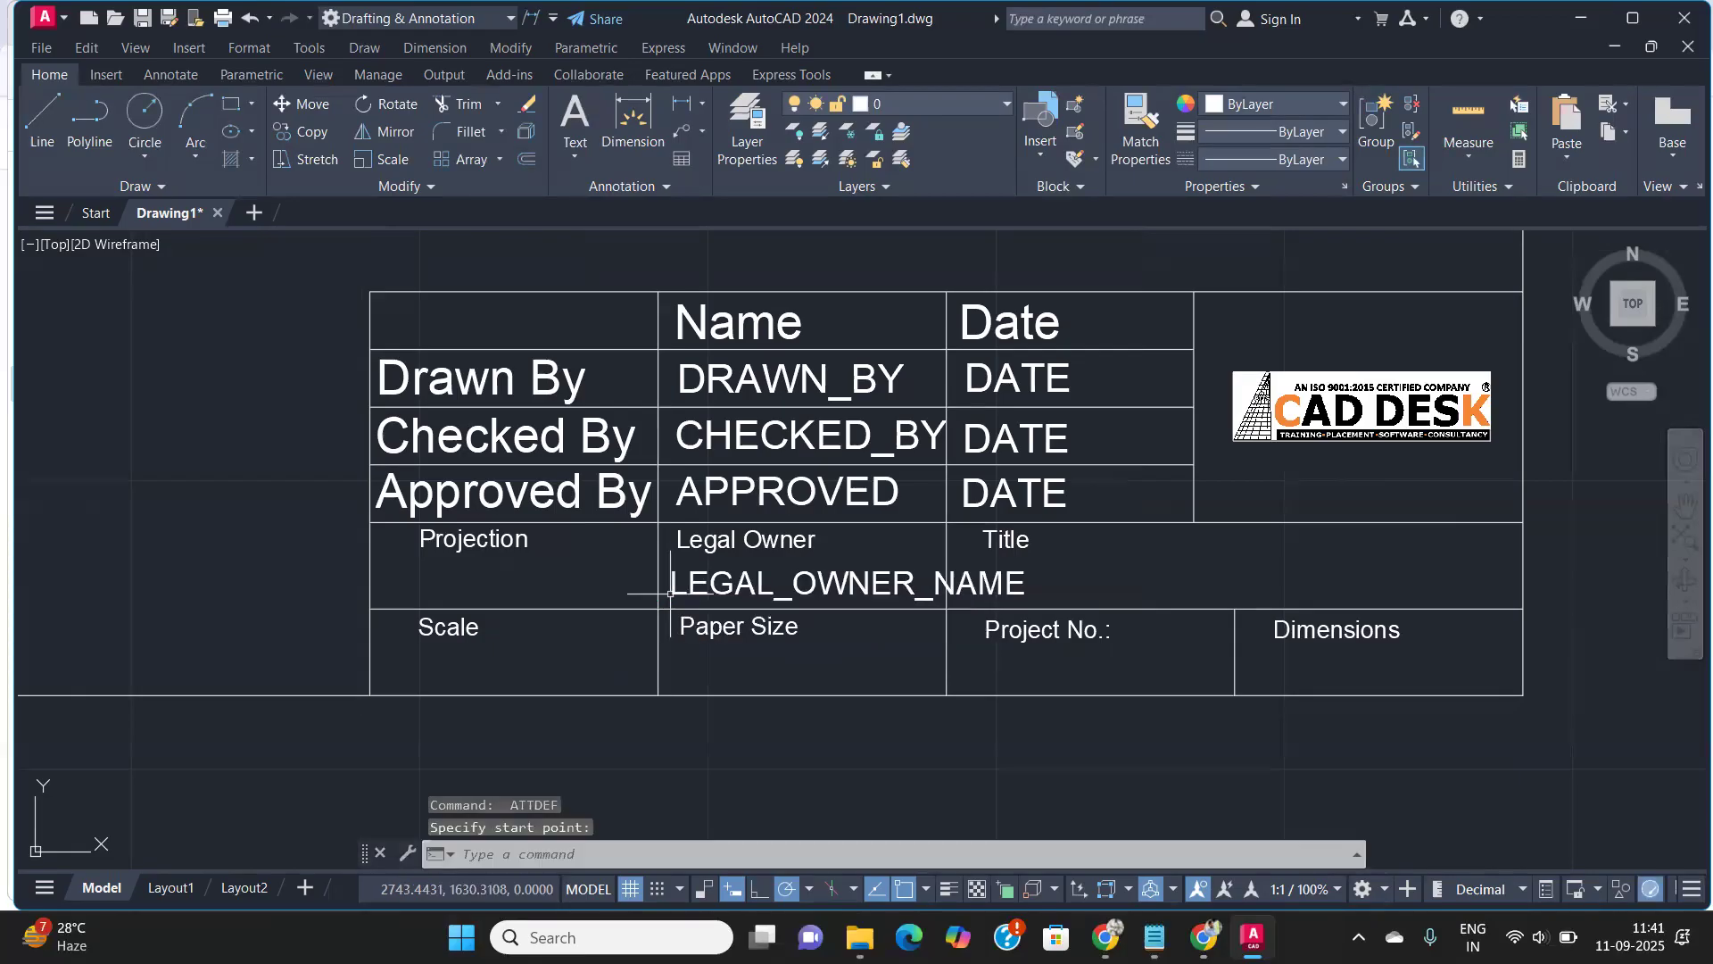
# Shorten the tag of the attribute under the Legal Owner label to LEGAL_OWNER
pyautogui.doubleClick(1000, 585)
pyautogui.click(919, 421)
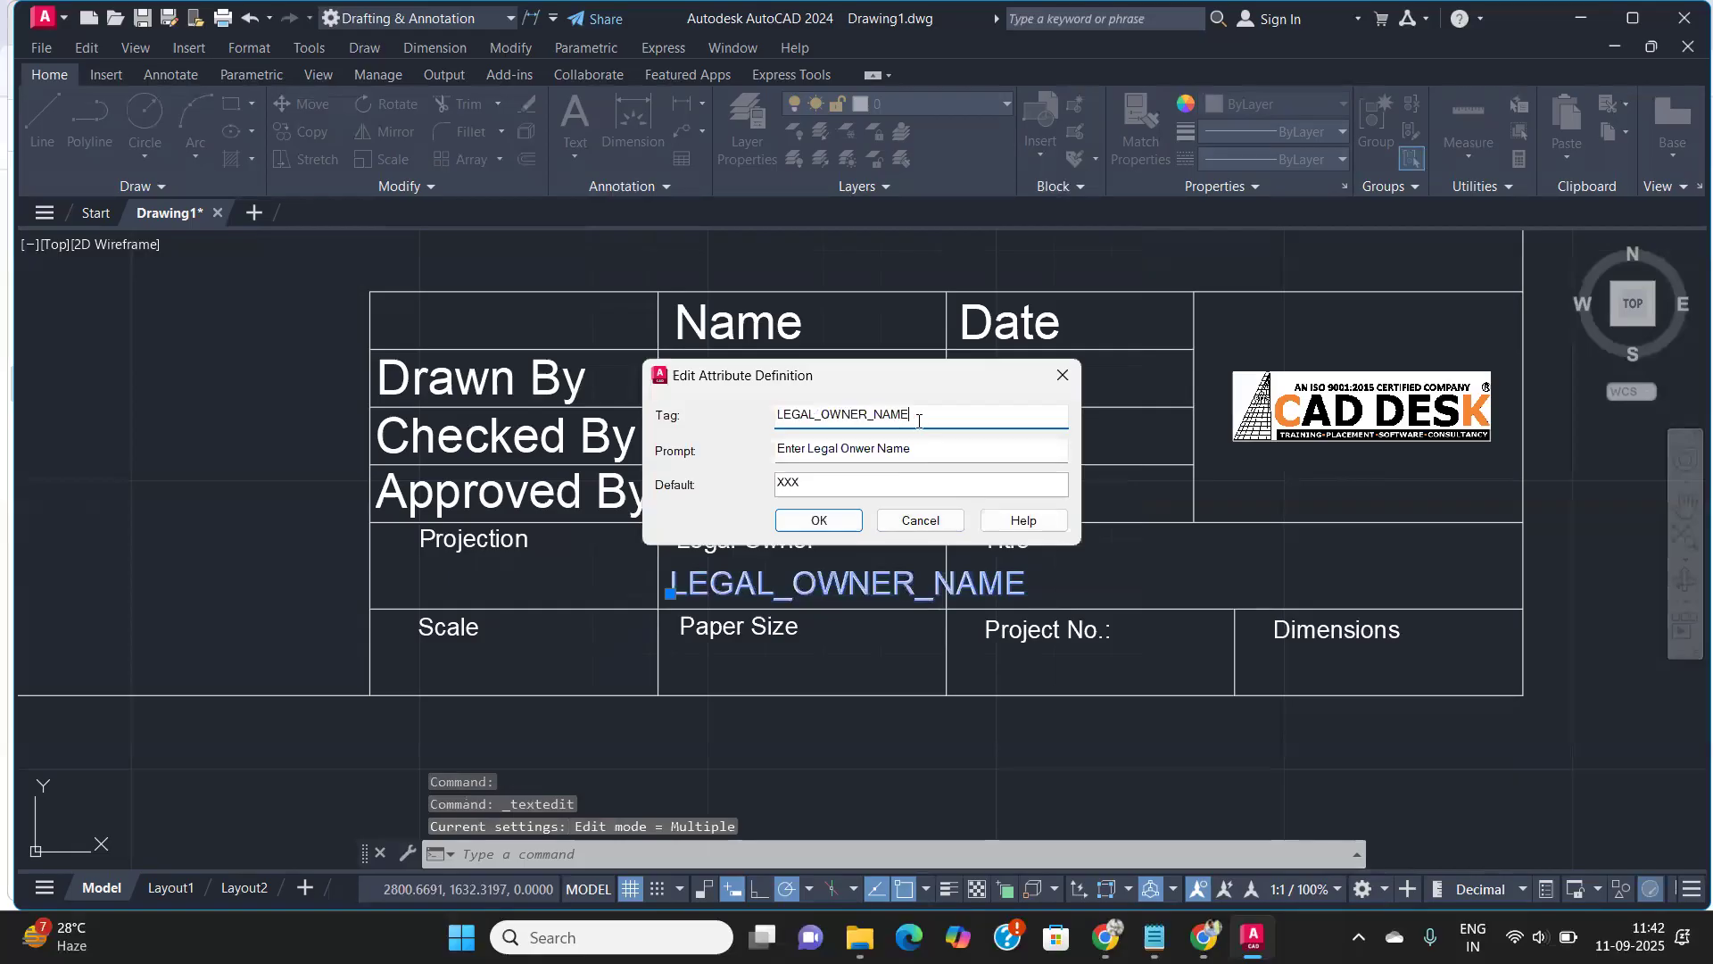
pyautogui.press('BackSpace')
pyautogui.press('BackSpace')
pyautogui.press('BackSpace')
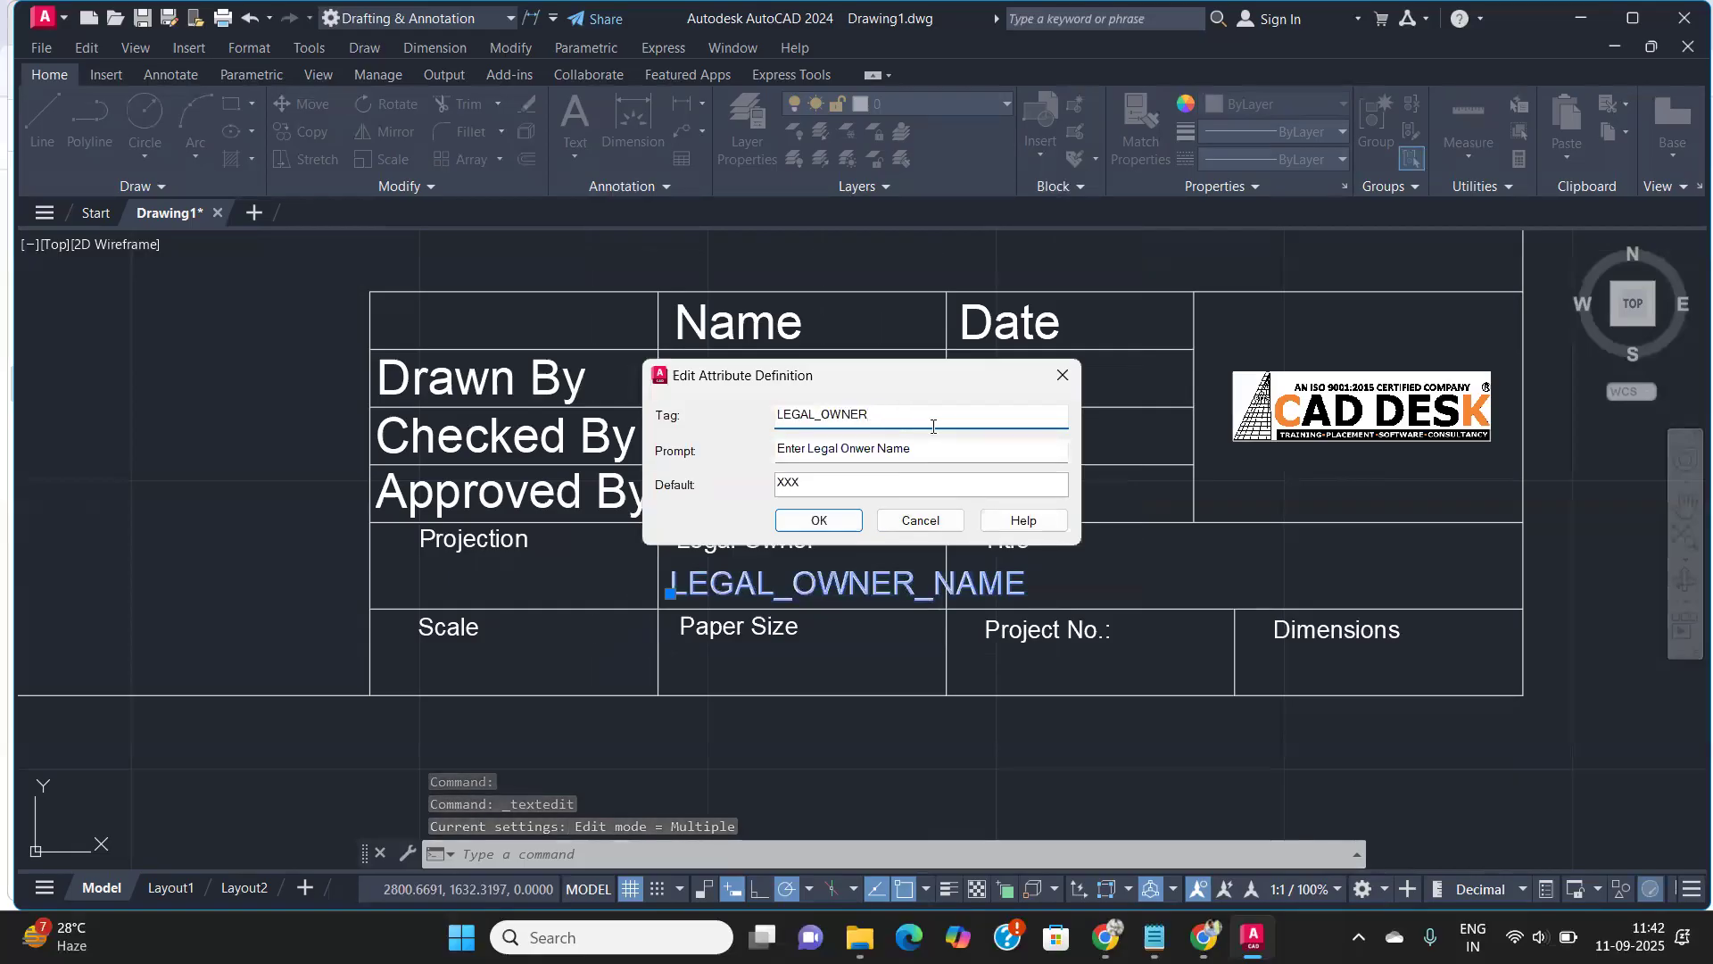
pyautogui.click(819, 520)
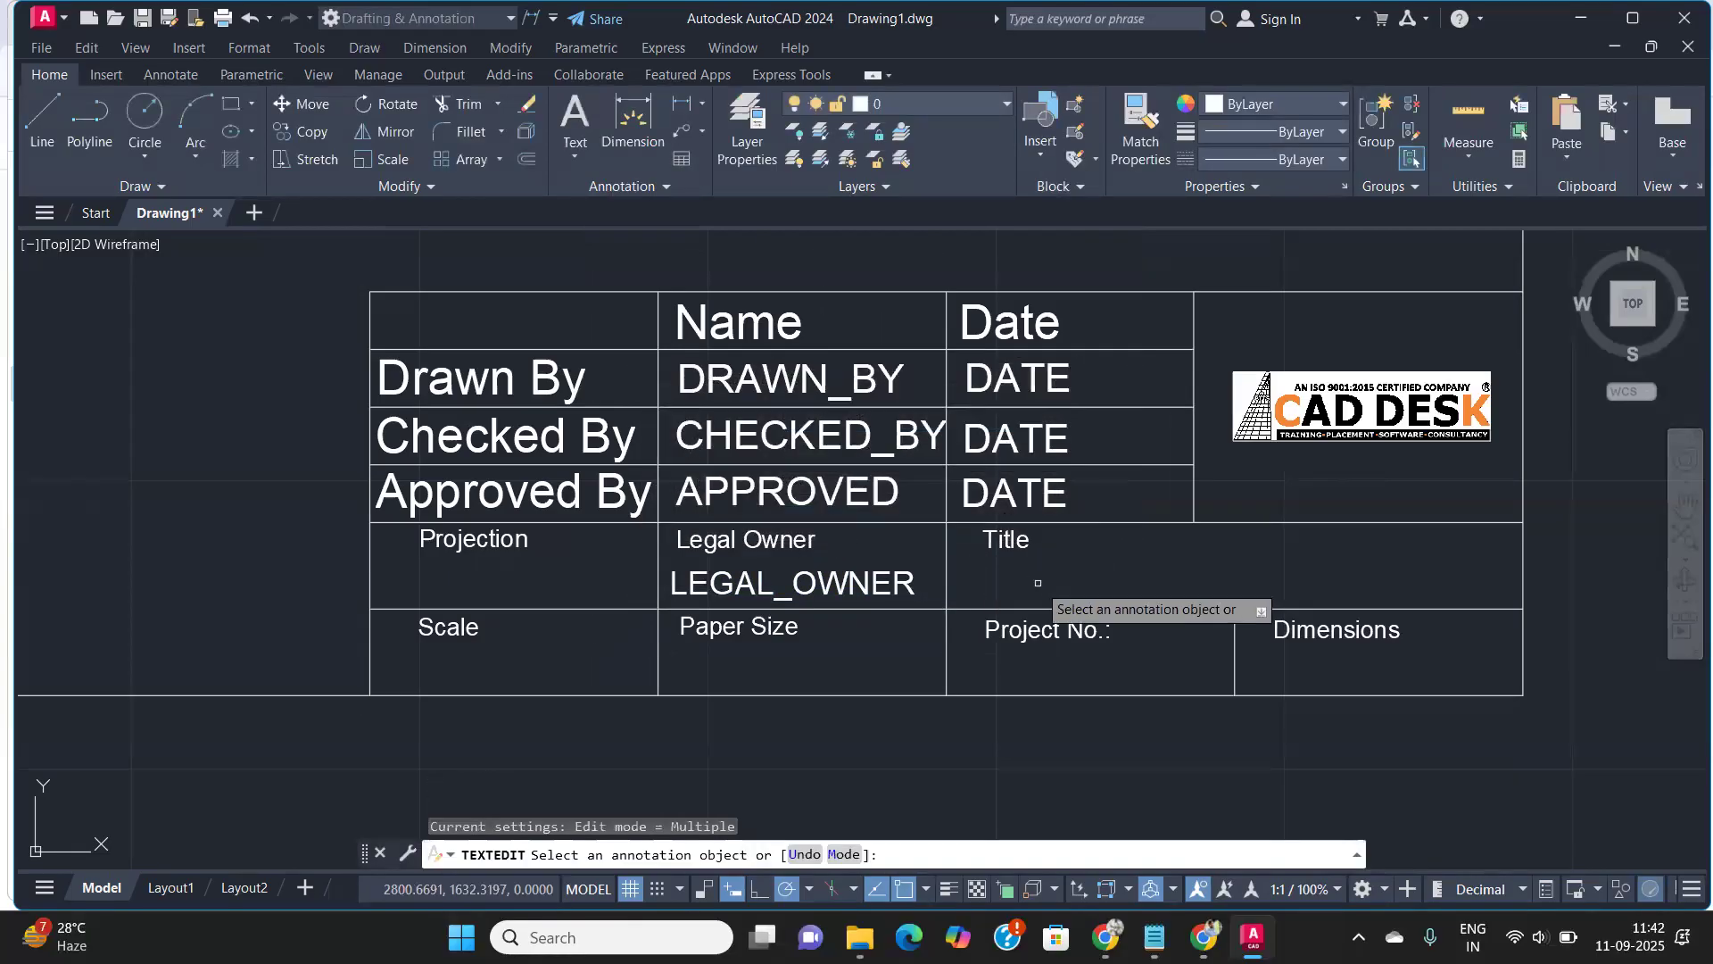
pyautogui.press('Return')
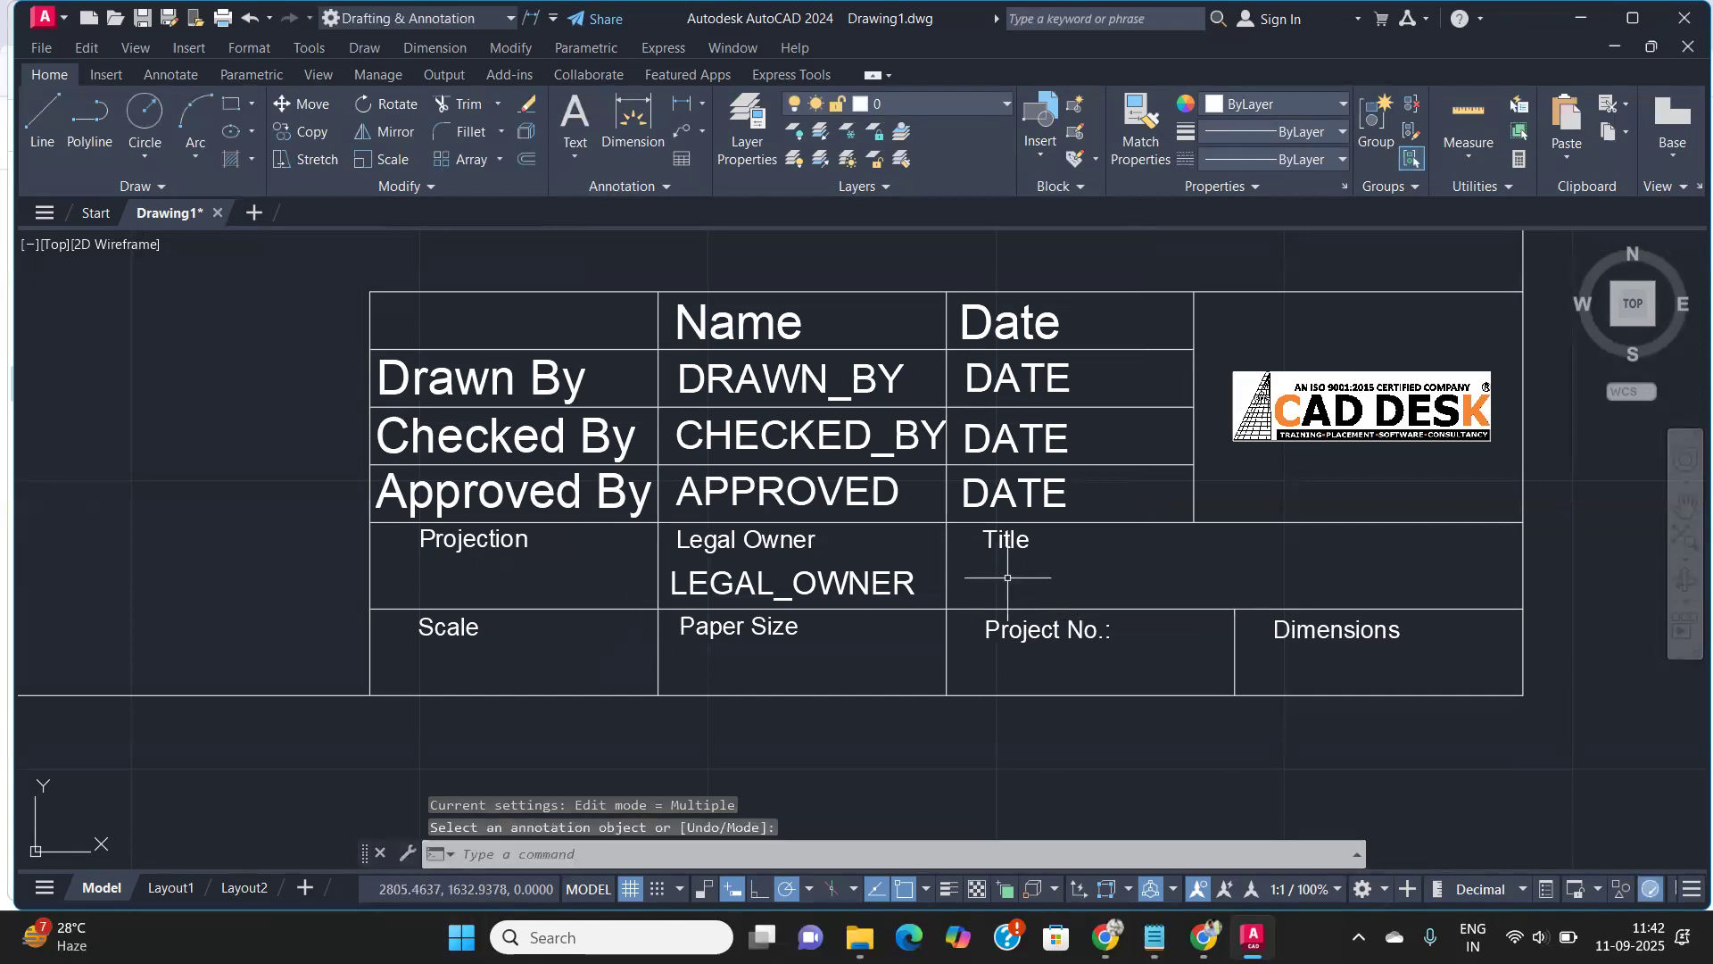
# Define a Title attribute with a prompt asking for the project title and place it beneath the Title label
pyautogui.write('at')
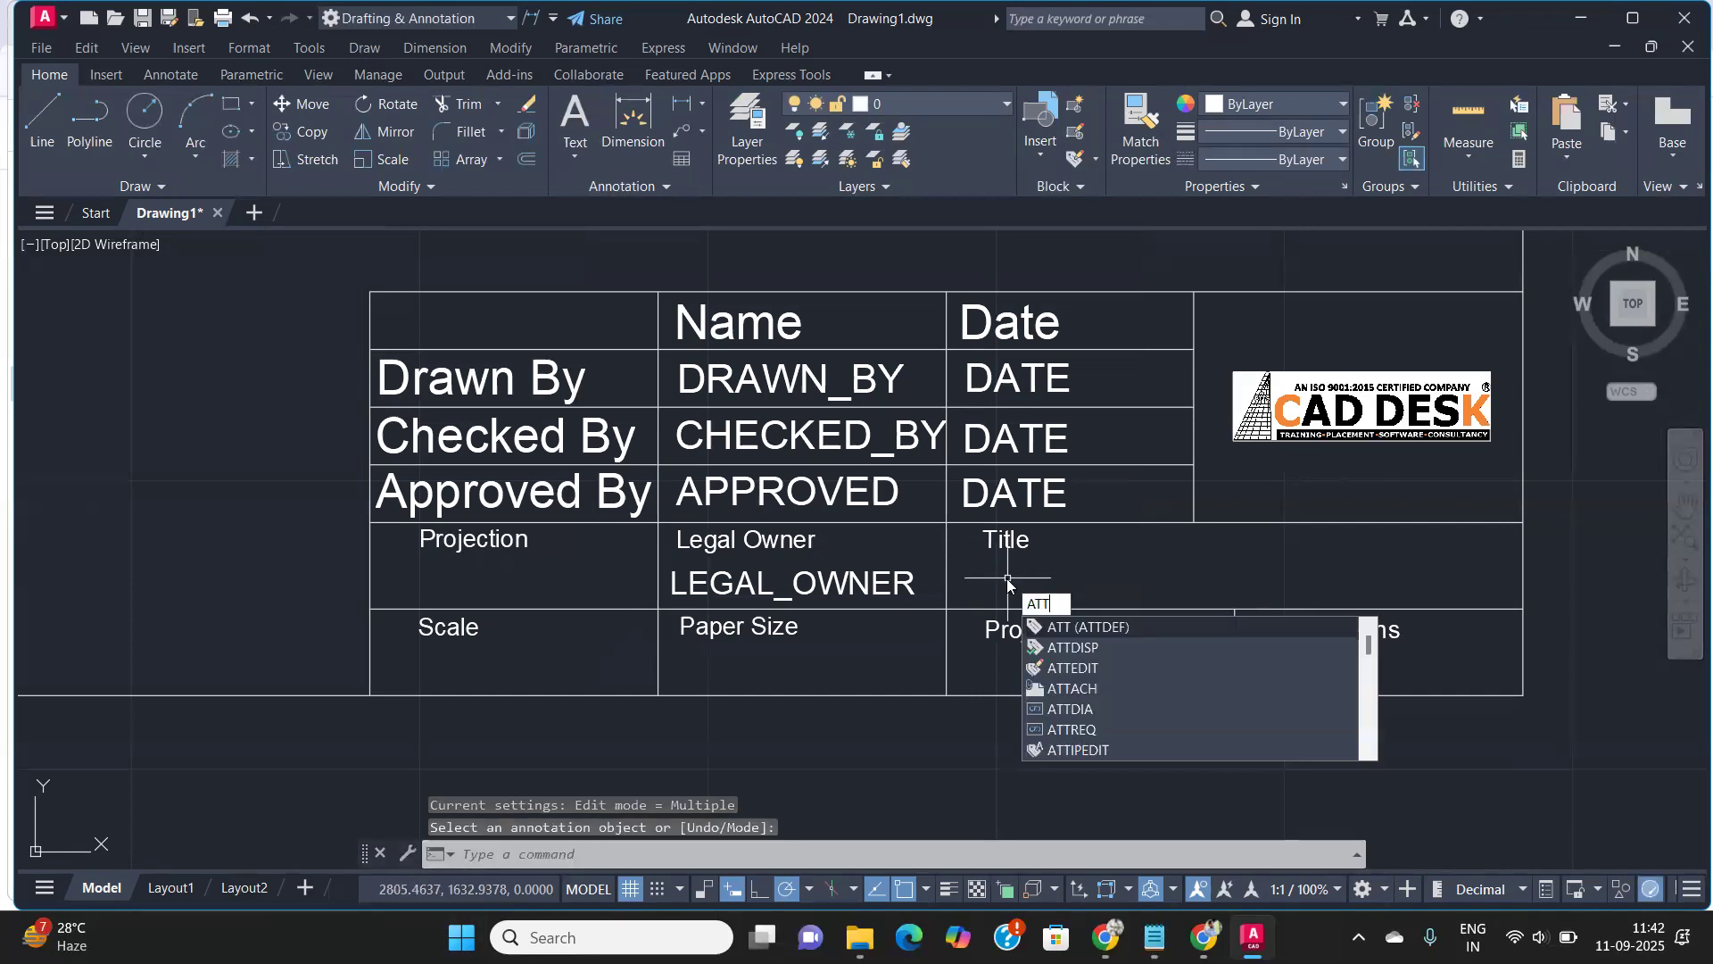
pyautogui.press('Return')
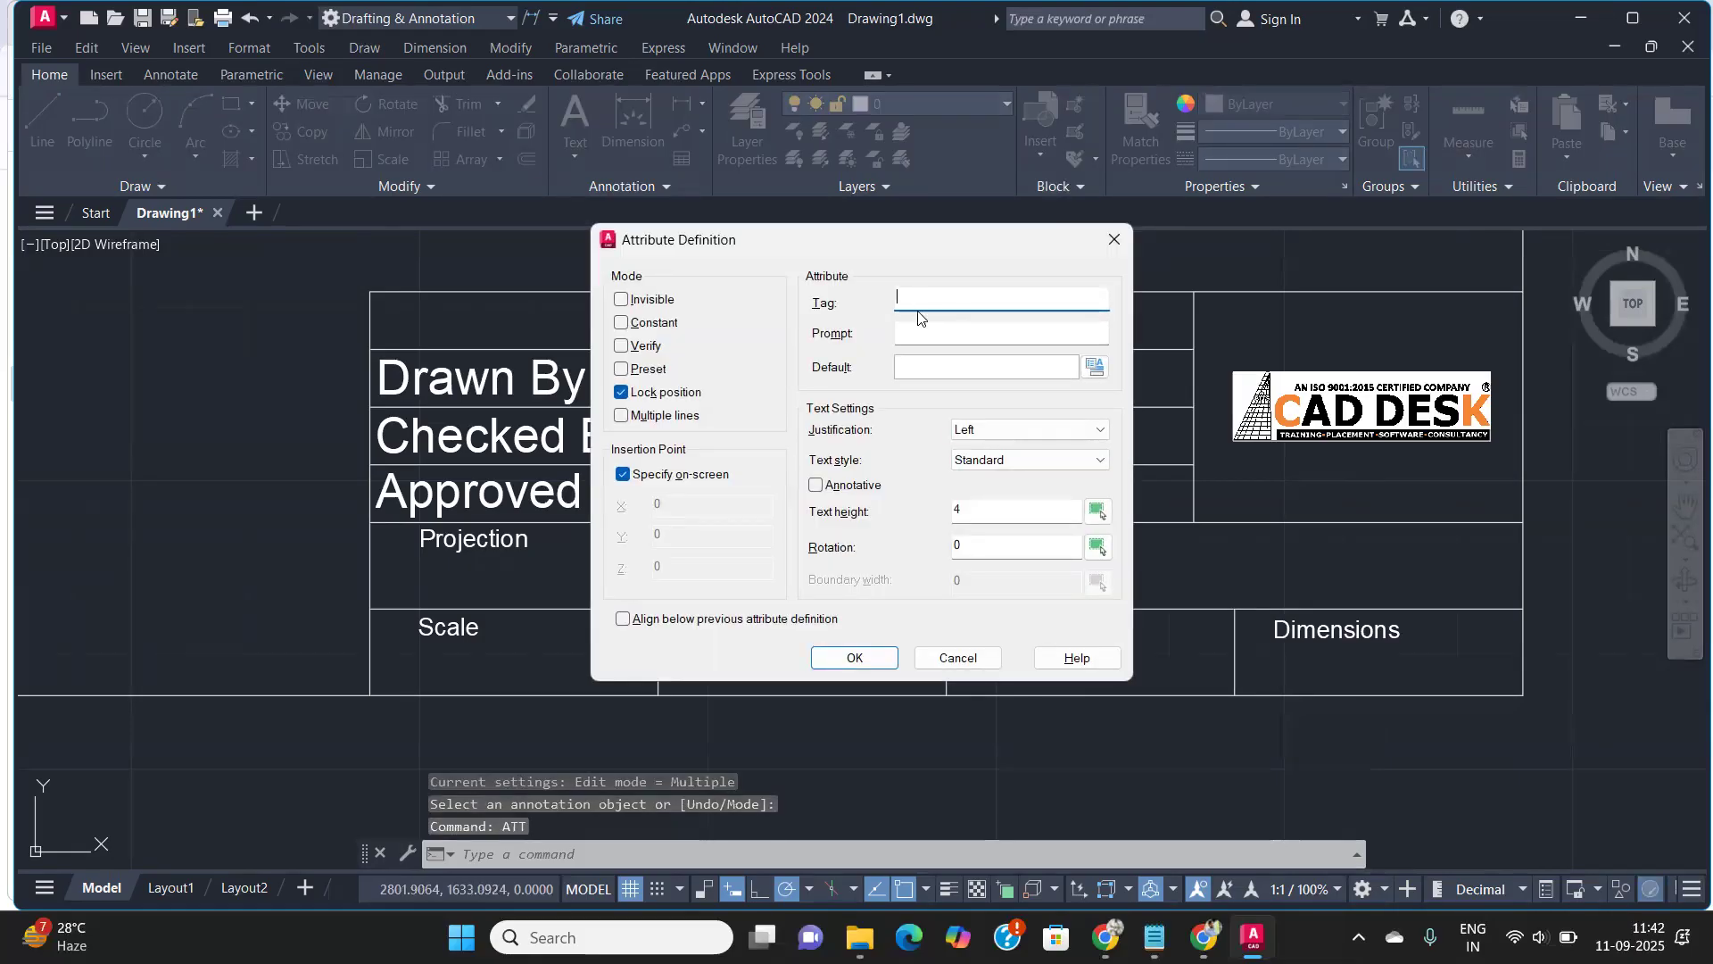
pyautogui.write('Title')
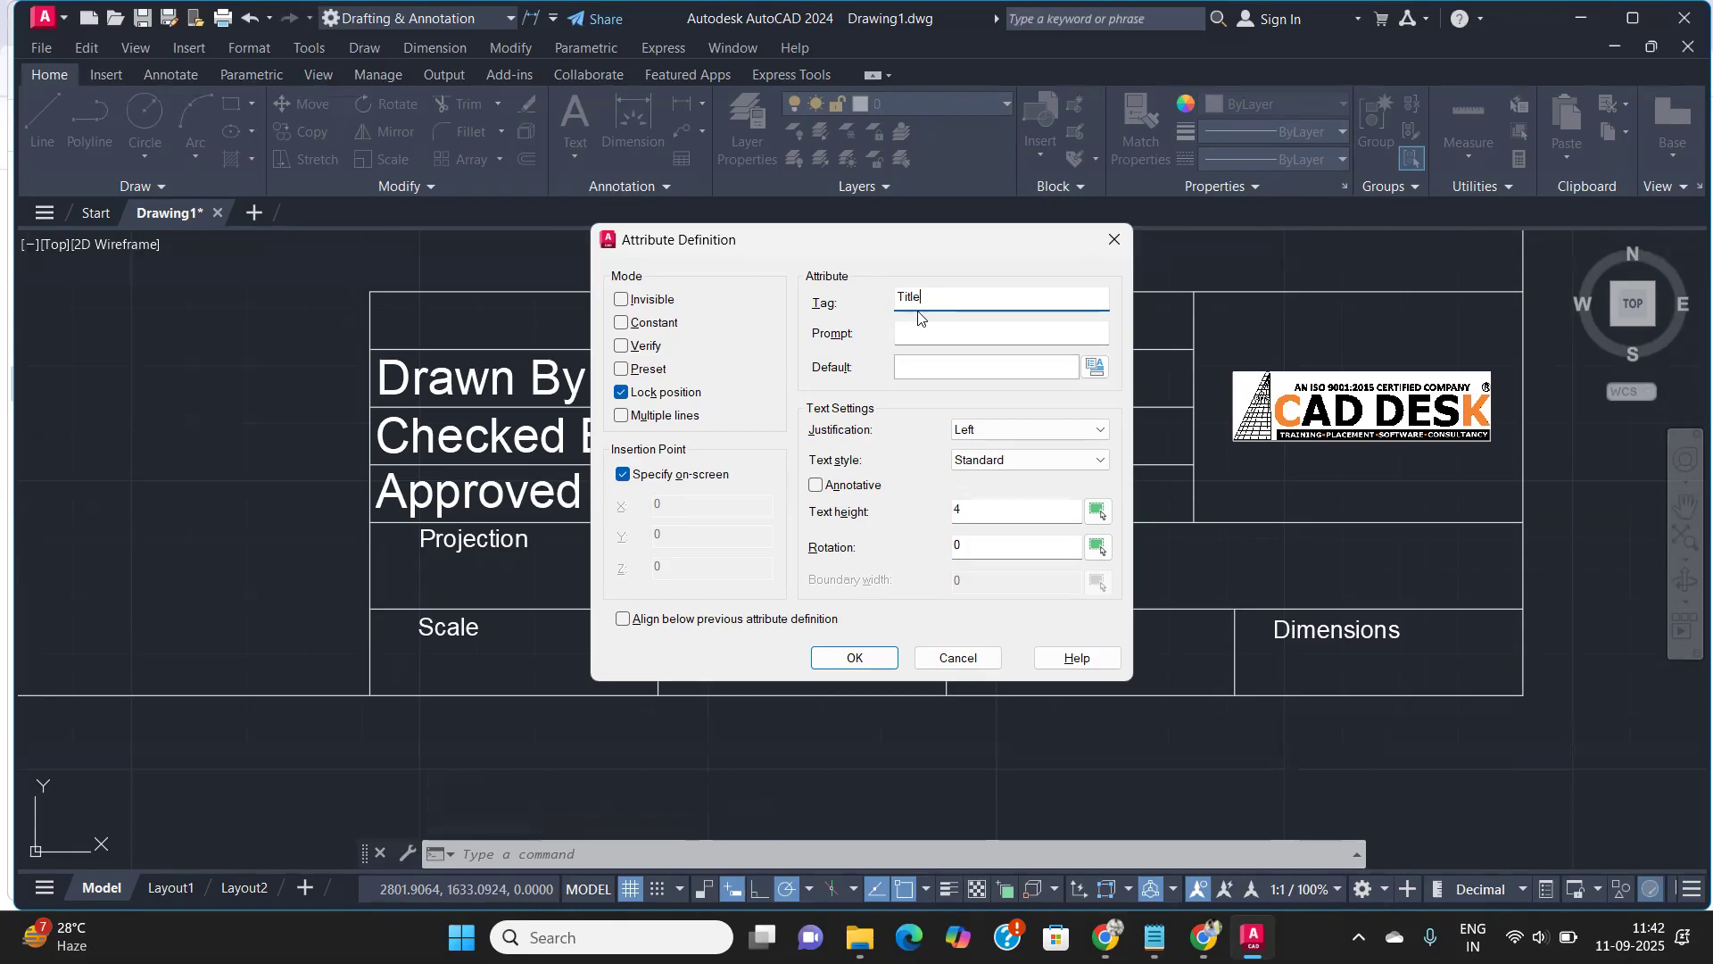
pyautogui.press('Tab')
pyautogui.write('Ent')
pyautogui.press('BackSpace')
pyautogui.press('BackSpace')
pyautogui.press('BackSpace')
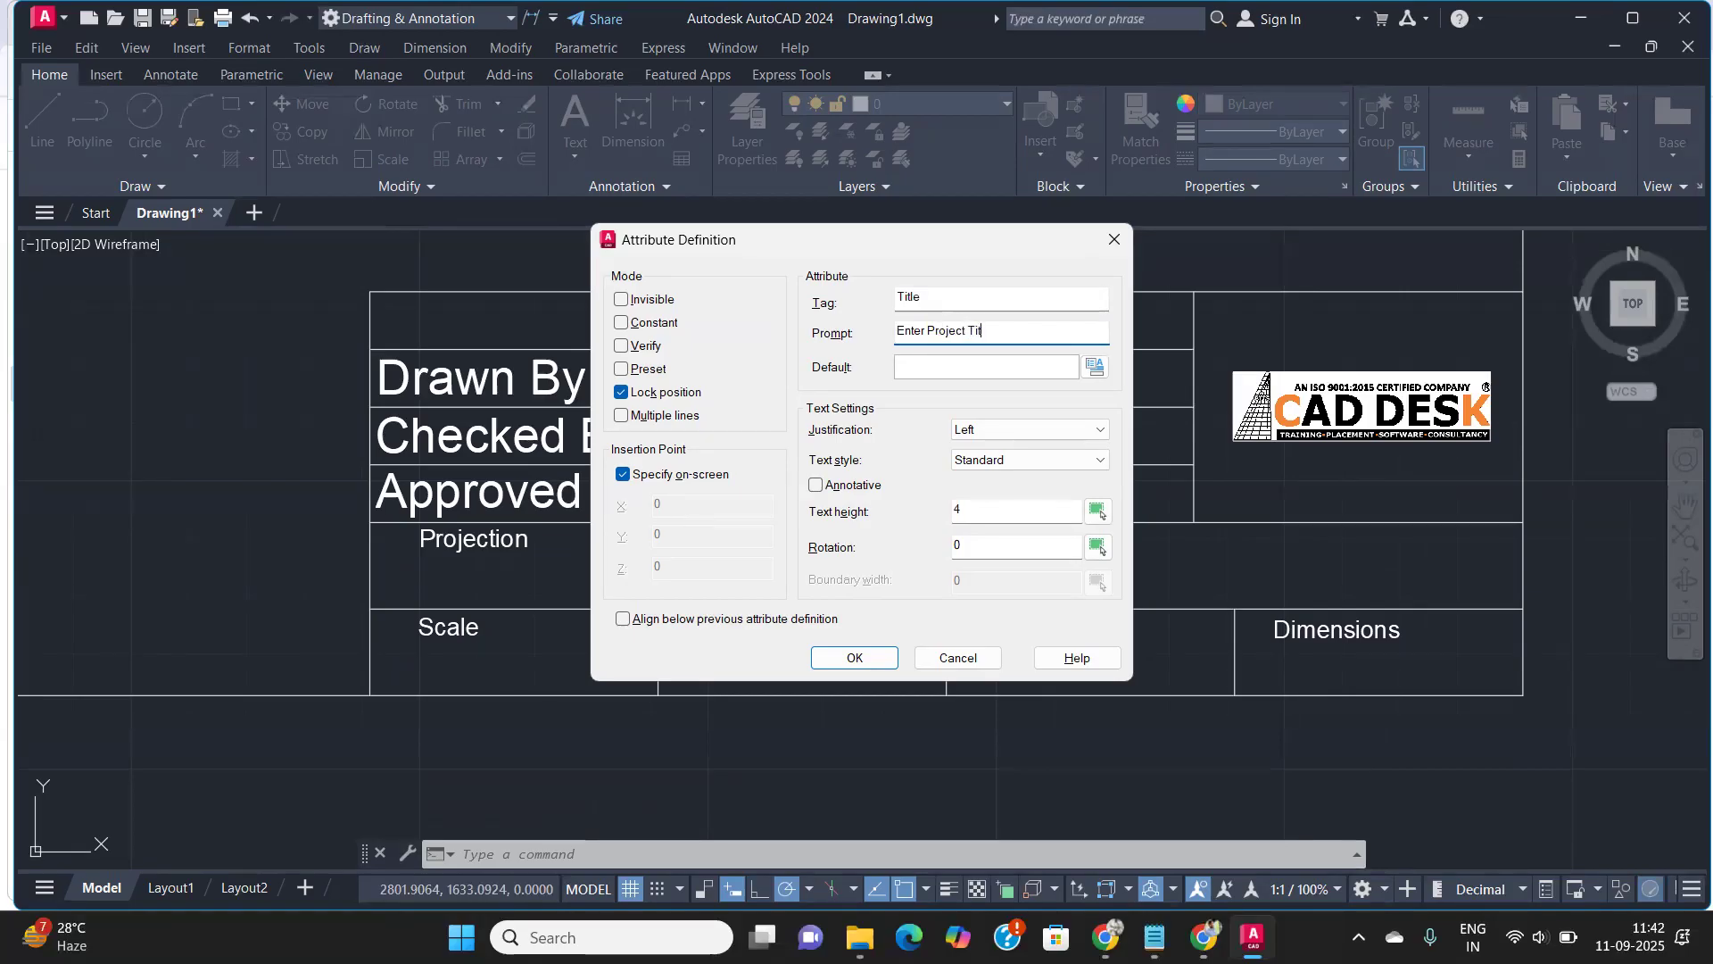
pyautogui.press('Tab')
pyautogui.click(854, 658)
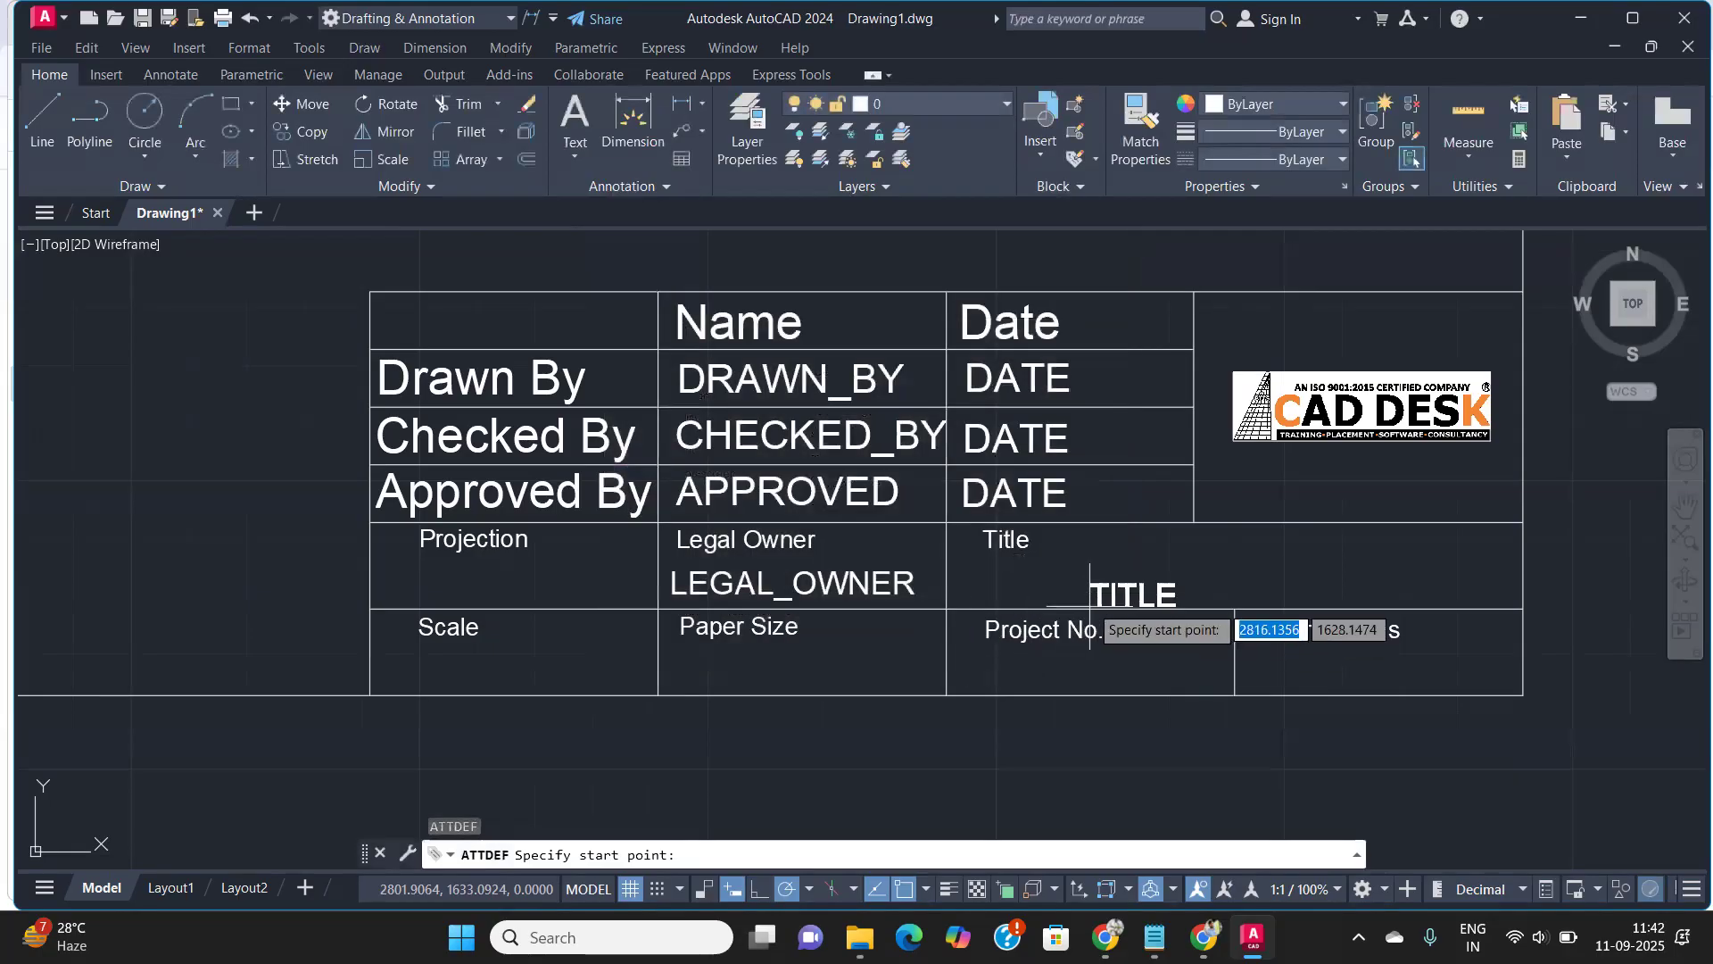
pyautogui.click(1047, 586)
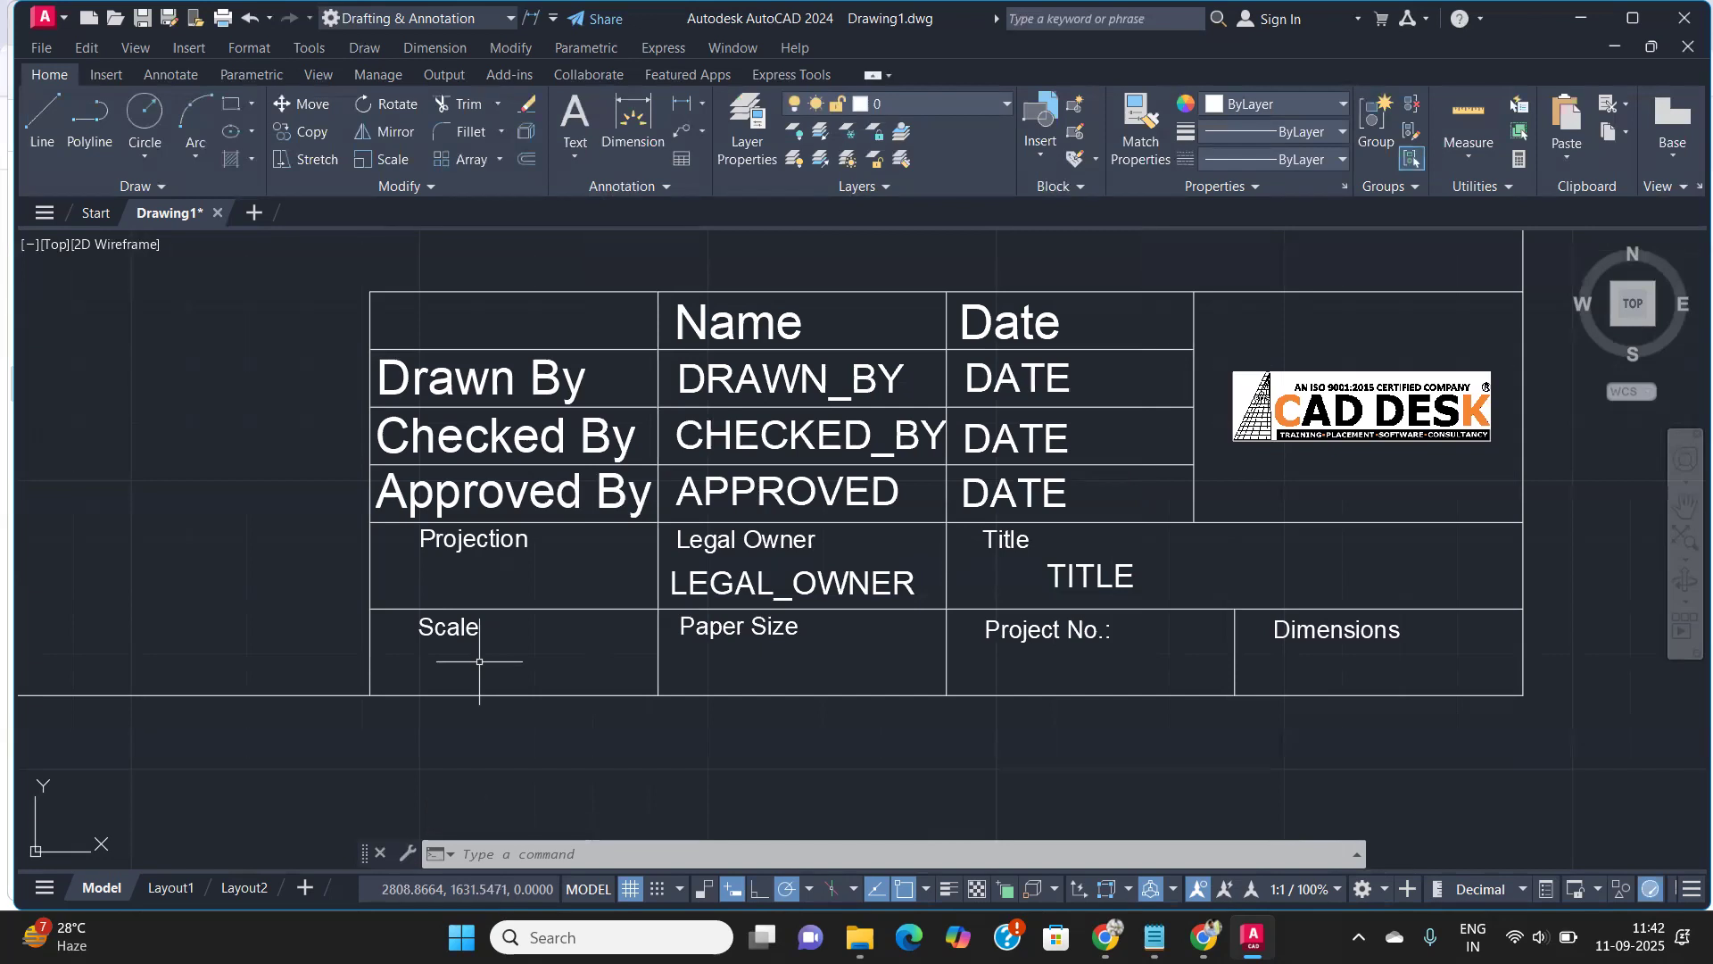
# Begin a new attribute definition with tag Scale and prompt "Enter Scale"
pyautogui.press('Return')
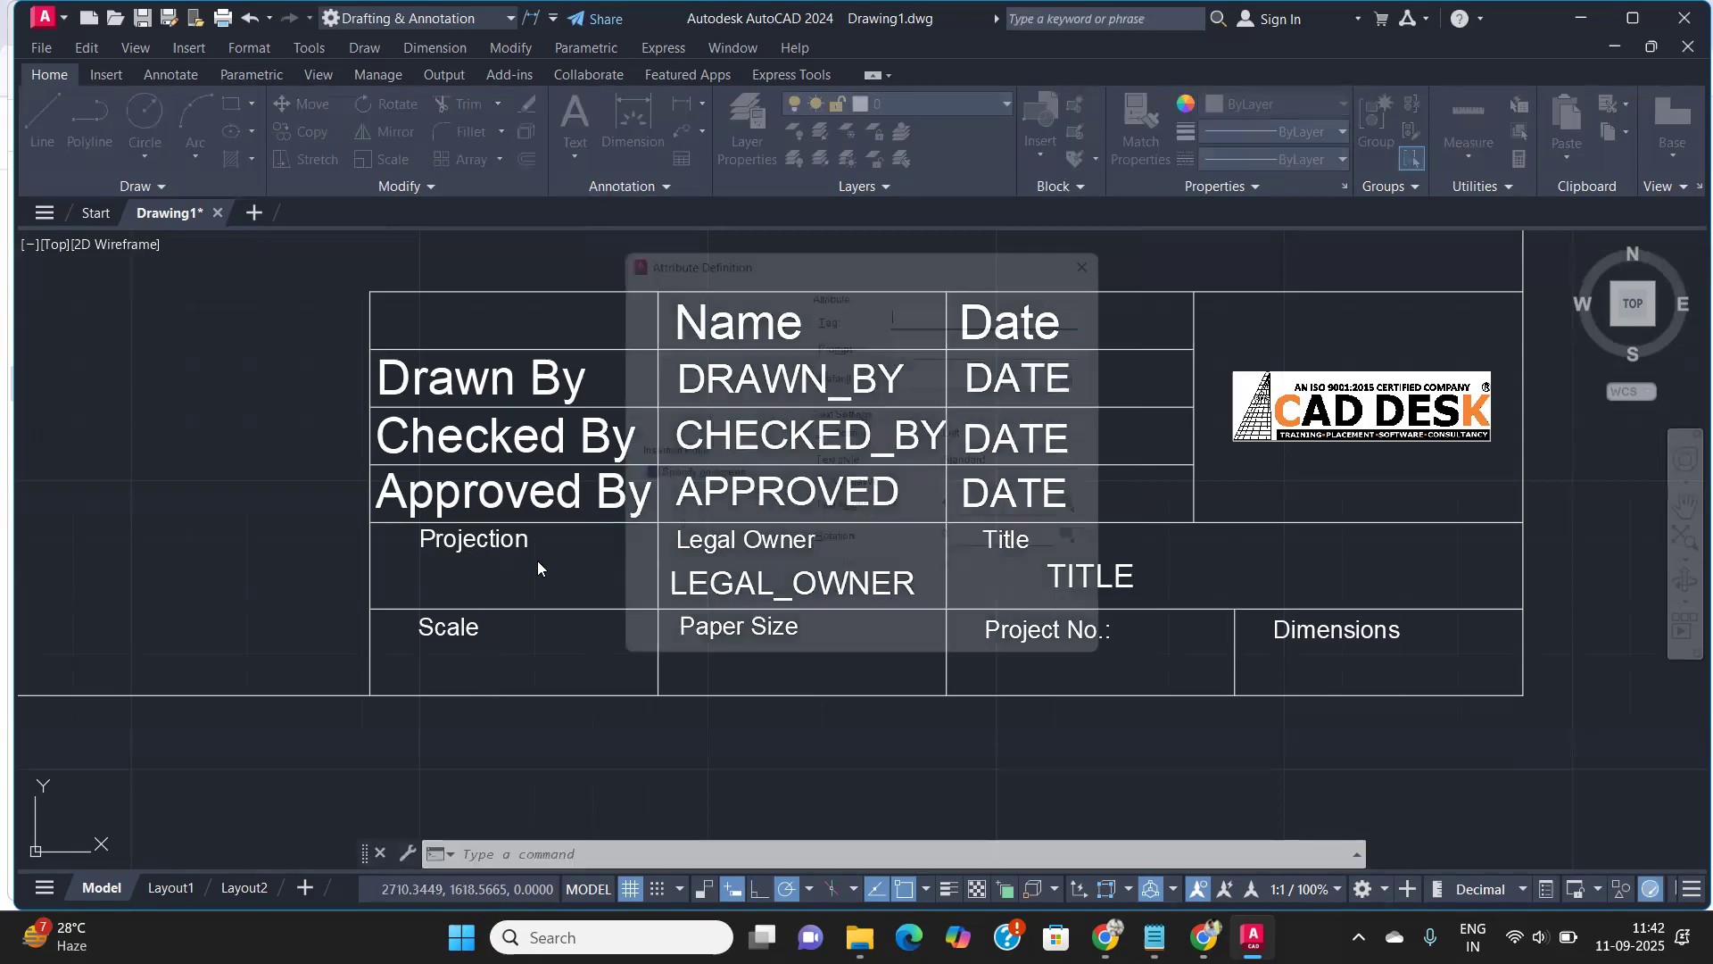
pyautogui.write('Scale')
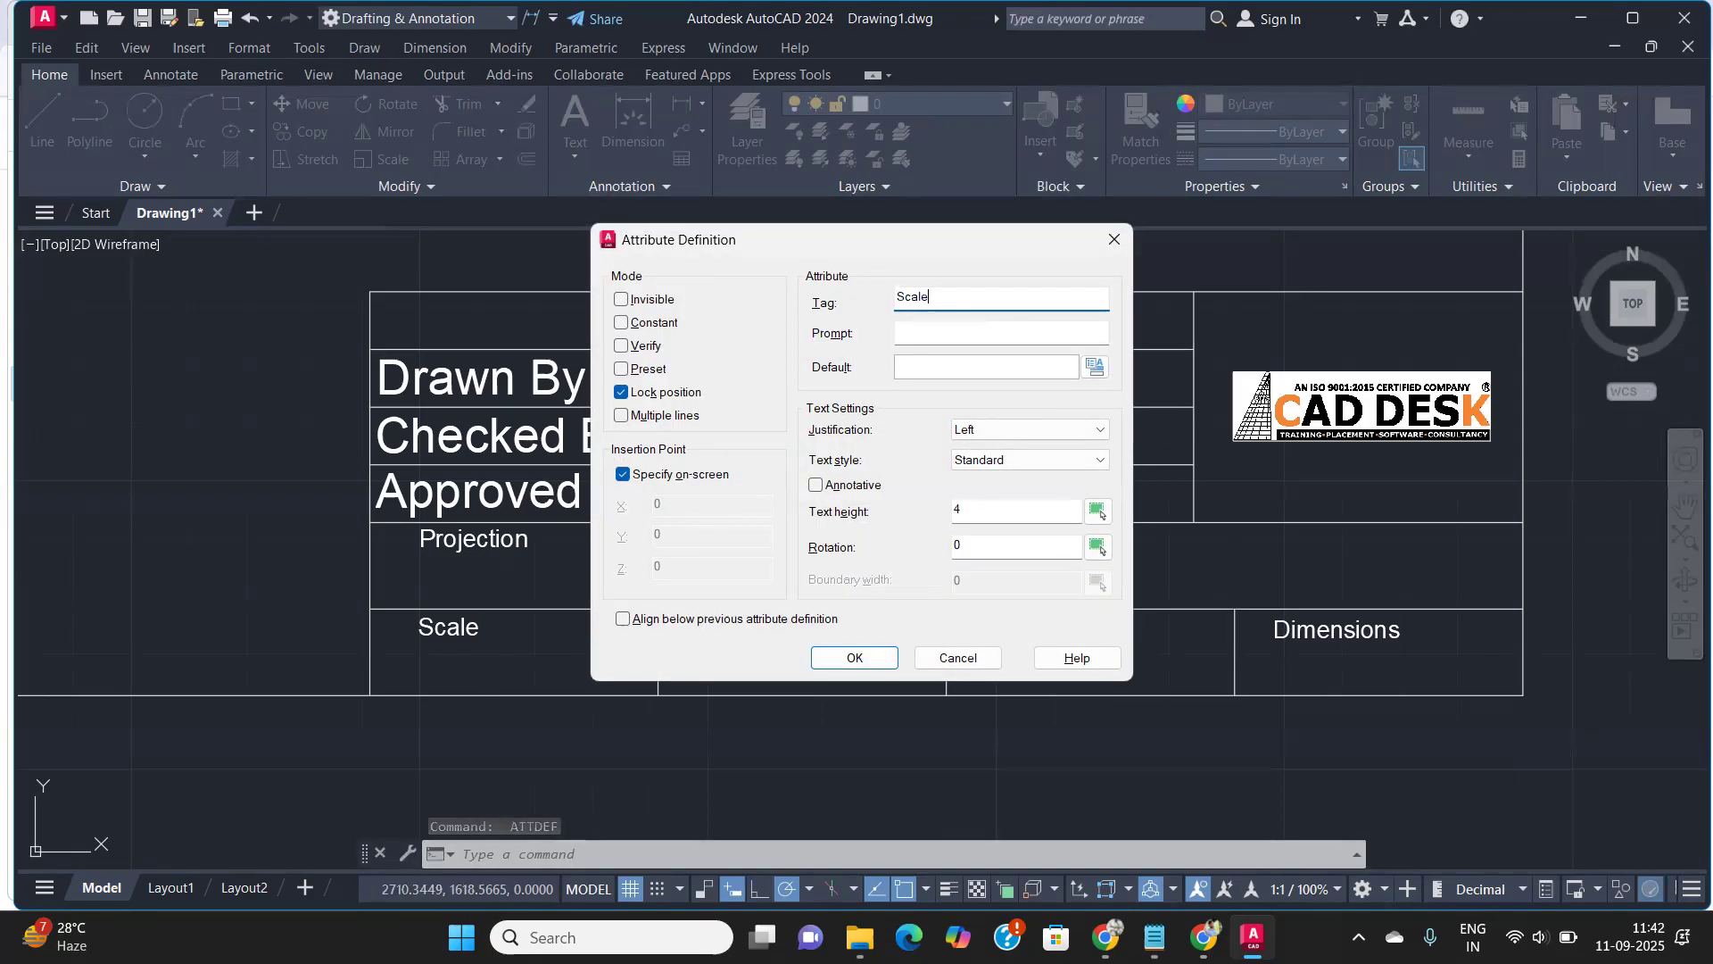
pyautogui.press('Tab')
pyautogui.write('Enter Scale')
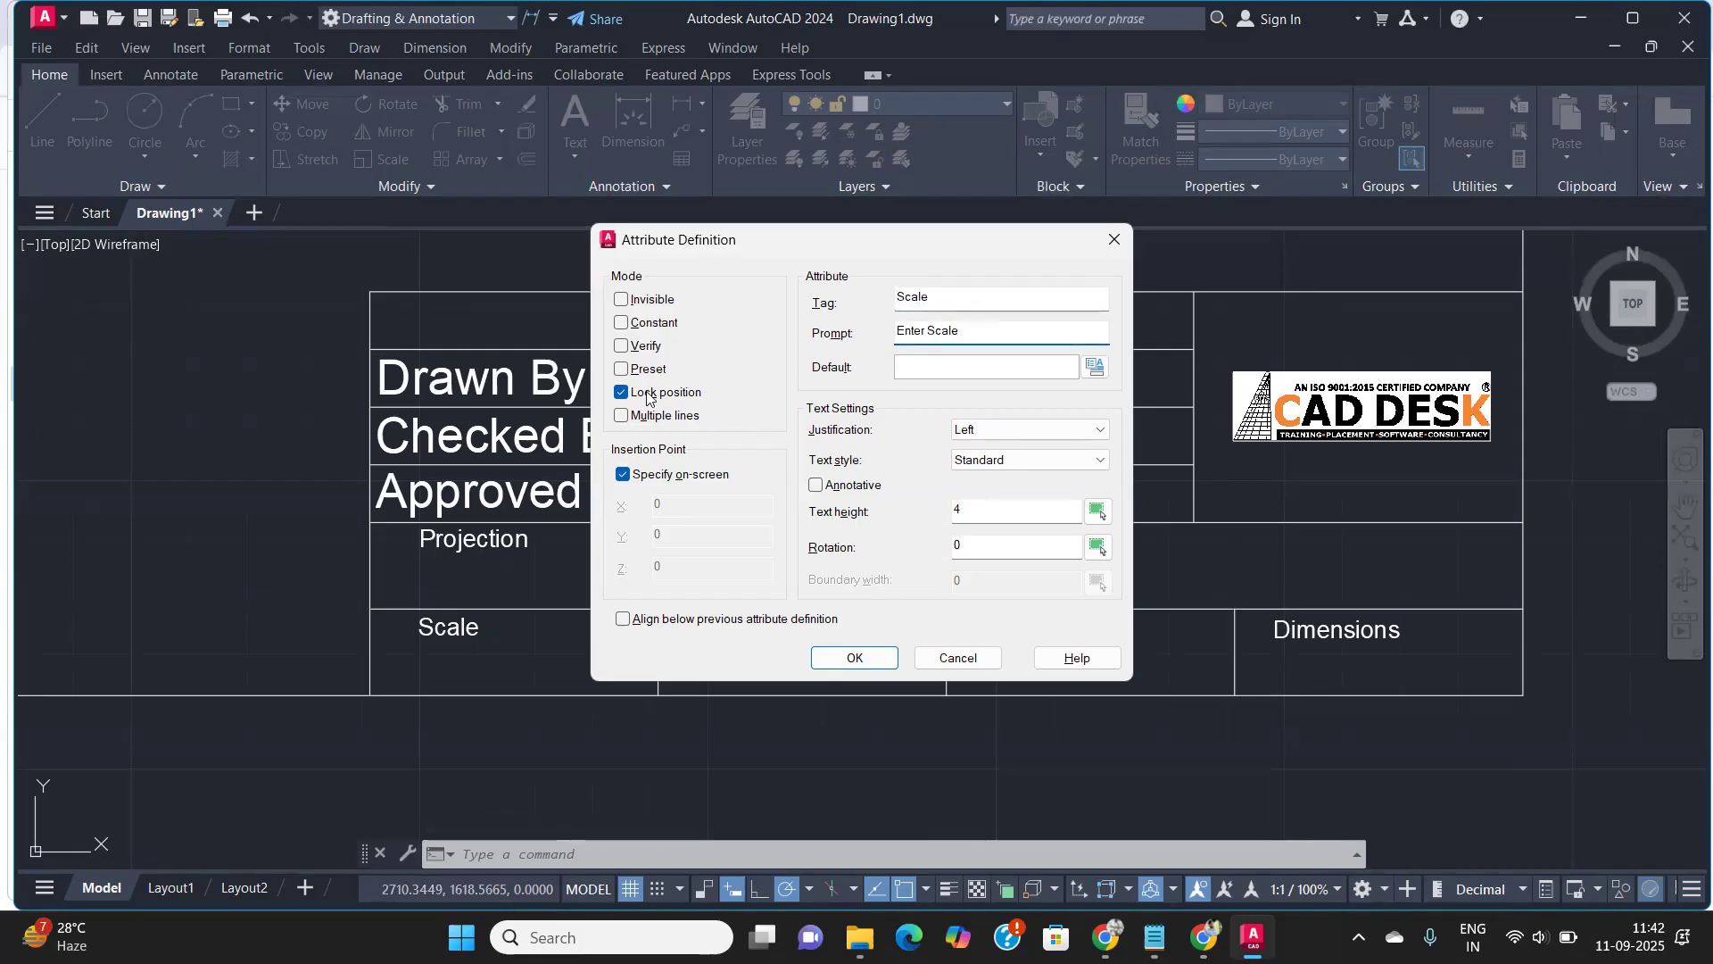
pyautogui.click(622, 323)
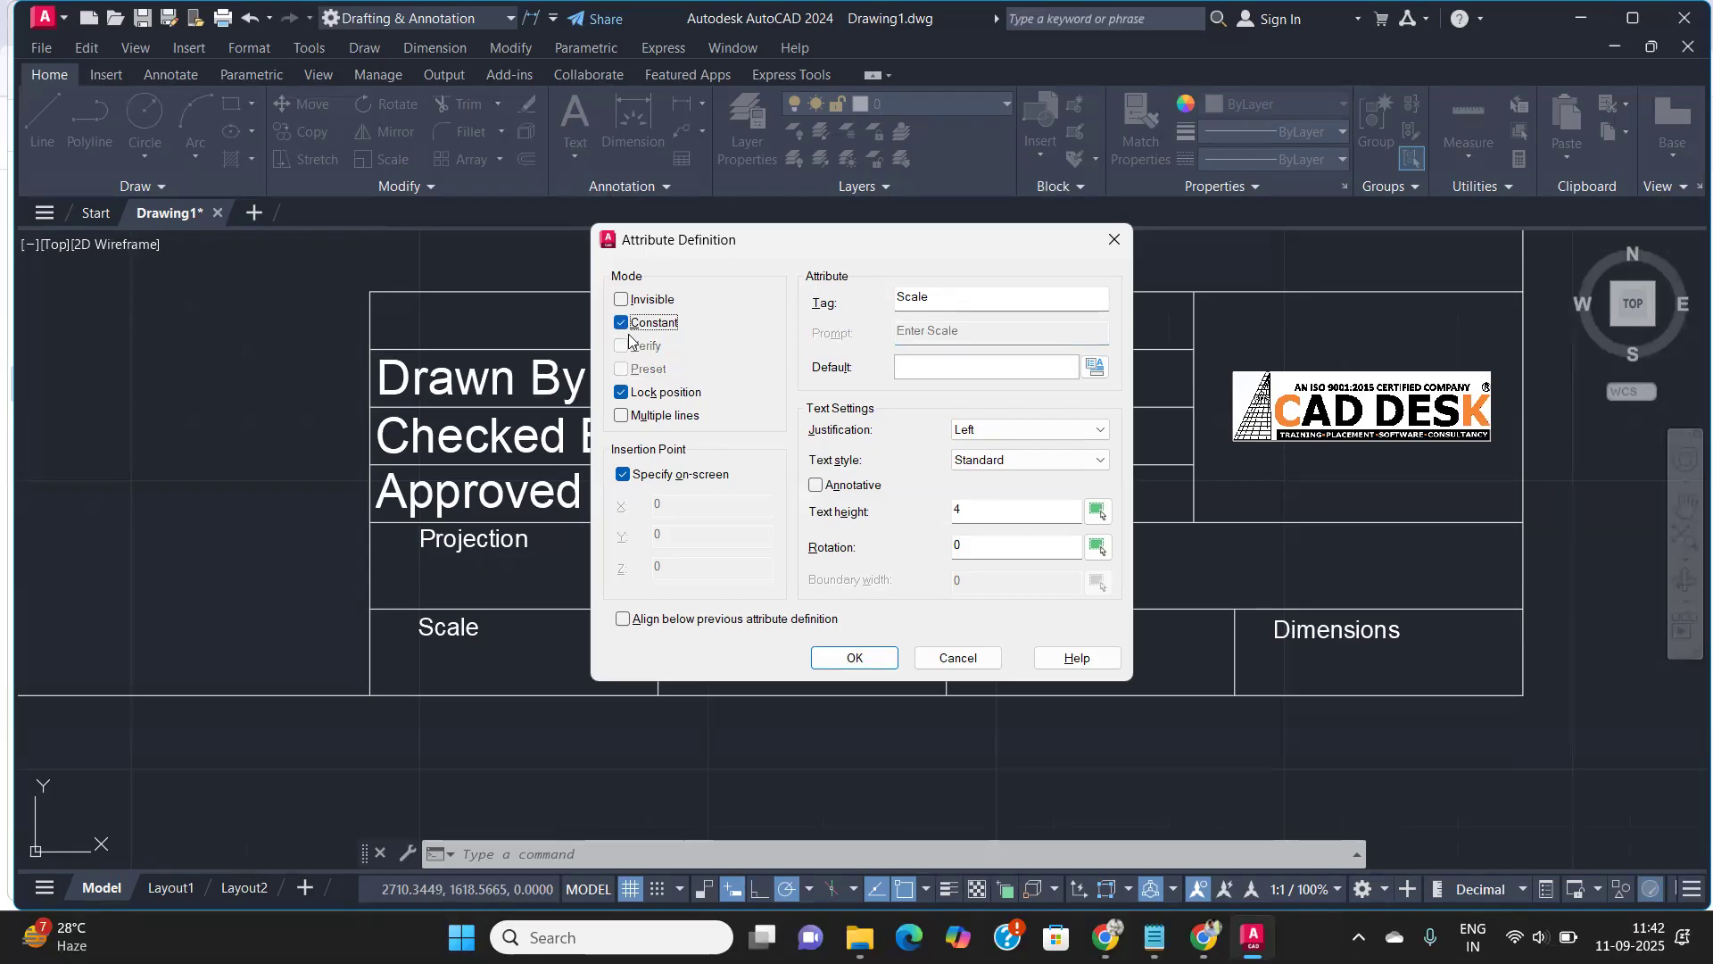
pyautogui.click(622, 323)
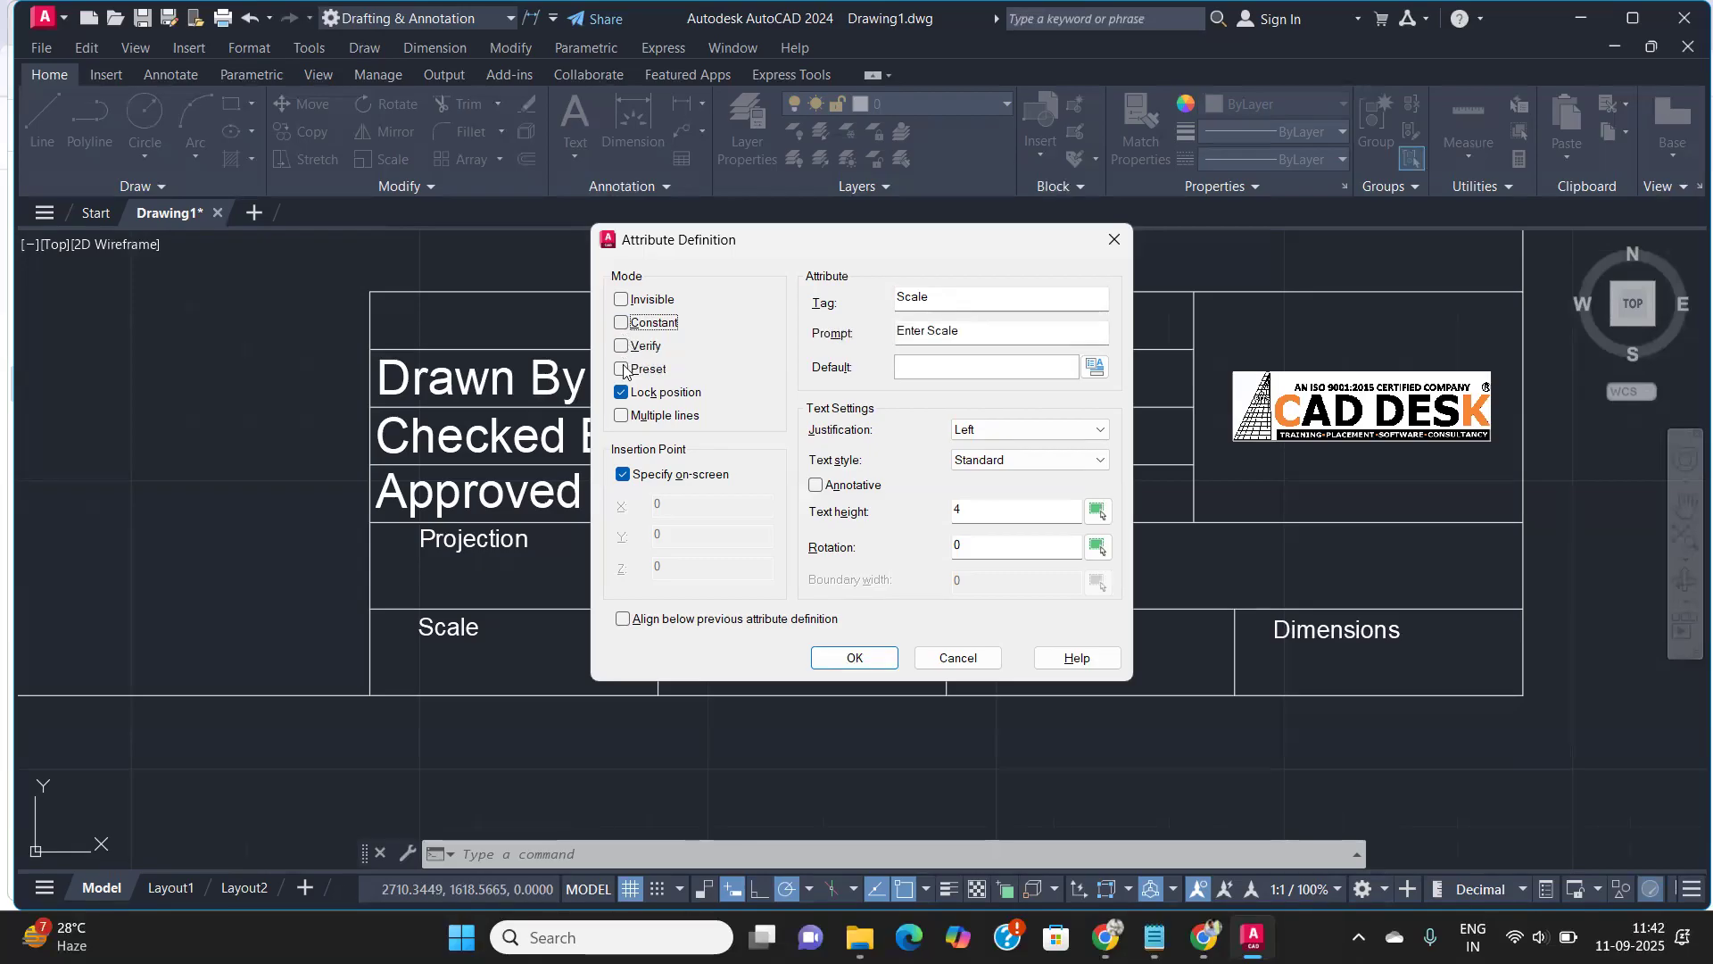
pyautogui.click(622, 369)
pyautogui.click(622, 346)
pyautogui.click(622, 346)
# Examine the SheetSet, Document, Linked, Objects and Other field categories for a field suitable as the Scale attribute's default
pyautogui.click(913, 369)
pyautogui.click(1095, 367)
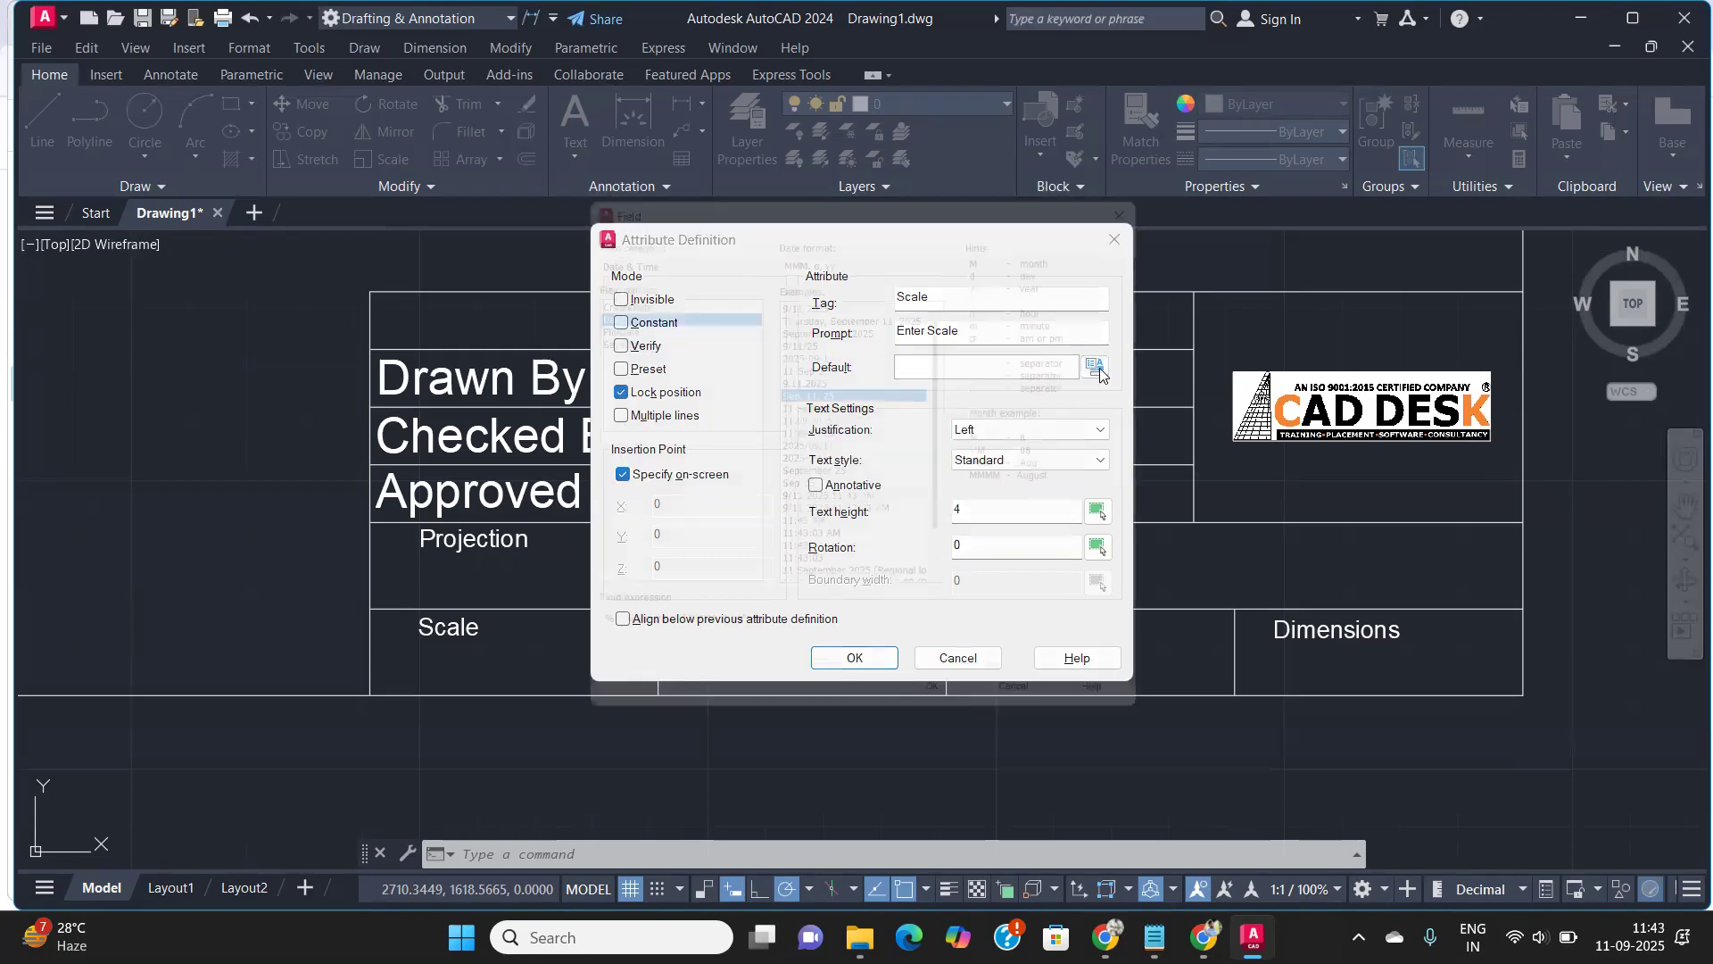
pyautogui.click(651, 239)
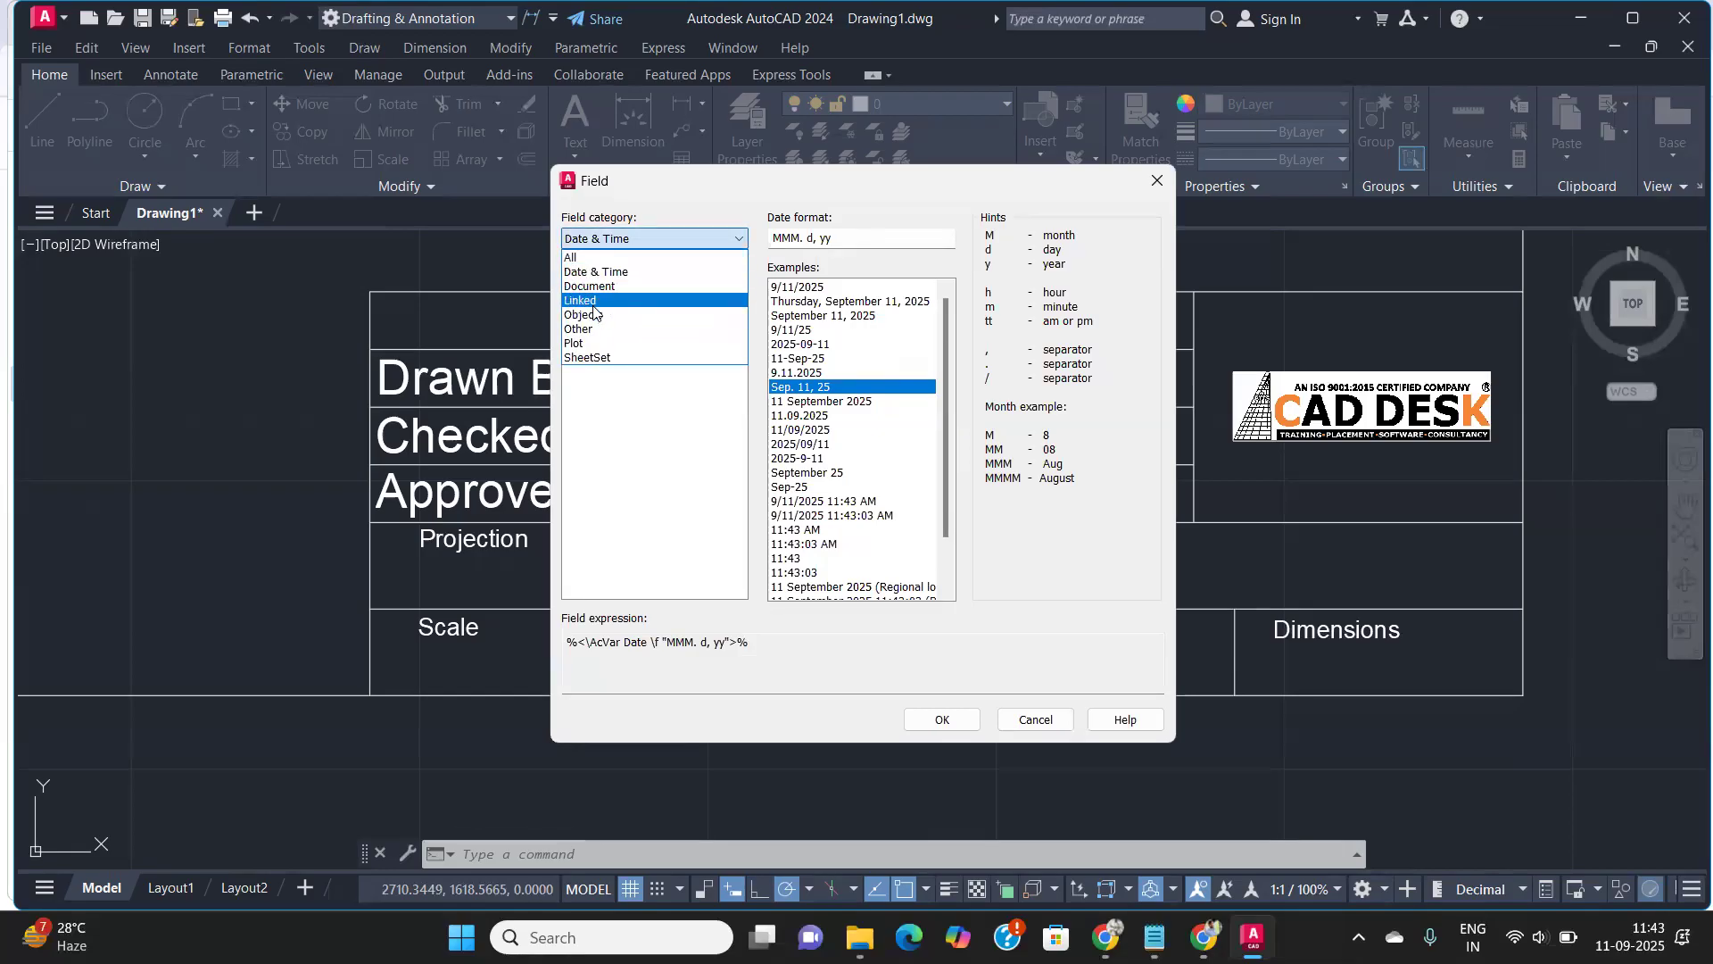
pyautogui.click(592, 358)
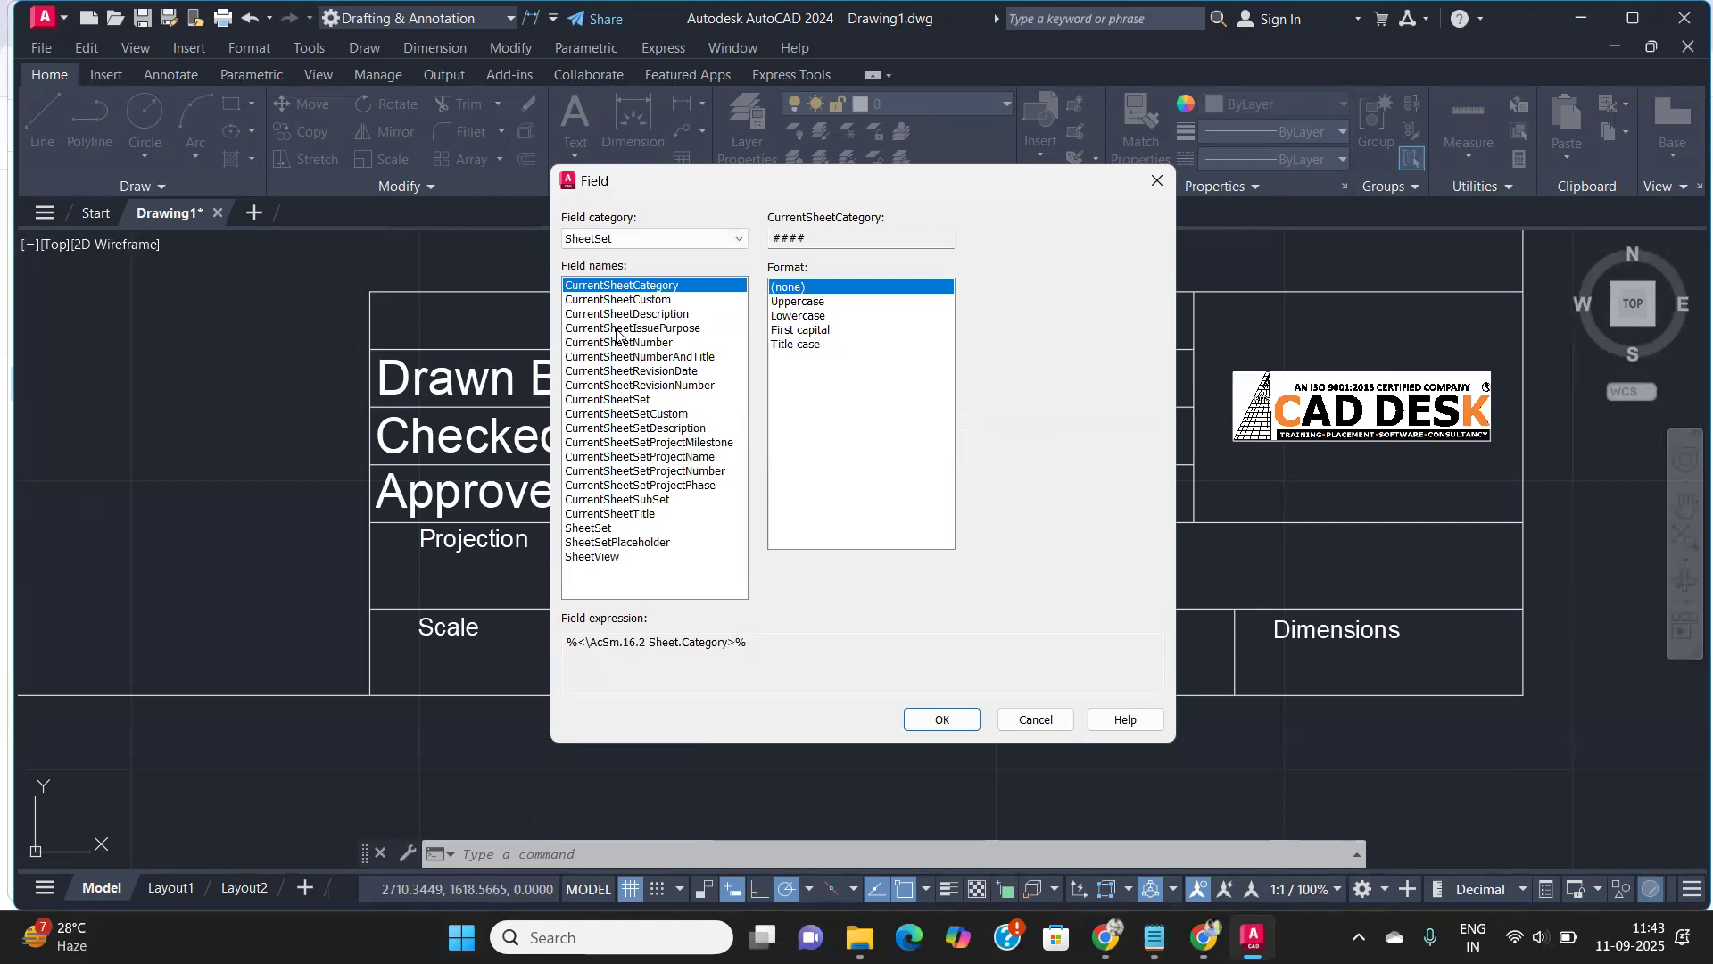
pyautogui.click(698, 243)
pyautogui.click(607, 287)
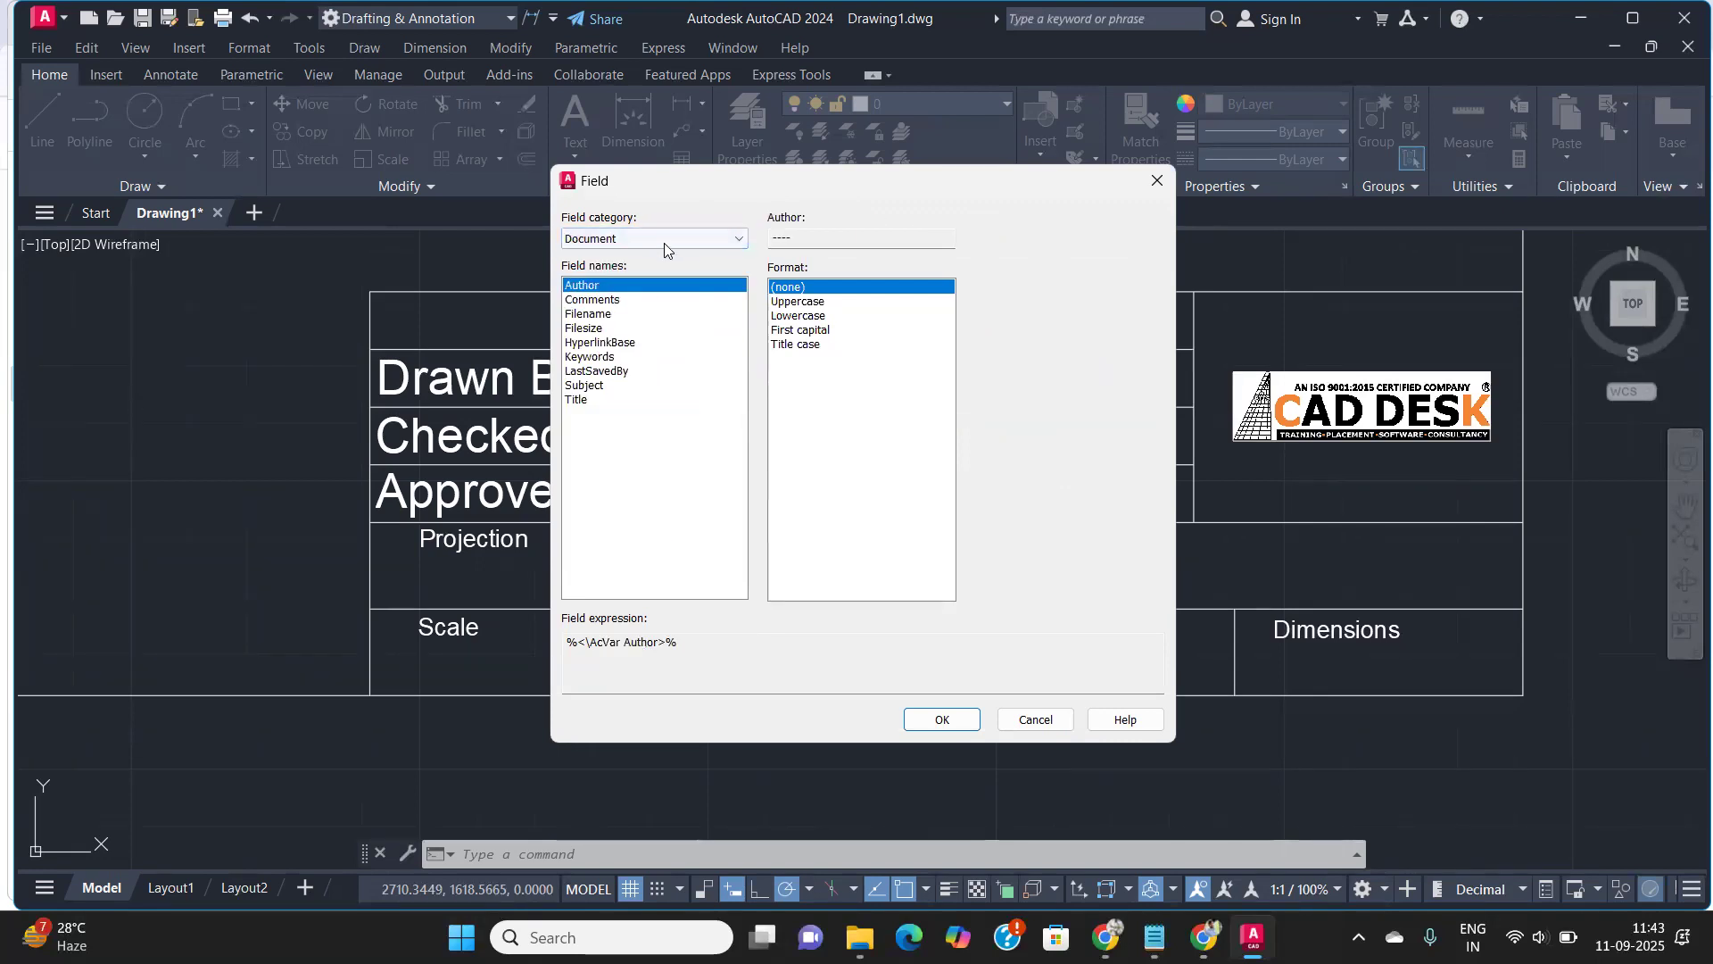
pyautogui.click(663, 239)
pyautogui.click(602, 302)
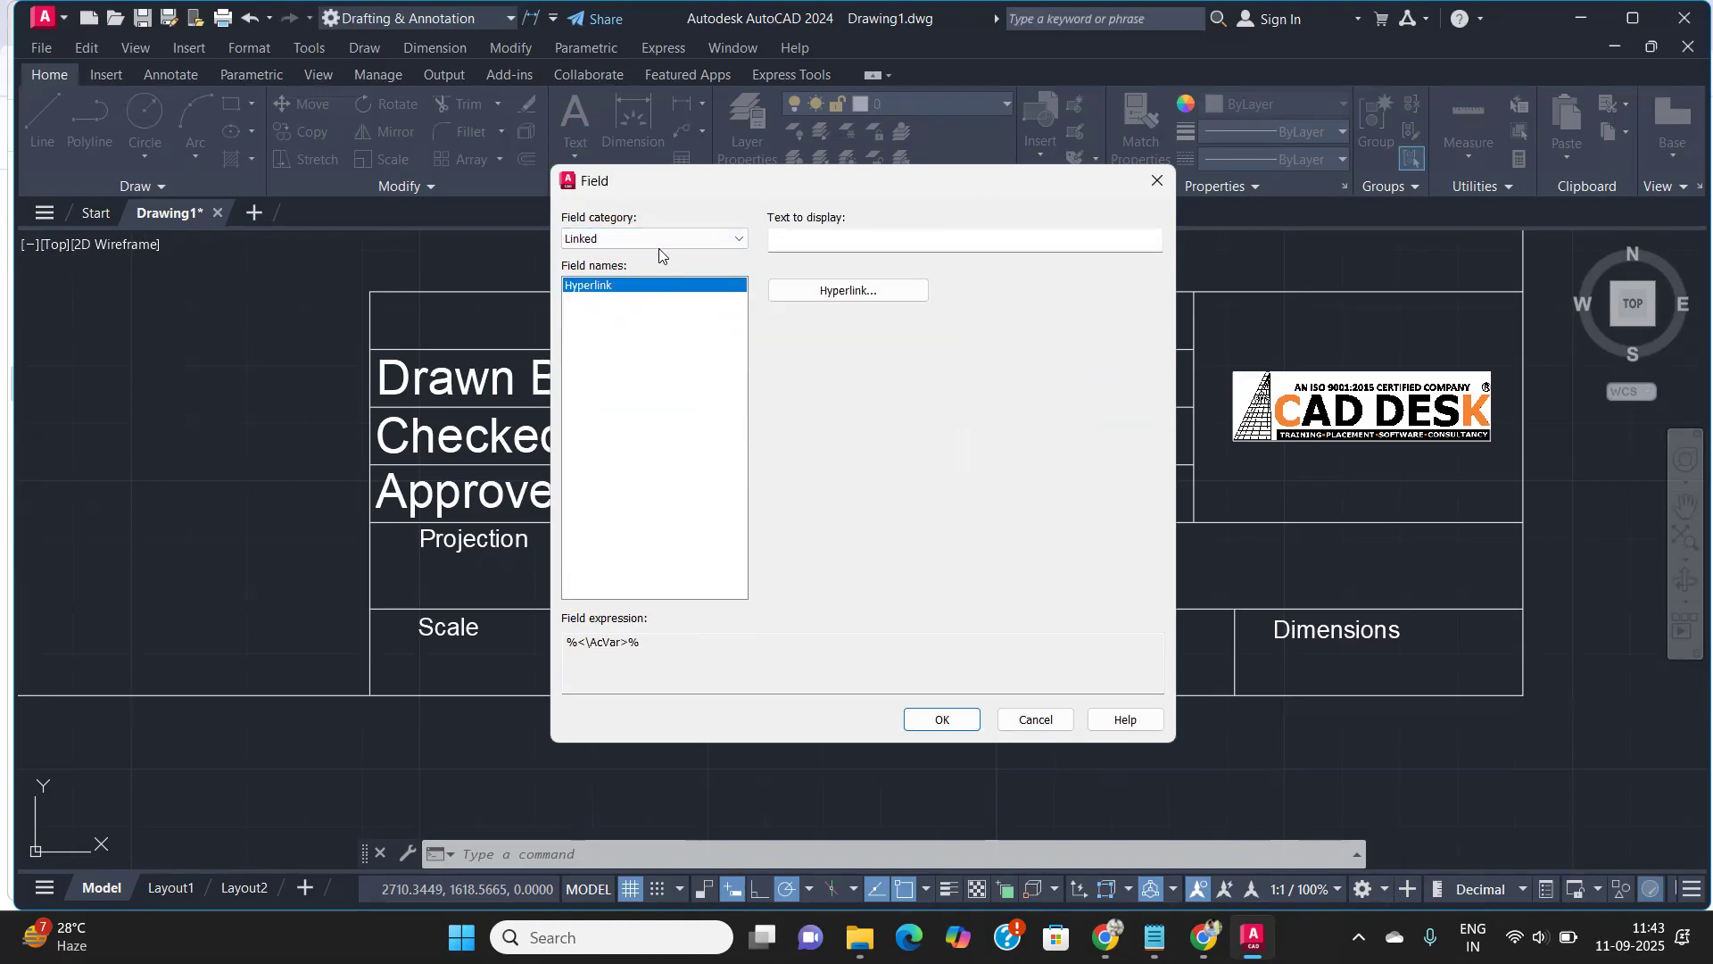
pyautogui.click(664, 241)
pyautogui.click(604, 316)
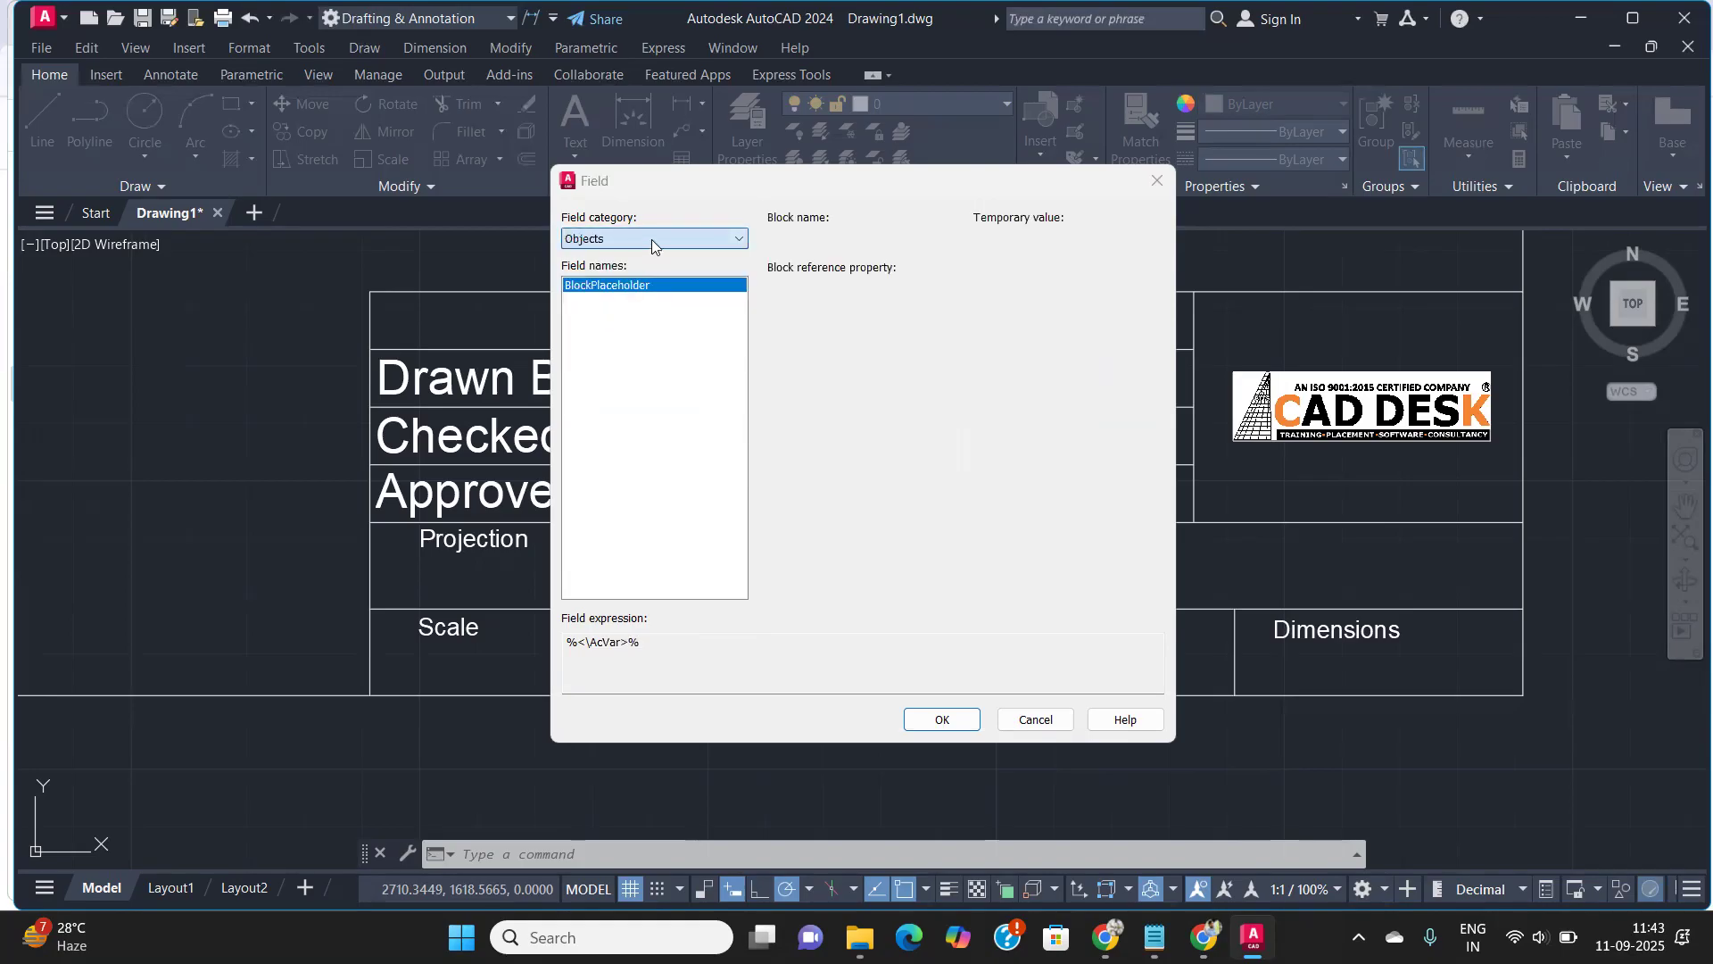
pyautogui.click(652, 239)
pyautogui.click(593, 330)
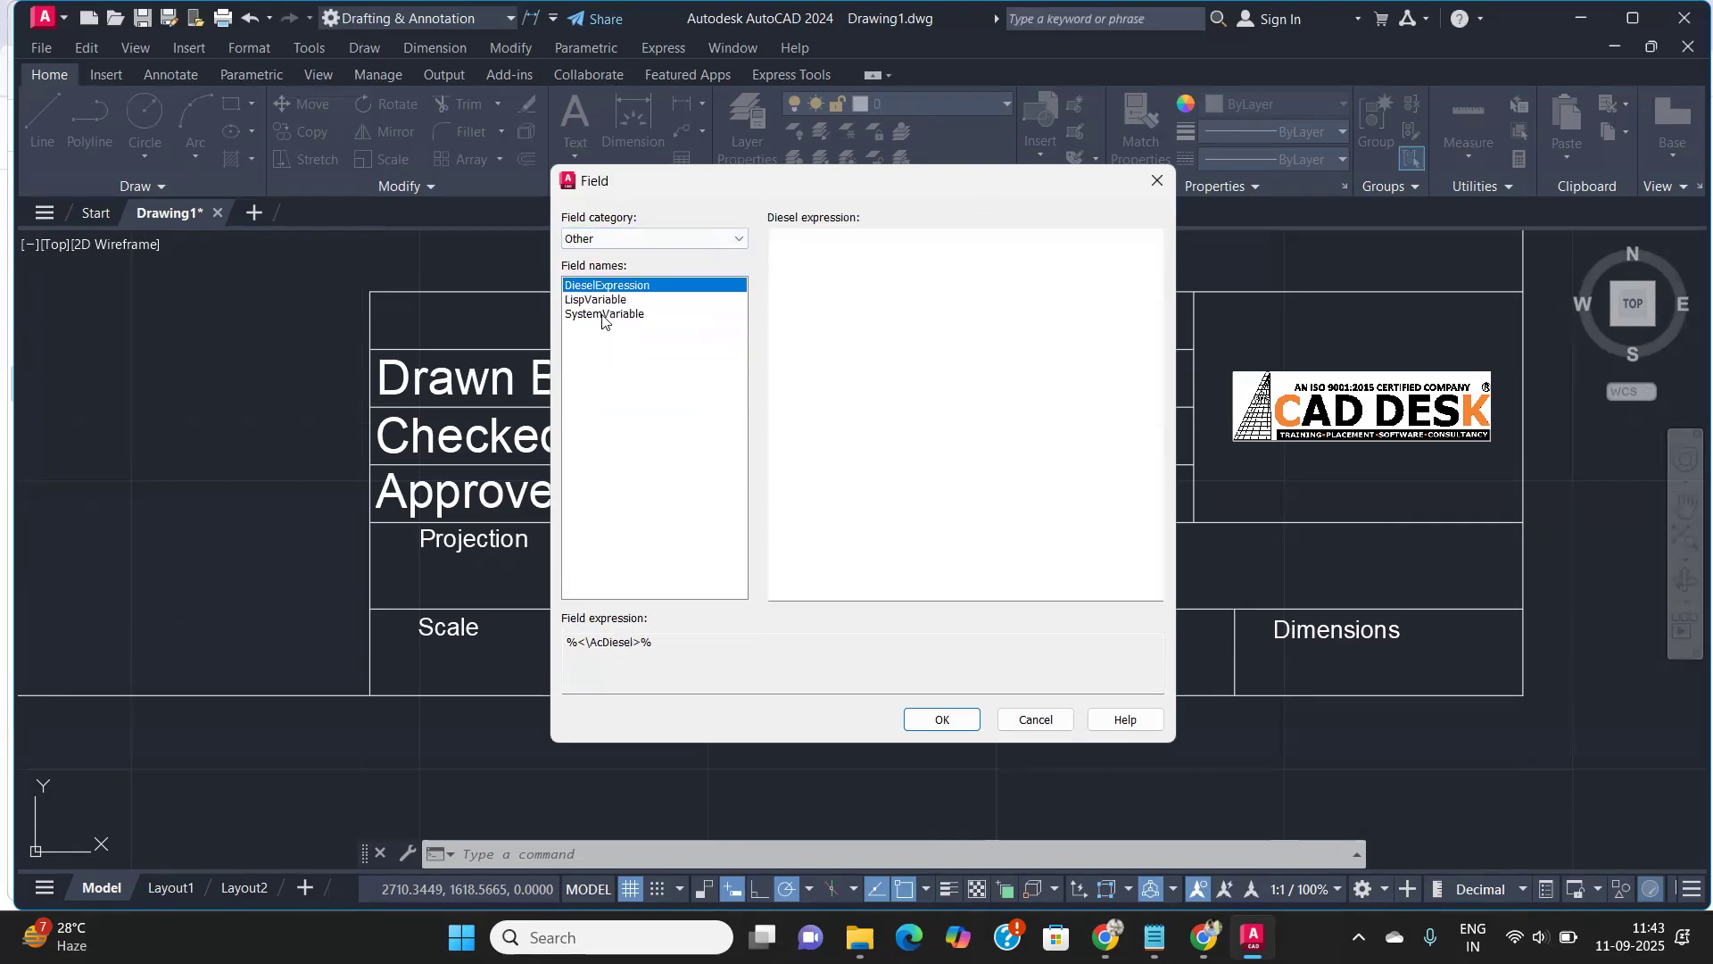
# Insert the Plot category's PlotScale field in 1:# format as the Scale attribute's default value
pyautogui.click(642, 240)
pyautogui.click(585, 344)
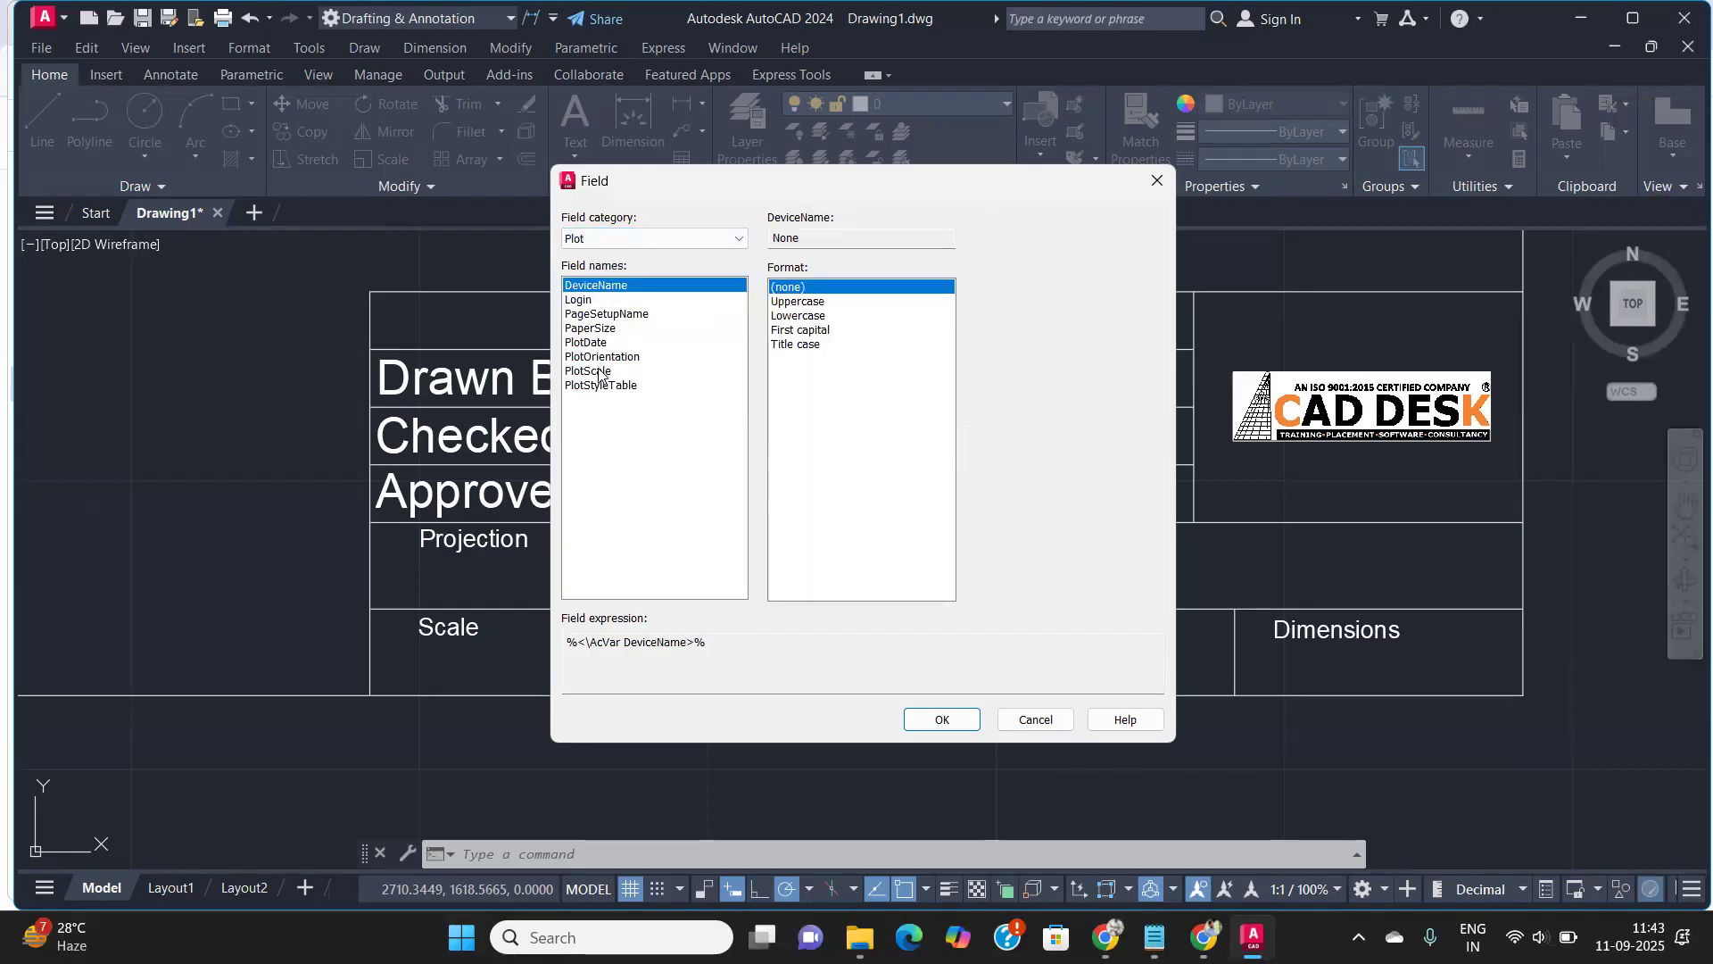
pyautogui.click(603, 370)
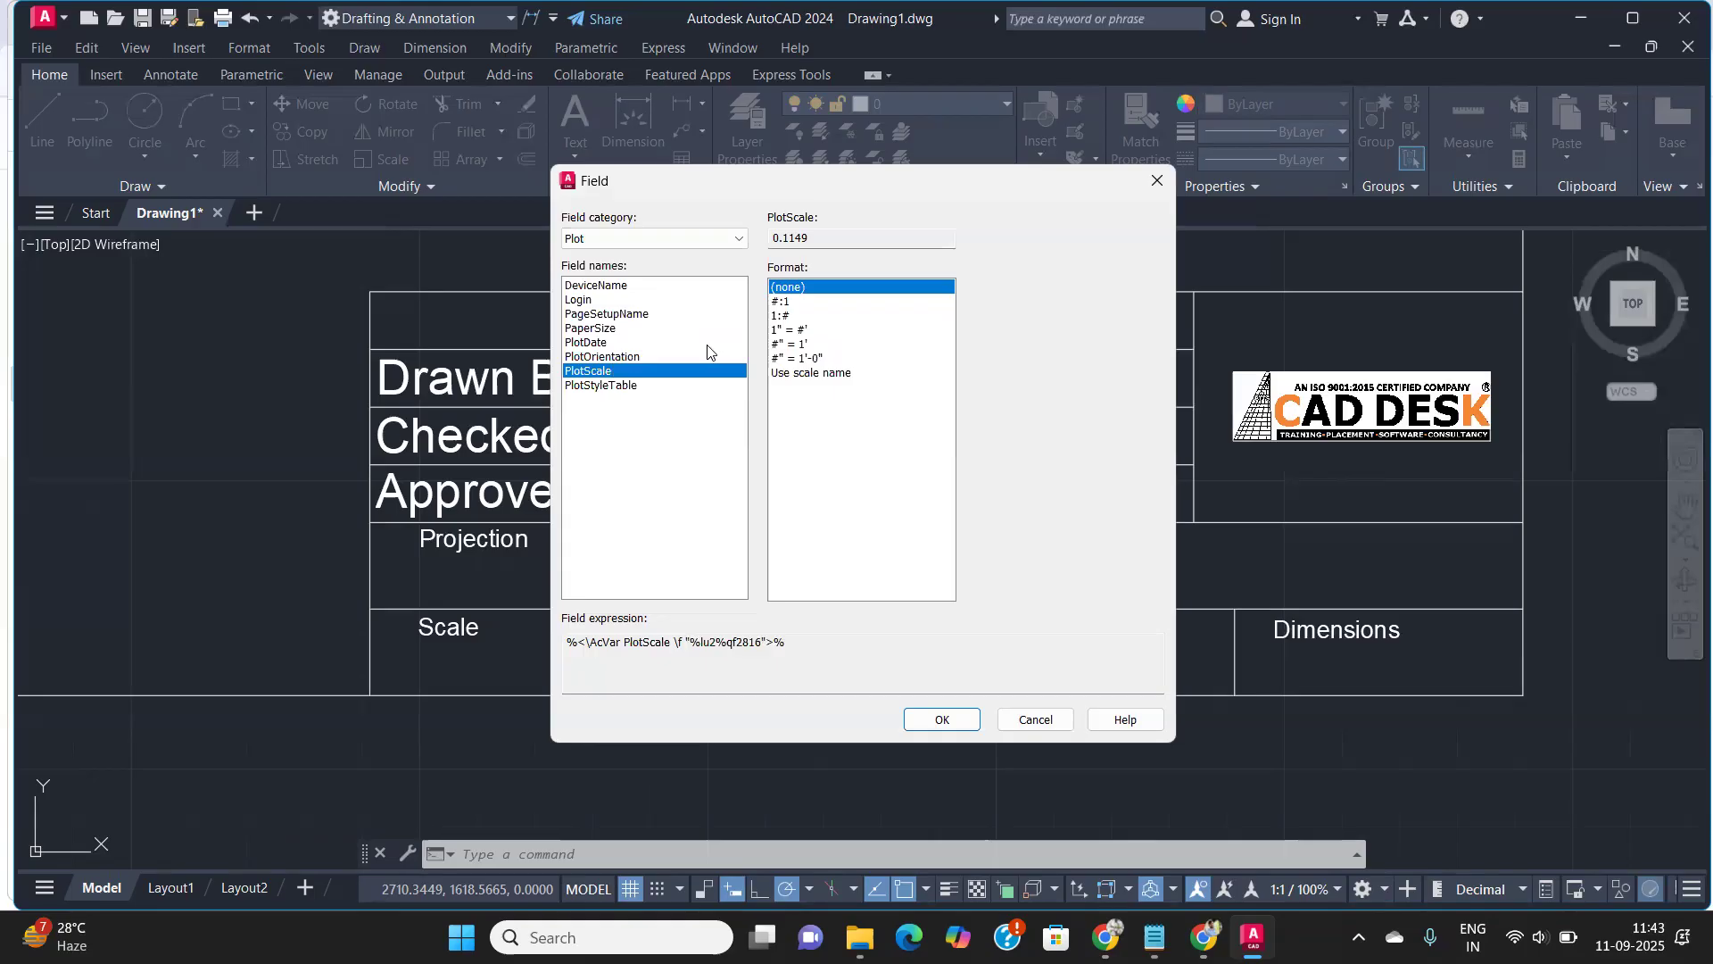
pyautogui.click(783, 315)
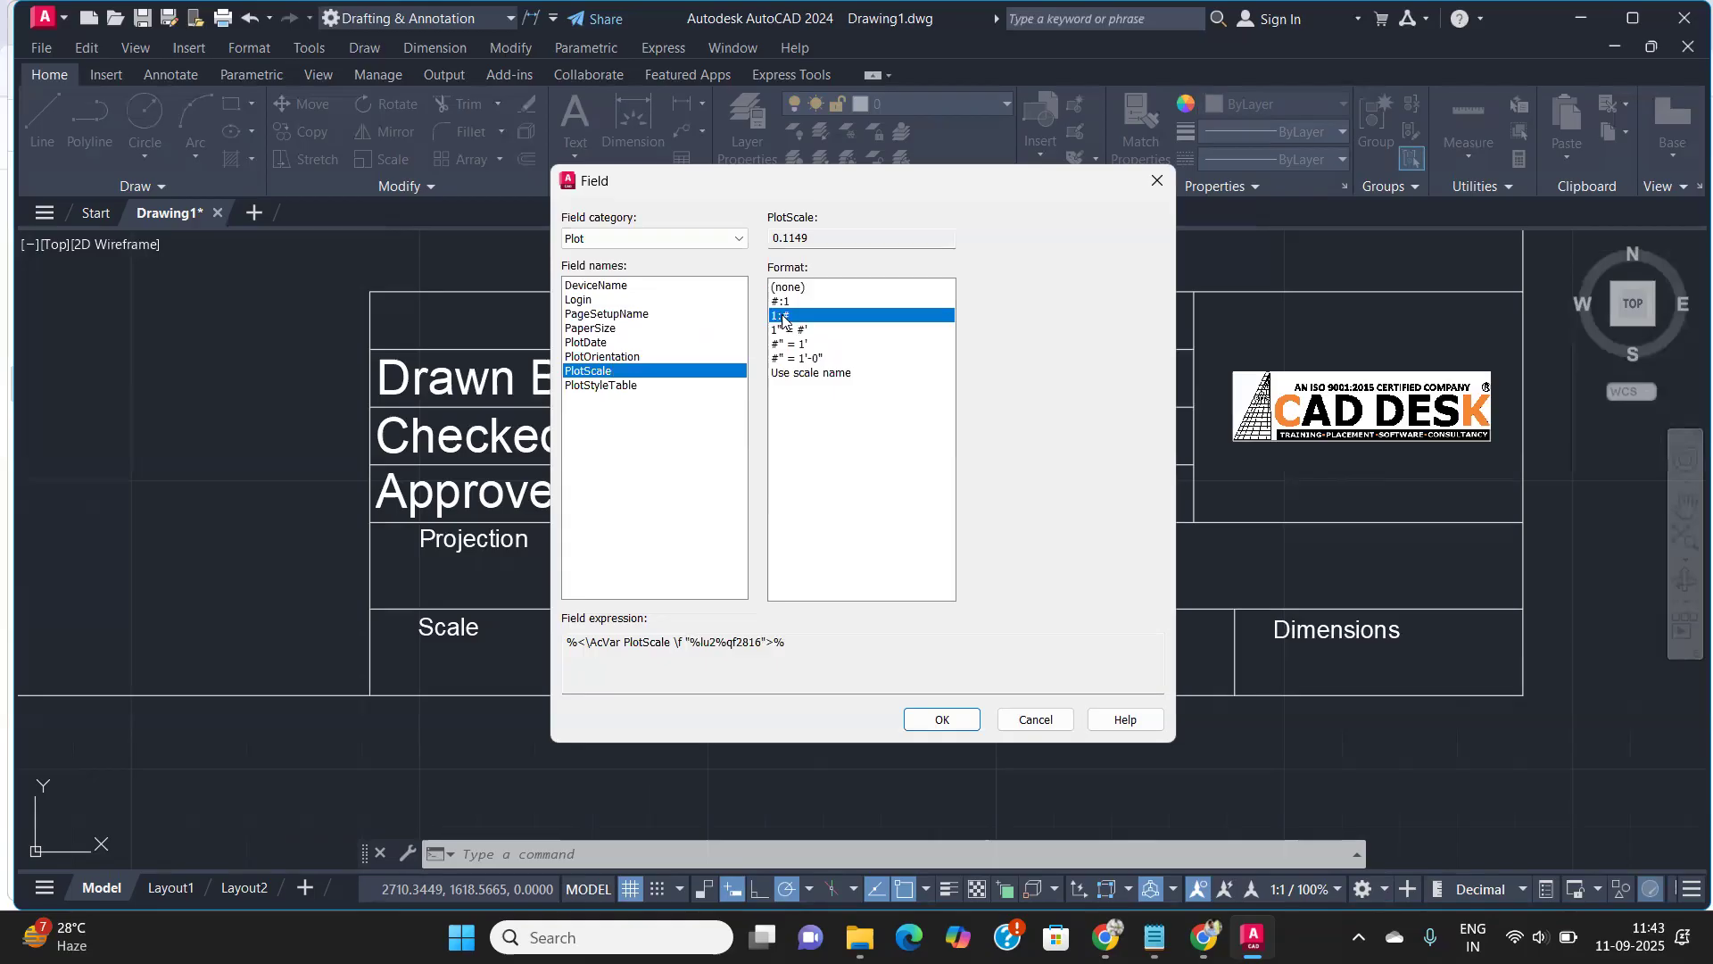
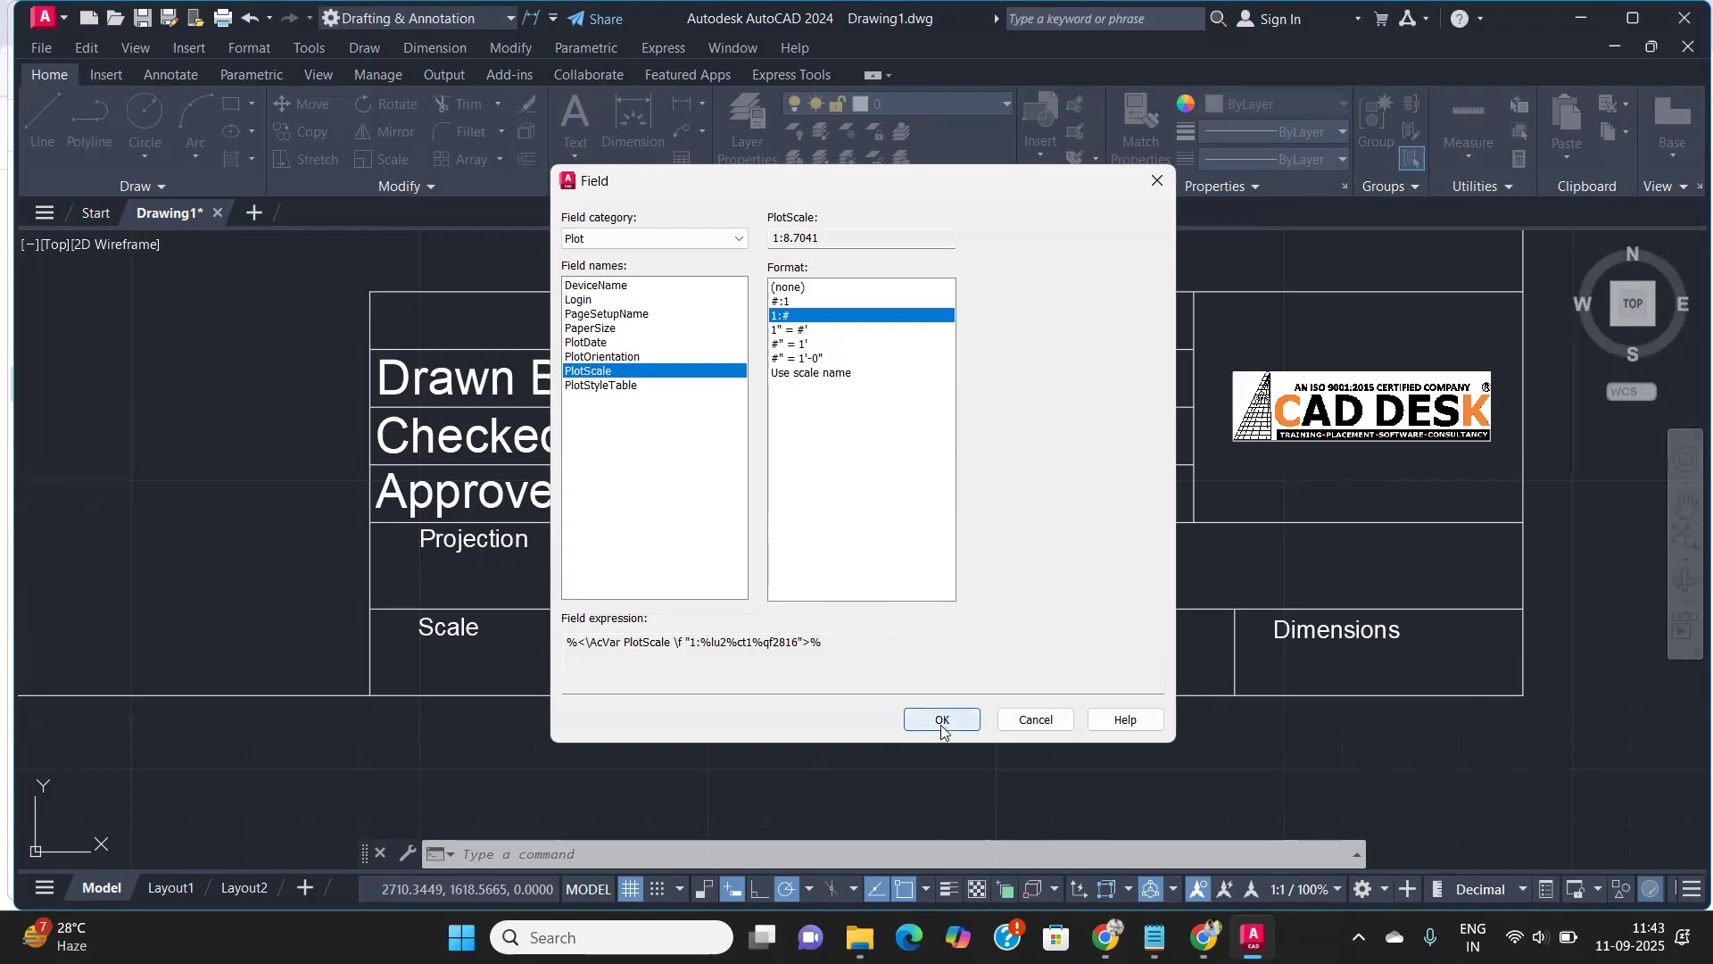
pyautogui.click(941, 719)
# Set the Scale attribute's default to 1:1 and try adding the PlotScale field in the Use scale name format
pyautogui.press('BackSpace')
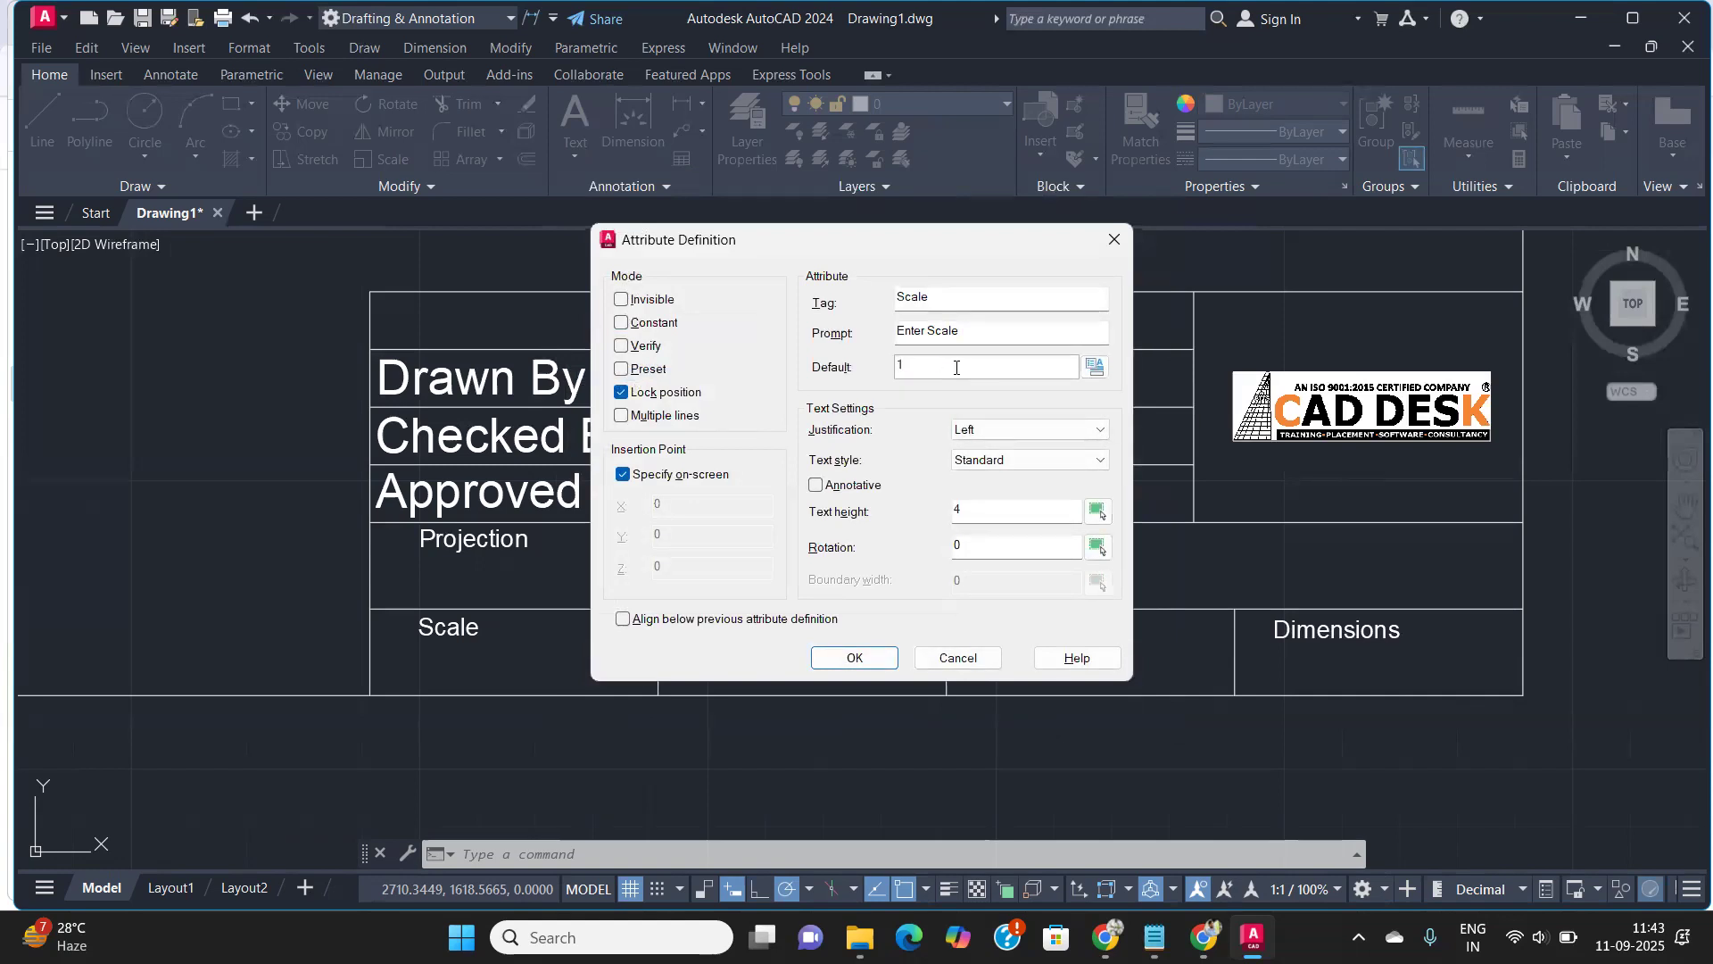
pyautogui.write('1:1')
pyautogui.click(1095, 367)
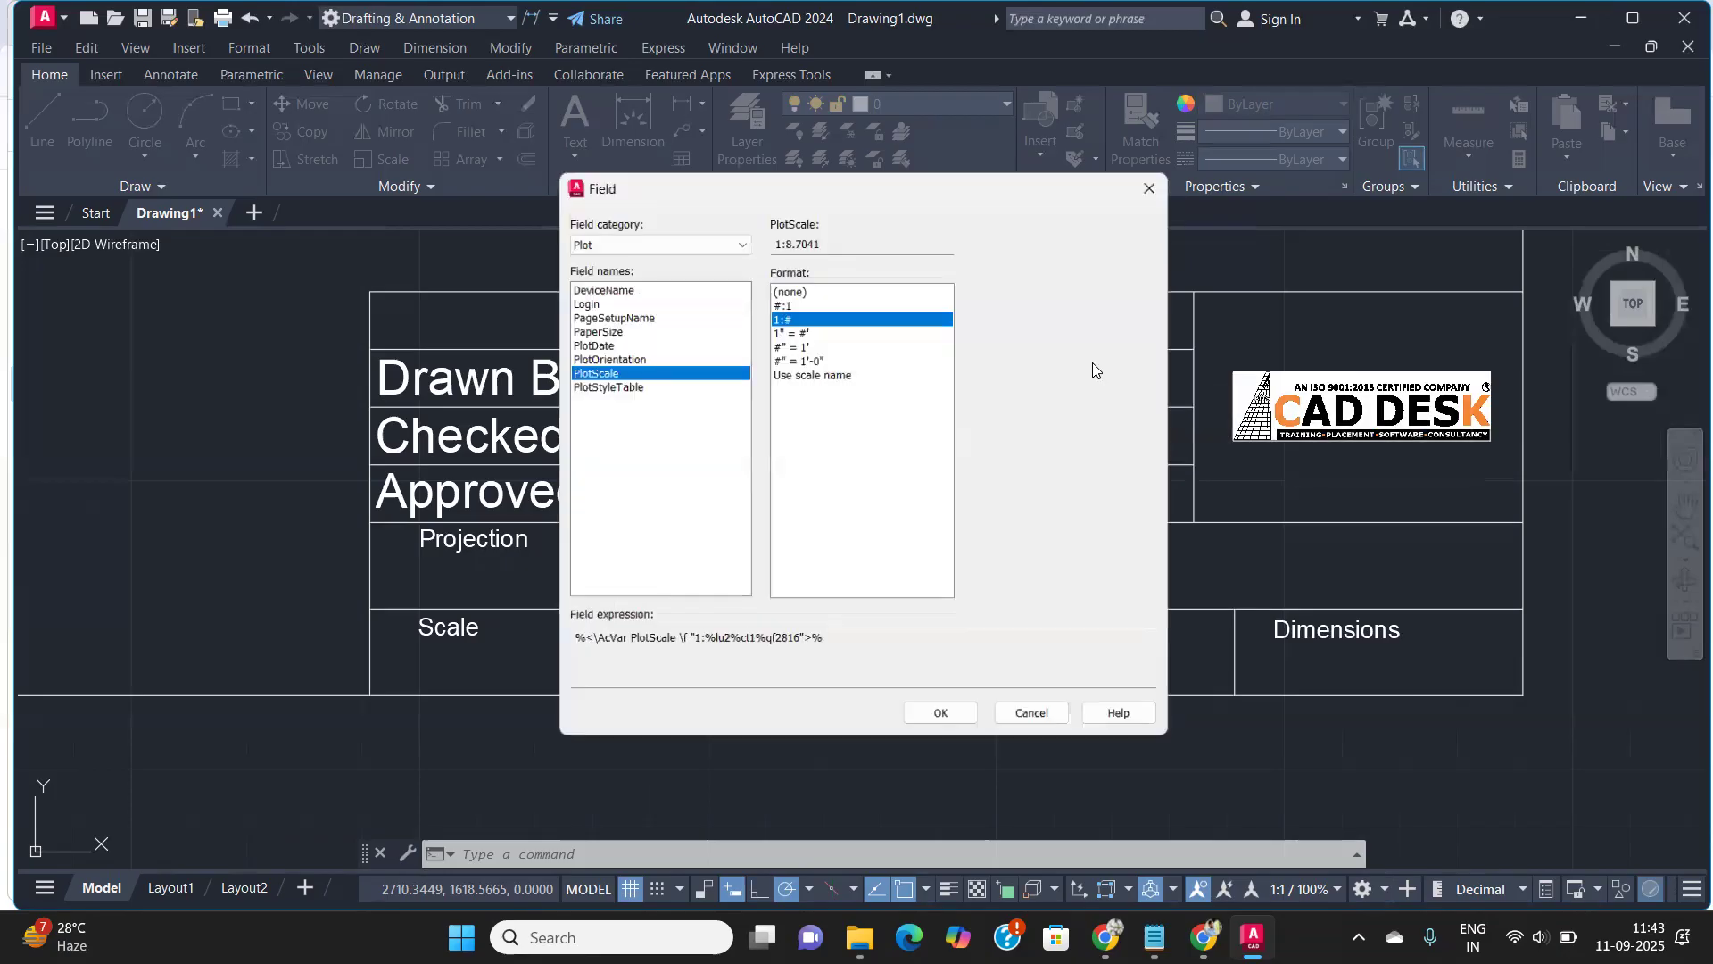
pyautogui.click(803, 373)
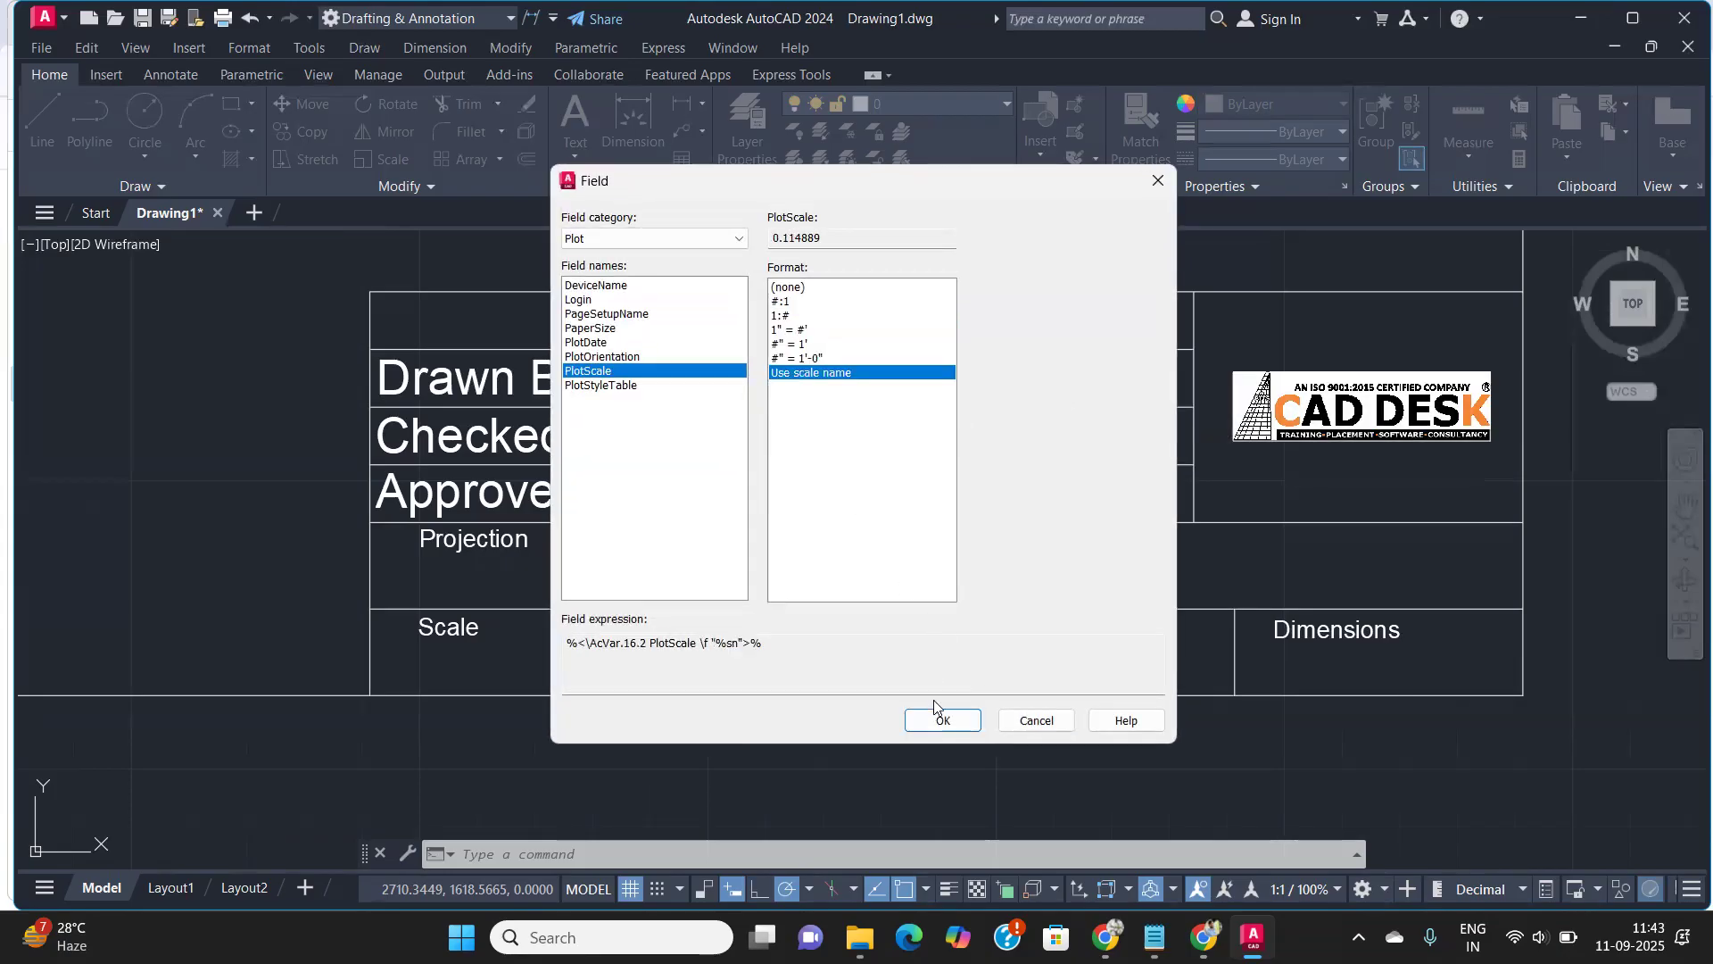
pyautogui.click(941, 721)
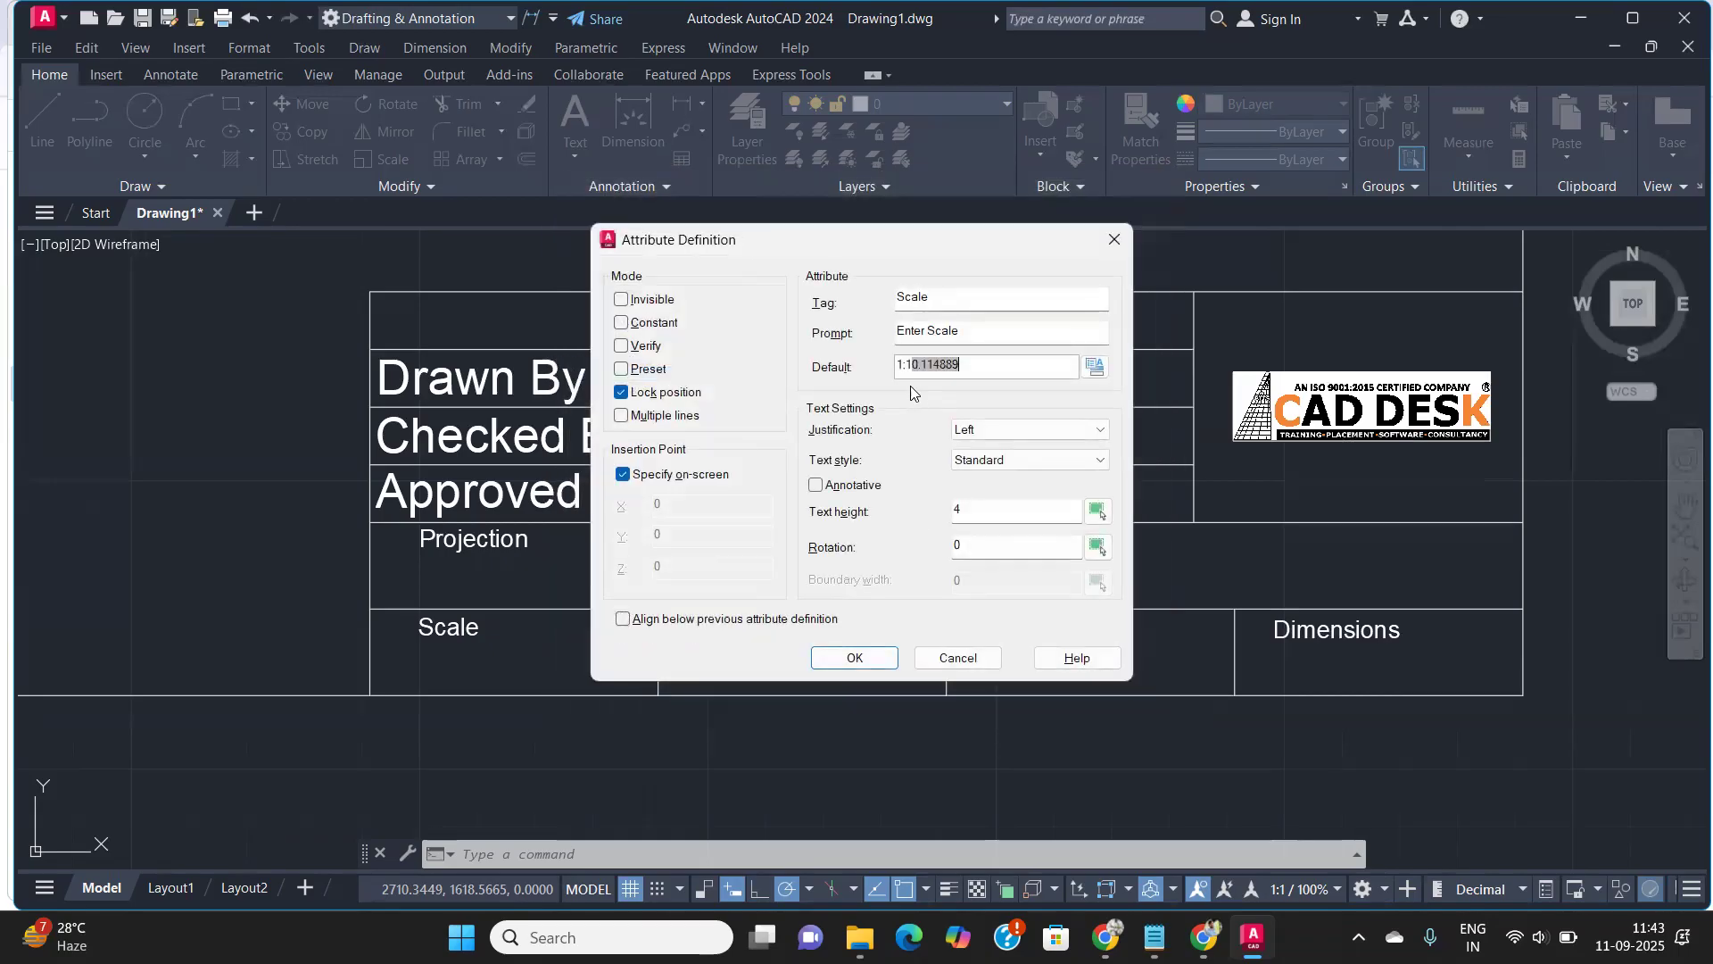
pyautogui.moveTo(961, 364); pyautogui.dragTo(909, 366)
# Try the other PlotScale field formats for the Scale attribute's default and insert the field in 1:# format
pyautogui.click(1095, 366)
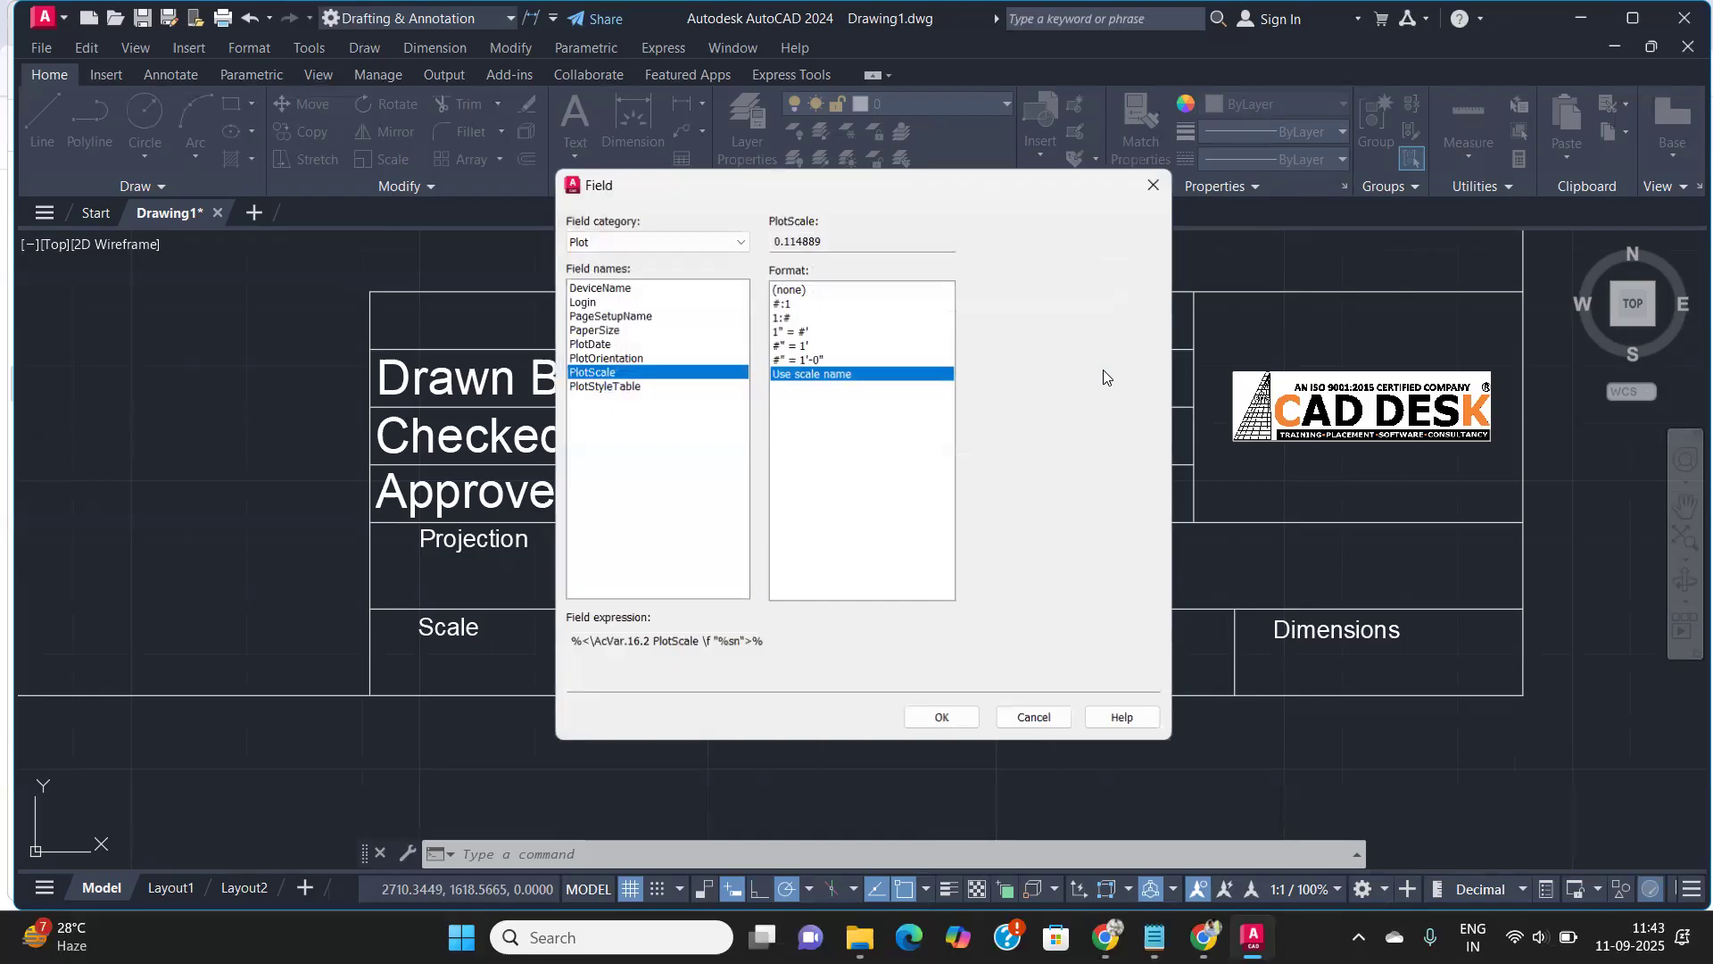
pyautogui.click(787, 302)
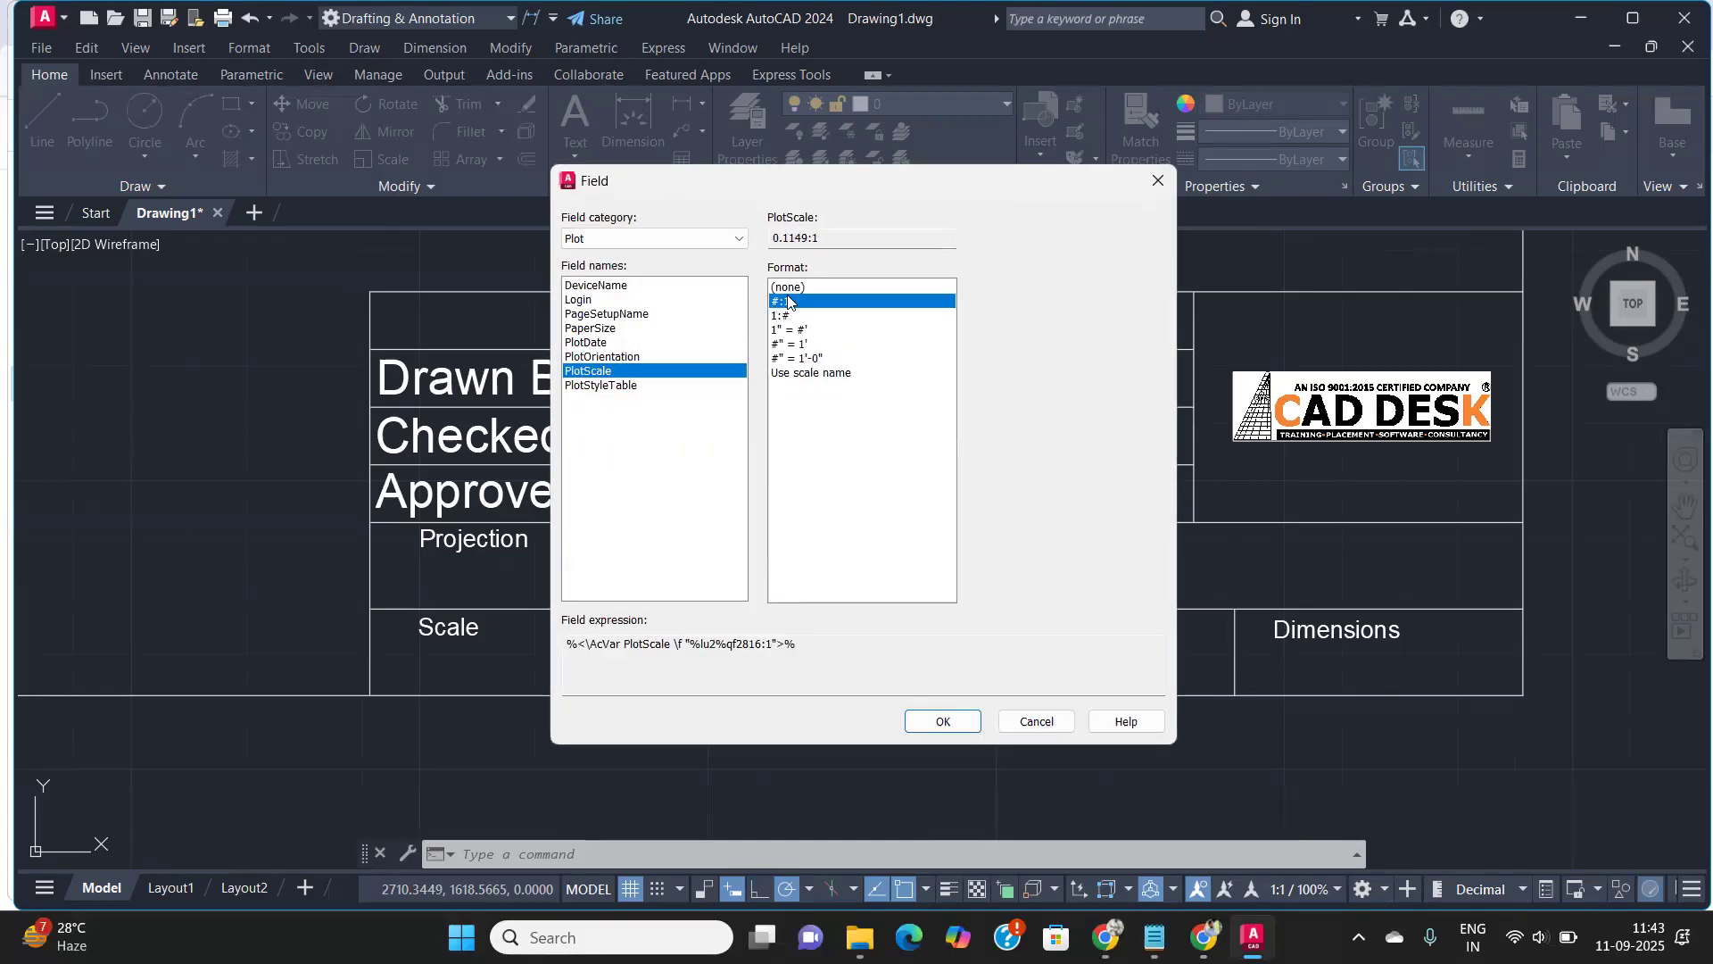
pyautogui.moveTo(826, 237); pyautogui.dragTo(760, 233)
pyautogui.click(785, 316)
pyautogui.click(789, 331)
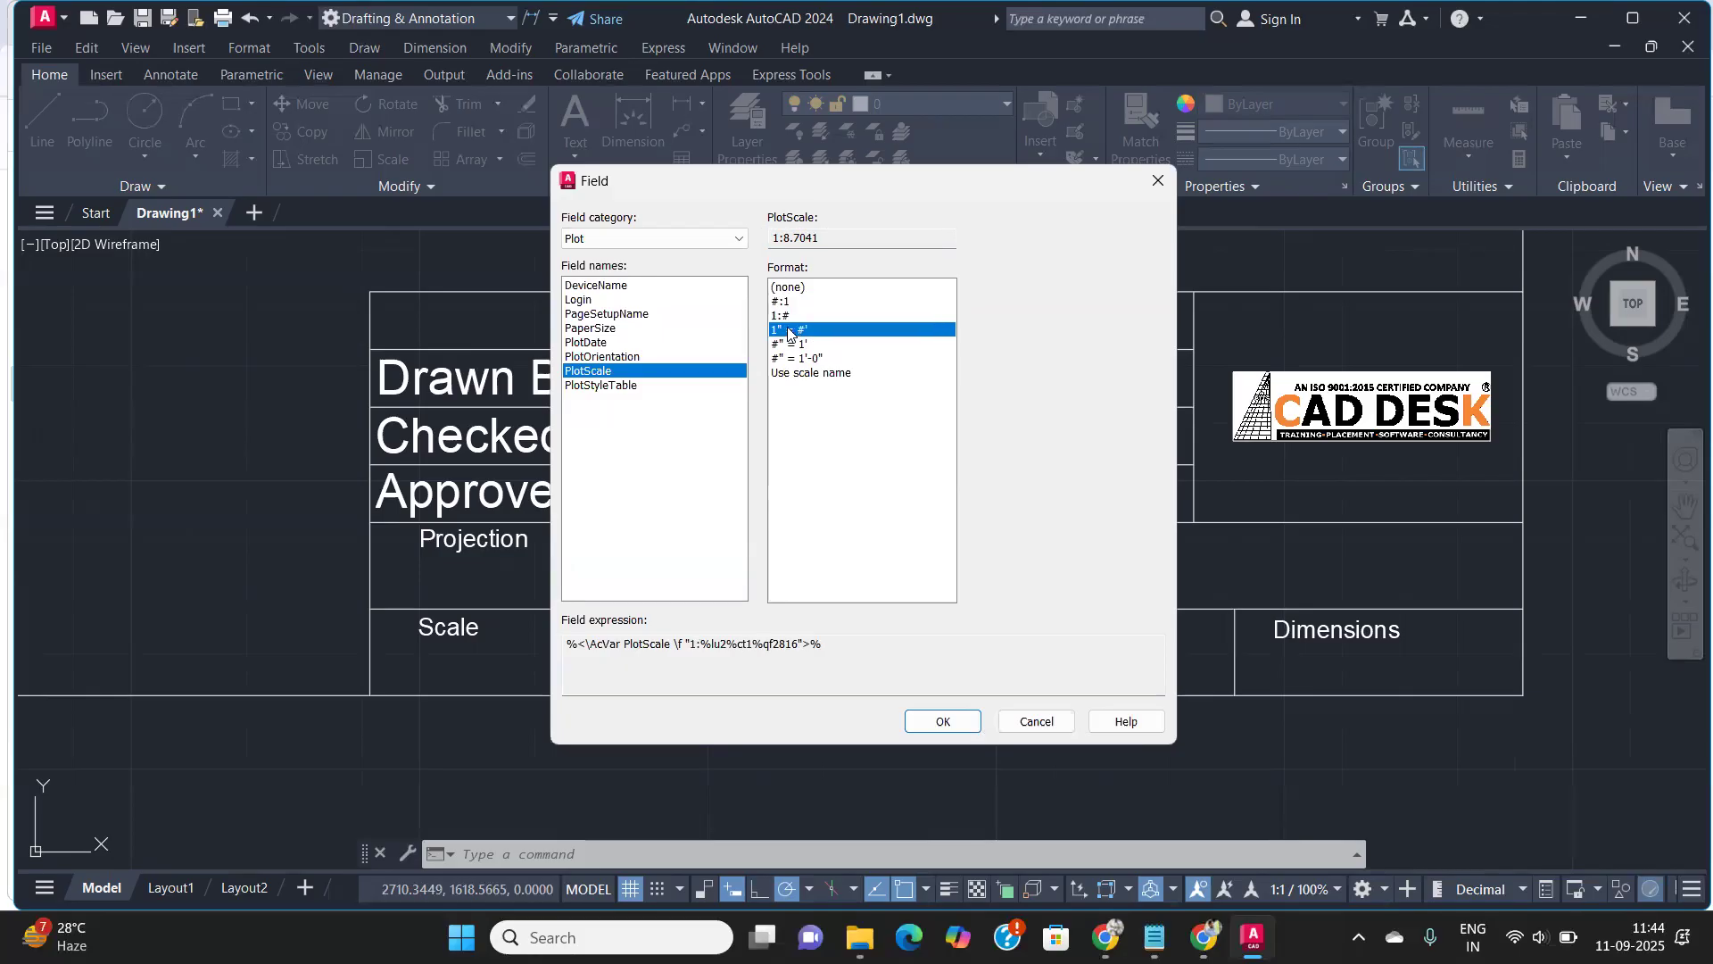
pyautogui.click(789, 345)
pyautogui.click(785, 358)
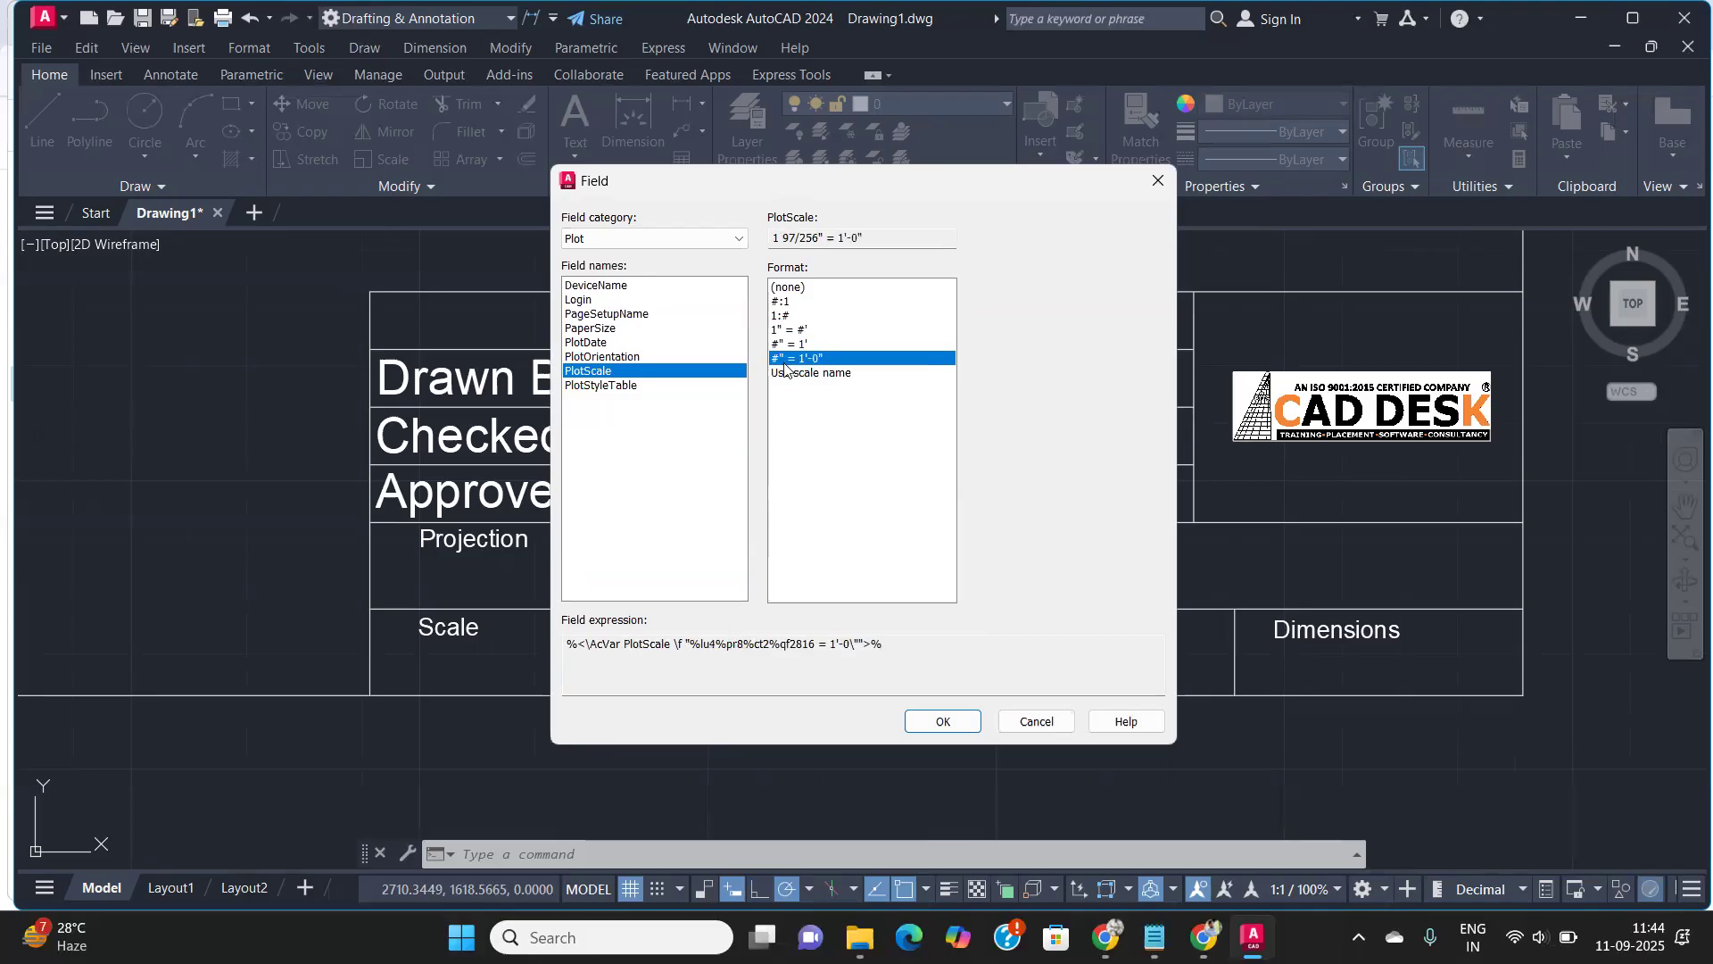
pyautogui.click(787, 374)
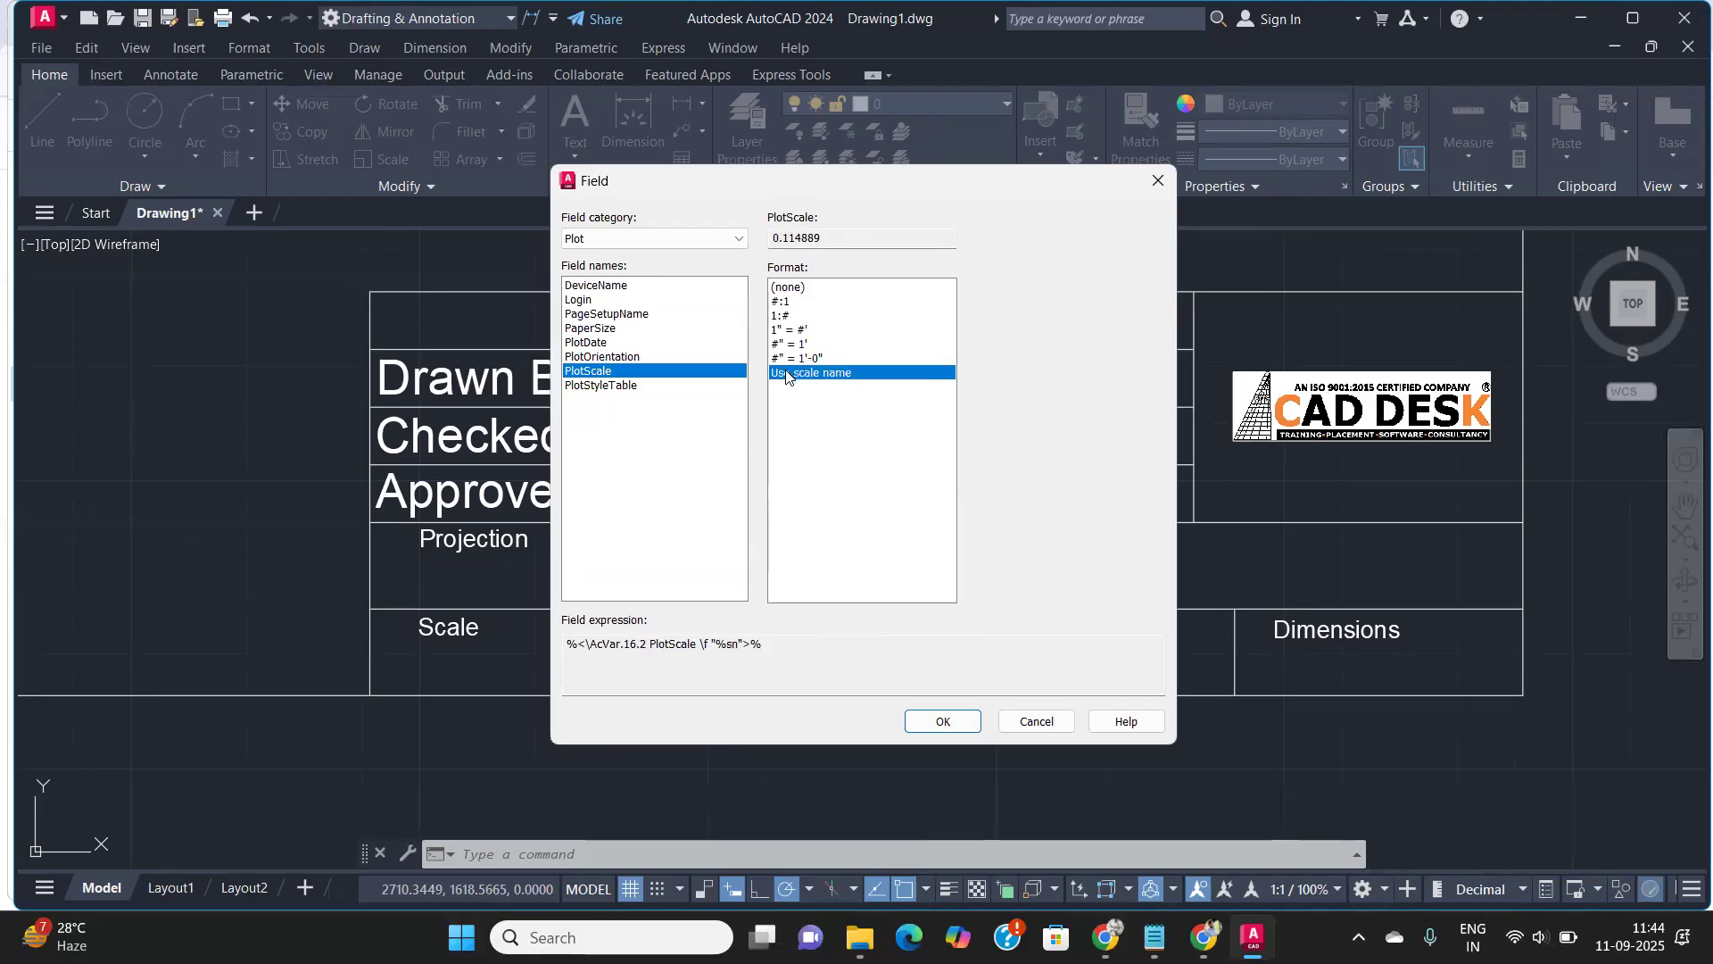
pyautogui.click(786, 316)
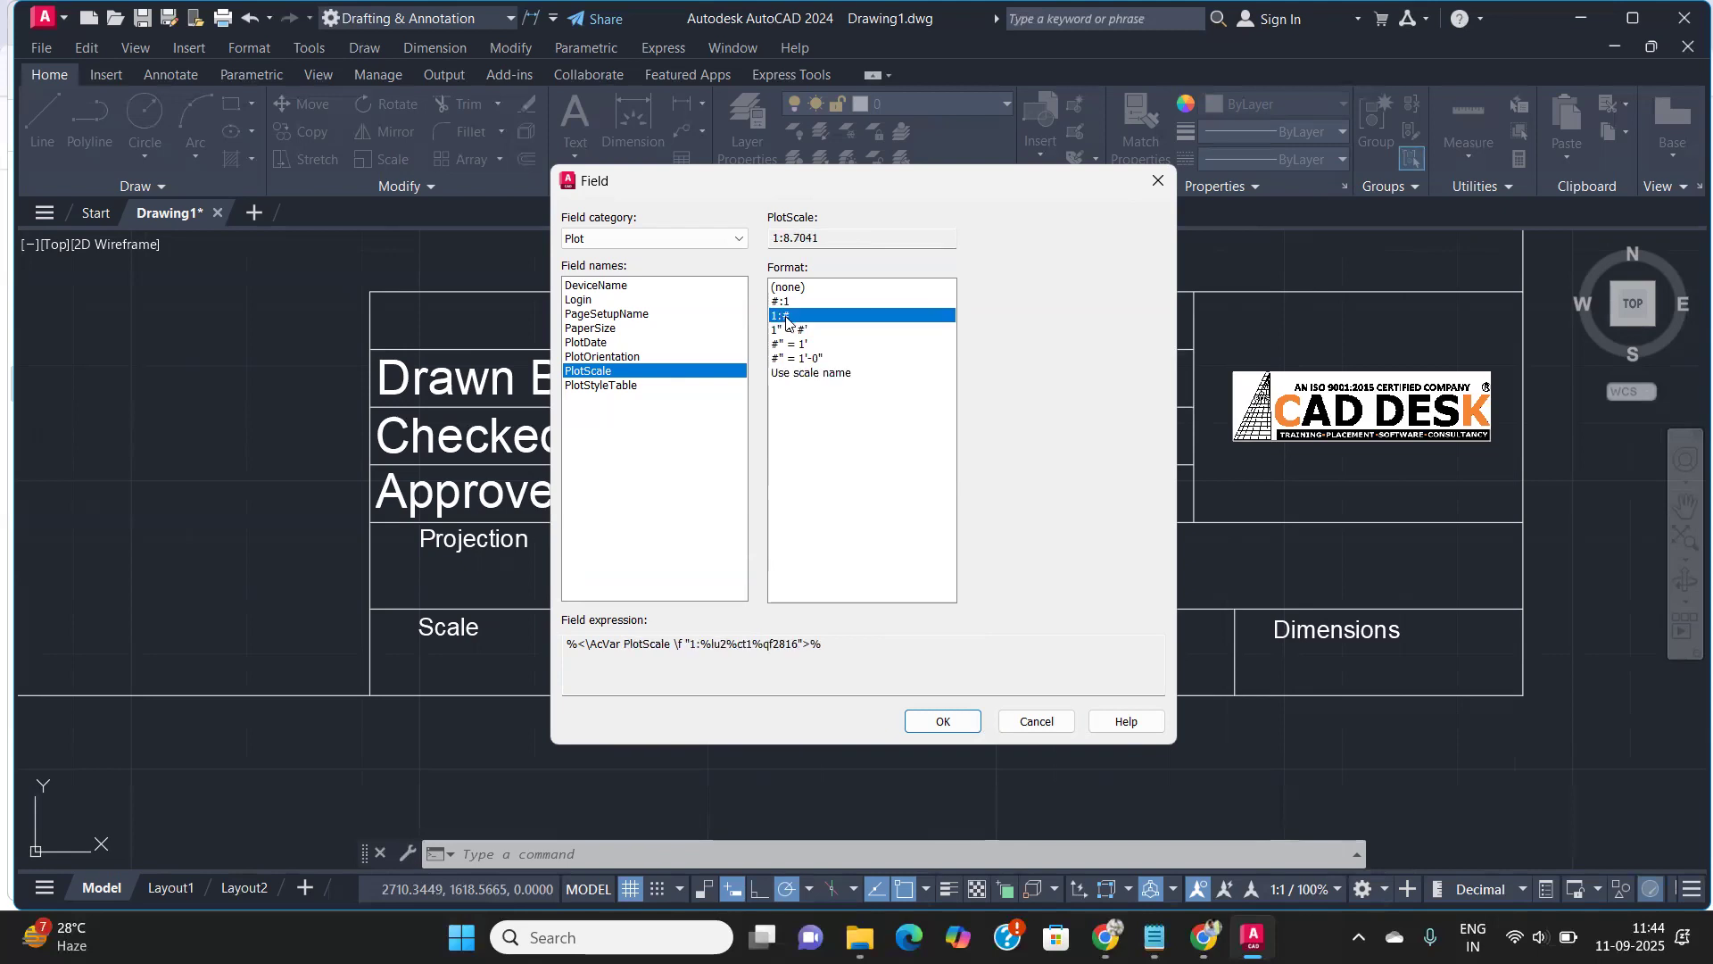
pyautogui.click(943, 721)
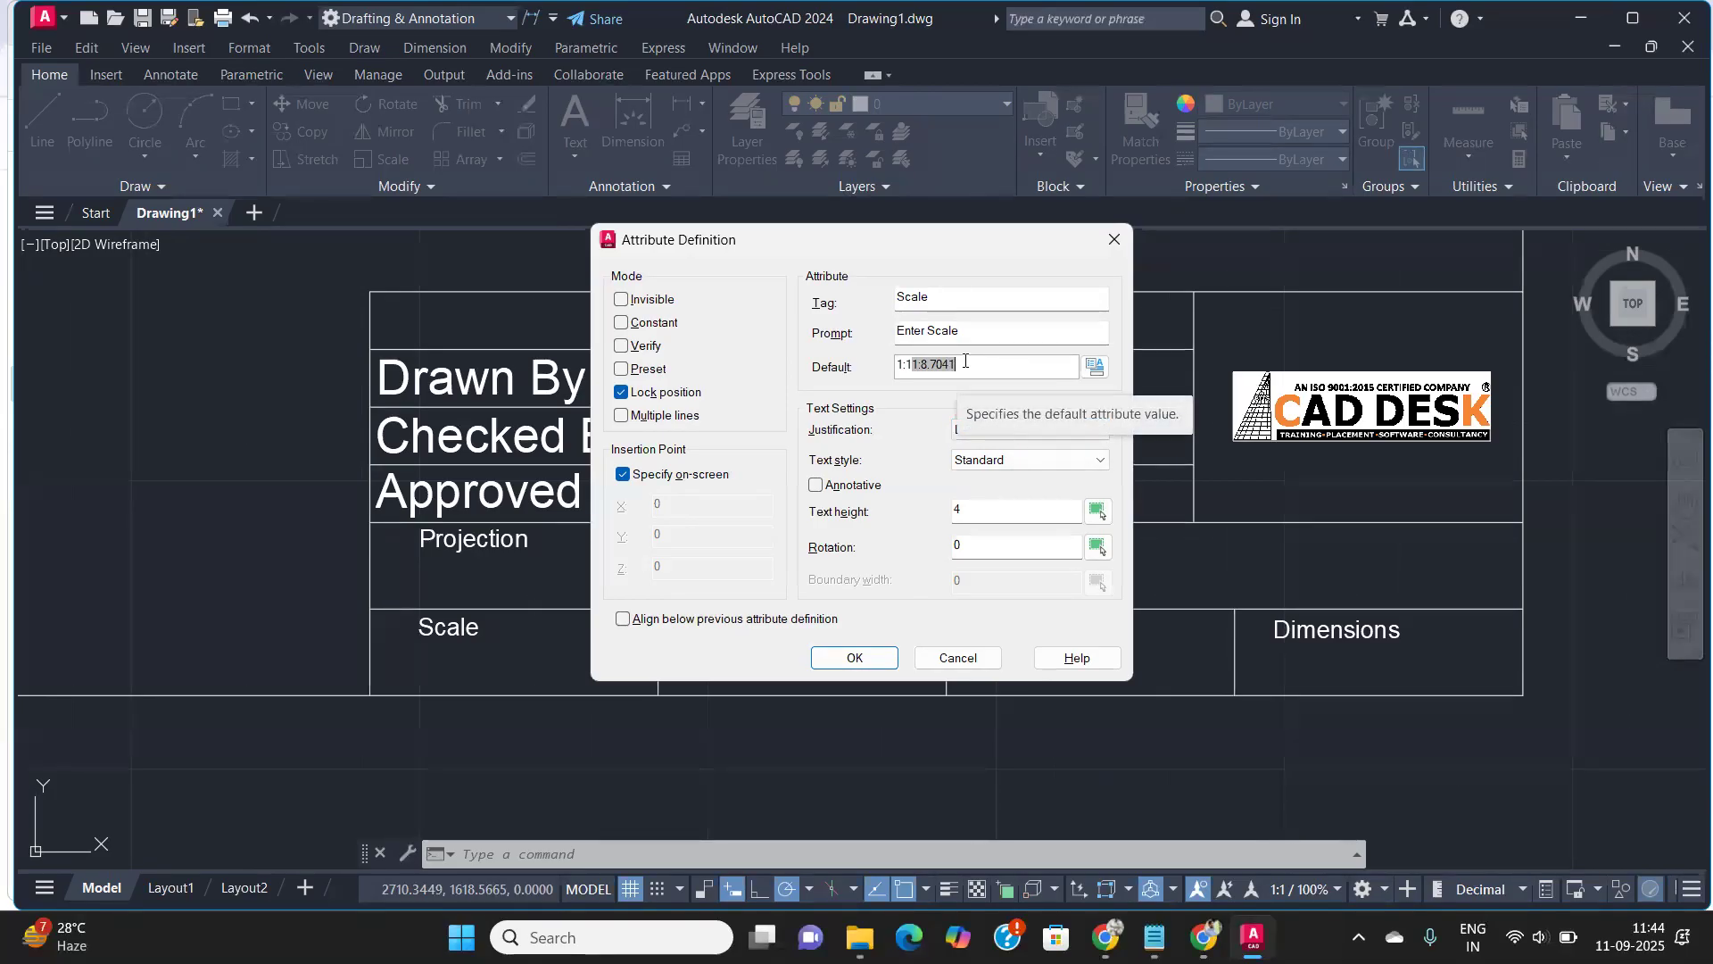
# Replace the inserted field with 1:1 as the default and place the Scale attribute beneath the Scale label
pyautogui.press('BackSpace')
pyautogui.write(':1')
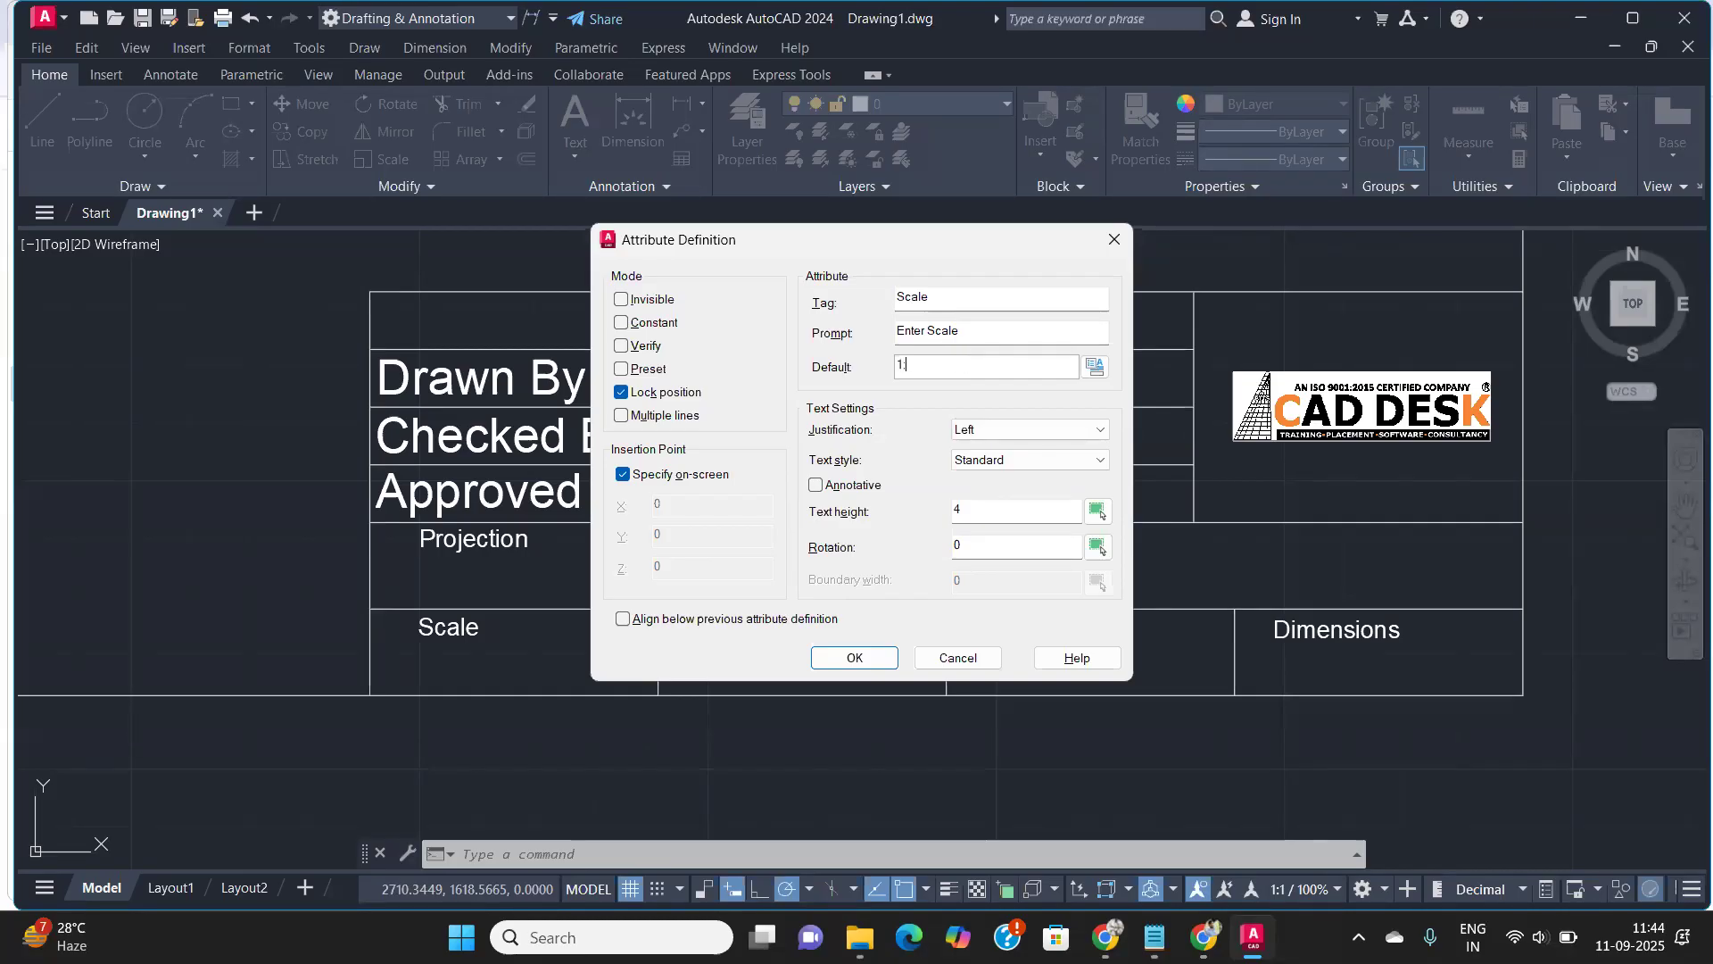
pyautogui.click(852, 657)
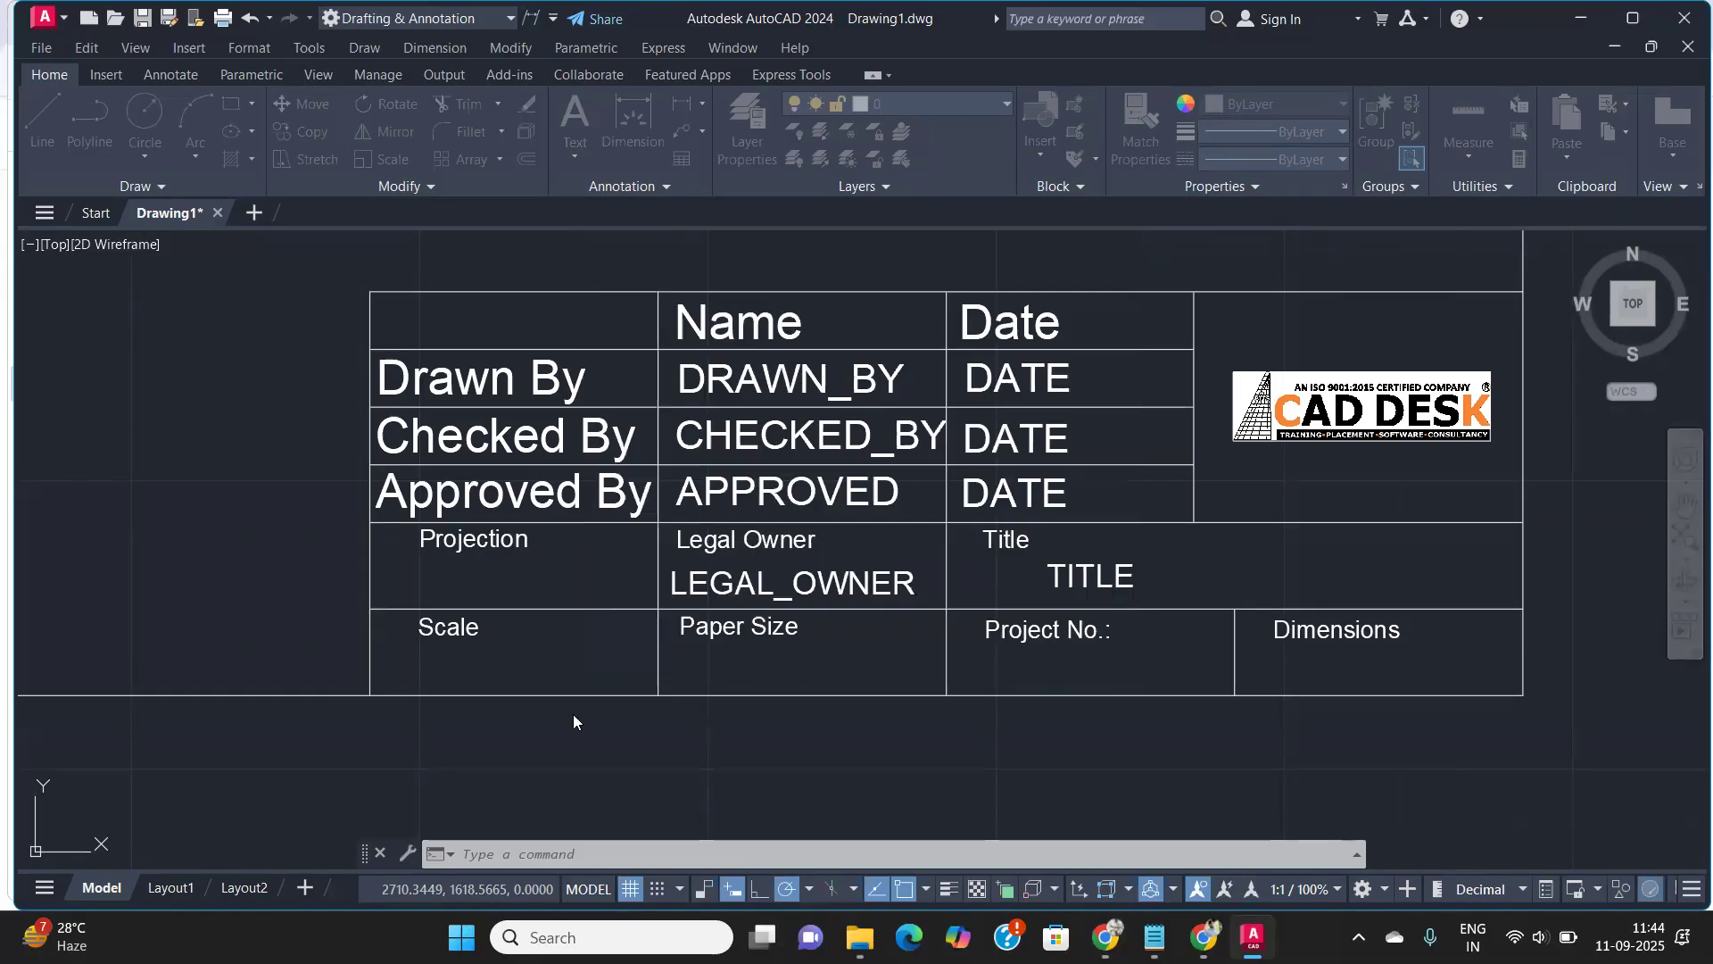
pyautogui.click(460, 674)
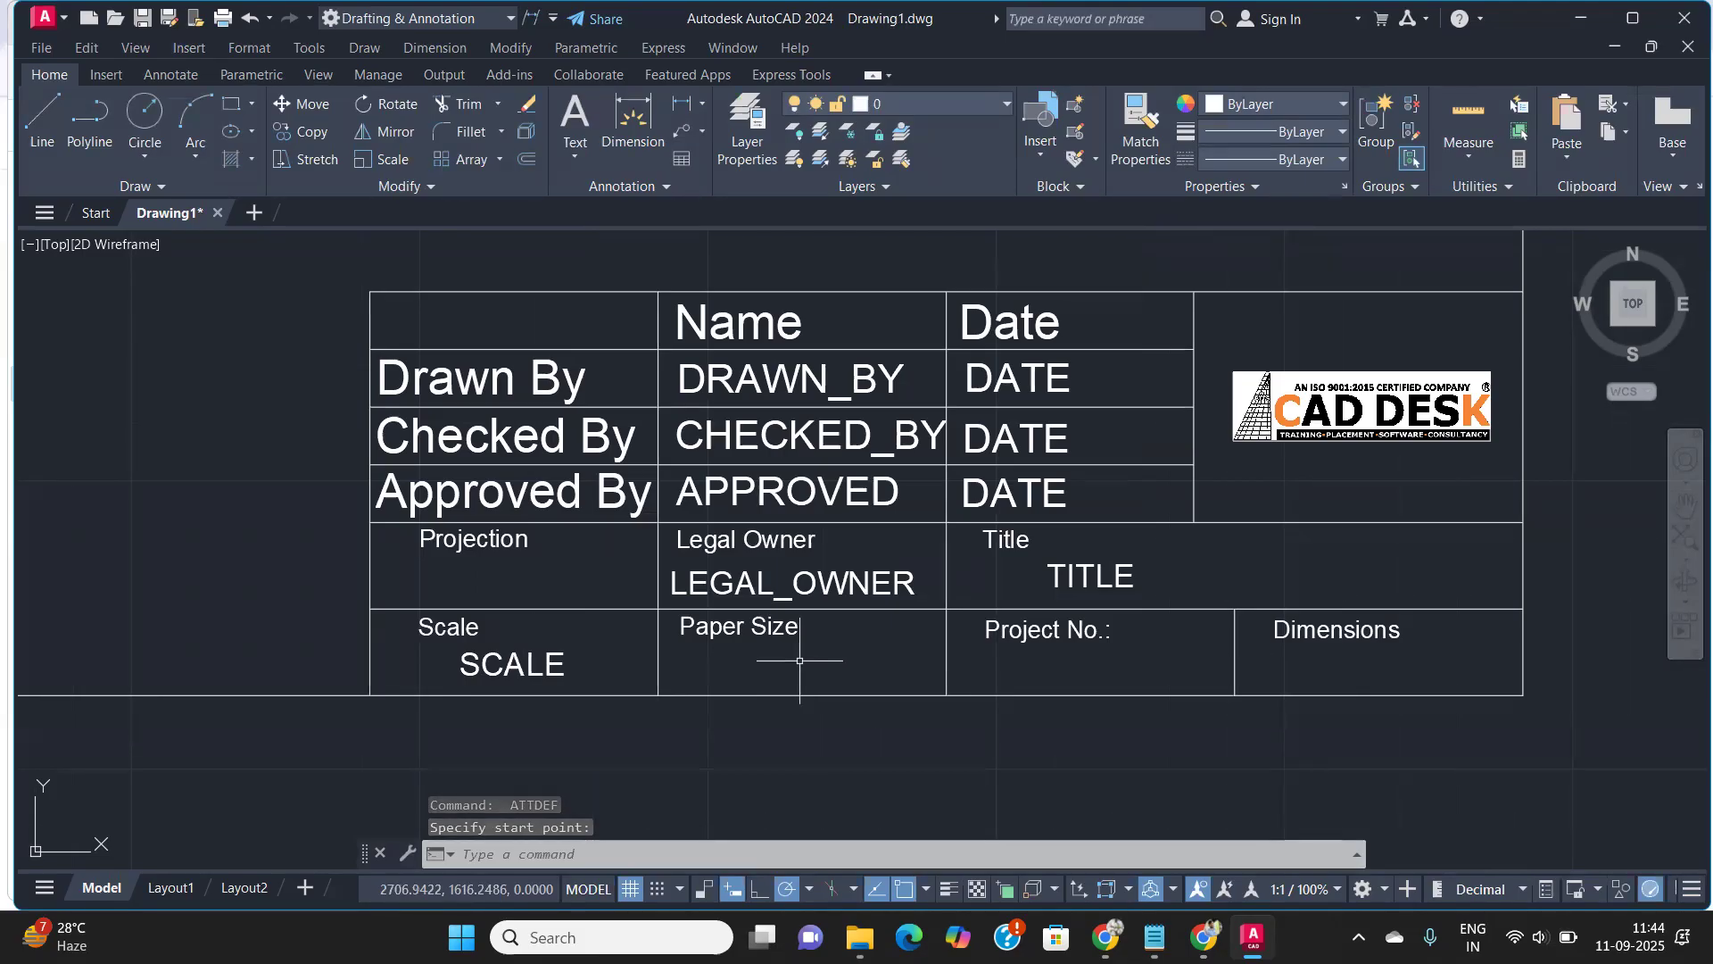
# Define a Paper_Size attribute with prompt "Enter the Size of the Paper" and default A4, and place it beneath the Paper Size label
pyautogui.press('Return')
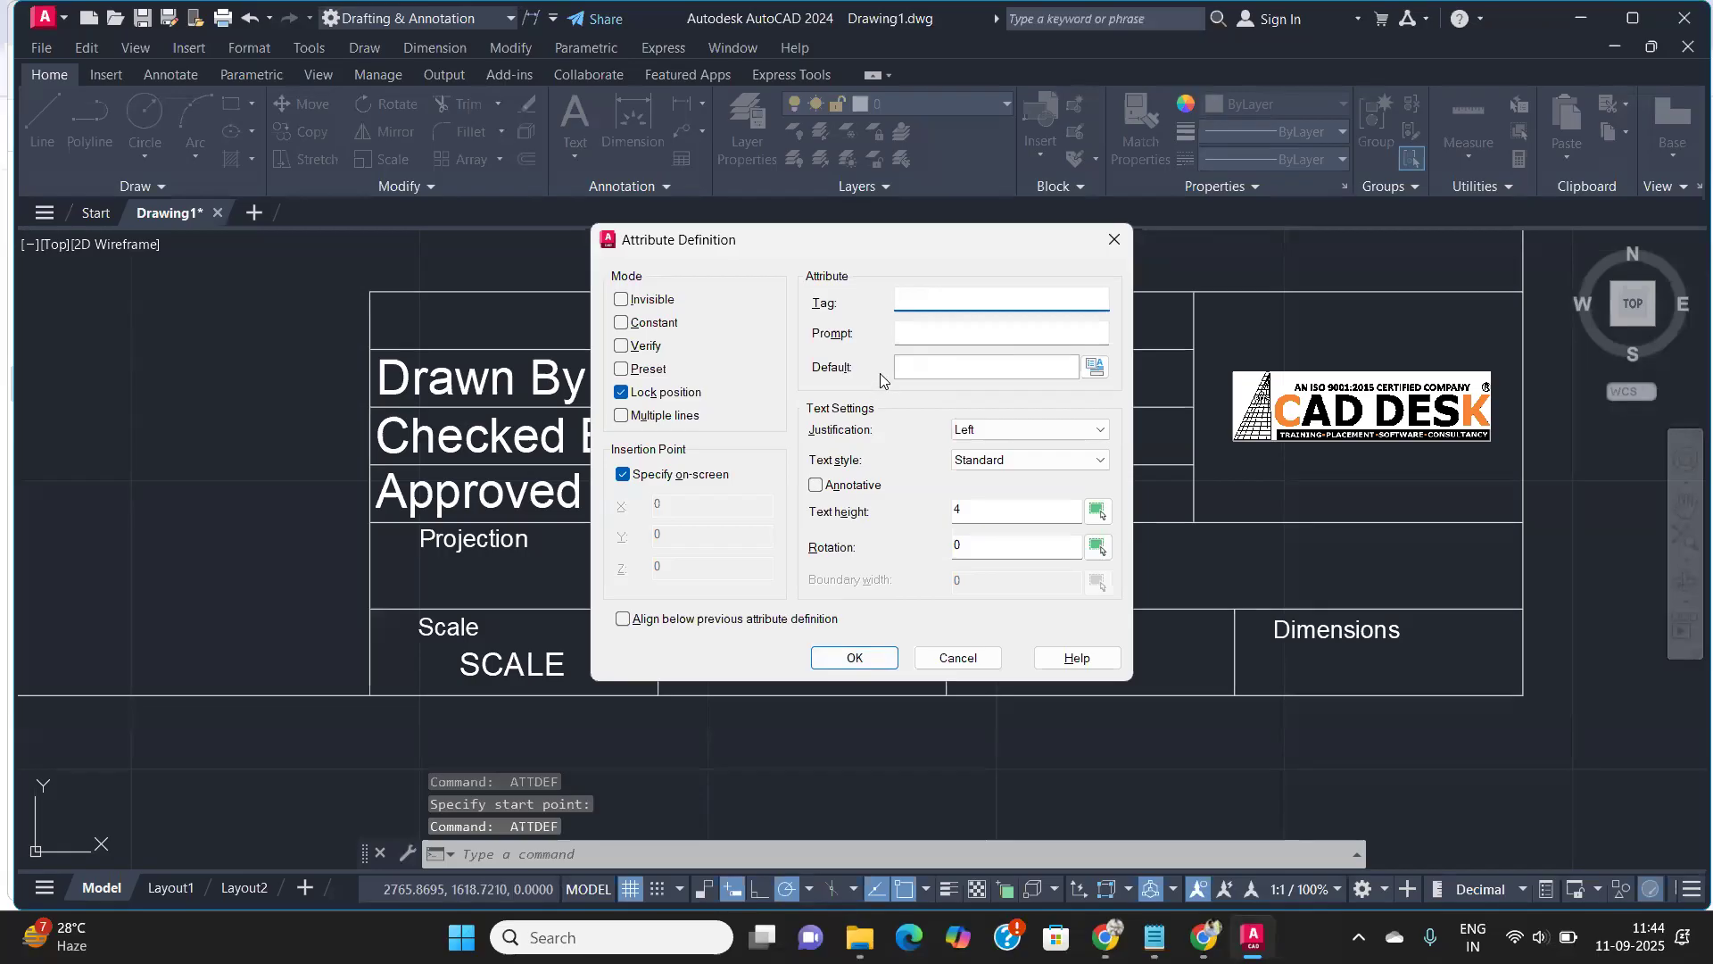
pyautogui.write('Paper_Size')
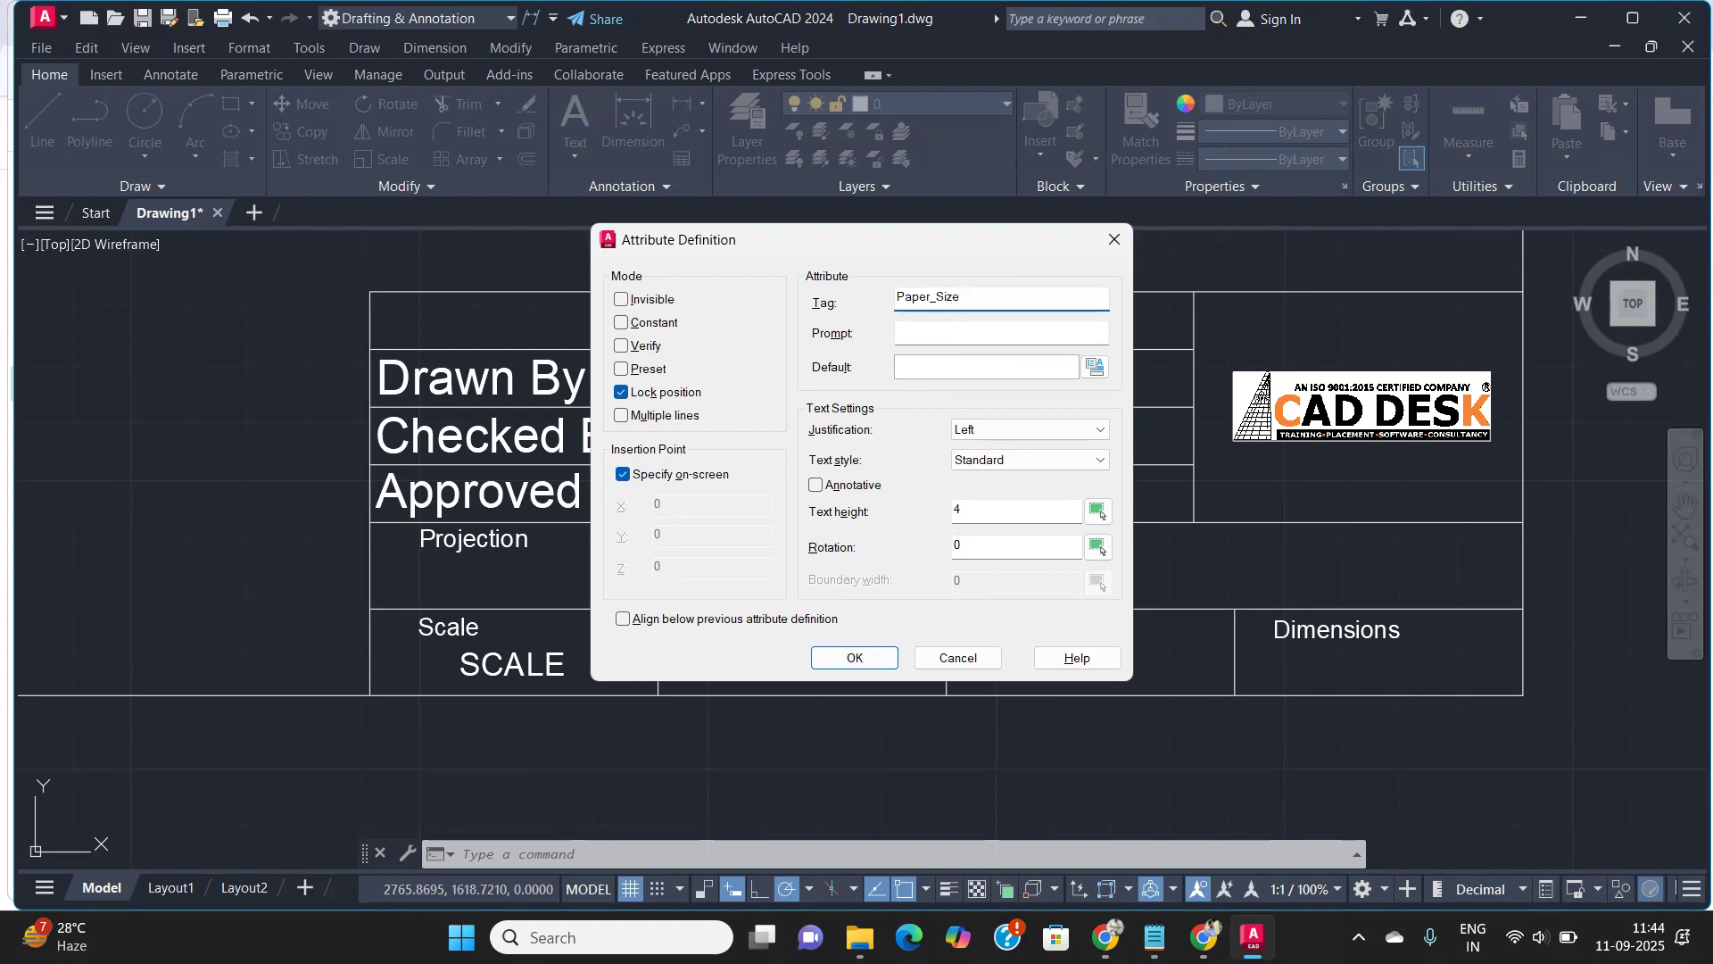
pyautogui.click(942, 335)
pyautogui.write('Enter the Size ')
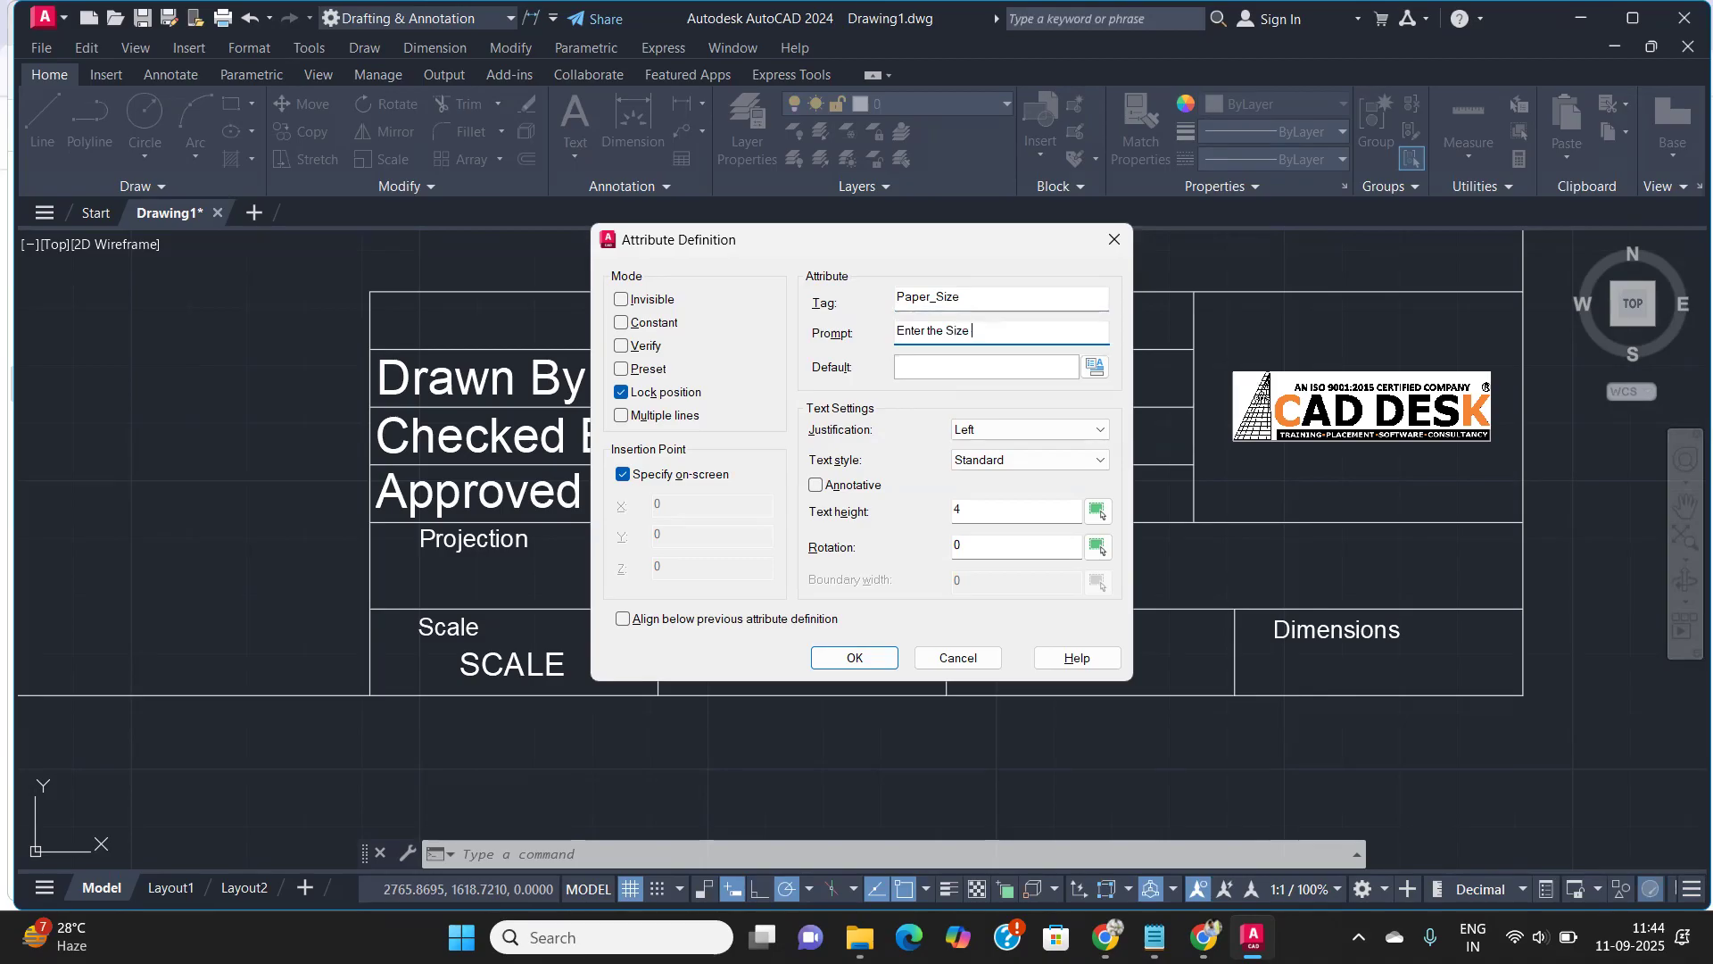
pyautogui.write('of the Paper')
pyautogui.click(899, 366)
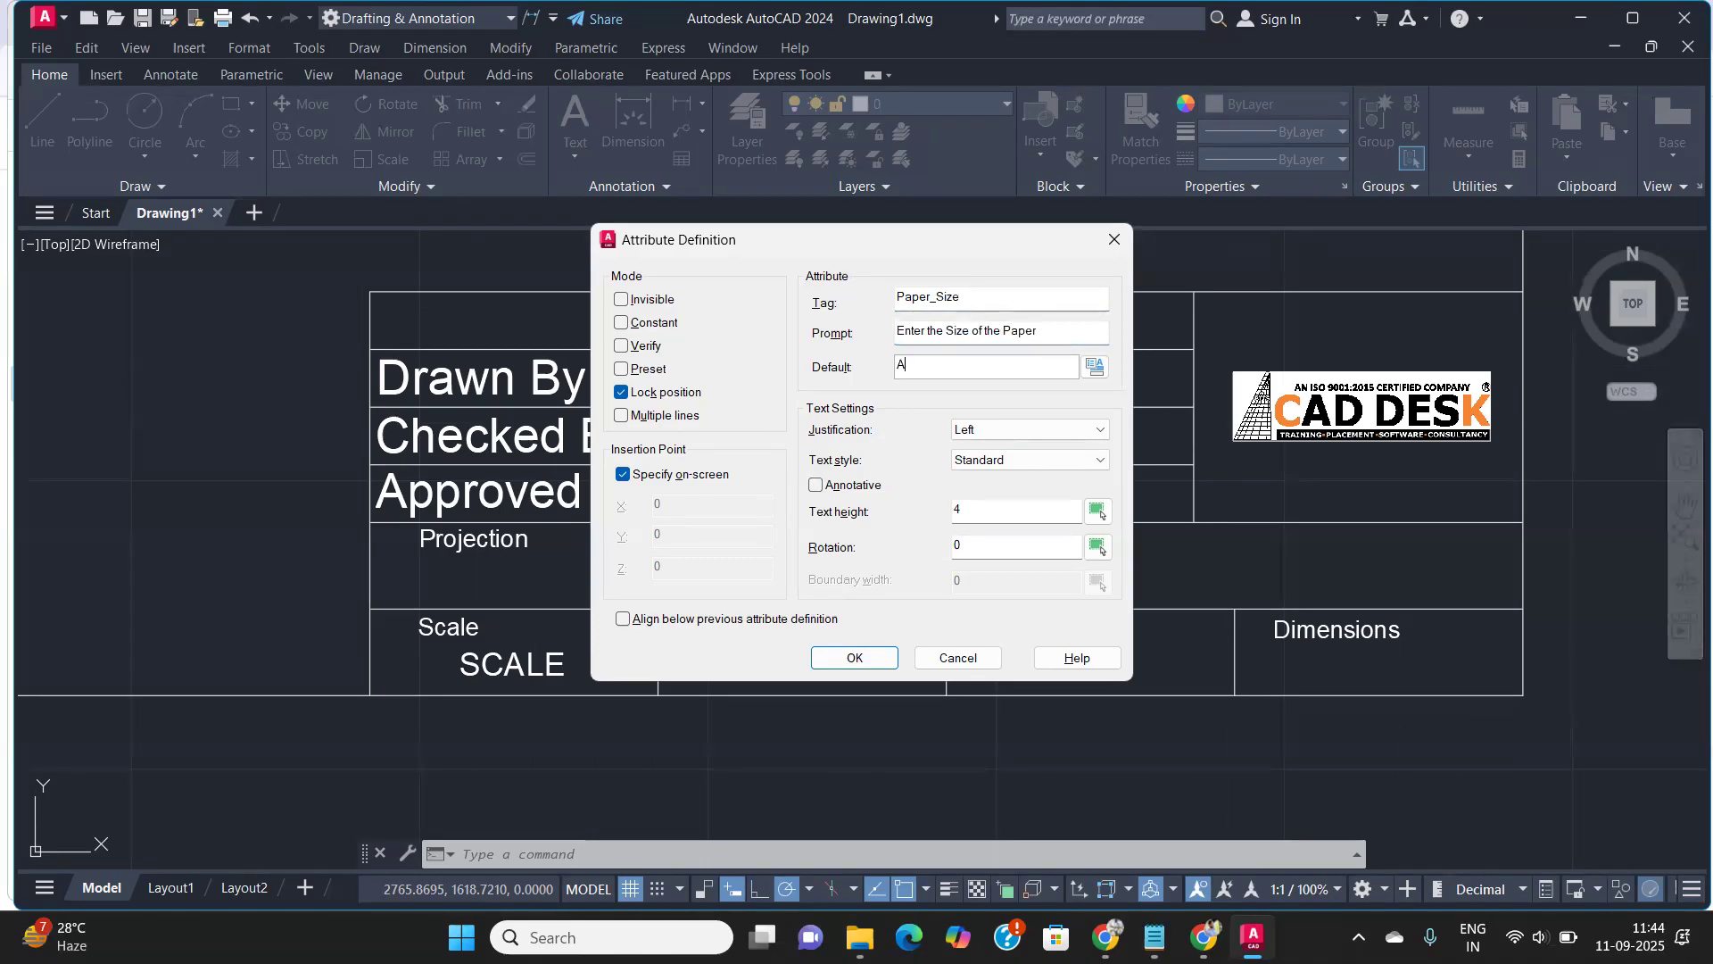
pyautogui.write('A4')
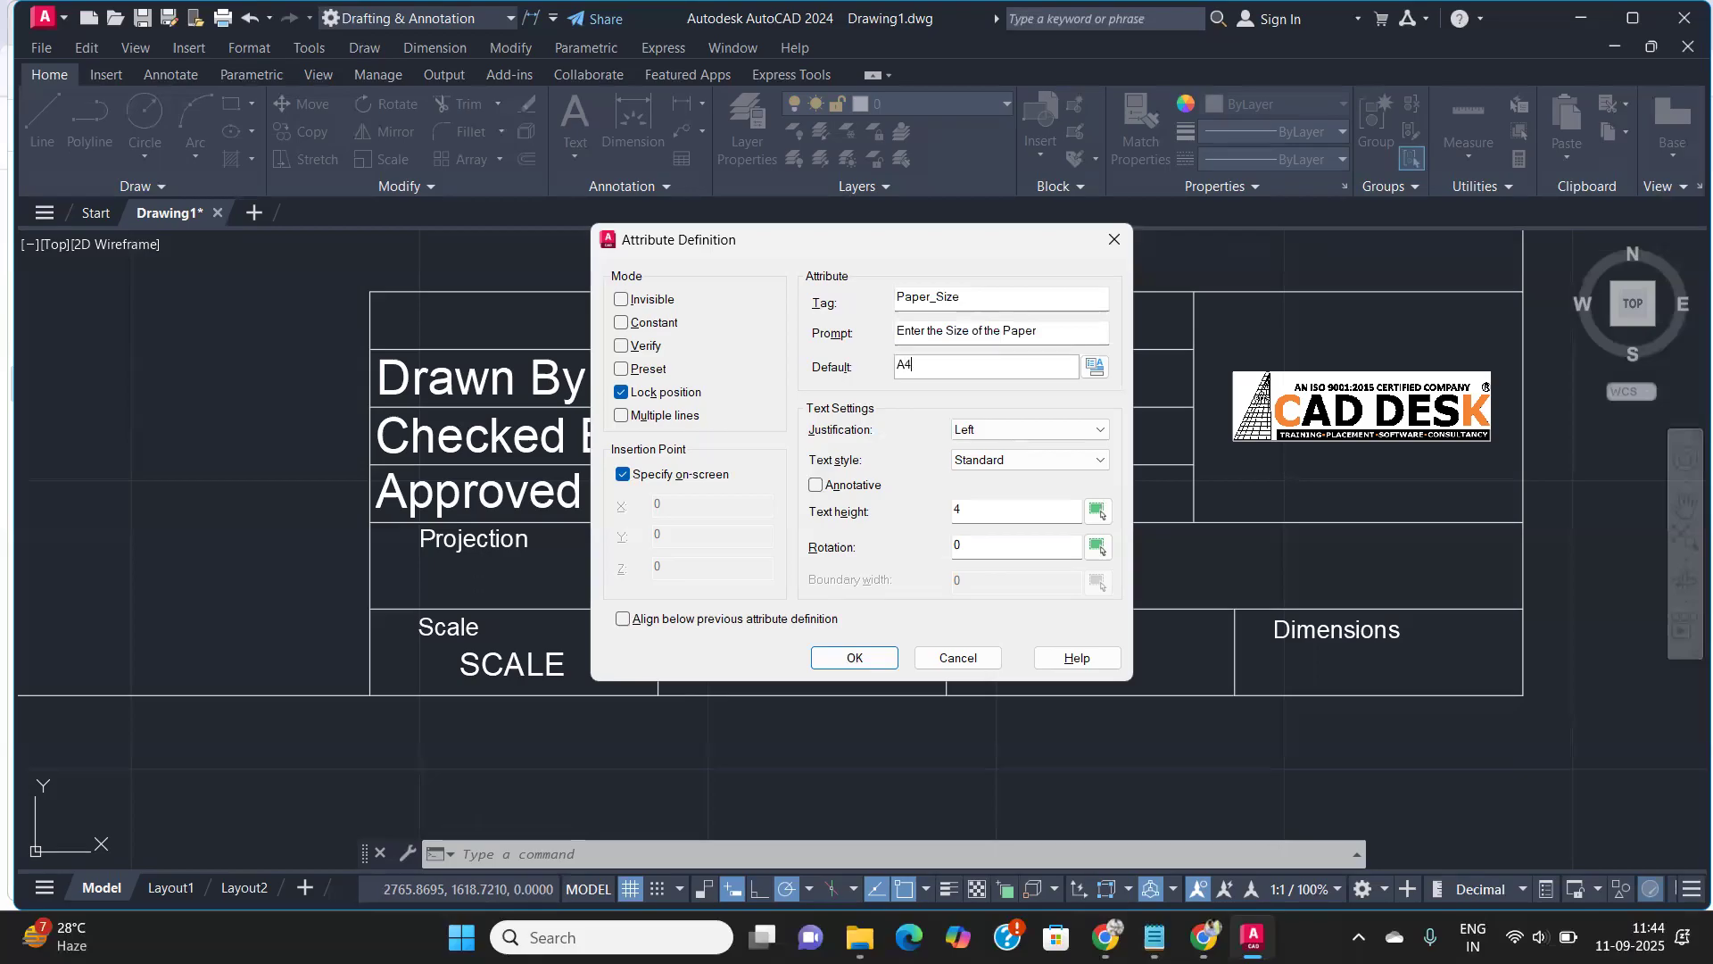
pyautogui.click(872, 660)
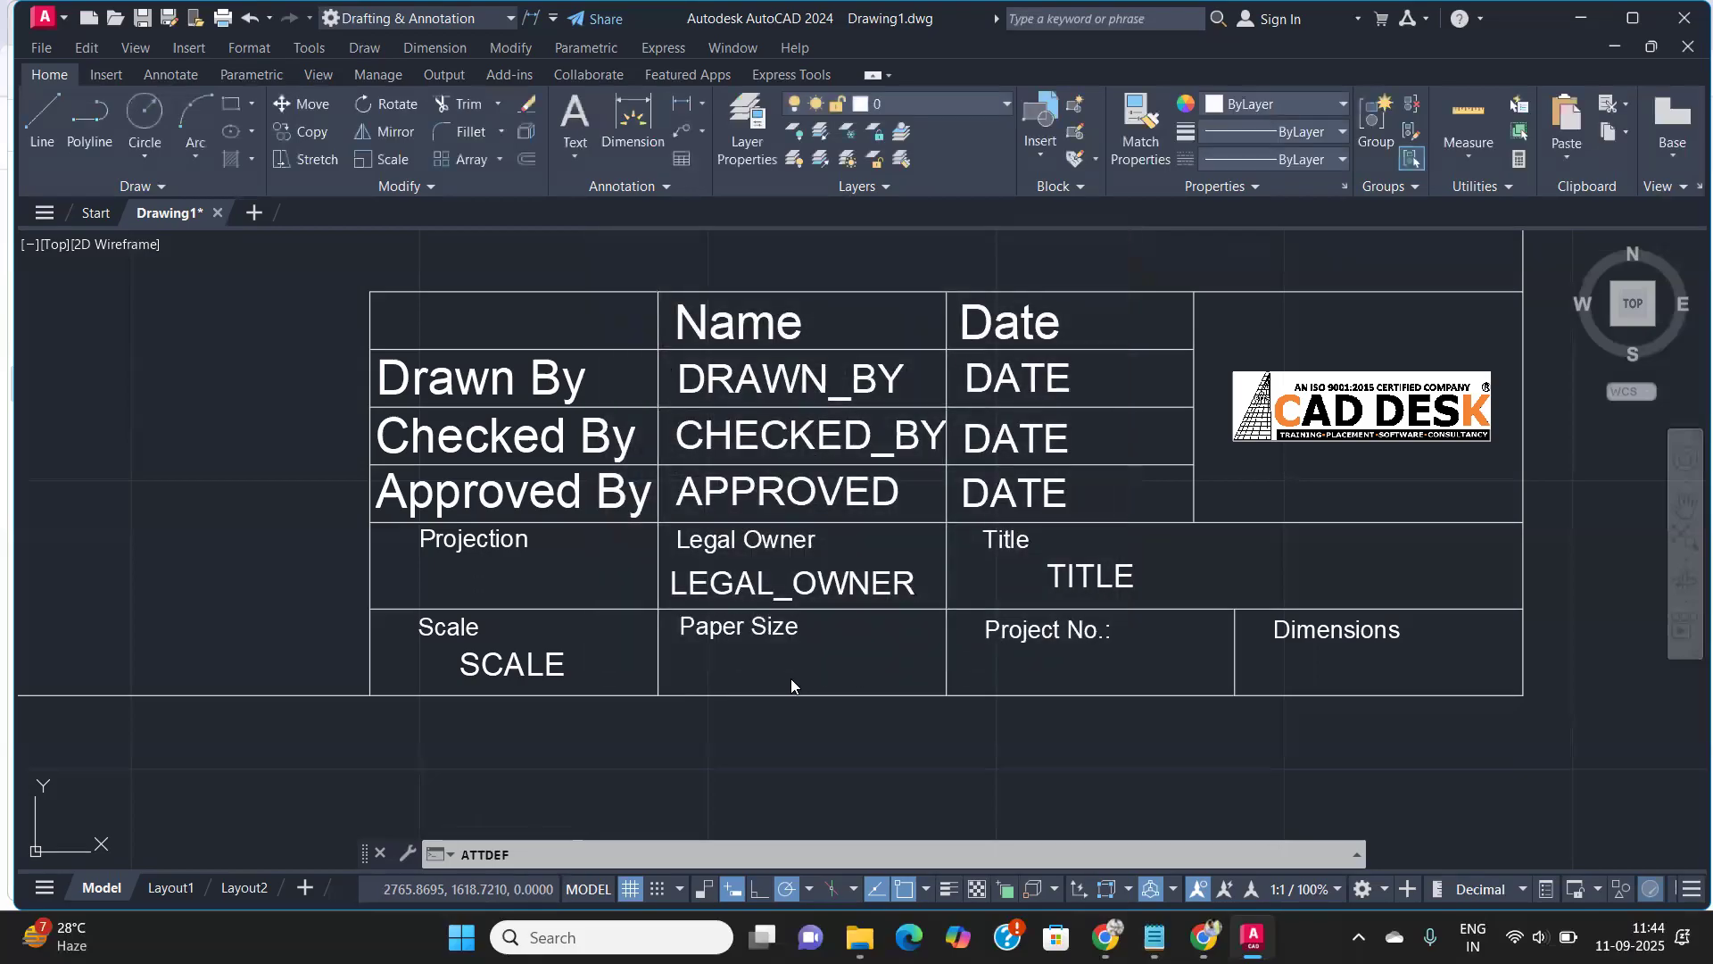
pyautogui.click(709, 677)
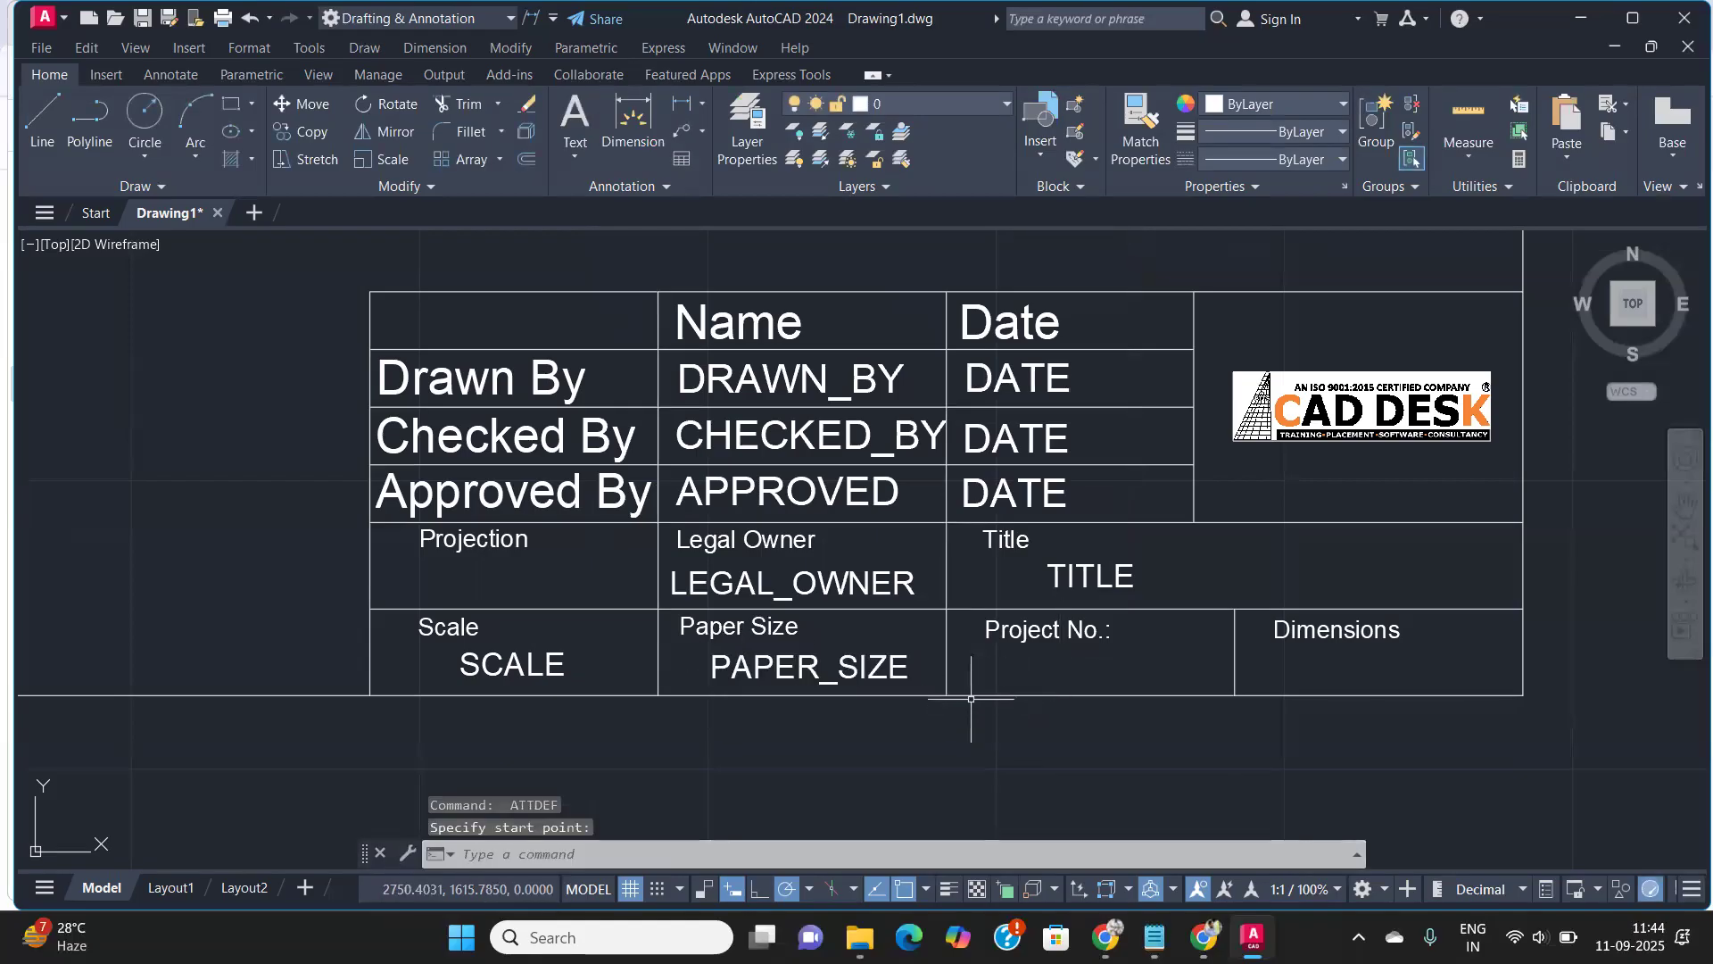
# Define a Project attribute with prompt "Enter your project number" and default 01, and place it beneath the Project No. label
pyautogui.click(992, 659)
pyautogui.press('Return')
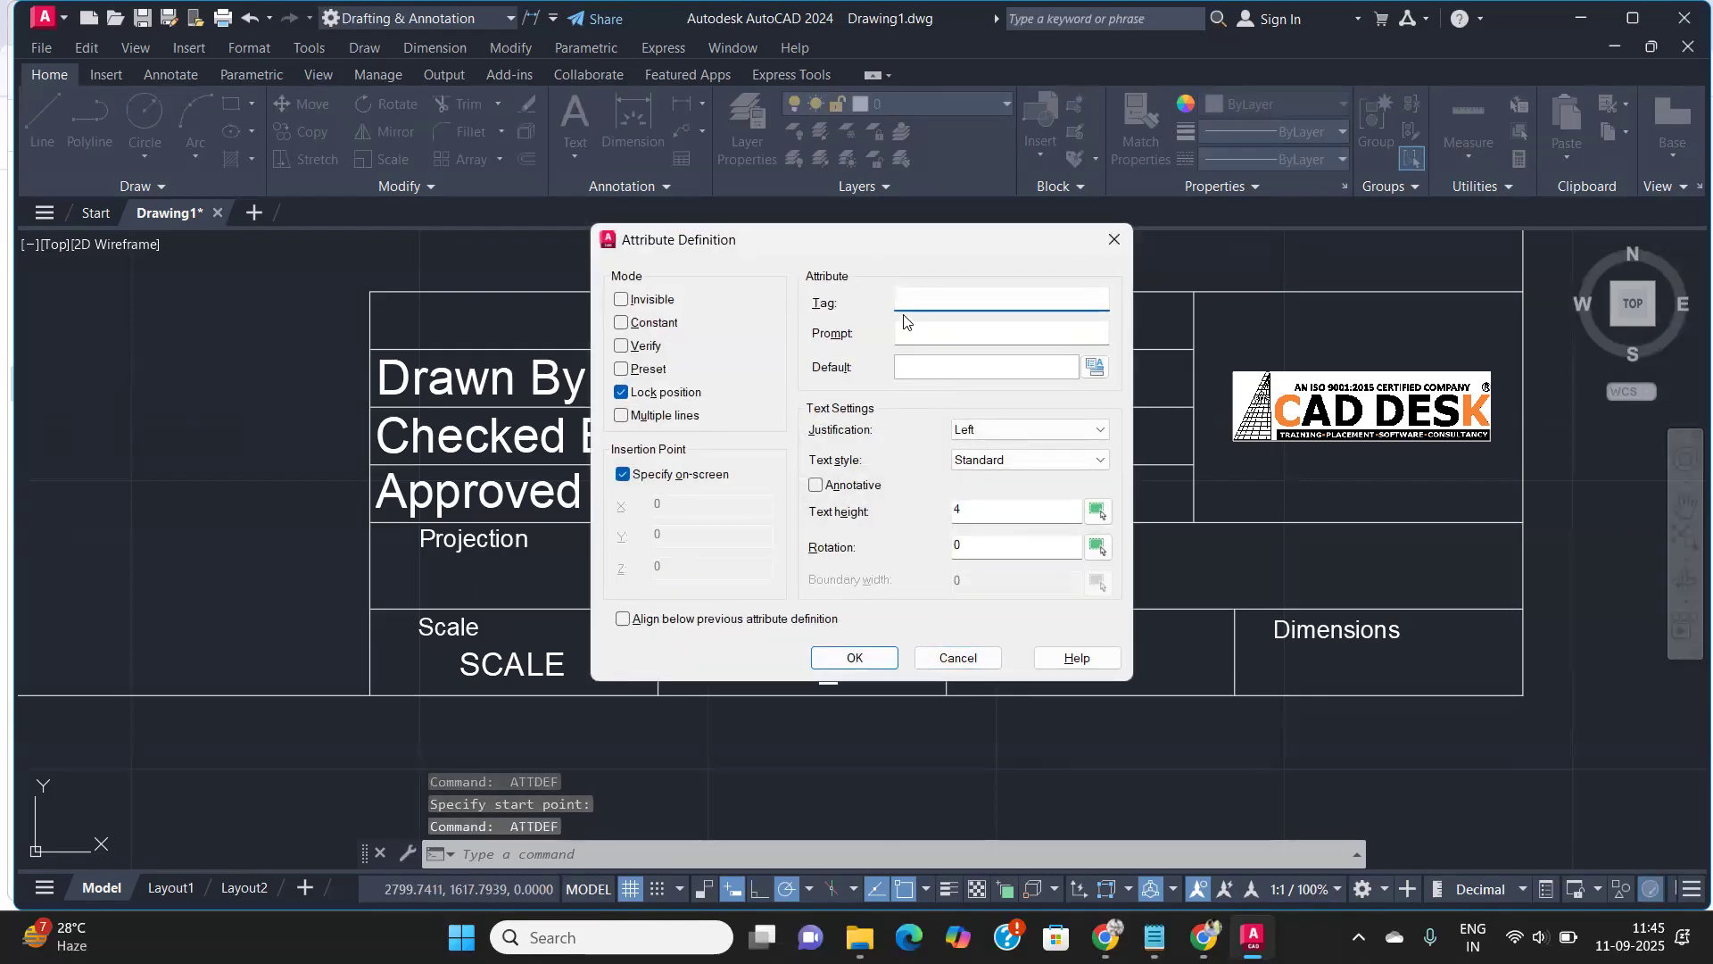
pyautogui.write('Project')
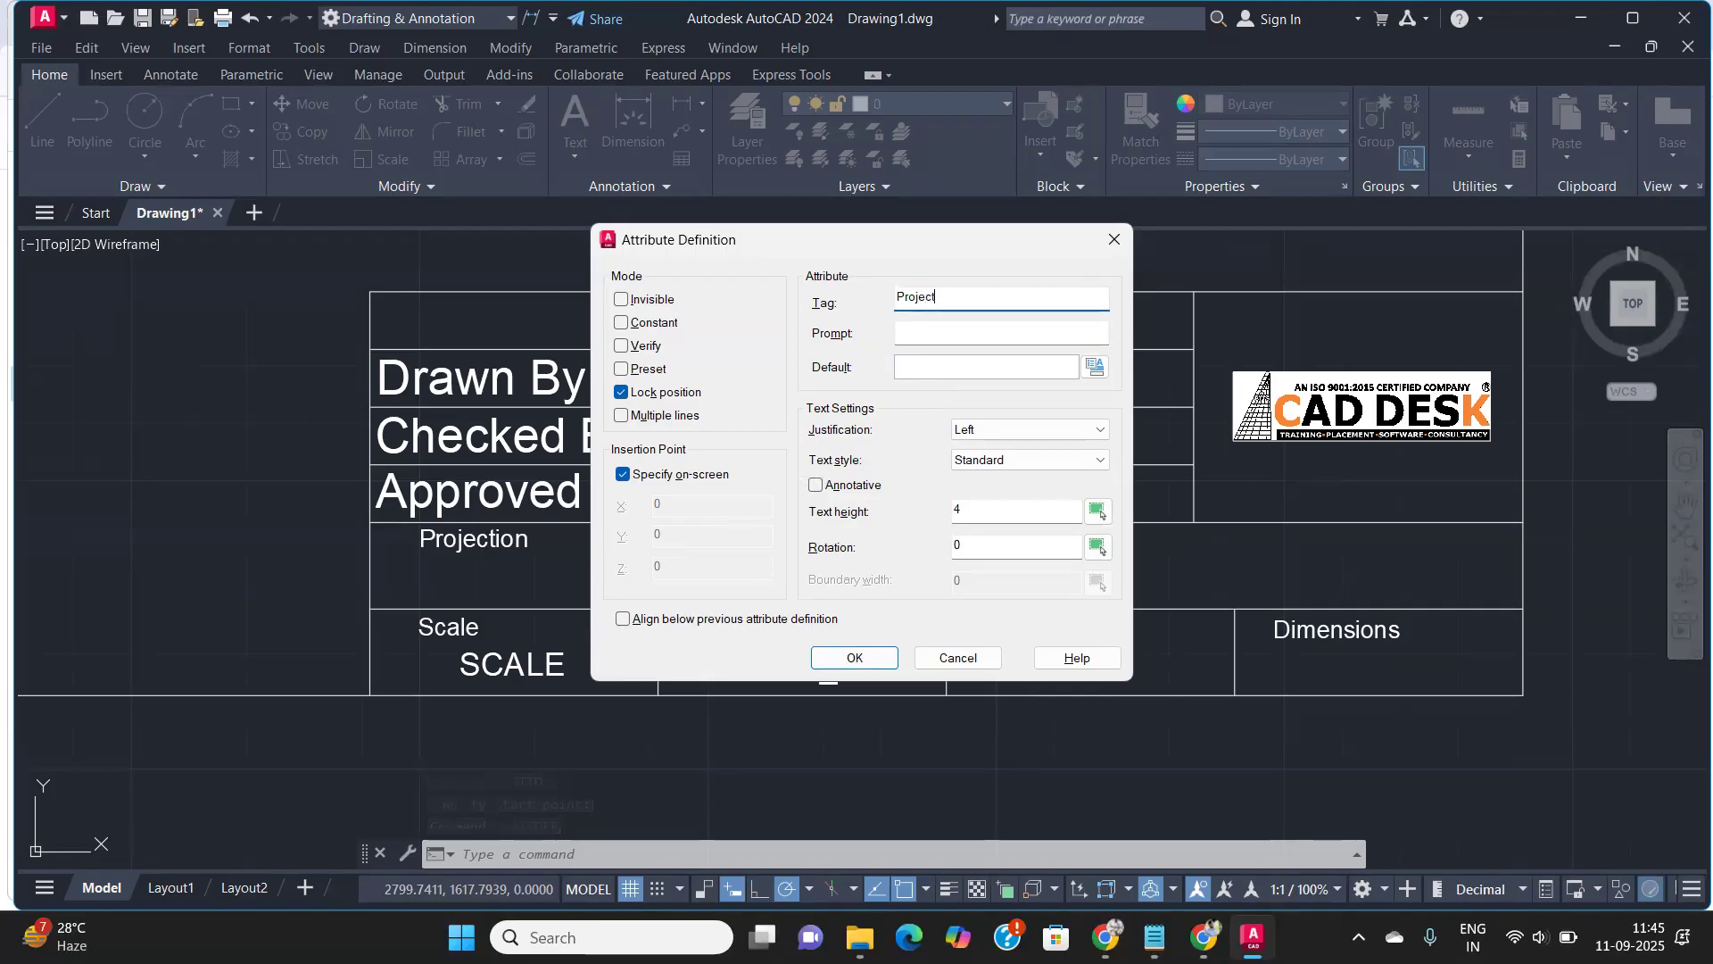
pyautogui.click(904, 323)
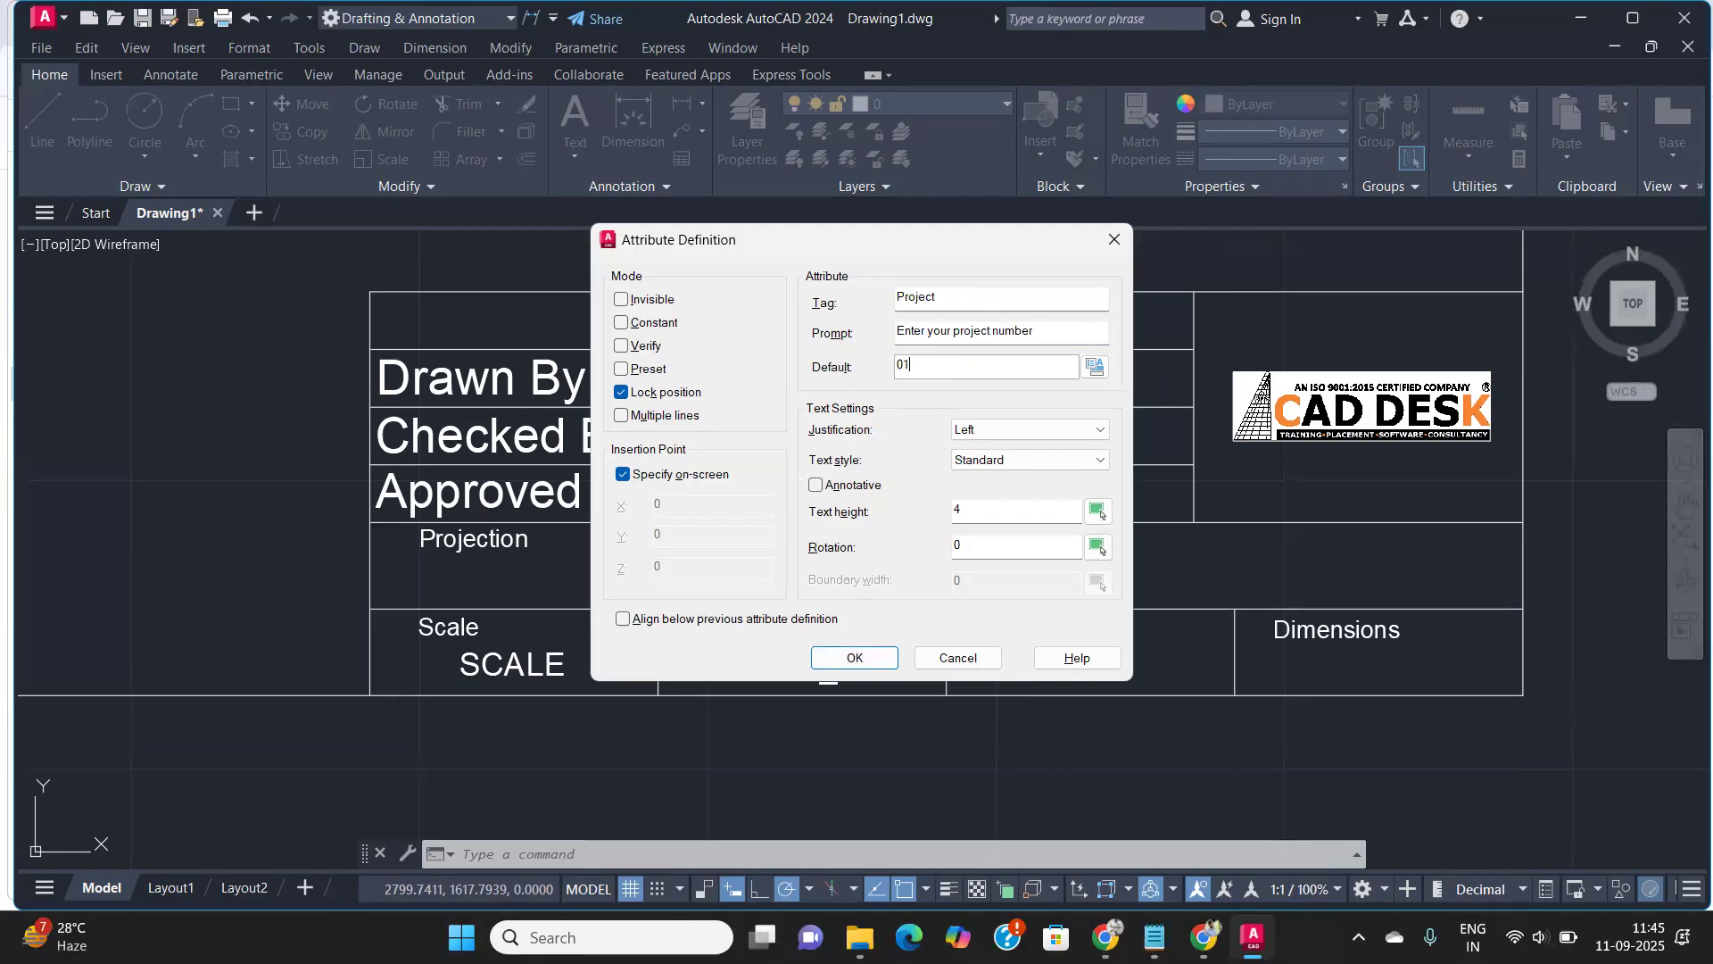
pyautogui.click(852, 658)
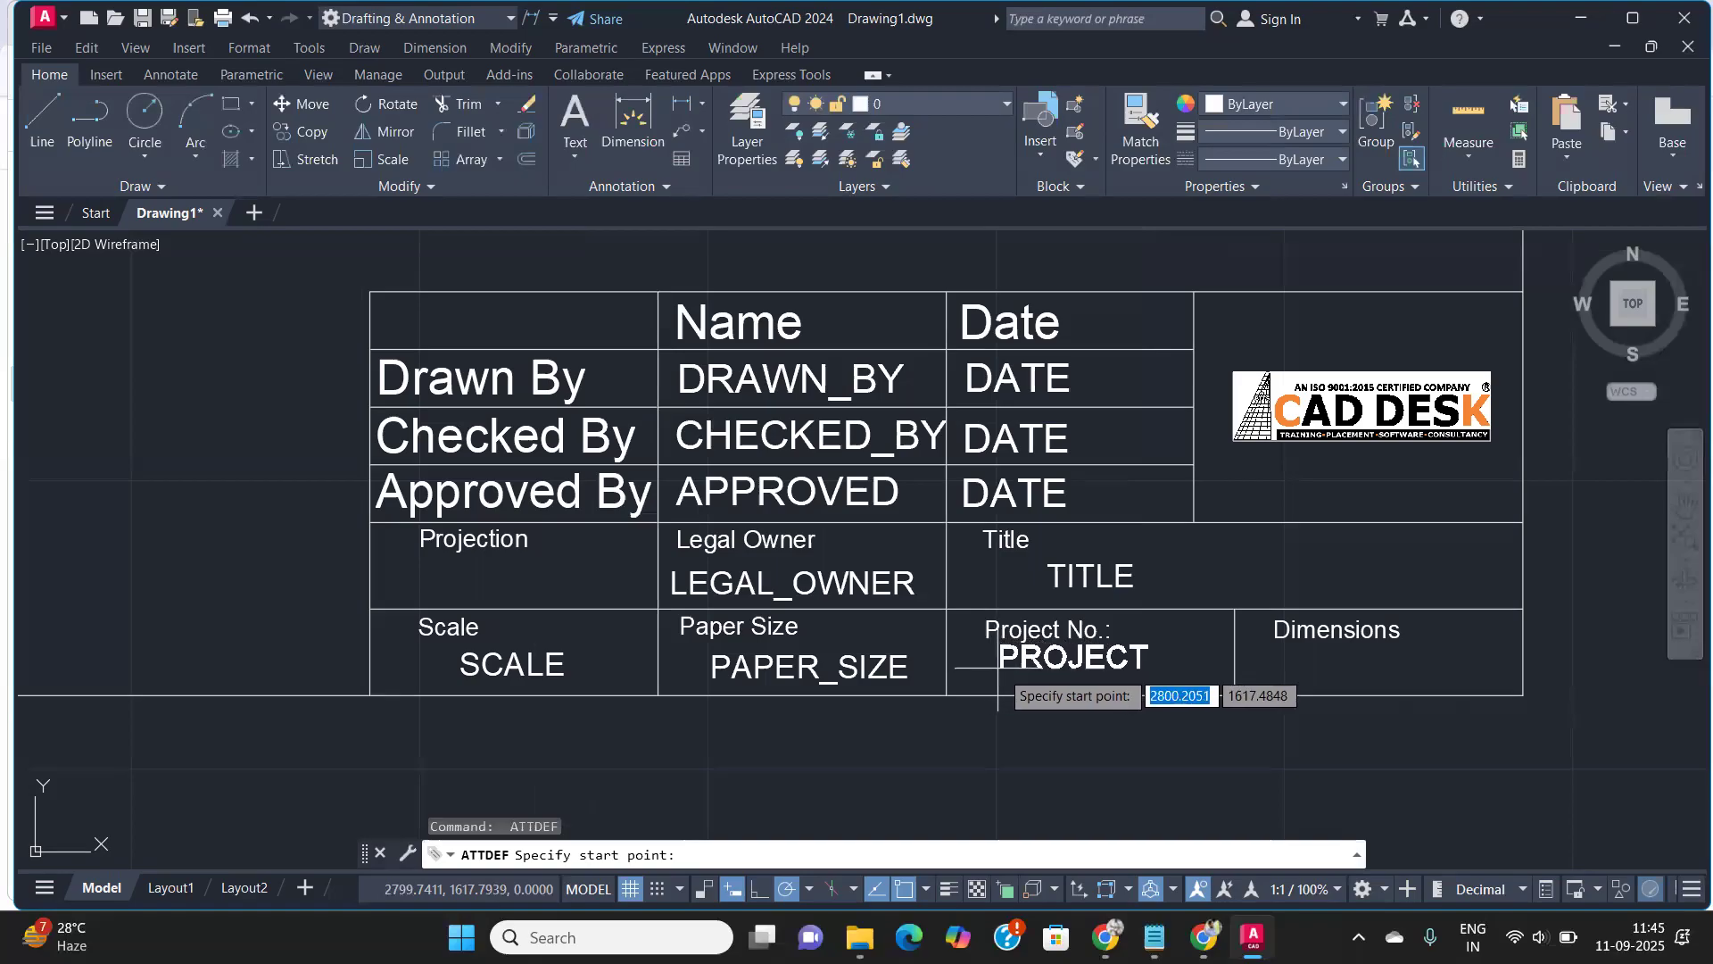
pyautogui.click(1009, 680)
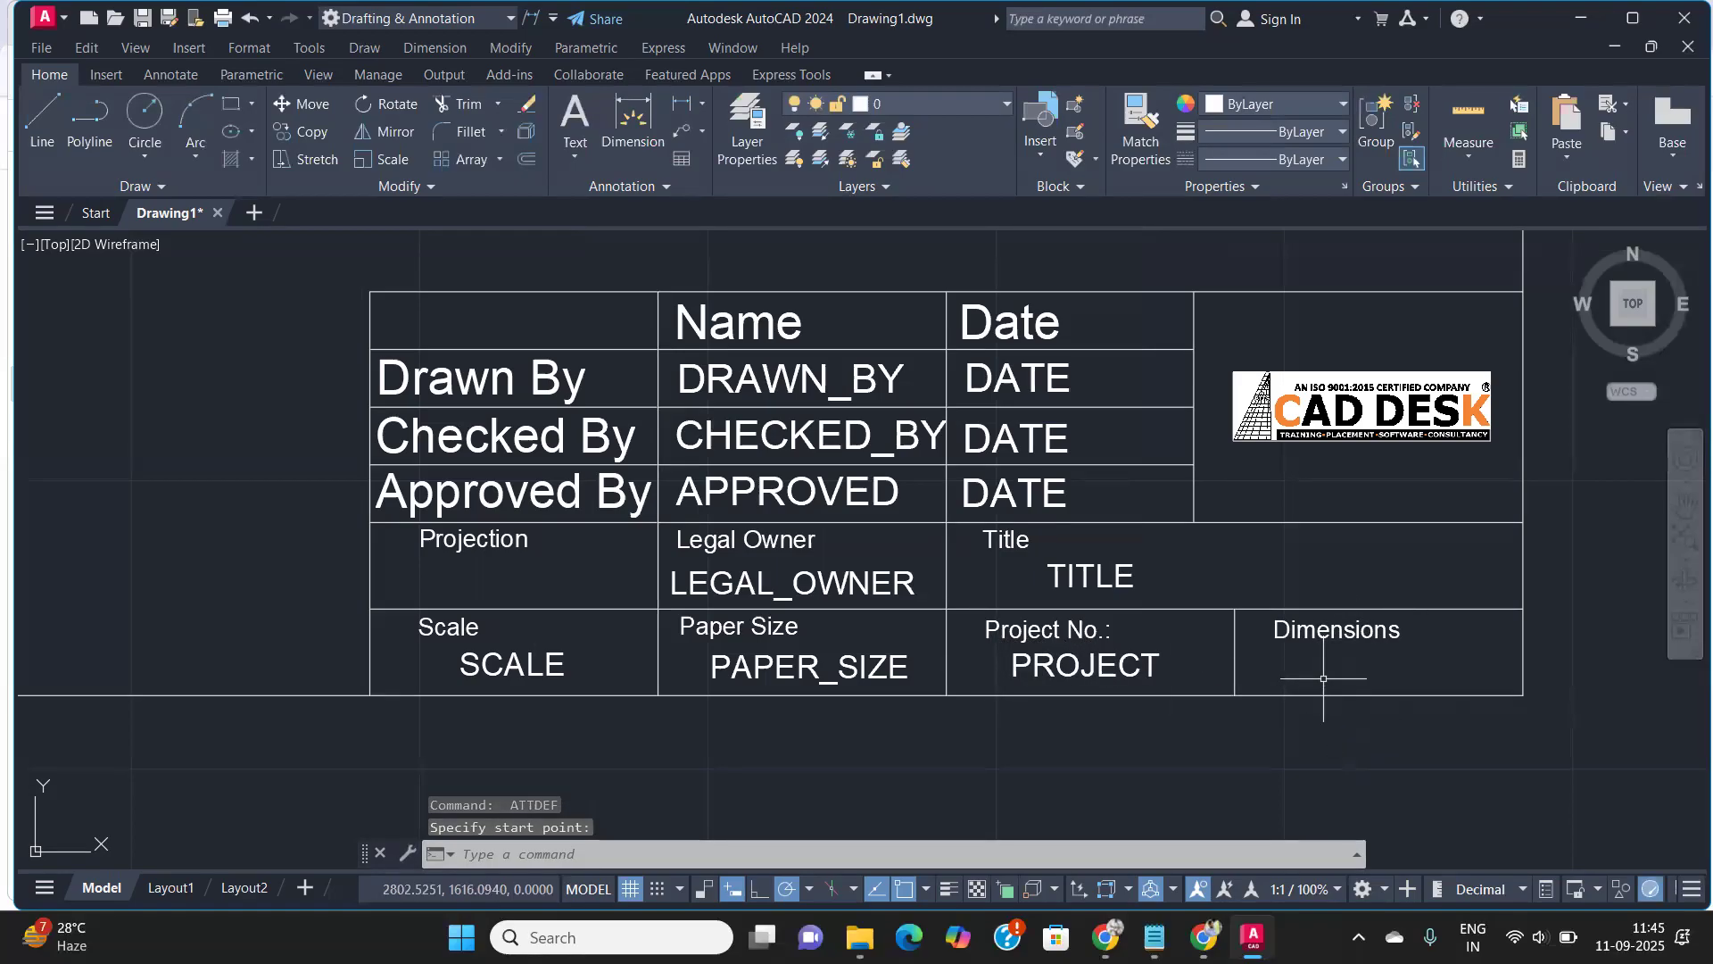
# Define a Dimension attribute with prompt "Enter used dimension in your project" and default "In mm", and place it beneath the Dimensions label
pyautogui.press('Return')
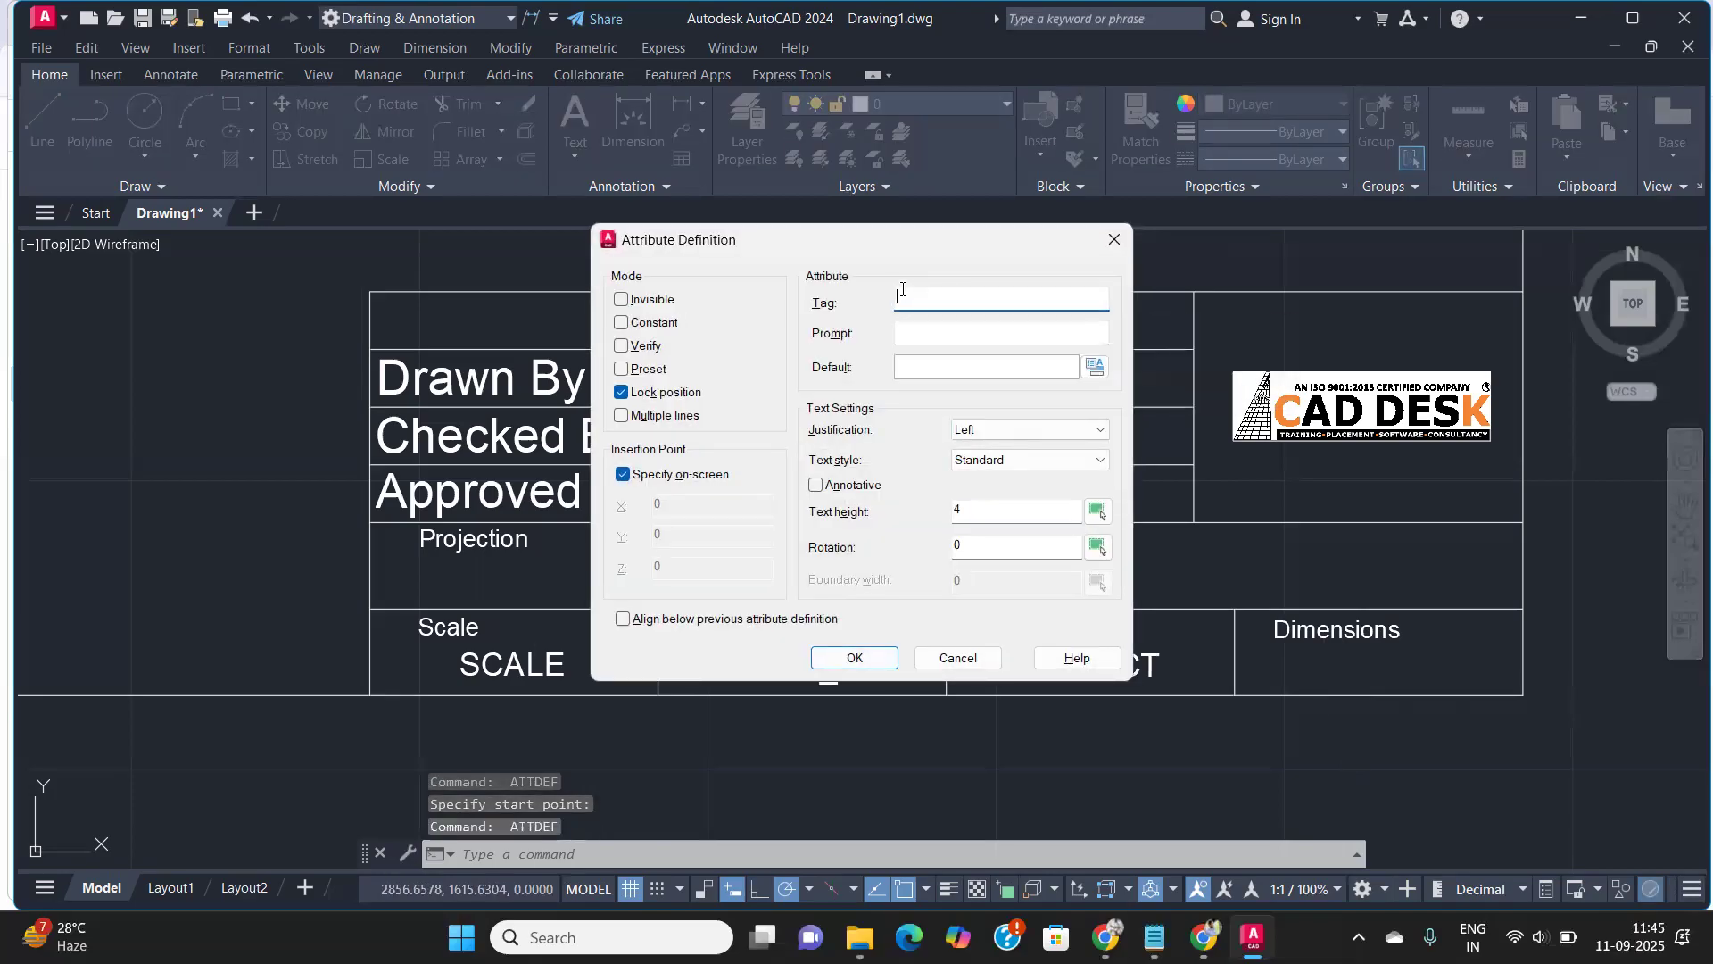
pyautogui.write('Dimension')
pyautogui.press('Tab')
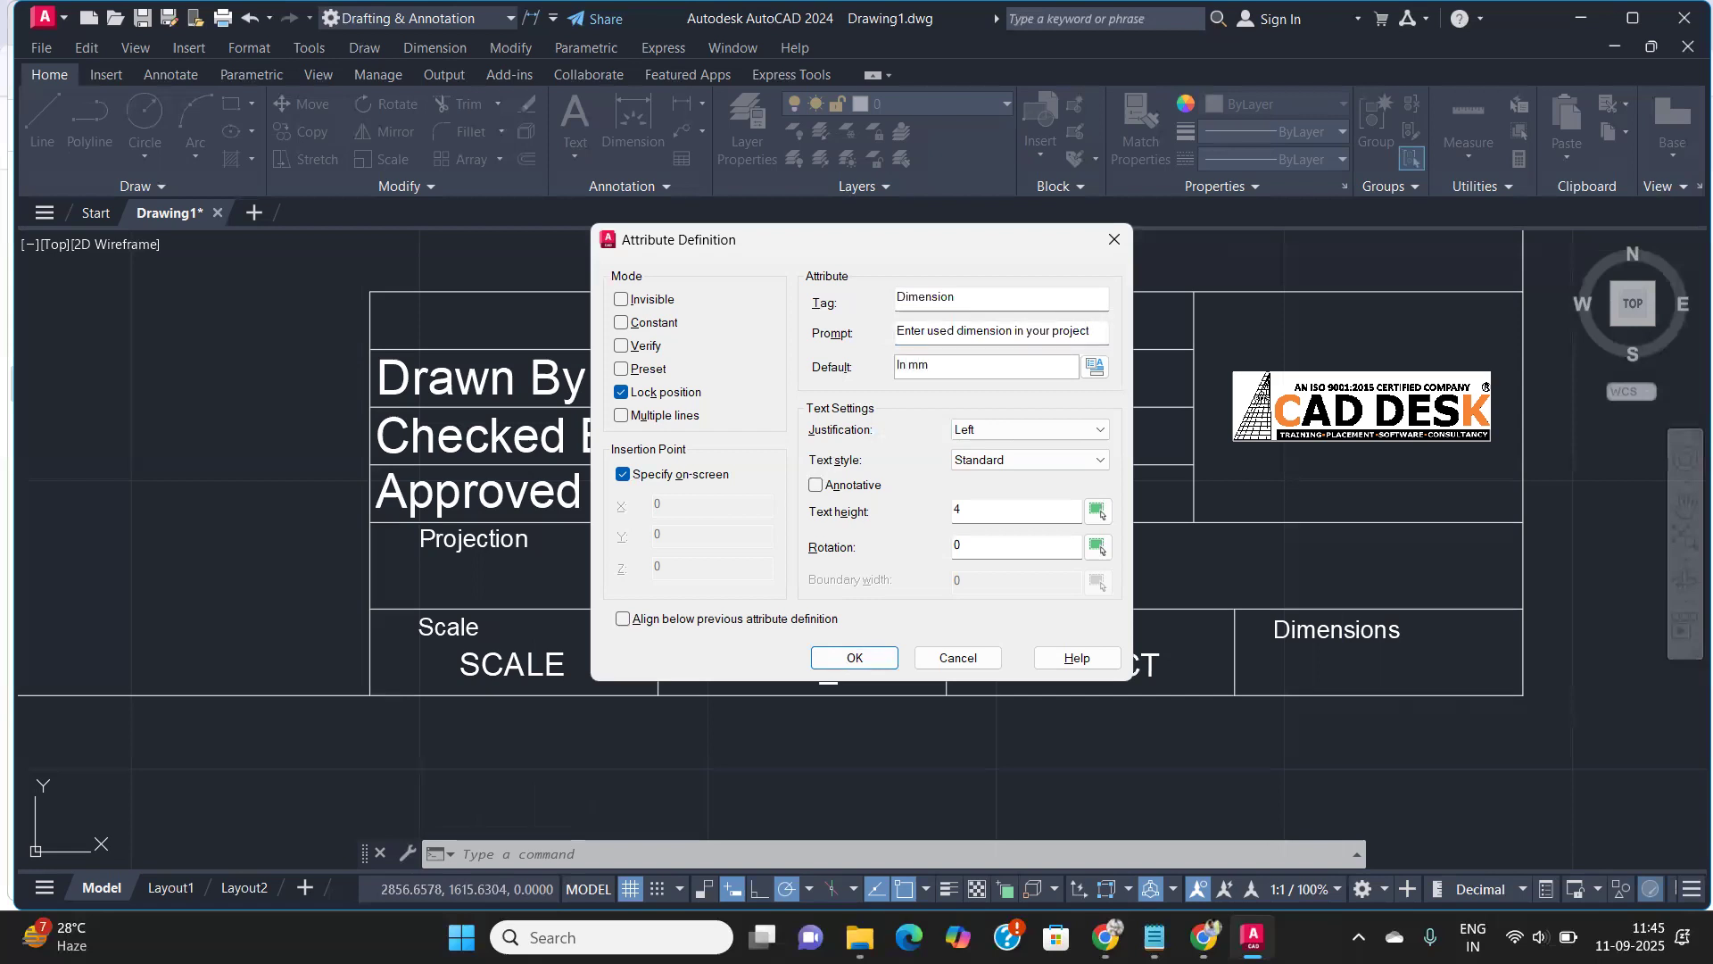
pyautogui.click(854, 658)
pyautogui.click(1291, 677)
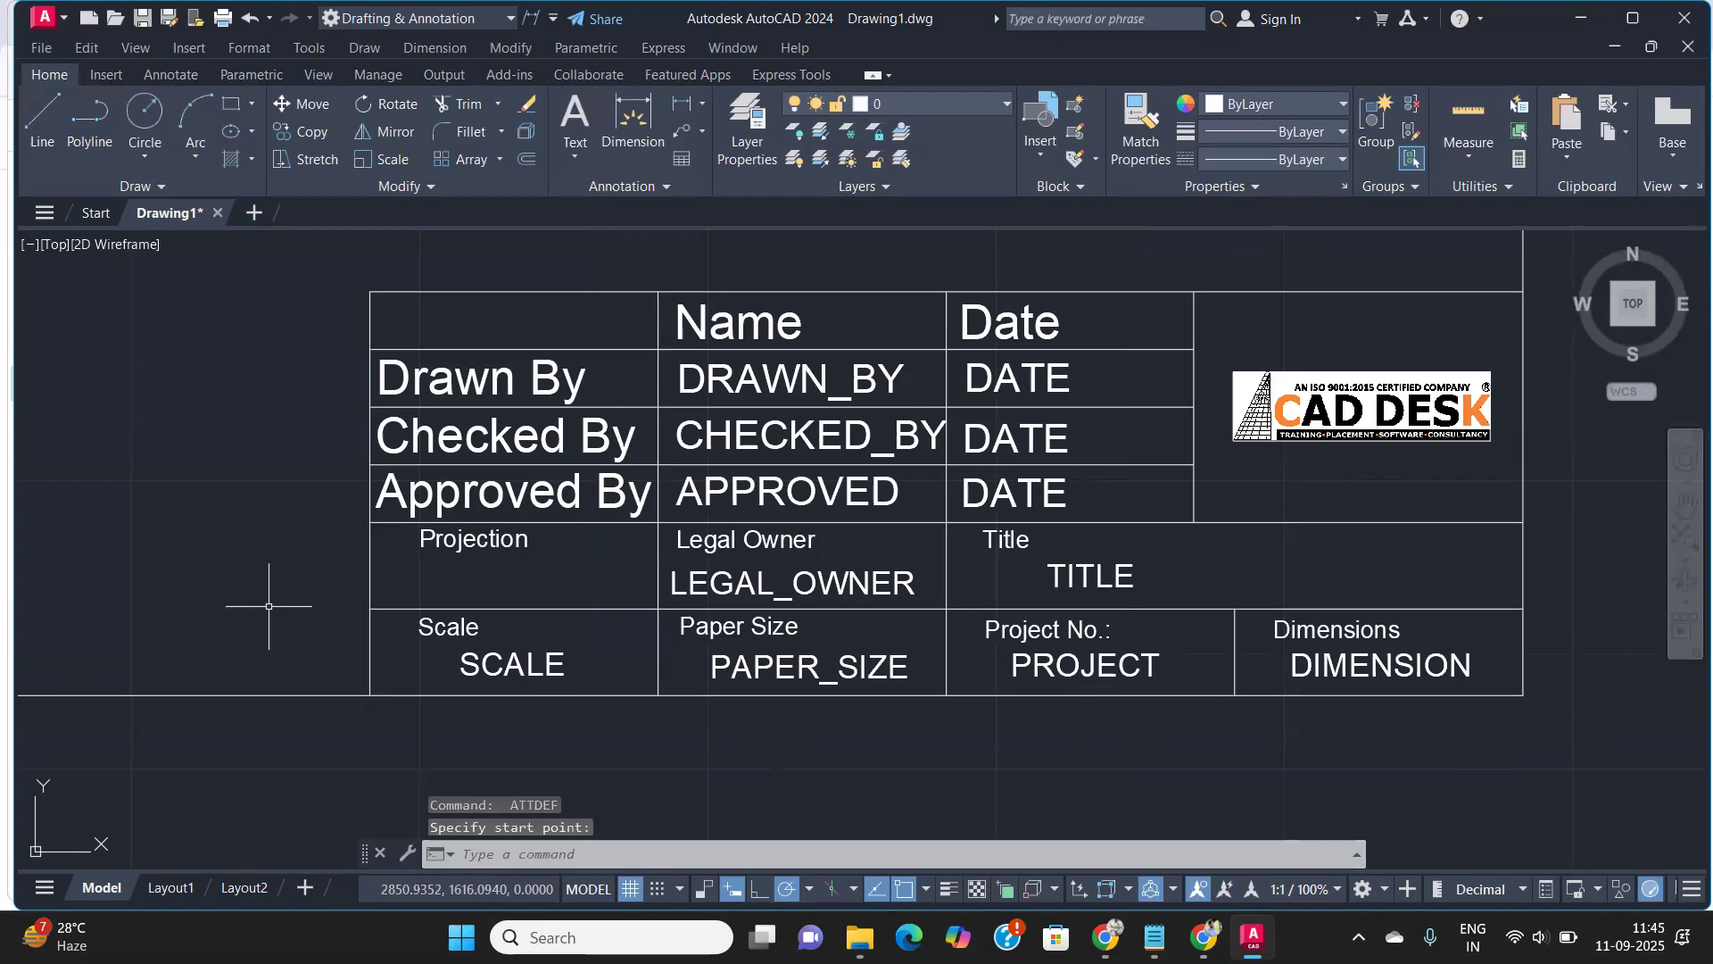
# Draw a circle of radius 4 in the empty area to the right of the title block
pyautogui.scroll(-2, 215, 585)
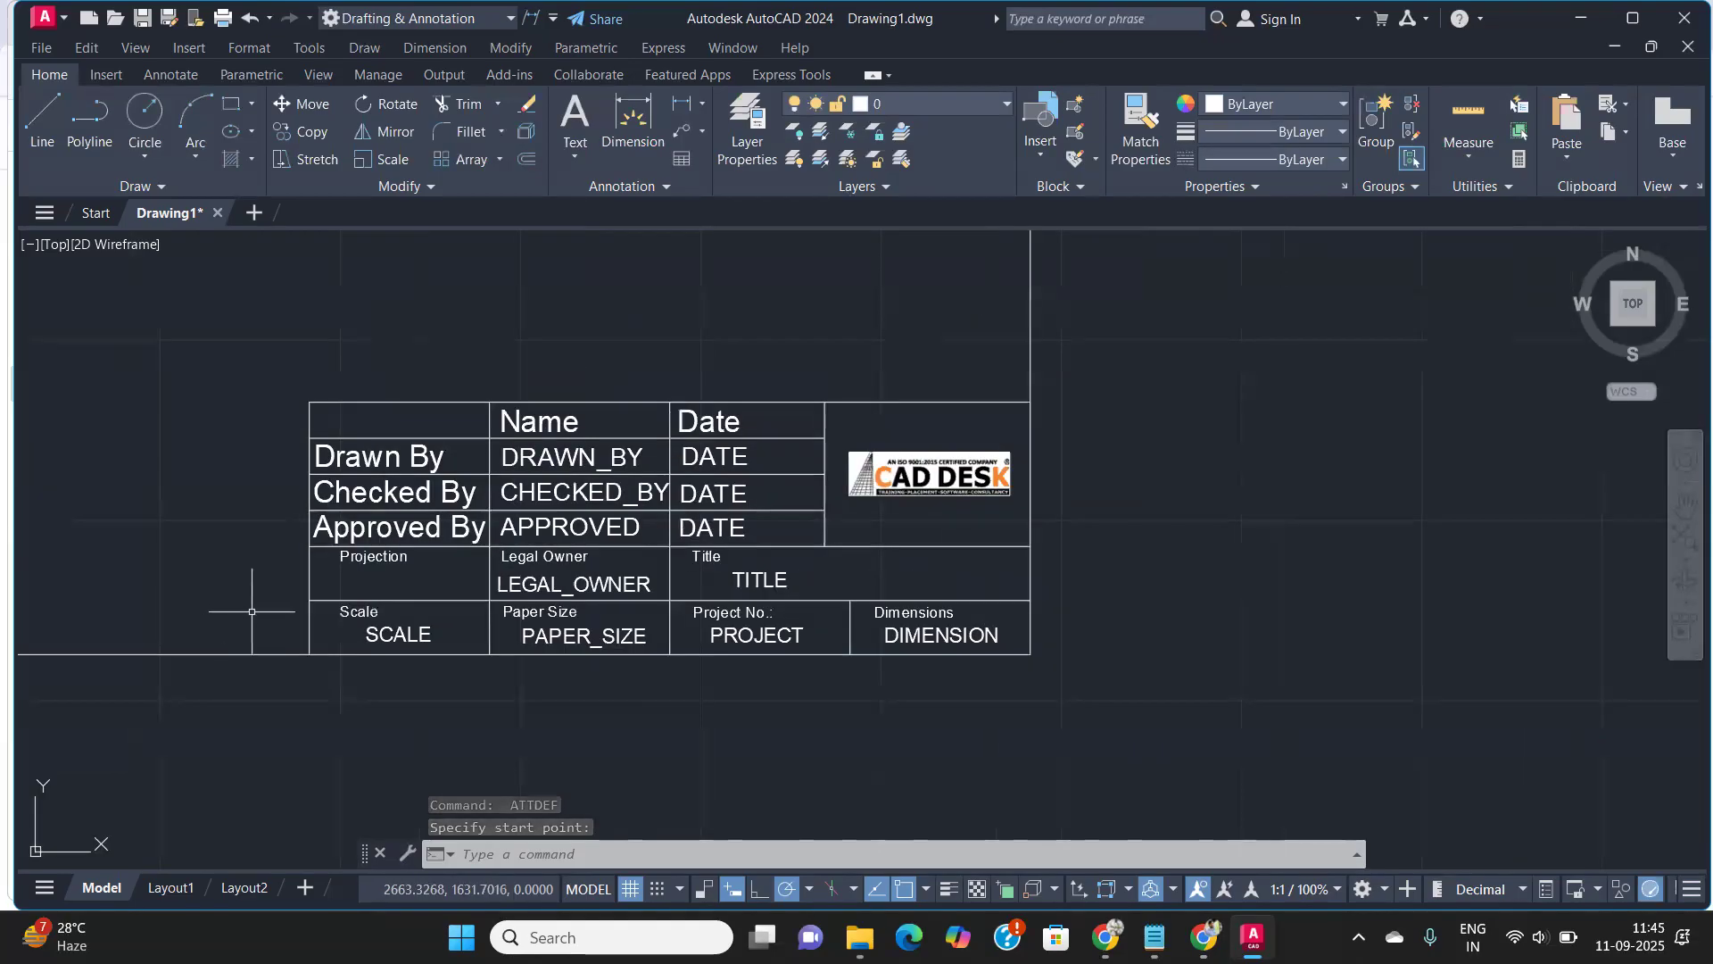
pyautogui.write('c')
pyautogui.press('Return')
pyautogui.click(1295, 582)
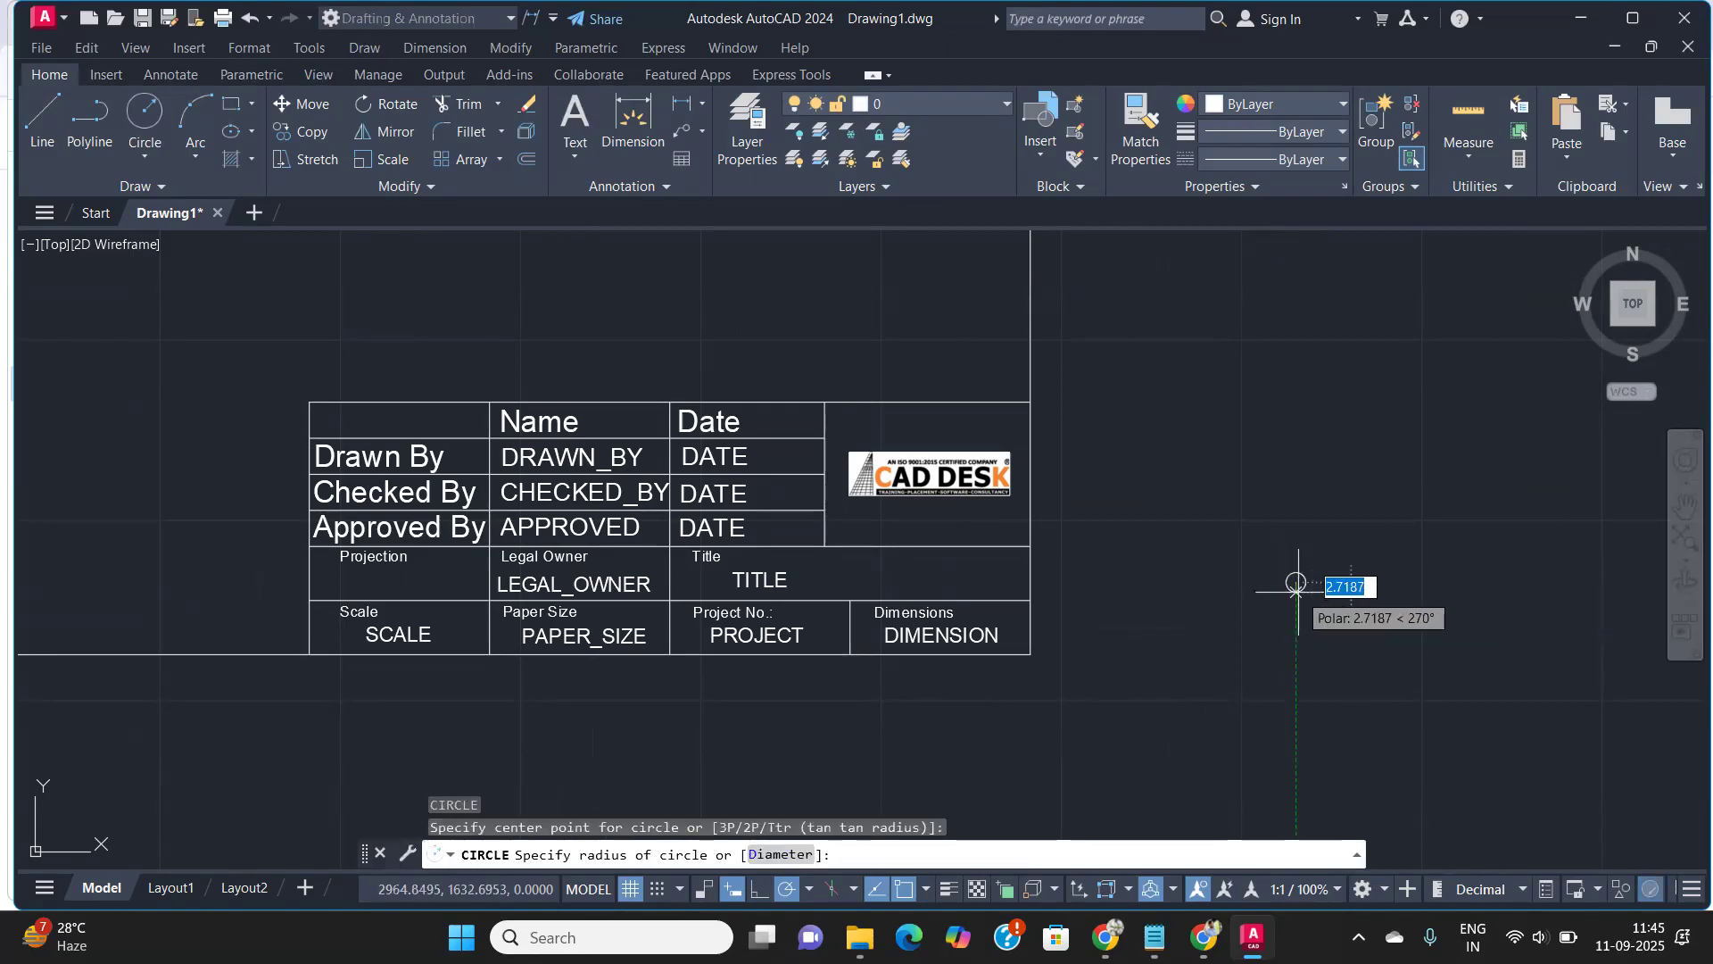
pyautogui.scroll(2, 1295, 595)
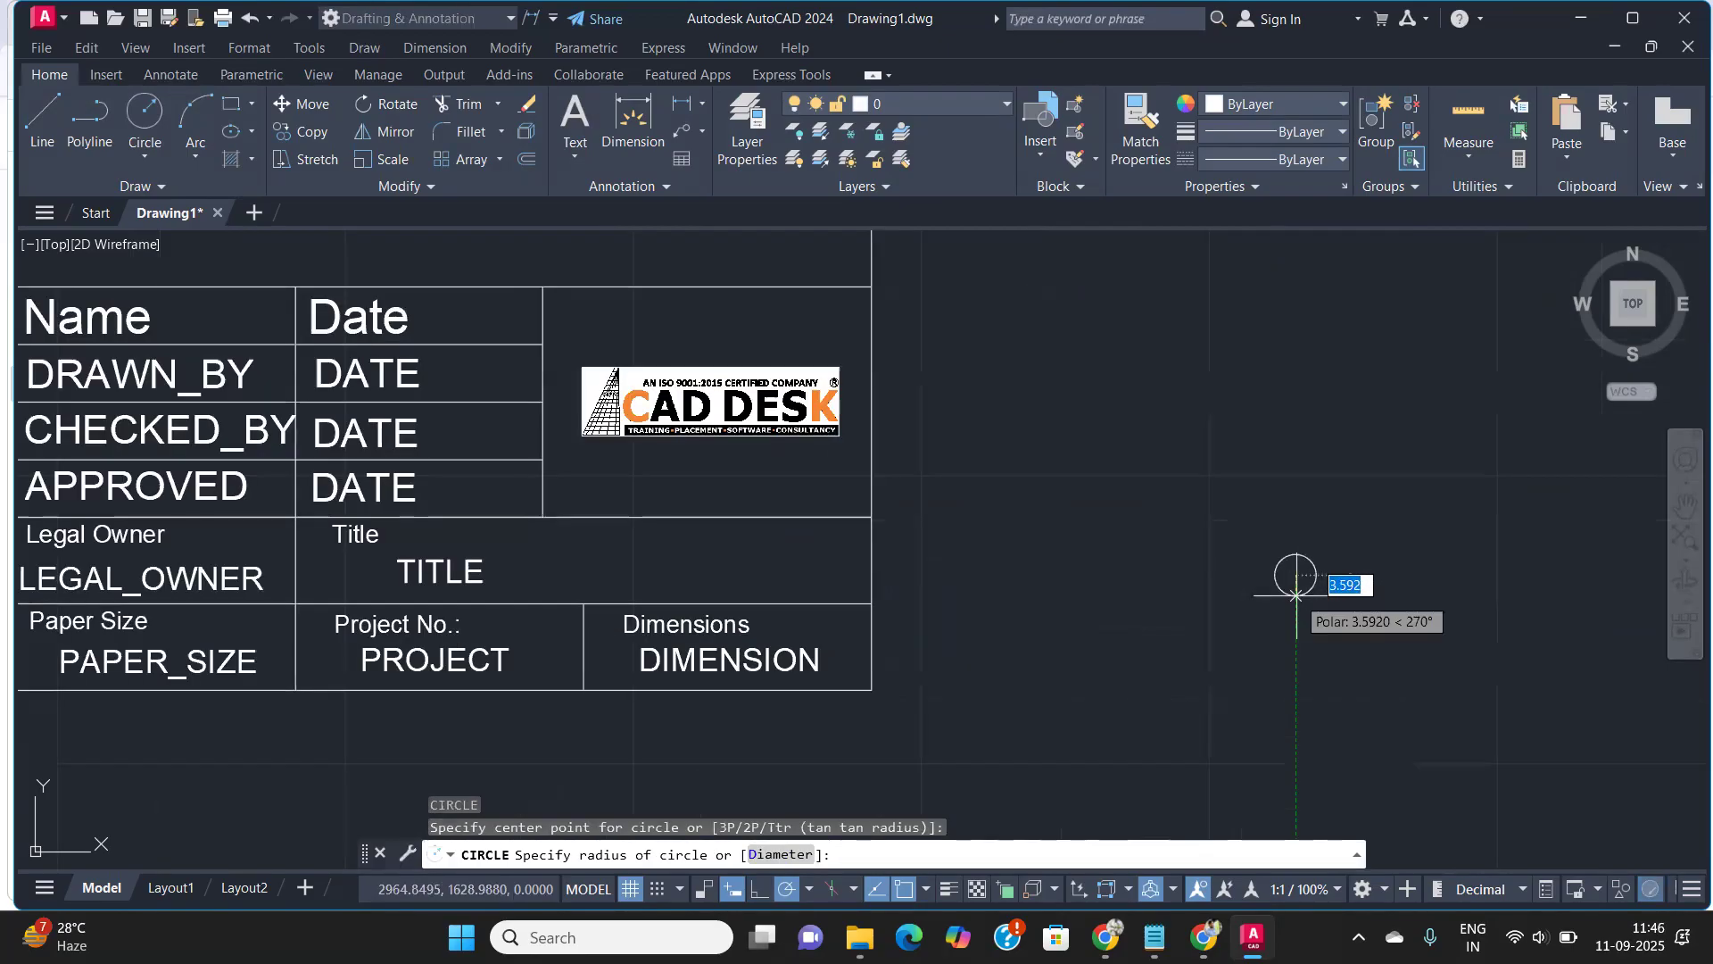
pyautogui.write('4')
pyautogui.press('Return')
# Draw a concentric circle of radius 2 inside the radius 4 circle
pyautogui.write('c')
pyautogui.press('Return')
pyautogui.click(1296, 576)
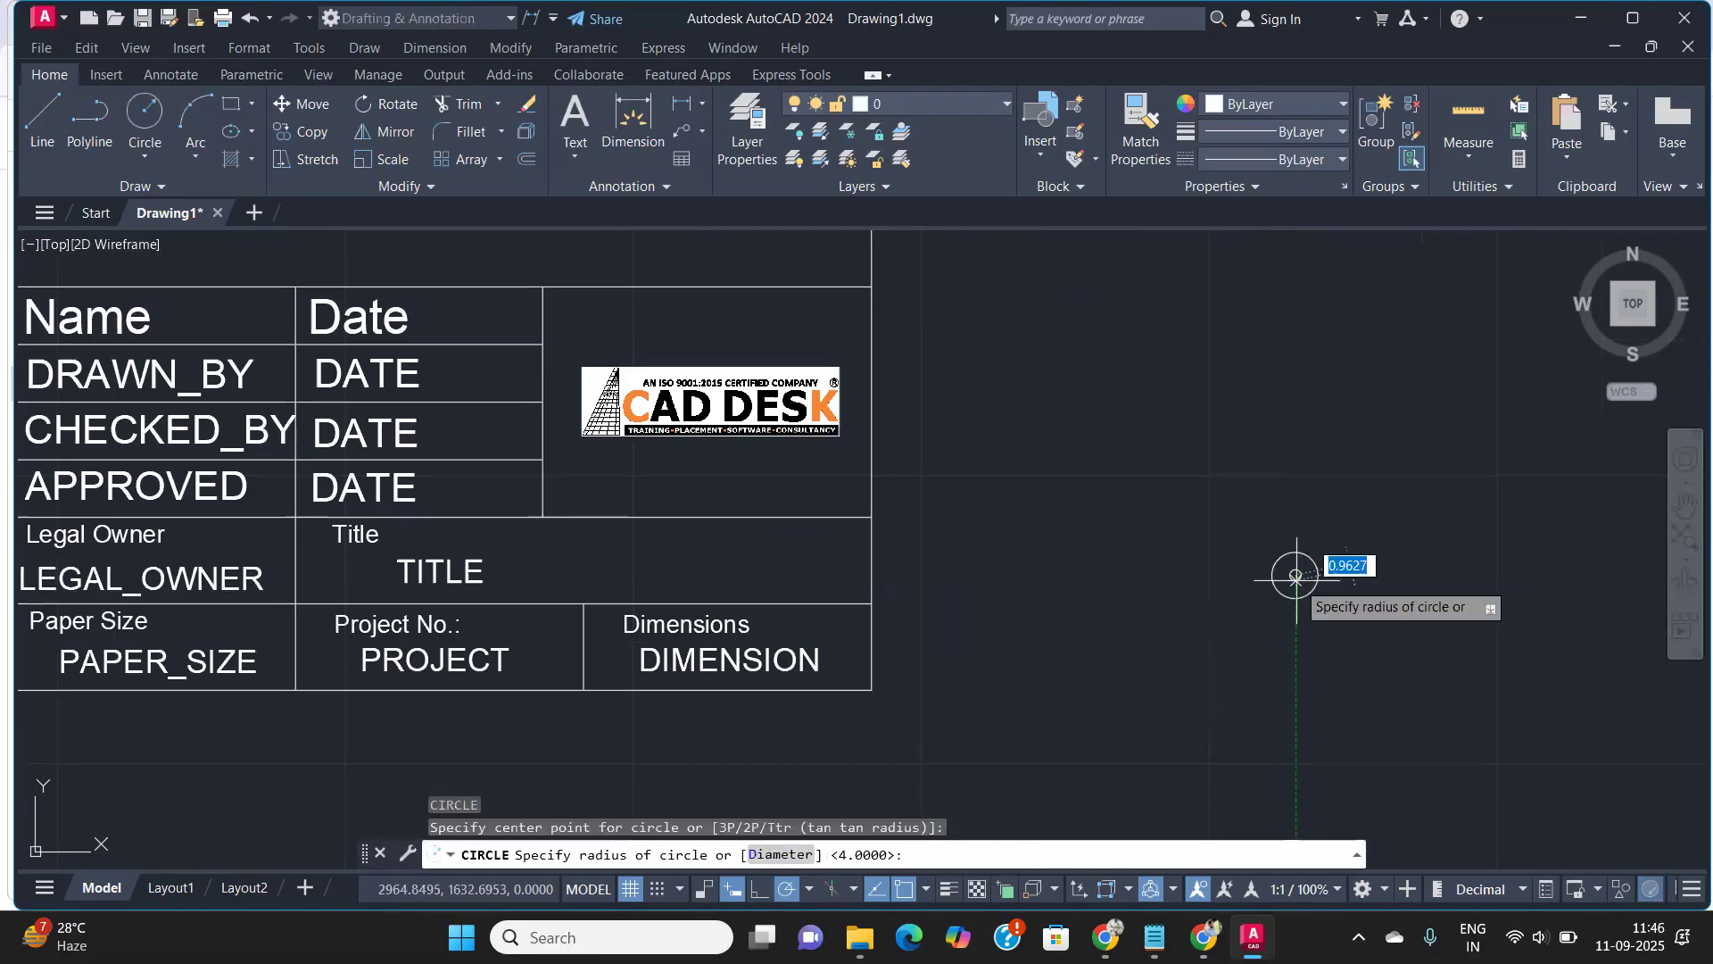
pyautogui.write('2')
pyautogui.press('Return')
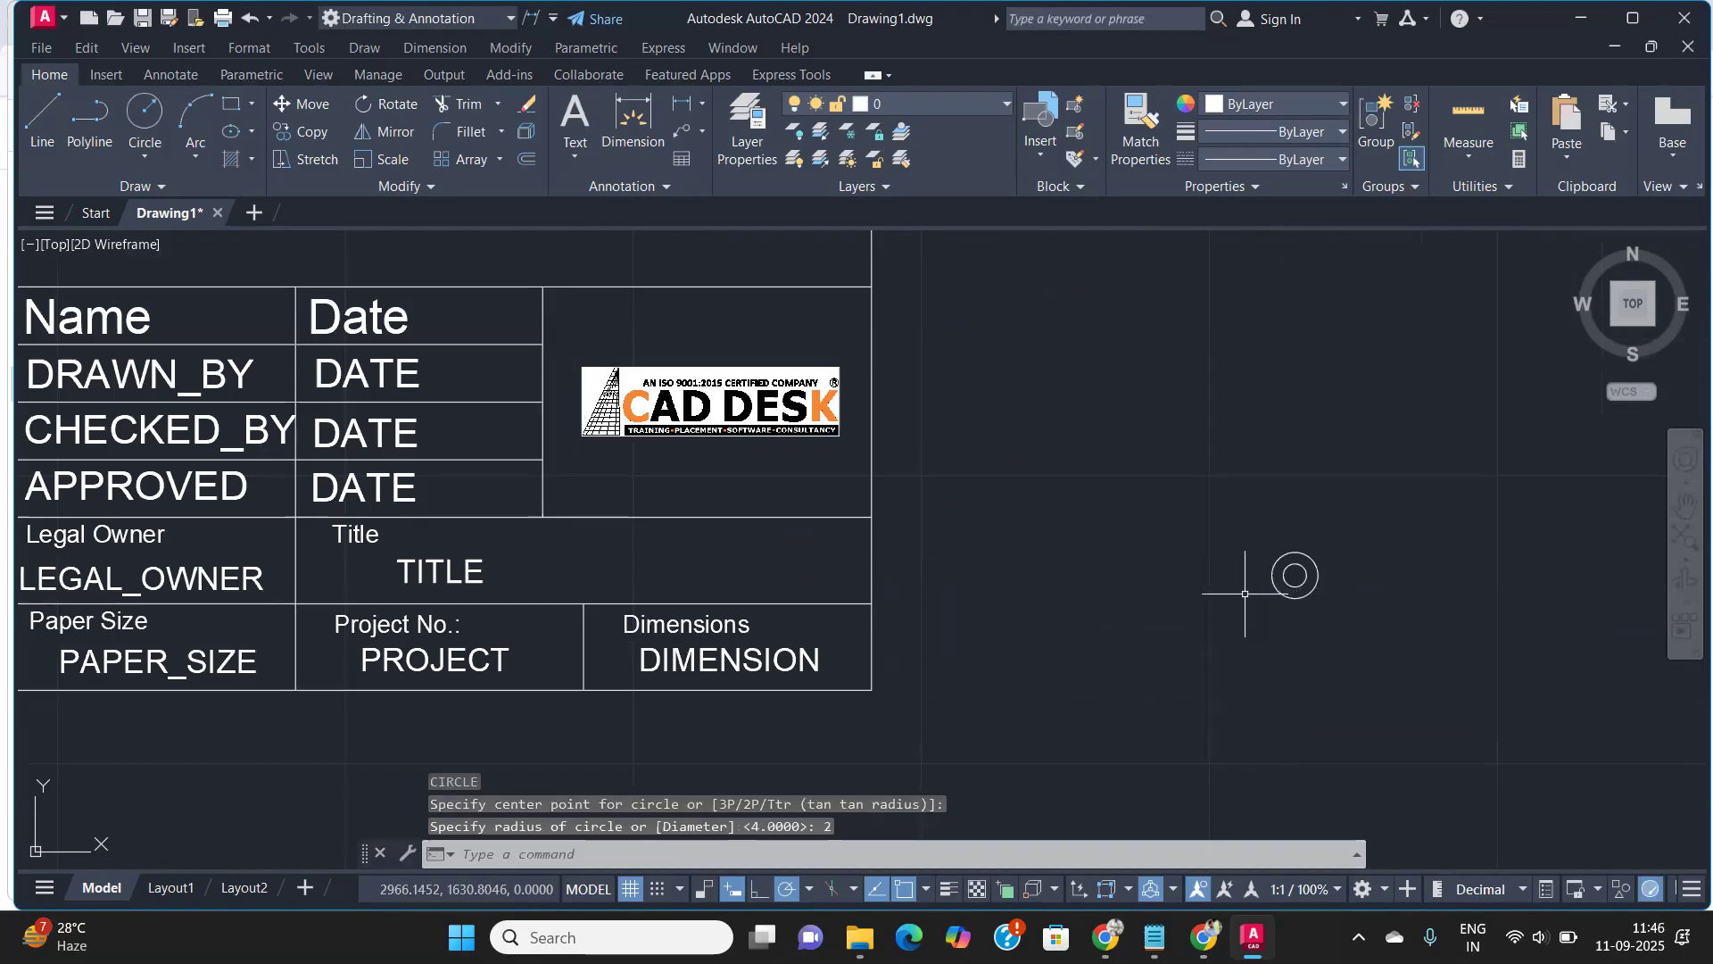
# Draw a horizontal line about 26 long through the concentric circles, extending well to their left, and a vertical line about 13 long through their centre
pyautogui.write('l')
pyautogui.press('Return')
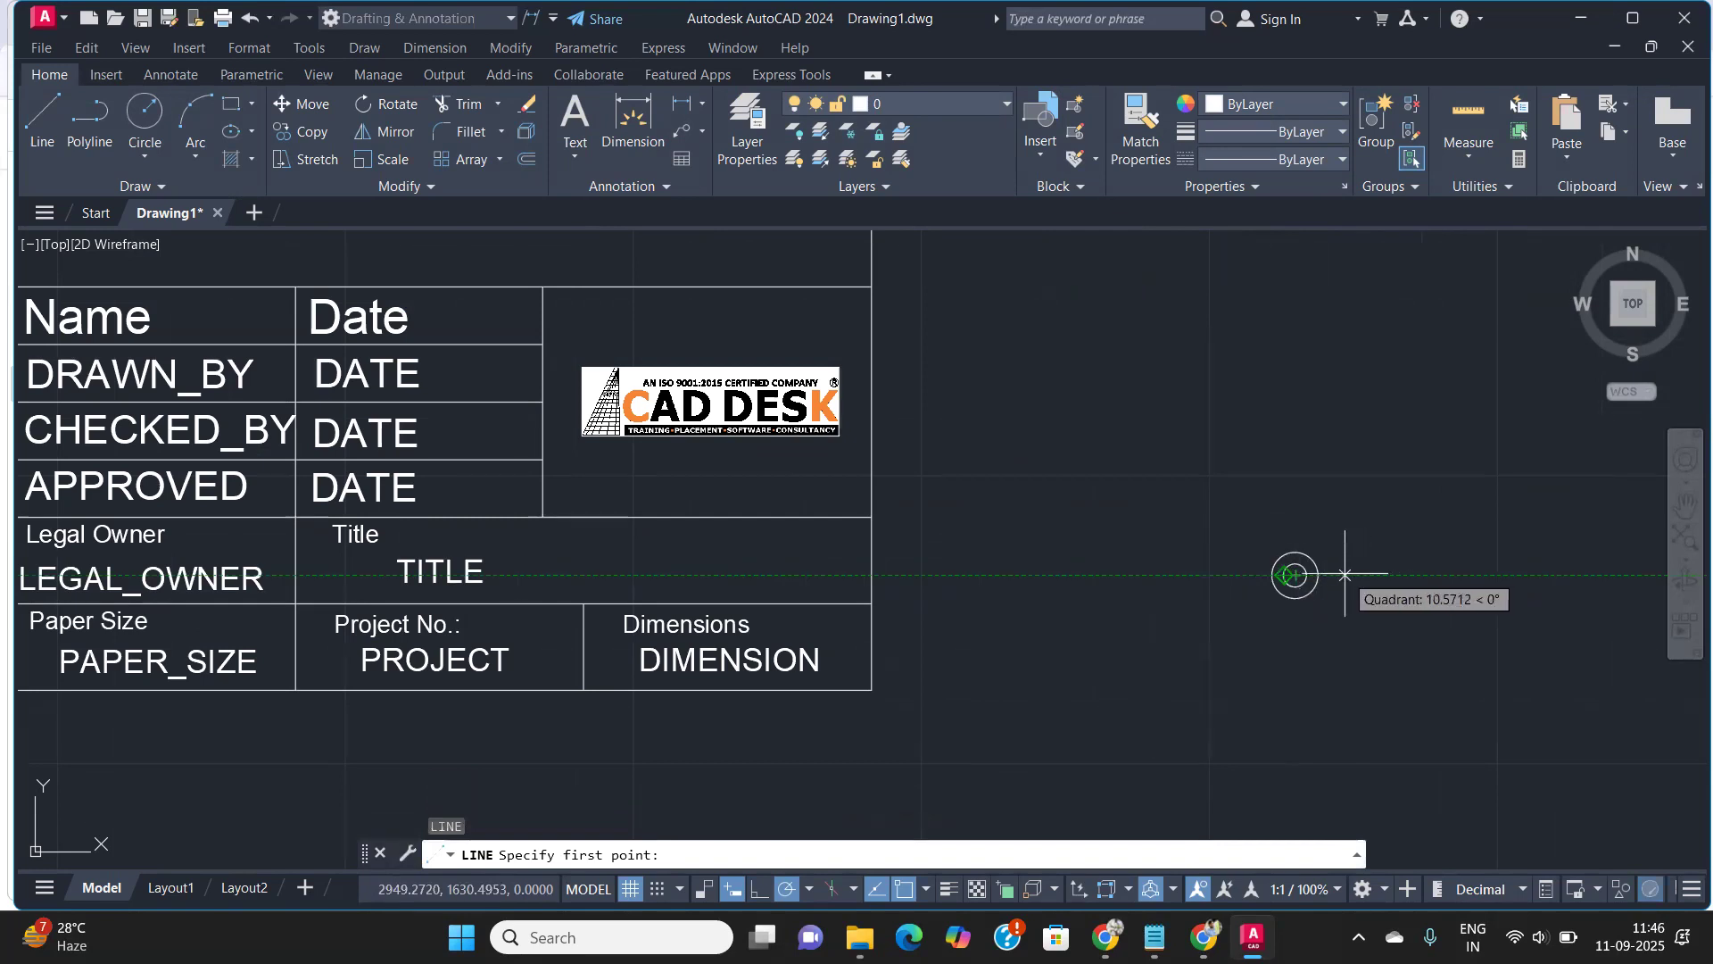
pyautogui.click(1312, 573)
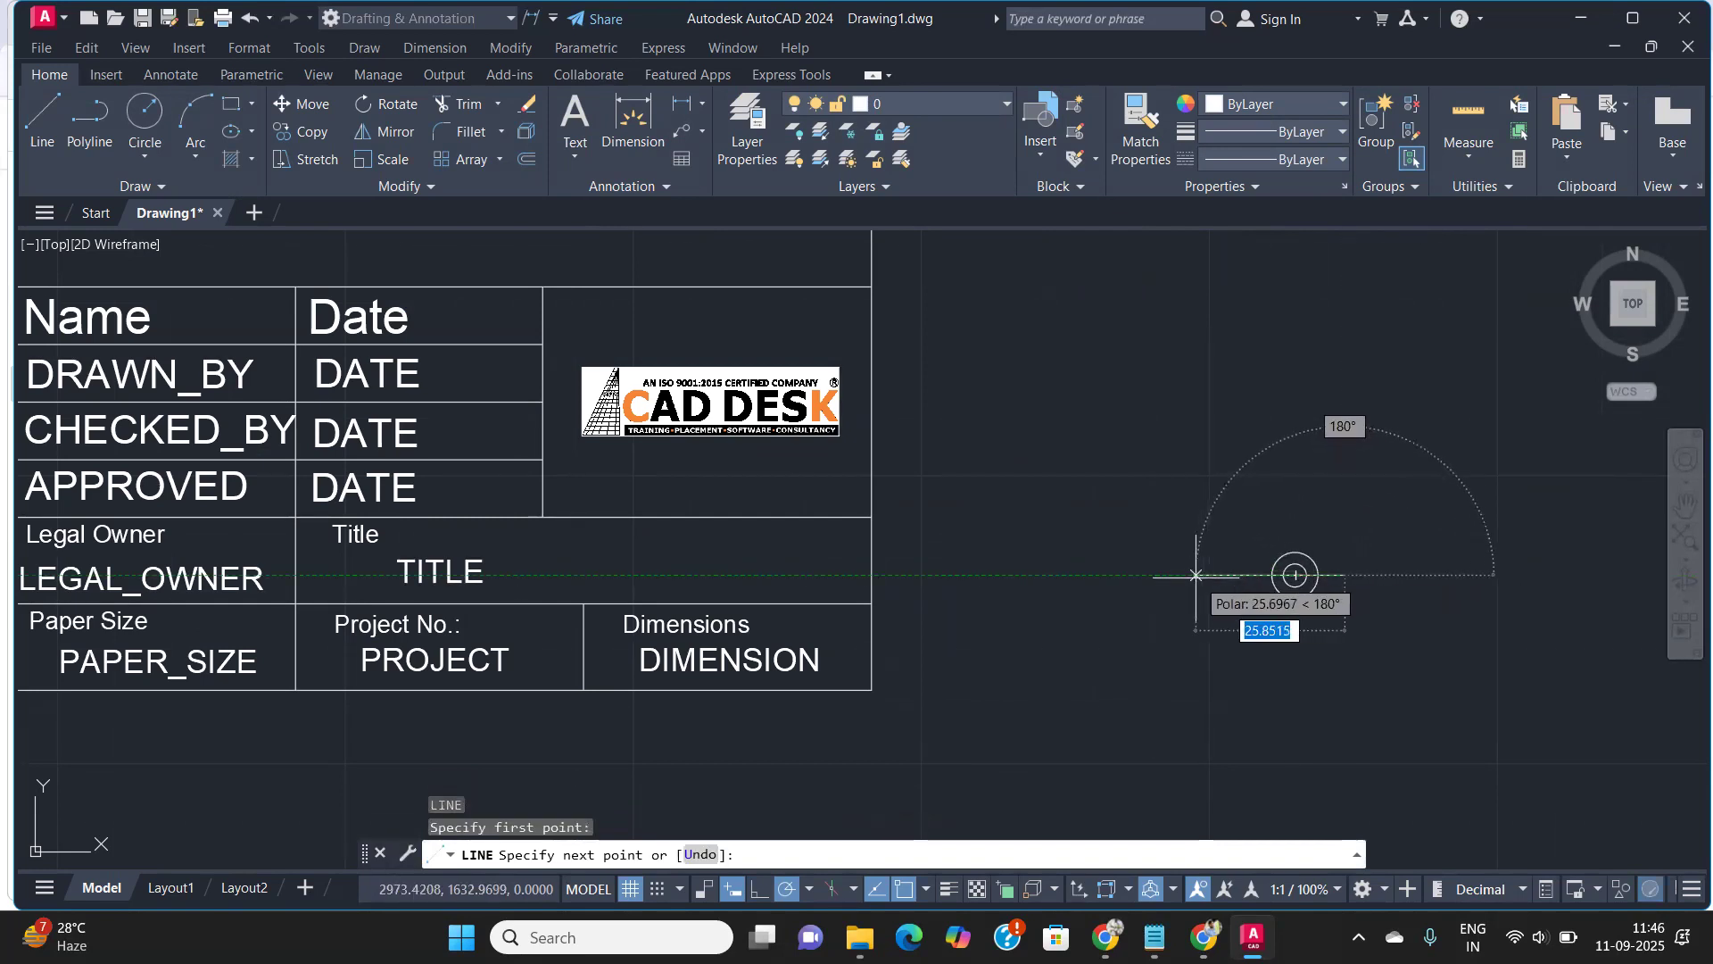
pyautogui.press('Return')
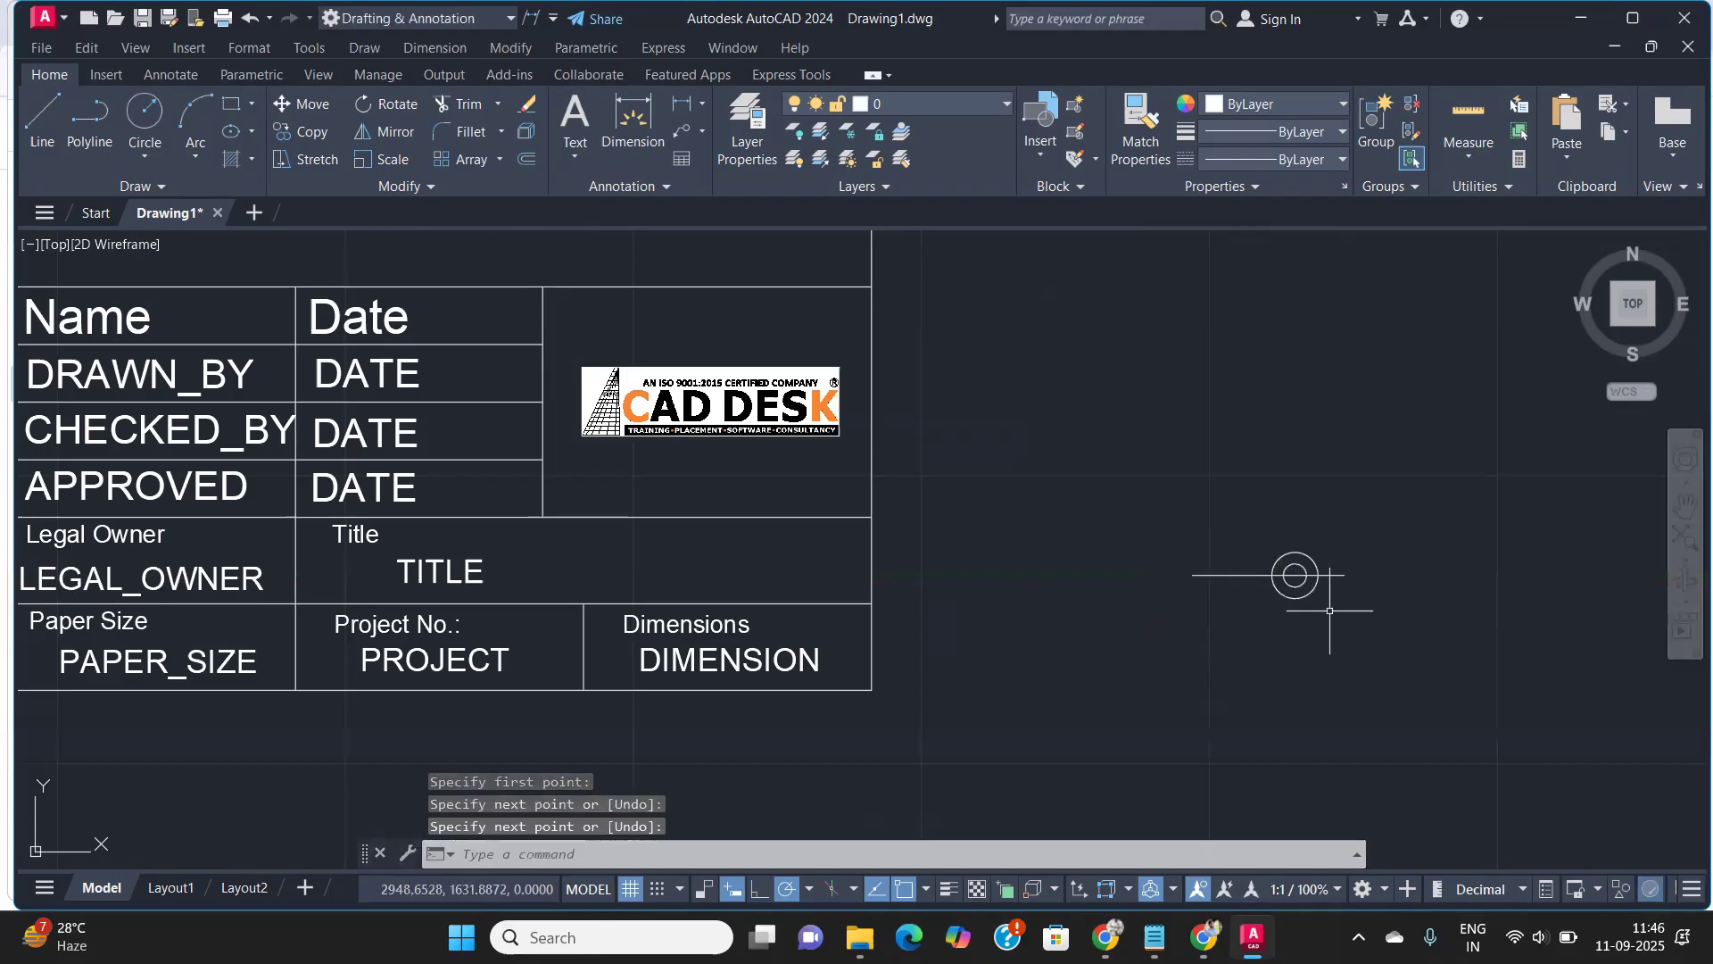
pyautogui.press('Return')
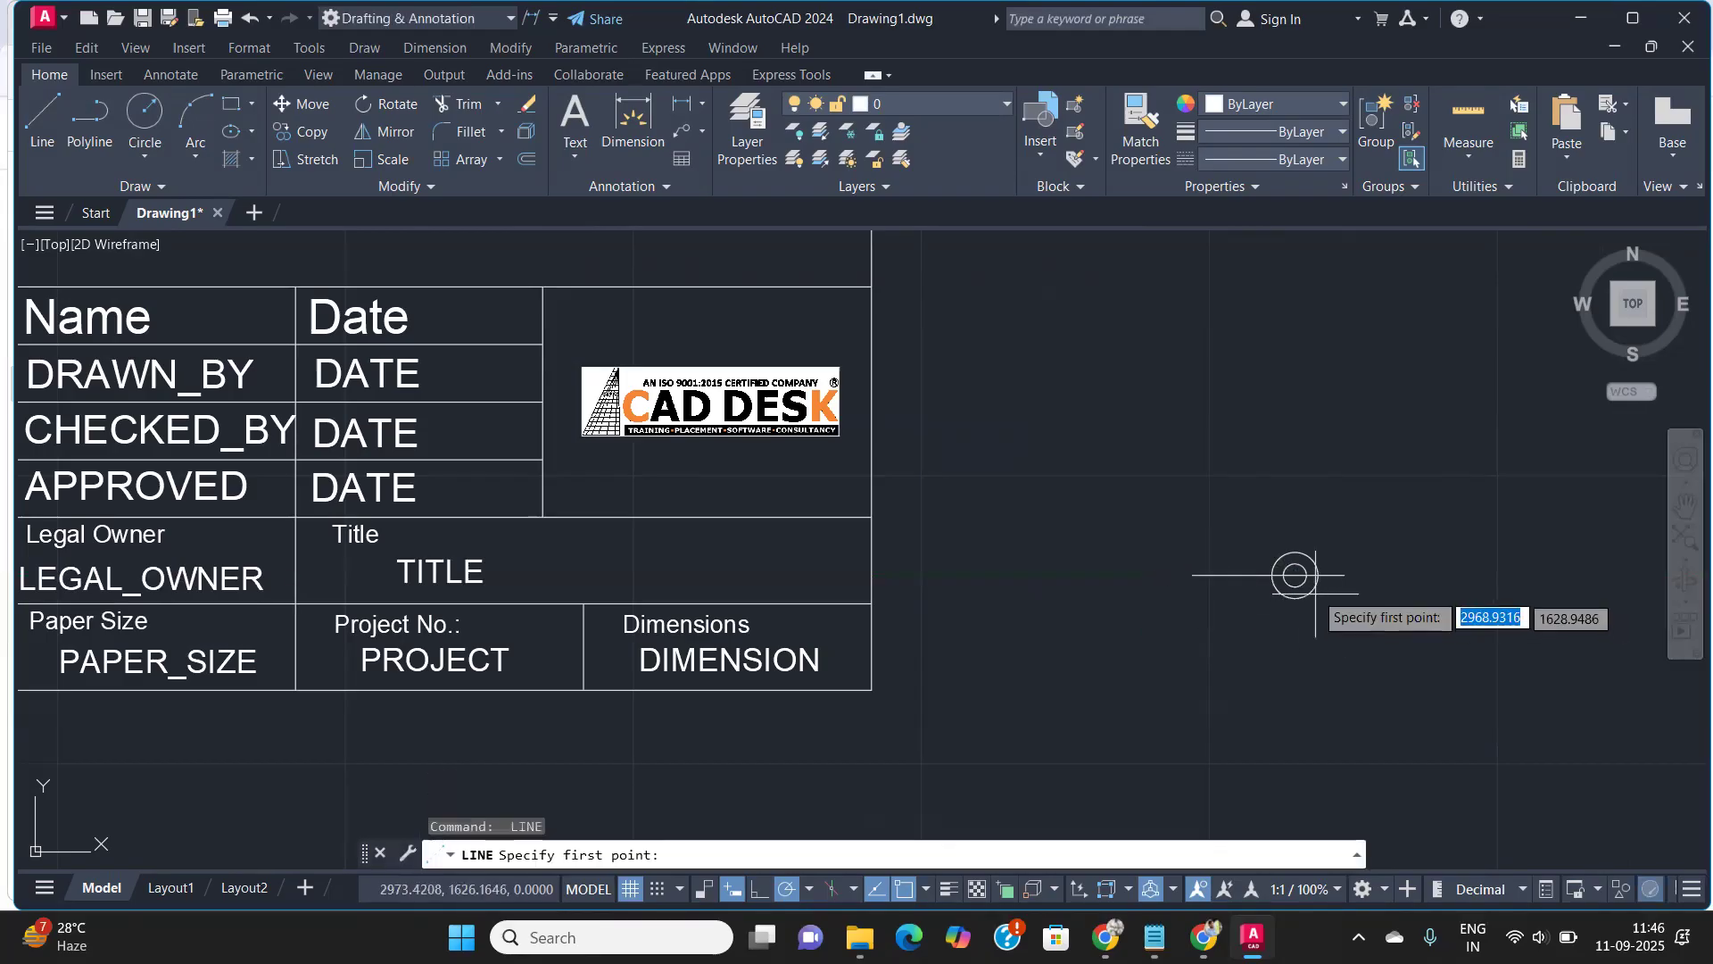
pyautogui.click(1295, 536)
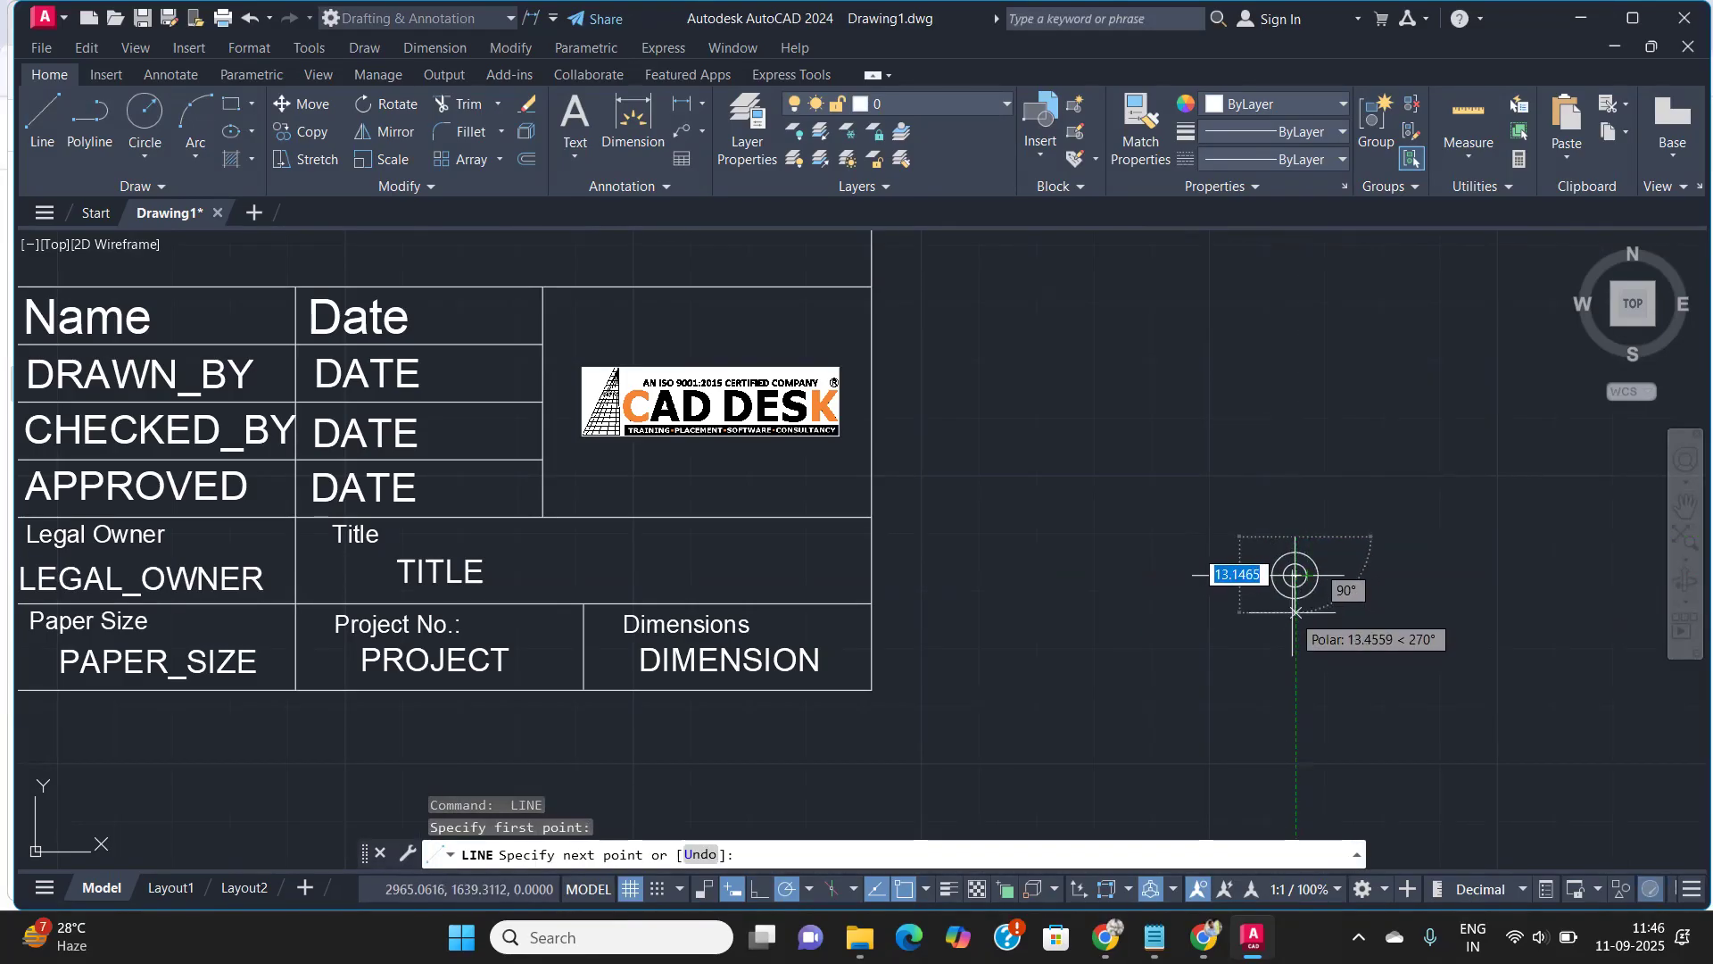
pyautogui.click(1294, 576)
pyautogui.press('Return')
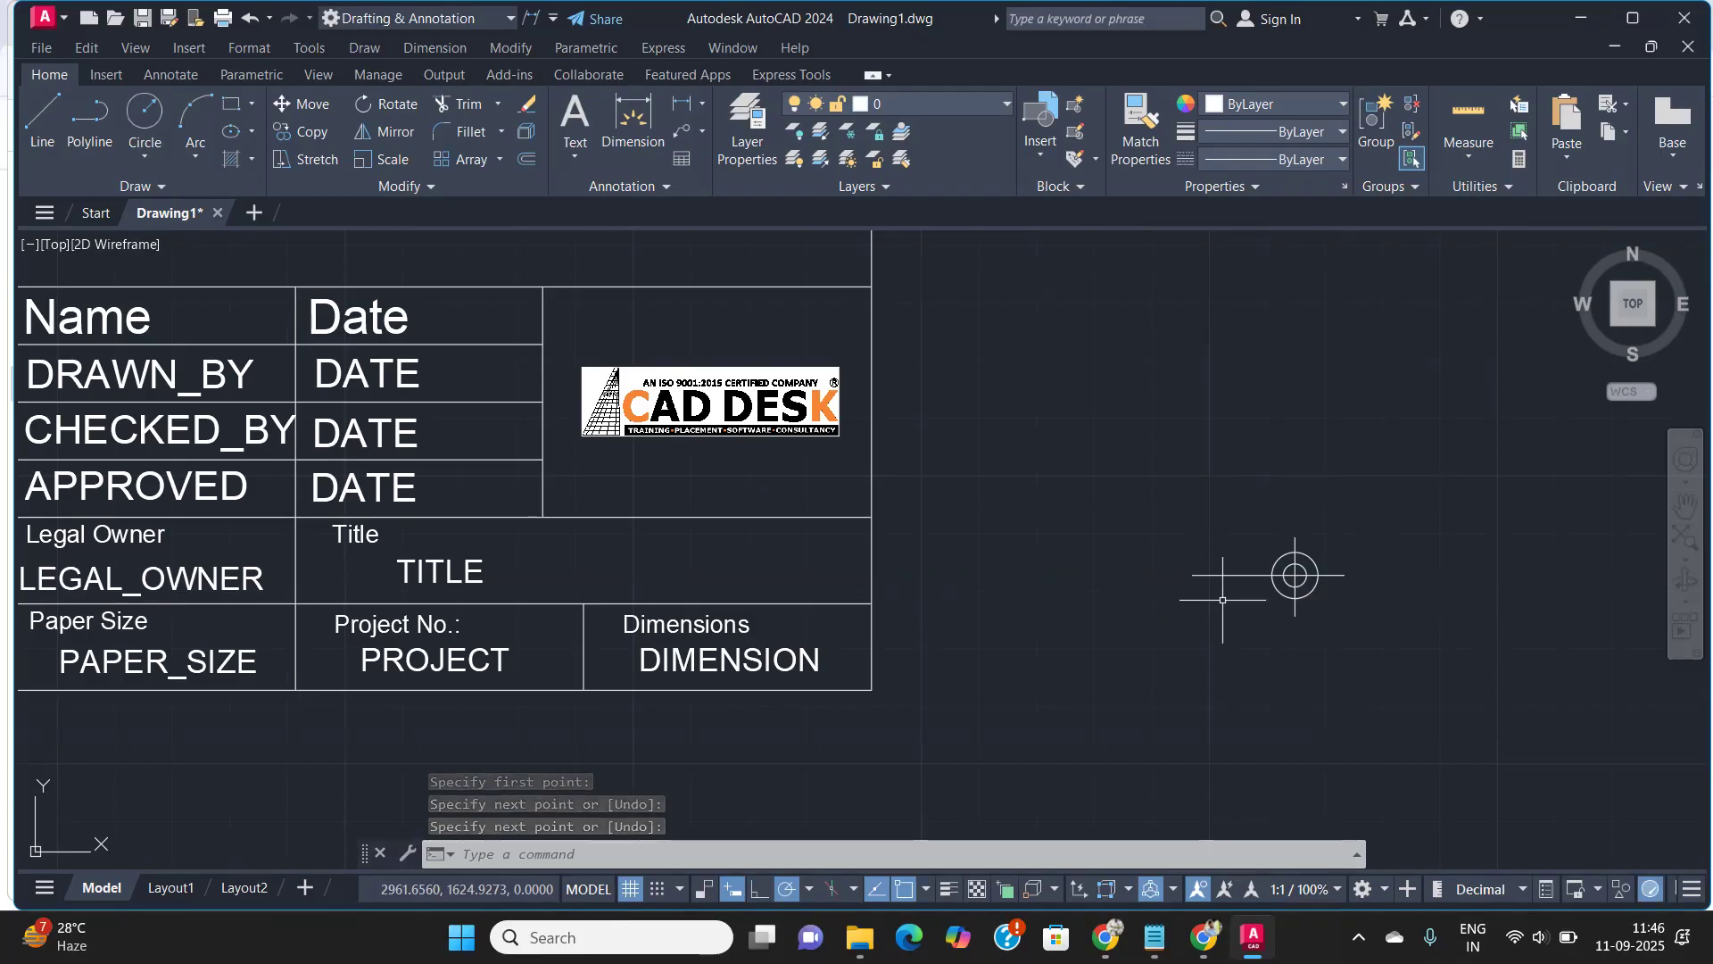
# Draw a vertical line to the left of the circles, matching the outer circle's height and crossing the horizontal line
pyautogui.scroll(2, 1258, 590)
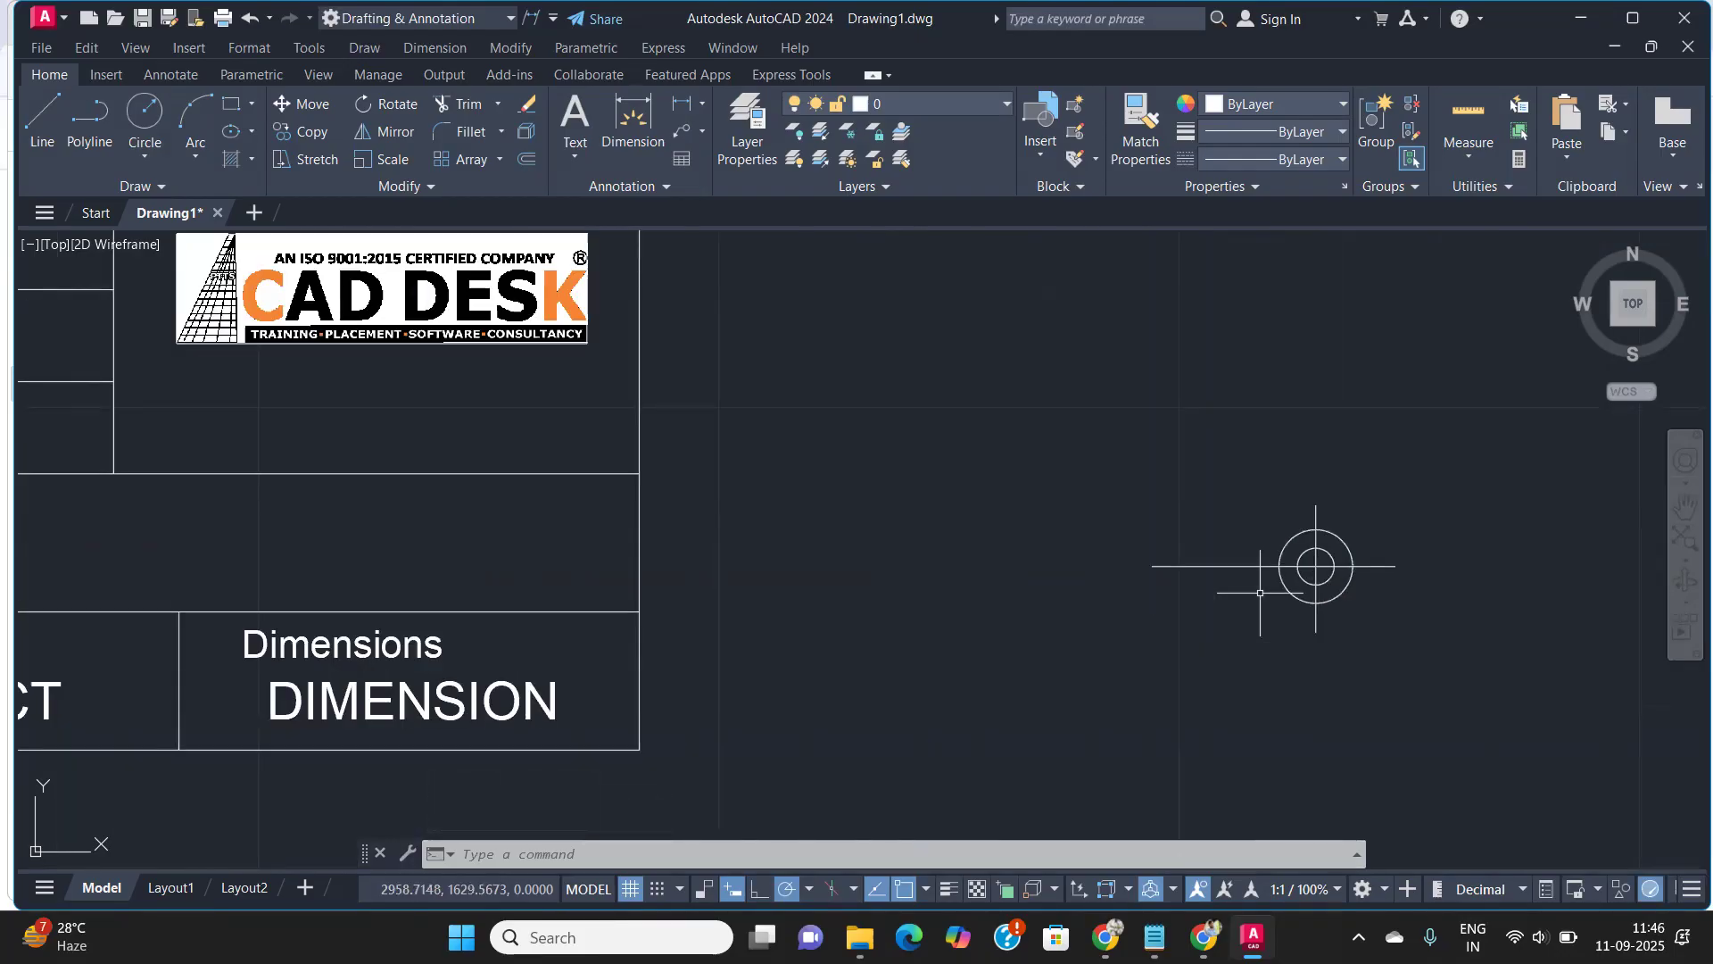
pyautogui.write('l')
pyautogui.press('Return')
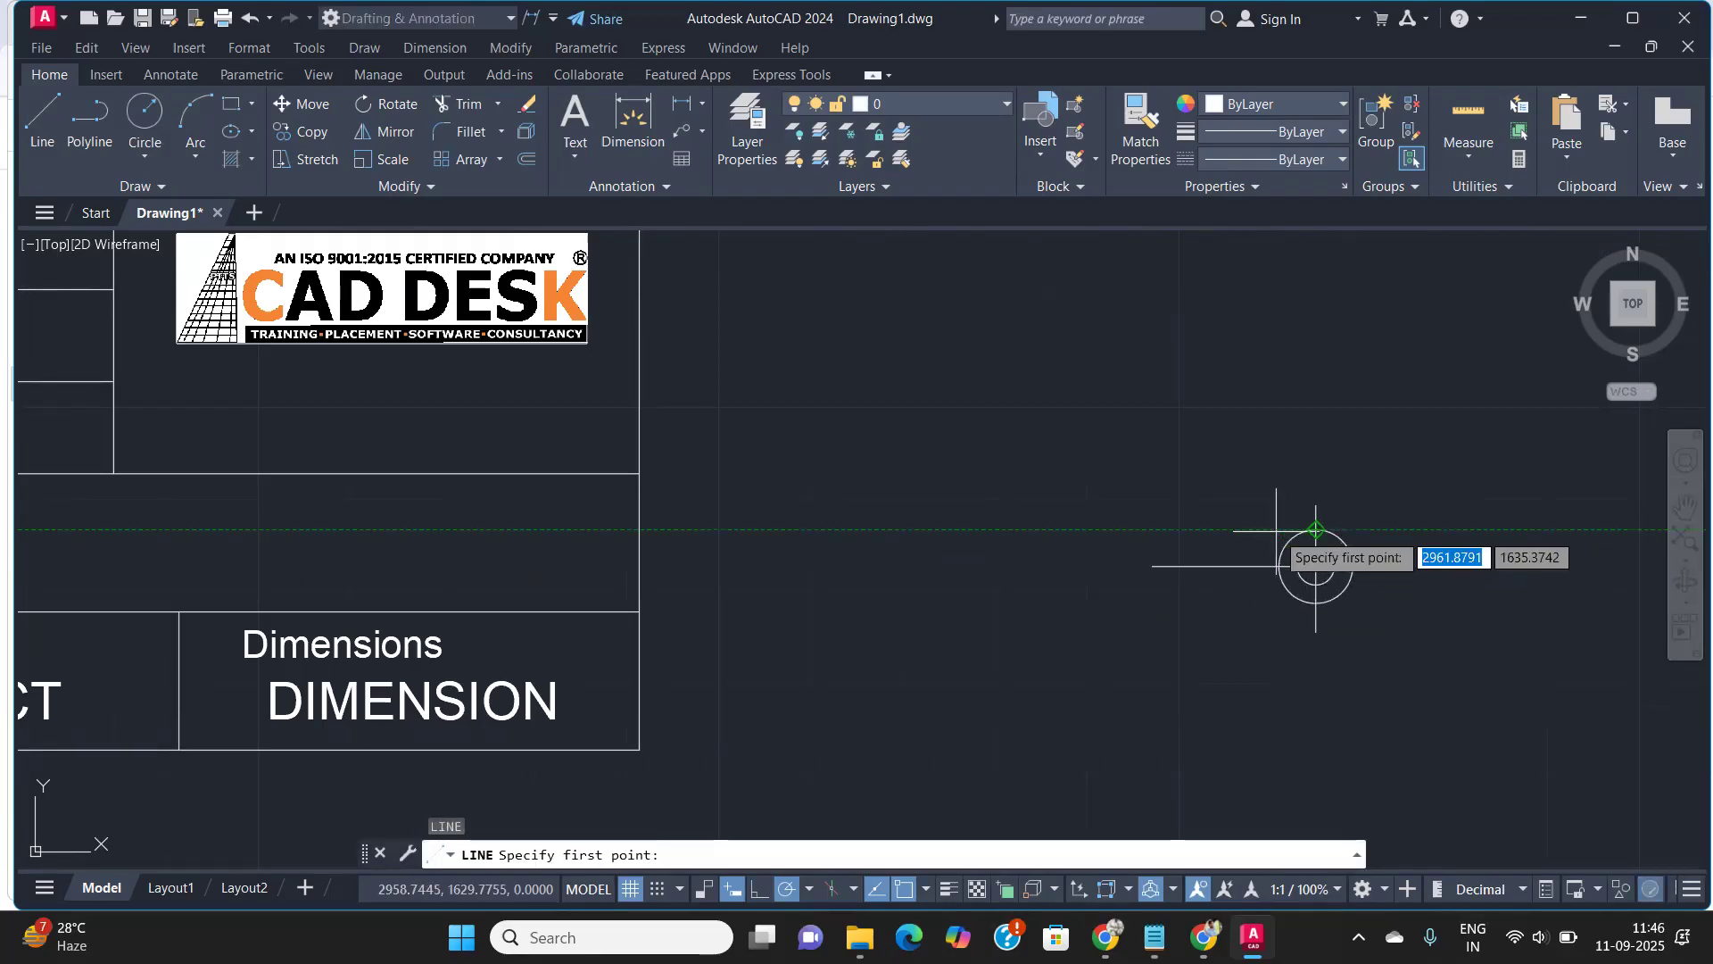
pyautogui.click(1247, 544)
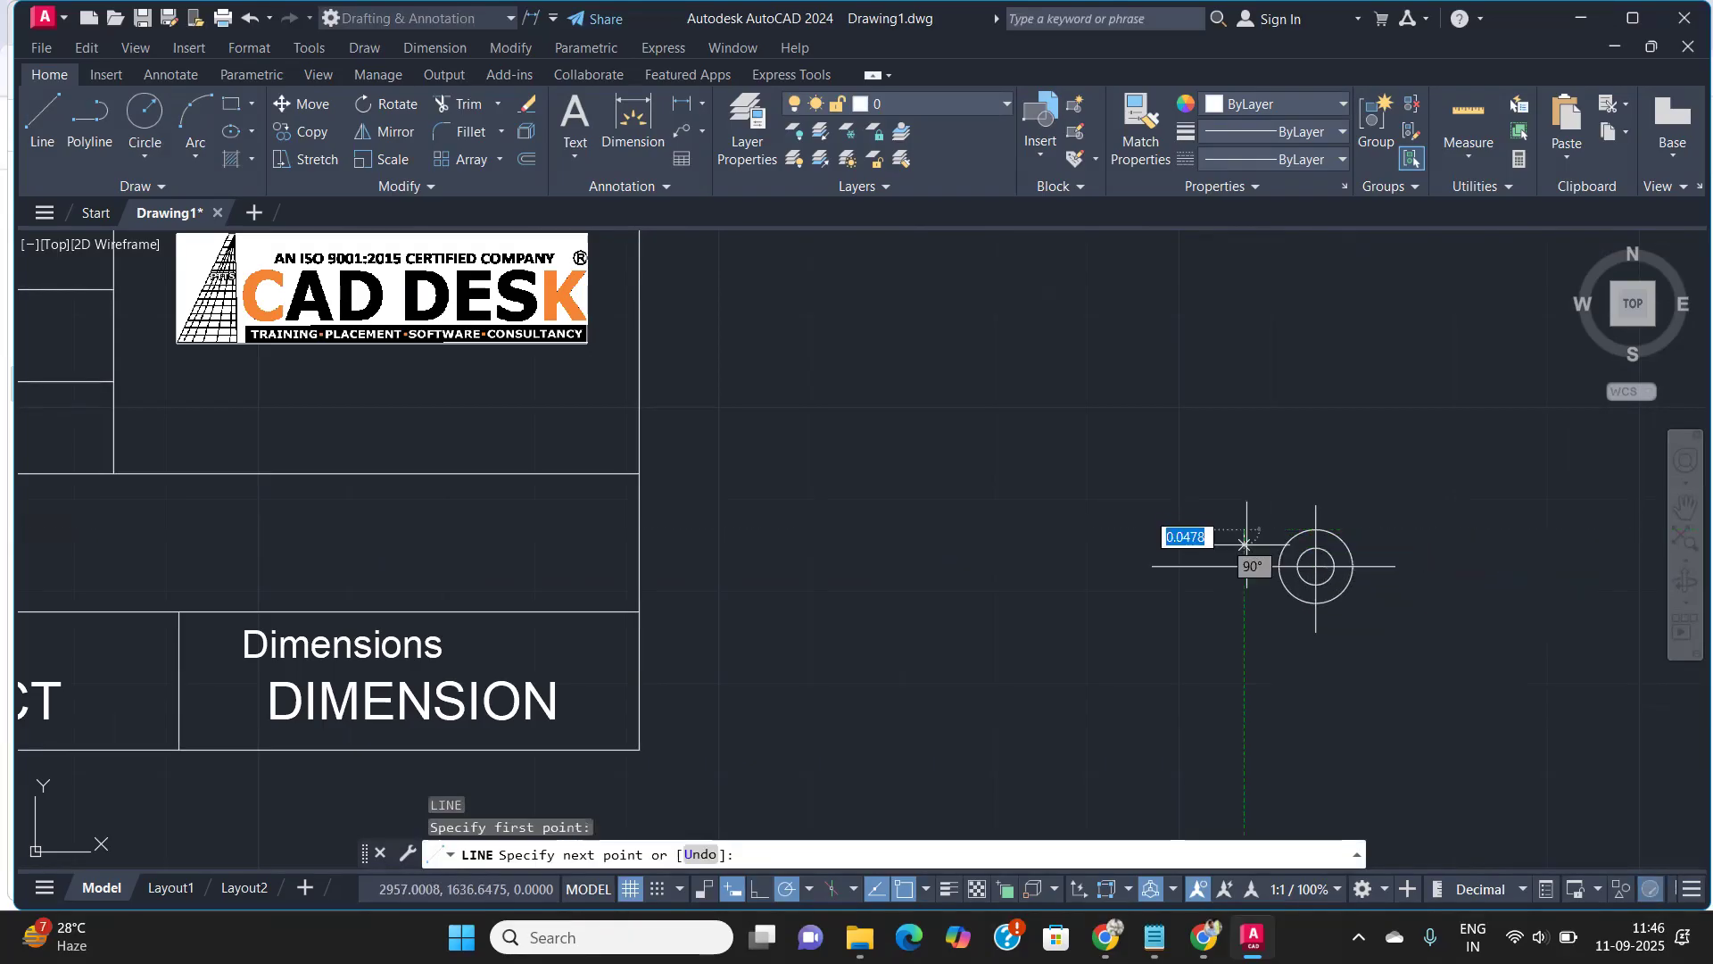
pyautogui.click(1246, 603)
pyautogui.press('Return')
# Draw a shorter vertical line farther left, matching the inner circle's height, and connect its ends to the taller line to form a truncated cone outline
pyautogui.press('Return')
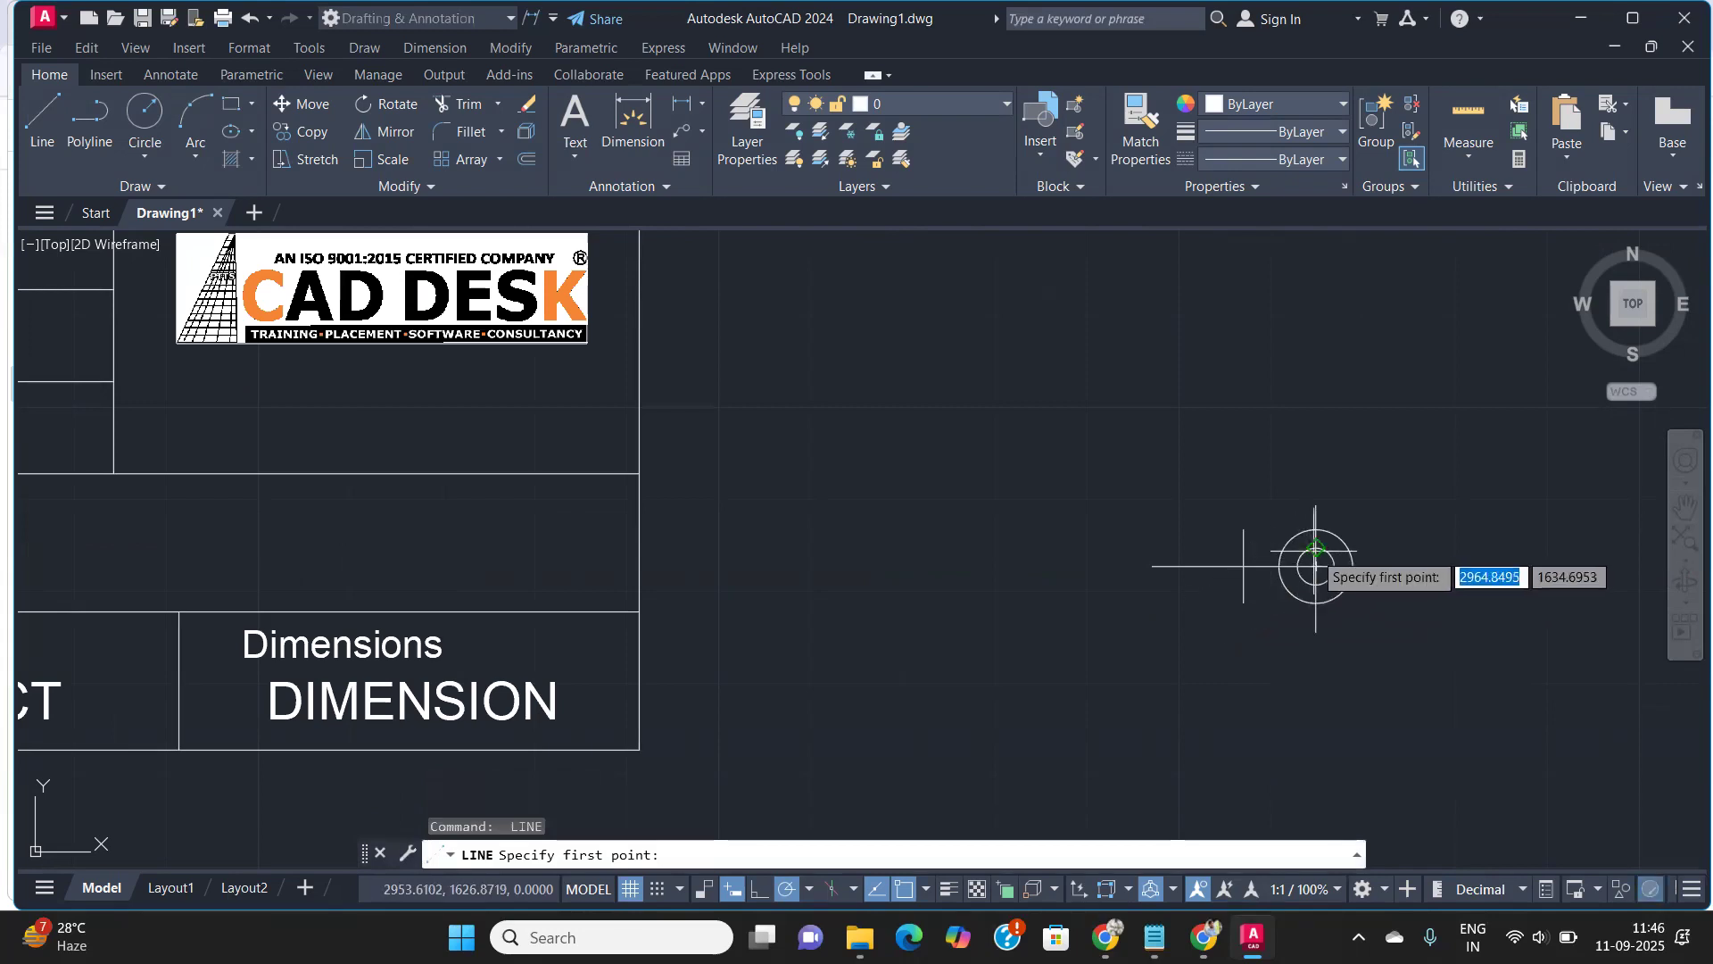
pyautogui.click(1183, 547)
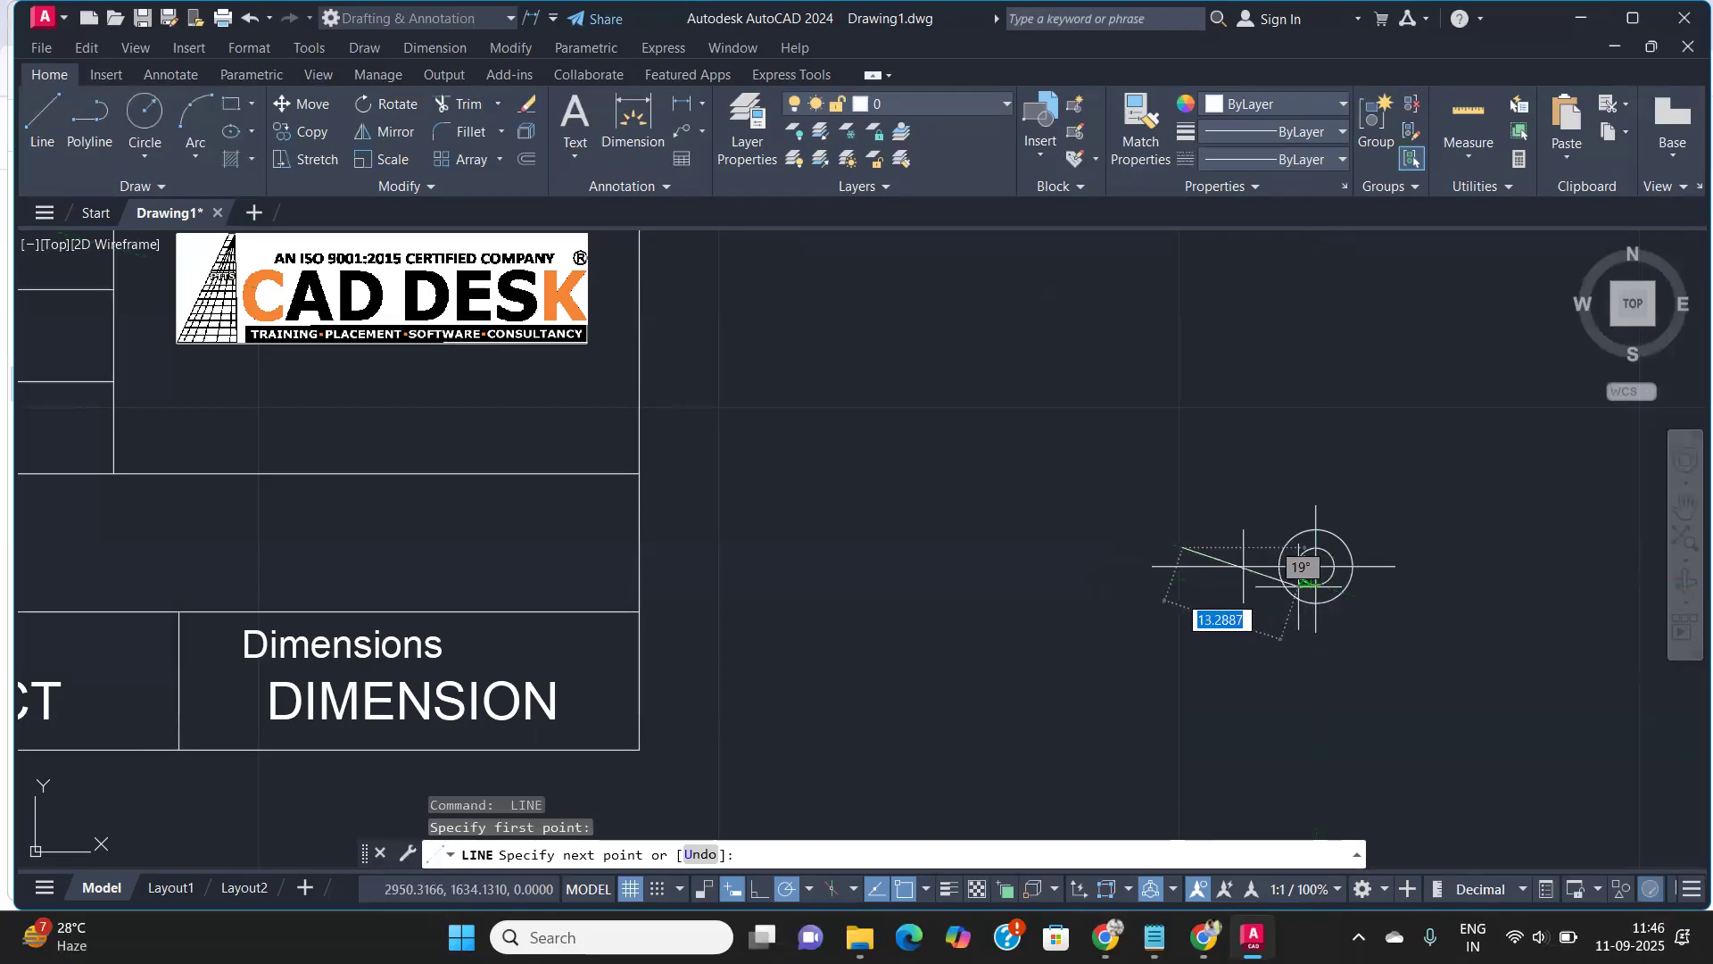
pyautogui.click(1183, 583)
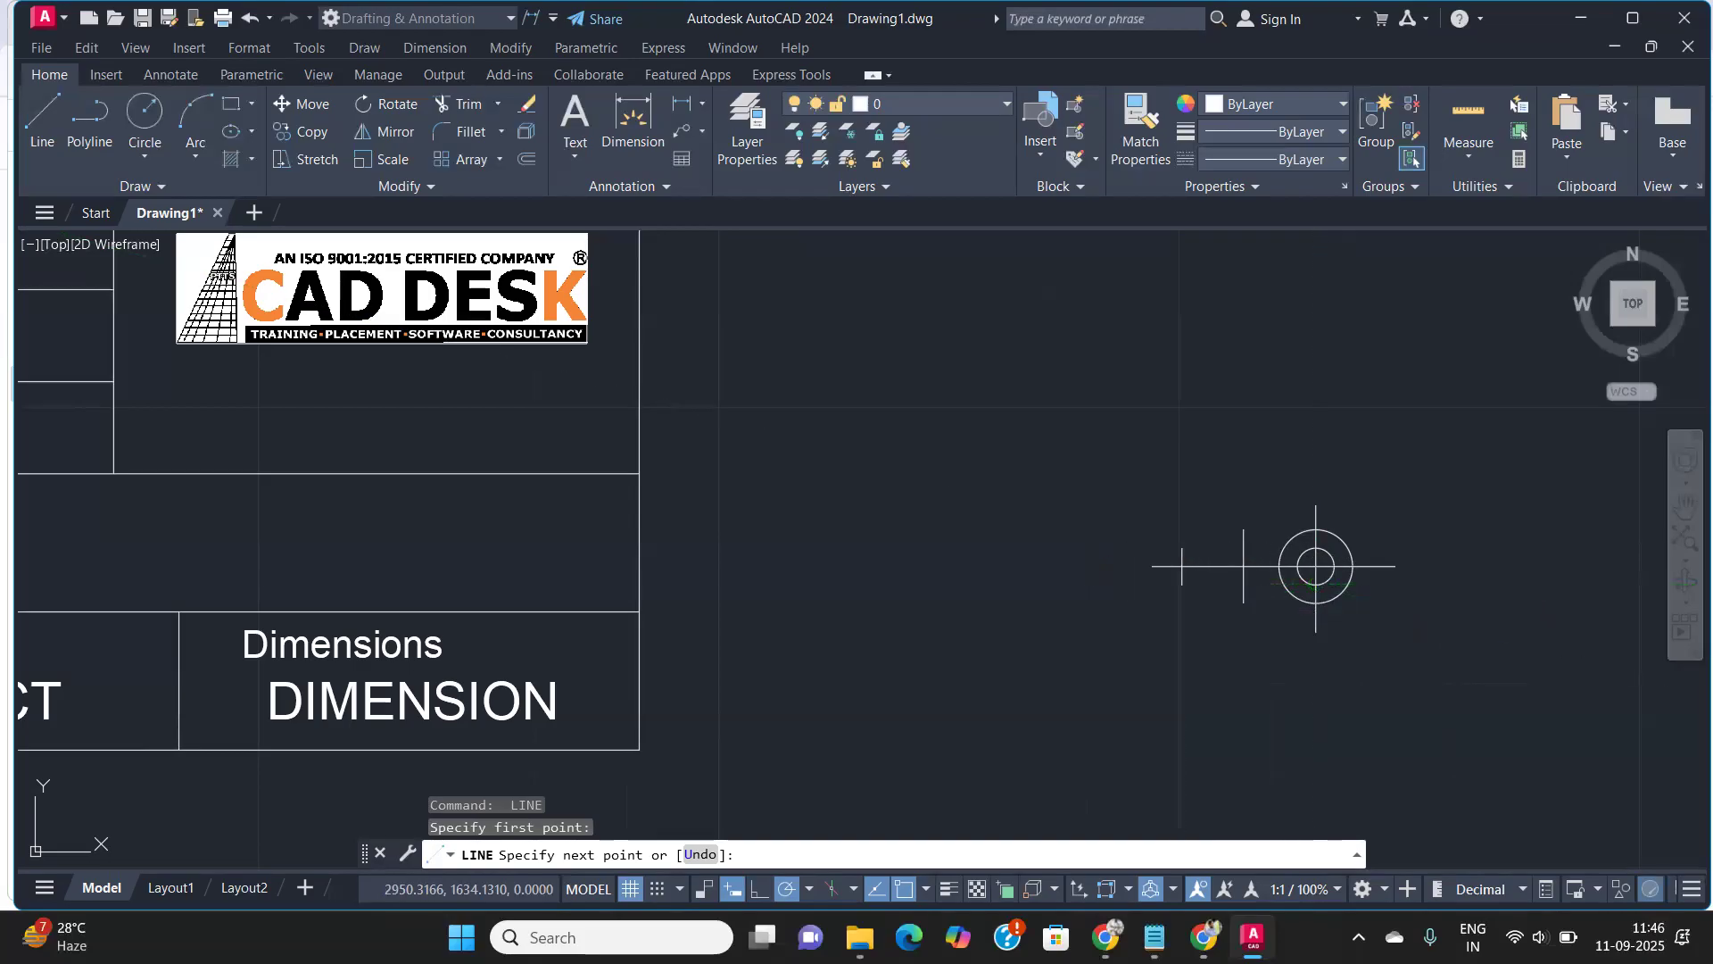
pyautogui.click(1243, 602)
pyautogui.press('Return')
pyautogui.press('Return')
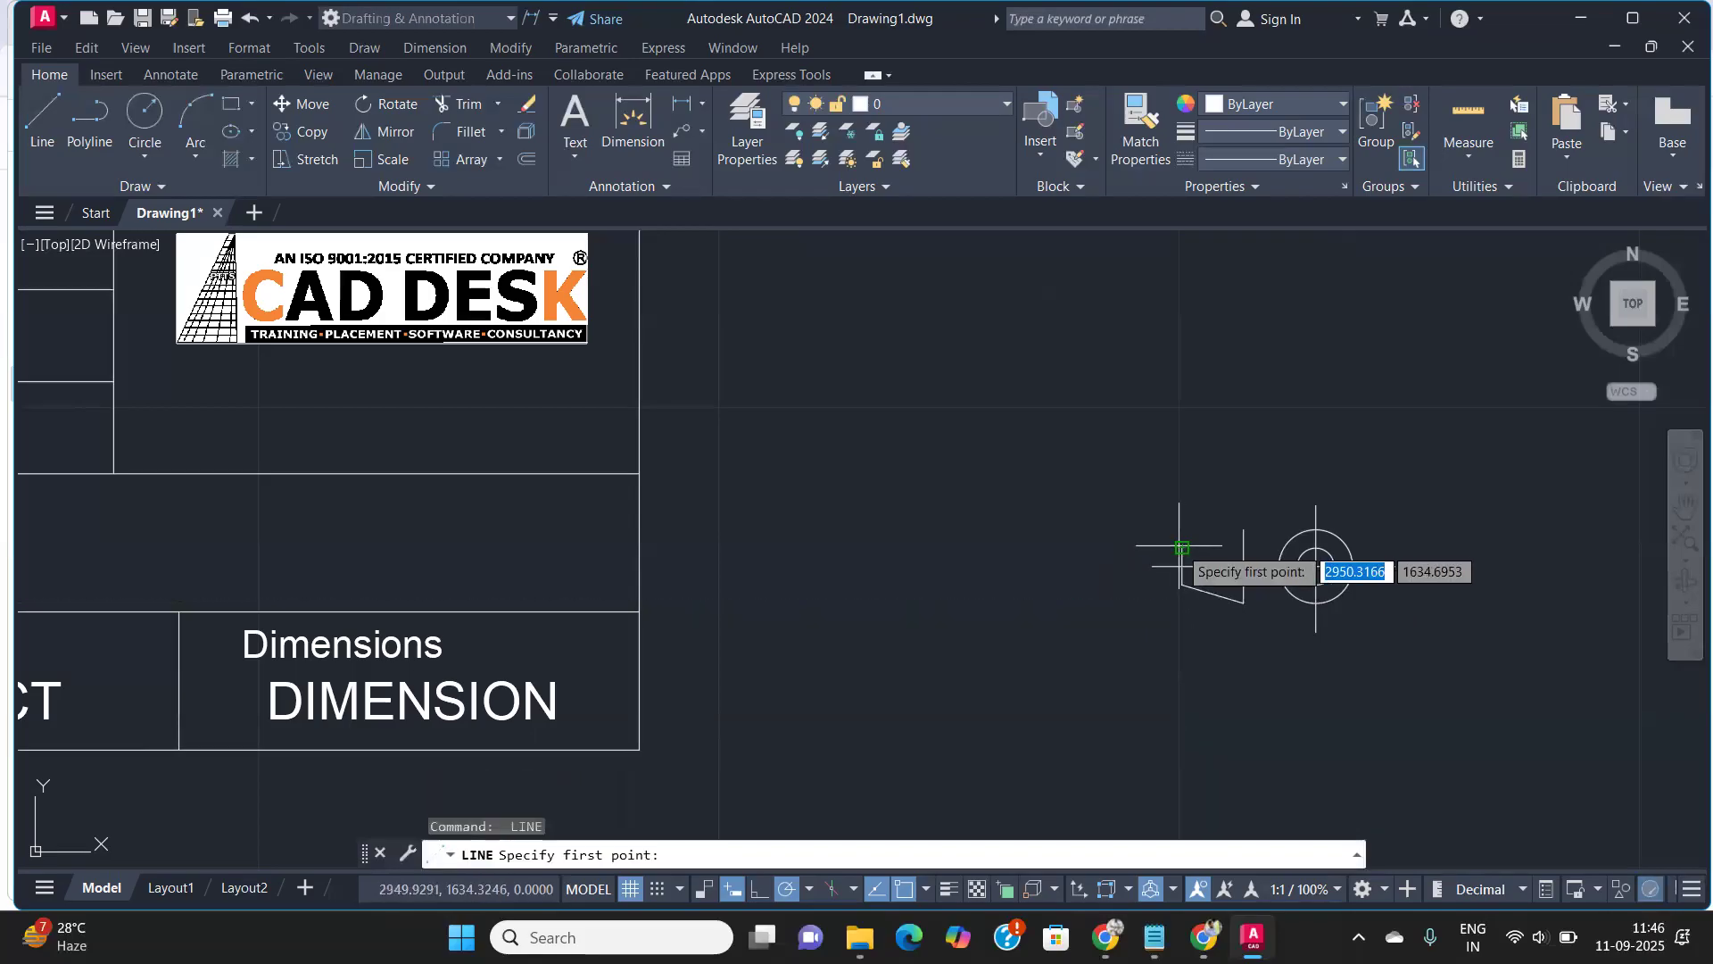
pyautogui.click(1181, 548)
pyautogui.click(1243, 530)
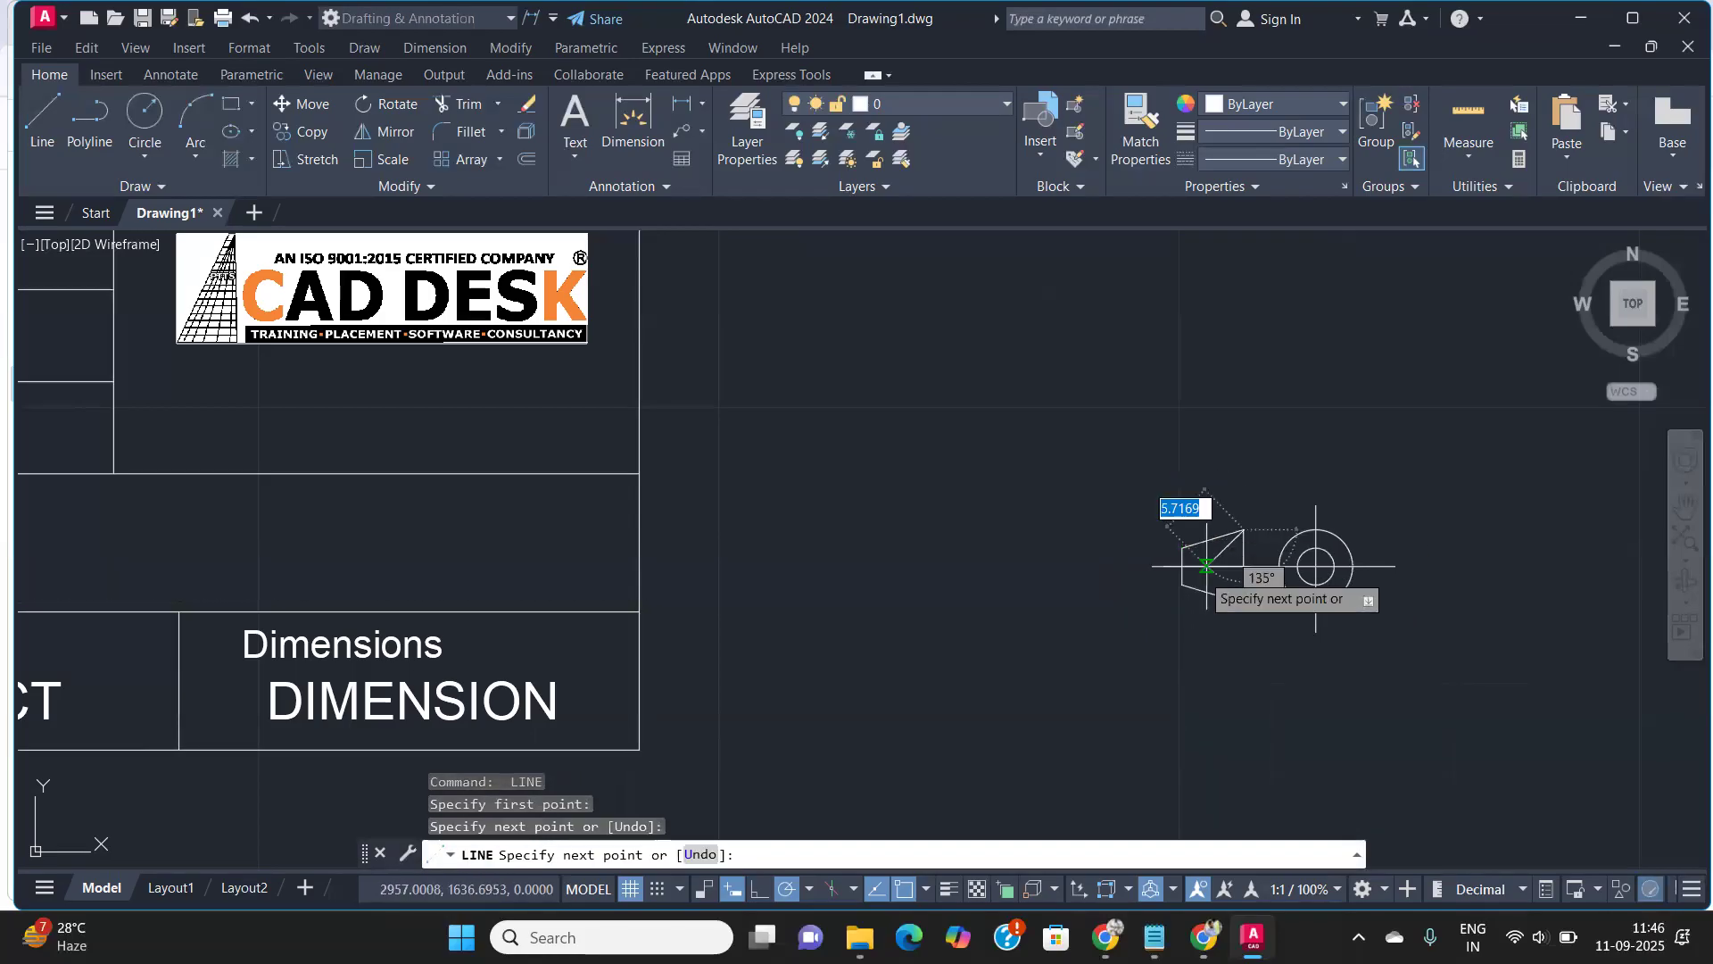
pyautogui.press('Return')
# Assign the CENTER2 linetype to the horizontal and vertical lines through the circles
pyautogui.click(1429, 584)
pyautogui.click(1374, 546)
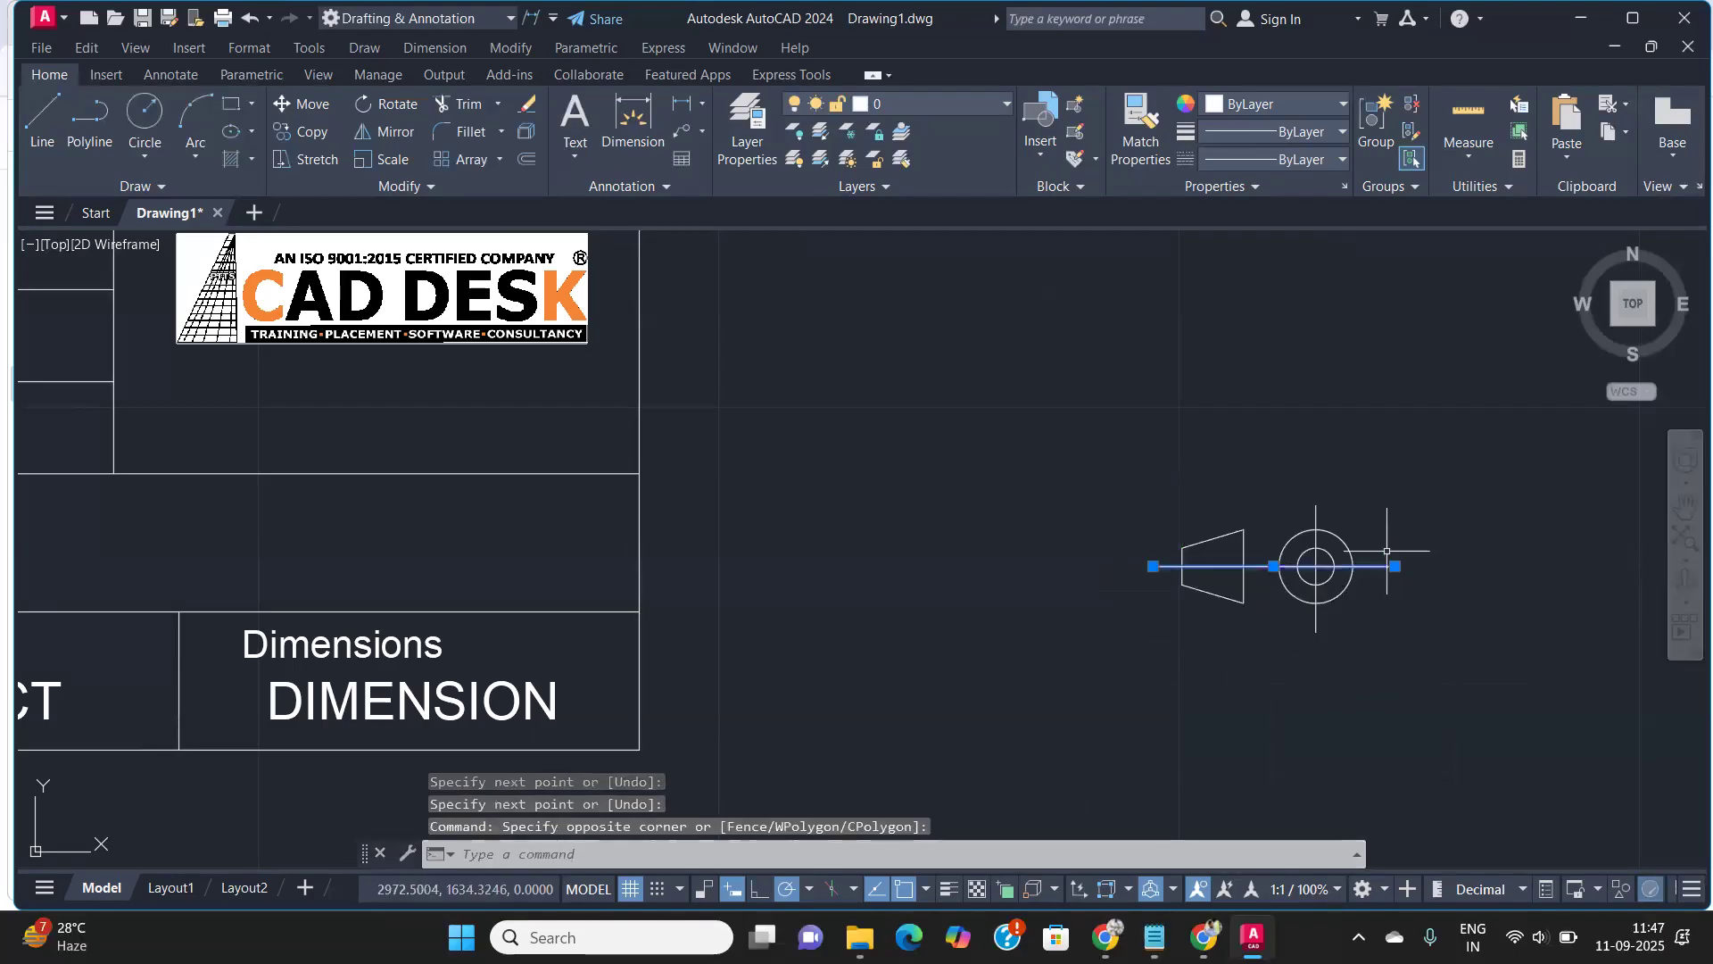
pyautogui.click(1329, 160)
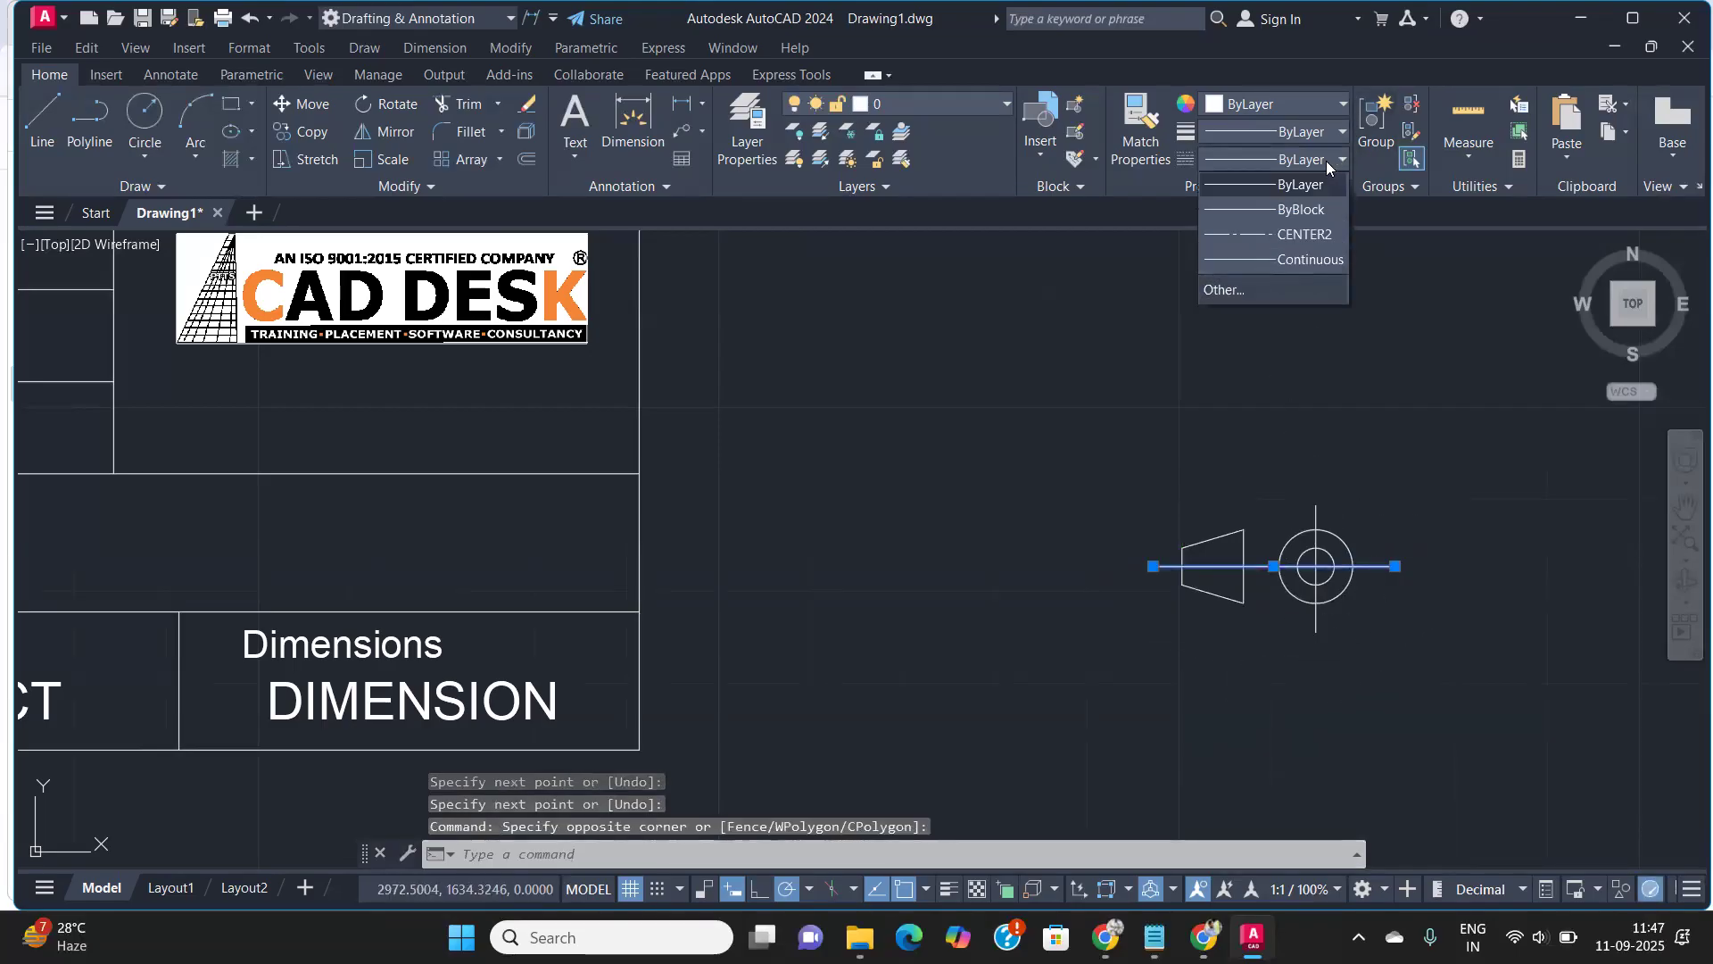
pyautogui.click(1412, 610)
pyautogui.click(1352, 512)
pyautogui.click(1294, 536)
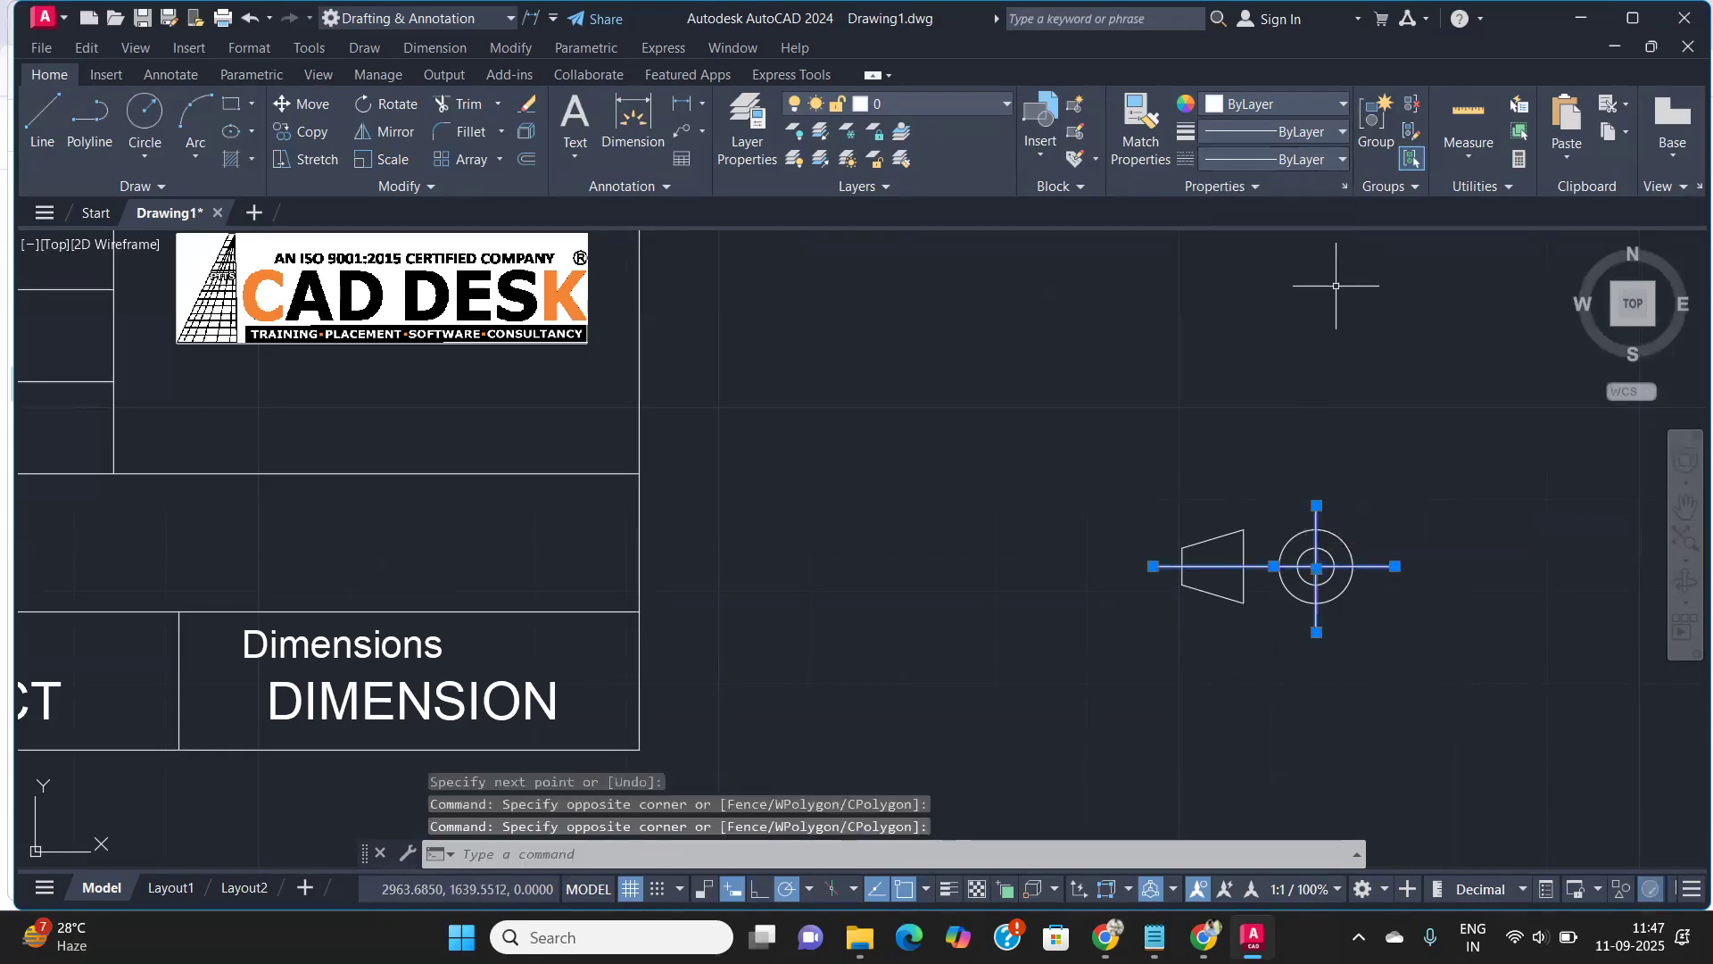
pyautogui.click(1331, 160)
pyautogui.click(1276, 236)
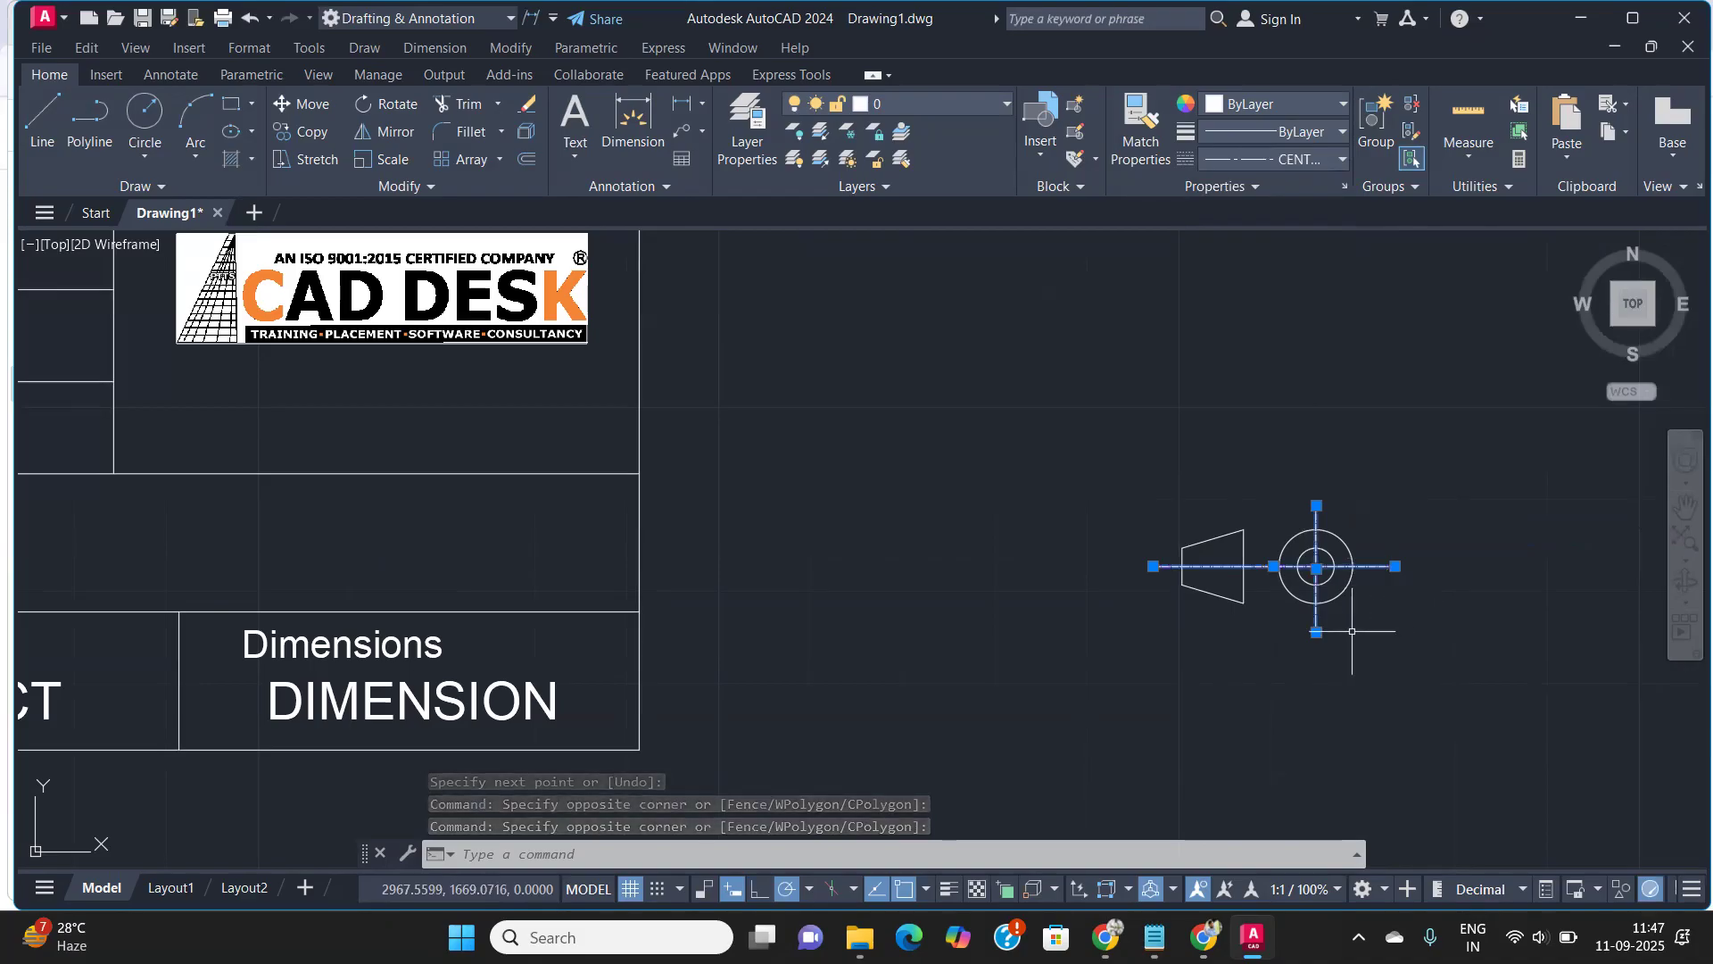
# Open the properties of the two centre lines and set their linetype scale to 0.5
pyautogui.write('pr')
pyautogui.press('Return')
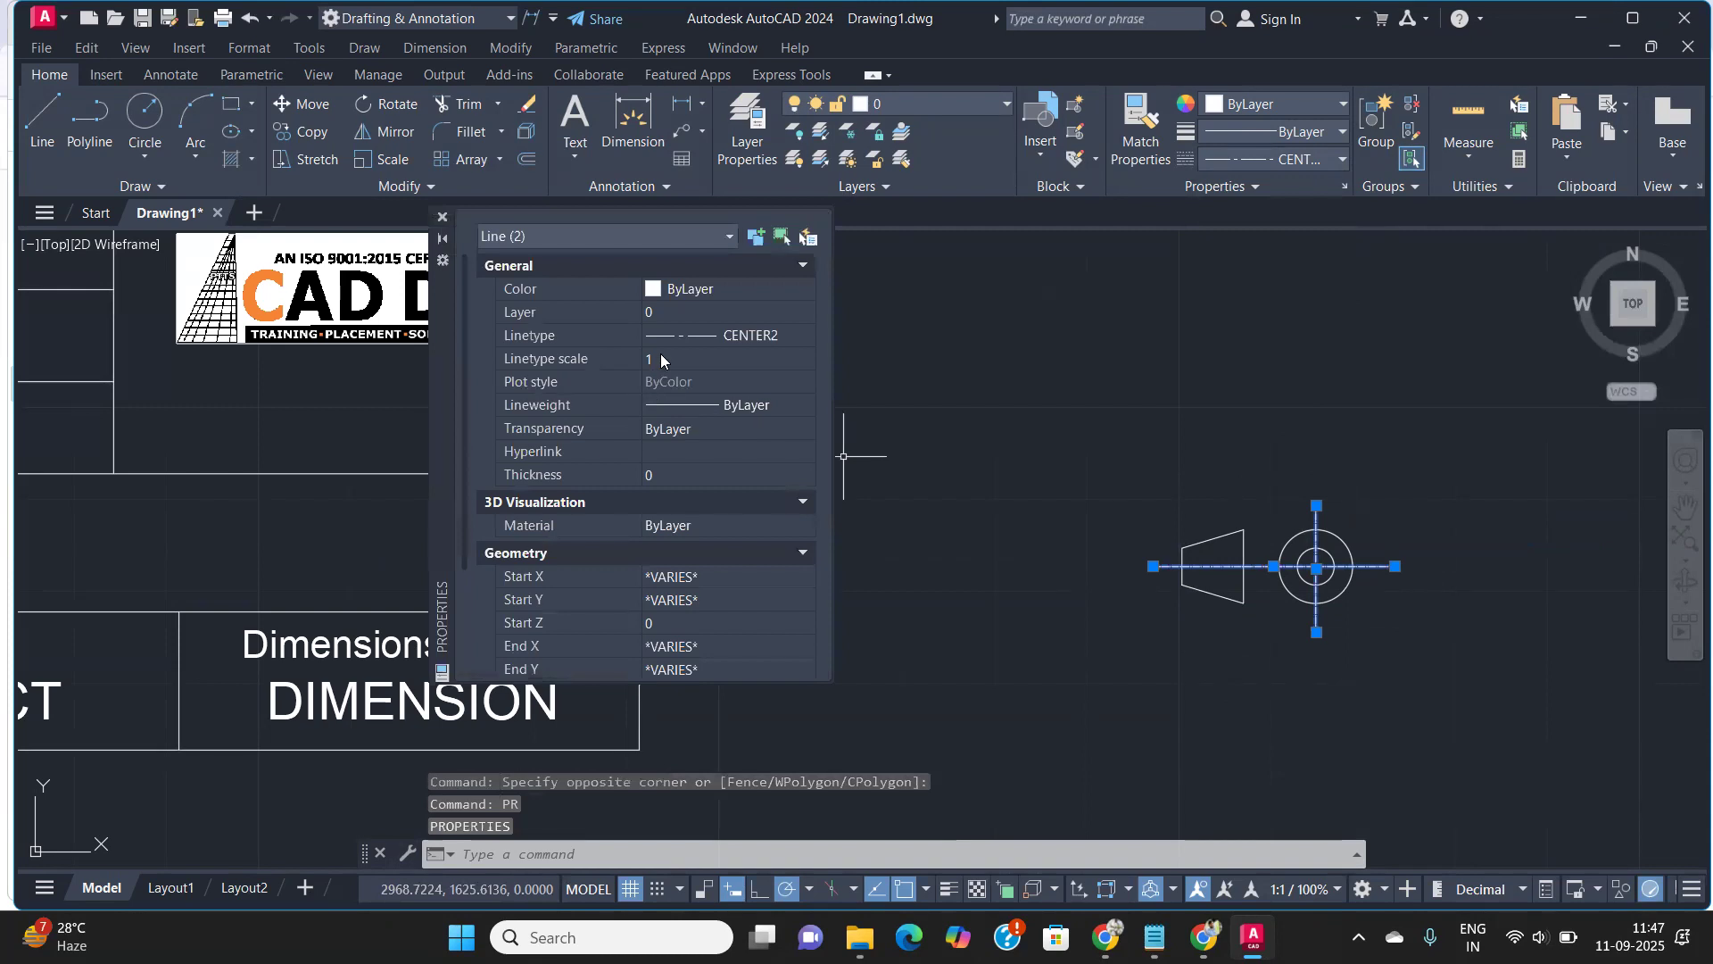
pyautogui.click(657, 358)
pyautogui.write('0.')
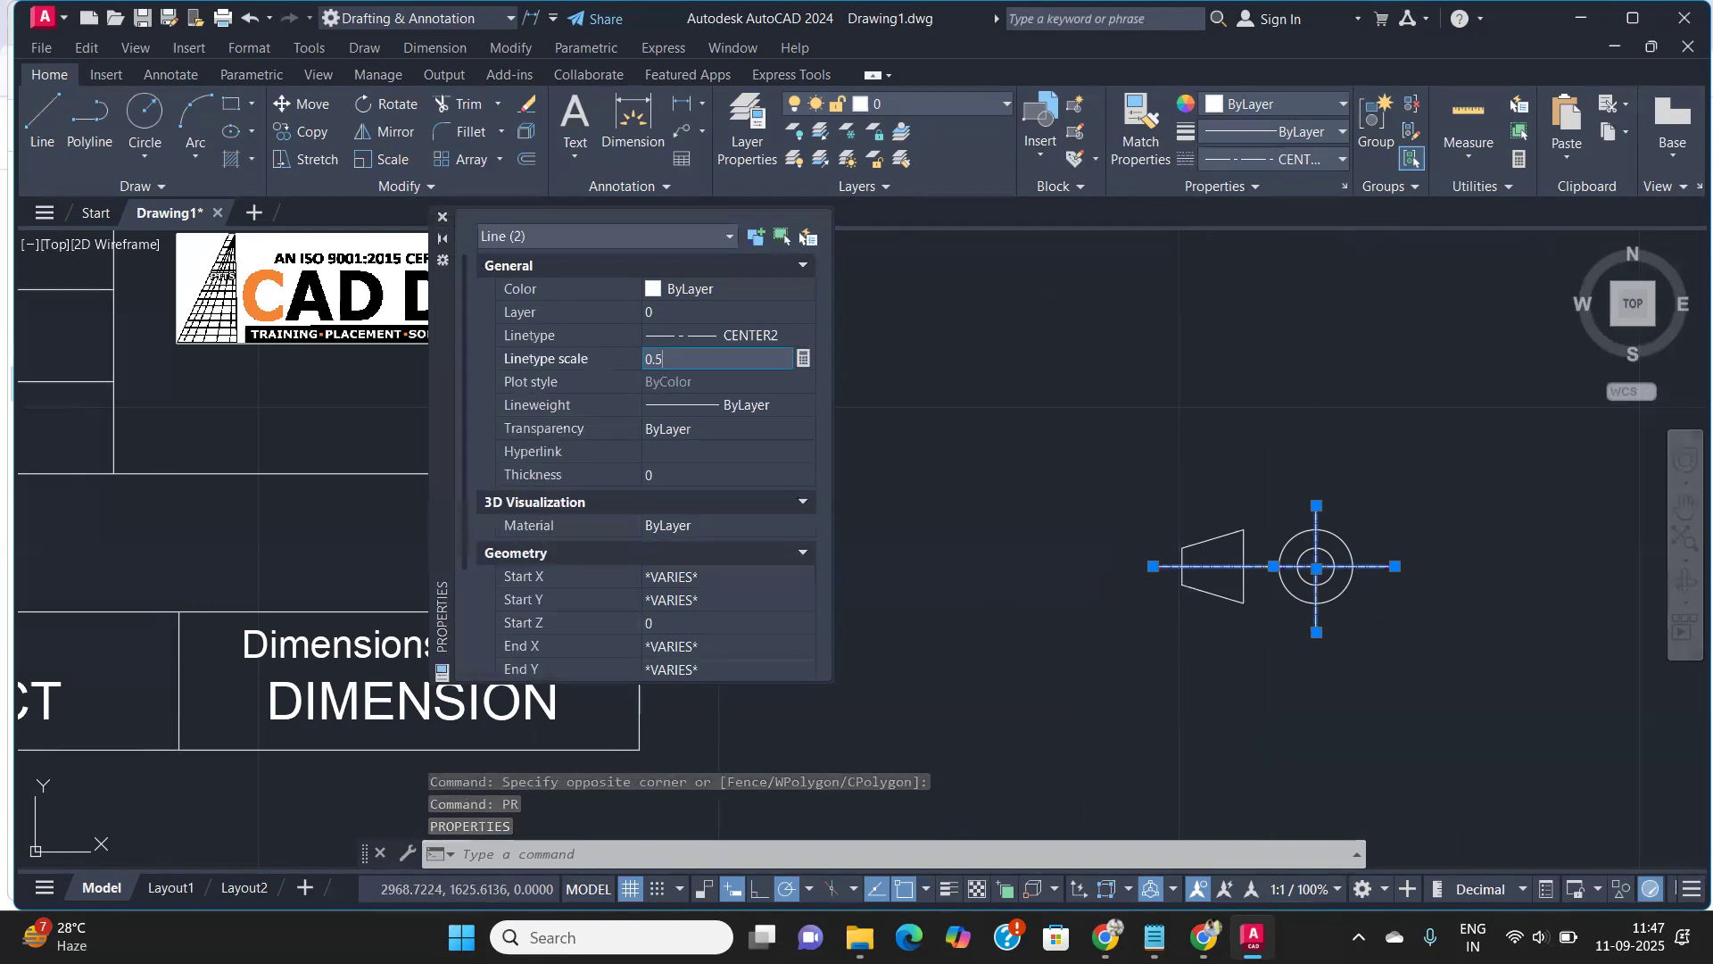
pyautogui.write('5')
pyautogui.press('Return')
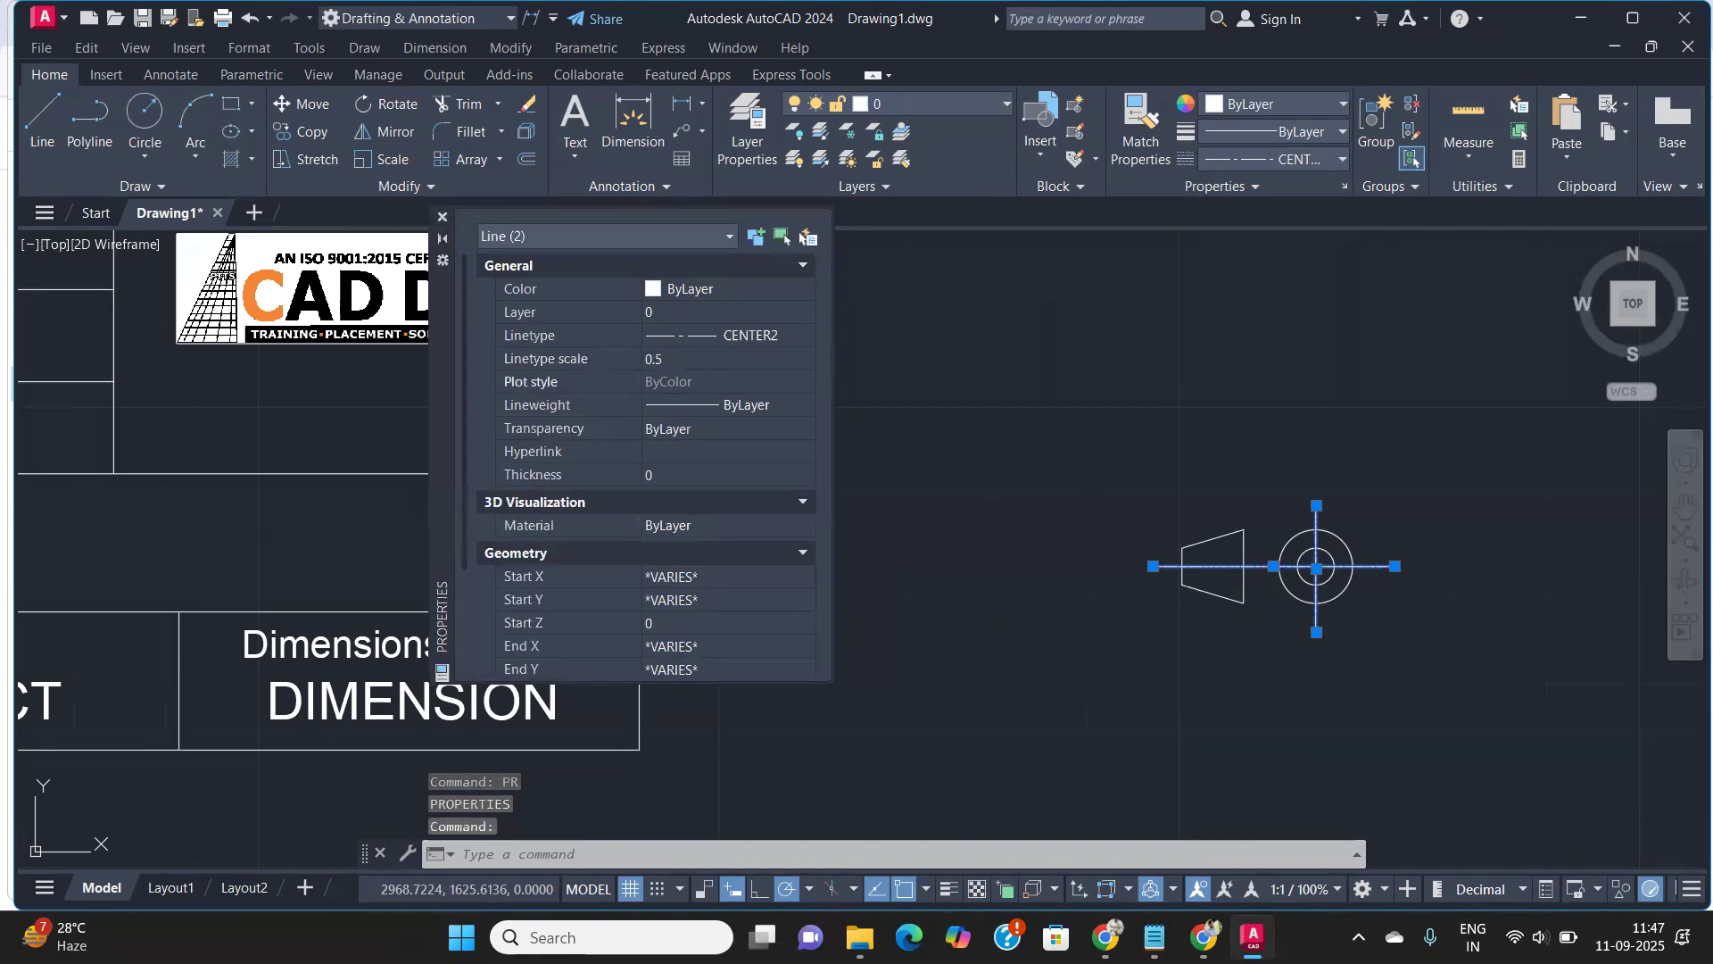
pyautogui.scroll(5, 1295, 567)
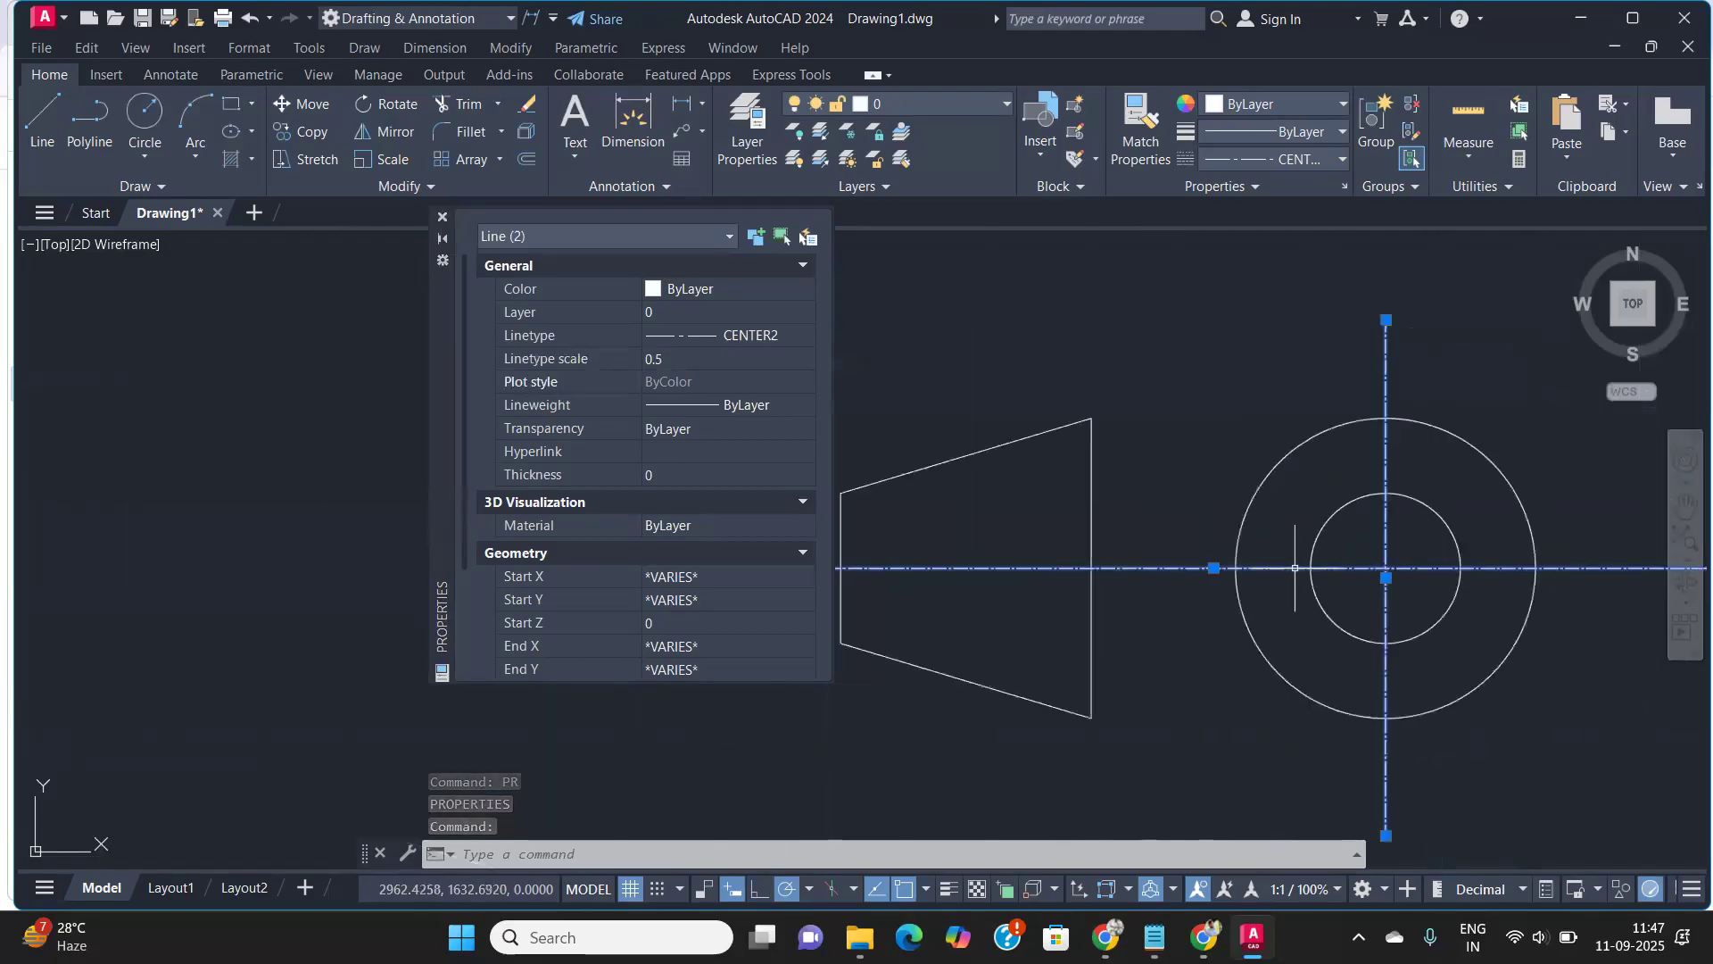
pyautogui.scroll(-2, 1295, 568)
# Try other linetype scales on the two centre lines, including 0.2, 5 and 10
pyautogui.click(668, 358)
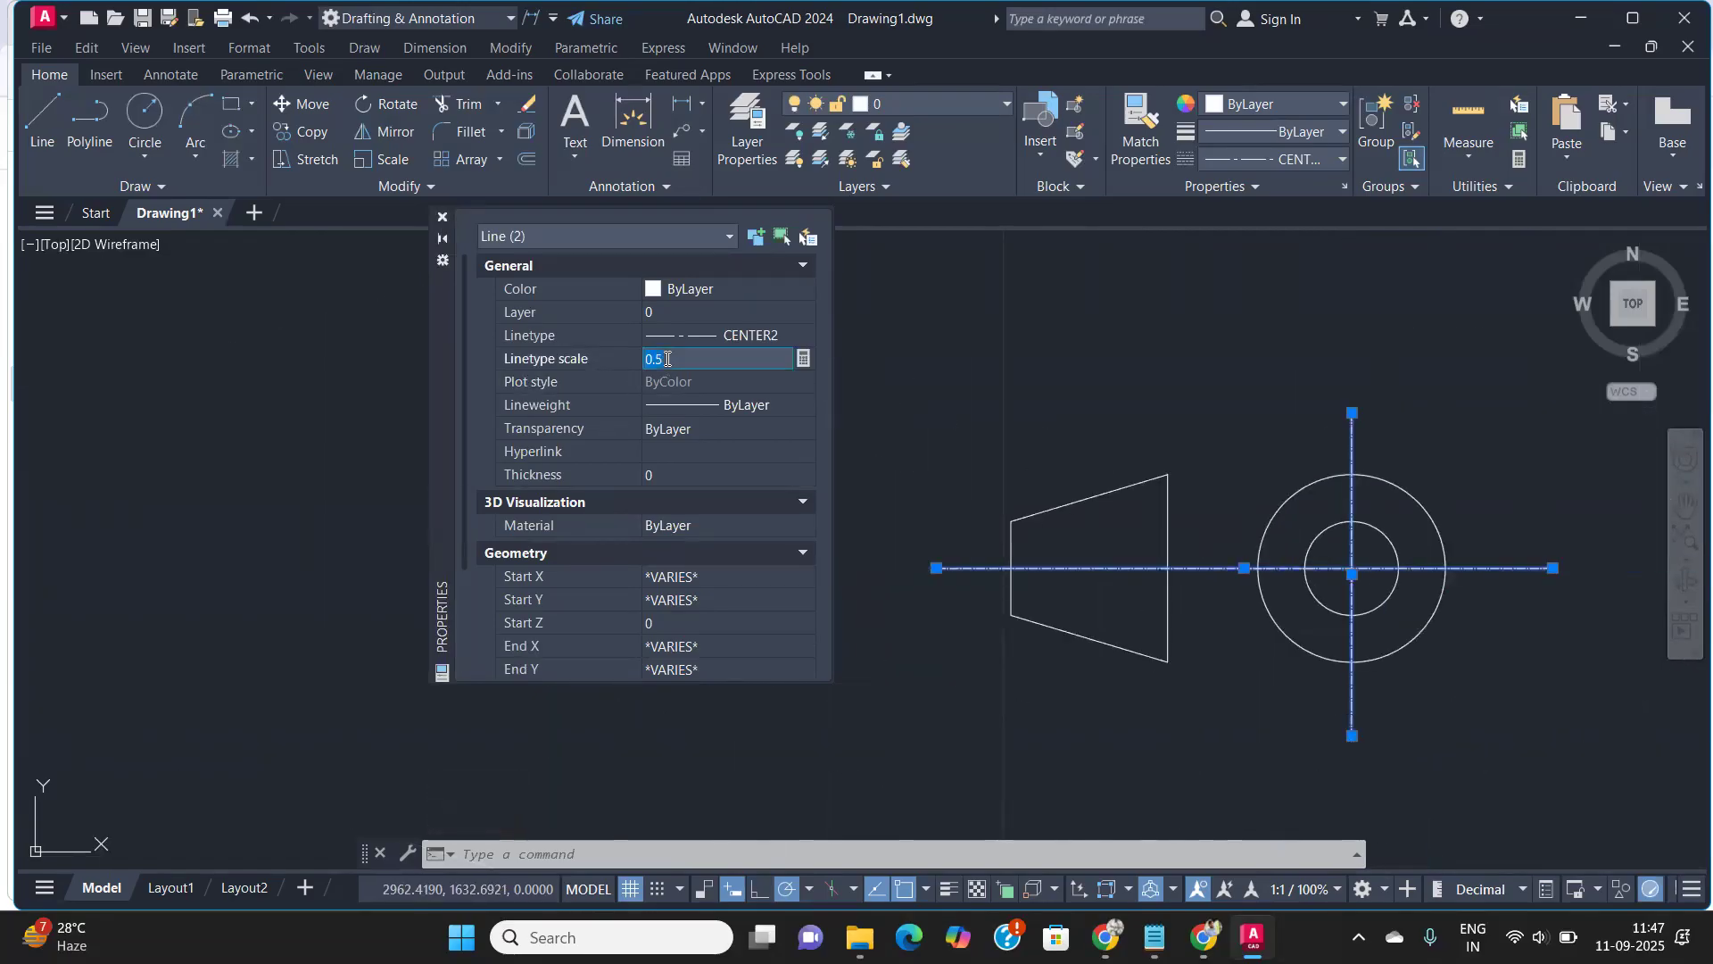
pyautogui.press('Return')
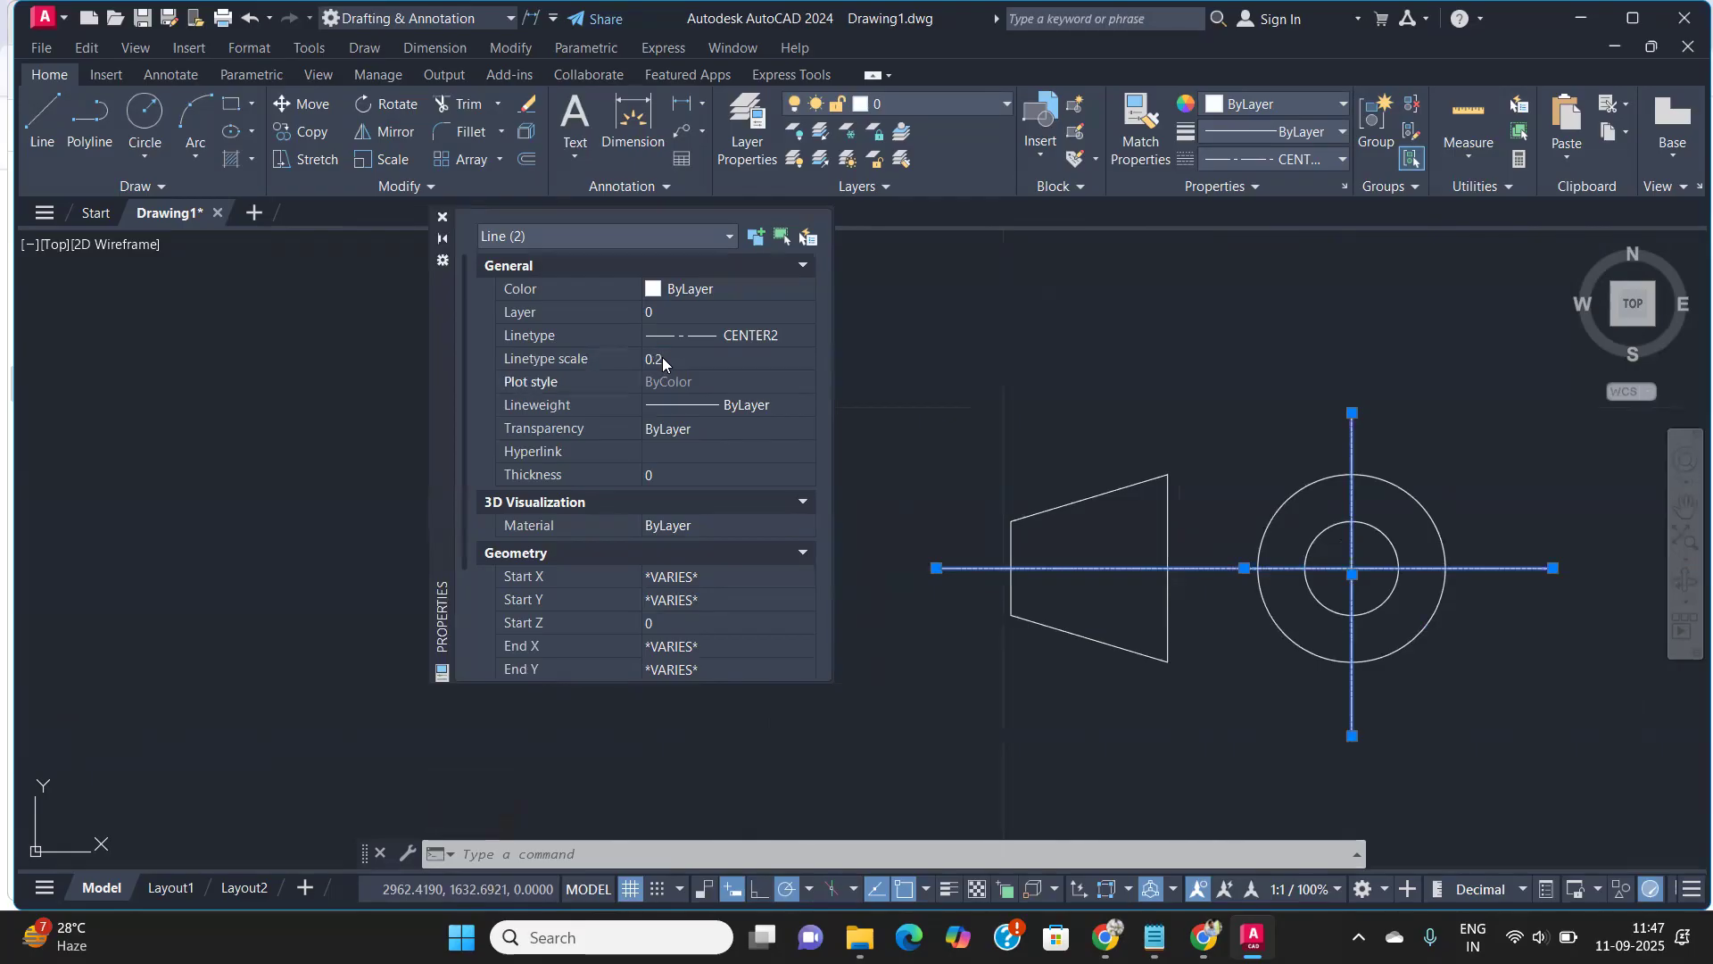
pyautogui.click(668, 357)
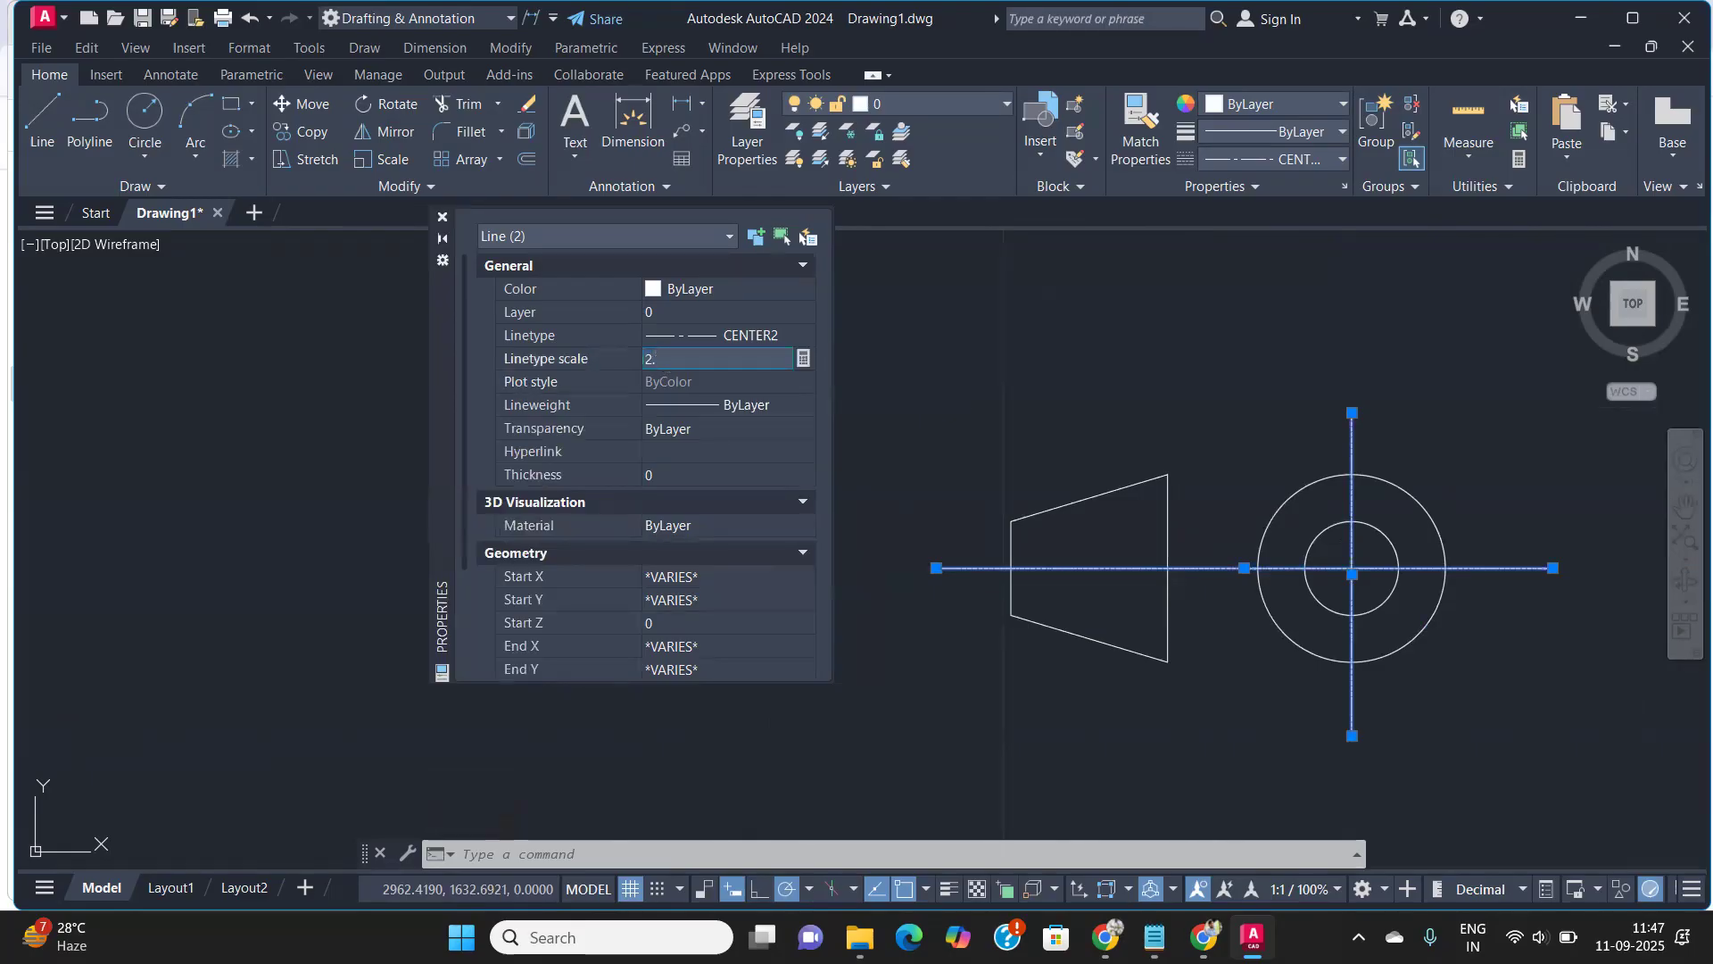
pyautogui.press('Return')
pyautogui.click(668, 360)
pyautogui.press('Return')
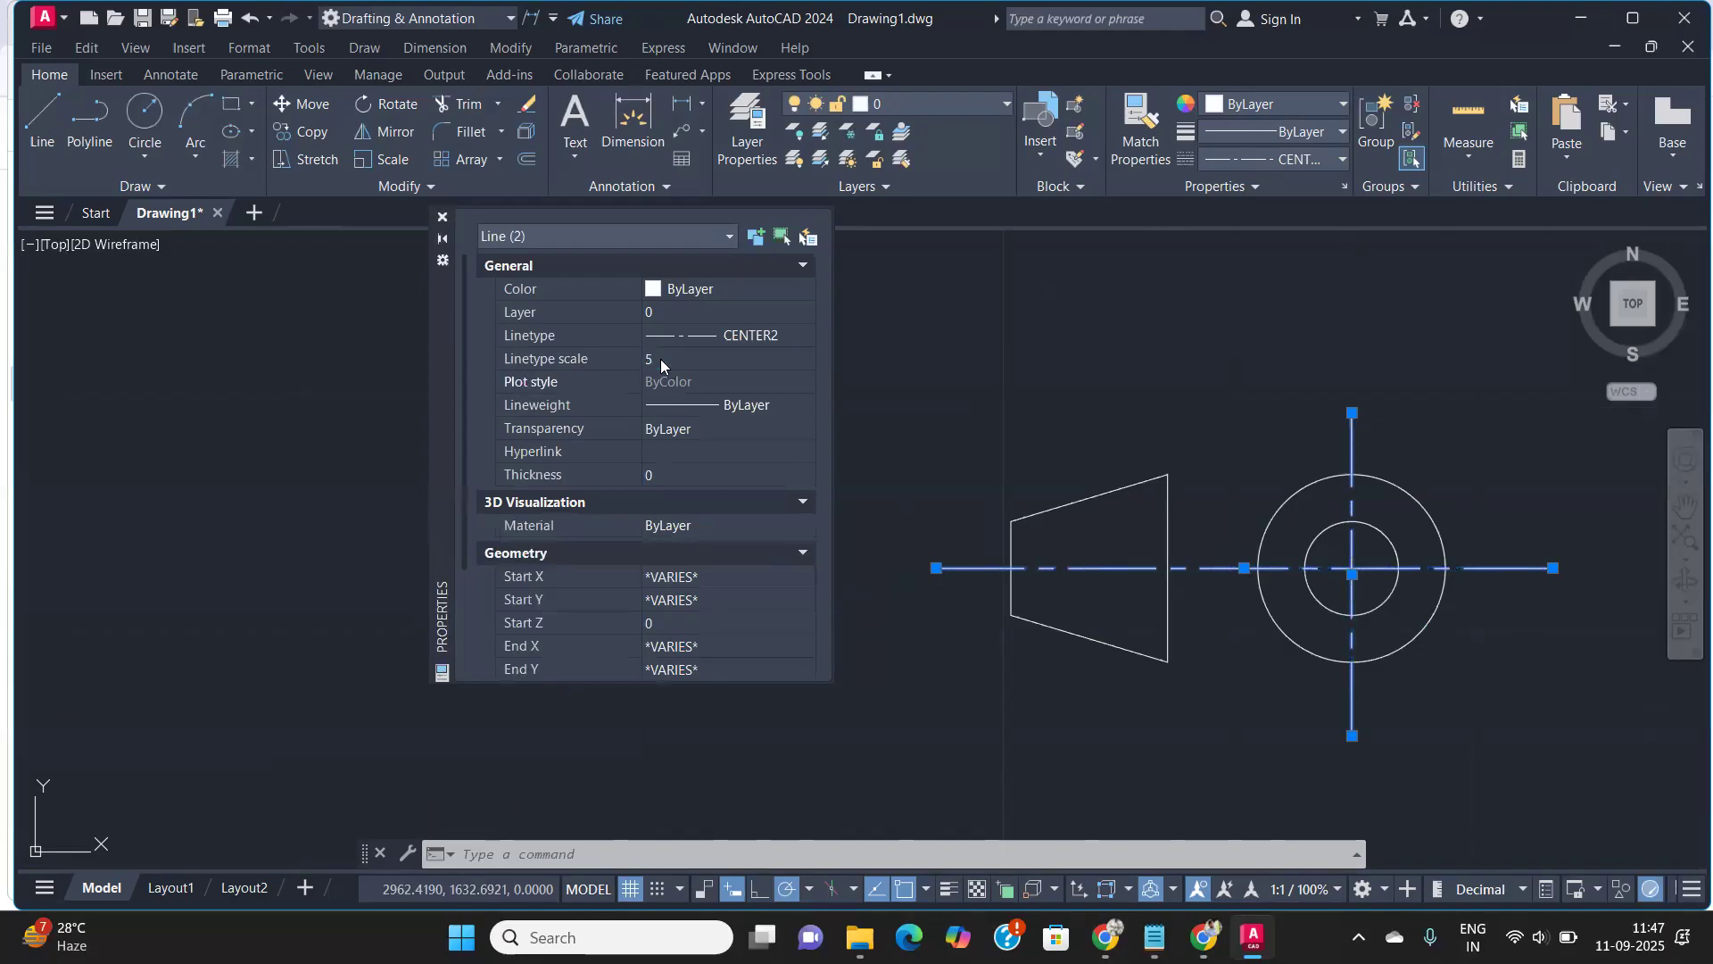
pyautogui.click(662, 361)
pyautogui.press('Return')
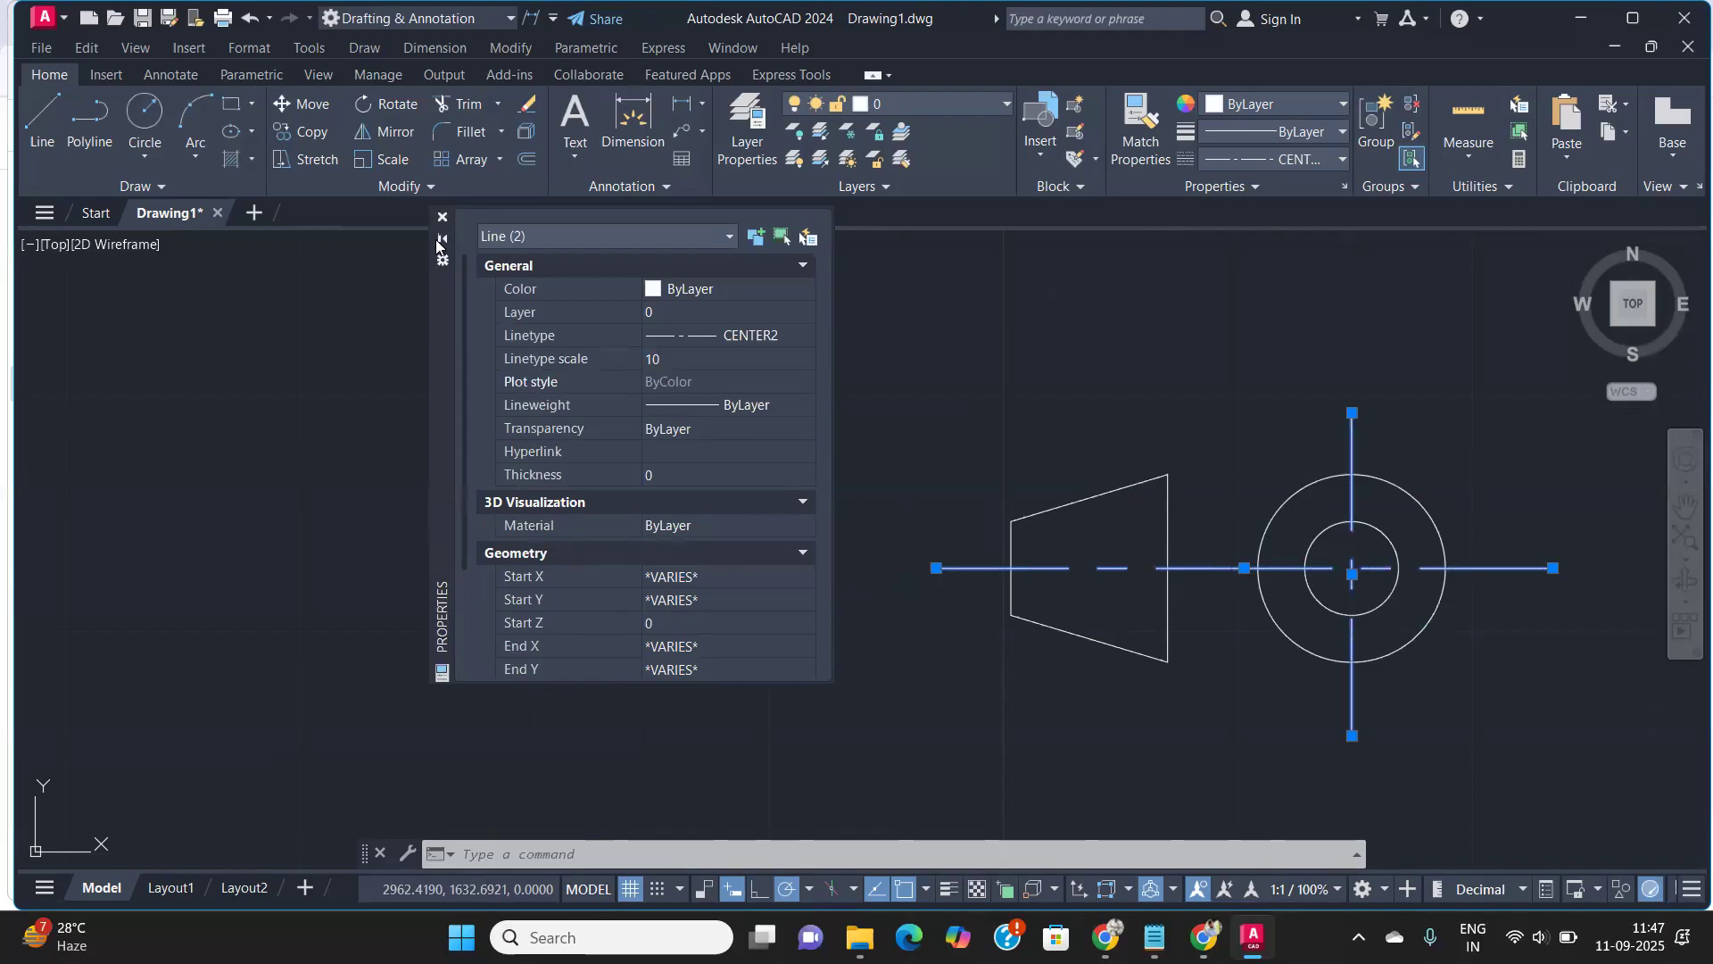
# Set the linetype scale of the two centre lines to 5 and close their properties
pyautogui.click(656, 359)
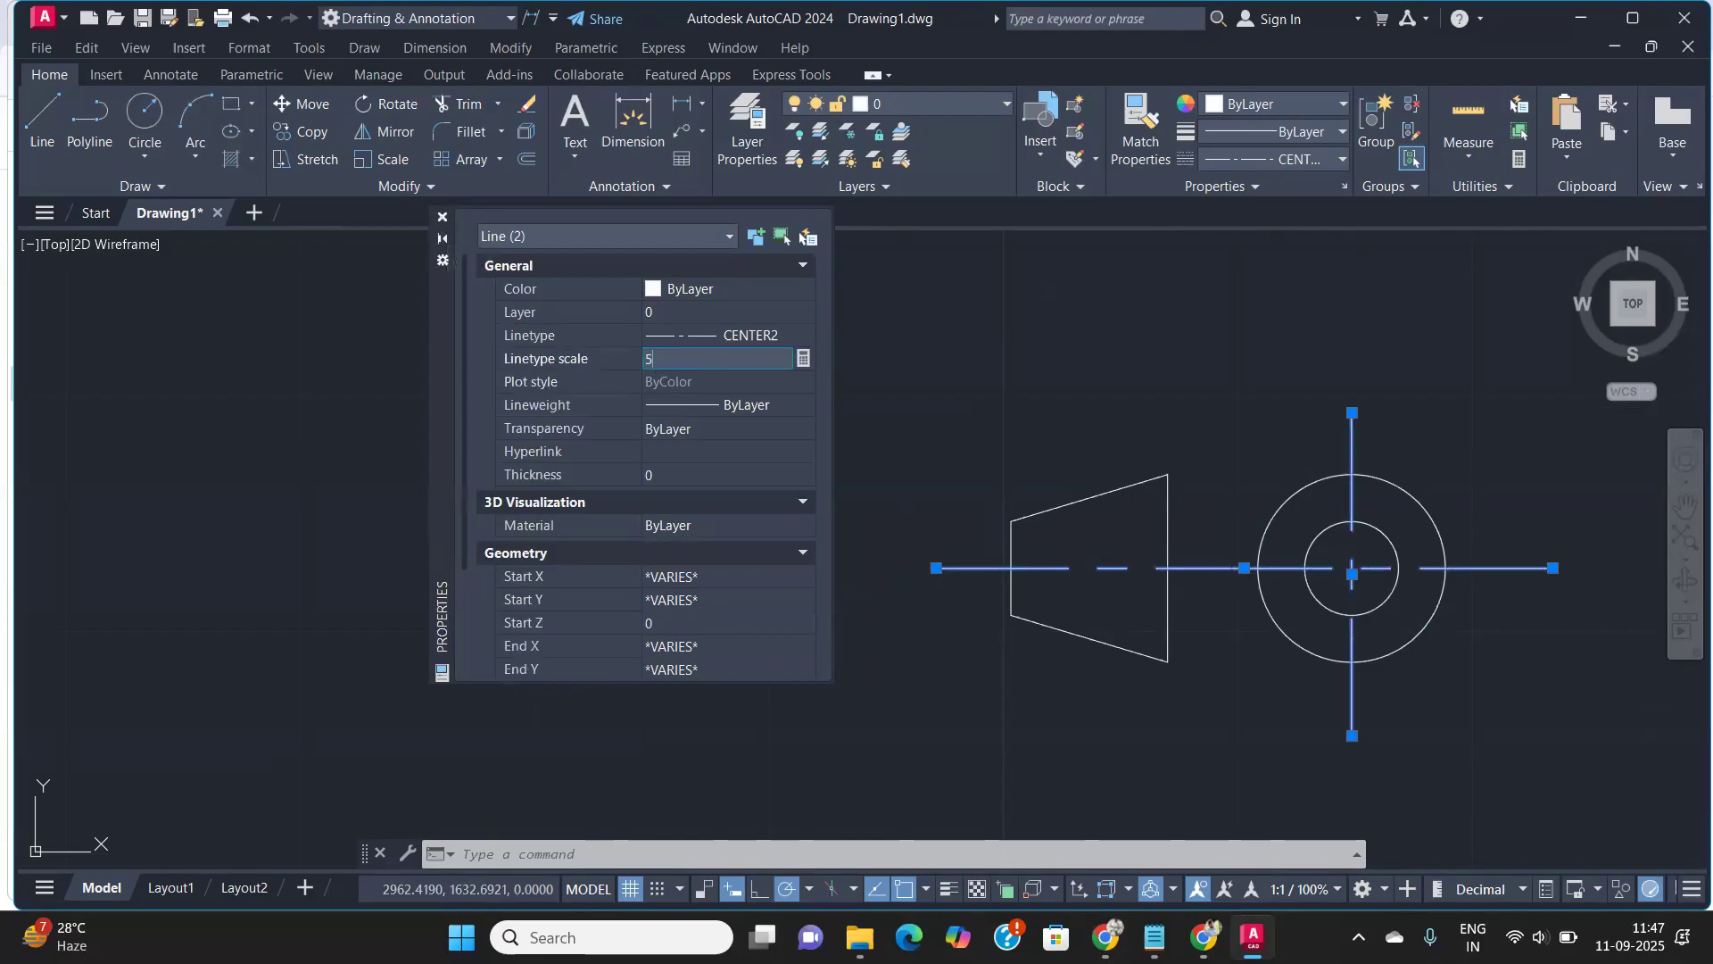
pyautogui.press('Return')
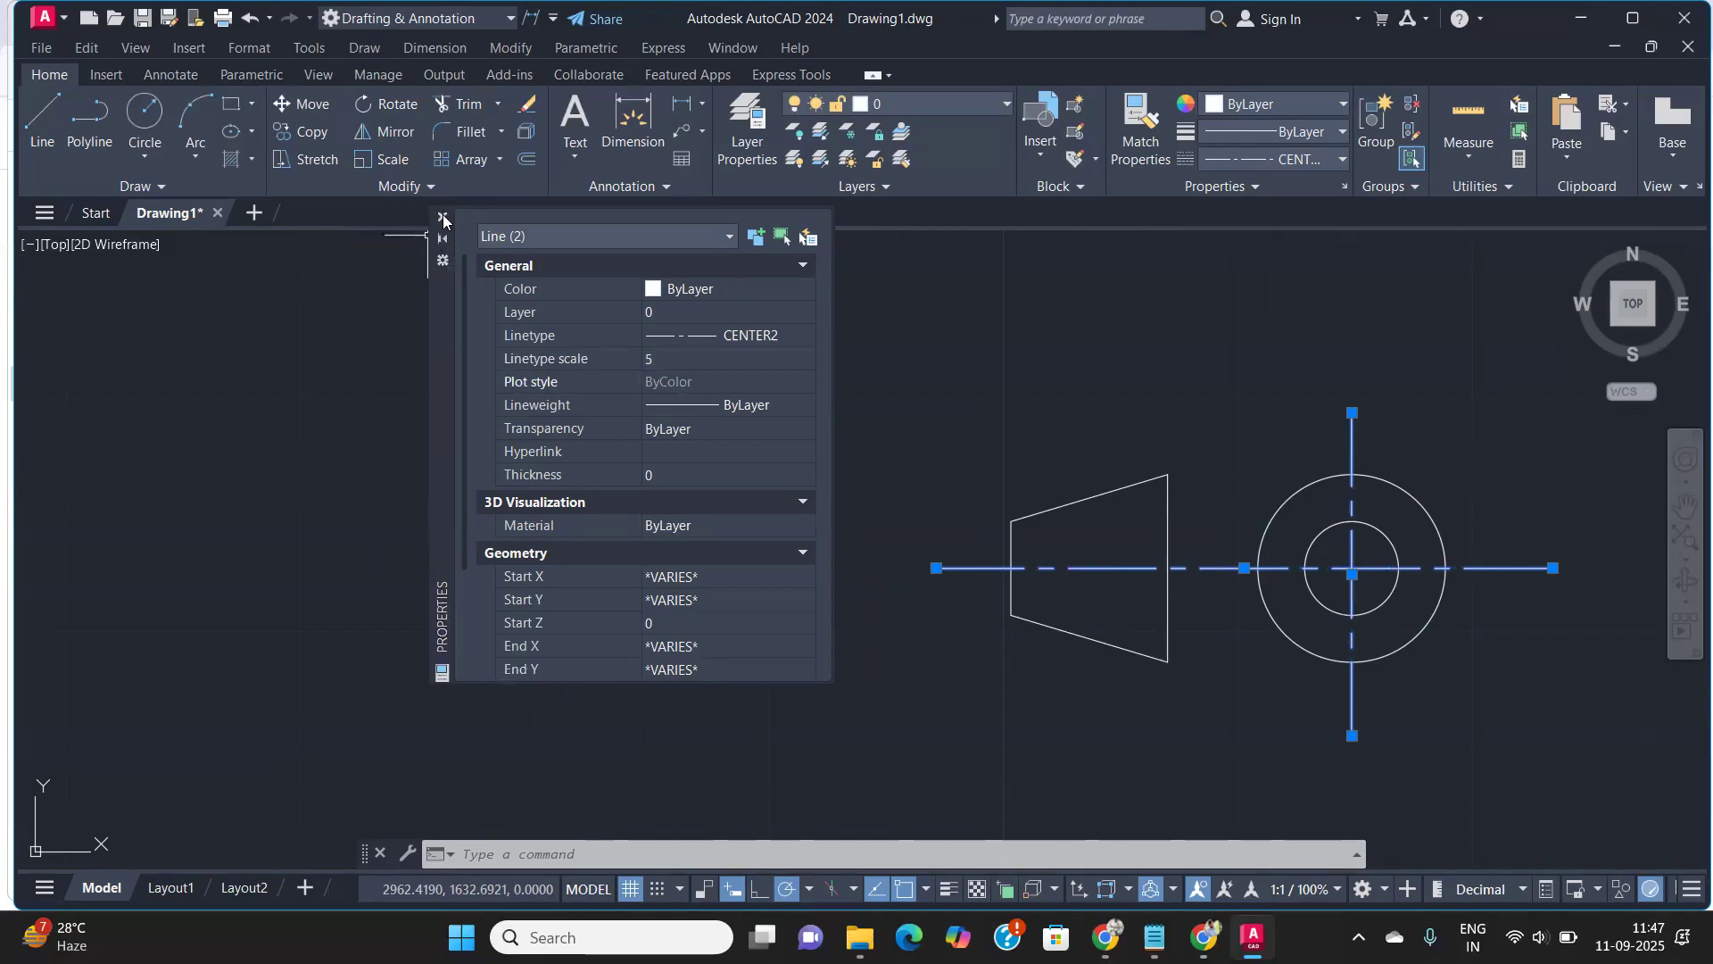
pyautogui.click(443, 219)
# Move the whole projection symbol by the circles' centre into the Projection cell of the title block
pyautogui.scroll(-5, 821, 540)
pyautogui.moveTo(821, 538); pyautogui.dragTo(1158, 551, button='middle')
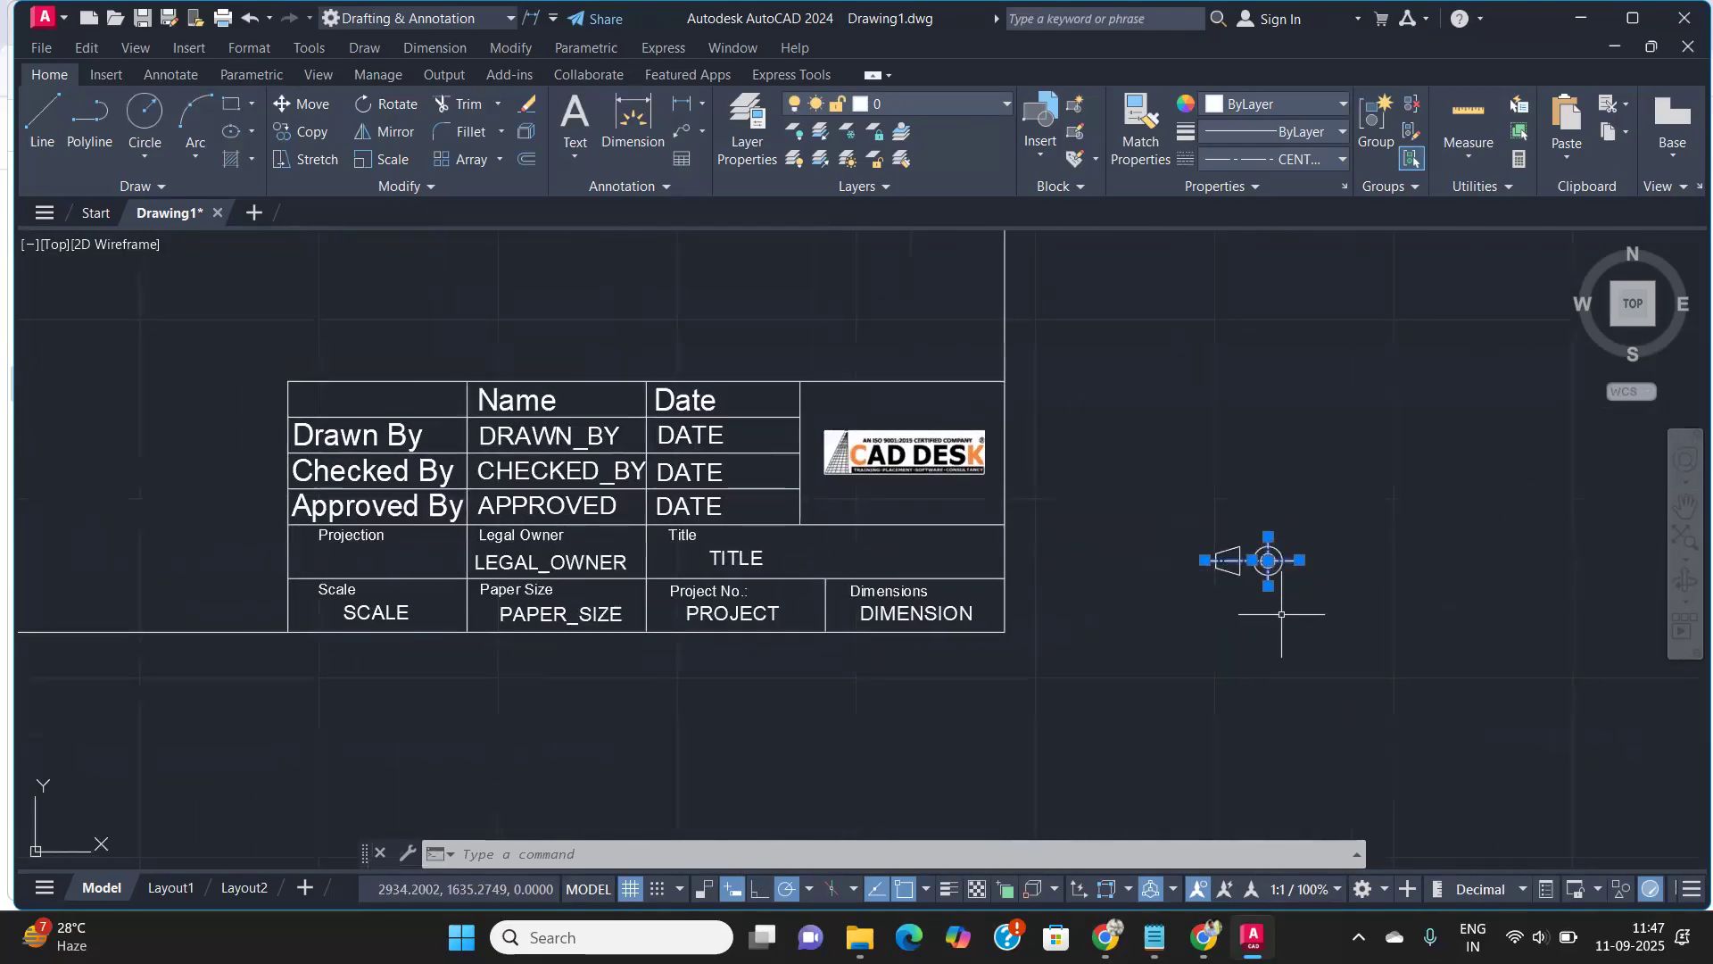
pyautogui.click(1386, 627)
pyautogui.click(1175, 504)
pyautogui.write('m')
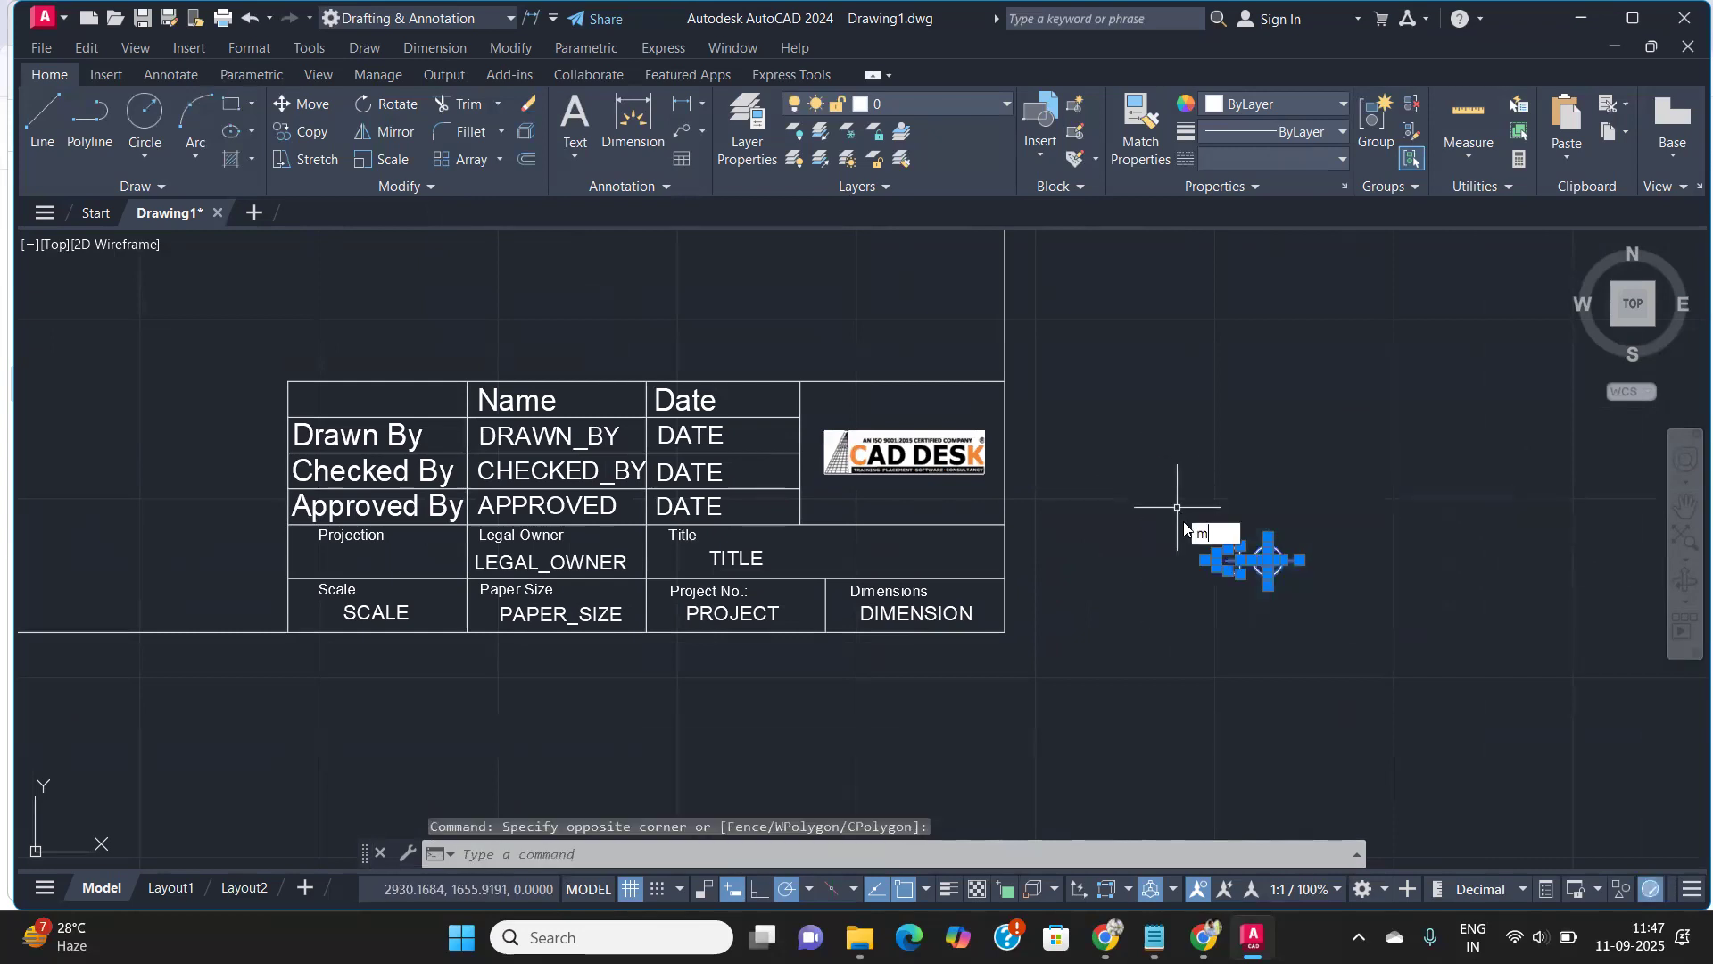
pyautogui.press('Return')
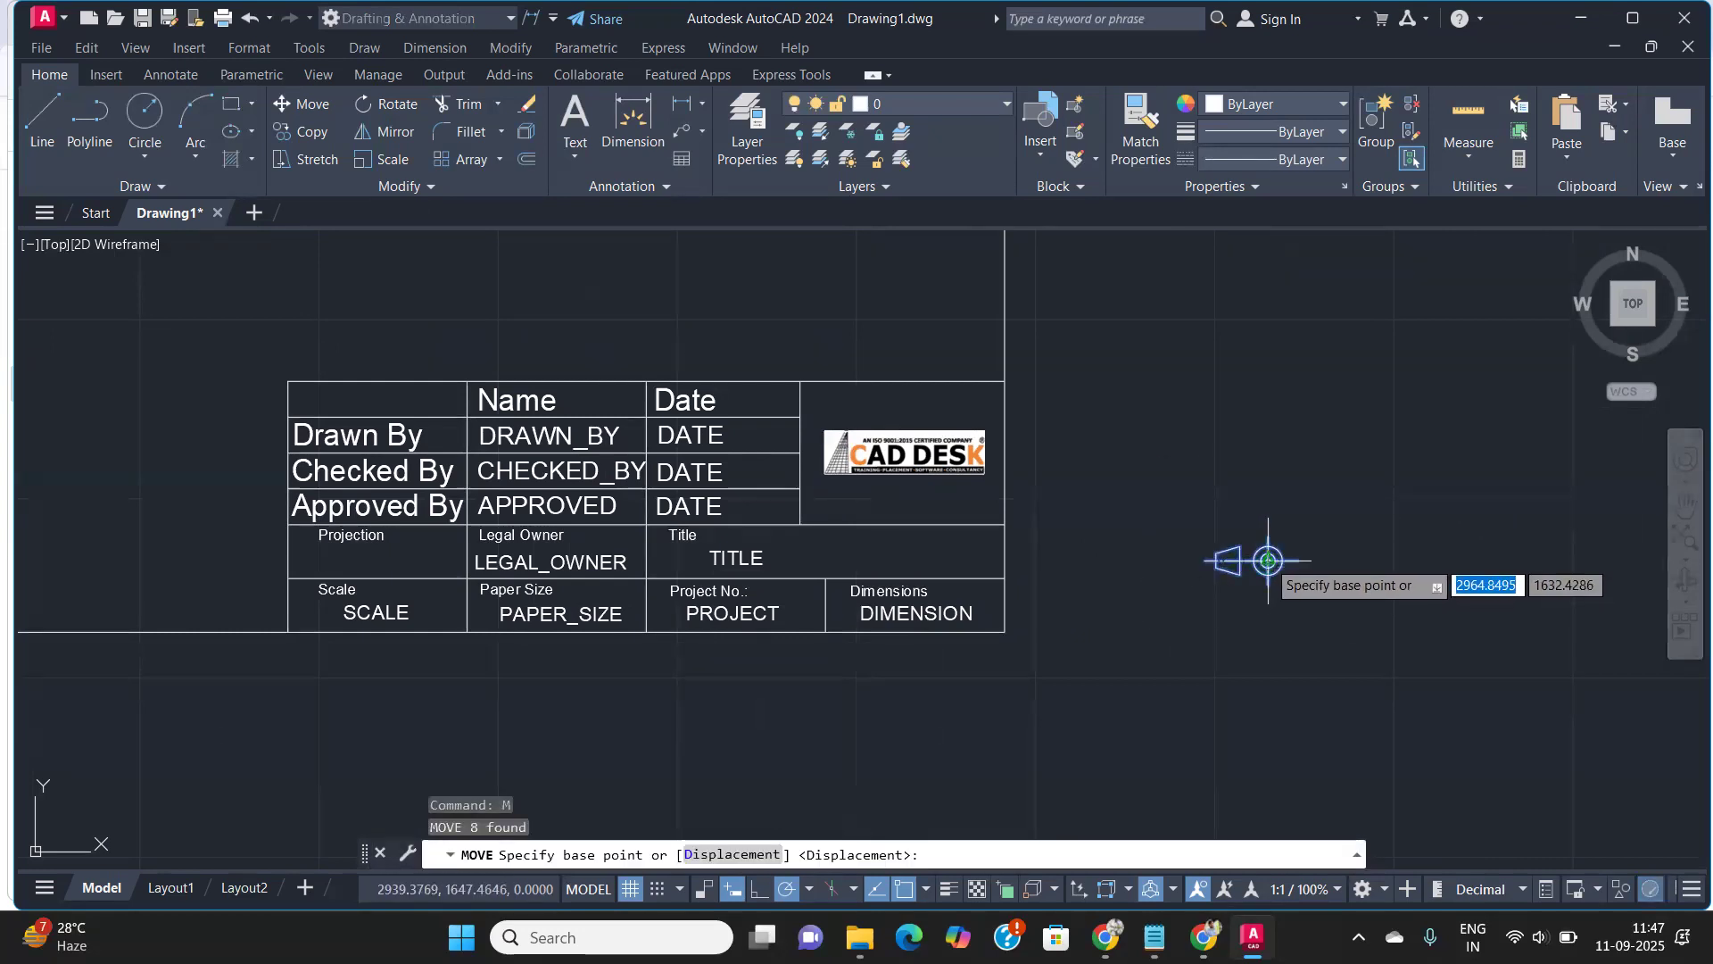
pyautogui.click(1268, 560)
pyautogui.scroll(4, 367, 562)
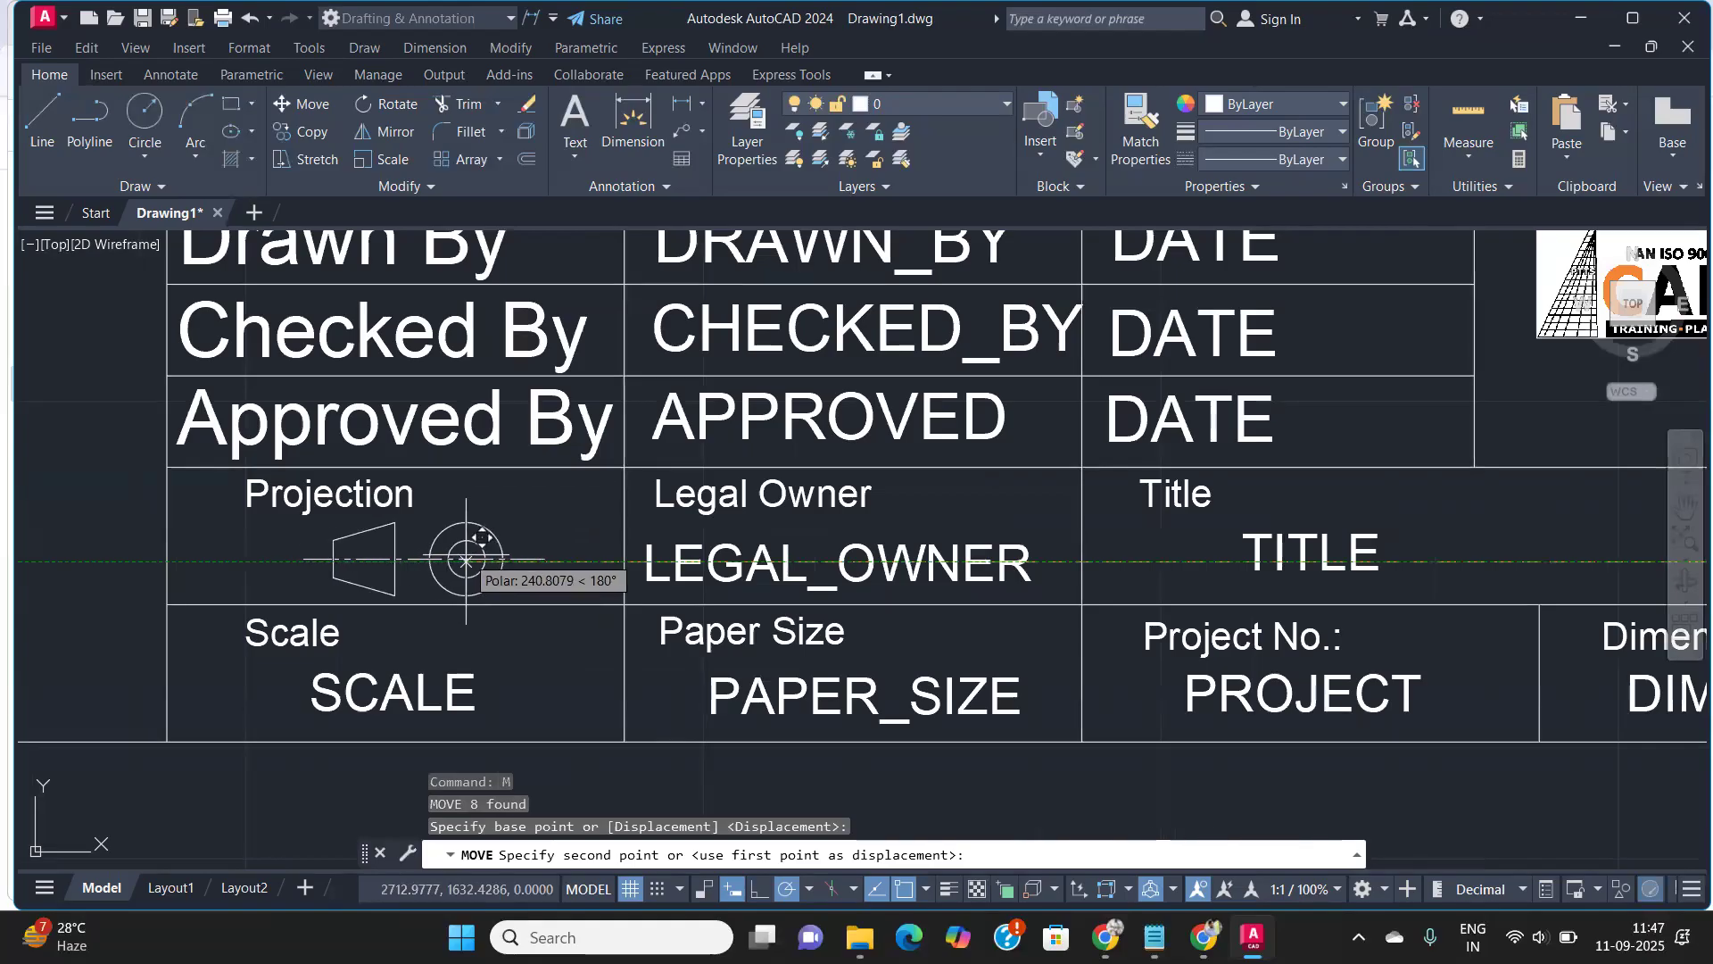
pyautogui.click(540, 527)
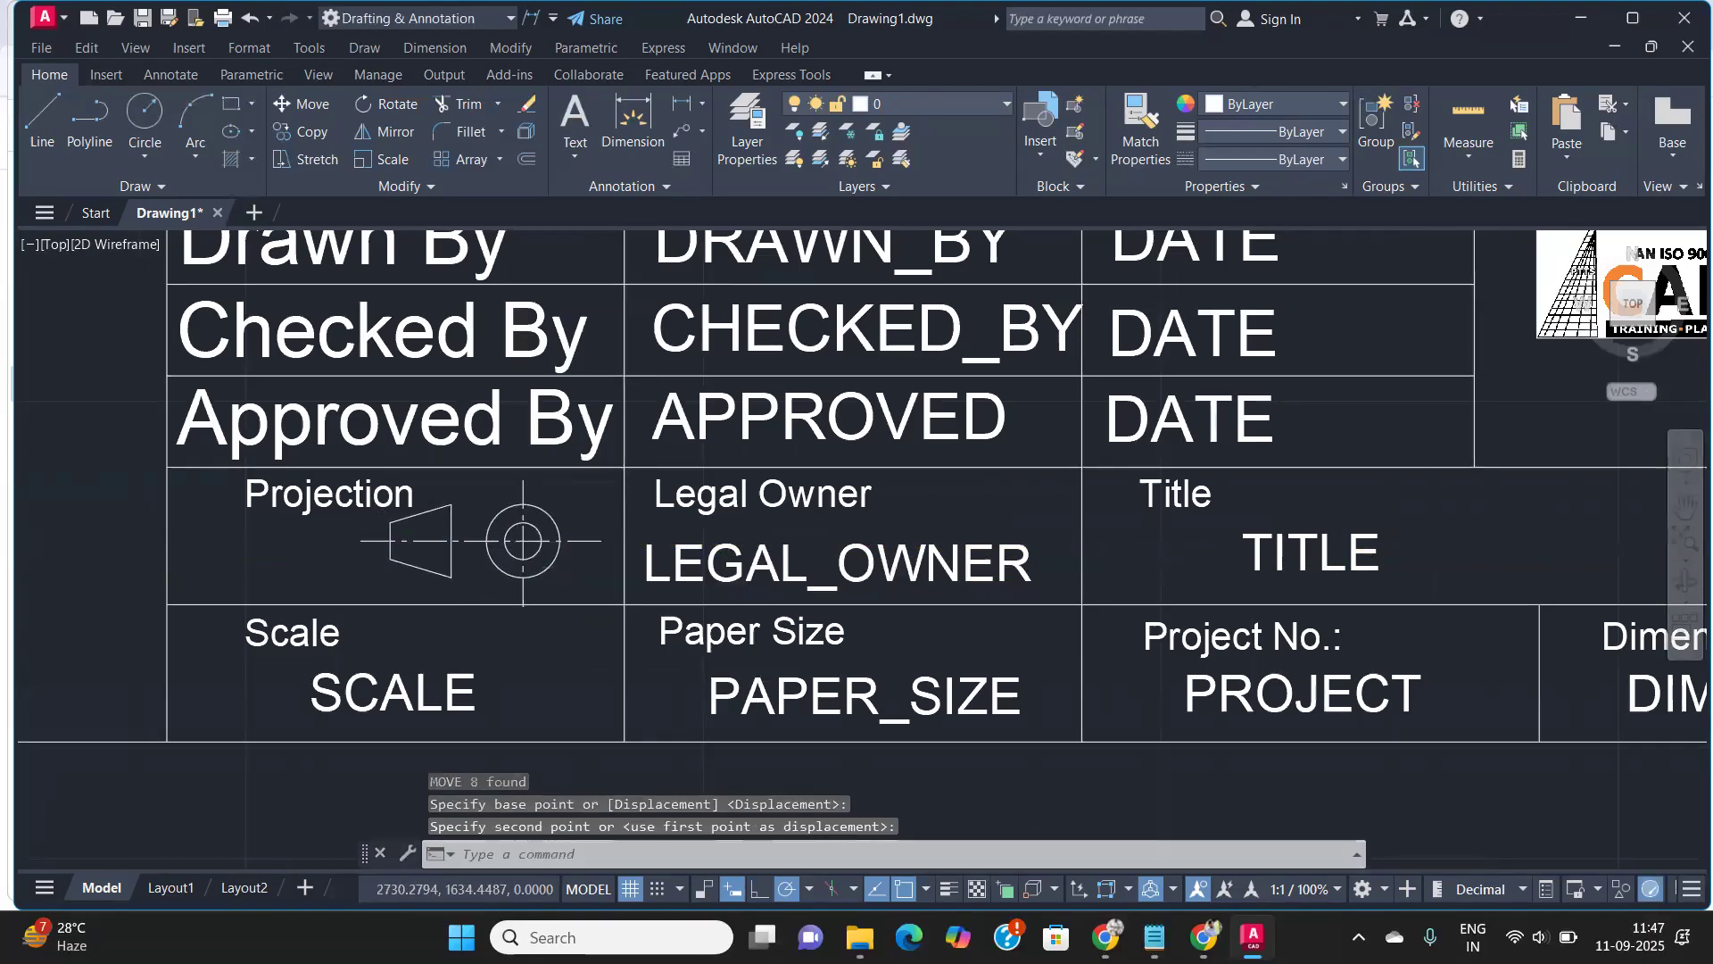
pyautogui.scroll(-2, 527, 546)
pyautogui.scroll(8, 532, 572)
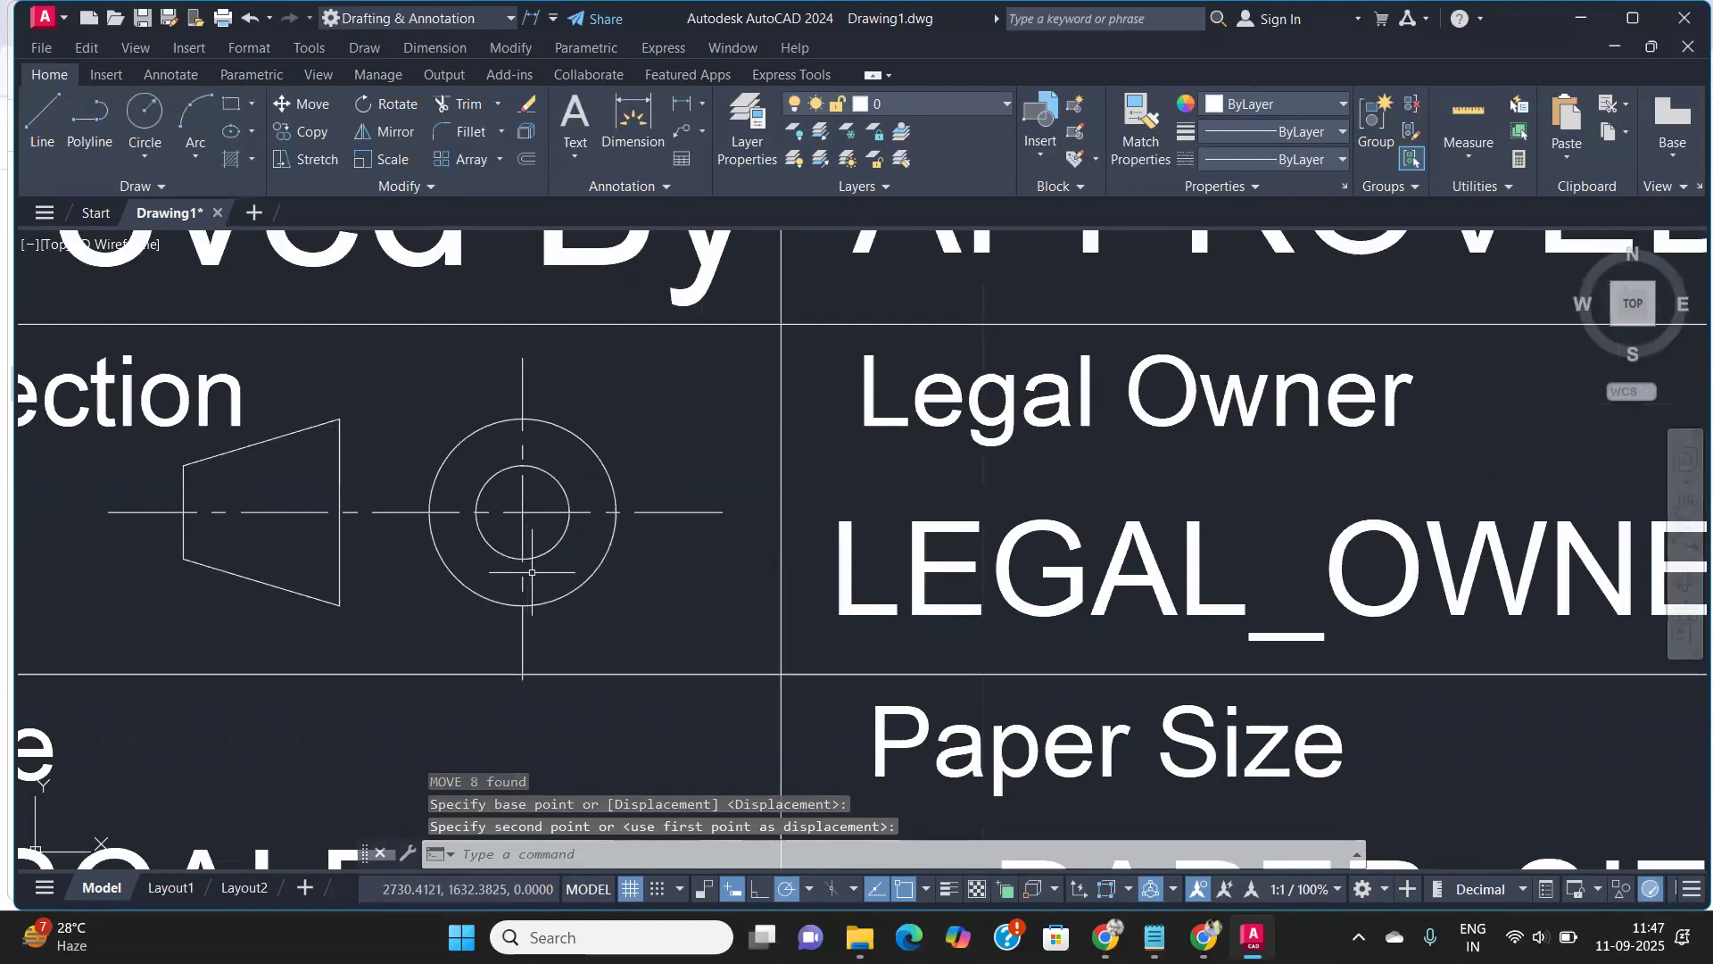
pyautogui.click(584, 398)
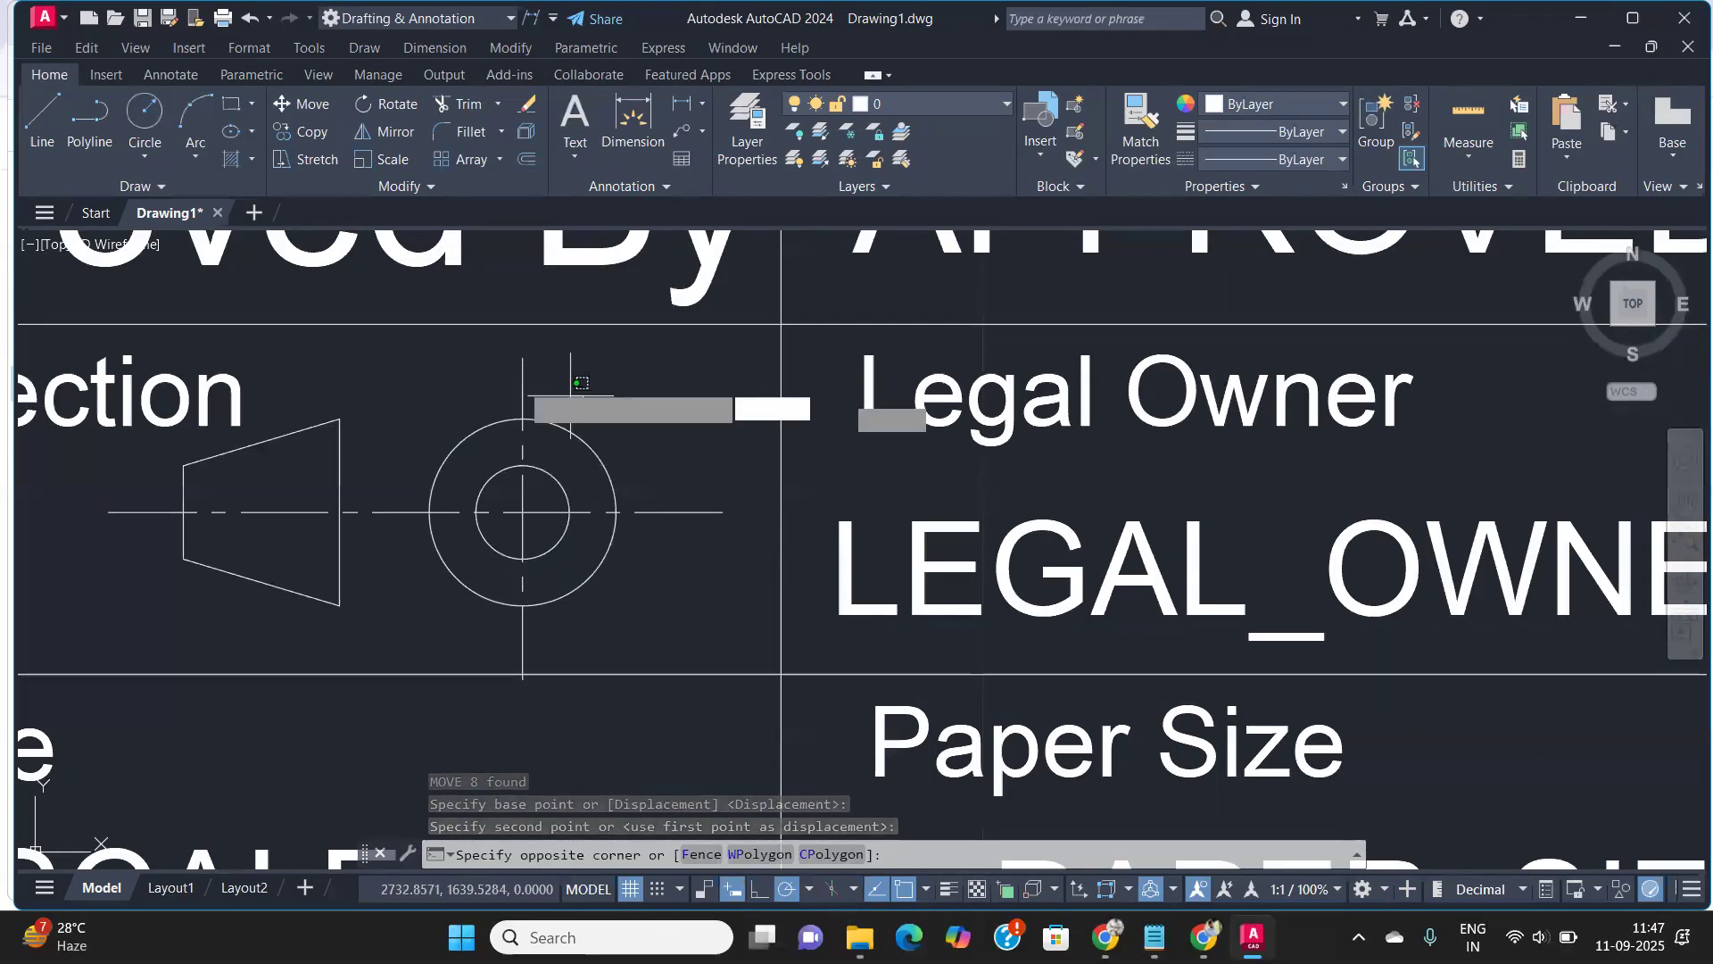
pyautogui.click(483, 358)
pyautogui.write('le')
pyautogui.press('Return')
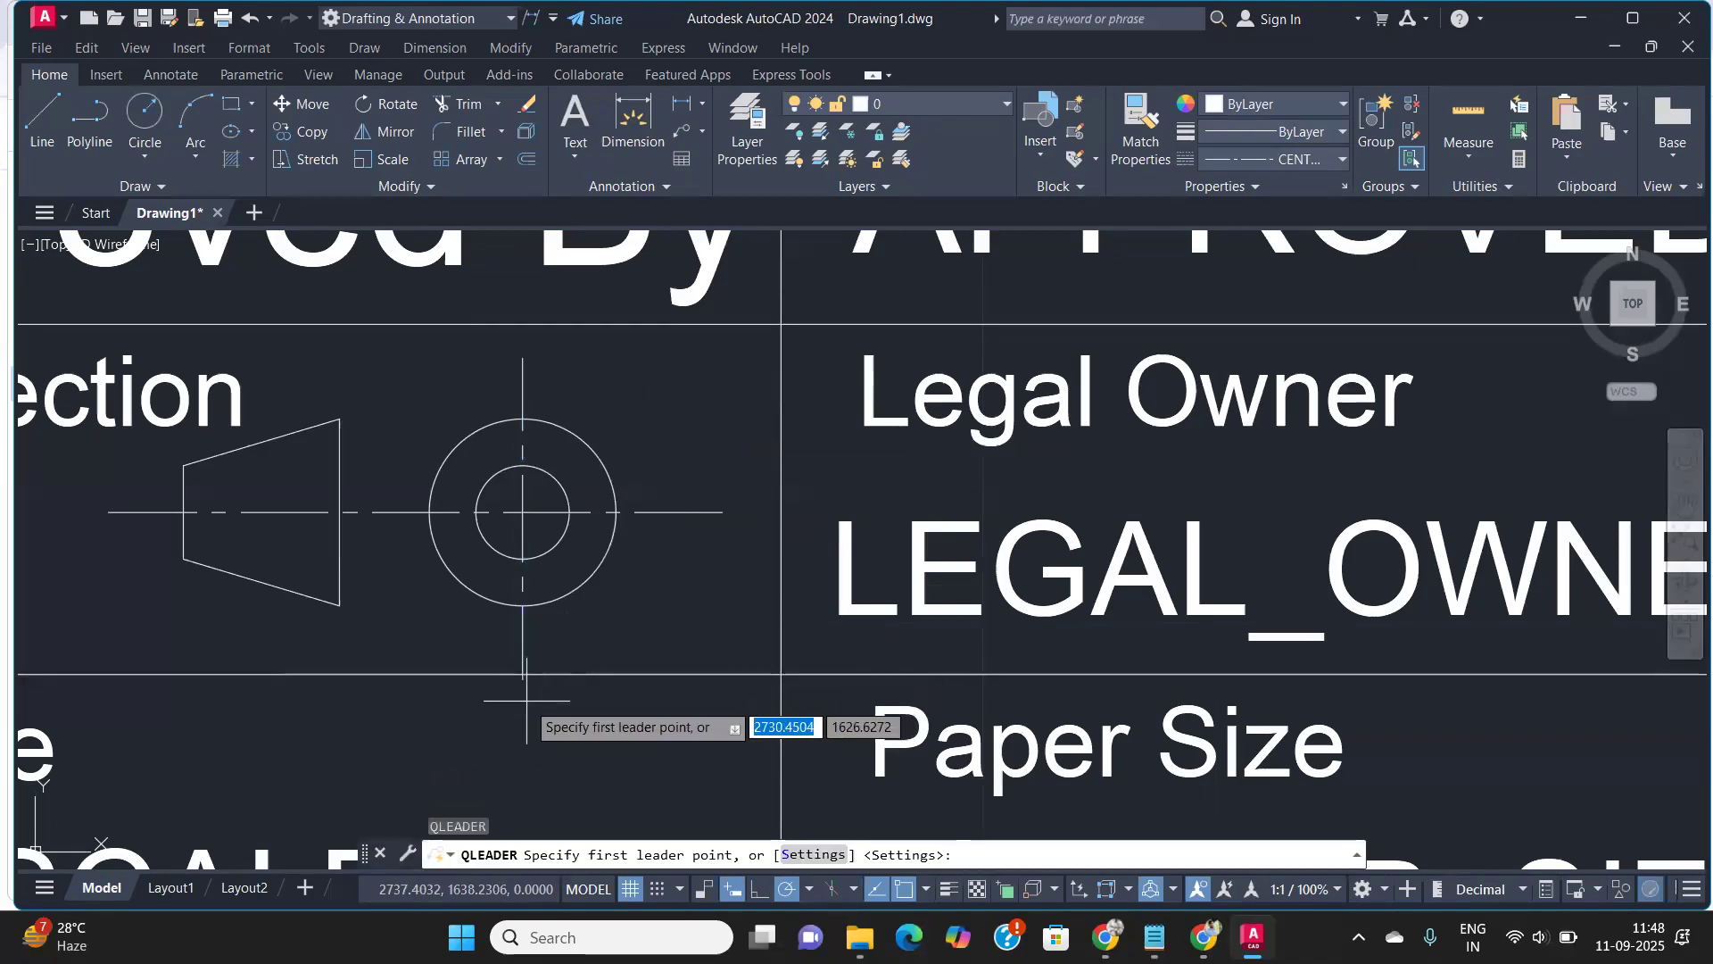
pyautogui.press('Escape')
# Shorten the vertical centre line of the projection symbol's circles at both ends with dynamic Lengthen
pyautogui.write('l')
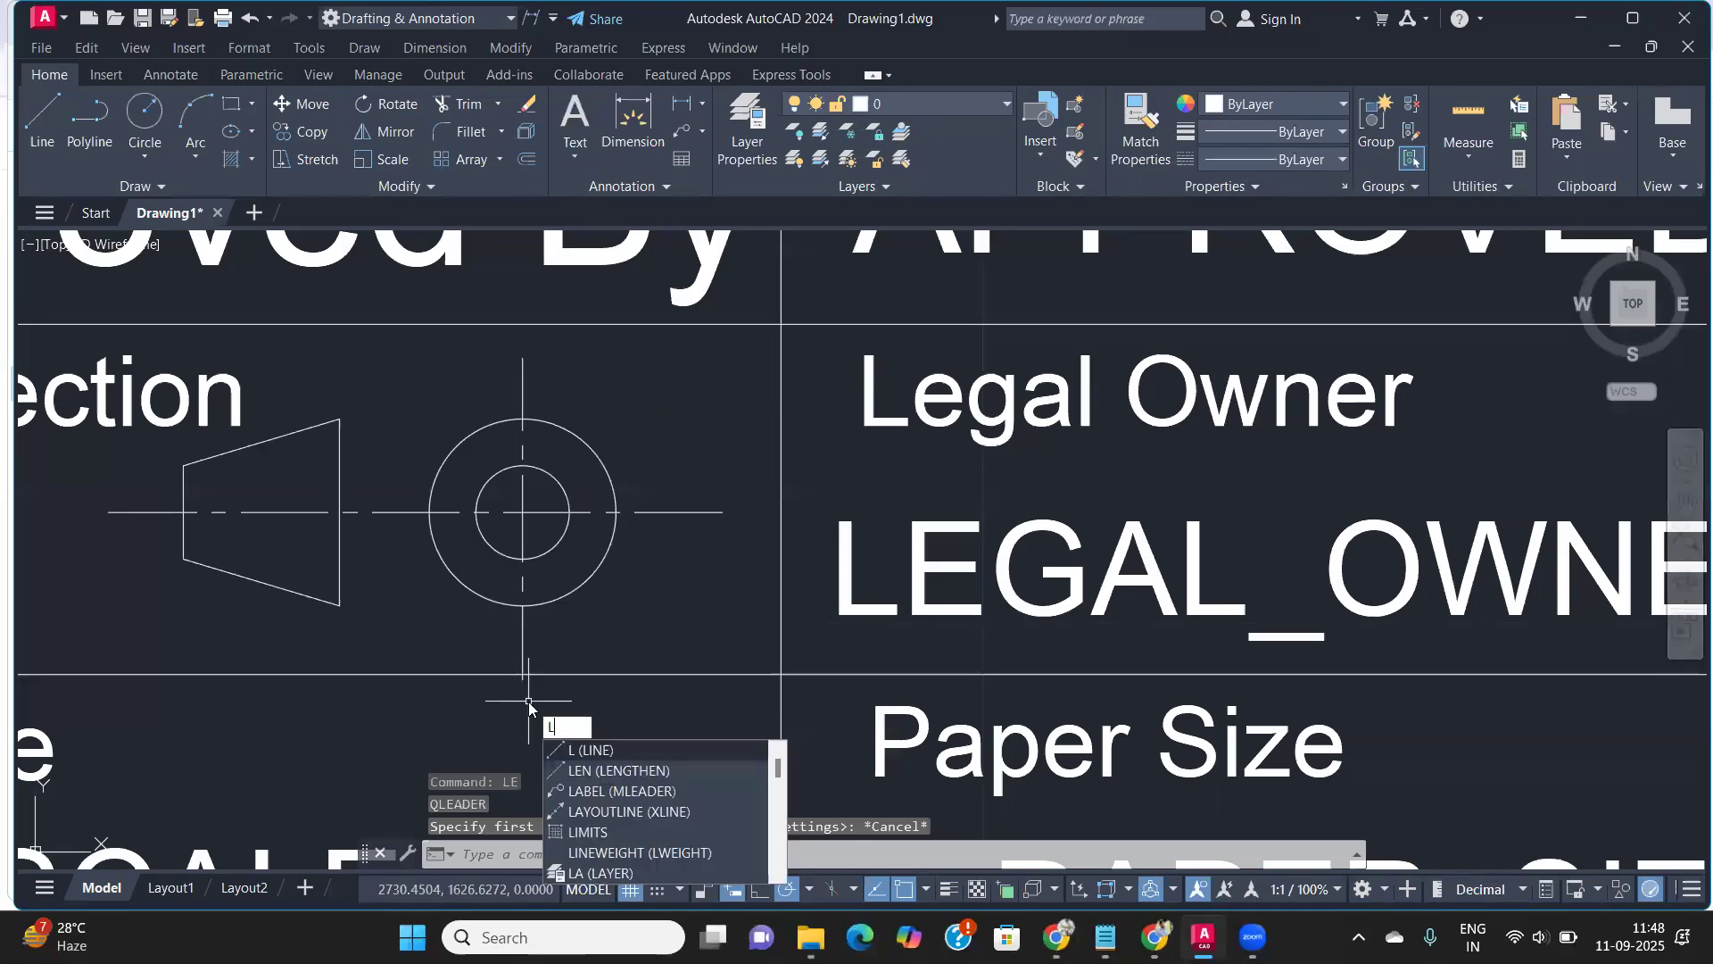
pyautogui.write('e')
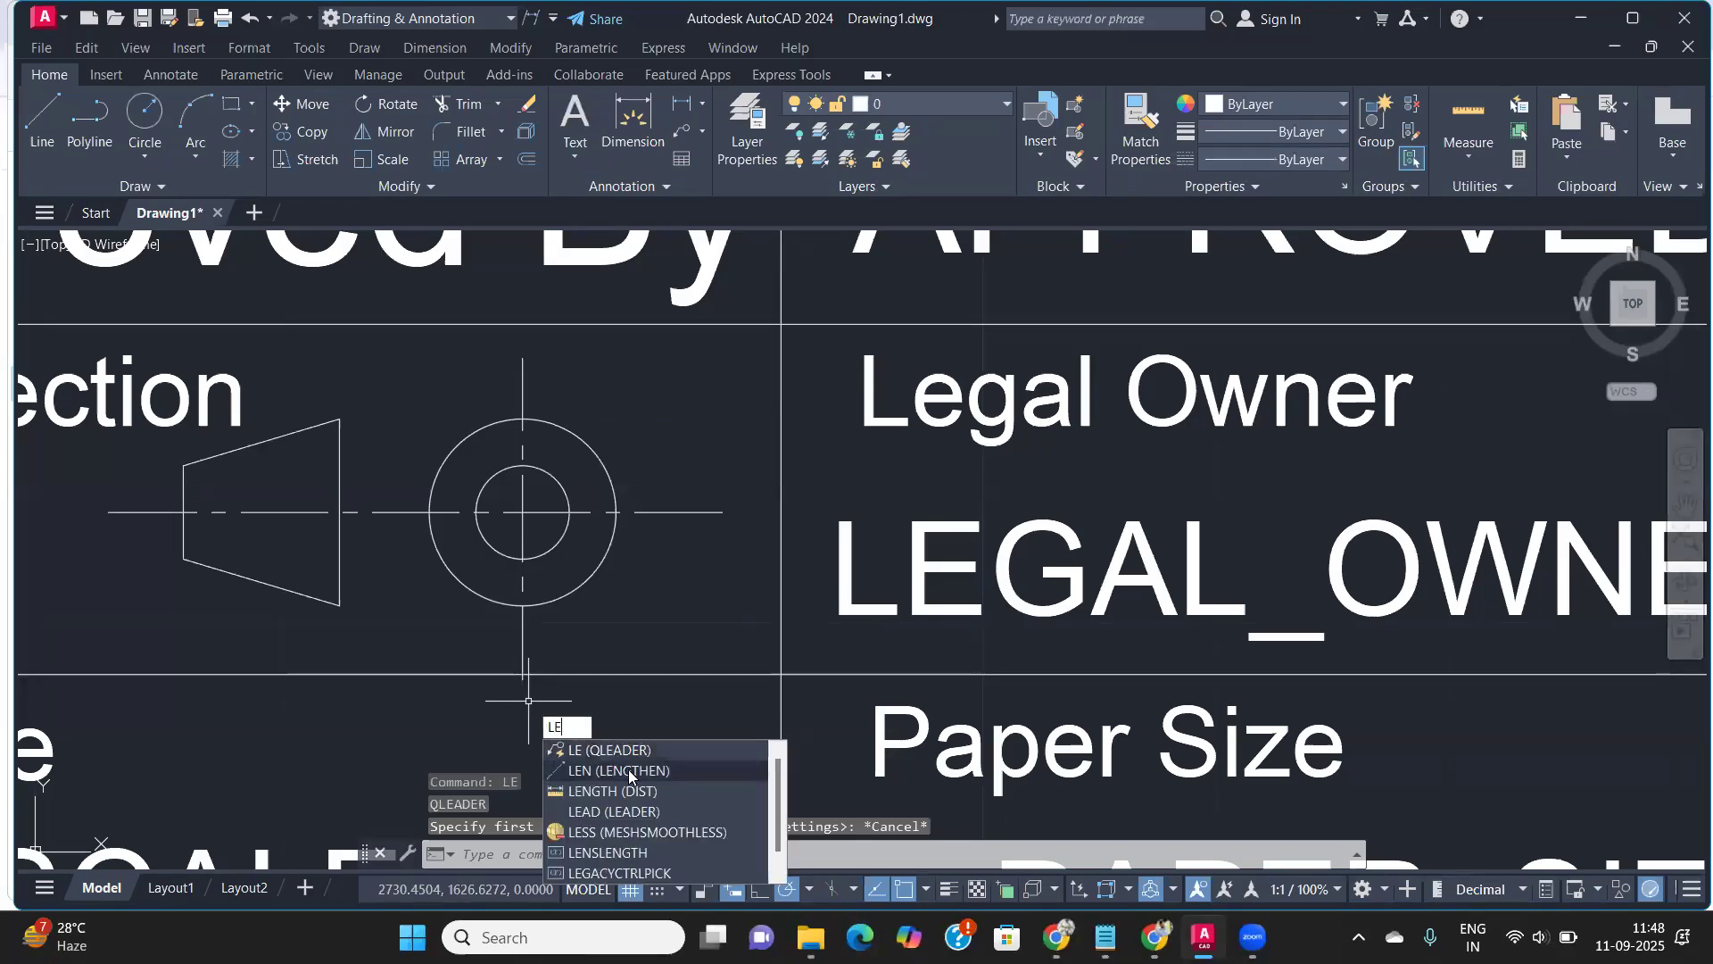
pyautogui.click(618, 769)
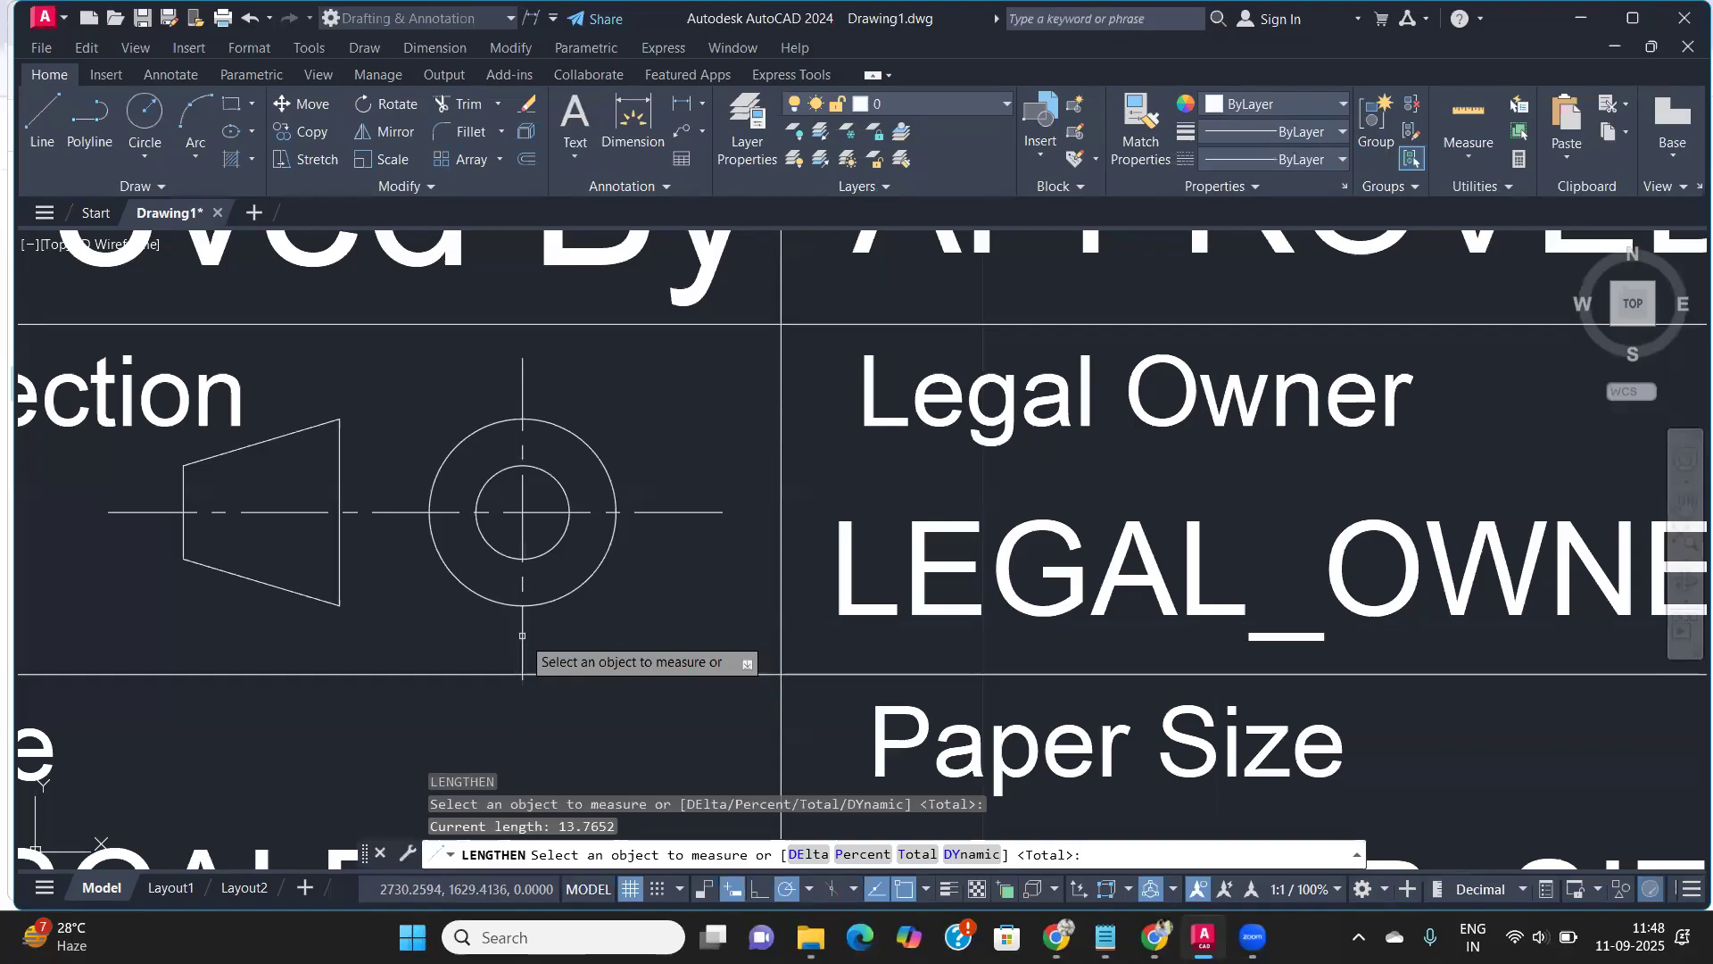
pyautogui.click(1253, 937)
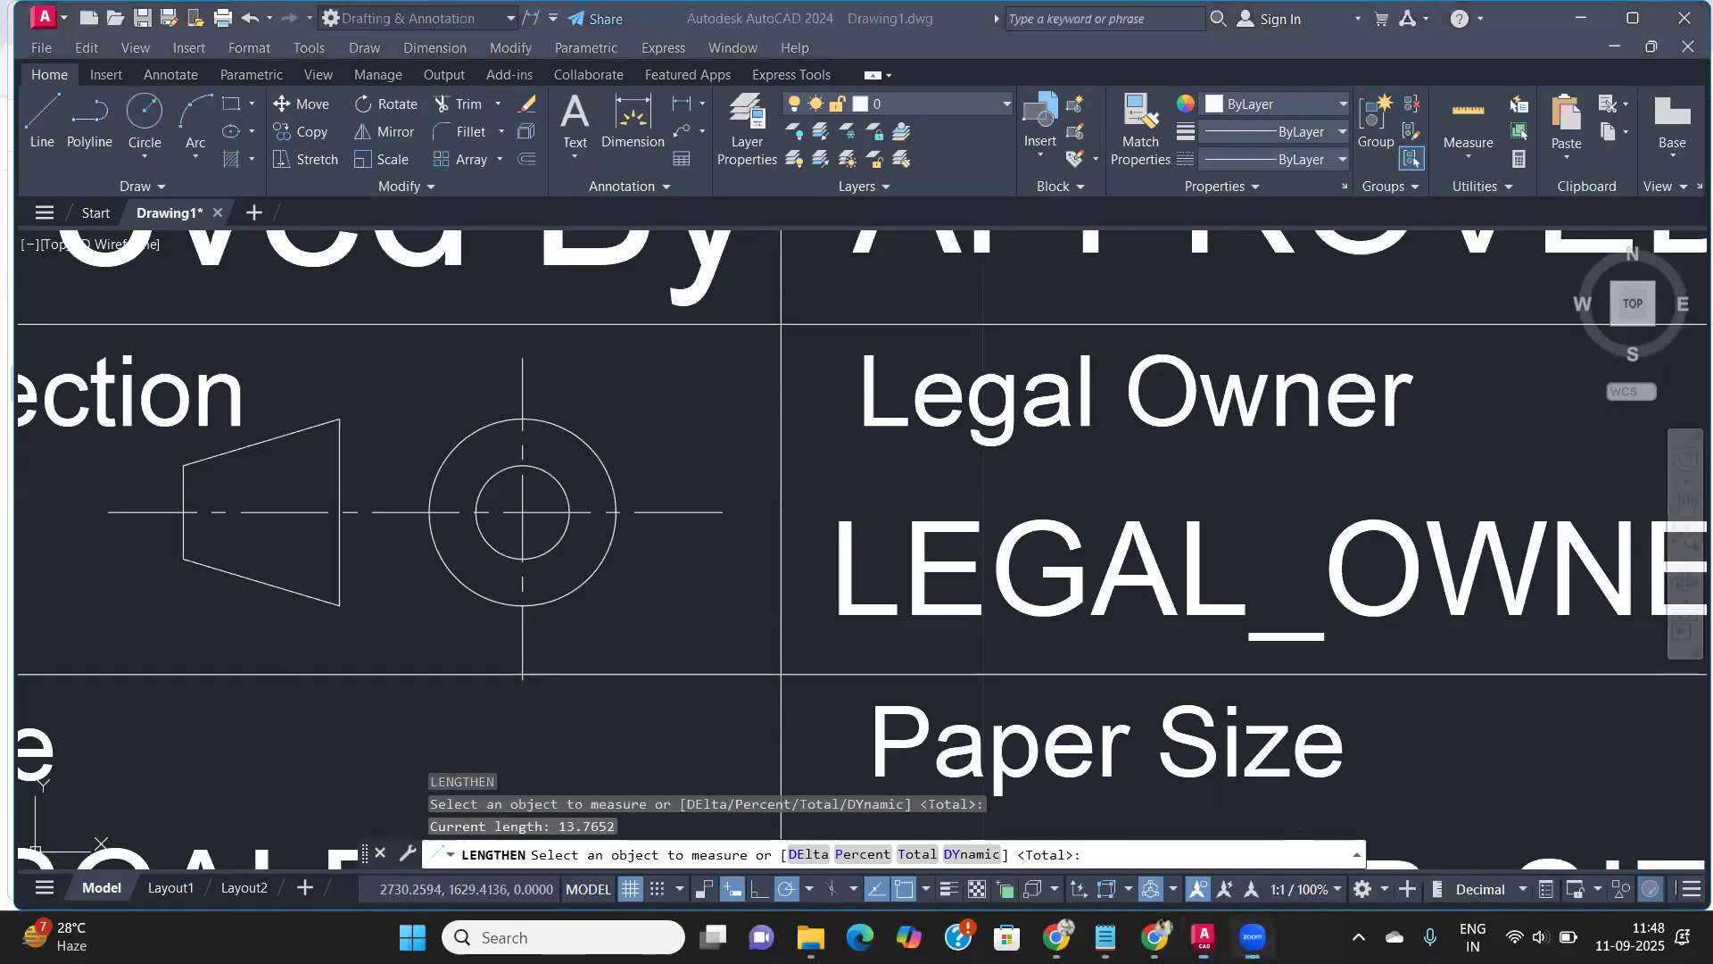
pyautogui.click(955, 855)
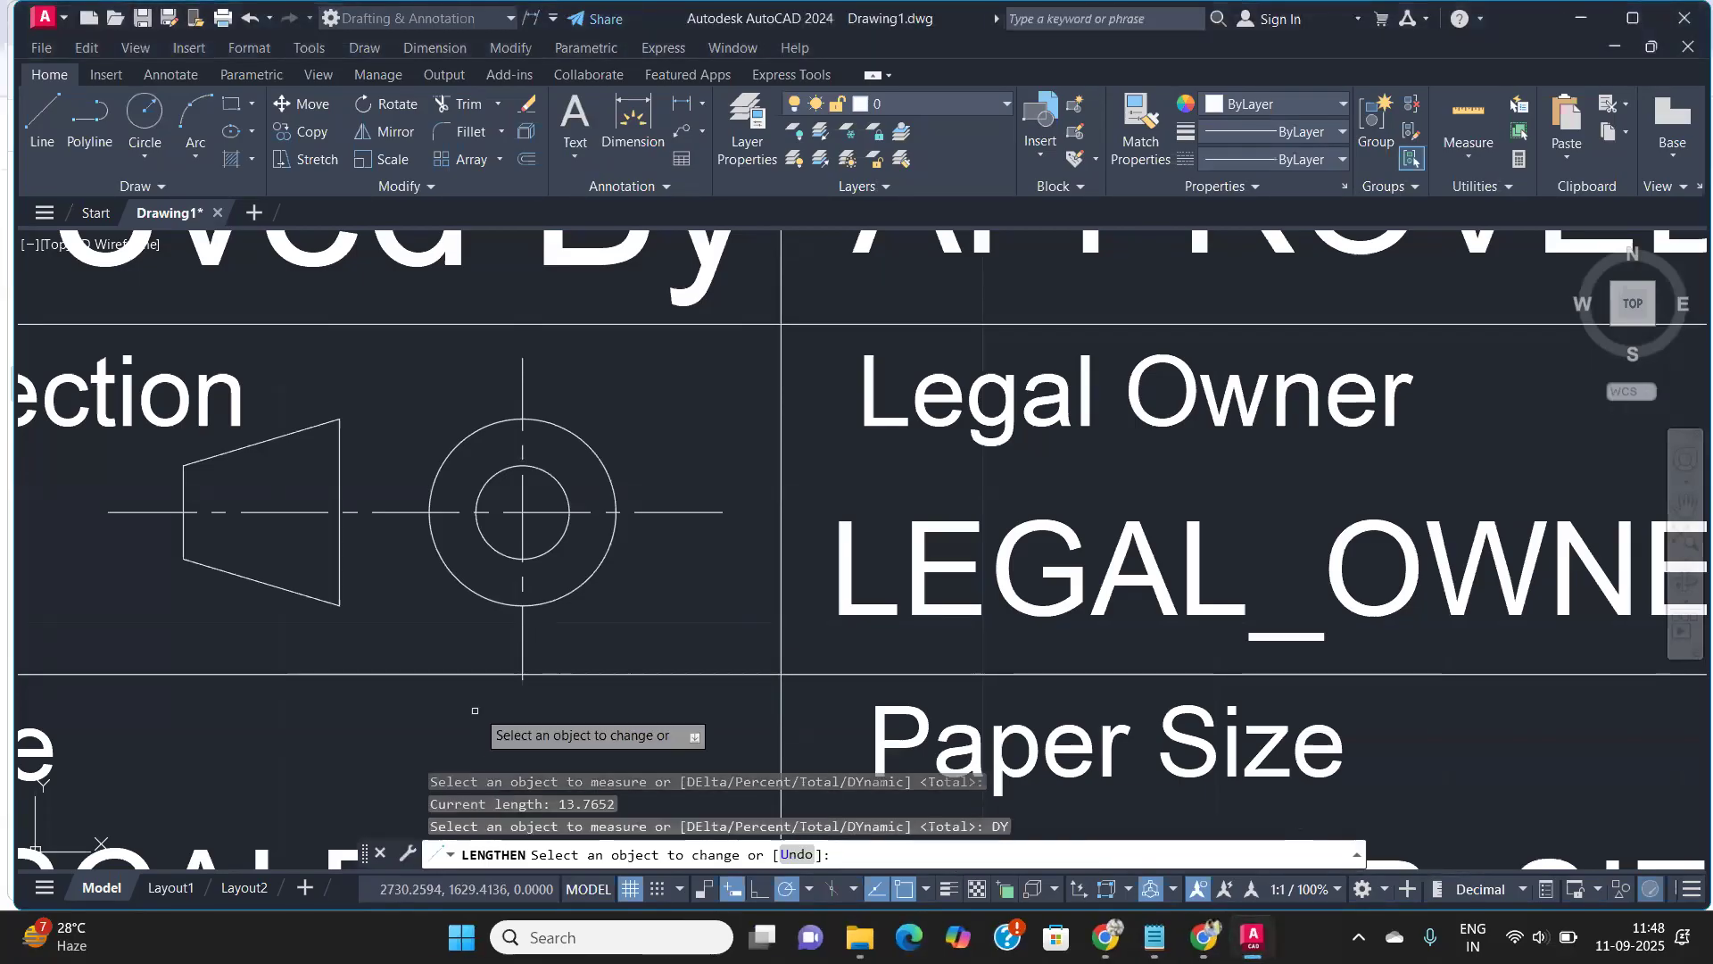
pyautogui.click(523, 668)
pyautogui.click(523, 645)
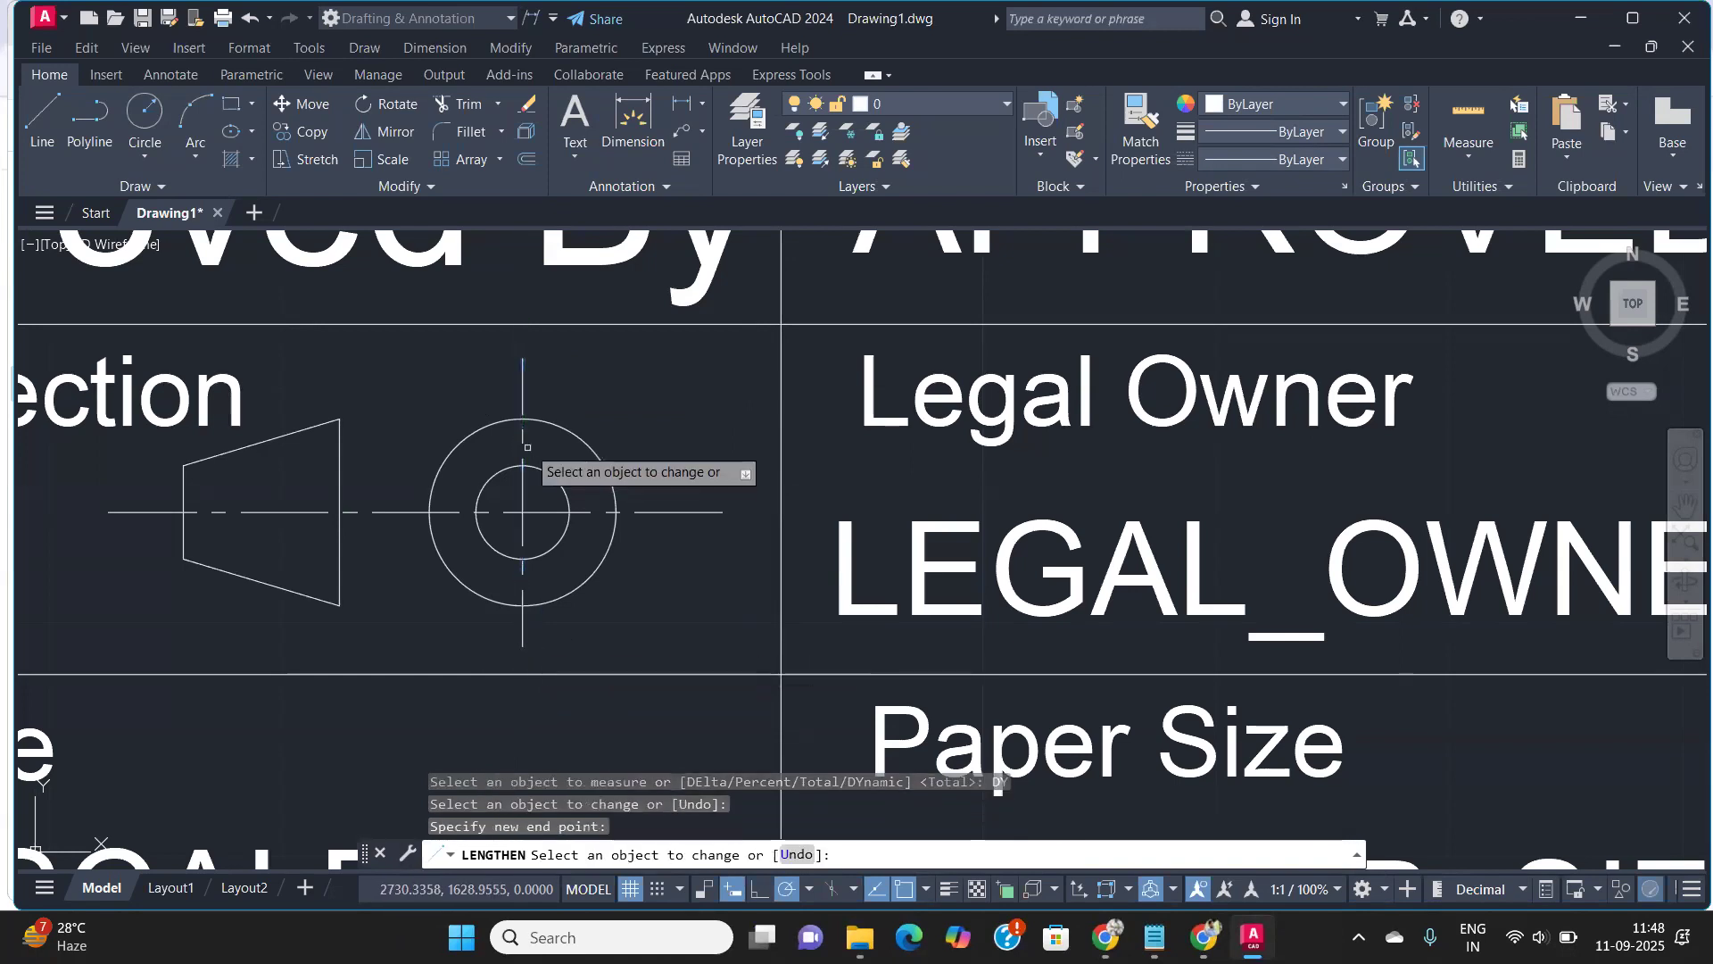
pyautogui.click(523, 392)
pyautogui.click(523, 392)
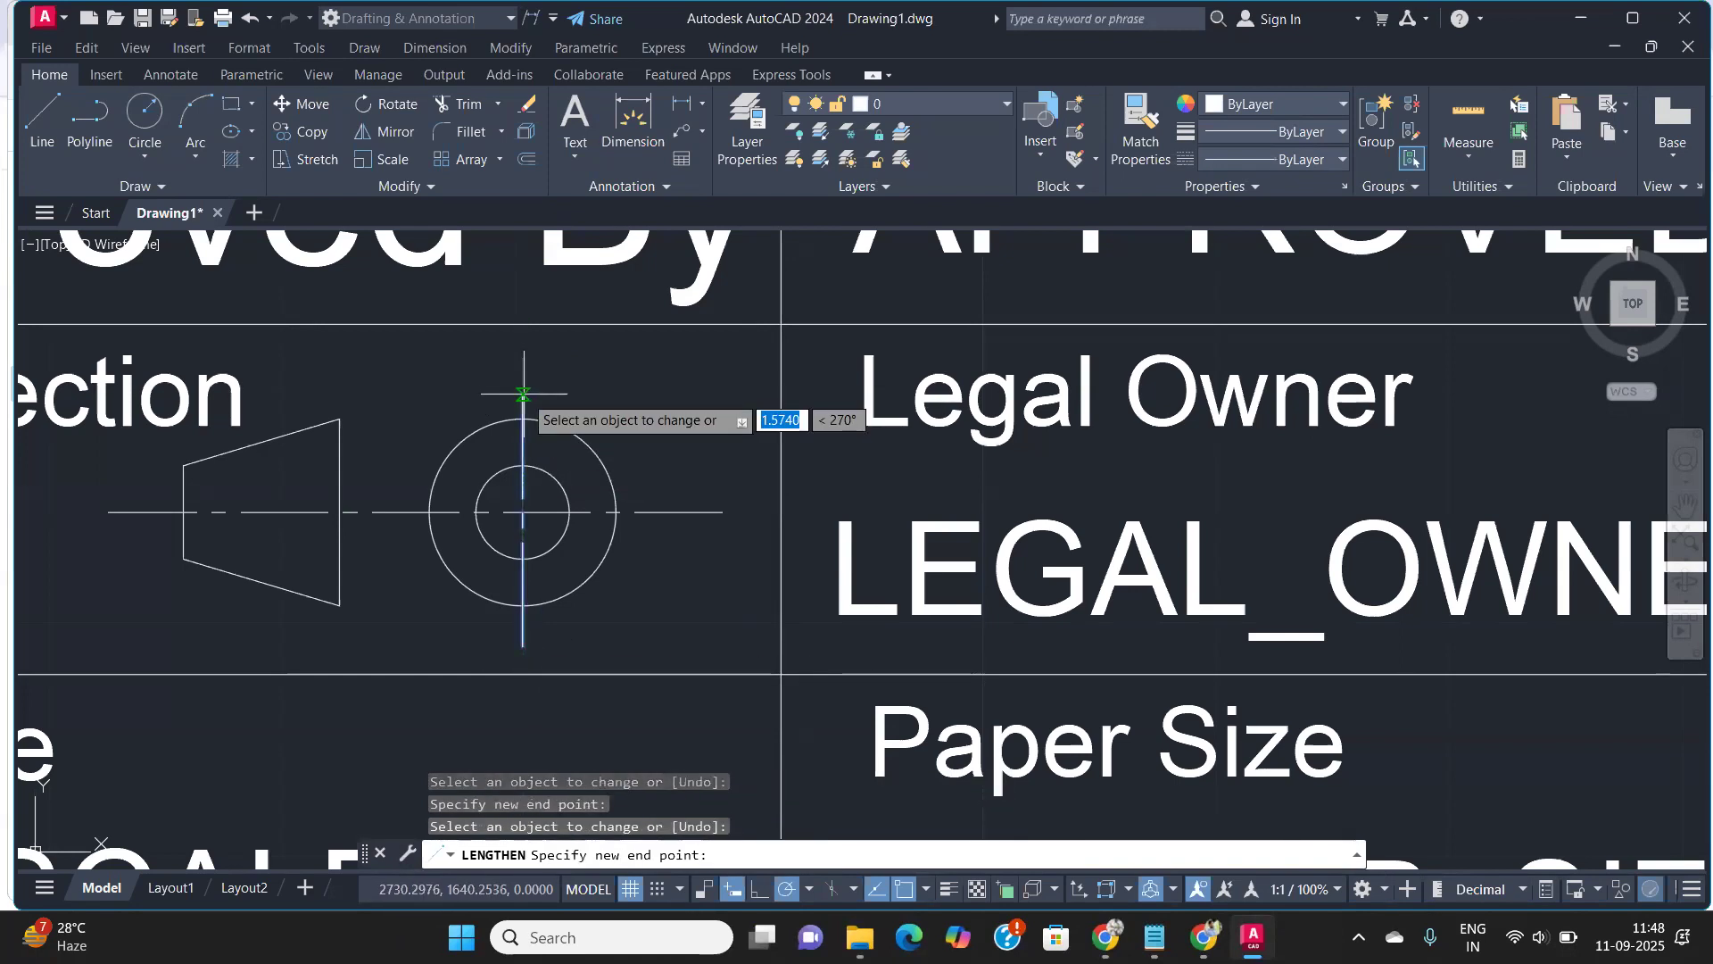
# Shorten the projection symbol's horizontal centre line at both ends and finish Lengthen
pyautogui.click(688, 512)
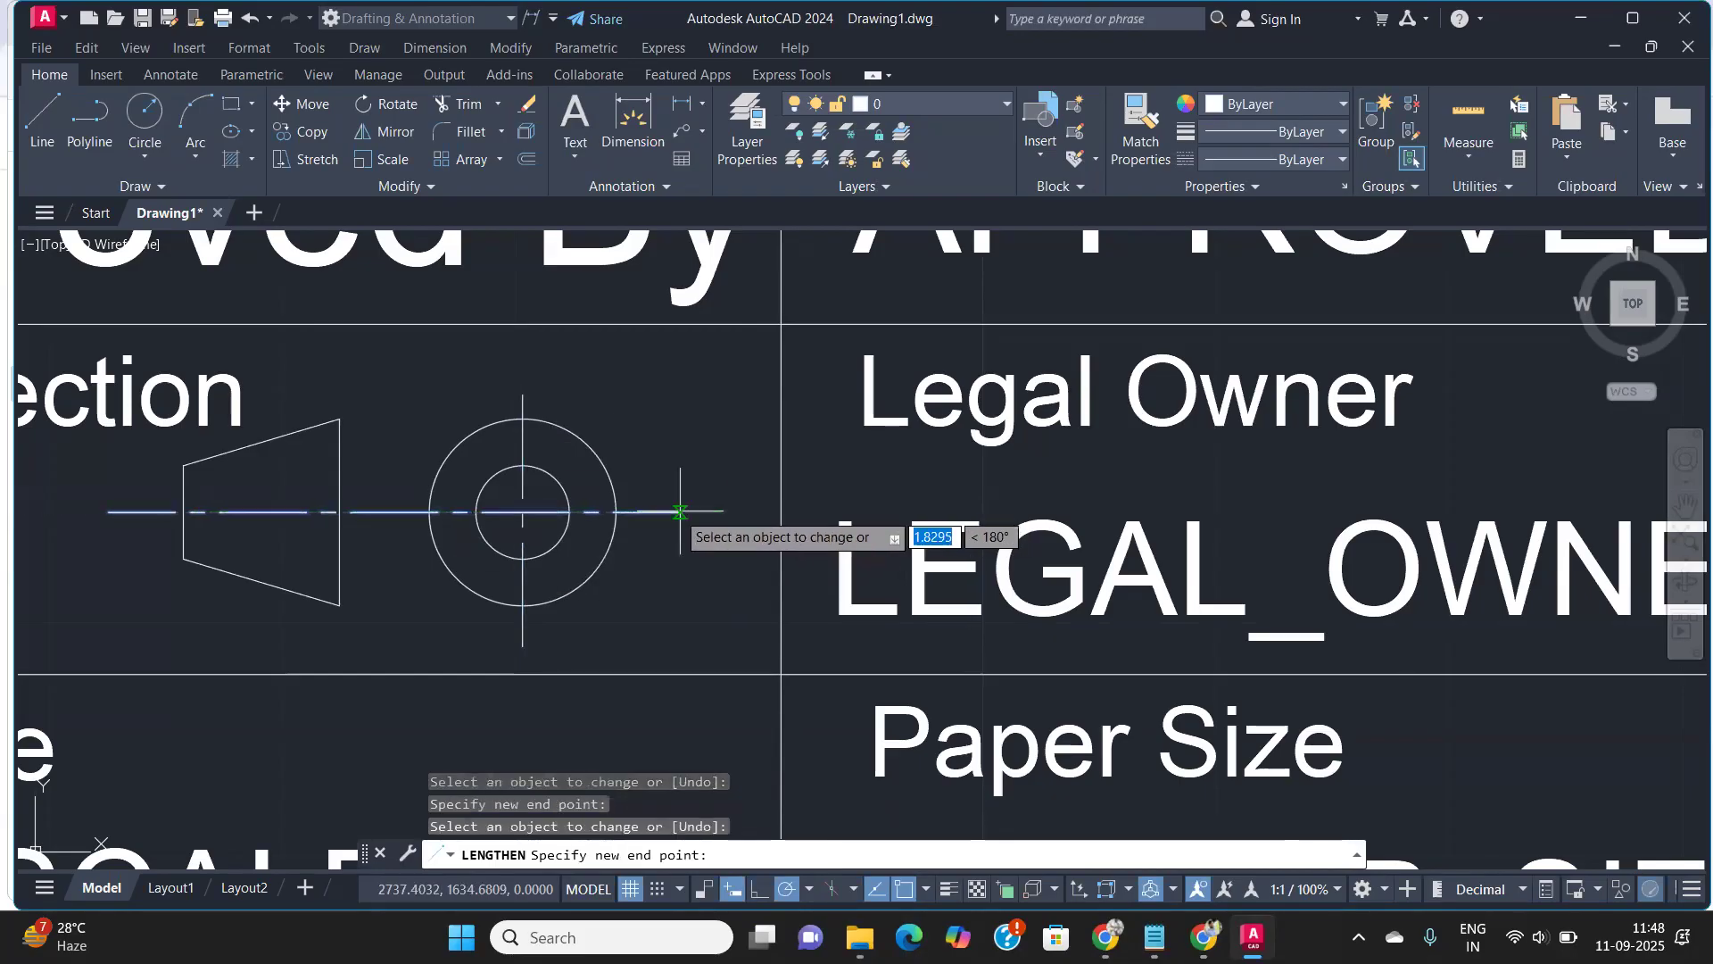
pyautogui.click(667, 512)
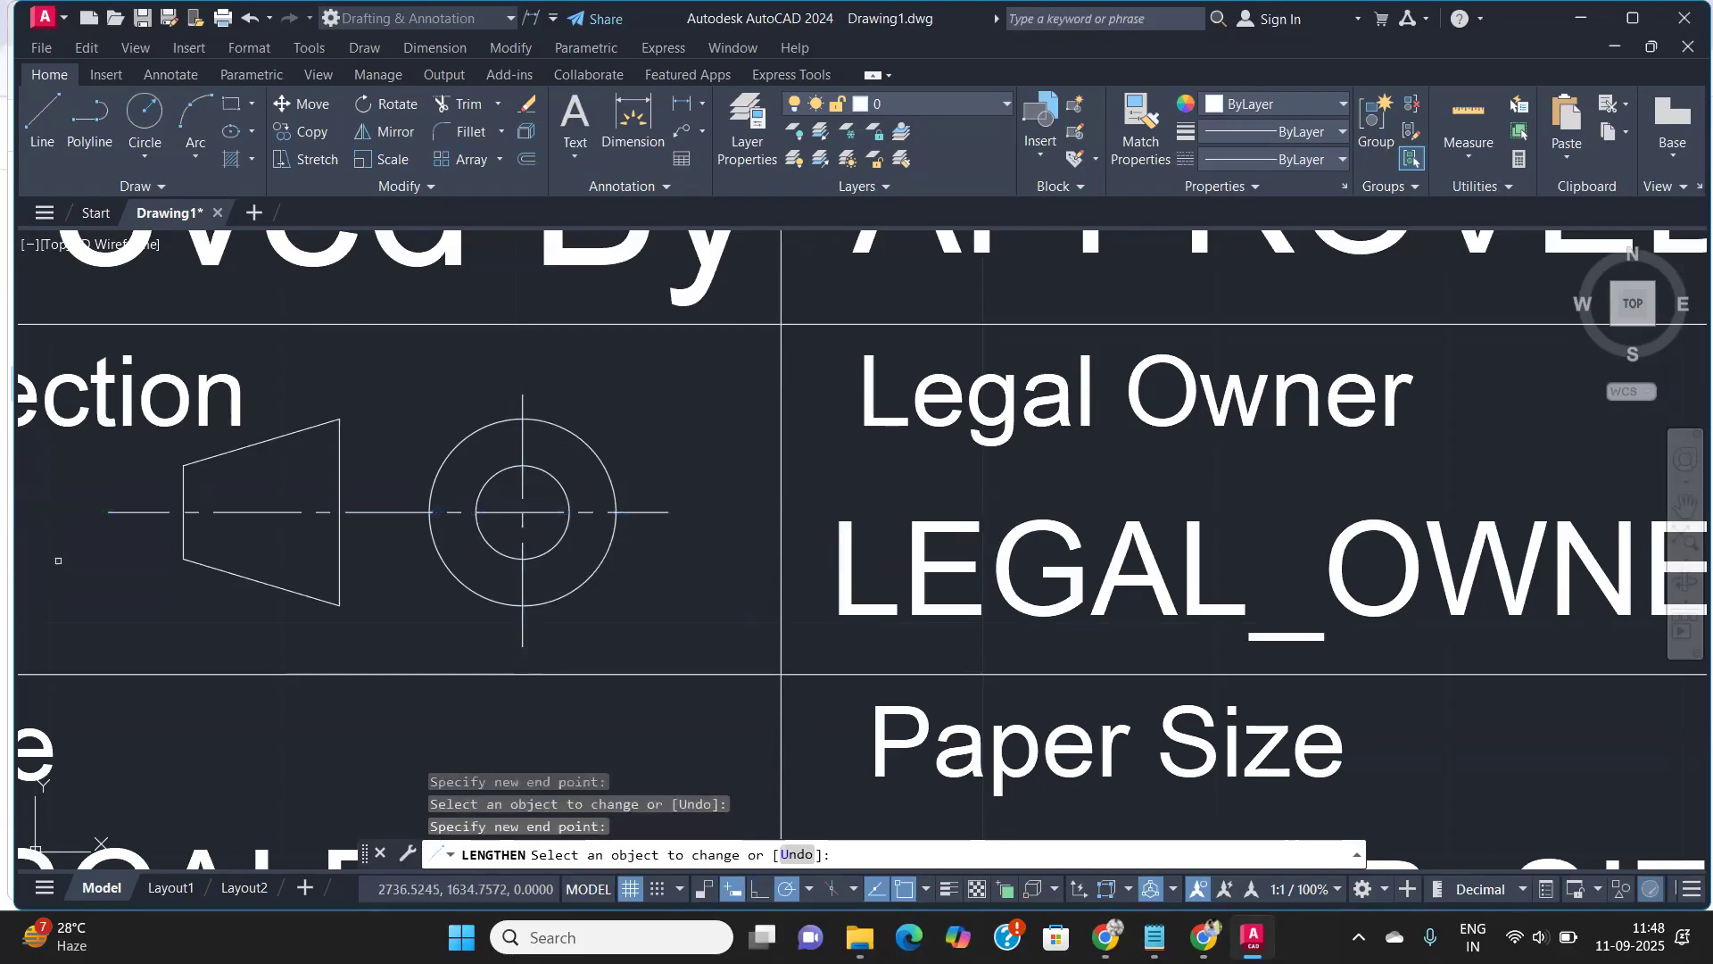
pyautogui.click(124, 512)
pyautogui.click(150, 512)
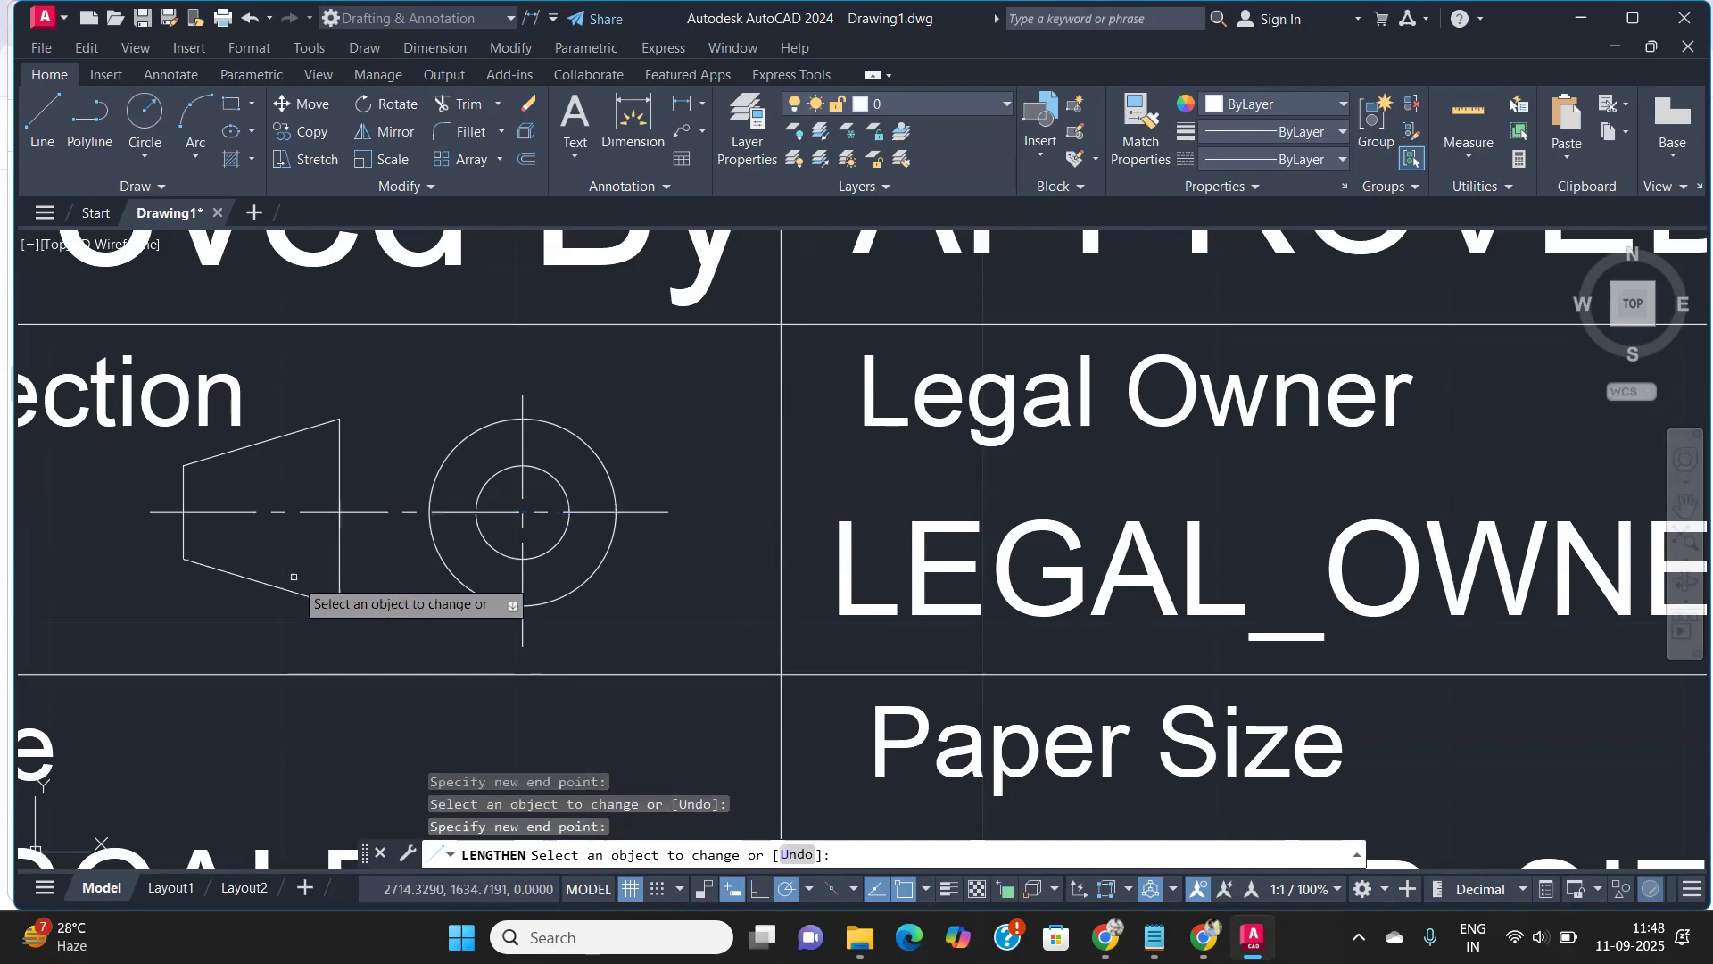
pyautogui.press('Return')
# Start a block definition named Title_Sheet from the whole drawing sheet and its title block
pyautogui.scroll(-1, 475, 617)
pyautogui.moveTo(461, 603); pyautogui.dragTo(635, 638, button='middle')
pyautogui.scroll(-1, 482, 607)
pyautogui.scroll(-1, 637, 635)
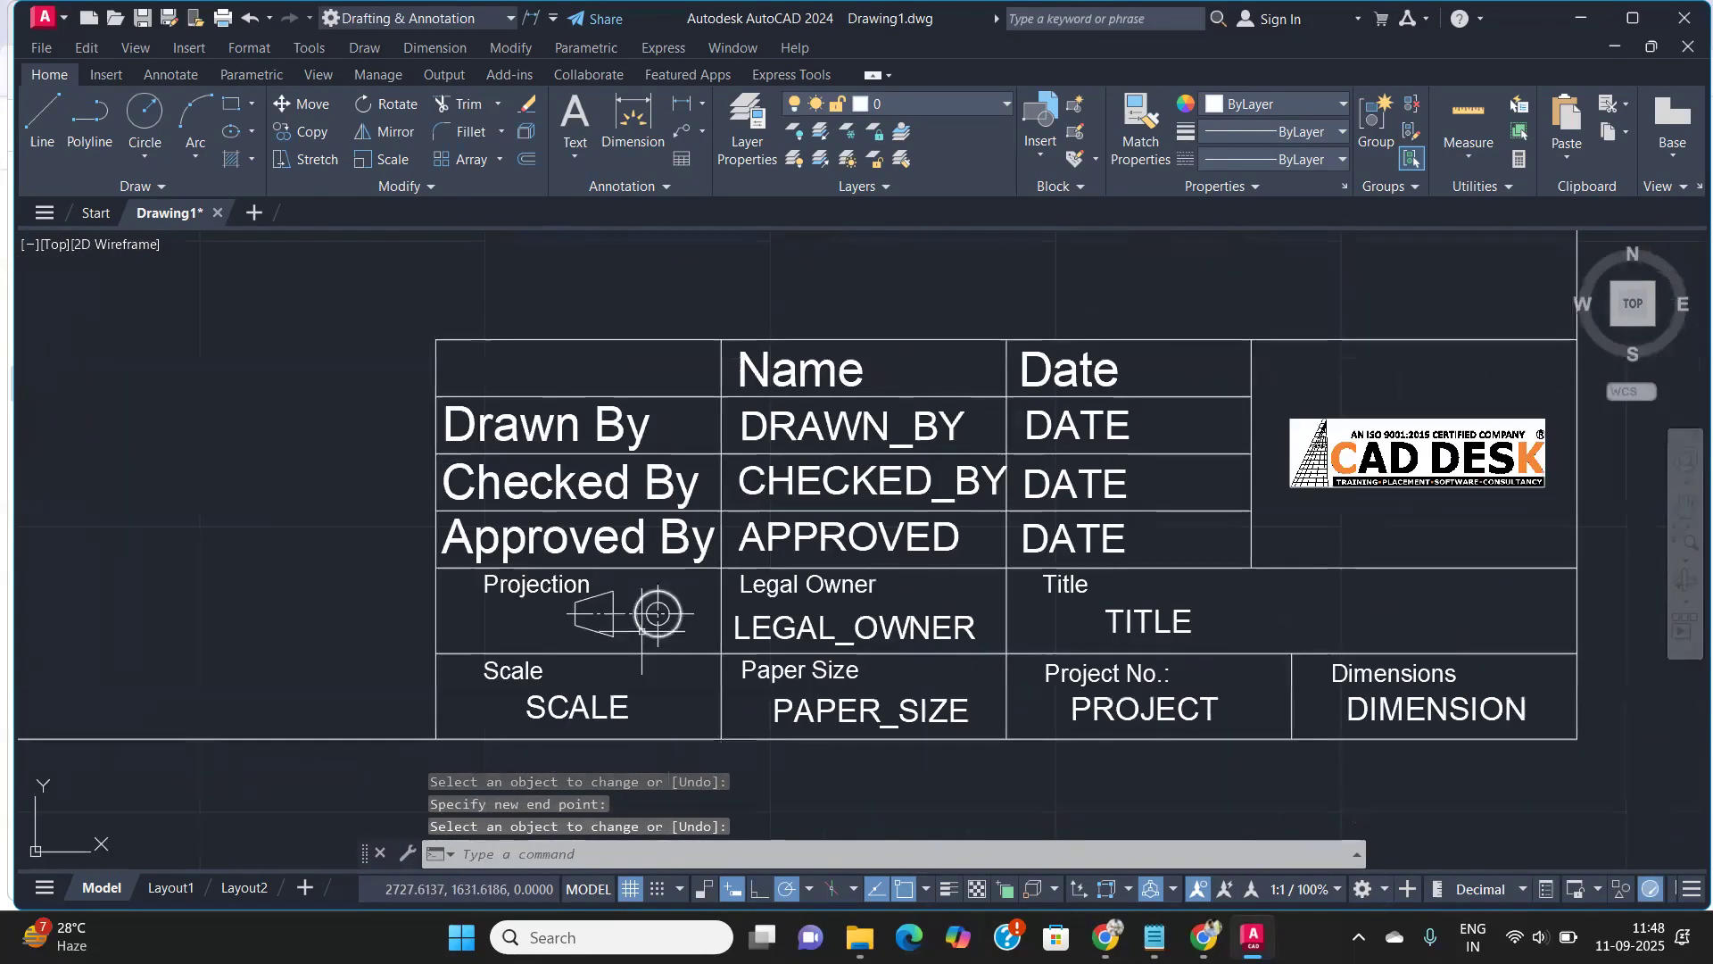
pyautogui.scroll(-1, 652, 616)
pyautogui.scroll(-1, 682, 604)
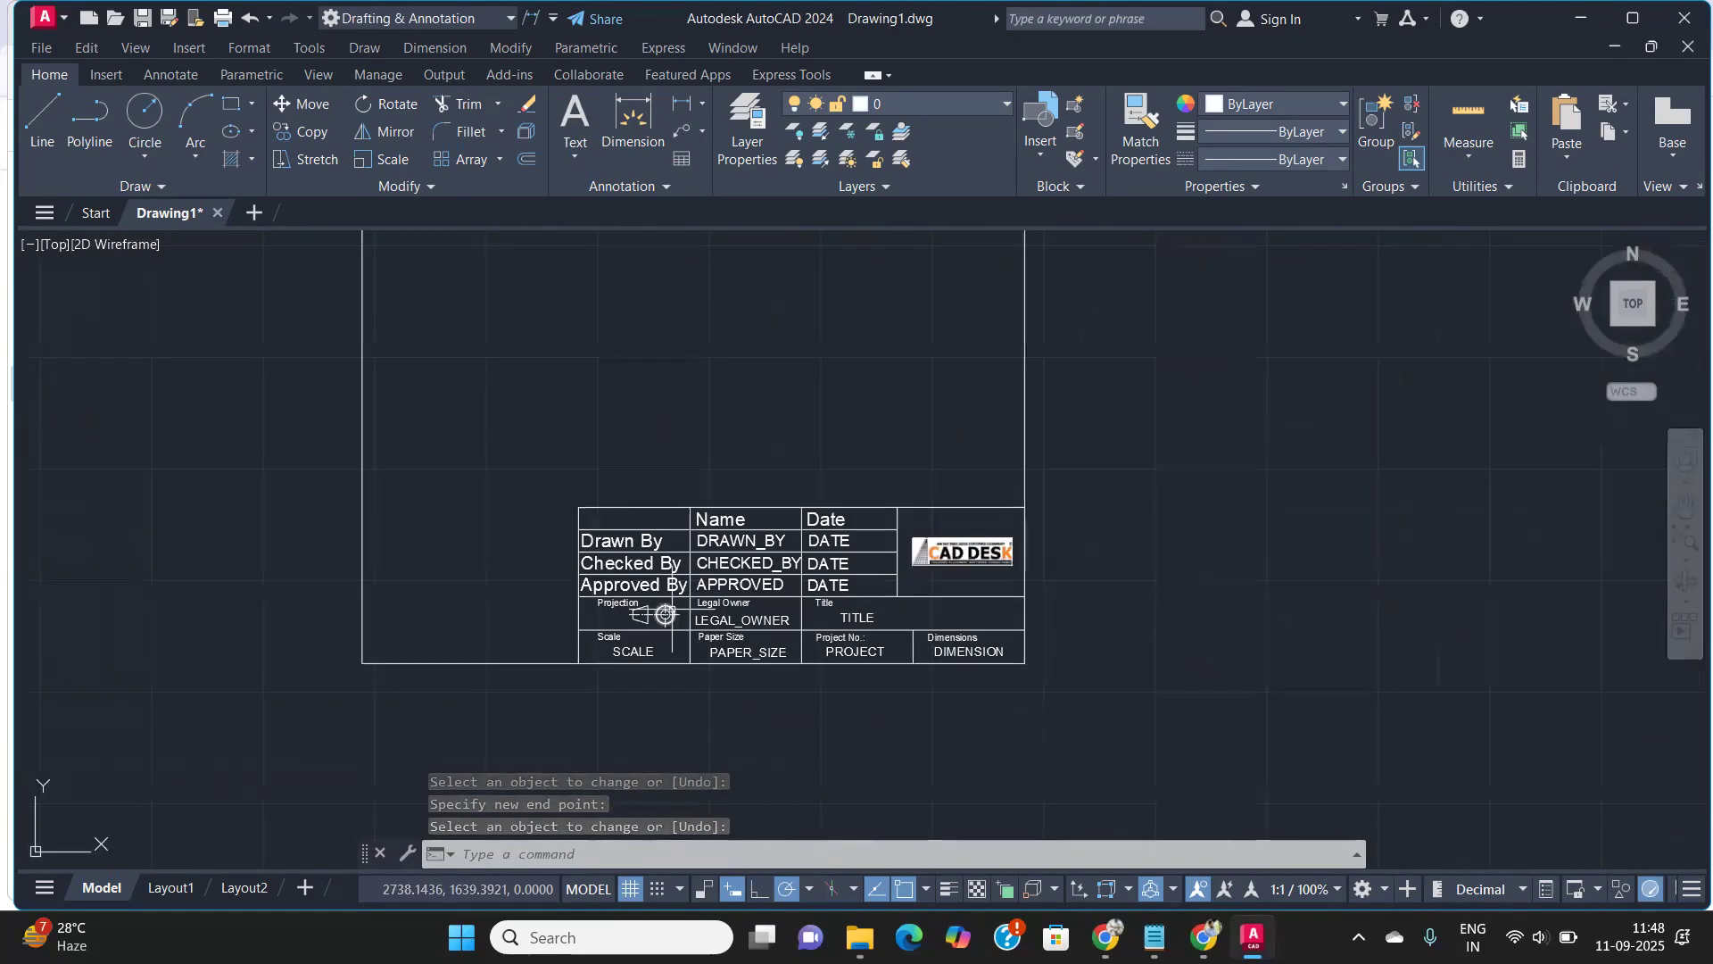
pyautogui.scroll(-1, 680, 606)
pyautogui.moveTo(627, 471); pyautogui.dragTo(677, 490, button='middle')
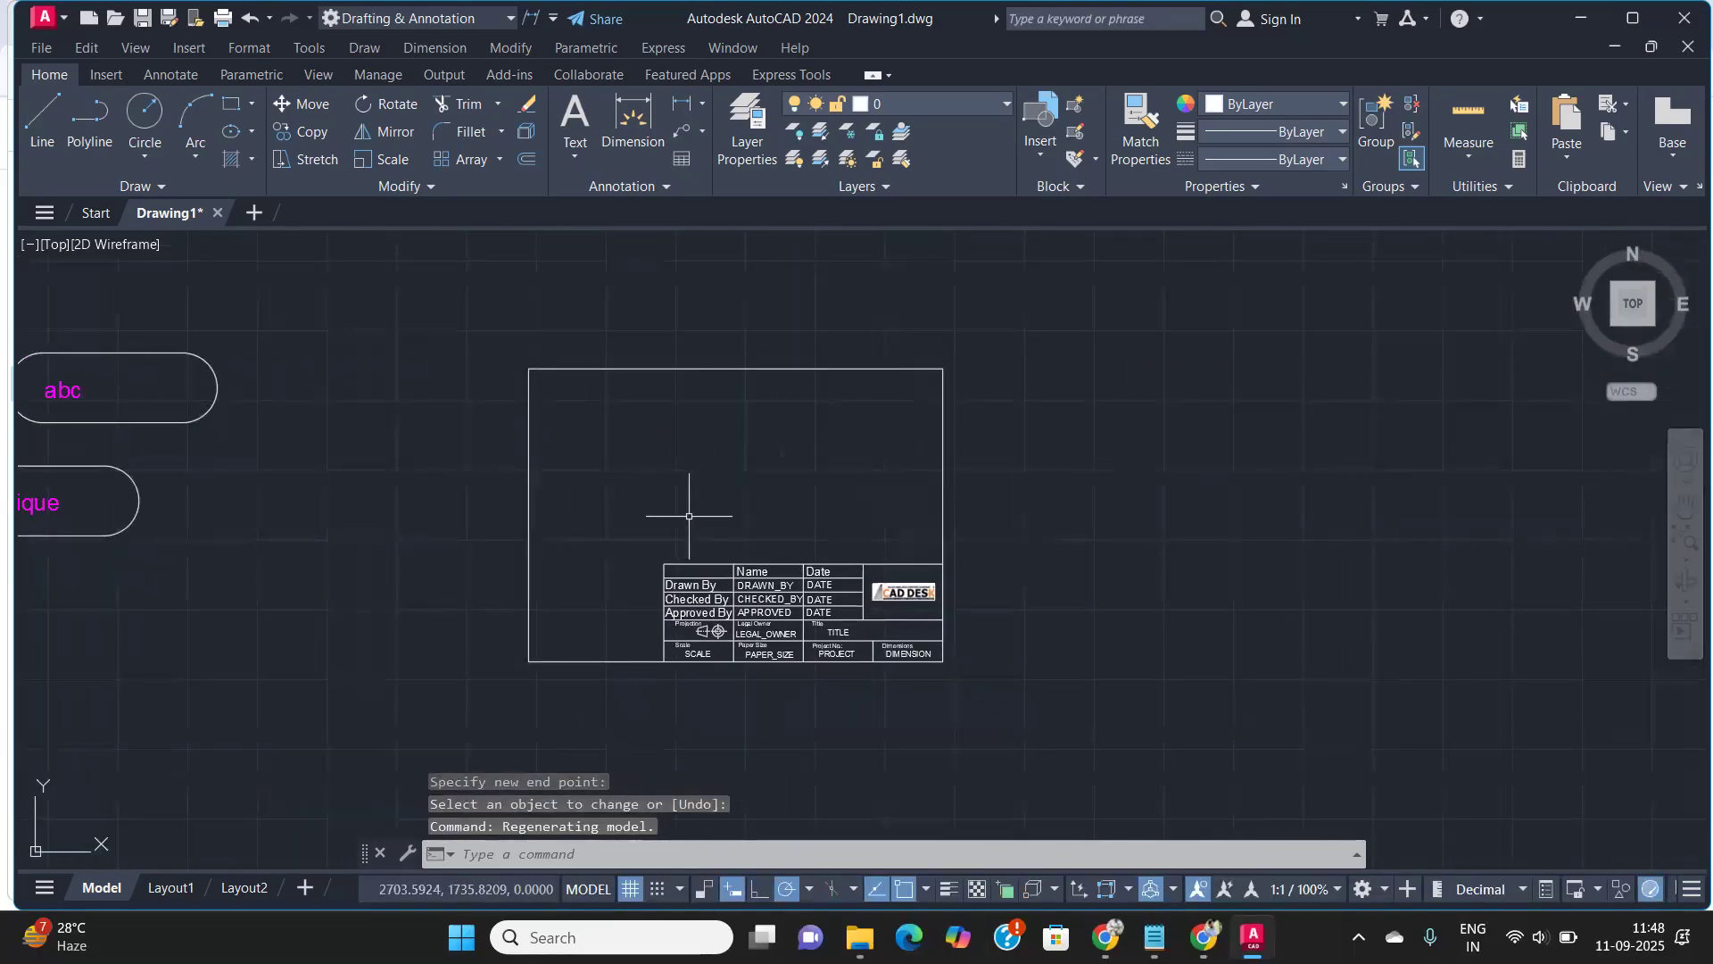
pyautogui.click(1145, 690)
pyautogui.click(411, 298)
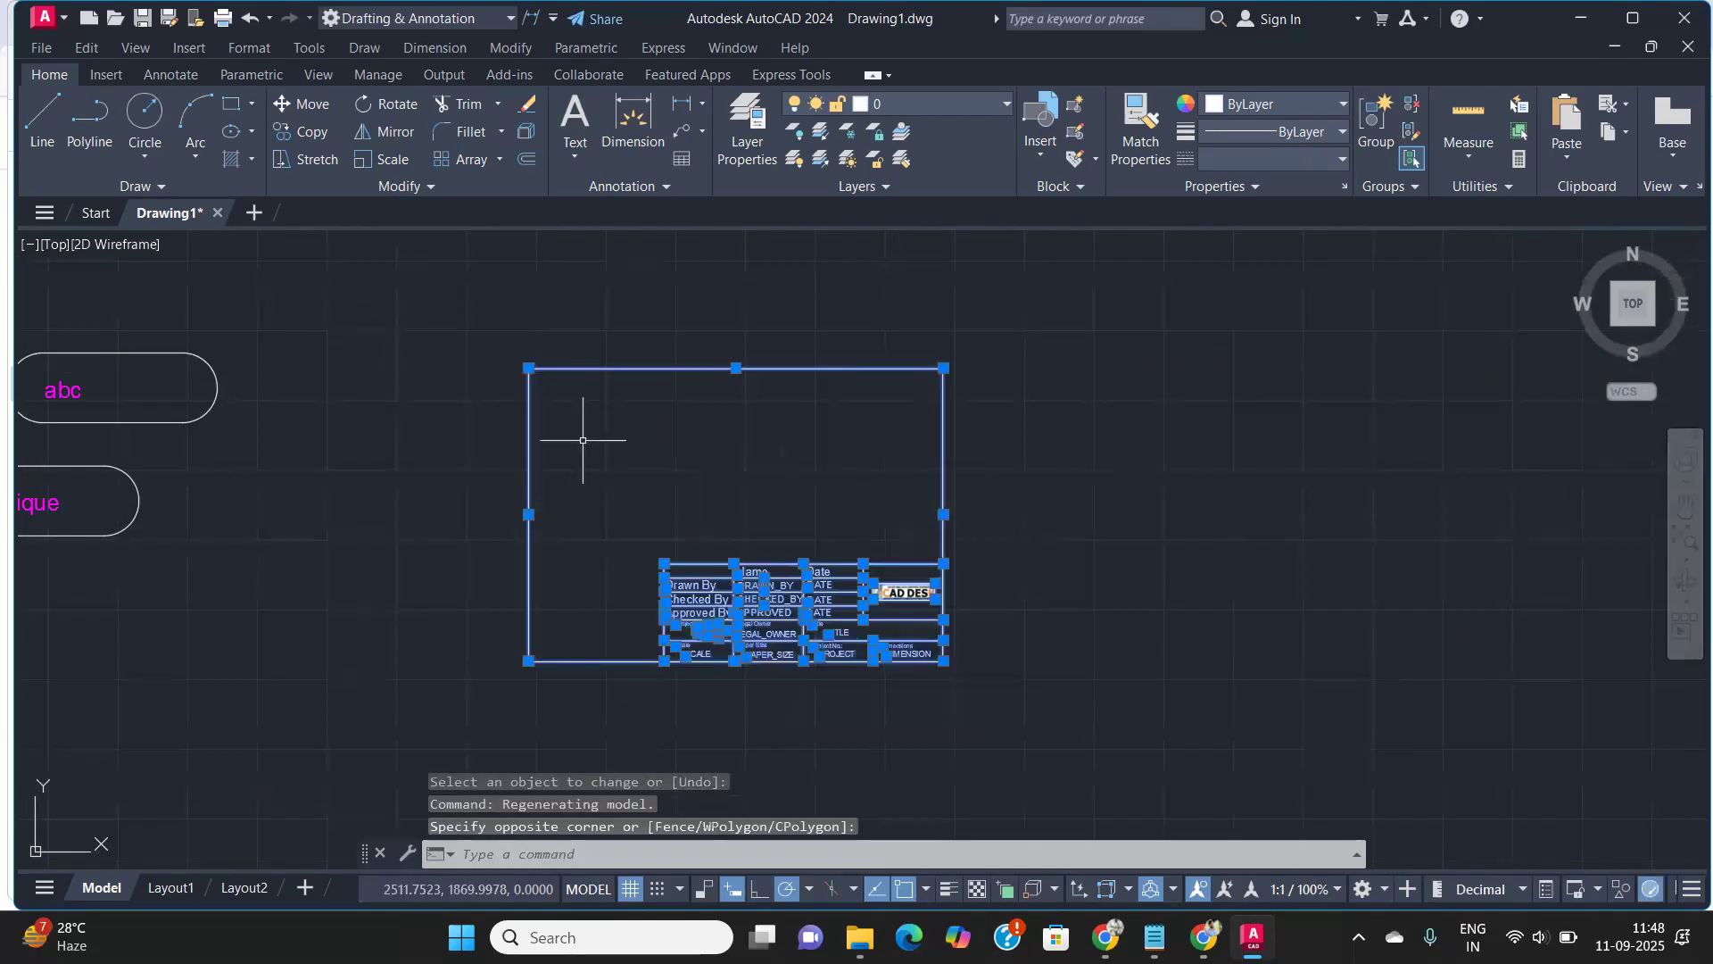
pyautogui.write('b')
pyautogui.press('Return')
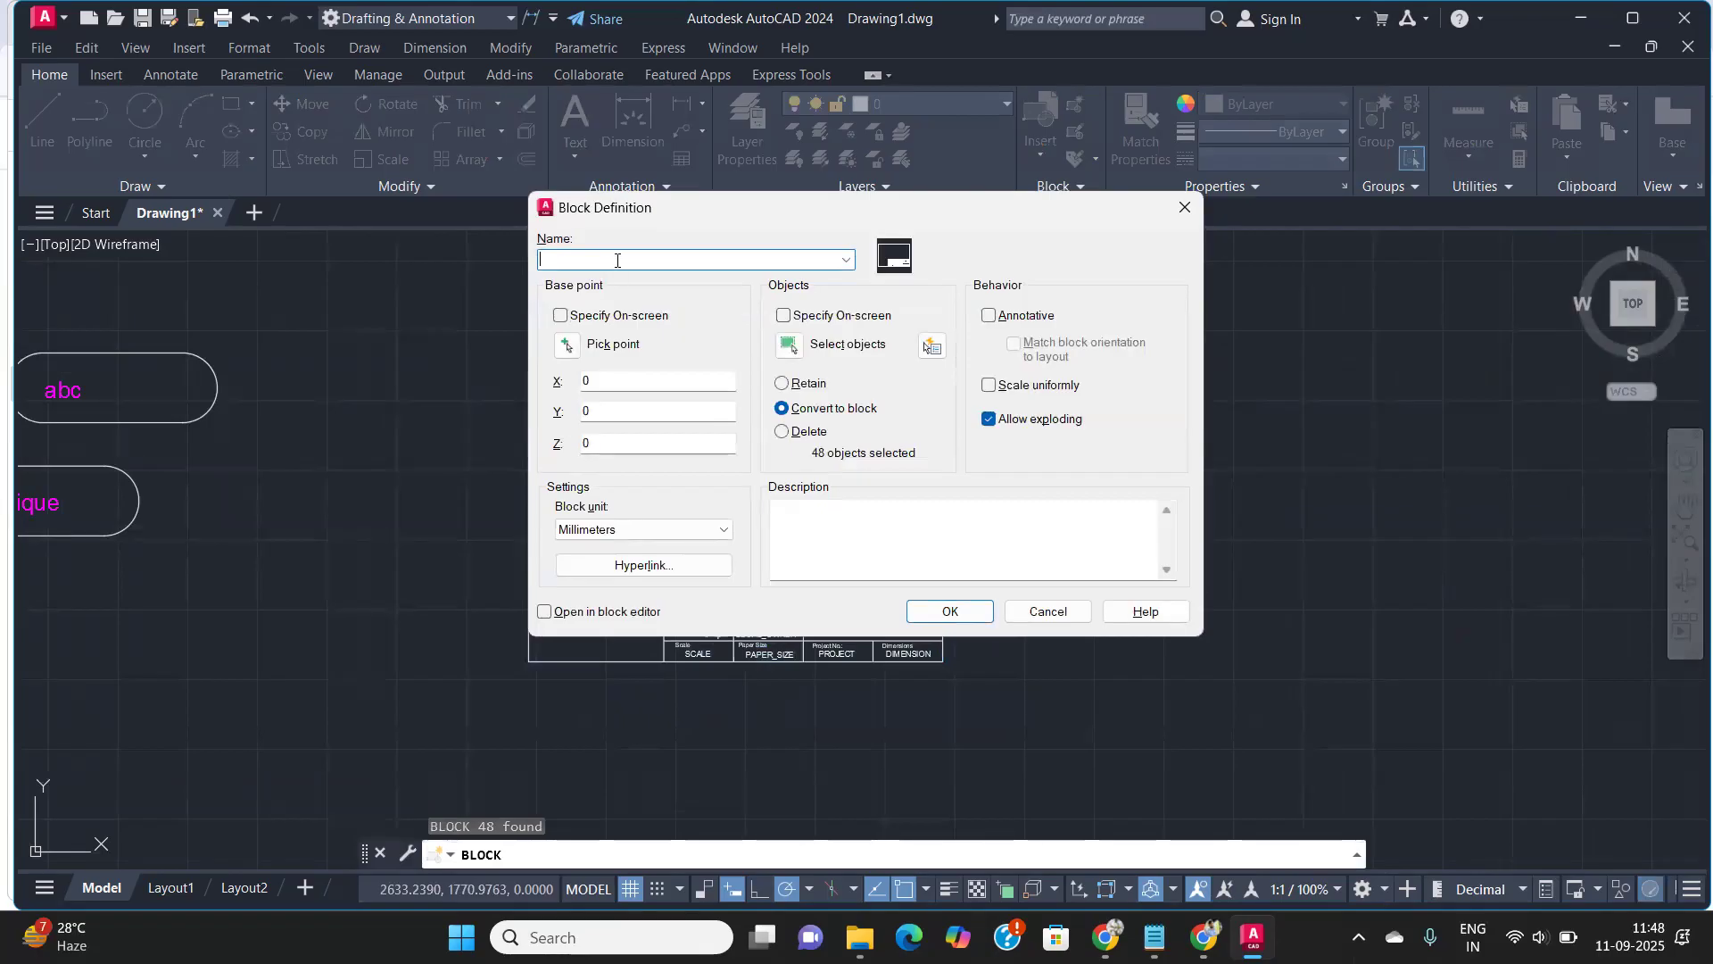
pyautogui.write('Title_Sheet')
# Reselect the complete sheet as the block's objects, set its lower-left corner as base point and create the block
pyautogui.click(791, 344)
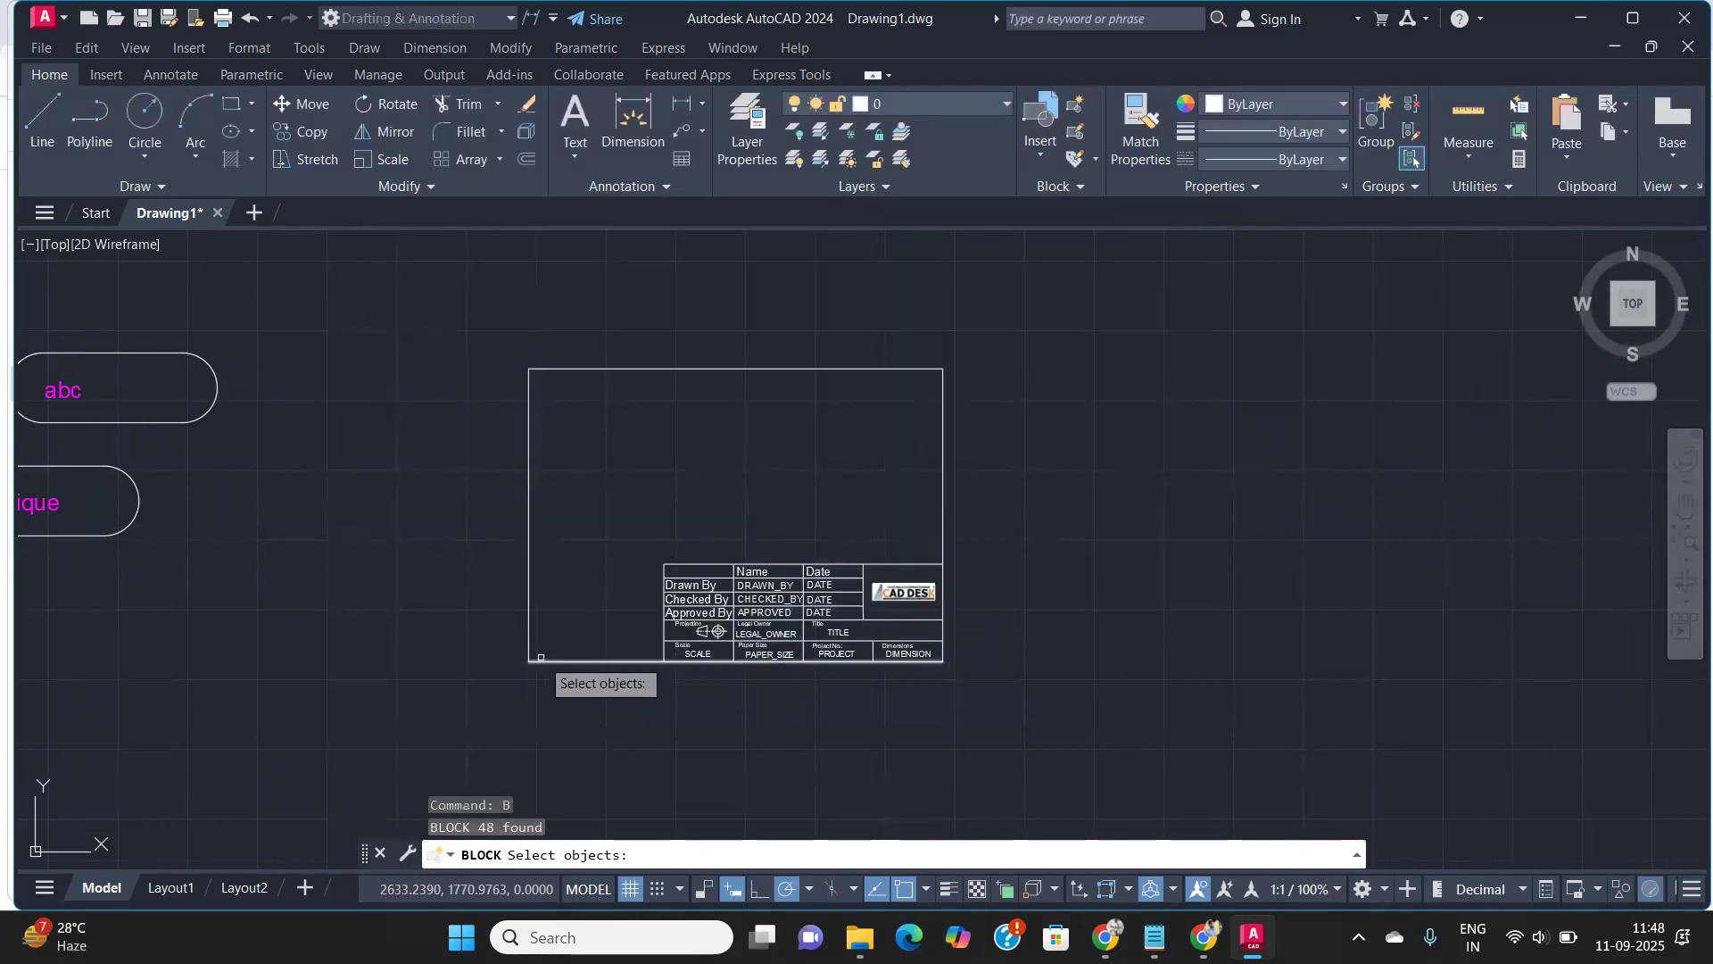
pyautogui.click(1053, 690)
pyautogui.click(421, 261)
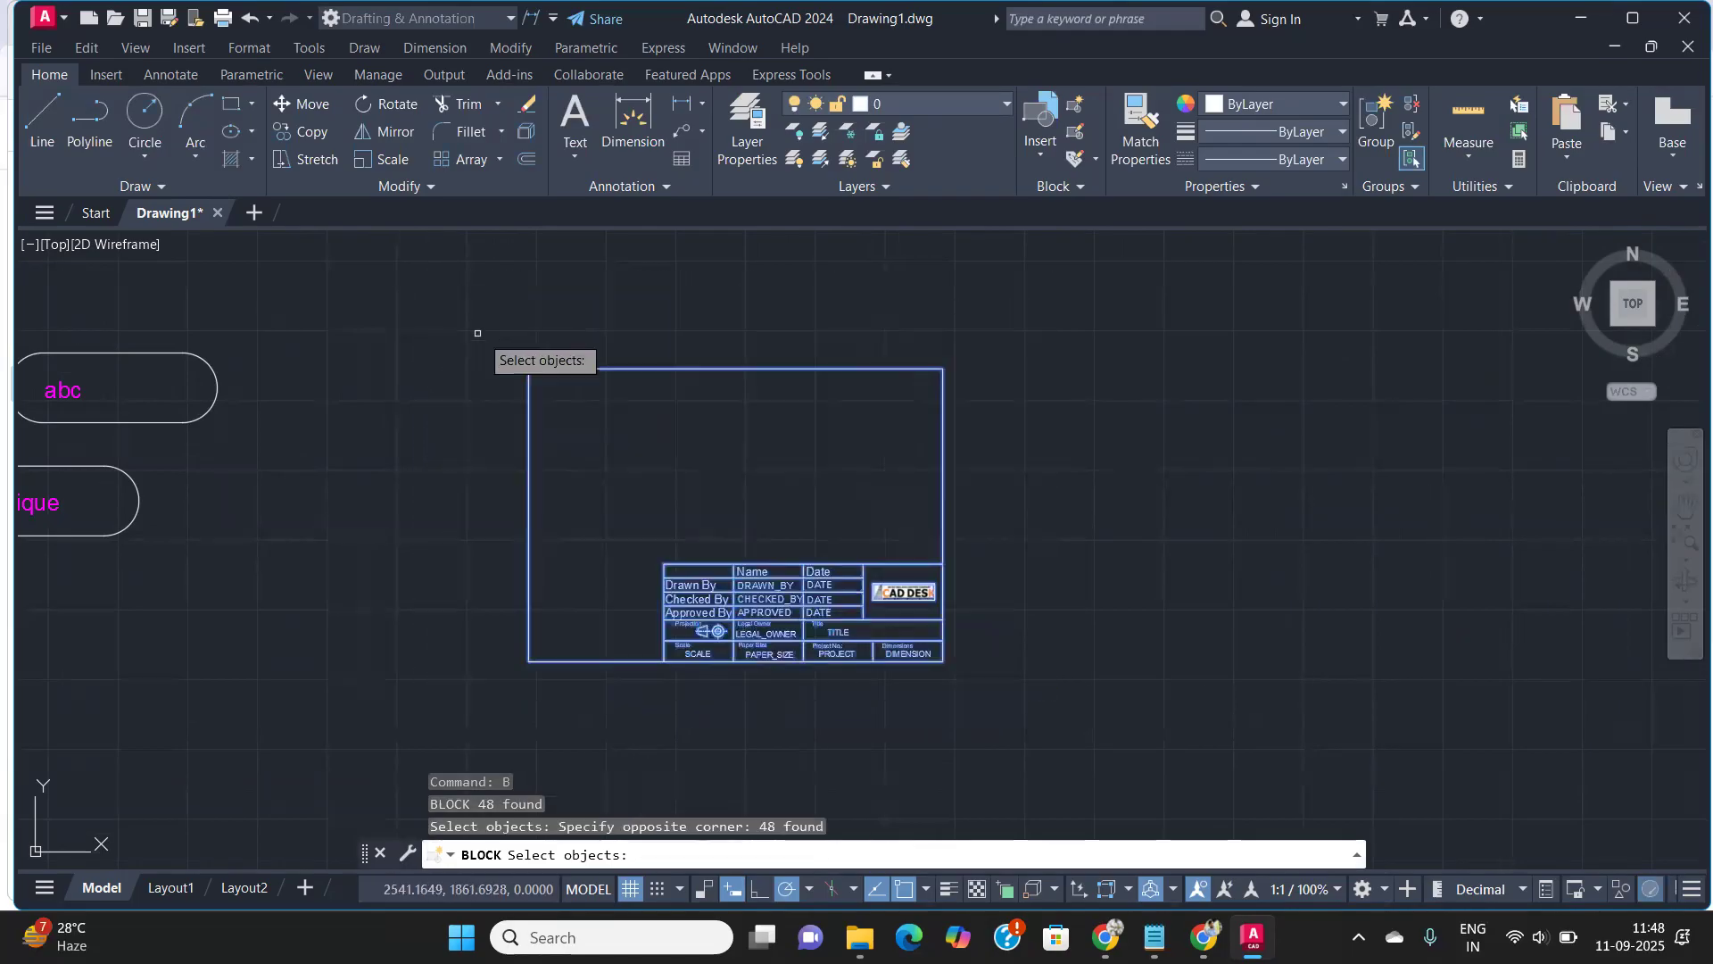
pyautogui.press('Return')
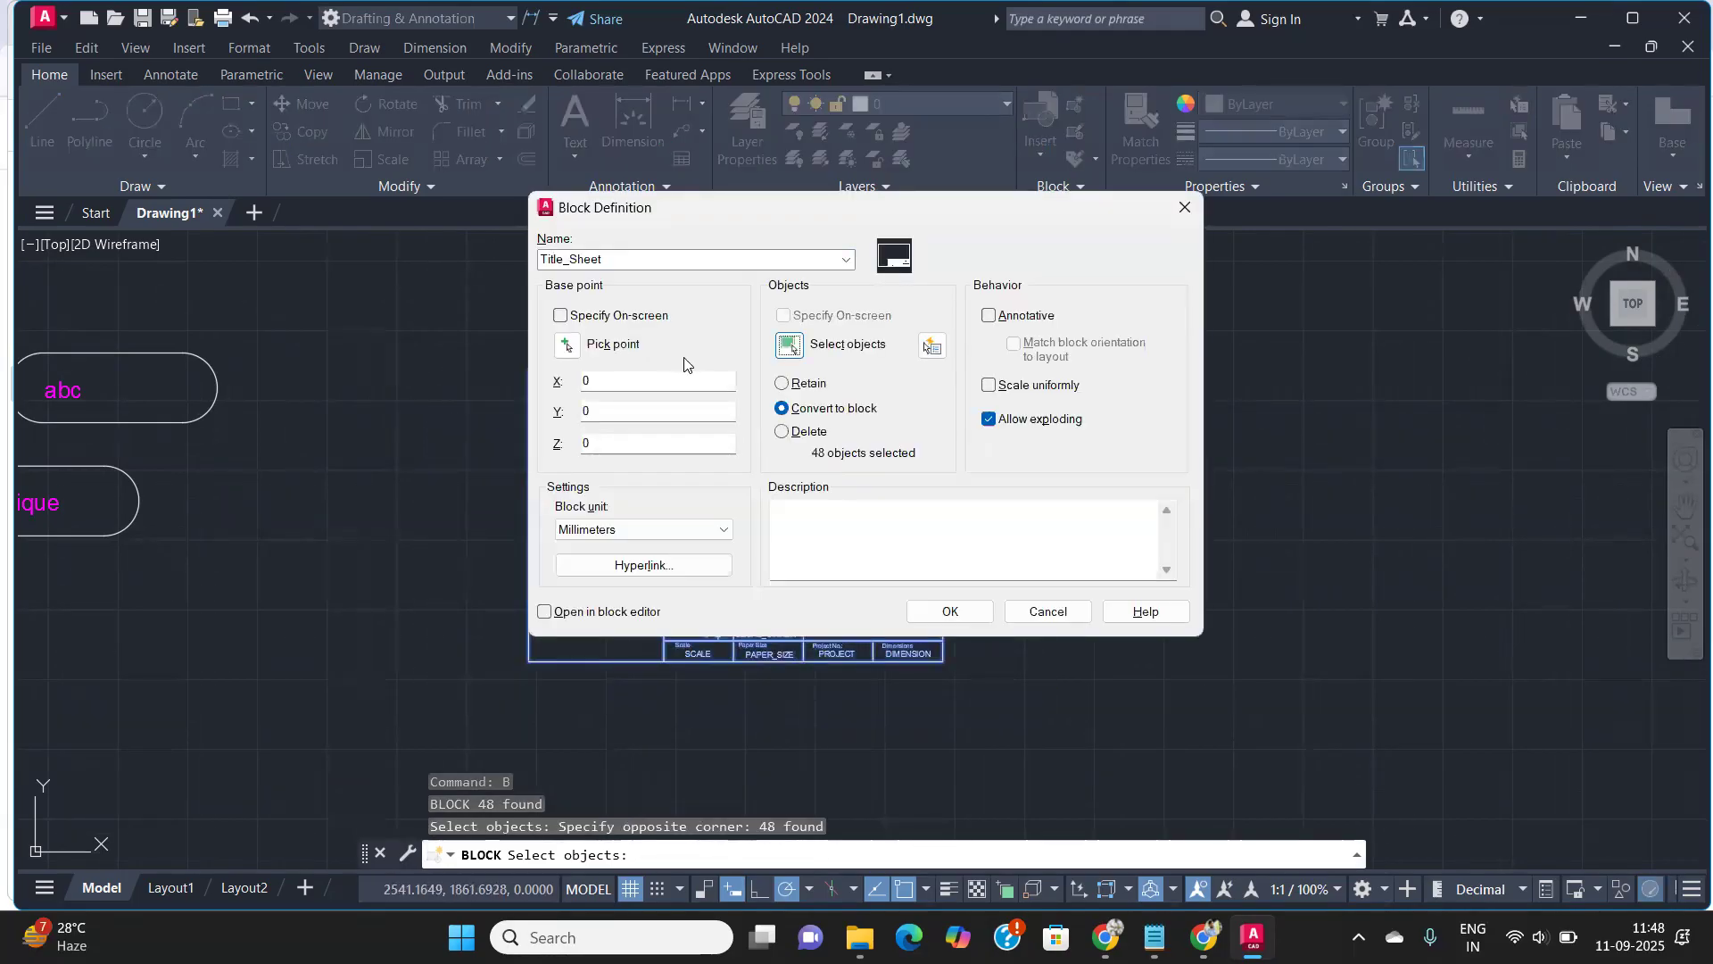
pyautogui.click(569, 344)
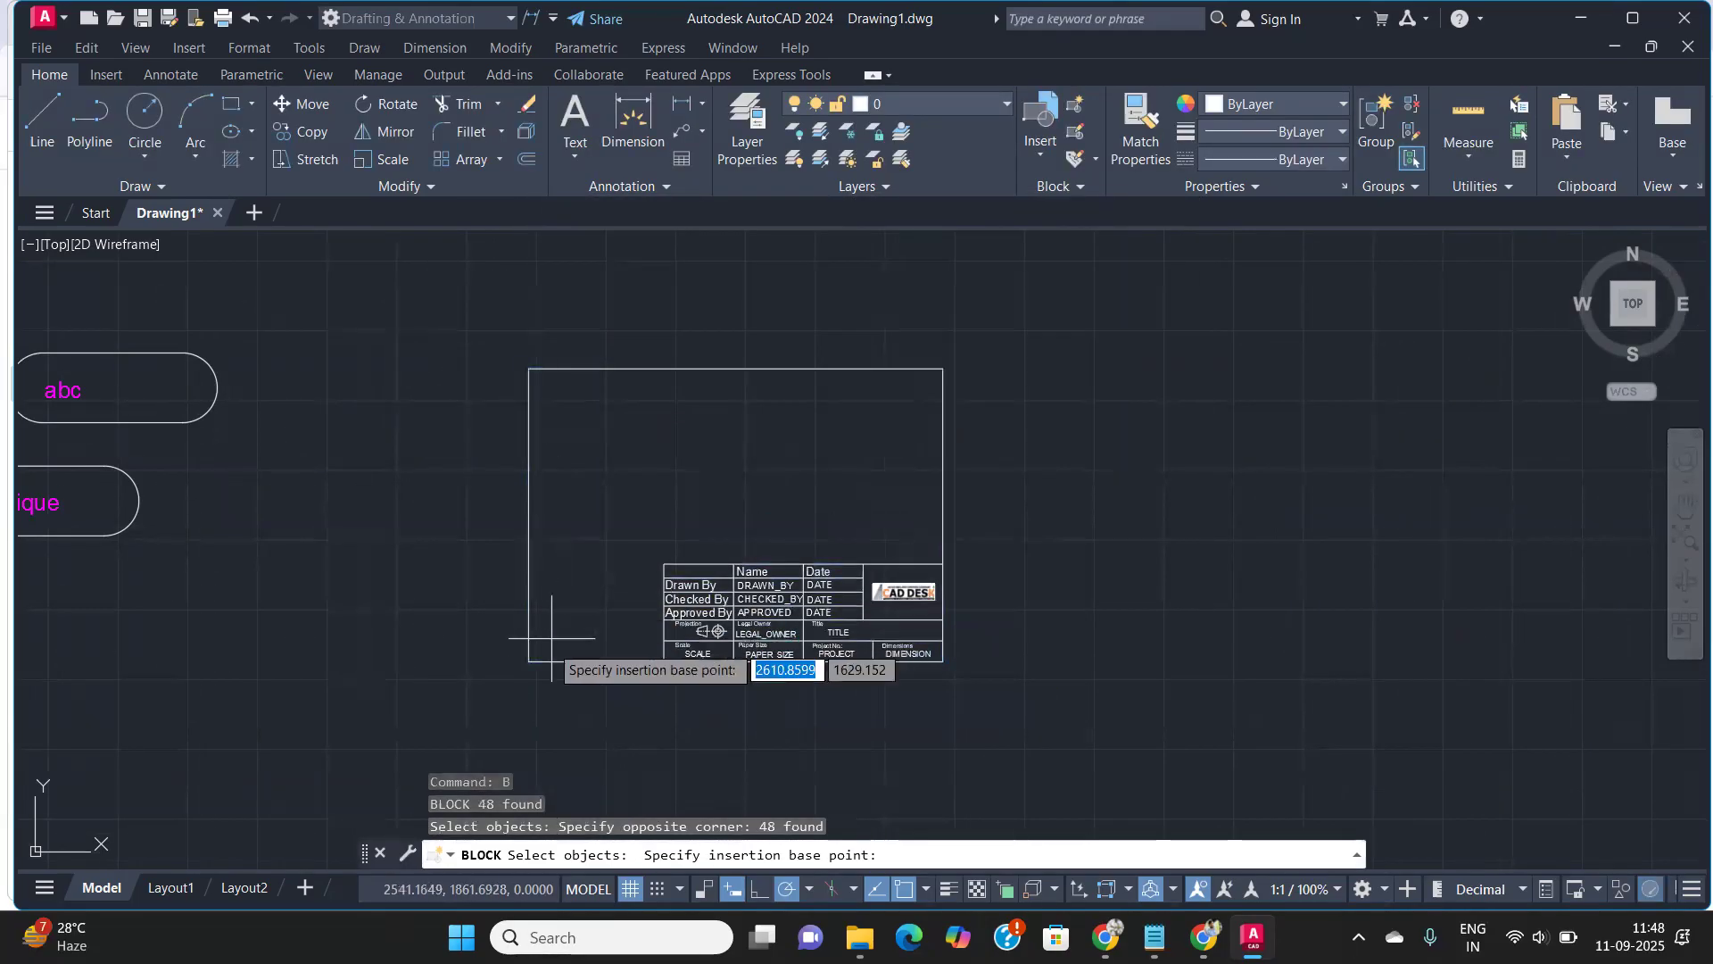
pyautogui.click(529, 661)
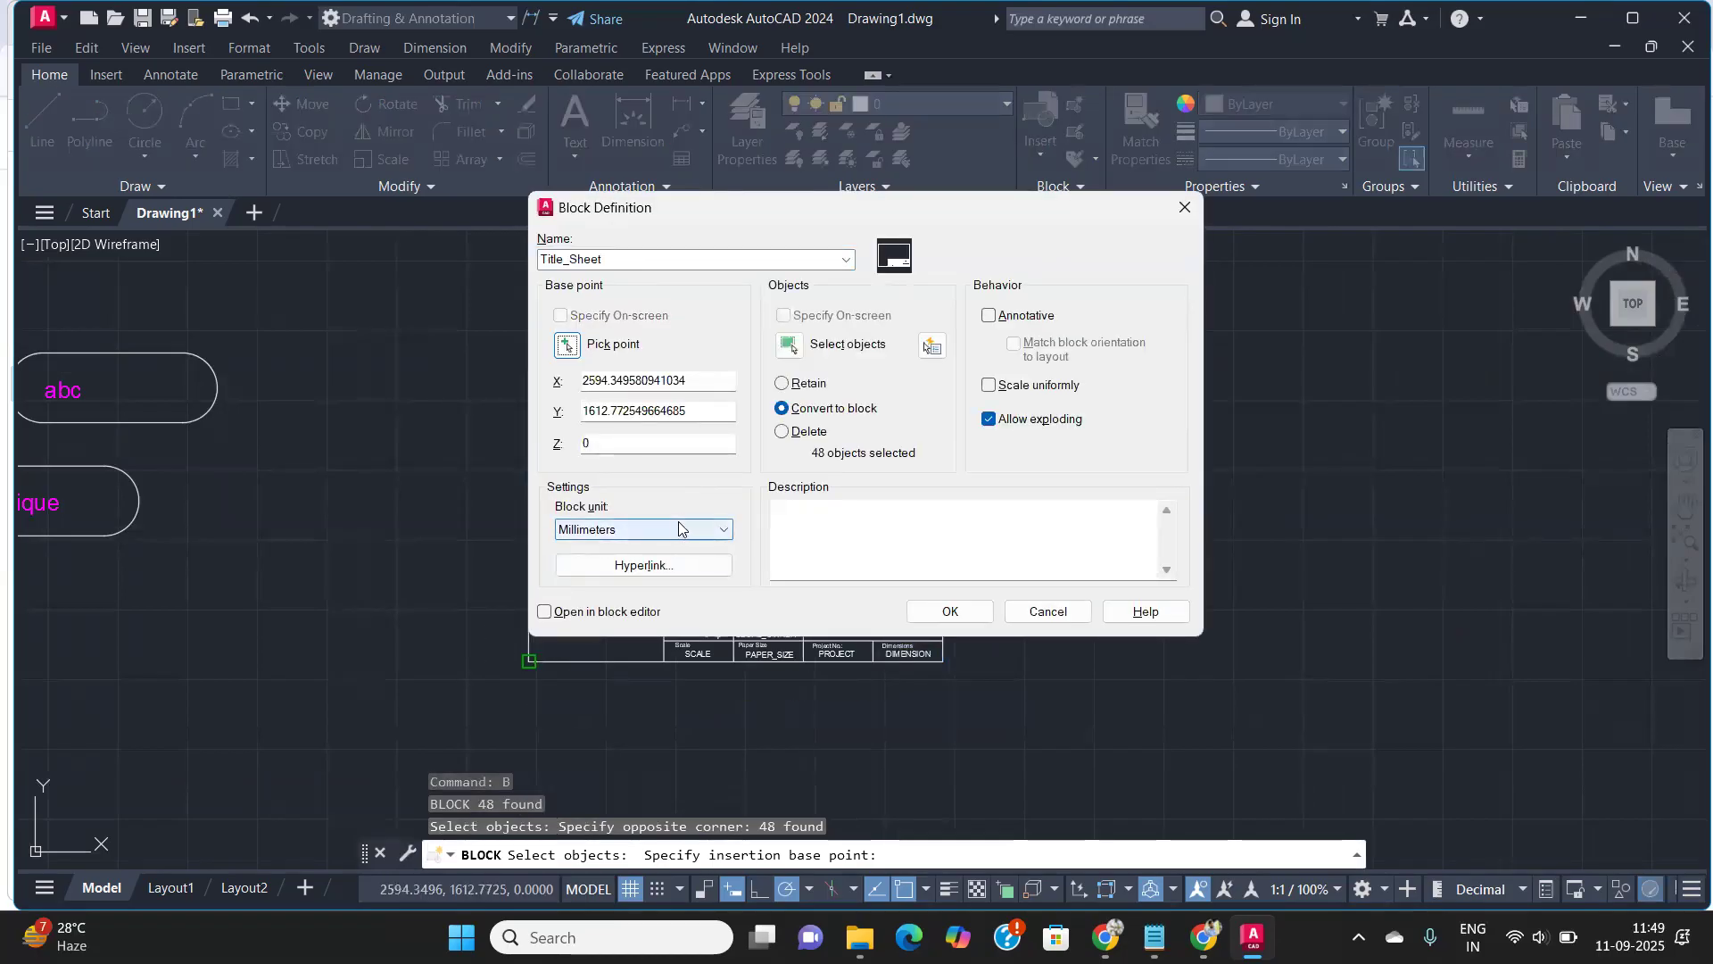
pyautogui.click(917, 614)
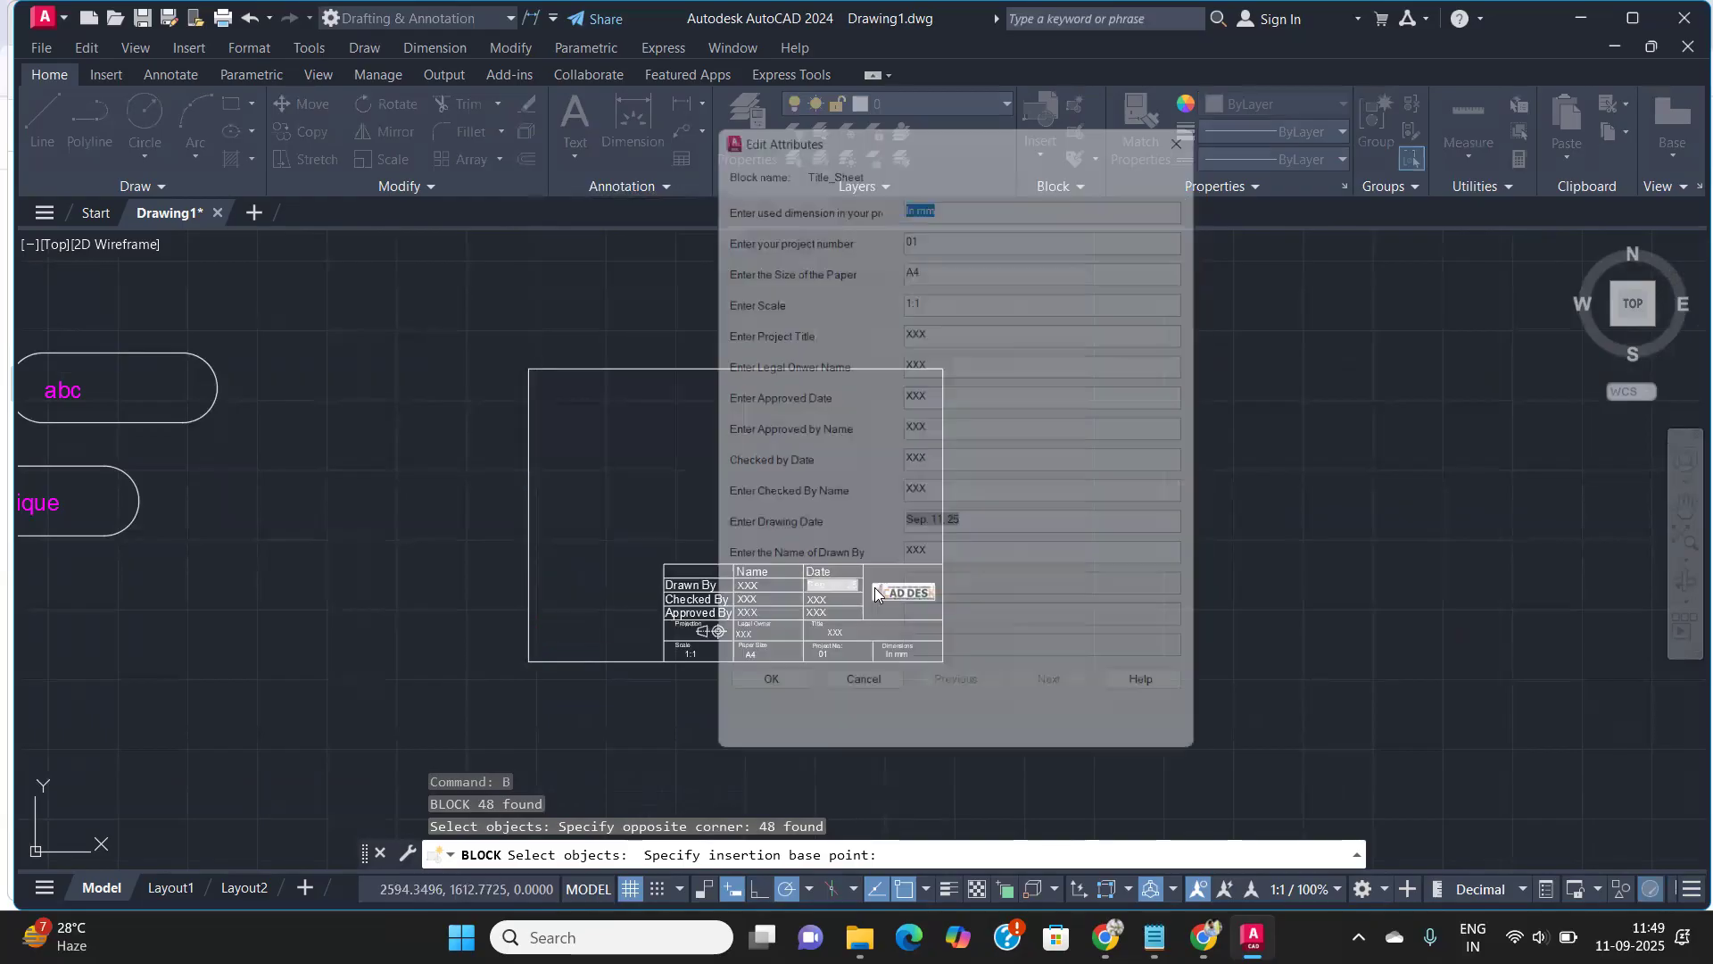
# Fill in the block's project title as Example and its legal owner name as ABC
pyautogui.click(978, 190)
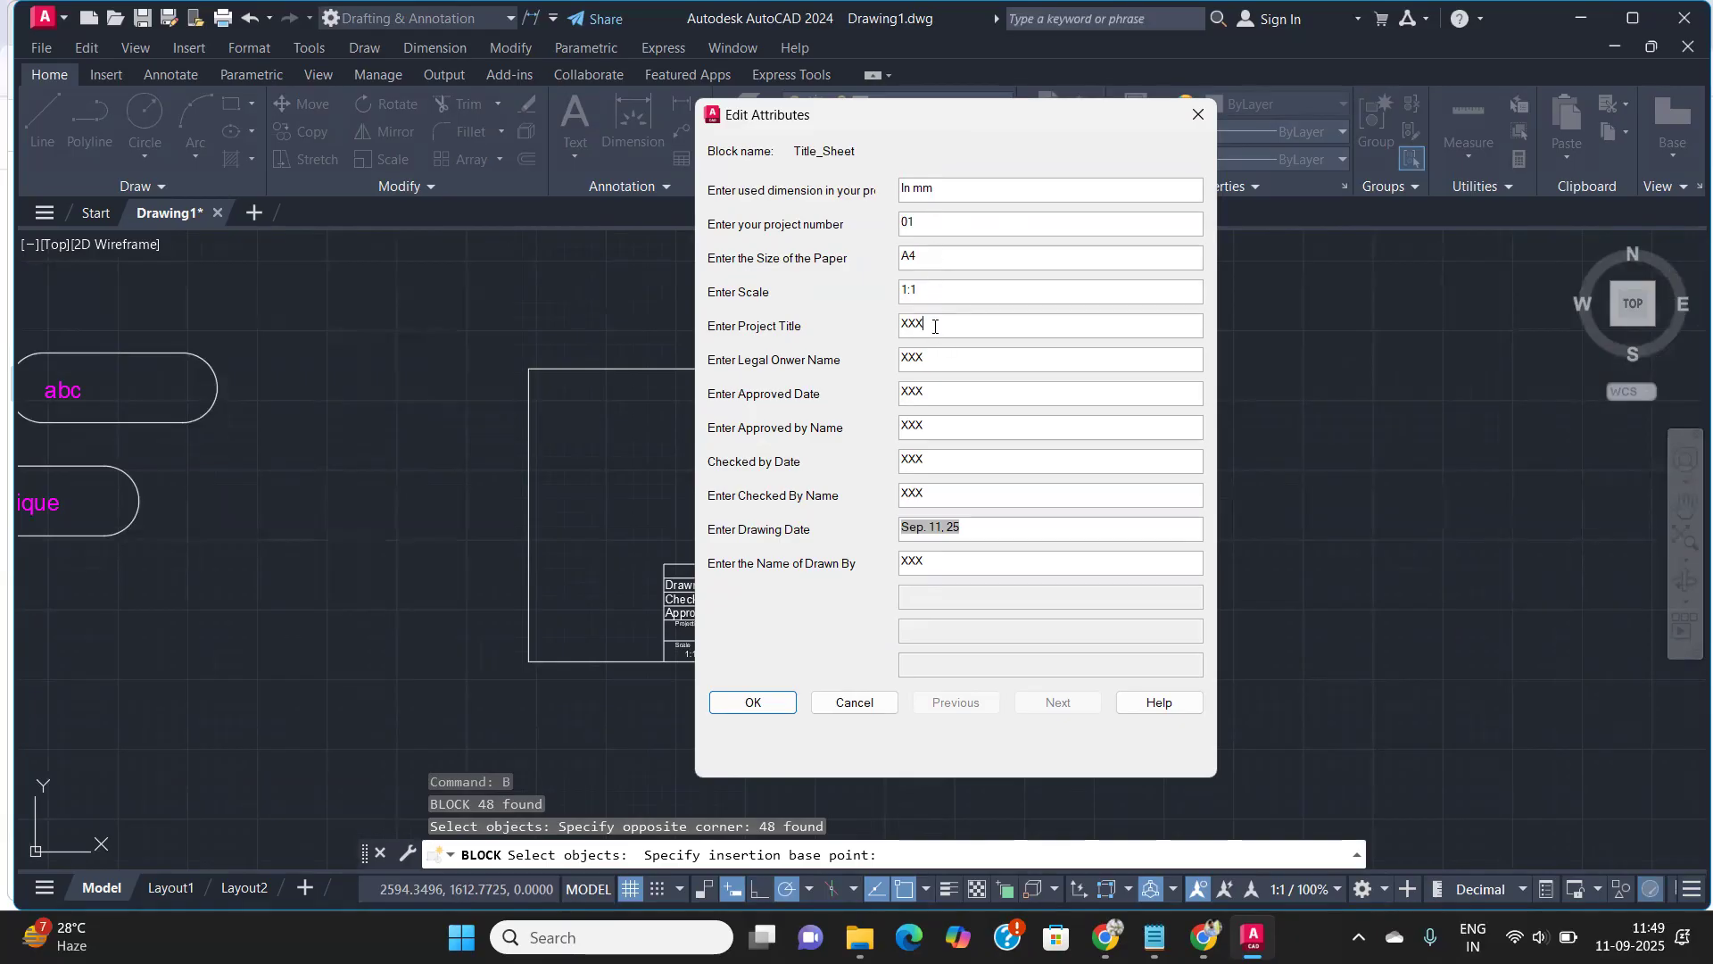
pyautogui.press('BackSpace')
pyautogui.press('BackSpace')
pyautogui.press('BackSpace')
pyautogui.write('Example')
pyautogui.press('Tab')
pyautogui.write('ABC')
pyautogui.press('Tab')
# Fill in DEF as the approved date, EFG as the approved-by name and HJK as the checked-by date
pyautogui.write('DE')
pyautogui.press('Tab')
pyautogui.write('E')
pyautogui.press('Tab')
pyautogui.write('HJK')
pyautogui.press('Tab')
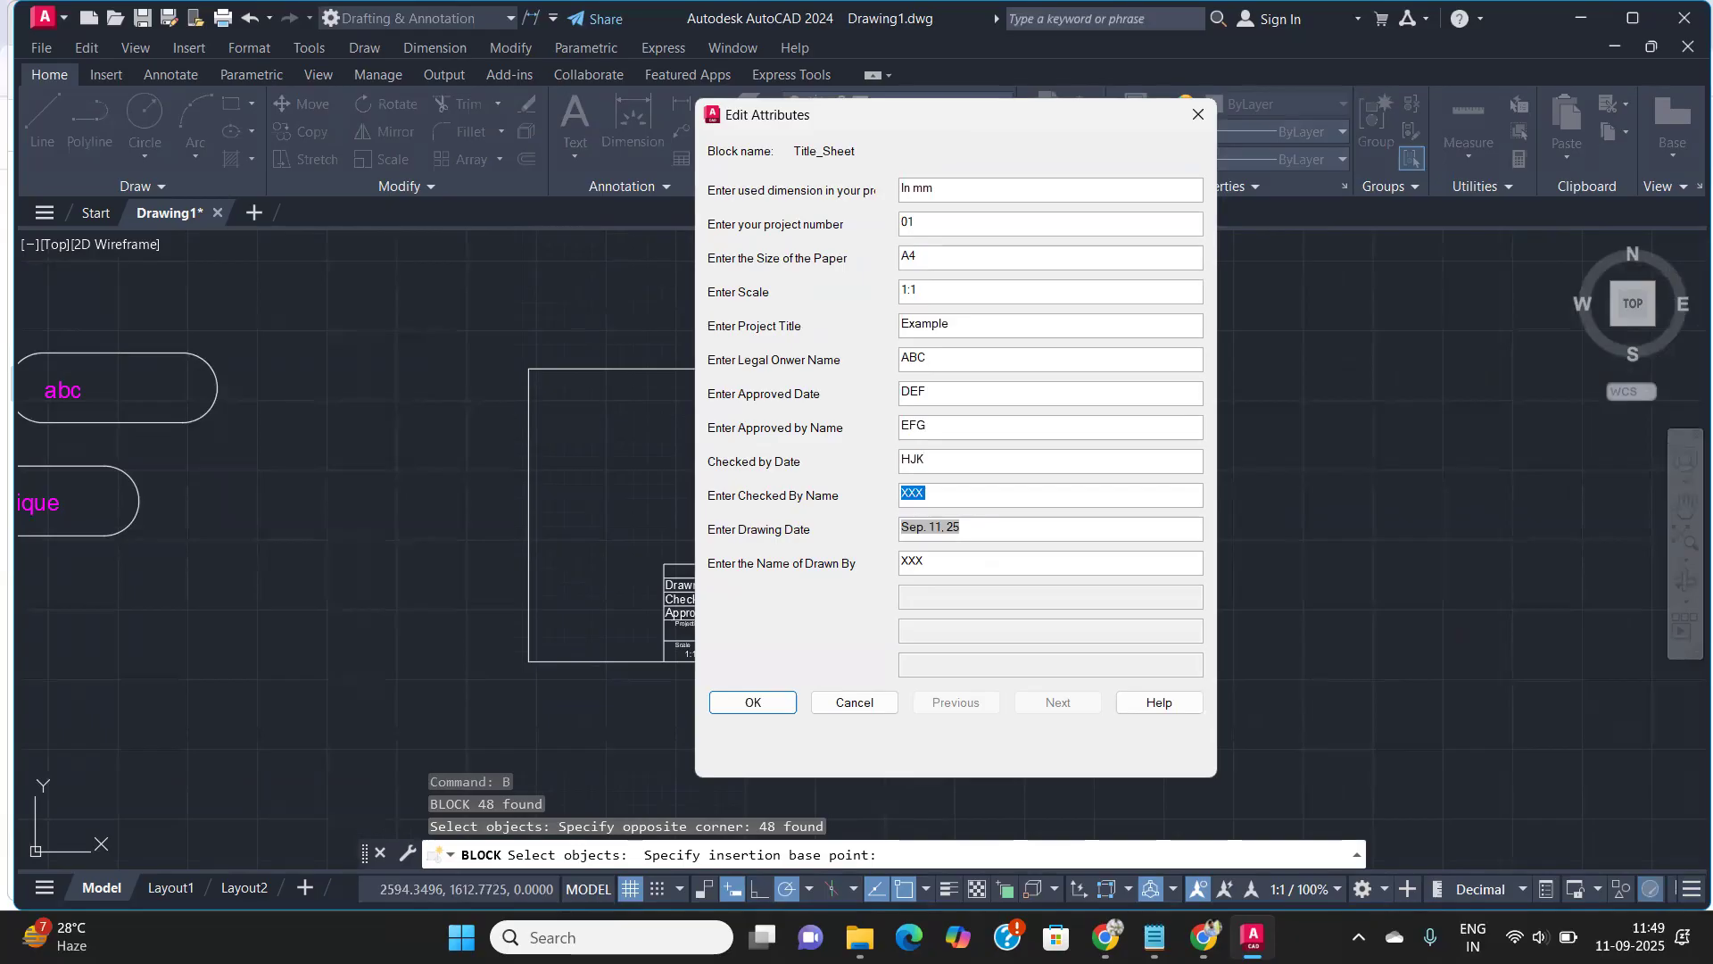
# Set the checked-by name to MNO and the approved date back to XXX, and accept the attribute values
pyautogui.press('Left')
pyautogui.write('Ali')
pyautogui.press('BackSpace')
pyautogui.press('BackSpace')
pyautogui.press('BackSpace')
pyautogui.click(938, 393)
pyautogui.press('BackSpace')
pyautogui.press('BackSpace')
pyautogui.press('BackSpace')
pyautogui.write('XXX')
pyautogui.click(727, 706)
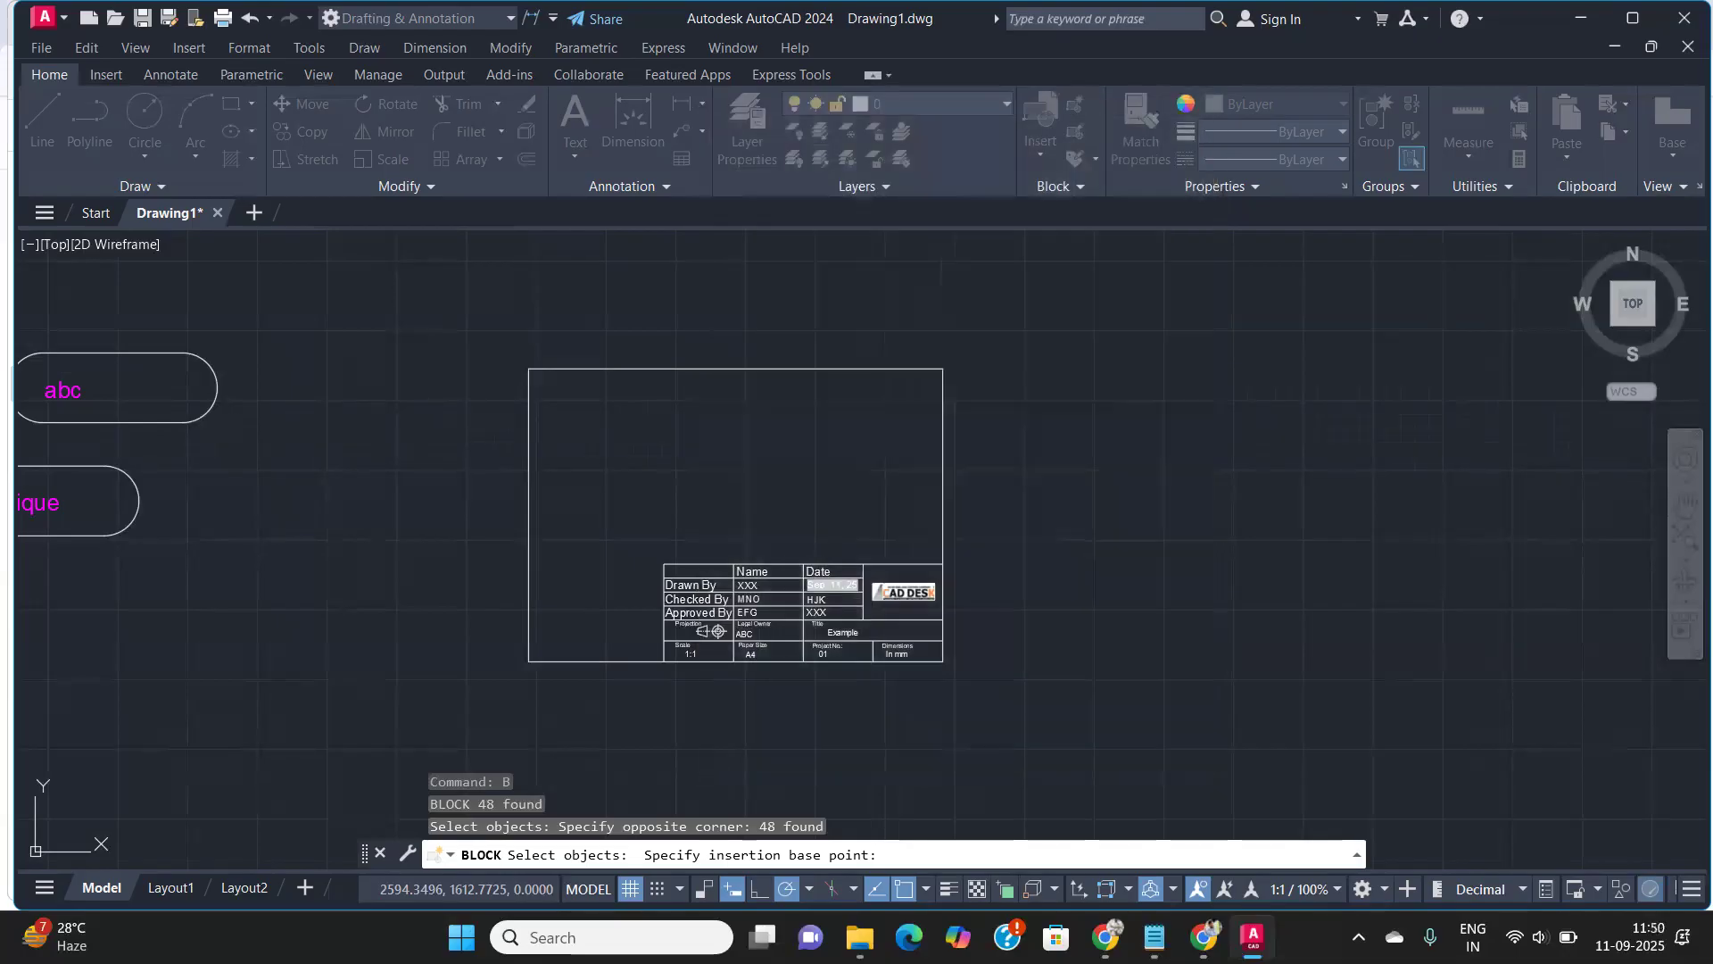
# Insert another Title_Sheet block to the right of the existing sheet, keeping the default attribute values
pyautogui.scroll(6, 804, 652)
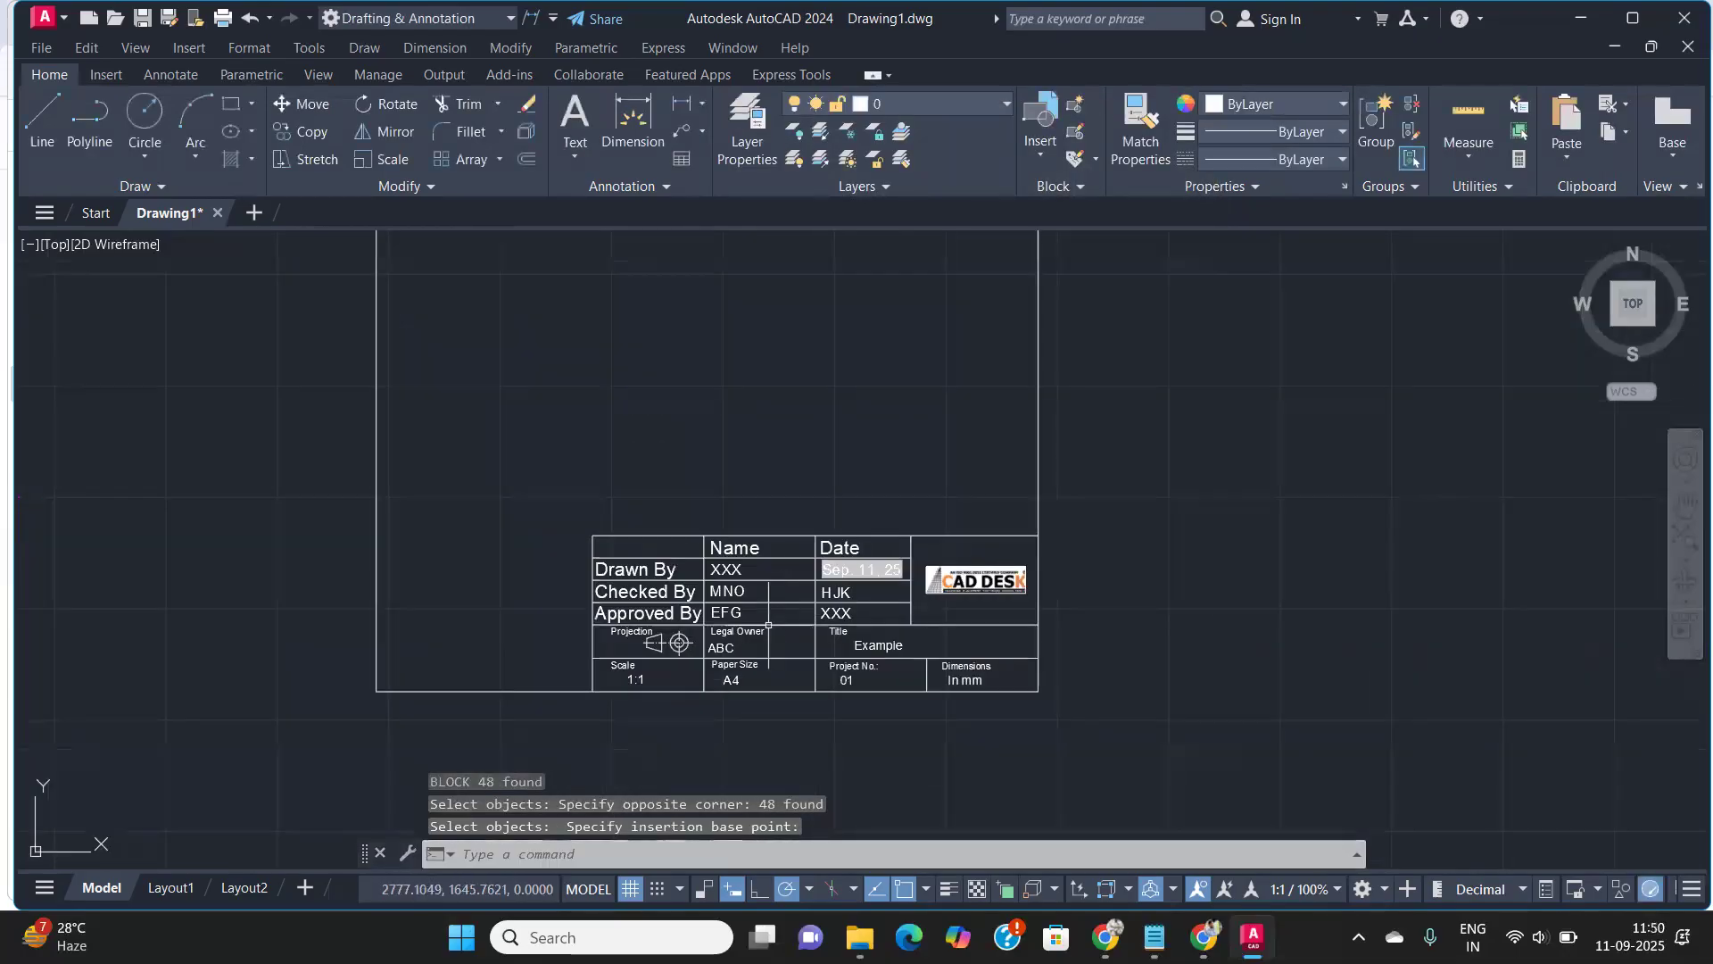
pyautogui.scroll(-4, 974, 665)
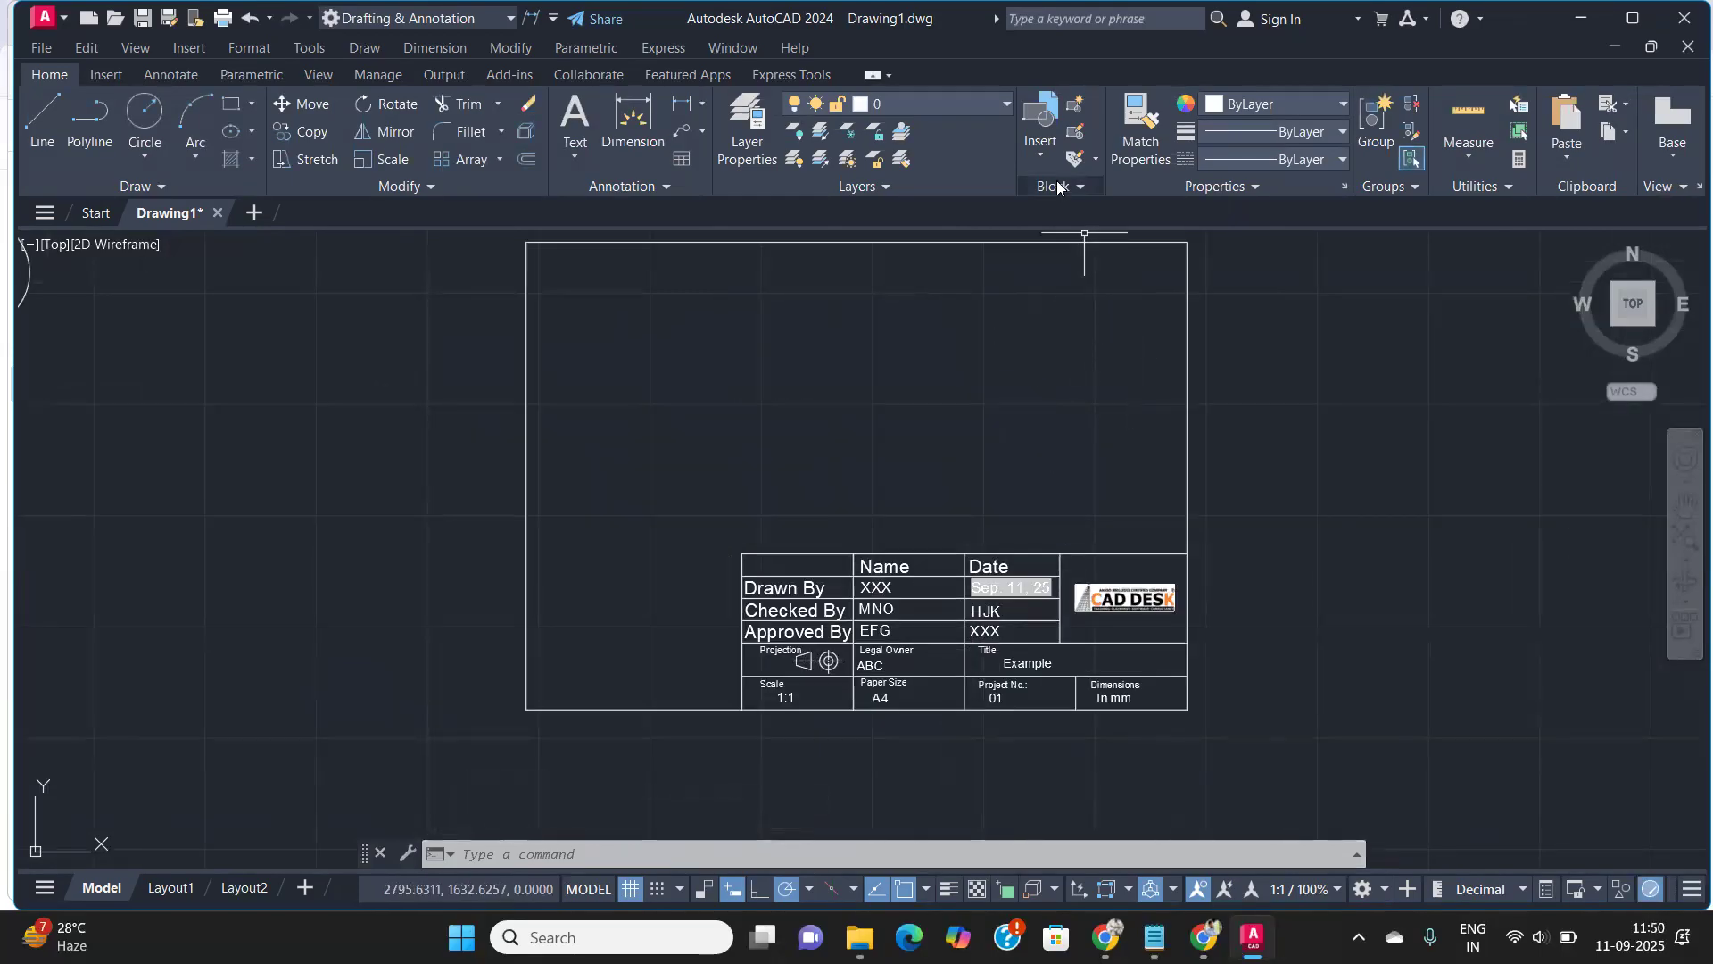
pyautogui.click(1042, 154)
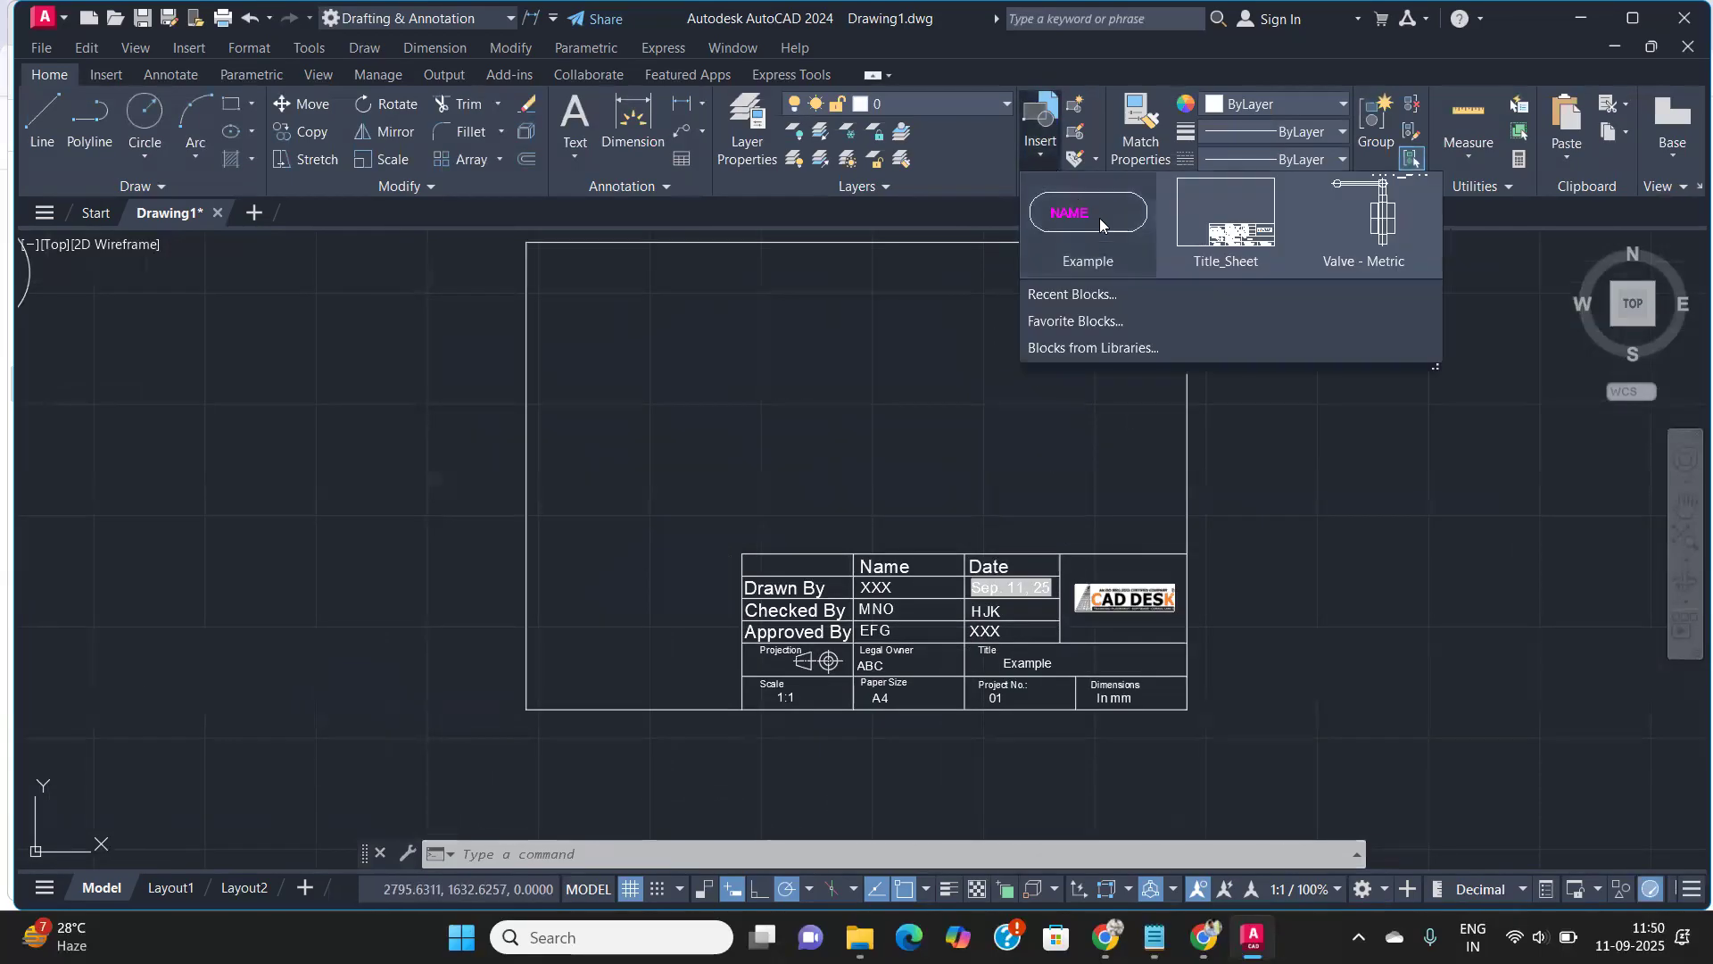
pyautogui.click(1231, 236)
pyautogui.scroll(-6, 1222, 562)
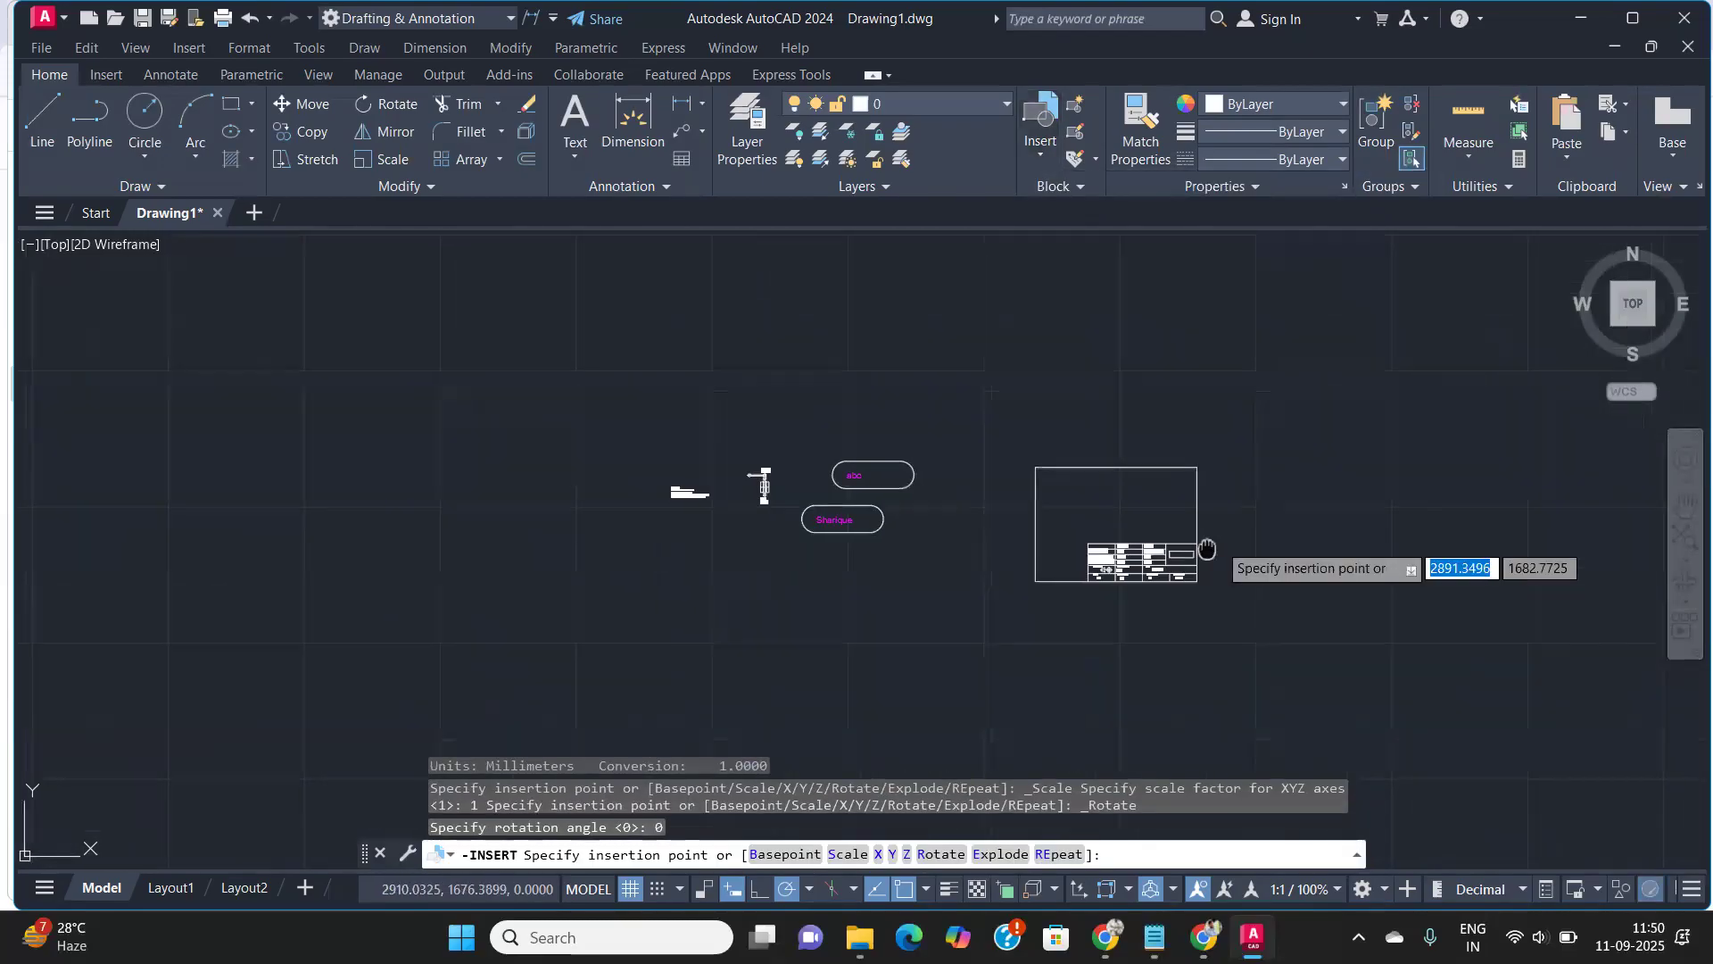
pyautogui.click(912, 580)
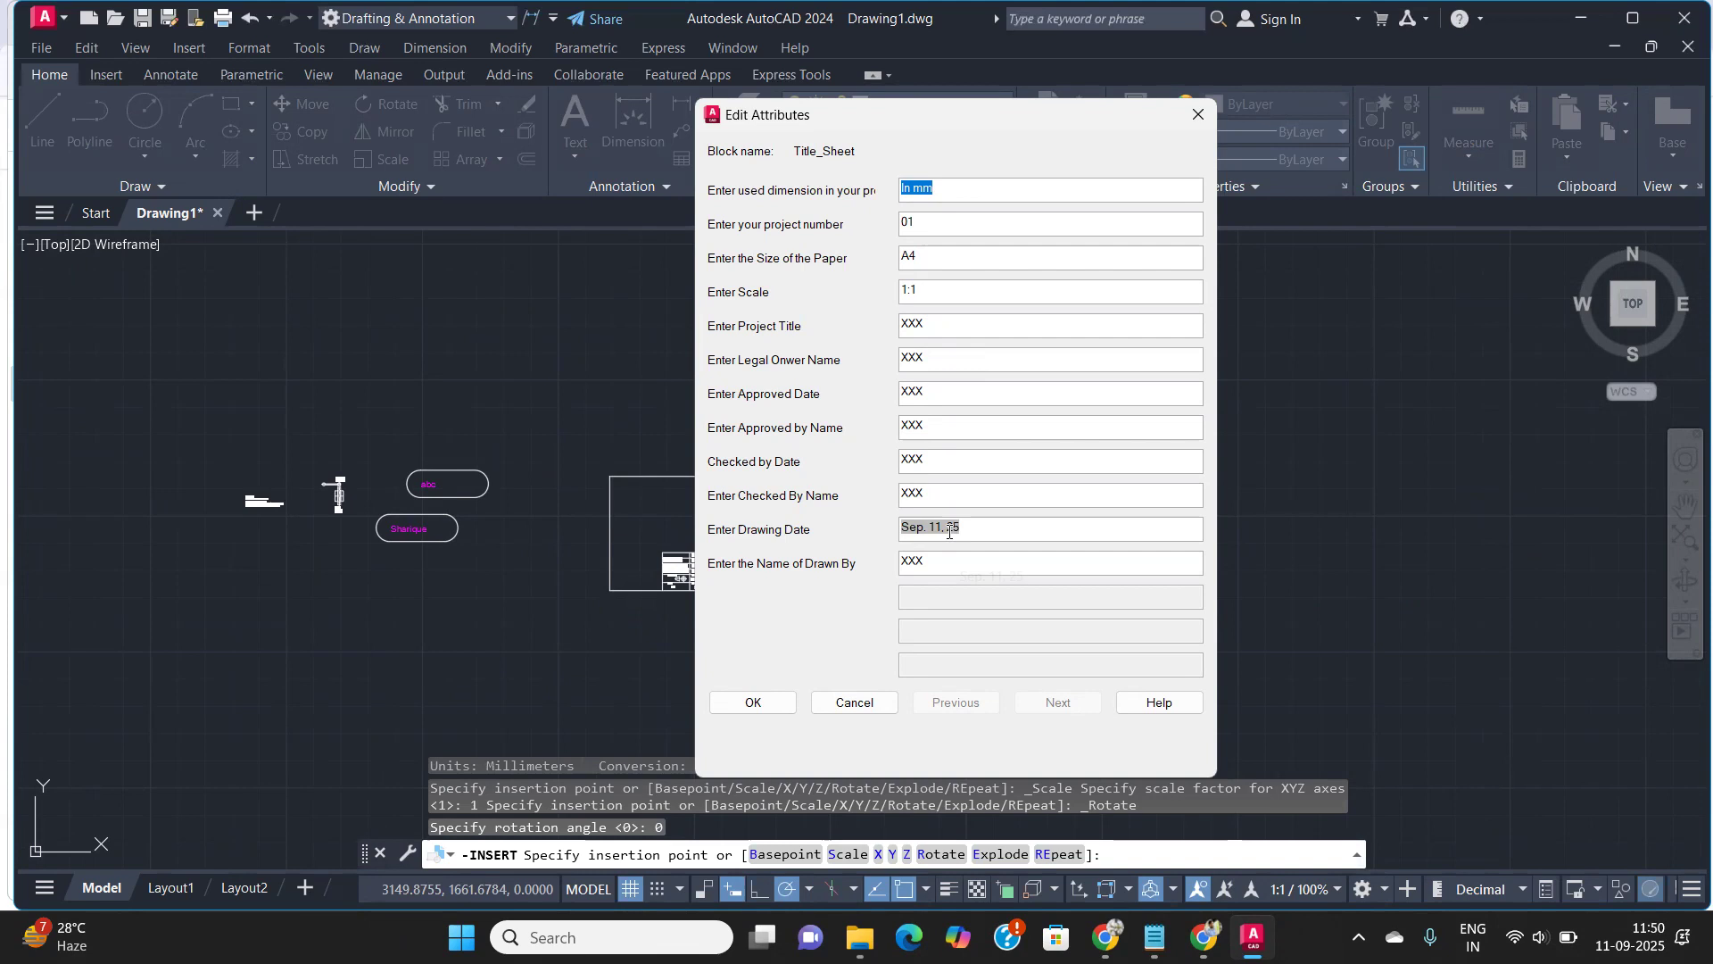
pyautogui.click(754, 701)
pyautogui.press('Return')
# Examine the newly inserted sheet and the attribute values in its title block
pyautogui.scroll(8, 986, 533)
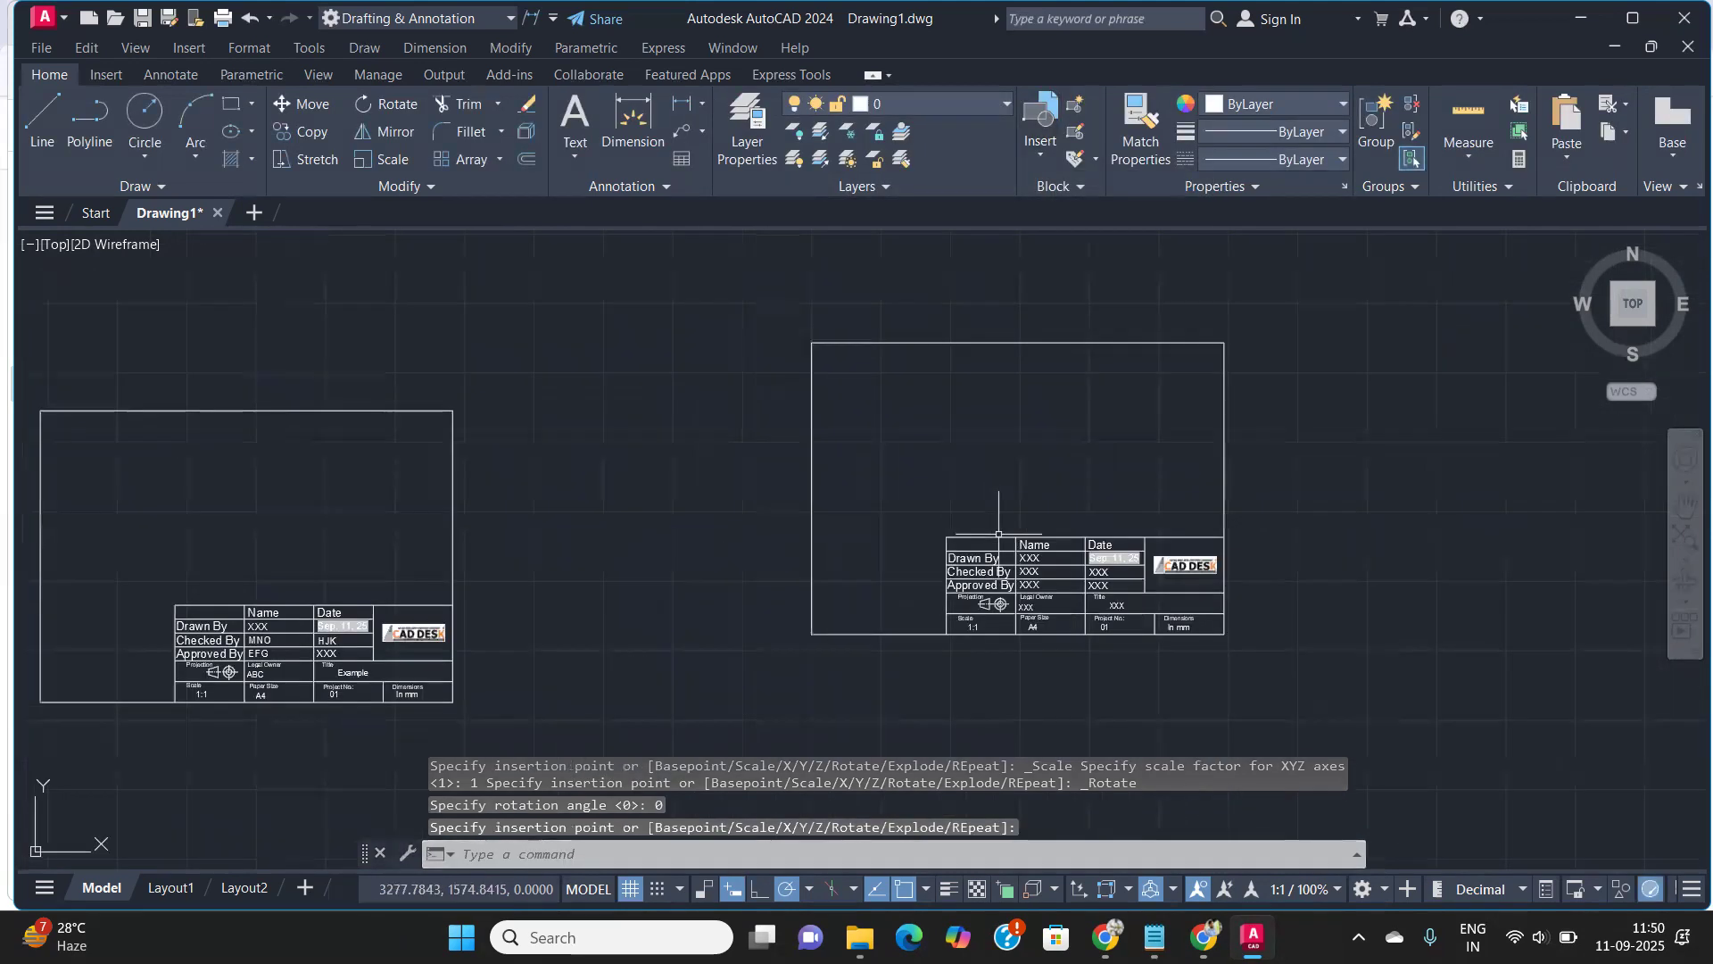
pyautogui.scroll(-4, 1020, 569)
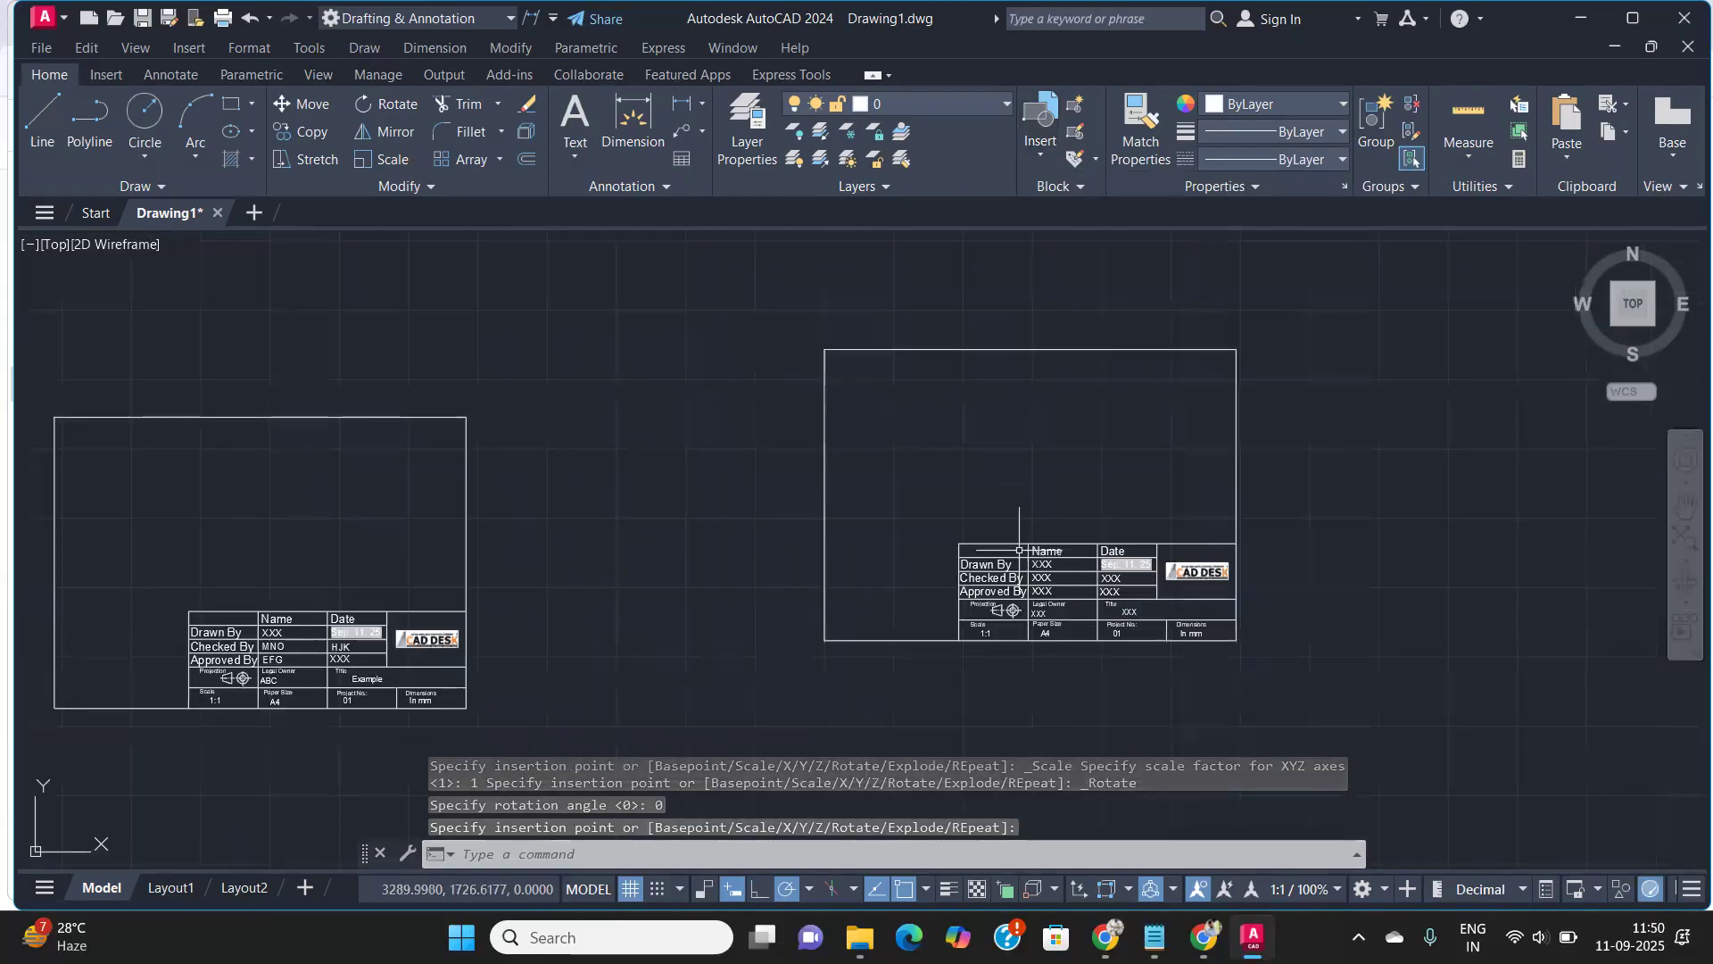
pyautogui.scroll(2, 1088, 593)
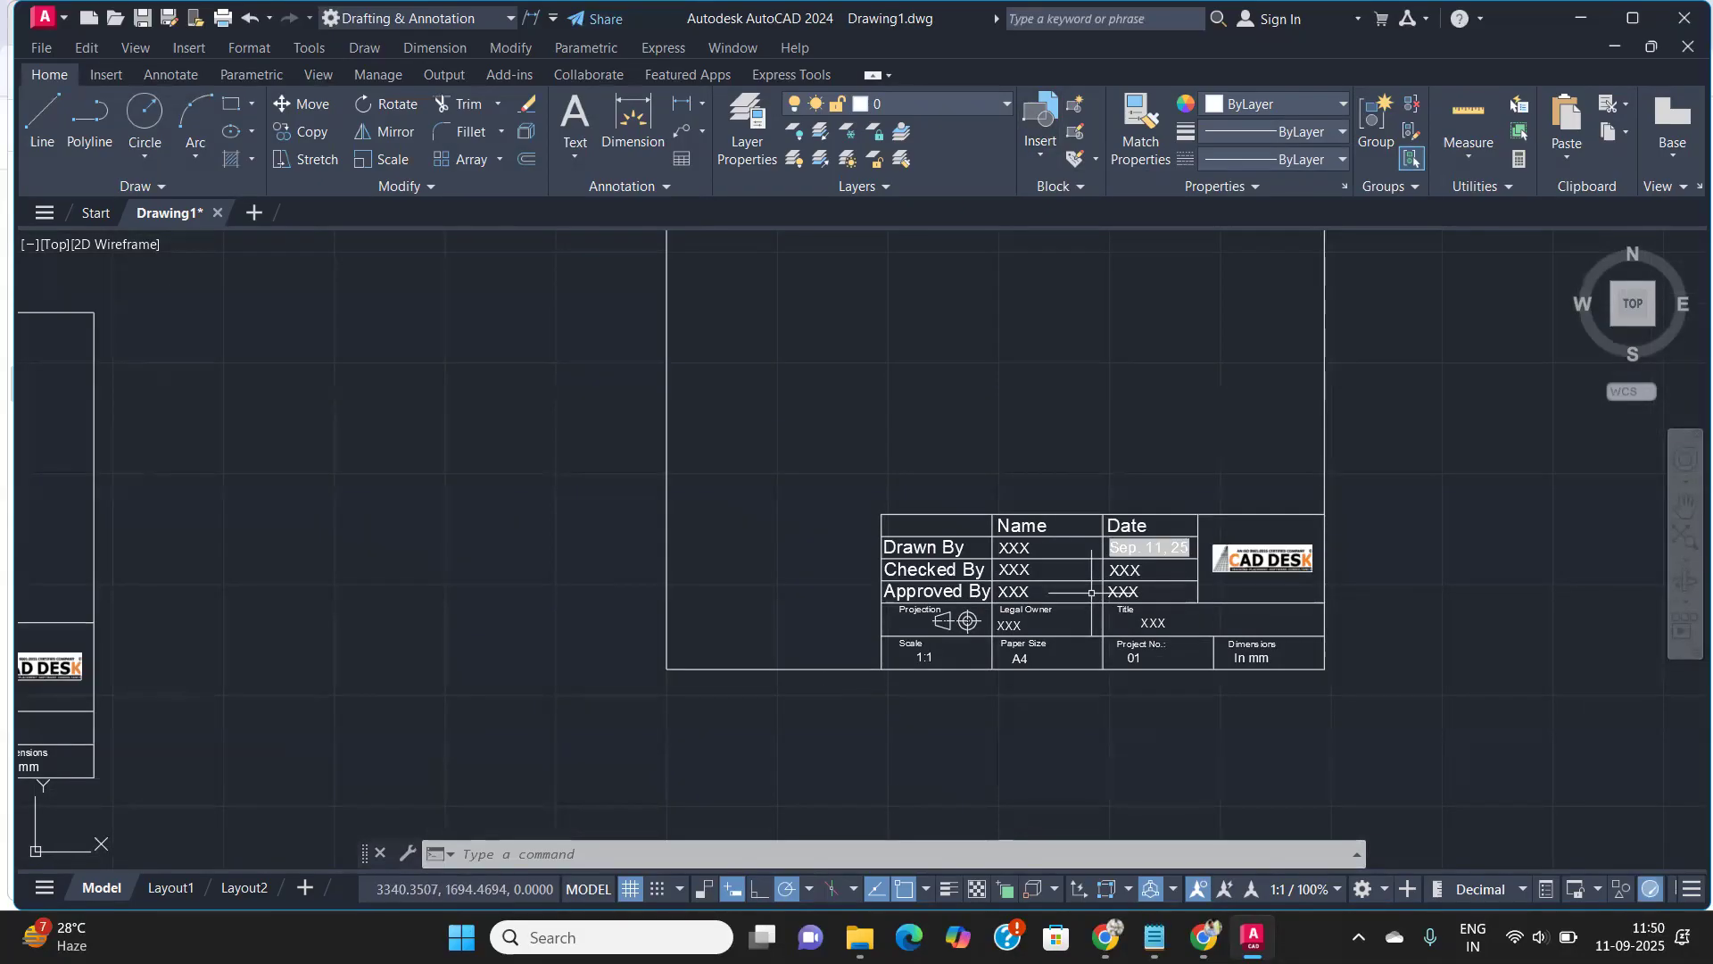
pyautogui.scroll(2, 1017, 462)
pyautogui.scroll(-2, 1014, 451)
pyautogui.moveTo(1014, 452); pyautogui.dragTo(897, 548, button='middle')
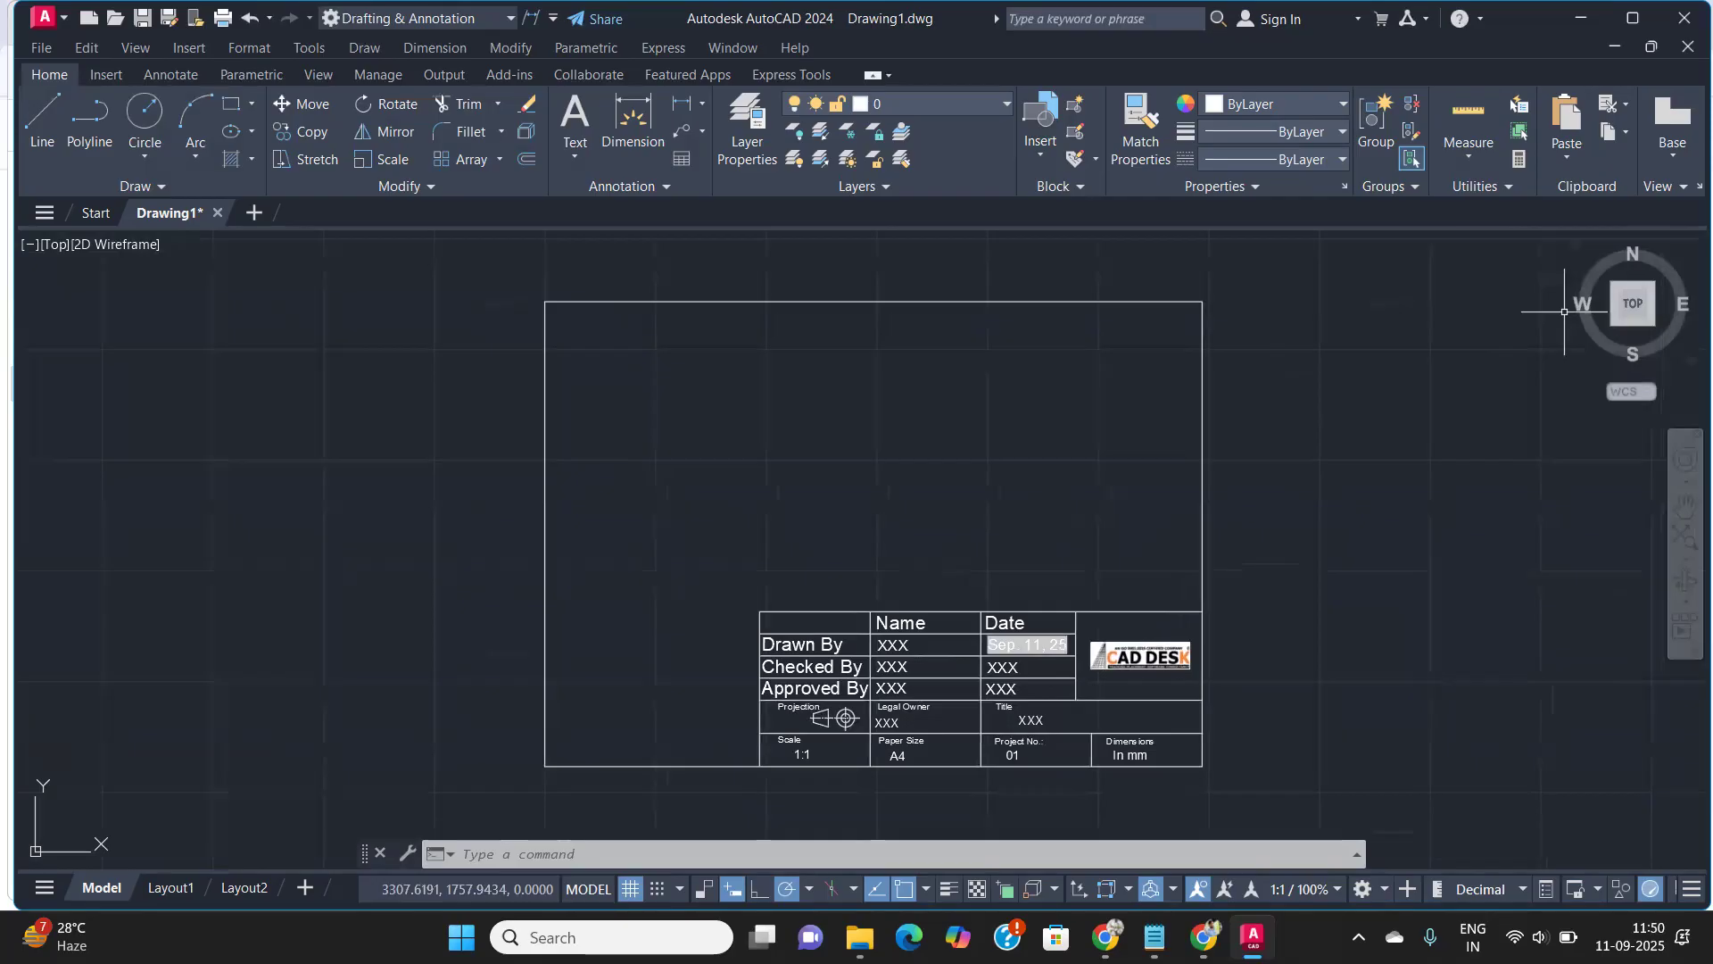
pyautogui.scroll(2, 818, 694)
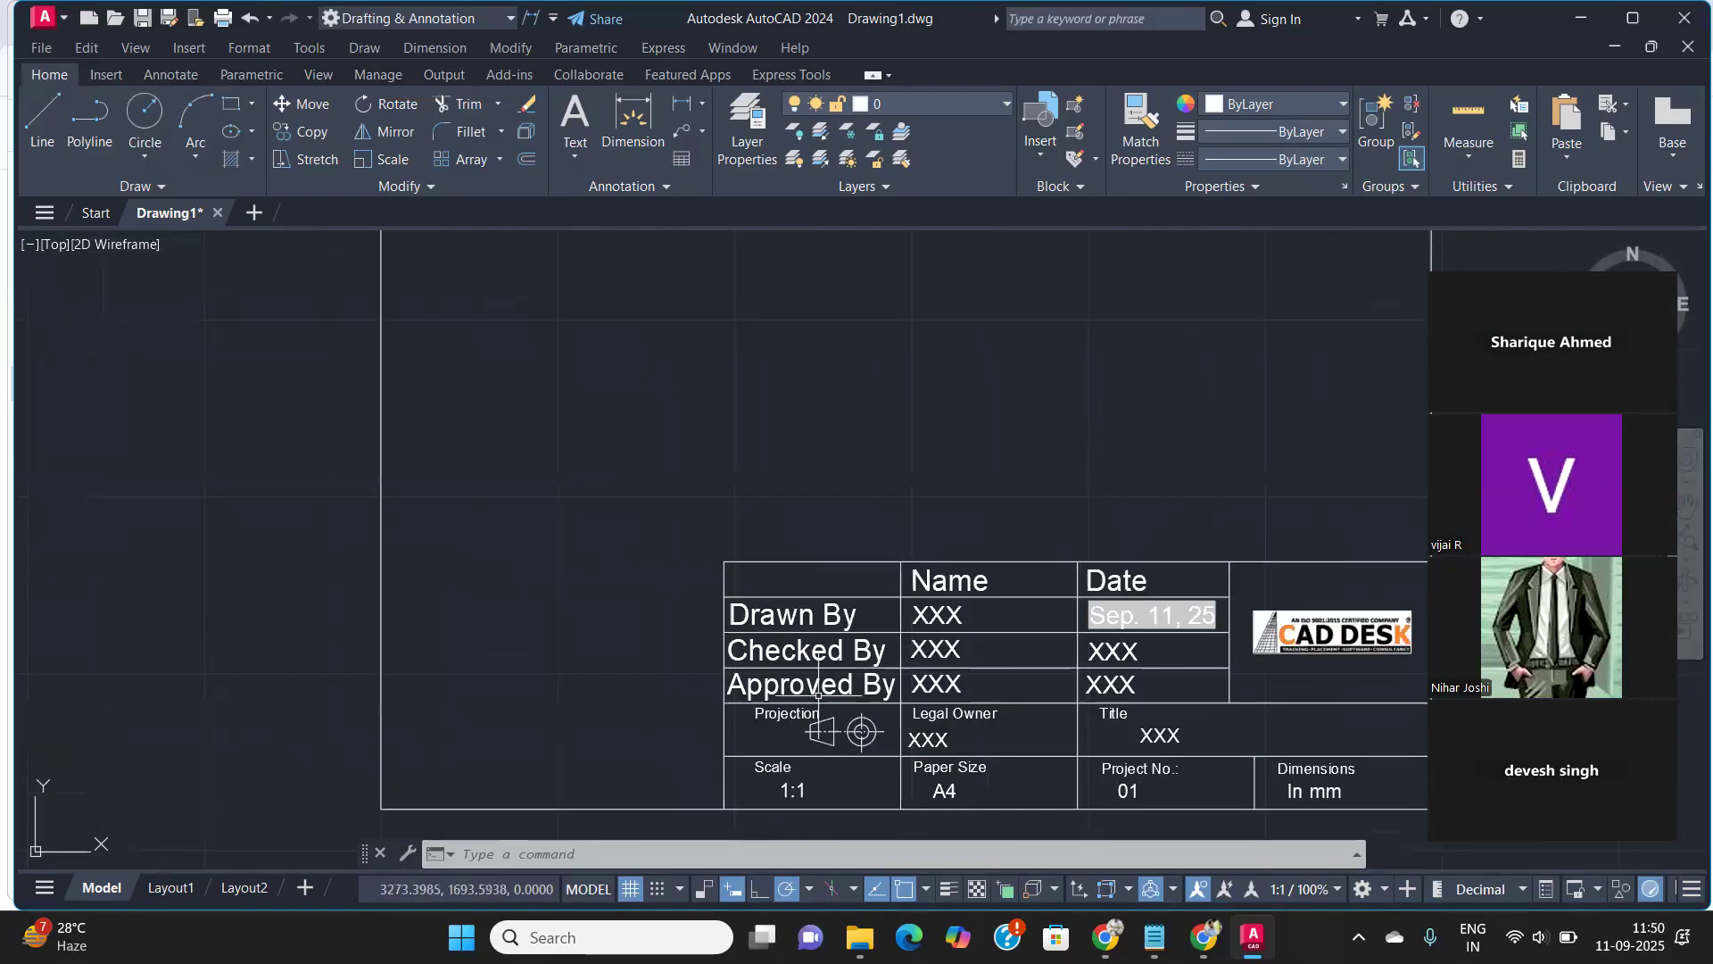
pyautogui.scroll(-2, 956, 625)
pyautogui.scroll(-1, 957, 625)
pyautogui.scroll(2, 1026, 633)
pyautogui.scroll(1, 1035, 635)
pyautogui.scroll(-2, 1032, 641)
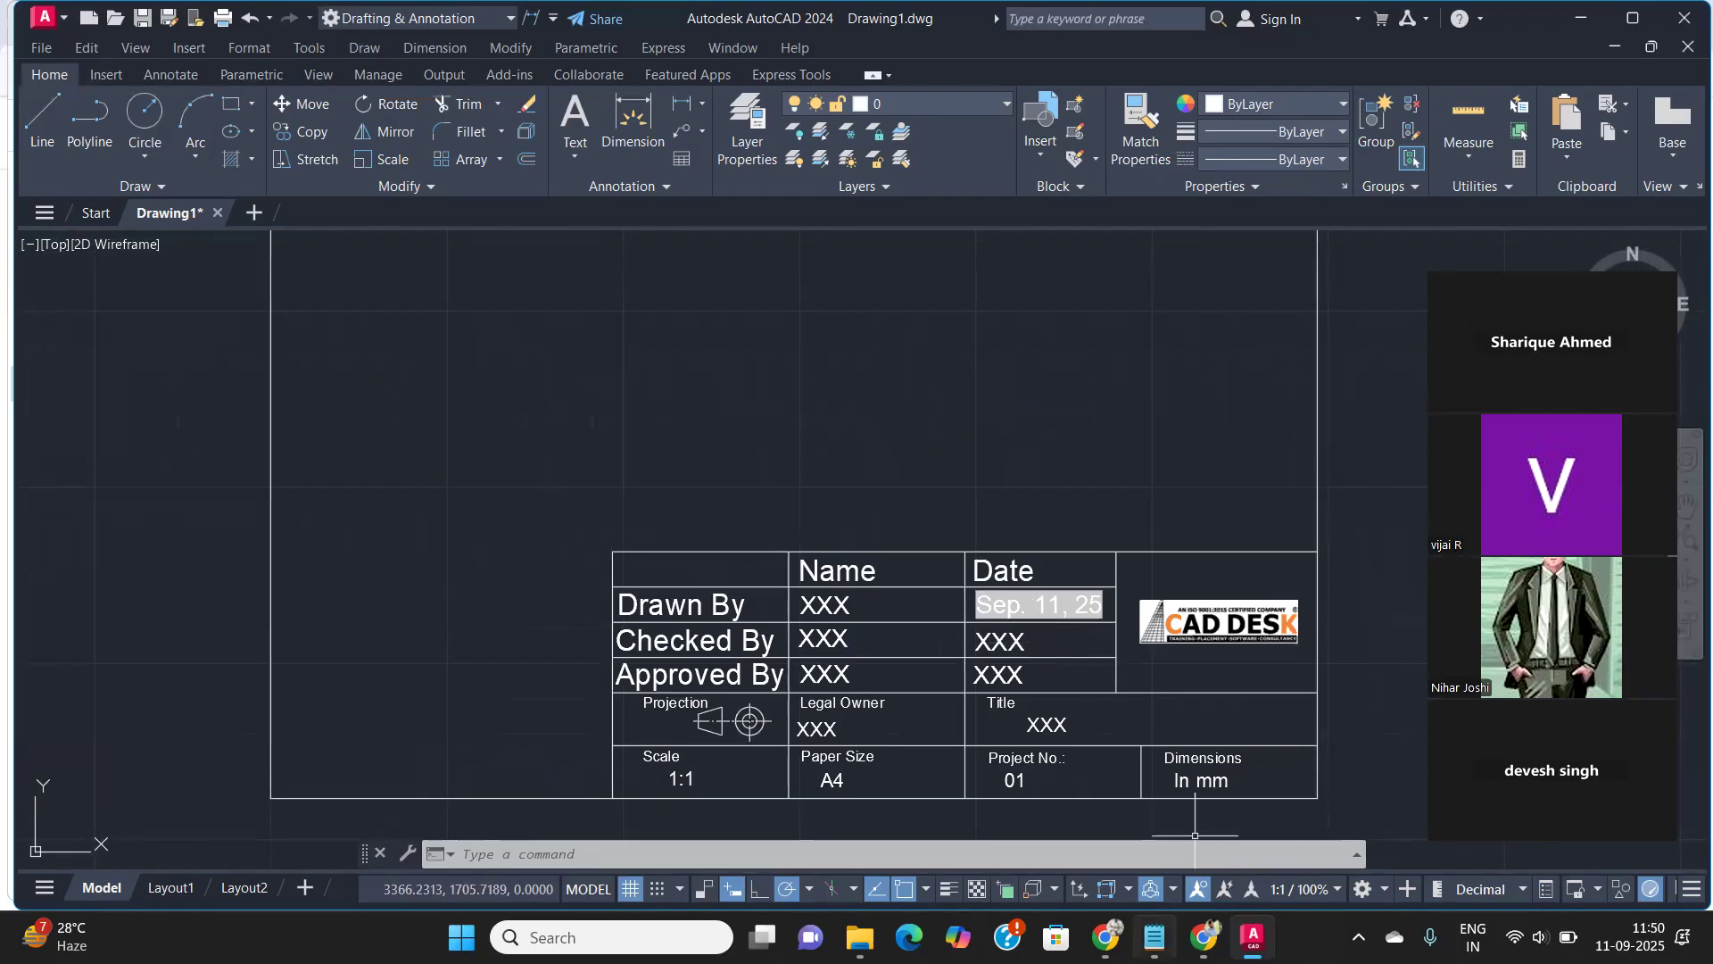
pyautogui.moveTo(1151, 930)
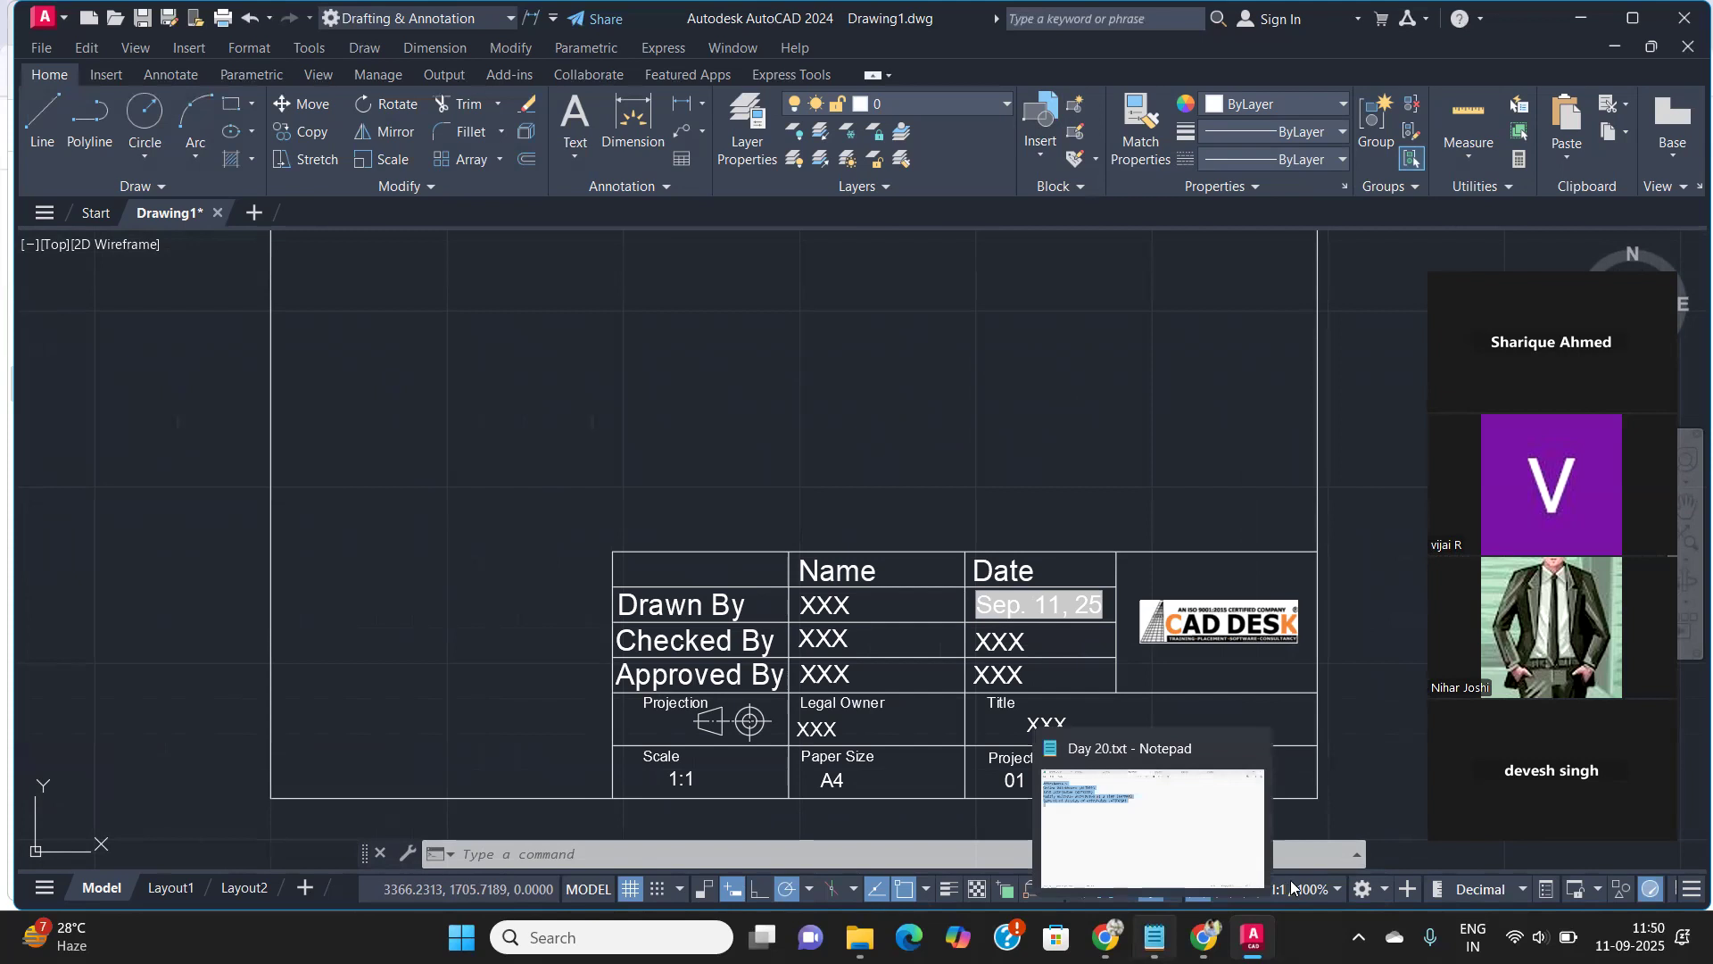